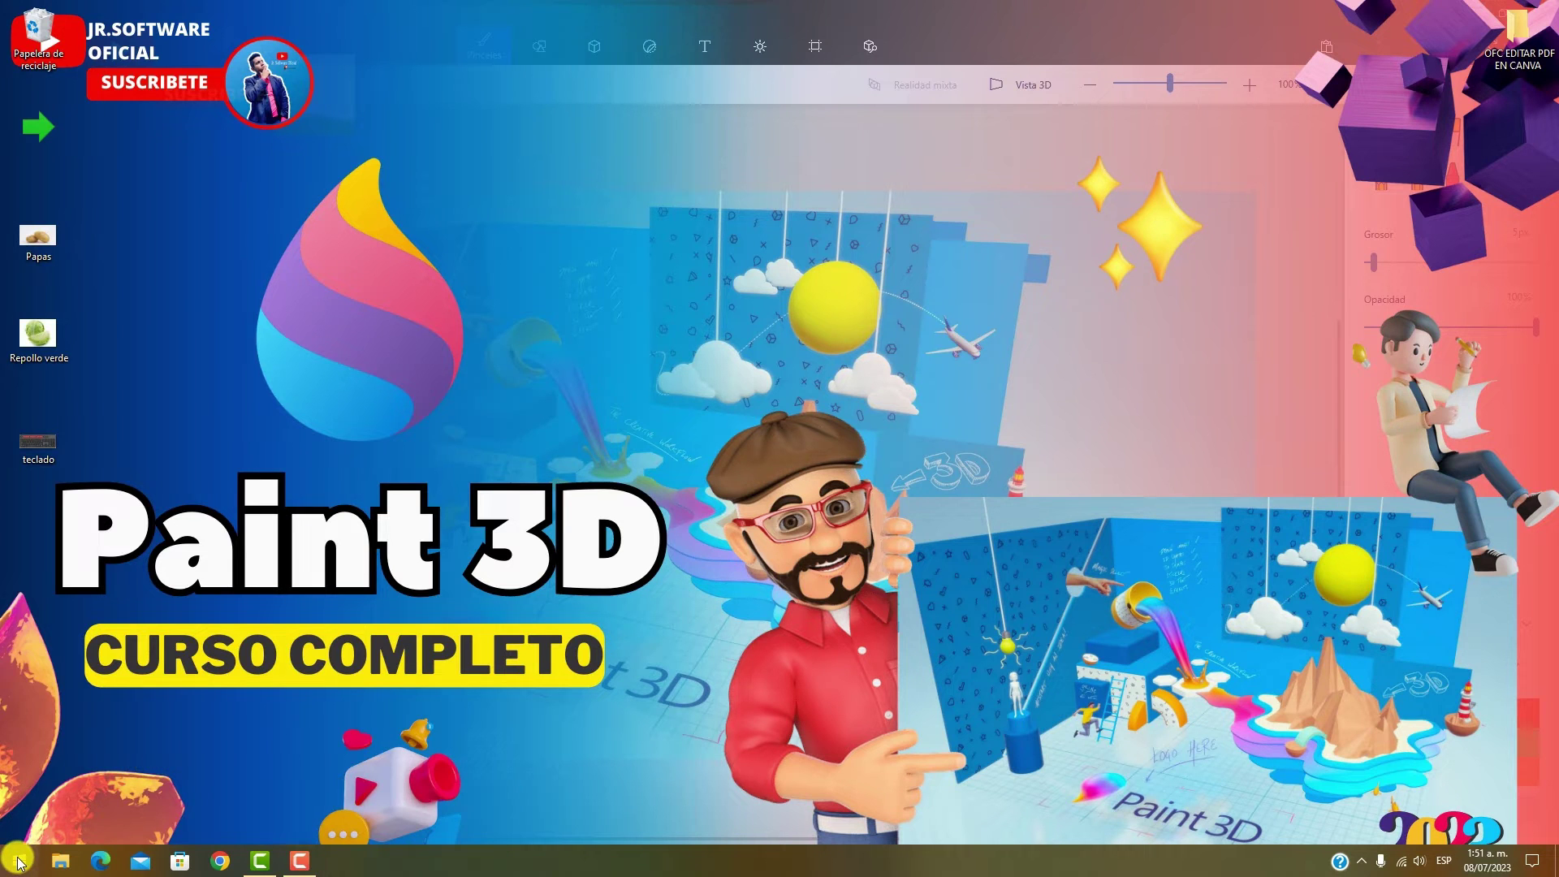
click(19, 861)
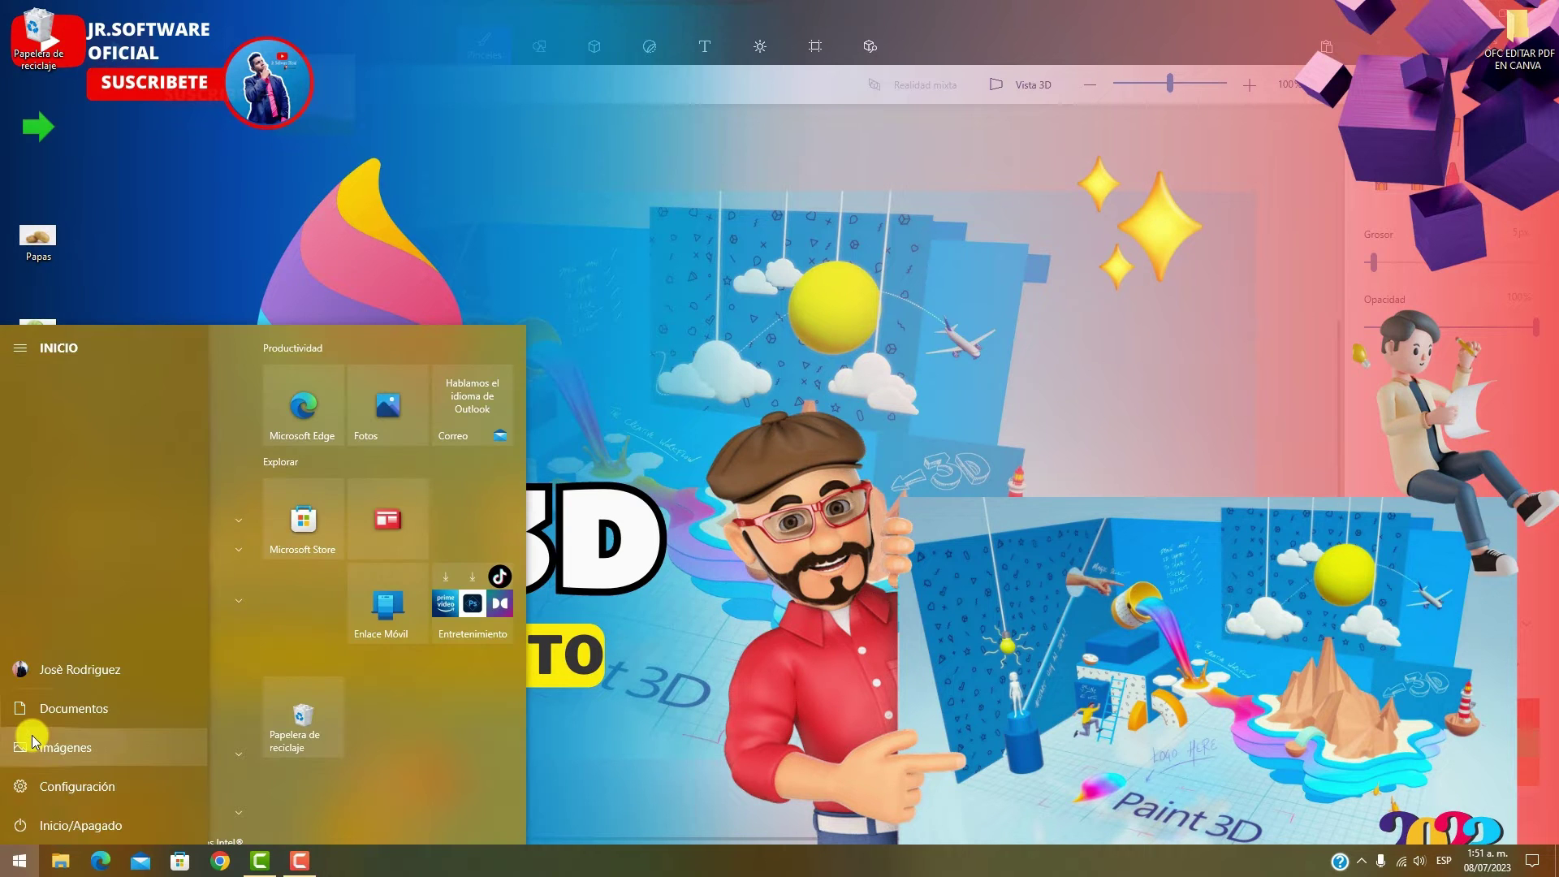
text(pain)
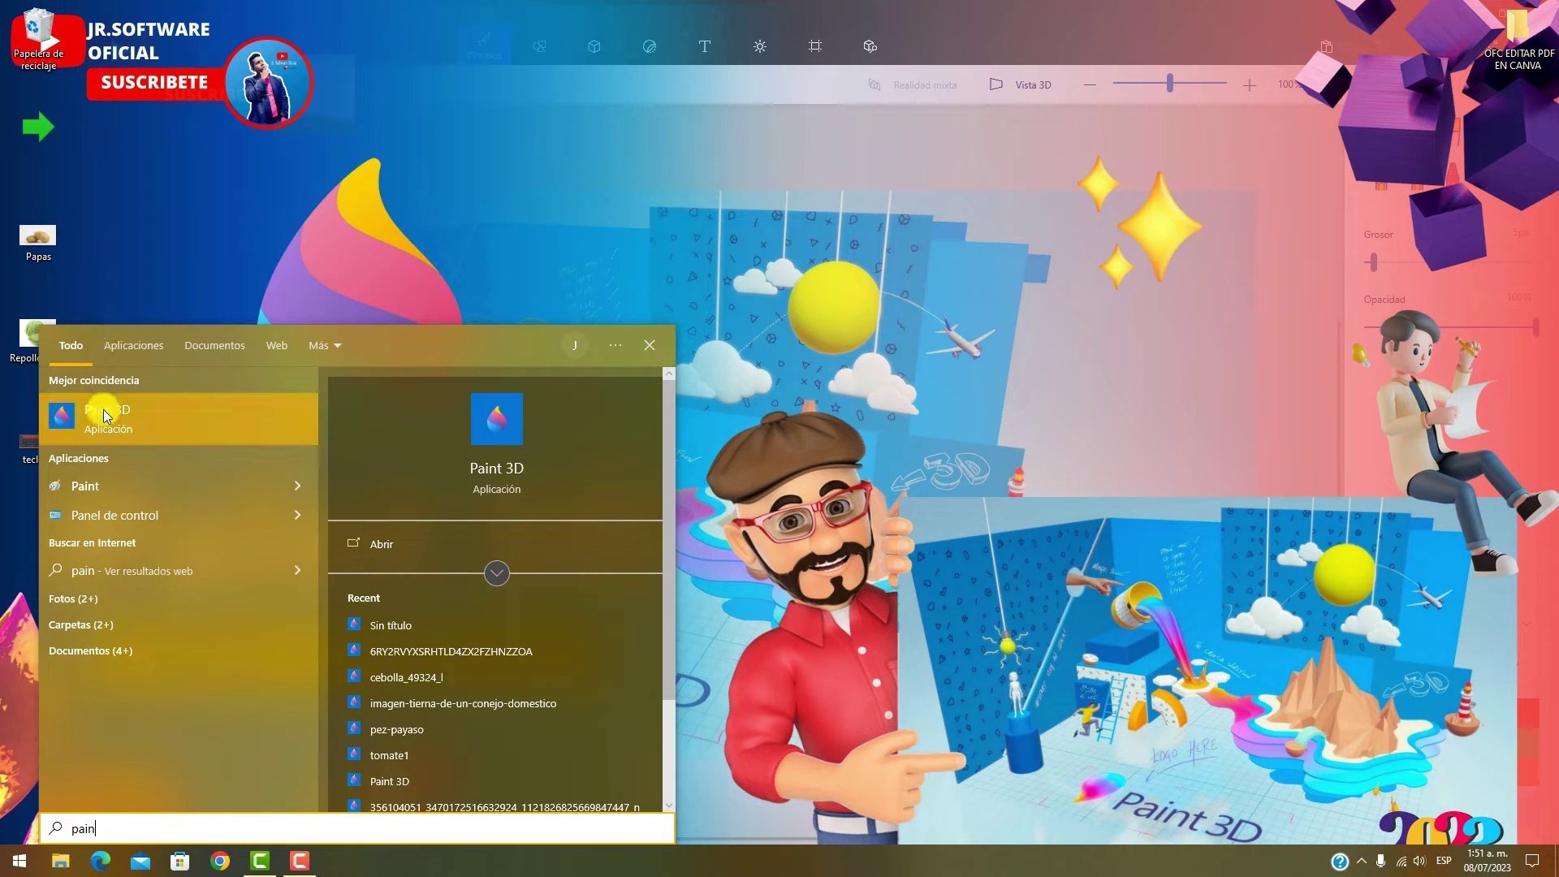
click(228, 419)
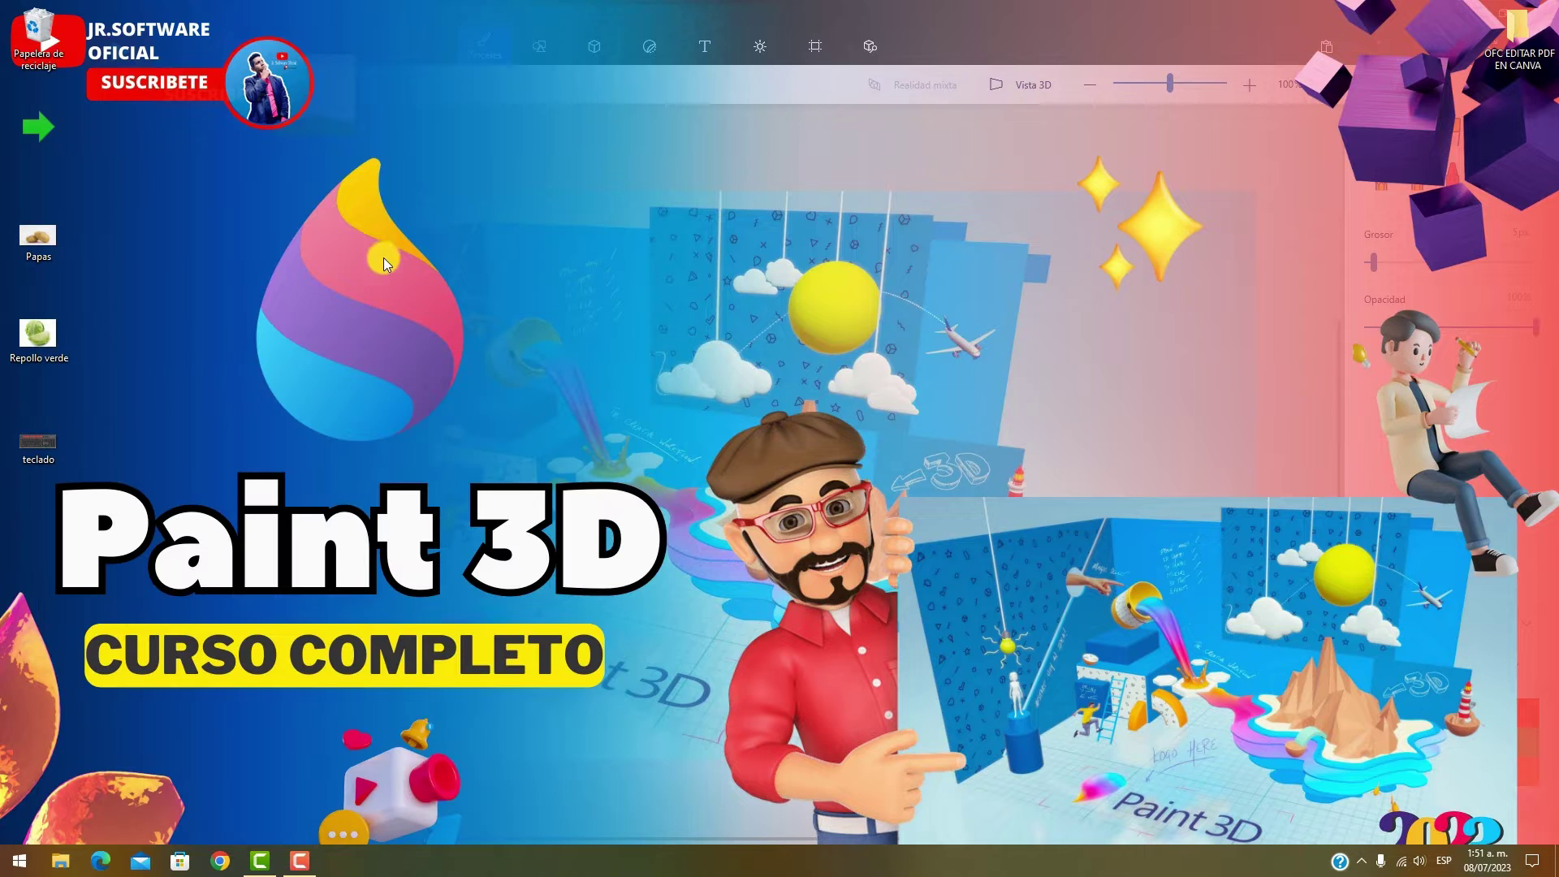
mouse_move(338, 265)
mouse_down()
mouse_move(600, 563)
mouse_move(528, 529)
mouse_up()
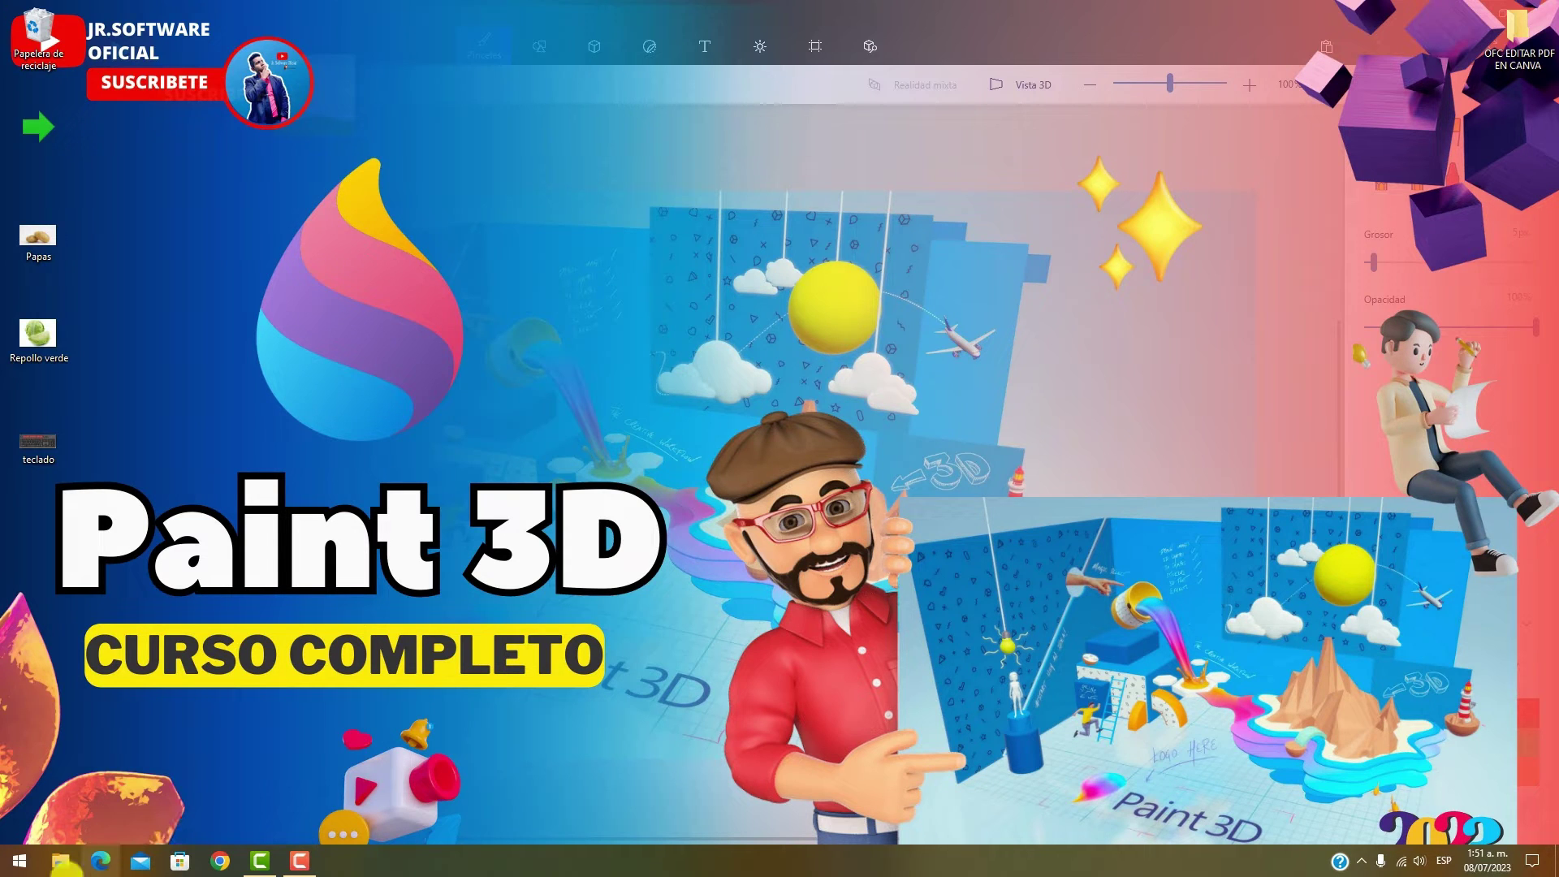
- Search Windows for "paint" and launch Paint 3D
click(35, 872)
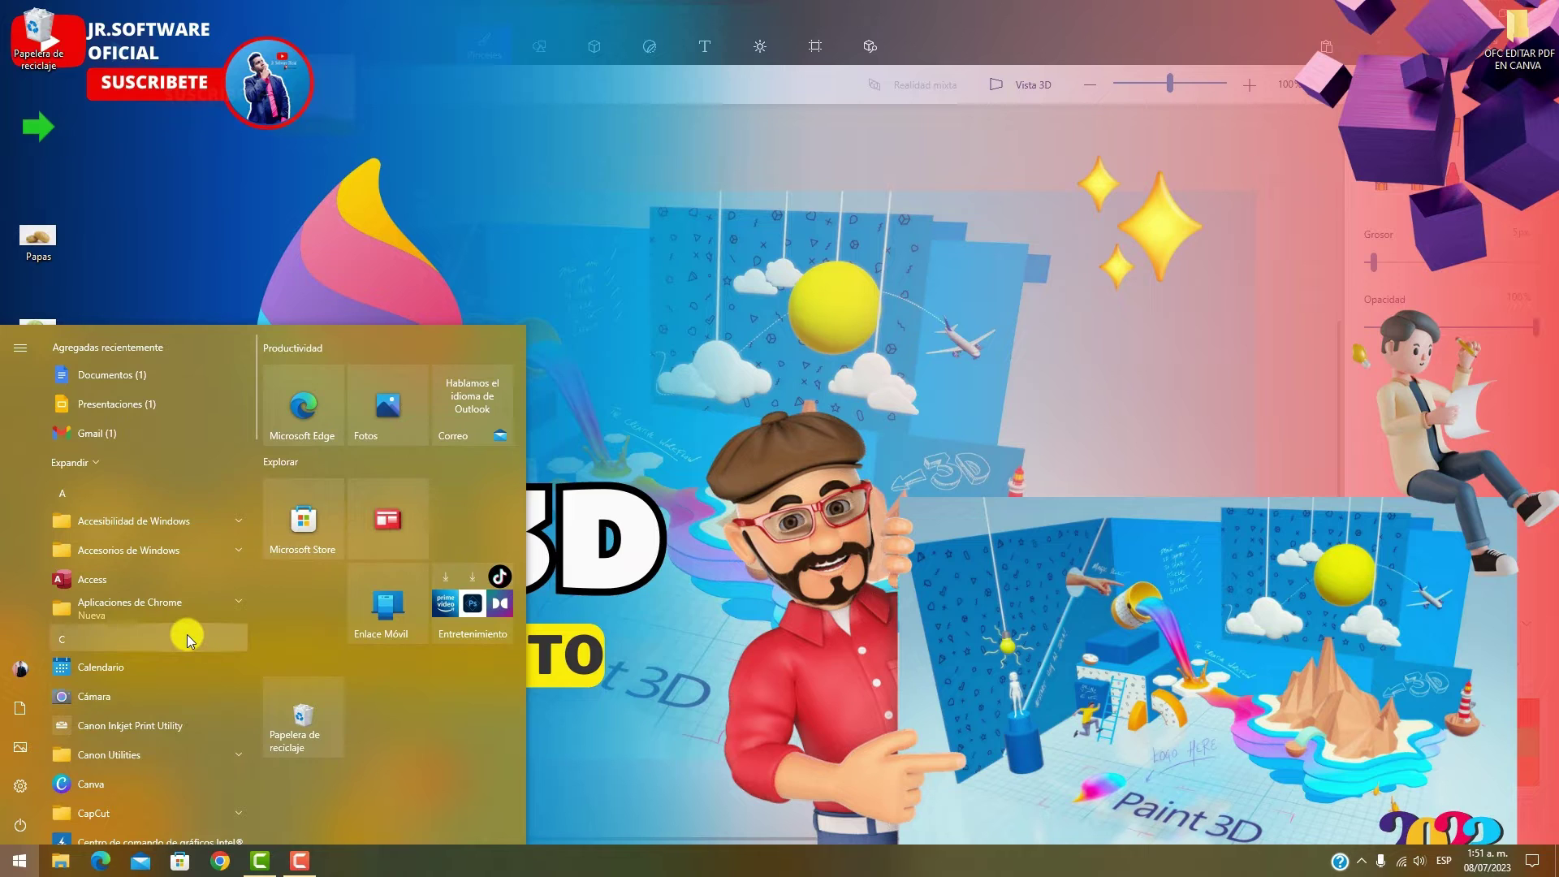
text(paint)
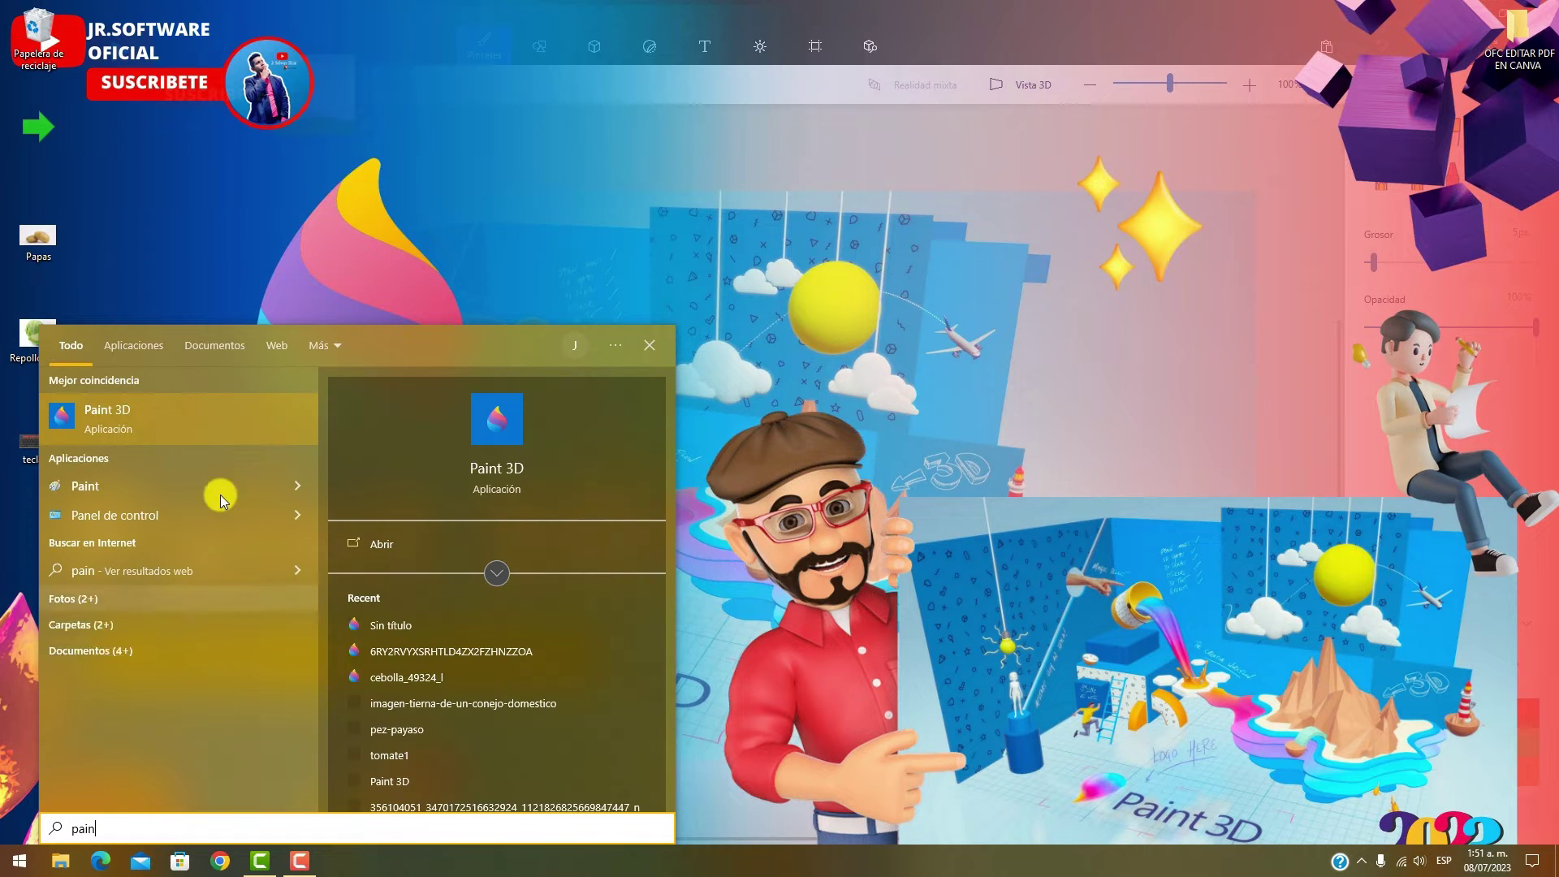
click(219, 438)
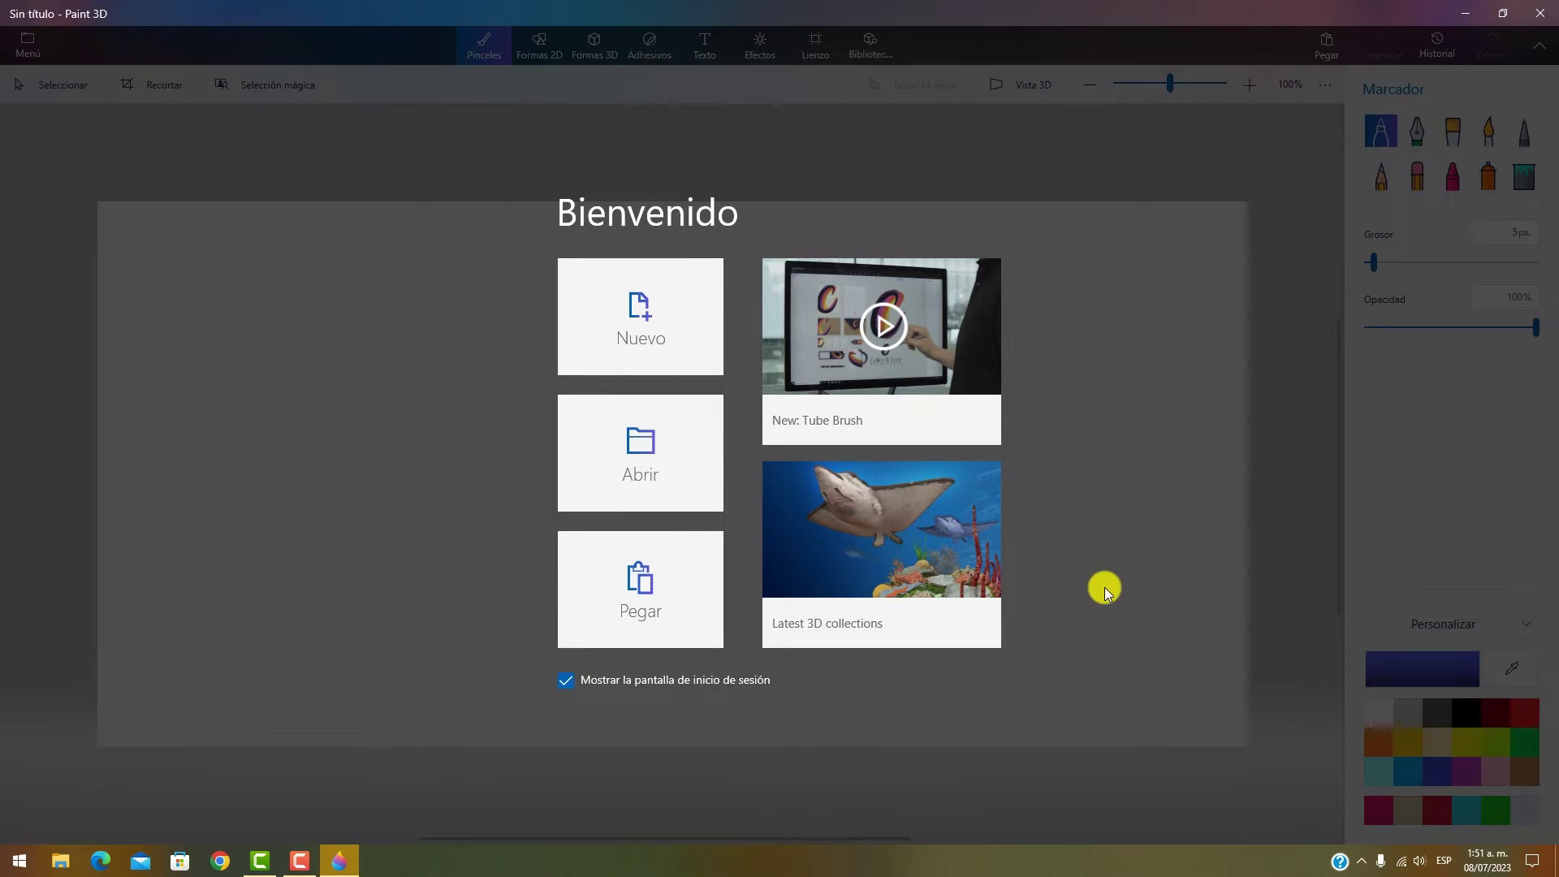
- Switch the option to show the welcome screen at startup off and back on, and start a new project
click(565, 680)
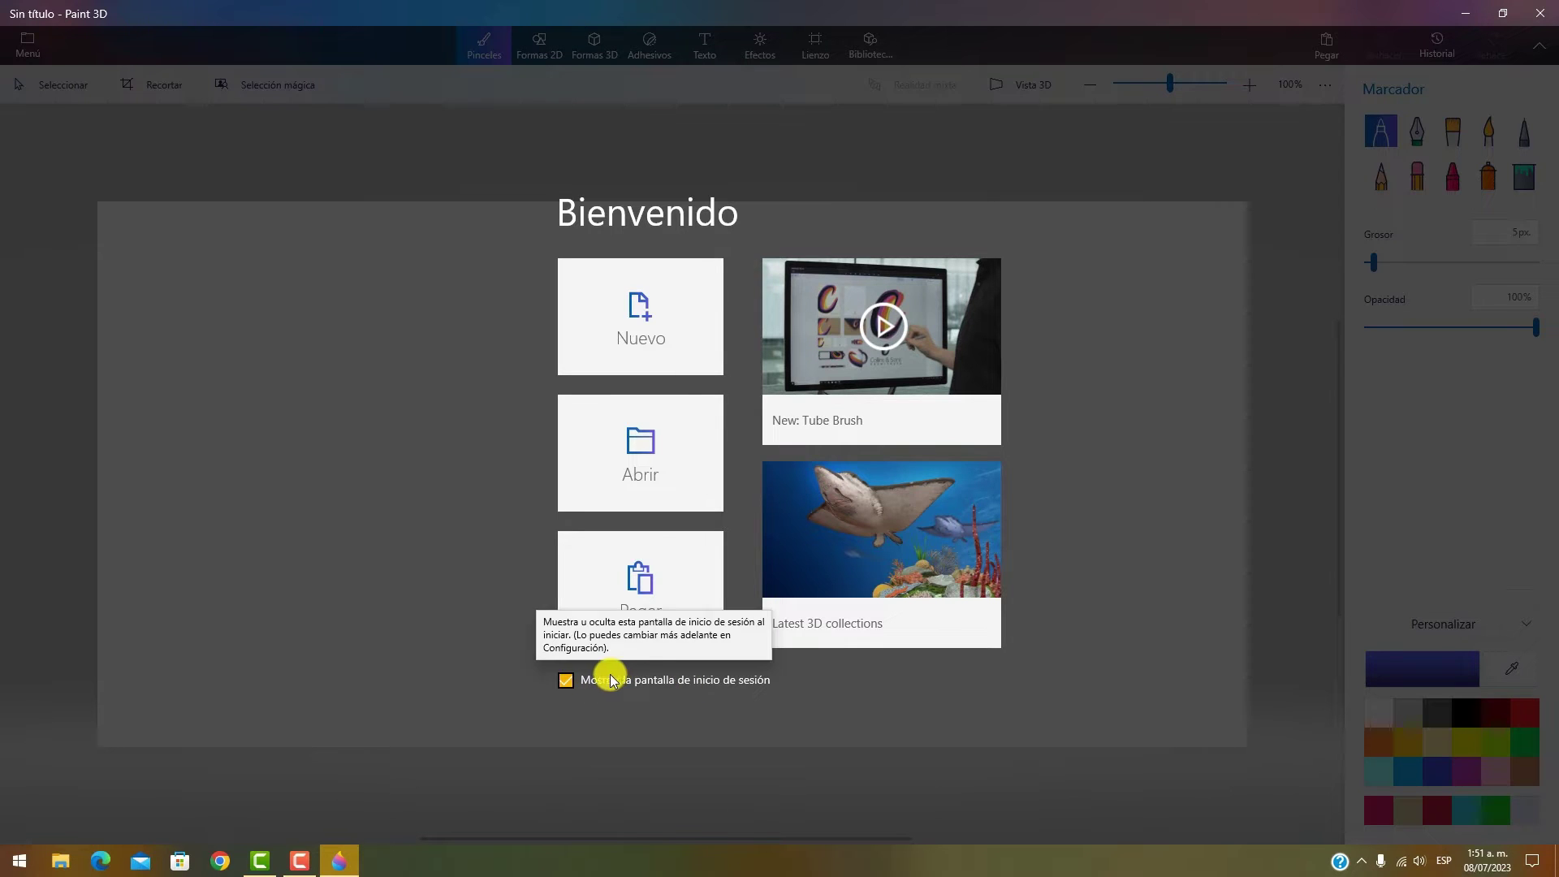
click(566, 680)
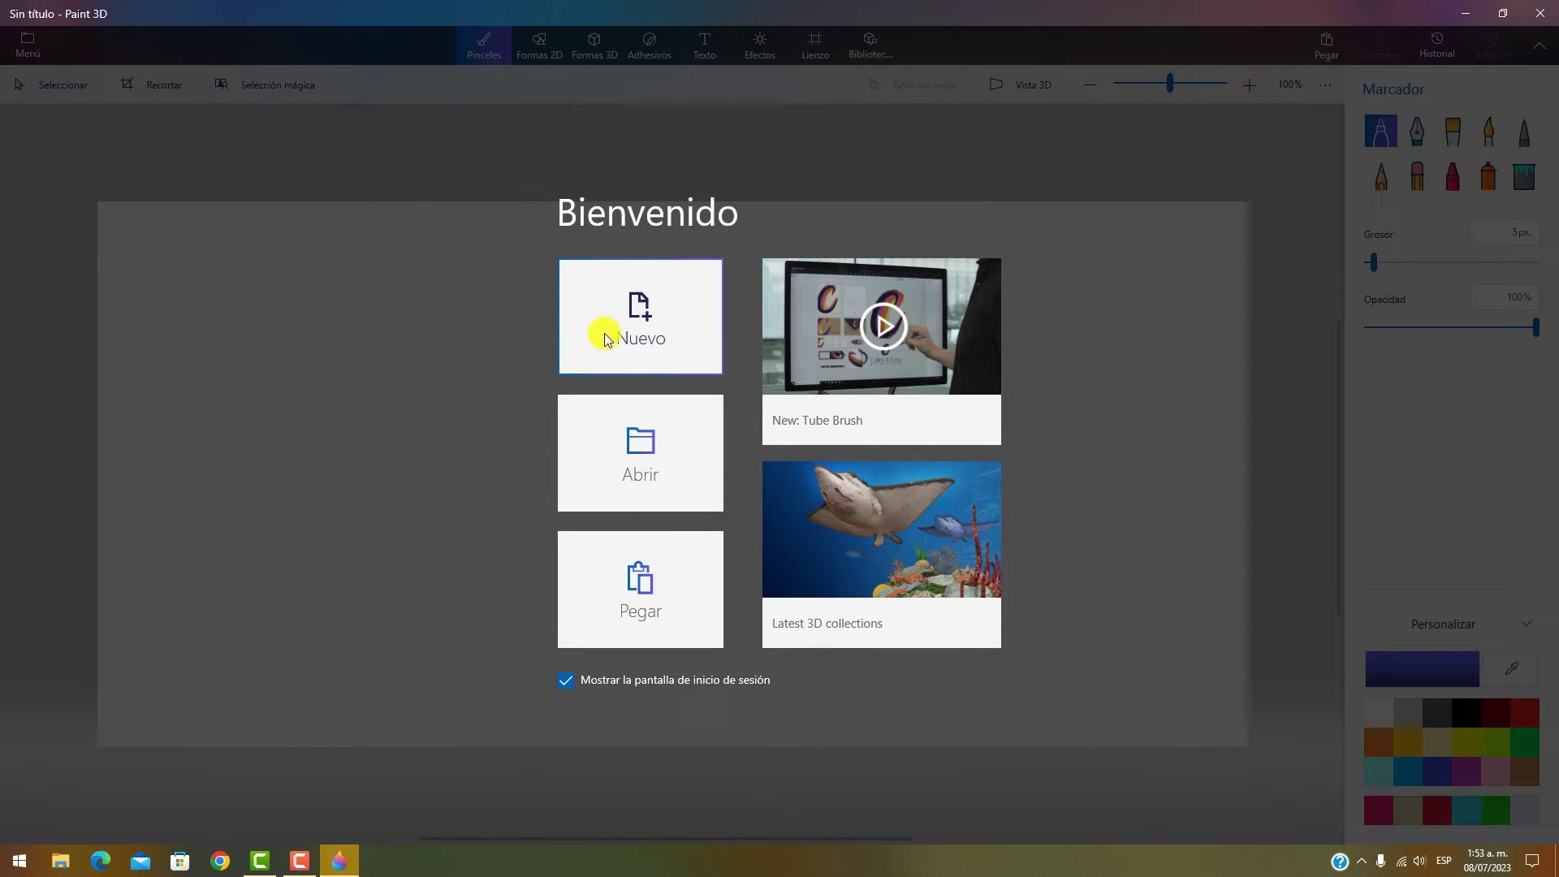
click(633, 337)
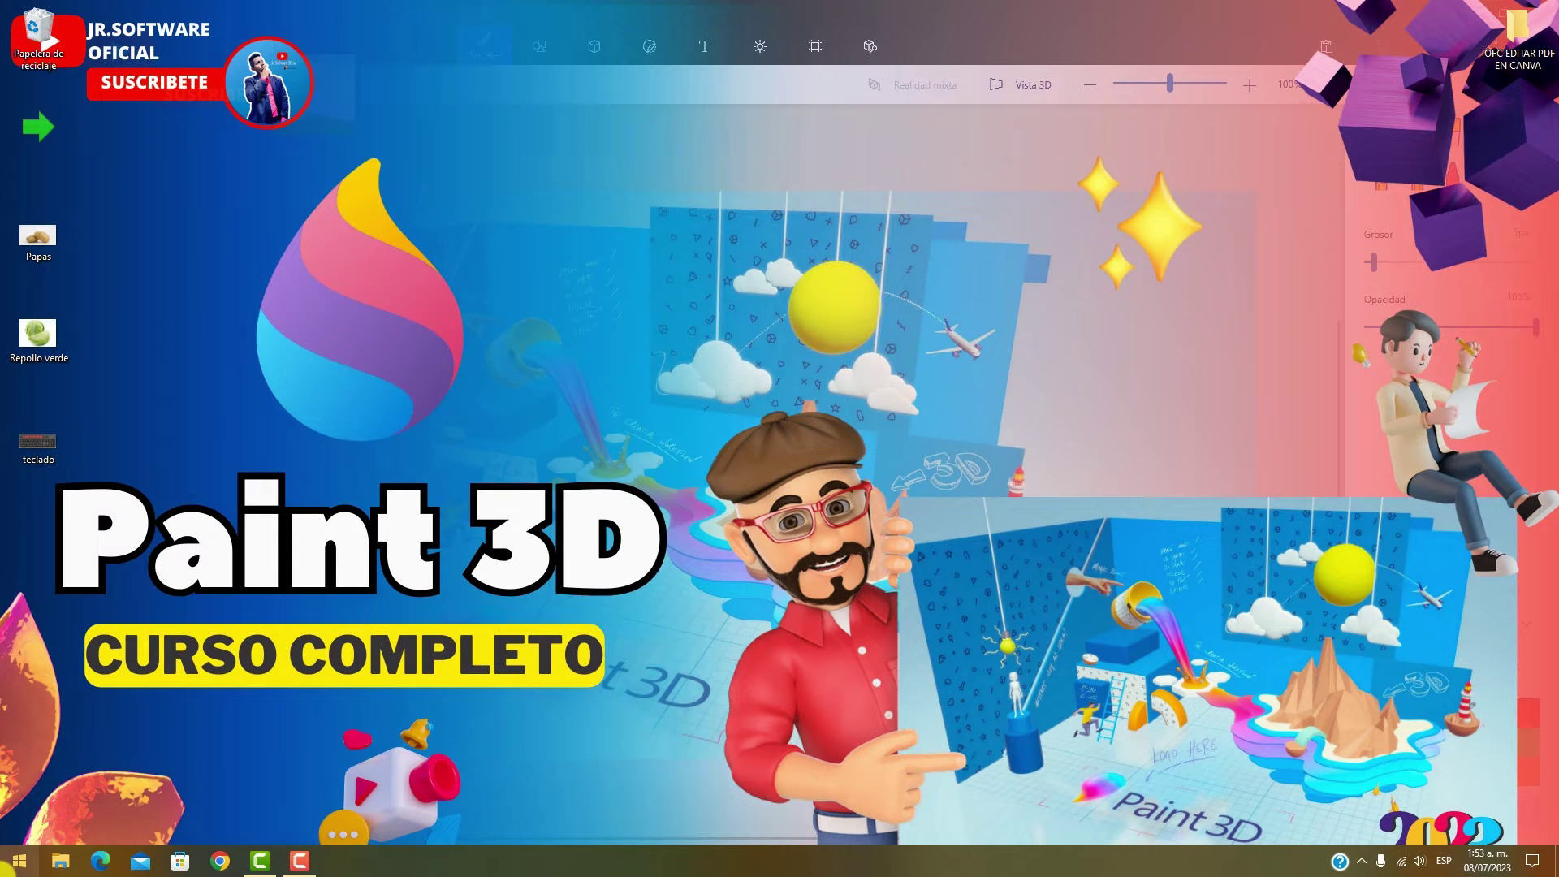
- Search Windows for "pai", launch Paint 3D, and dismiss the welcome screen to reach the blank canvas
click(19, 860)
text(p)
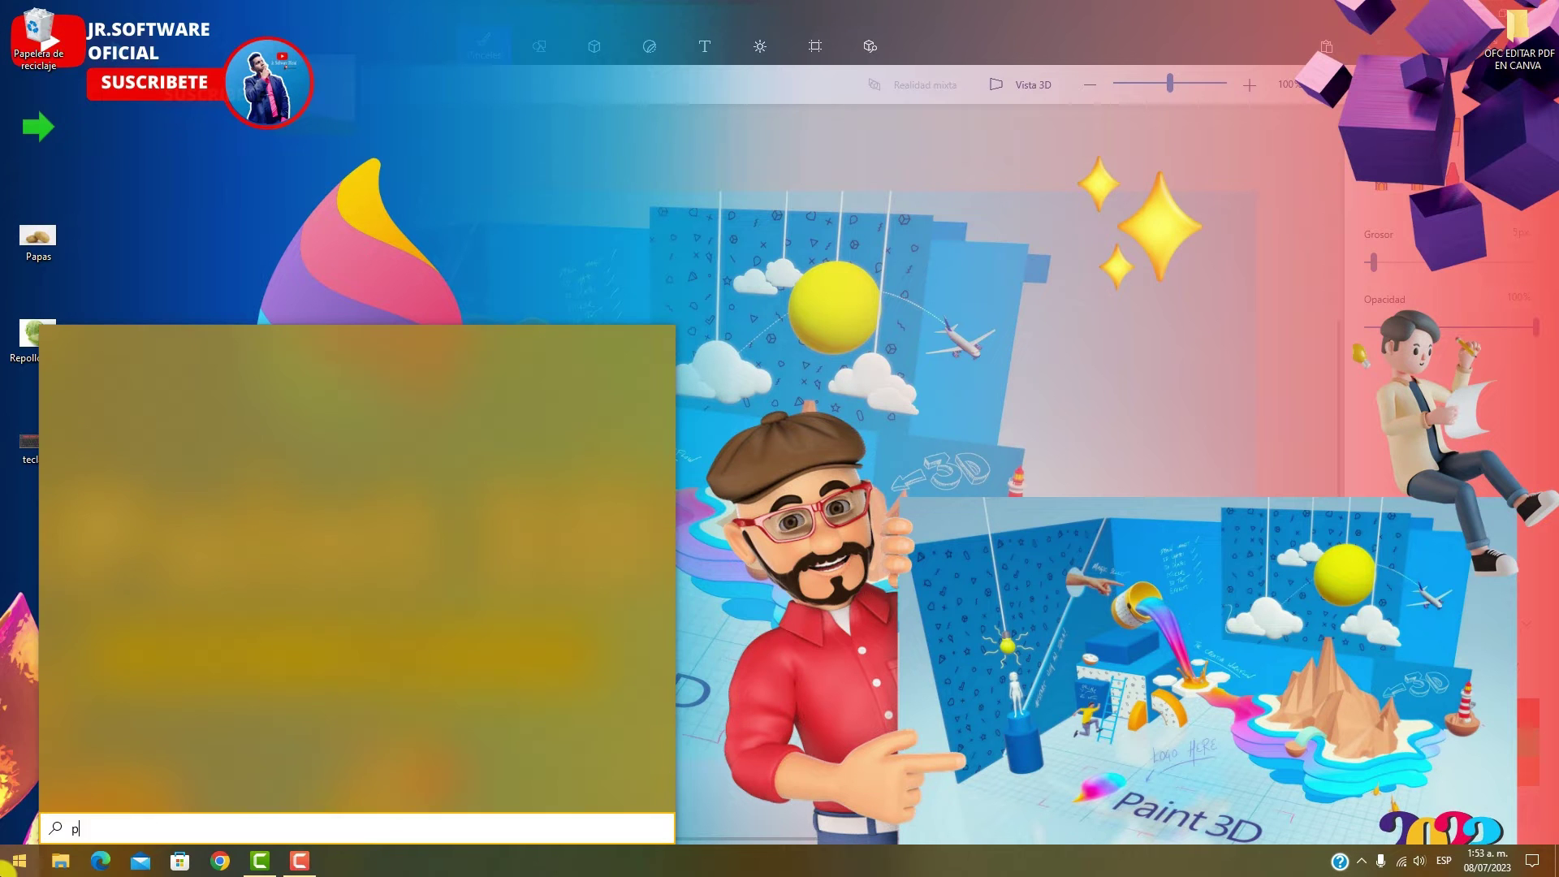
text(ai)
click(120, 409)
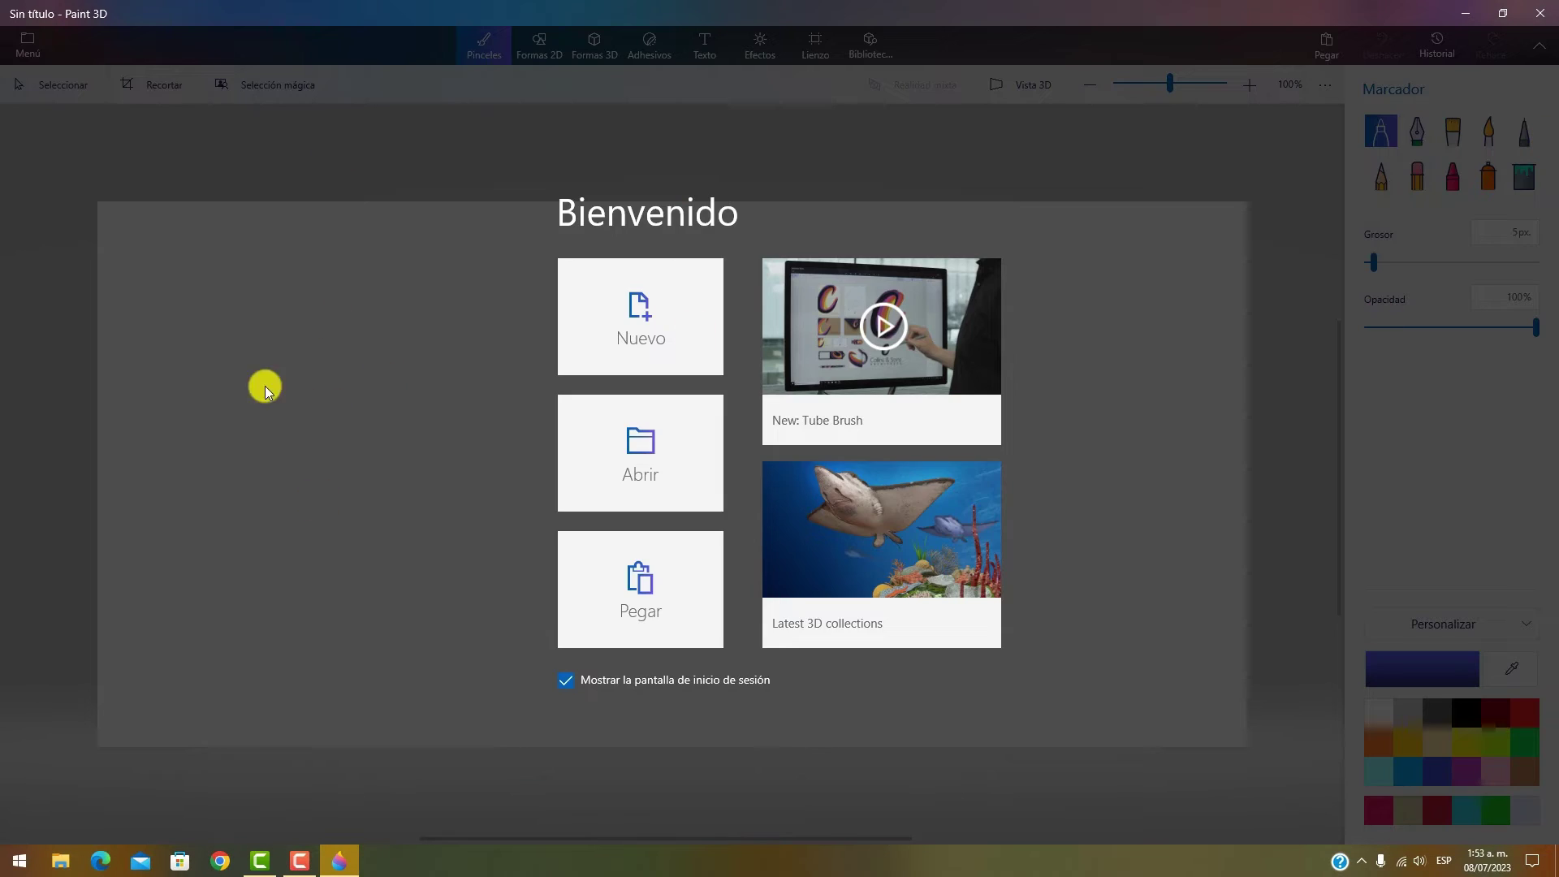
click(274, 387)
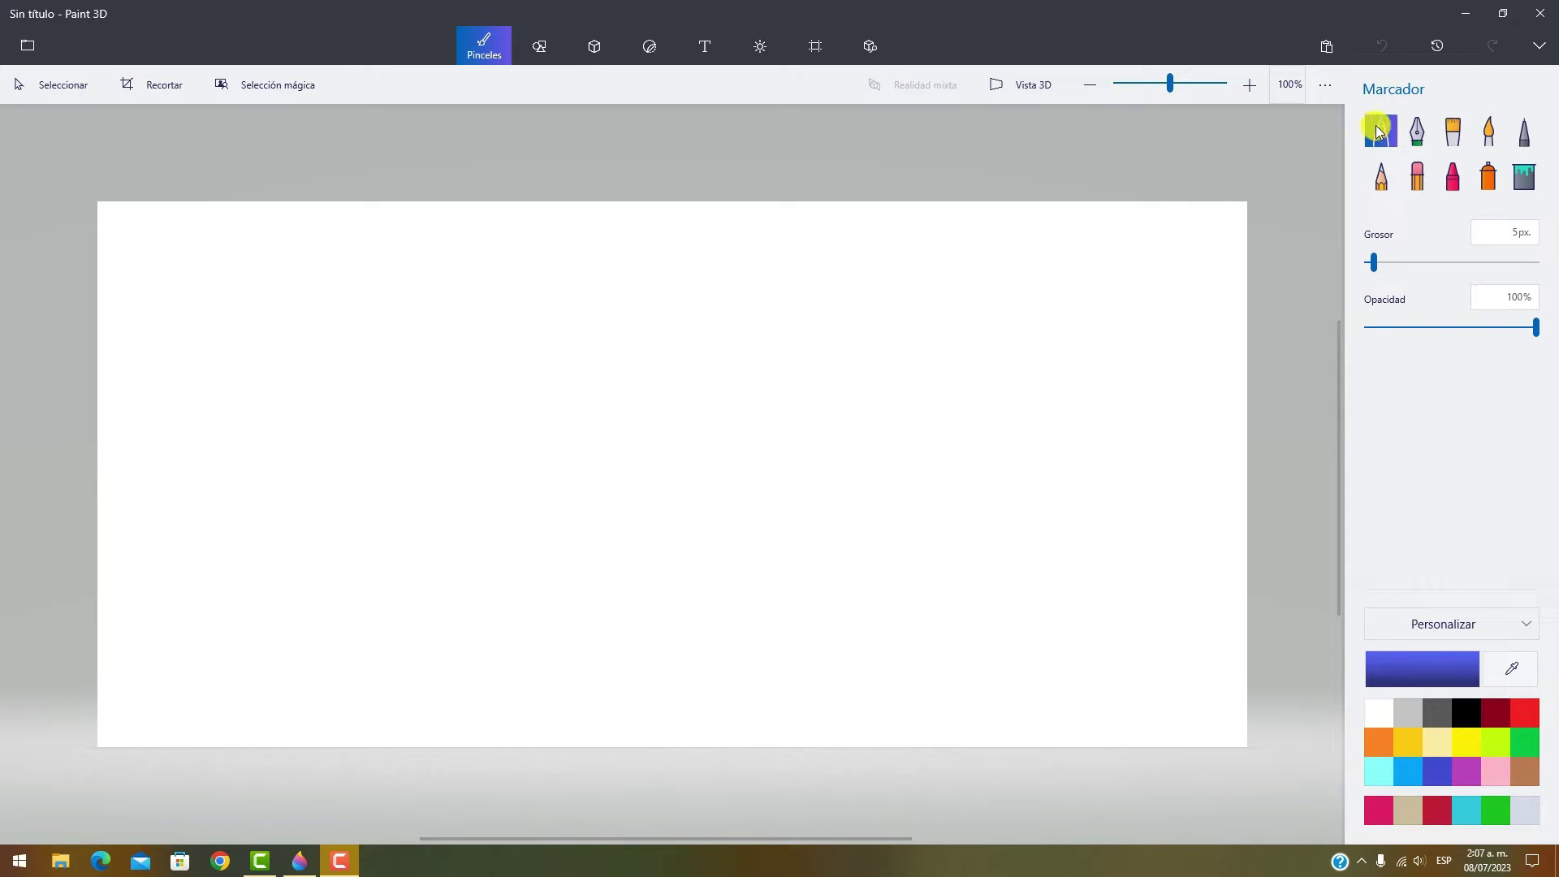
- Choose the pencil brush and look over its settings, the 2D shapes and the 3D shapes
click(1383, 173)
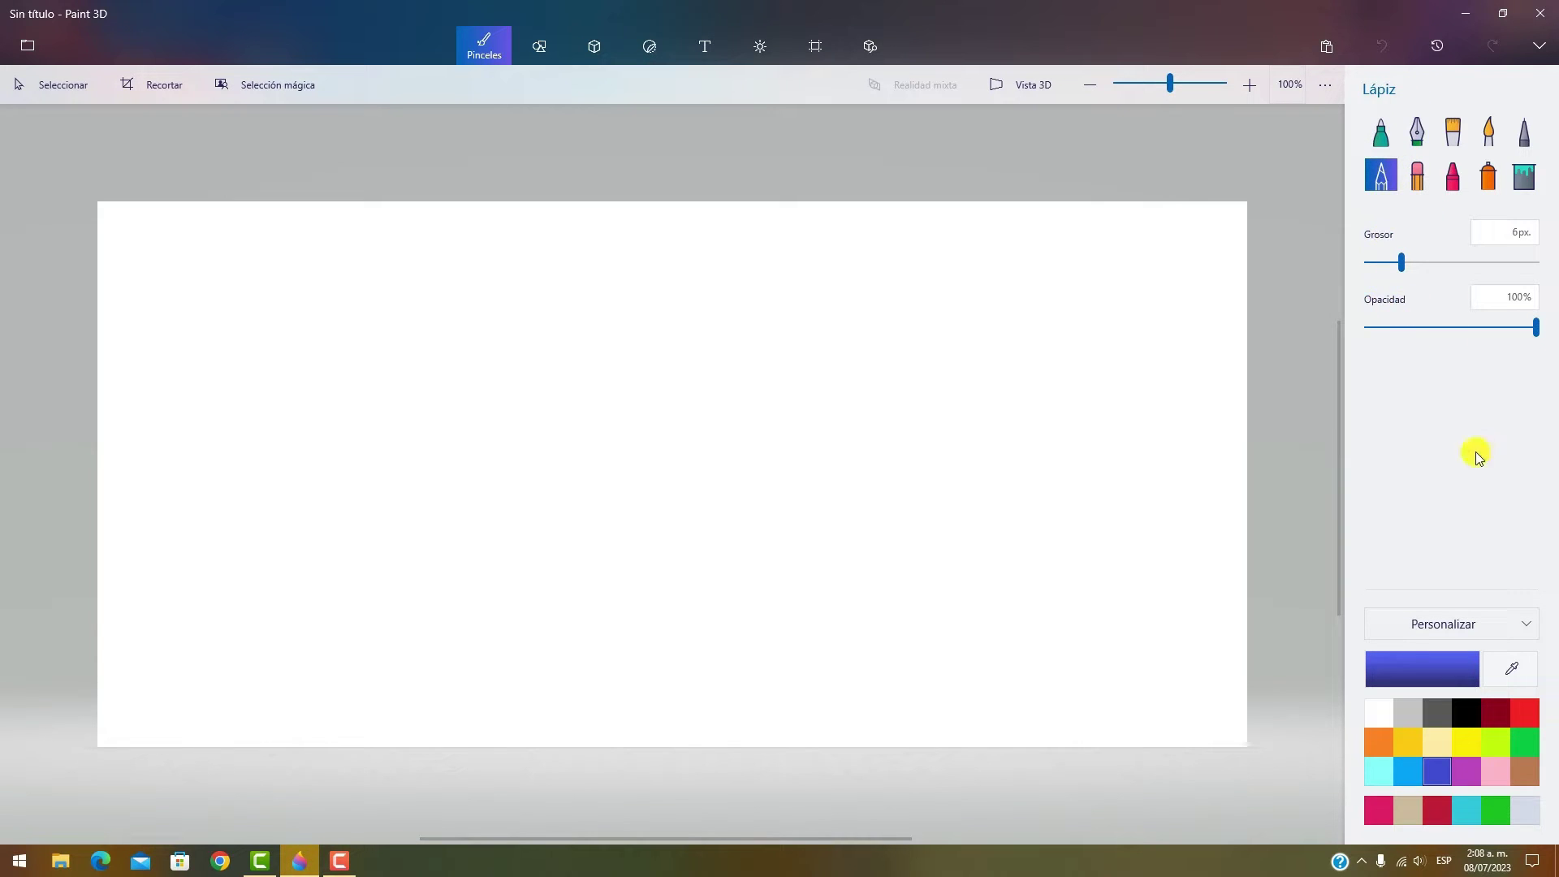
click(544, 51)
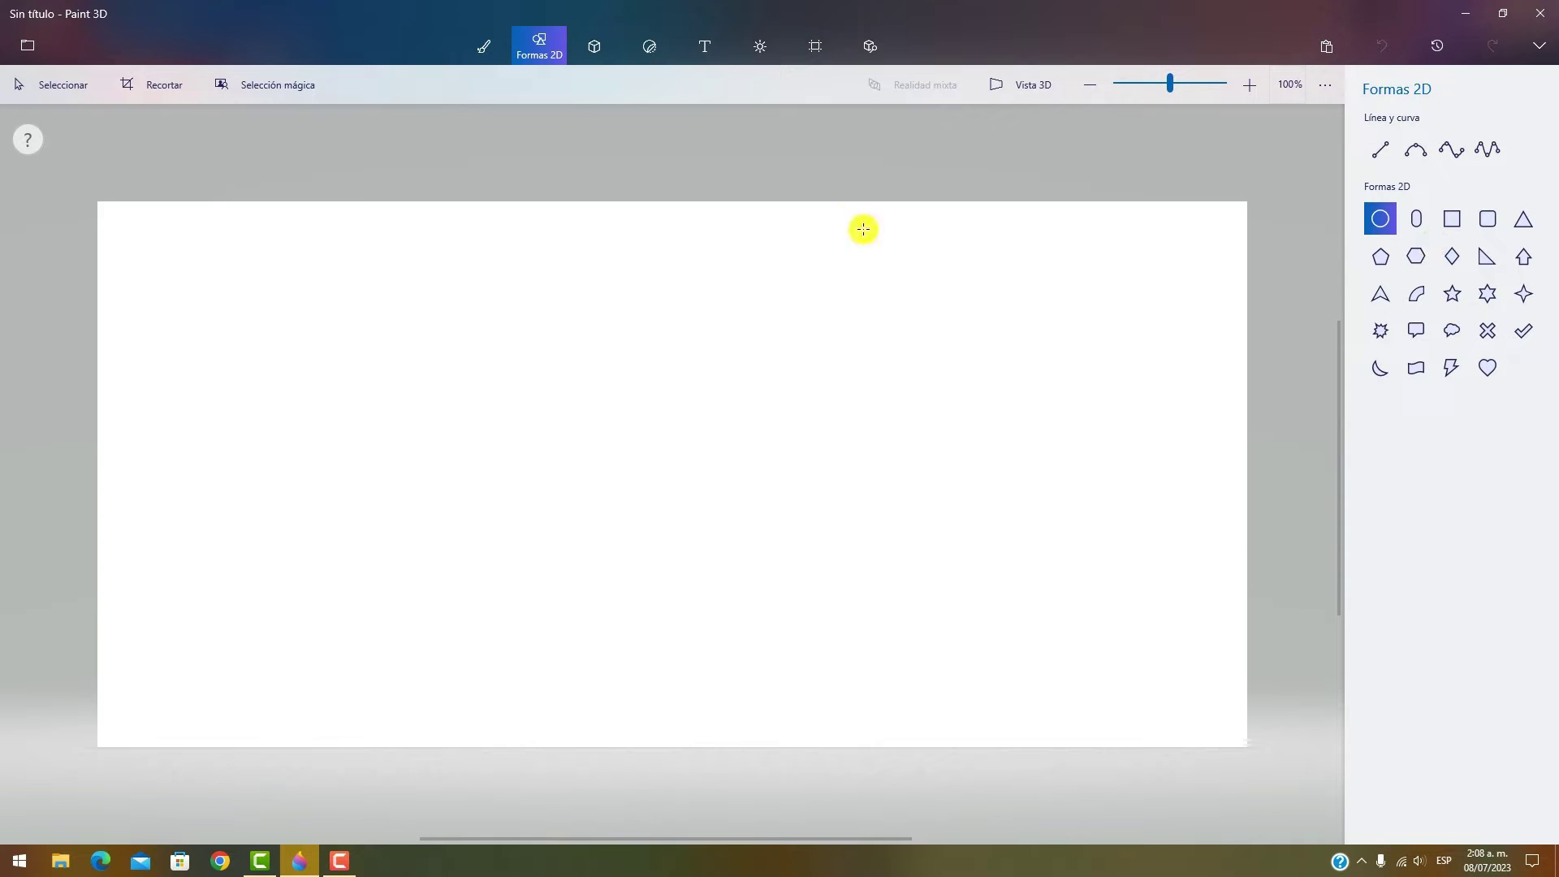
click(594, 45)
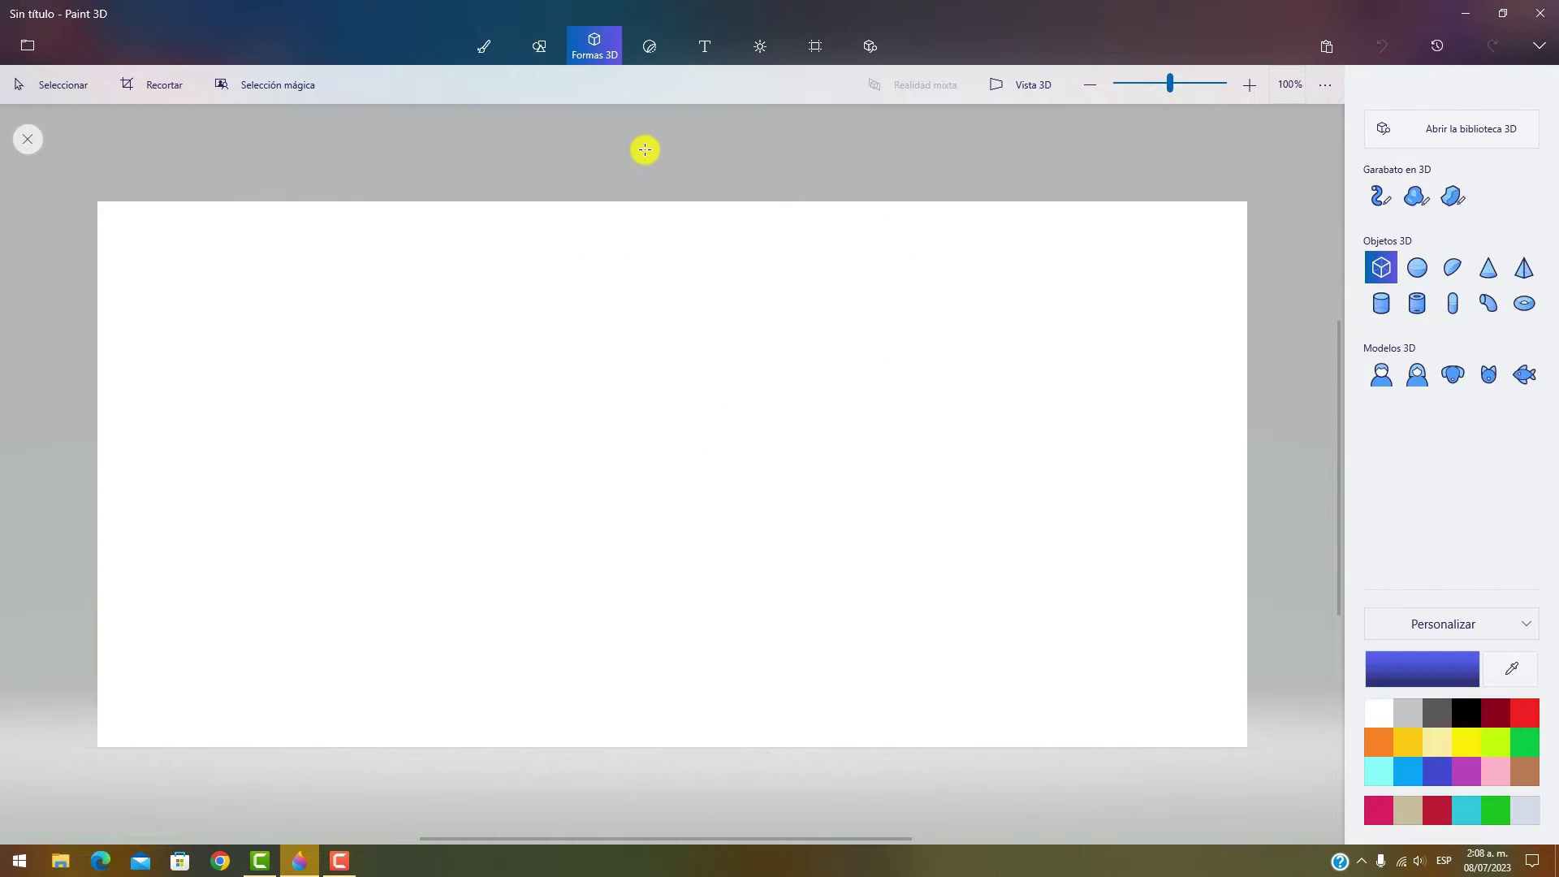
- Open the 3D library and browse through its model categories down to the end of the list
click(1434, 130)
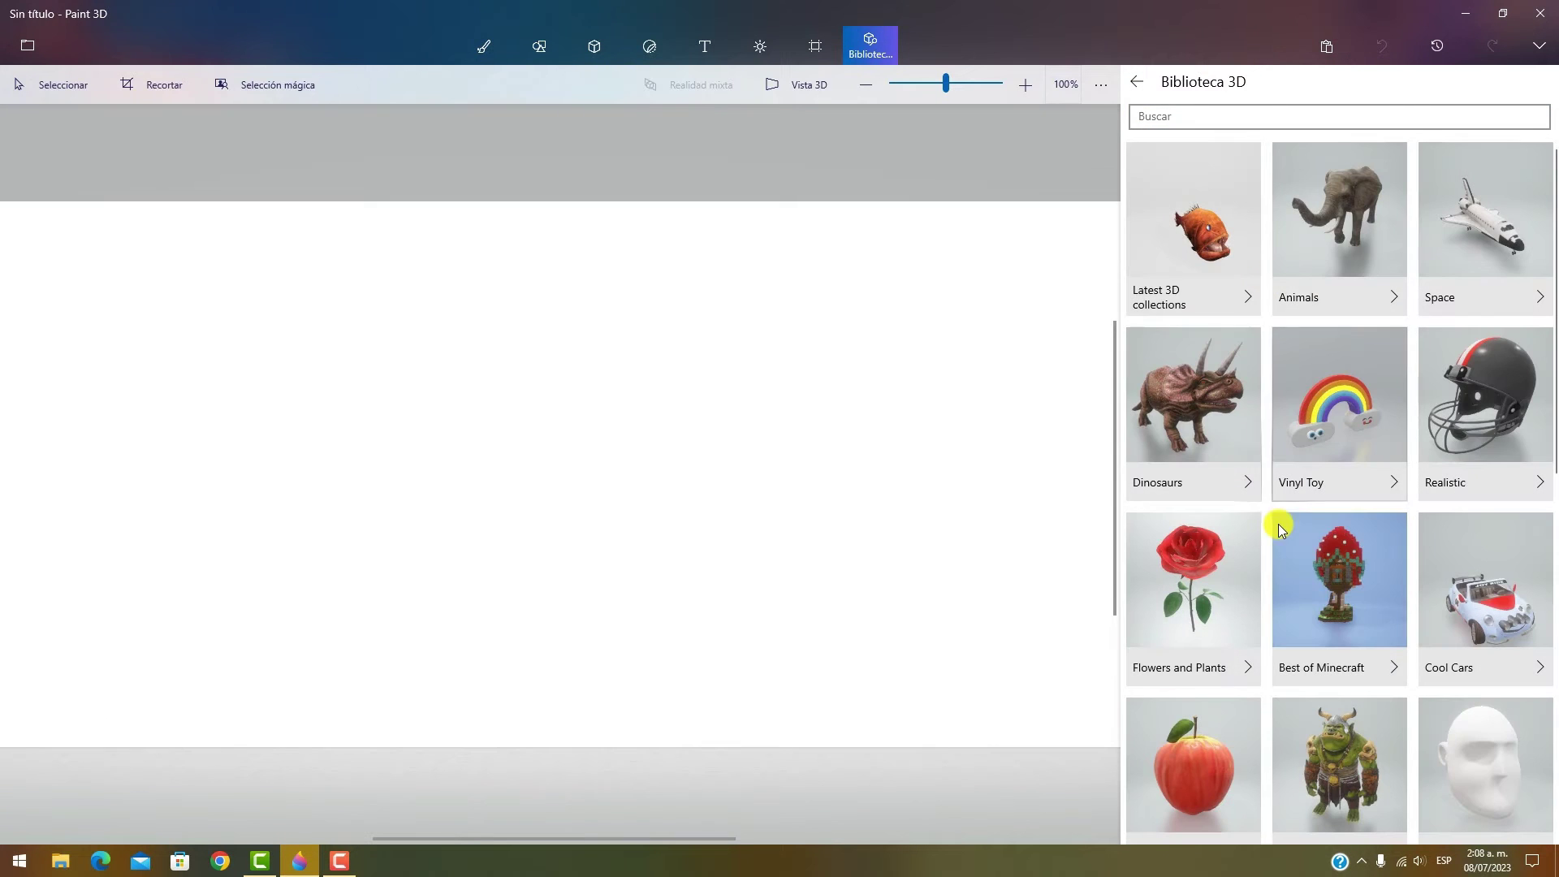
scroll(1372, 459, down, 3)
scroll(1374, 461, down, 5)
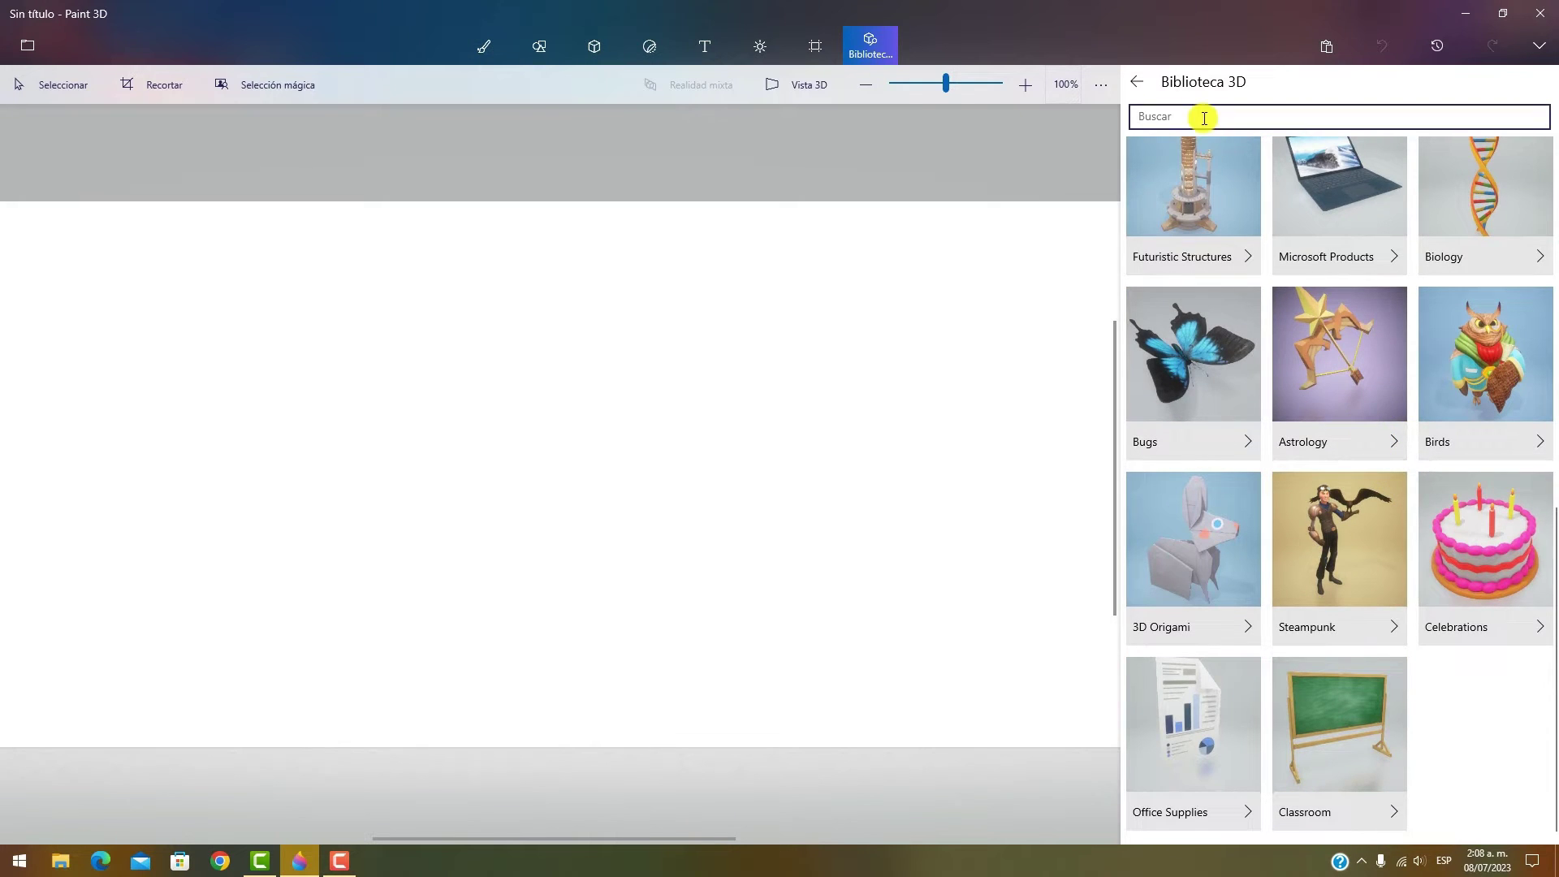
- Look over the sticker tool's textures and its collection of ready-made stickers
click(643, 48)
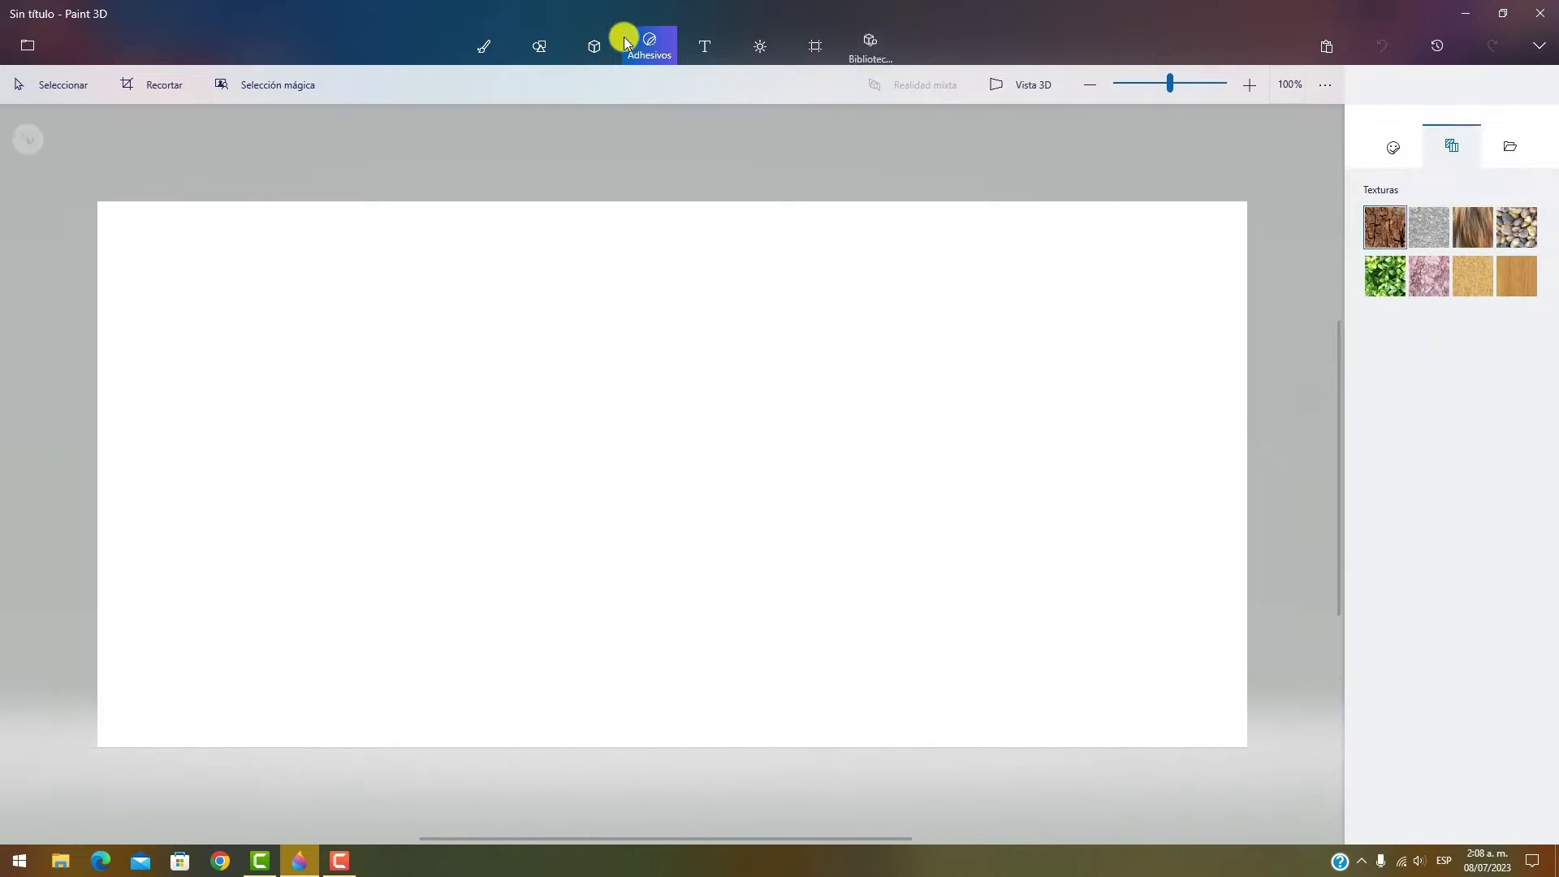
click(594, 46)
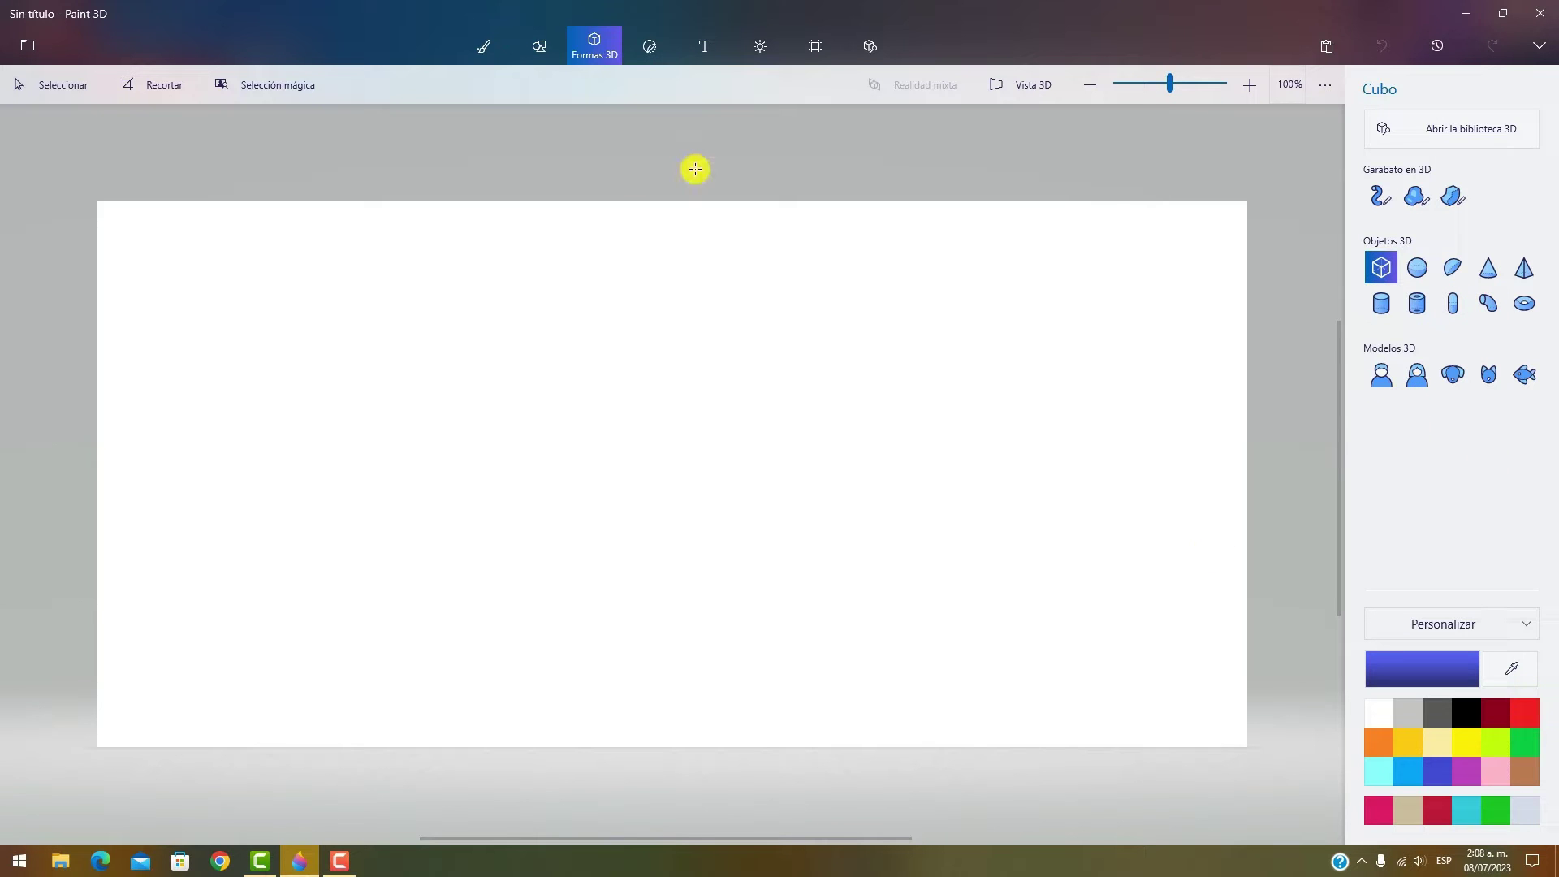
key(s)
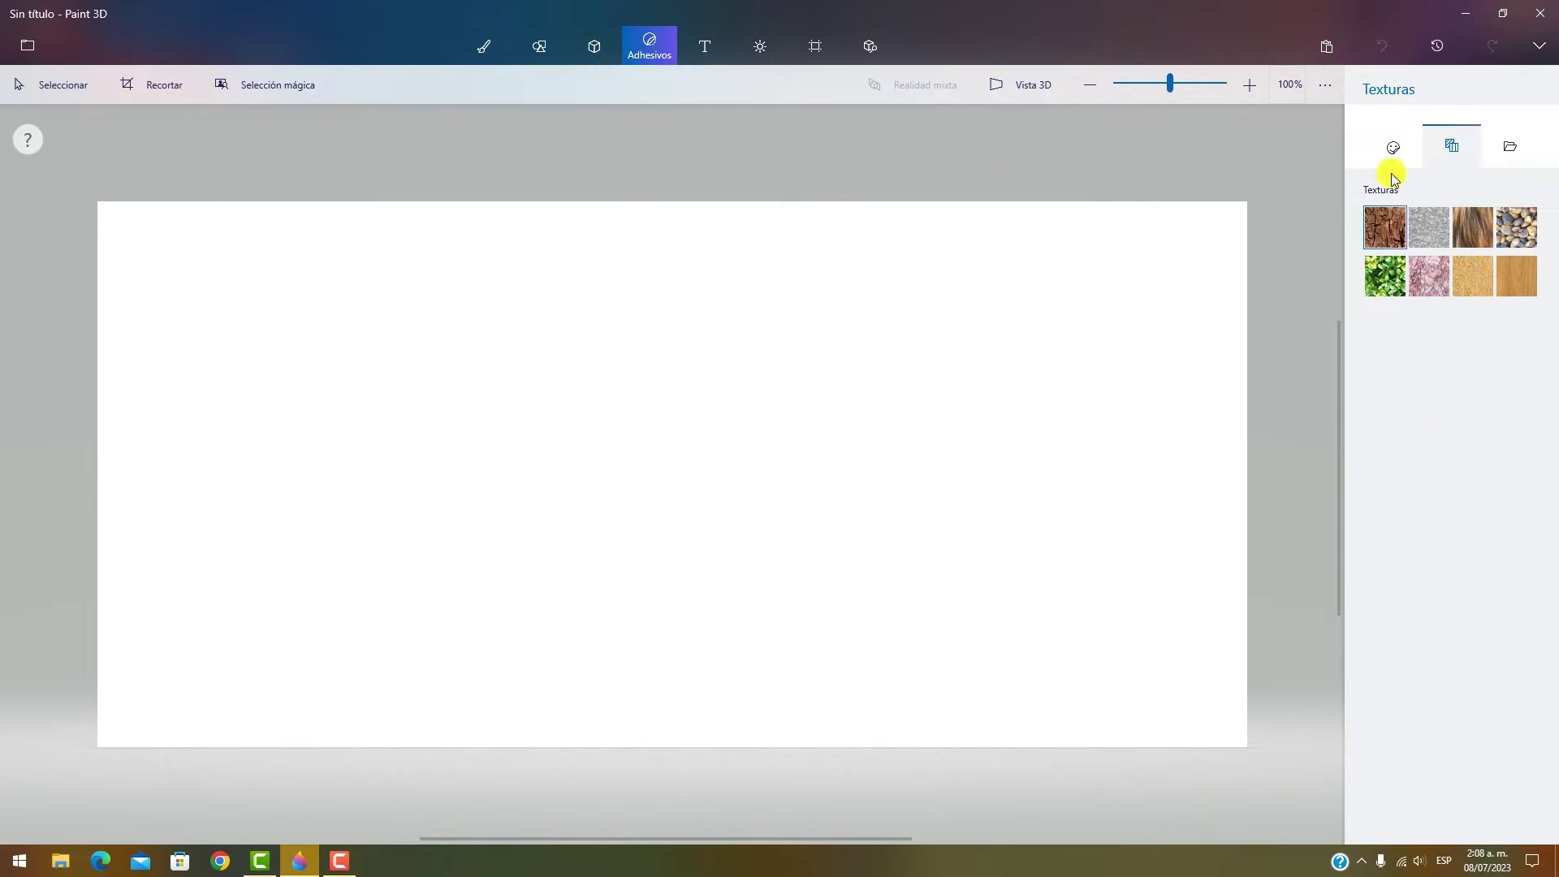
click(1391, 147)
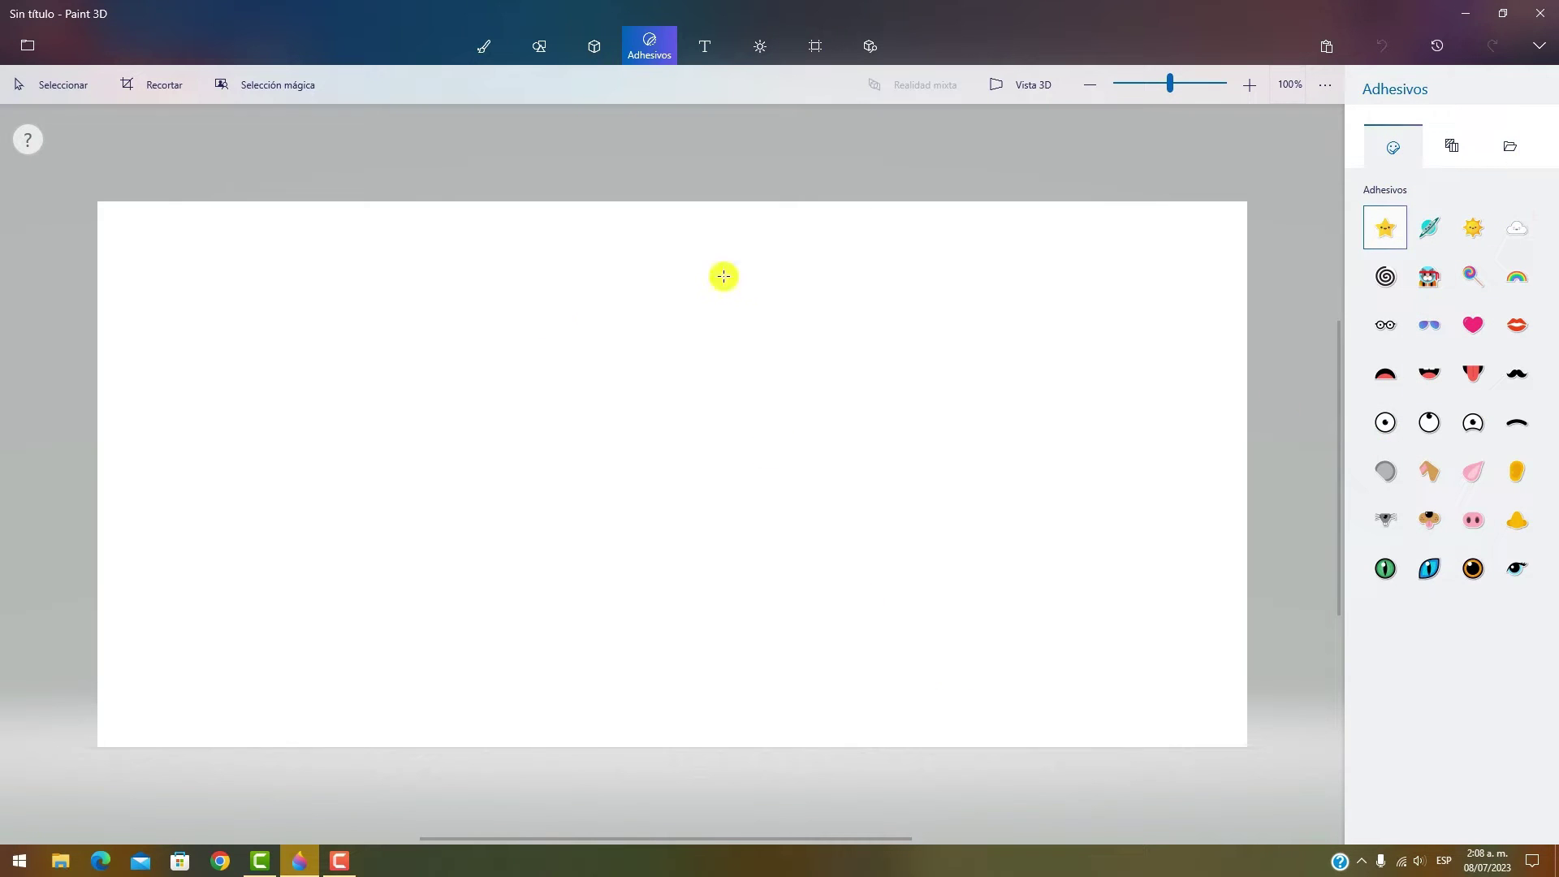
- Compare the 2D and 3D text options, and look over the effects filters and light settings
click(706, 42)
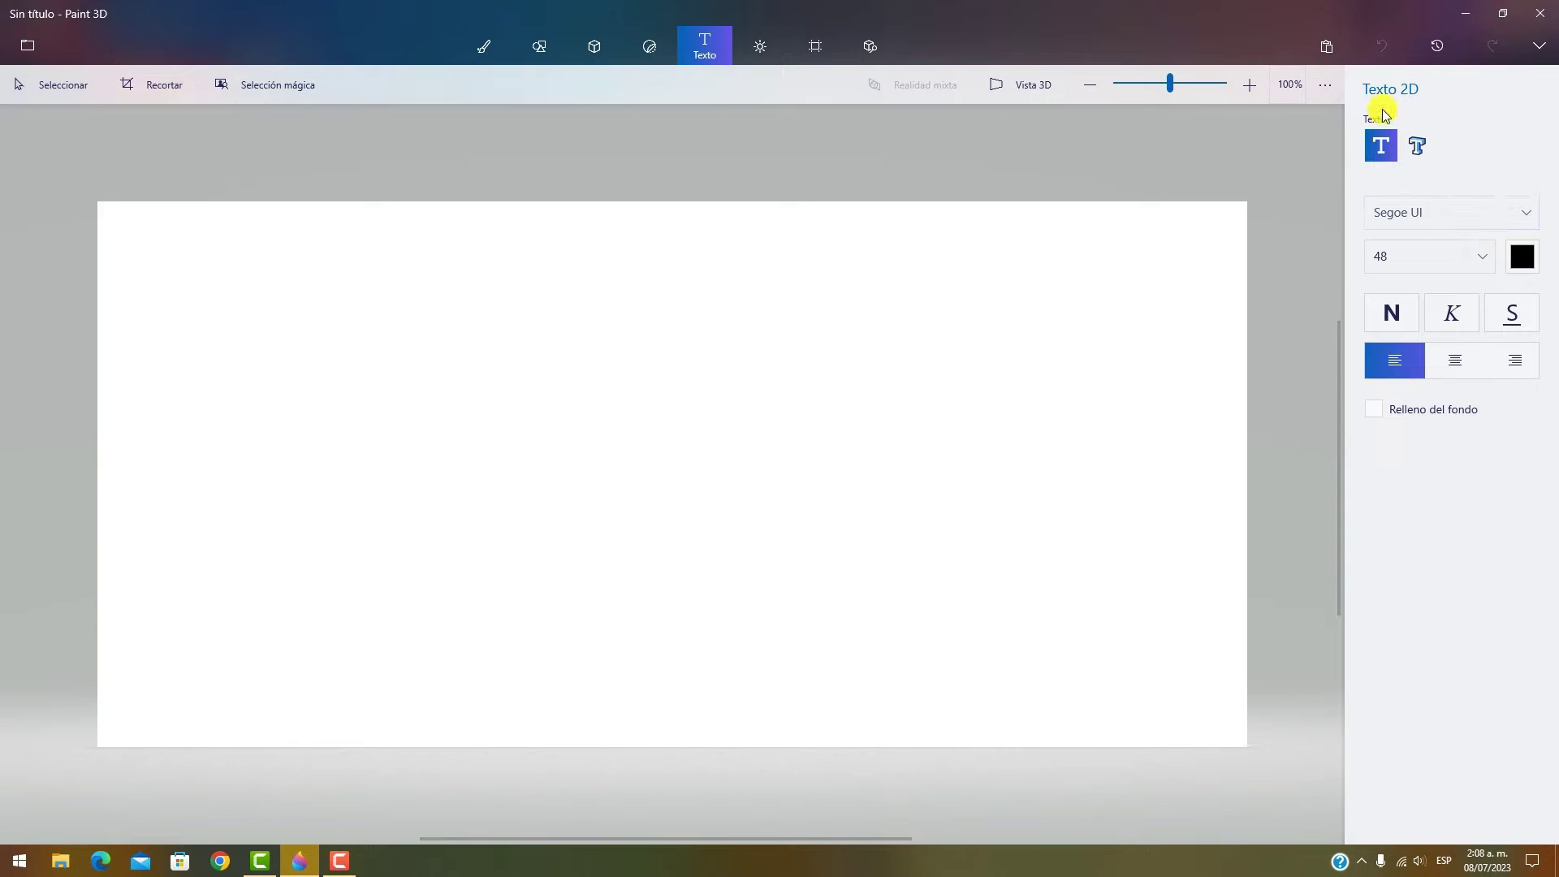
click(1416, 145)
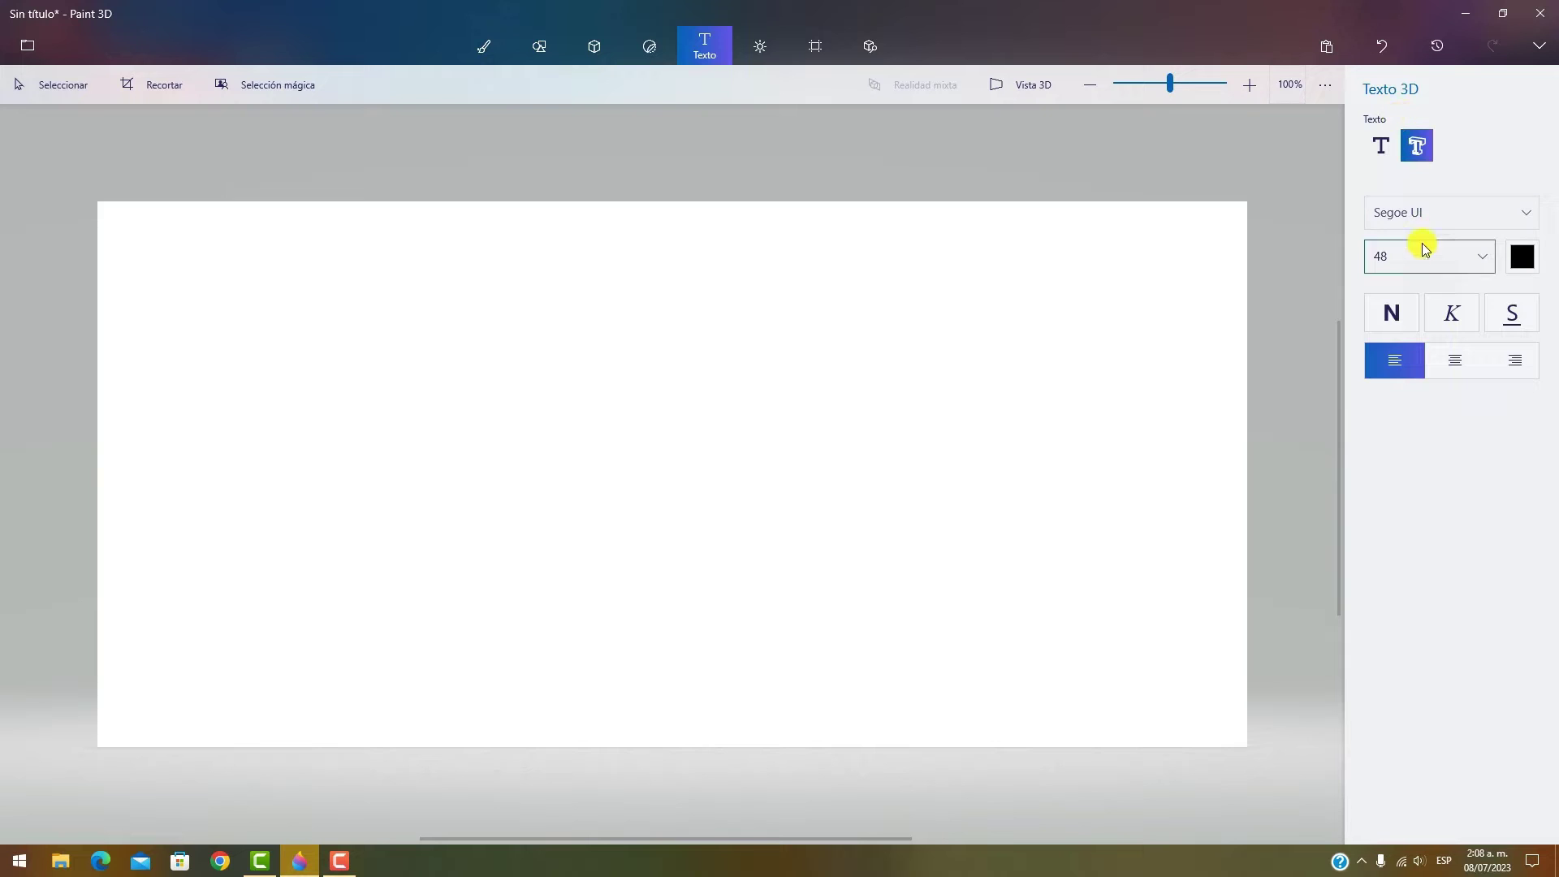
click(1396, 156)
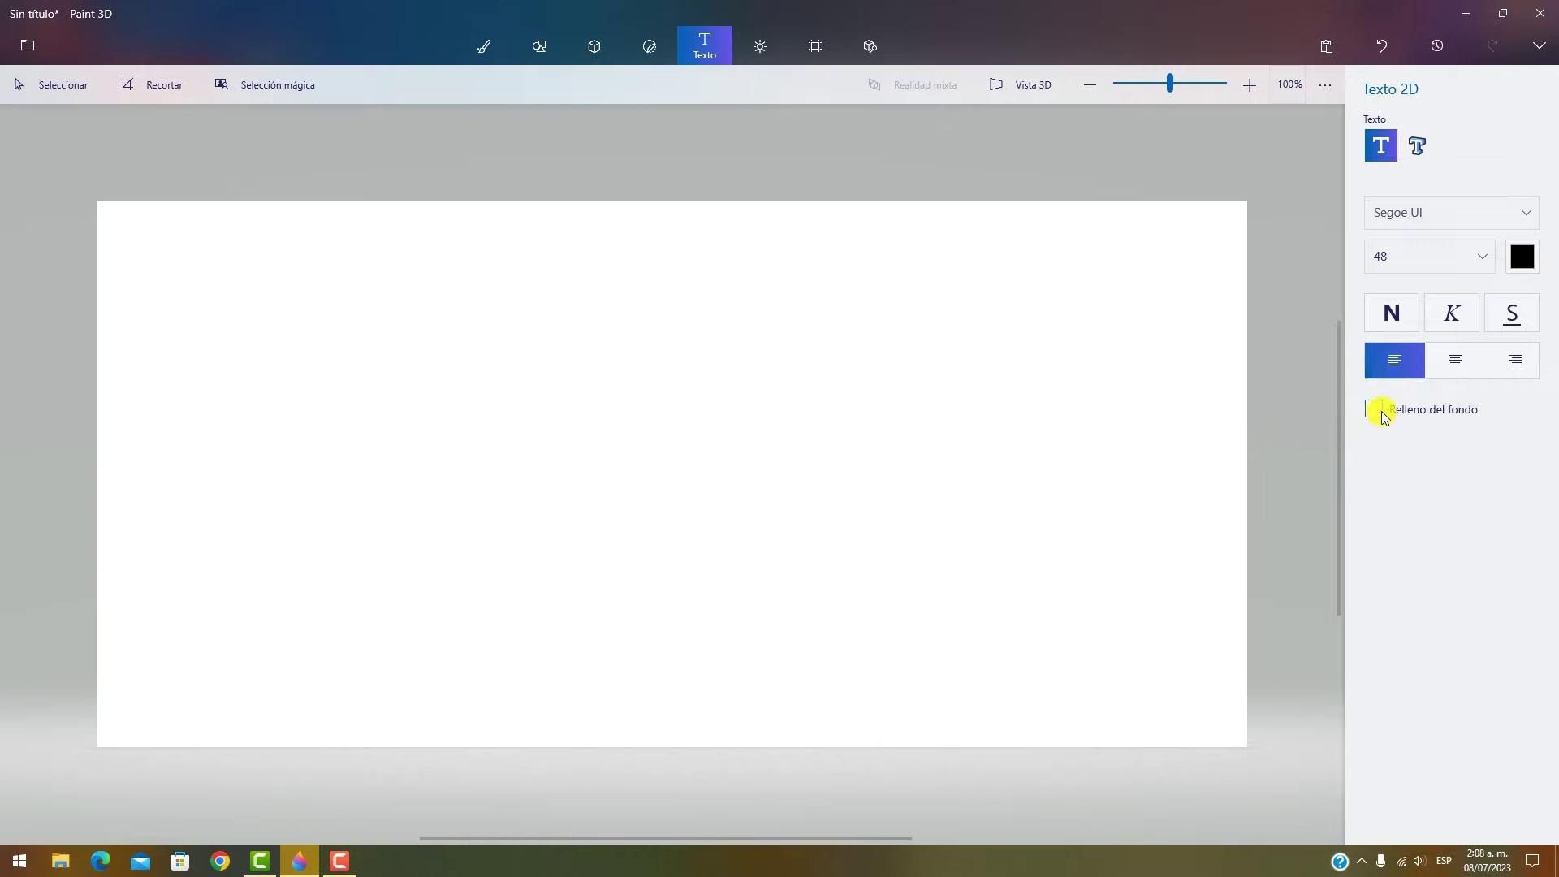
click(744, 50)
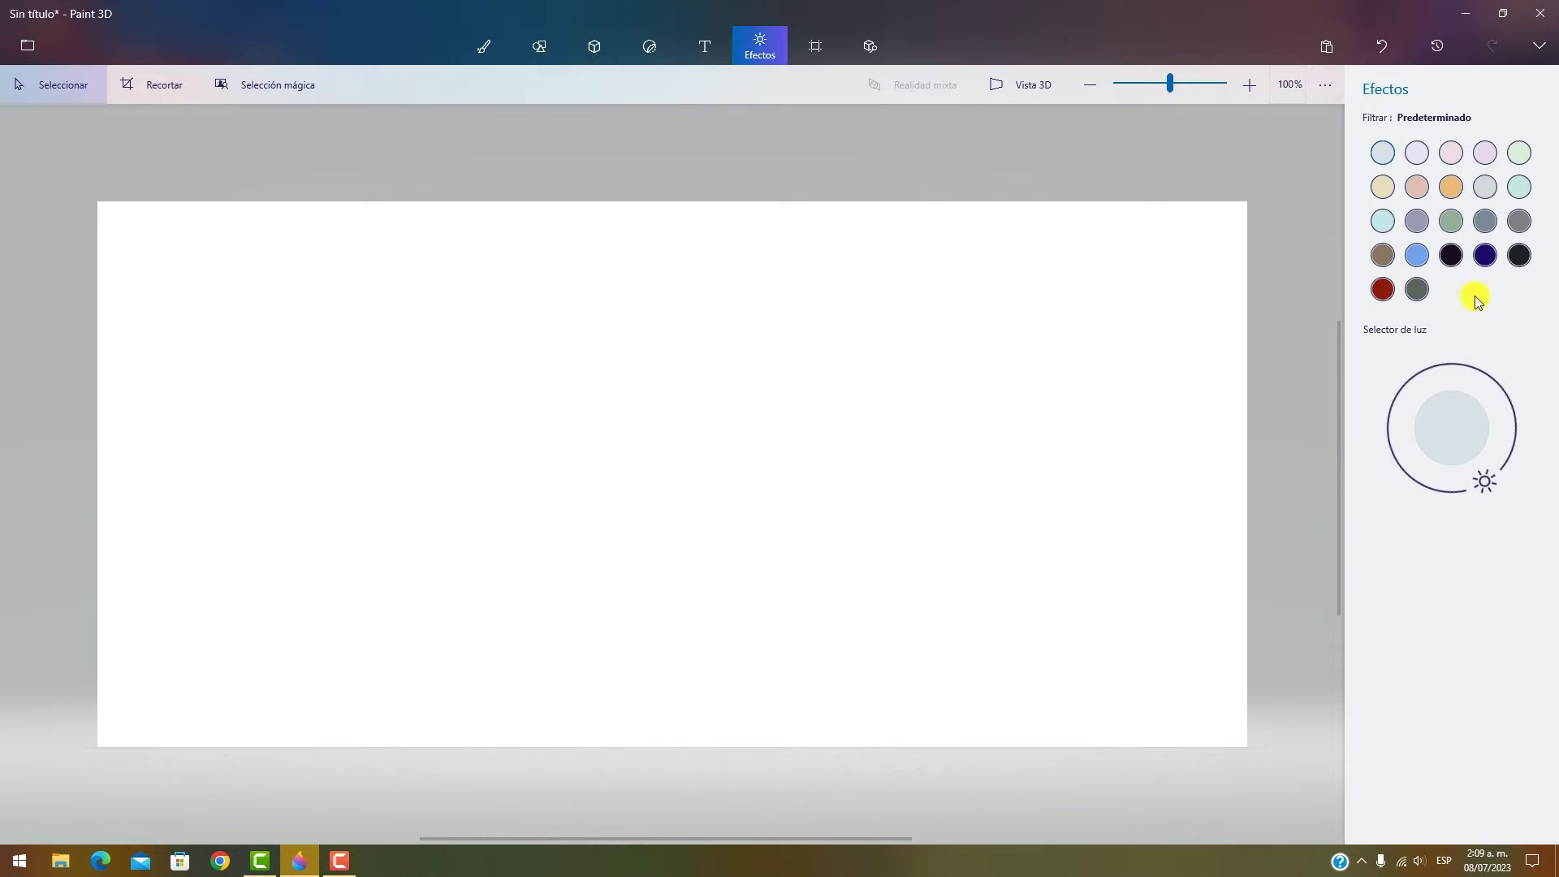
- Shrink the canvas to about 1188 × 516 px by its corner, and enlarge it again to about 1352 × 578 px
click(822, 48)
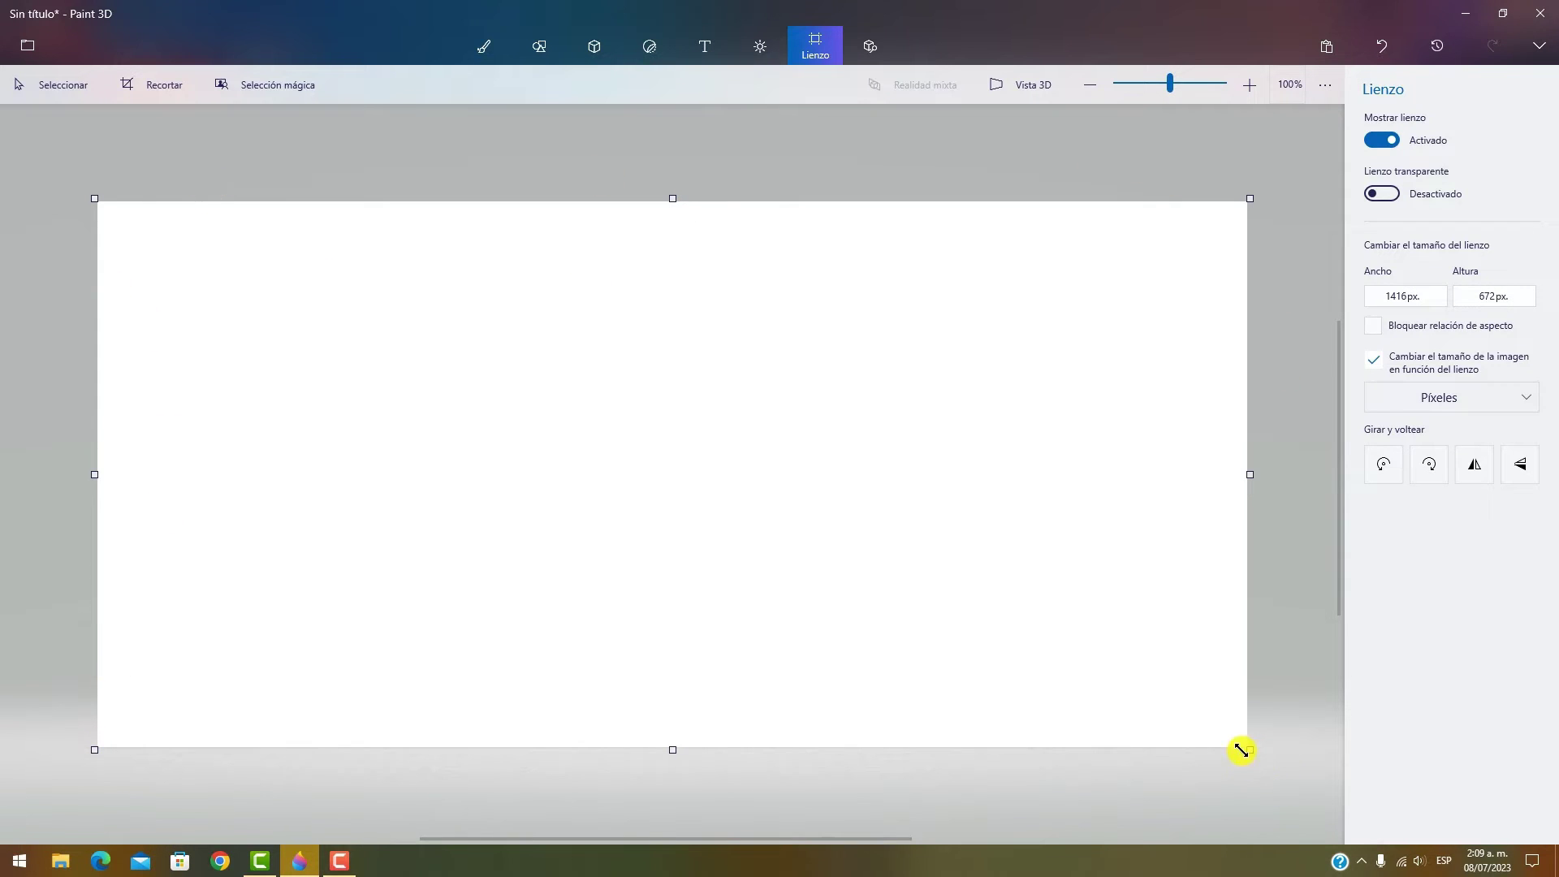
drag(1247, 747, 1159, 688)
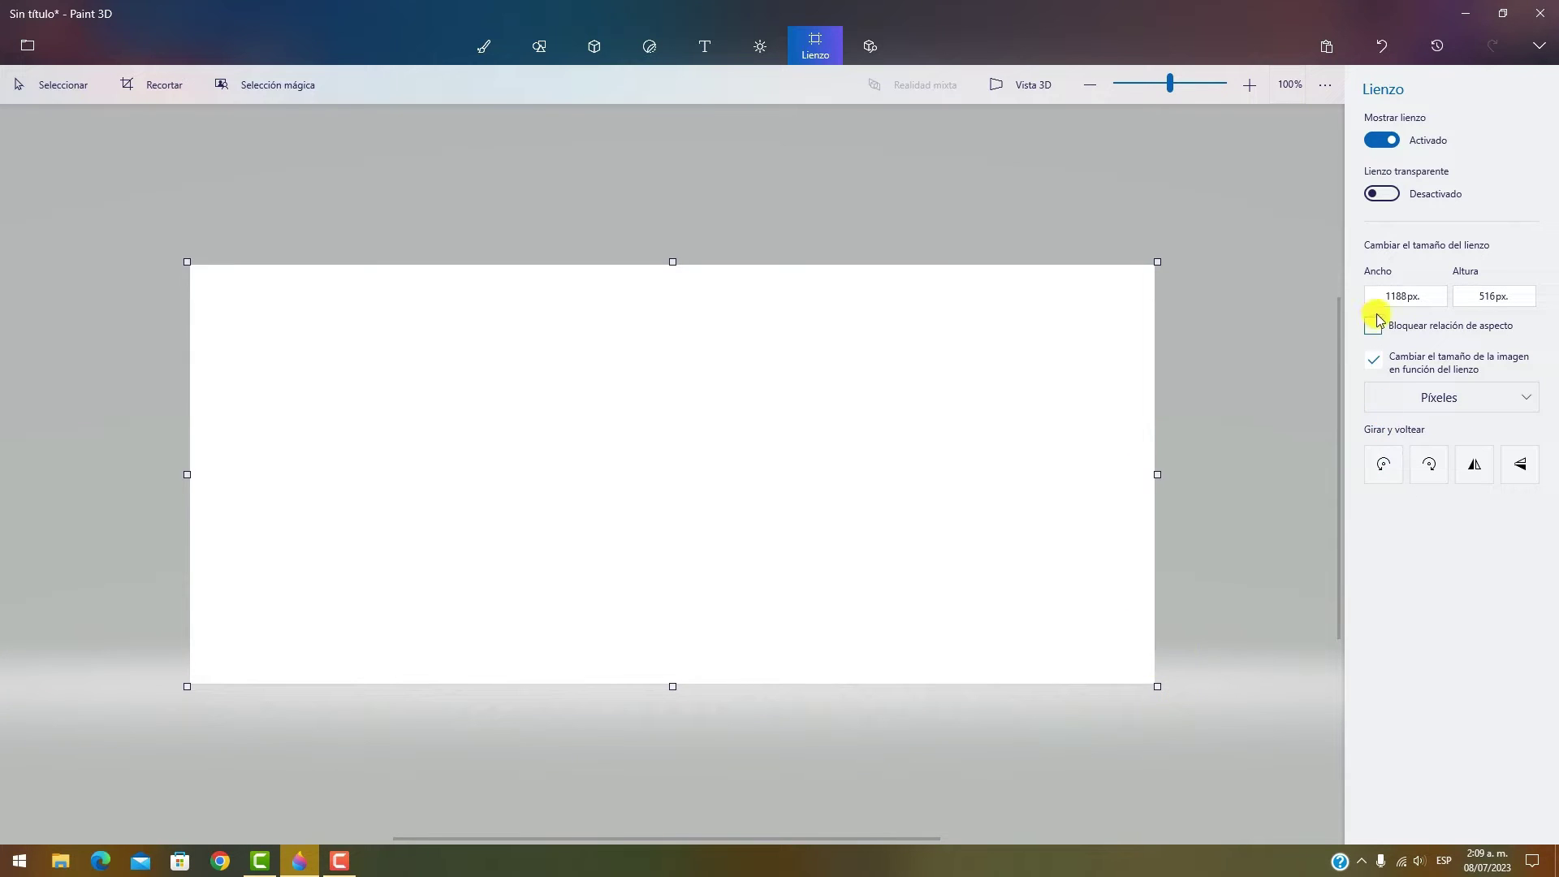
click(1393, 294)
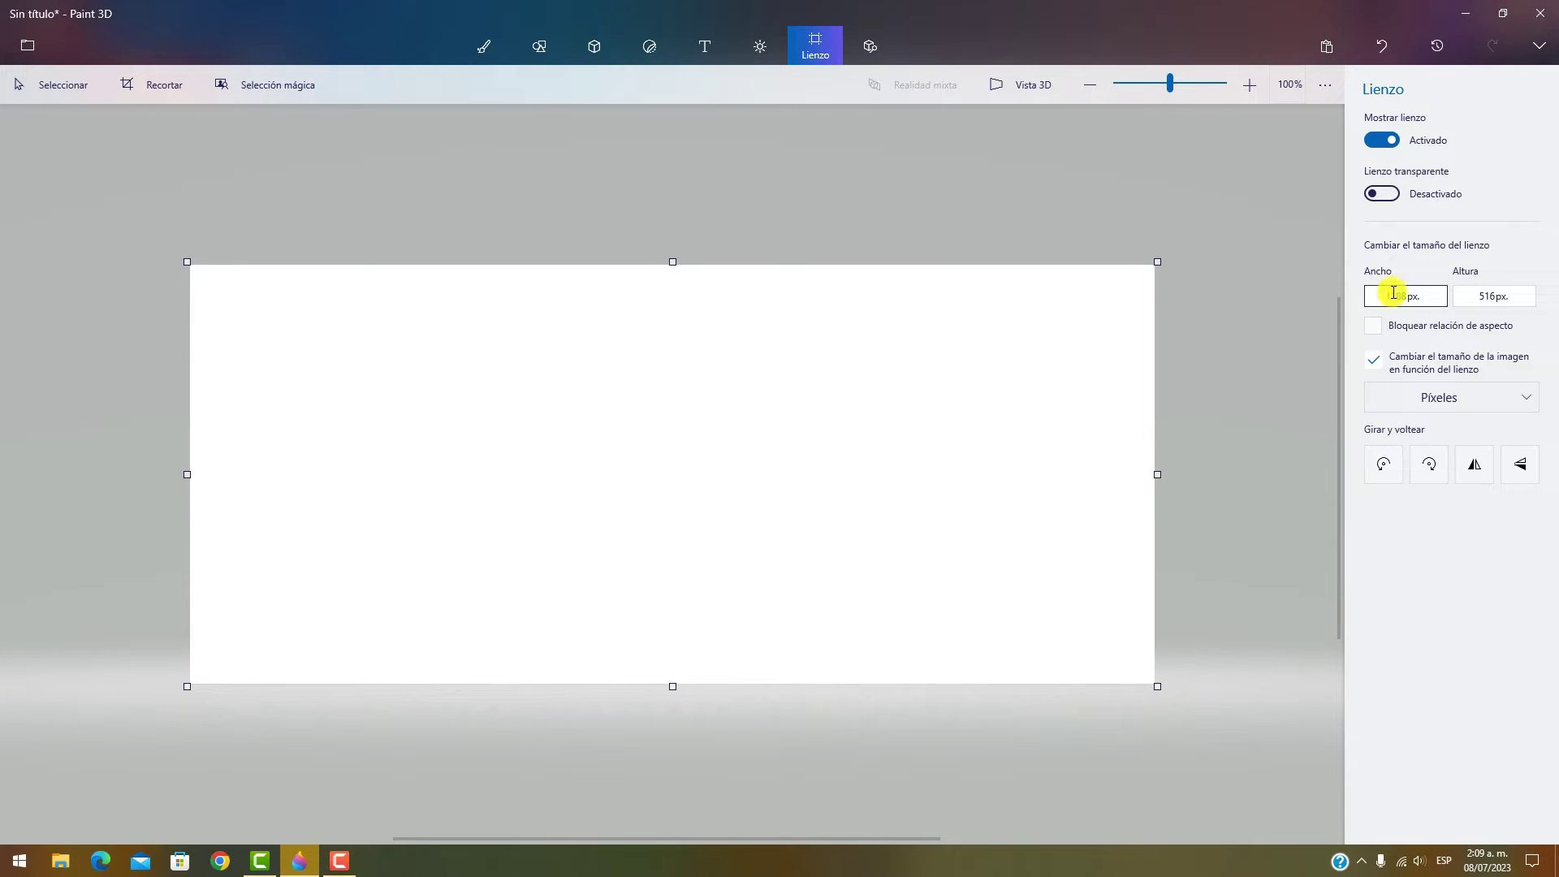
click(1485, 294)
drag(1162, 684, 1224, 708)
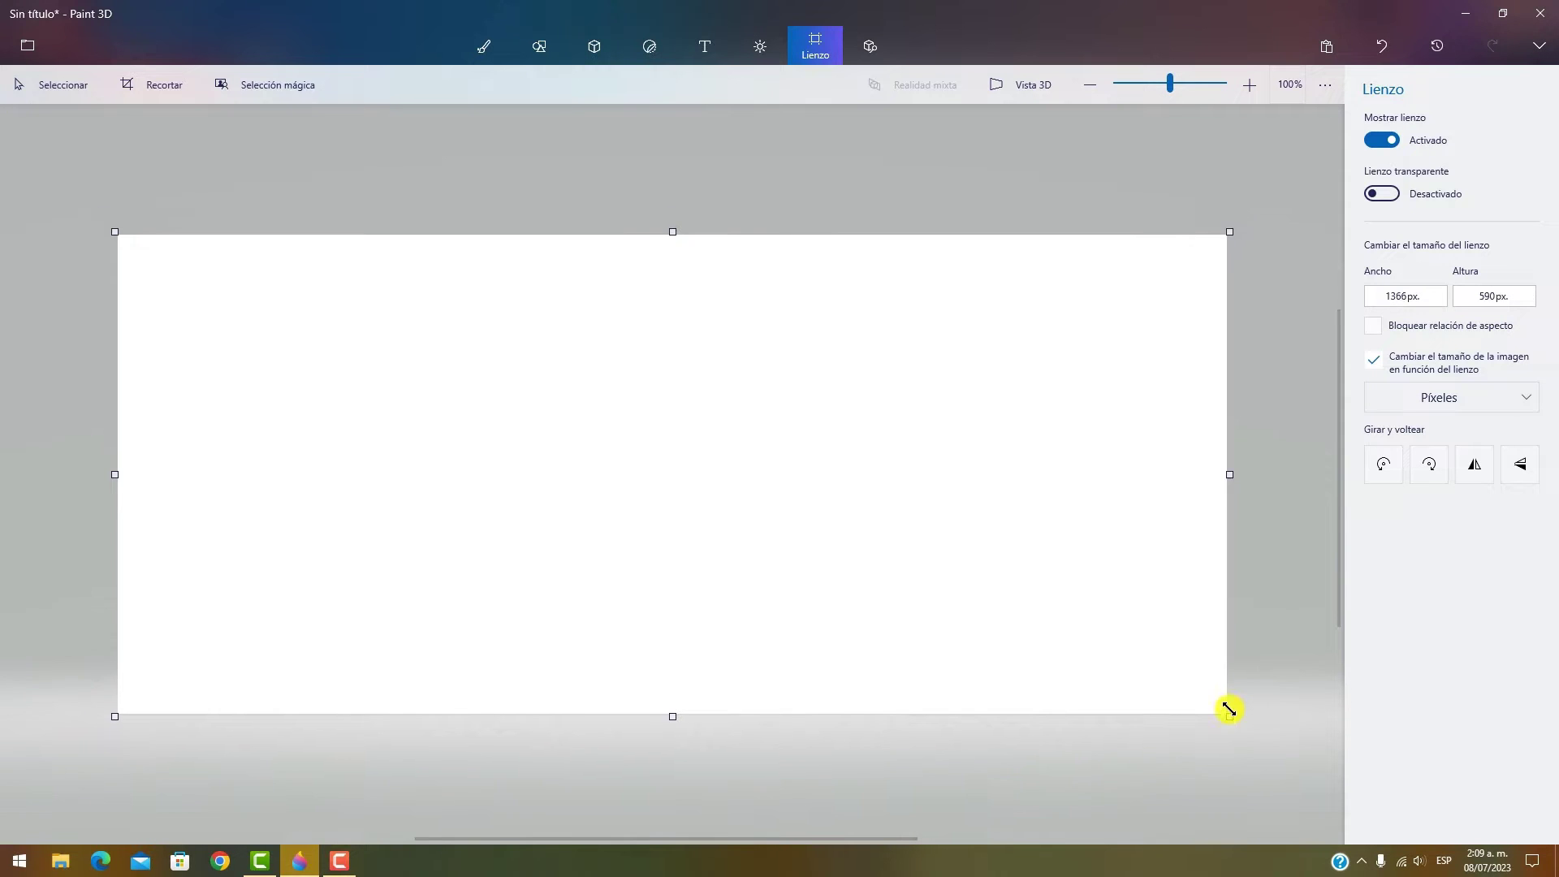
- Turn the canvas display off and back on, and switch the transparent canvas on and off again
click(1381, 140)
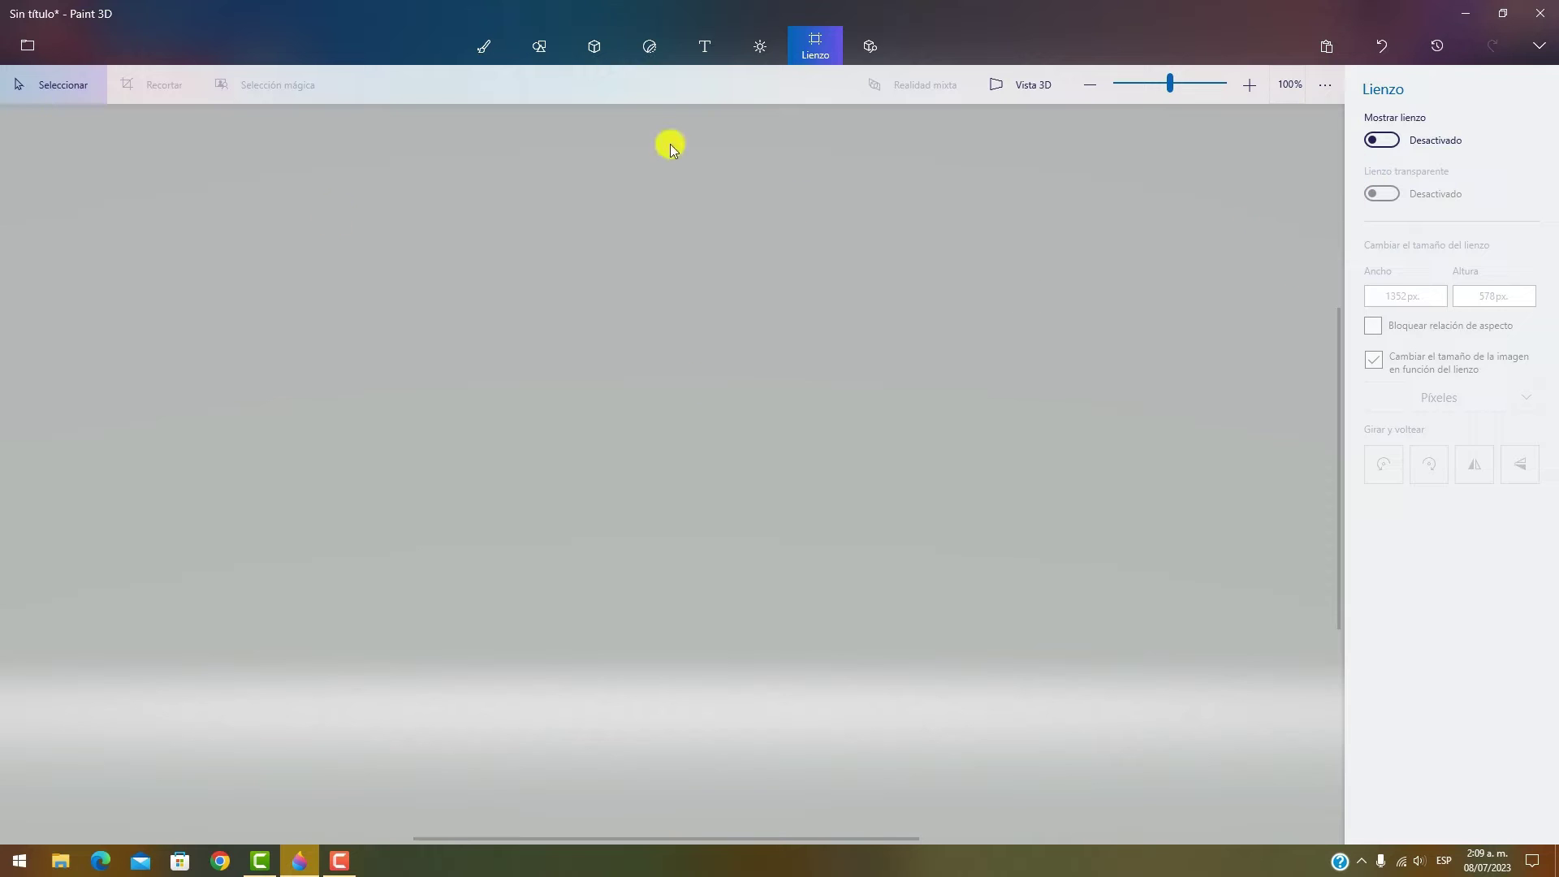
click(1394, 141)
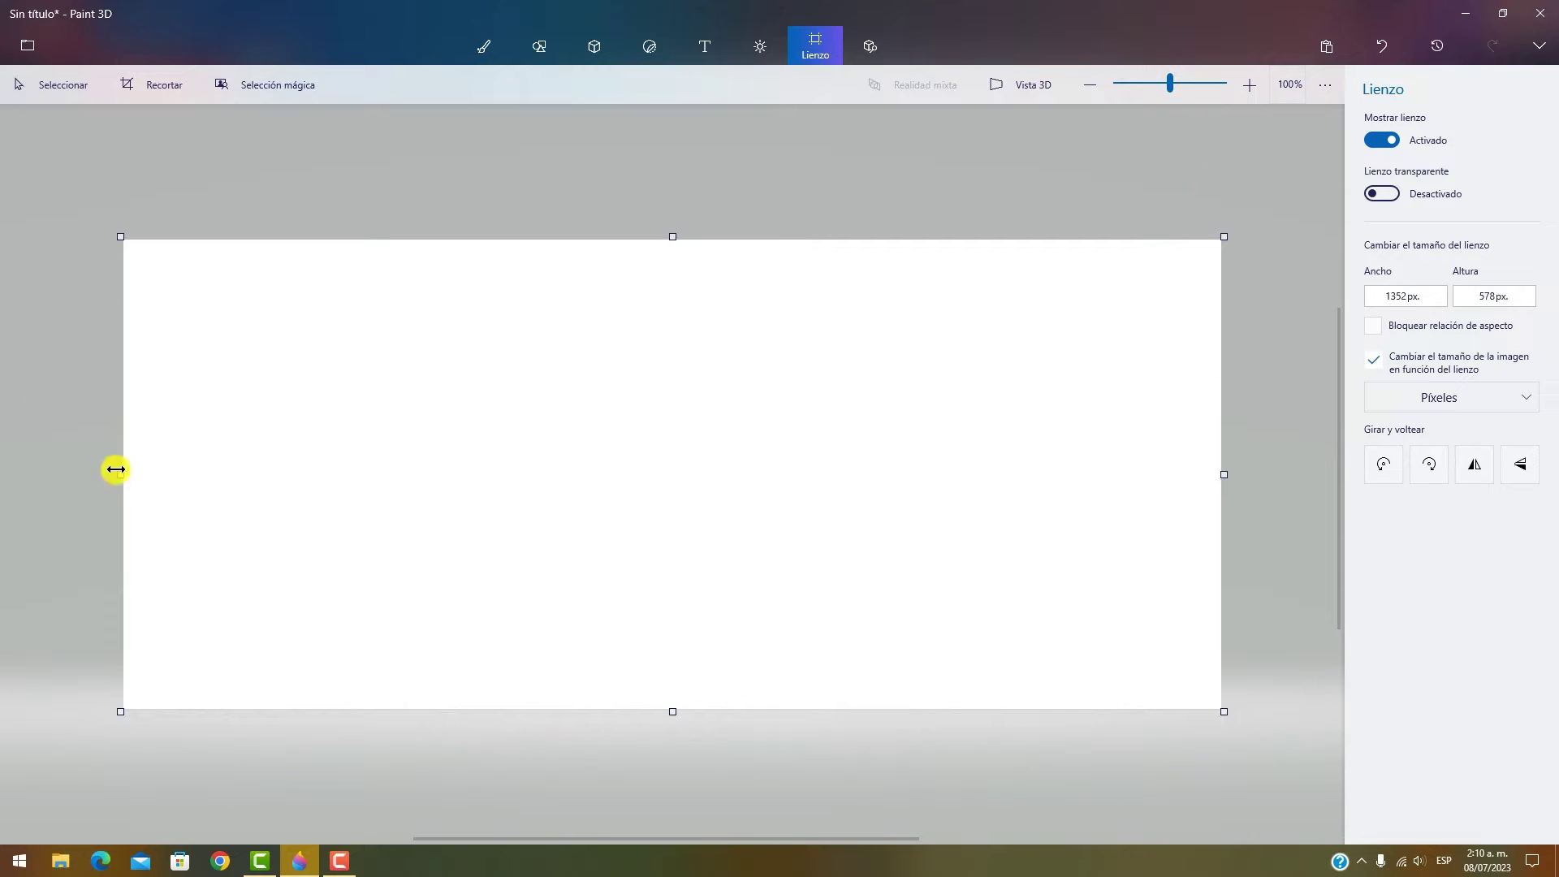
click(1385, 194)
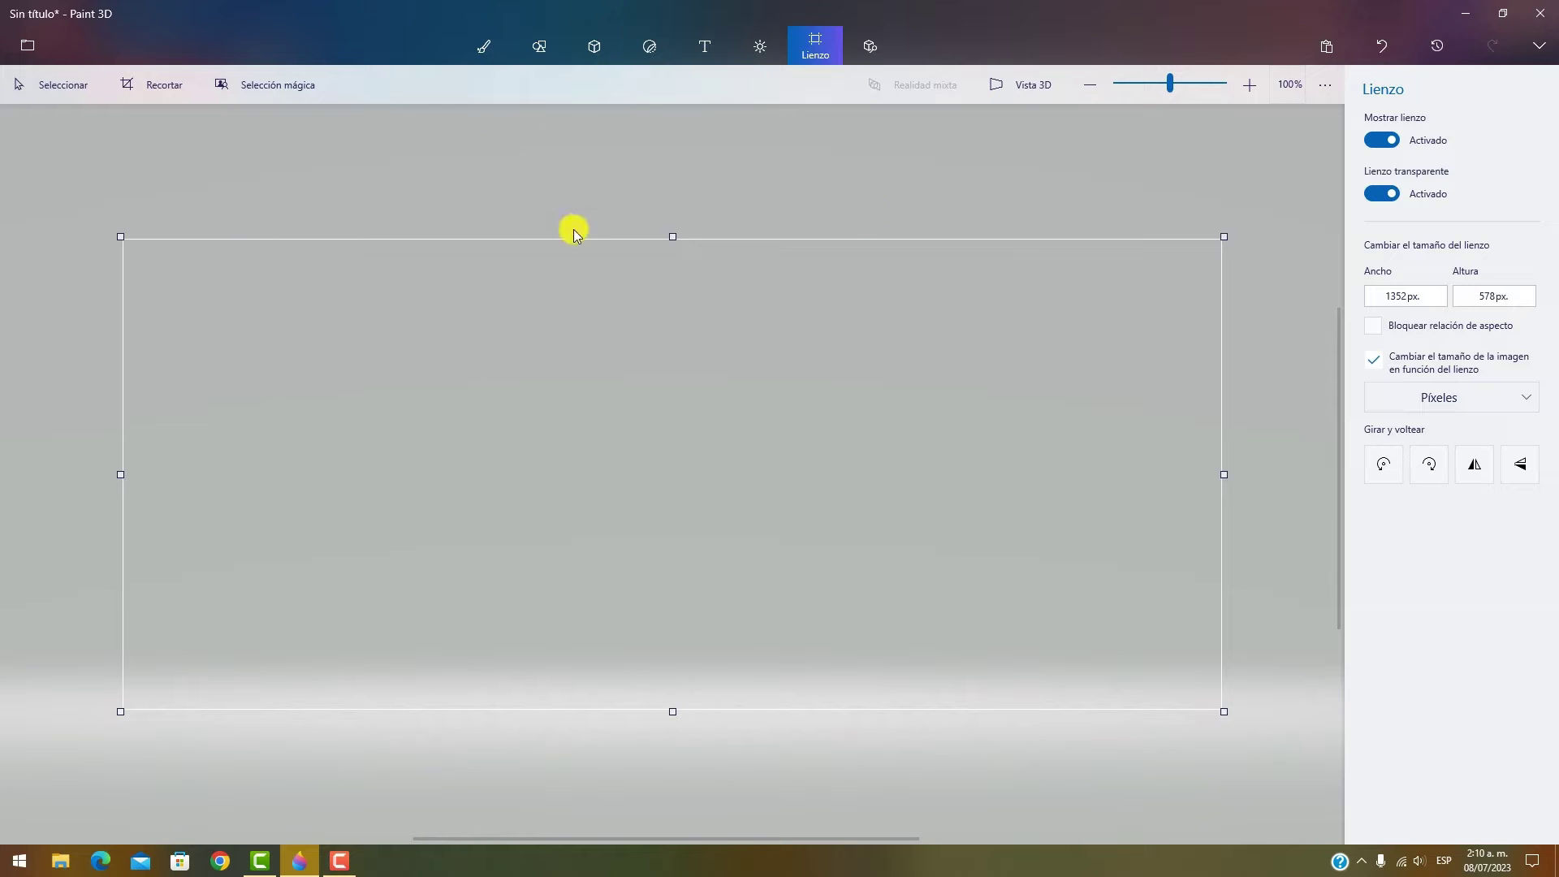
click(1387, 195)
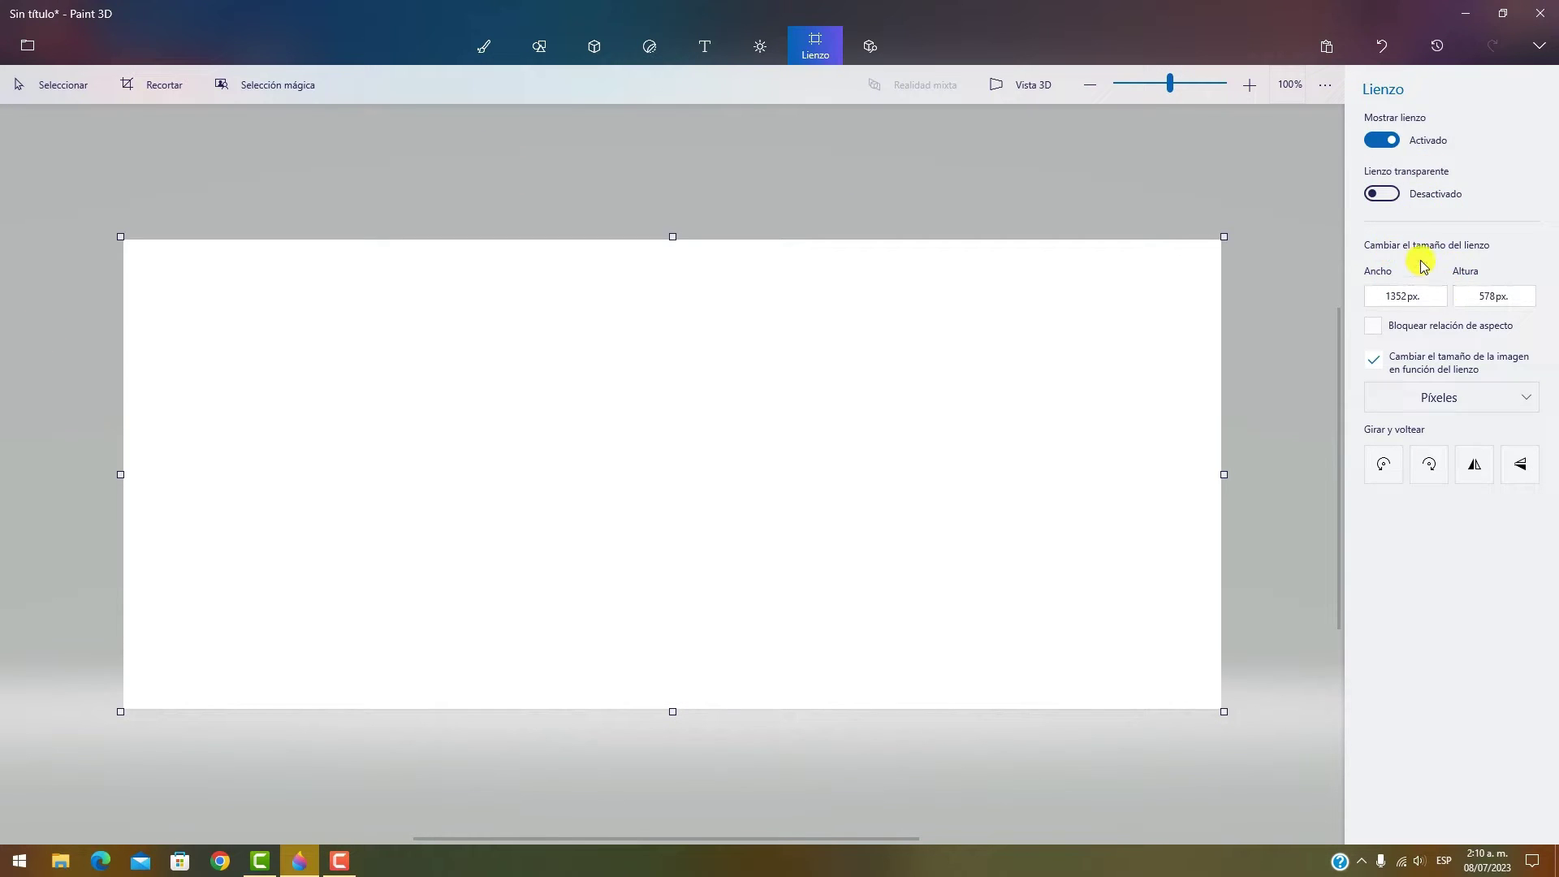
- Widen the canvas to about 1550 px by entering an exact width
click(1417, 291)
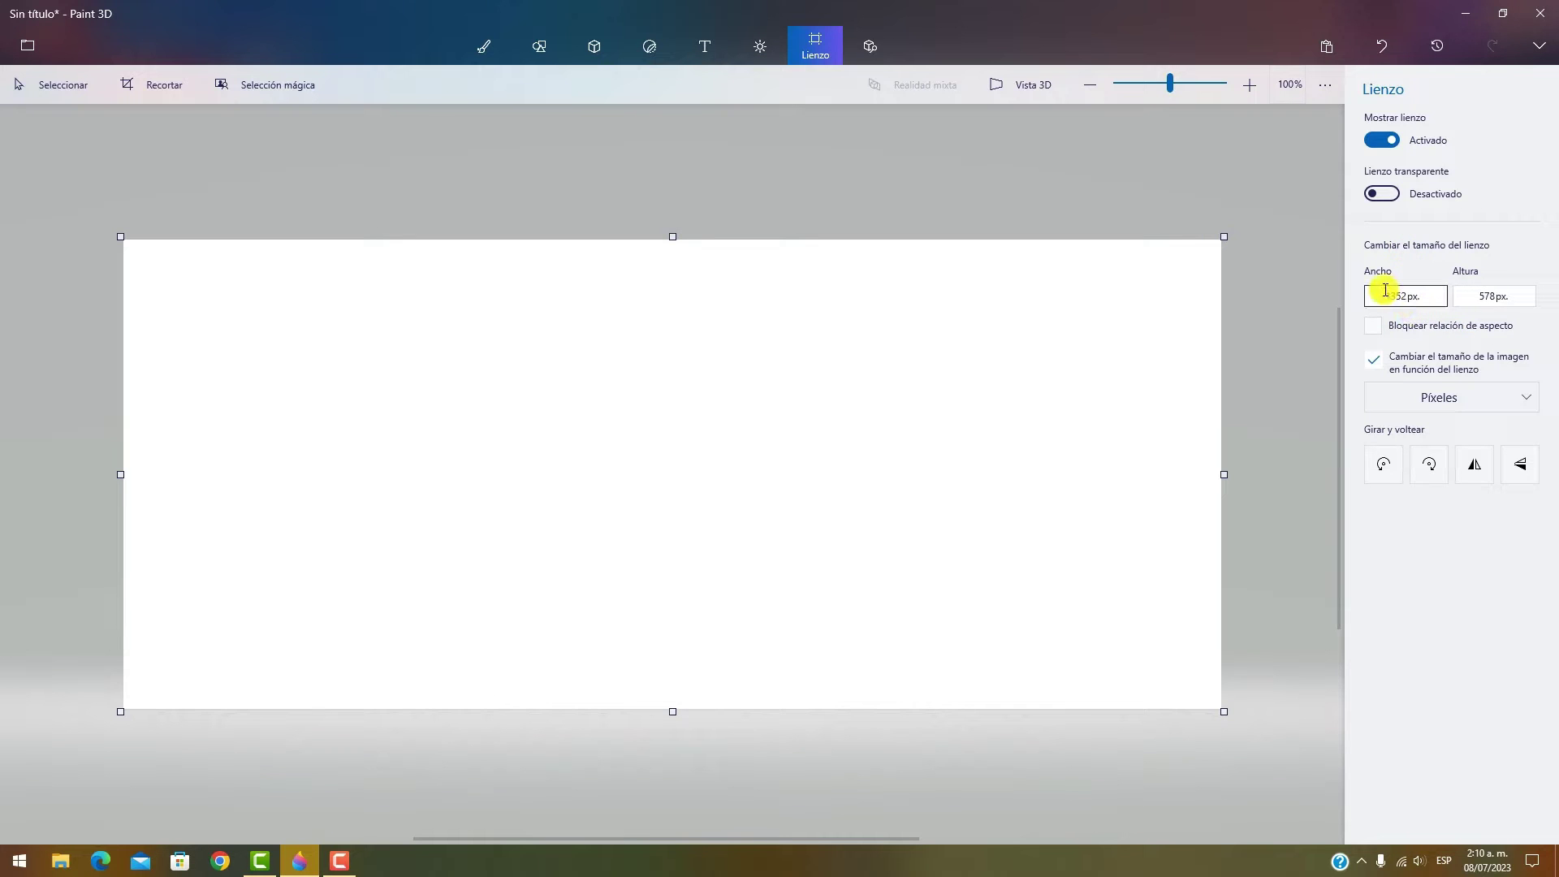
double_click(1406, 295)
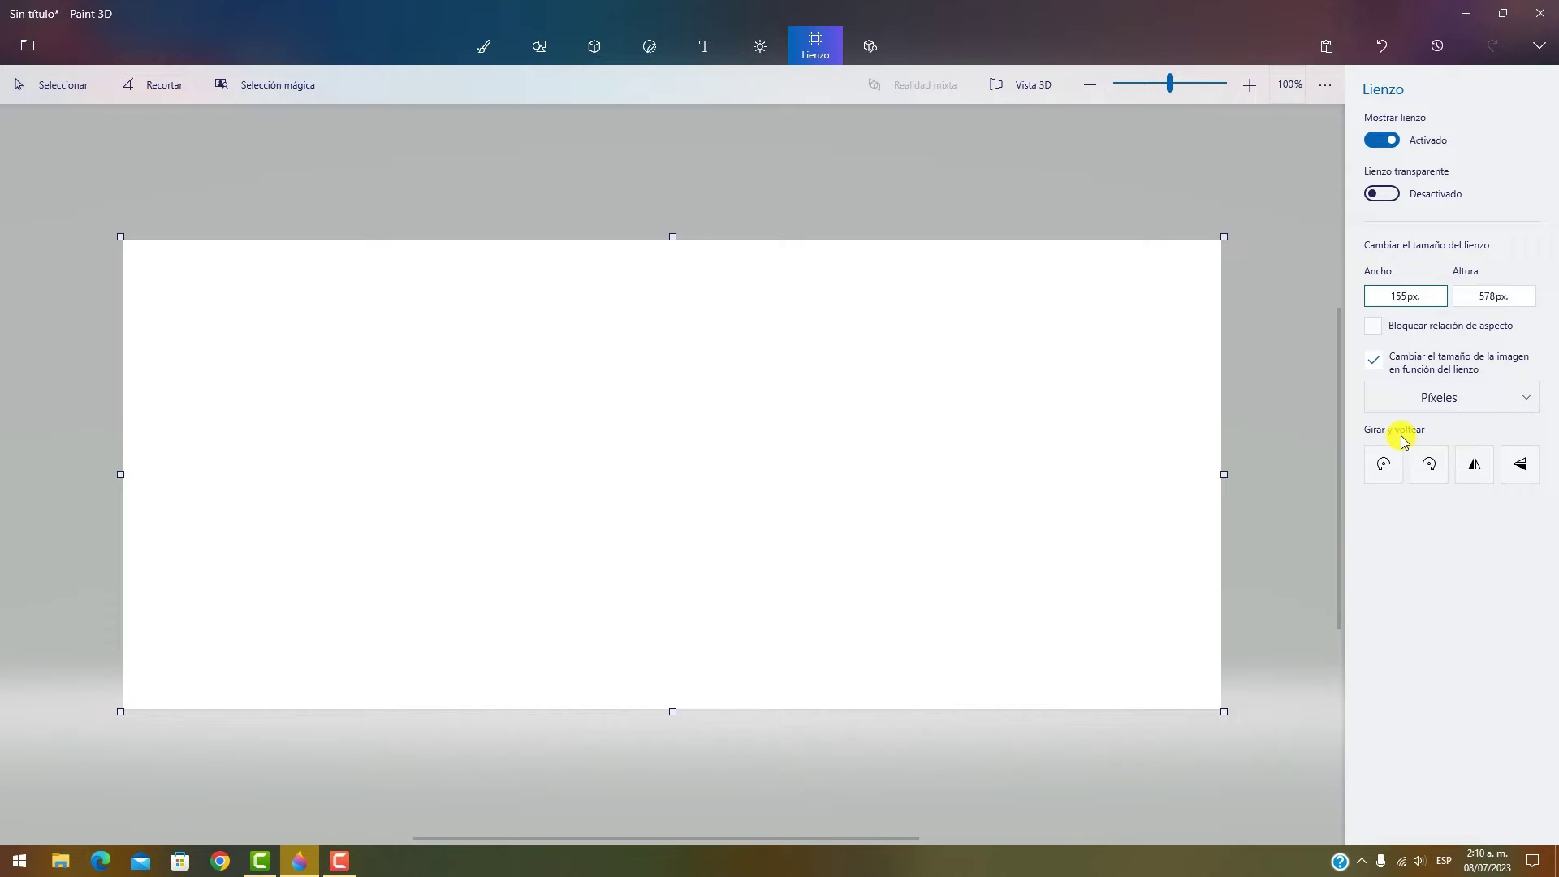
key(Return)
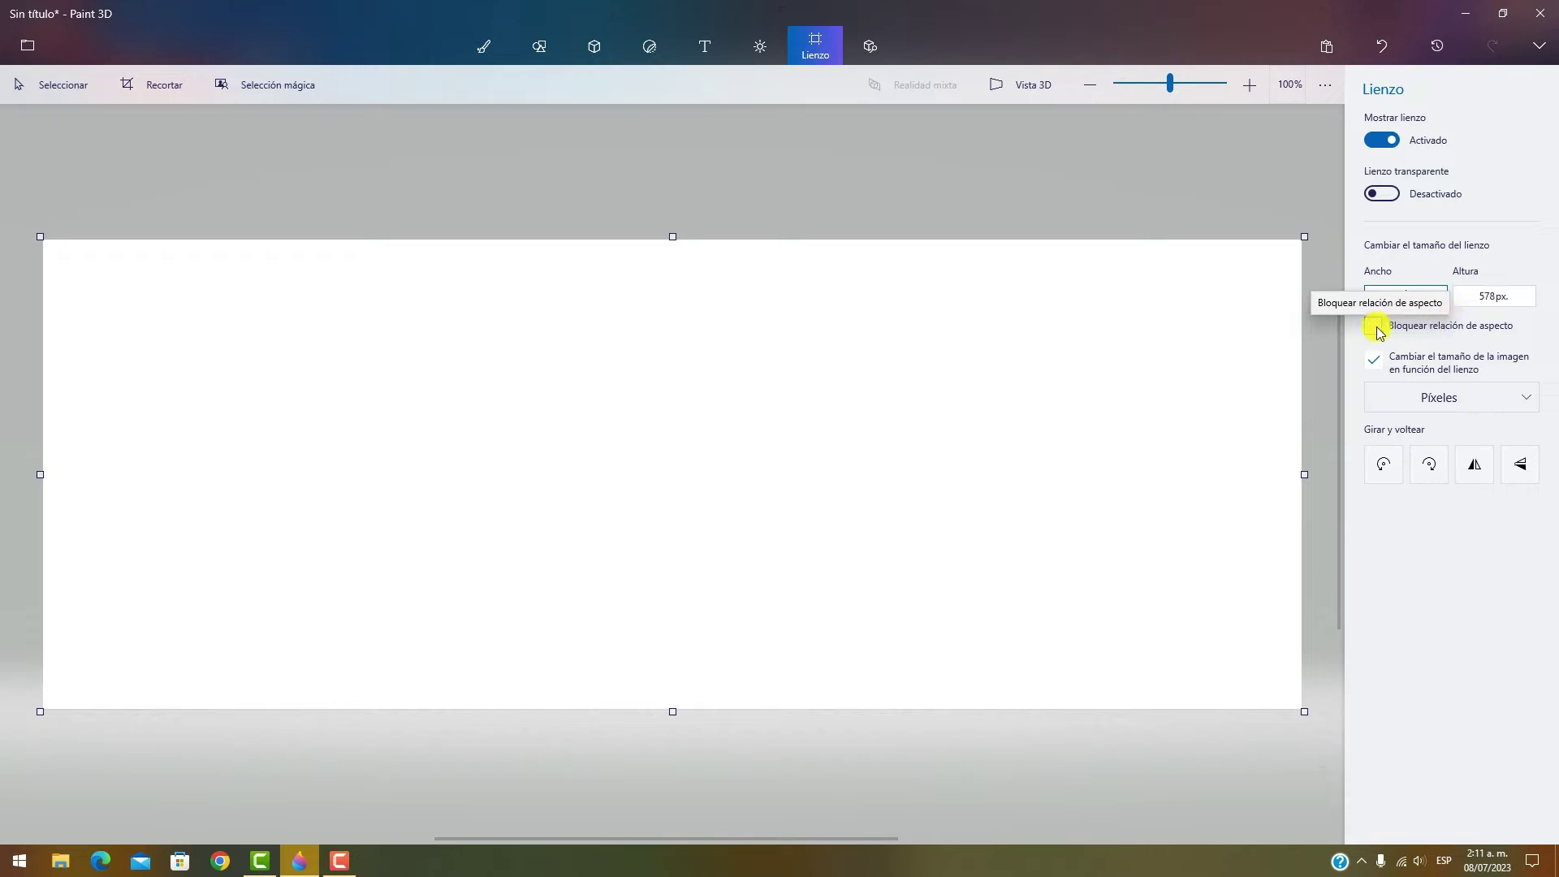
- Lock the canvas aspect ratio and resize it proportionally, to a width of 1200 px and again to a height of 500 px
click(1373, 326)
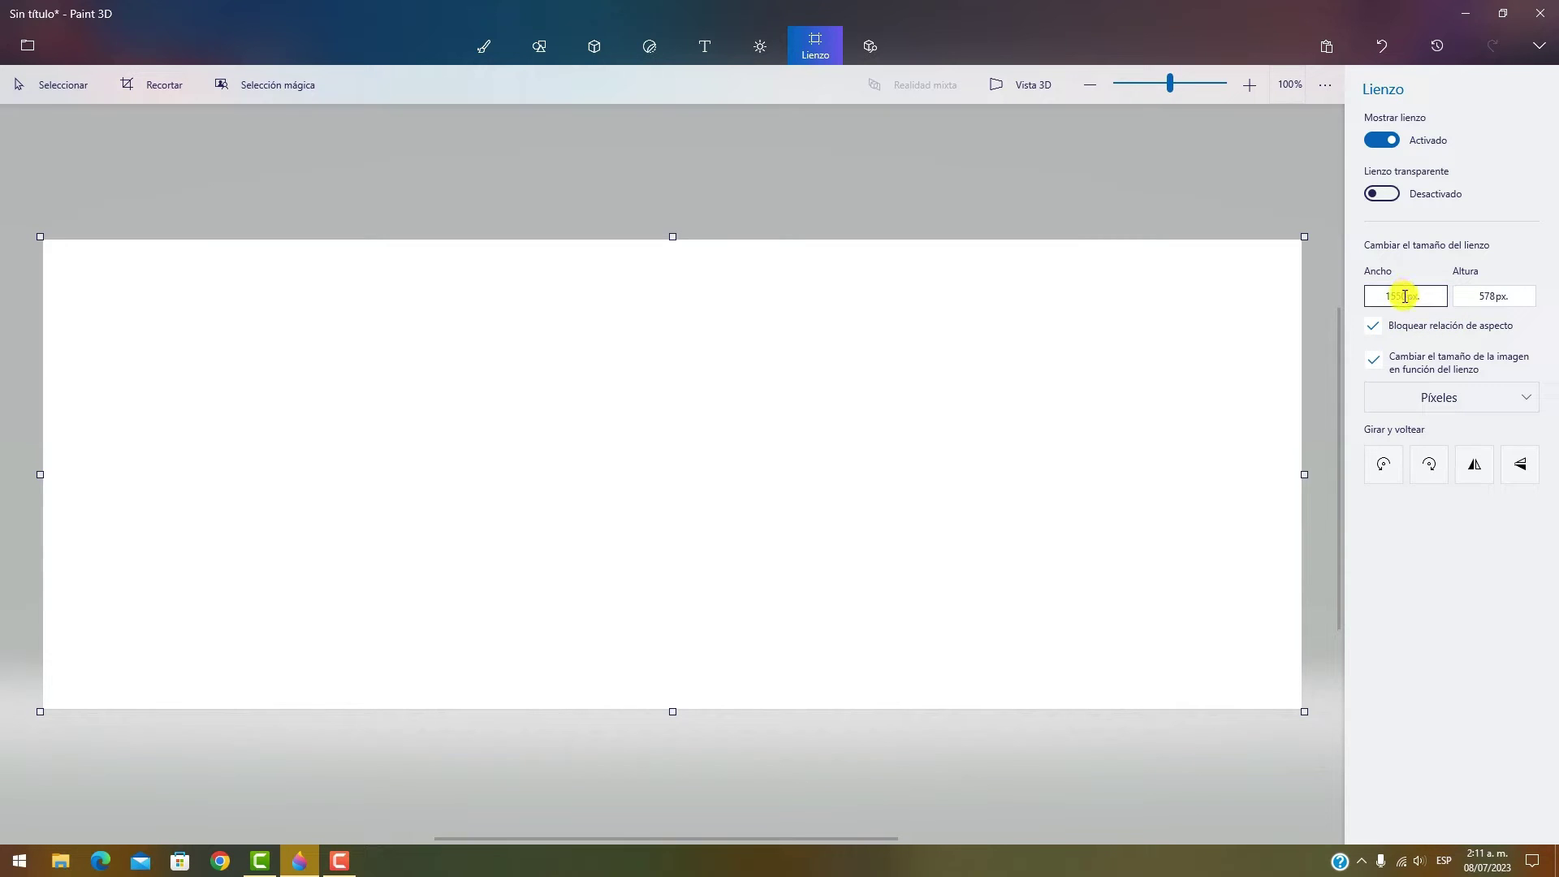
text(120)
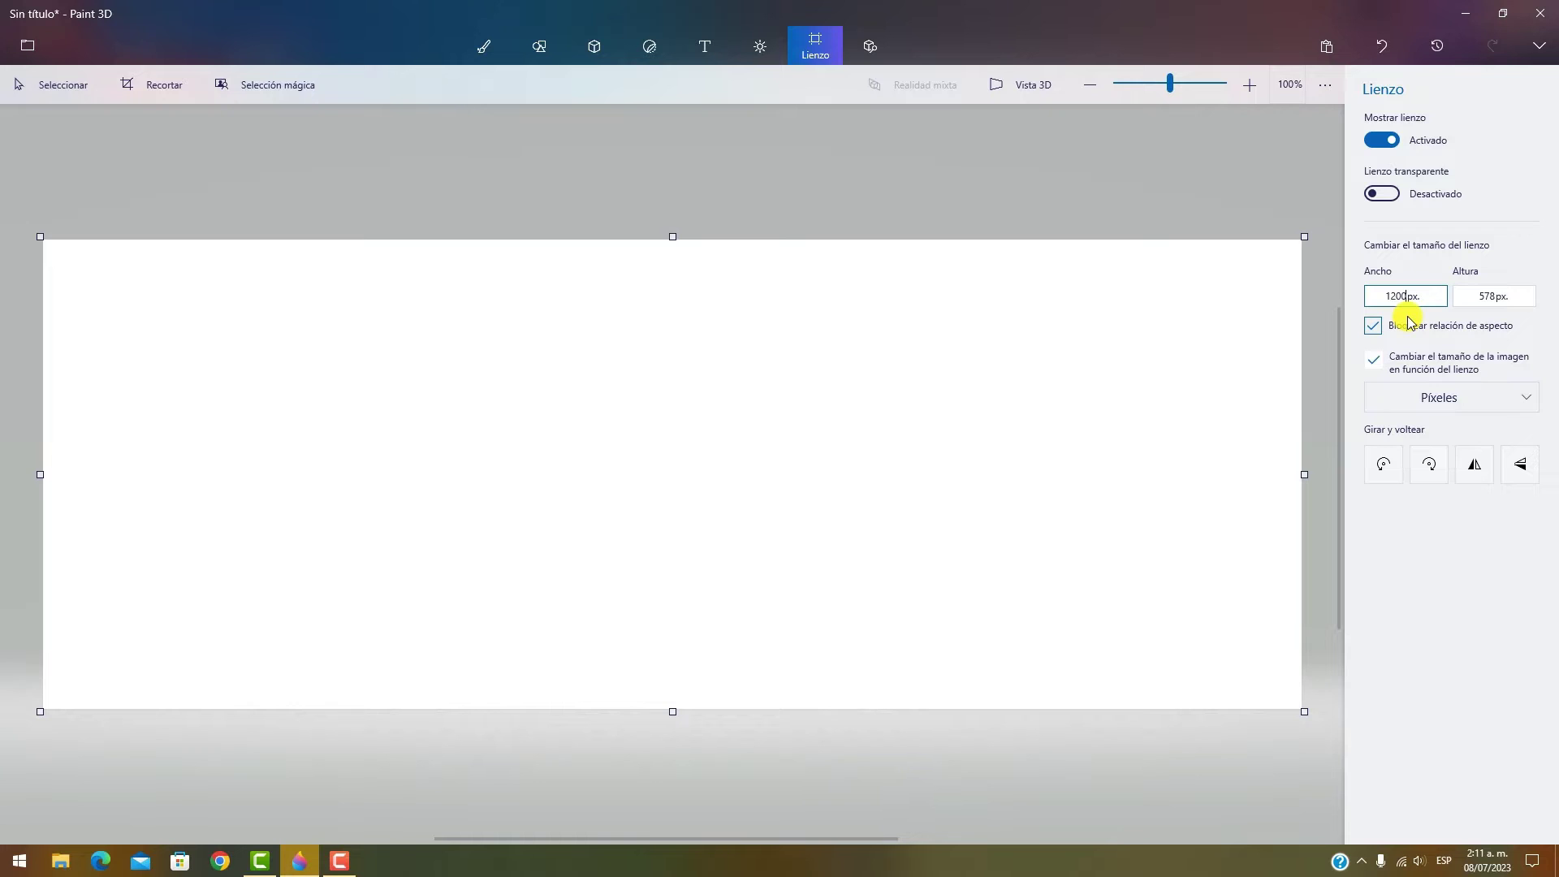
key(Return)
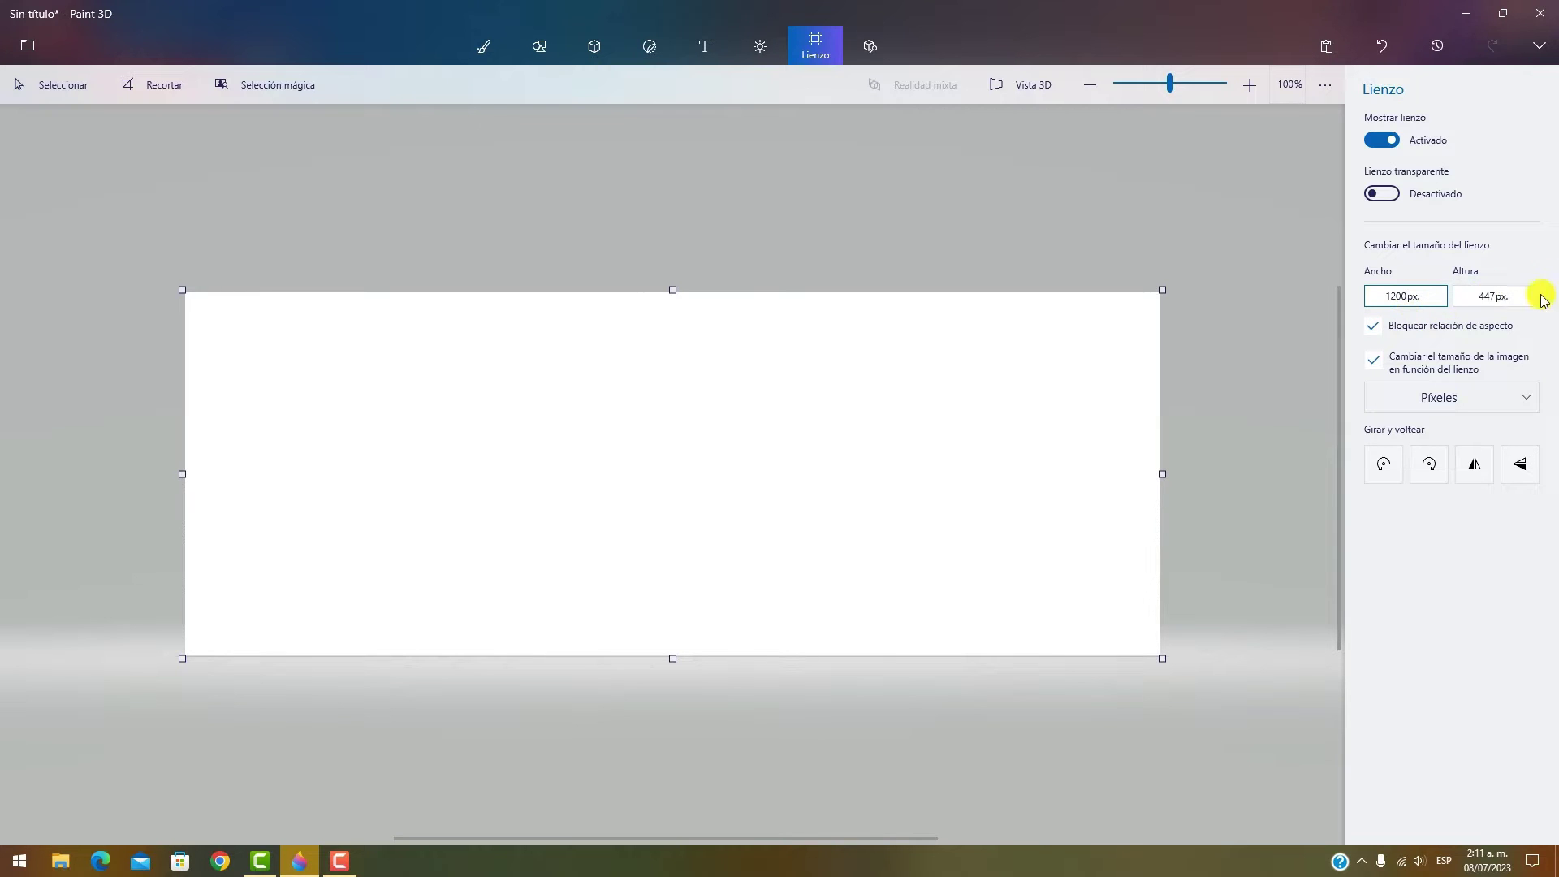
click(1495, 299)
key(BackSpace)
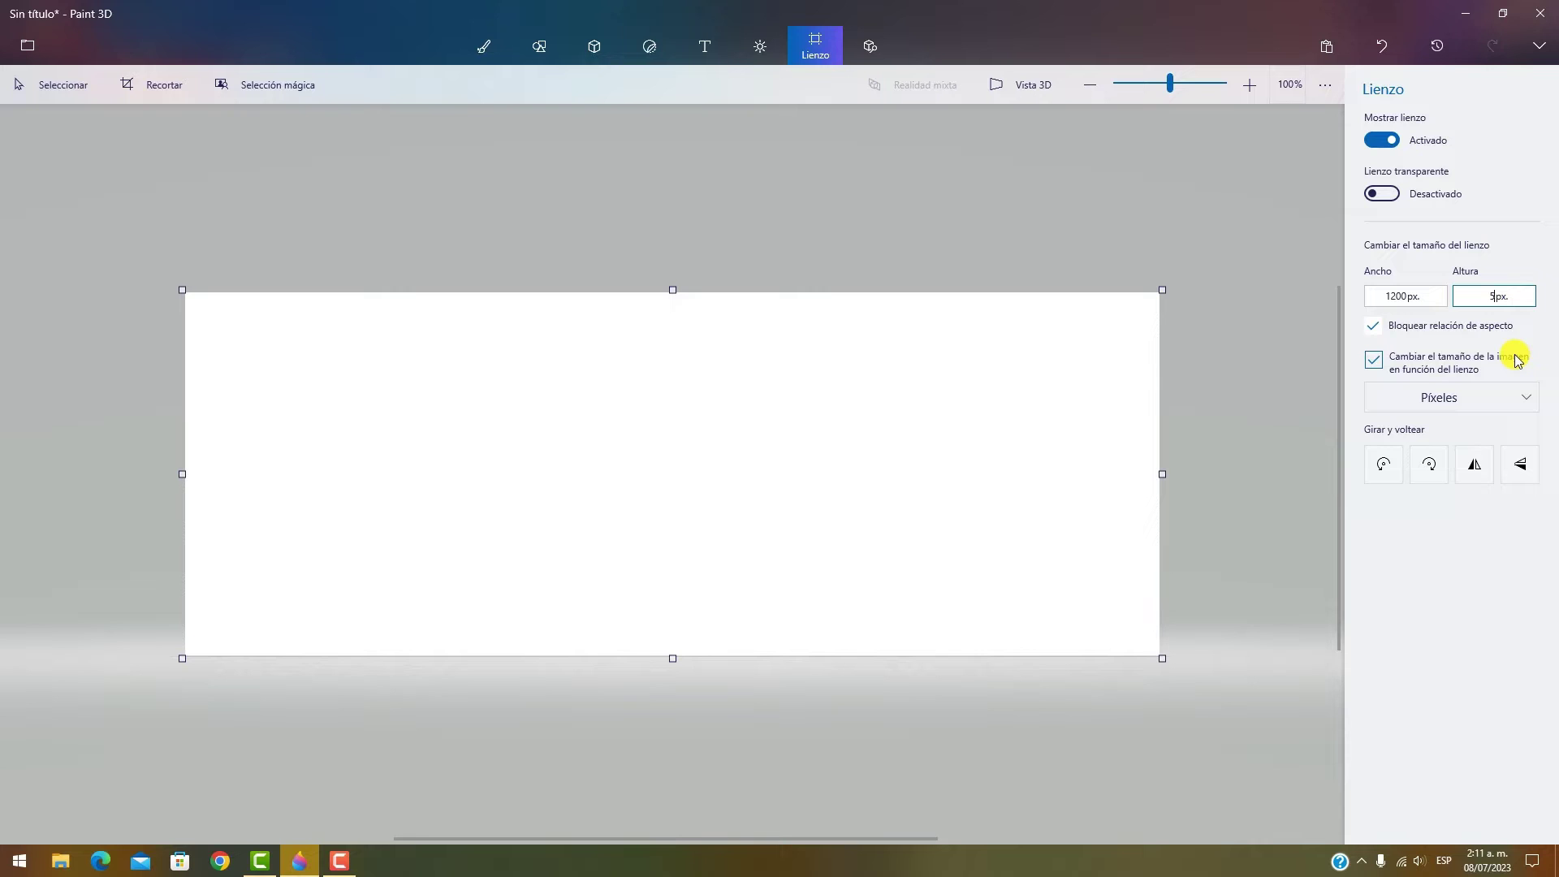
key(Return)
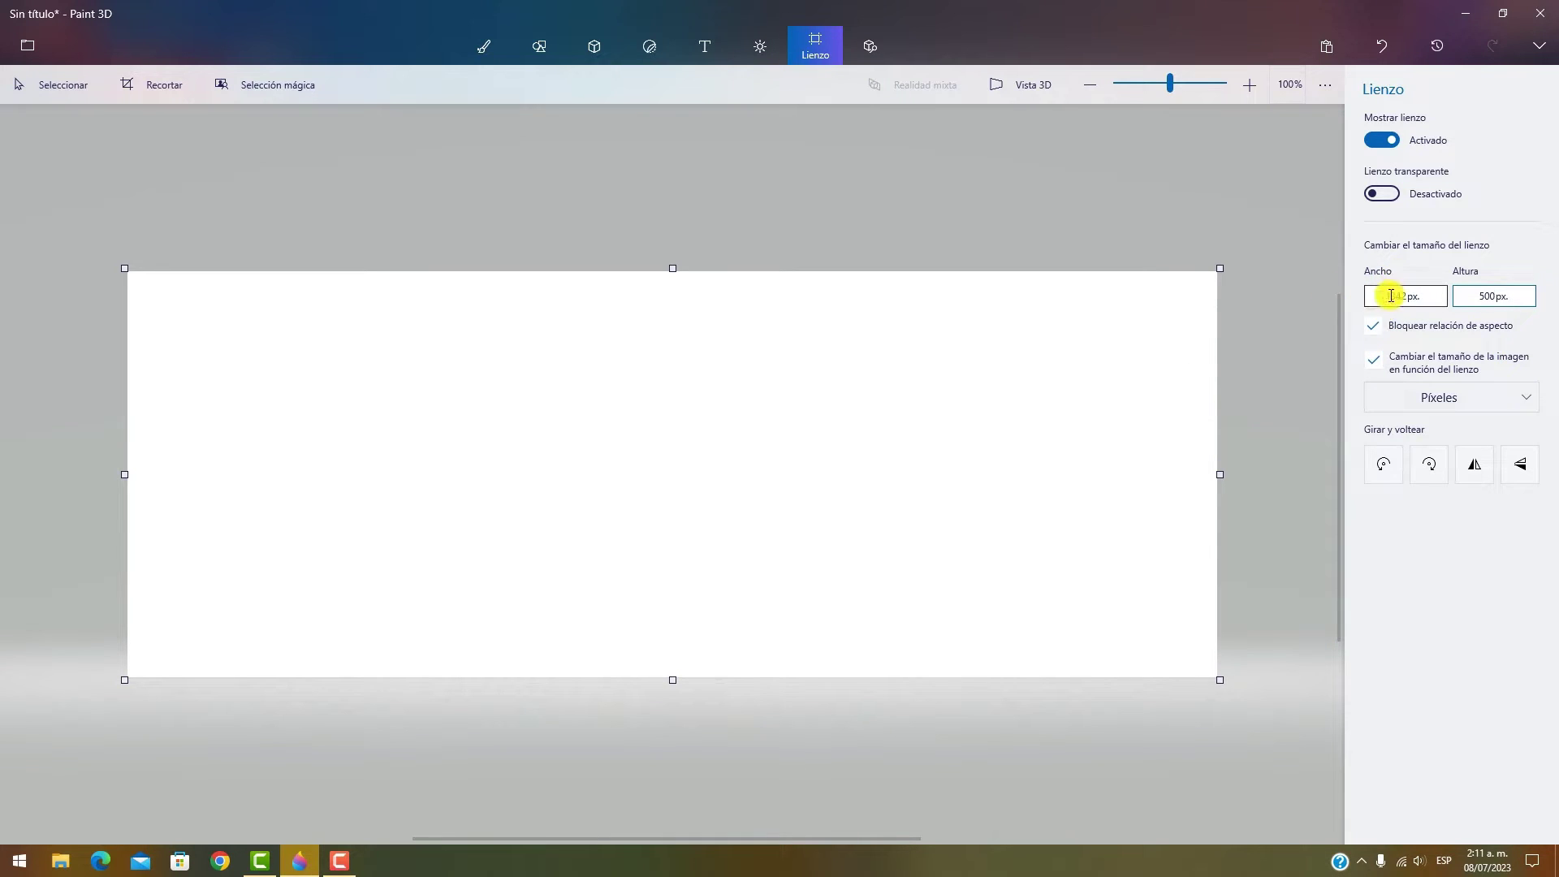
- Unlock the aspect ratio and set the canvas size to 1400 px wide by 600 px high
click(1381, 327)
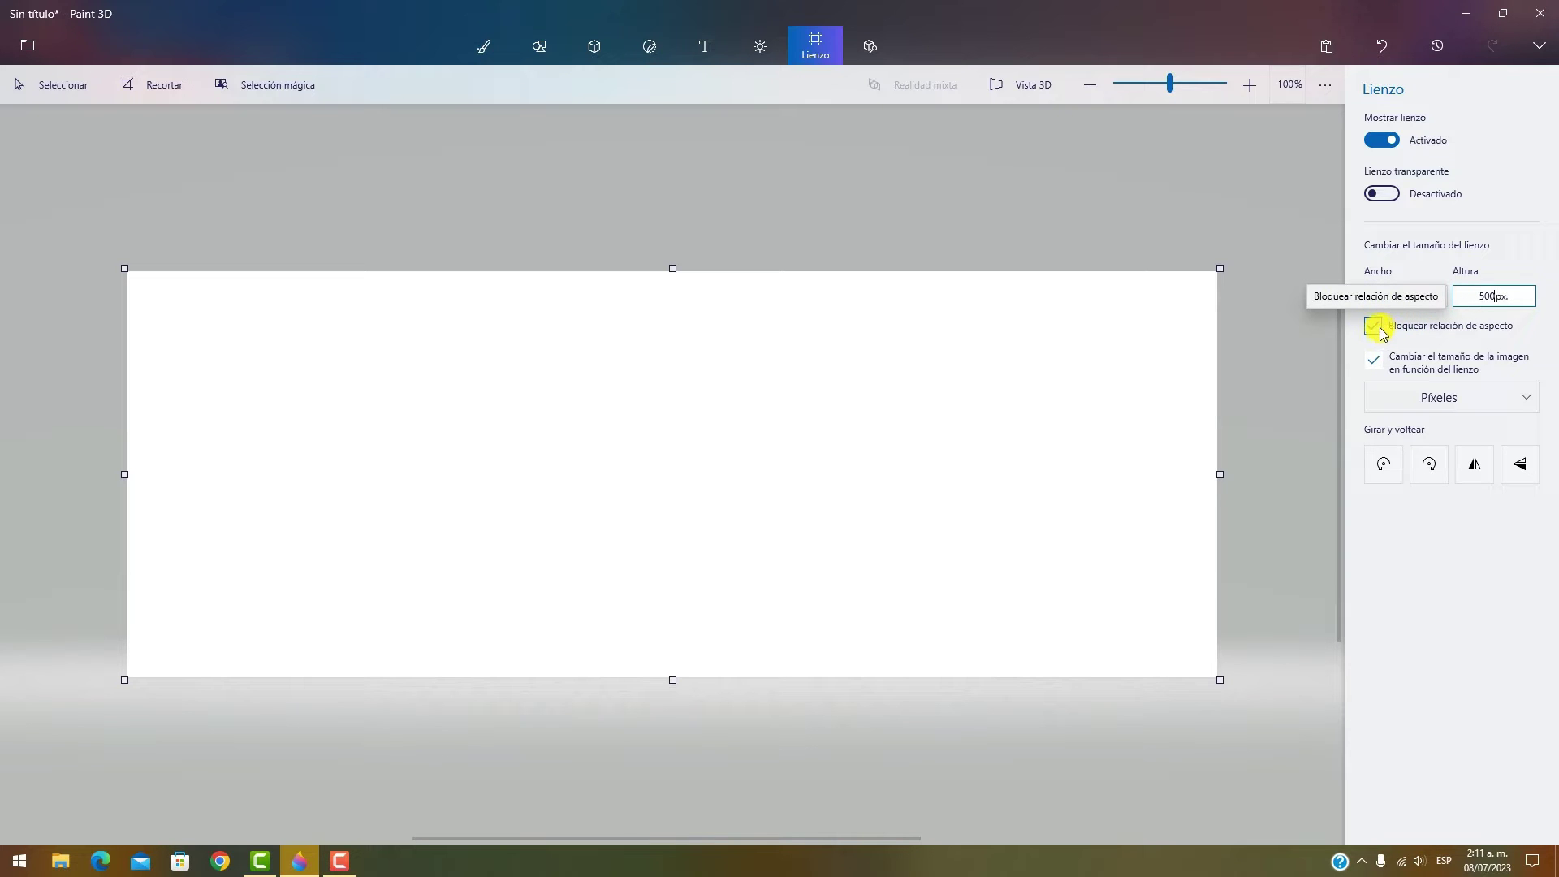
click(1381, 331)
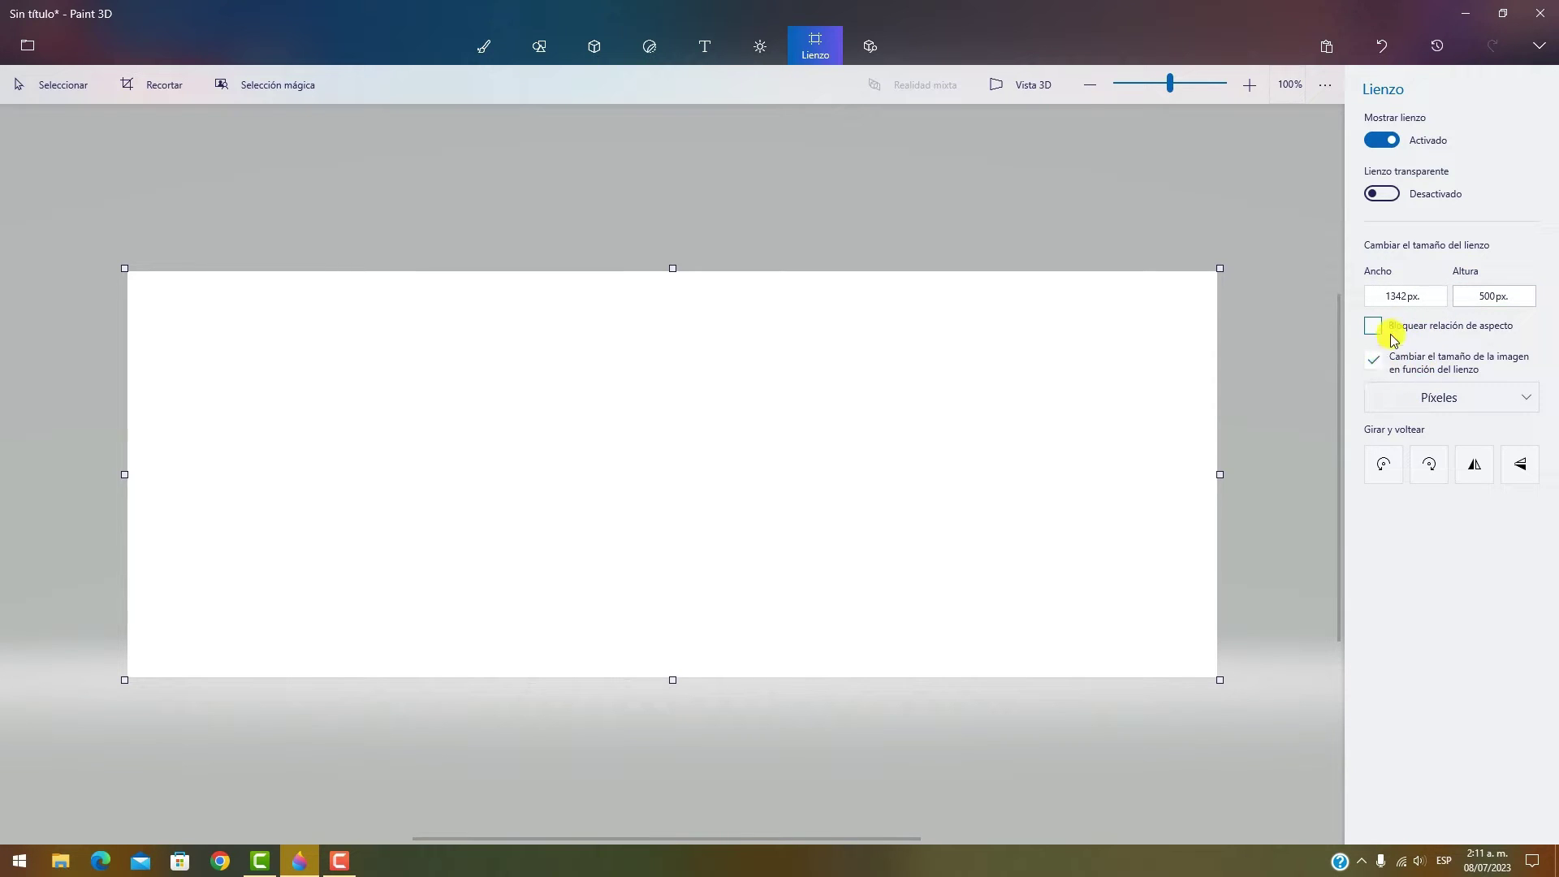
click(1398, 296)
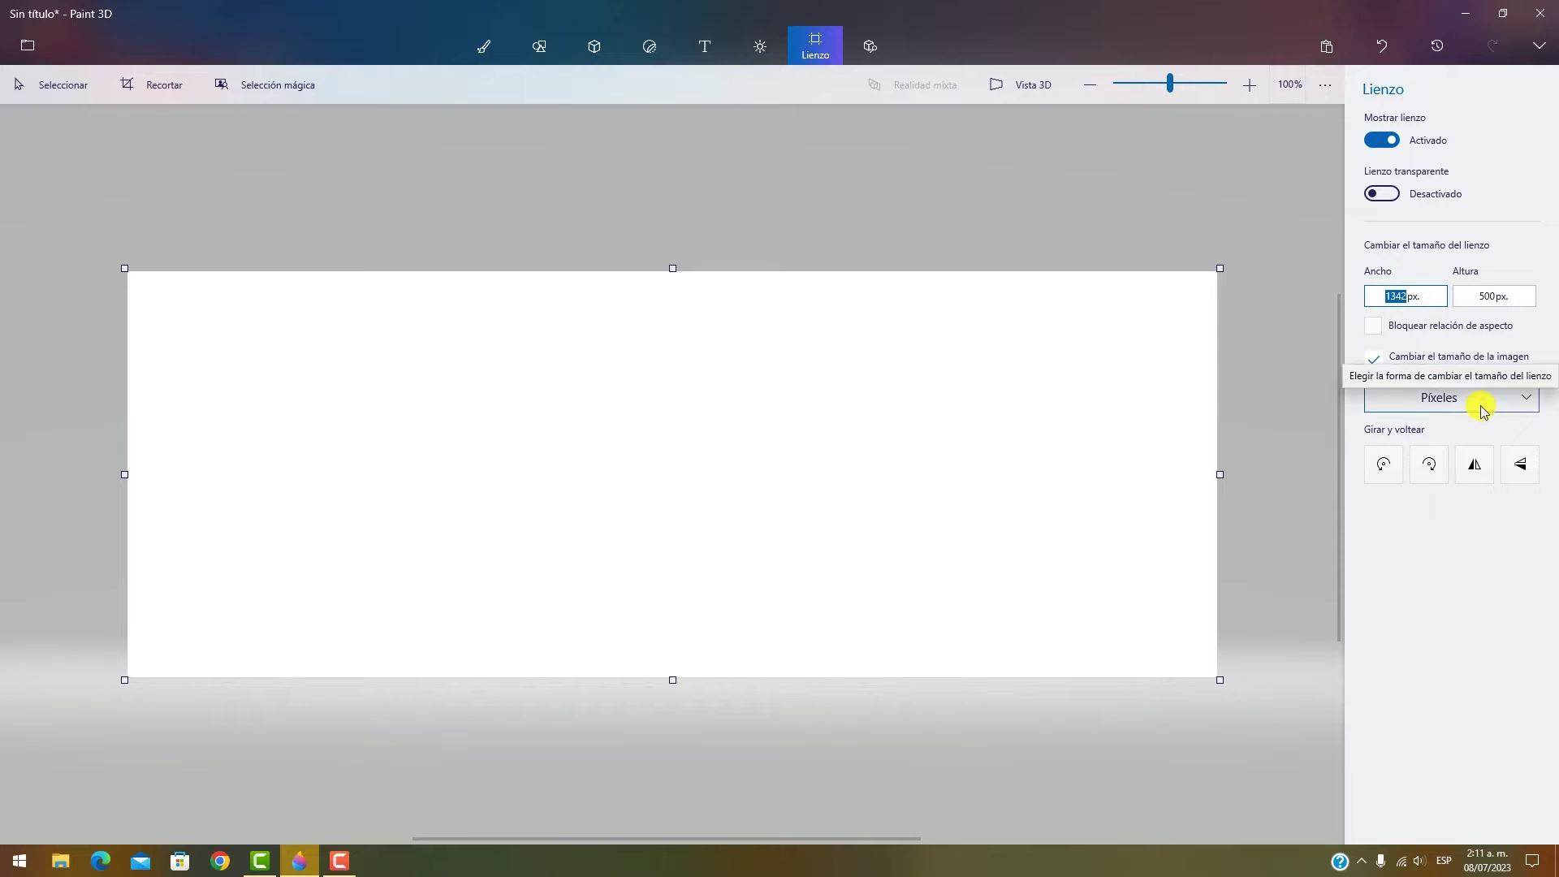
text(1400)
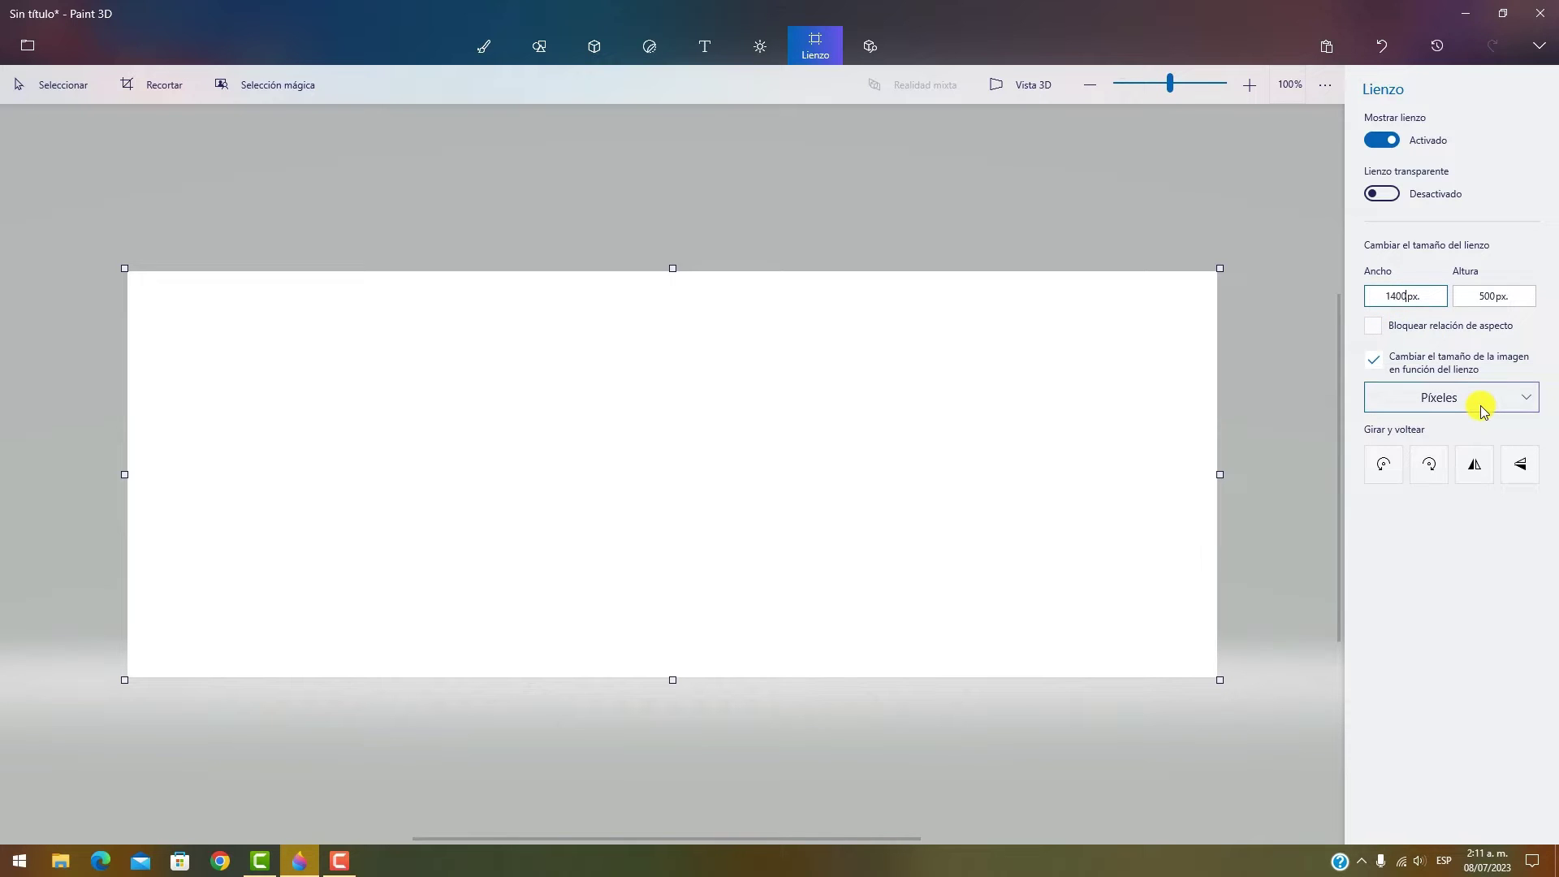
click(1487, 296)
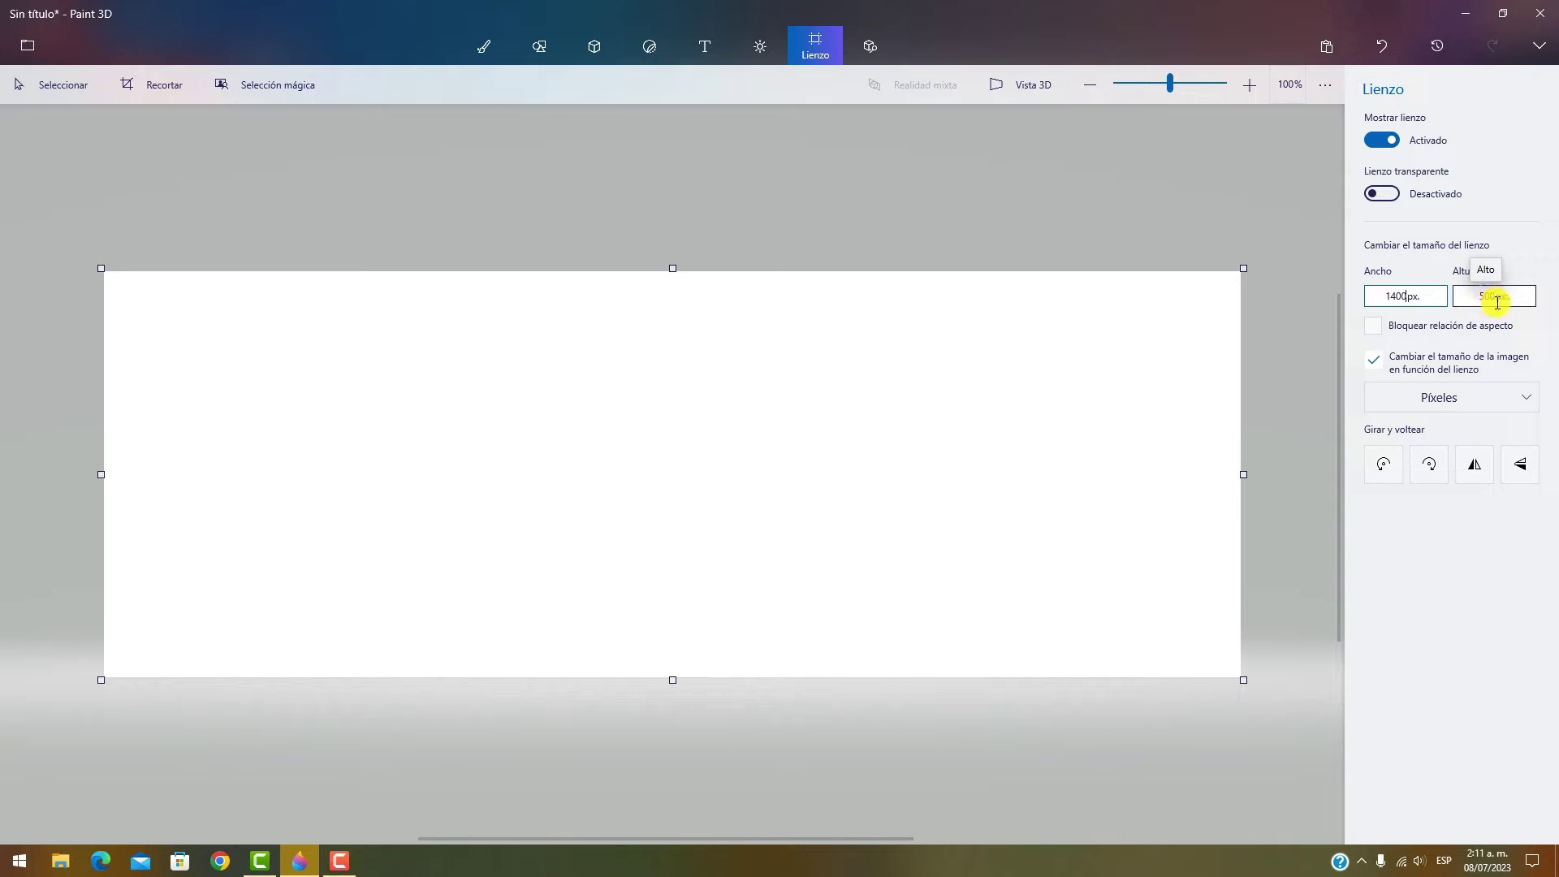
click(1496, 297)
text(600)
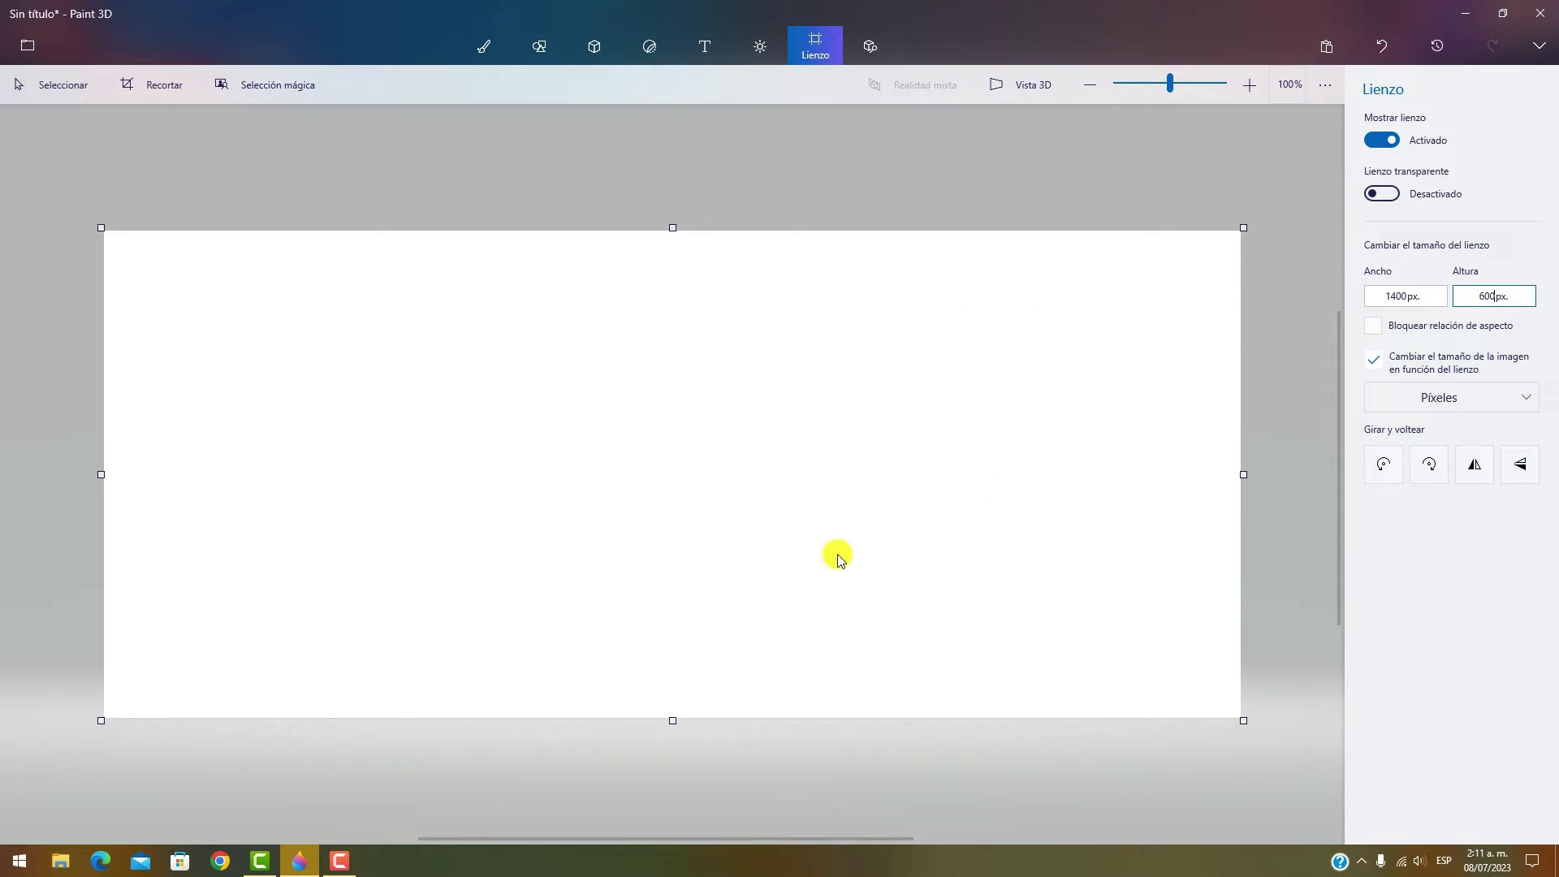
- Look over the canvas resize units, and rotate the canvas a quarter turn counterclockwise and back clockwise
click(1468, 405)
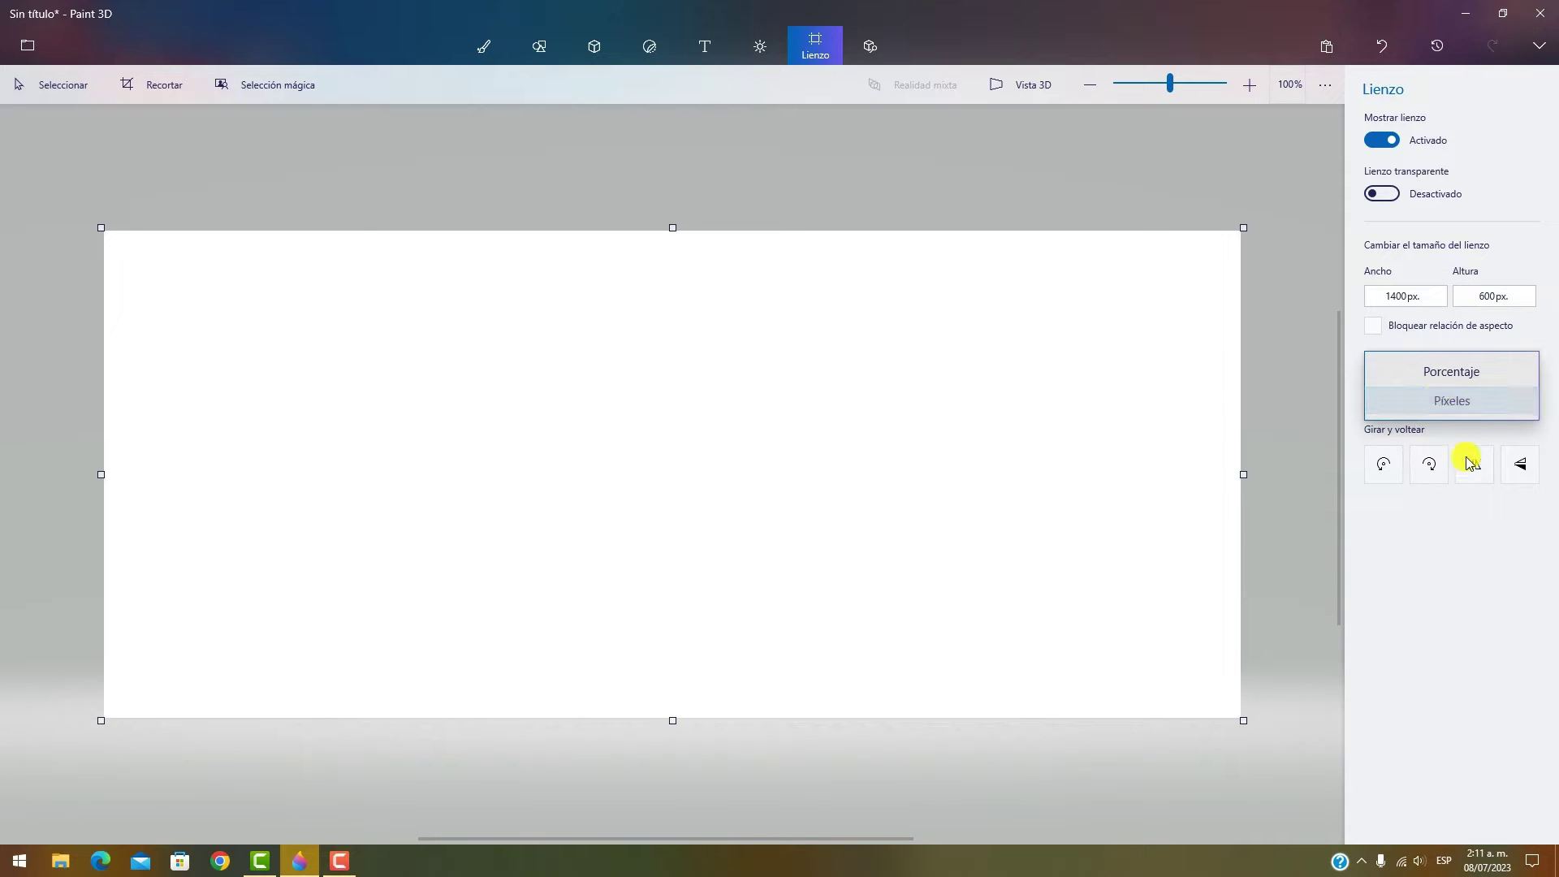
click(1478, 626)
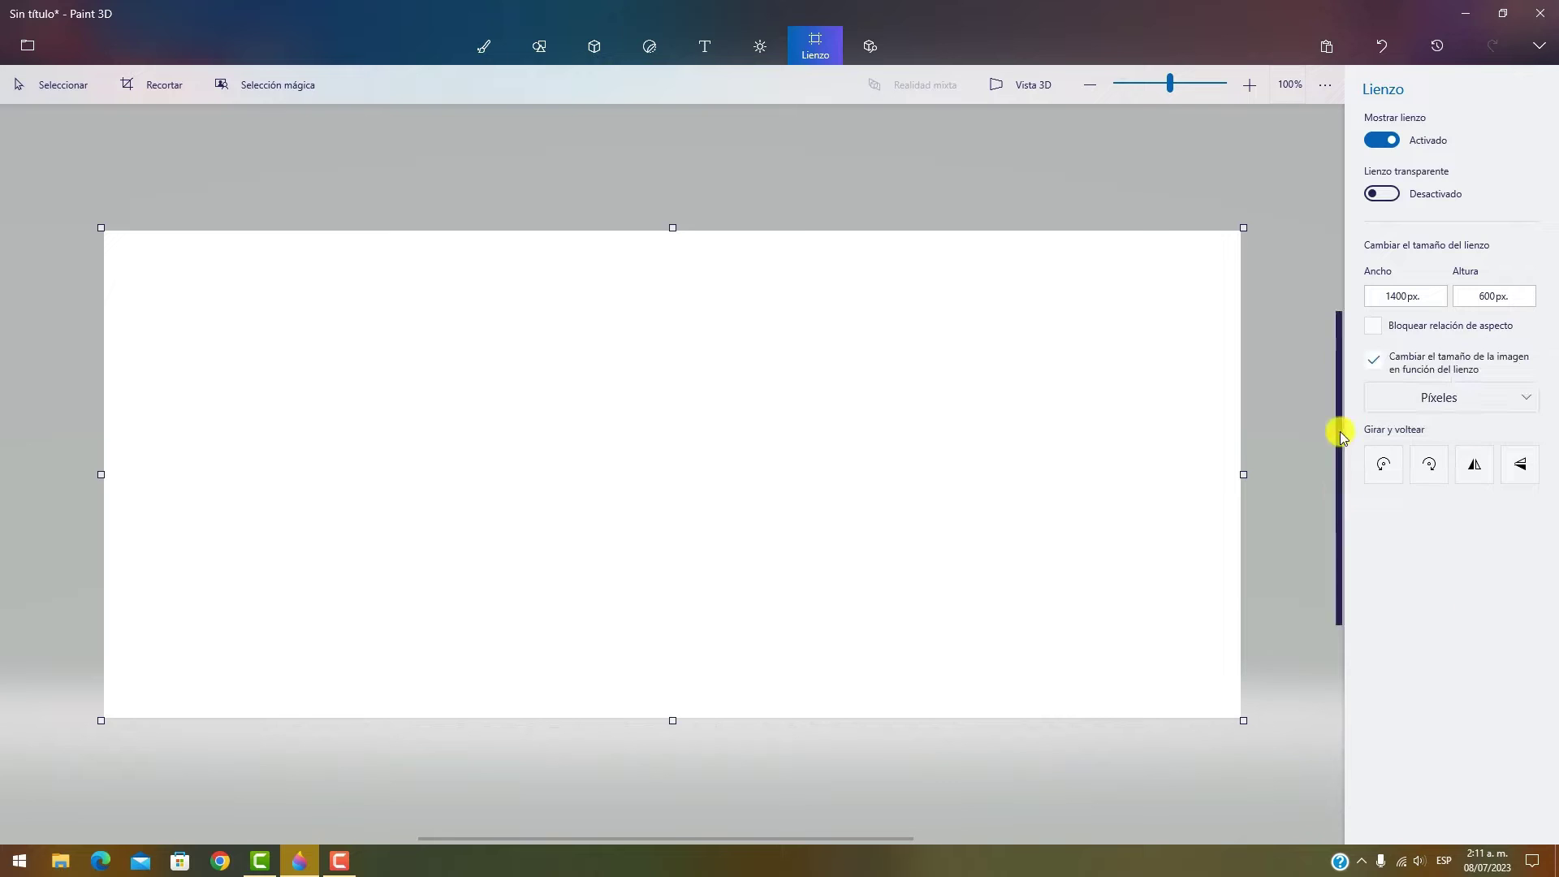
click(1385, 466)
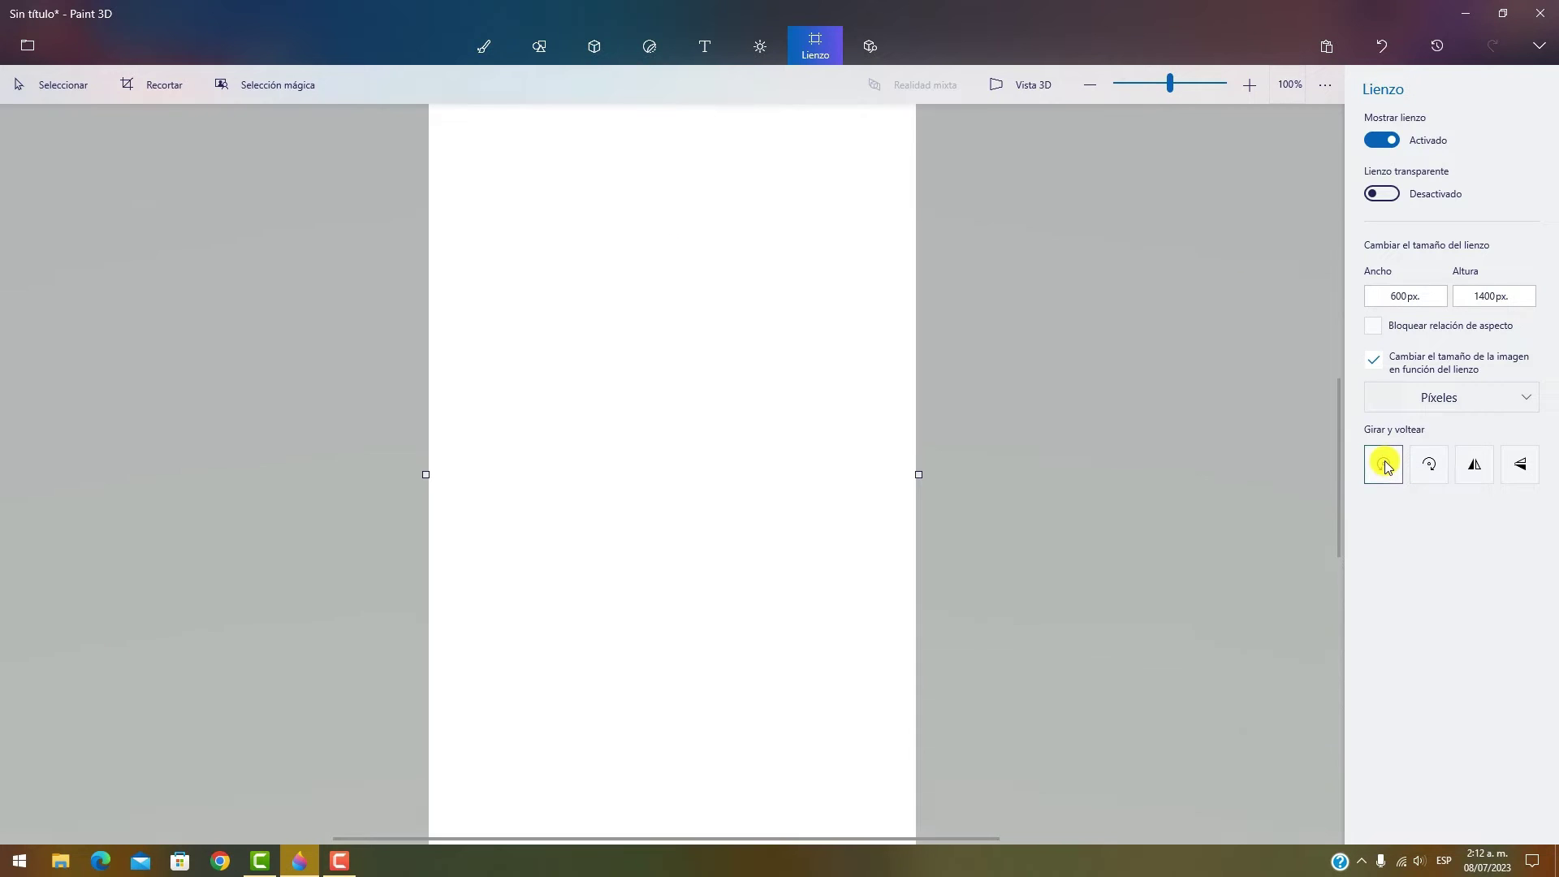
scroll(812, 345, down, 5)
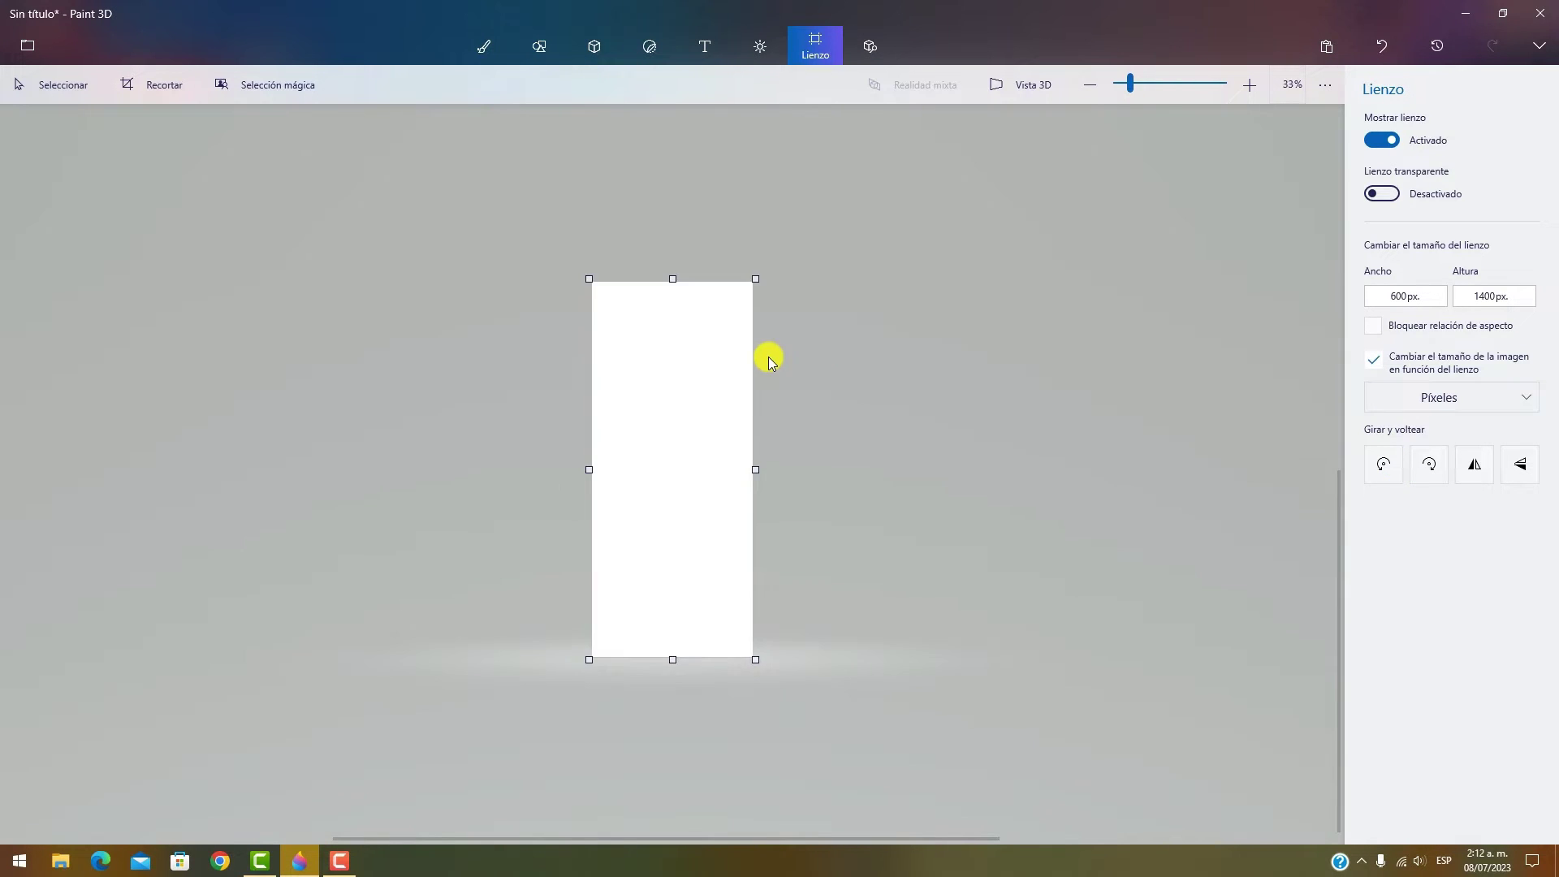
click(1429, 473)
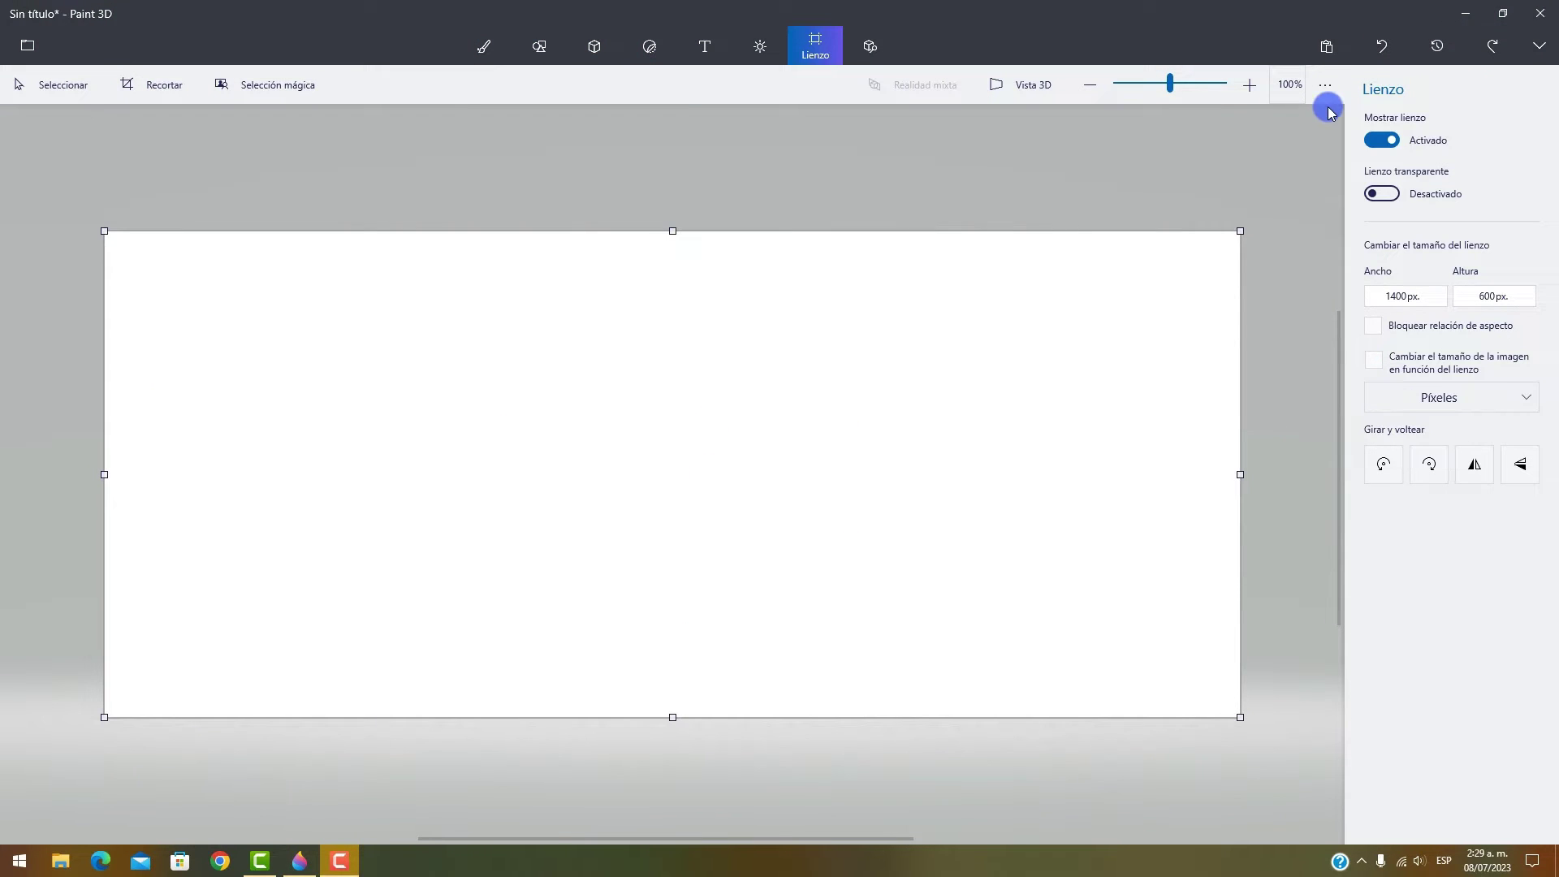
- Zoom the canvas view out to 33% and in to 75%, and reset the view
click(1326, 87)
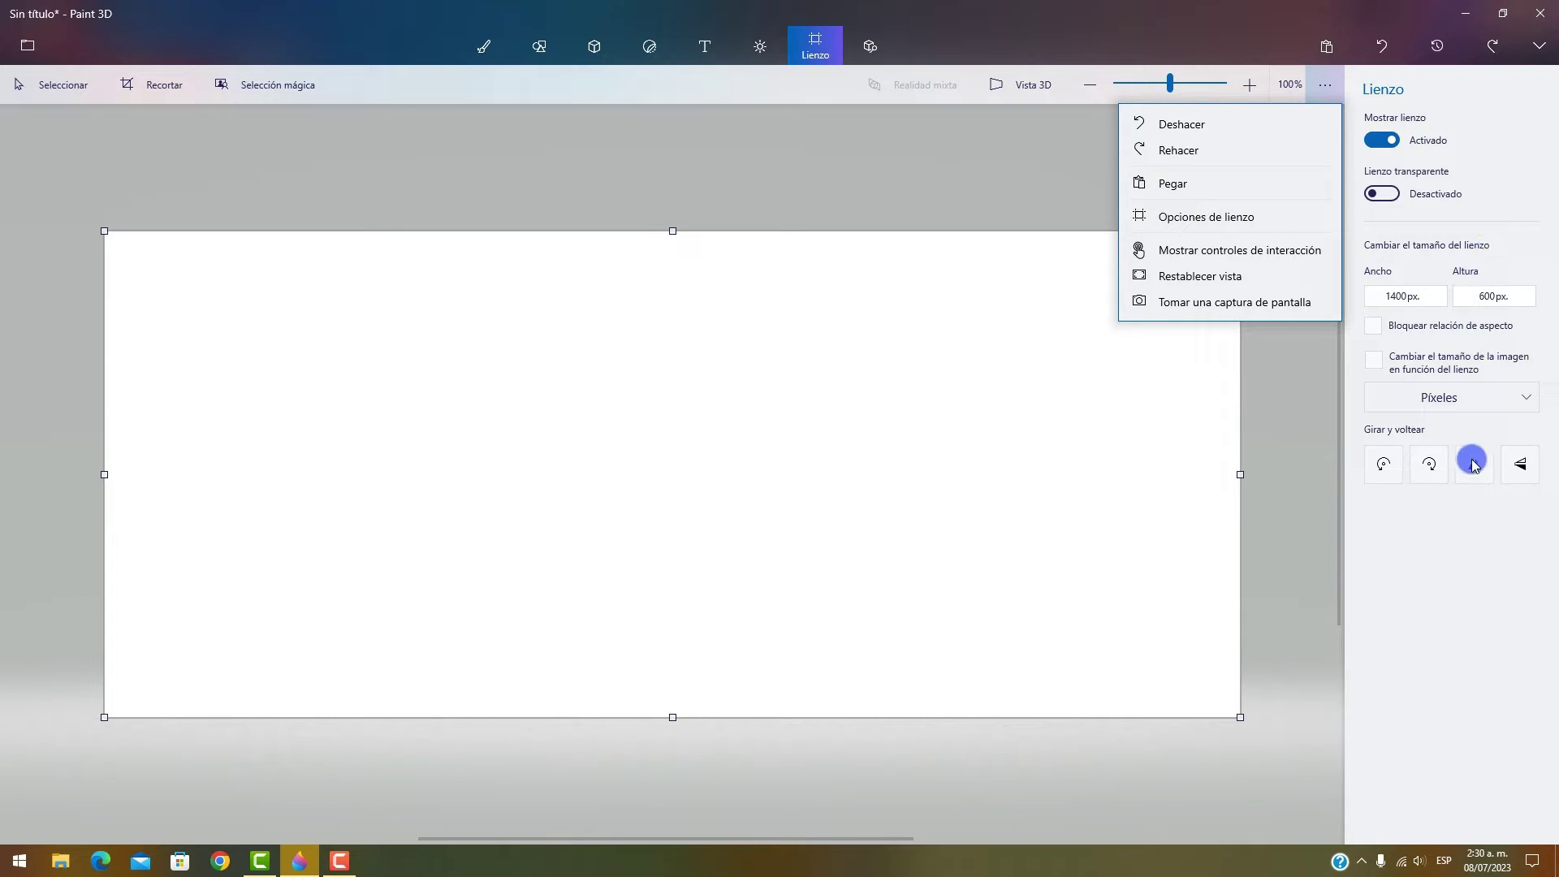
click(1256, 410)
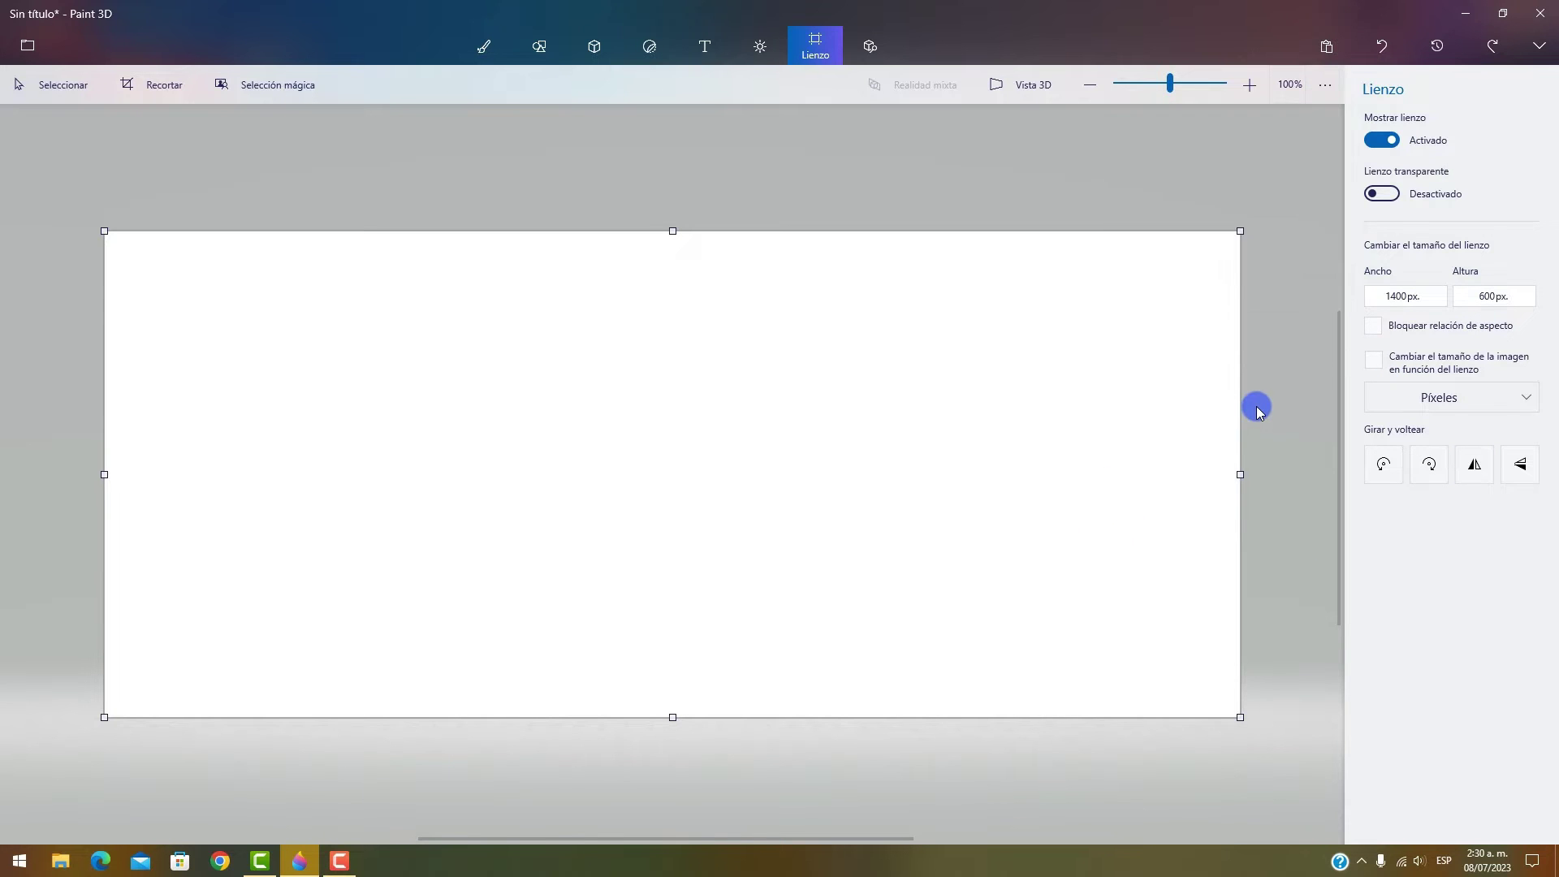
scroll(1260, 360, down, 5)
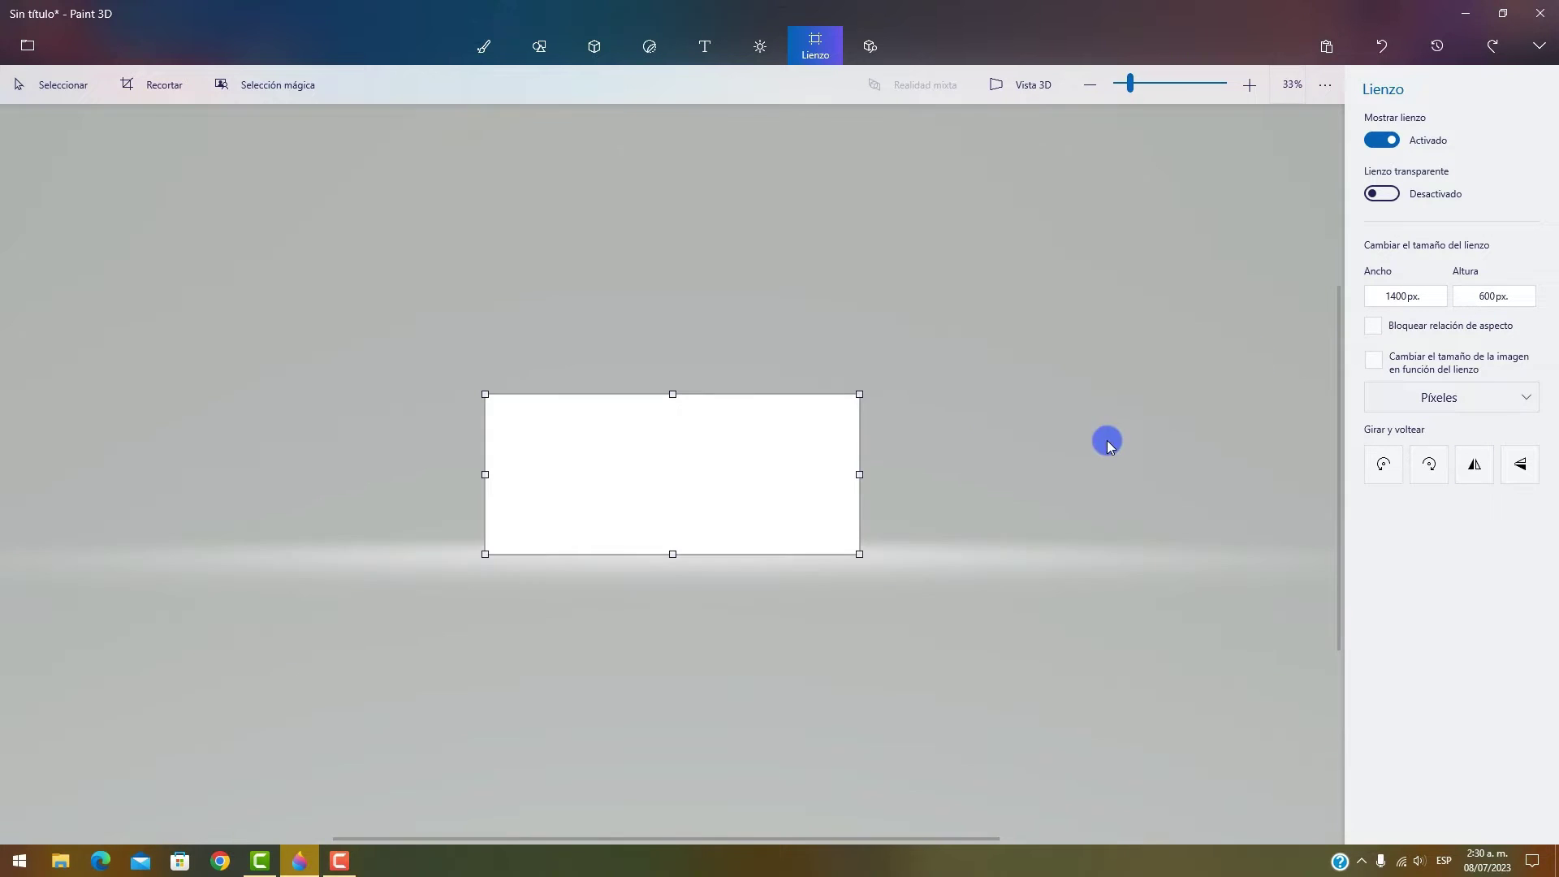
scroll(901, 561, up, 5)
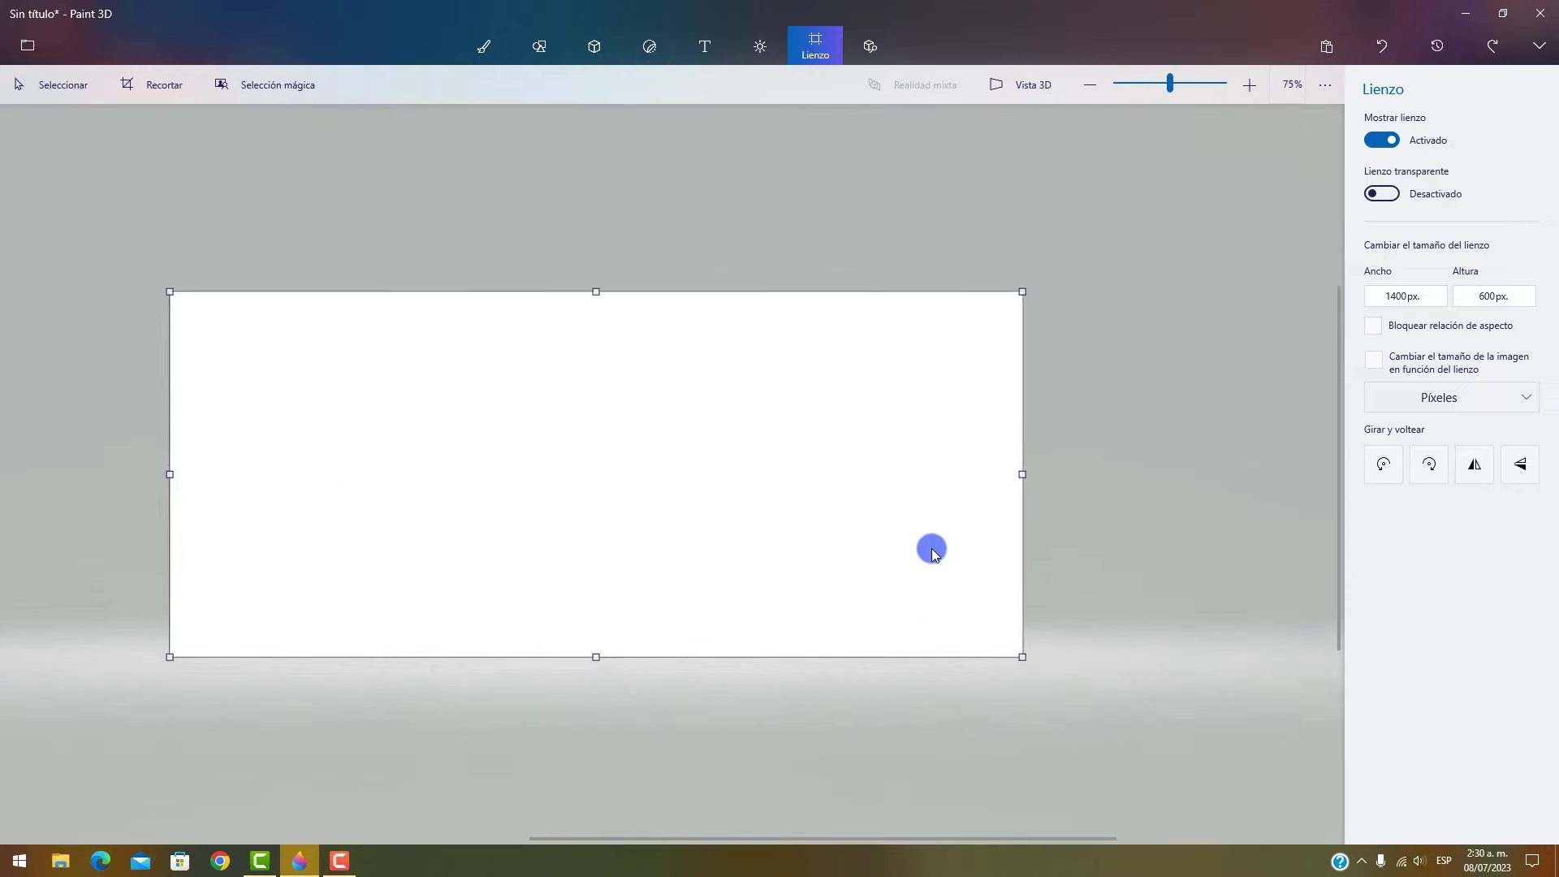
click(1332, 85)
click(1259, 273)
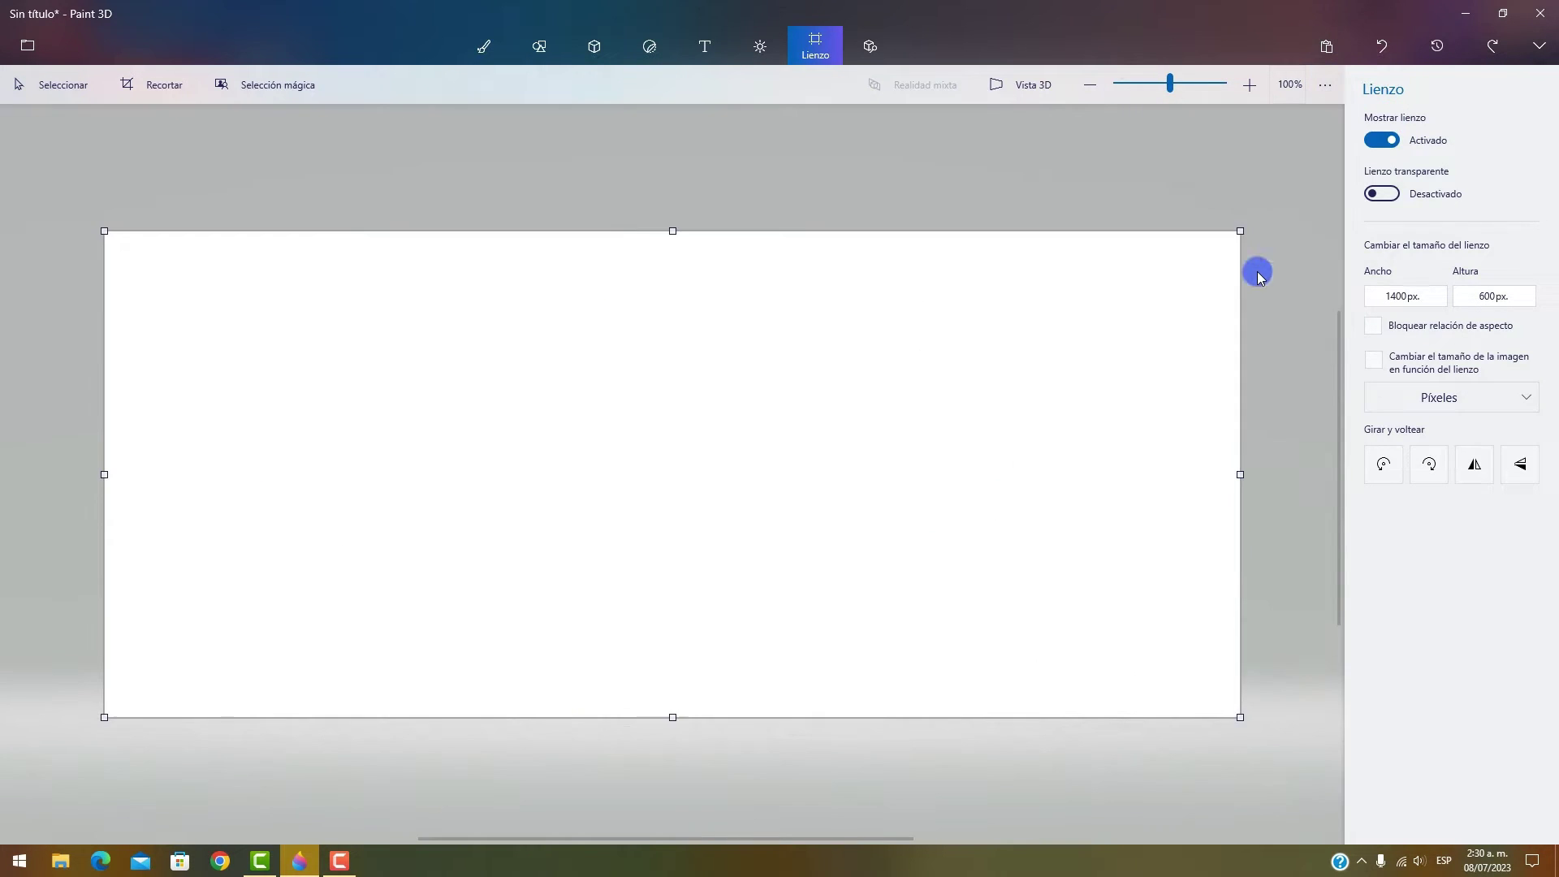
- Set the zoom level to 50% and reset the view again
click(1294, 87)
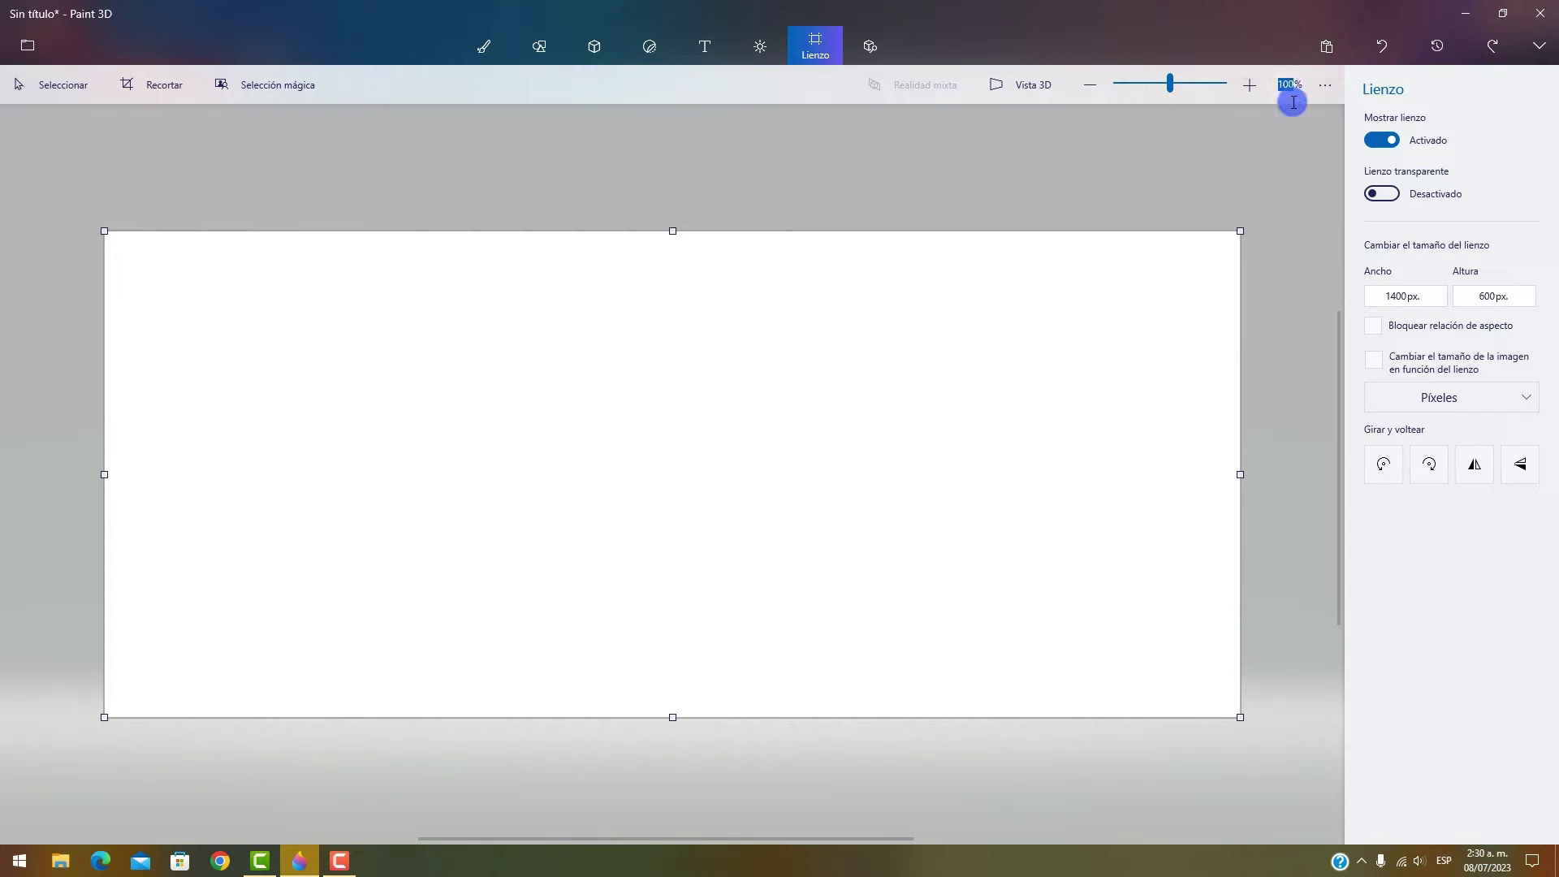
text(50)
key(Return)
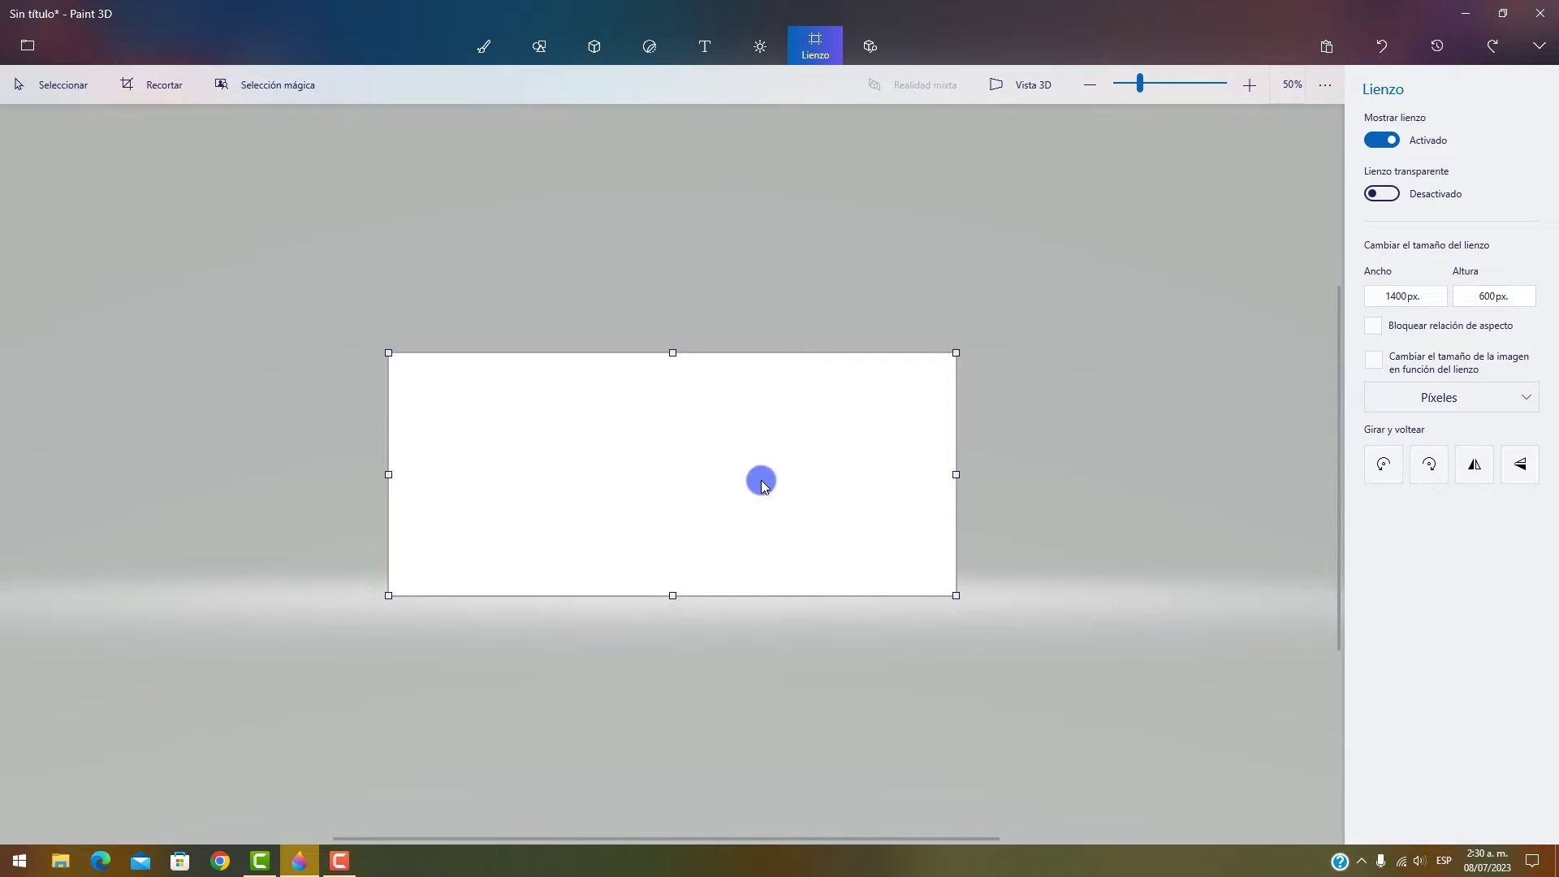
click(1325, 85)
click(1210, 277)
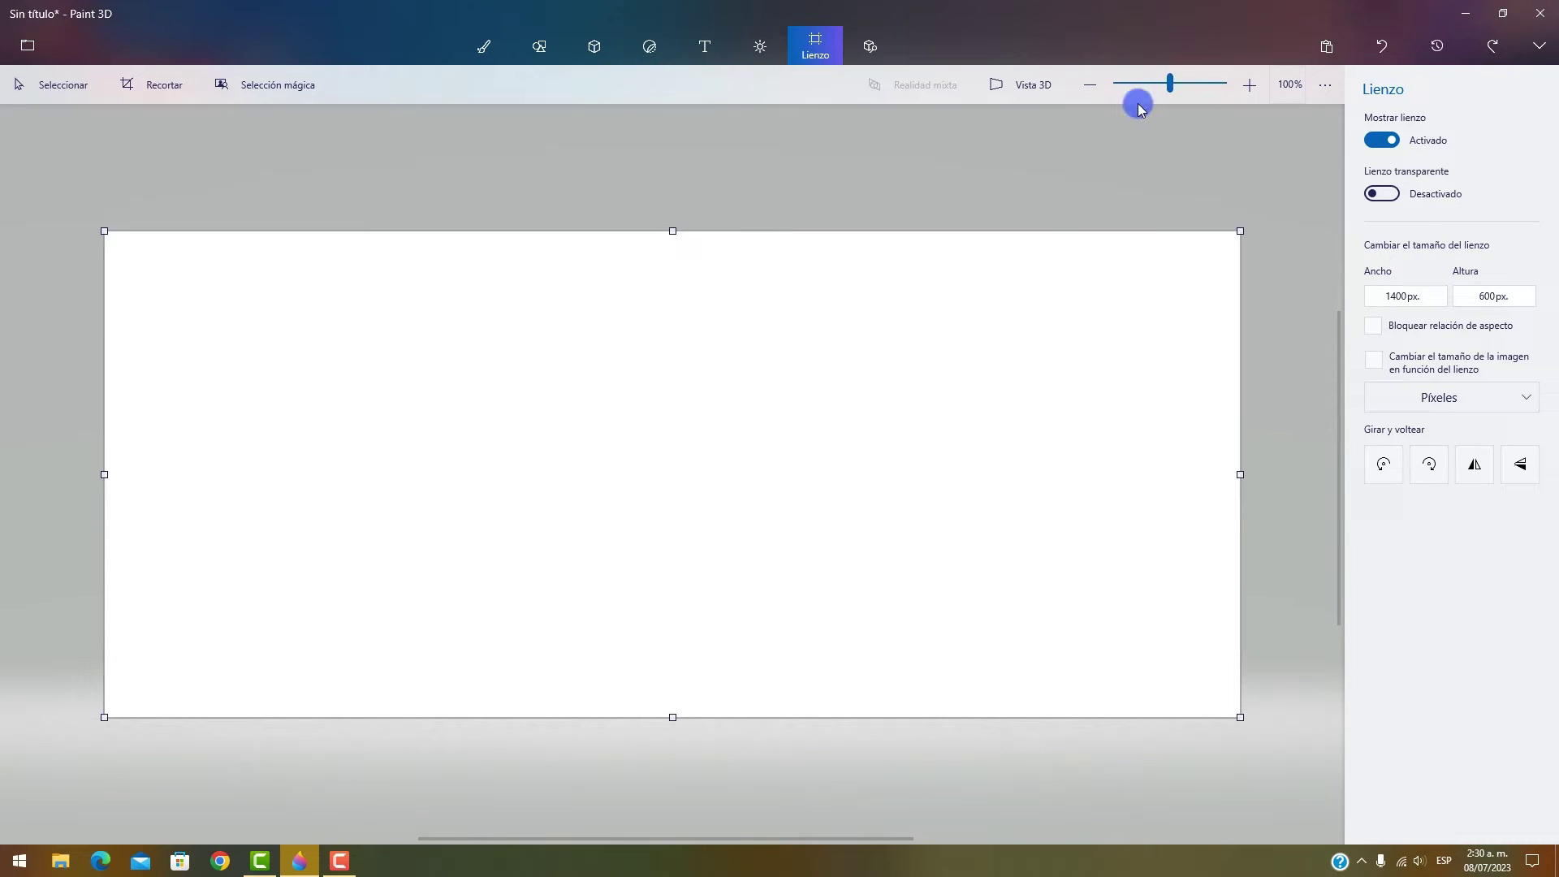
drag(1161, 91, 1170, 136)
- Take a screenshot of the scene and save it to the Escritorio folder as a 2D PNG named captura de pantalla
click(1326, 86)
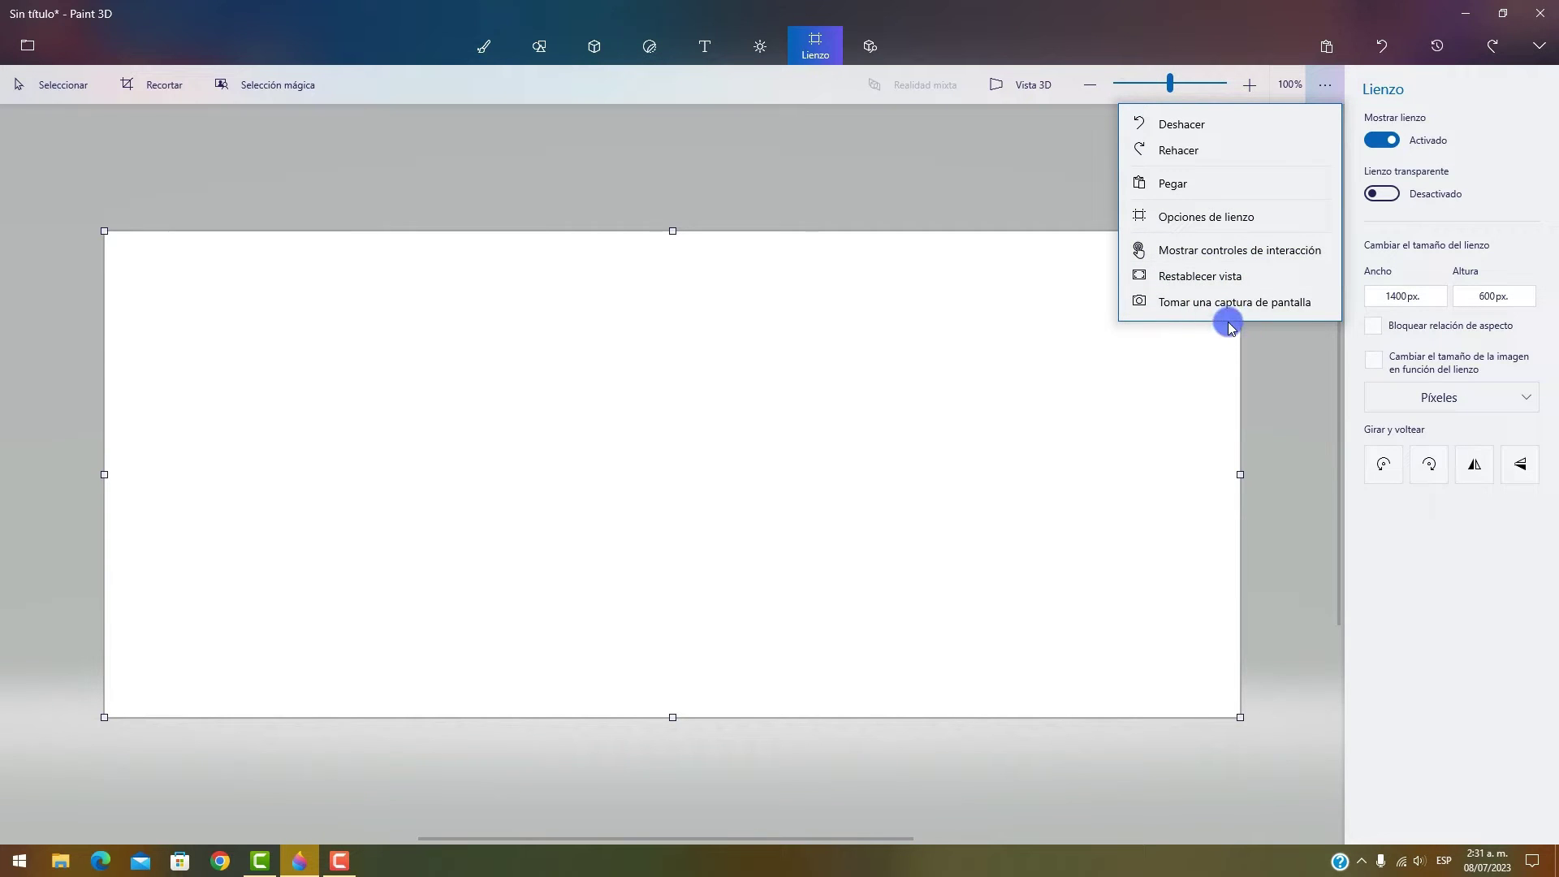
click(1197, 307)
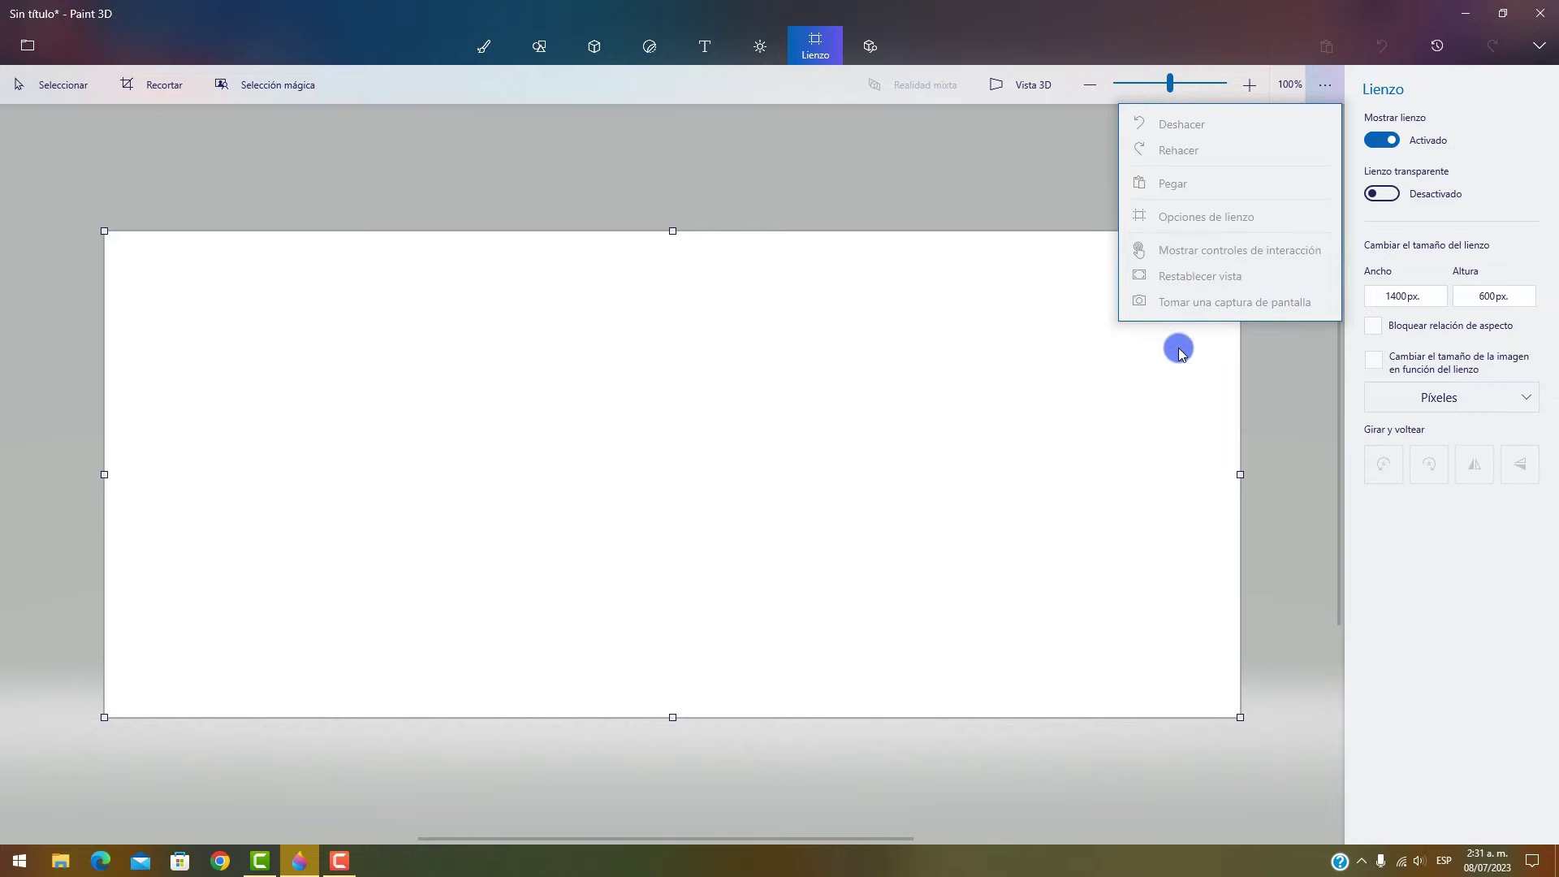
click(705, 123)
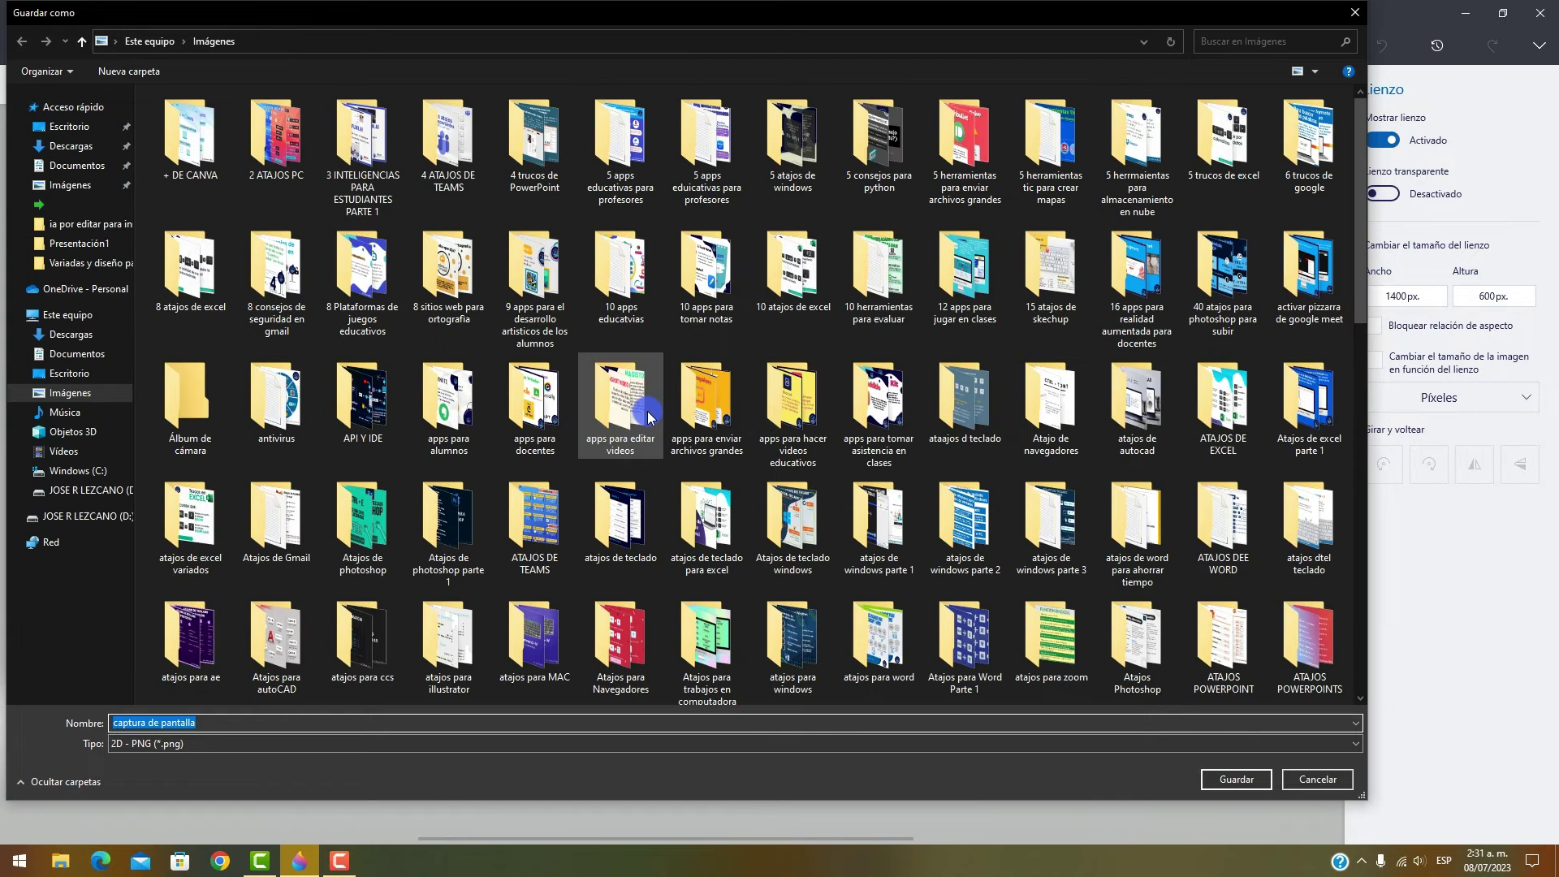
click(70, 126)
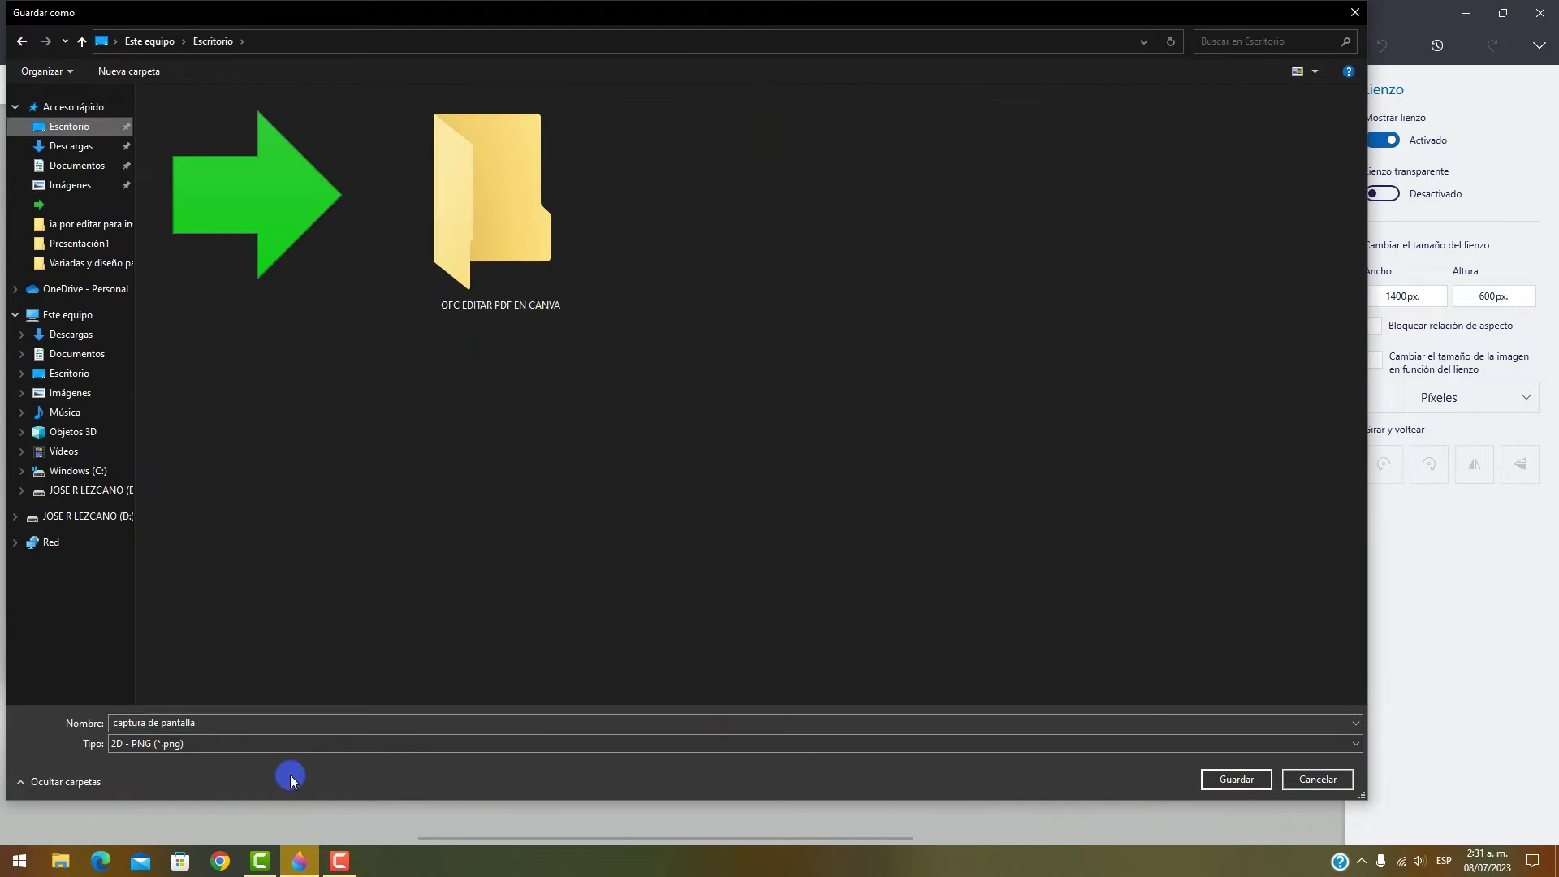
click(1244, 778)
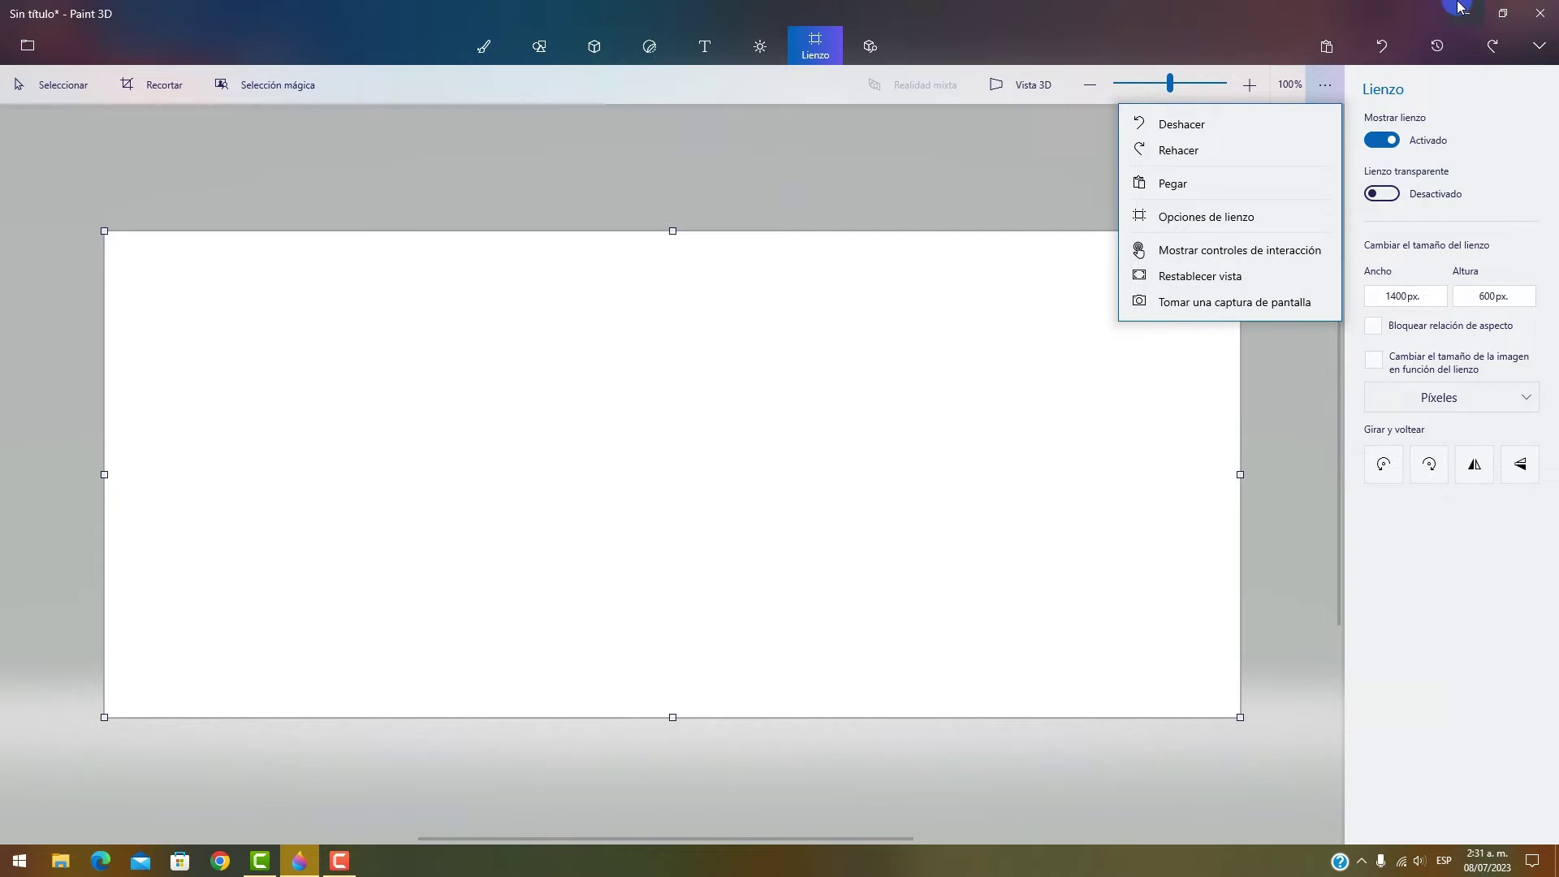
- Minimize the window to show the desktop and open the saved image captura de pantalla
click(1461, 10)
right_click(479, 266)
click(598, 307)
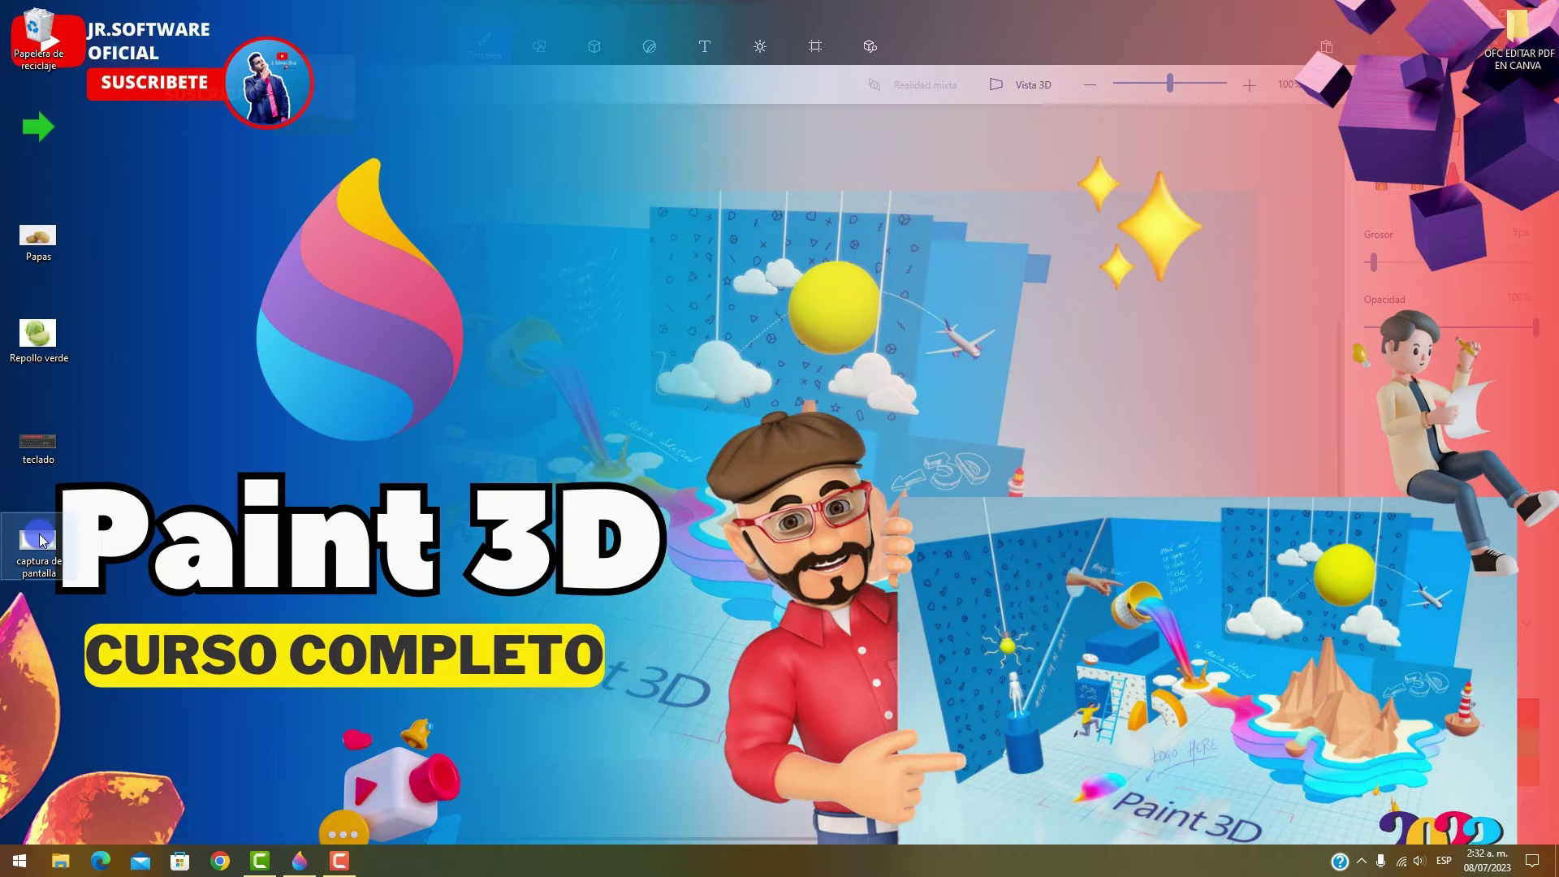
right_click(42, 536)
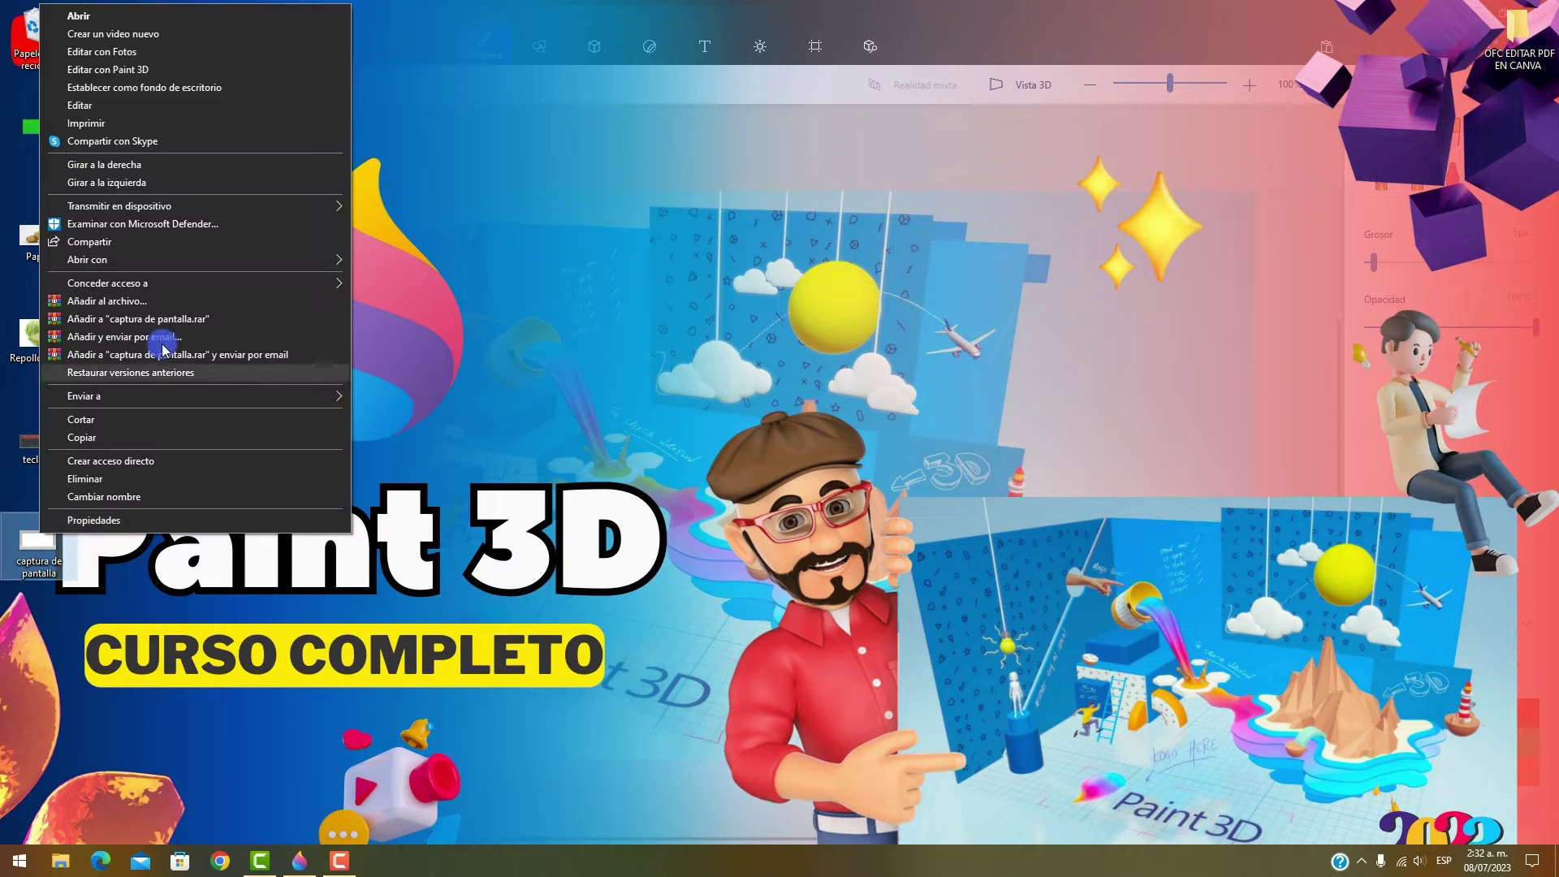
click(289, 18)
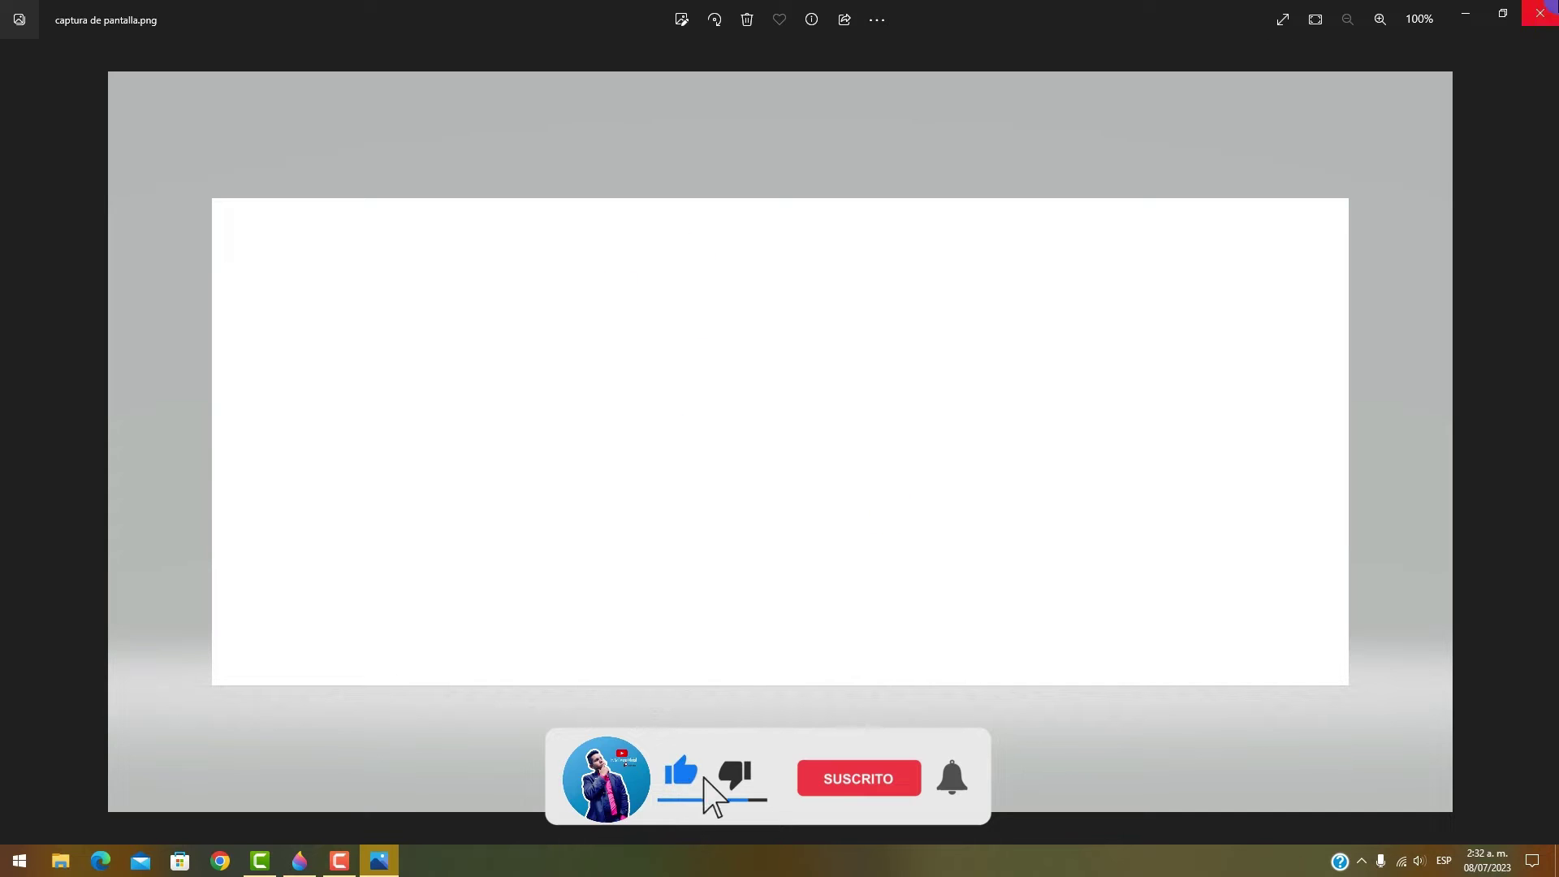
- Close the image viewer and place a blue 3D sphere near the middle of the canvas
click(1540, 13)
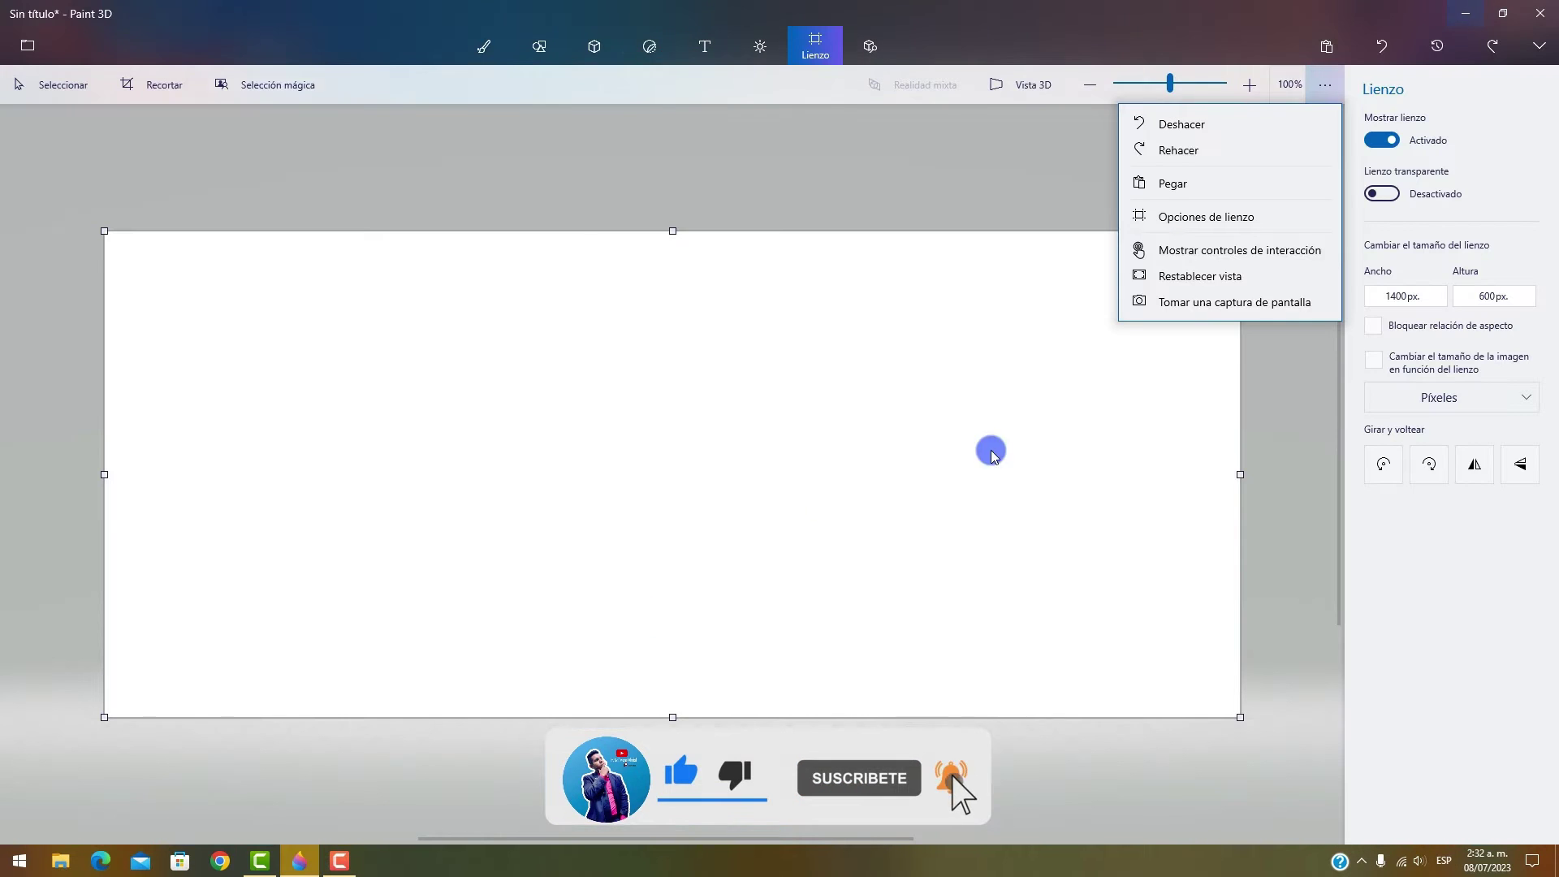
click(649, 46)
click(594, 47)
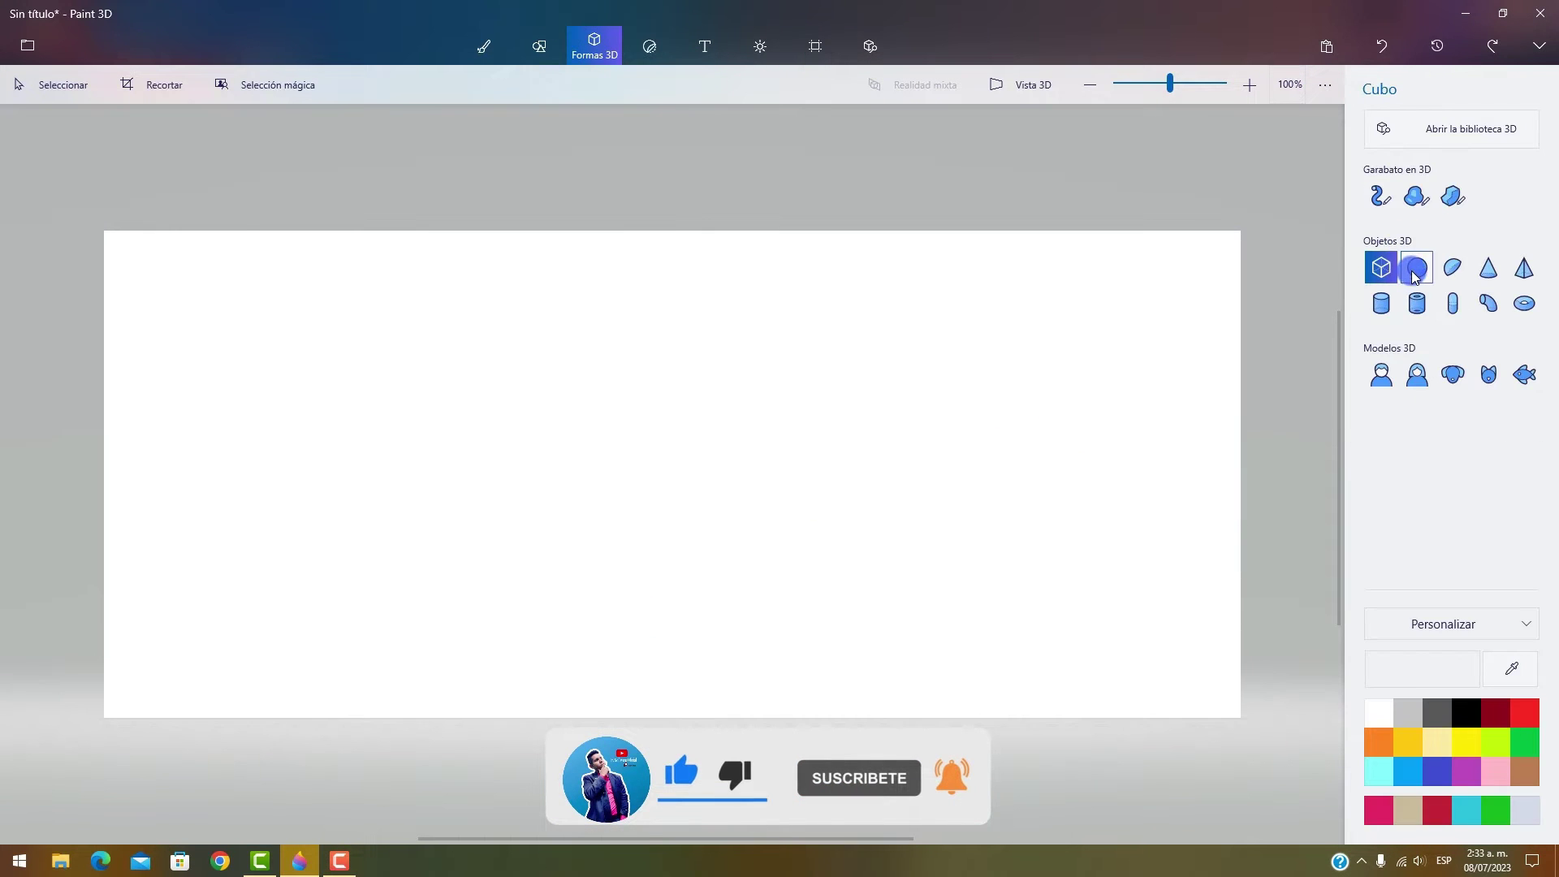
click(1417, 267)
drag(524, 358, 712, 594)
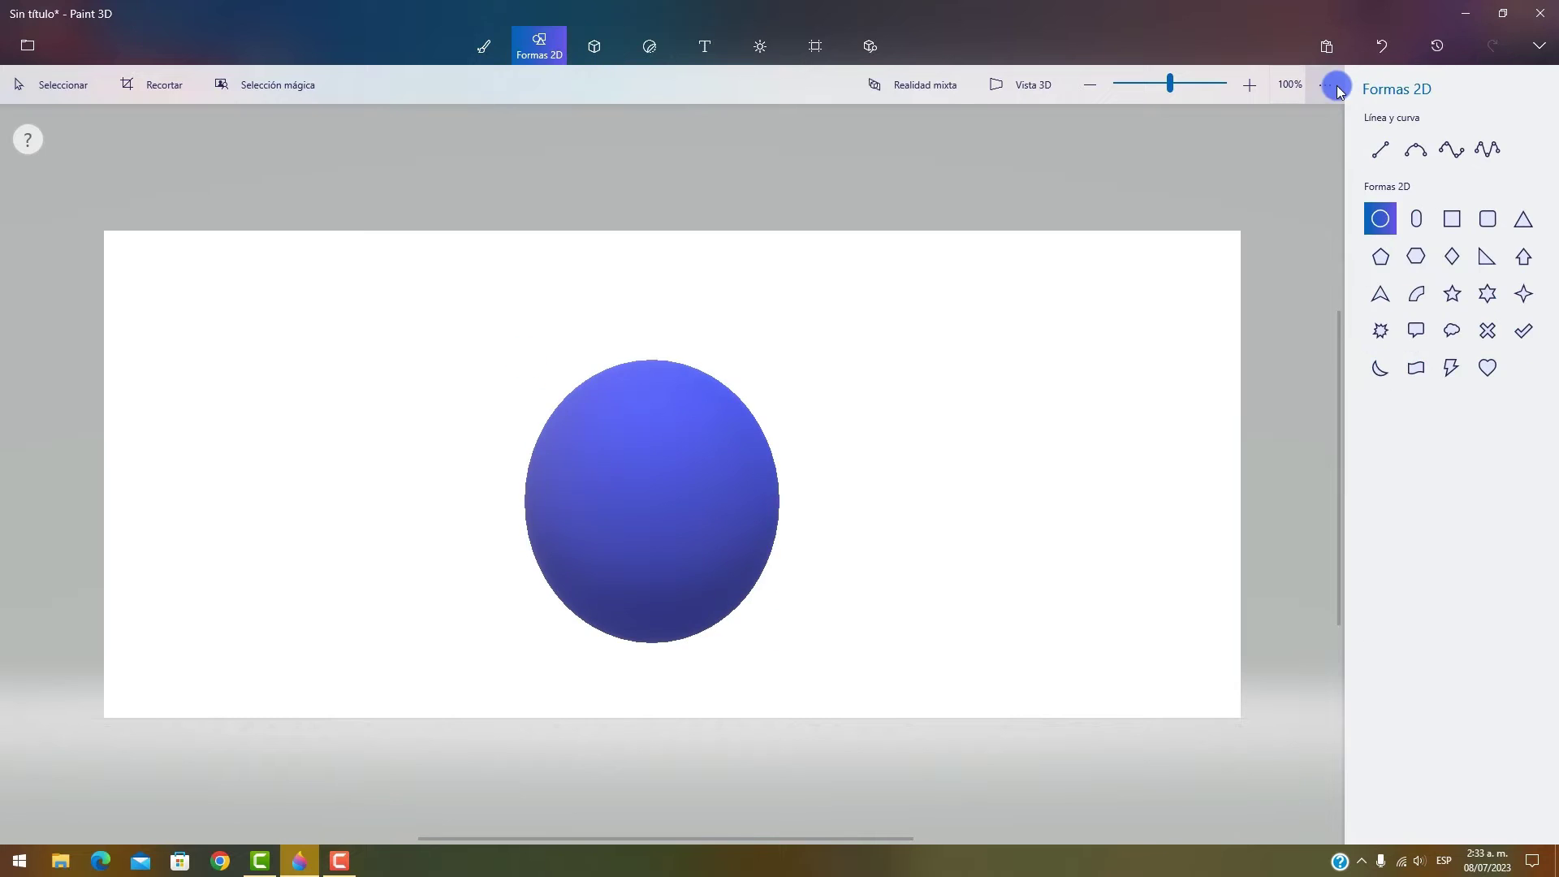
- Take a screenshot of the scene with the sphere and save it over the existing captura de pantalla image
click(1327, 85)
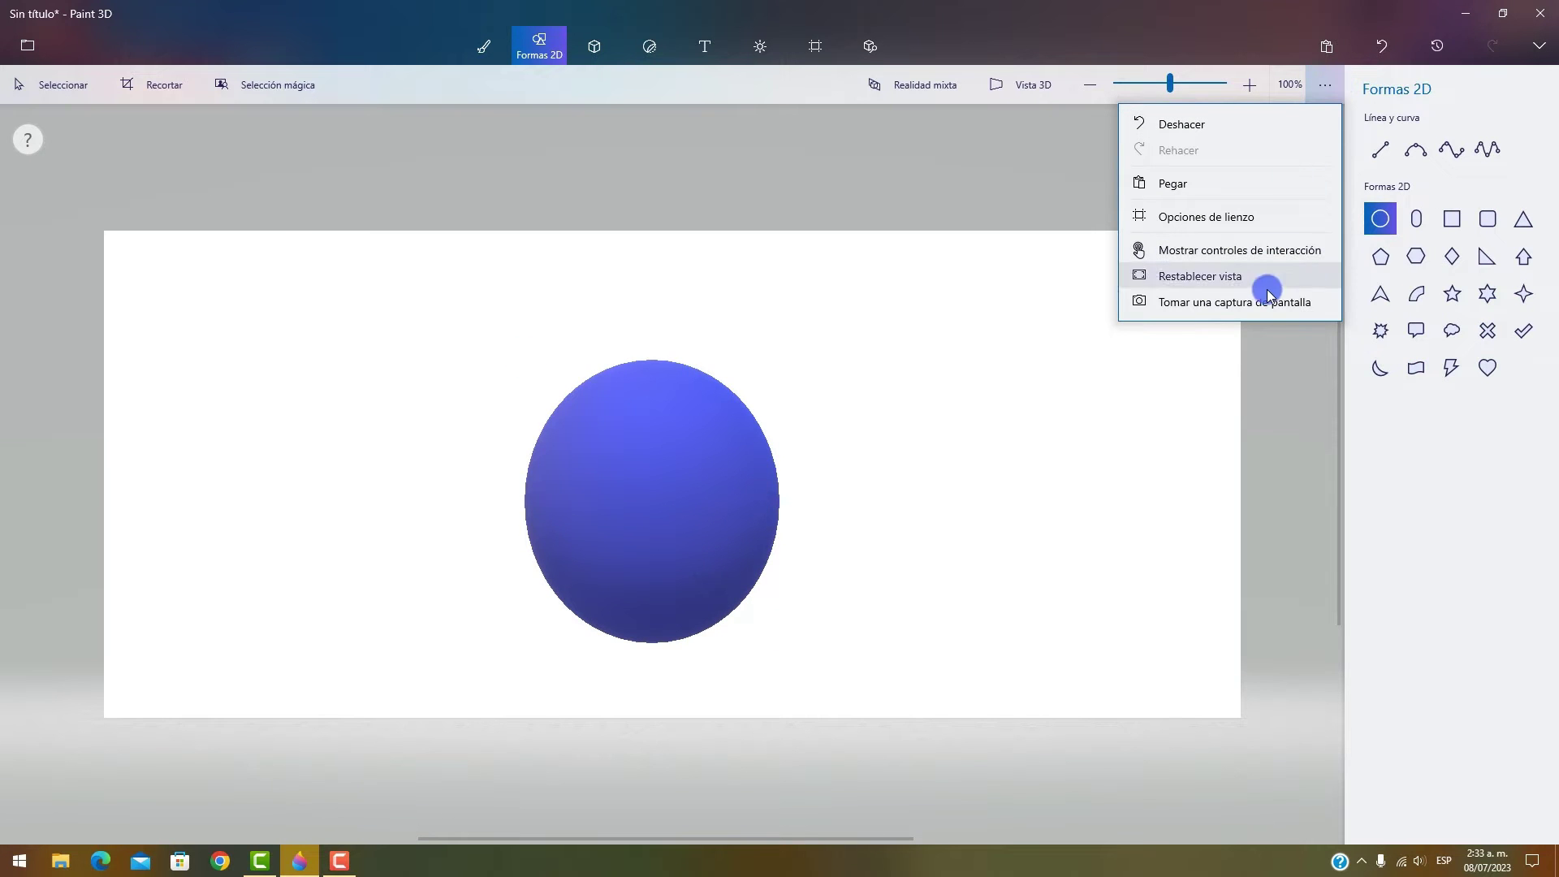
click(1218, 301)
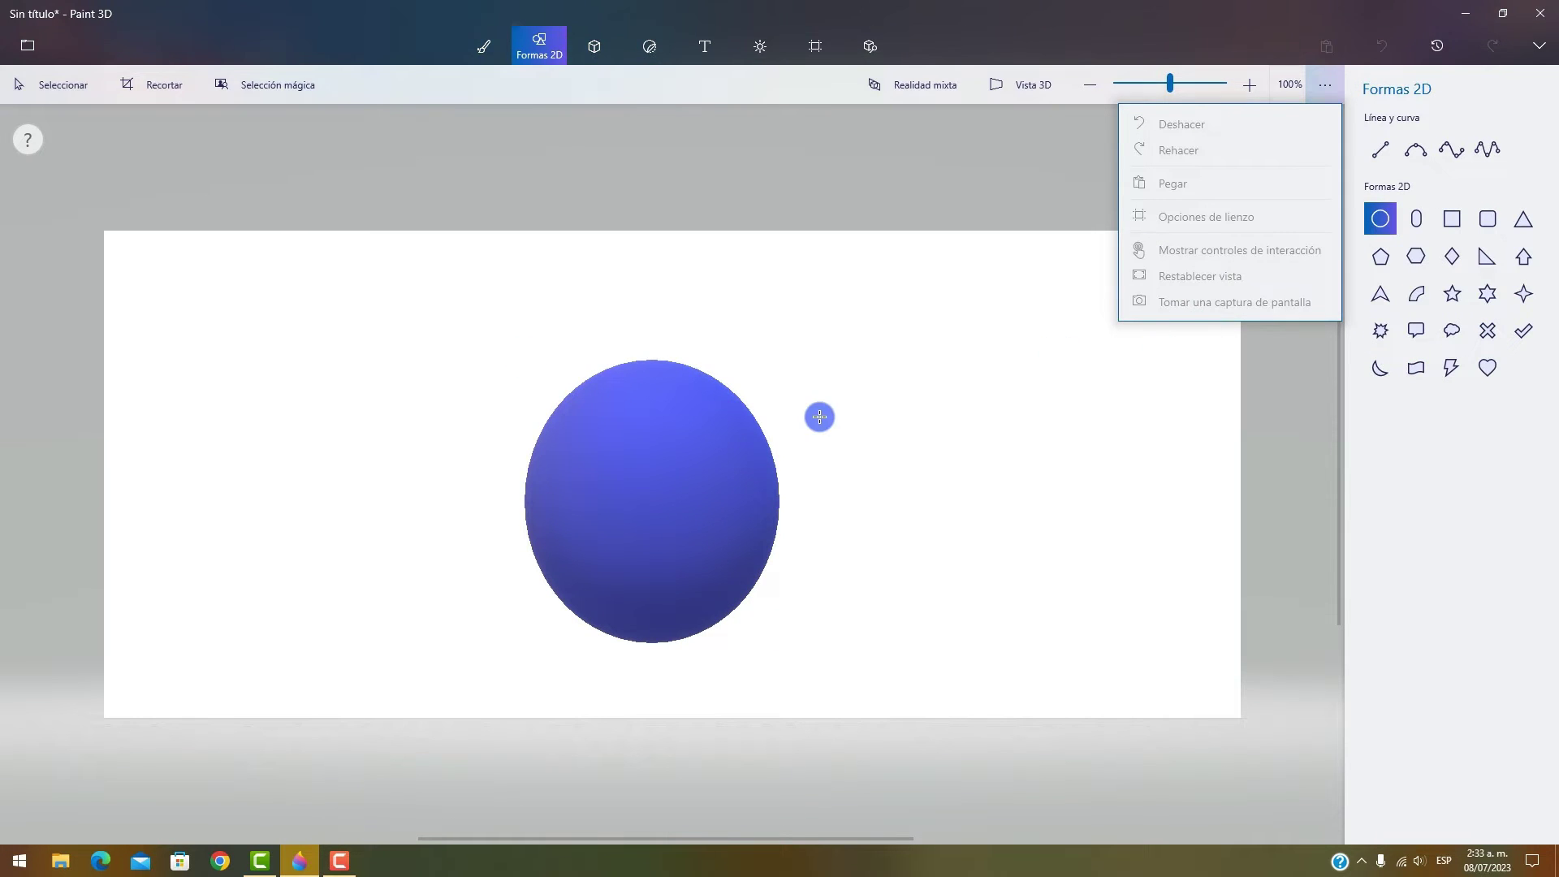
click(820, 417)
click(1214, 781)
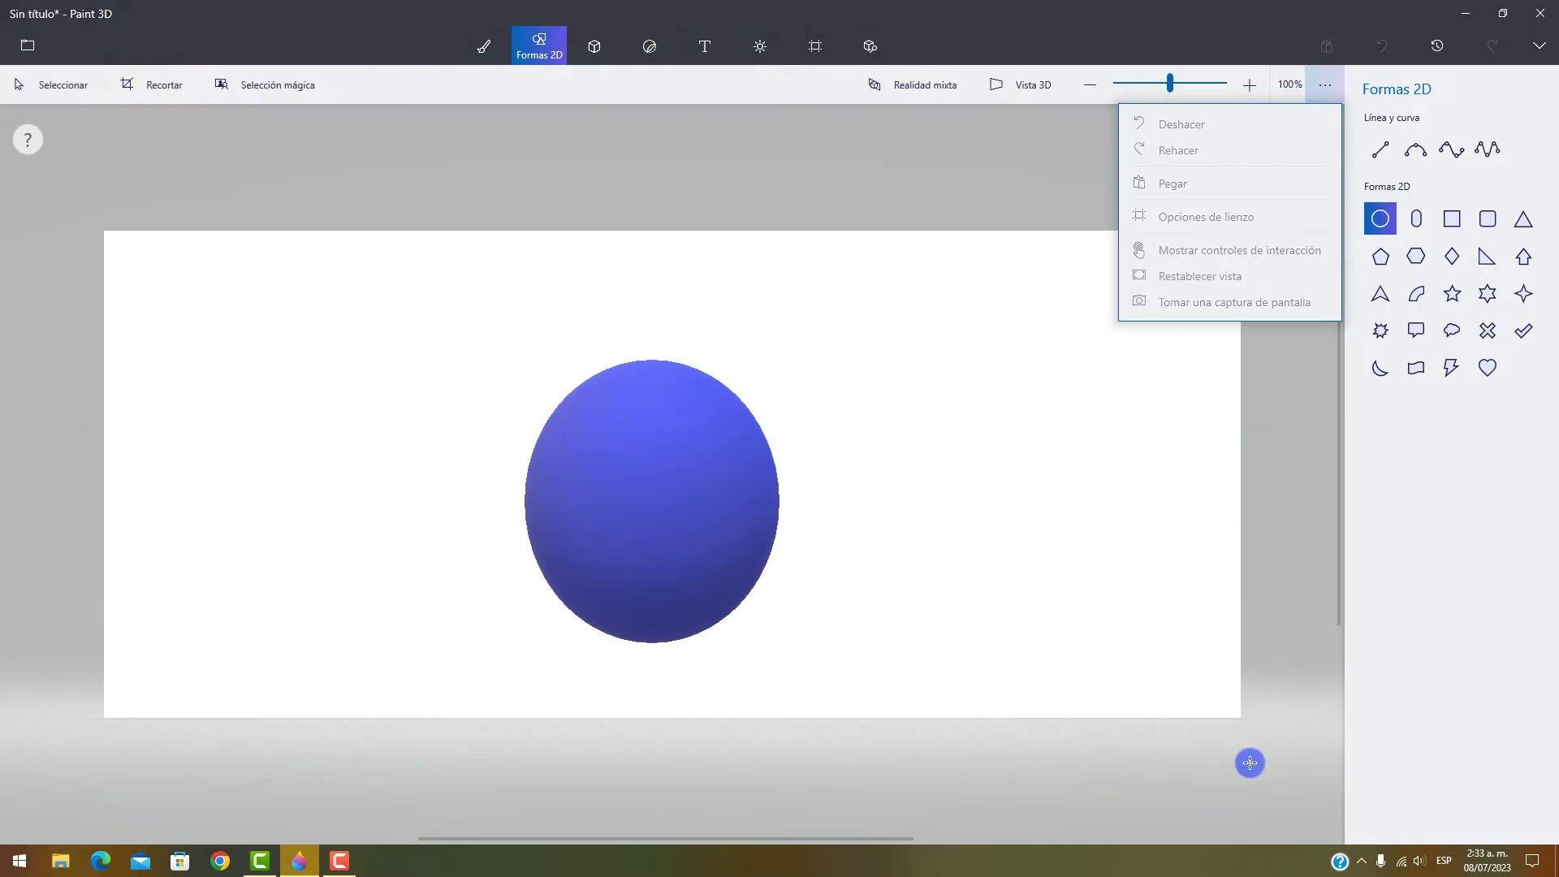
- Open the saved captura de pantalla image from the desktop to check it, and delete the file
click(1466, 13)
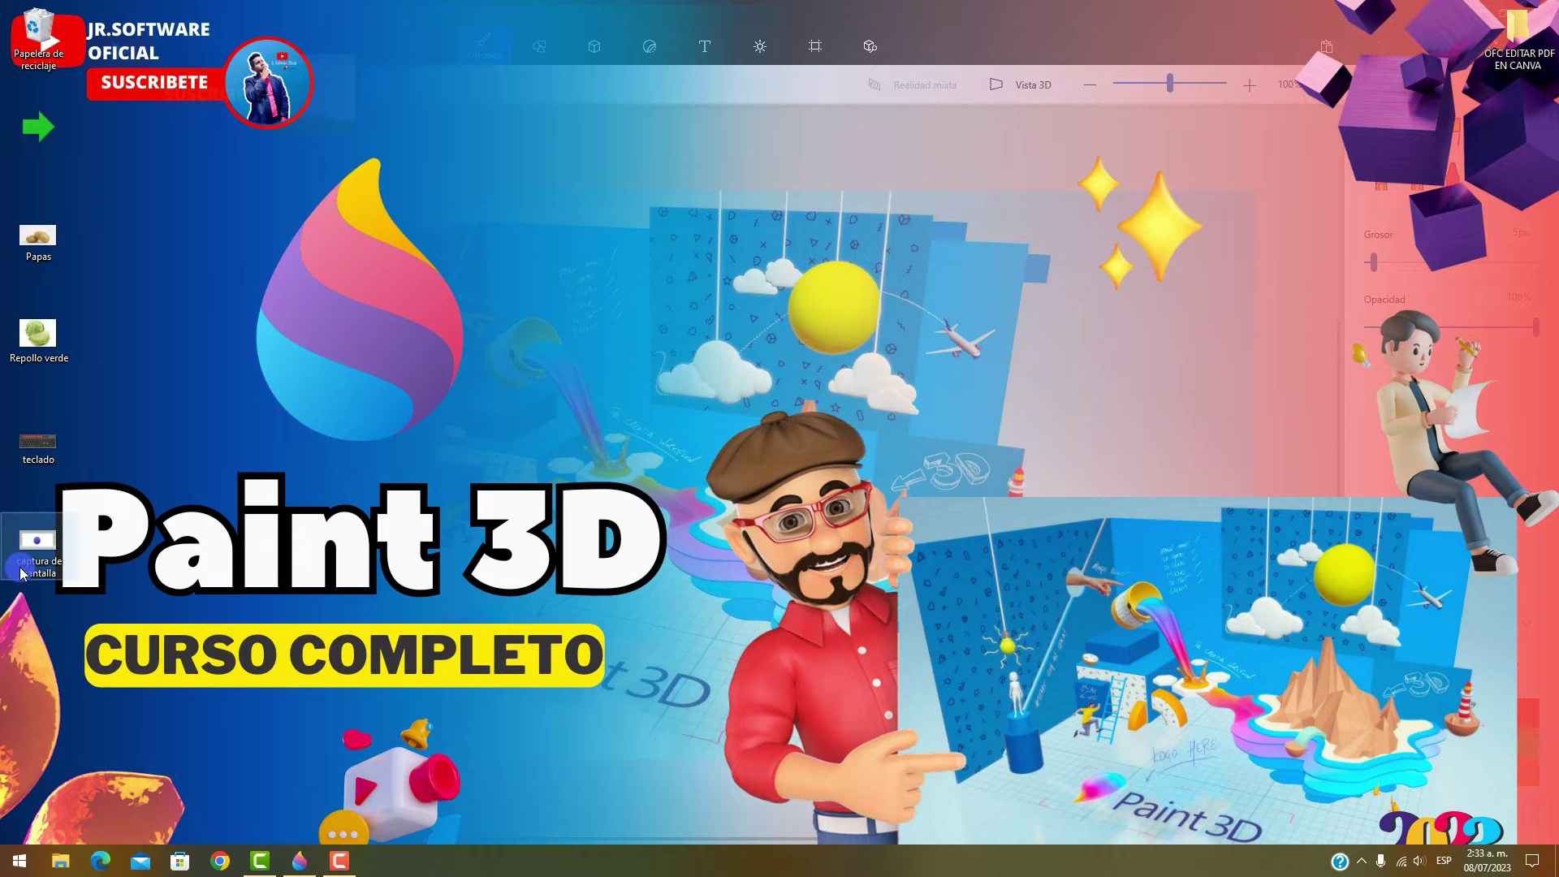
double_click(45, 541)
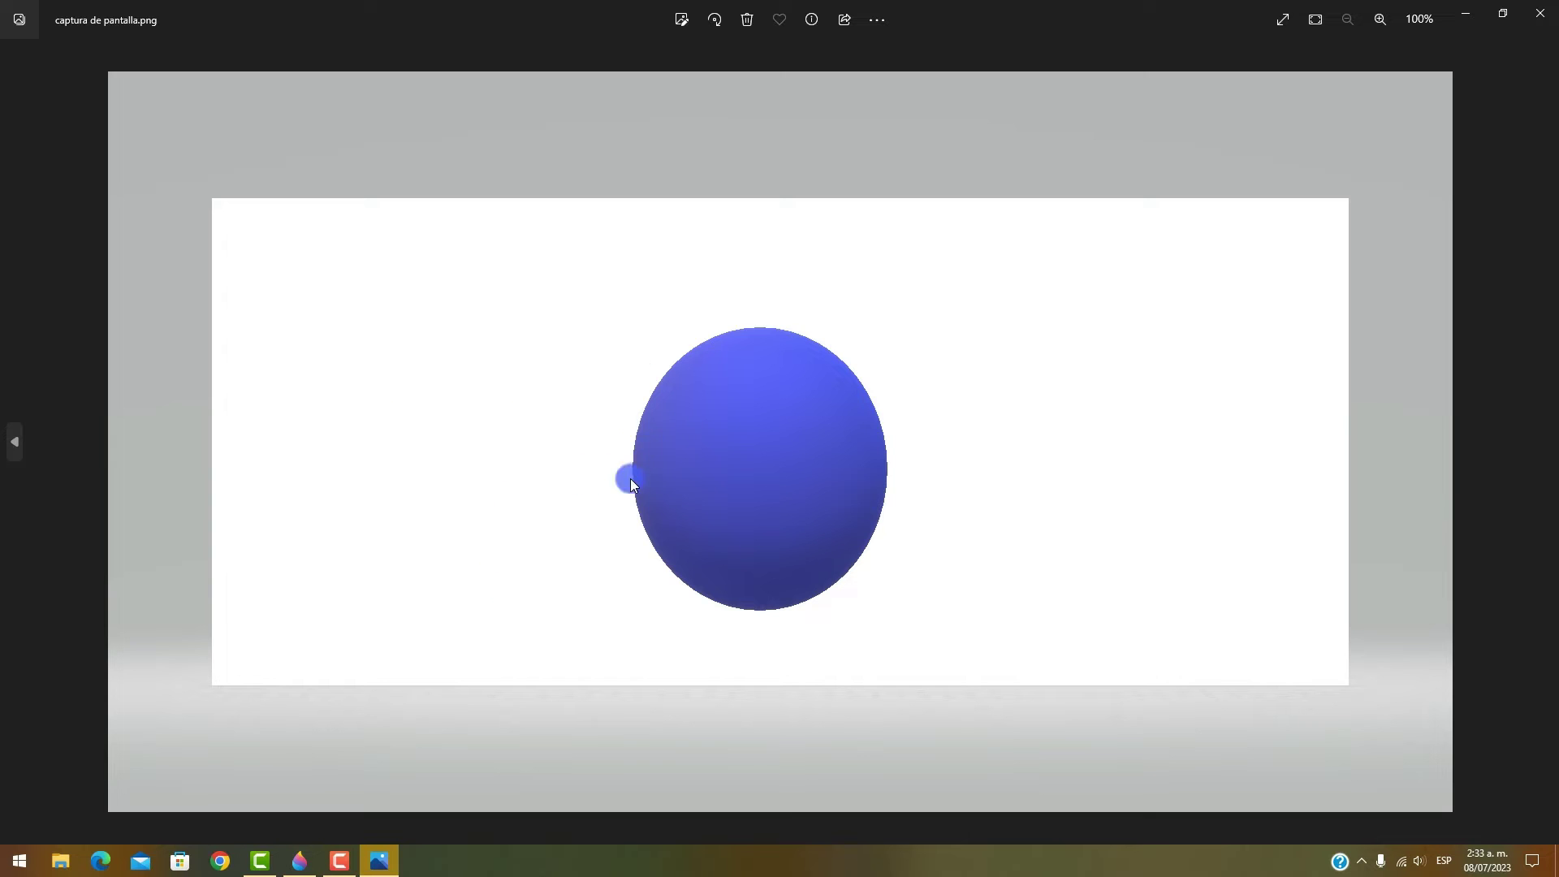
click(1540, 13)
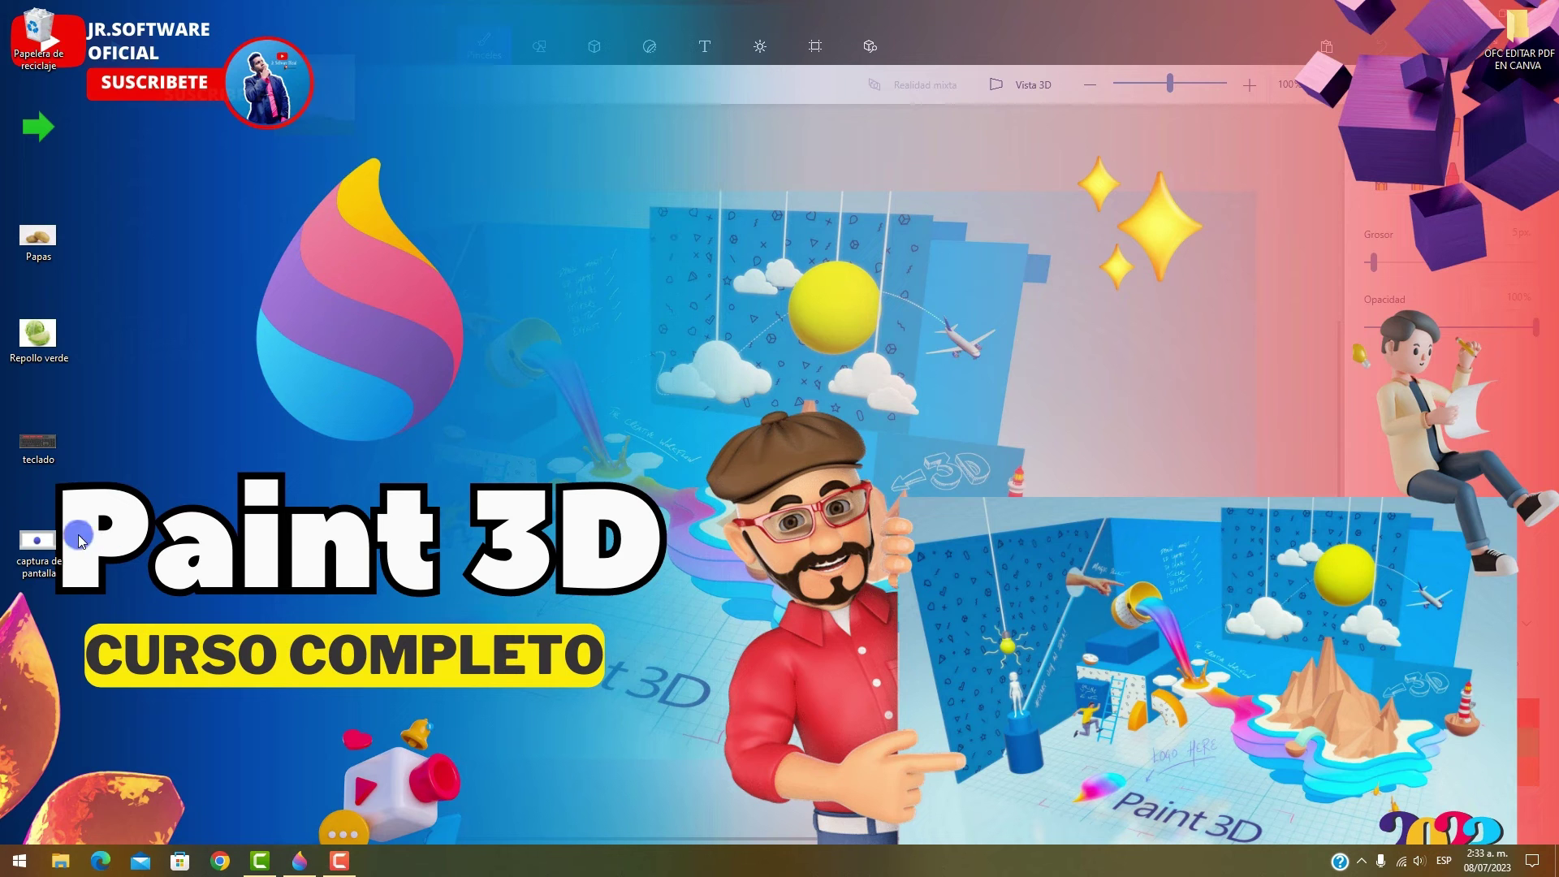
right_click(325, 291)
click(432, 337)
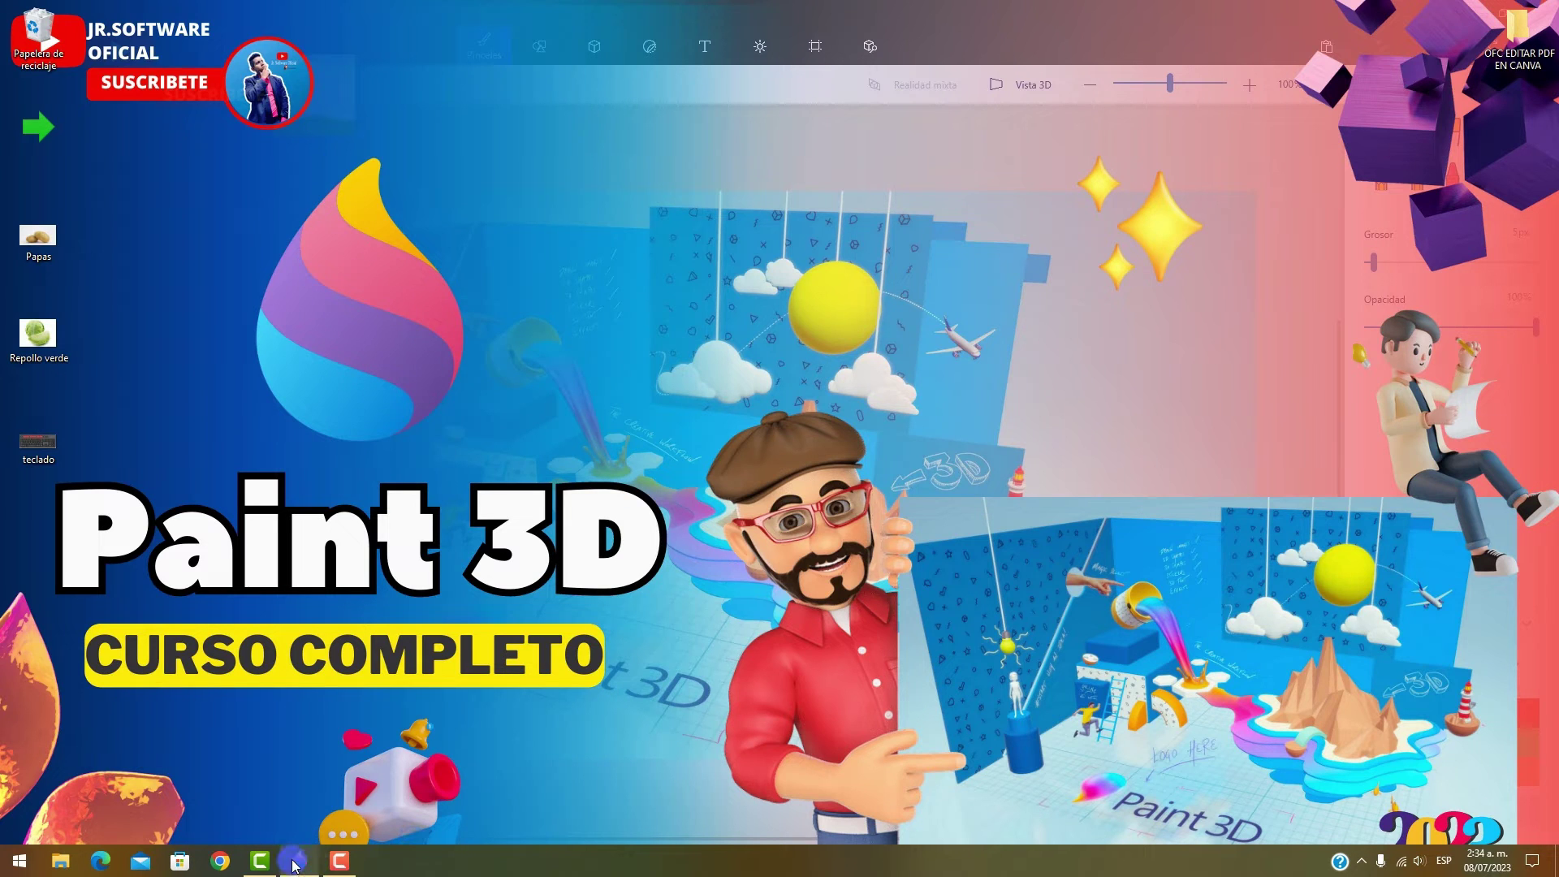
- Switch back to Paint 3D and undo the sphere on the canvas
click(300, 860)
click(967, 178)
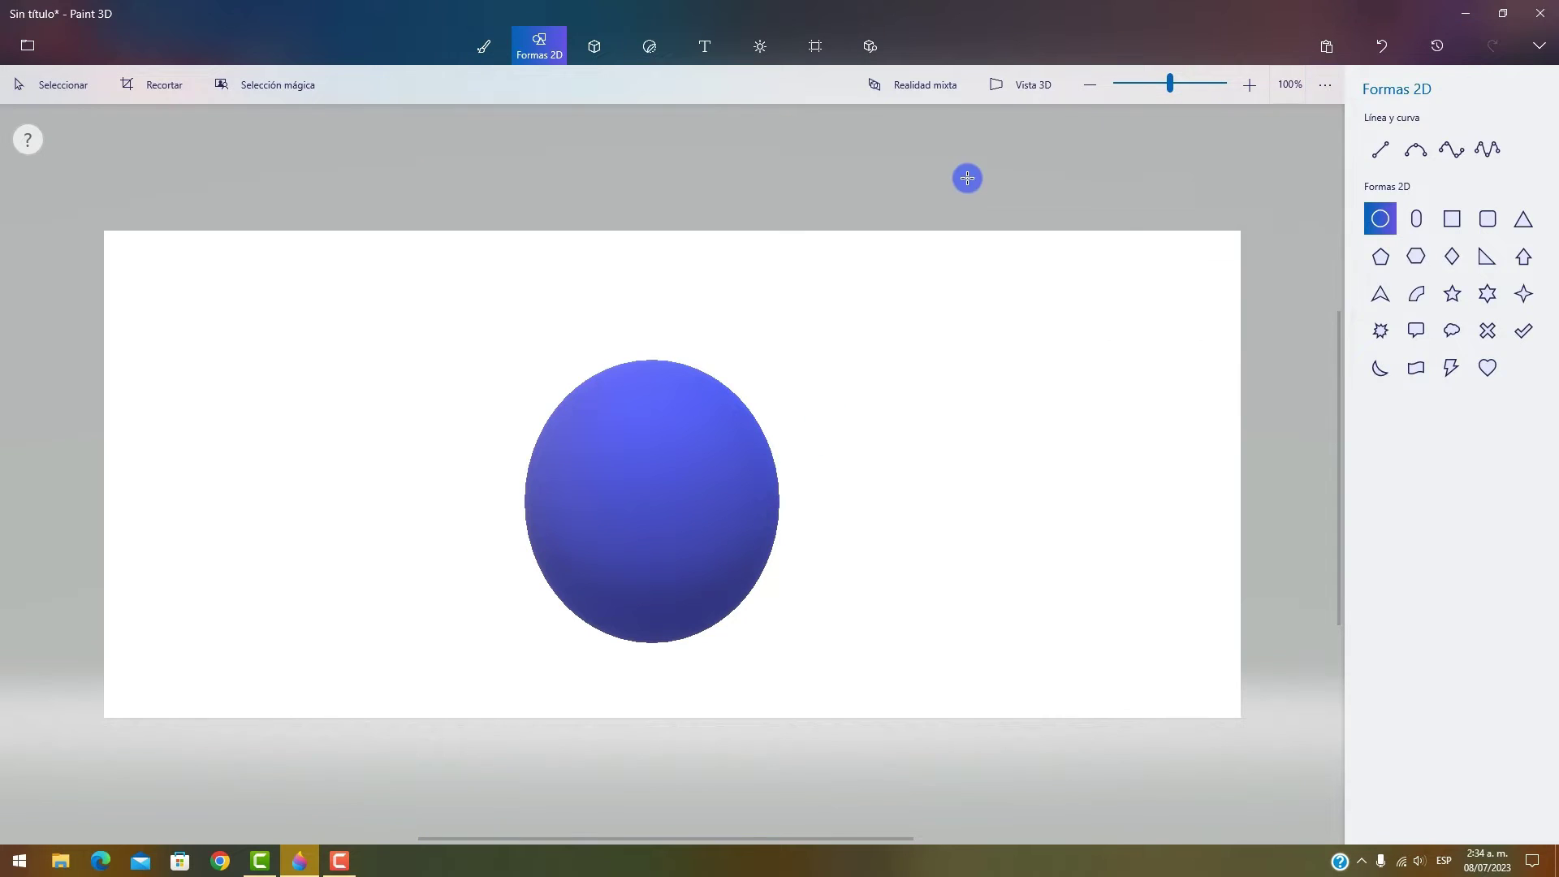
click(1325, 85)
key(ctrl+z)
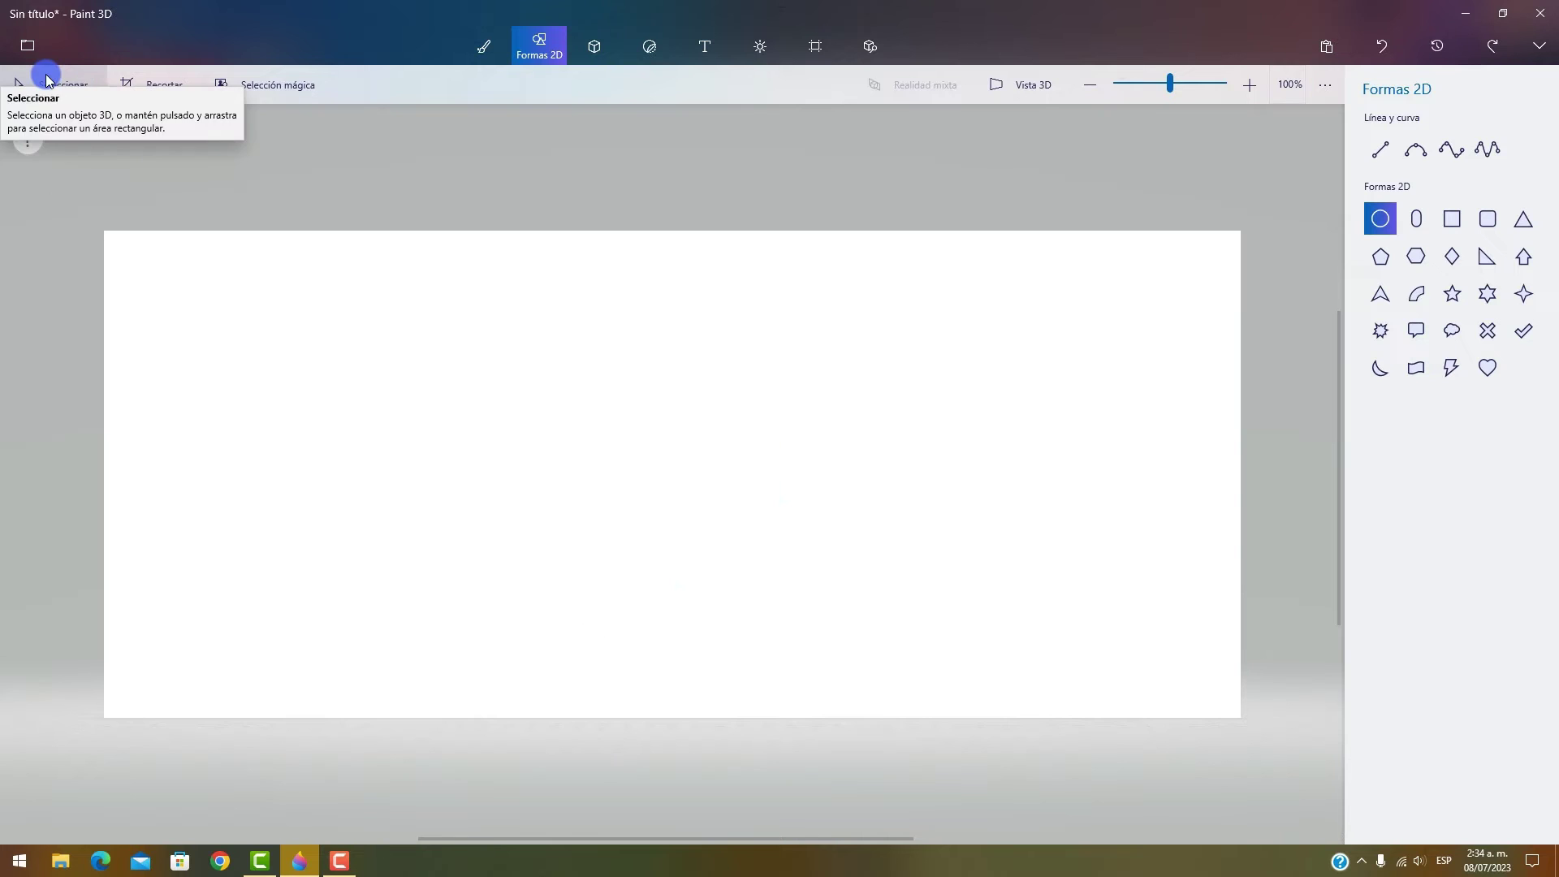
- Activate the Select tool and show the interaction controls with the mouse panning hint
click(64, 82)
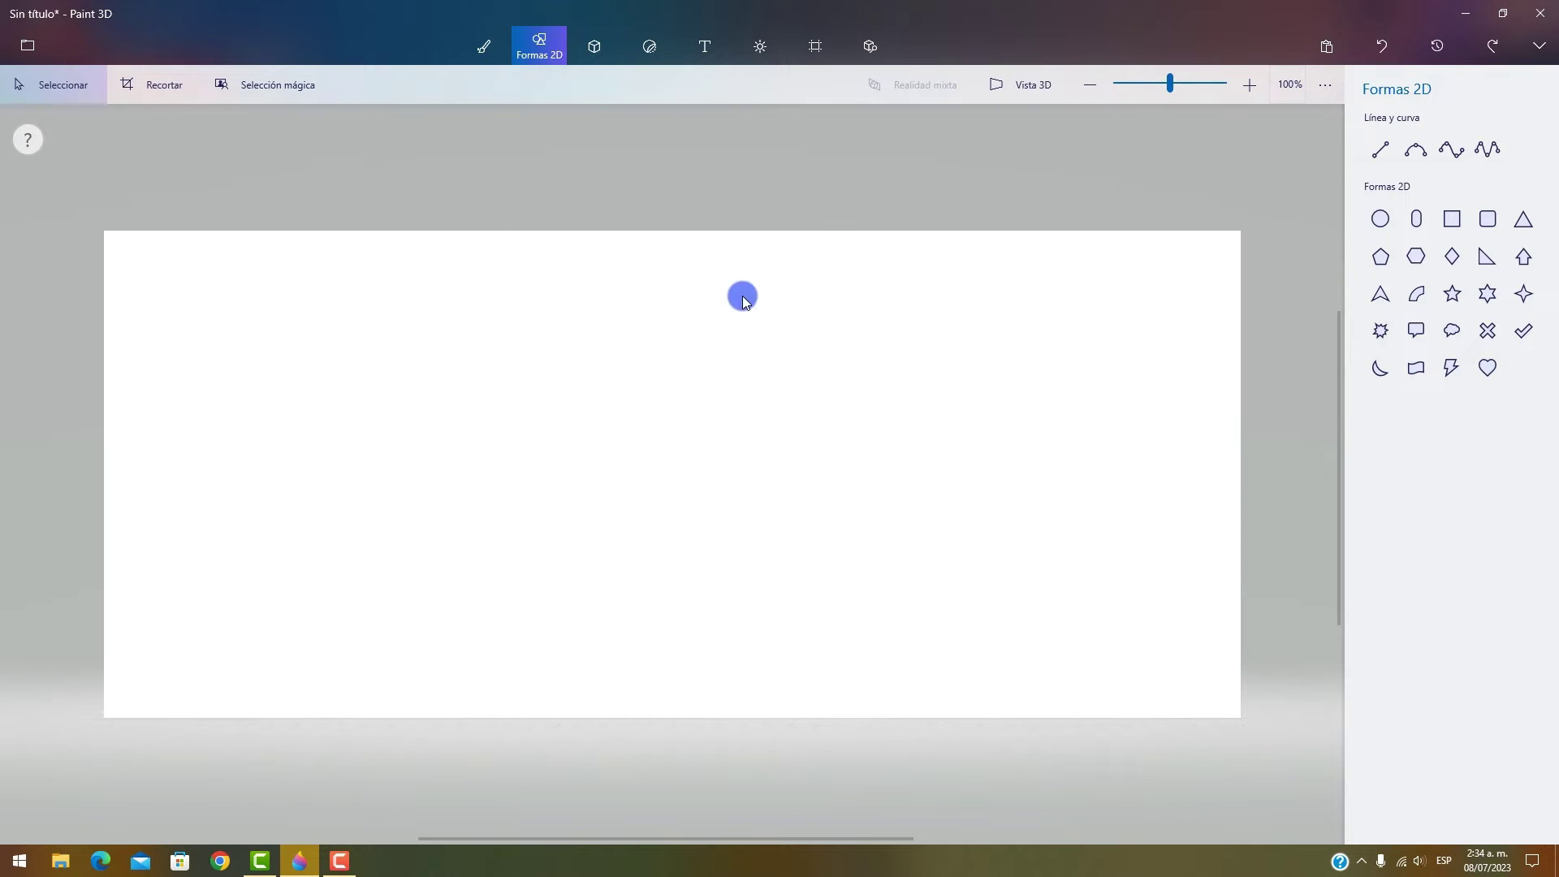
click(1321, 86)
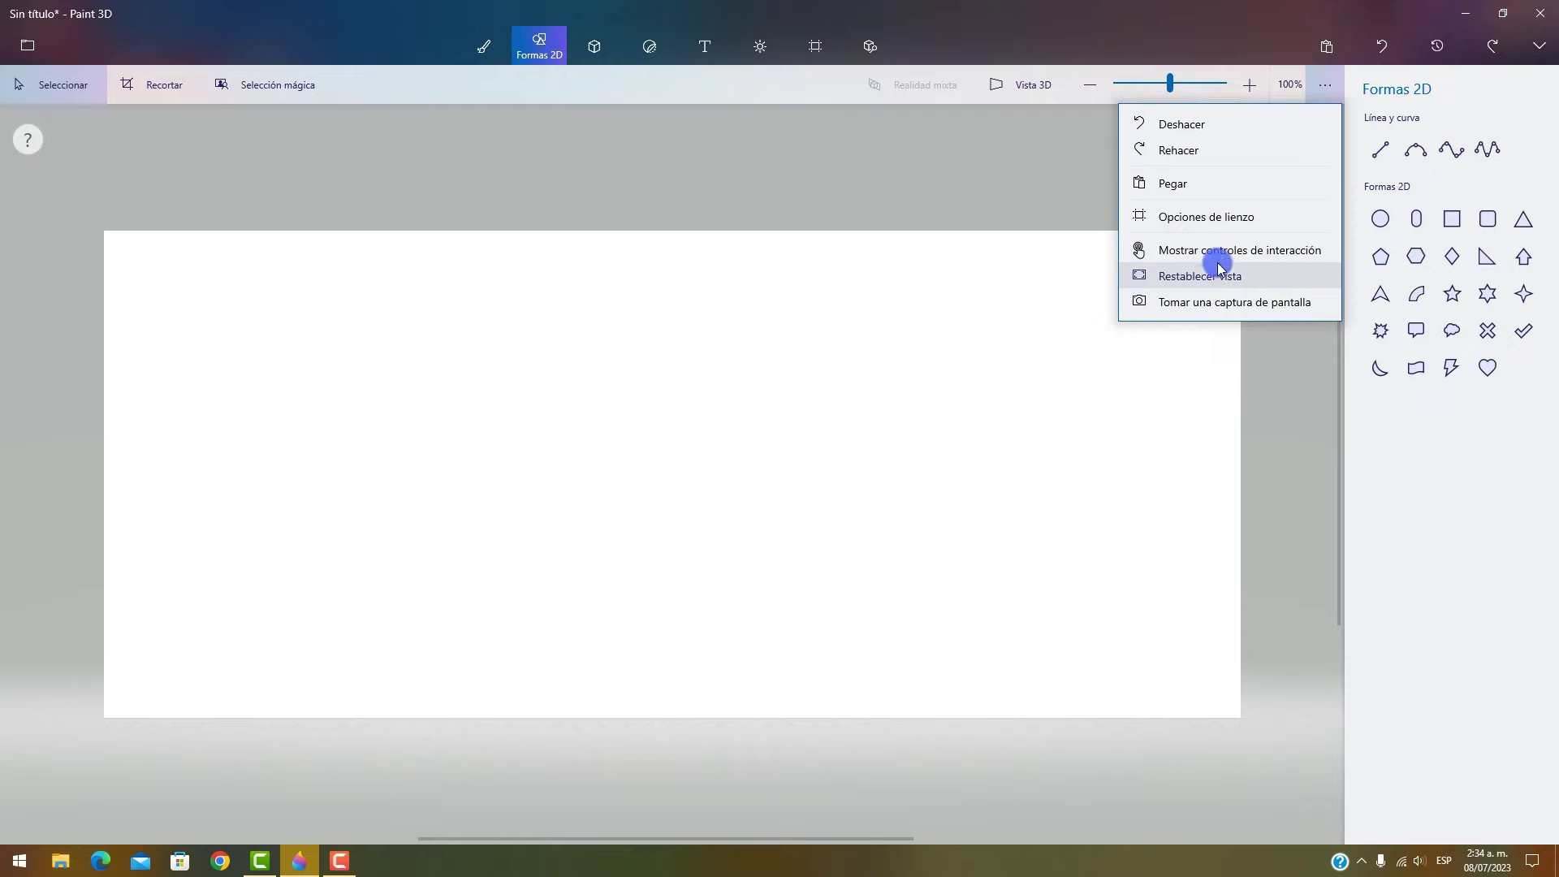
click(1197, 250)
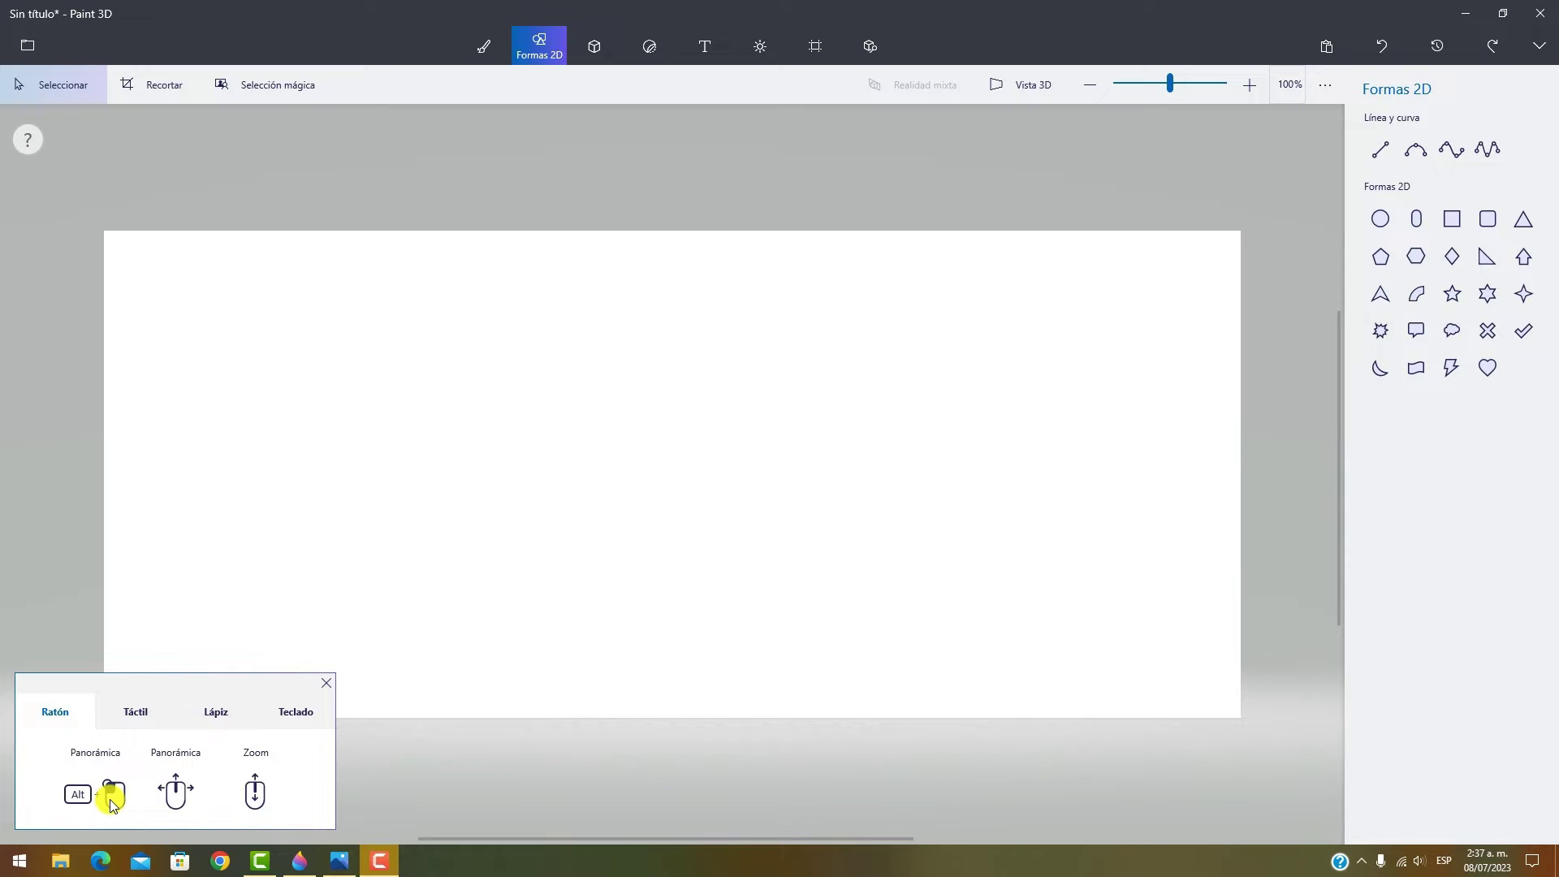
mouse_move(115, 800)
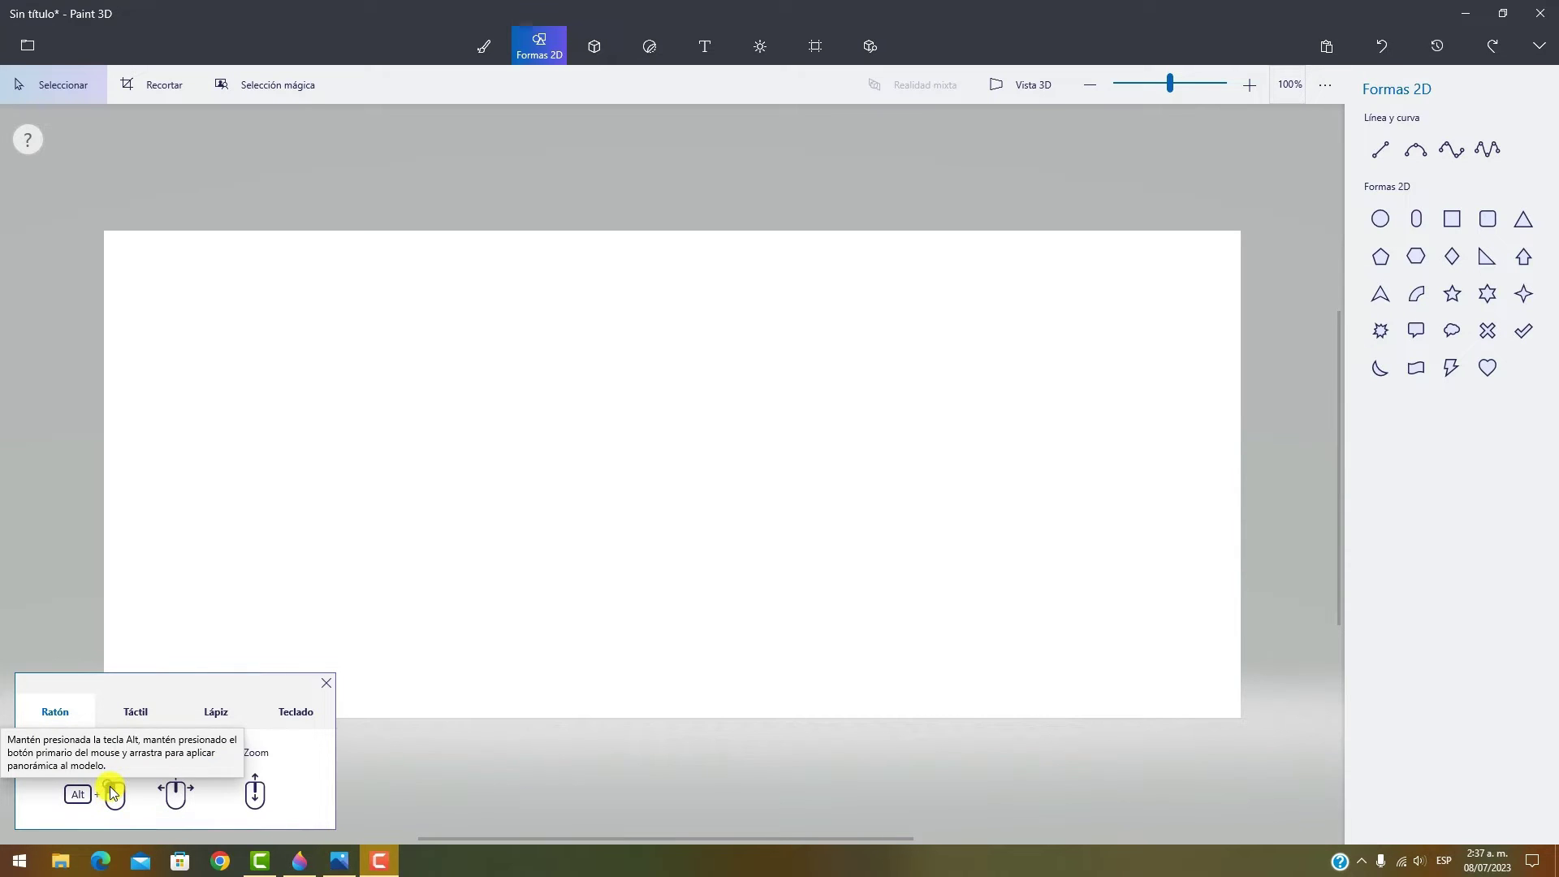
- Look at the keyboard image teclado.jpg, return to Paint 3D and pan the canvas using the Alt mouse control
click(339, 860)
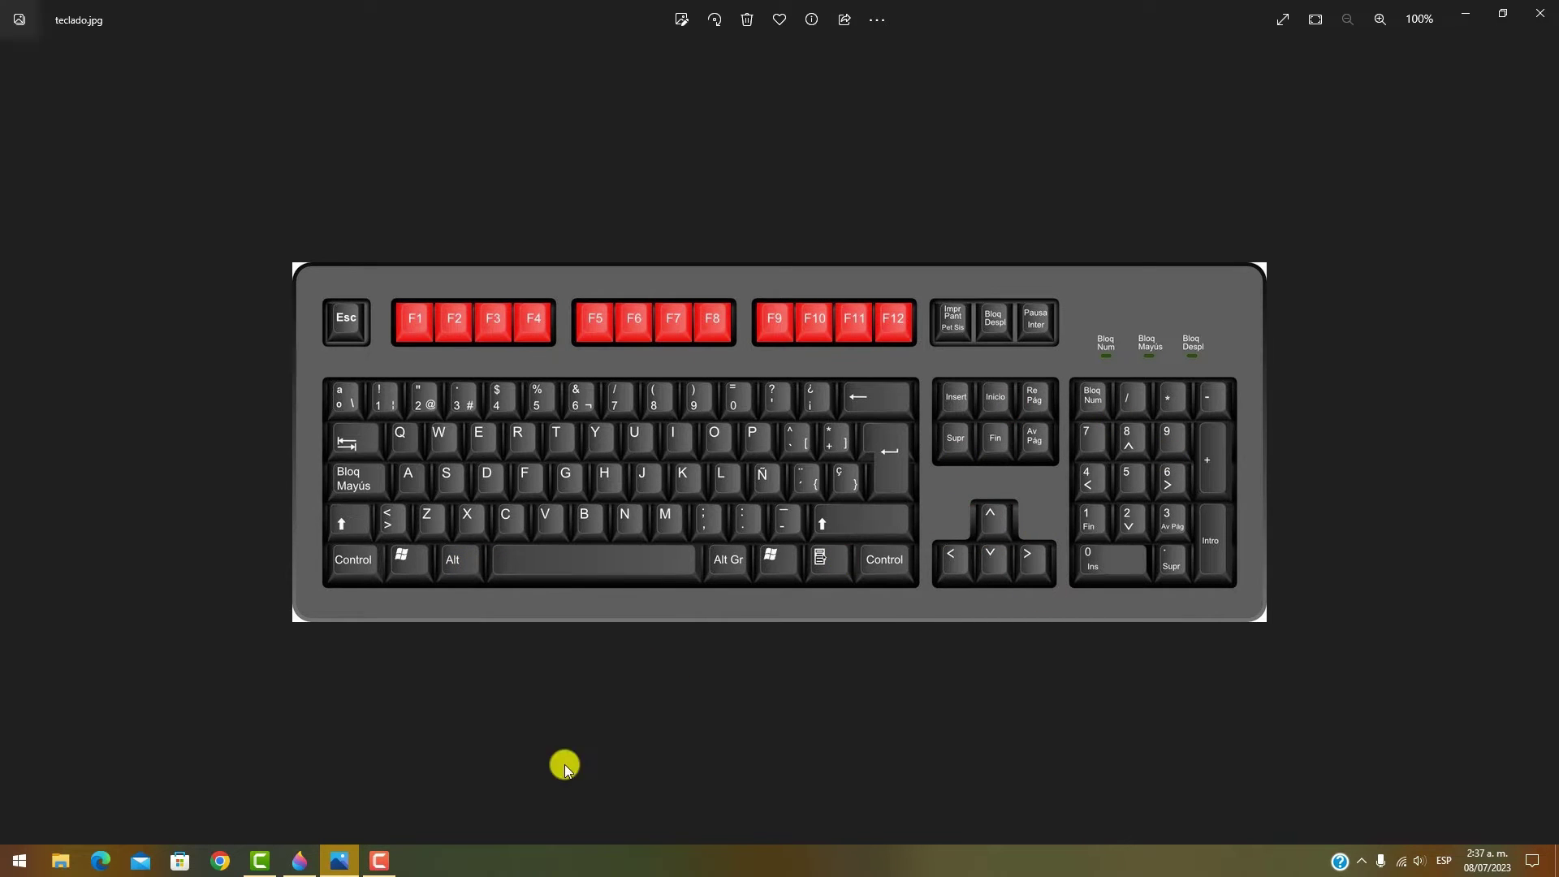
click(299, 862)
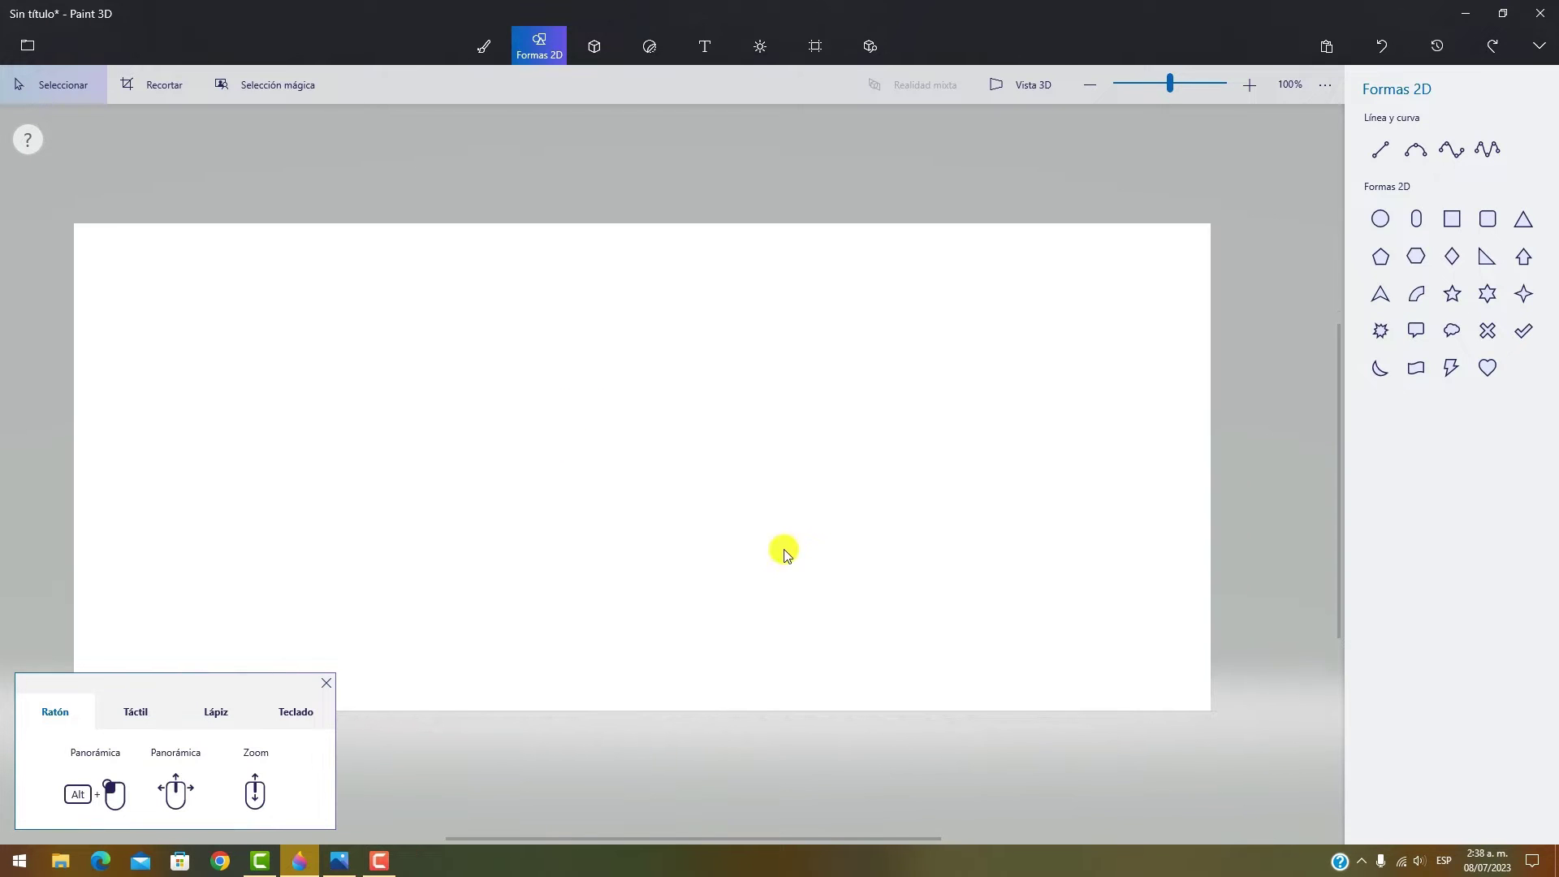
drag(450, 402, 532, 362)
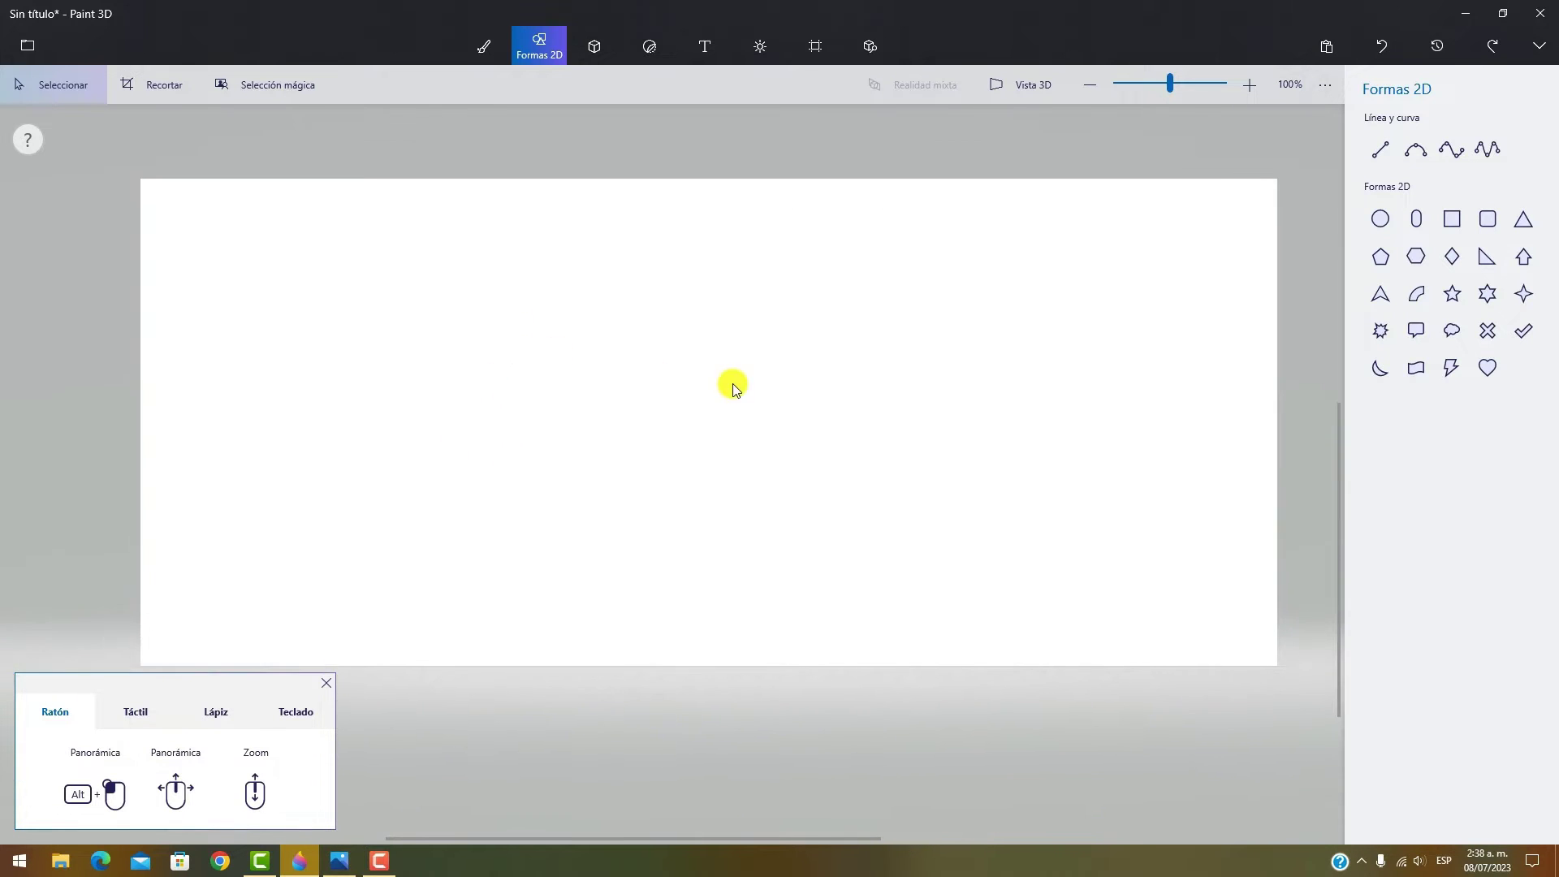
drag(731, 383, 159, 812)
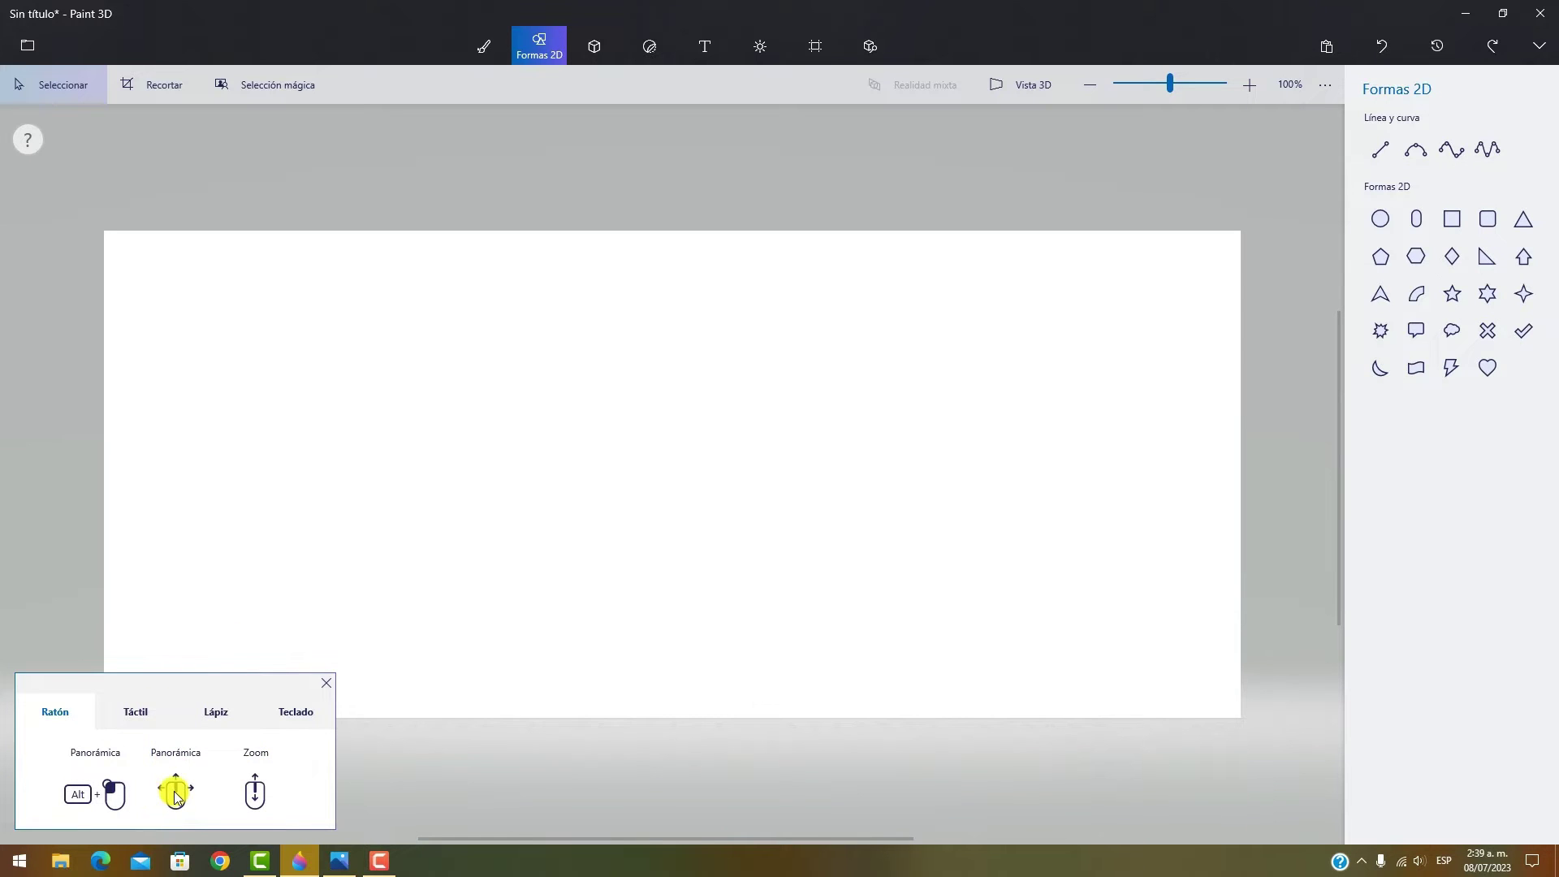
- Try the second mouse panning control on the canvas, and zoom the view in and back out
mouse_move(176, 796)
mouse_move(594, 480)
mouse_down()
mouse_move(536, 424)
mouse_move(592, 466)
mouse_move(614, 514)
mouse_move(609, 463)
mouse_move(581, 480)
mouse_move(609, 490)
mouse_up()
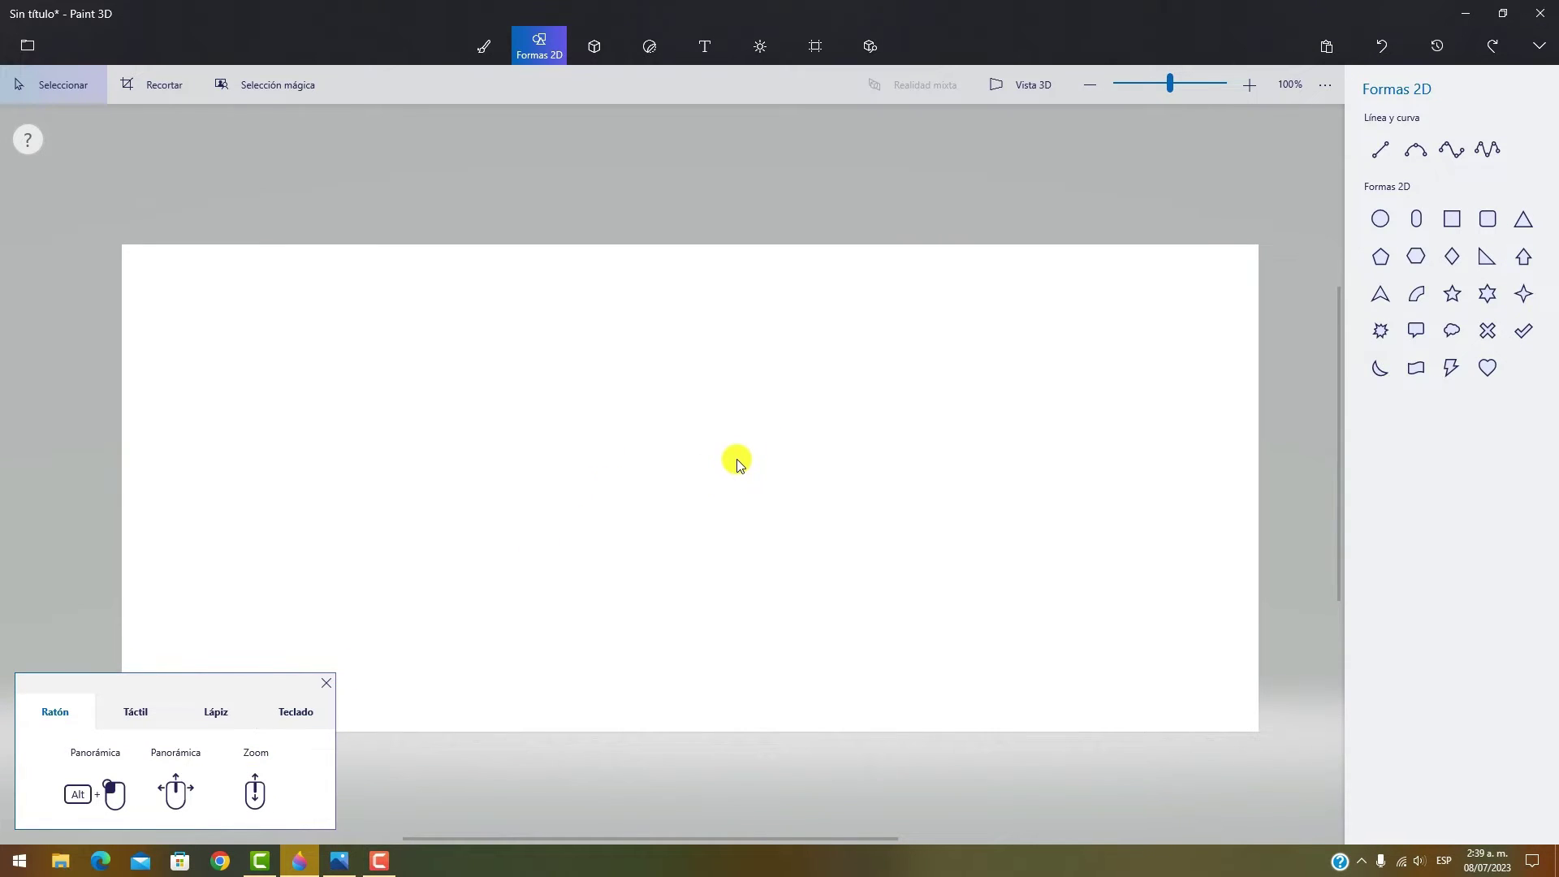
scroll(737, 460, up, 3)
scroll(737, 460, down, 3)
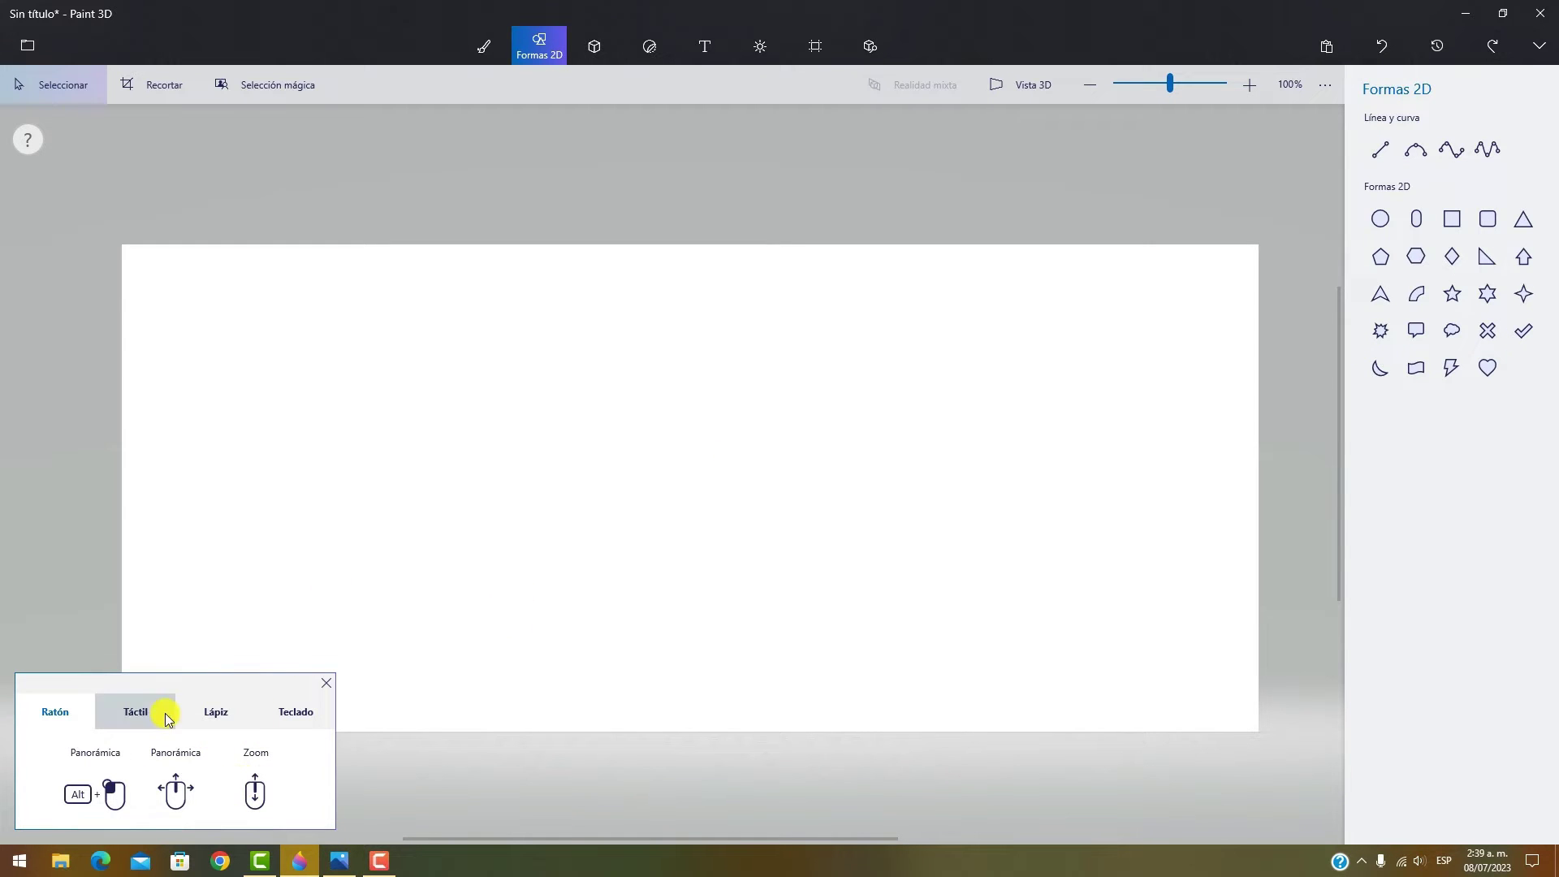
- Review the touch, pen and keyboard interaction controls (Táctil, Lápiz and Teclado)
click(138, 713)
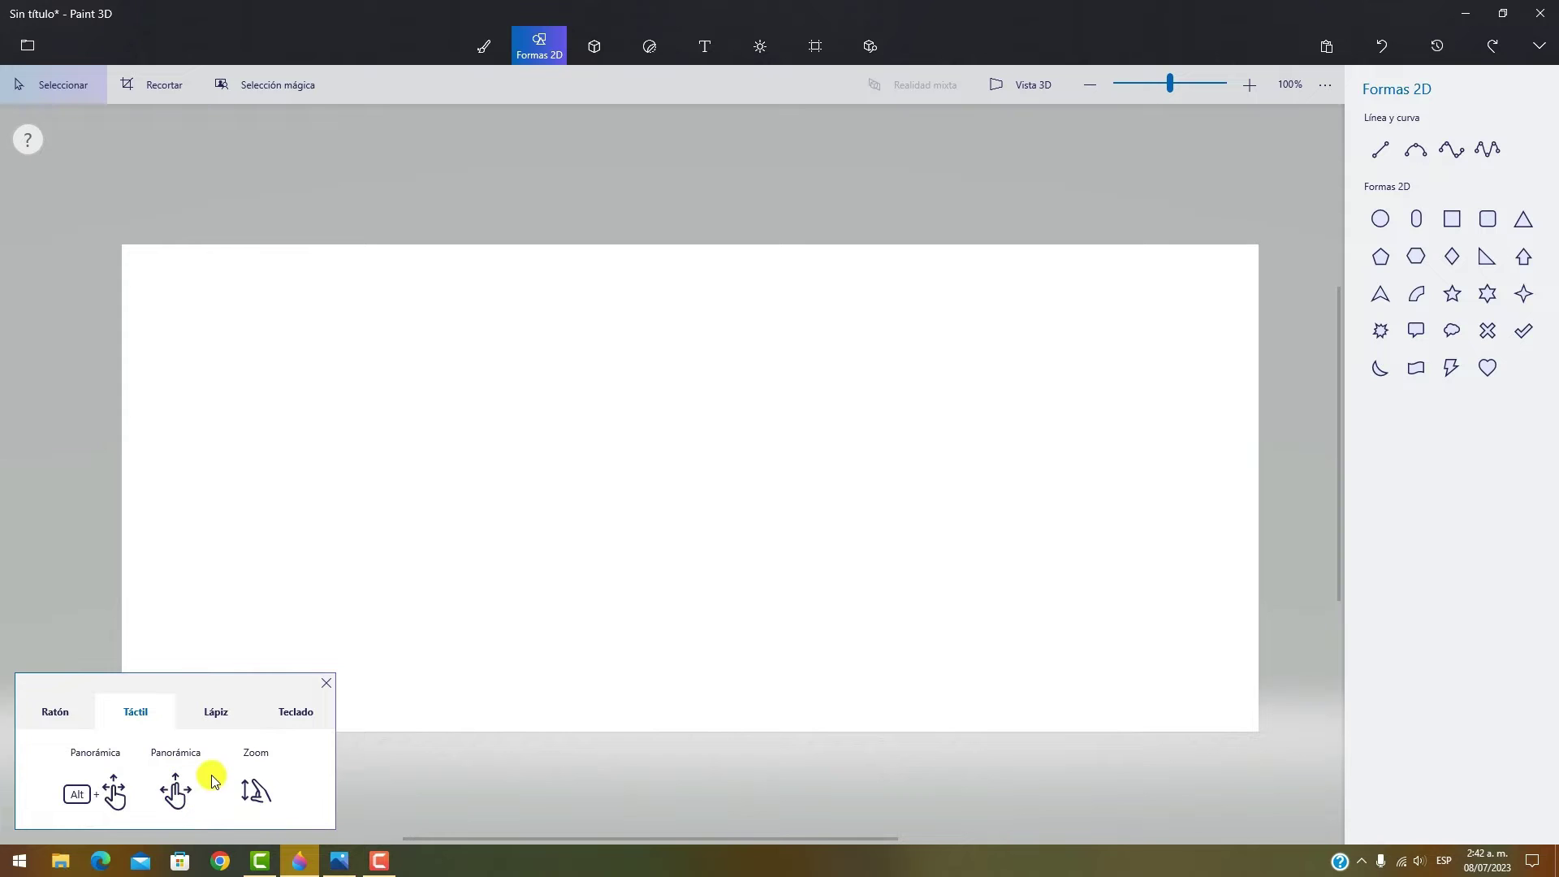
click(235, 711)
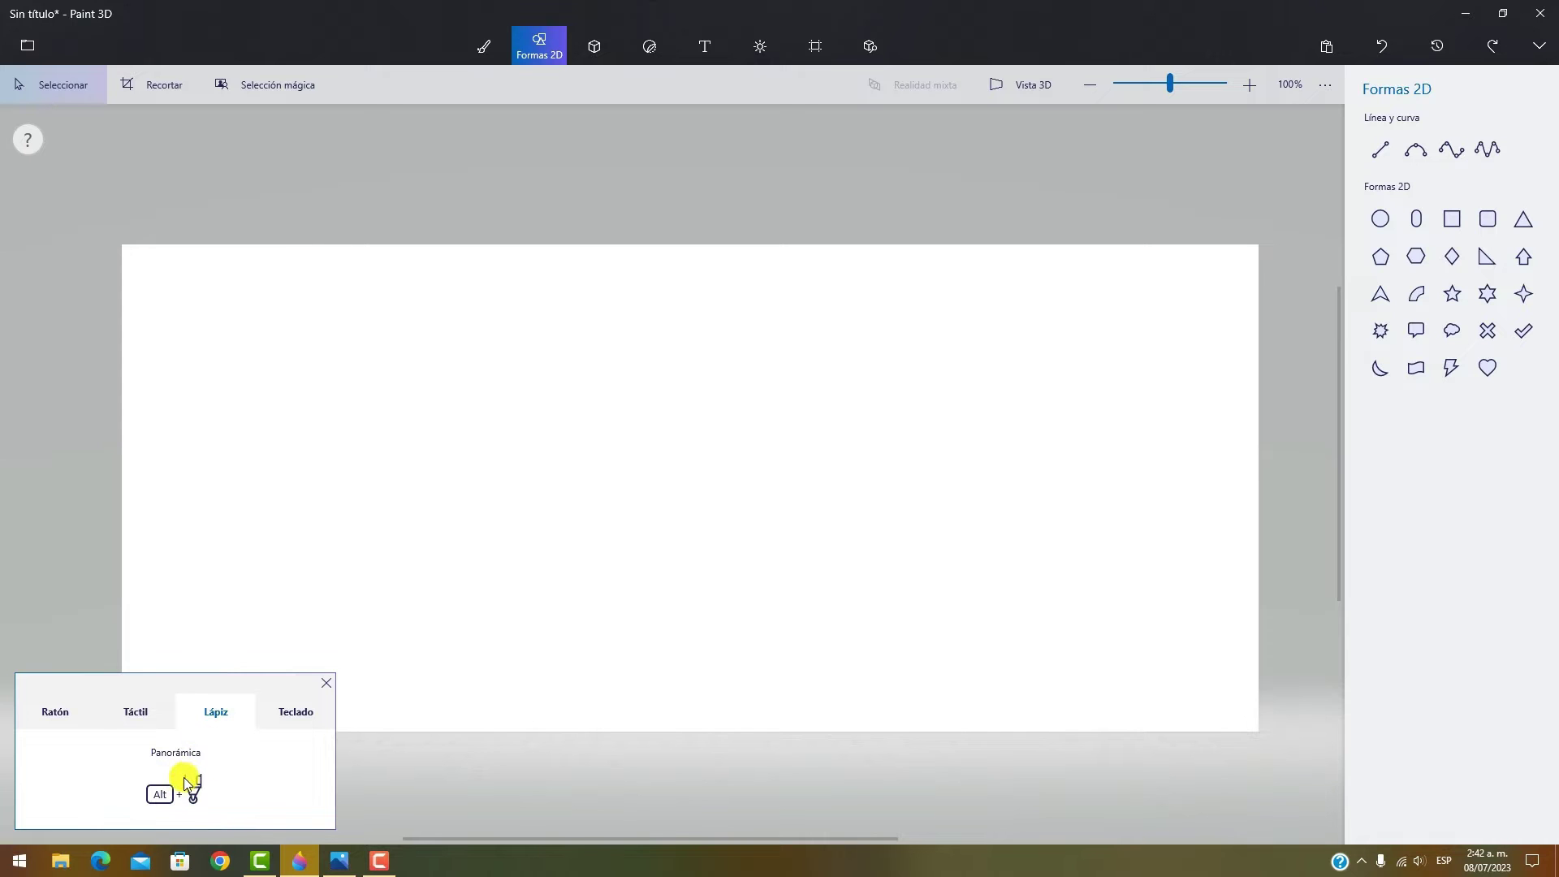
mouse_move(184, 777)
click(321, 715)
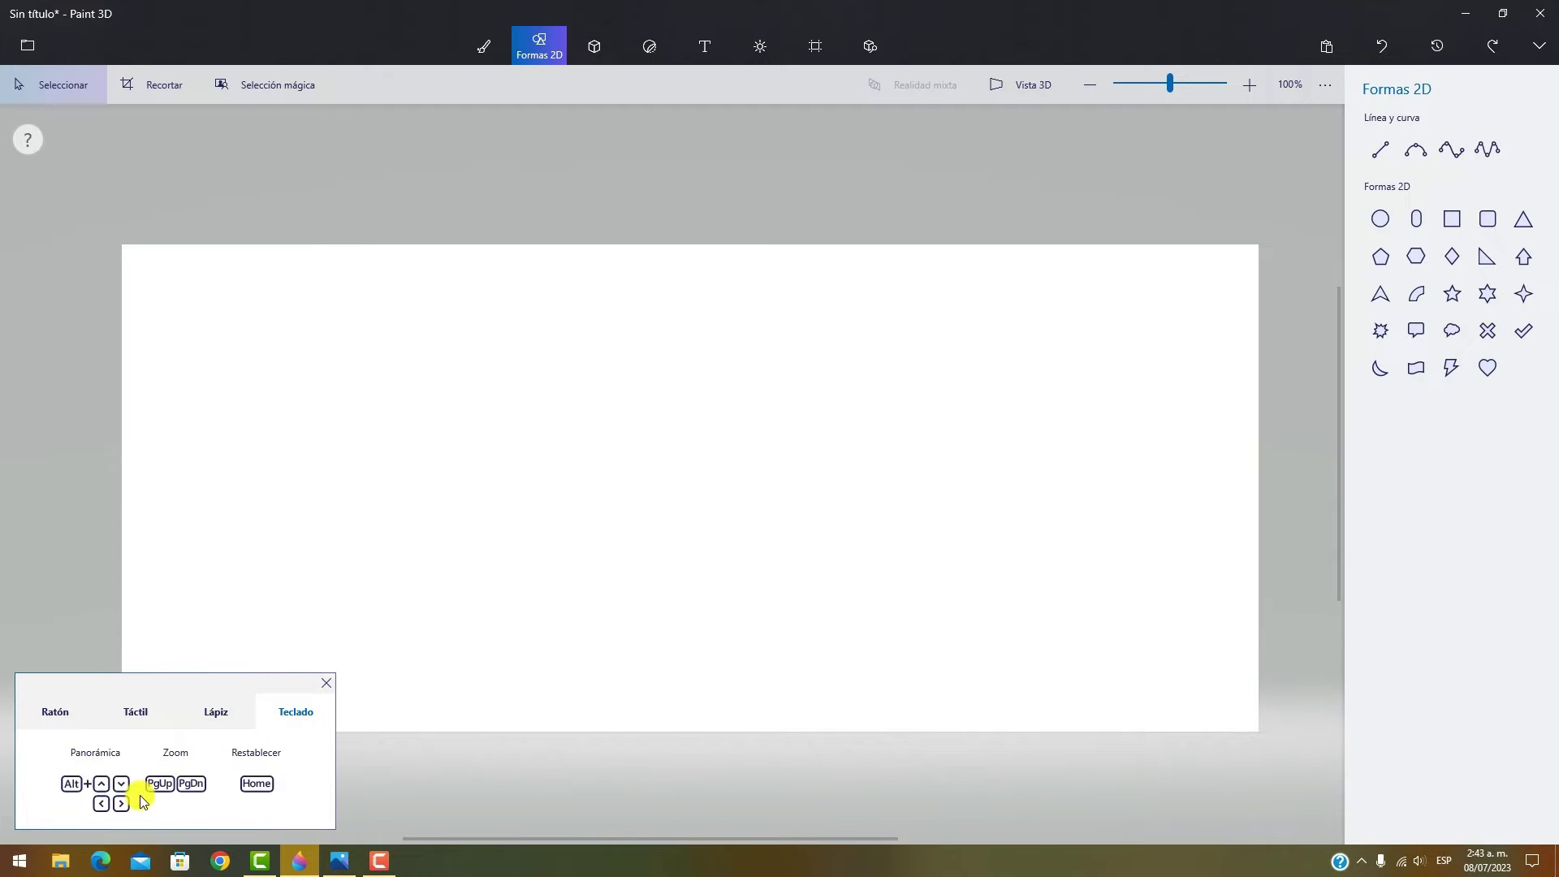
- Locate the arrow and page keys in the keyboard image teclado.jpg and return to Paint 3D
click(340, 861)
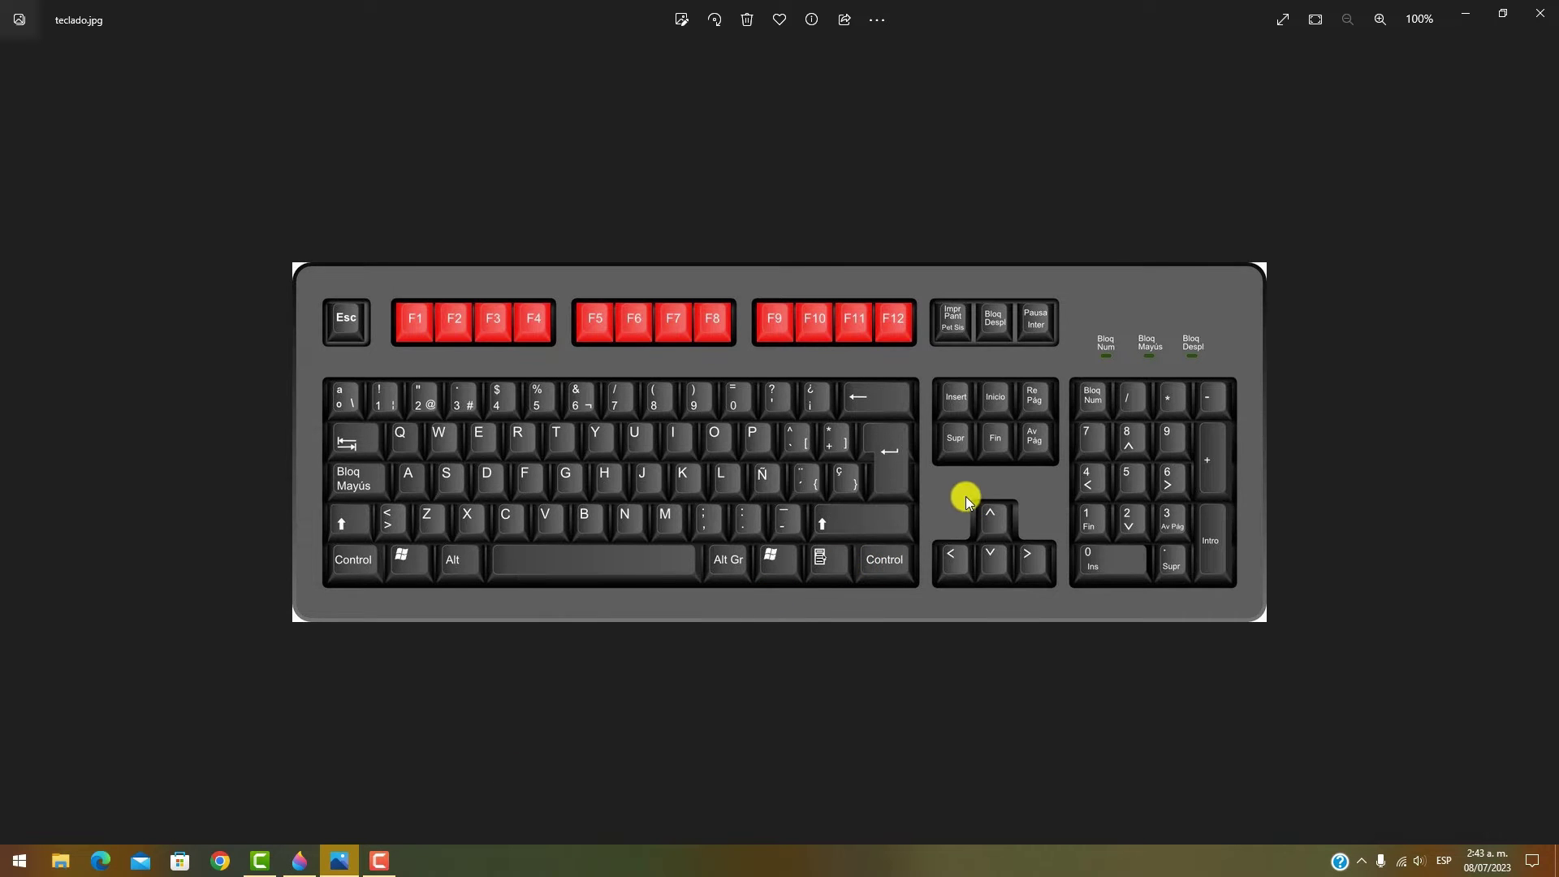
click(299, 860)
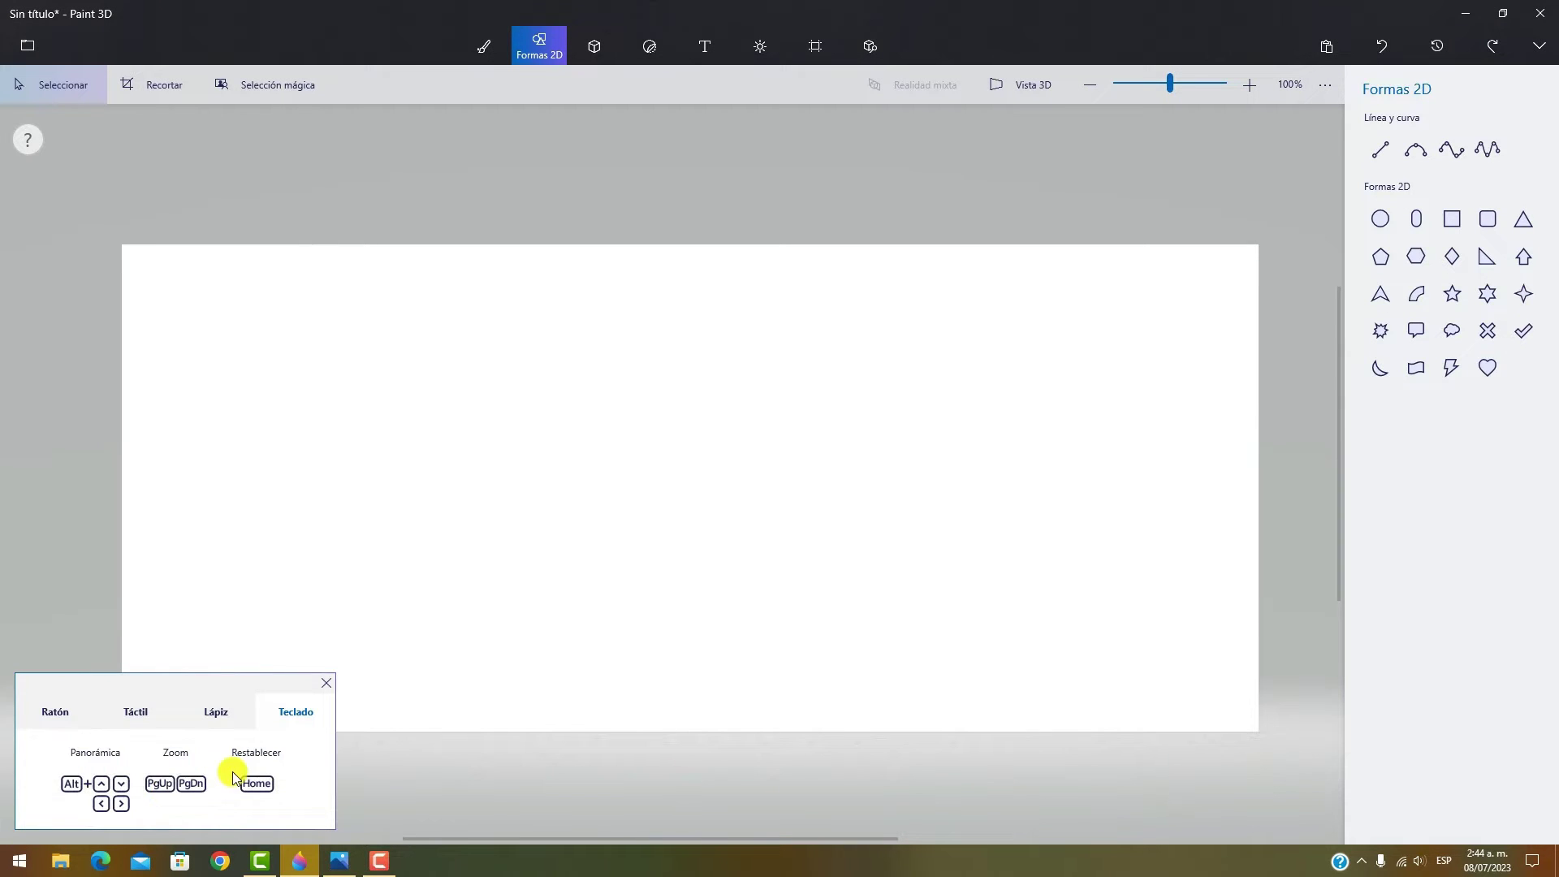
click(334, 860)
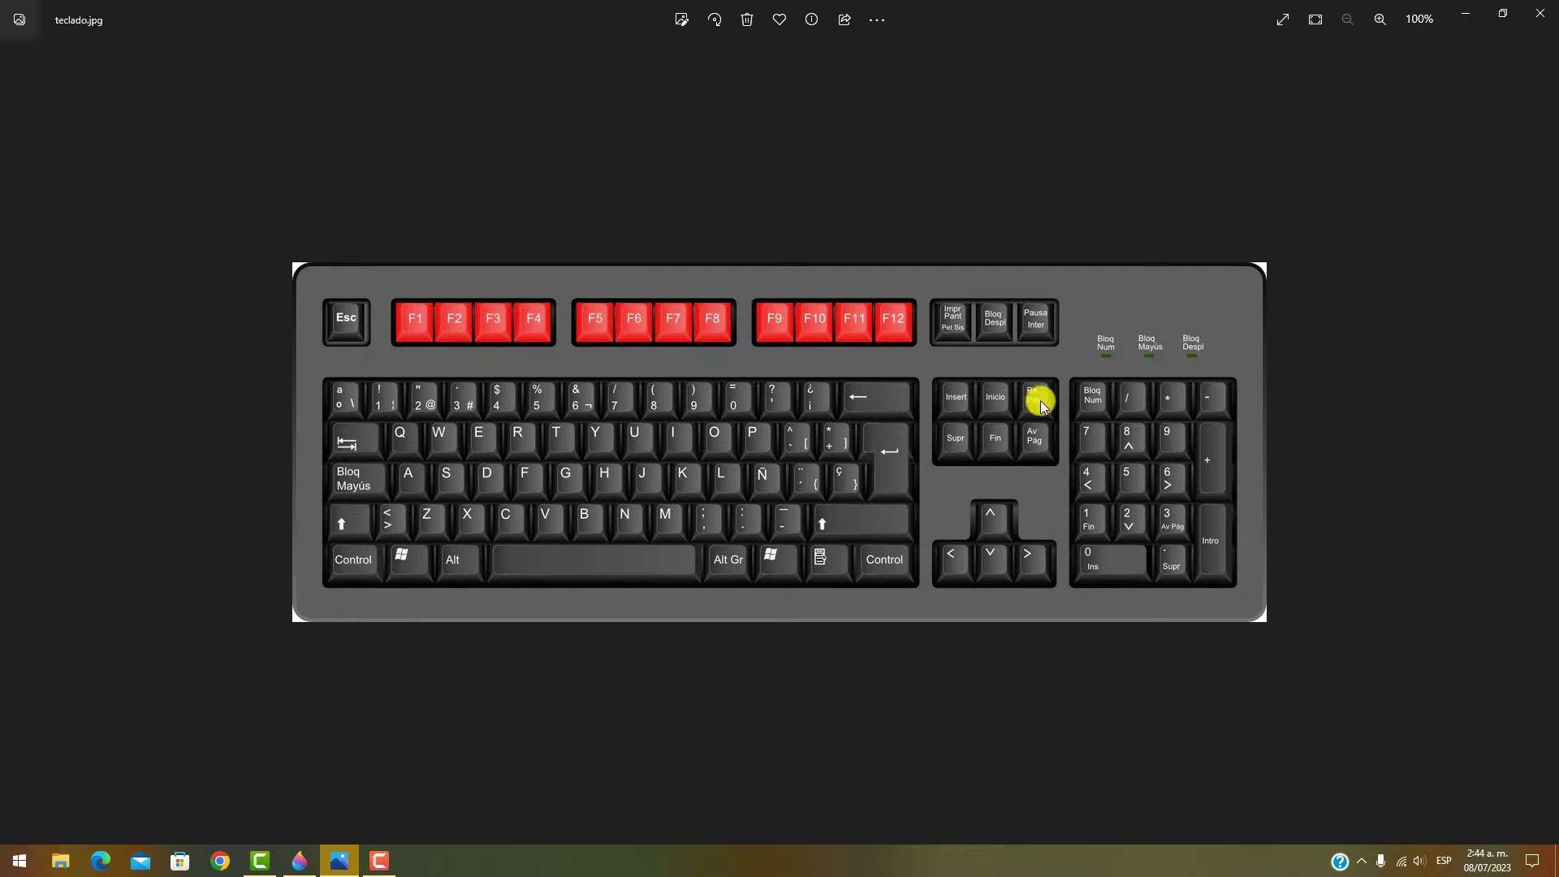
click(299, 861)
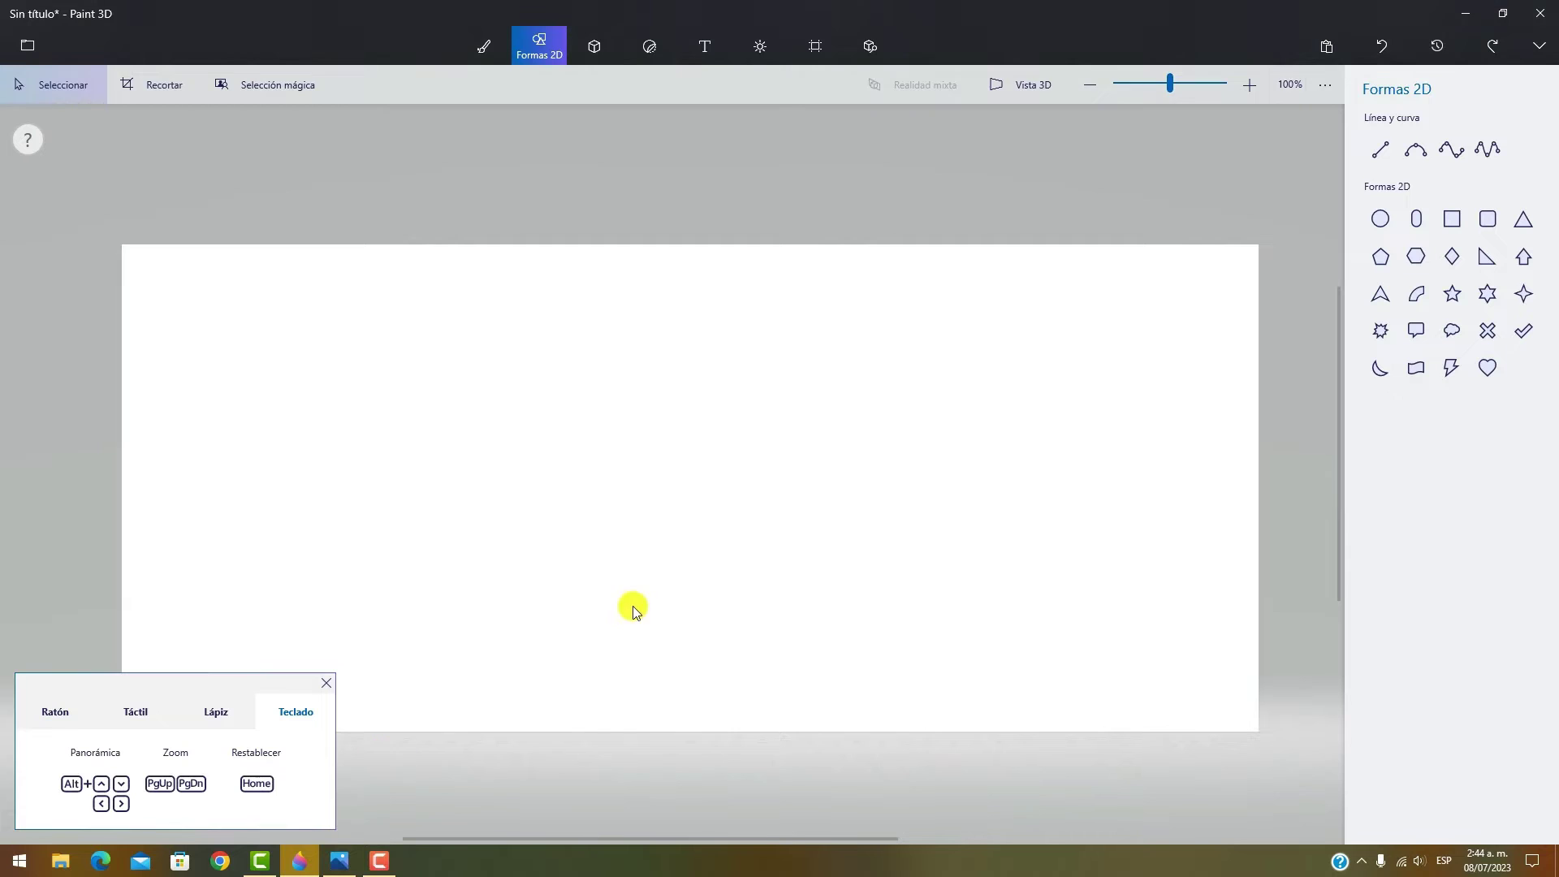
- Zoom the canvas view in to 125% and back to 100% repeatedly using the keyboard controls
key(Page_Up)
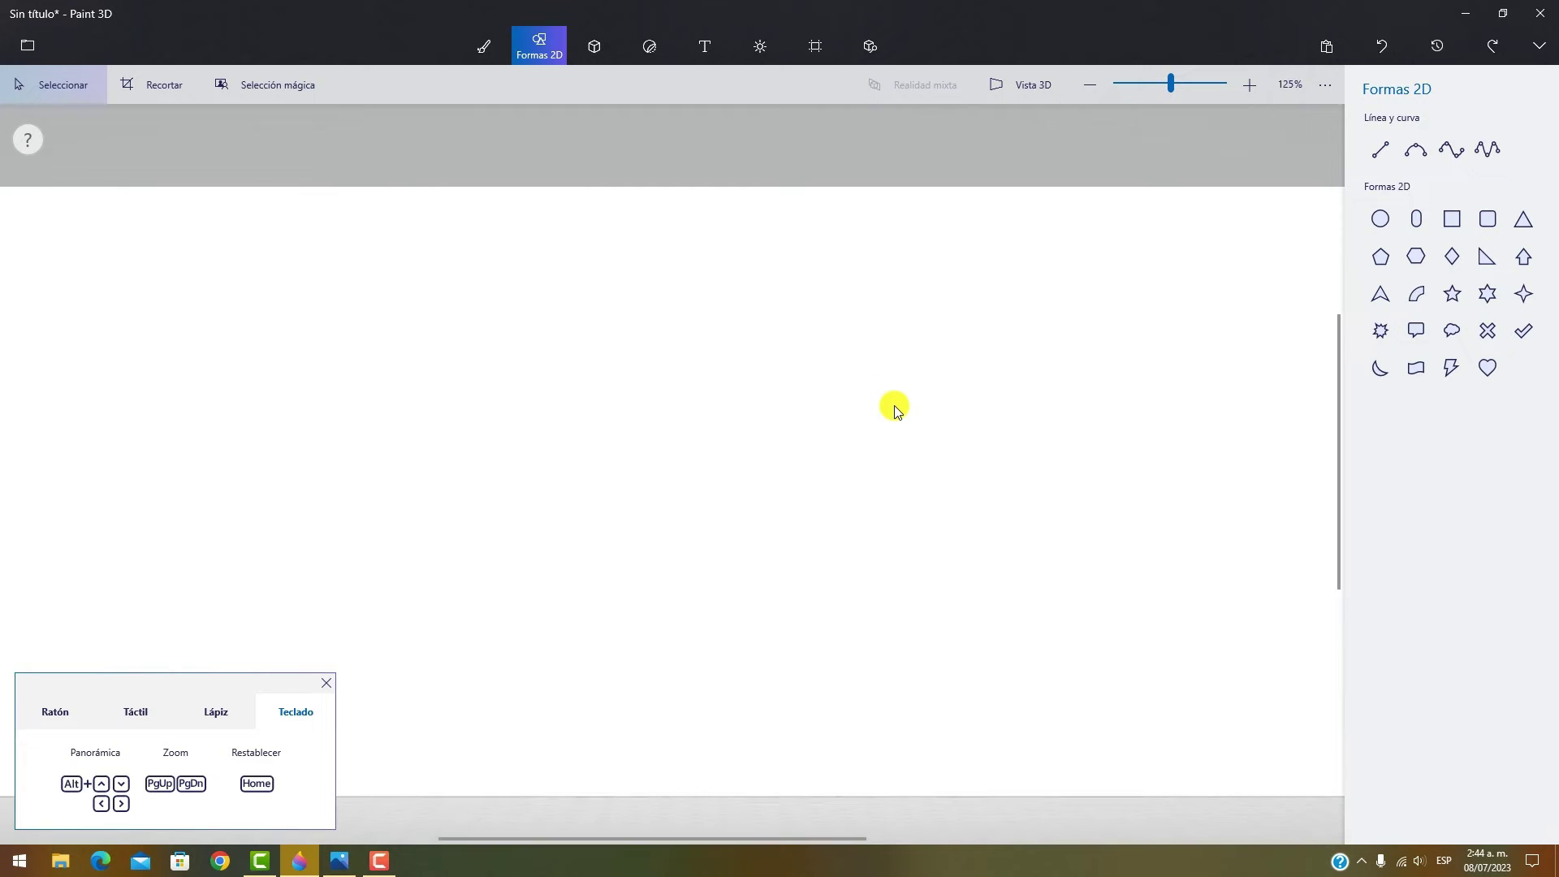
key(Page_Down)
key(Page_Up)
key(Page_Down)
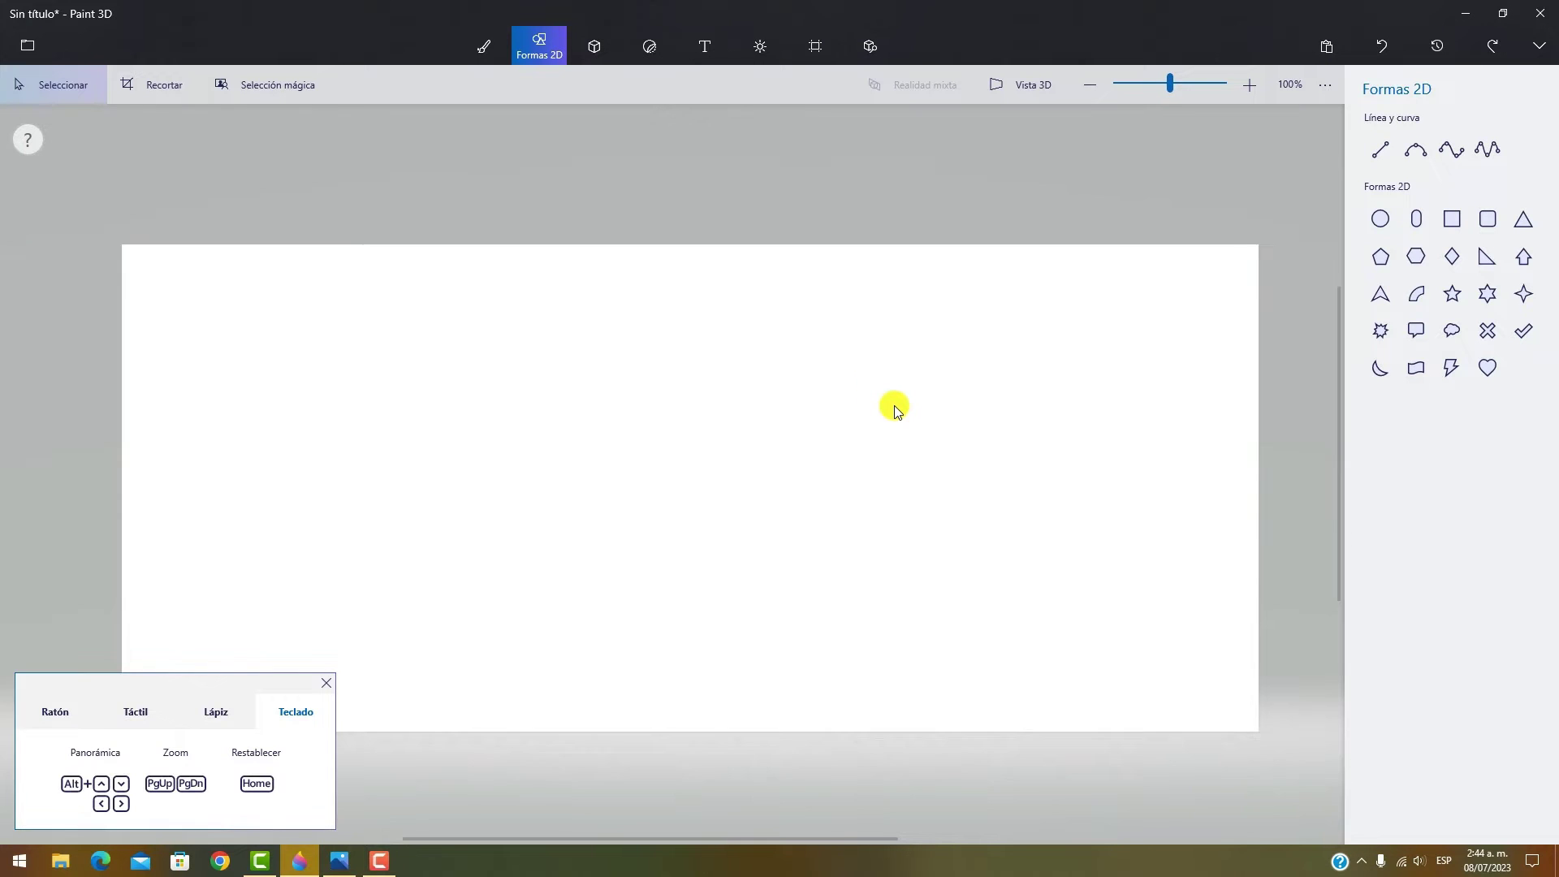
key(Page_Up)
key(Page_Down)
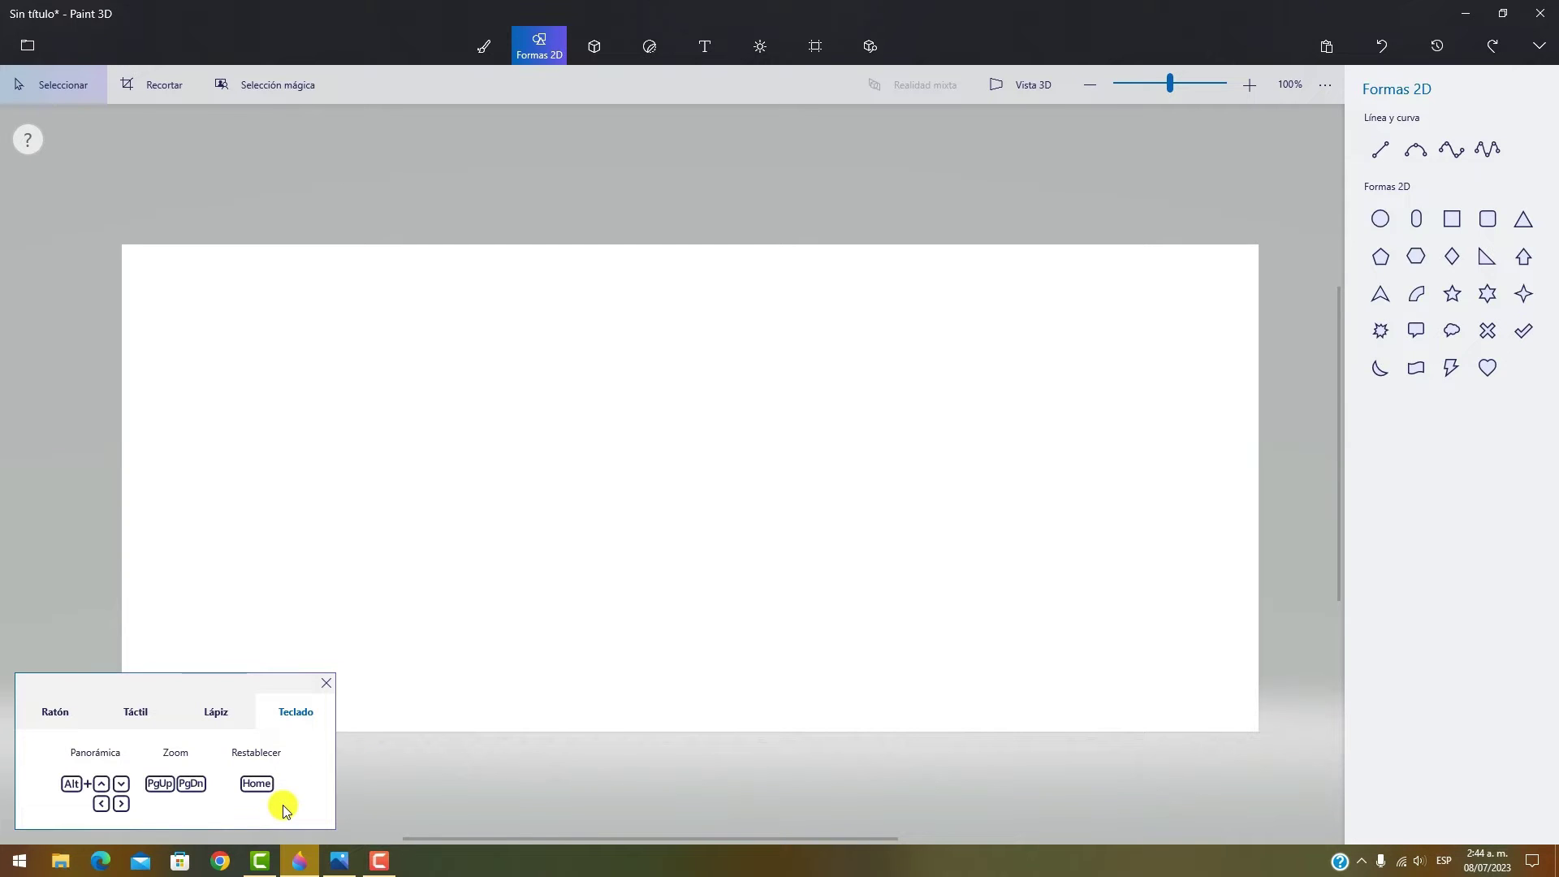
- Check the keyboard image for the reset key, zoom the canvas out in Paint 3D and reset the view
click(339, 860)
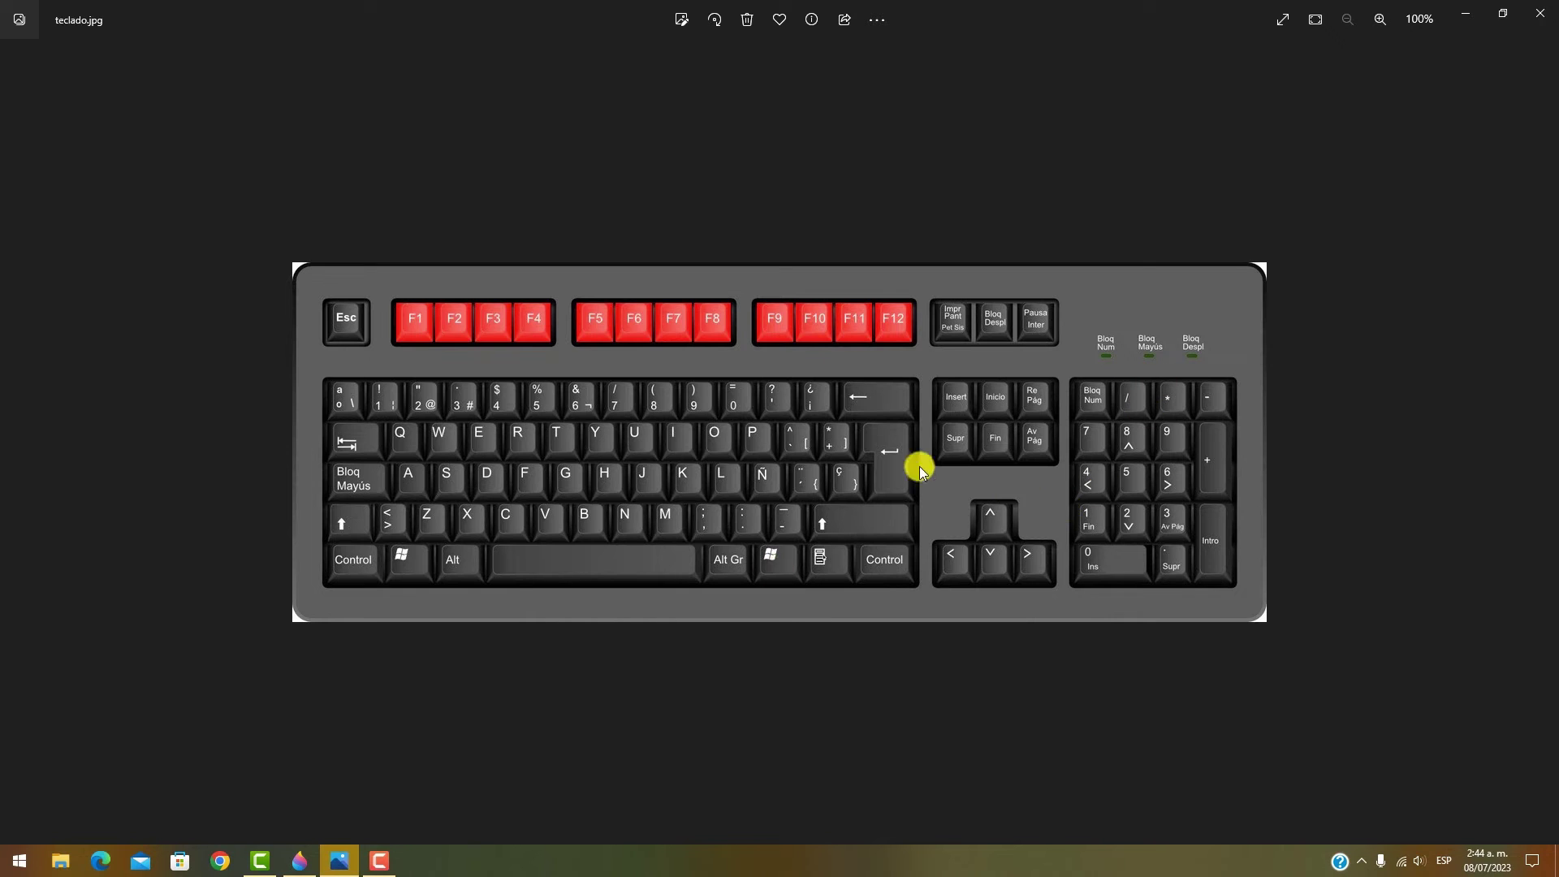
click(299, 859)
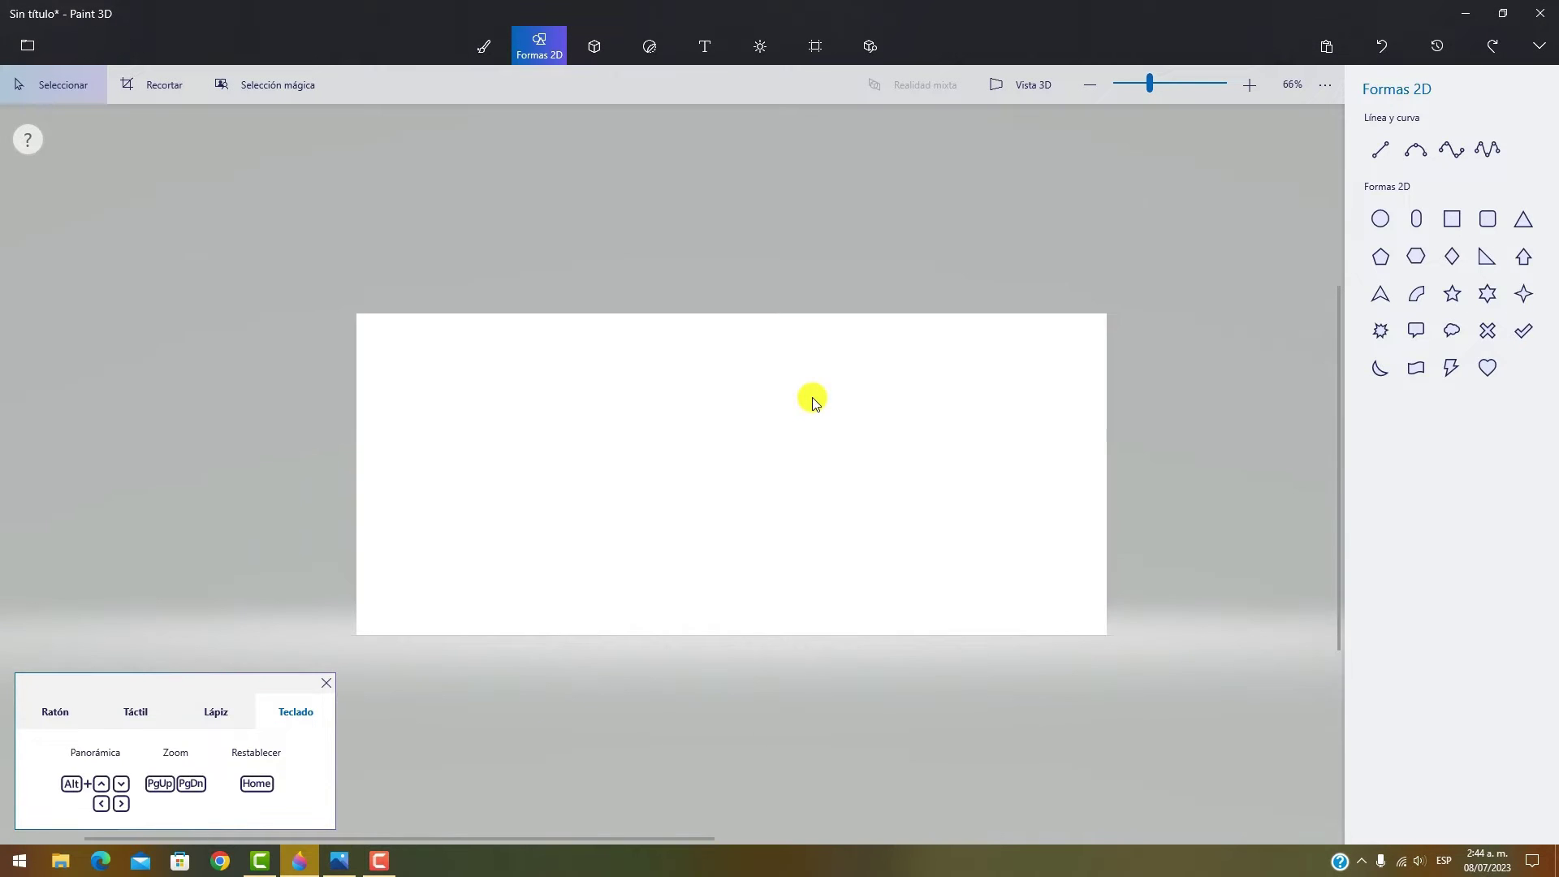
key(Page_Down)
key(Home)
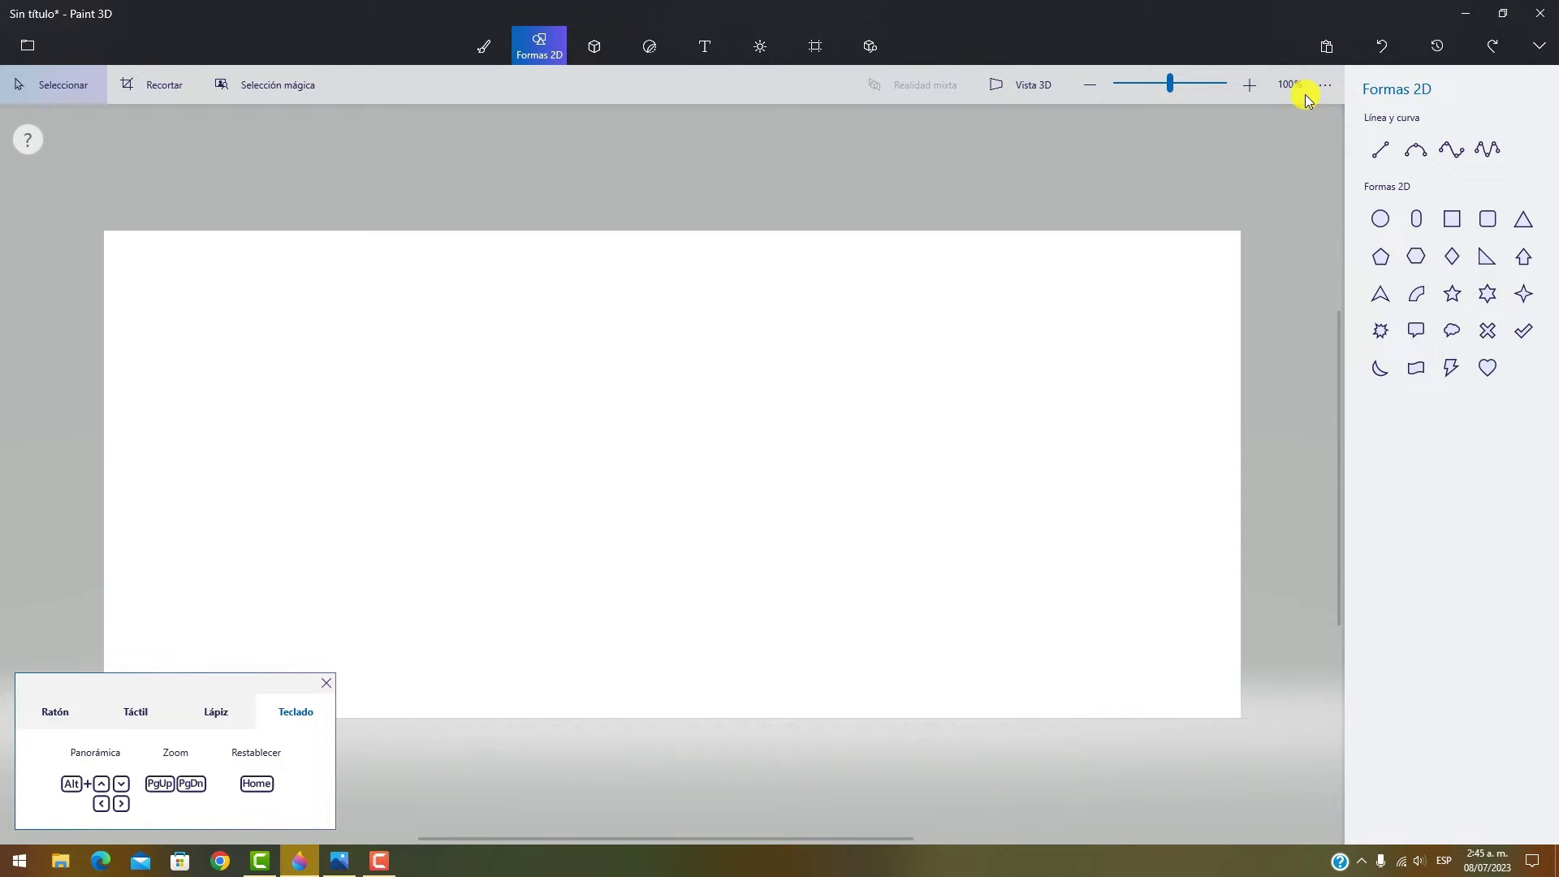
- Review the mouse controls (Ratón), zoom the canvas in and out with them, return to 100% and close the controls help
click(64, 723)
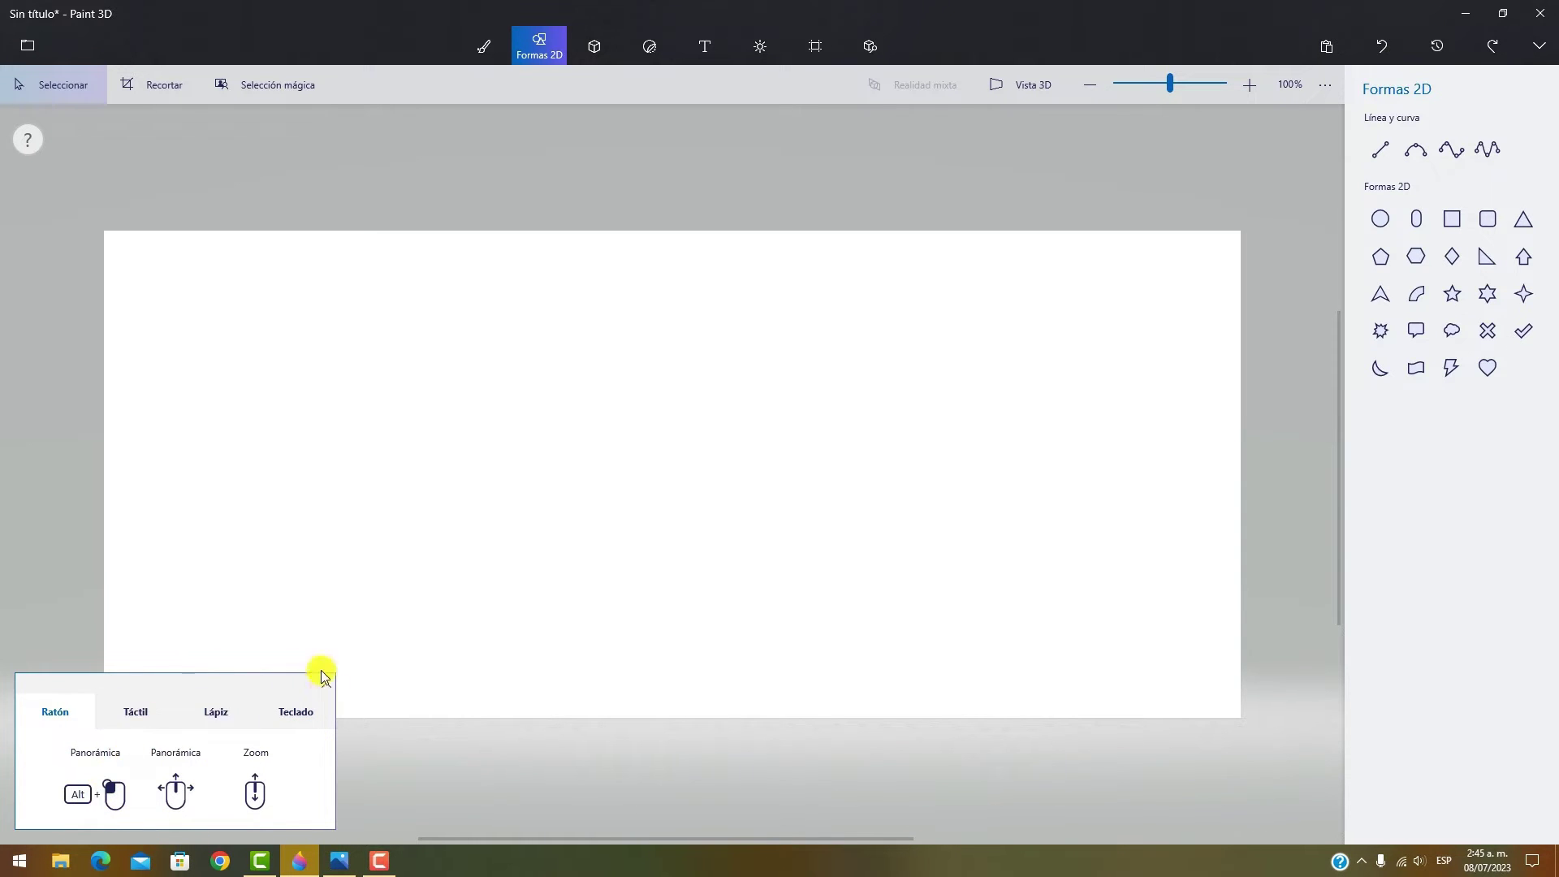
scroll(579, 490, up, 2)
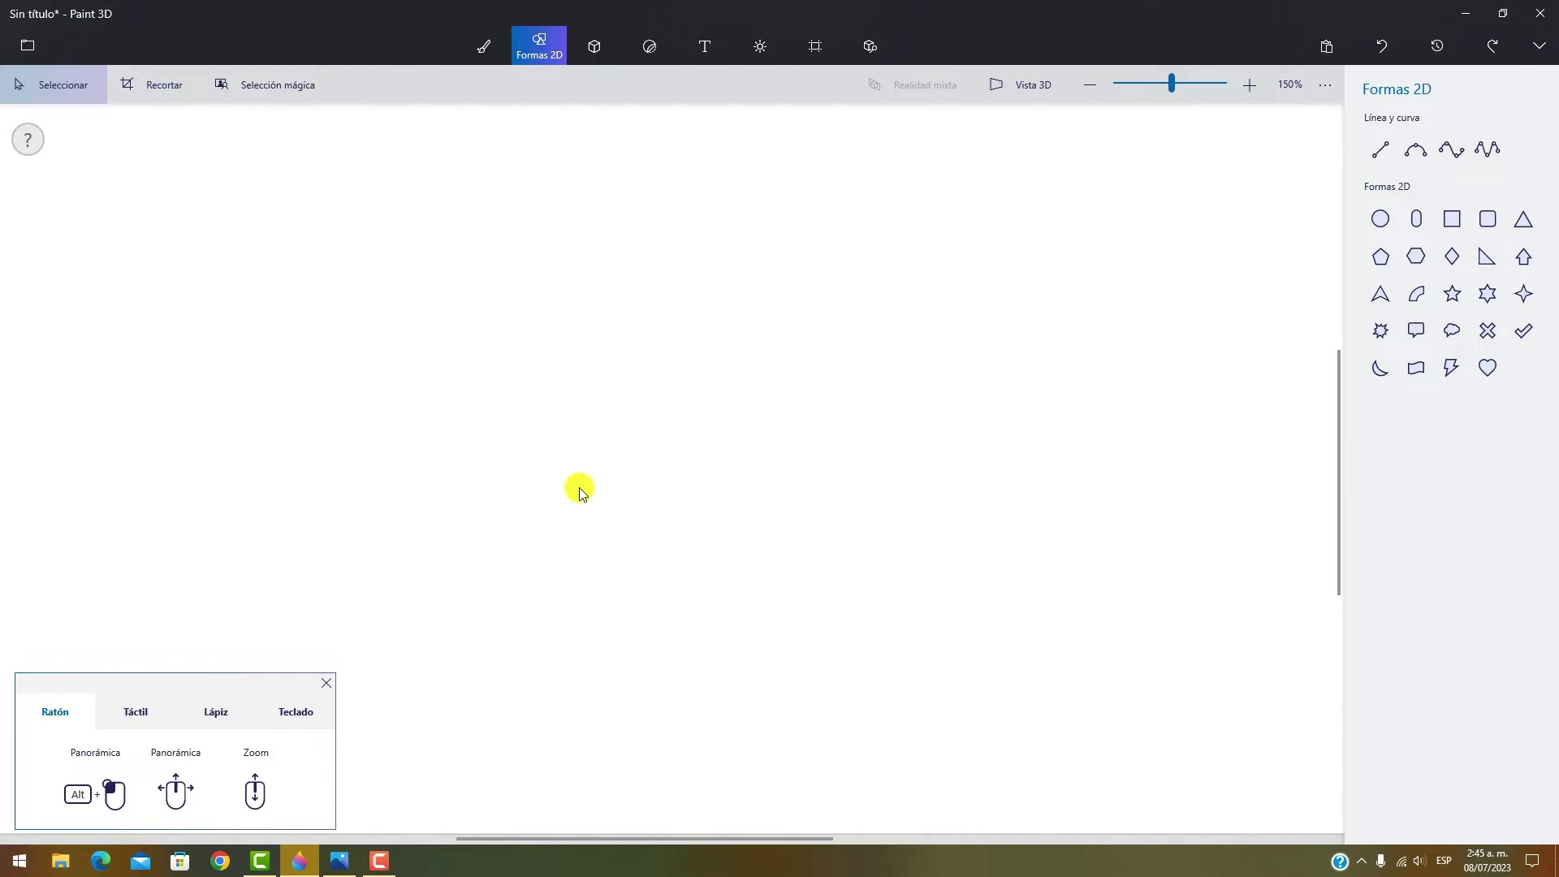
scroll(579, 489, down, 3)
scroll(794, 474, up, 5)
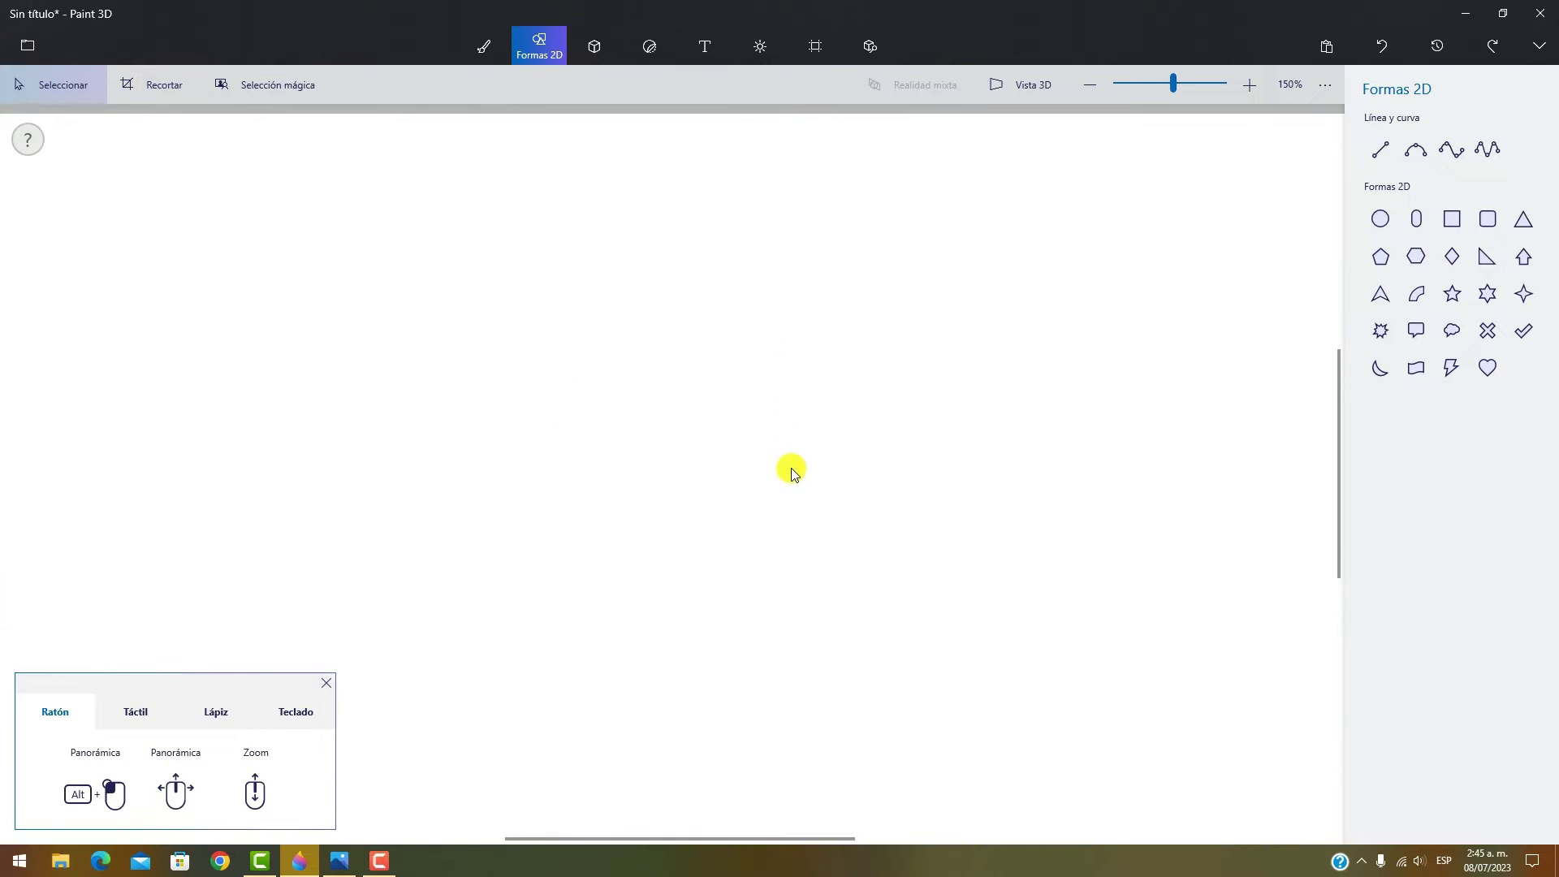
scroll(794, 475, down, 3)
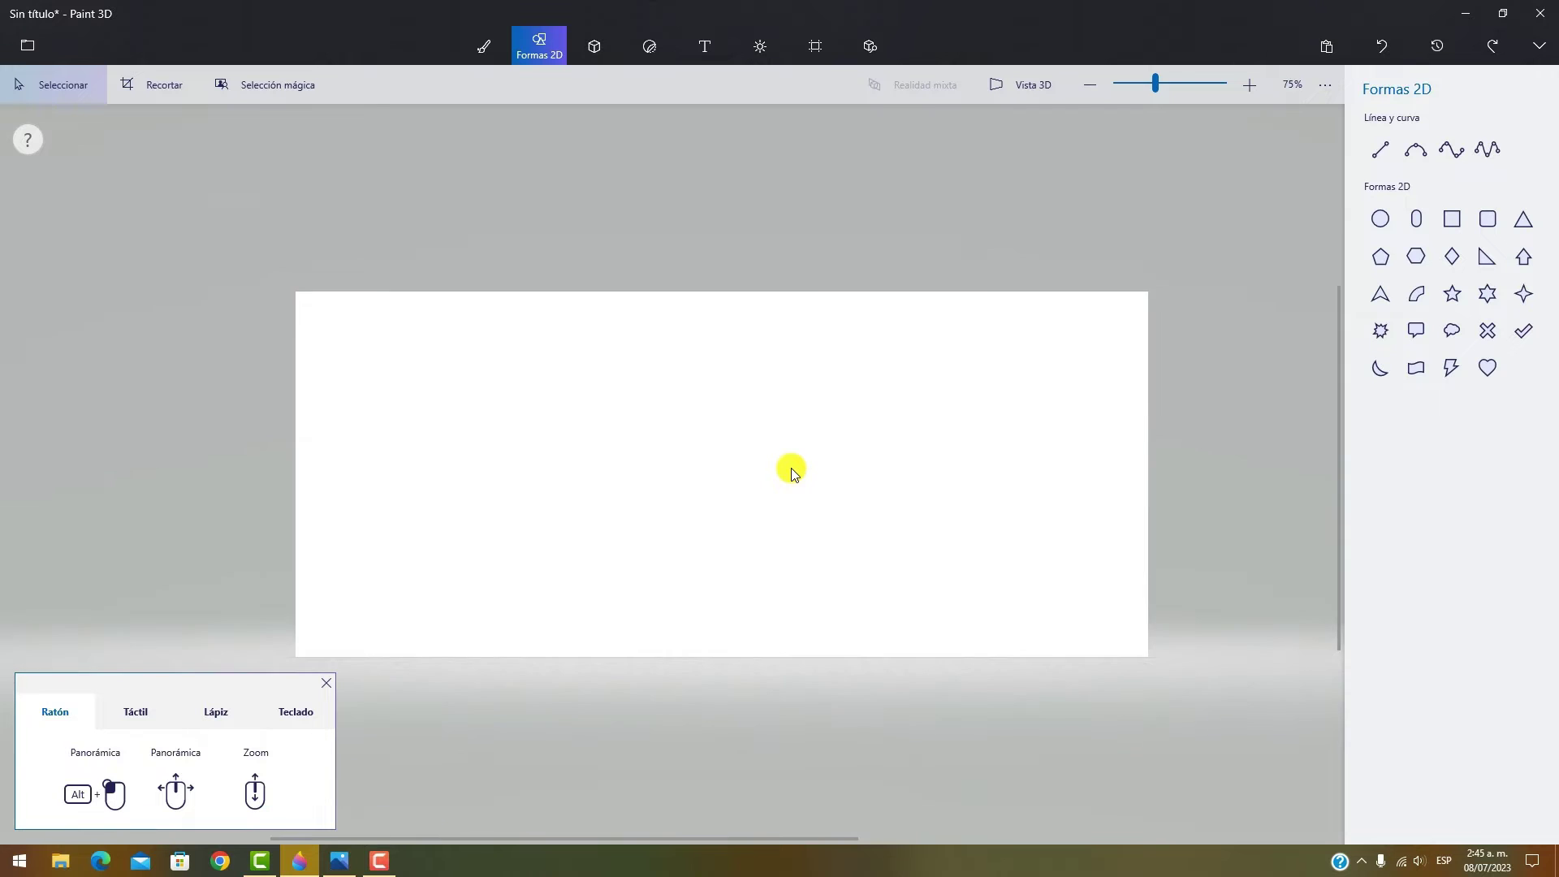
scroll(794, 474, up, 1)
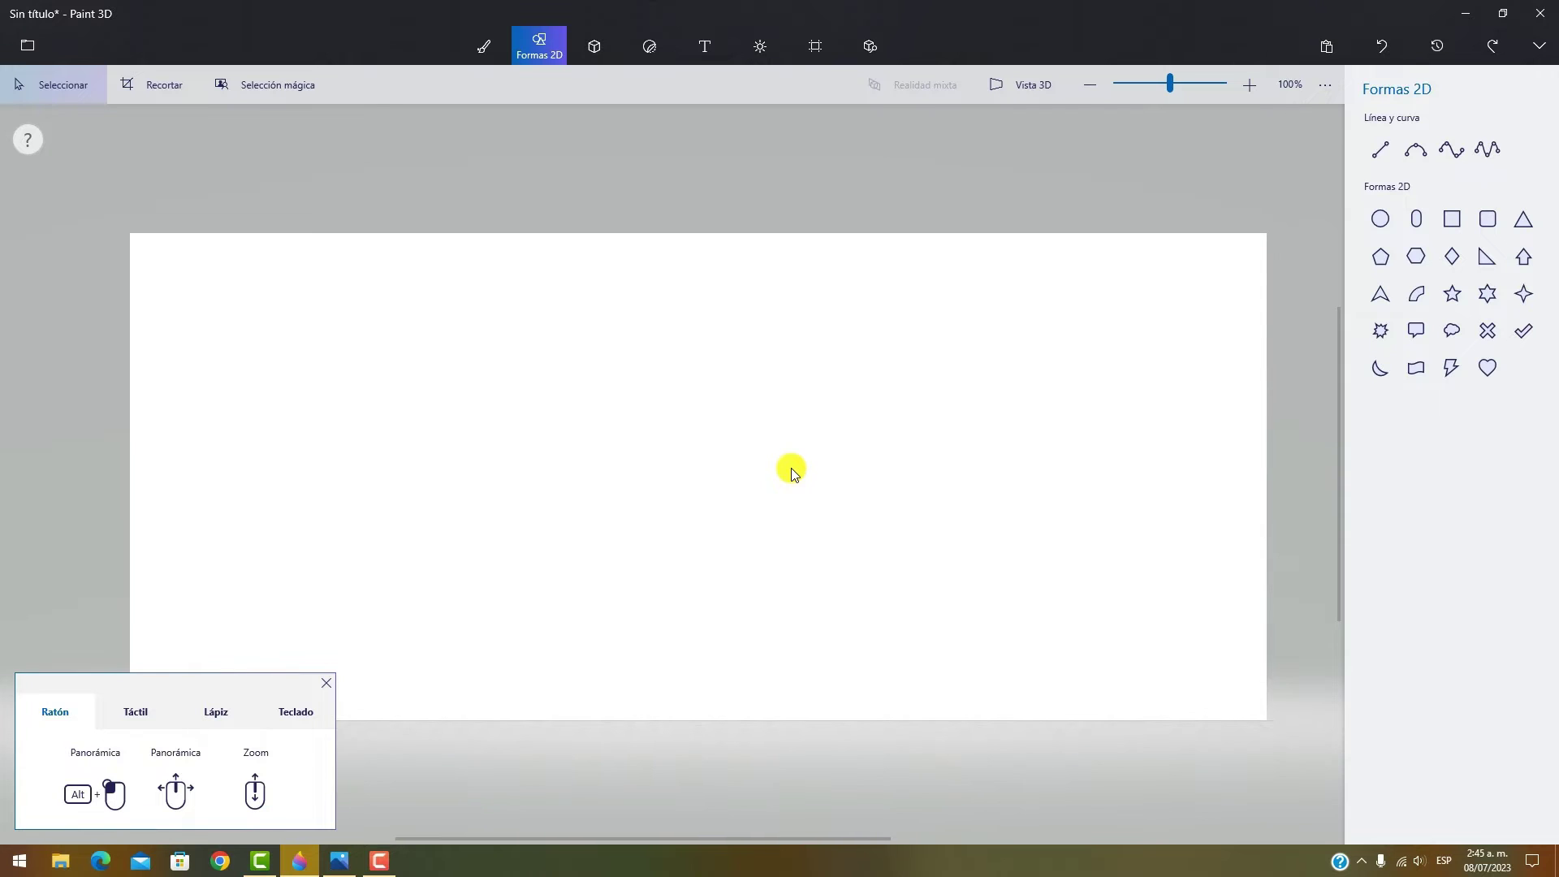
click(327, 682)
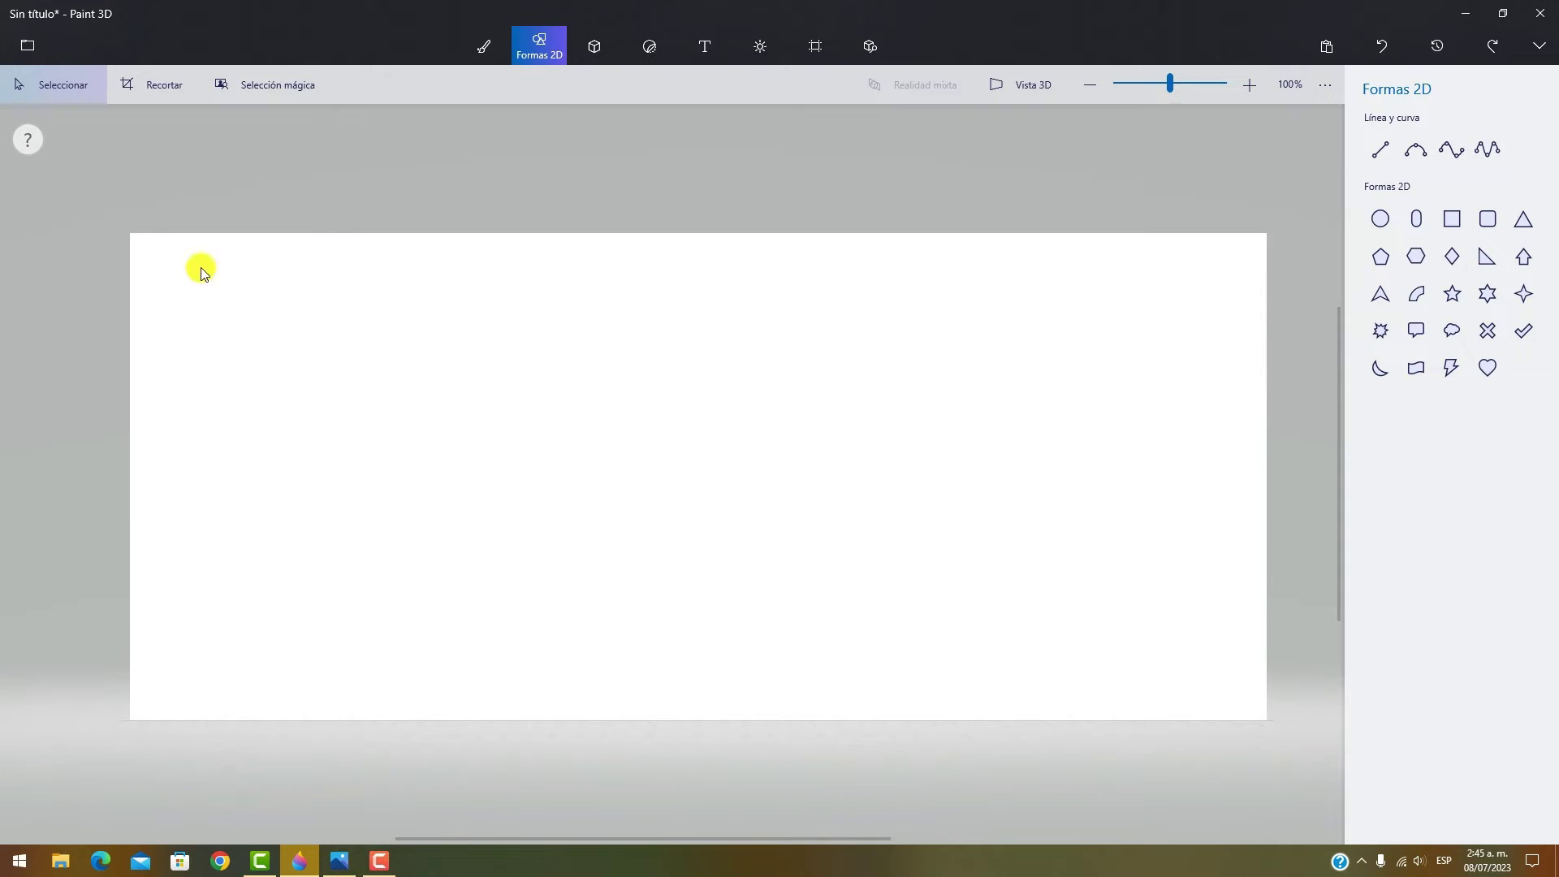
- Insert the image named logo from the Imágenes folder onto the canvas
click(33, 48)
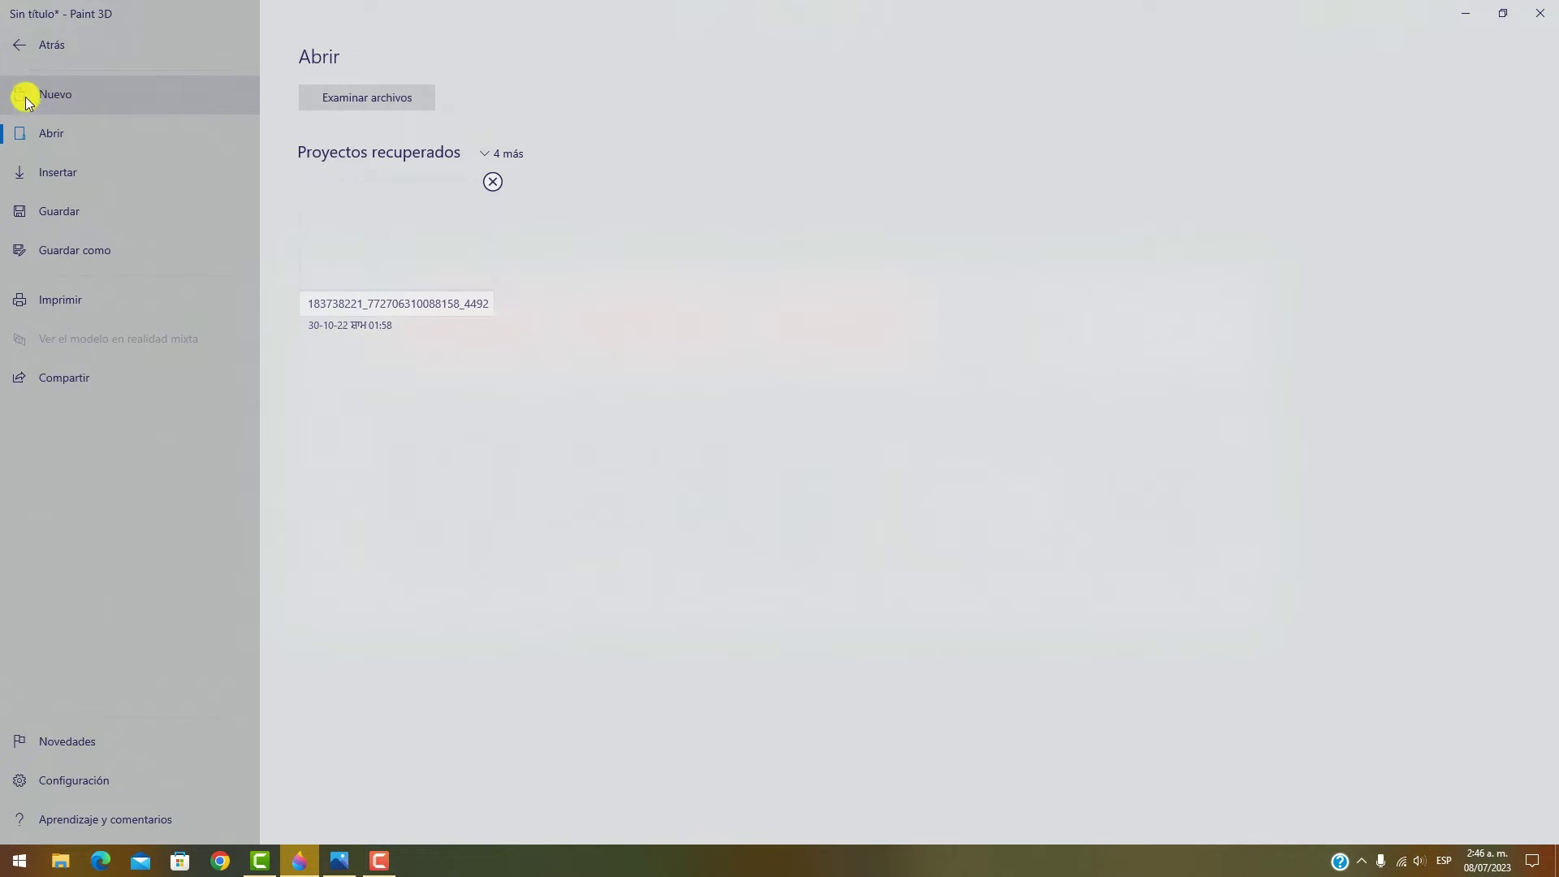
click(67, 171)
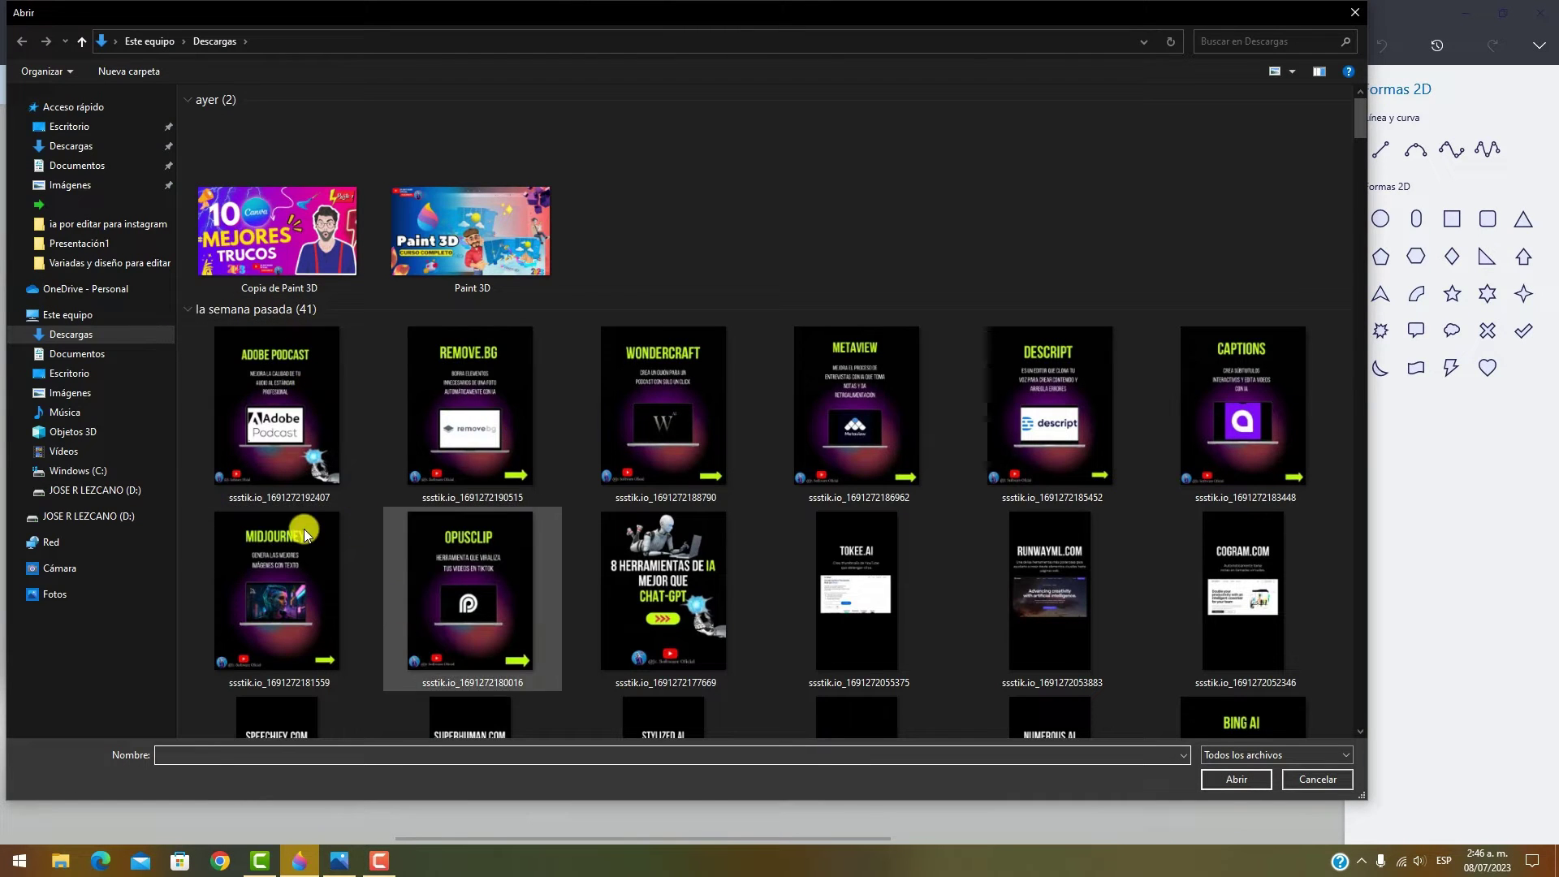
click(531, 271)
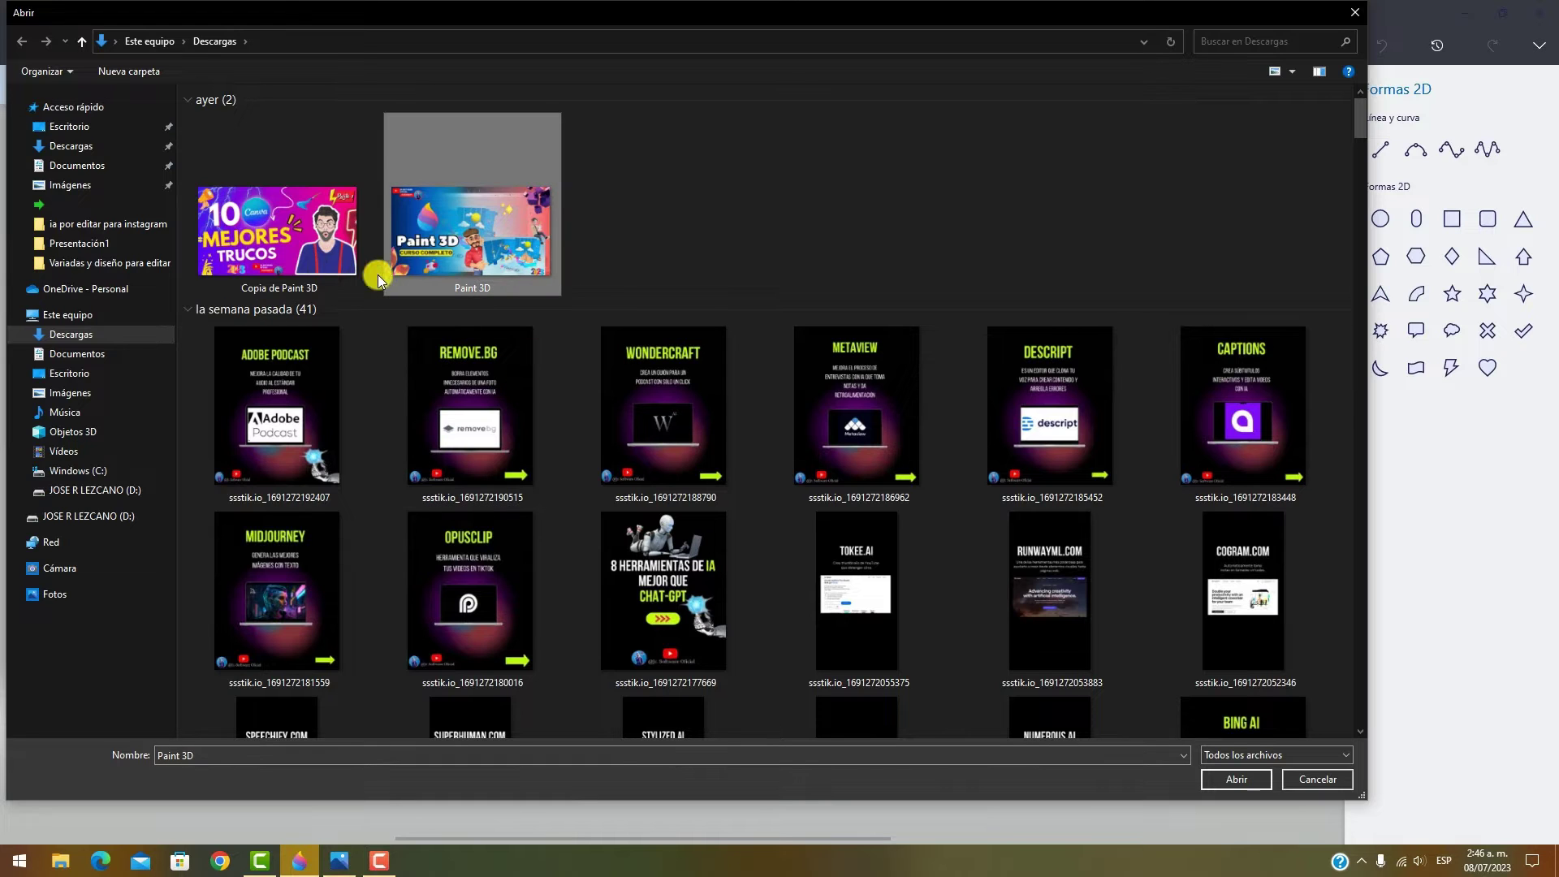
click(333, 255)
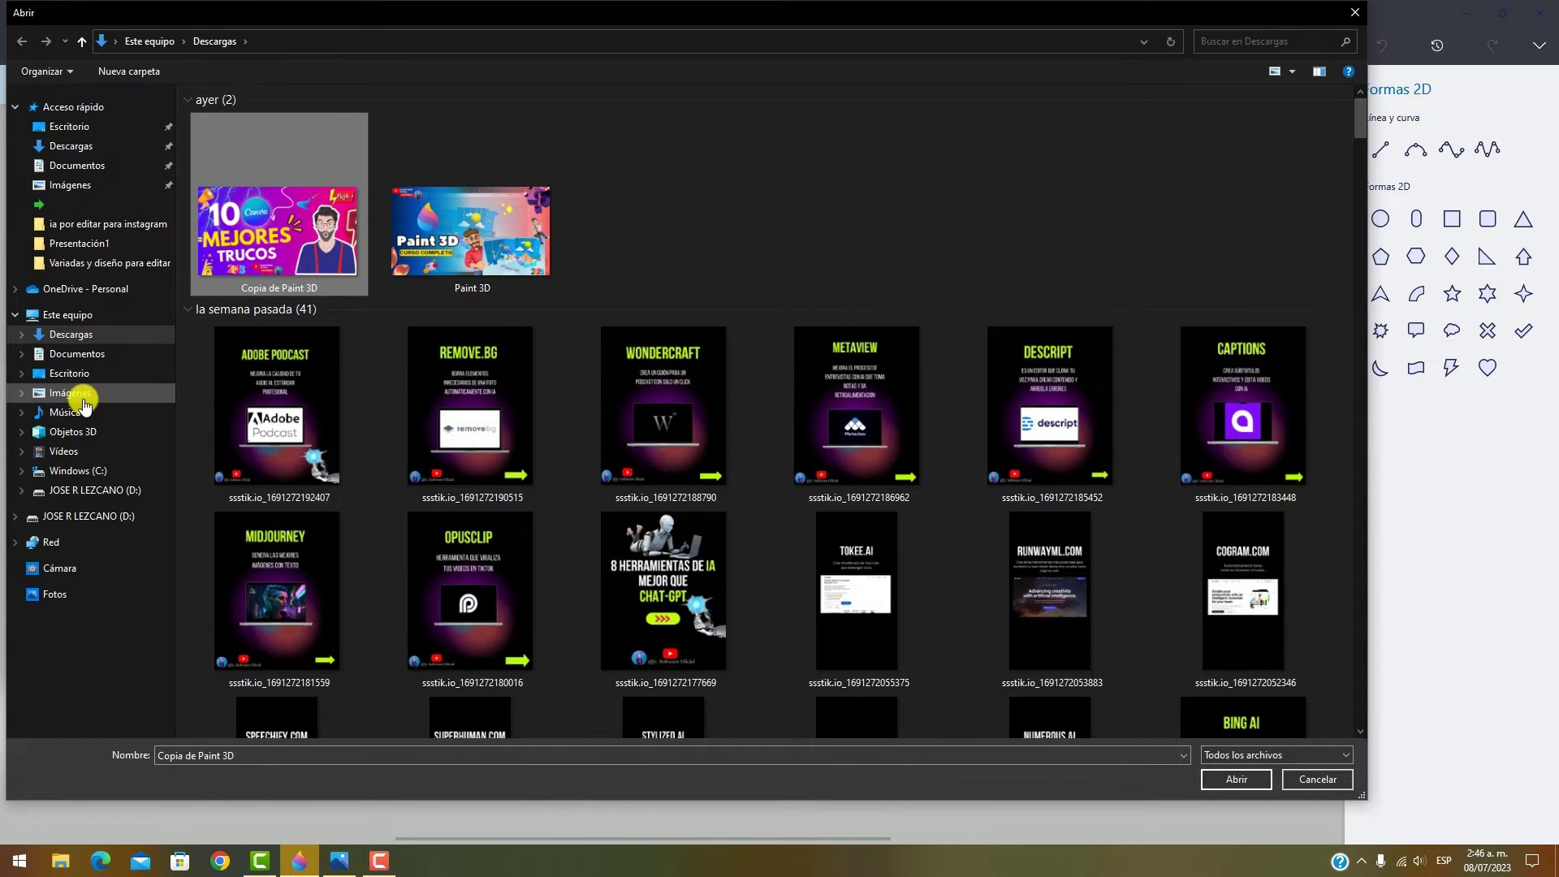
click(47, 393)
scroll(352, 480, down, 10)
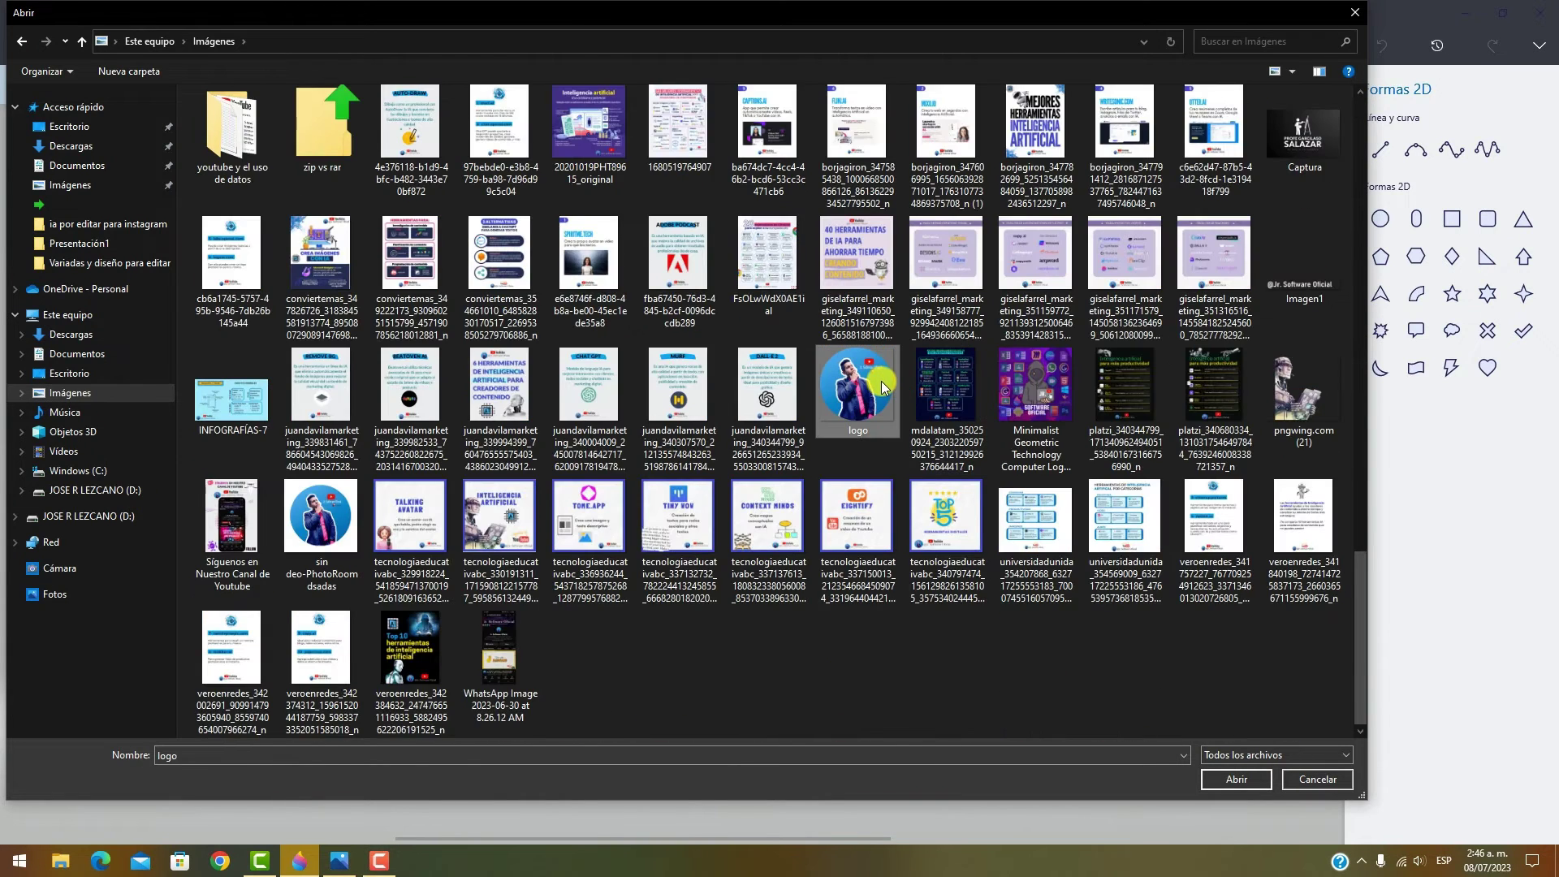
double_click(880, 382)
- Shrink the inserted logo to about 217 × 254 px near the canvas's lower-left corner, and cut it from the canvas
drag(761, 522, 455, 573)
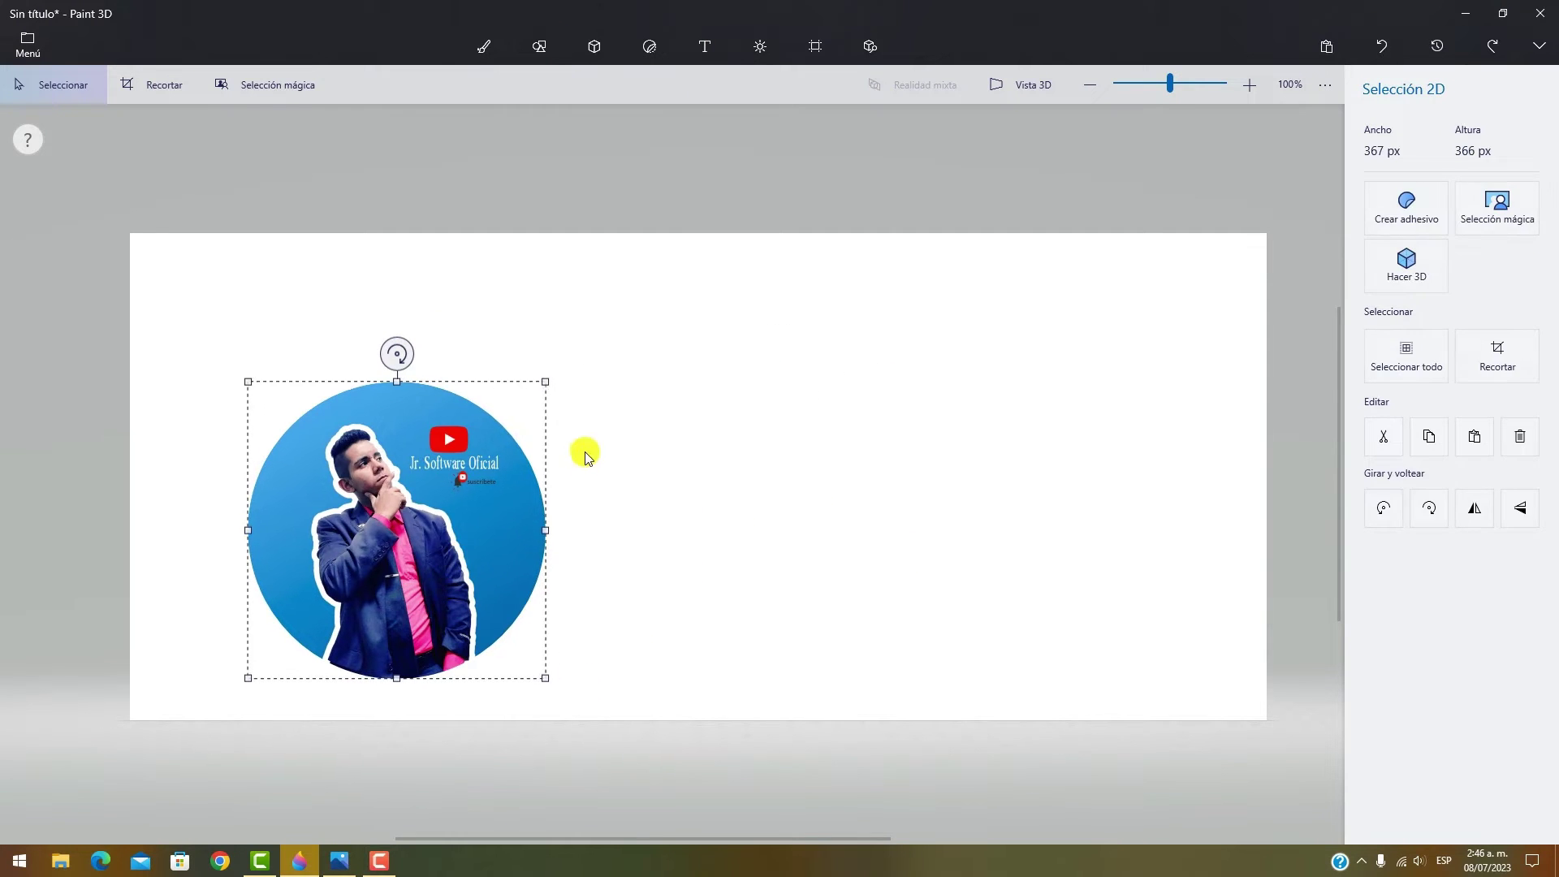
drag(541, 378, 416, 479)
drag(332, 567, 269, 586)
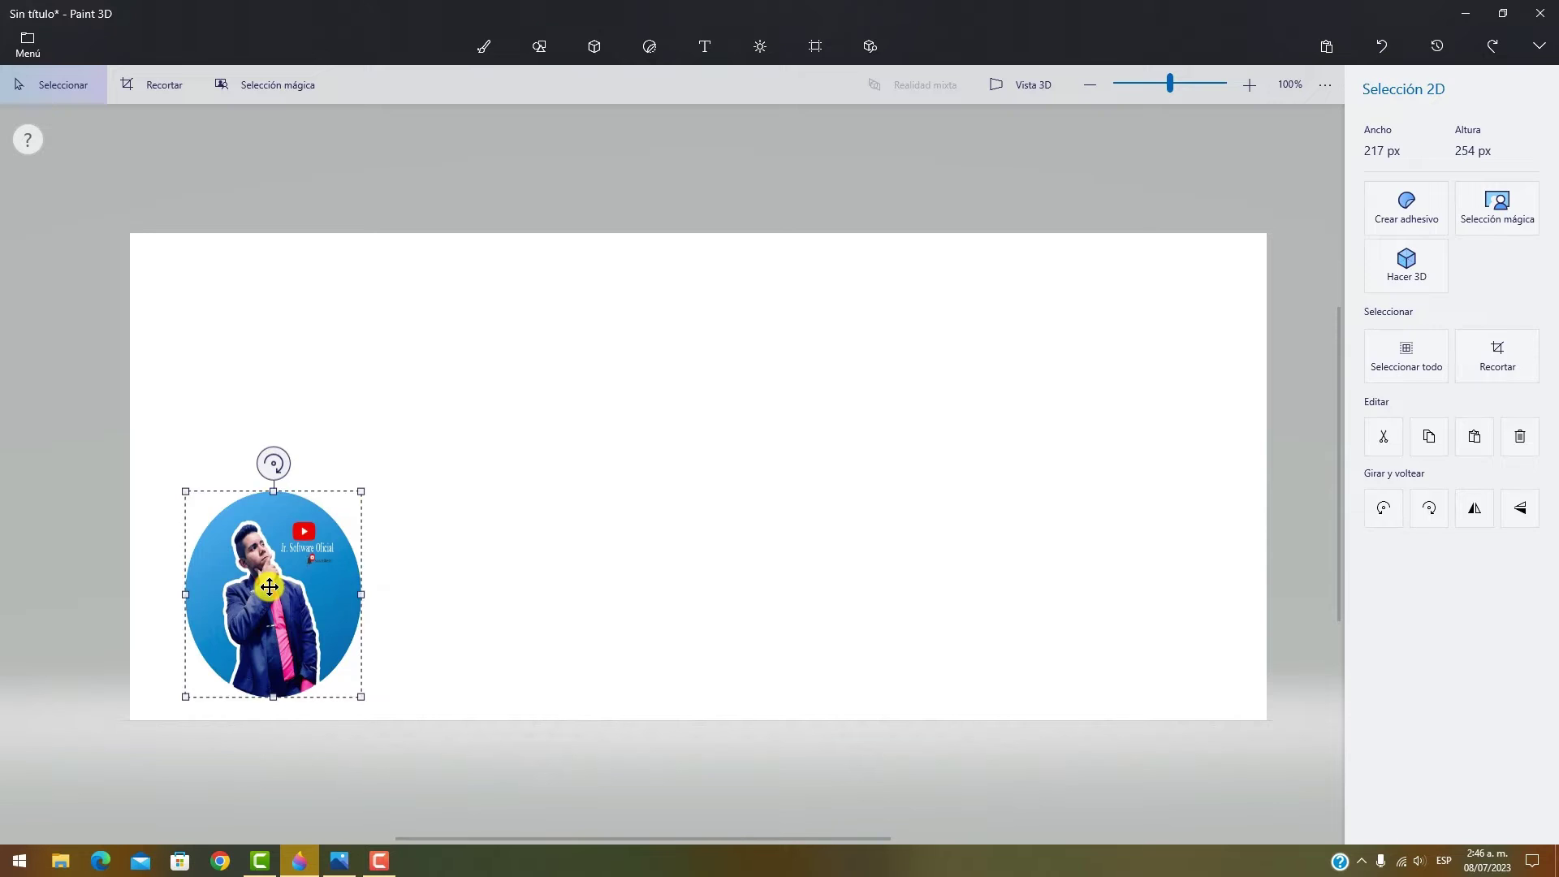
key(ctrl+x)
- Look at the Guardar como options, enable compact view (Usar vista compacta) in the settings and return to the canvas
click(12, 34)
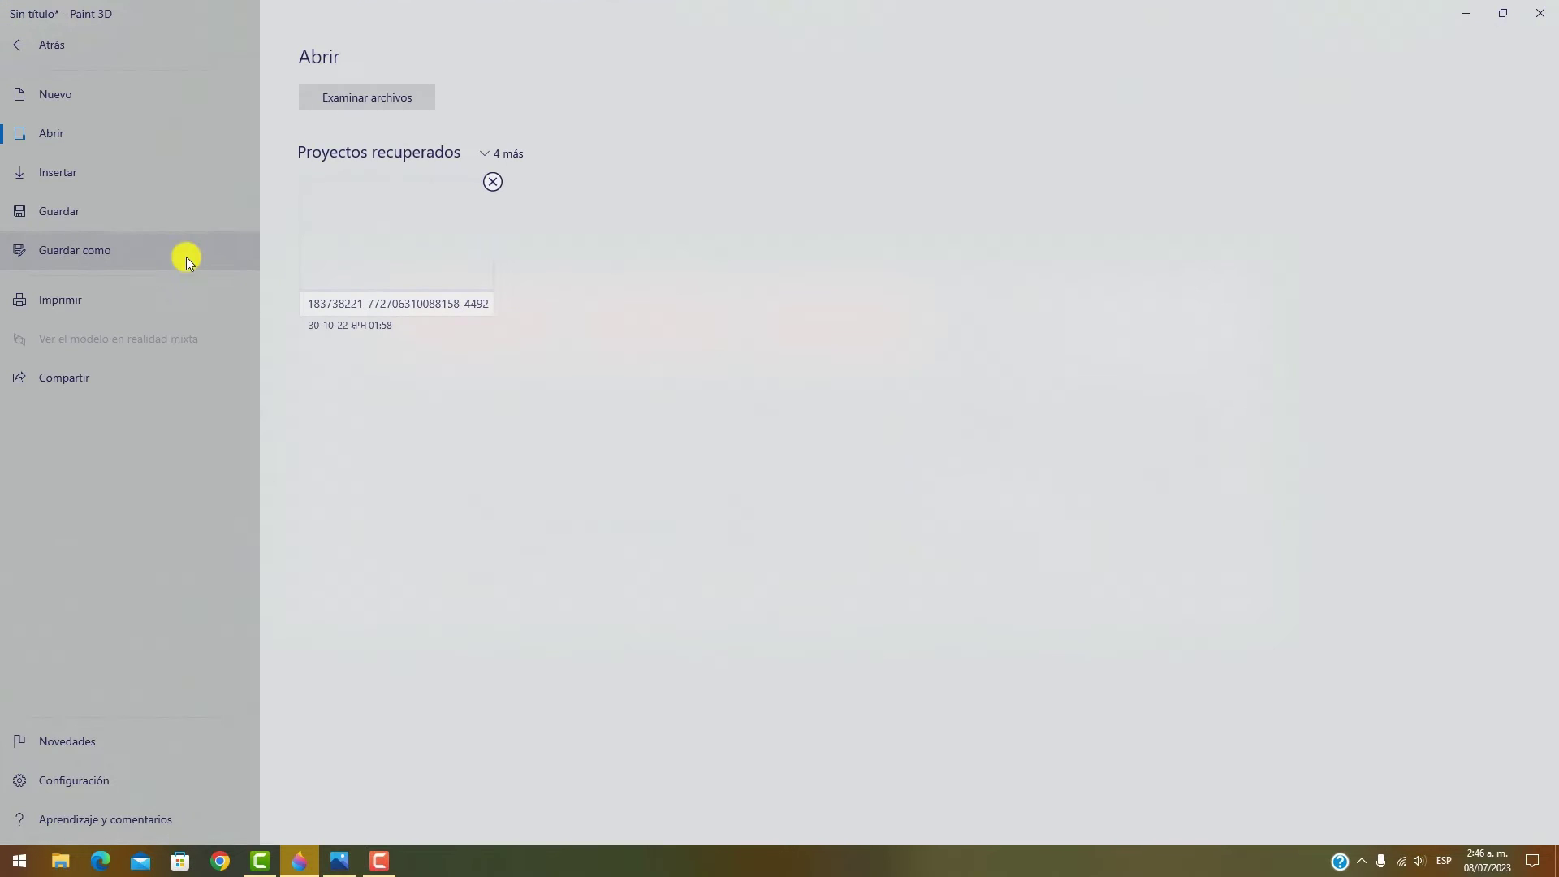
click(96, 251)
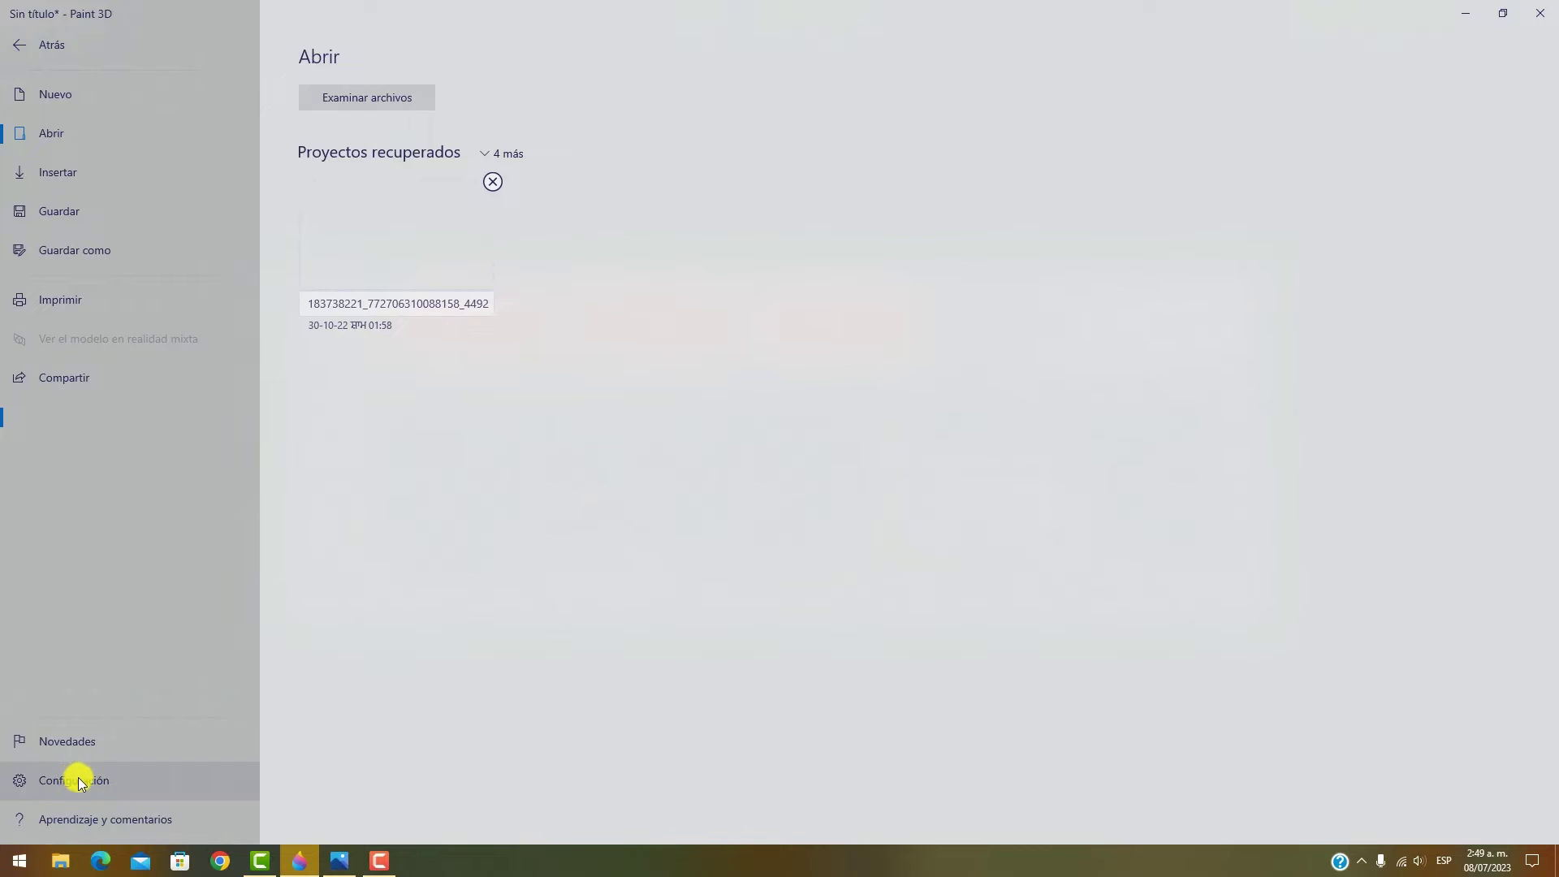
click(78, 779)
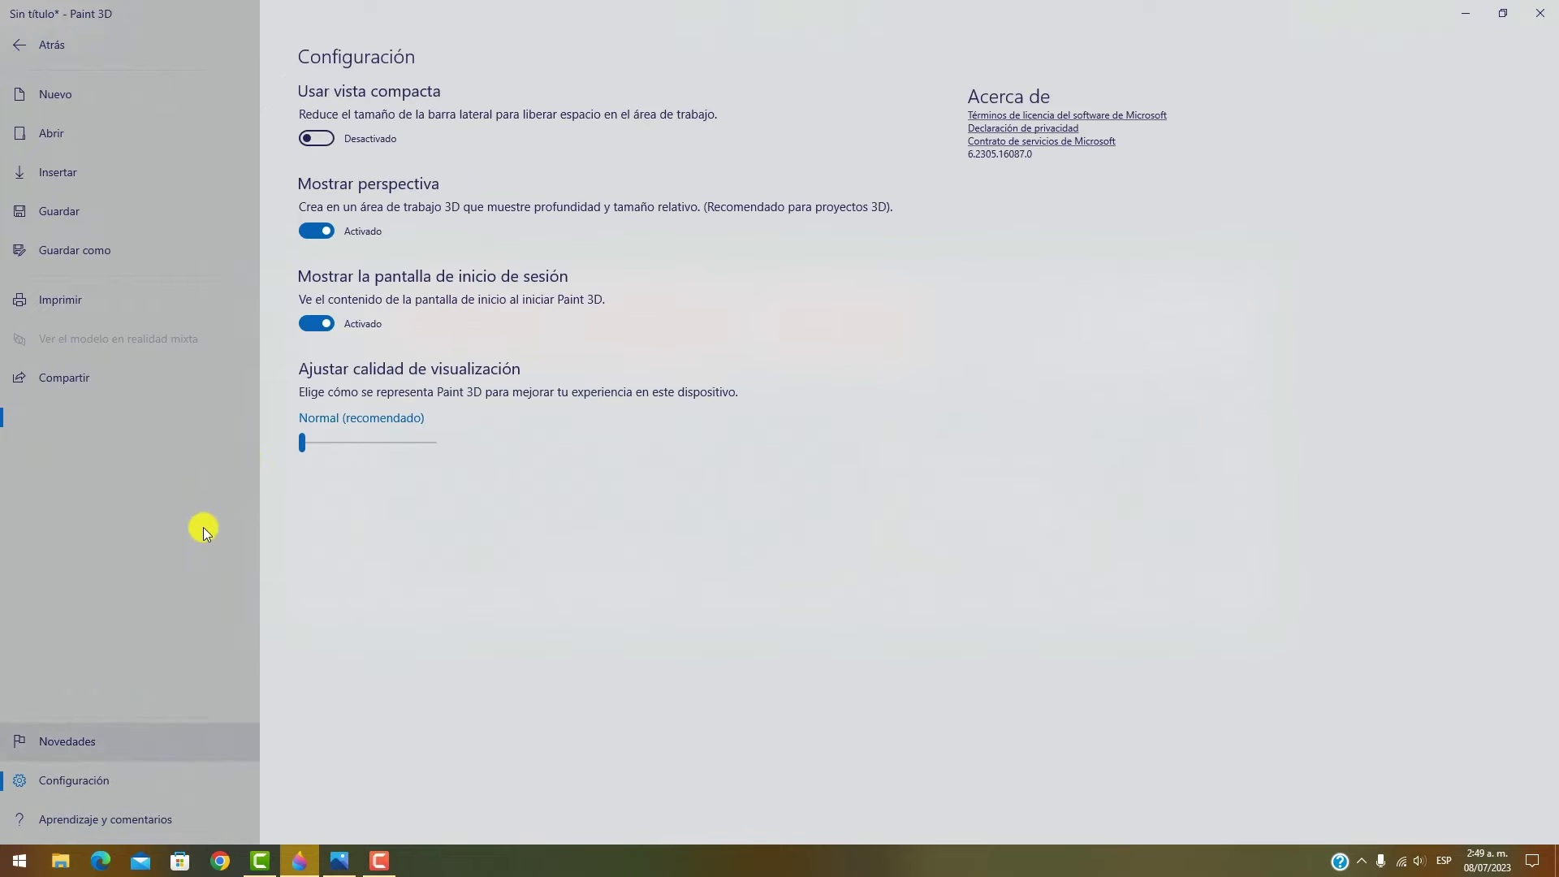
click(319, 138)
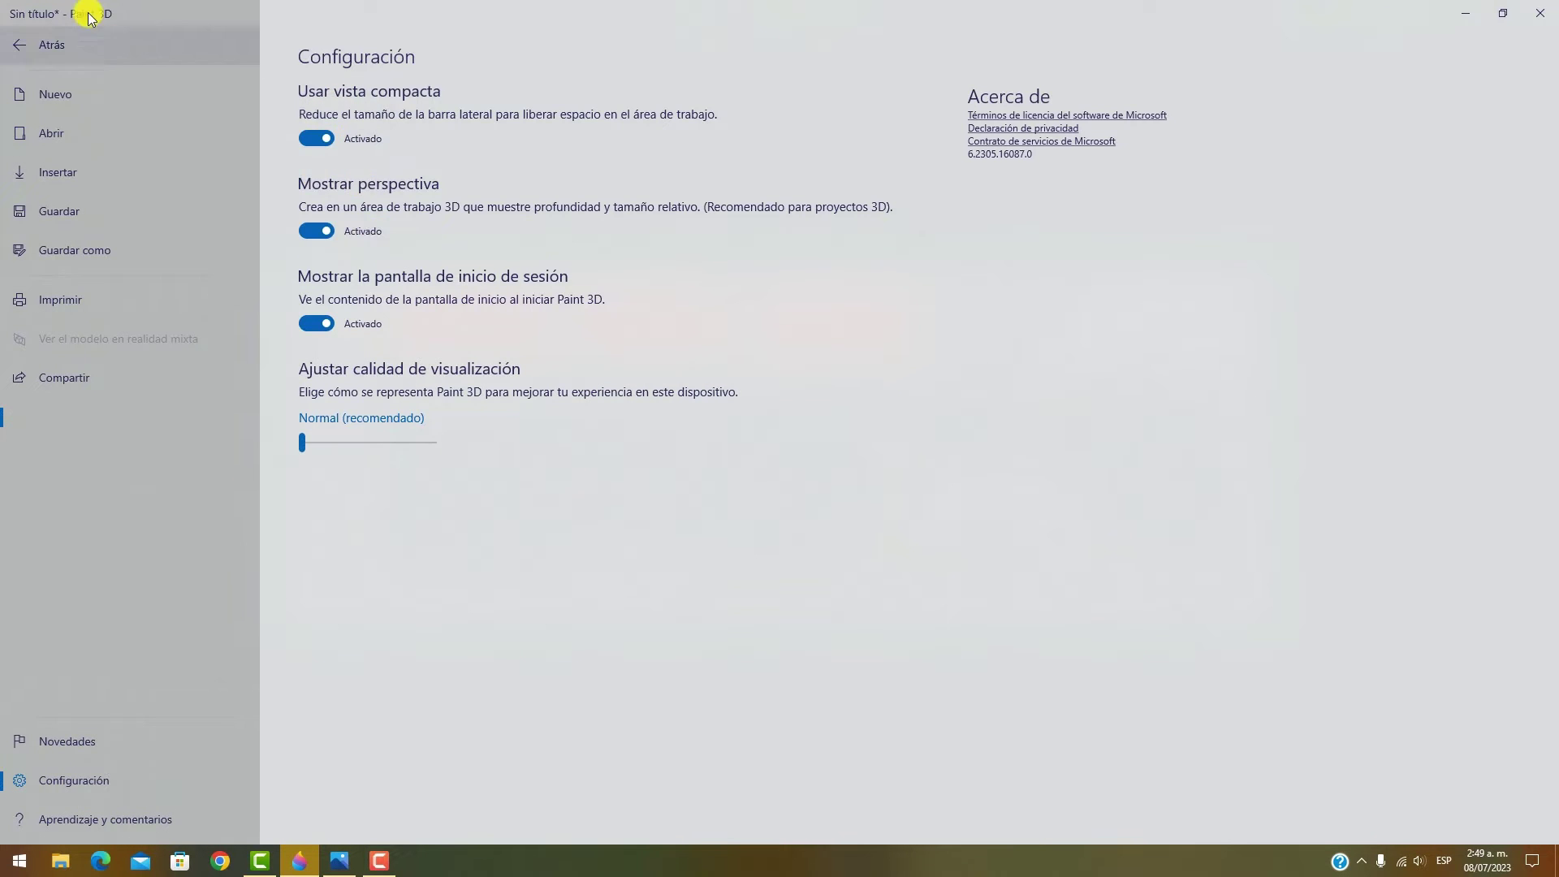
click(23, 43)
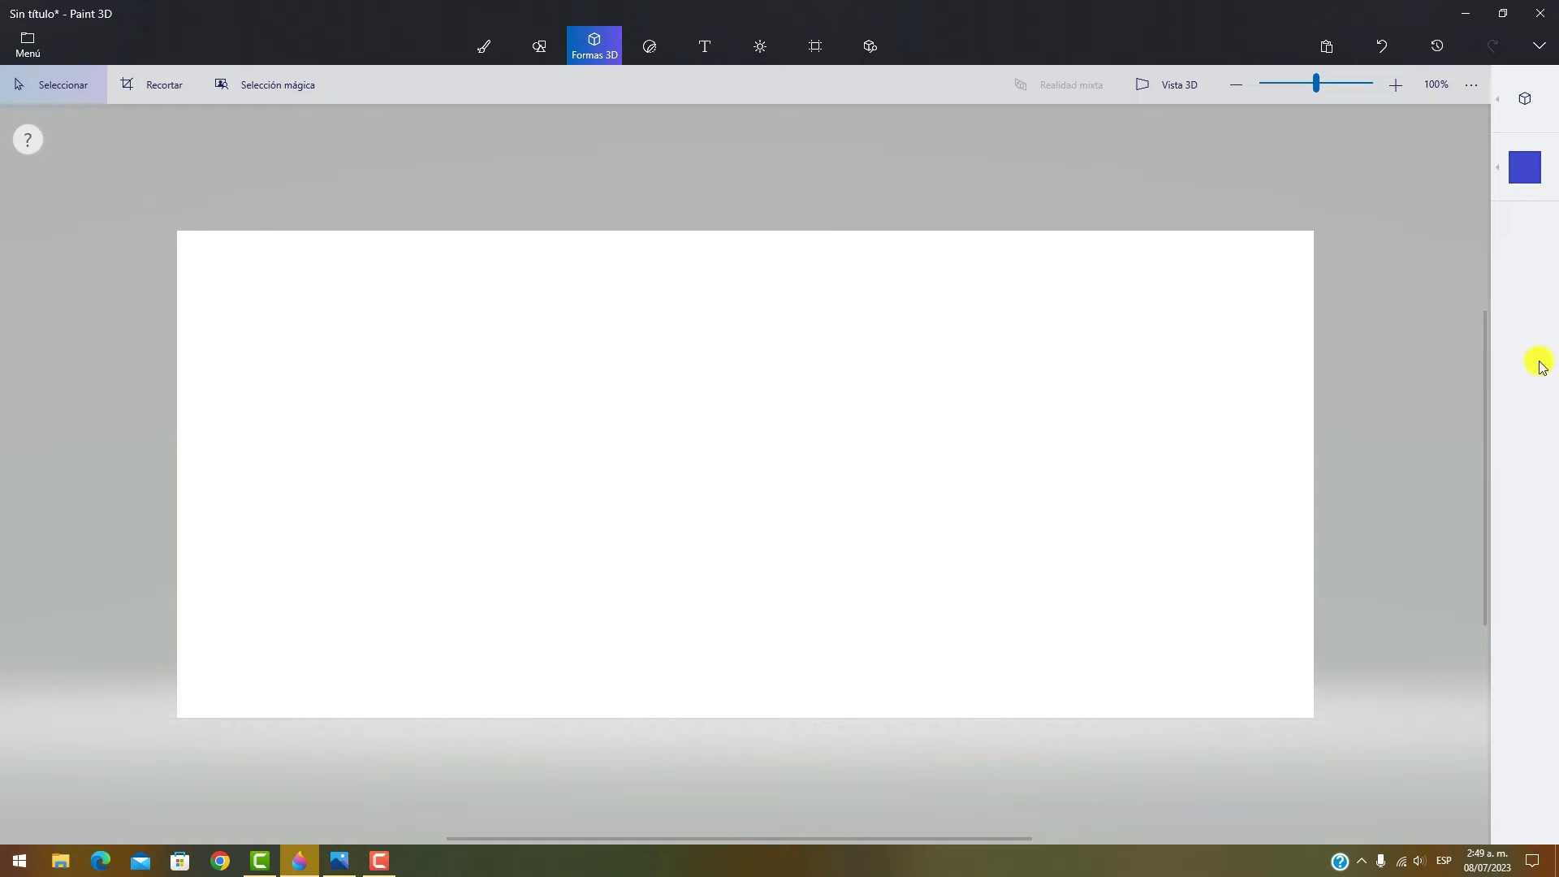
- Examine the 2D shapes (Formas 2D) in the compact sidebar by expanding and collapsing its list
click(530, 50)
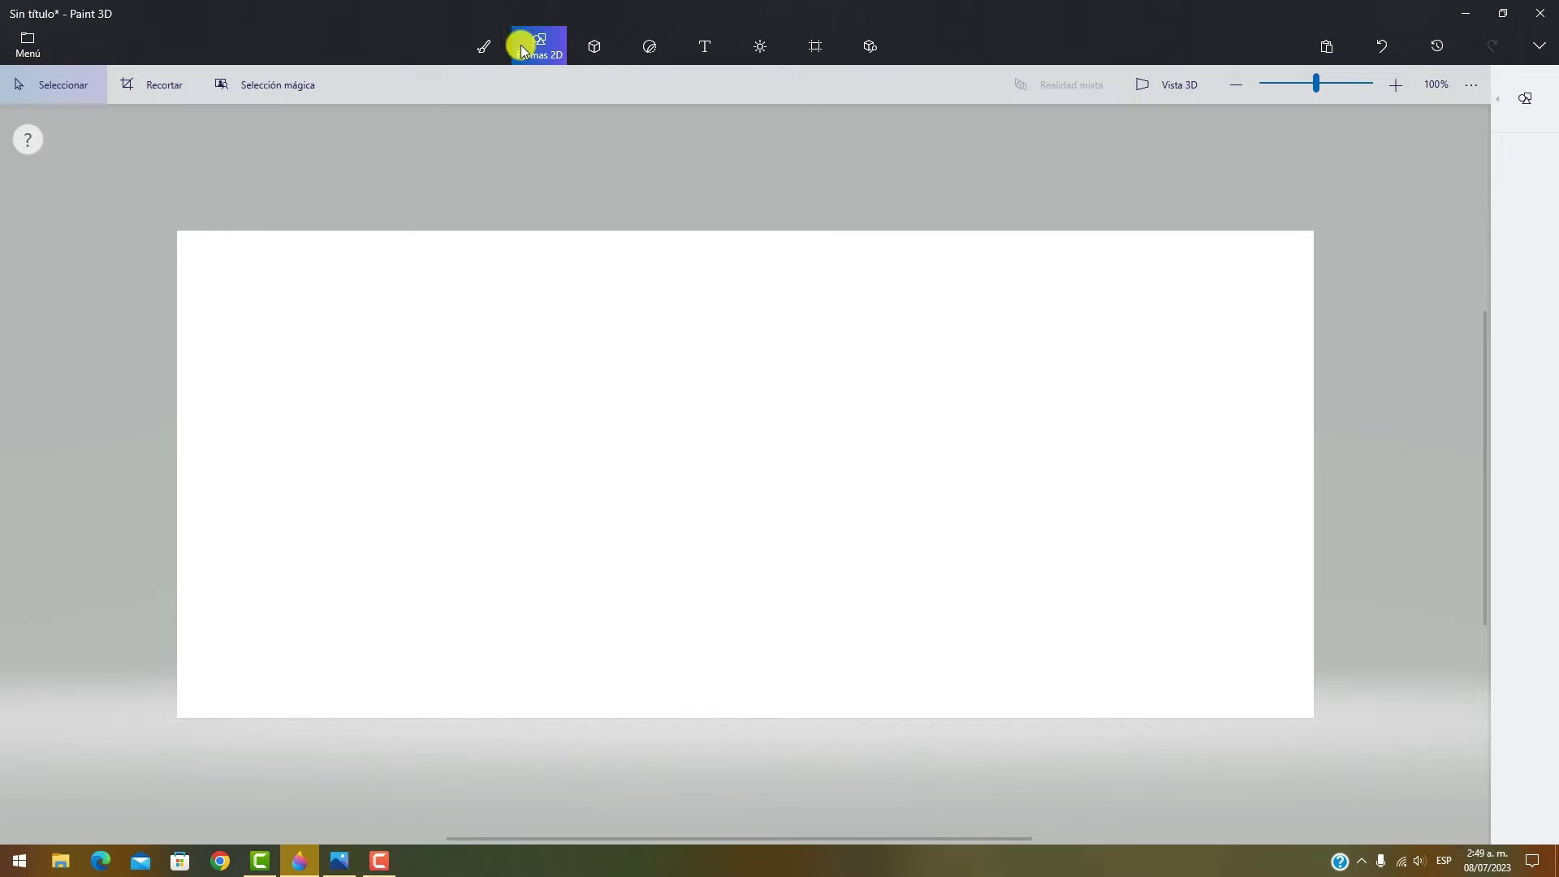
click(1523, 96)
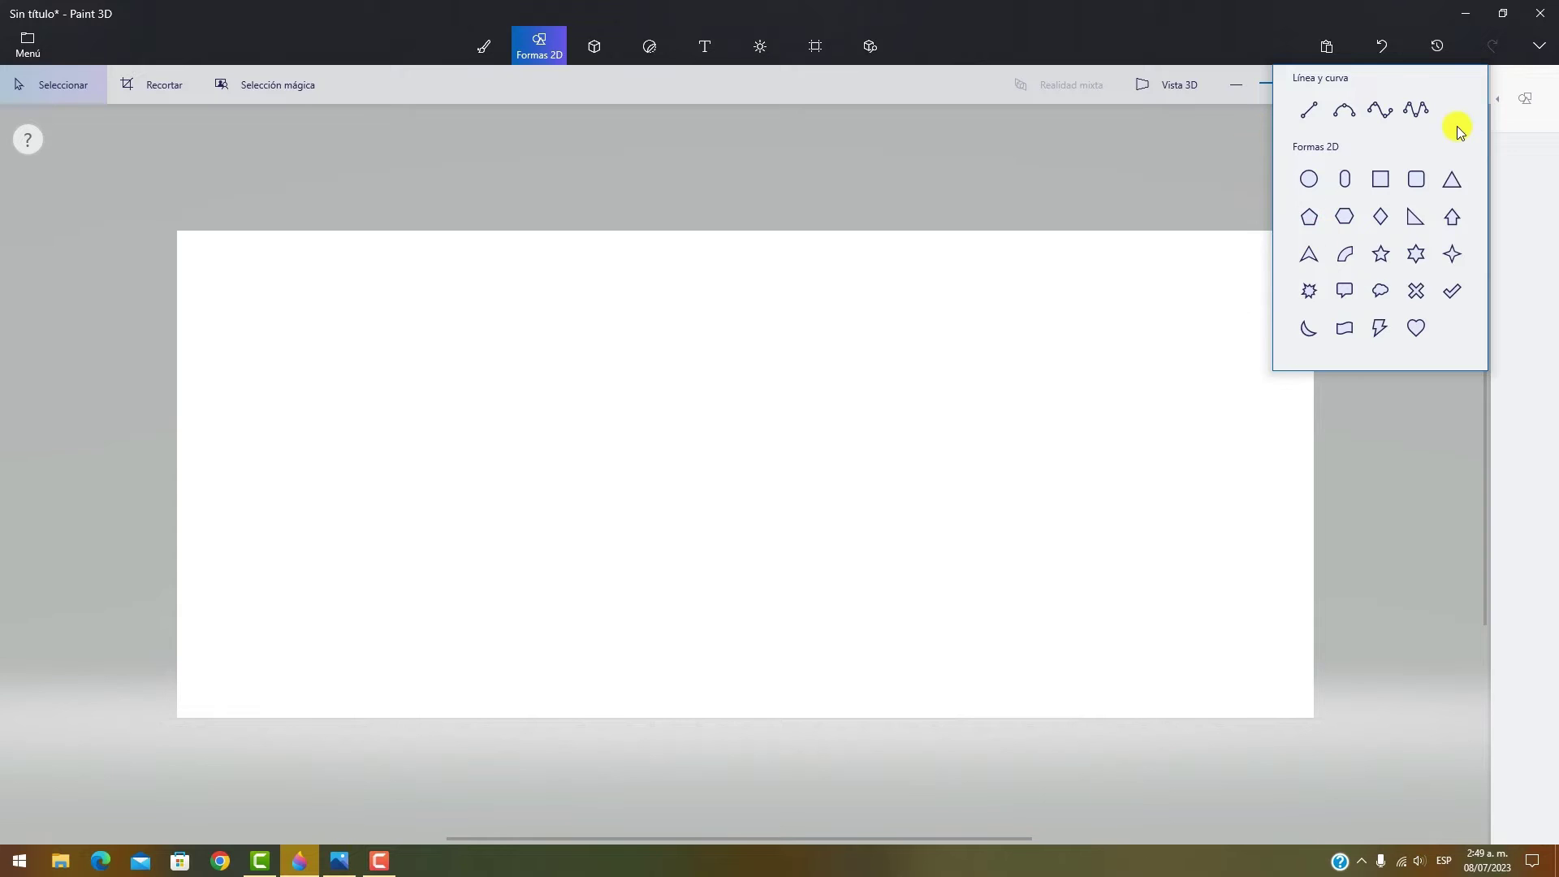
click(960, 173)
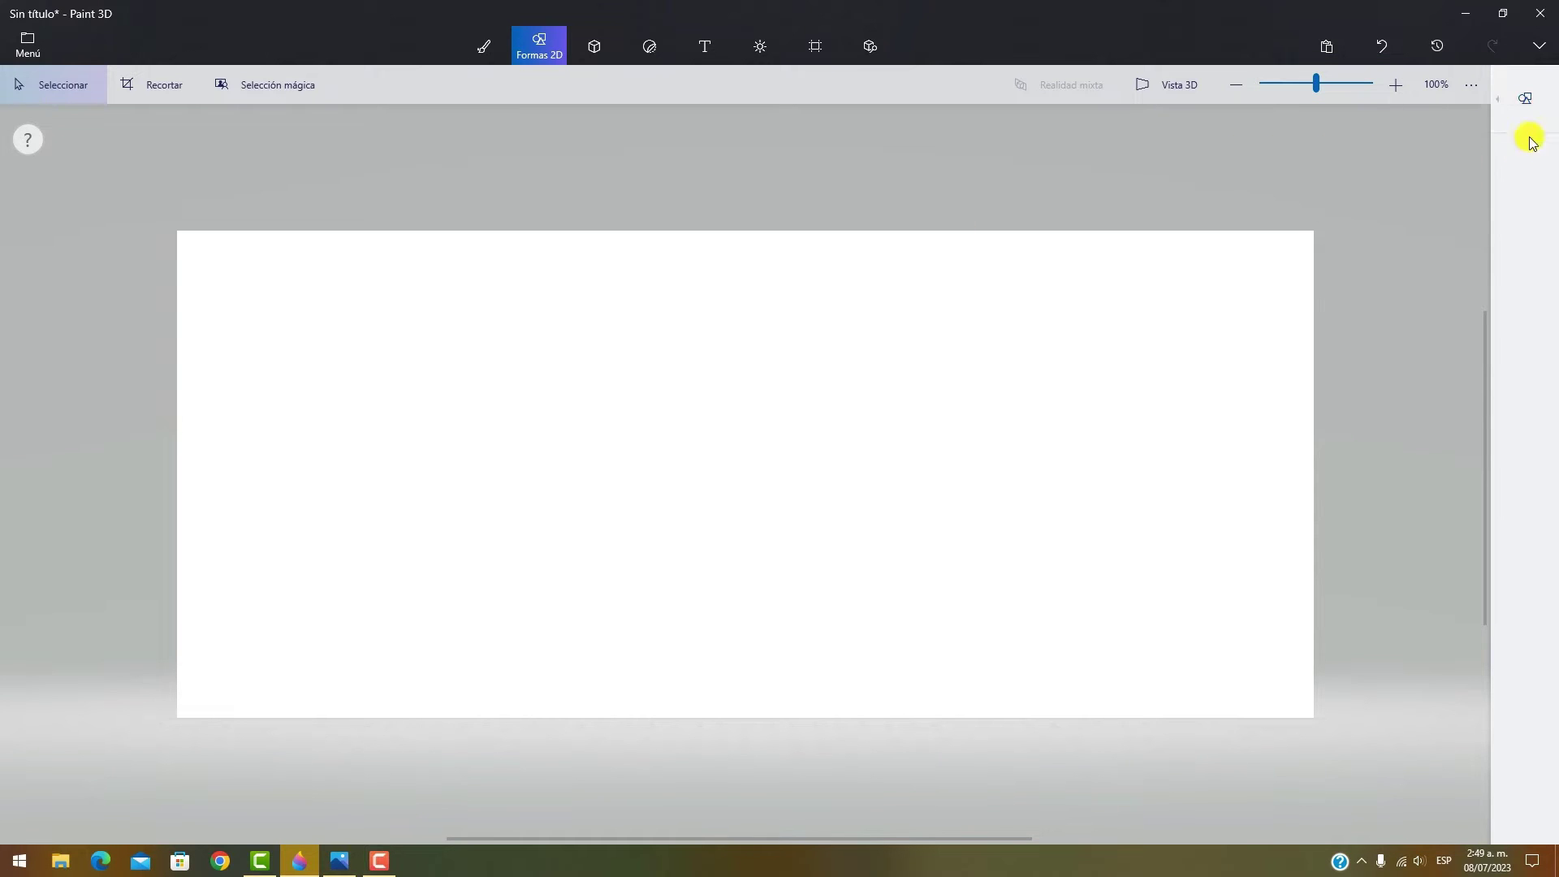
click(1500, 99)
click(730, 210)
- Configure the settings with compact view off, display quality at Ultra and smooth textures for 3D objects on
click(28, 42)
click(76, 782)
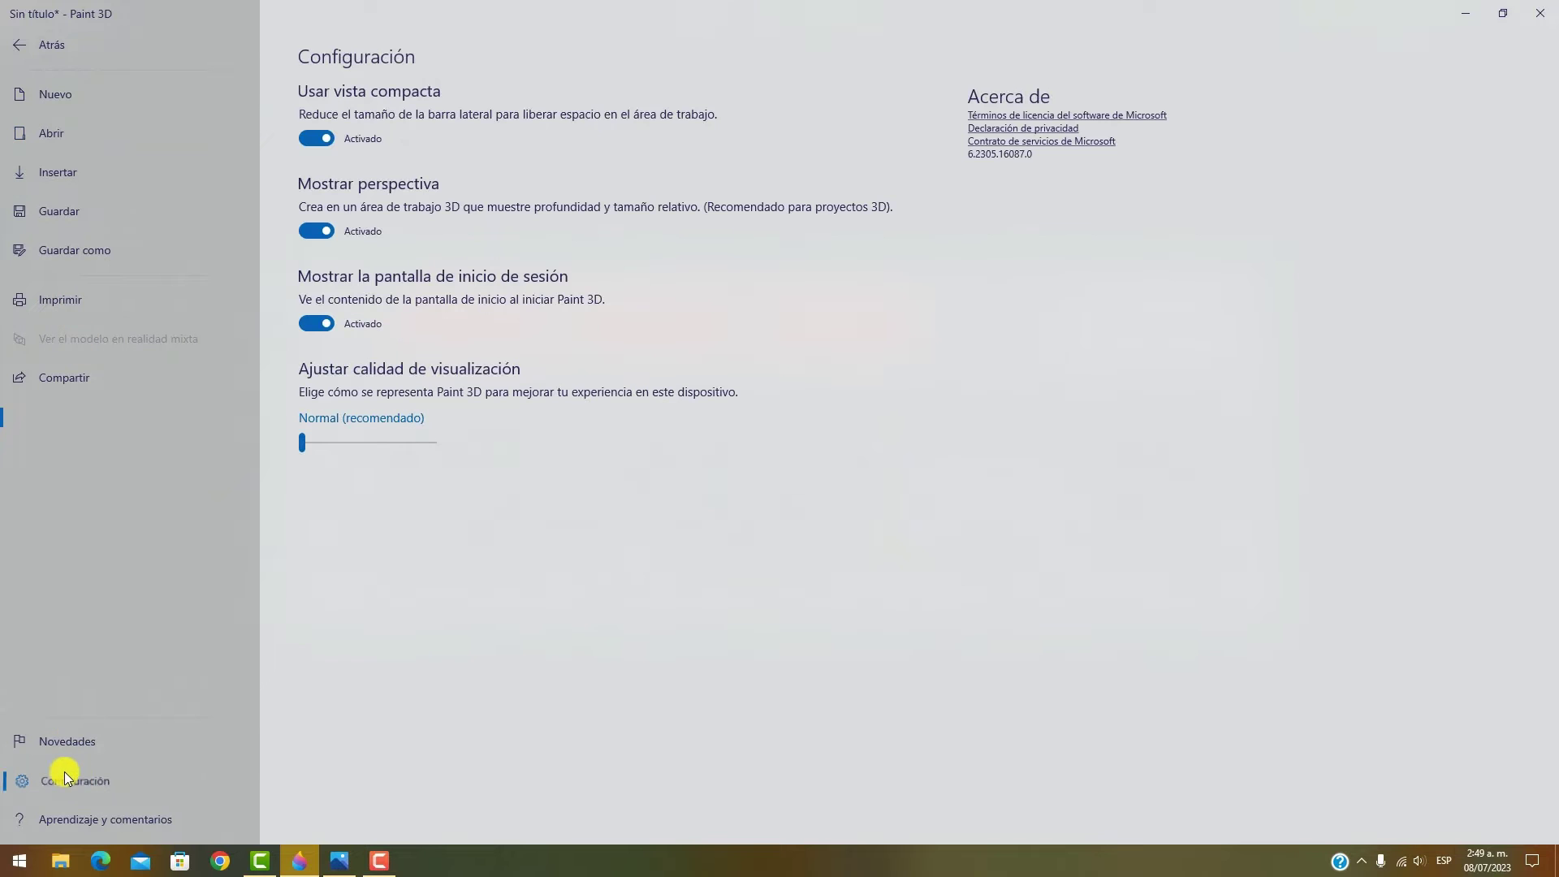
click(325, 140)
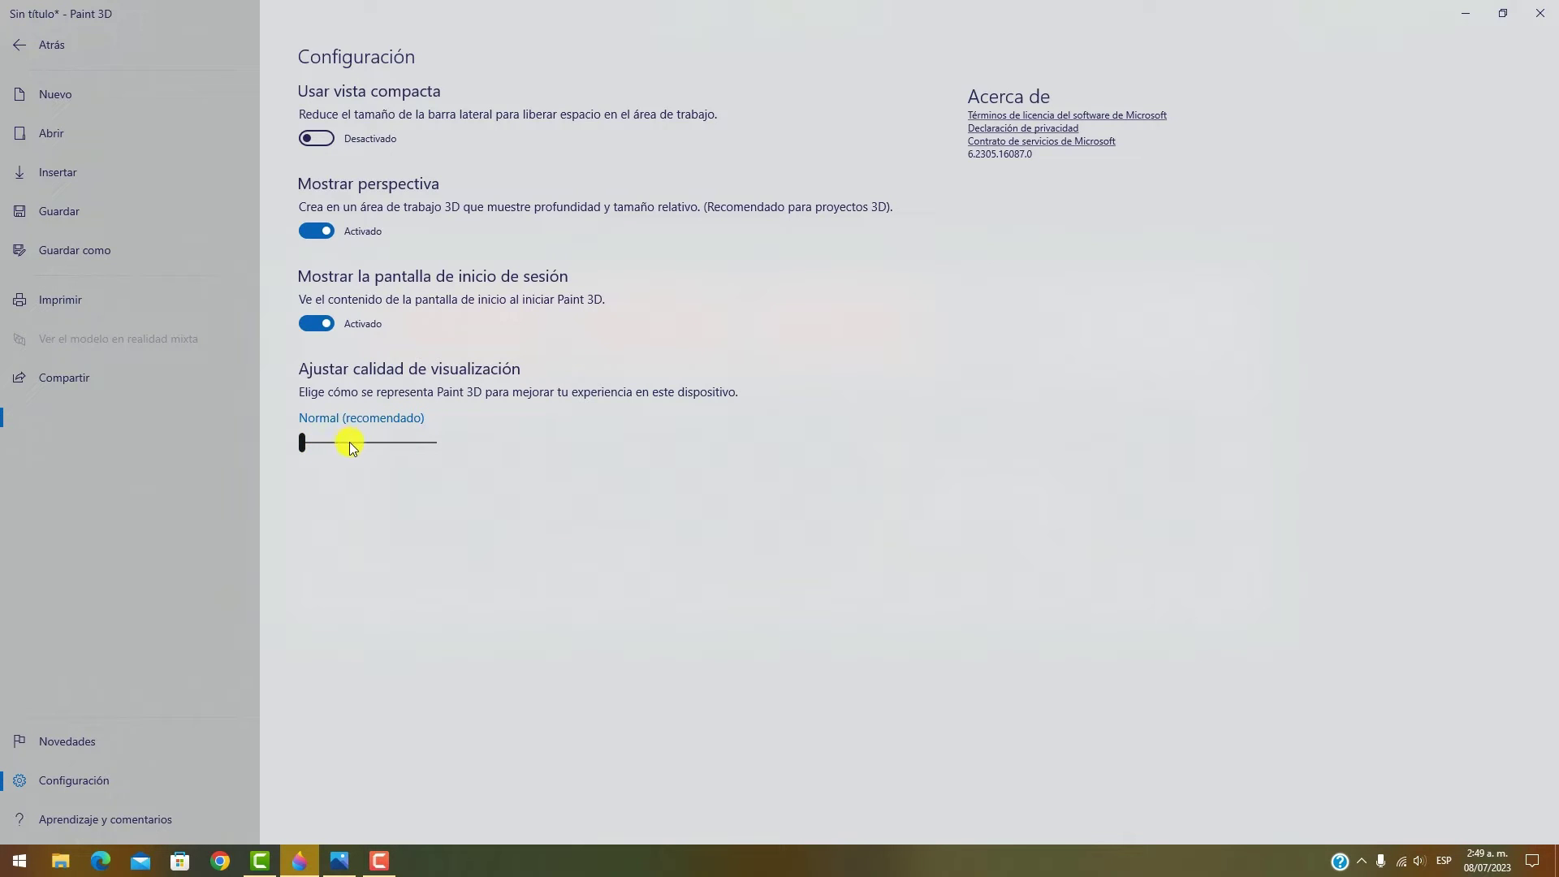
drag(345, 443, 499, 450)
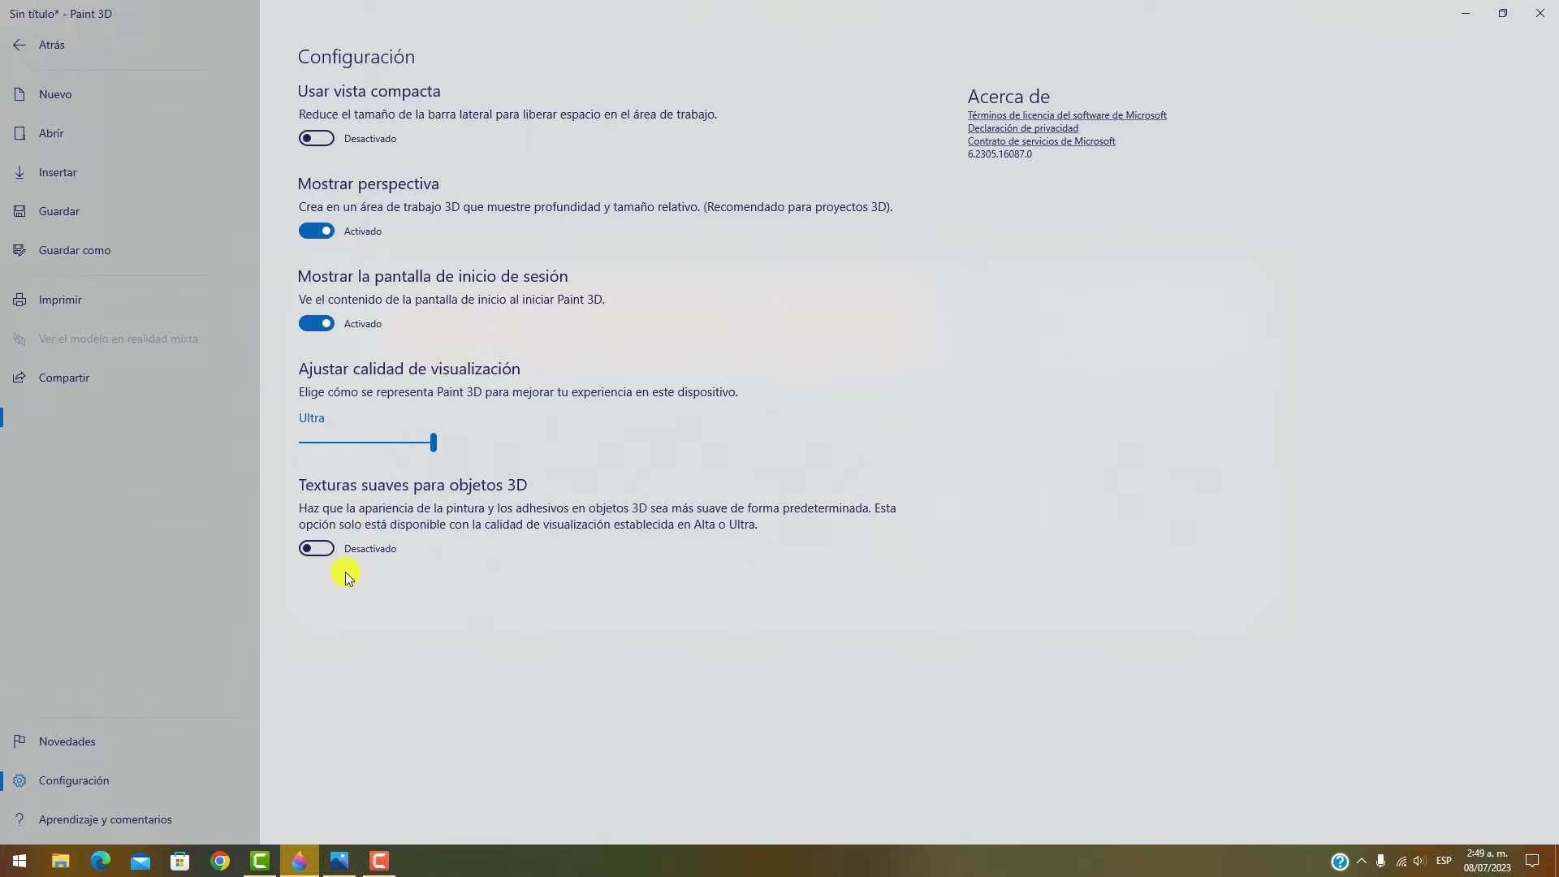
click(321, 550)
click(34, 47)
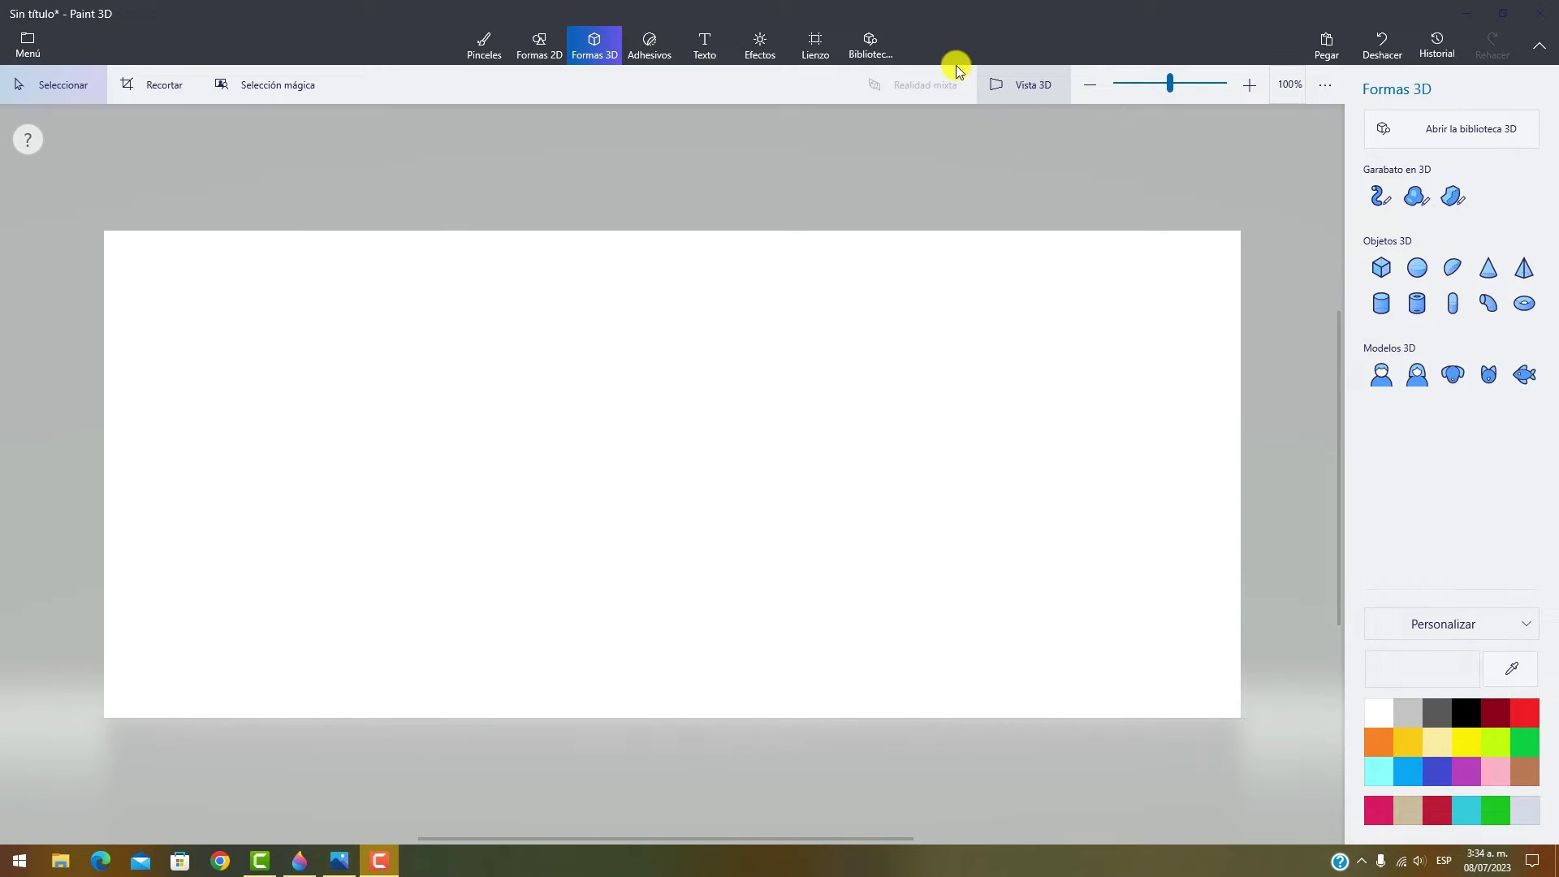
- Insert the Tiburón oceánico de puntas blancas model from the Latest 3D collections in the 3D library
click(869, 44)
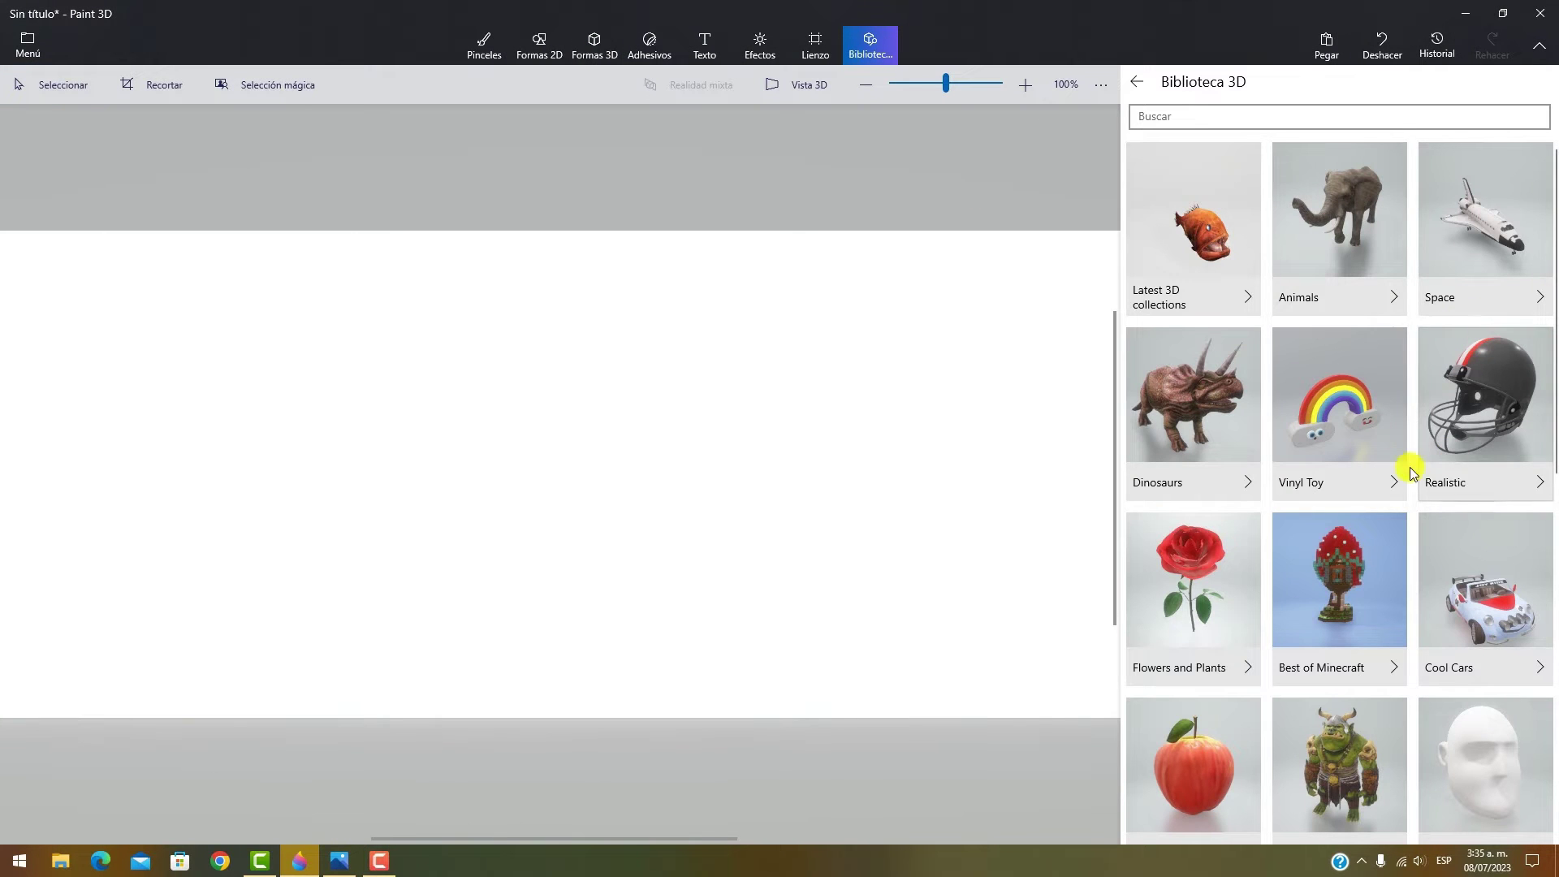
click(1183, 244)
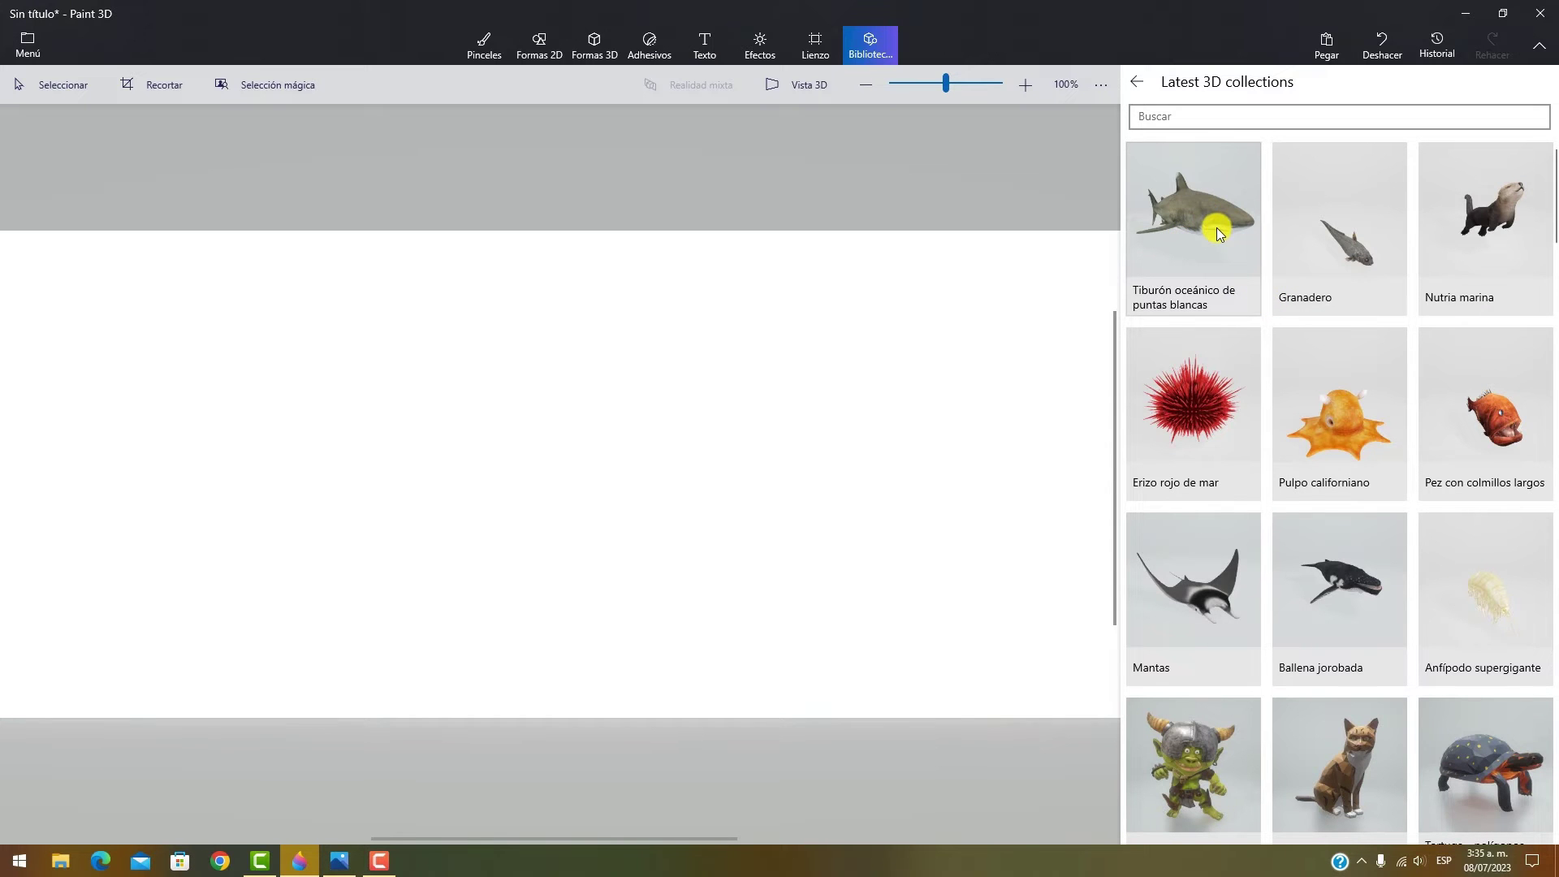
click(1186, 203)
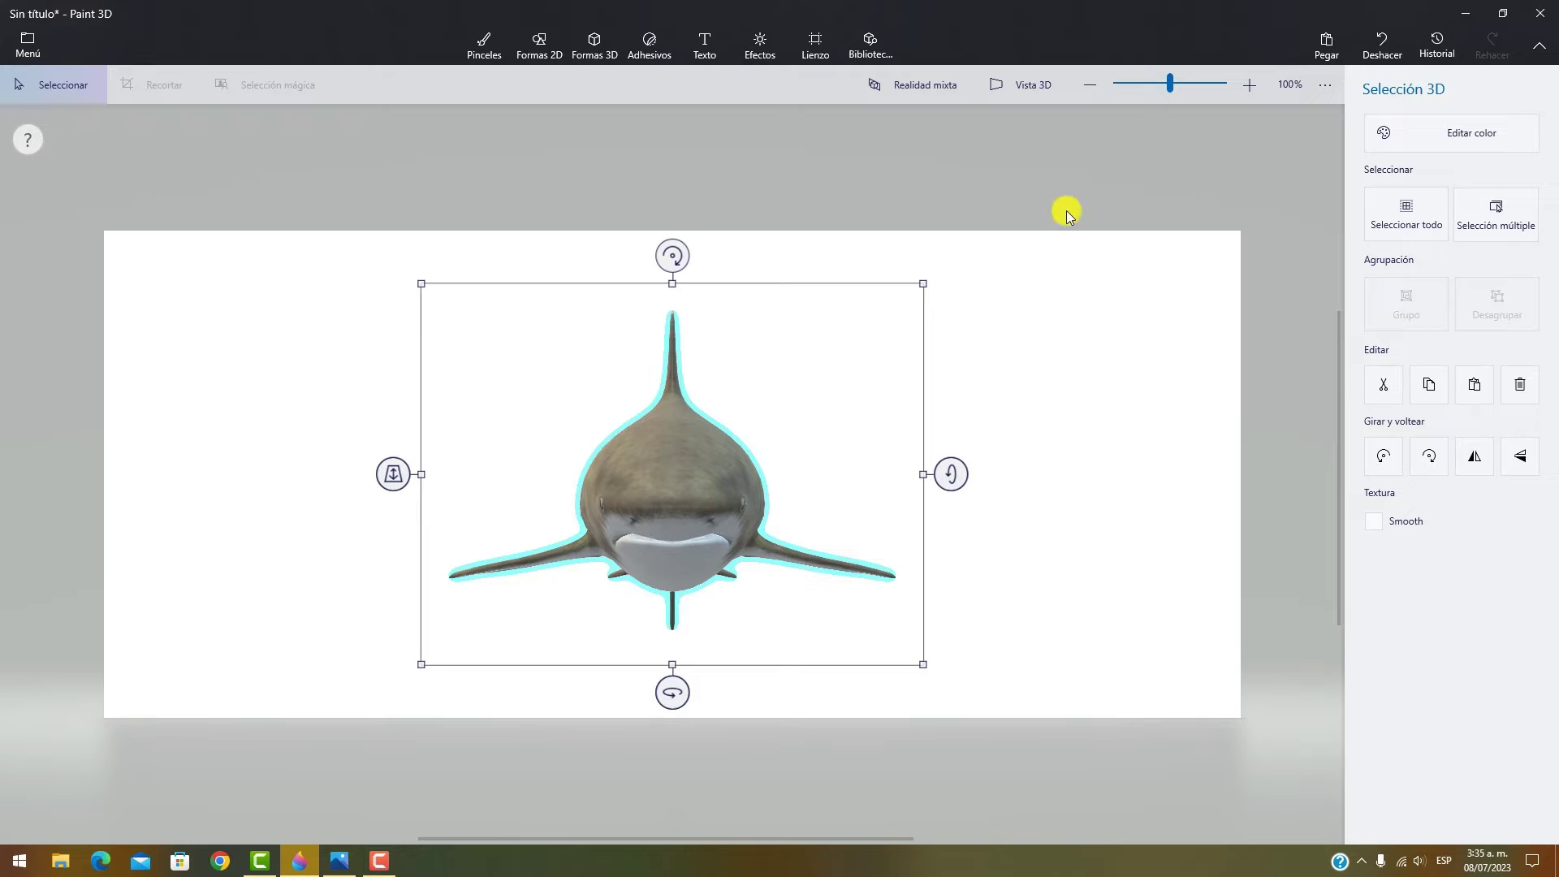
- Inspect the shark in the 3D view zoomed out to 75%, and return to the flat view
click(1027, 91)
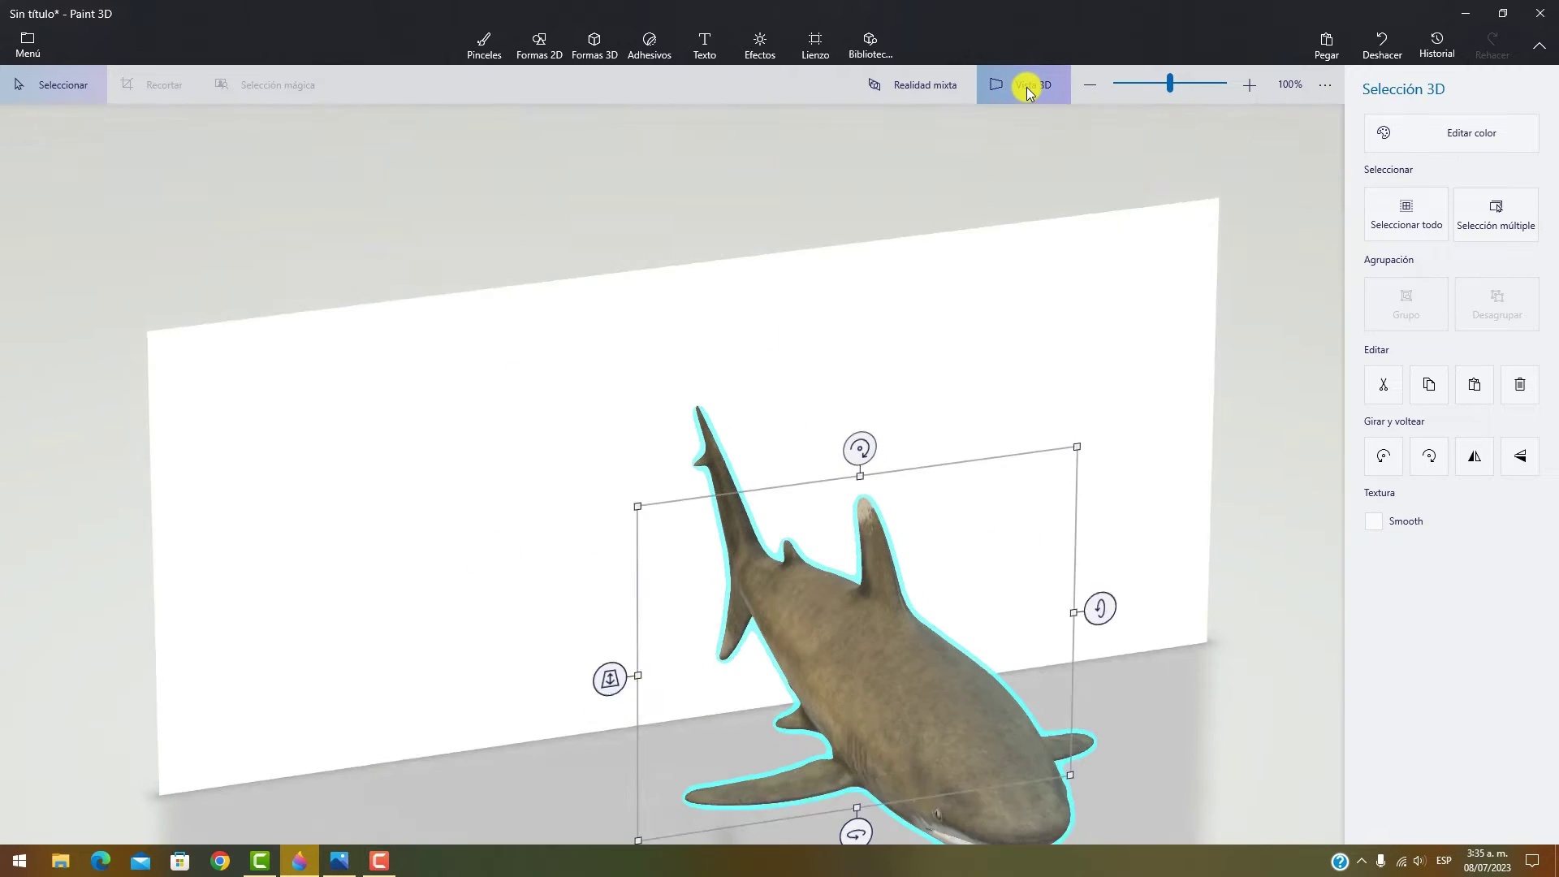
scroll(893, 442, down, 3)
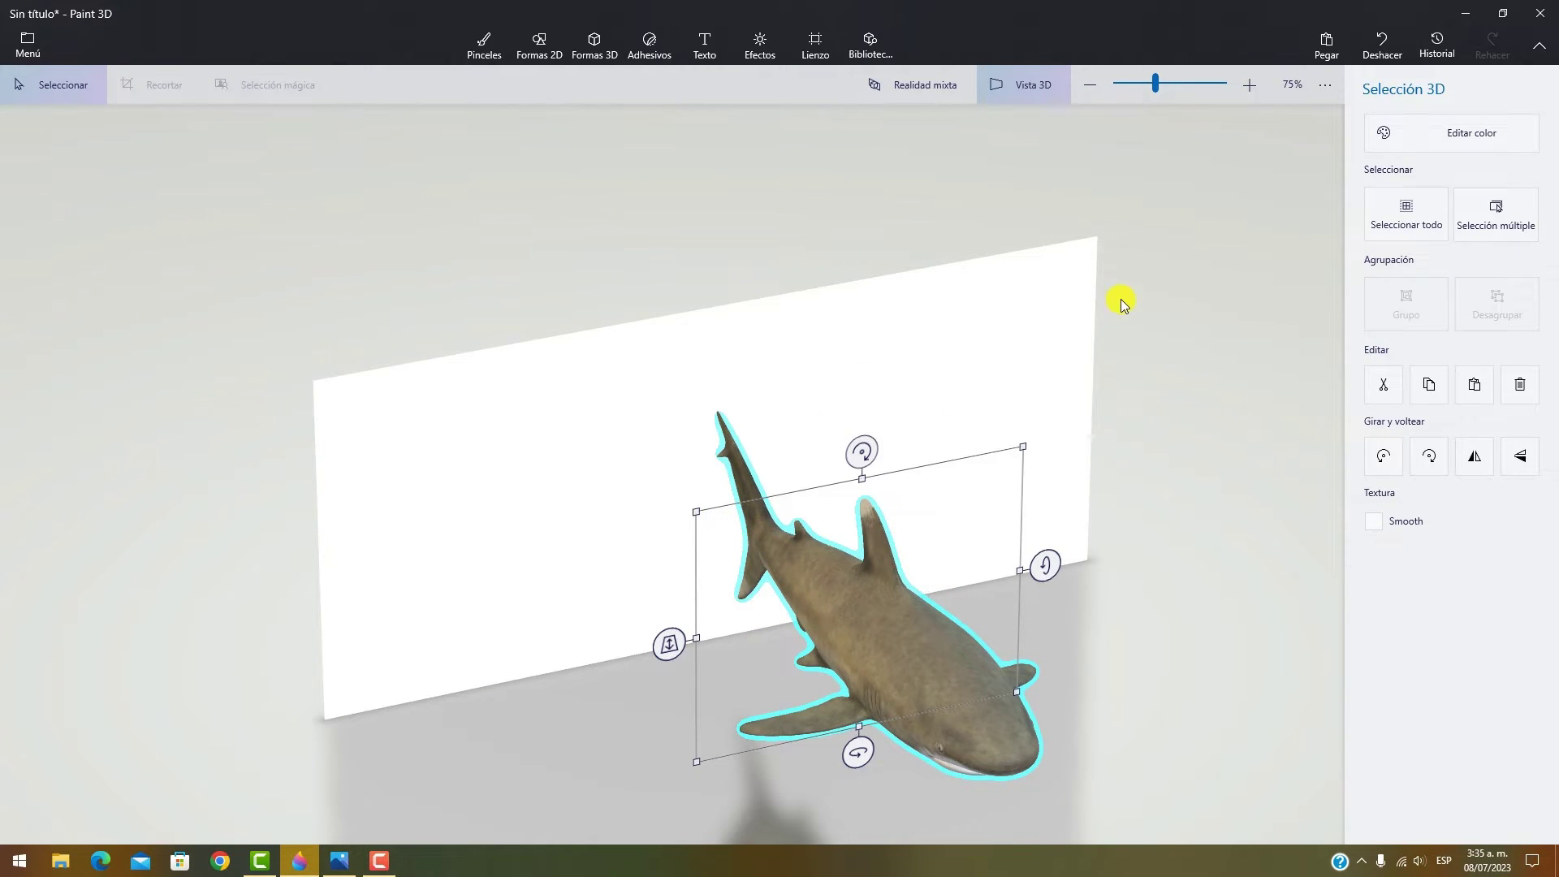
click(1028, 90)
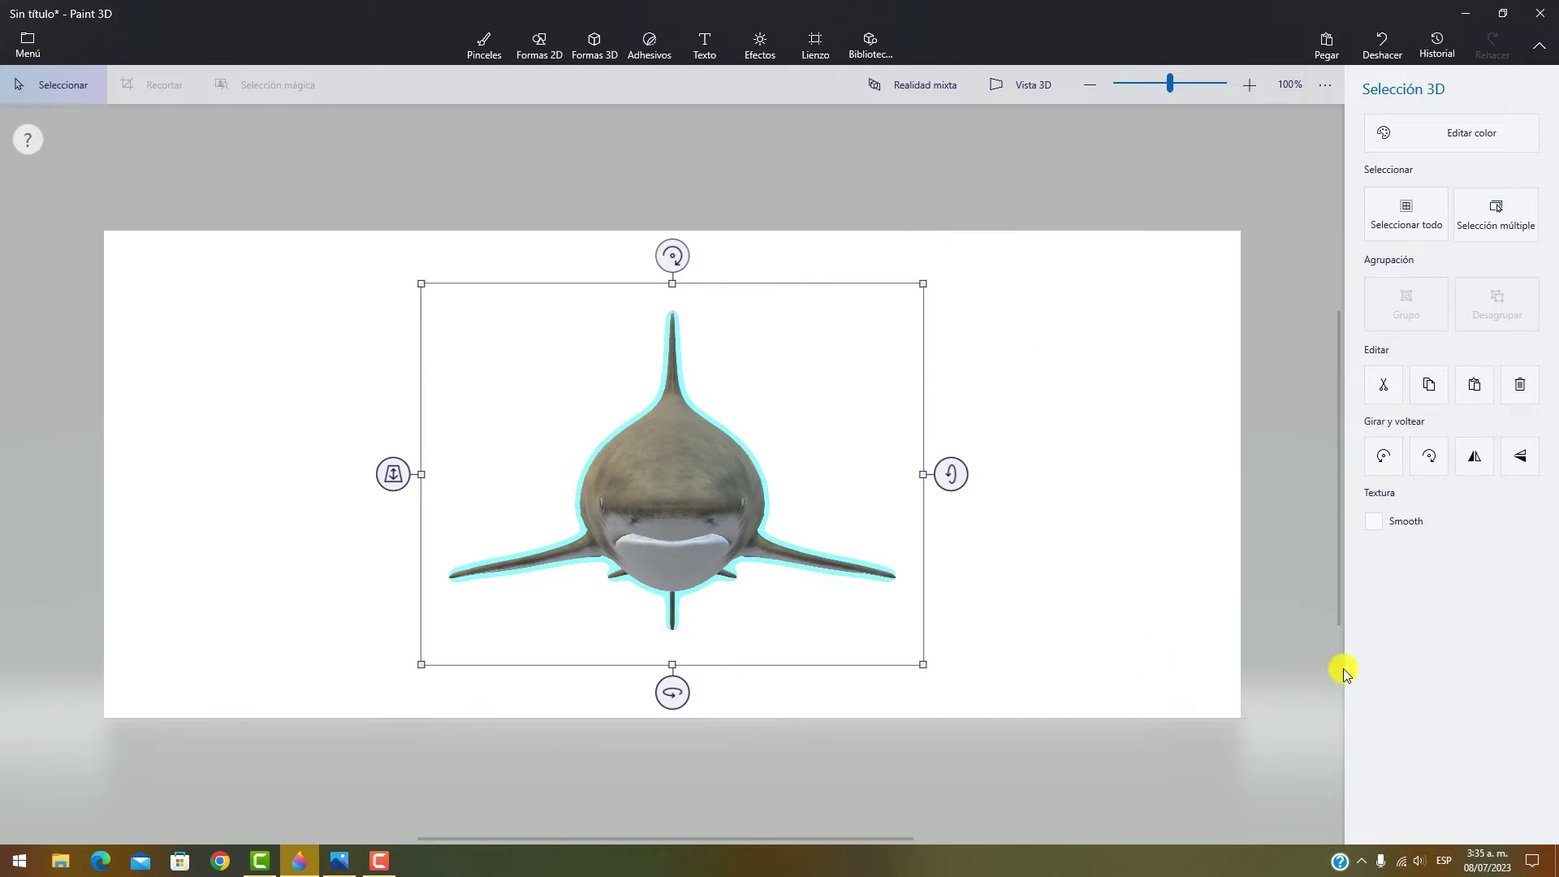
- Open the shark in Visor 3D with mixed reality off and try several lighting themes, ending on the orange one in the first row
click(932, 95)
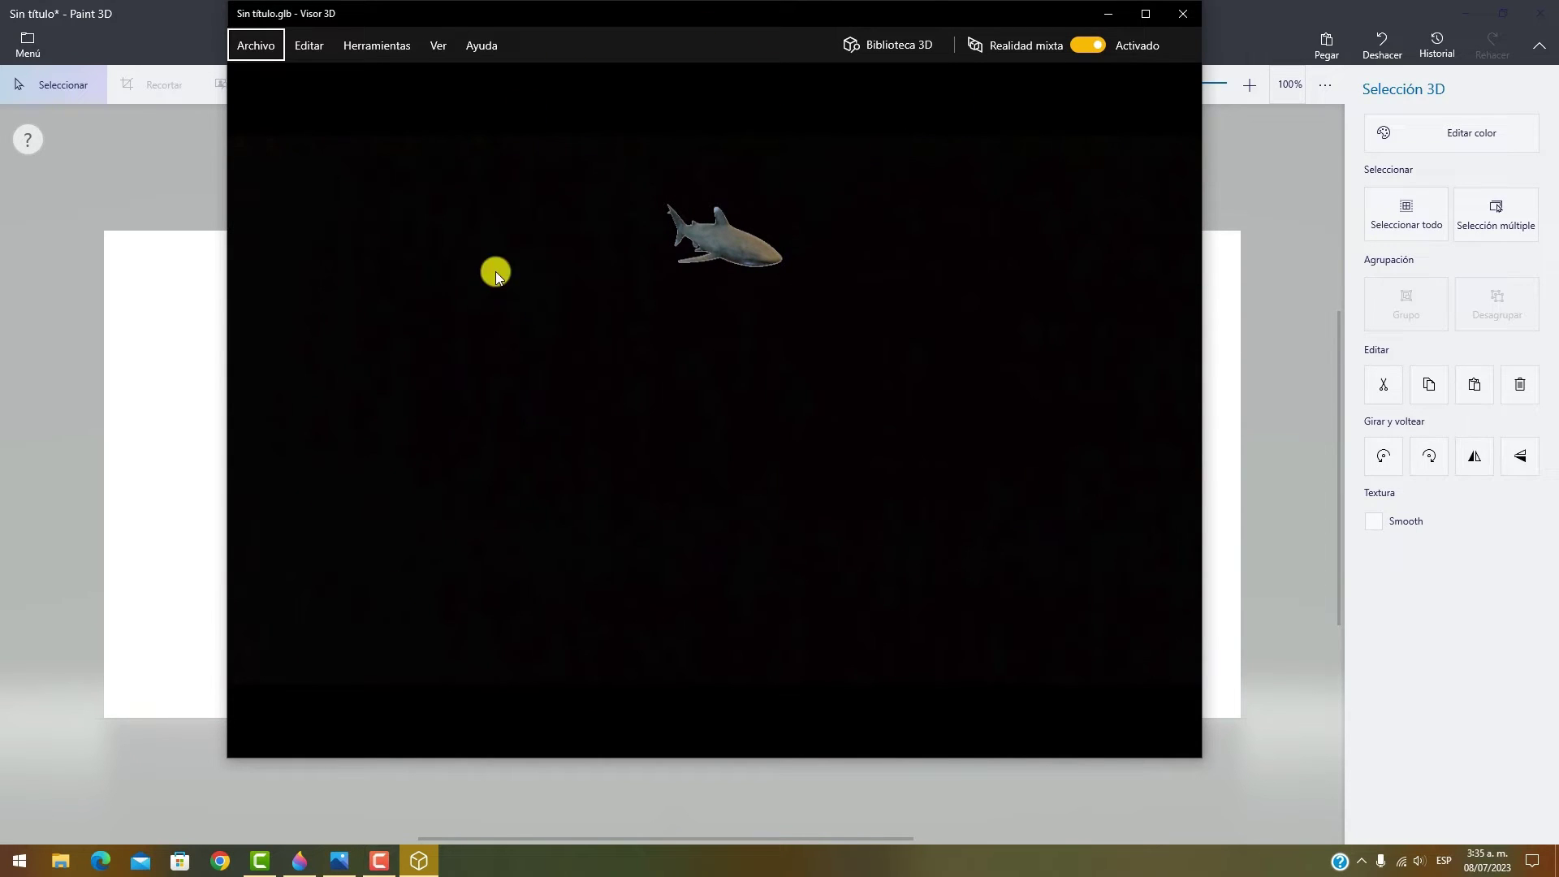
click(1088, 46)
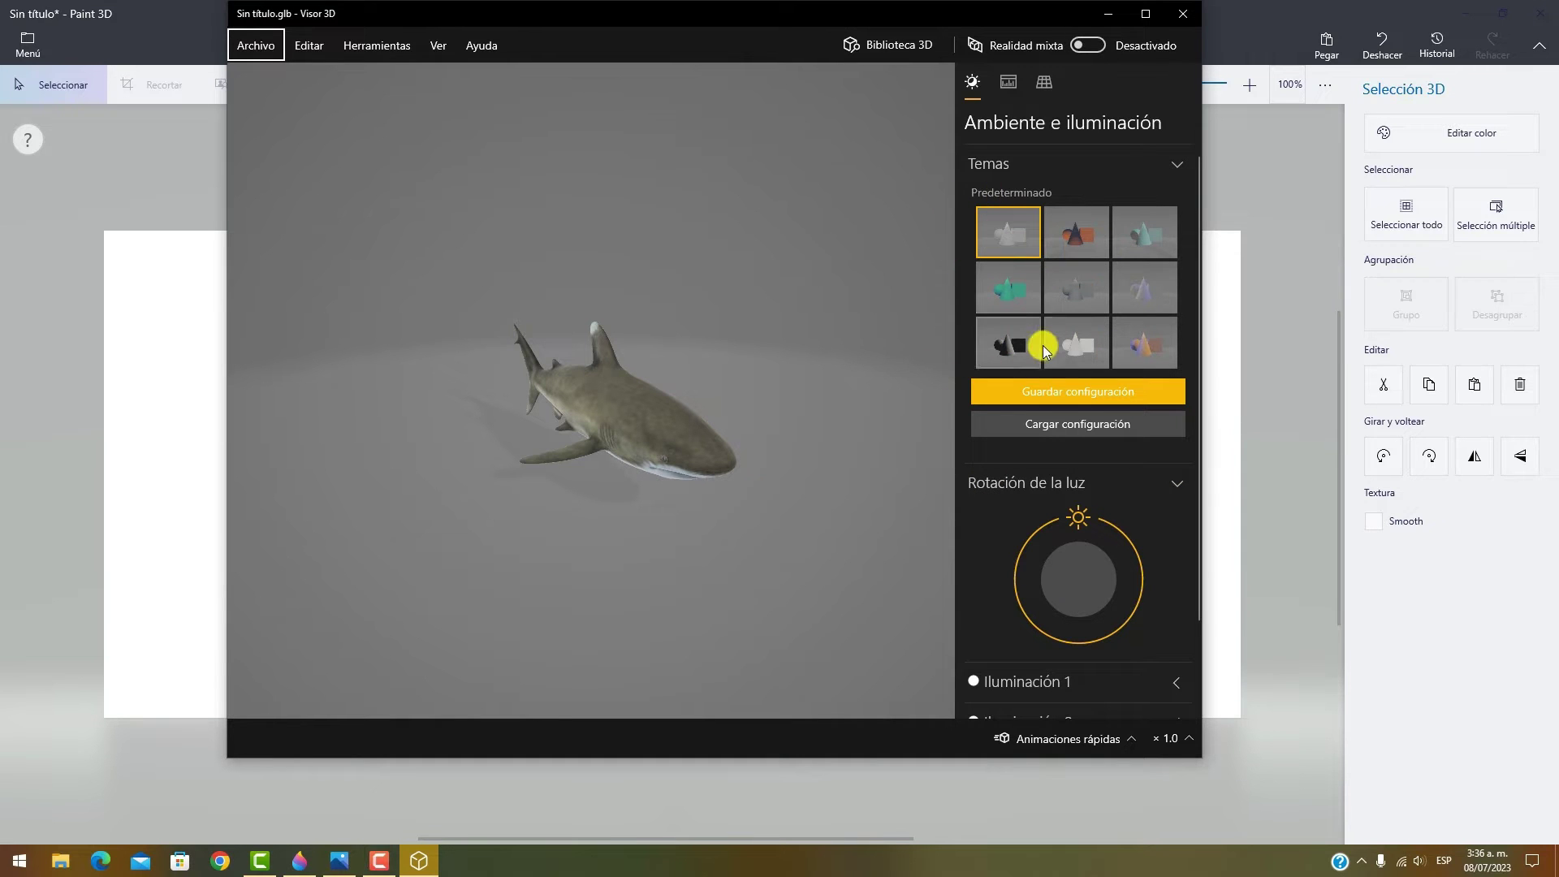
click(1009, 337)
click(1082, 336)
click(1135, 332)
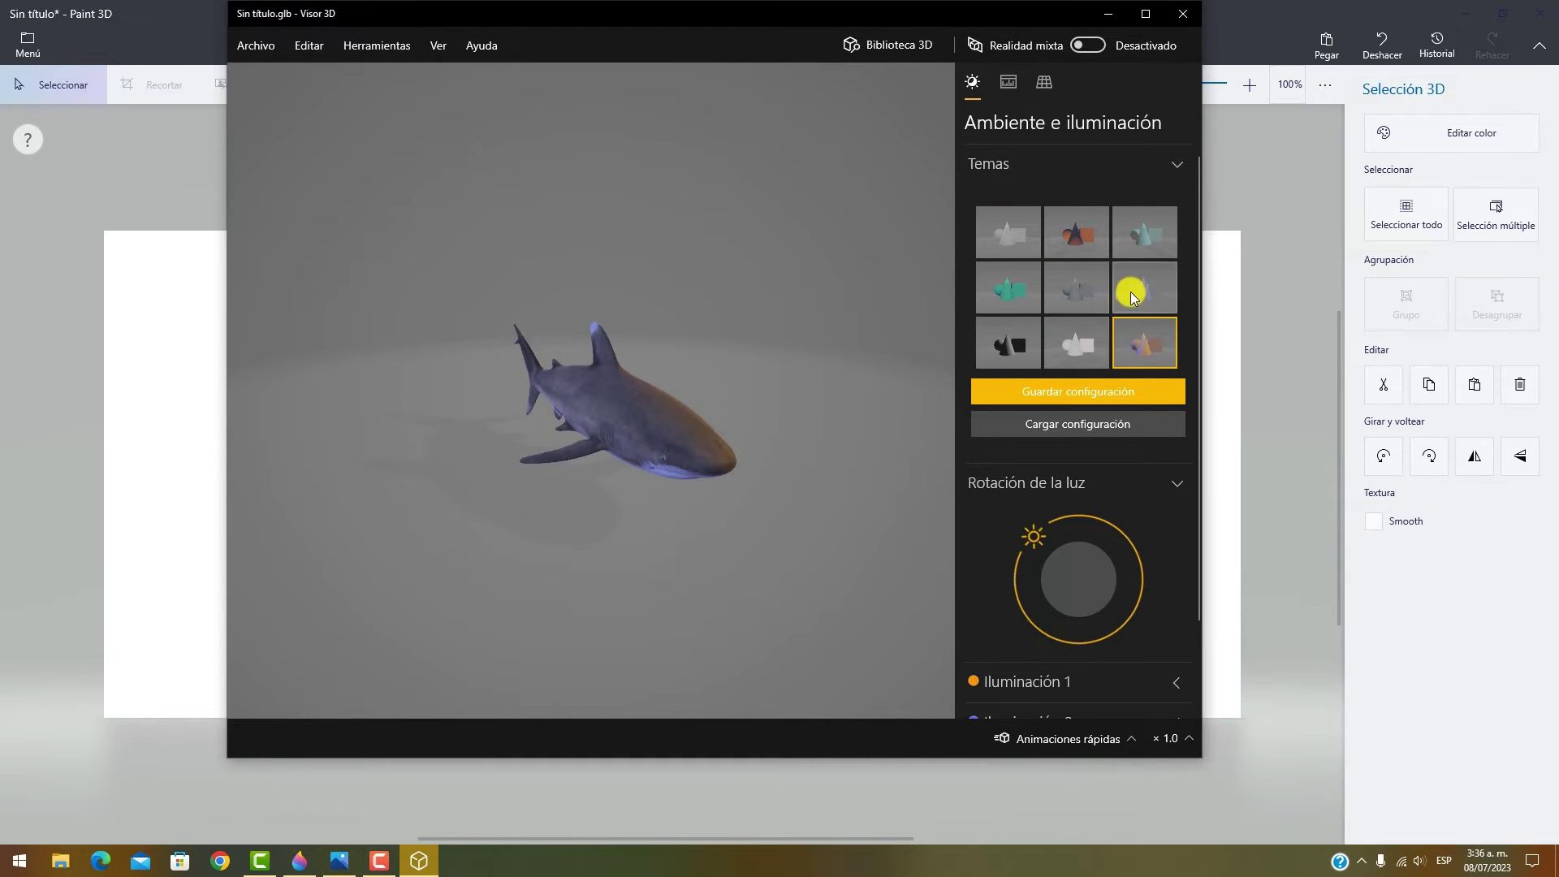
click(1140, 292)
click(1093, 269)
click(1083, 225)
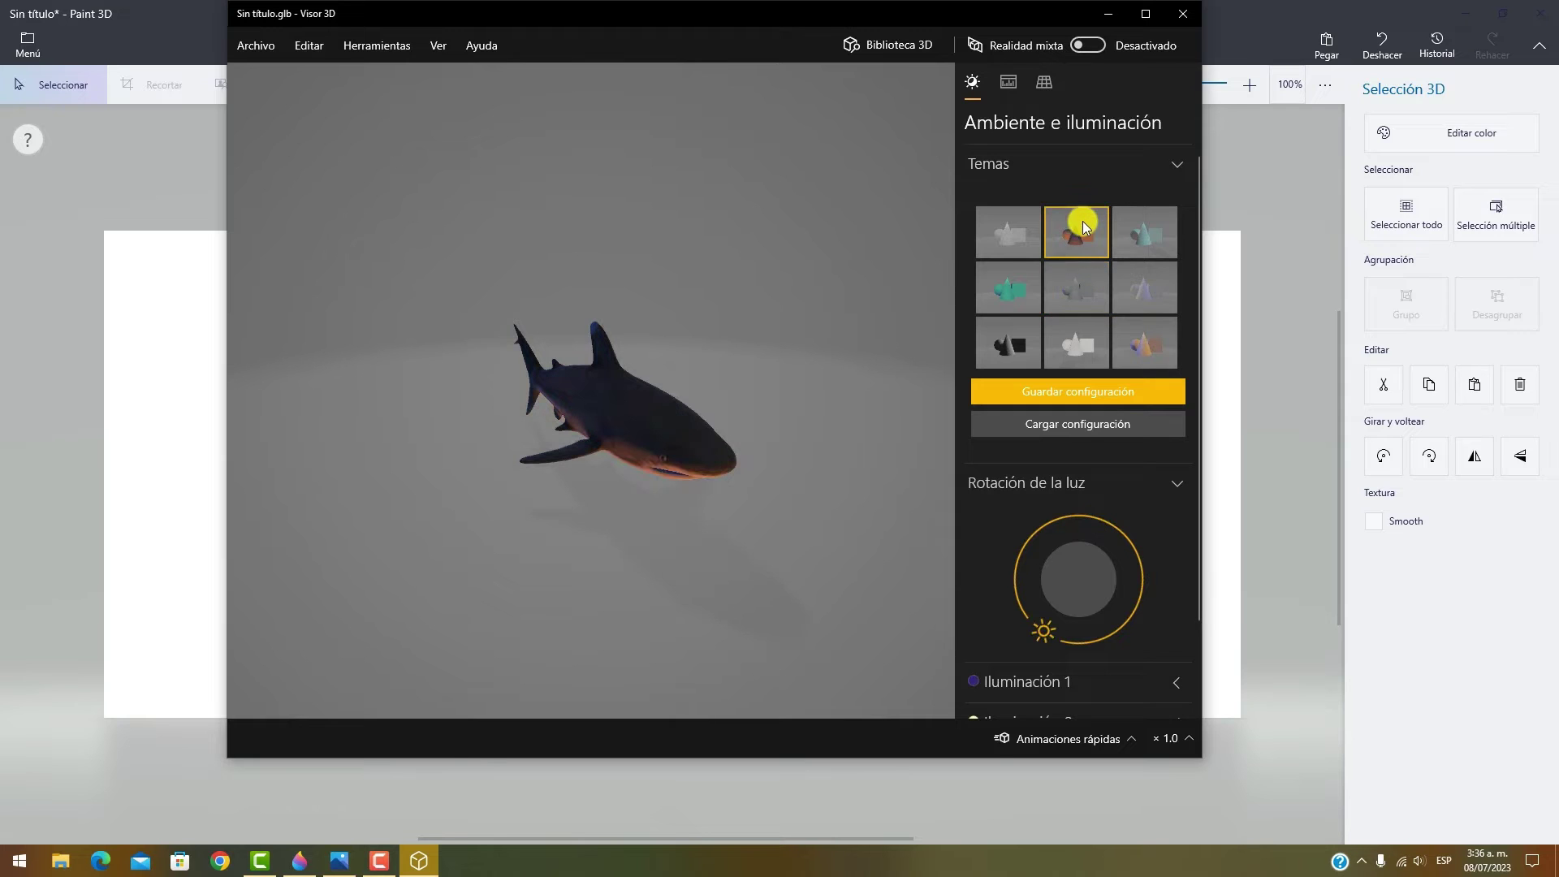
- Try further lighting themes on the shark, choose the third theme in the first row, and rotate the light to 214°
click(1145, 250)
click(1017, 282)
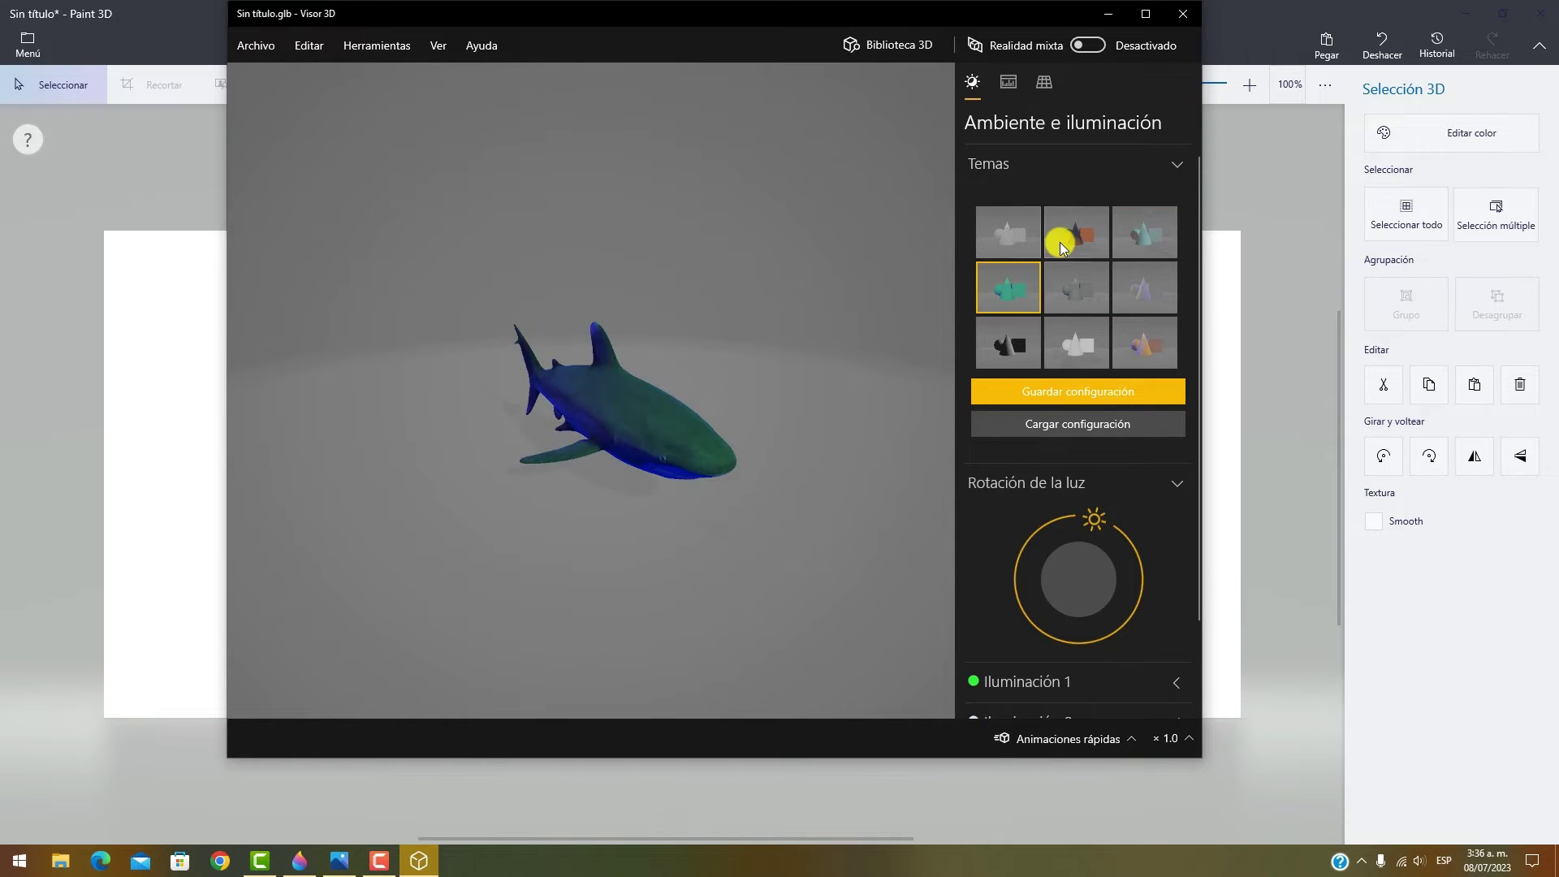
click(1079, 237)
click(1120, 244)
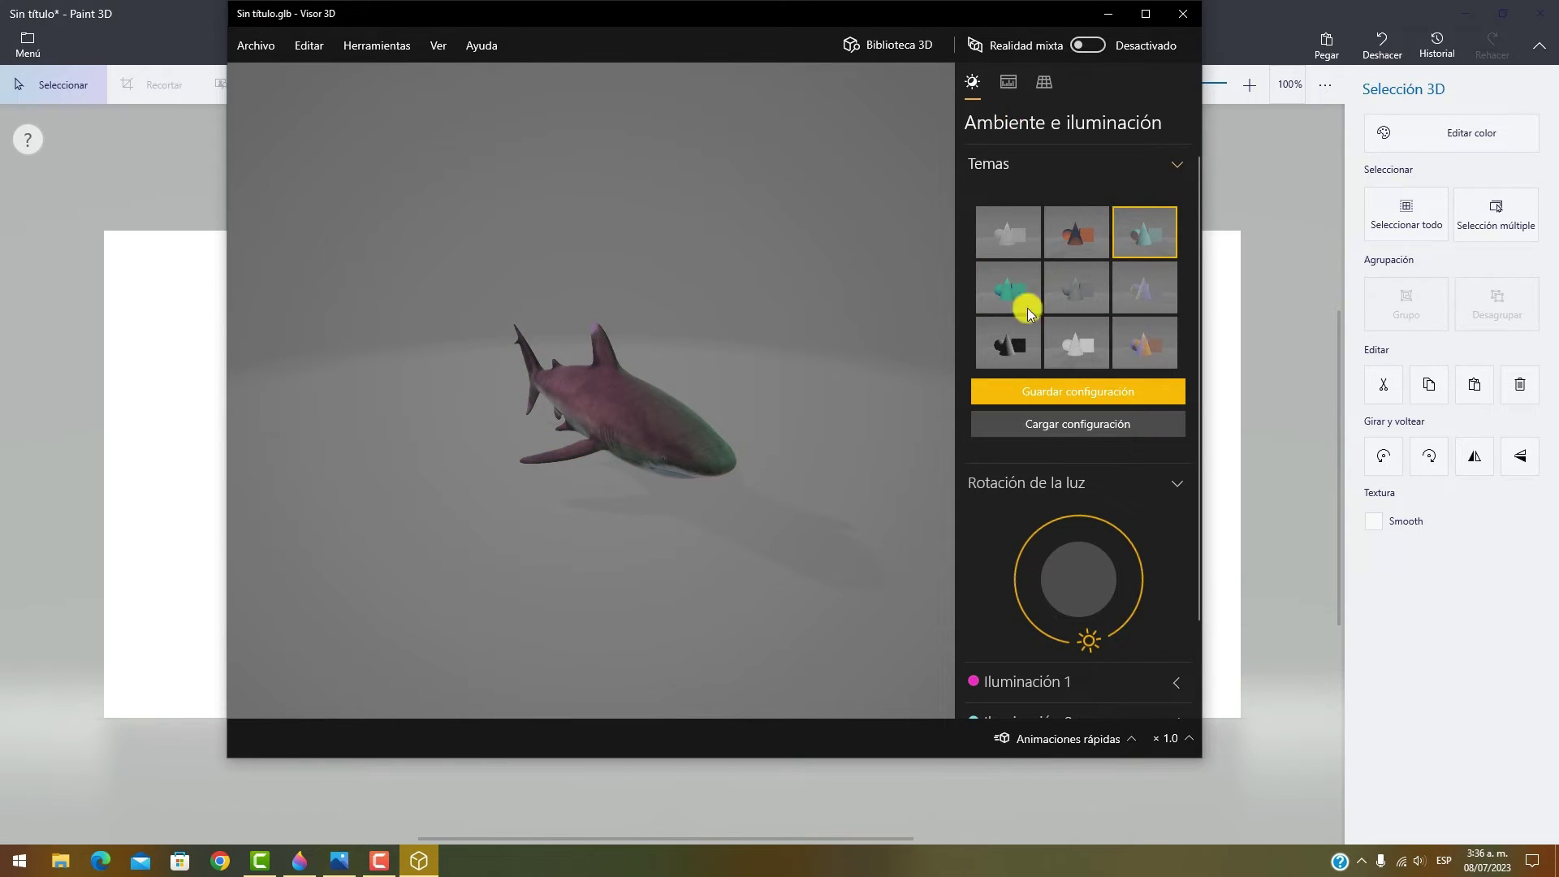
scroll(1049, 438, down, 2)
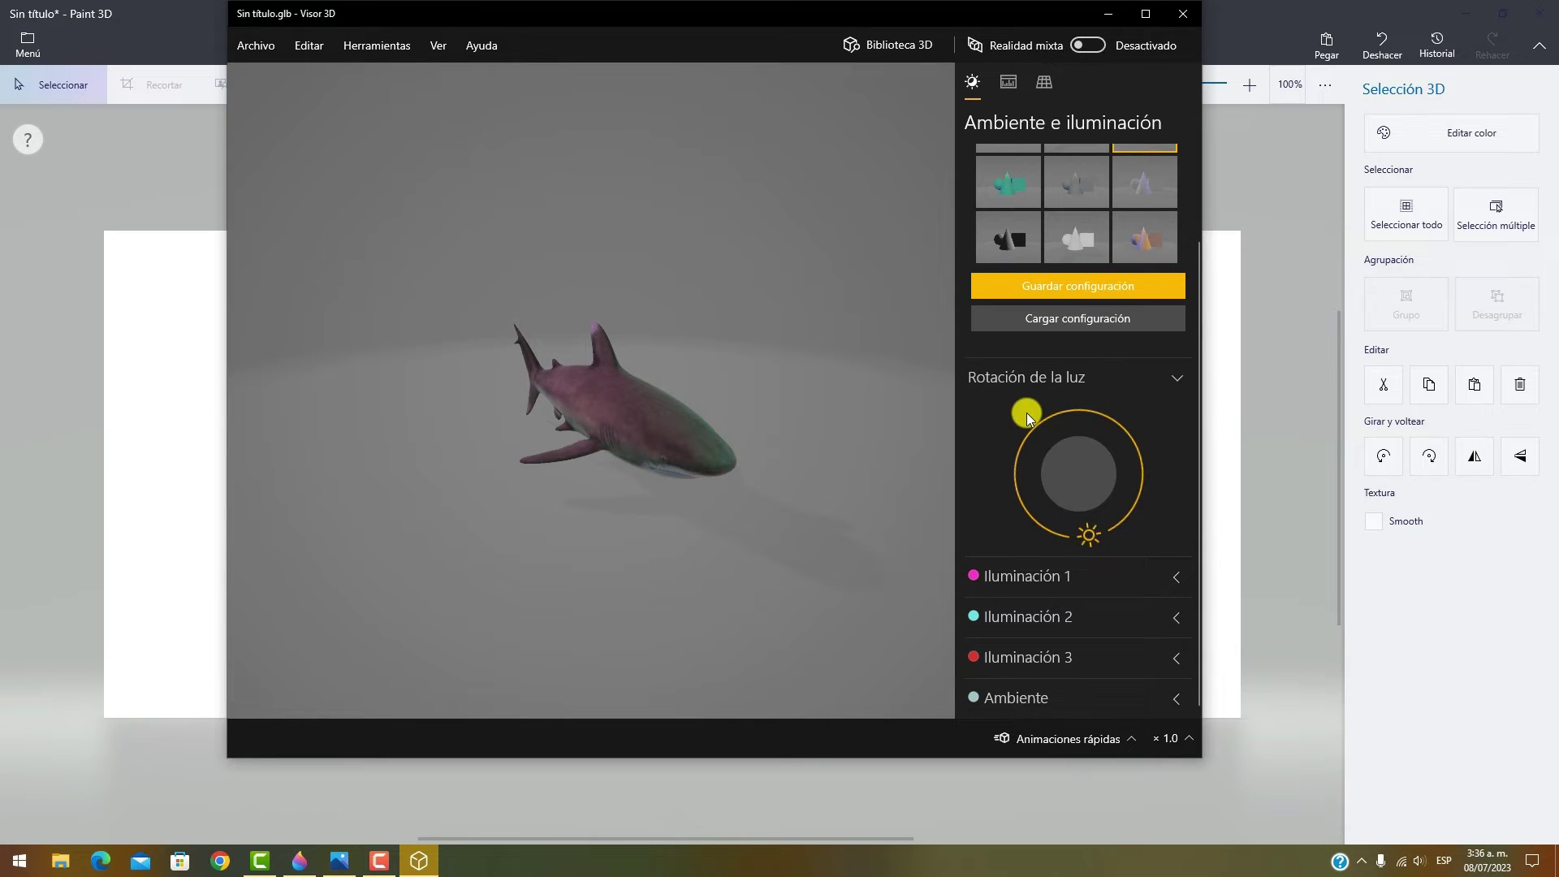
drag(1076, 542, 1098, 514)
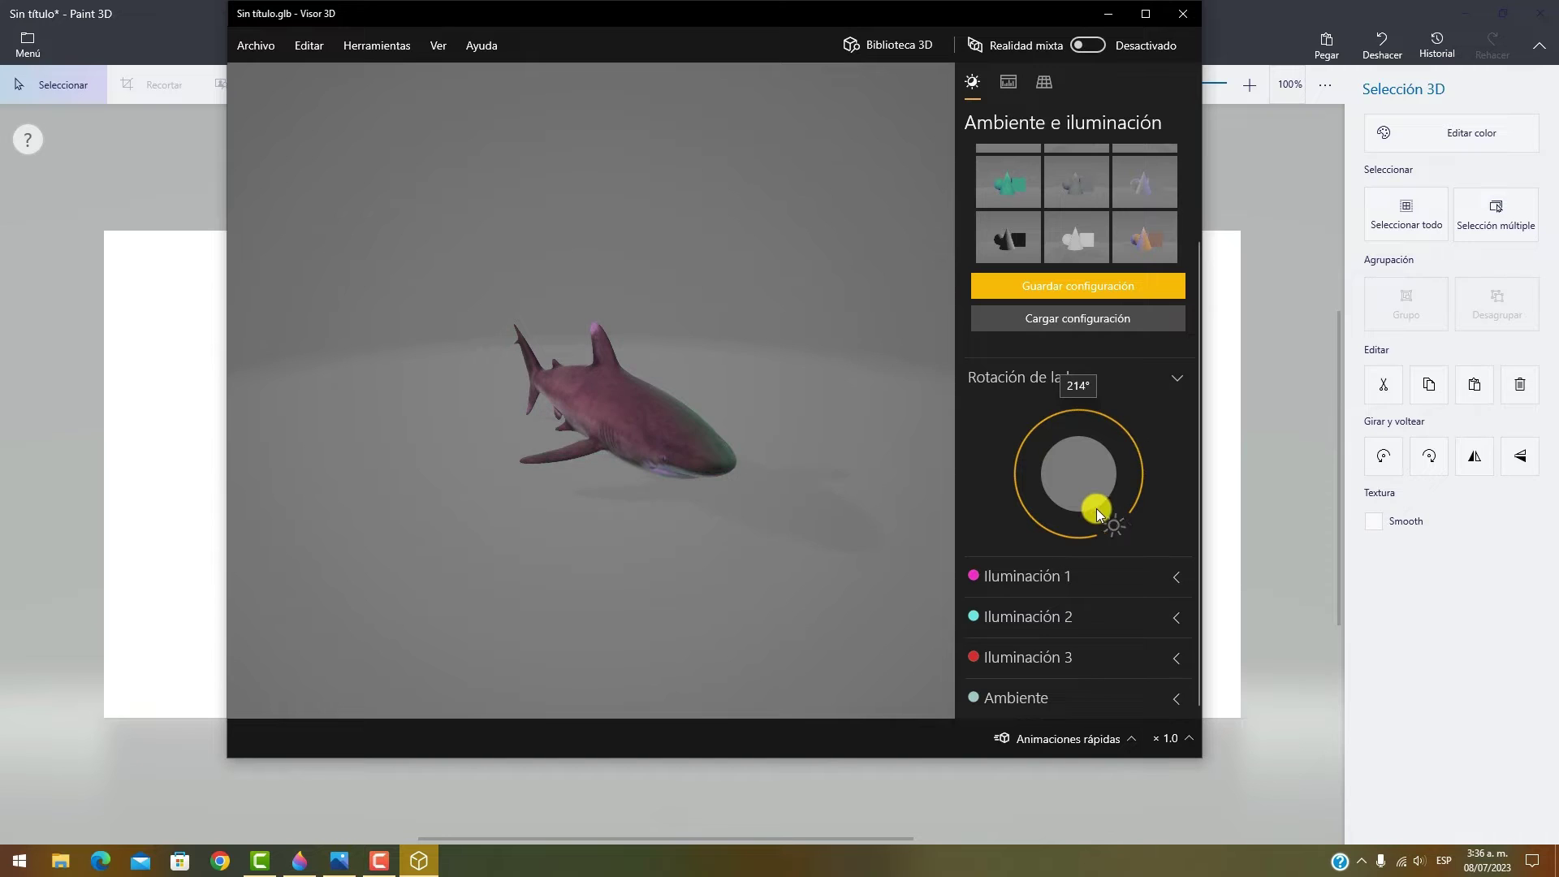
- Examine the colour and filter intensity settings of Iluminación 1, Iluminación 2, Iluminación 3 and Ambiente
click(1044, 578)
scroll(1092, 598, down, 1)
scroll(1080, 598, down, 2)
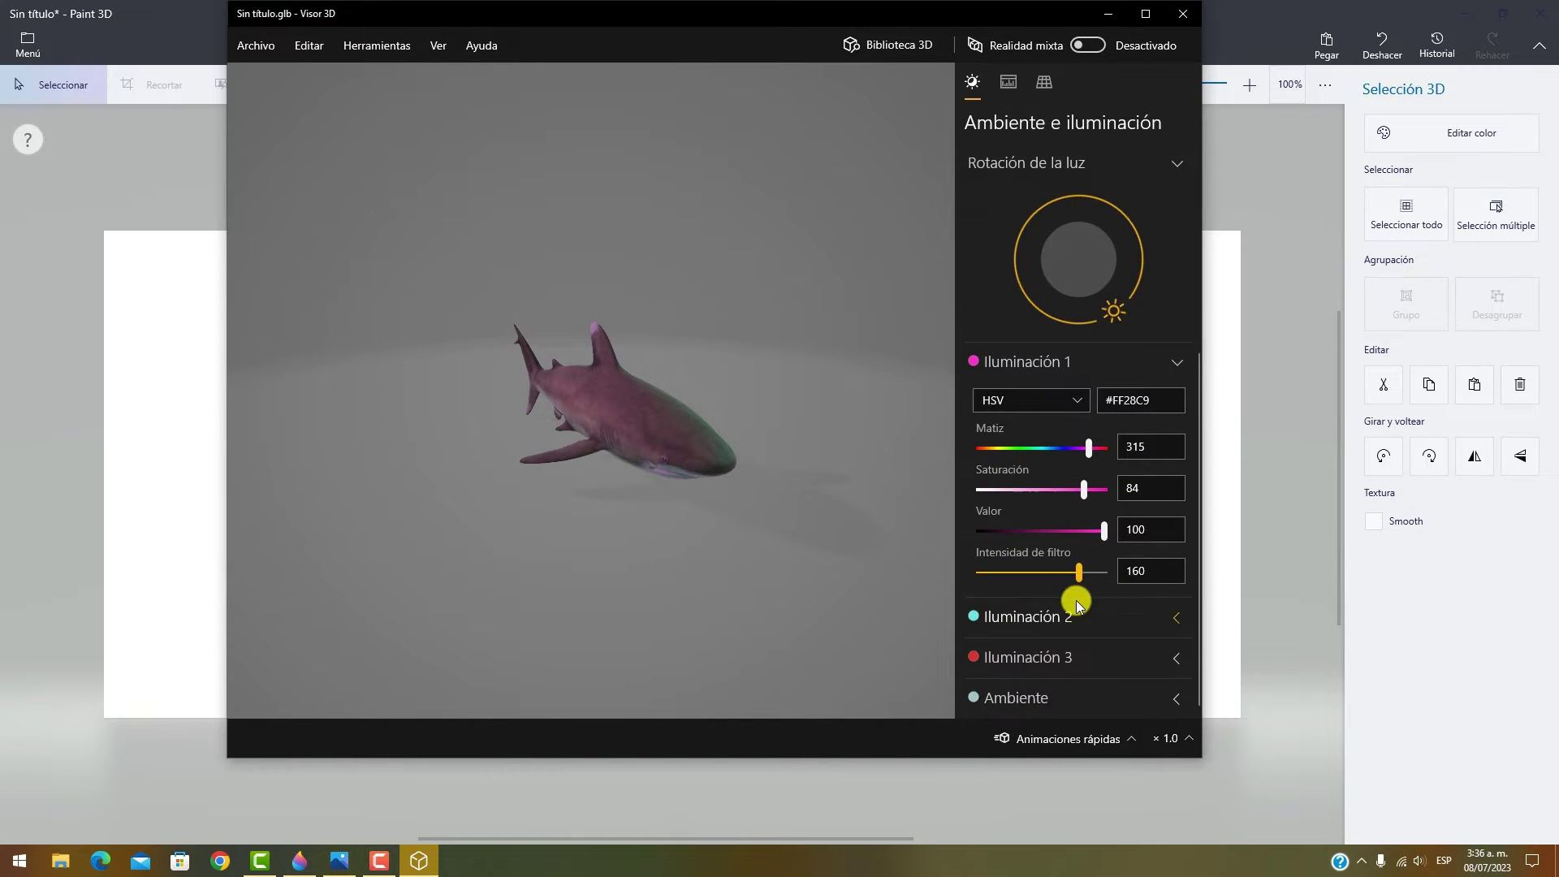
click(1057, 617)
scroll(1073, 517, down, 3)
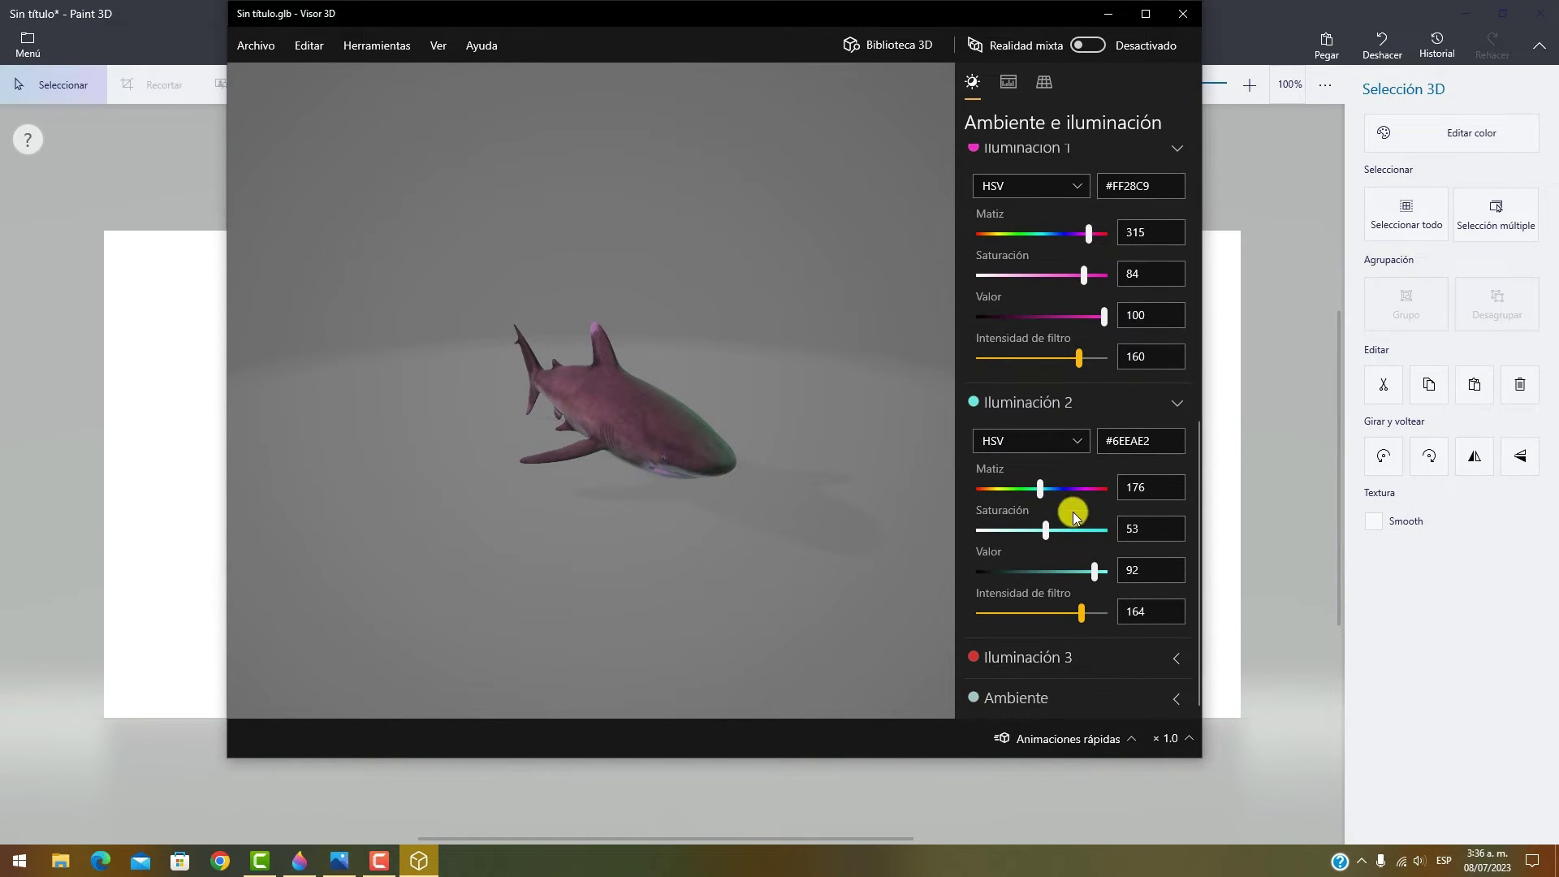
click(1080, 656)
scroll(1072, 568, down, 1)
click(1055, 695)
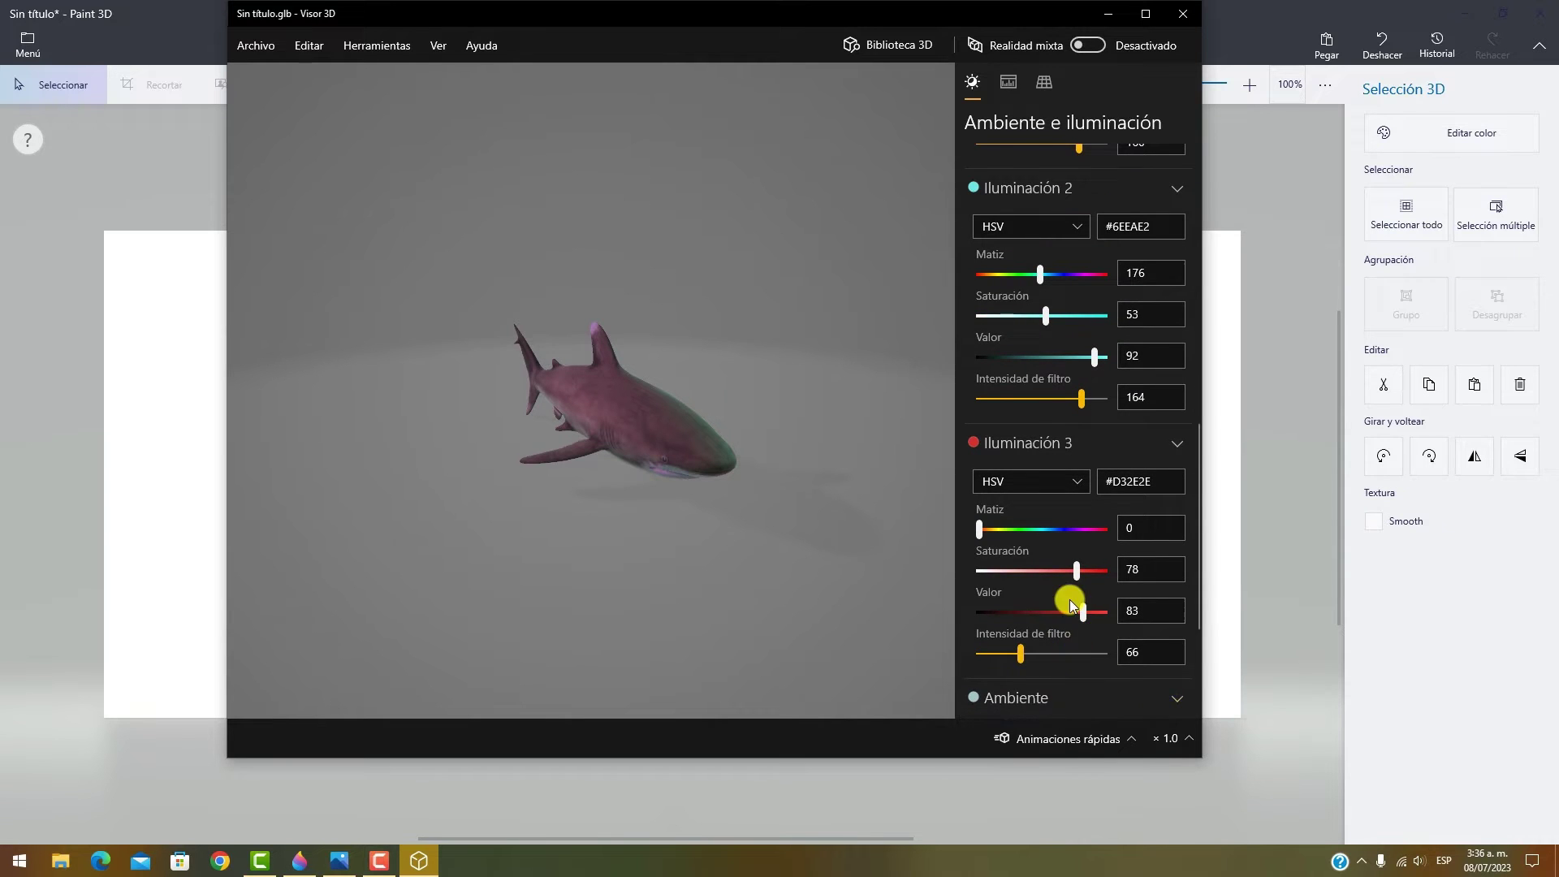
scroll(1069, 599, down, 1)
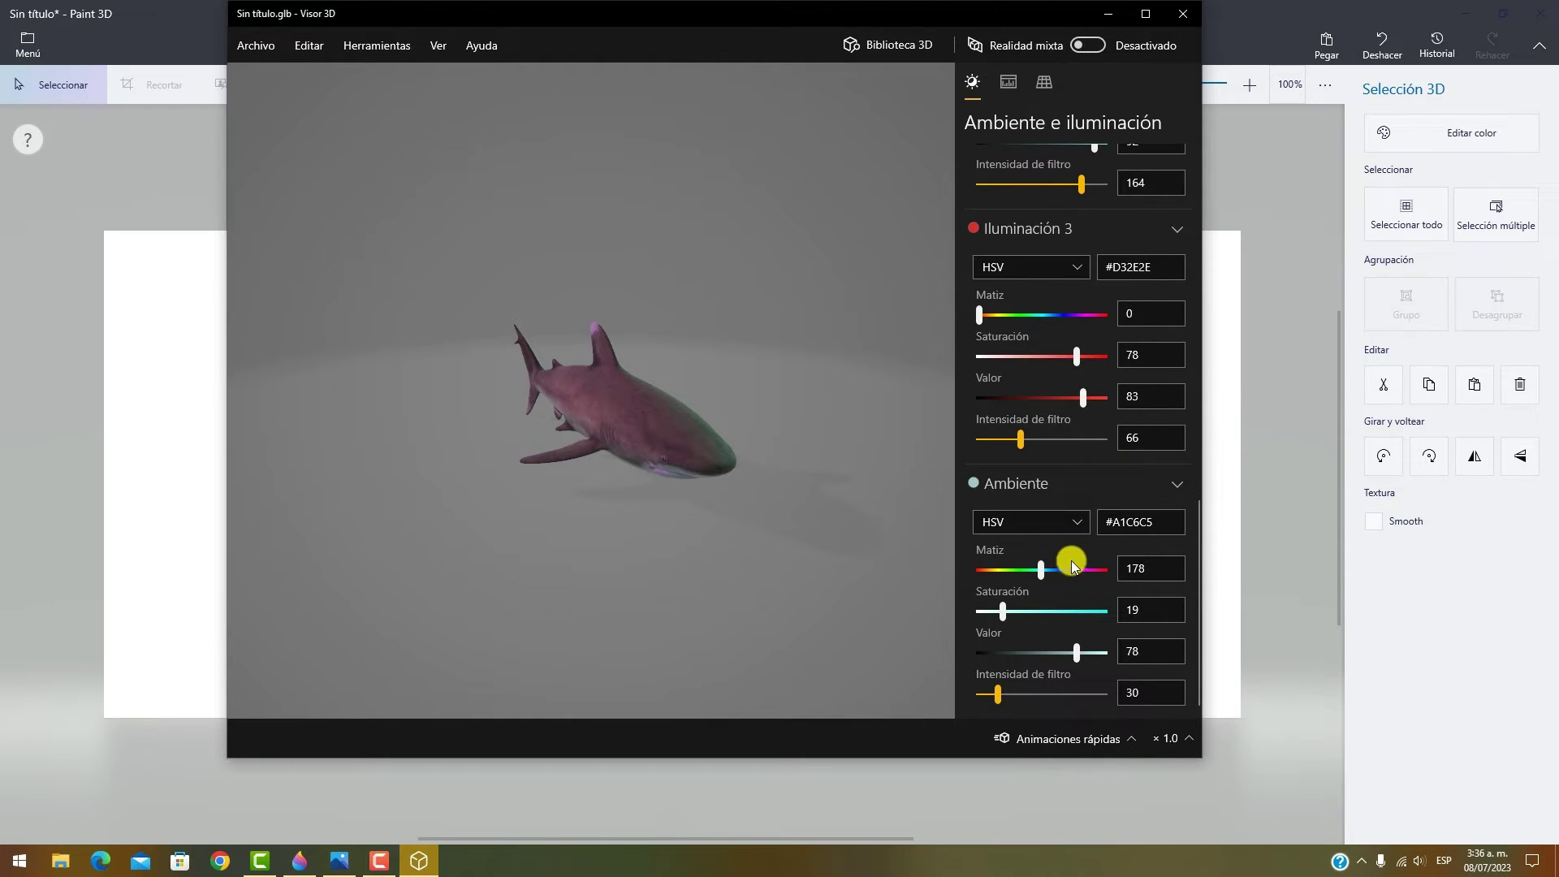
scroll(1096, 511, up, 1)
scroll(1100, 503, up, 1)
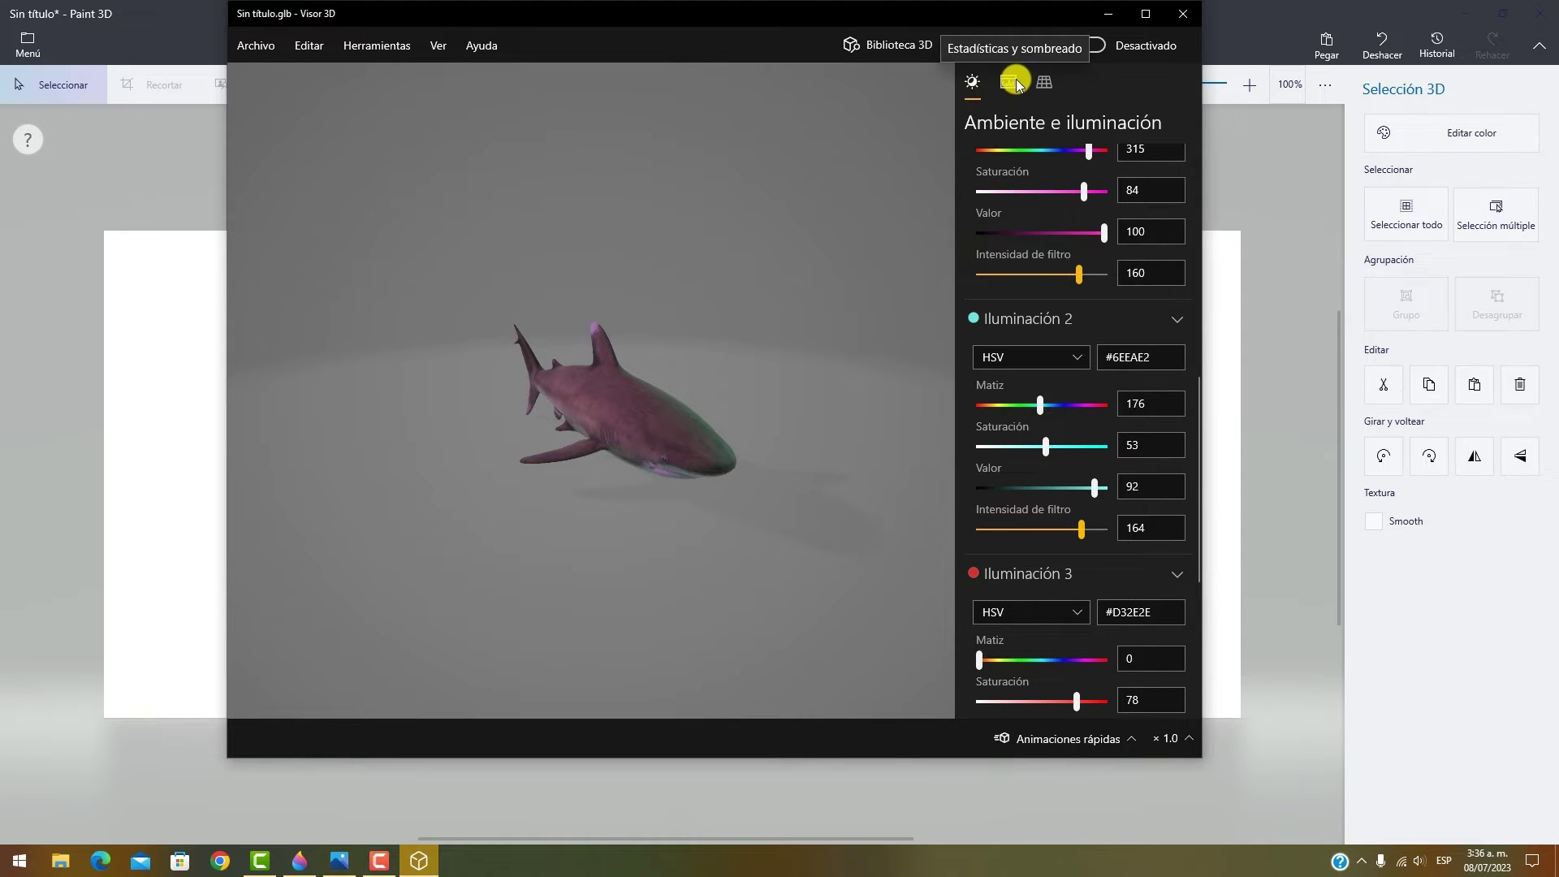
- Try several Datos de malla overlays on the shark in Estadísticas y sombreado, including Id. de materiales, ending with Triángulos enabled
click(1011, 82)
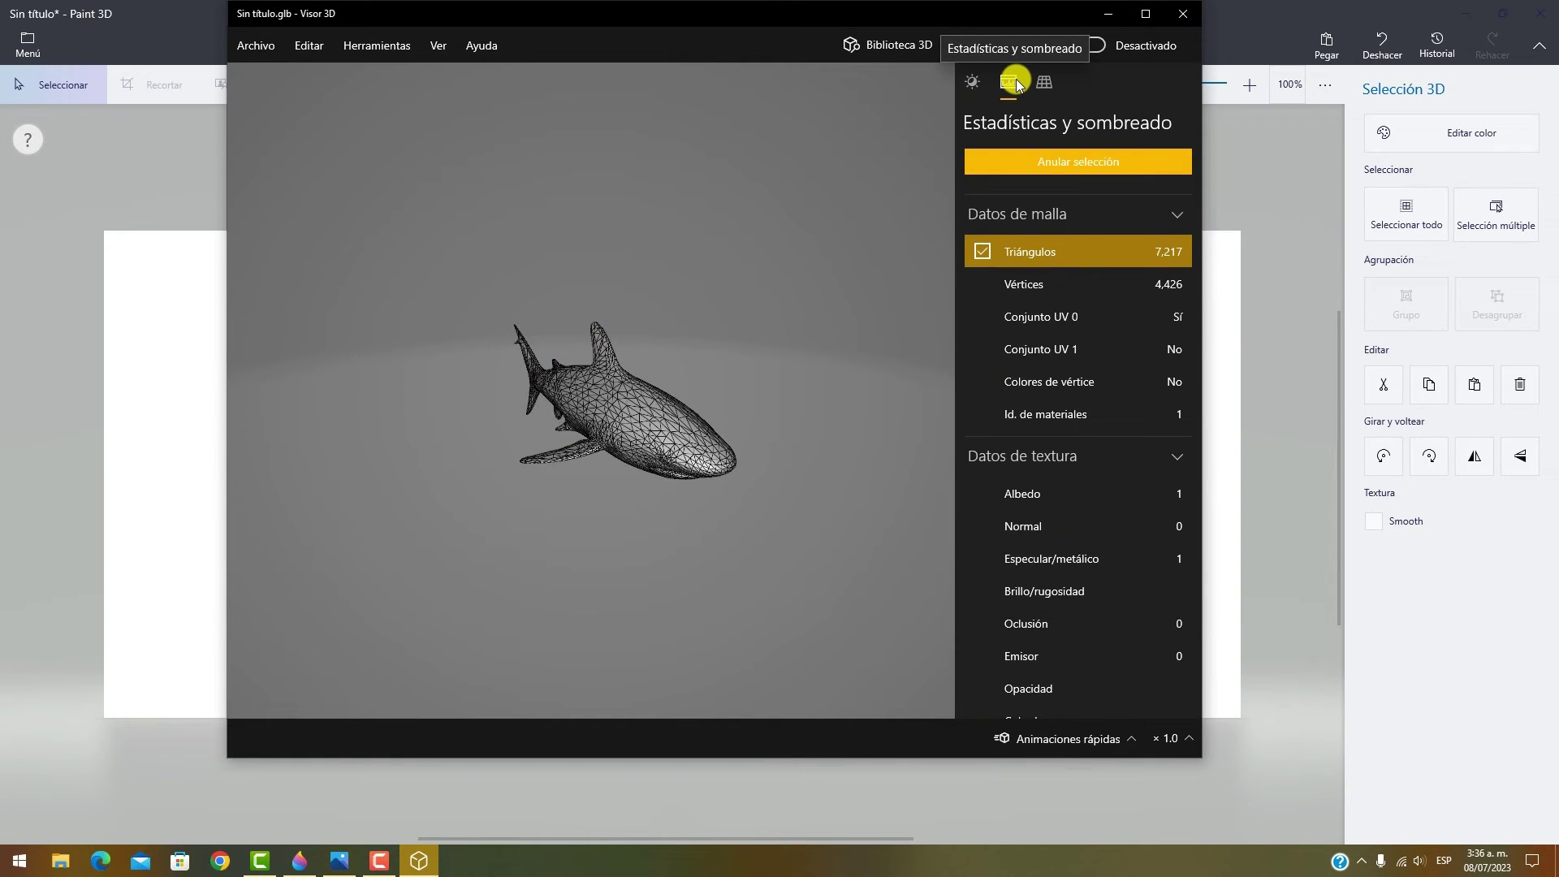
click(1085, 164)
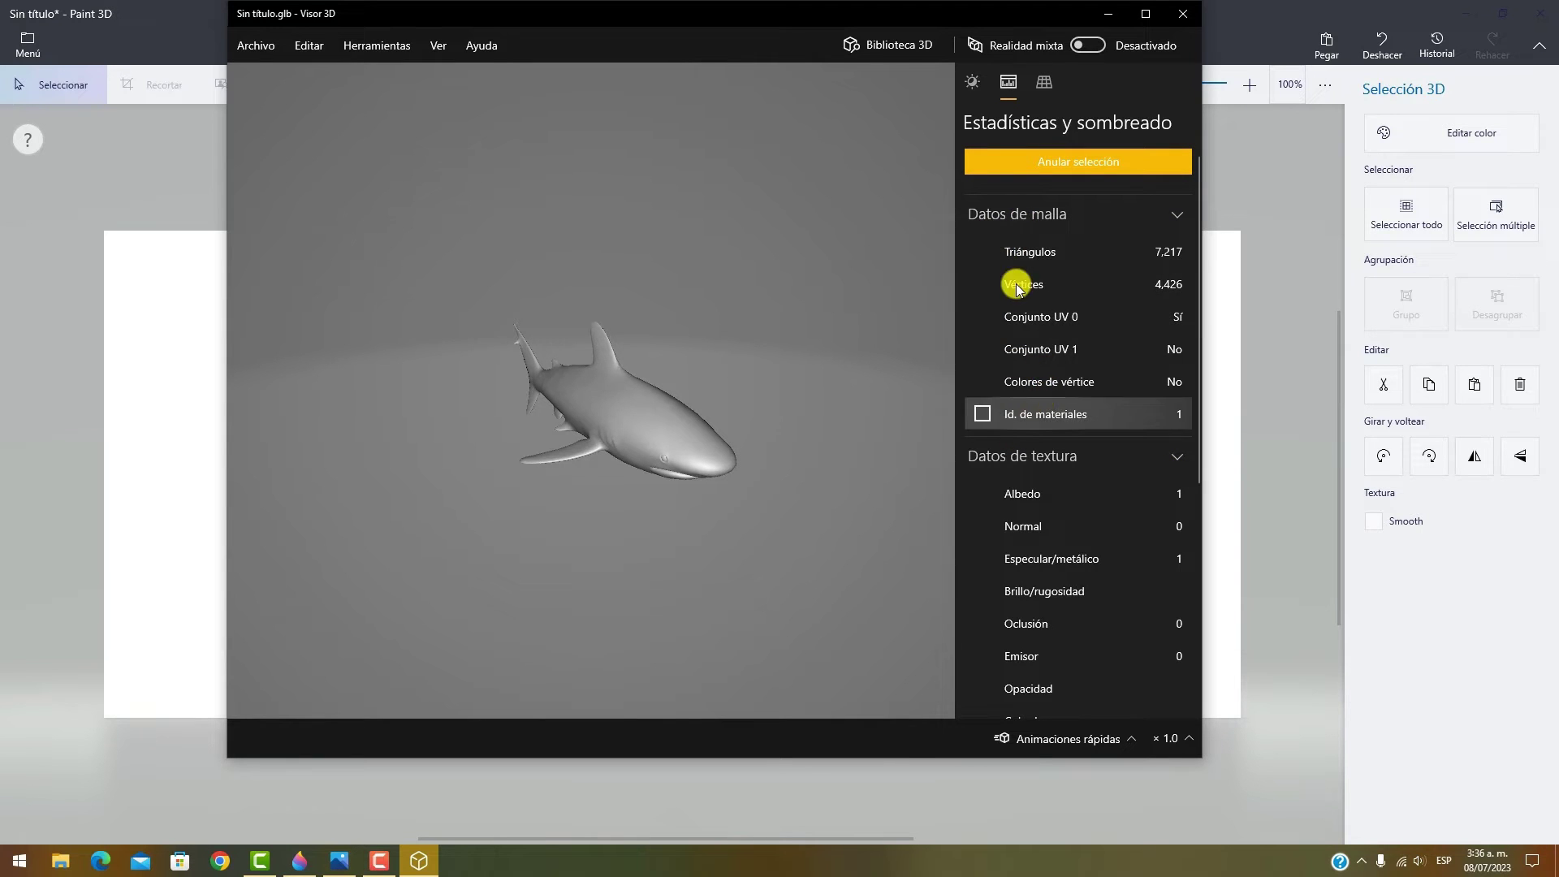
click(981, 381)
click(981, 412)
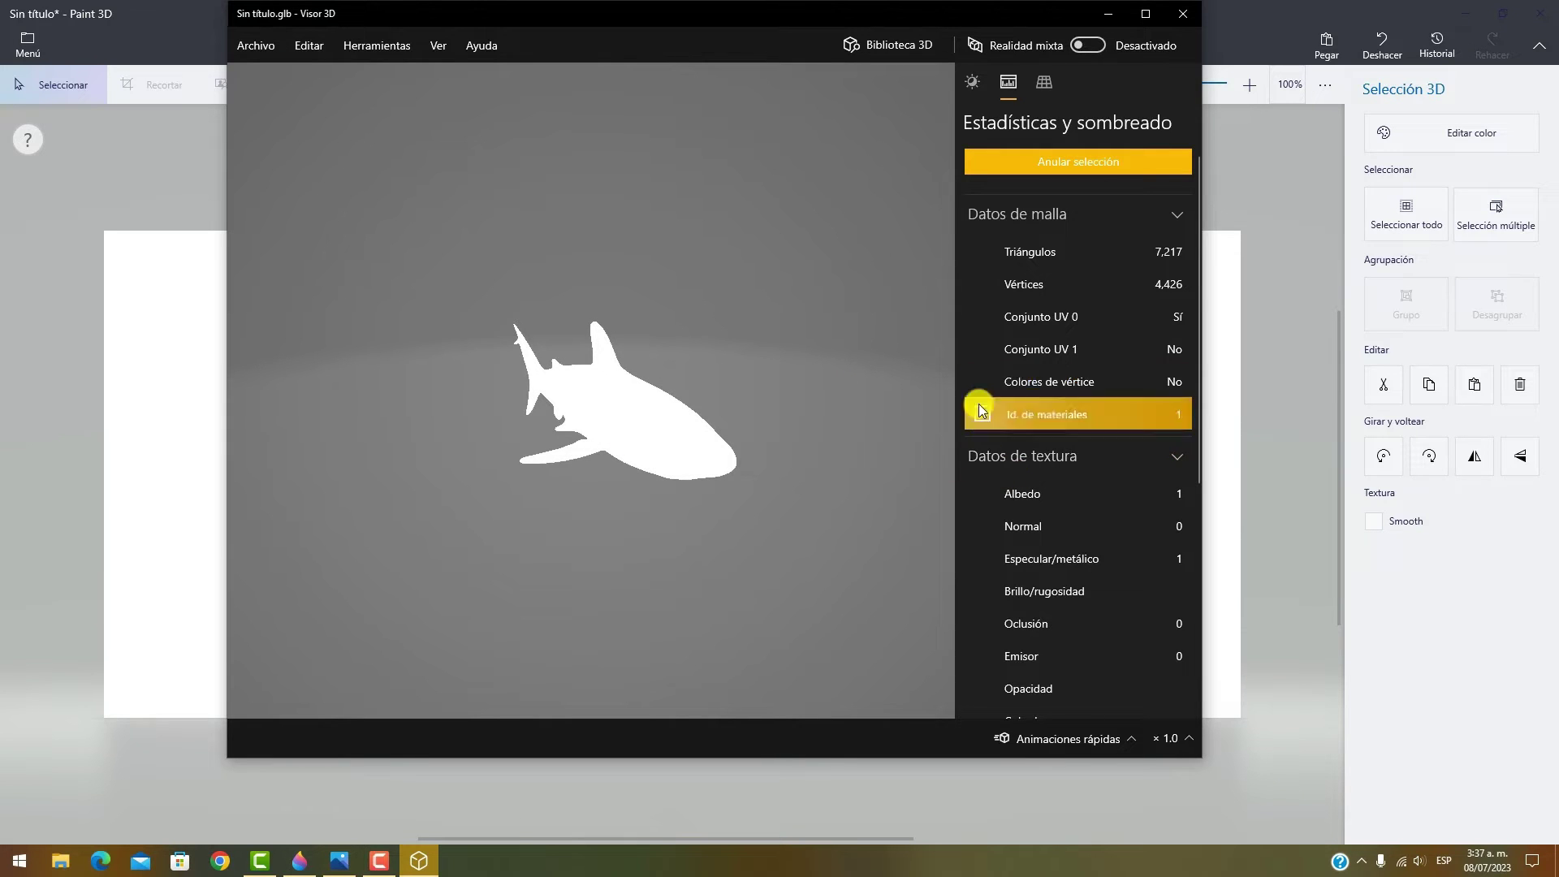
click(997, 319)
click(993, 287)
click(990, 253)
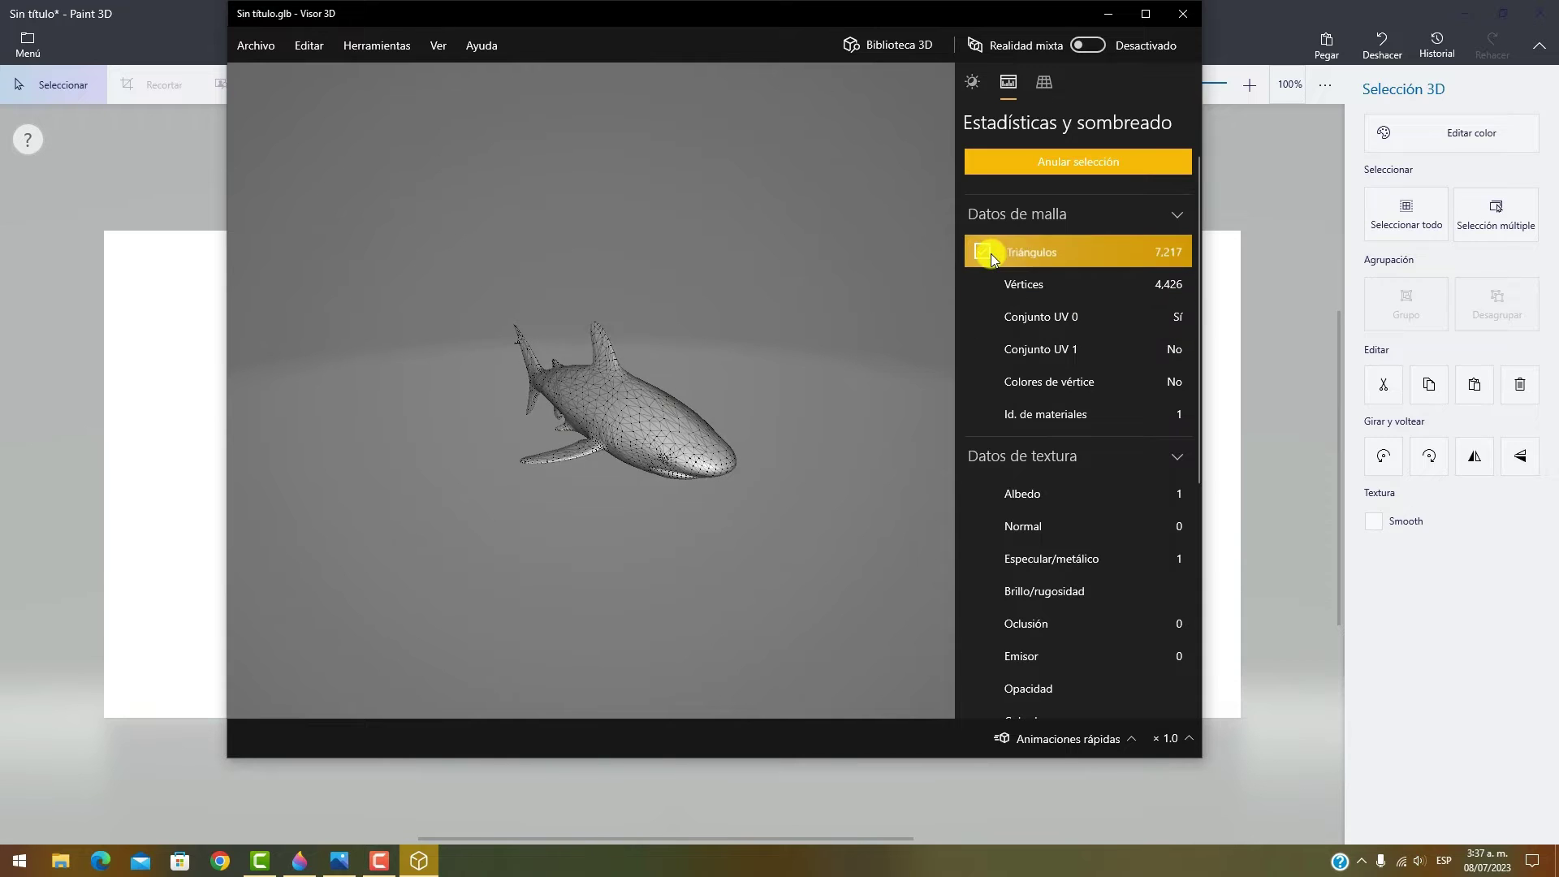
- Try several Datos de textura options on the shark, including Opacidad, and finish with Albedo enabled
scroll(1090, 406, down, 3)
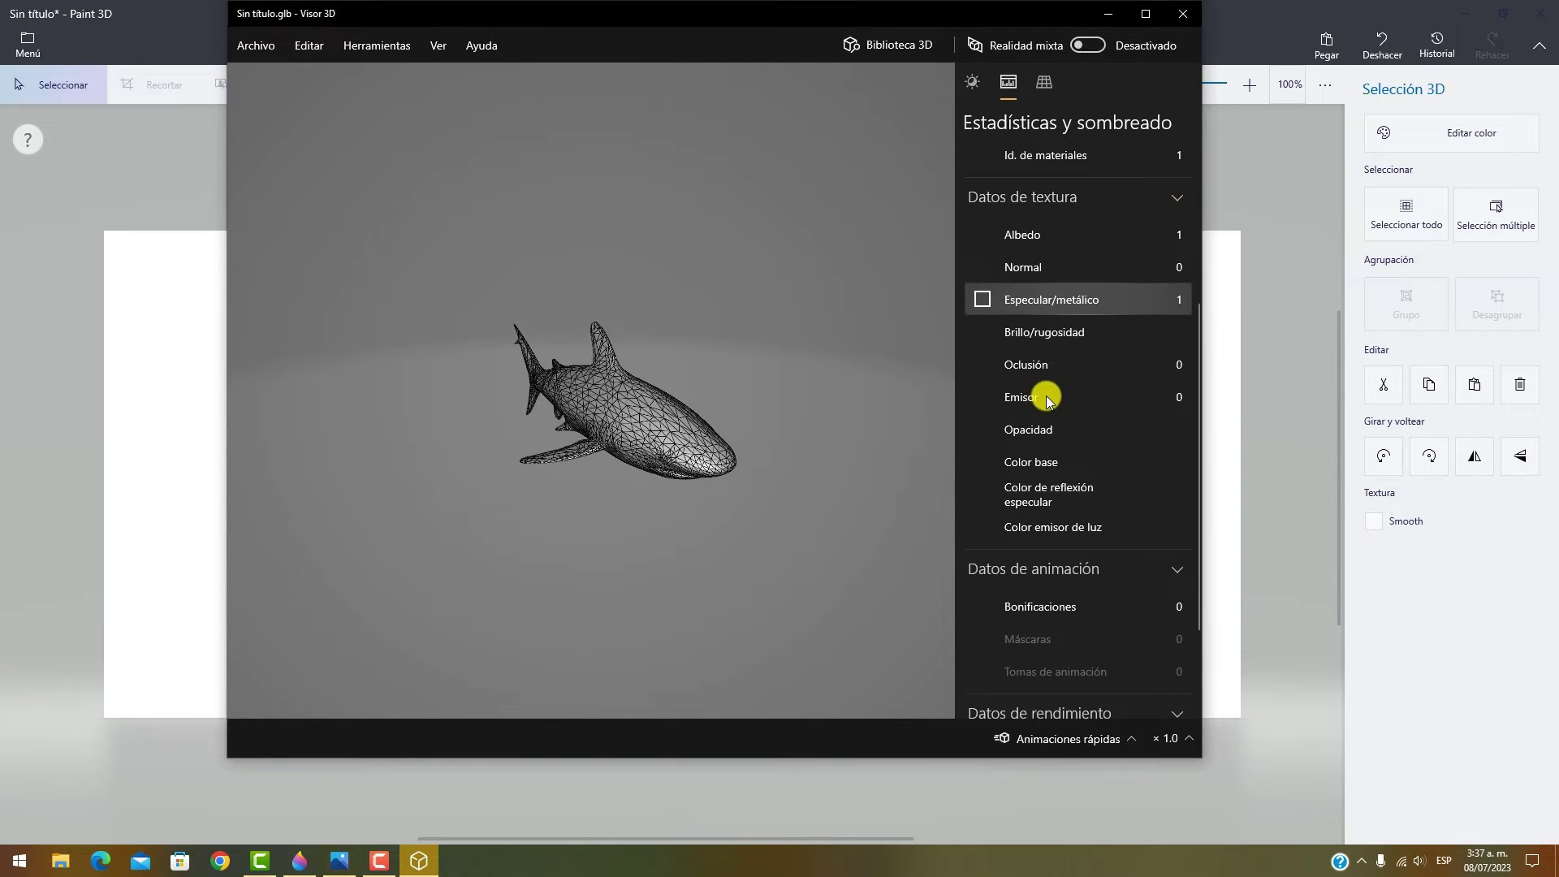
click(980, 367)
click(976, 402)
click(986, 435)
click(984, 462)
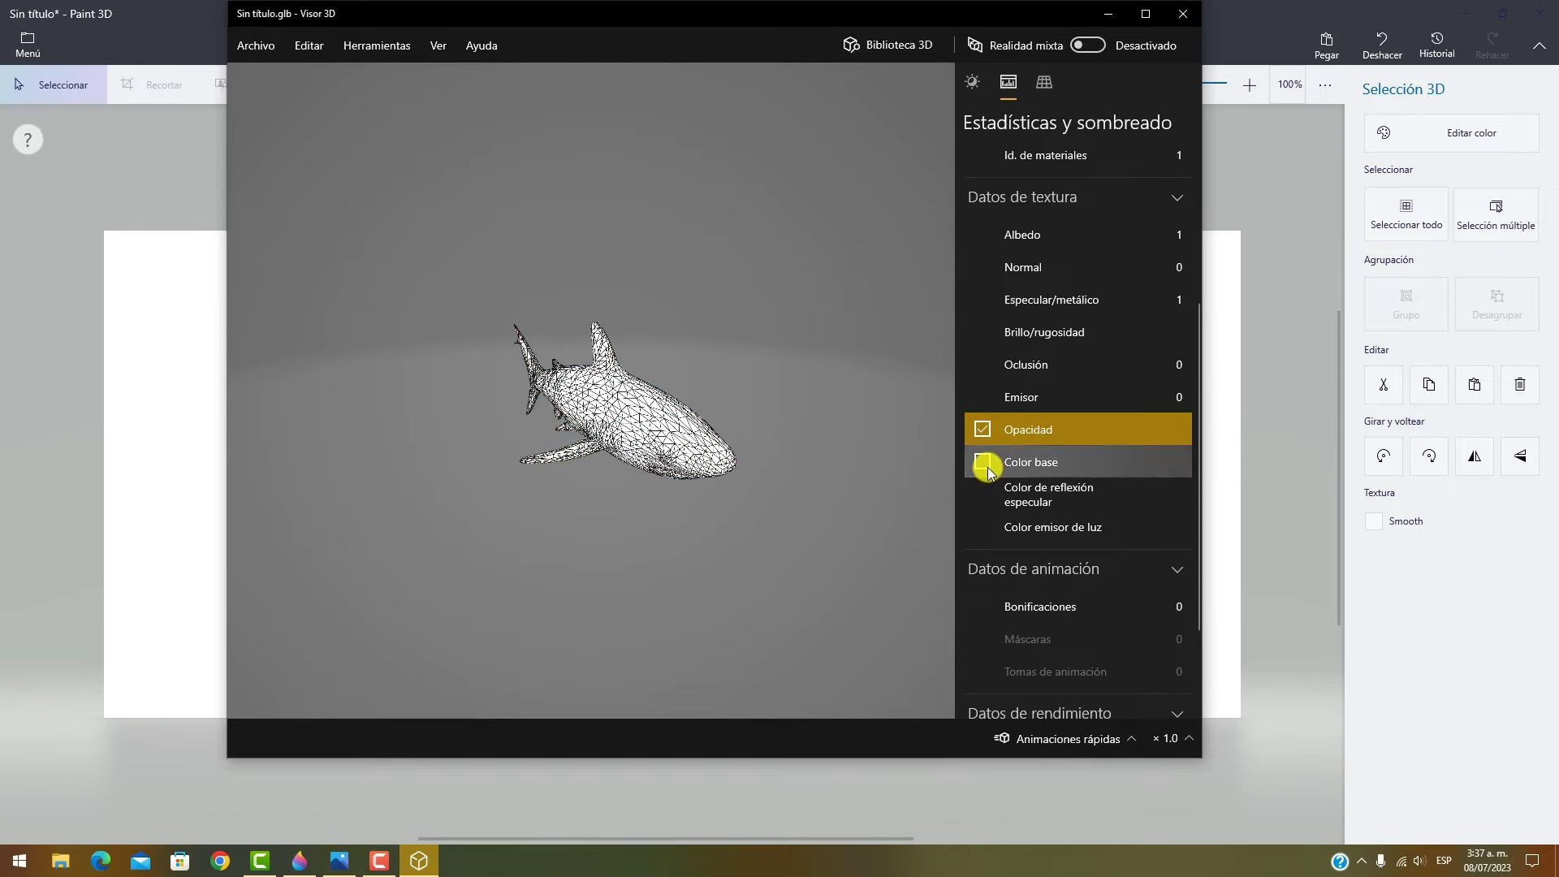
click(982, 234)
scroll(706, 433, up, 5)
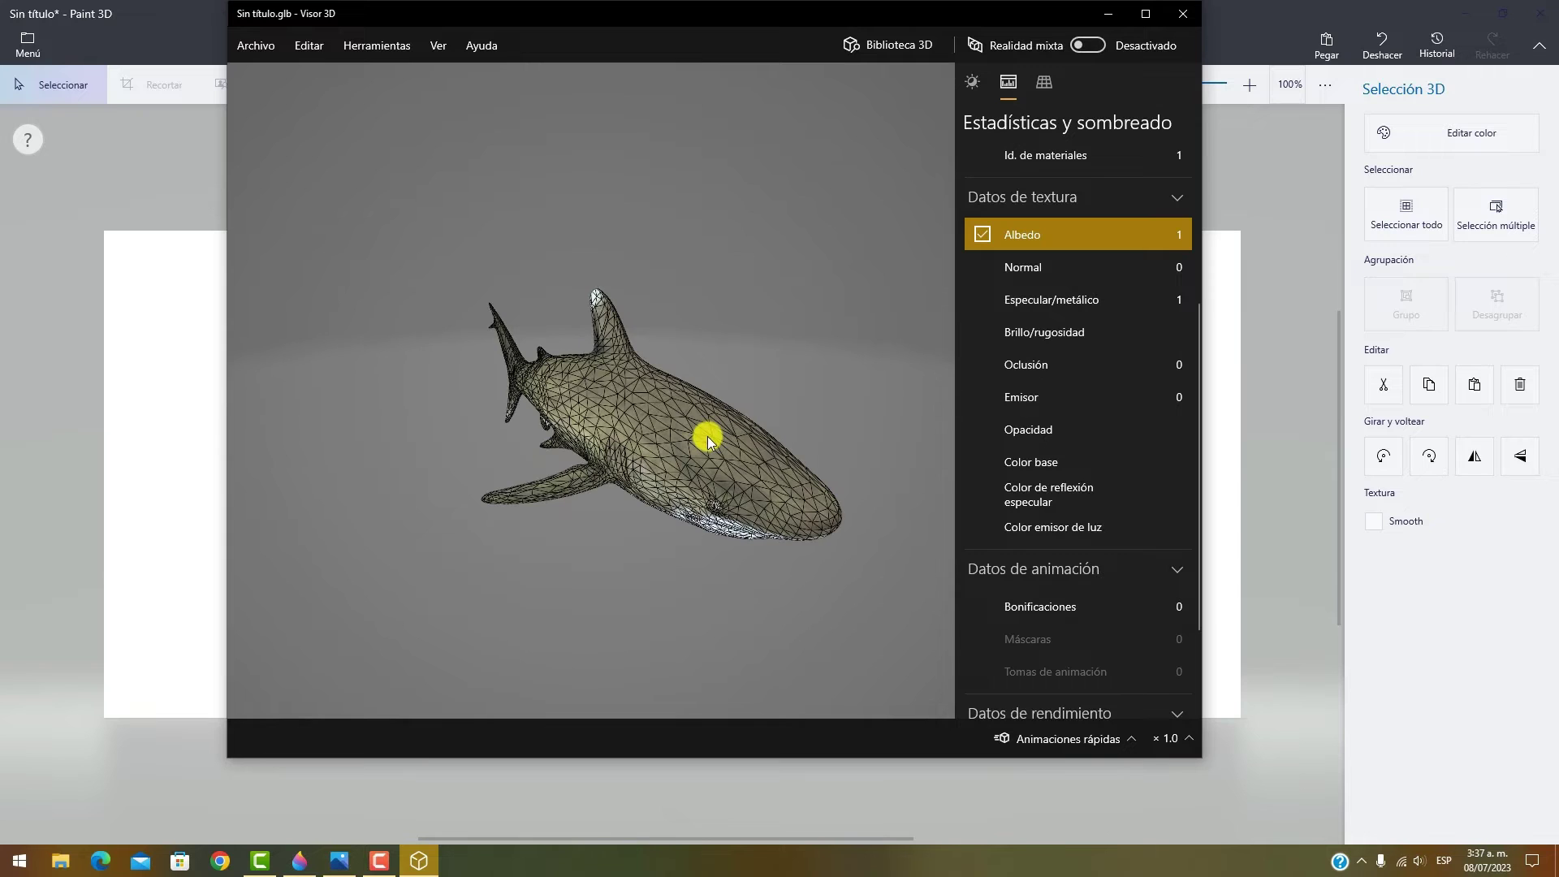
scroll(1048, 572, down, 2)
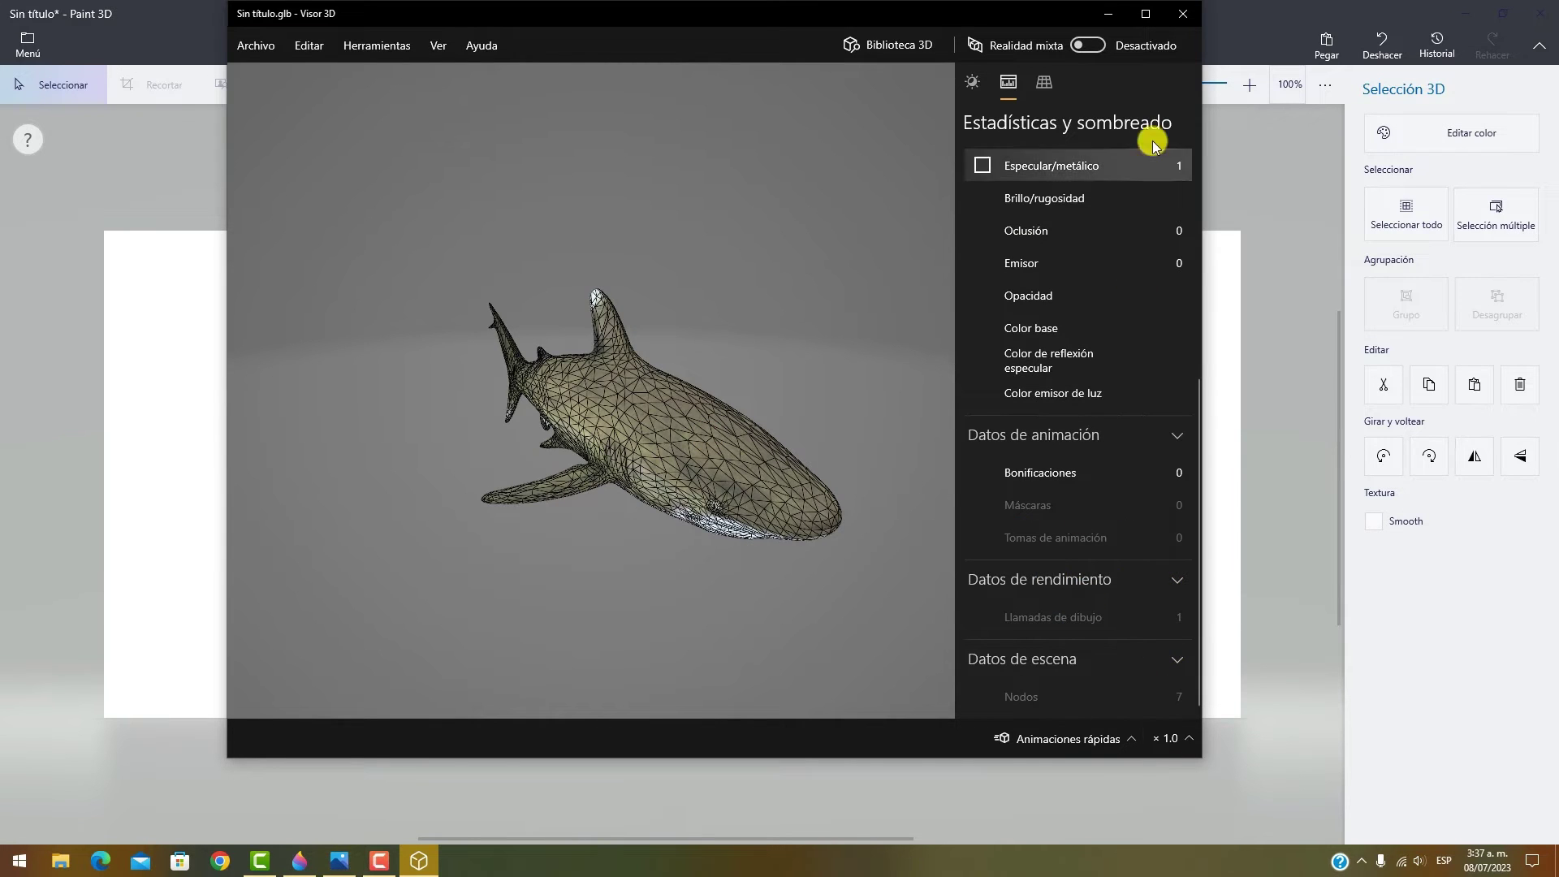
- Inspect the shark from above, the front, the side and below using the perspective cube in Cuadrícula y vistas
click(1044, 81)
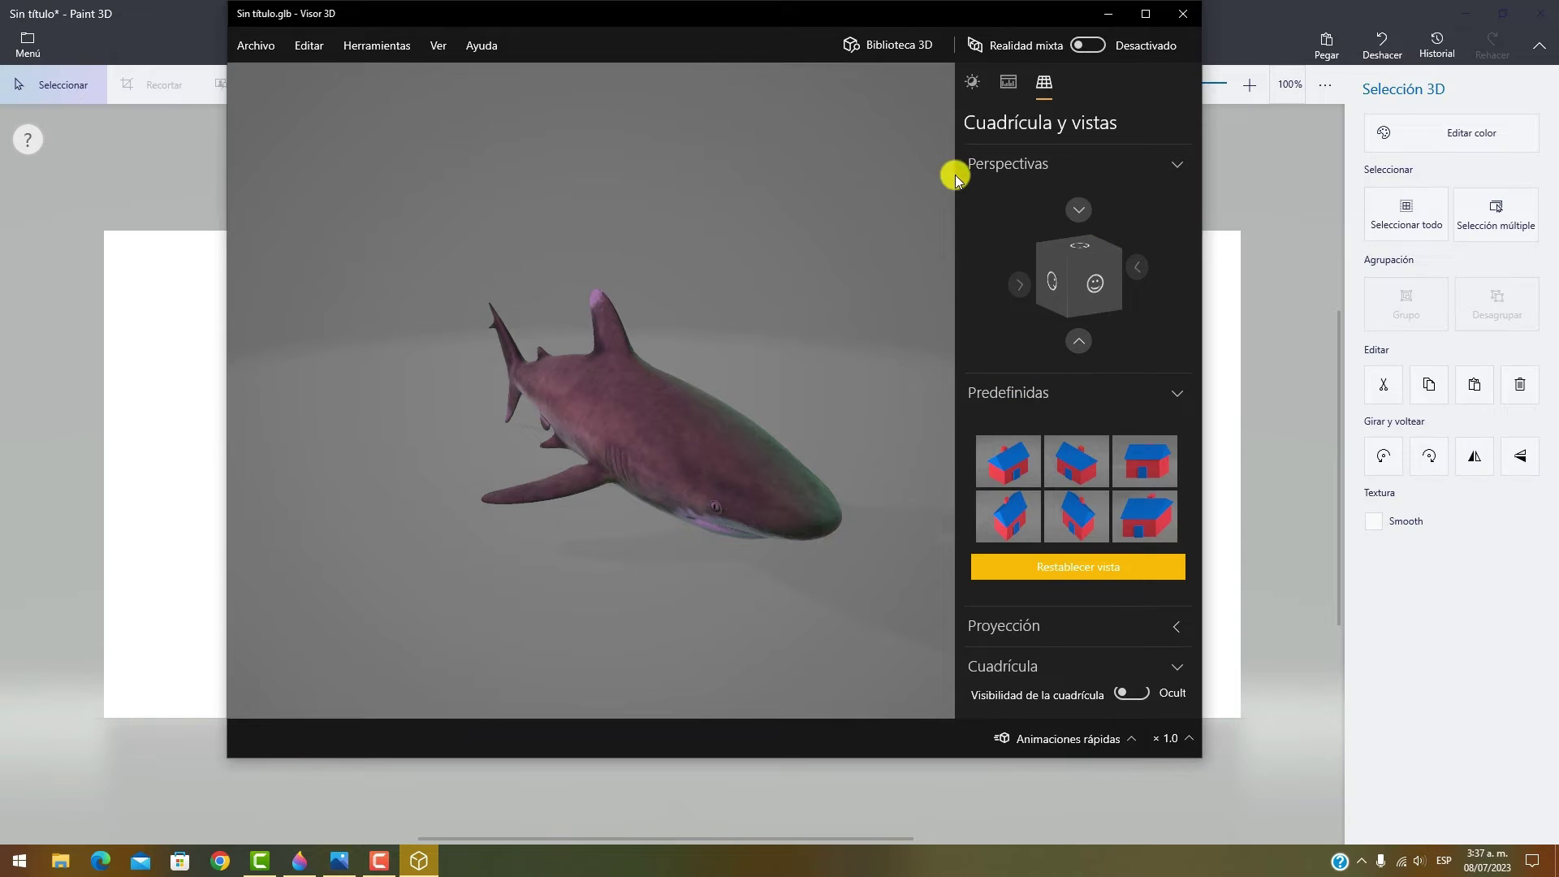
click(1080, 208)
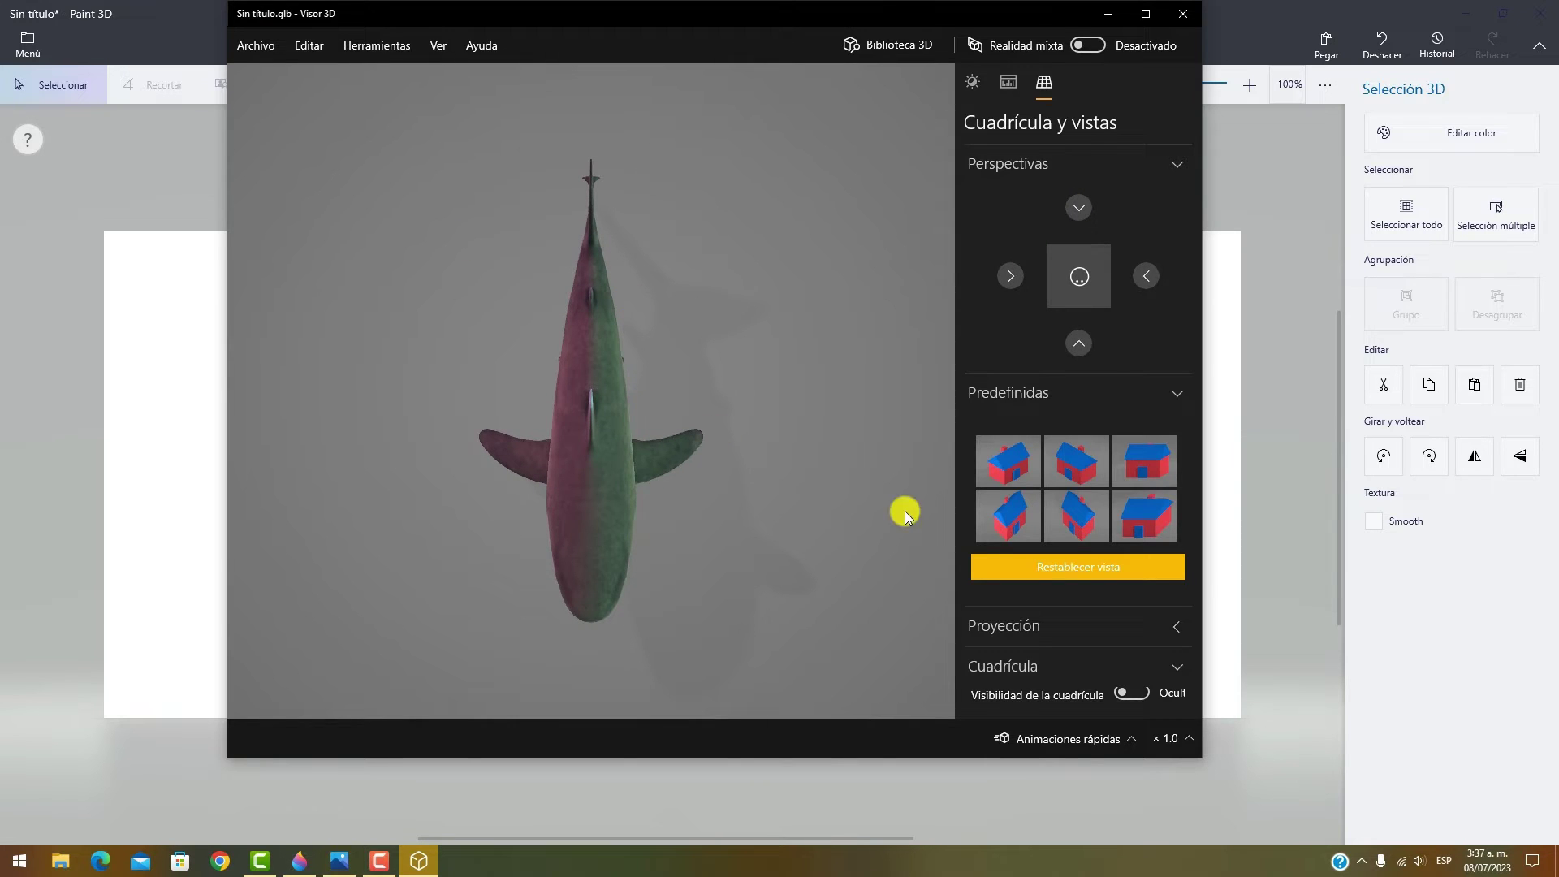
click(1078, 346)
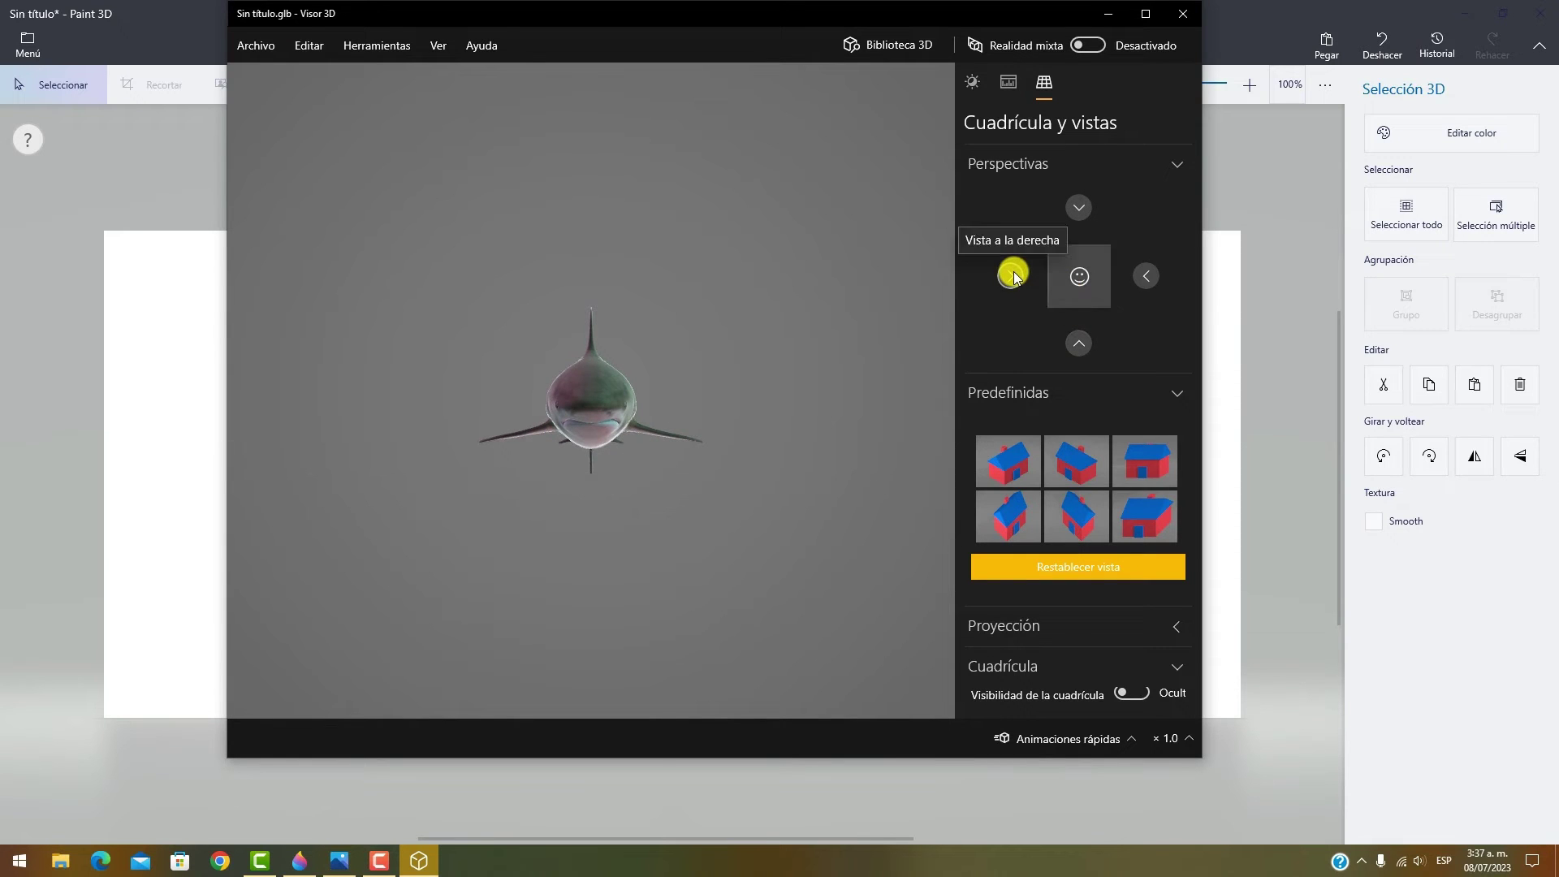
click(1011, 275)
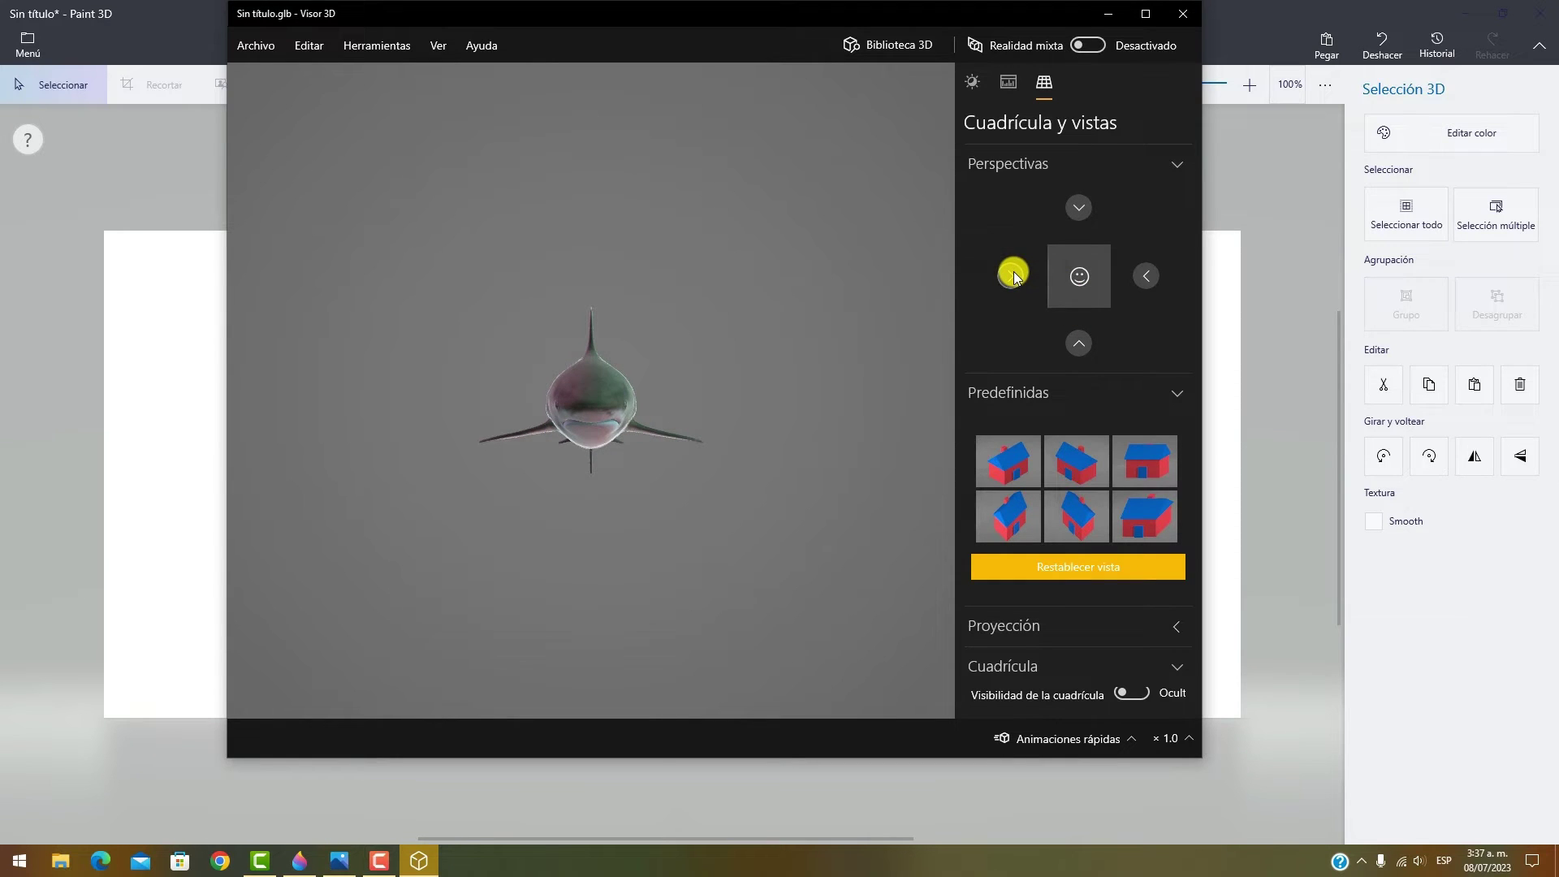
click(1153, 278)
click(1153, 280)
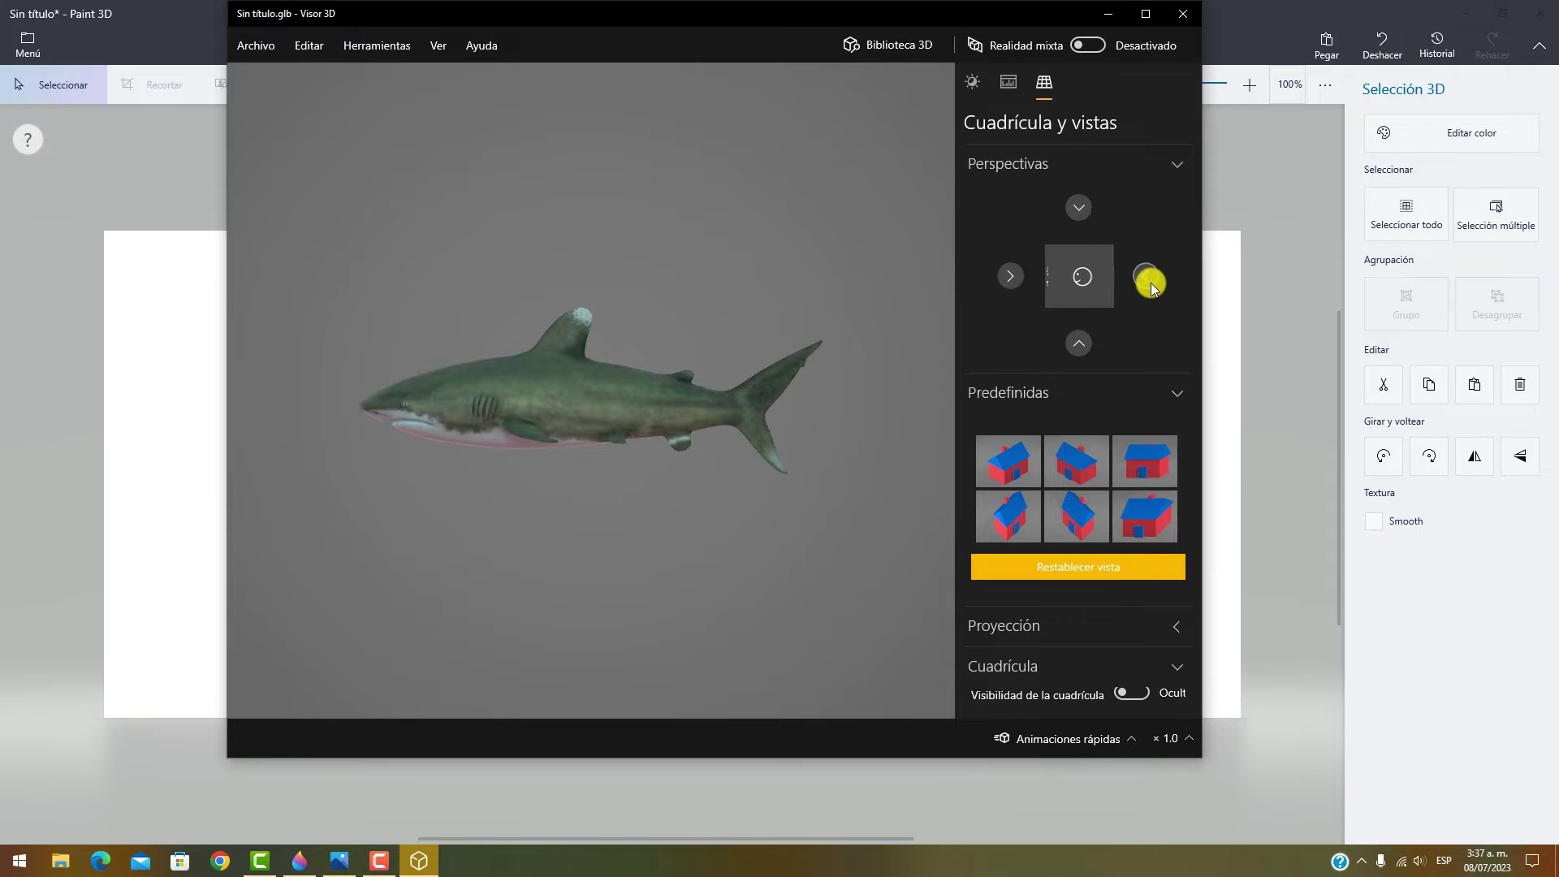
click(1077, 342)
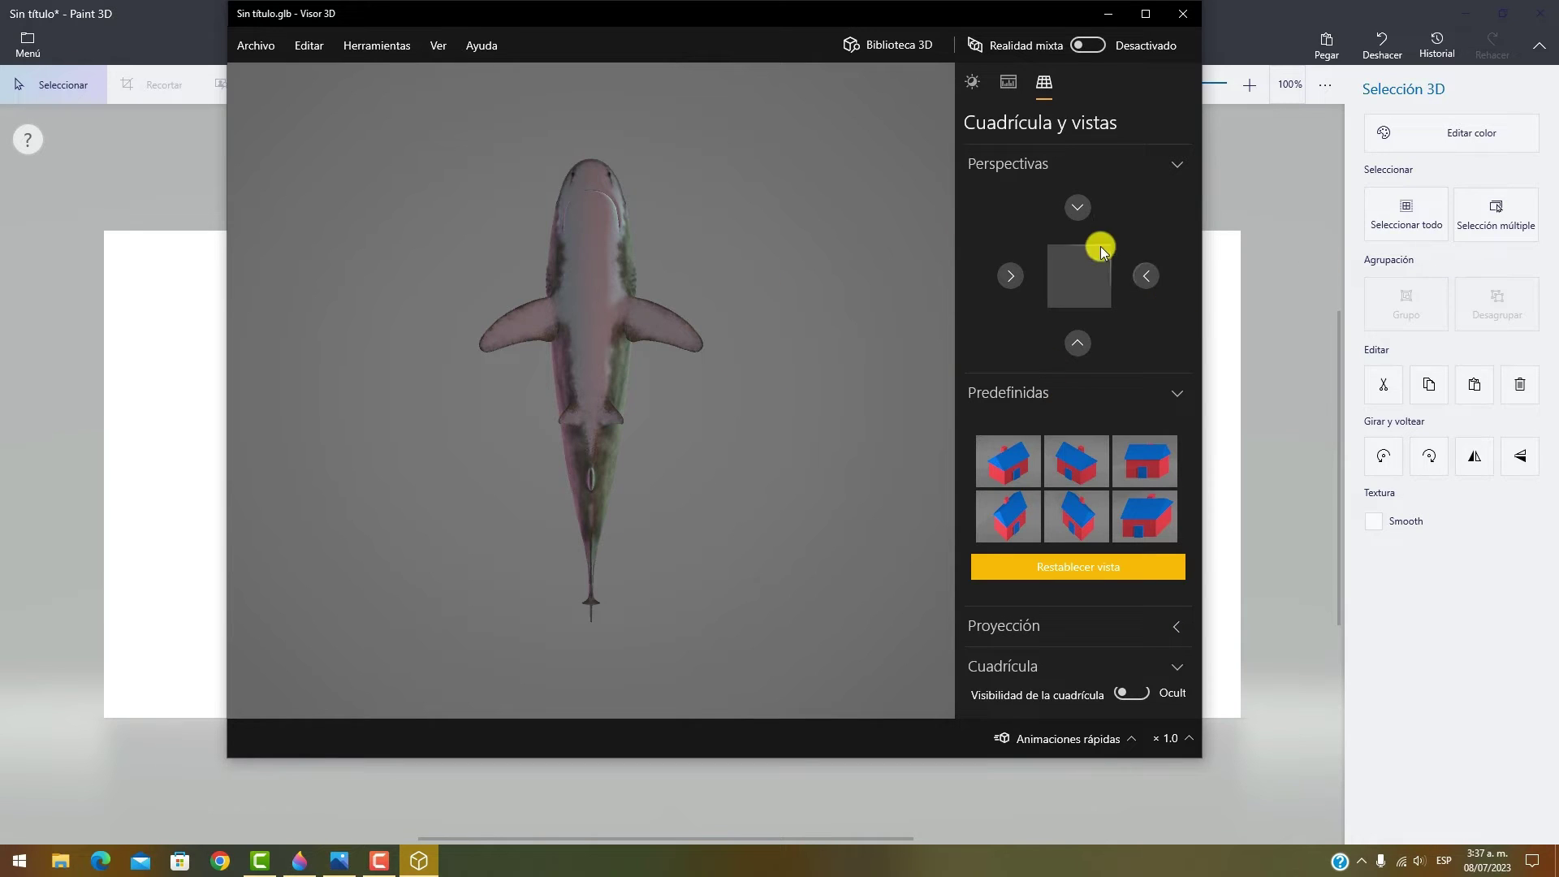
click(1086, 213)
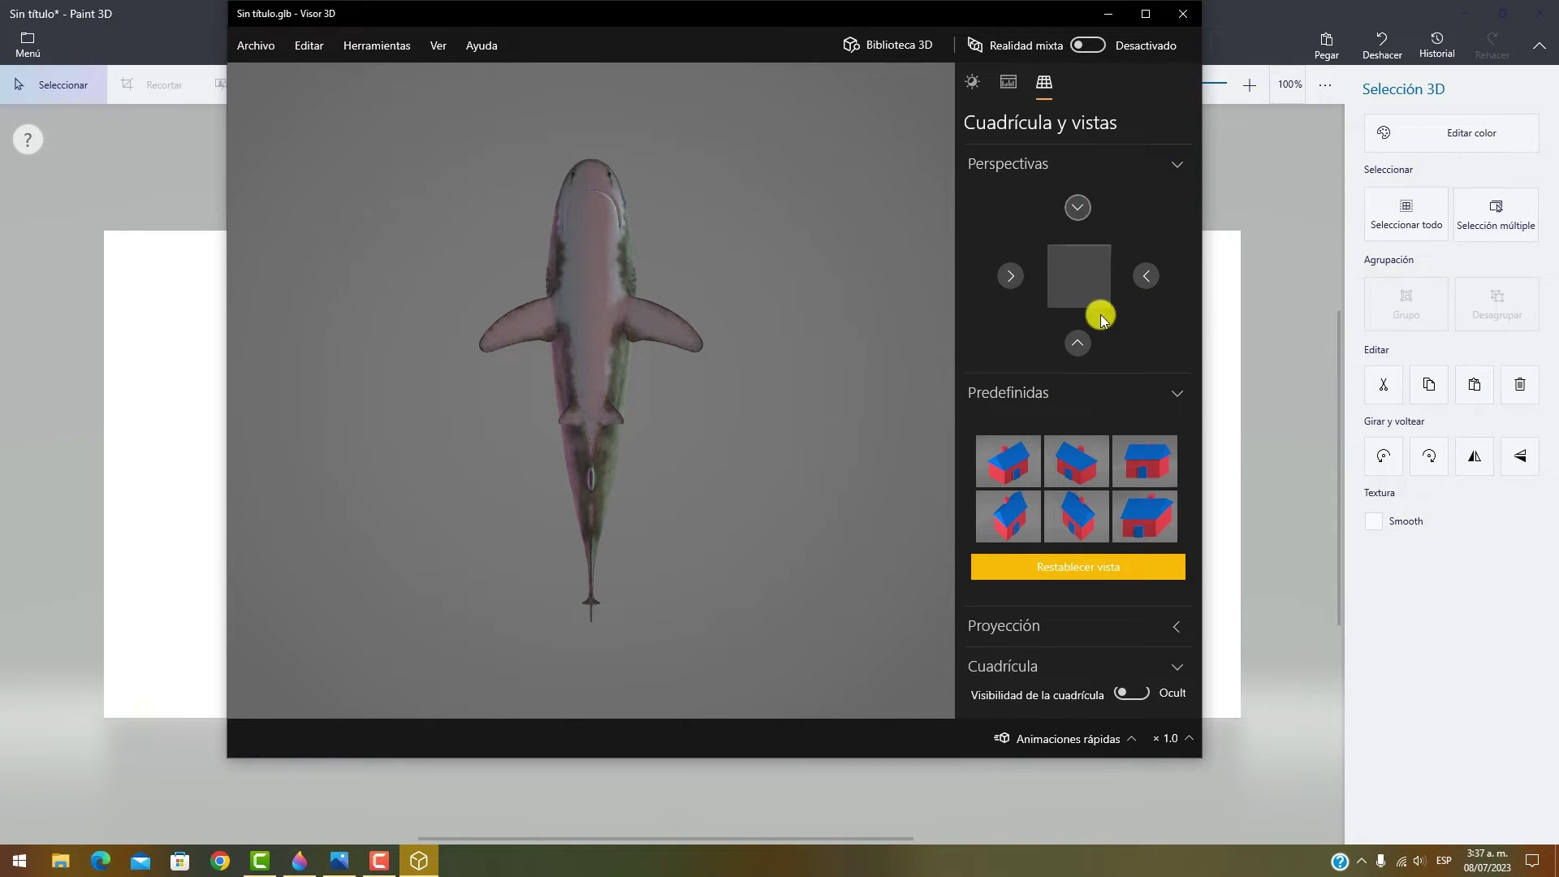
- Try the predefined views of the shark, including Isométrico (derecha) and Caballera, ending on Militar (derecha)
click(1033, 488)
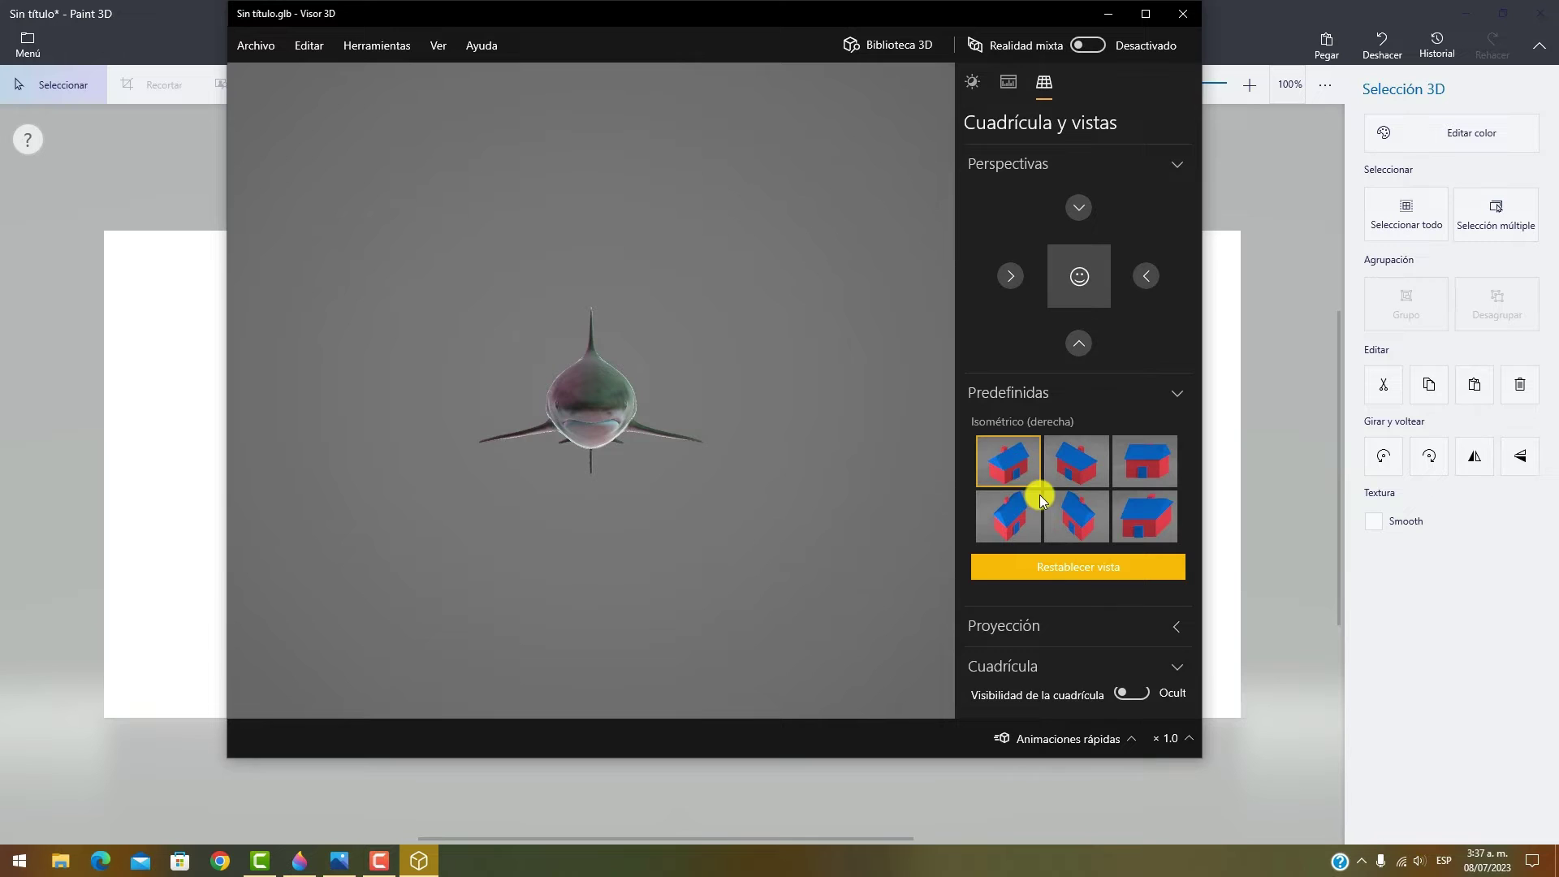
click(1084, 513)
click(1148, 445)
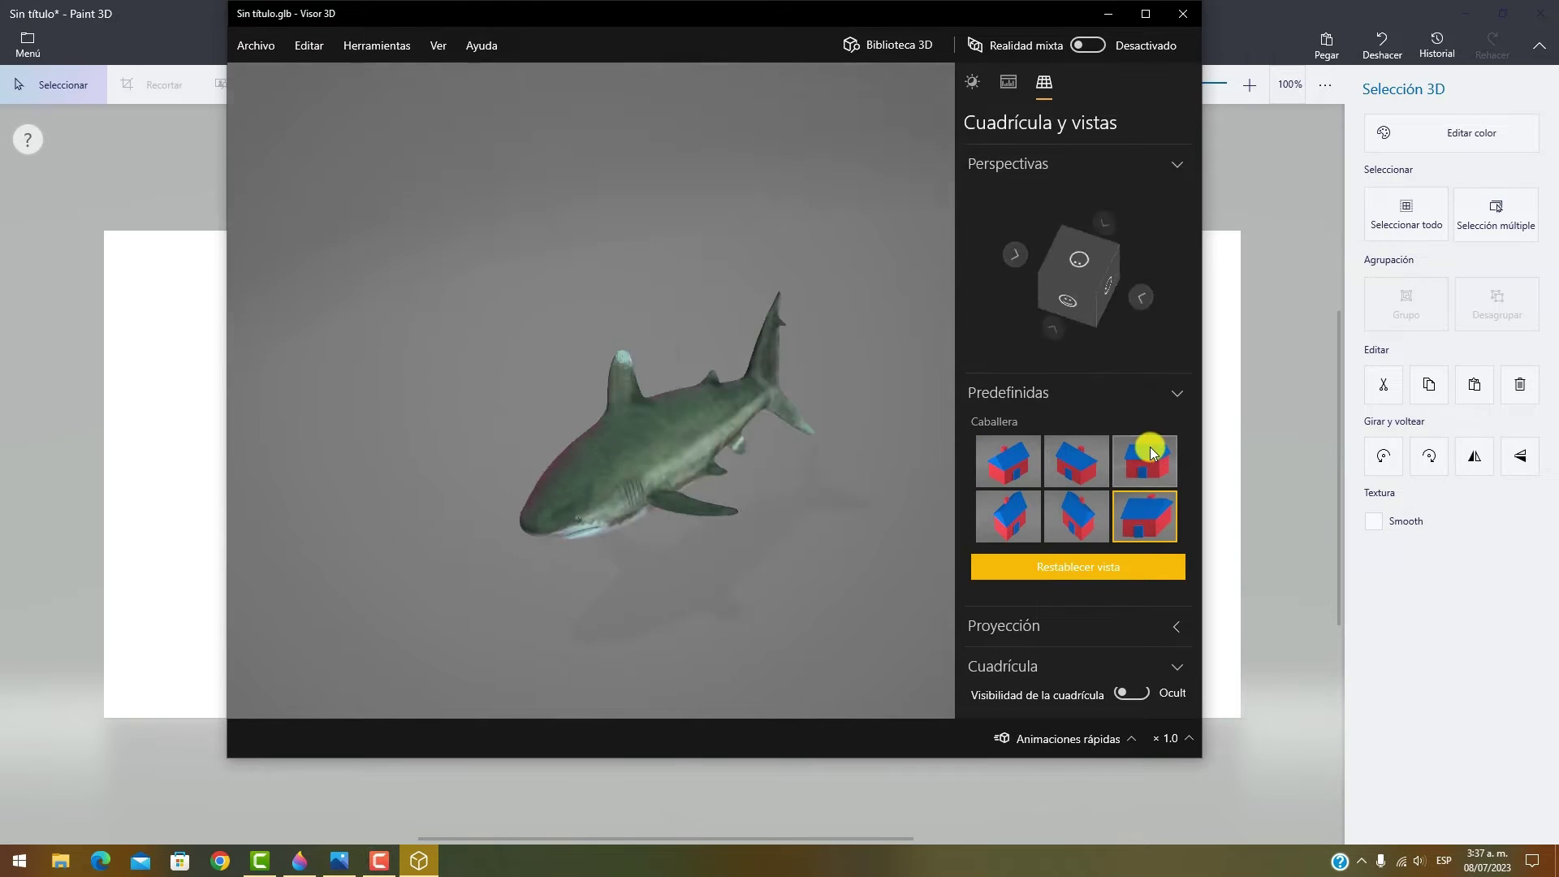
click(1055, 459)
click(1009, 507)
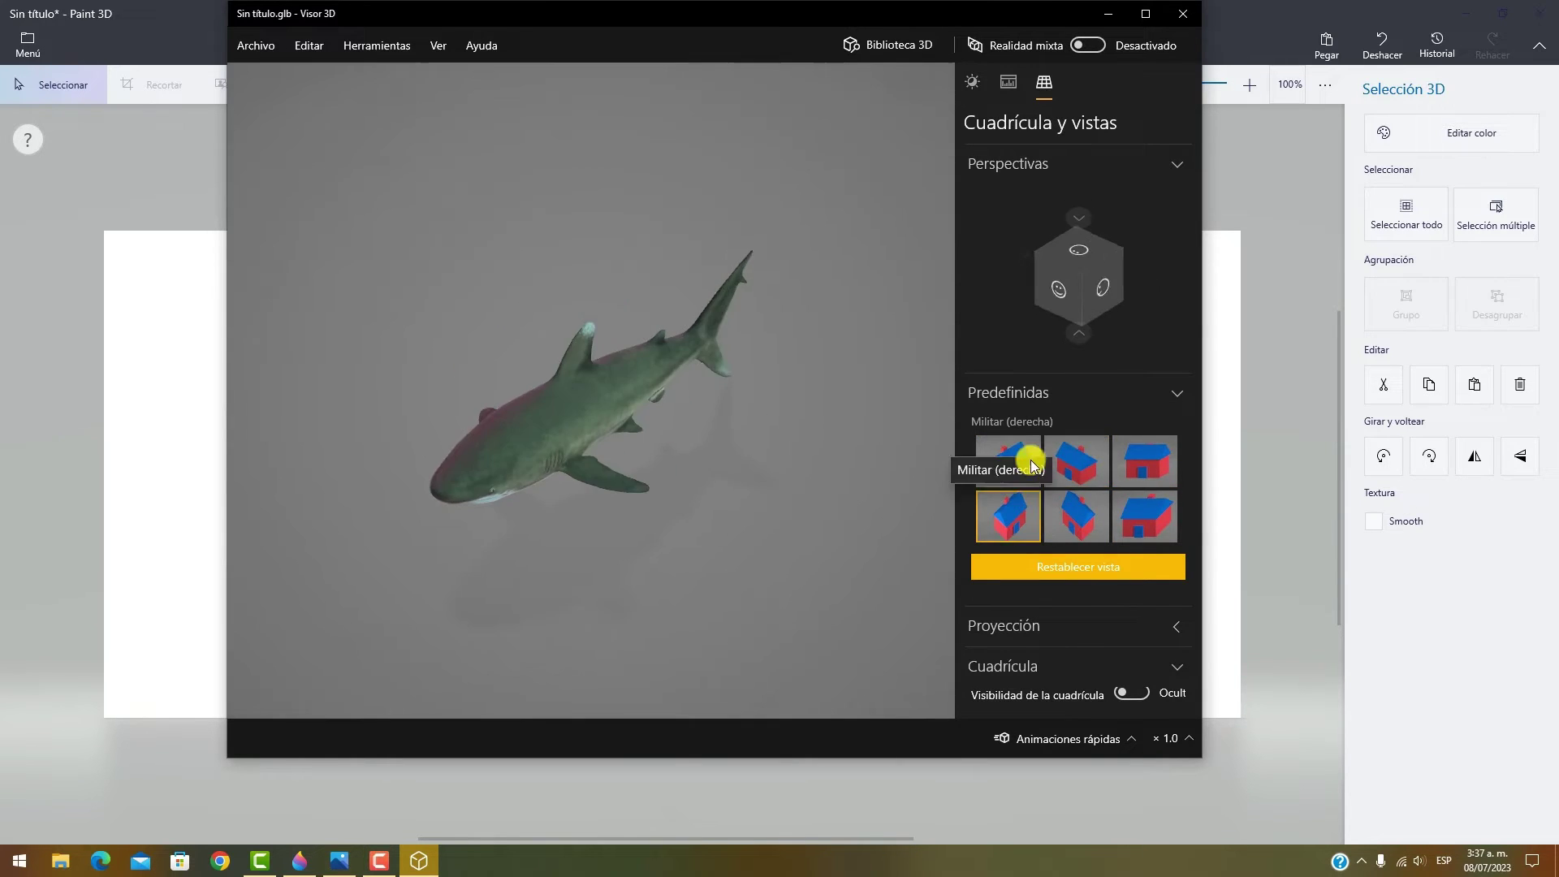
- Choose Oblicuo as the projection mode and make the grid visible
click(1094, 626)
click(1088, 655)
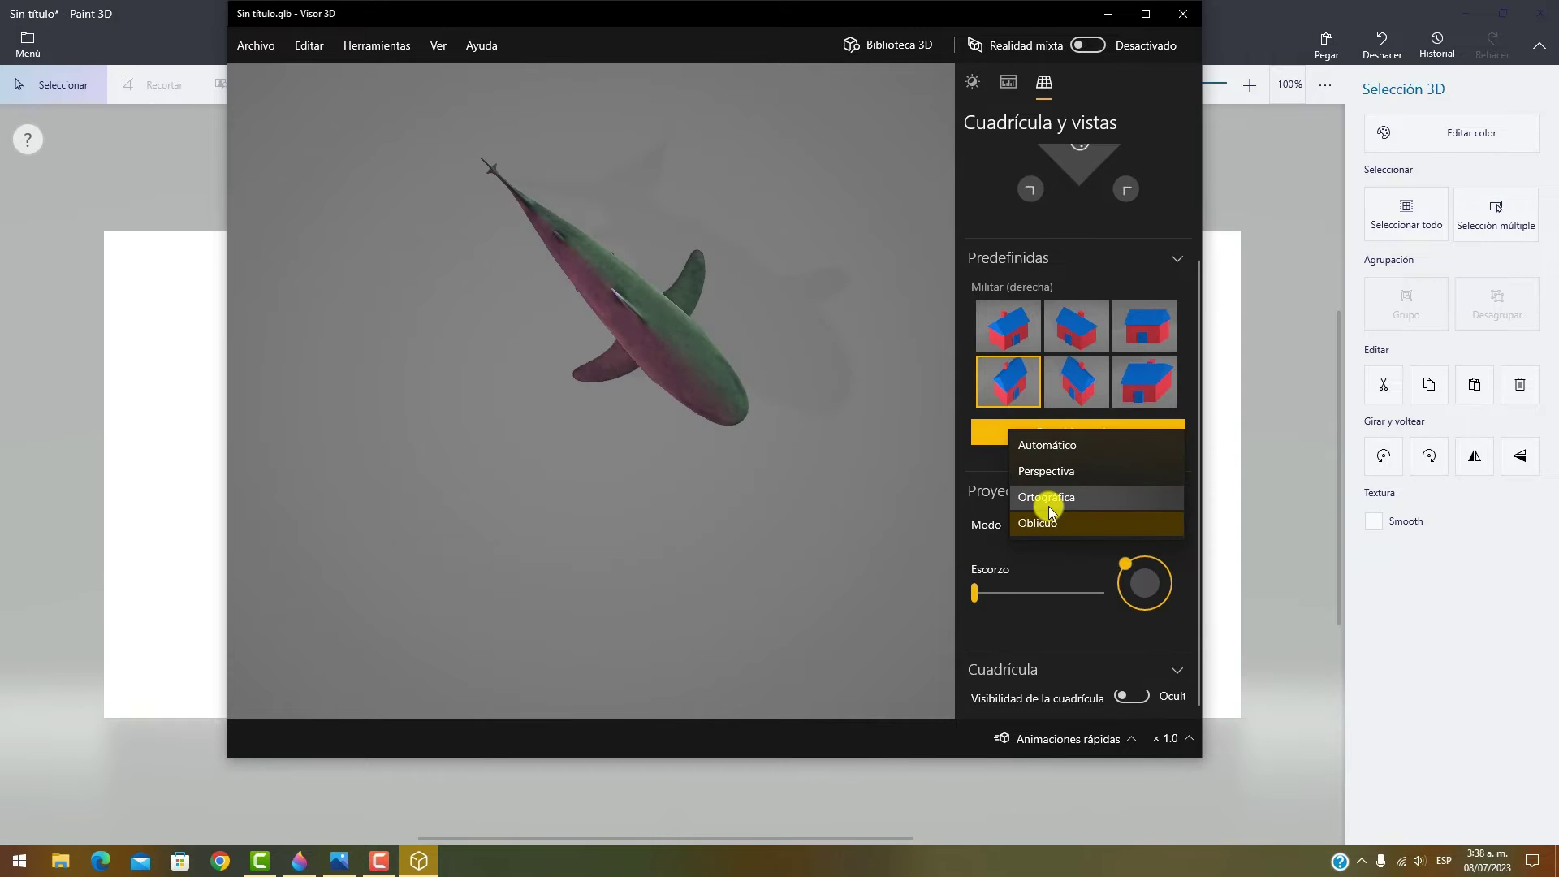
click(1044, 522)
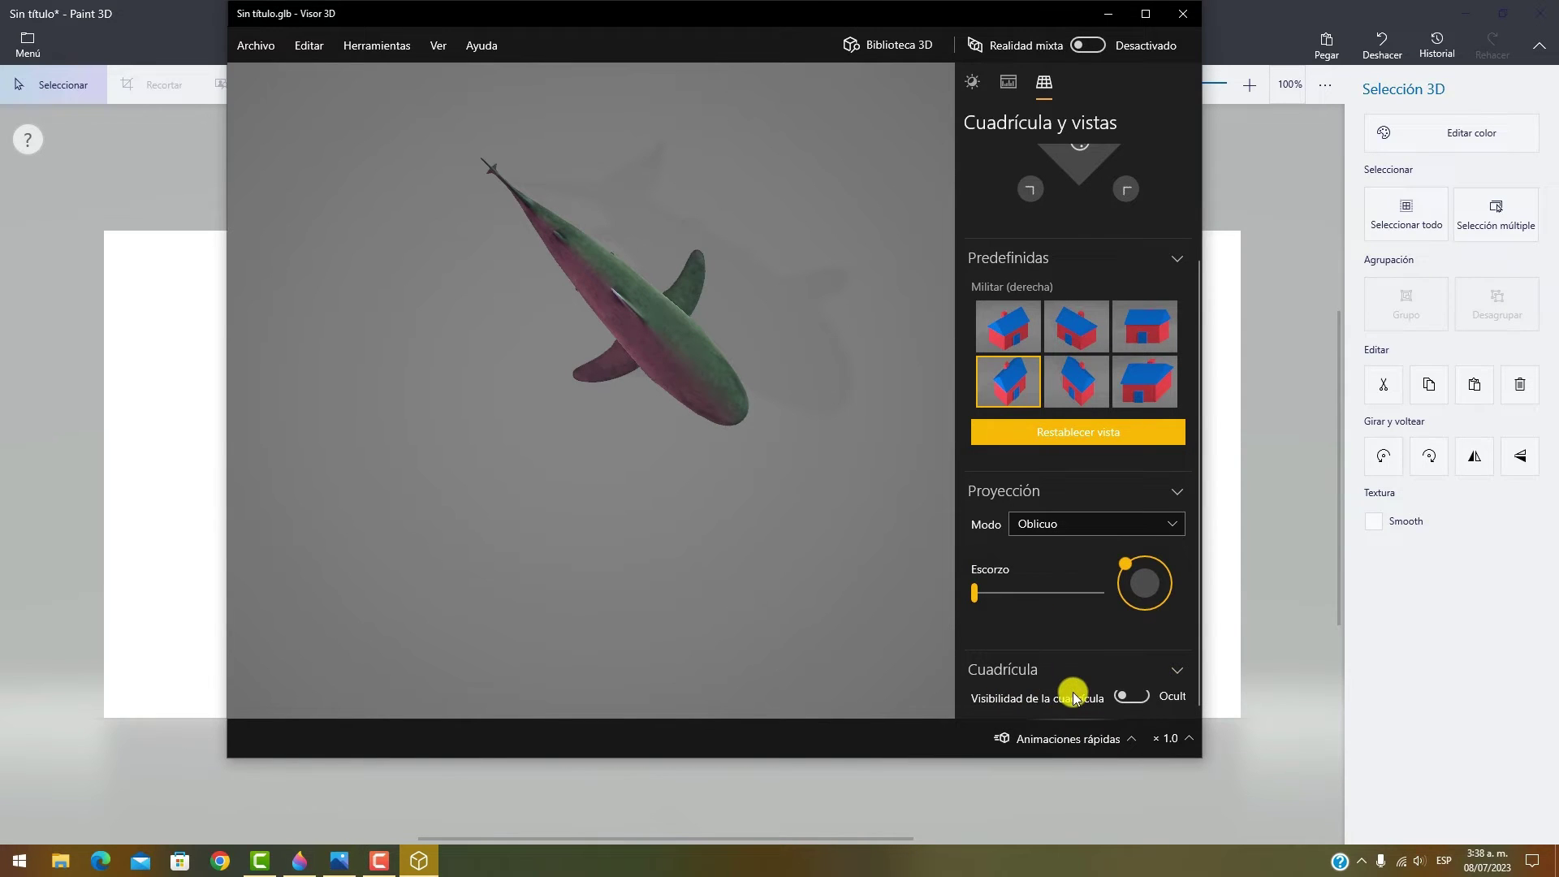
click(1135, 697)
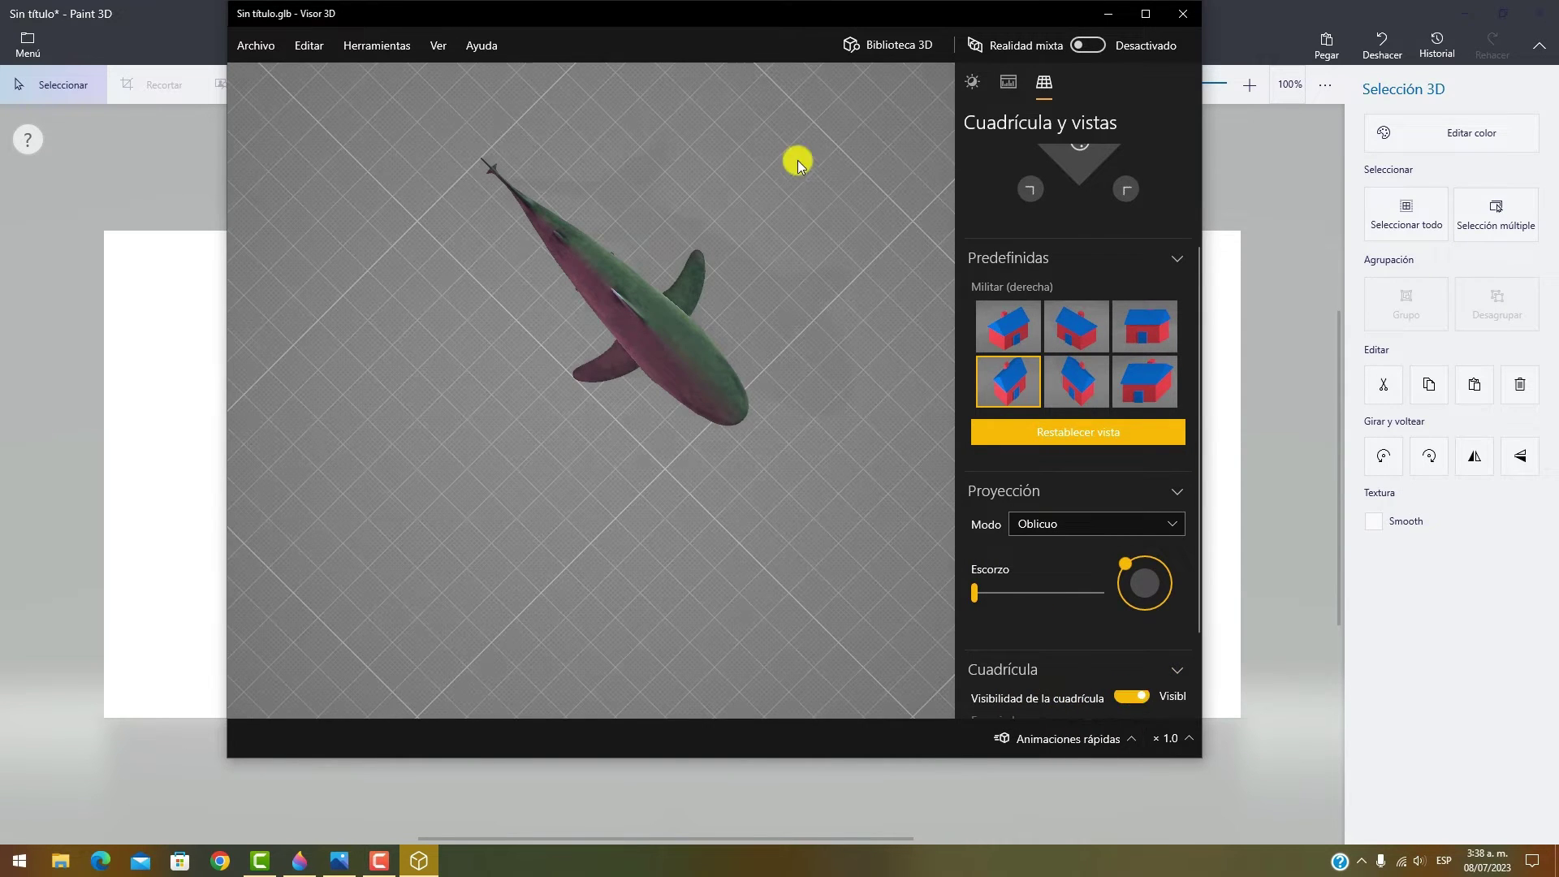
- Turn on mixed reality and apply the Plato giratorio quick animation to the shark
click(1008, 82)
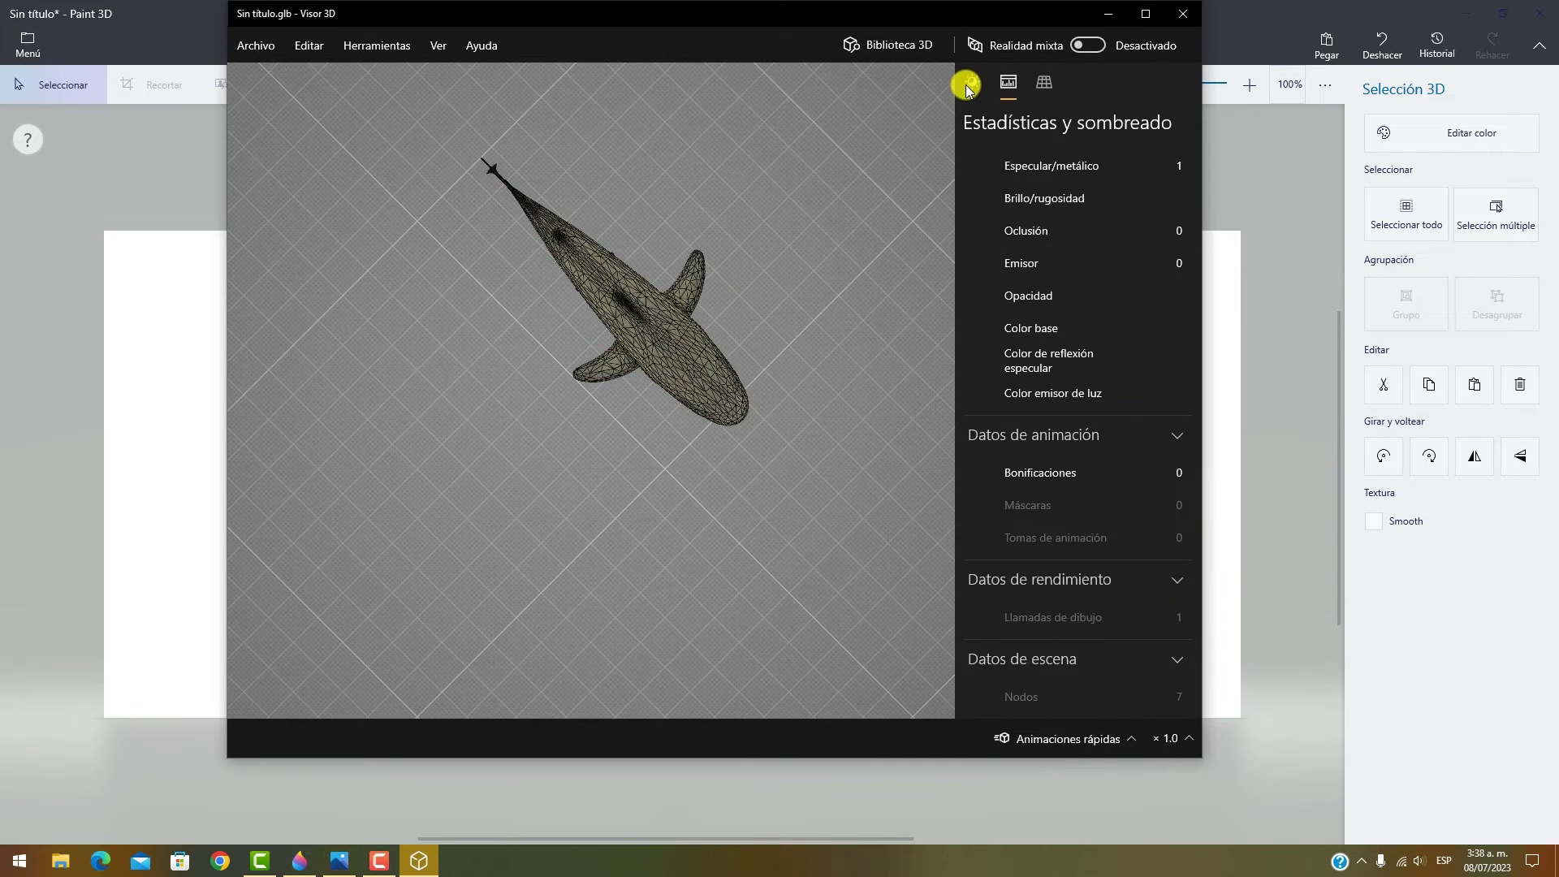
click(970, 81)
click(1044, 47)
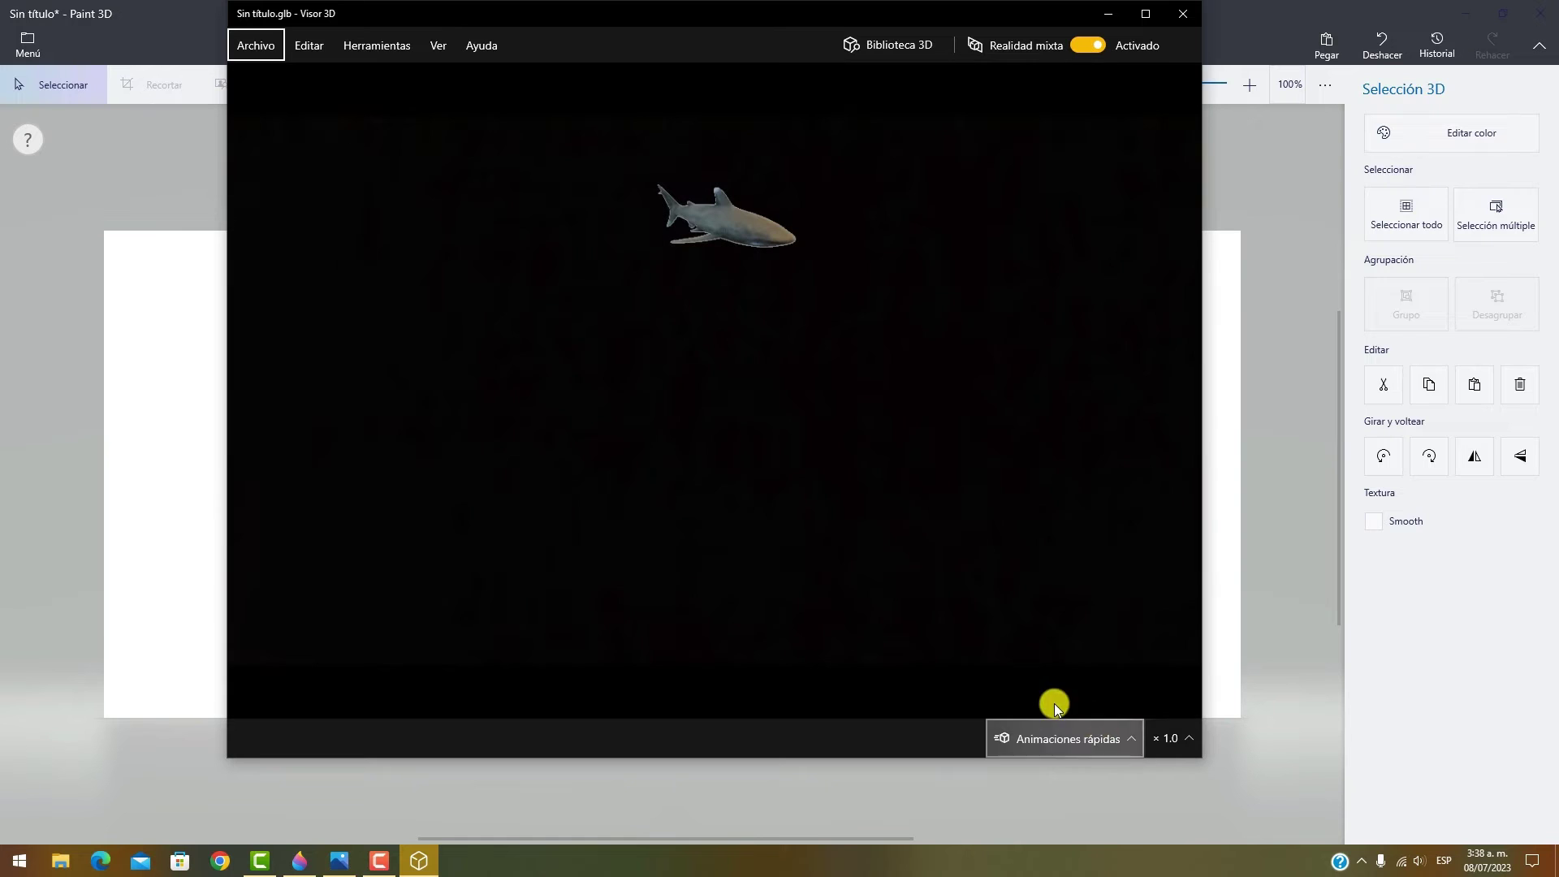
click(1080, 753)
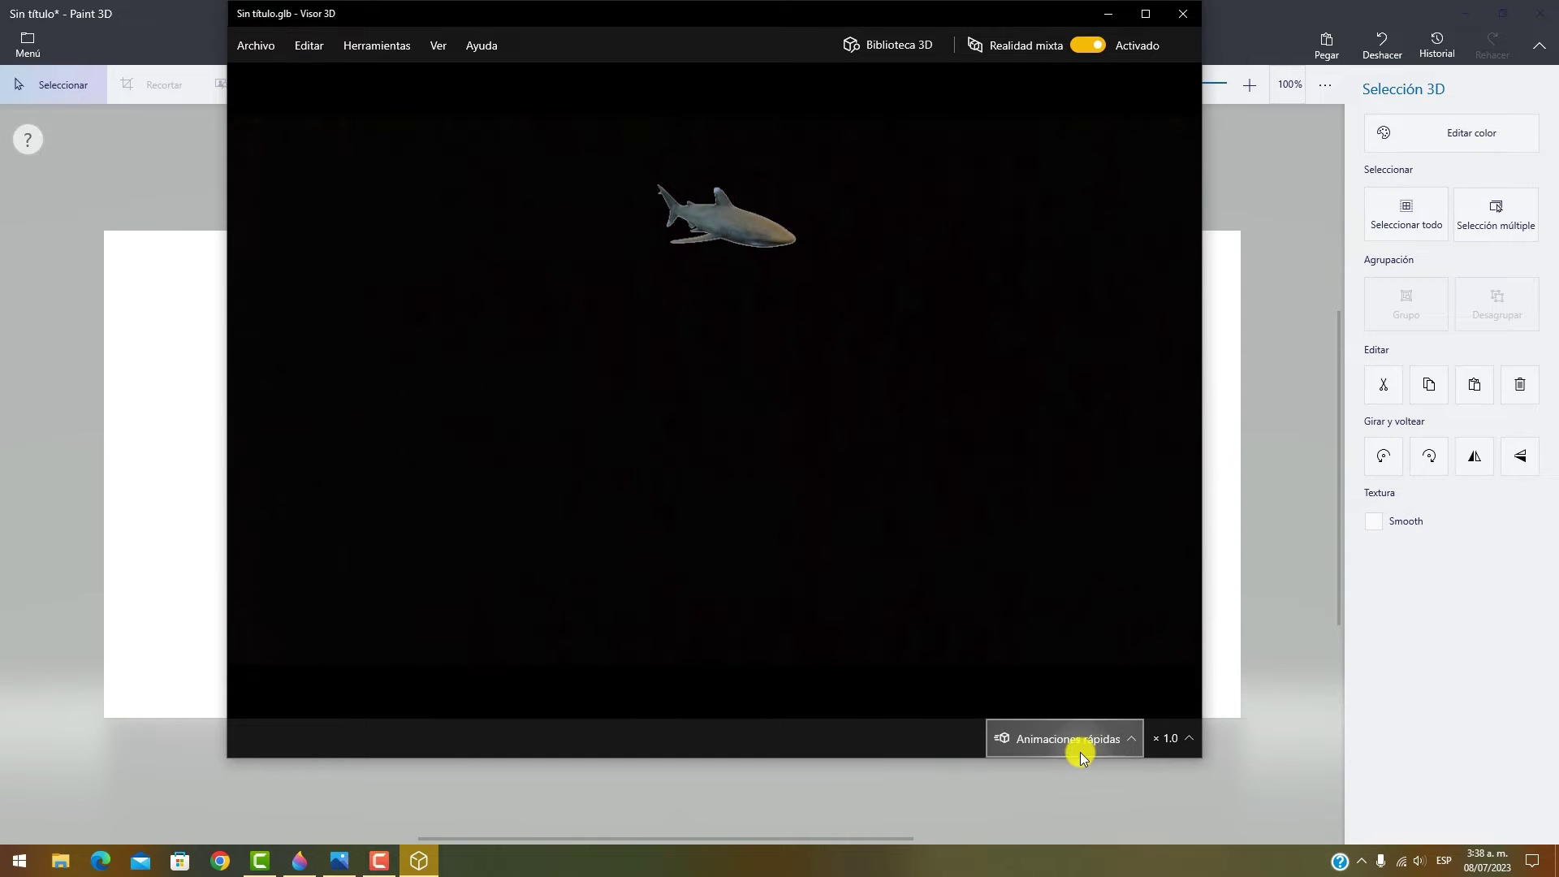
click(1130, 740)
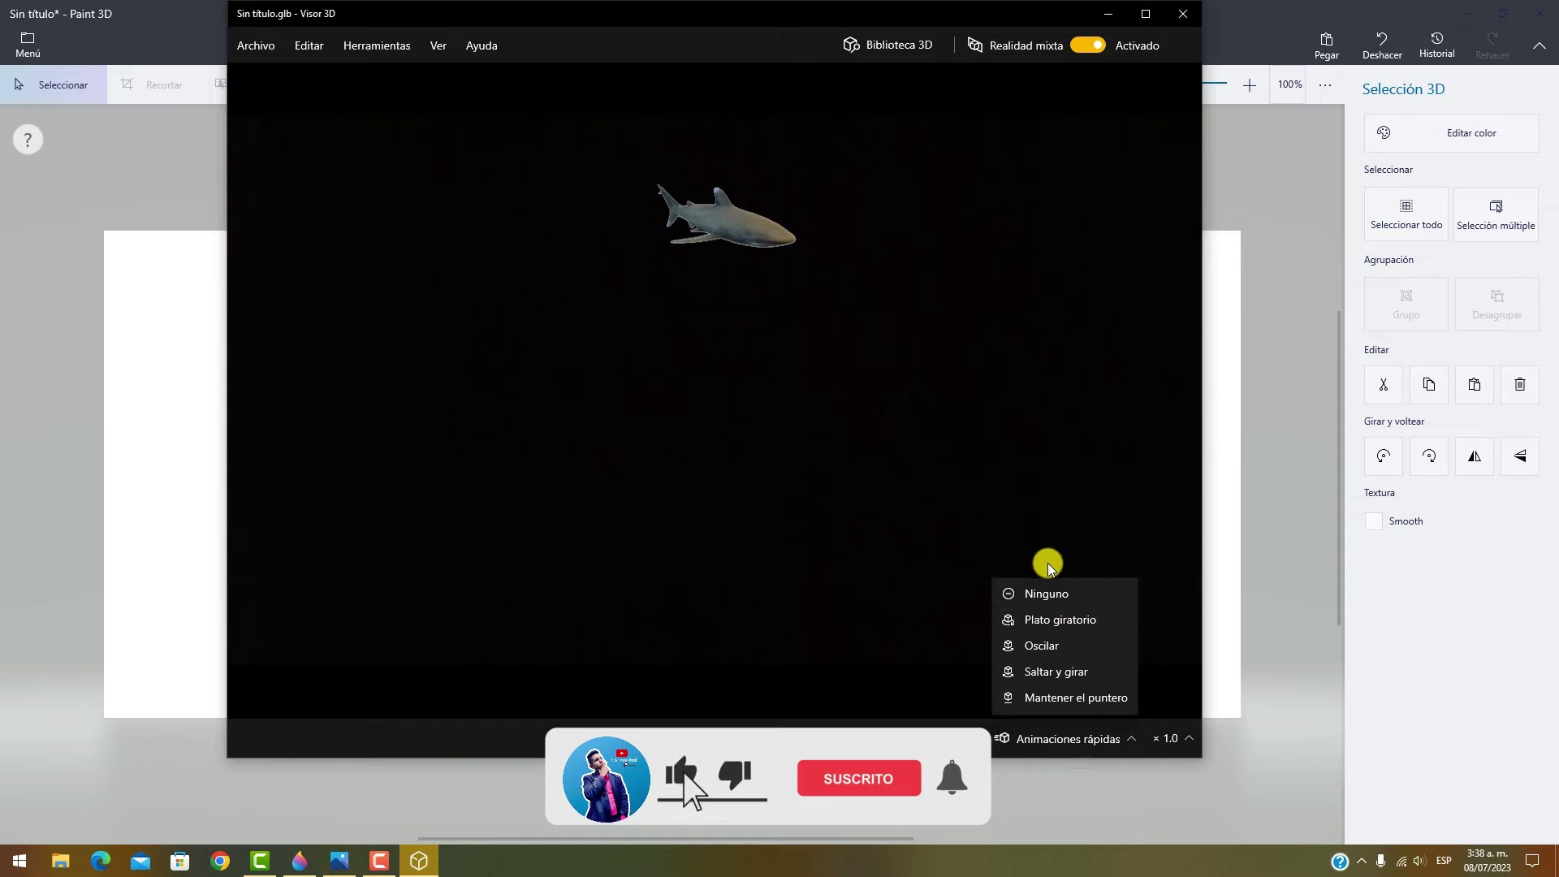
click(1043, 632)
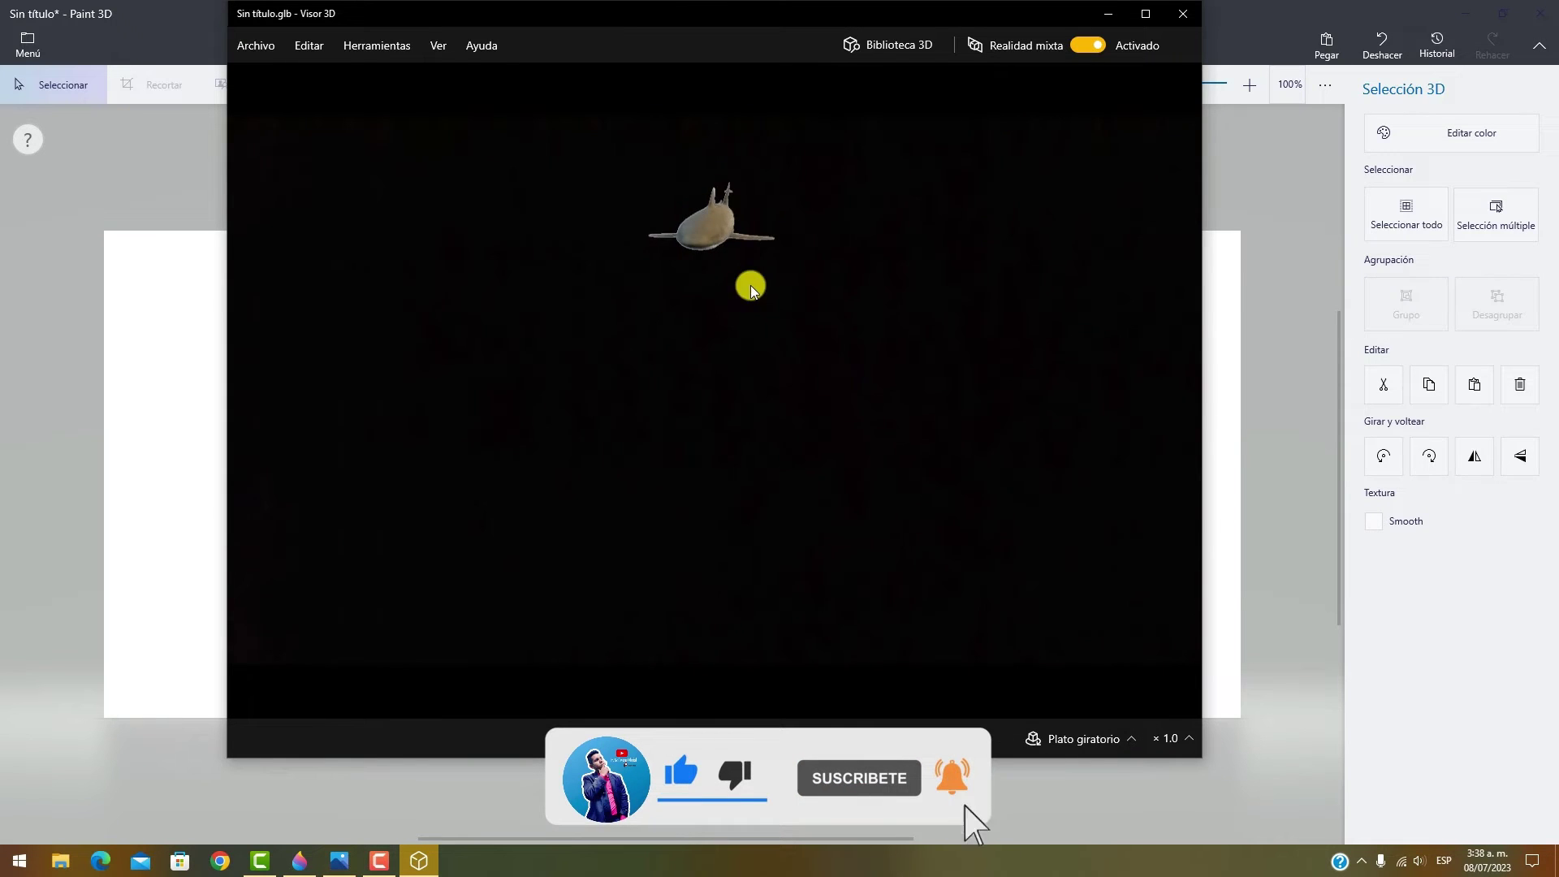
- Try the Oscilar, Saltar y girar and Mantener el puntero quick animations on the shark and open the animation speed options
click(1086, 739)
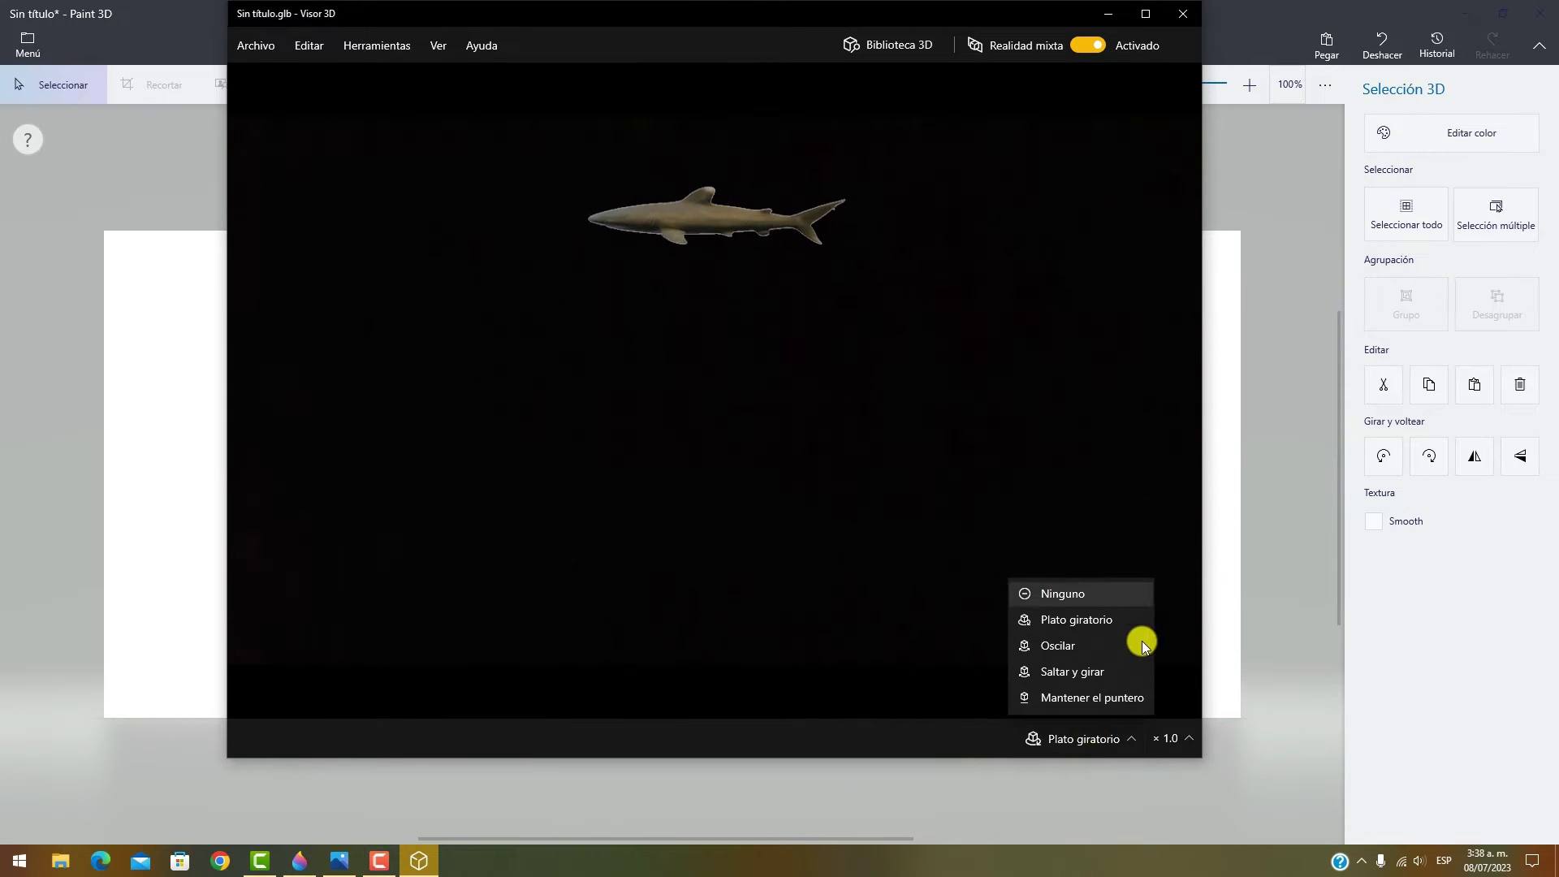
click(1099, 640)
click(1098, 735)
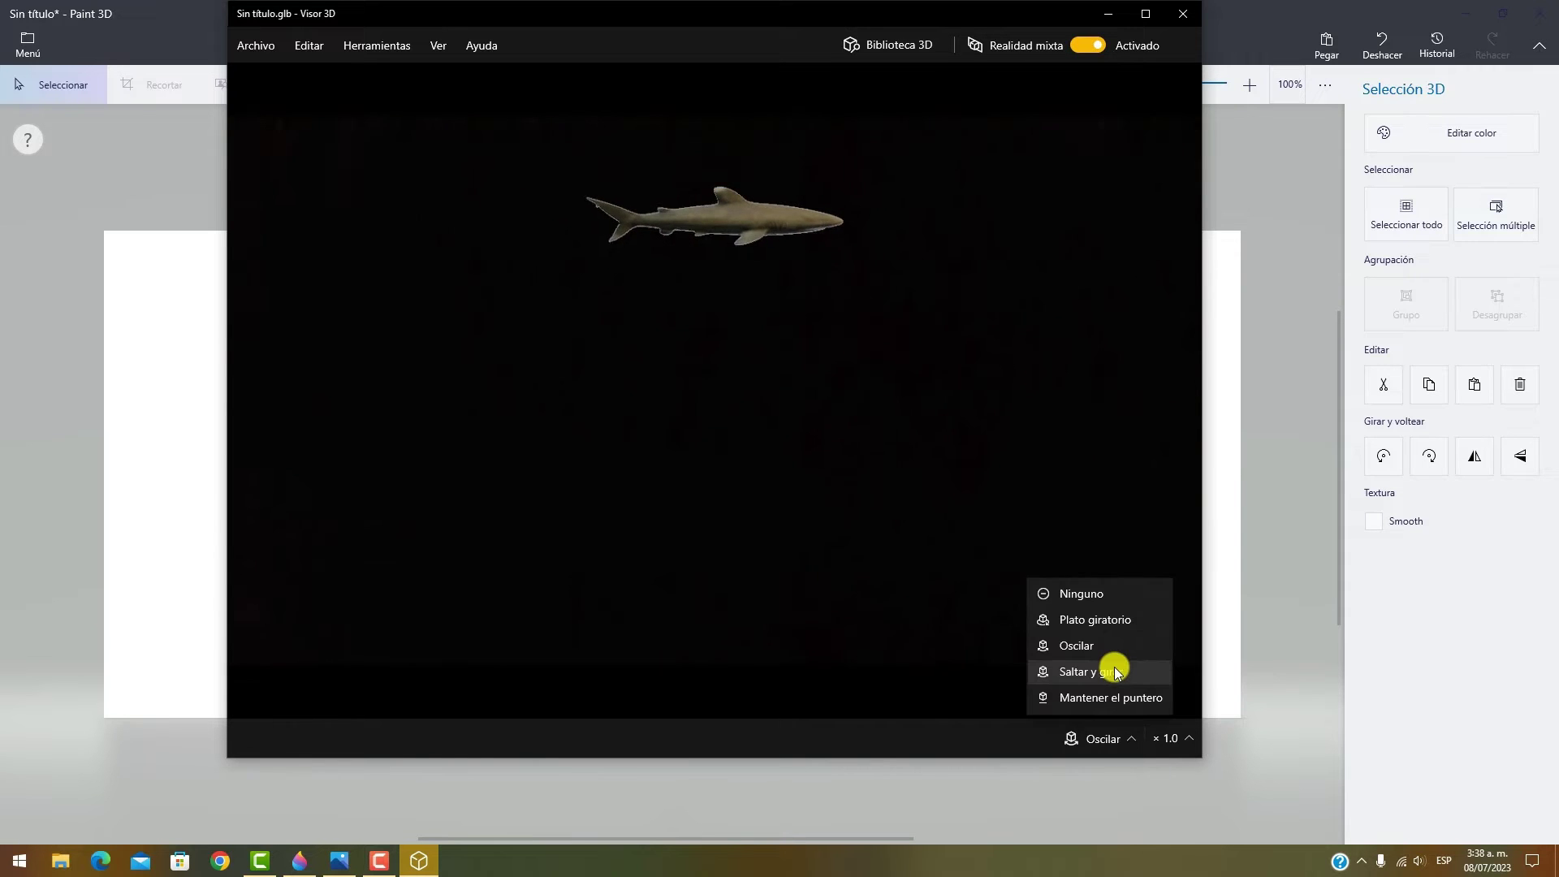
click(1116, 670)
click(1103, 741)
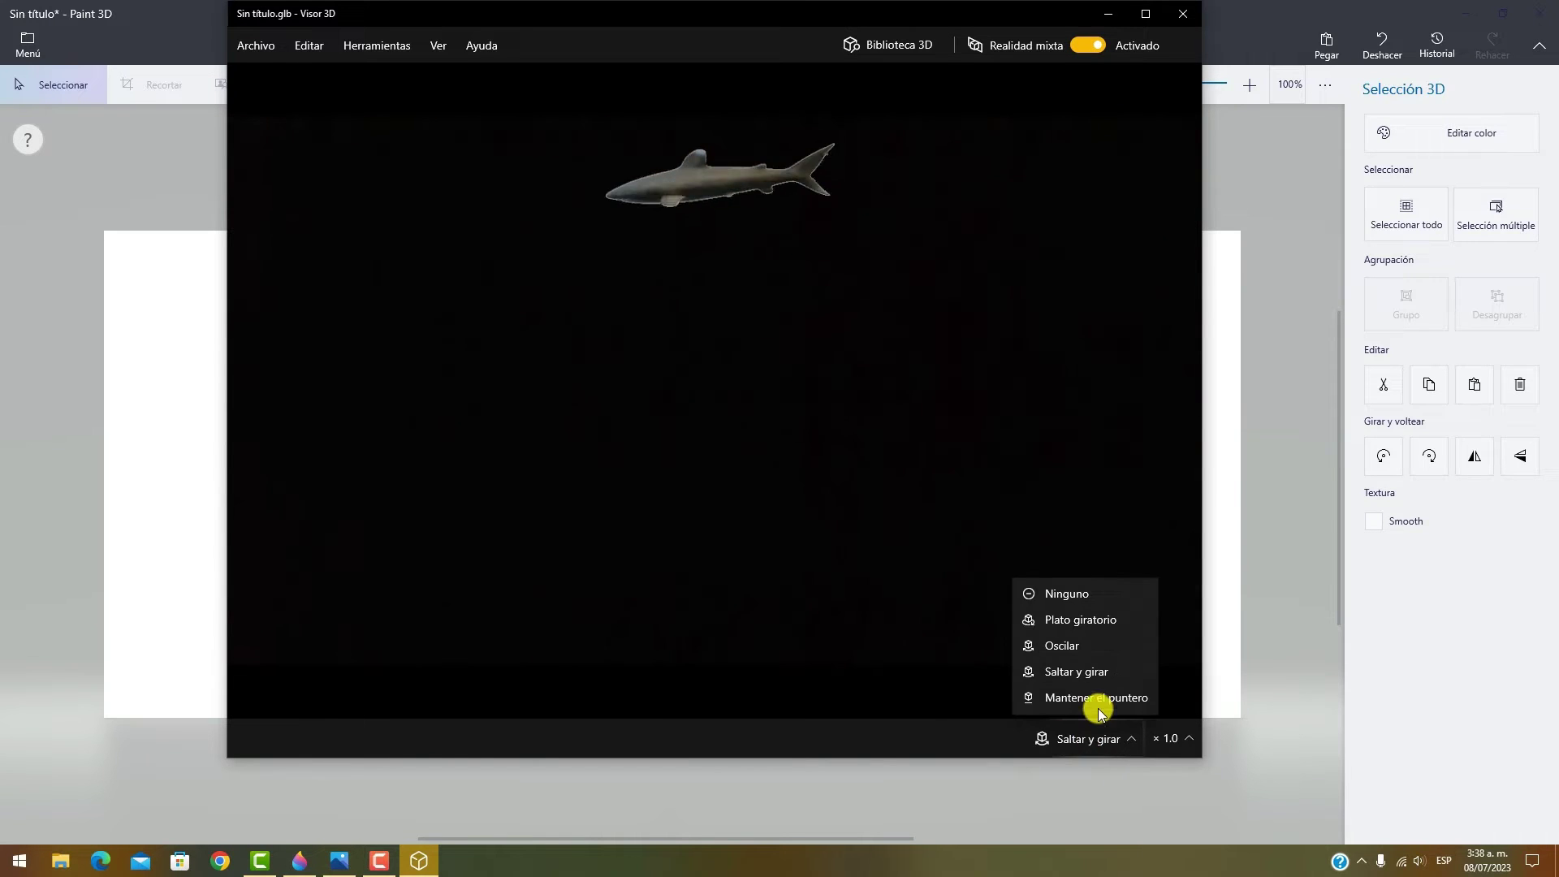
click(1098, 701)
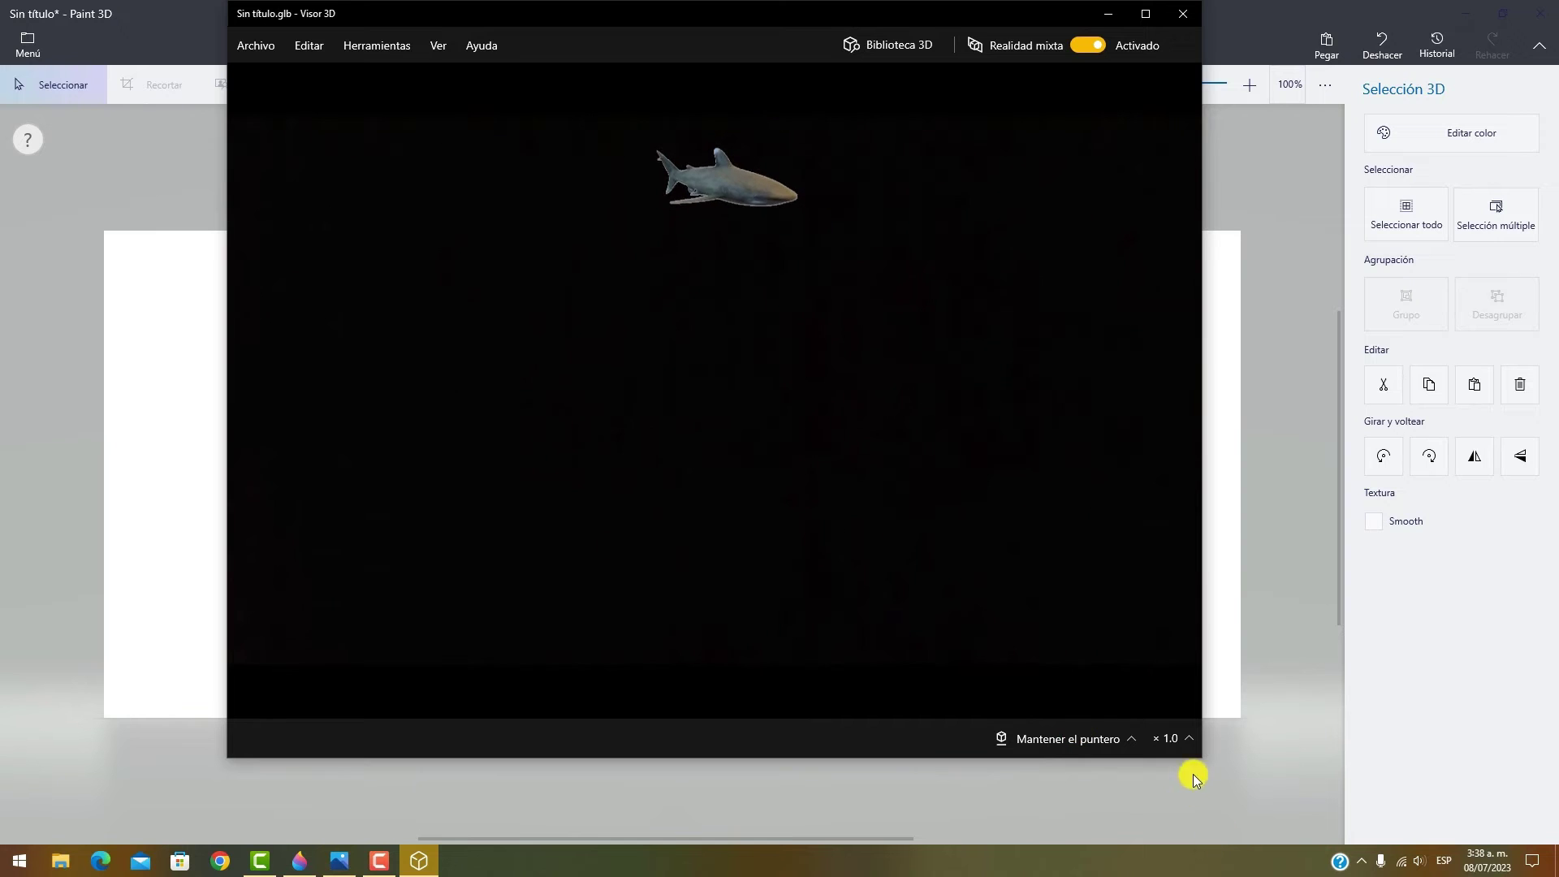
click(1171, 738)
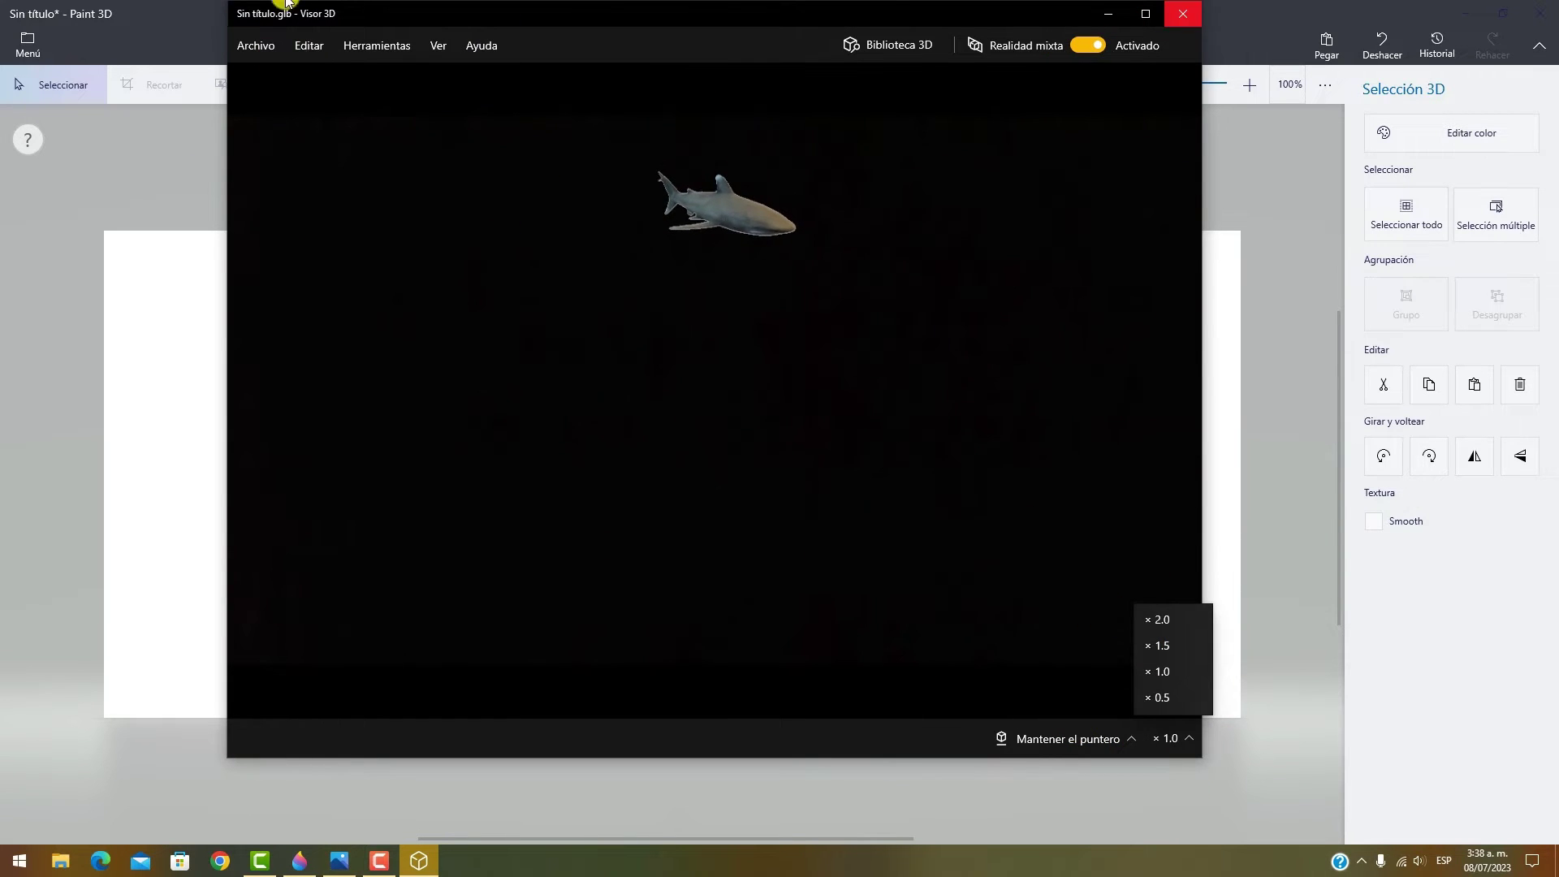
- Close Visor 3D and deselect the shark on the Paint 3D canvas
click(1188, 14)
click(955, 315)
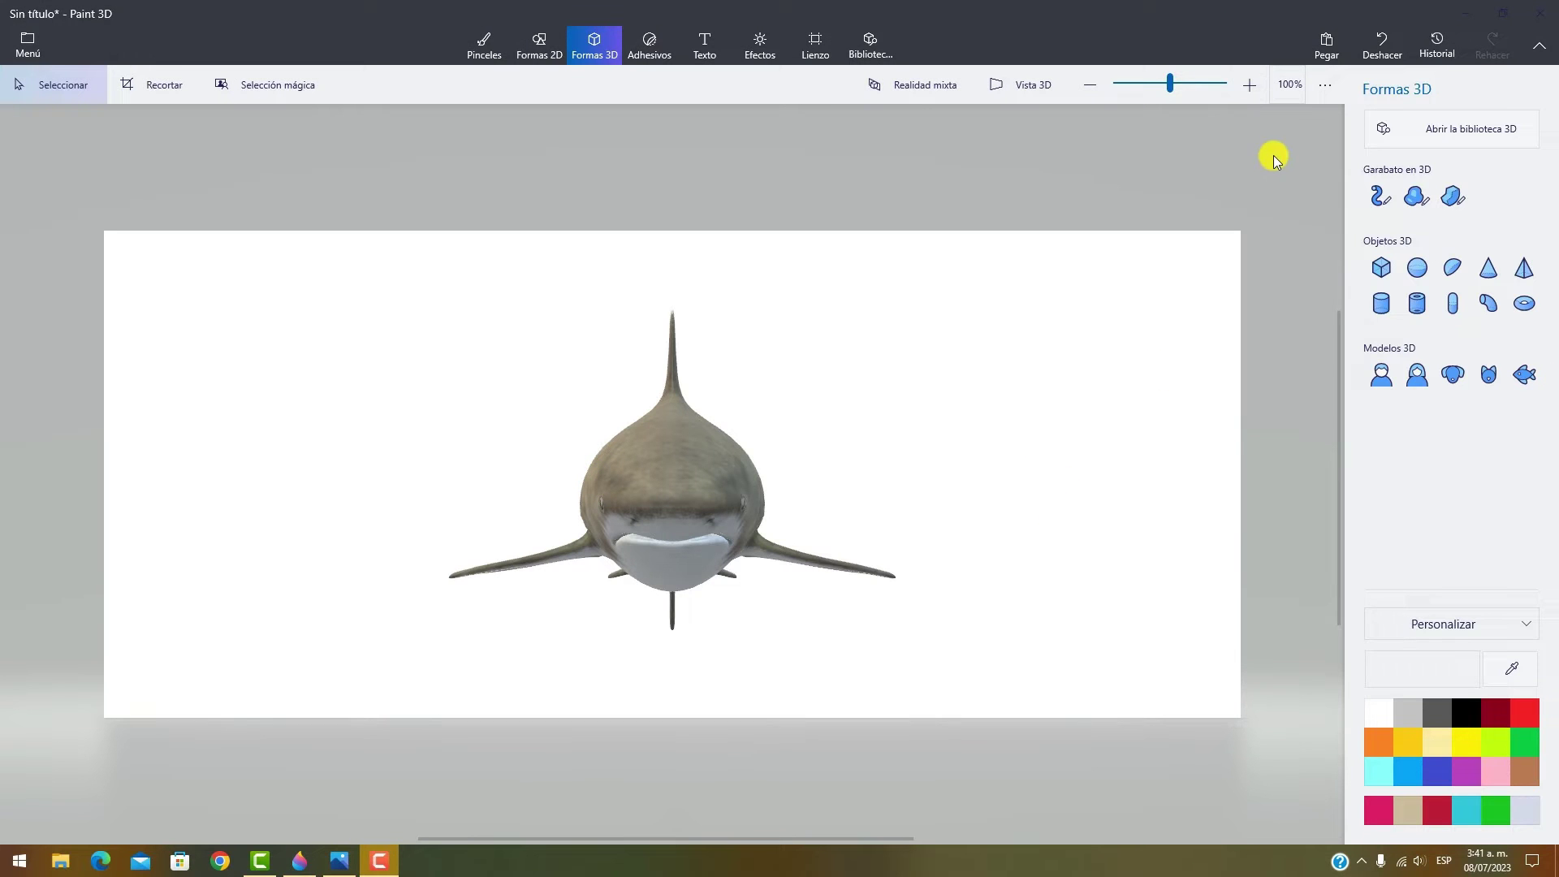
- Undo and redo the insertion of the shark and view the editing history with its recording option
click(1393, 50)
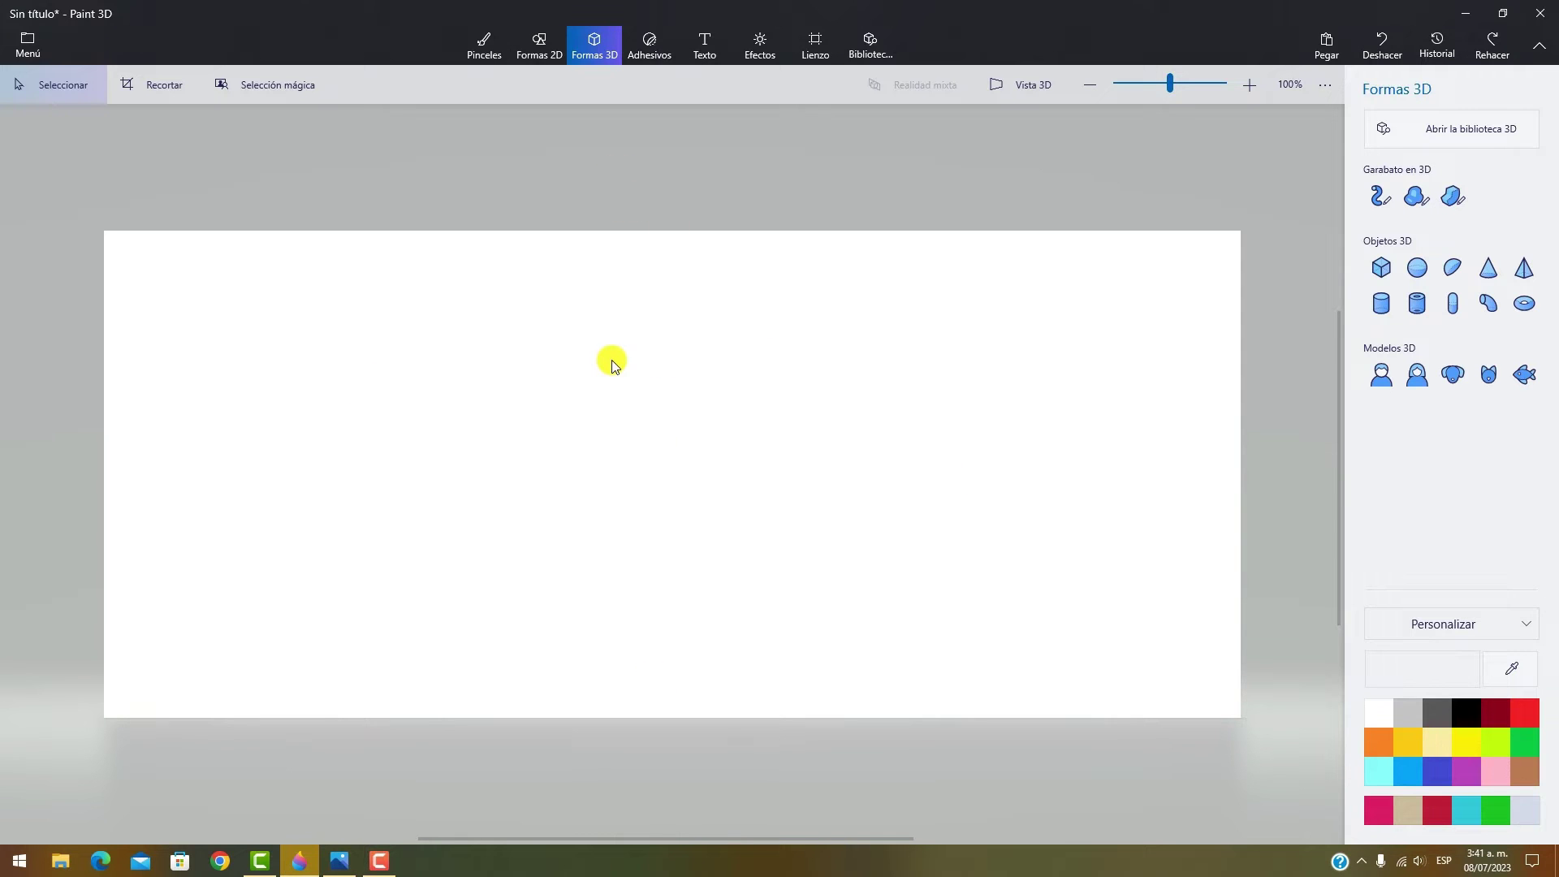
click(1491, 43)
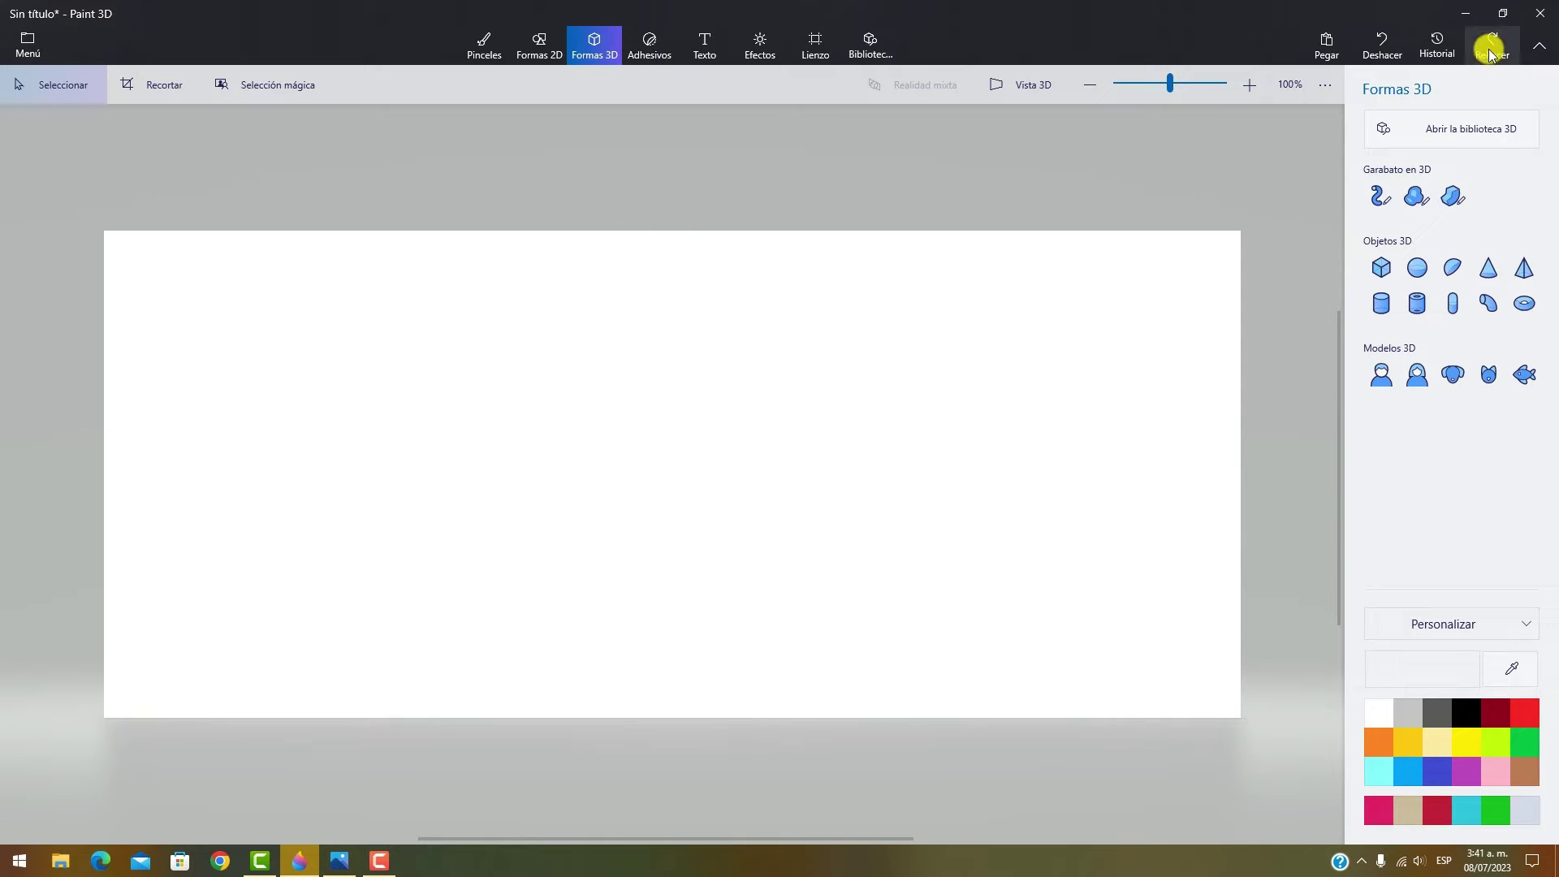
click(1441, 46)
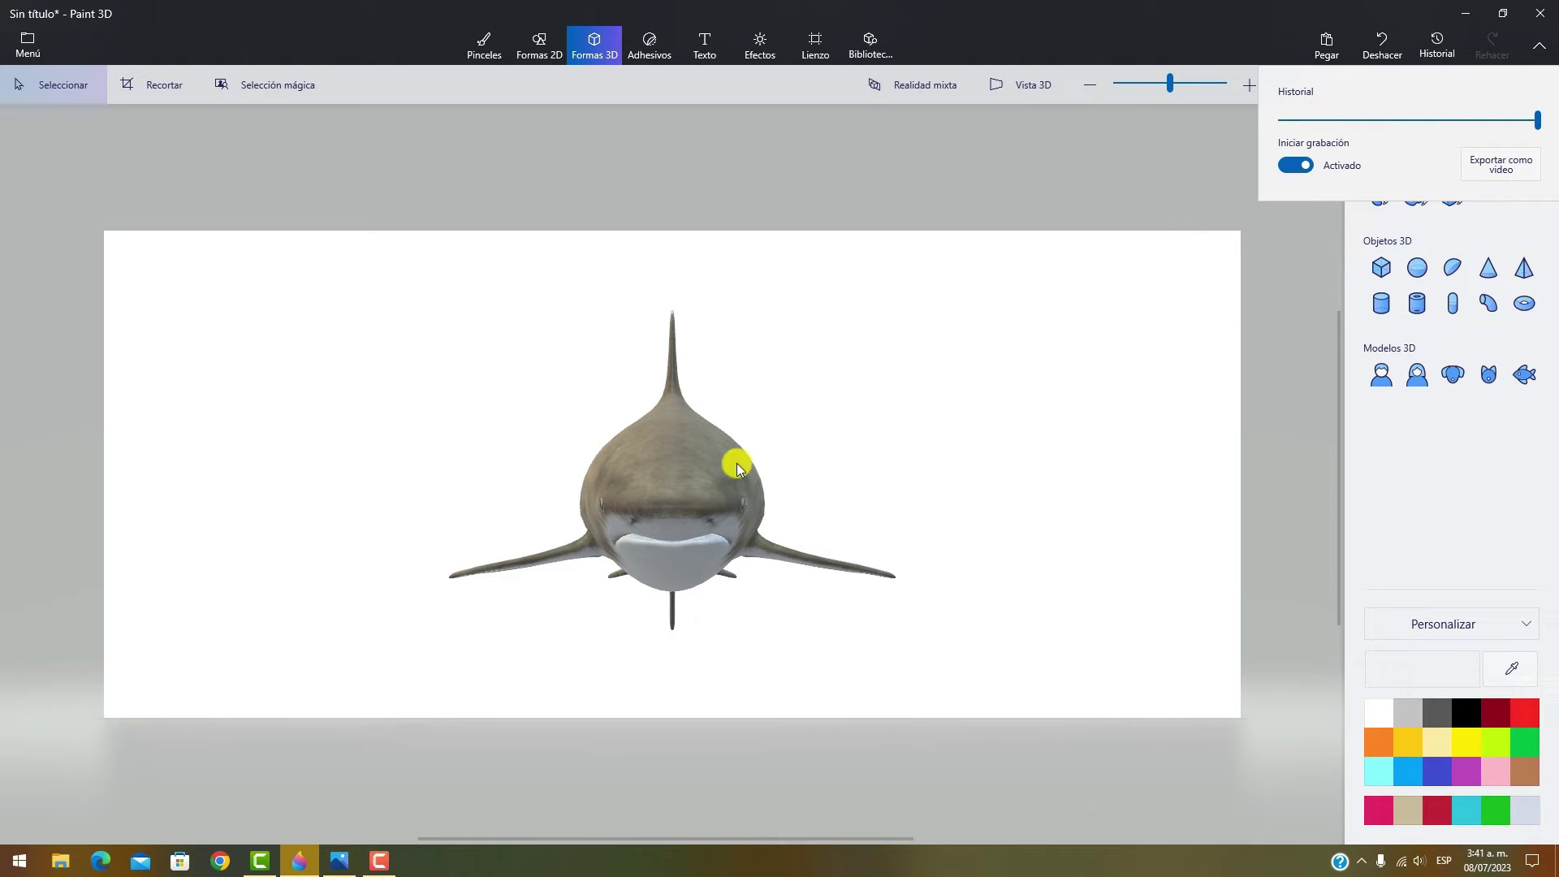
click(1551, 49)
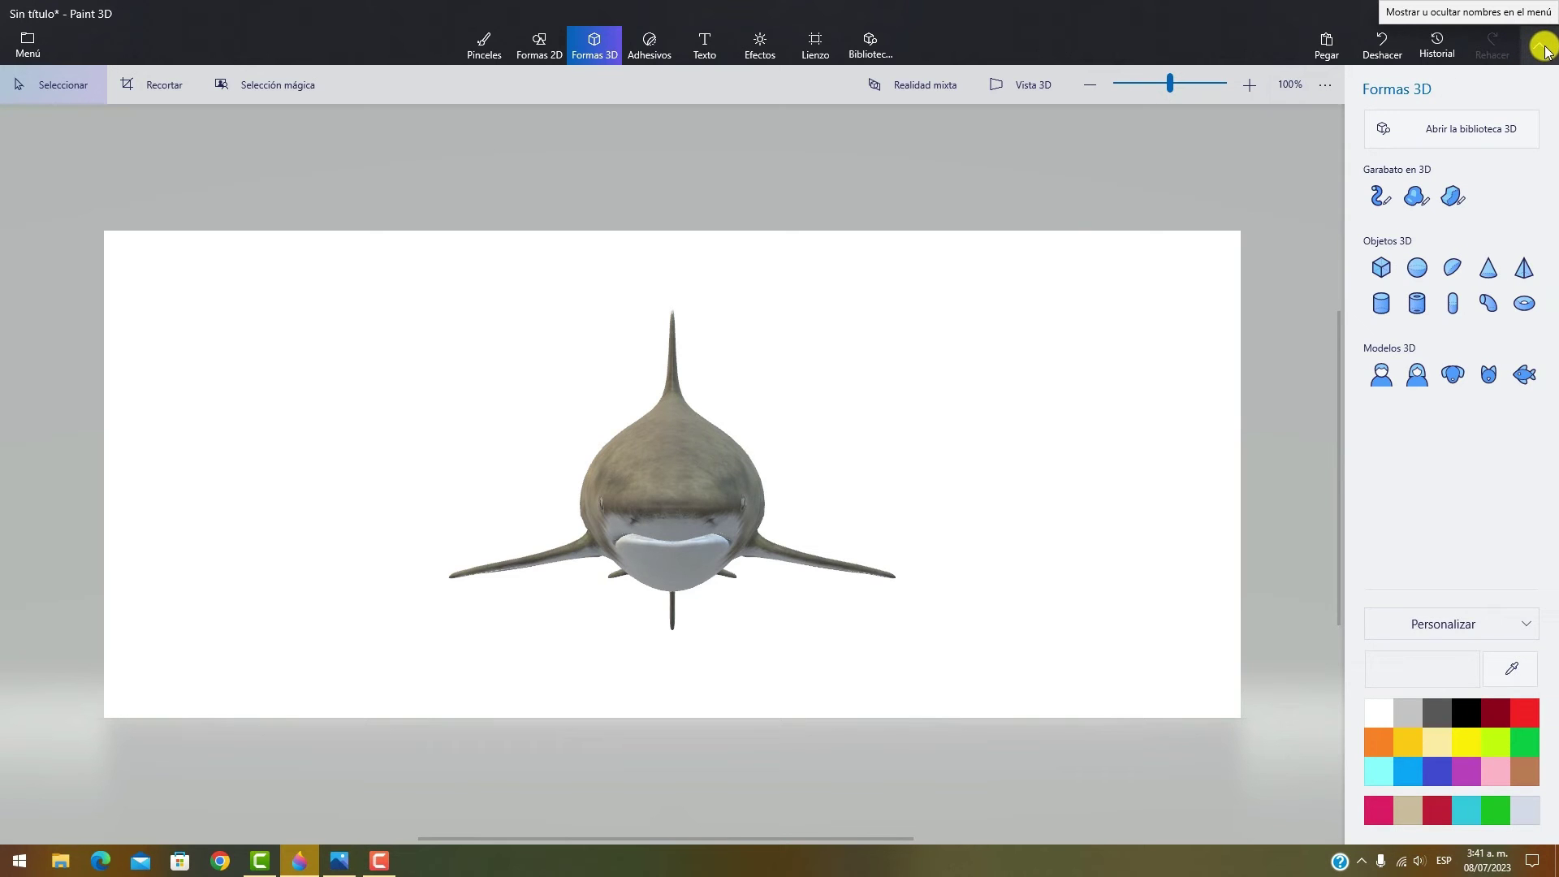
- Hide the names of the tools in the main menu and show them again
click(1543, 47)
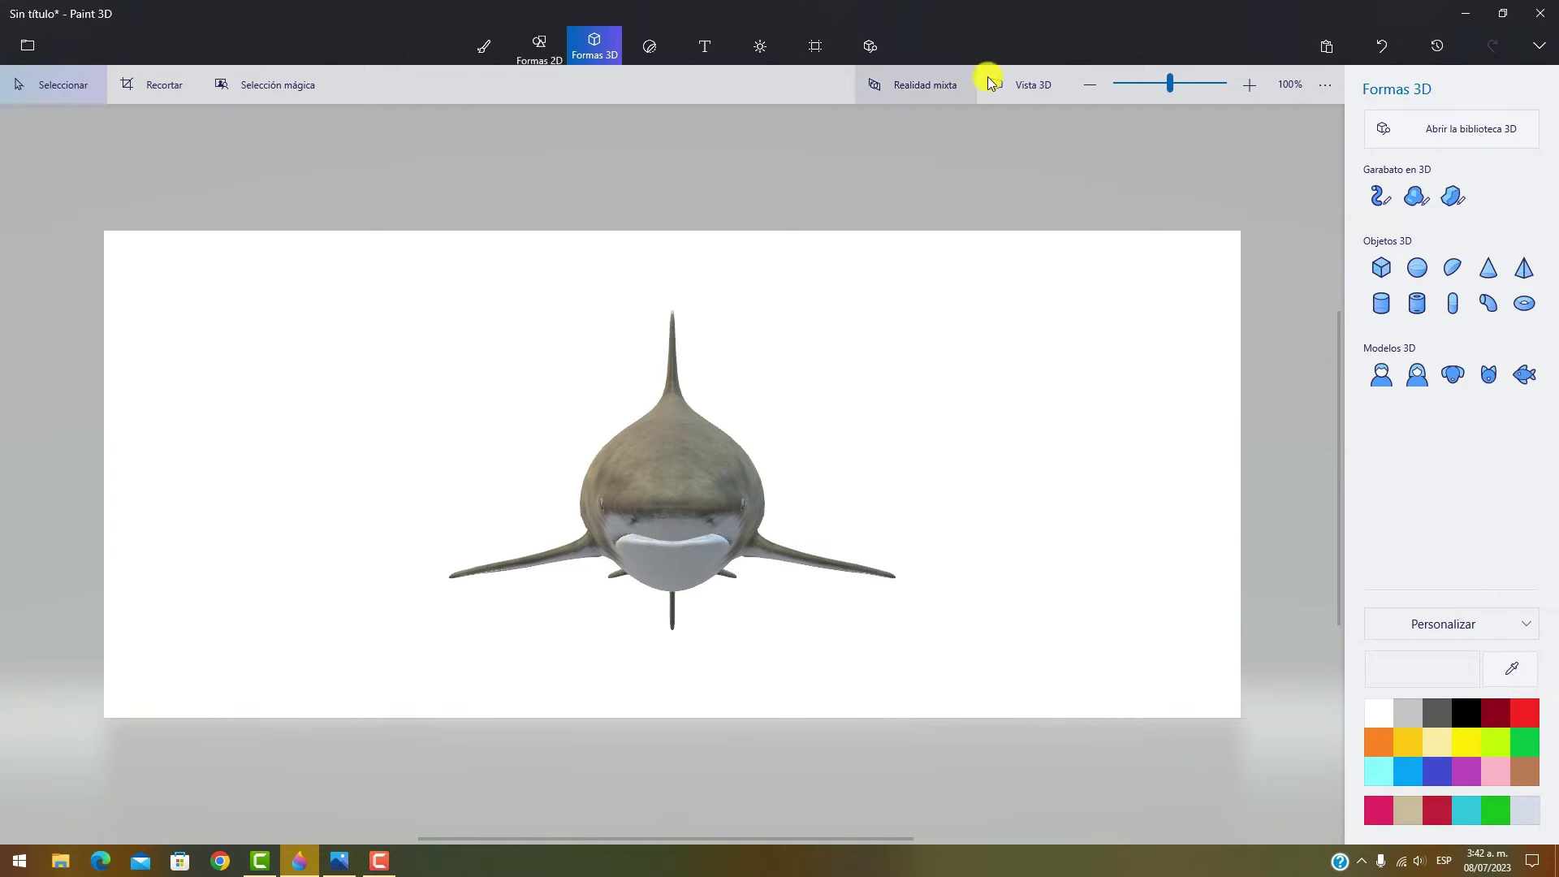
click(1540, 50)
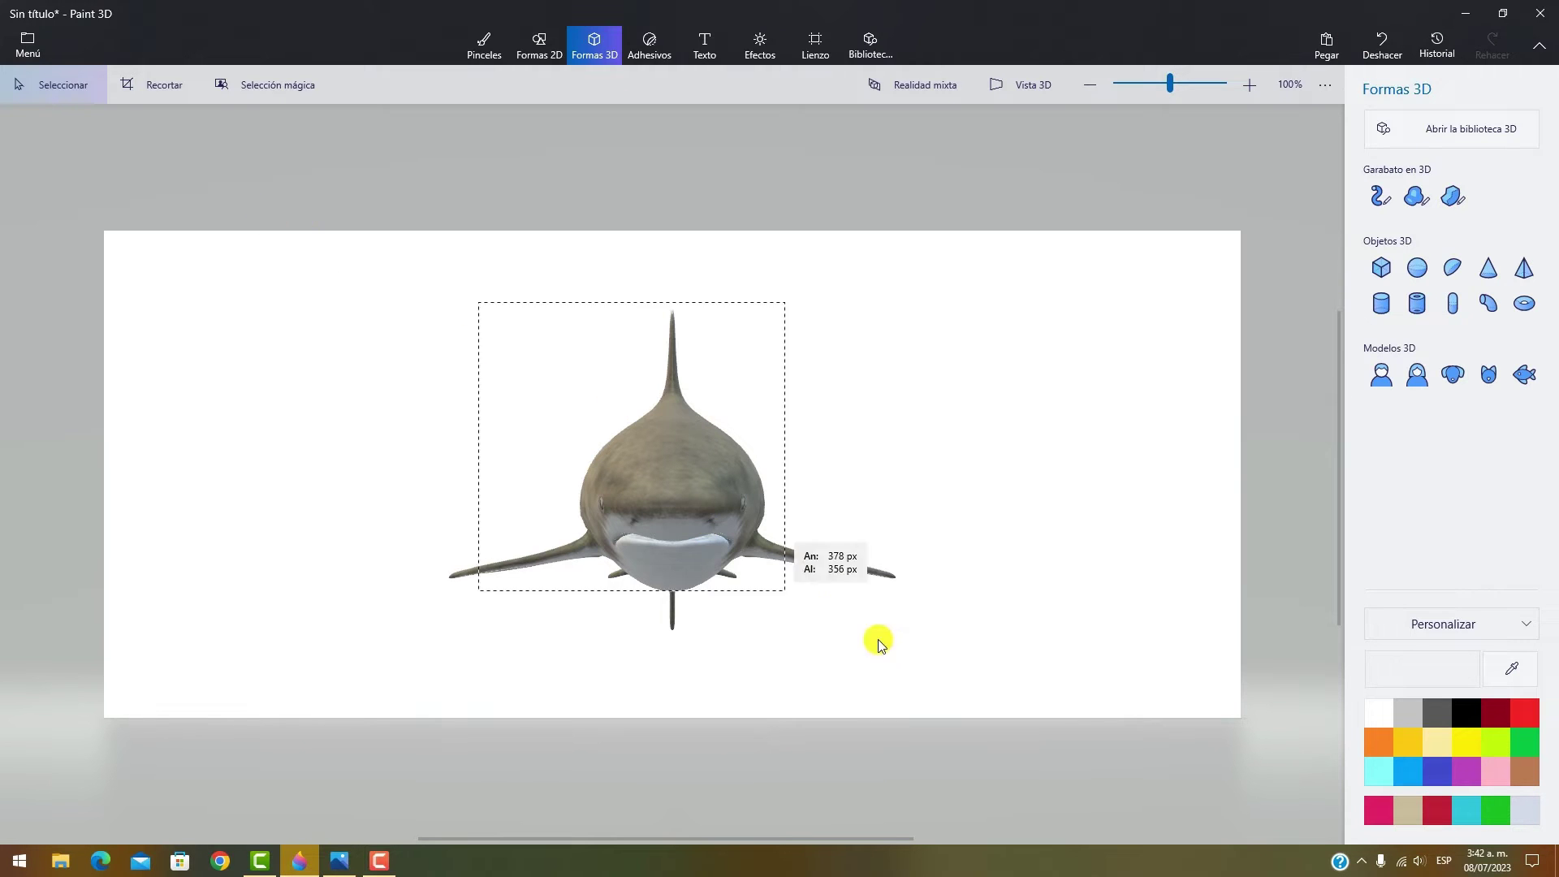
- Select the shark and delete it from the canvas
click(731, 546)
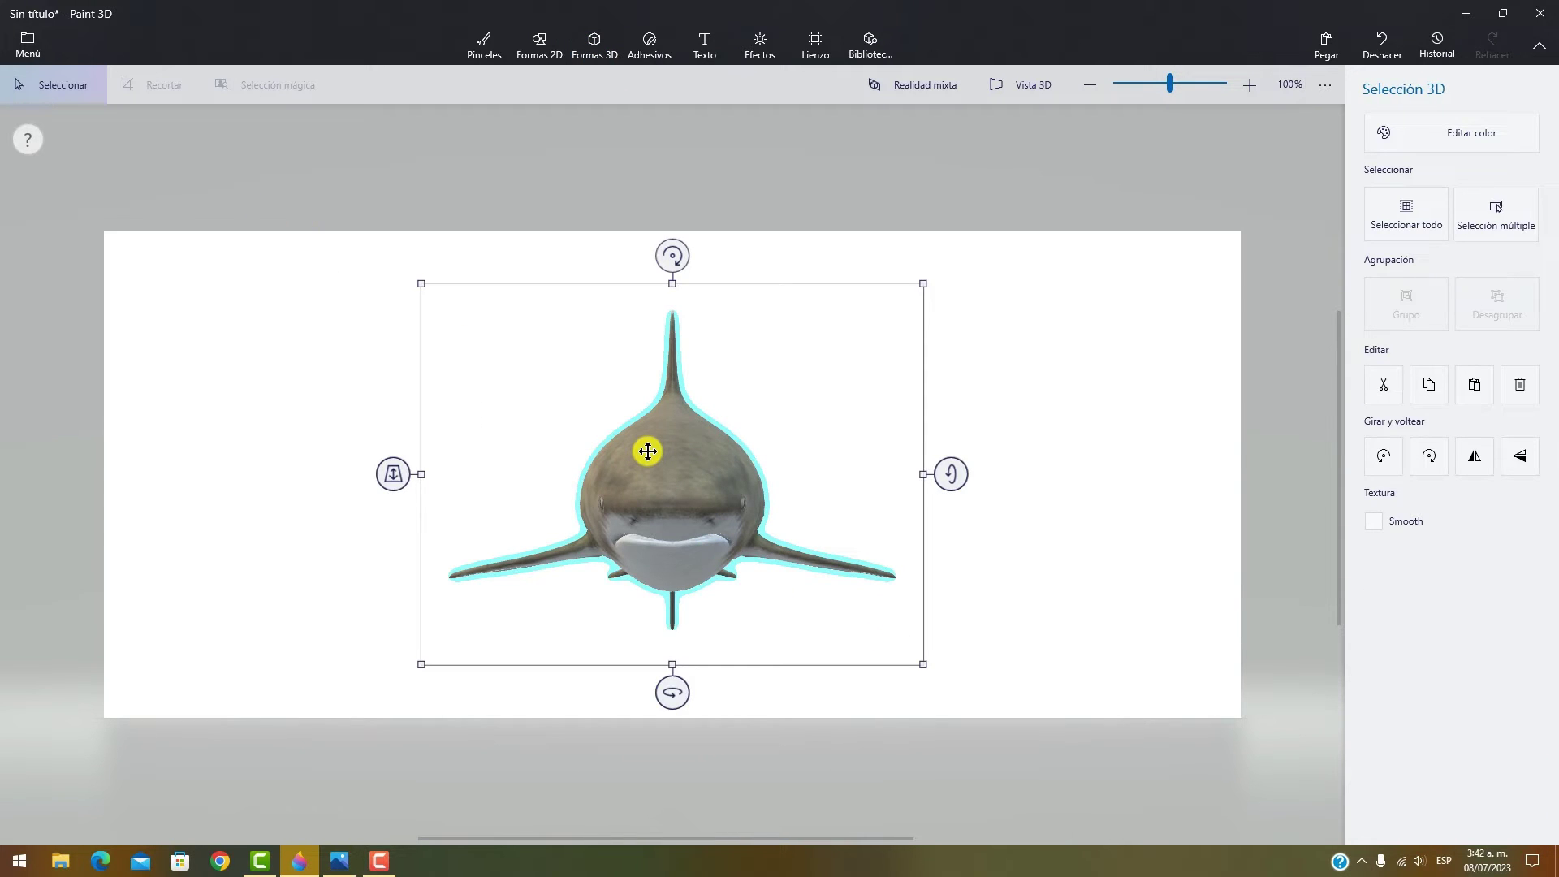
key(Delete)
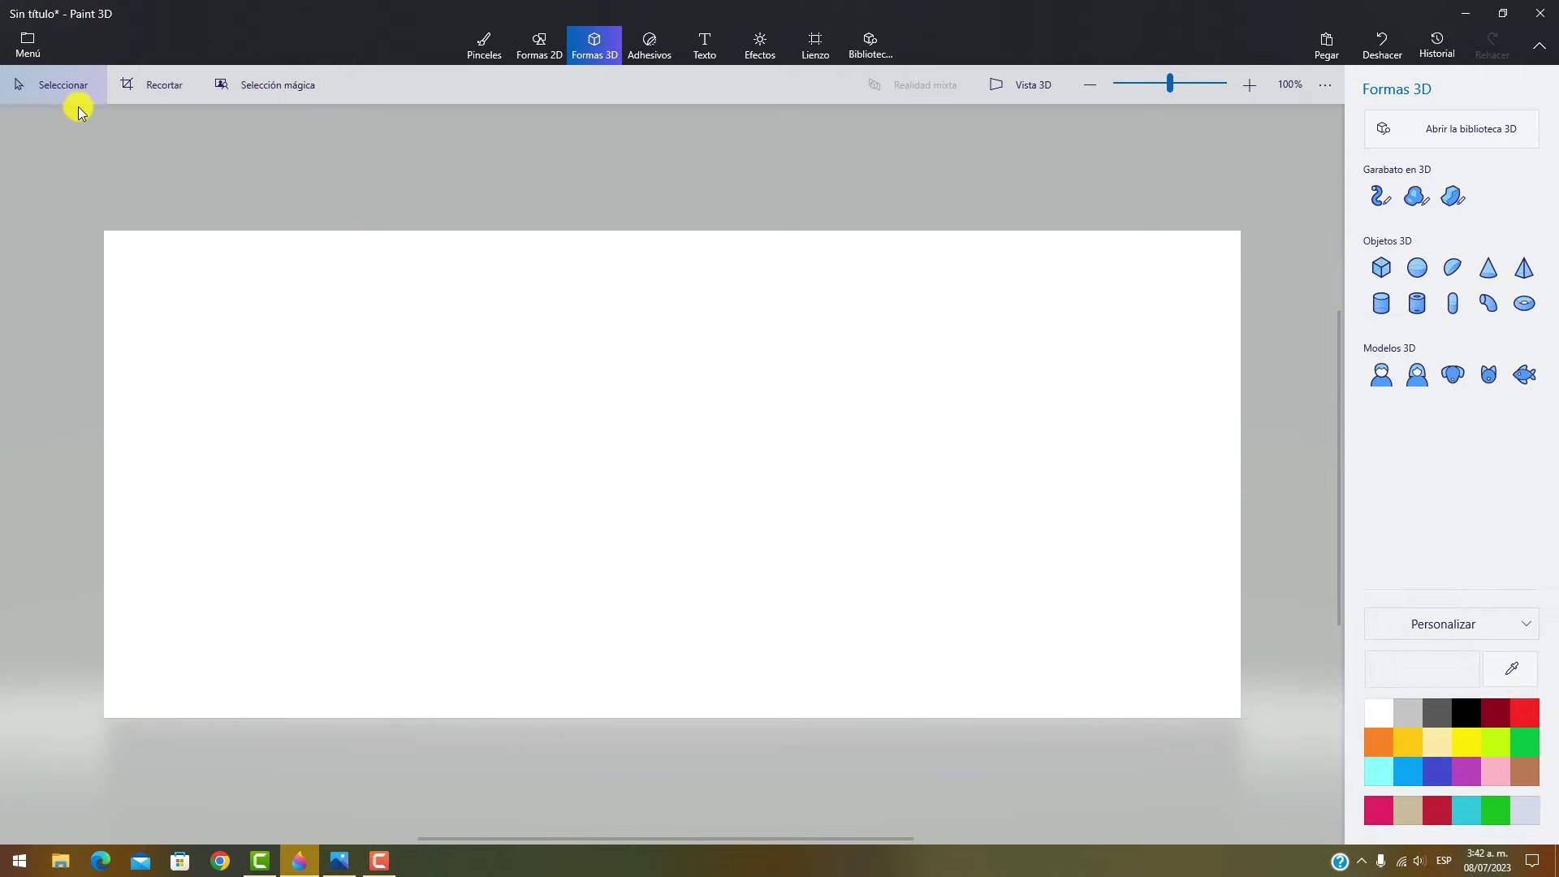
- Draw and clear several rectangular selections on the blank canvas, such as about 338 by 235 px and about 156 by 159 px
drag(272, 276, 415, 400)
click(404, 491)
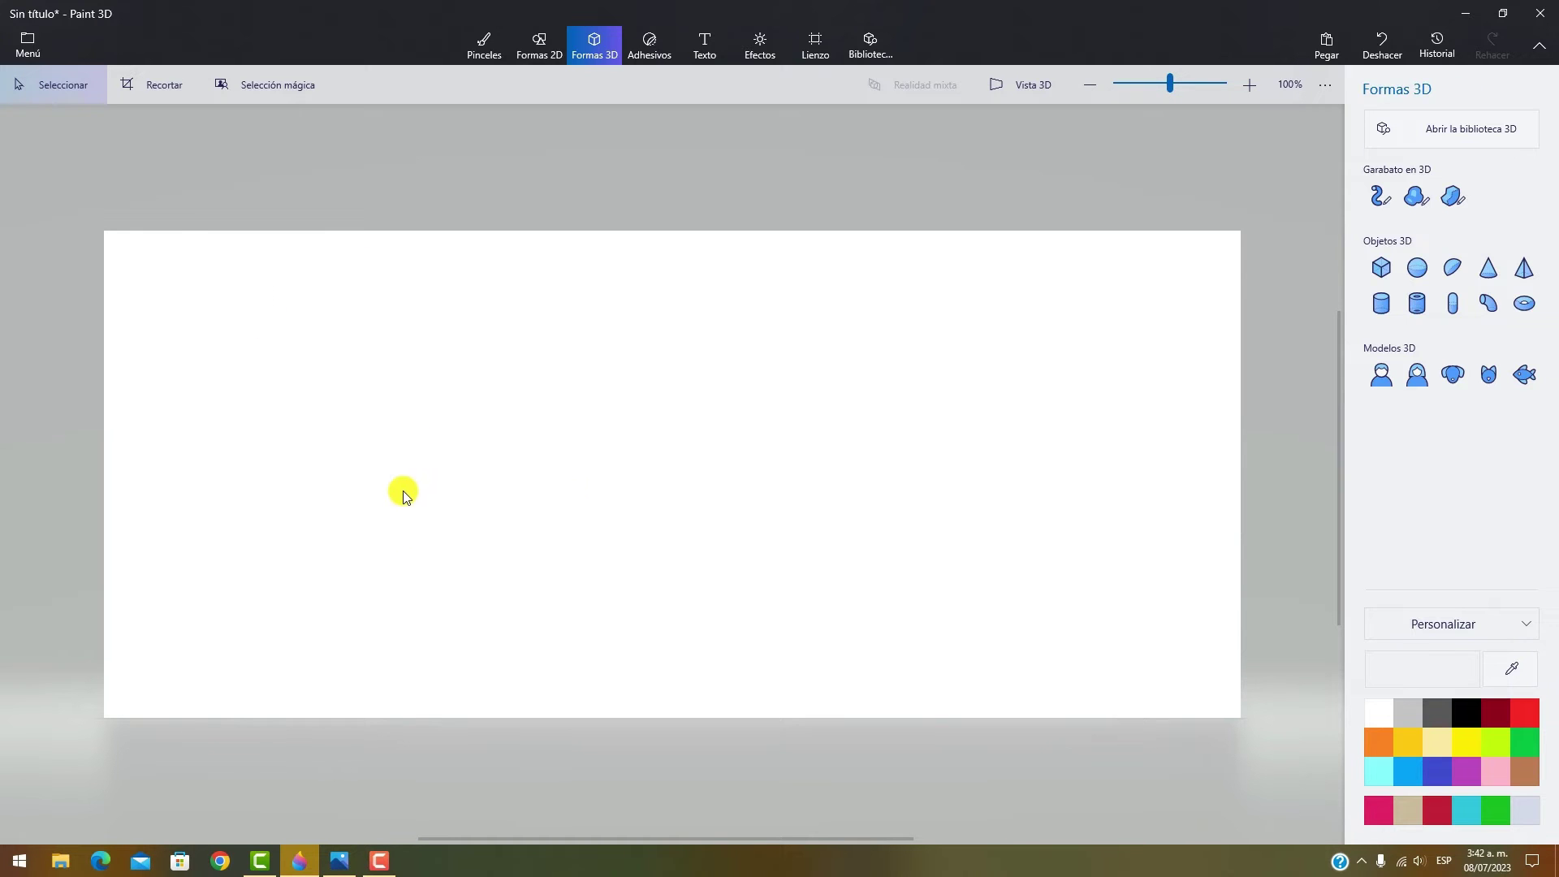
drag(563, 494, 414, 358)
drag(247, 293, 521, 482)
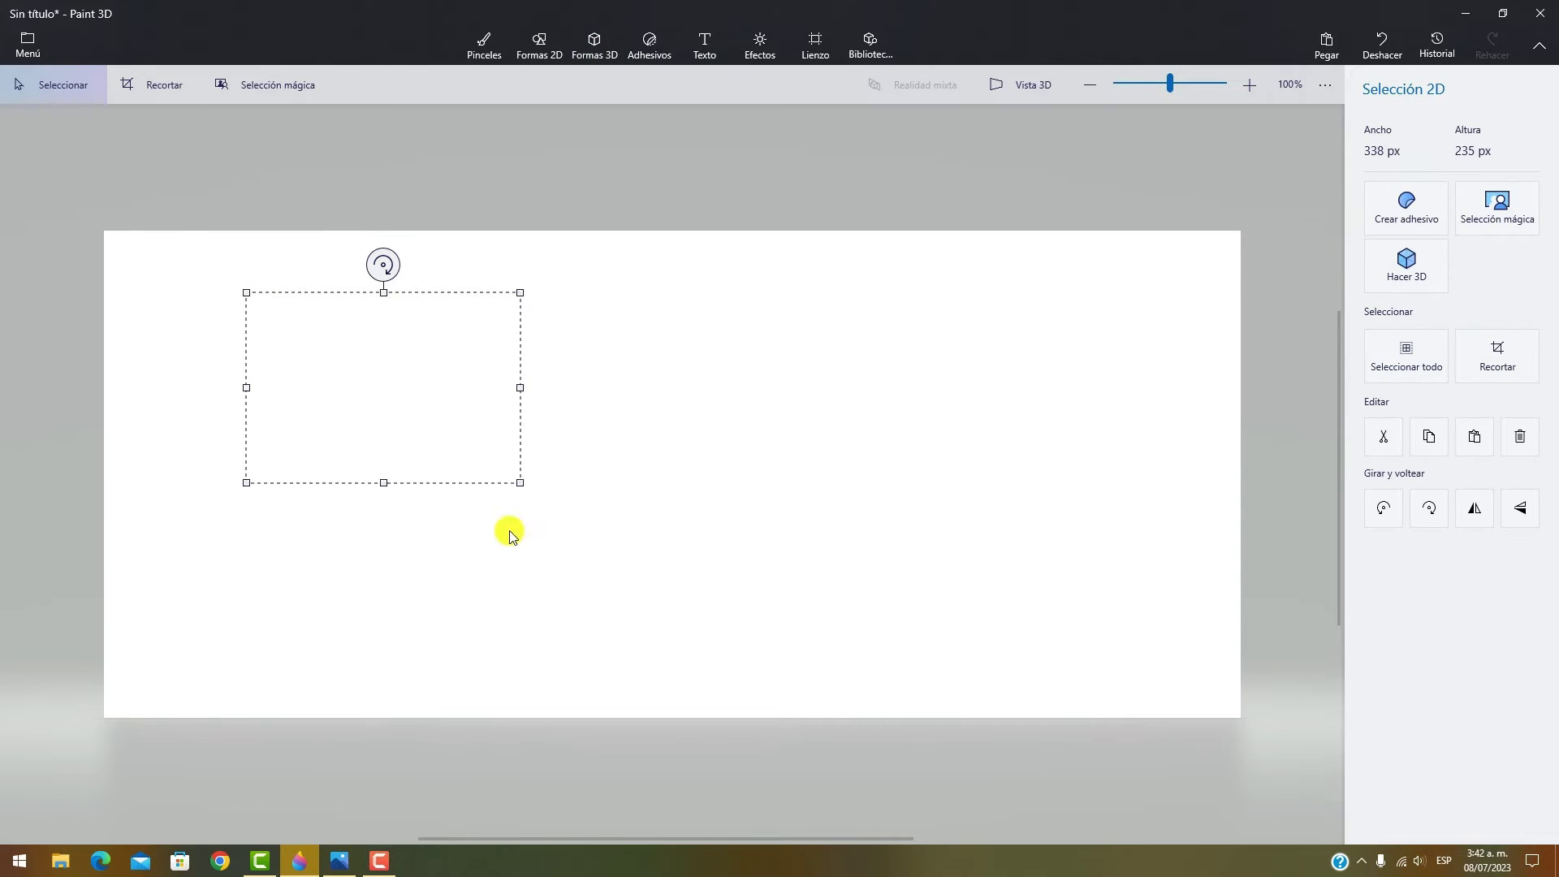
click(635, 418)
drag(463, 334, 589, 463)
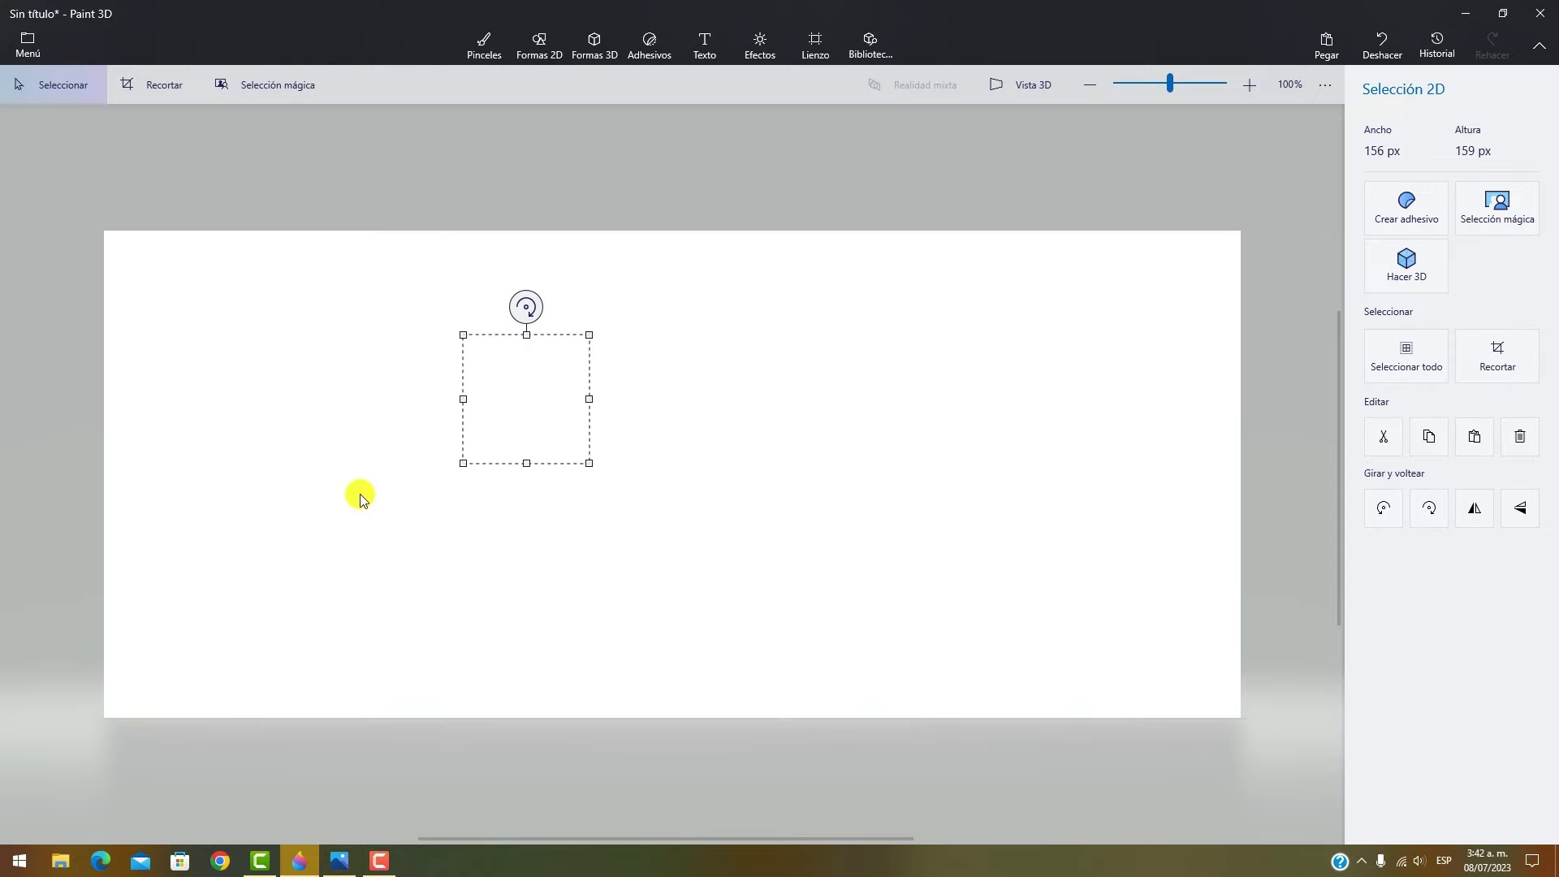
click(219, 285)
drag(400, 366, 1001, 682)
click(703, 339)
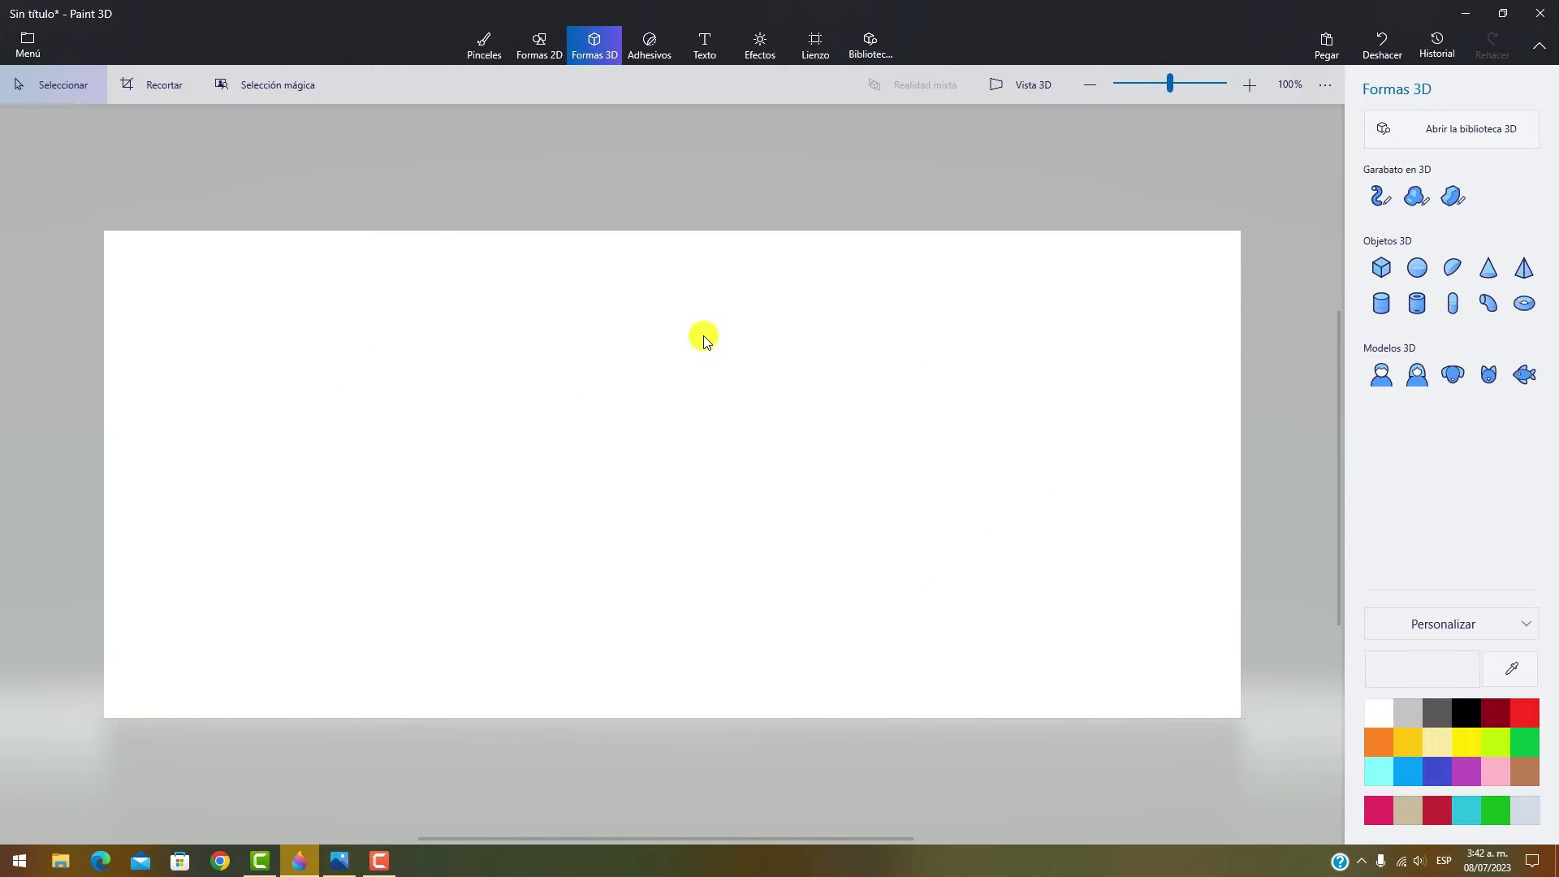
- Crop both sides of the canvas to a size of about 723 by 600 px and undo the crop
click(170, 88)
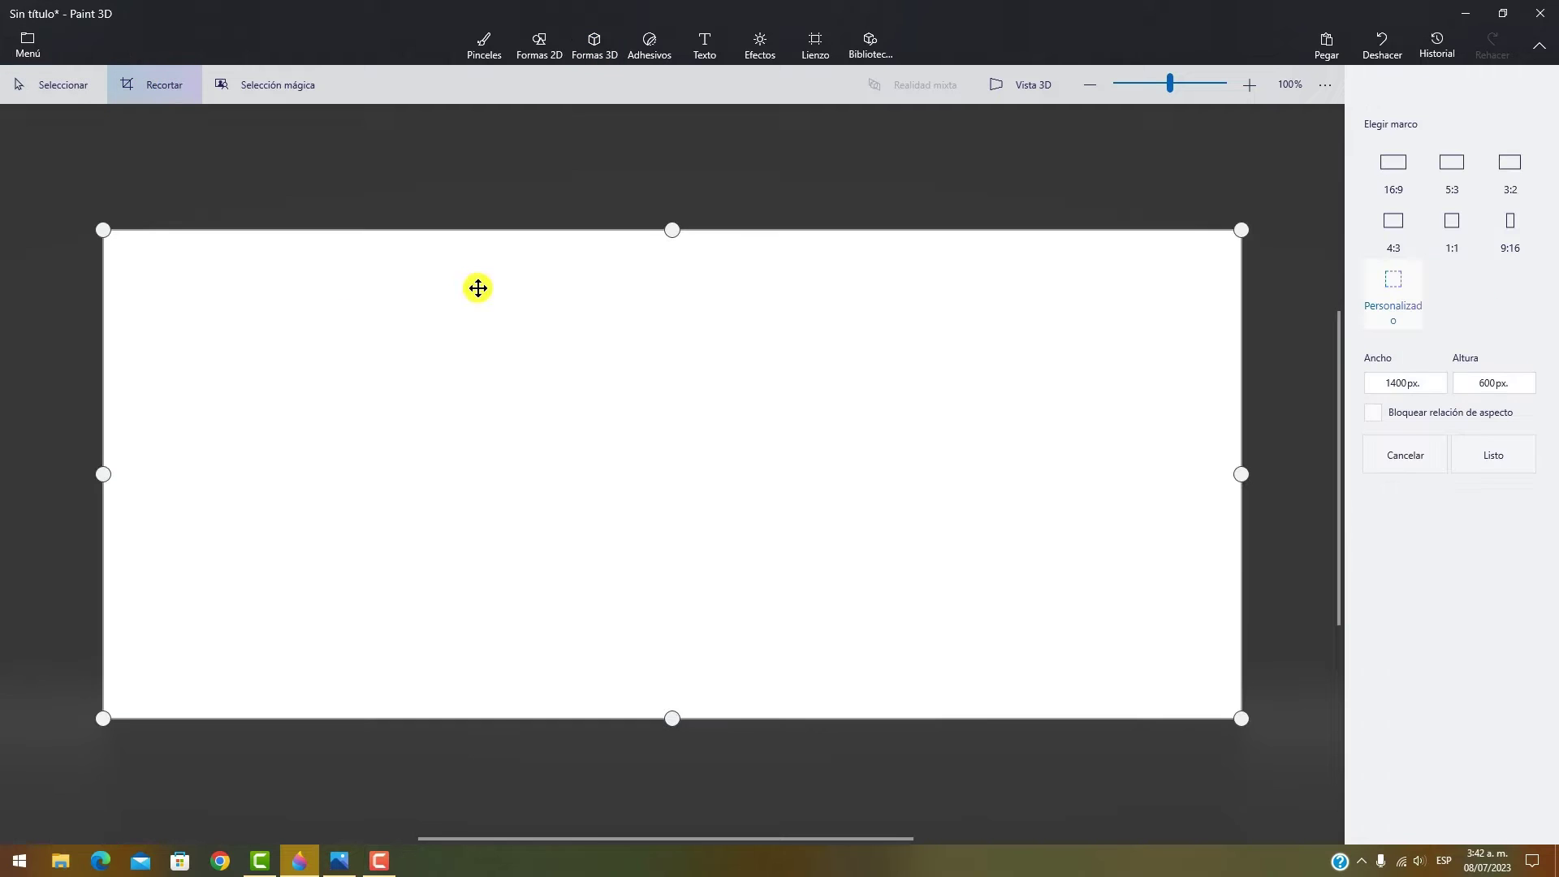
drag(1246, 466, 967, 487)
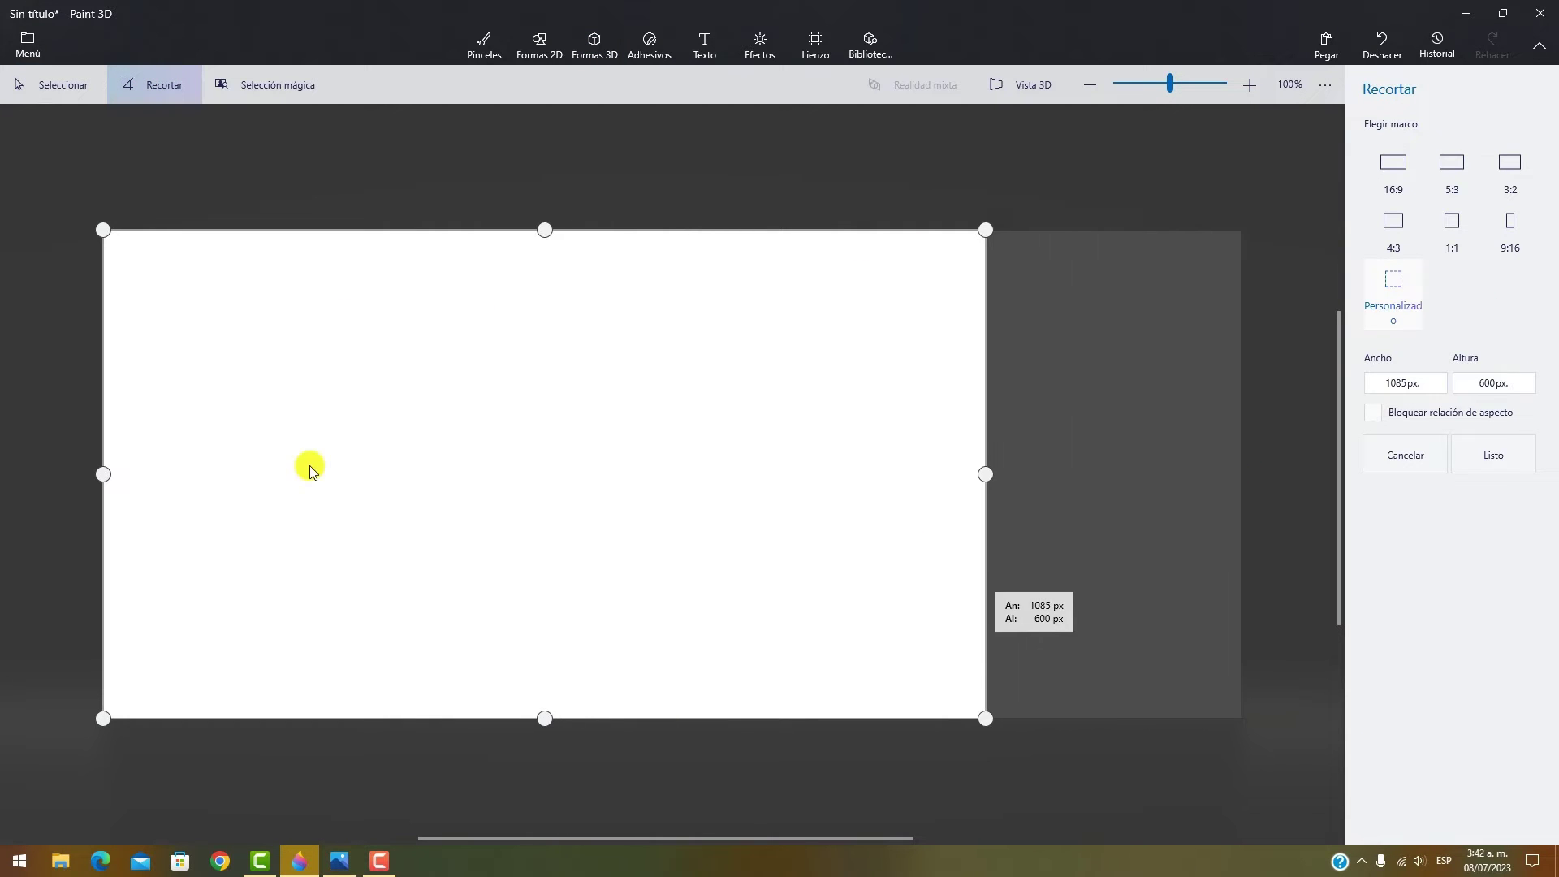
drag(102, 470, 378, 473)
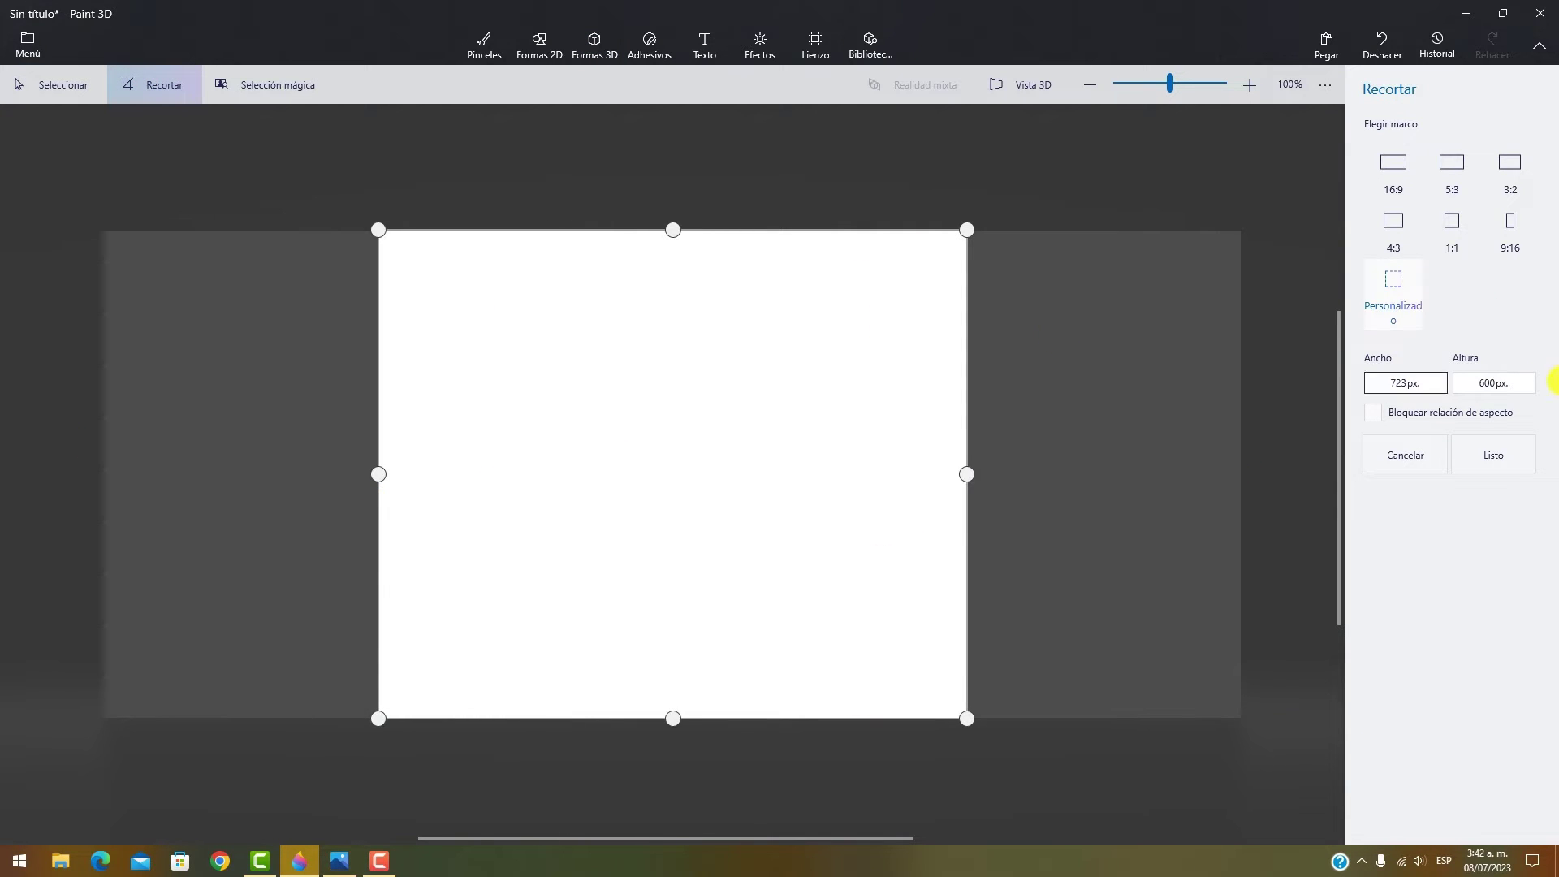
click(1494, 457)
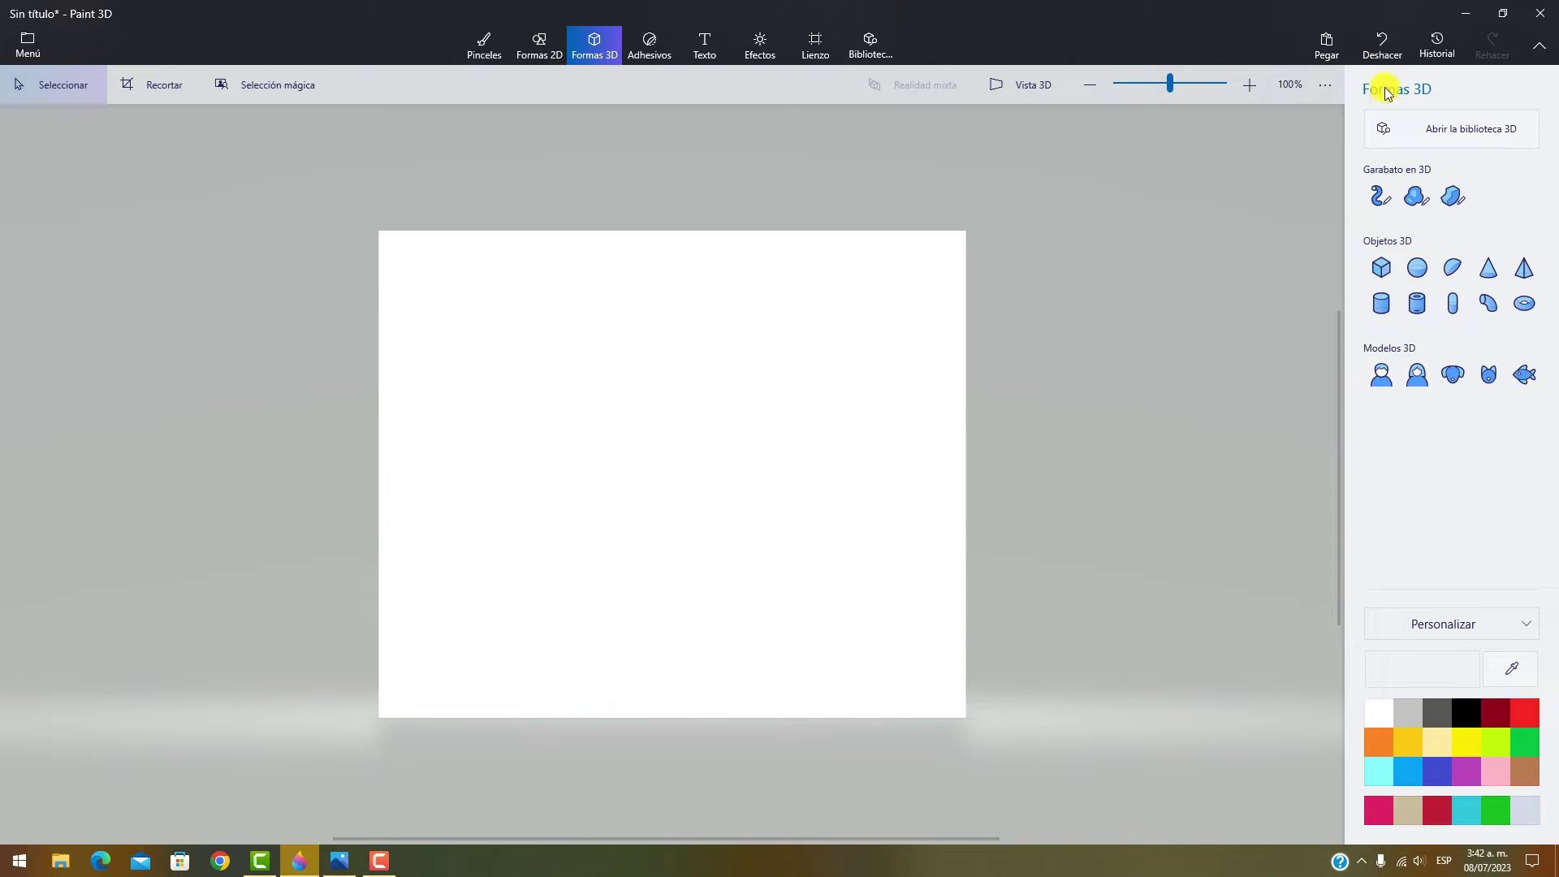
click(1397, 45)
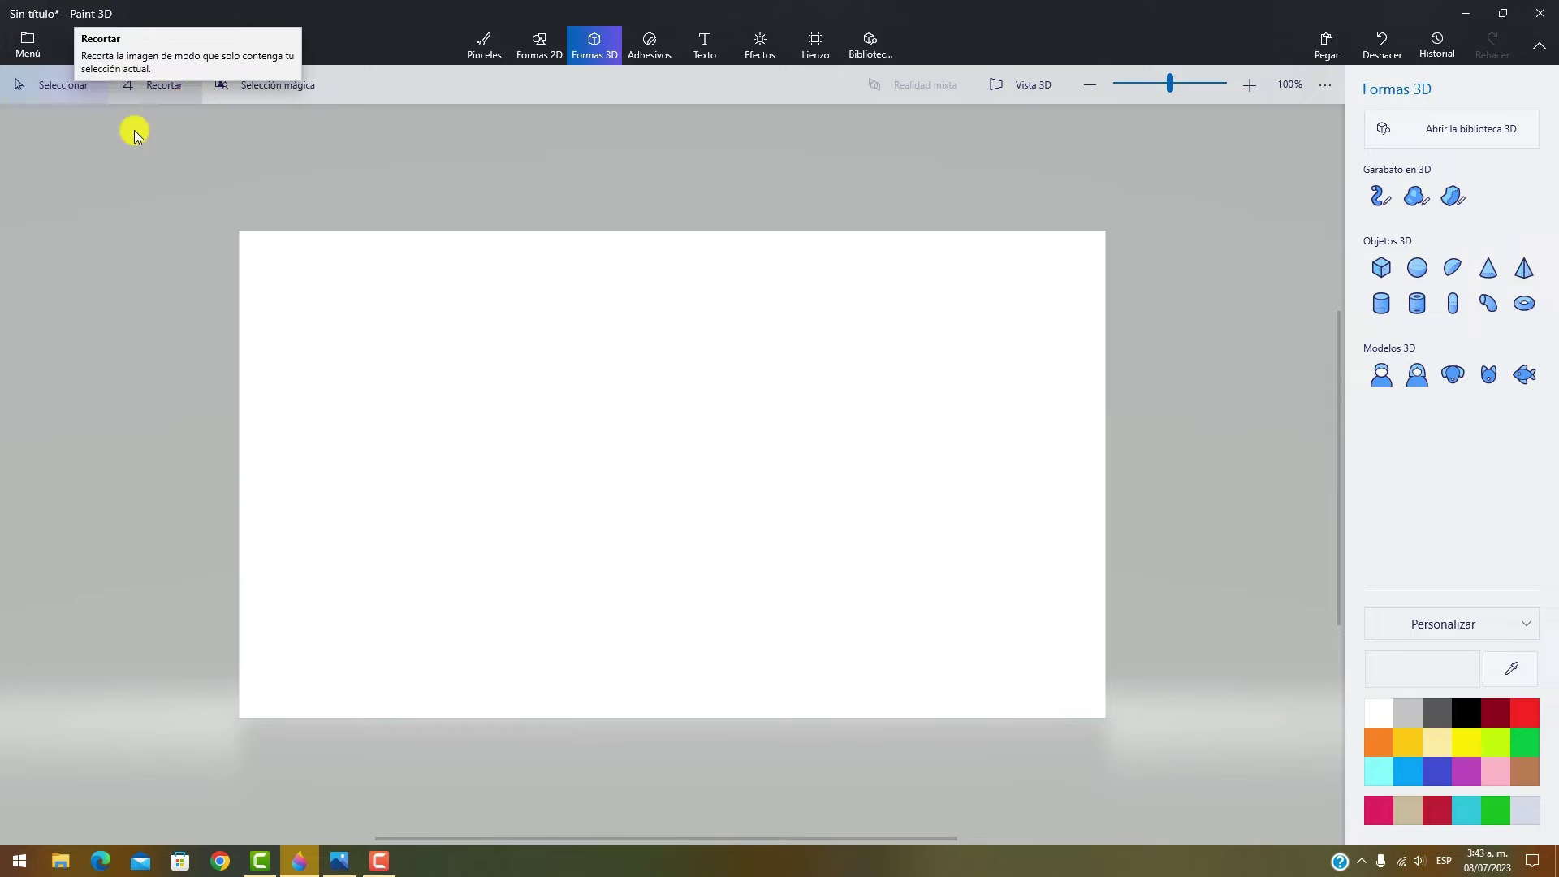
- Try the 5:3, 3:2, 1:1, 9:16 and Personalizado crop frames and complete the crop with the 16:9 frame
click(159, 83)
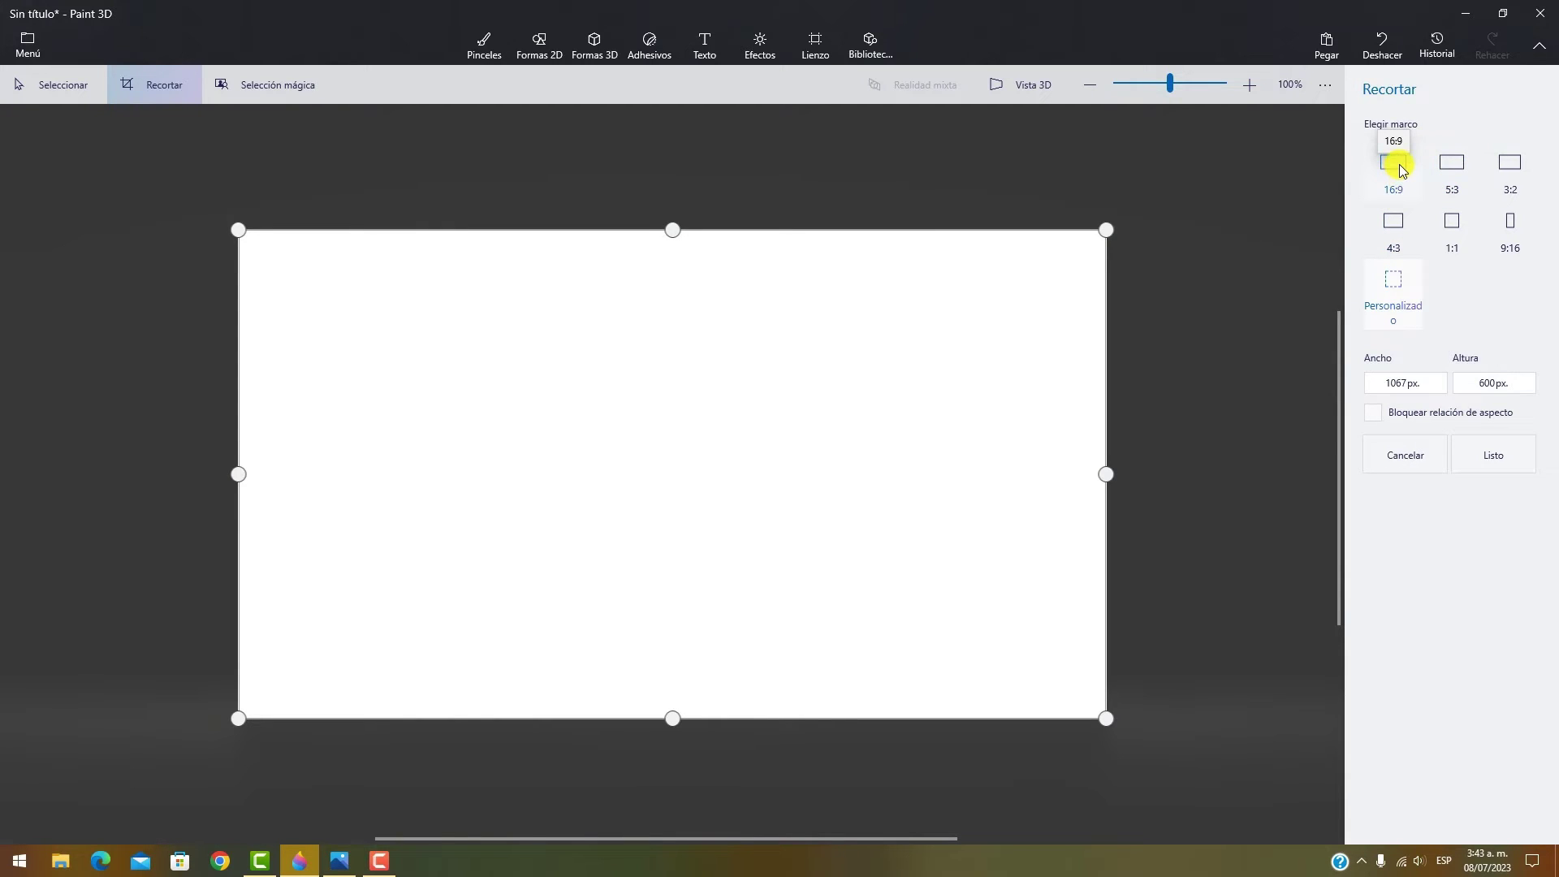
click(1508, 160)
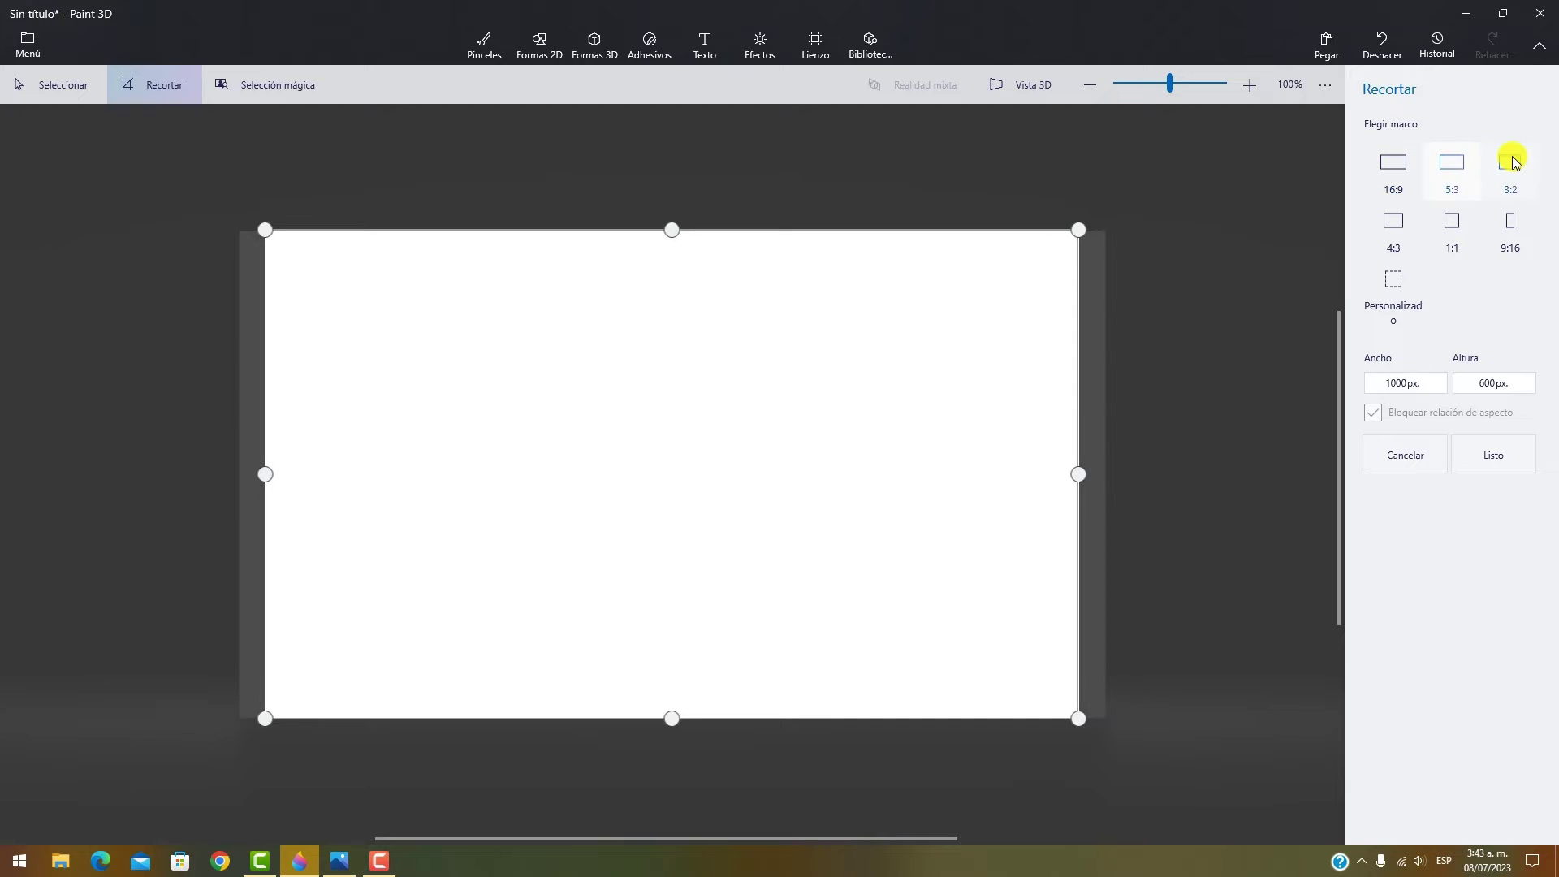
click(1468, 233)
click(1512, 231)
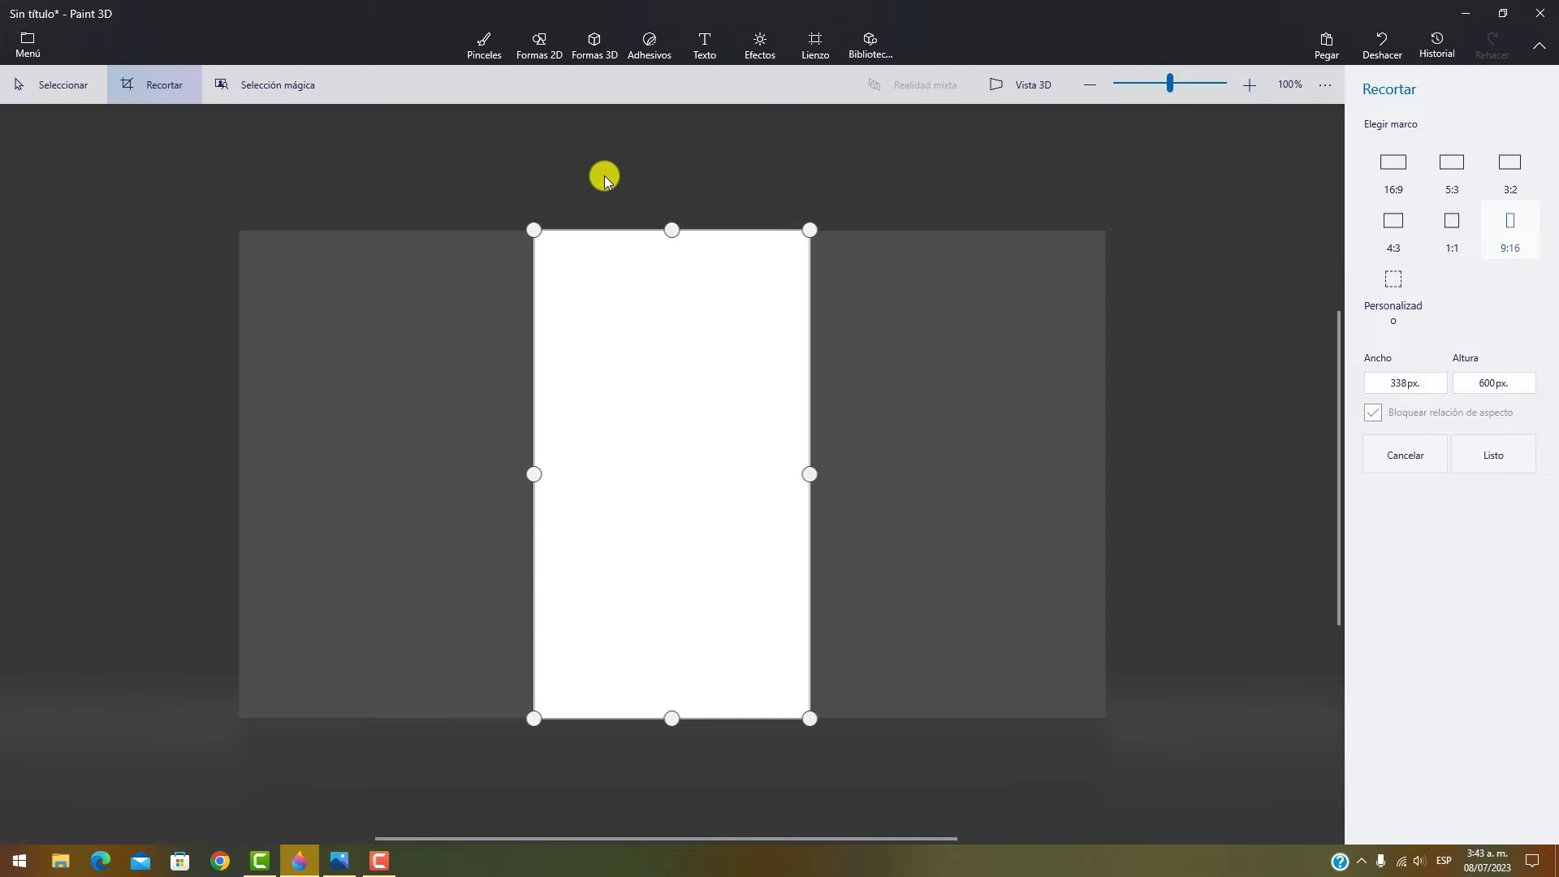
click(1396, 324)
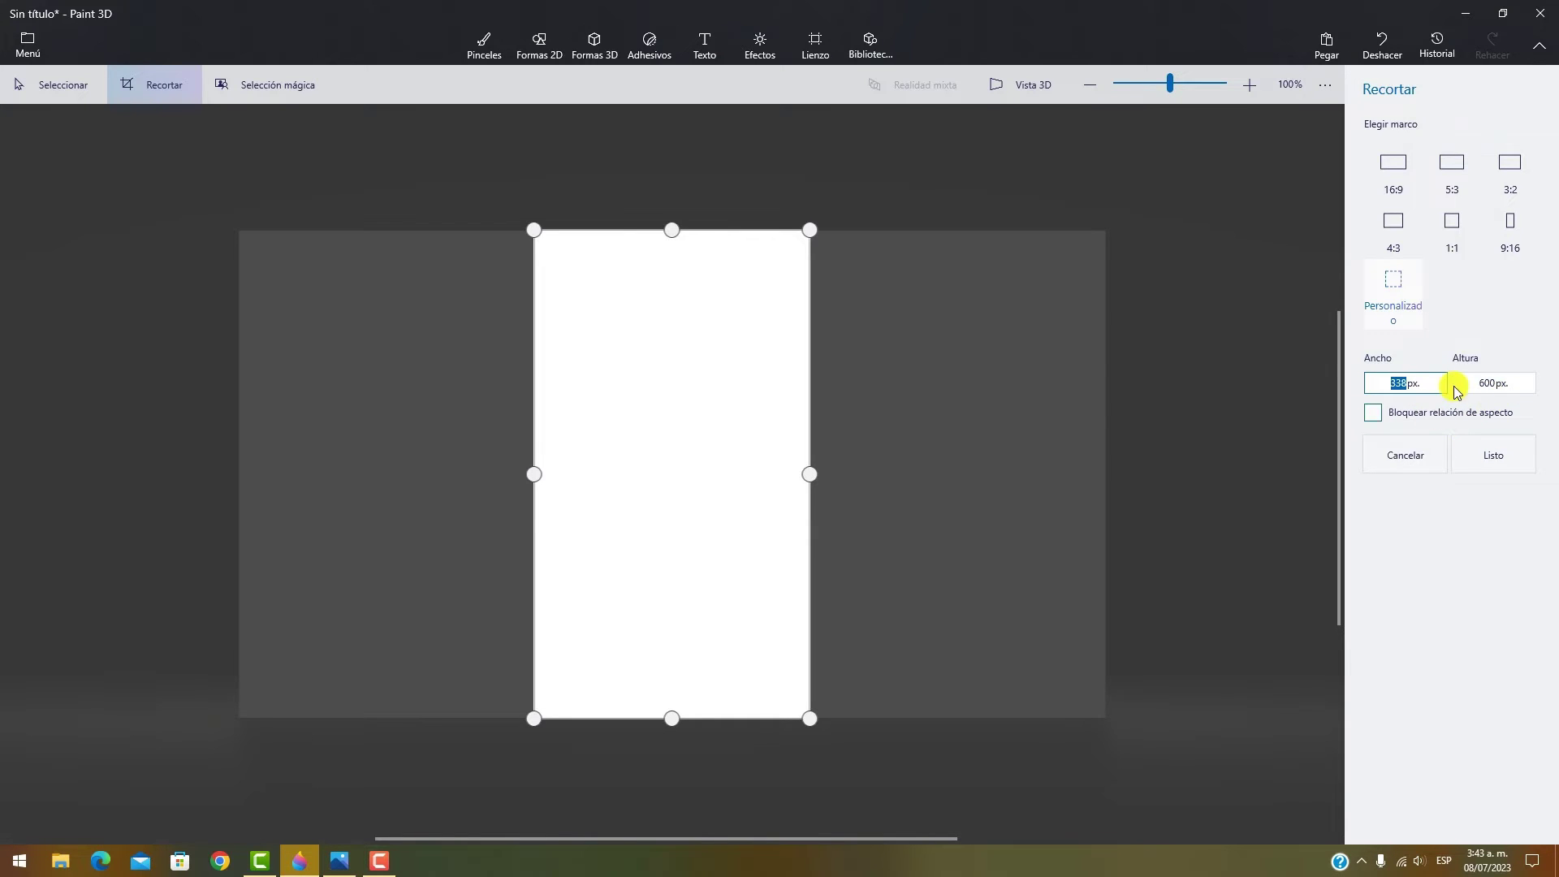
click(1407, 184)
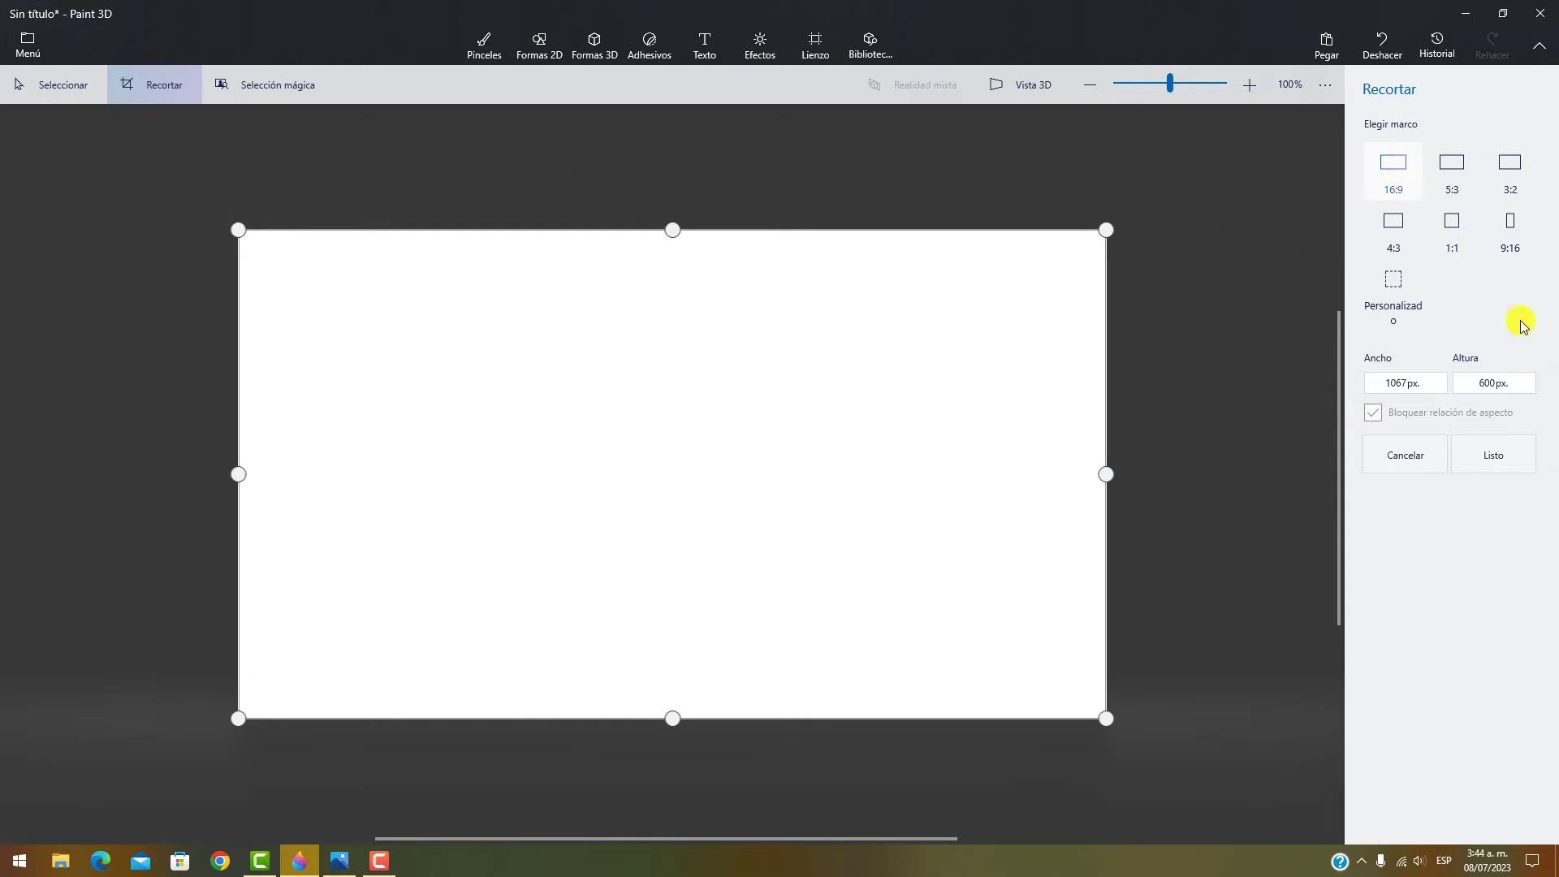
click(1511, 455)
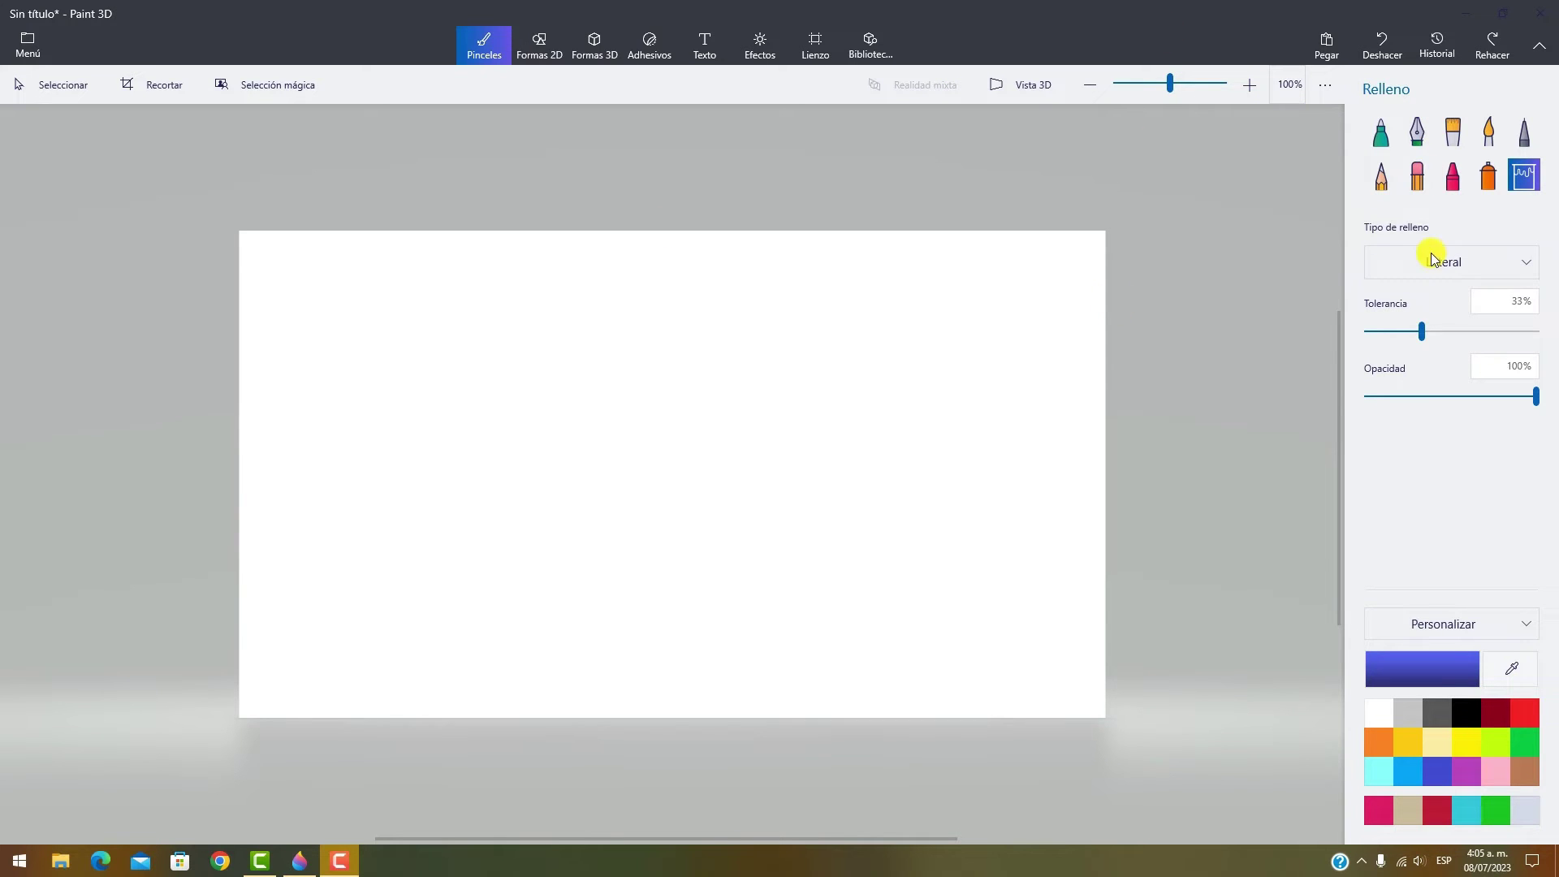
- Fill the canvas with blue and paste the Repollo verde image from the desktop onto it
click(686, 347)
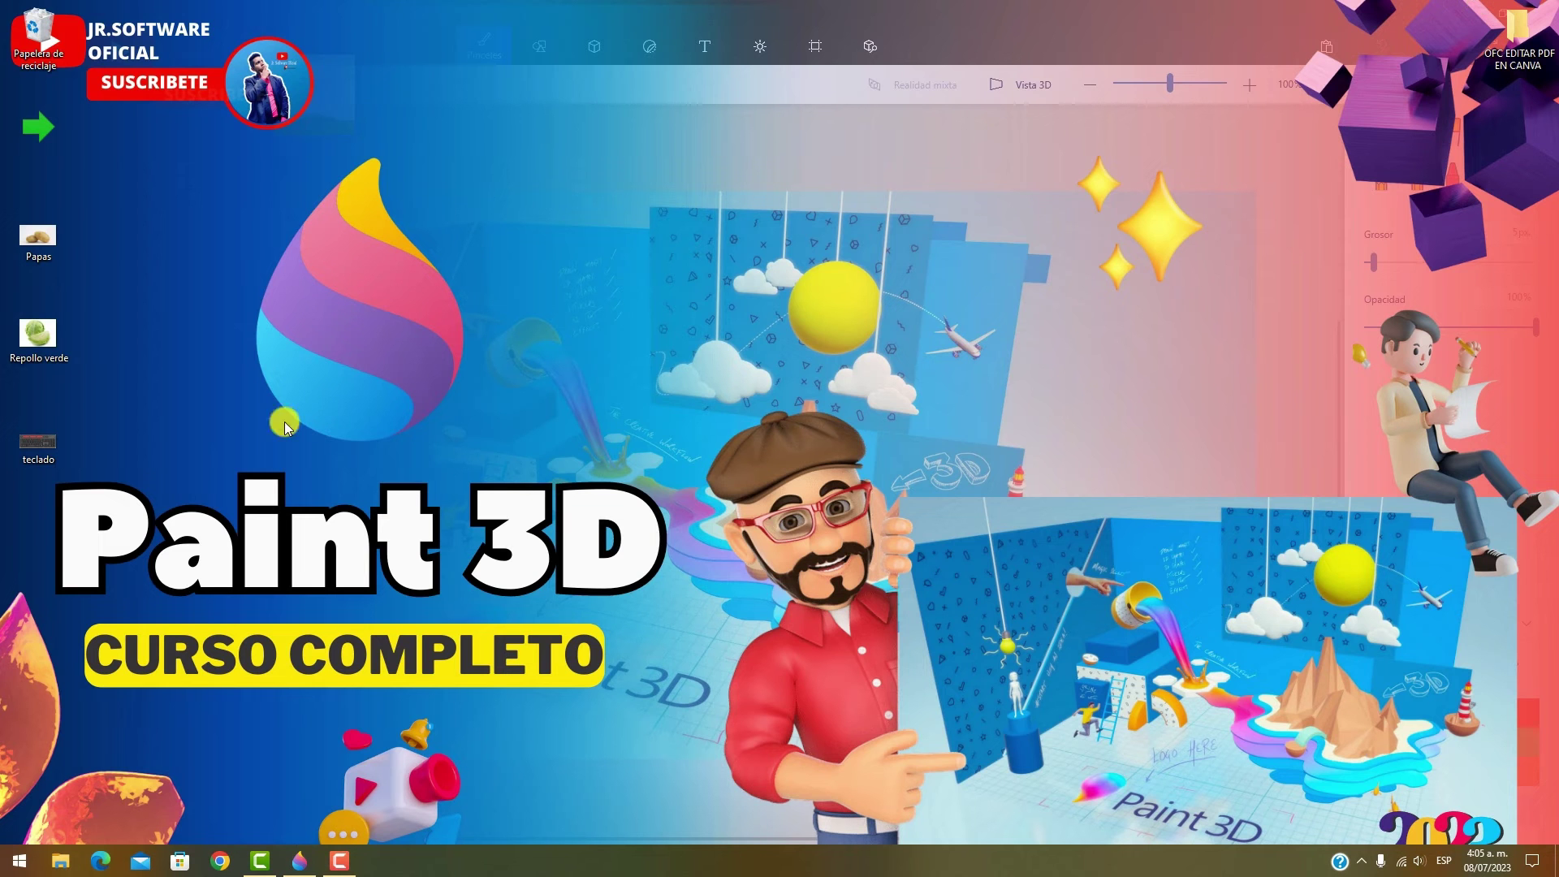
click(39, 334)
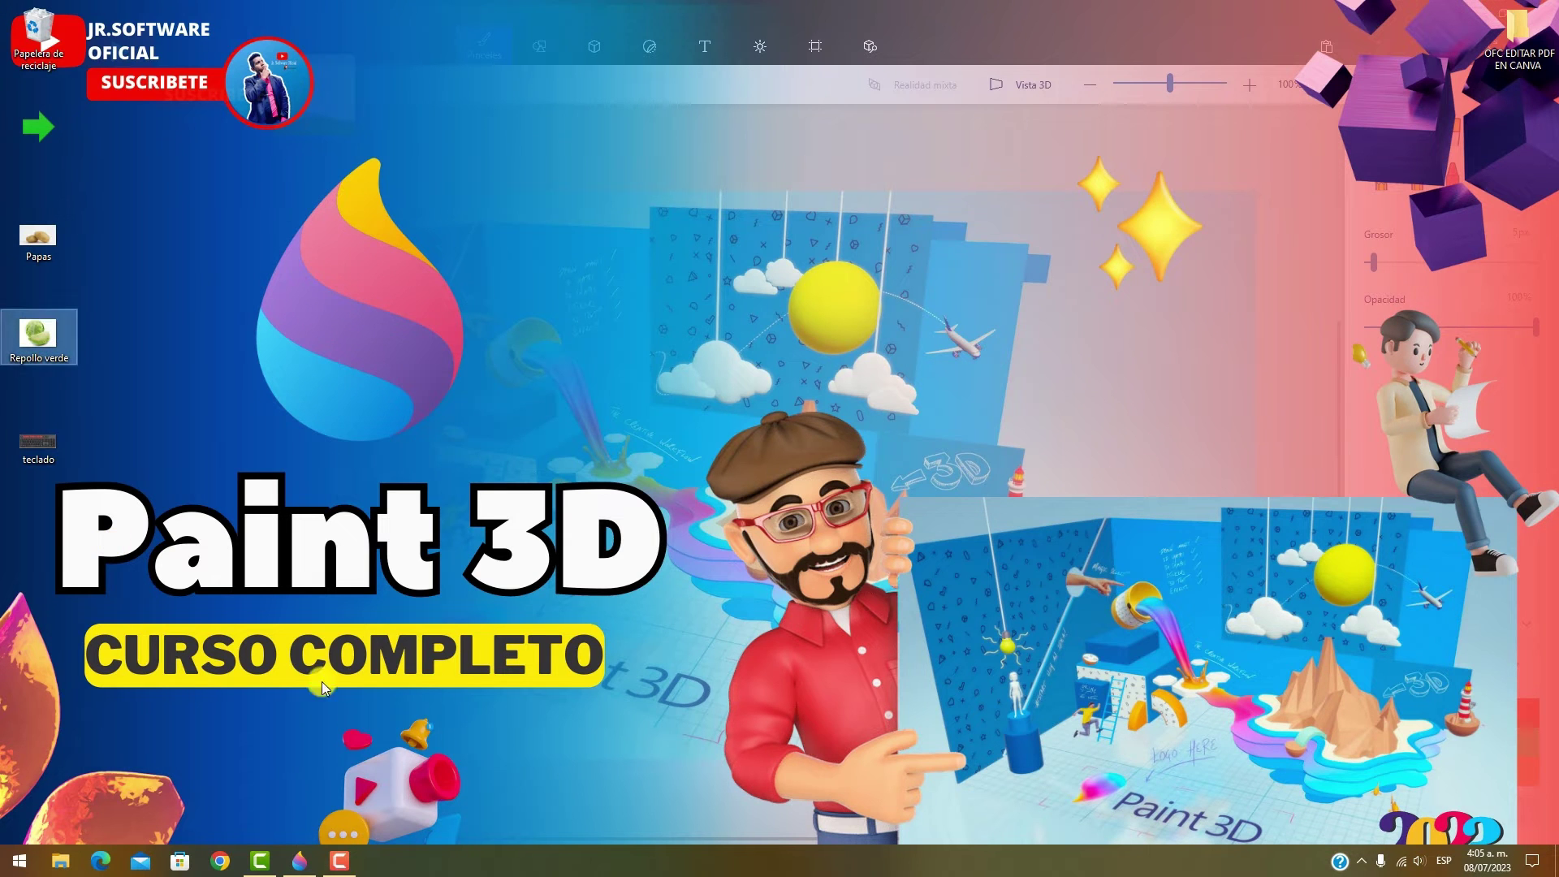
click(302, 862)
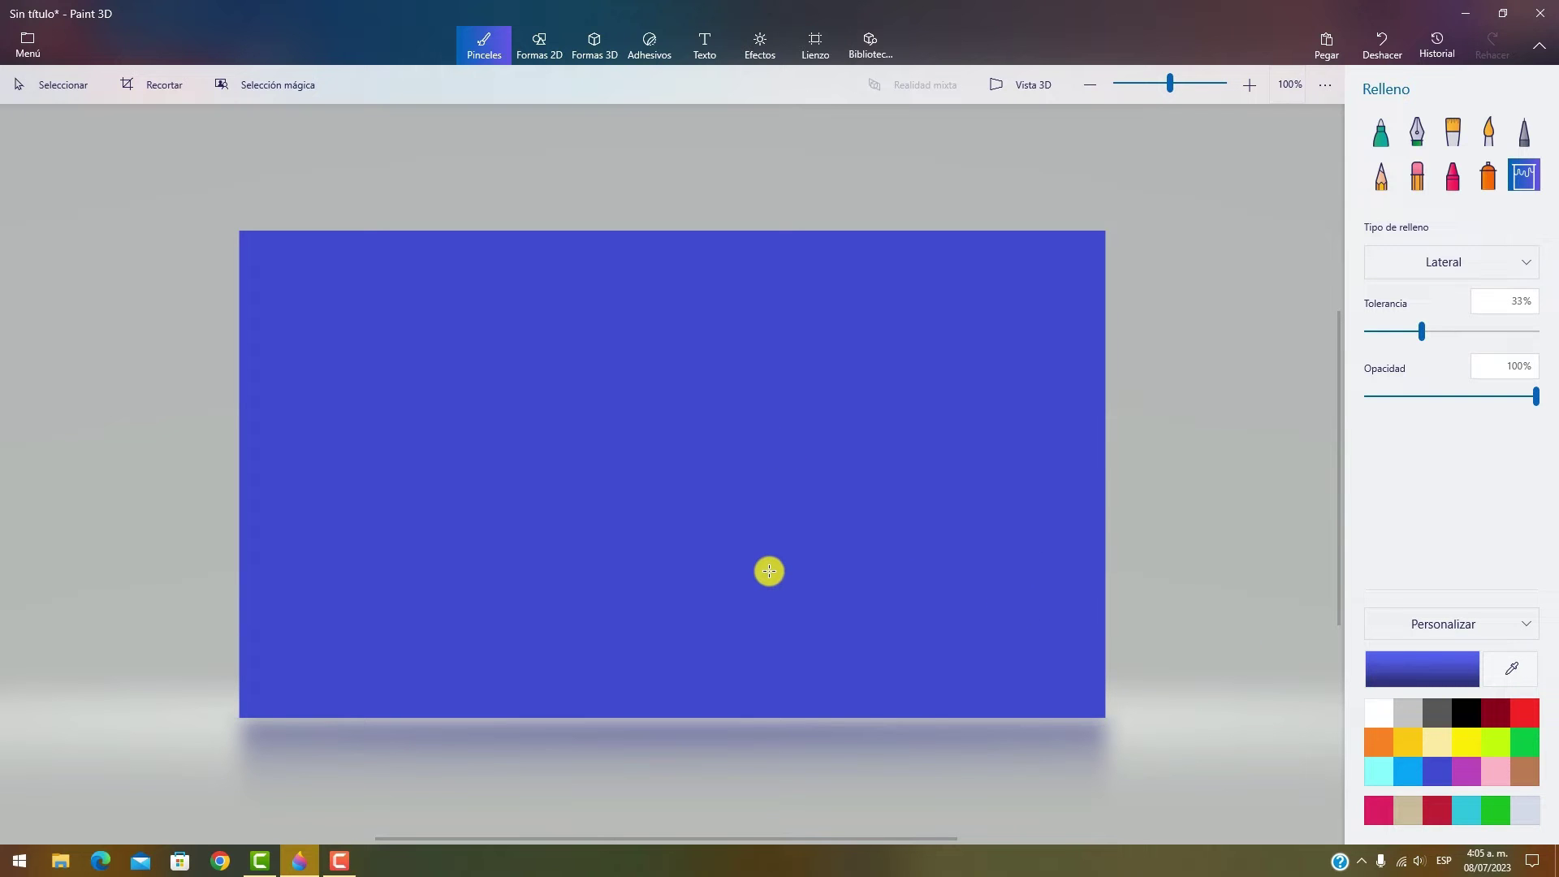
key(ctrl+v)
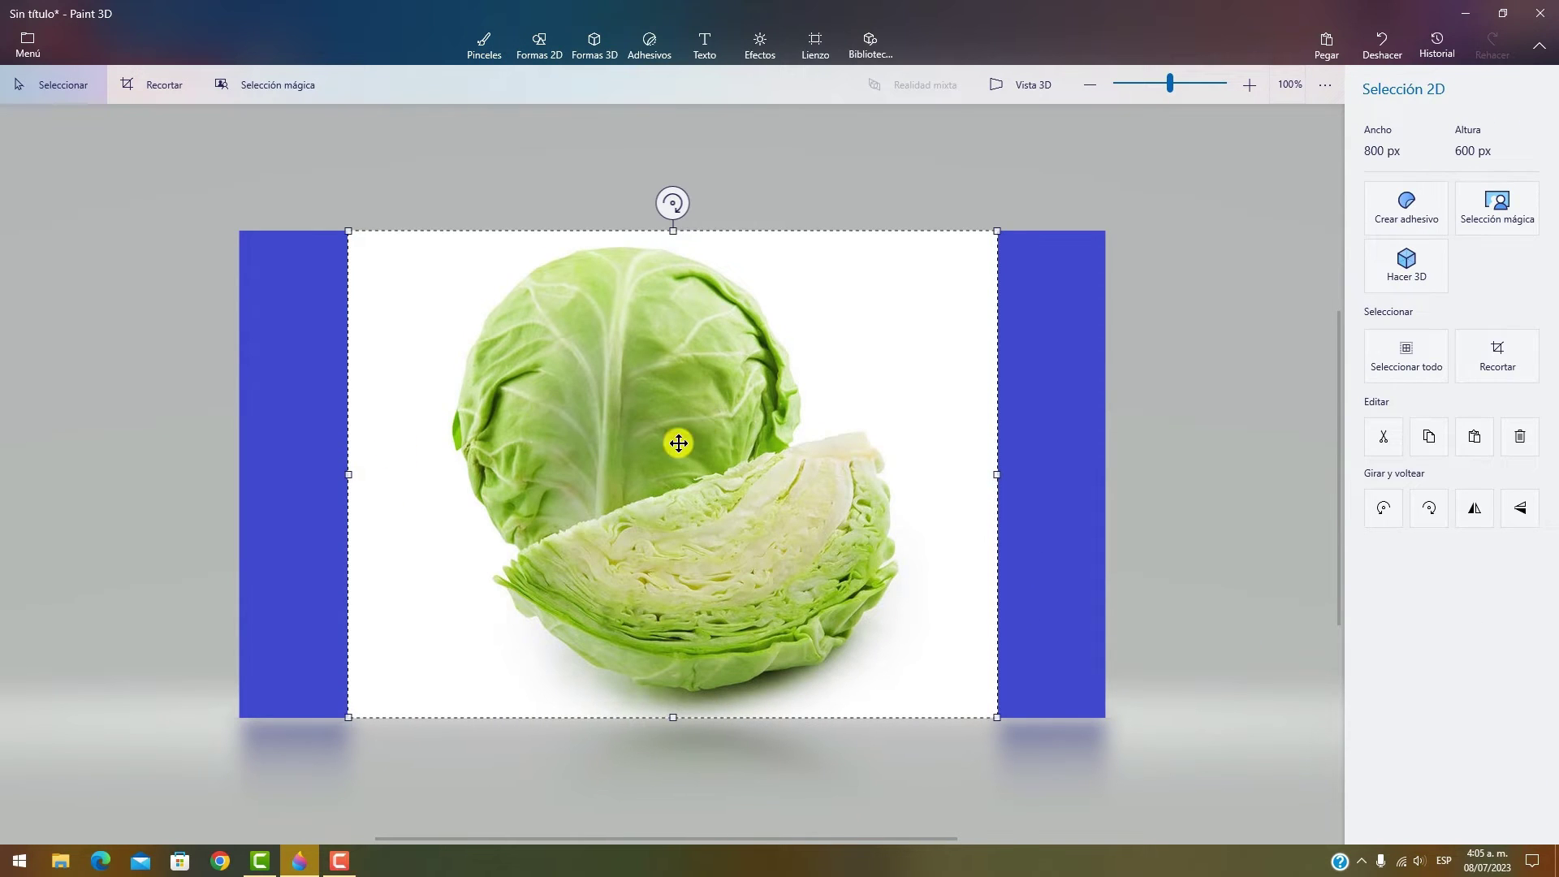
- Cut out the cabbage with Selección mágica, tightening the focus frame and removing the shadow strip beneath it from the cutout
click(302, 84)
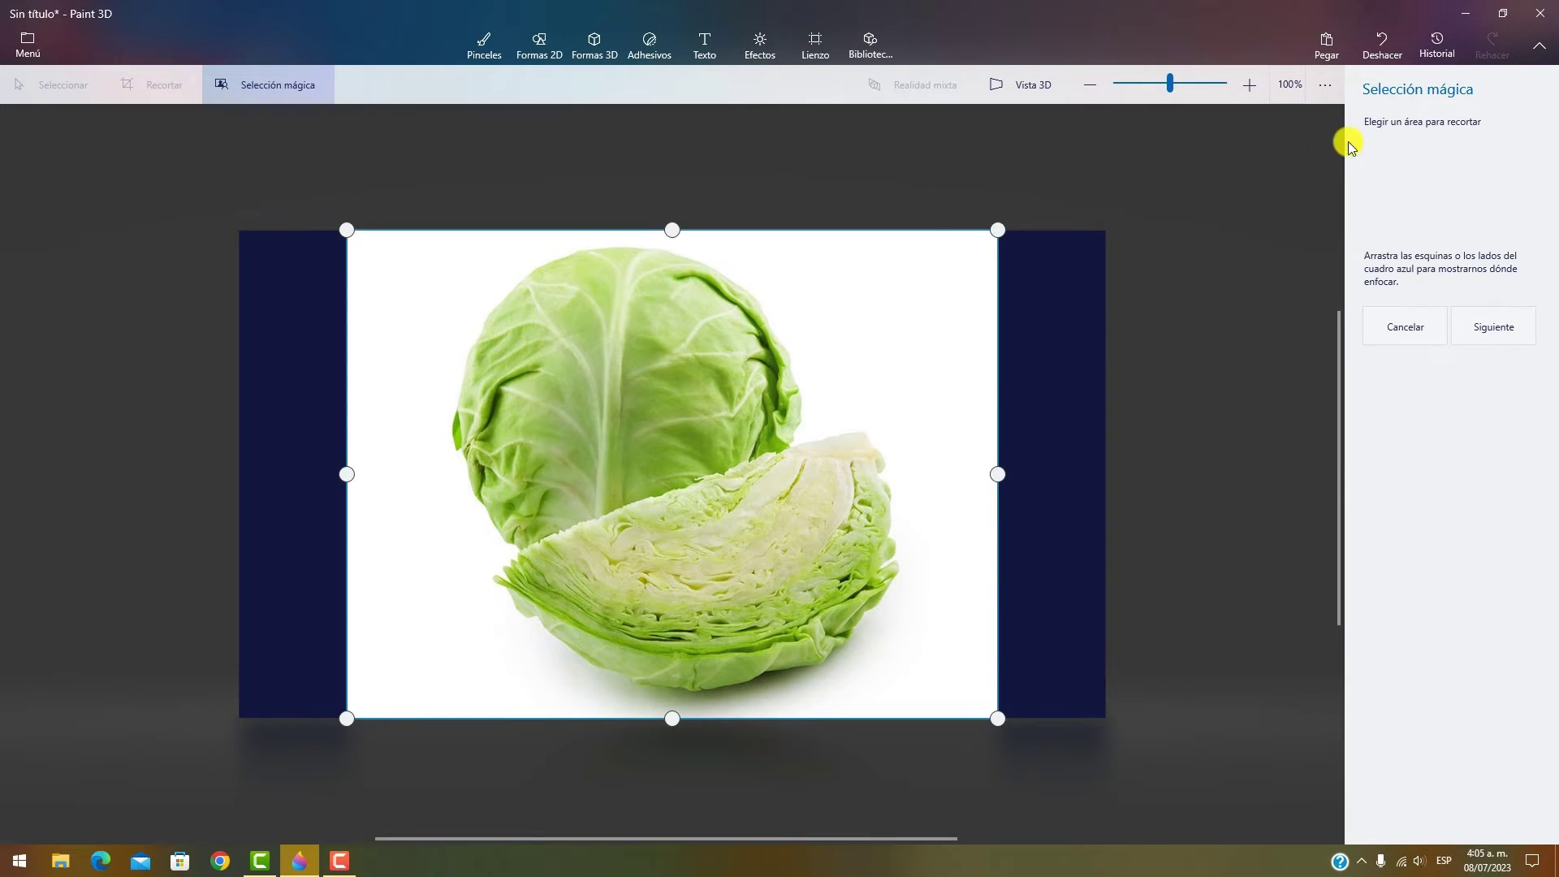
drag(997, 230, 944, 233)
drag(346, 476, 375, 475)
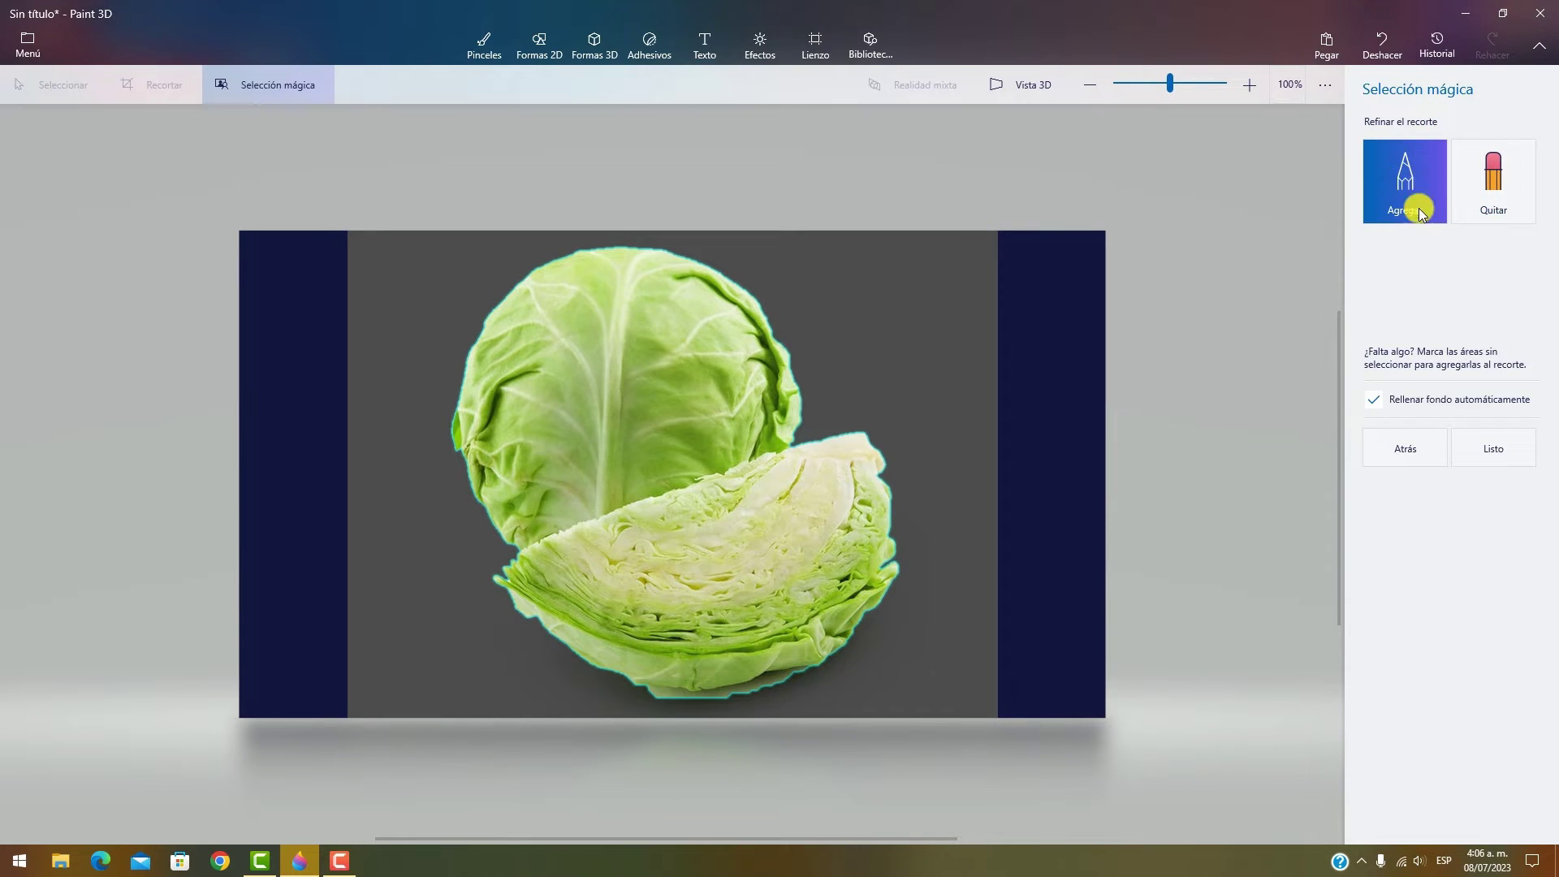
click(1532, 165)
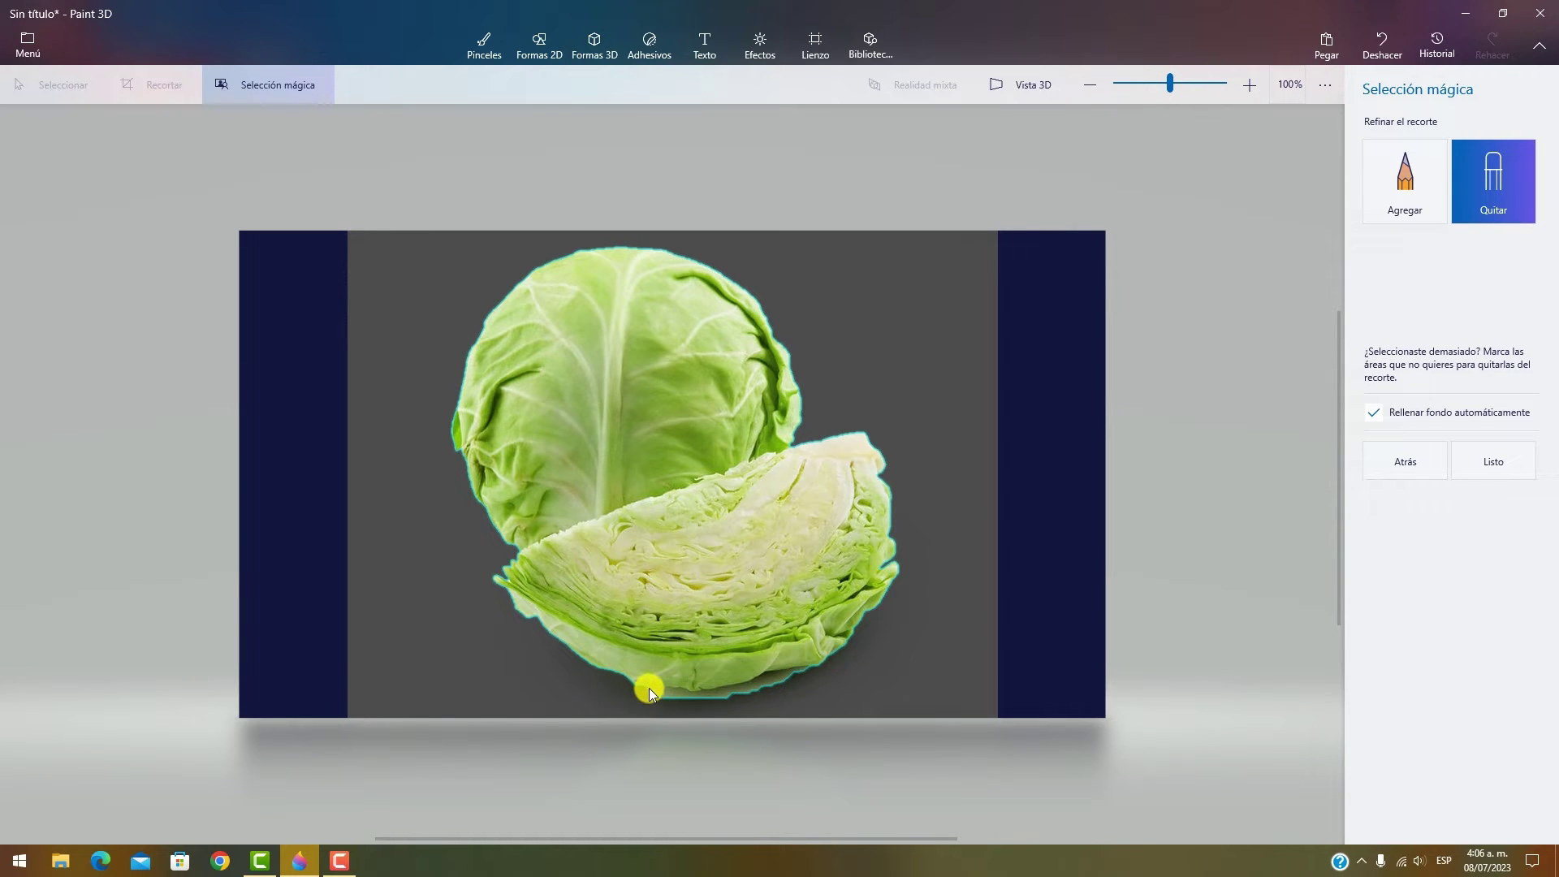
drag(649, 689, 739, 690)
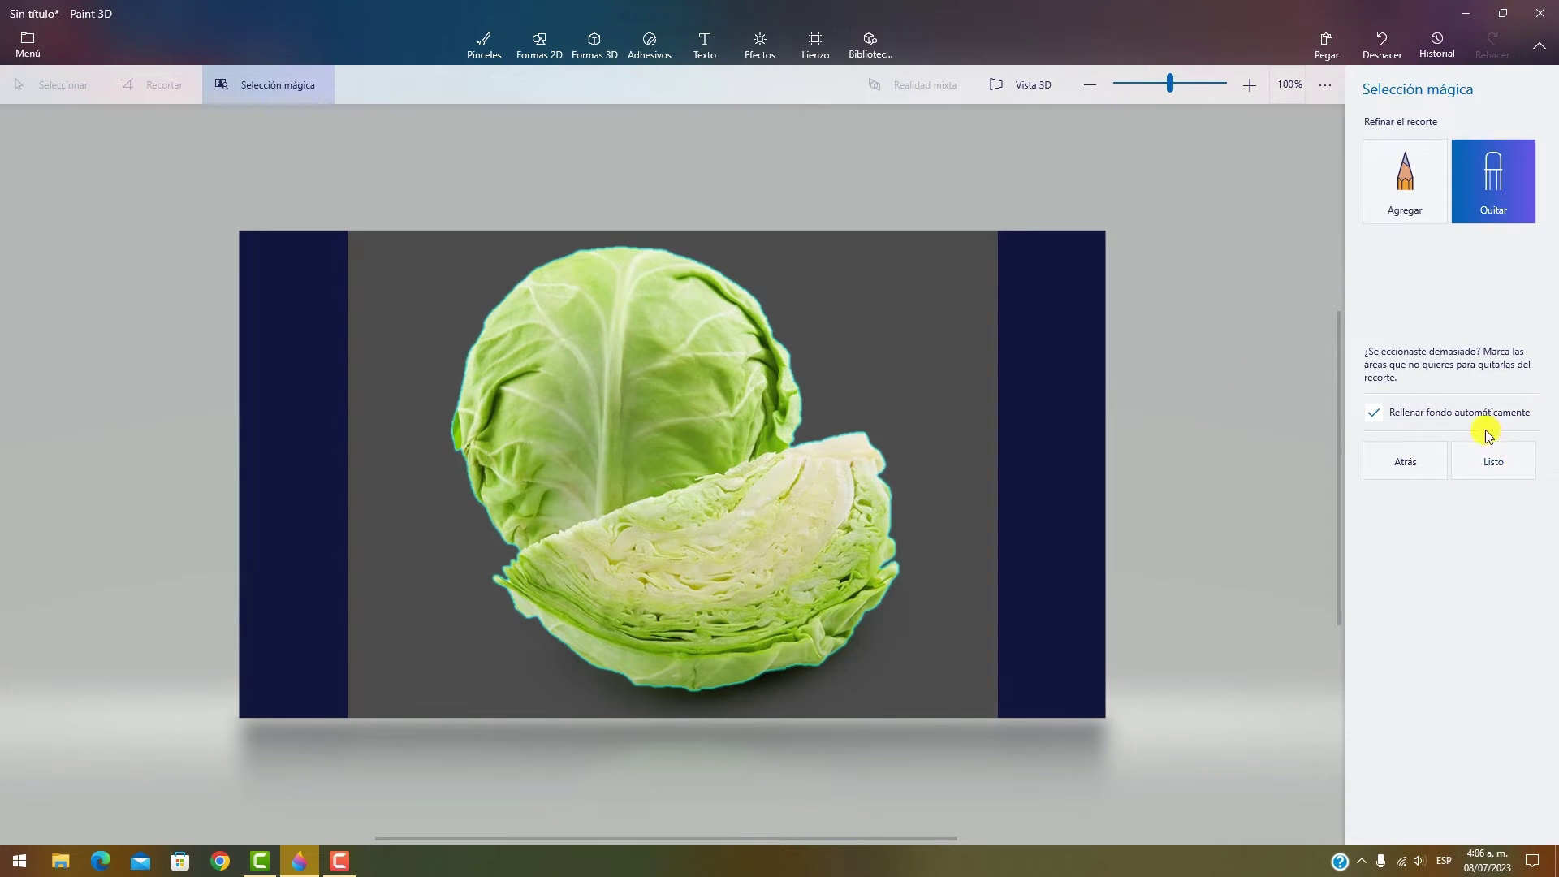
click(1502, 472)
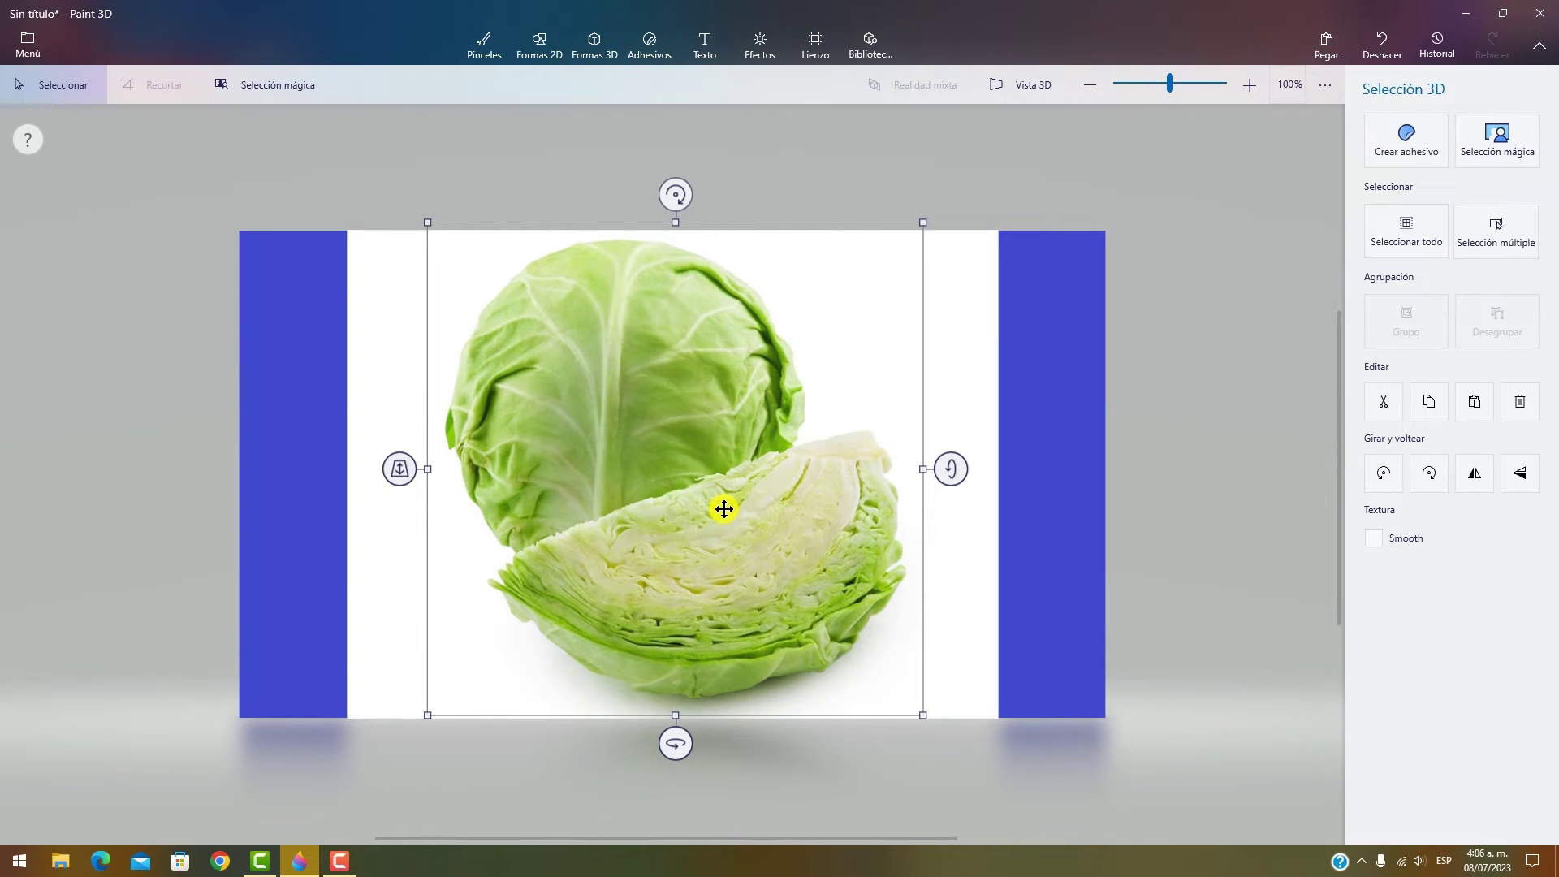
- Move the cabbage cutout off to the right of the canvas and delete the leftover white background image
drag(650, 442, 1020, 489)
click(743, 527)
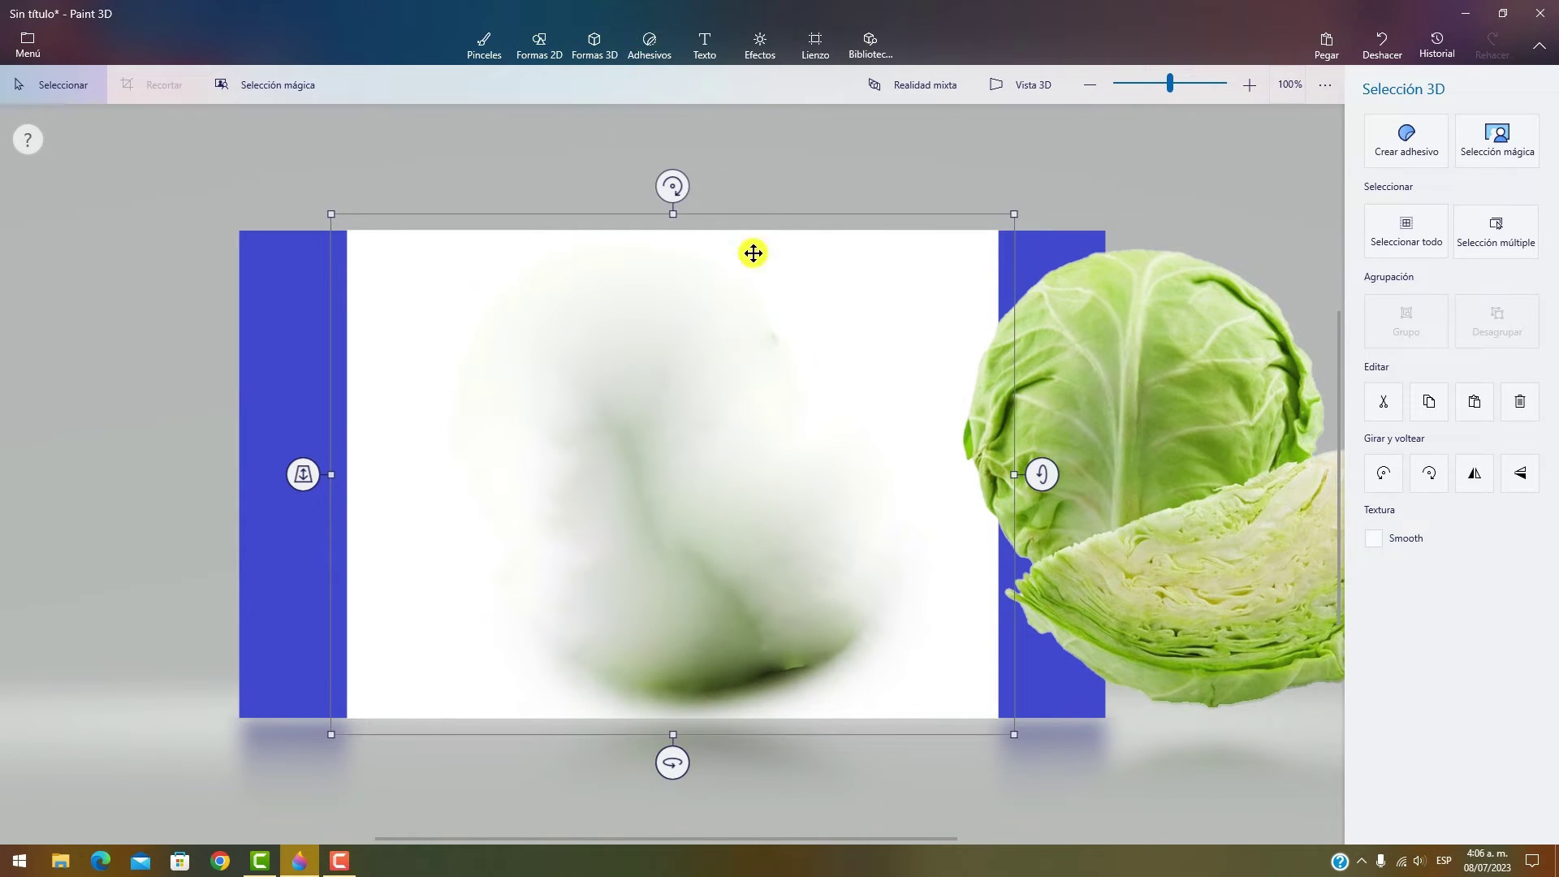
click(1523, 411)
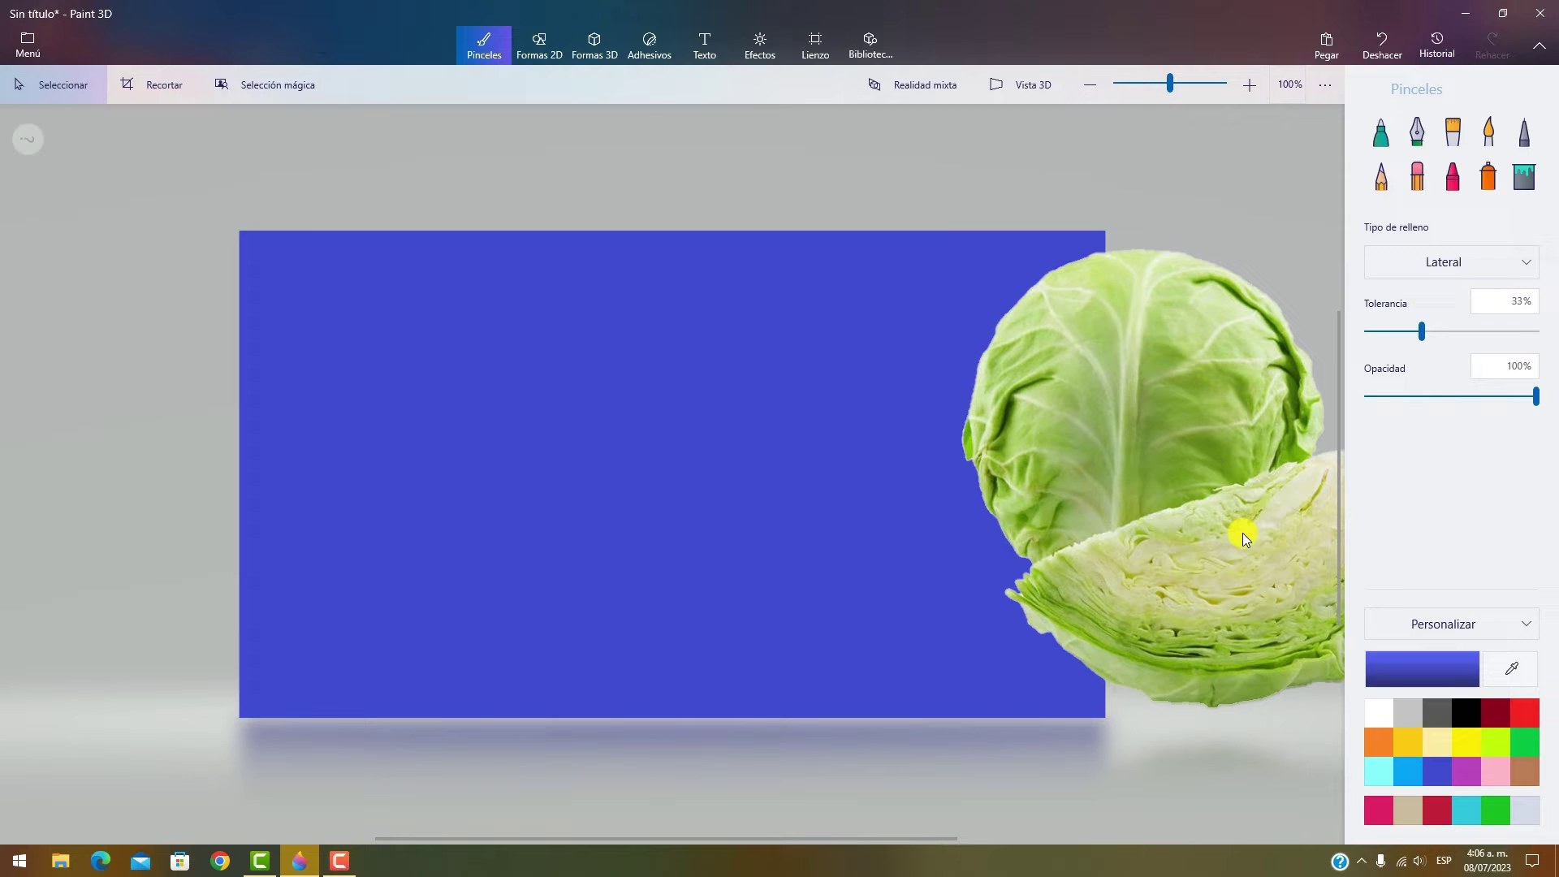
- Move the cabbage cutout back onto the blue canvas, scale it down and place it in the canvas's right half
click(1148, 476)
drag(1141, 463, 634, 414)
drag(398, 195, 487, 292)
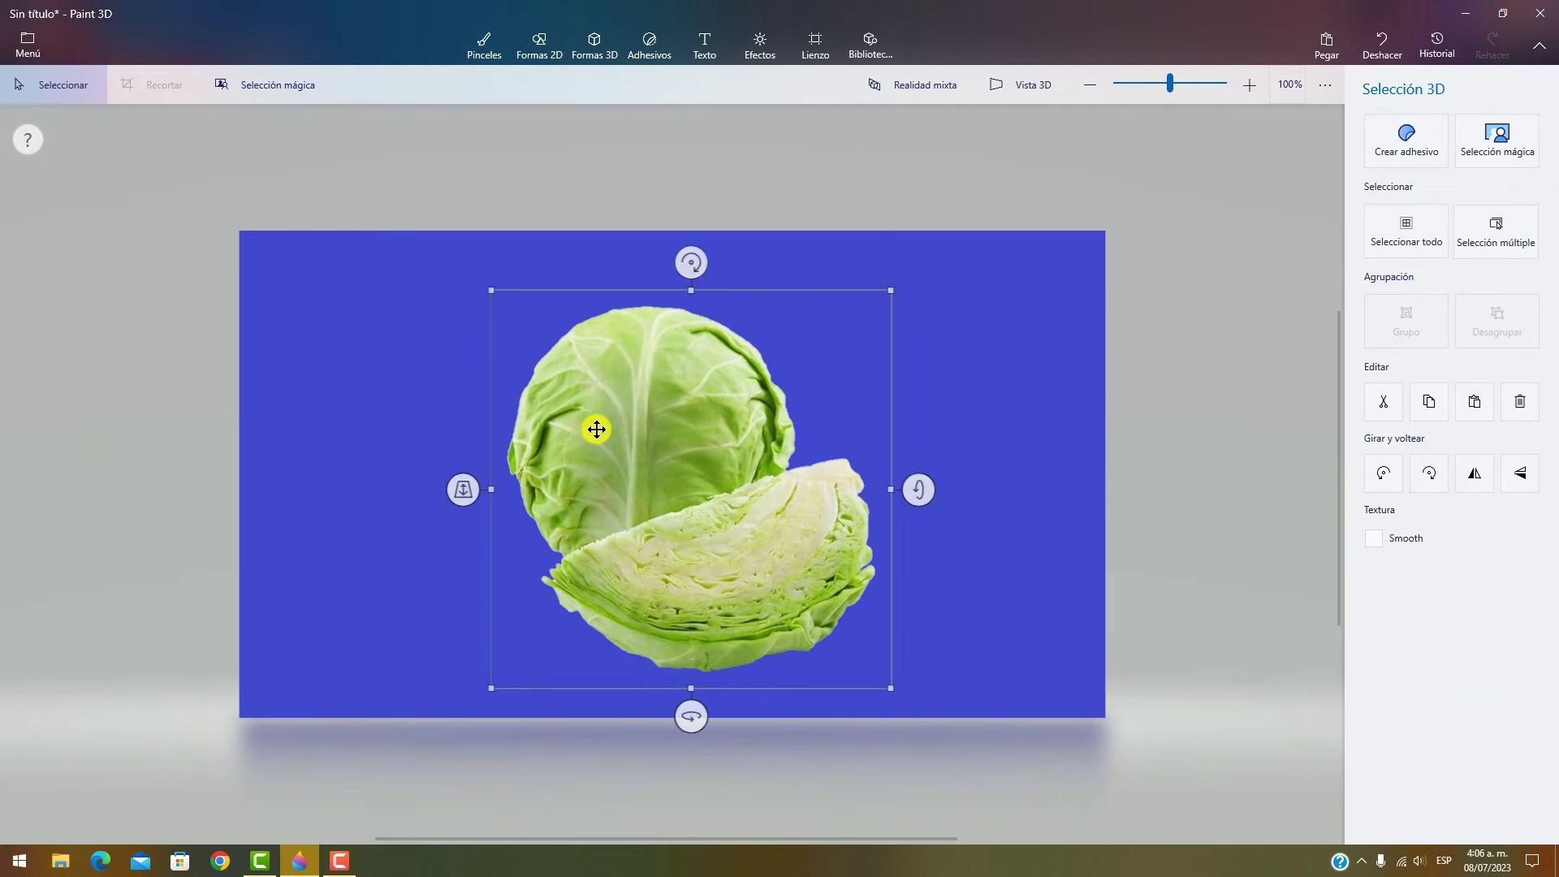
drag(654, 427, 790, 453)
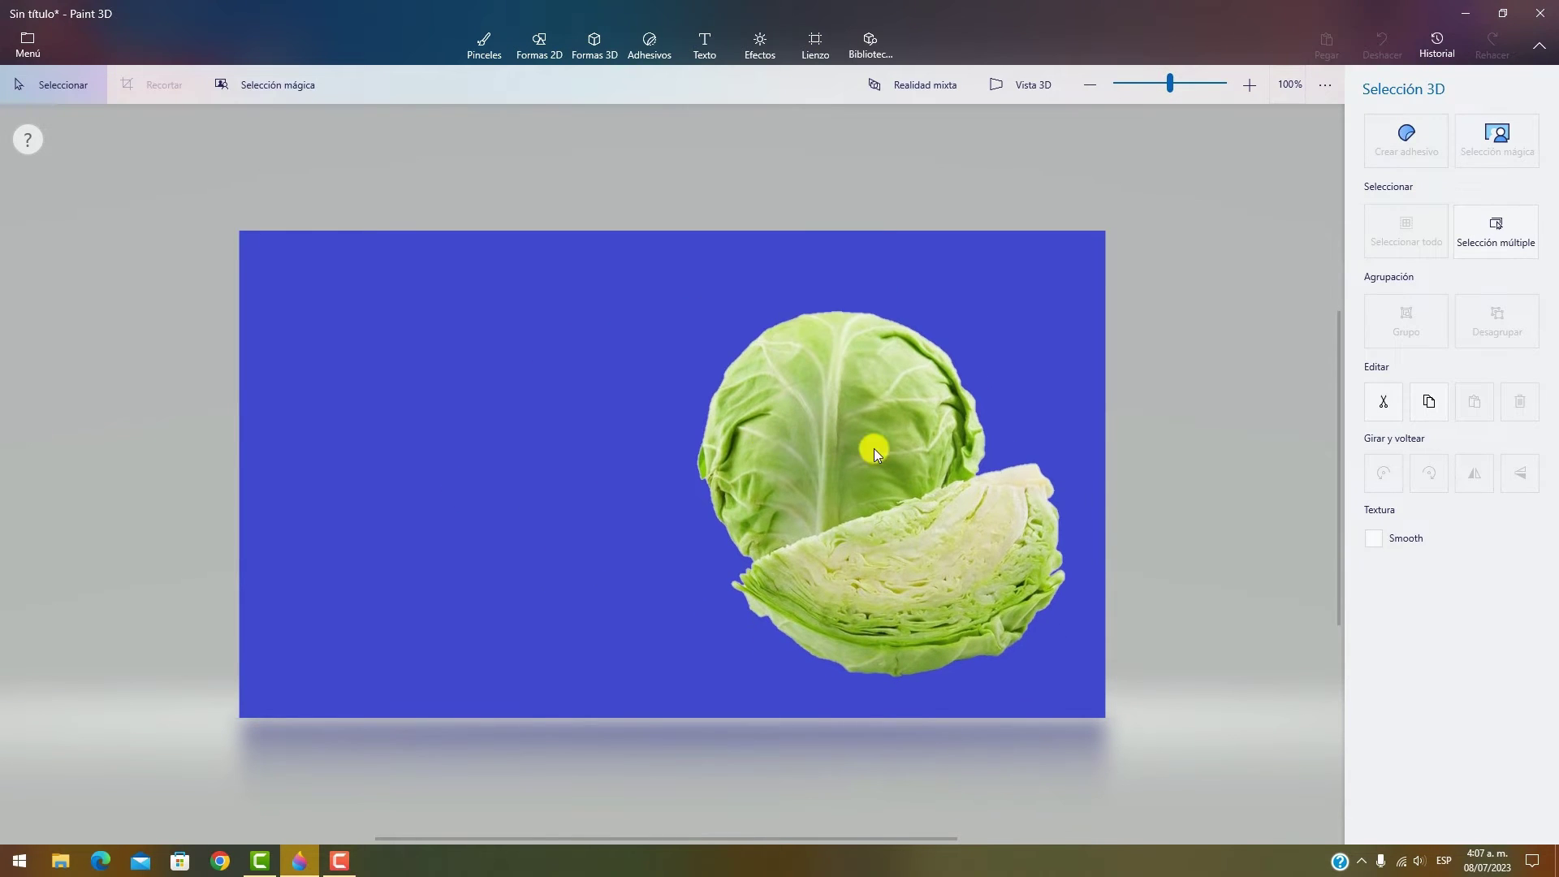
mouse_move(904, 421)
mouse_down()
mouse_move(675, 384)
mouse_move(918, 446)
mouse_up()
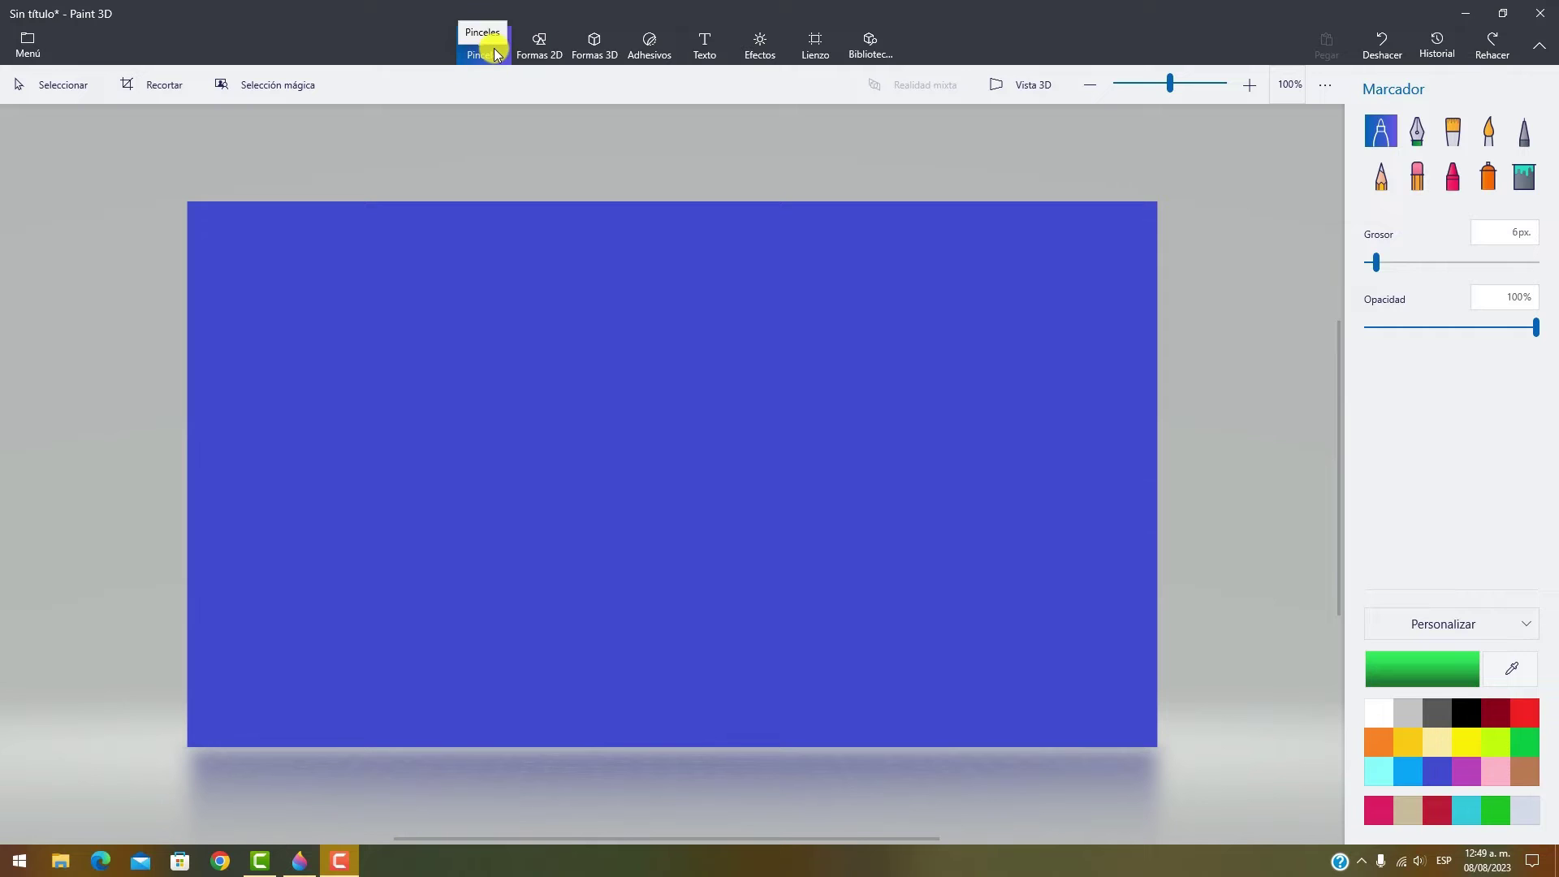
- Look through the Formas 2D, Formas 3D, Adhesivos, Texto, Efectos, Lienzo and Biblioteca 3D options in turn
click(532, 48)
click(580, 58)
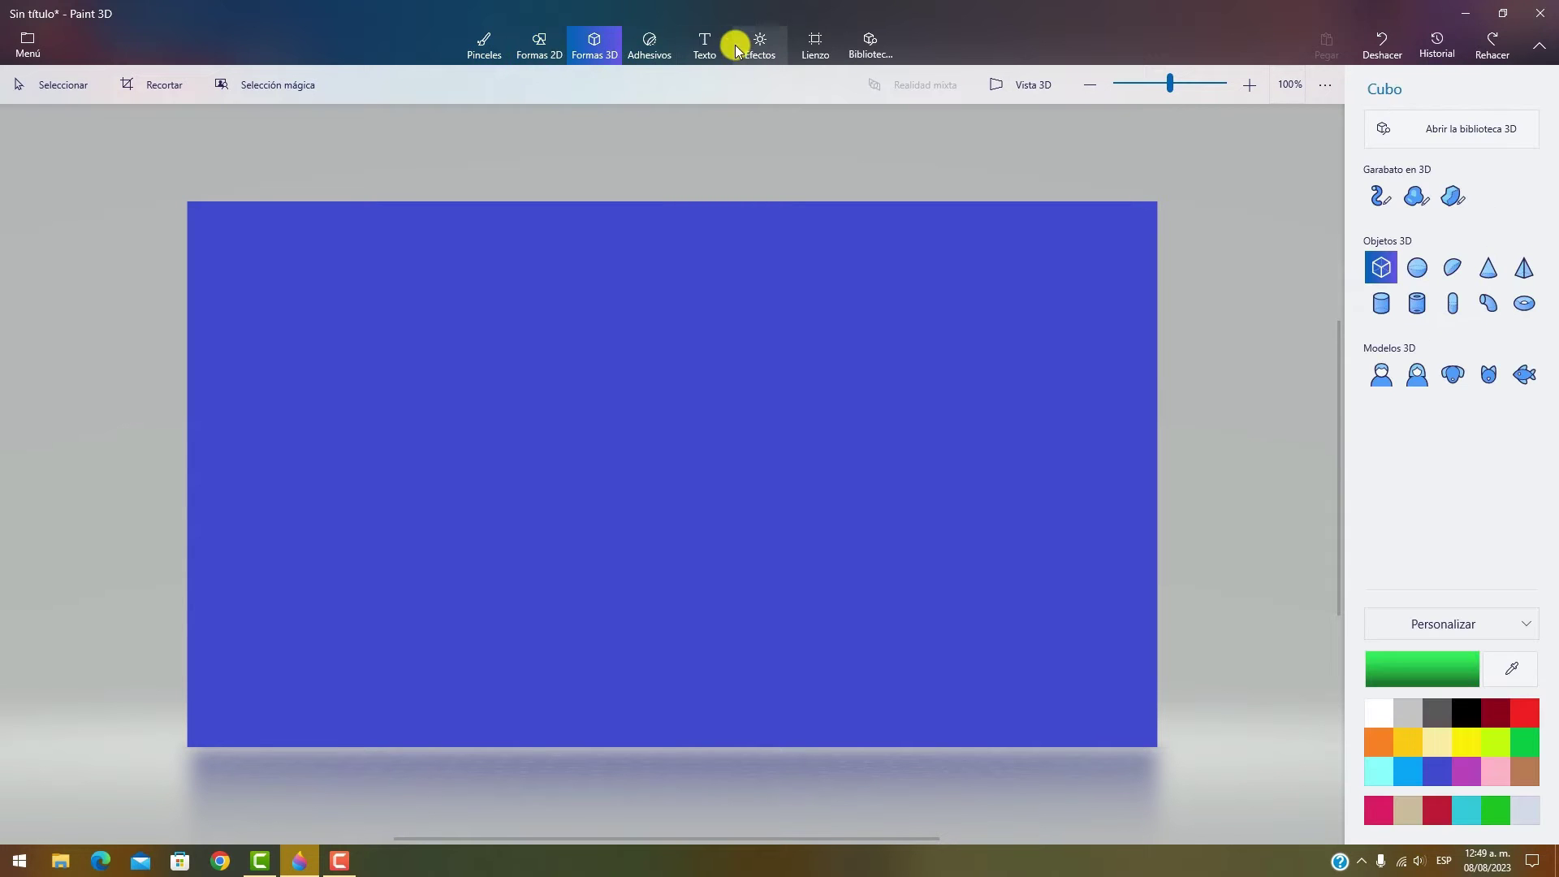
click(648, 48)
click(718, 55)
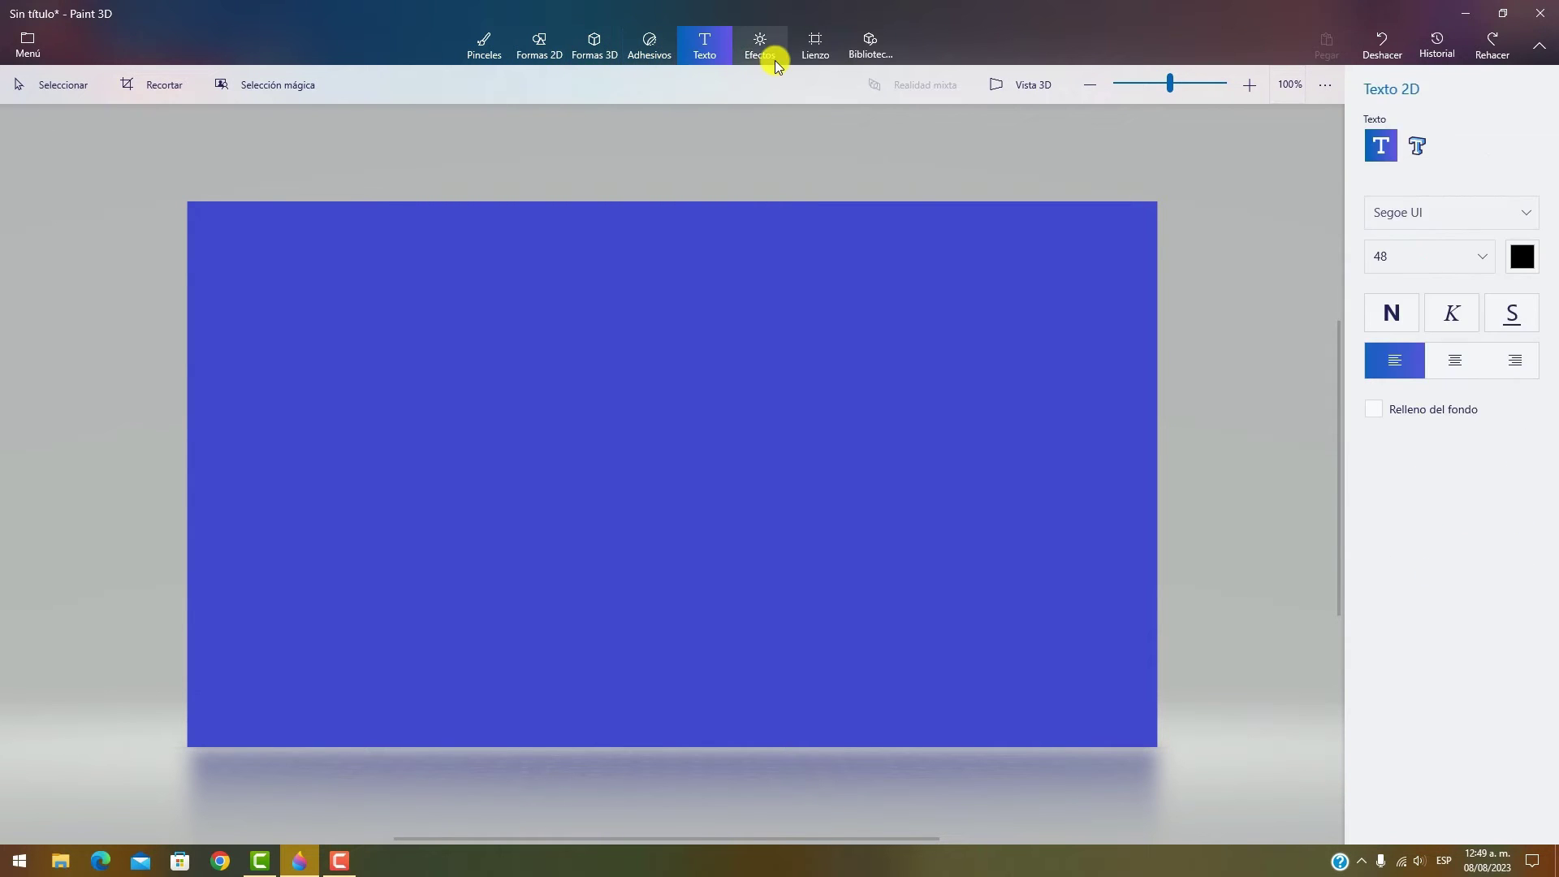
click(774, 58)
click(815, 47)
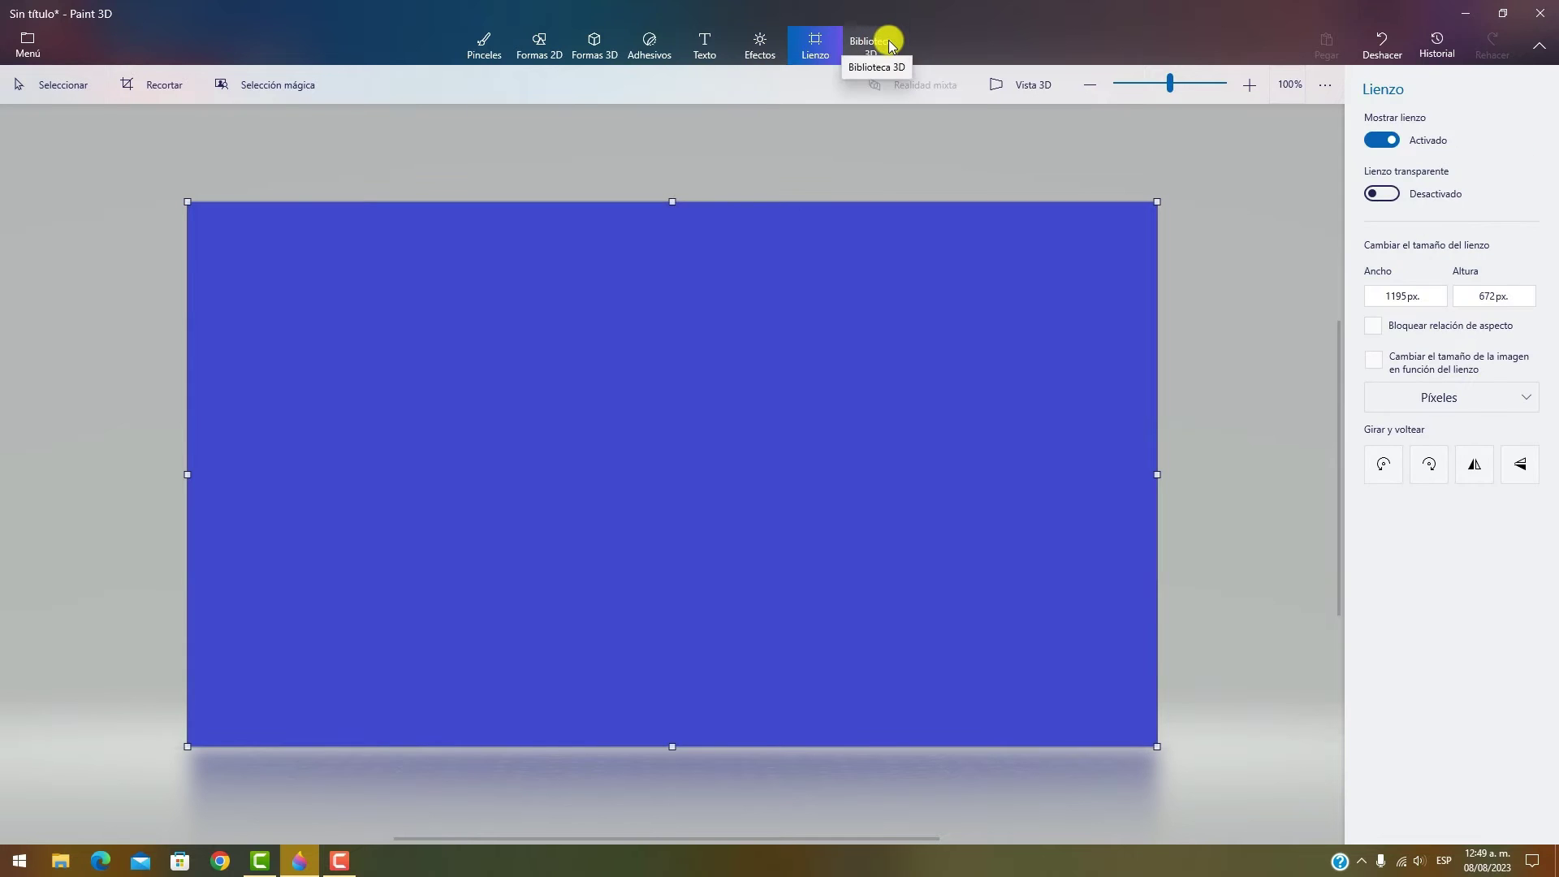
click(890, 42)
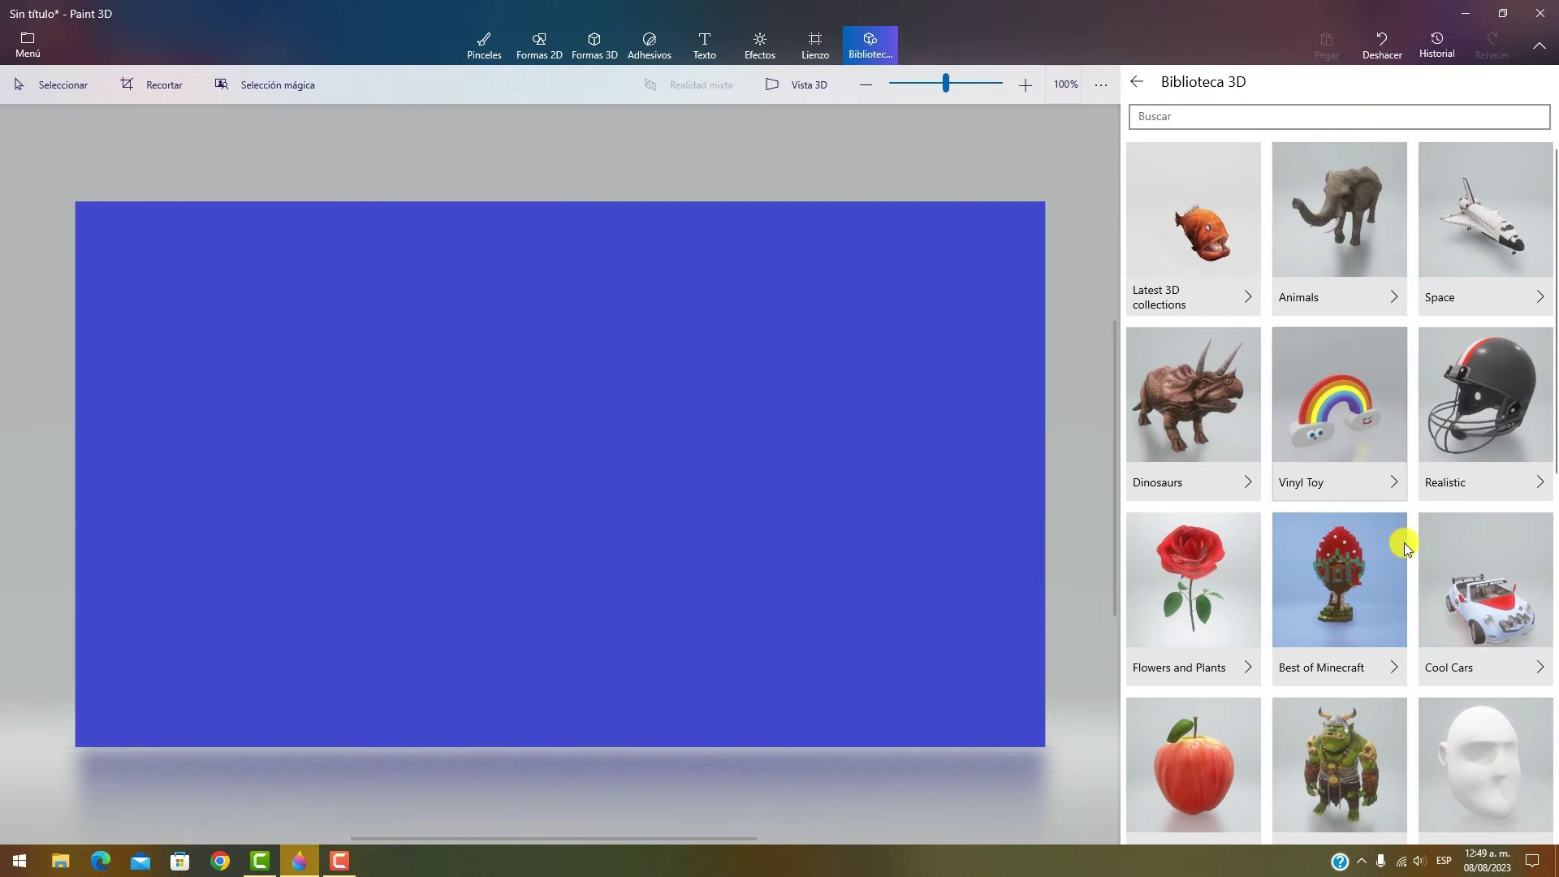
- Draw a vertical yellow stroke near the canvas's left edge with the Marcador at 6 px thickness and 100% opacity
click(485, 47)
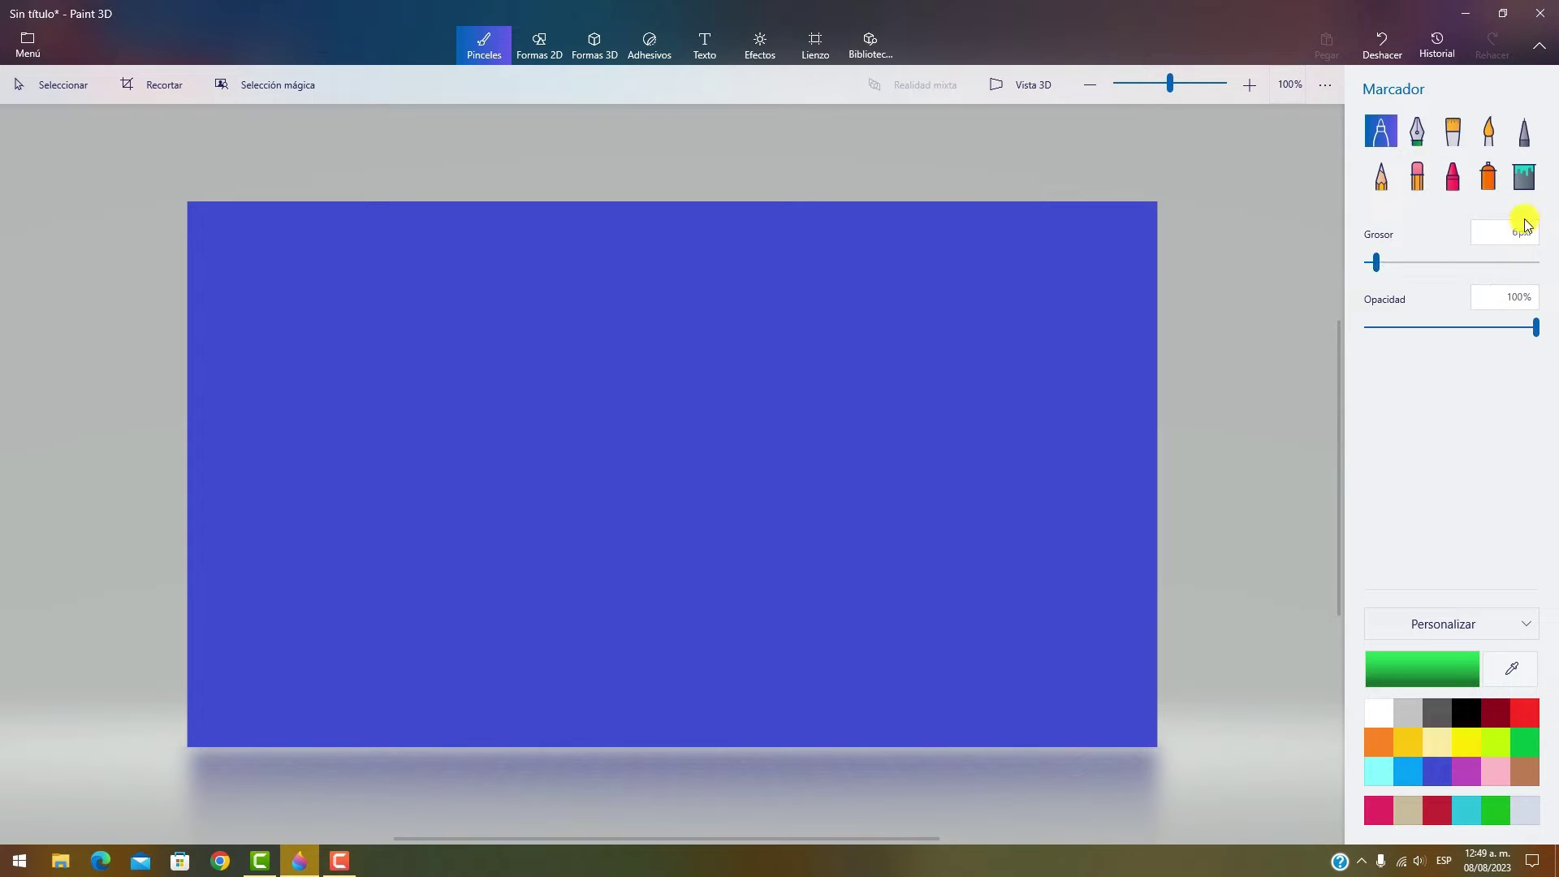
click(1523, 176)
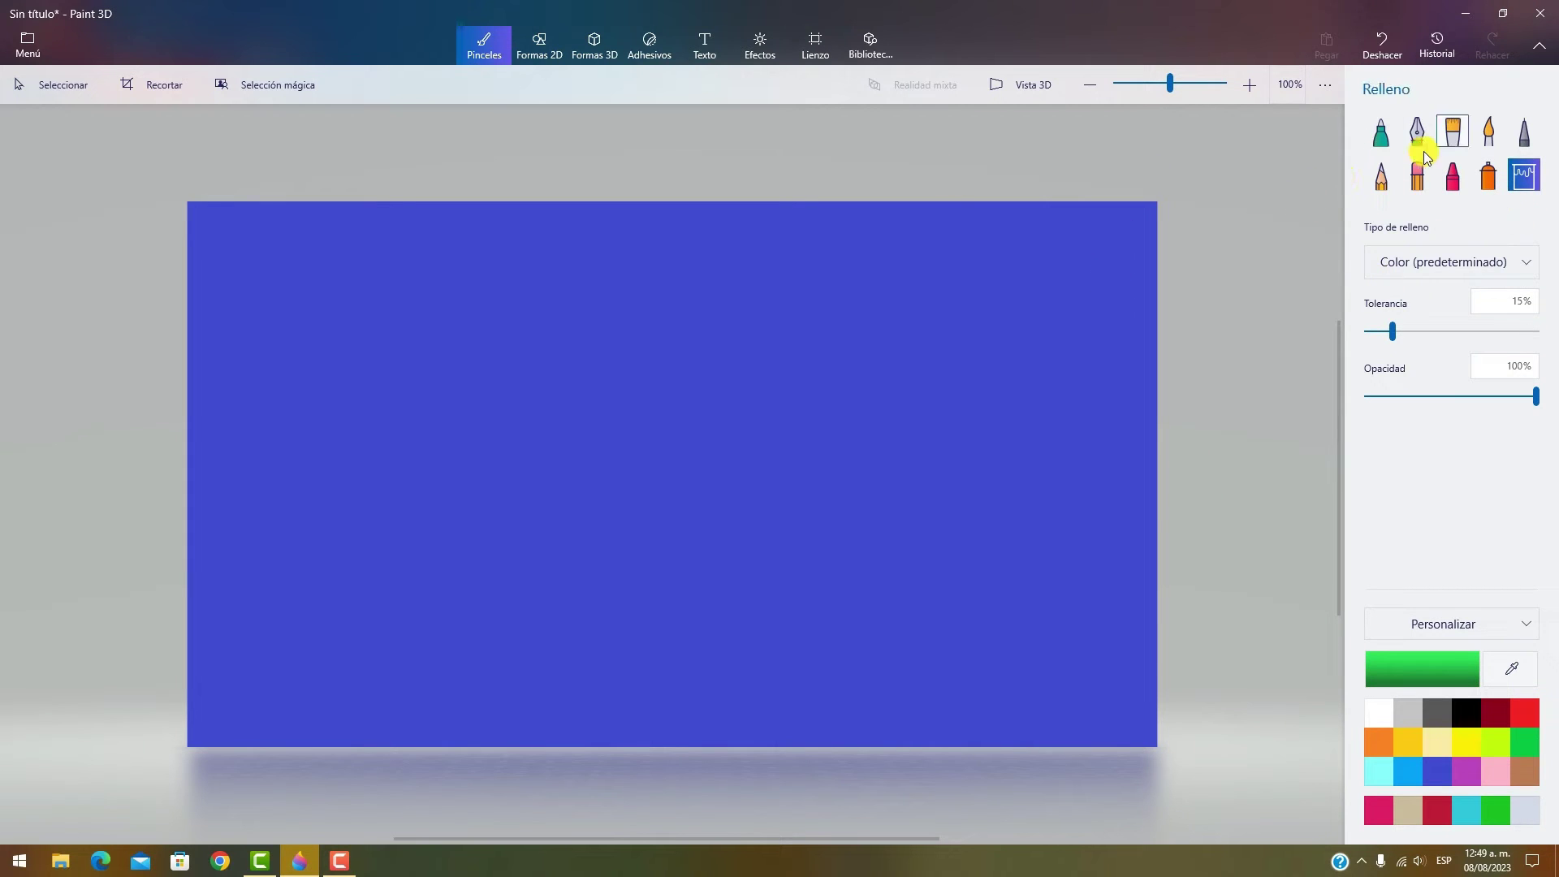
click(1384, 135)
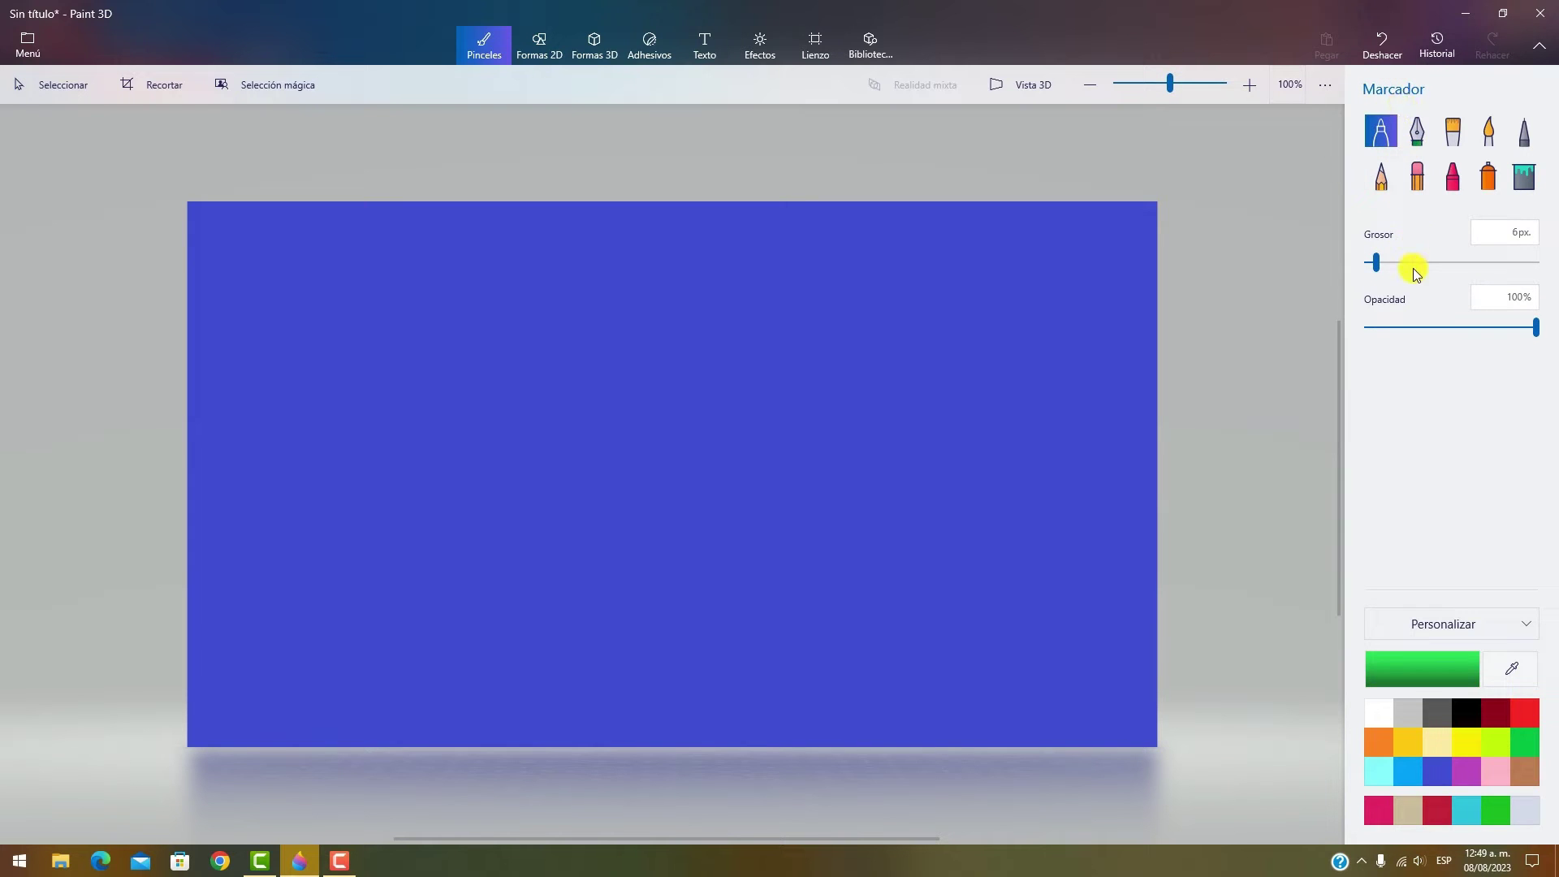
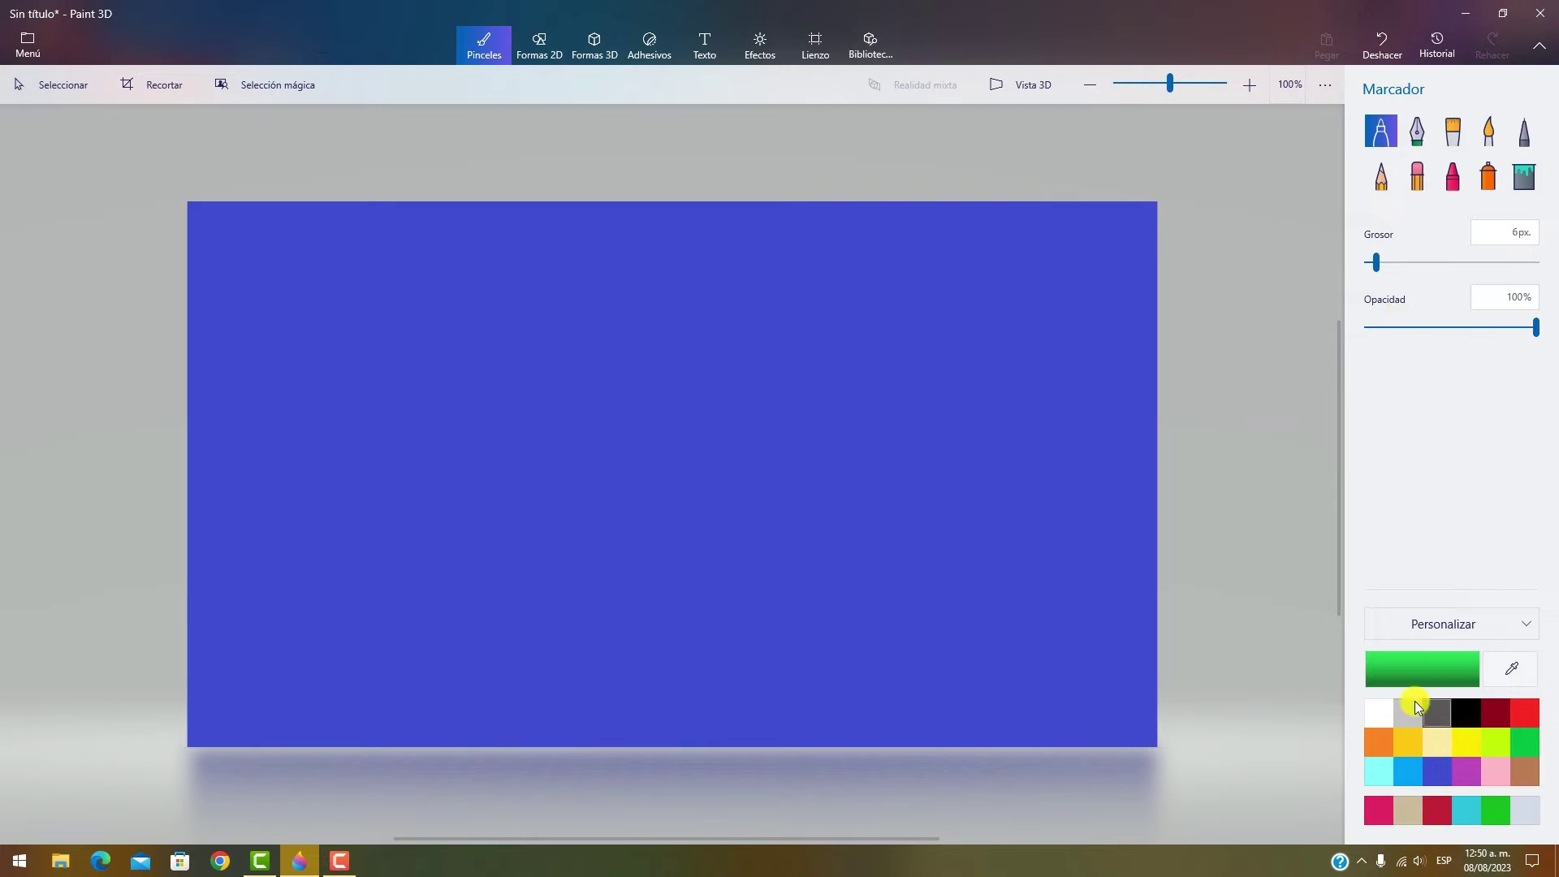
click(1501, 625)
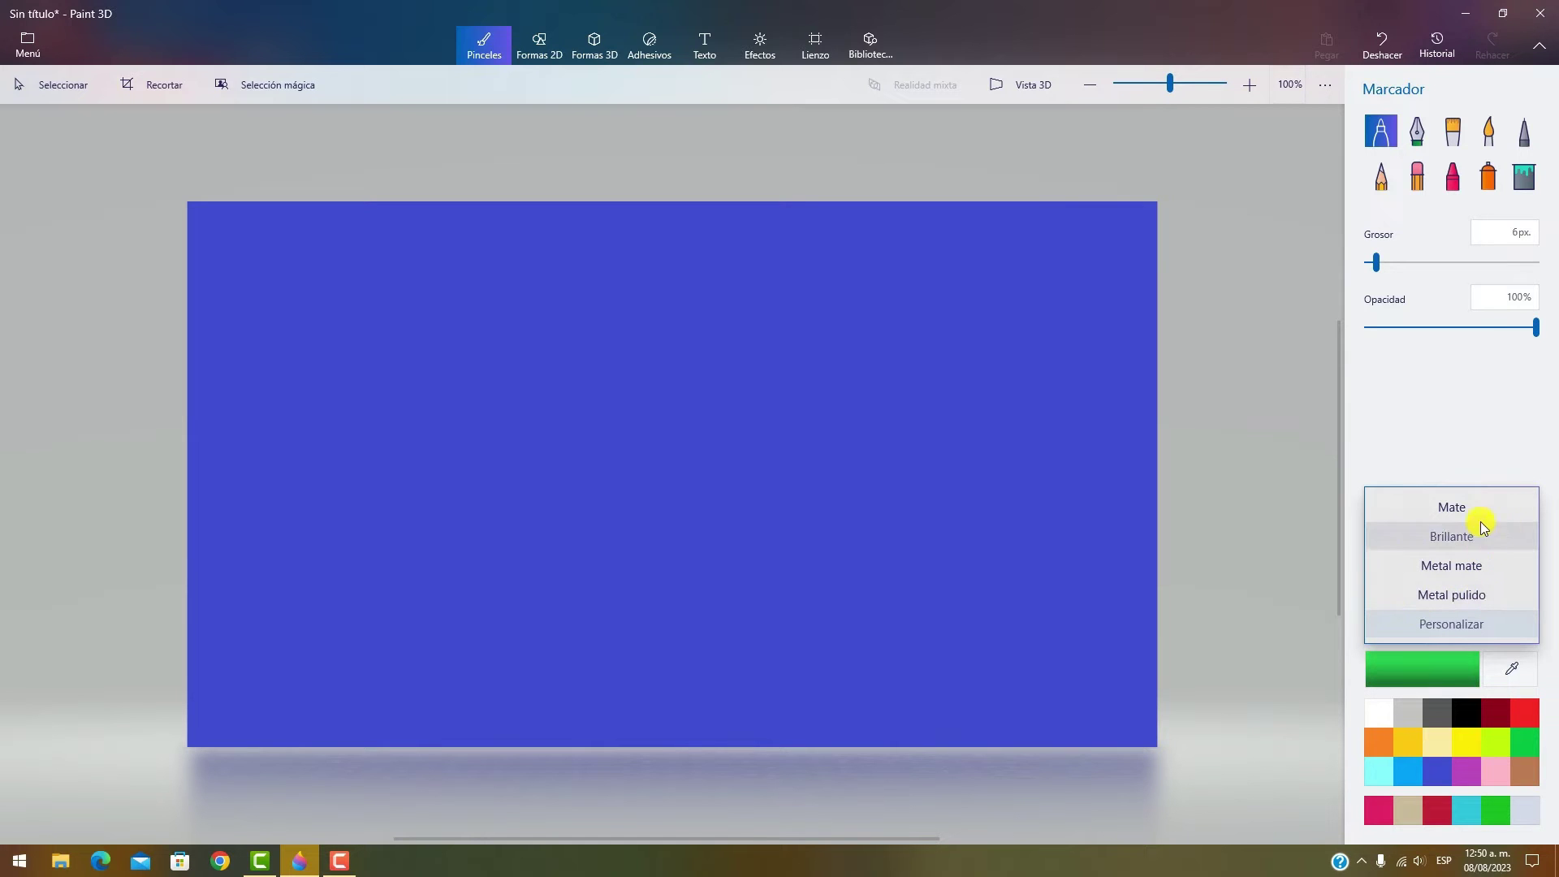
click(1468, 742)
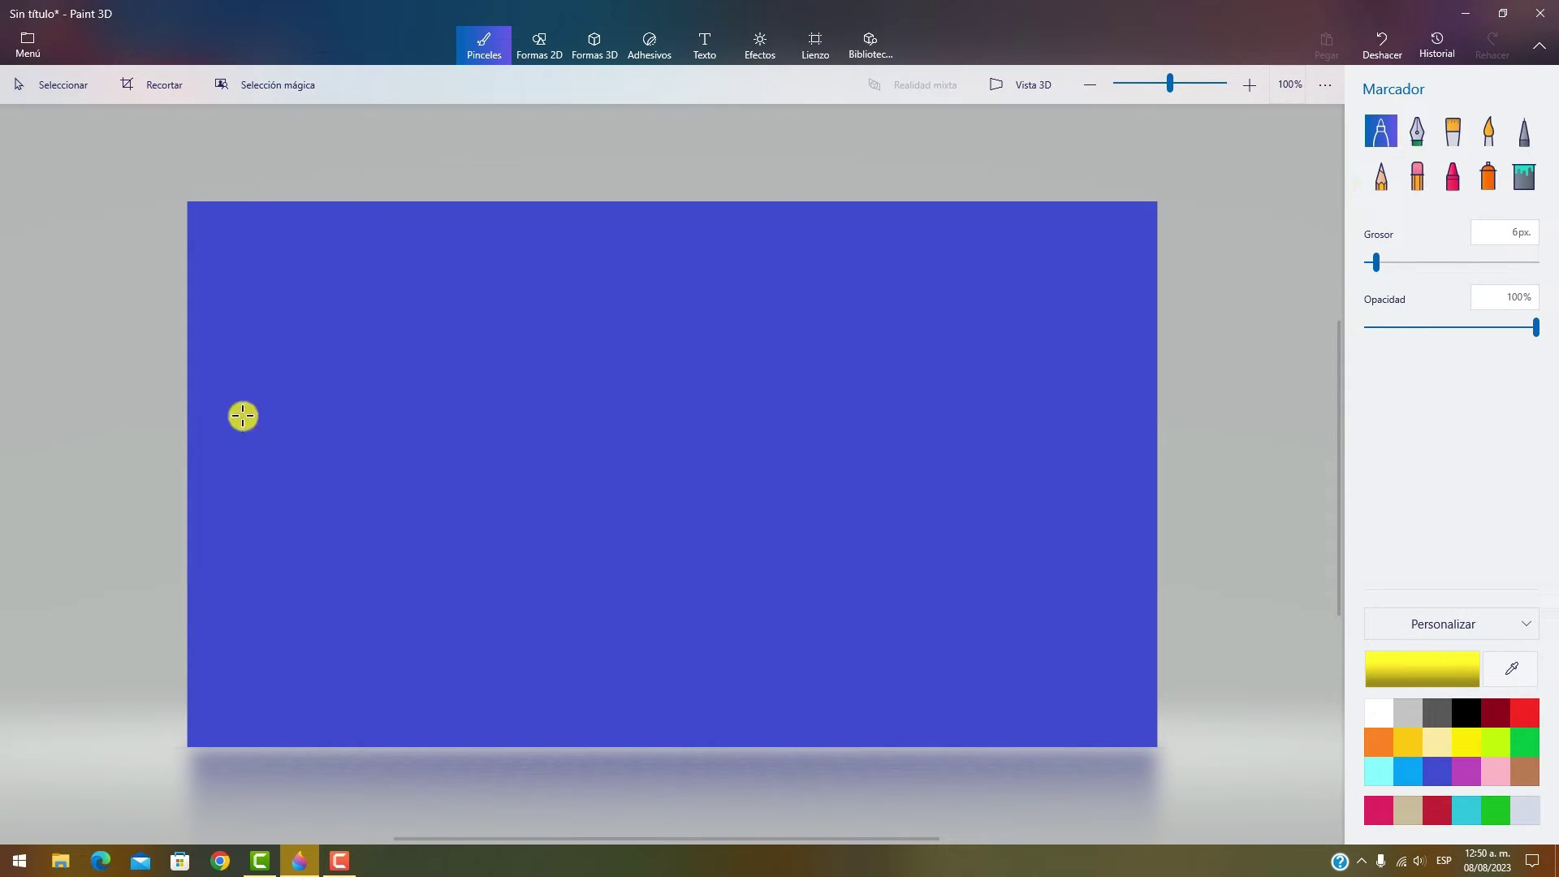
drag(282, 258, 286, 595)
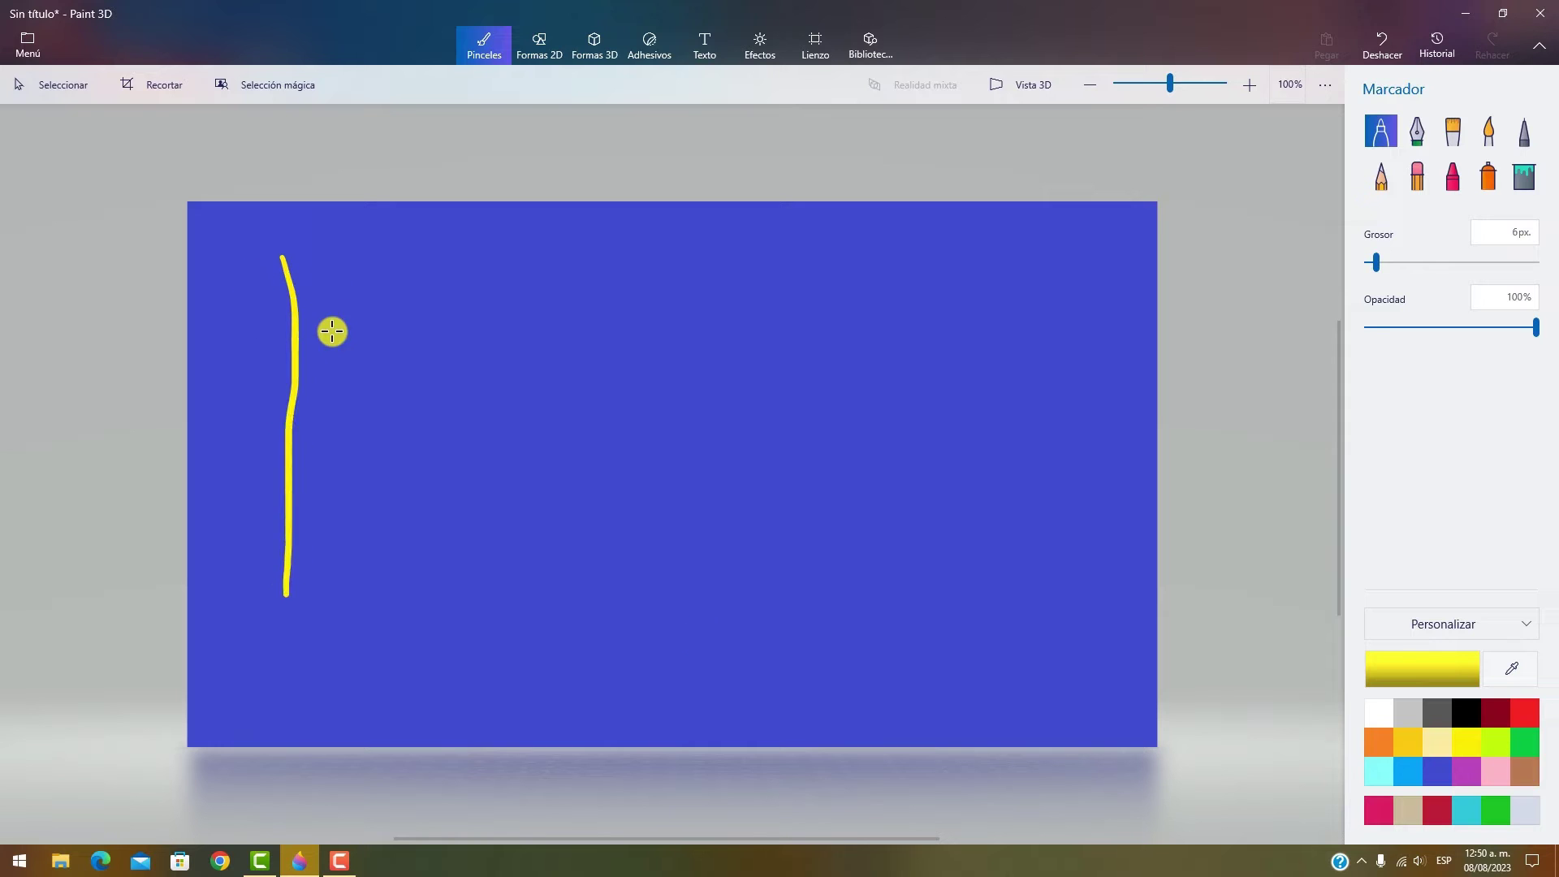
- Add a yellow marker stroke at 20 px thickness and, to its right, another one at 43% opacity
click(1400, 262)
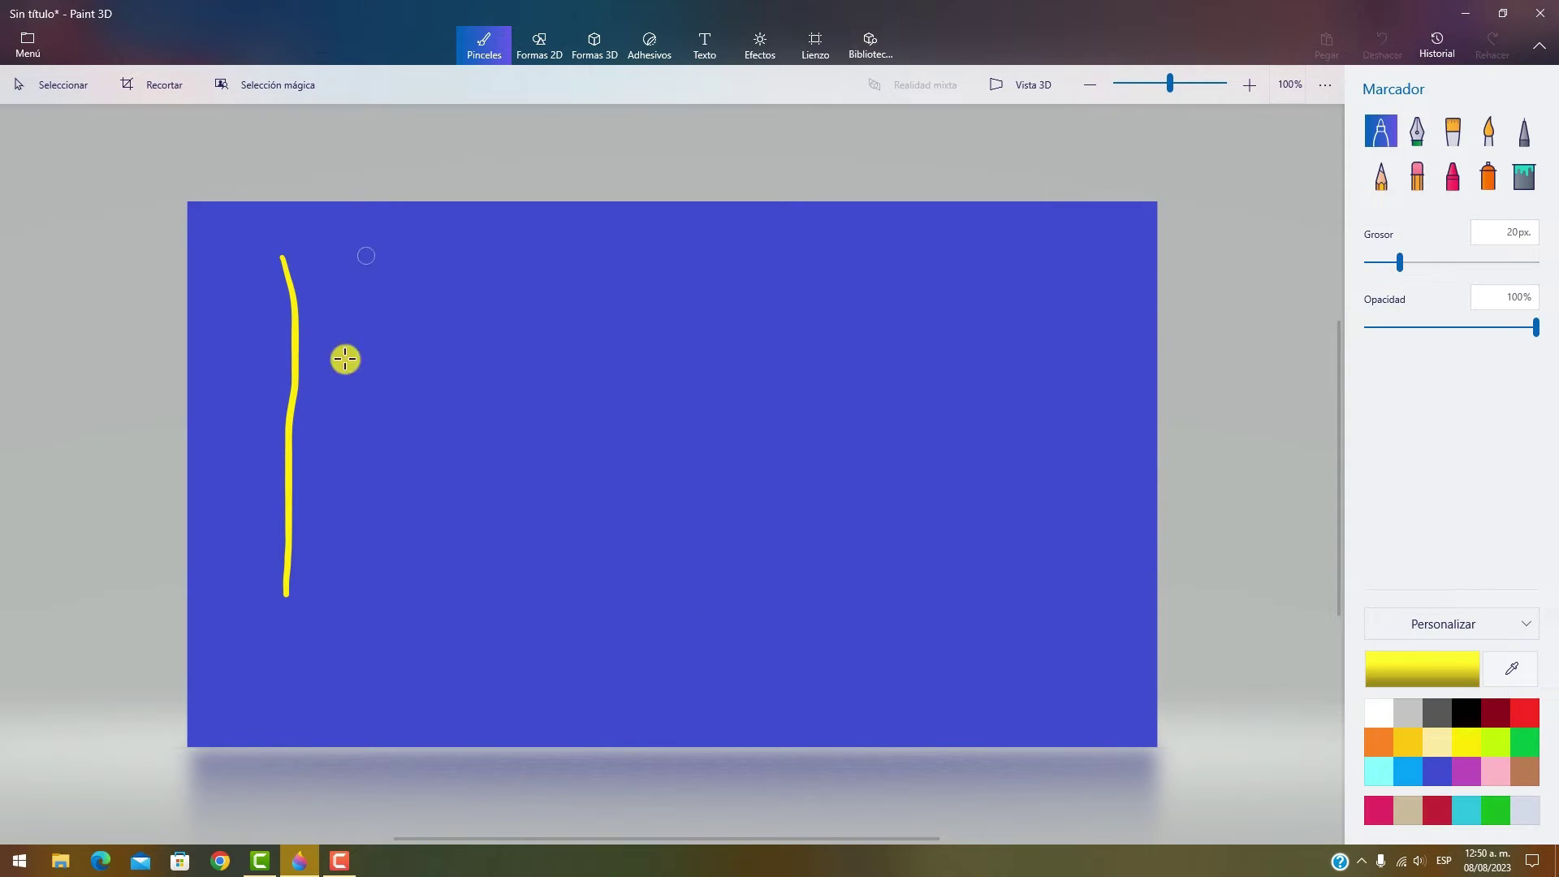
drag(366, 256, 333, 556)
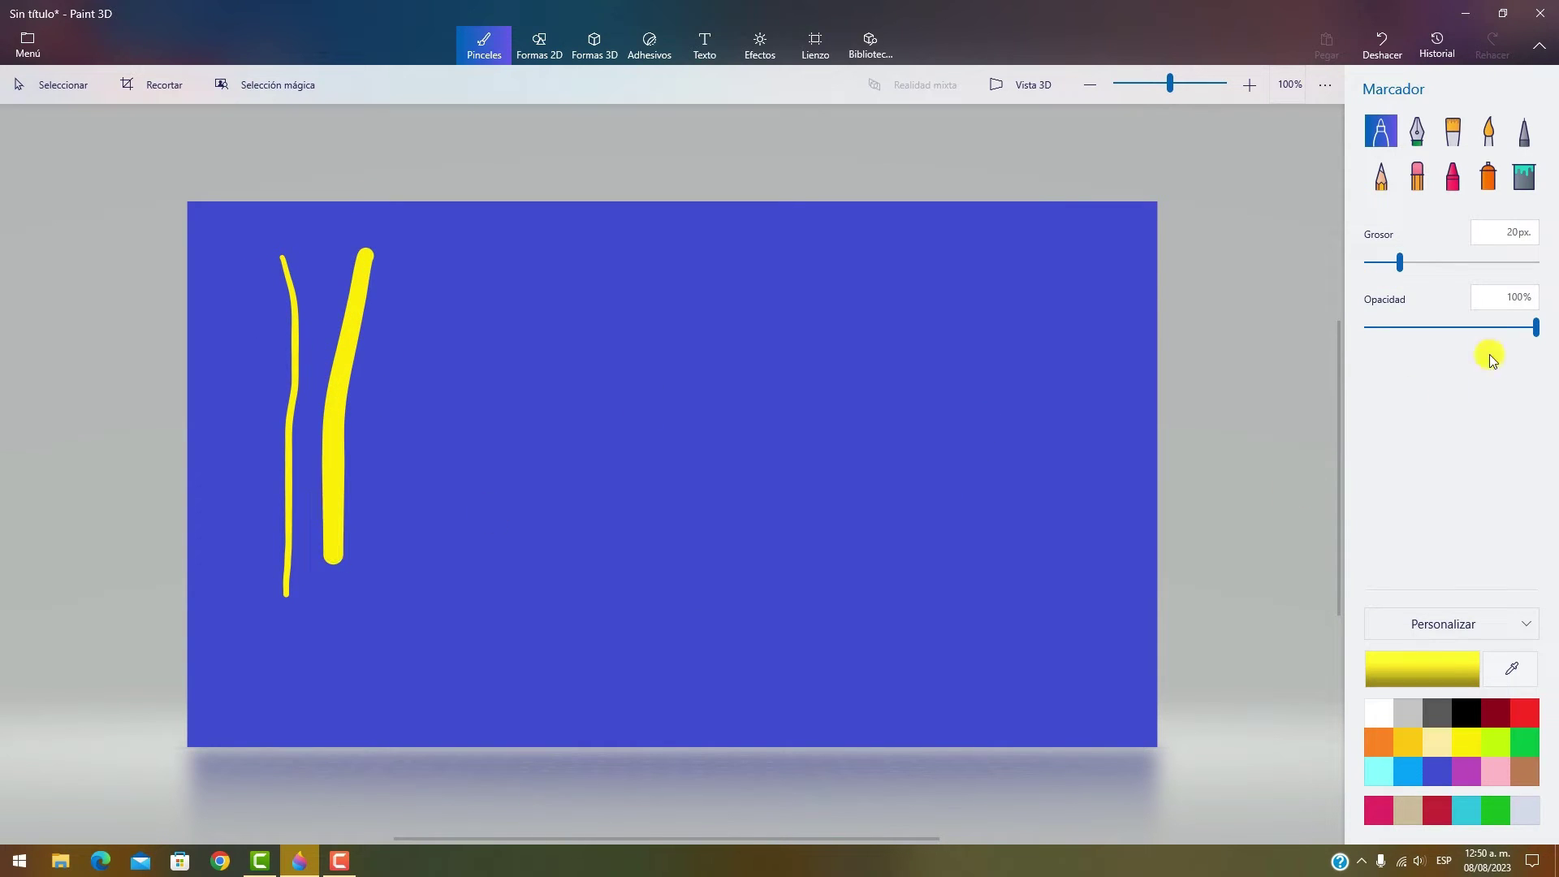
drag(1522, 340, 1437, 337)
drag(424, 274, 424, 532)
- Set the marker to the Brillante material and 100% opacity, and draw one yellow and one lime vertical stroke
click(1380, 624)
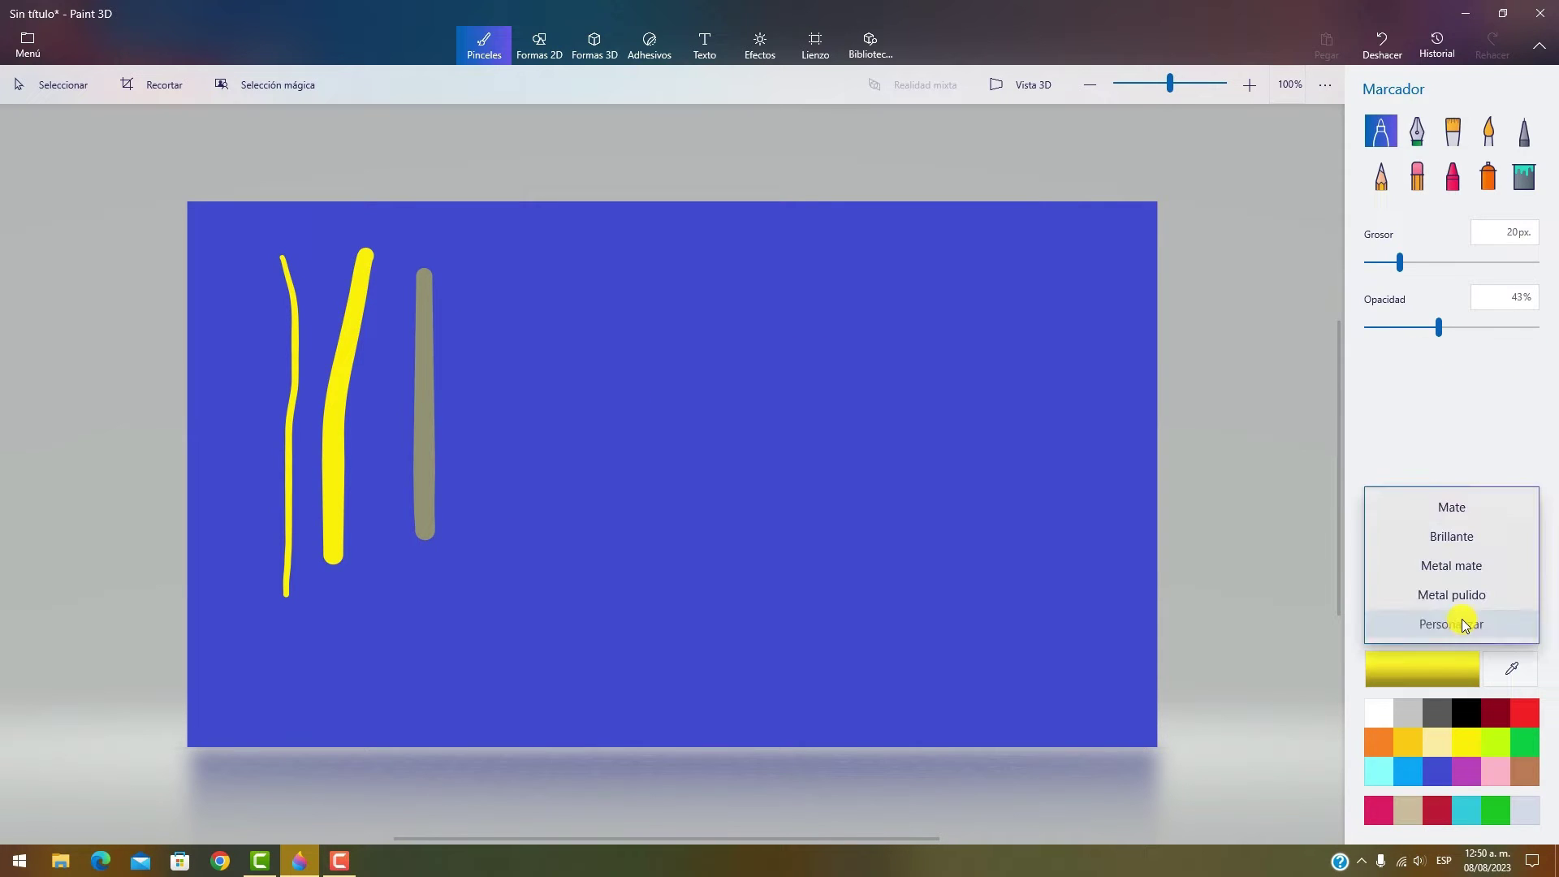
click(1482, 534)
drag(1438, 328, 1547, 325)
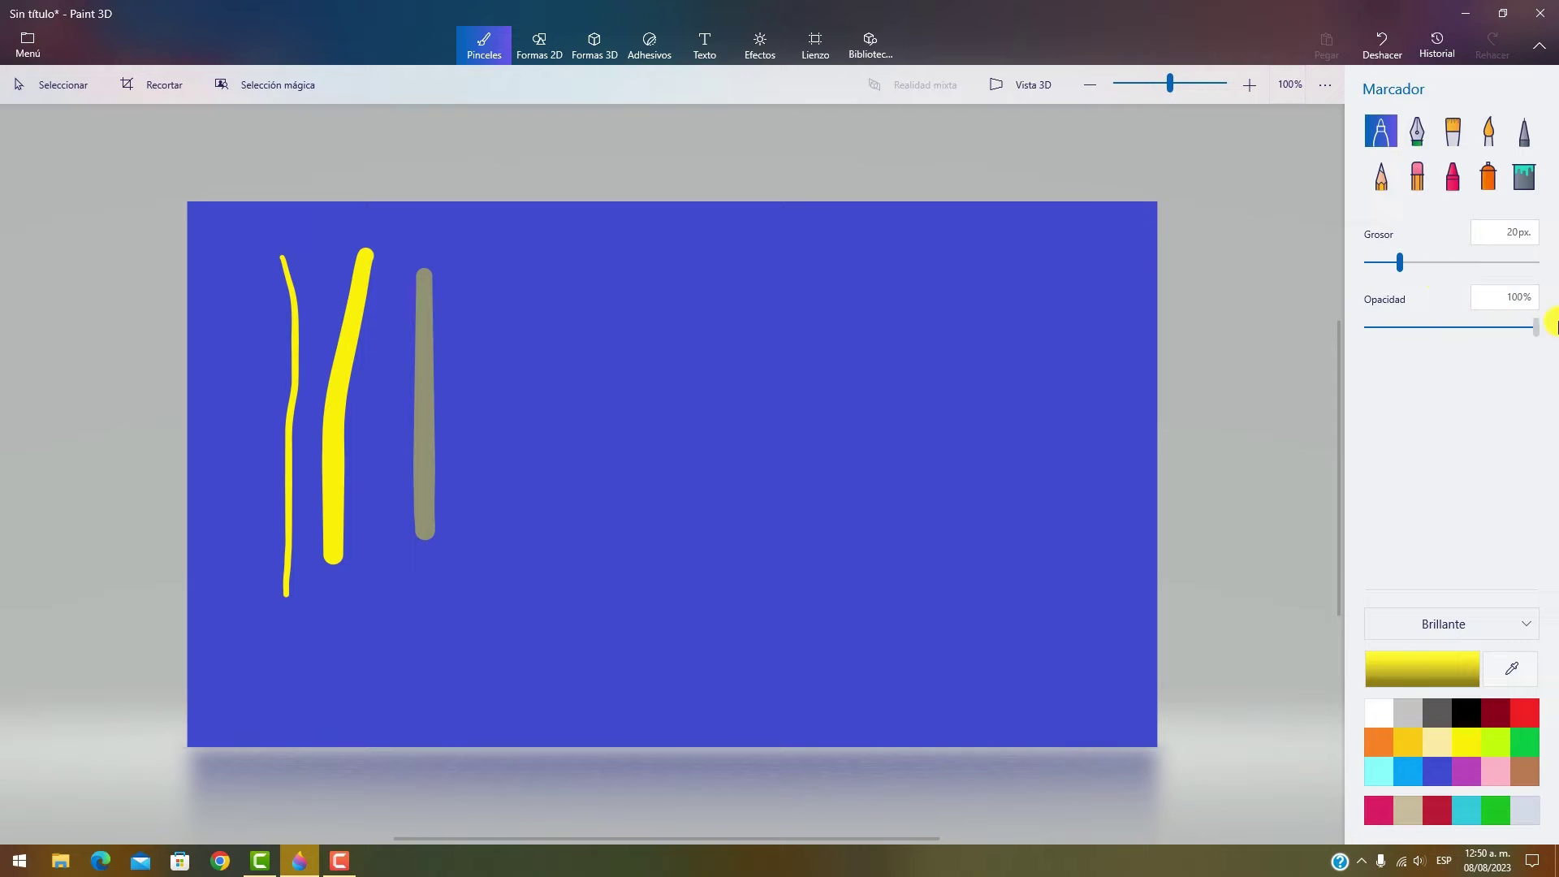
drag(484, 268, 504, 593)
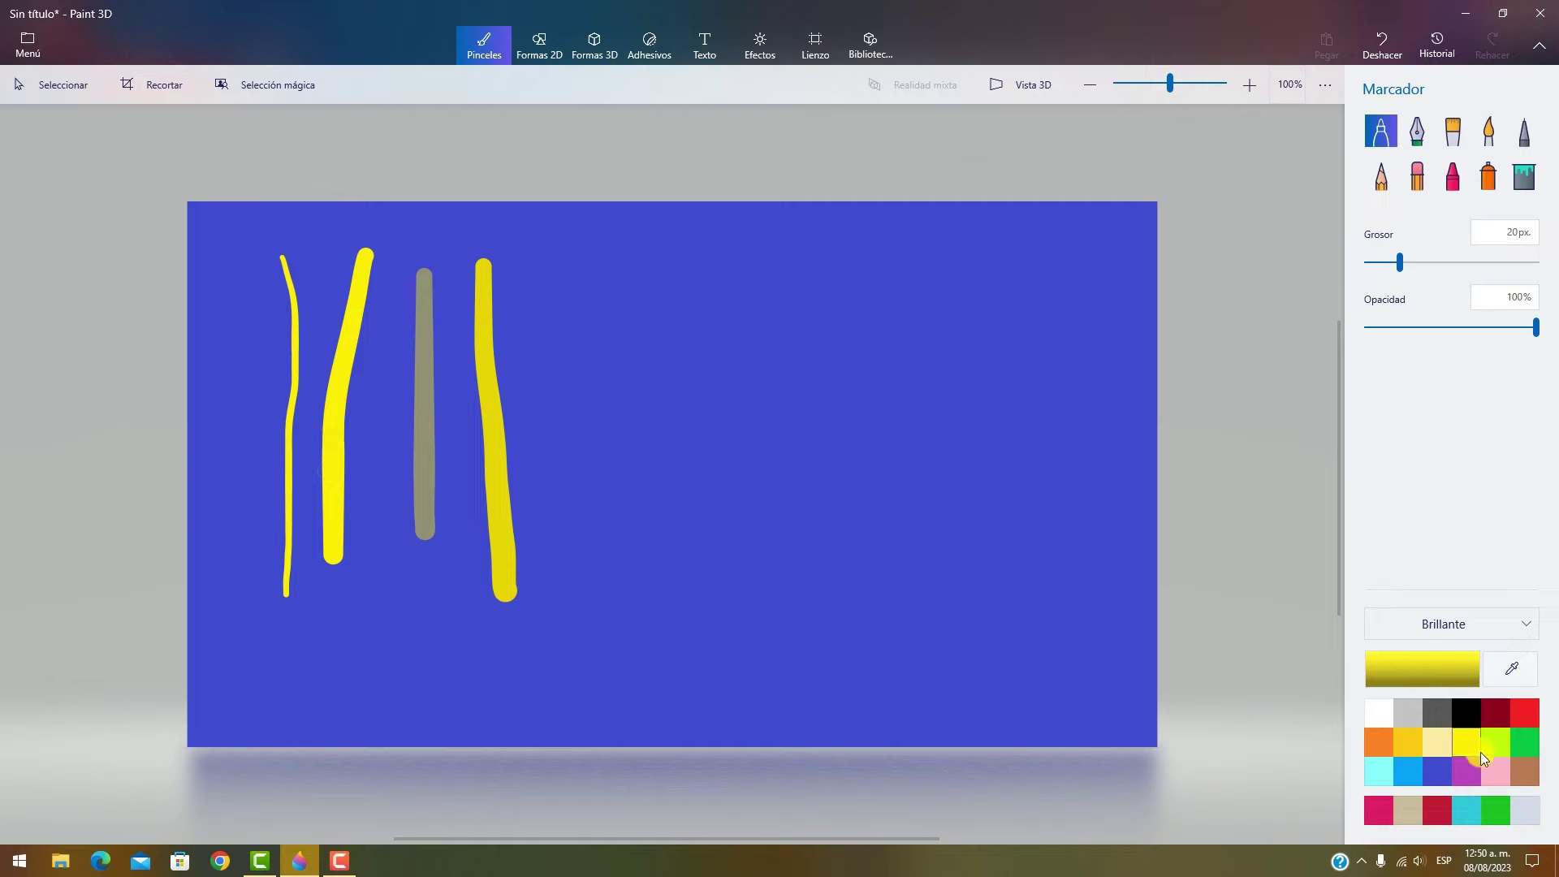
click(1490, 742)
drag(599, 279, 587, 552)
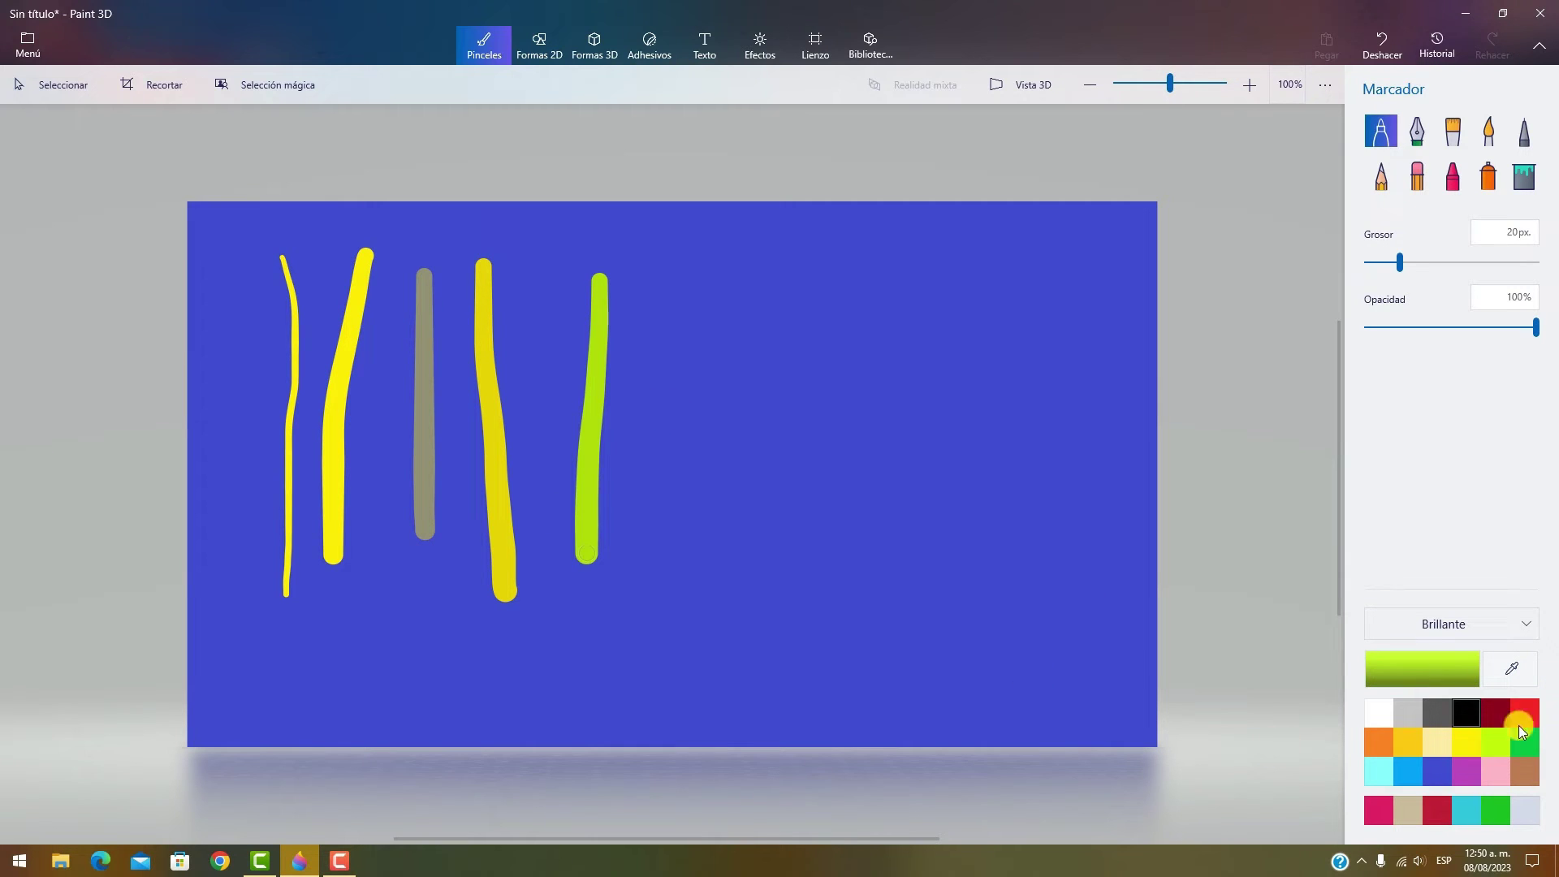
- Mix the custom pinkish-red colour ff0059 and draw a vertical marker stroke with it to the right of the lime one
click(1397, 674)
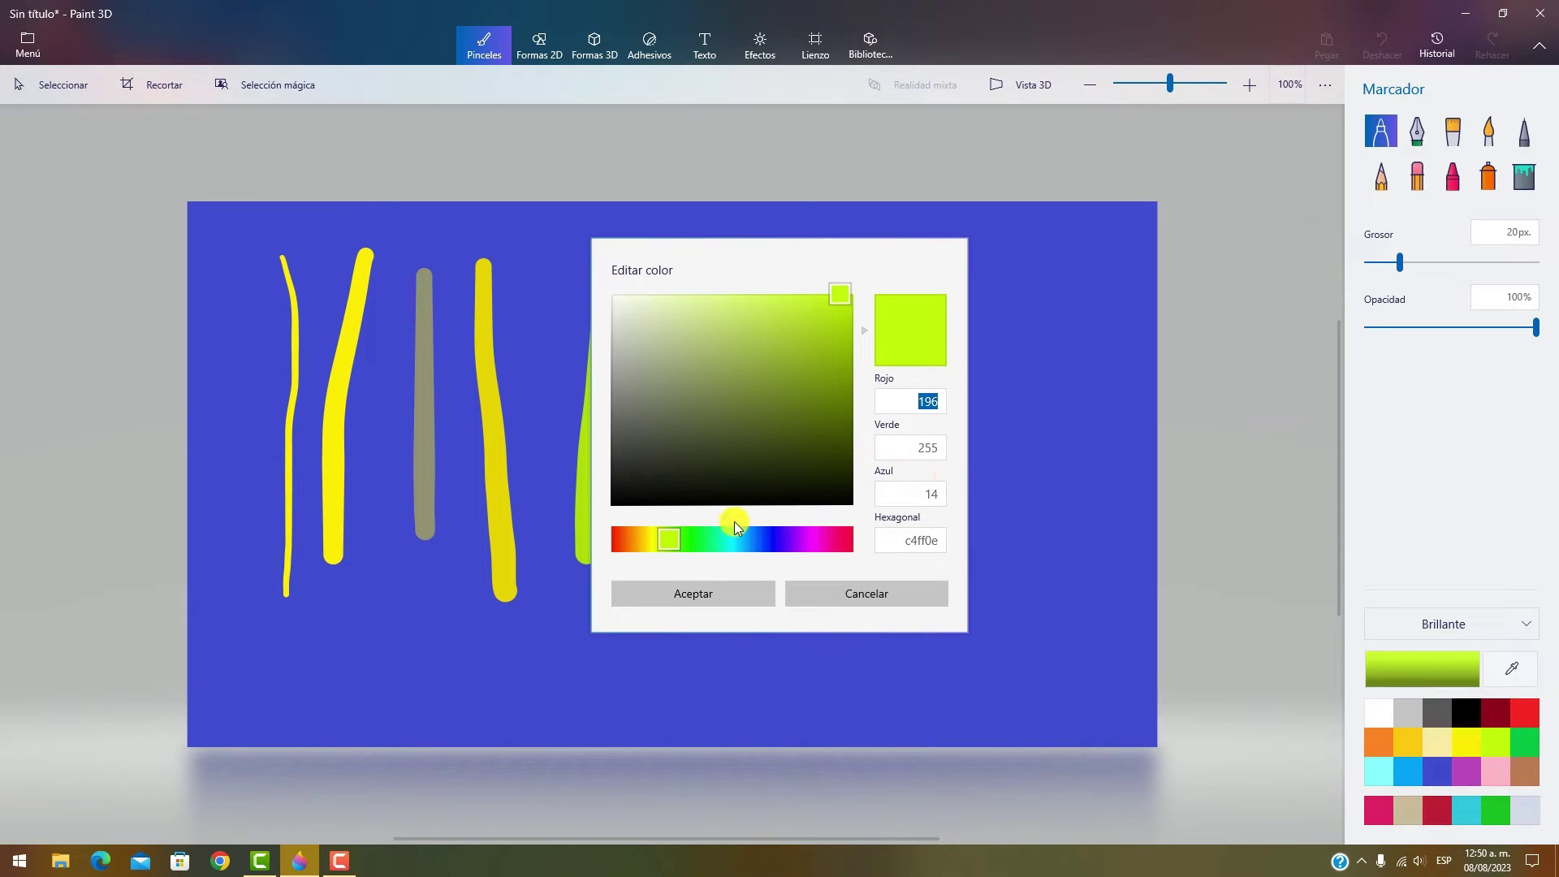
drag(667, 543, 809, 544)
mouse_move(832, 317)
mouse_down()
mouse_move(721, 407)
mouse_move(812, 359)
mouse_move(696, 331)
mouse_move(805, 331)
mouse_up()
click(938, 537)
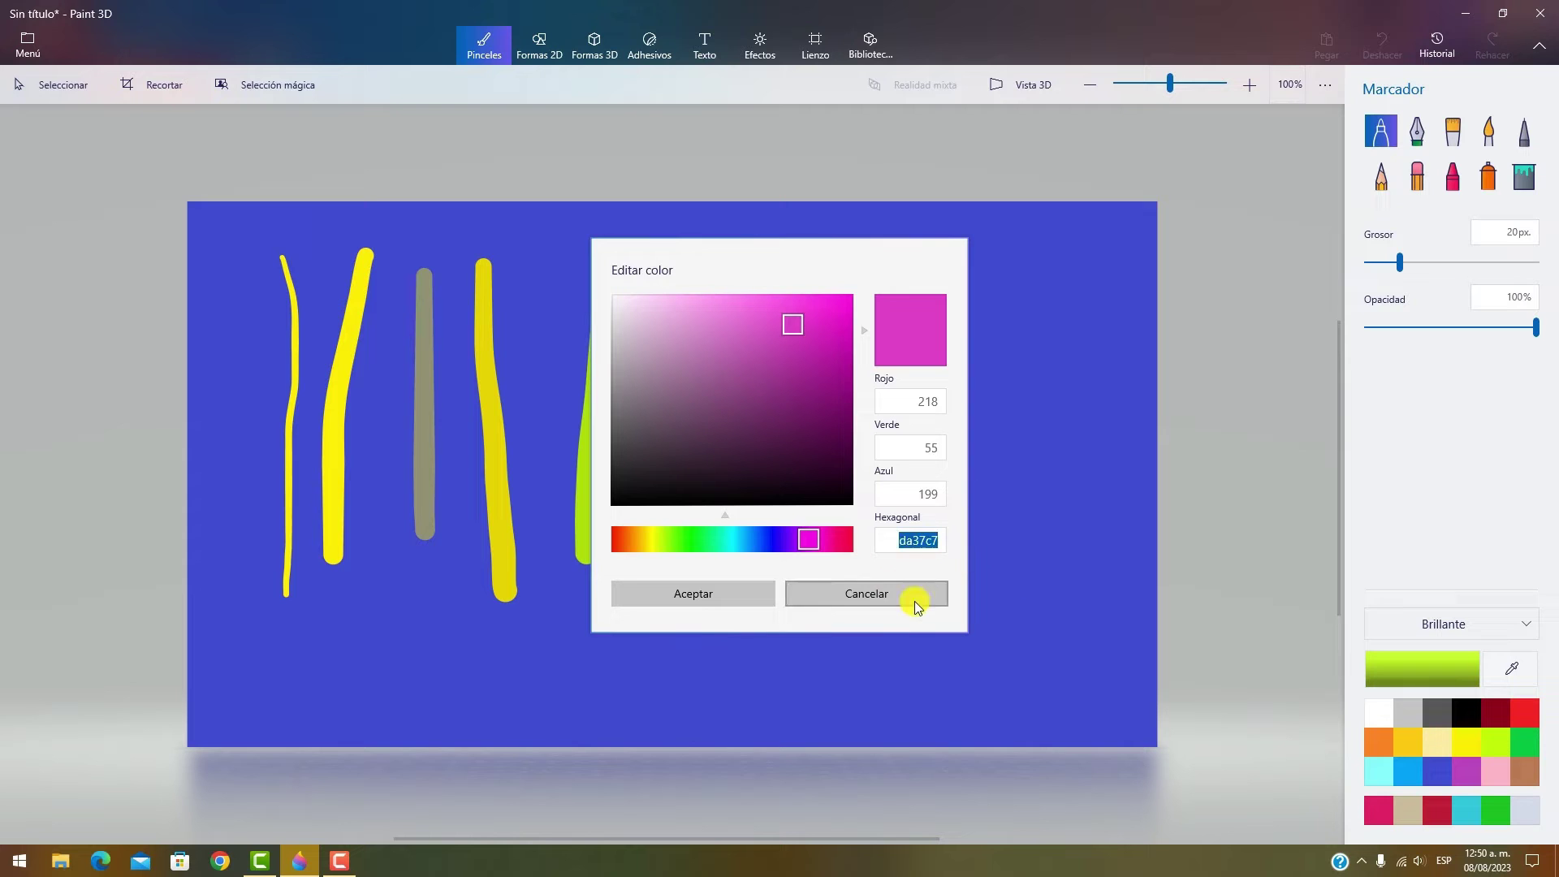
drag(839, 338, 855, 292)
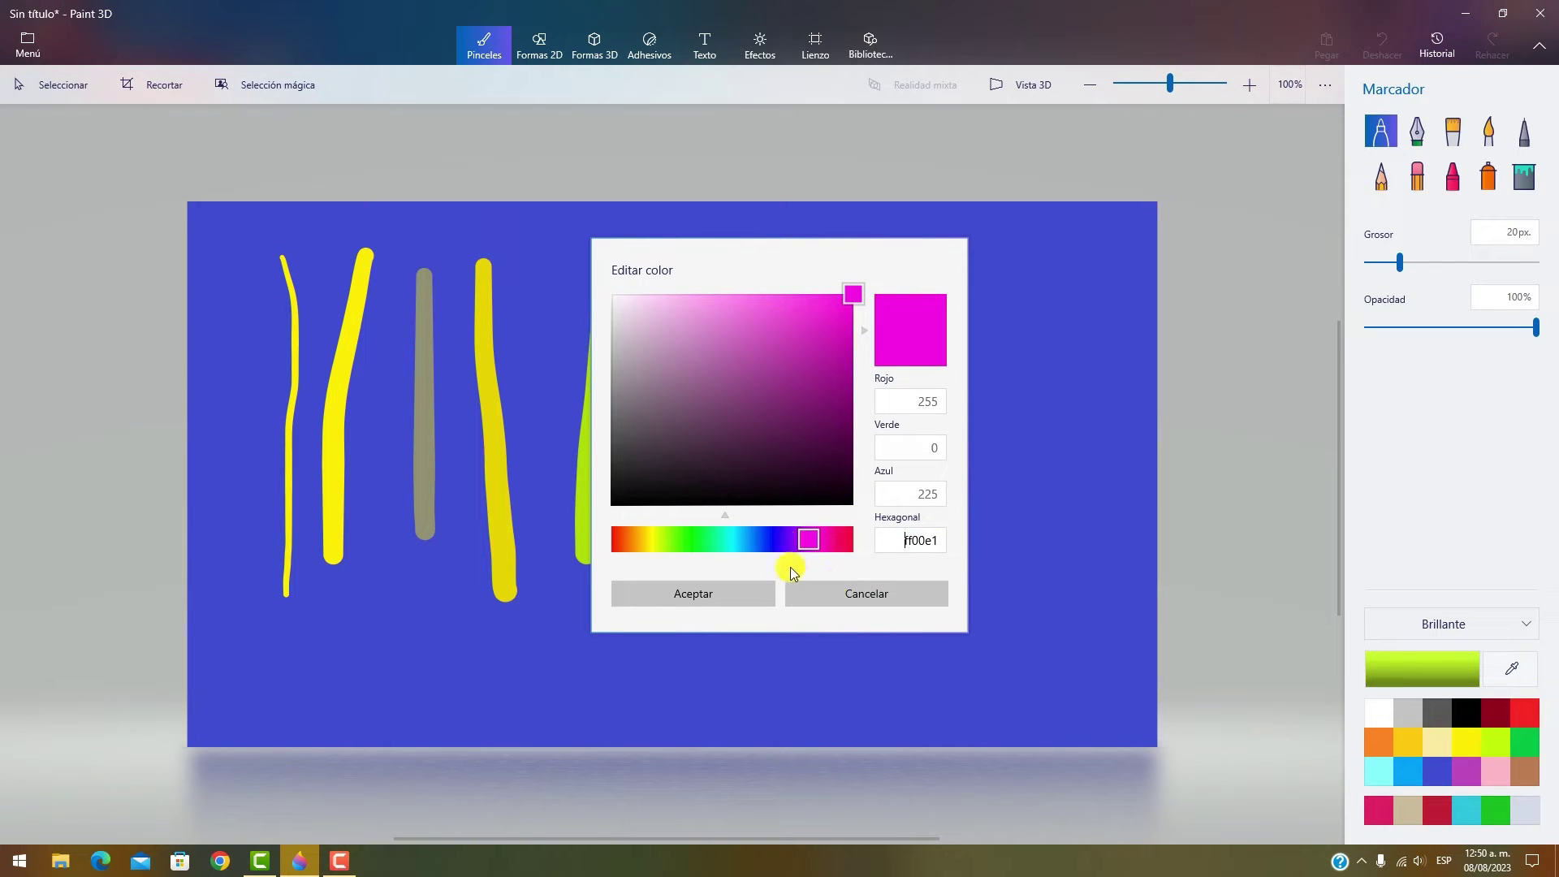
drag(814, 538, 832, 543)
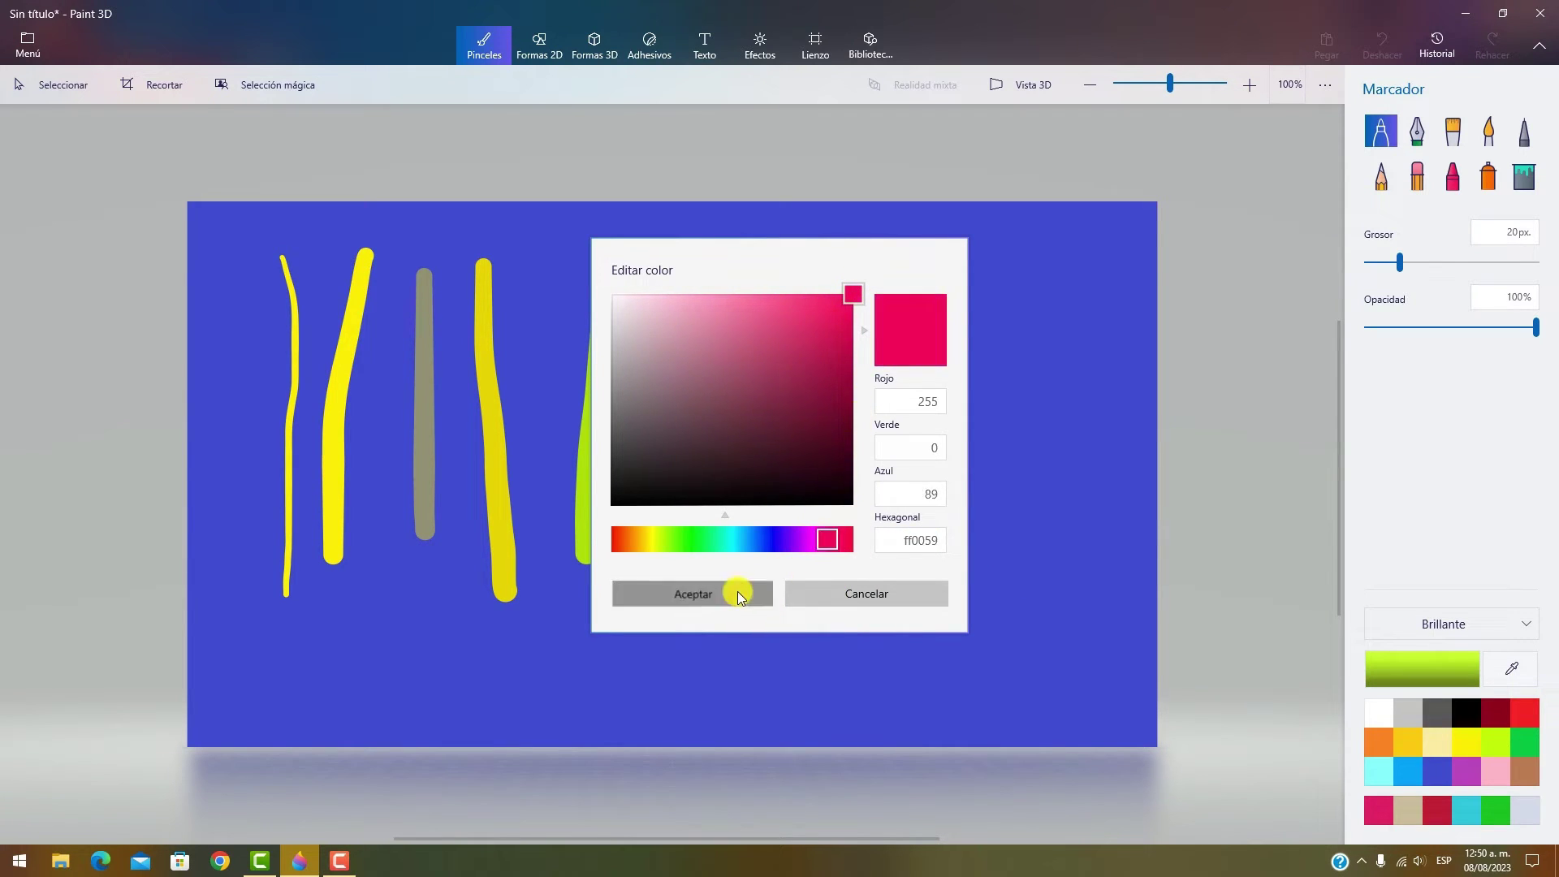
click(737, 591)
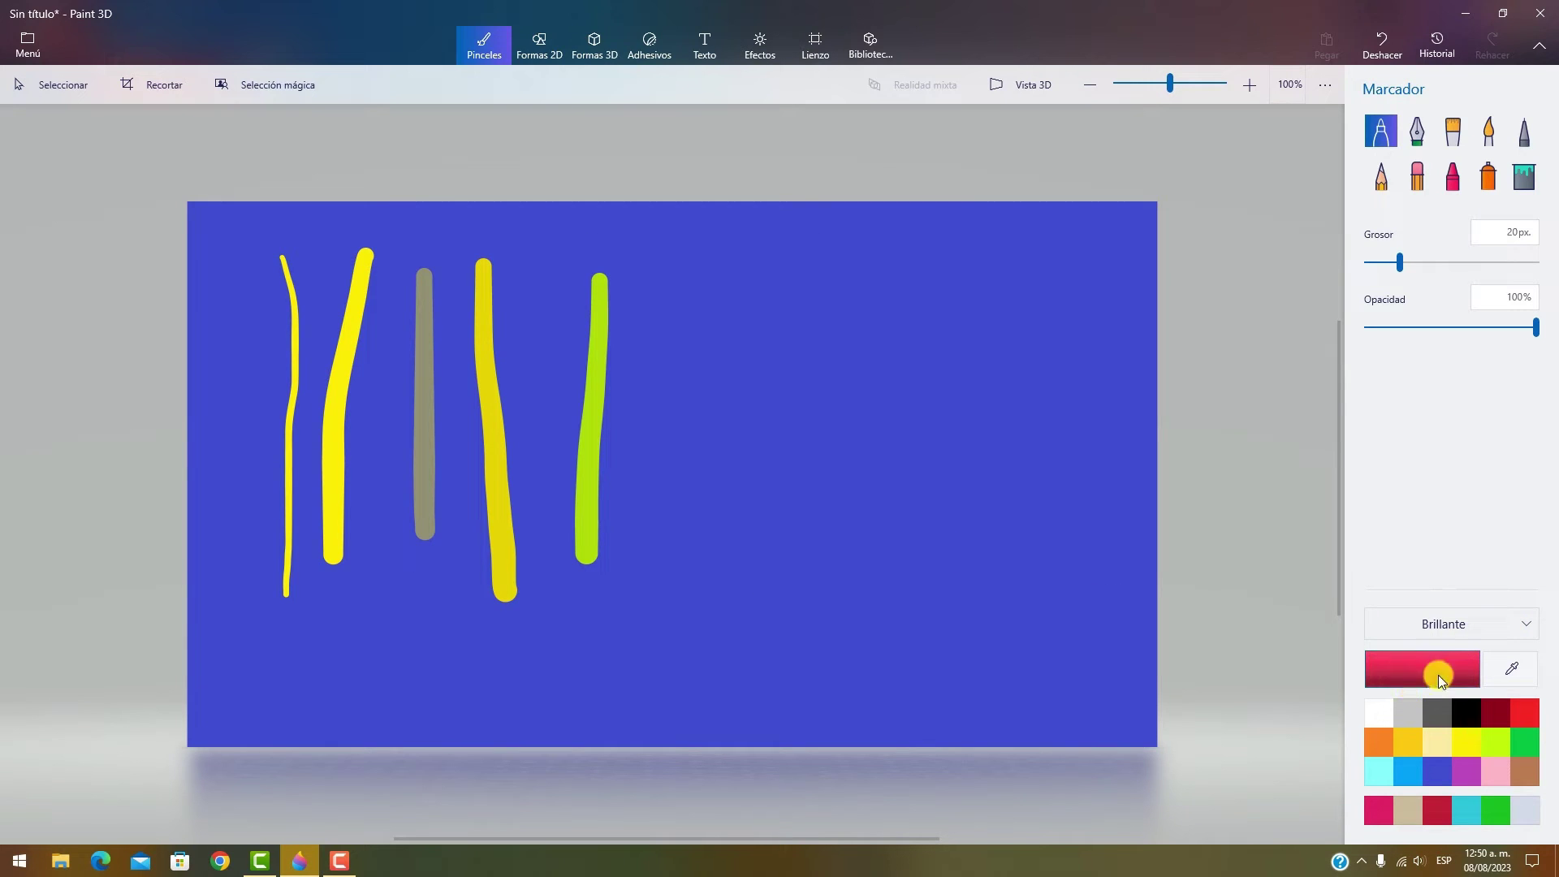
drag(685, 253, 667, 599)
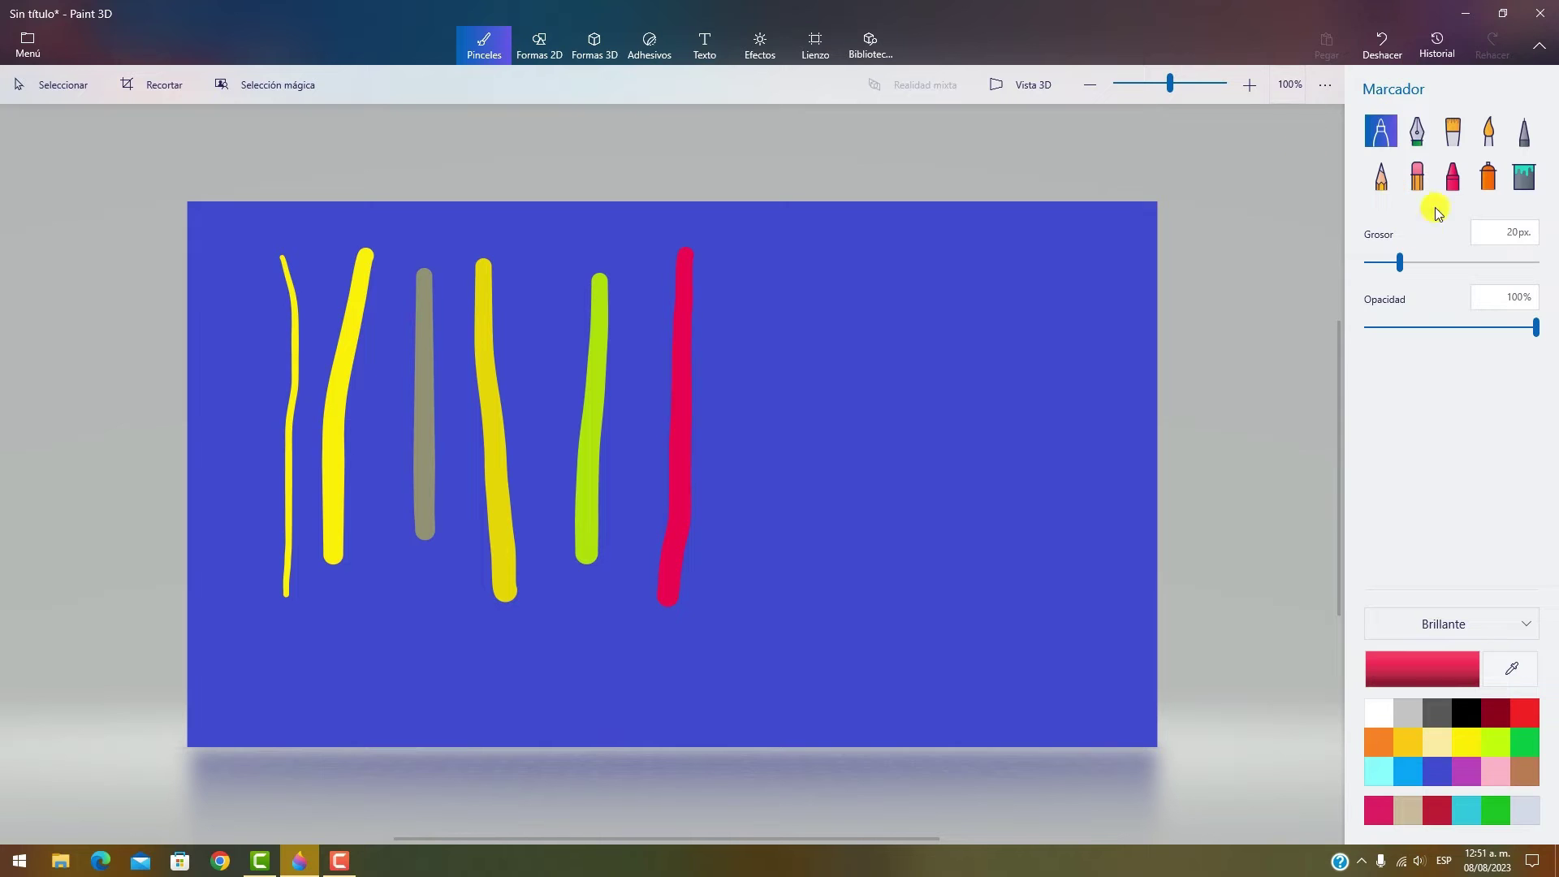
- Undo all the marker strokes on the blue canvas
click(1380, 44)
click(1380, 45)
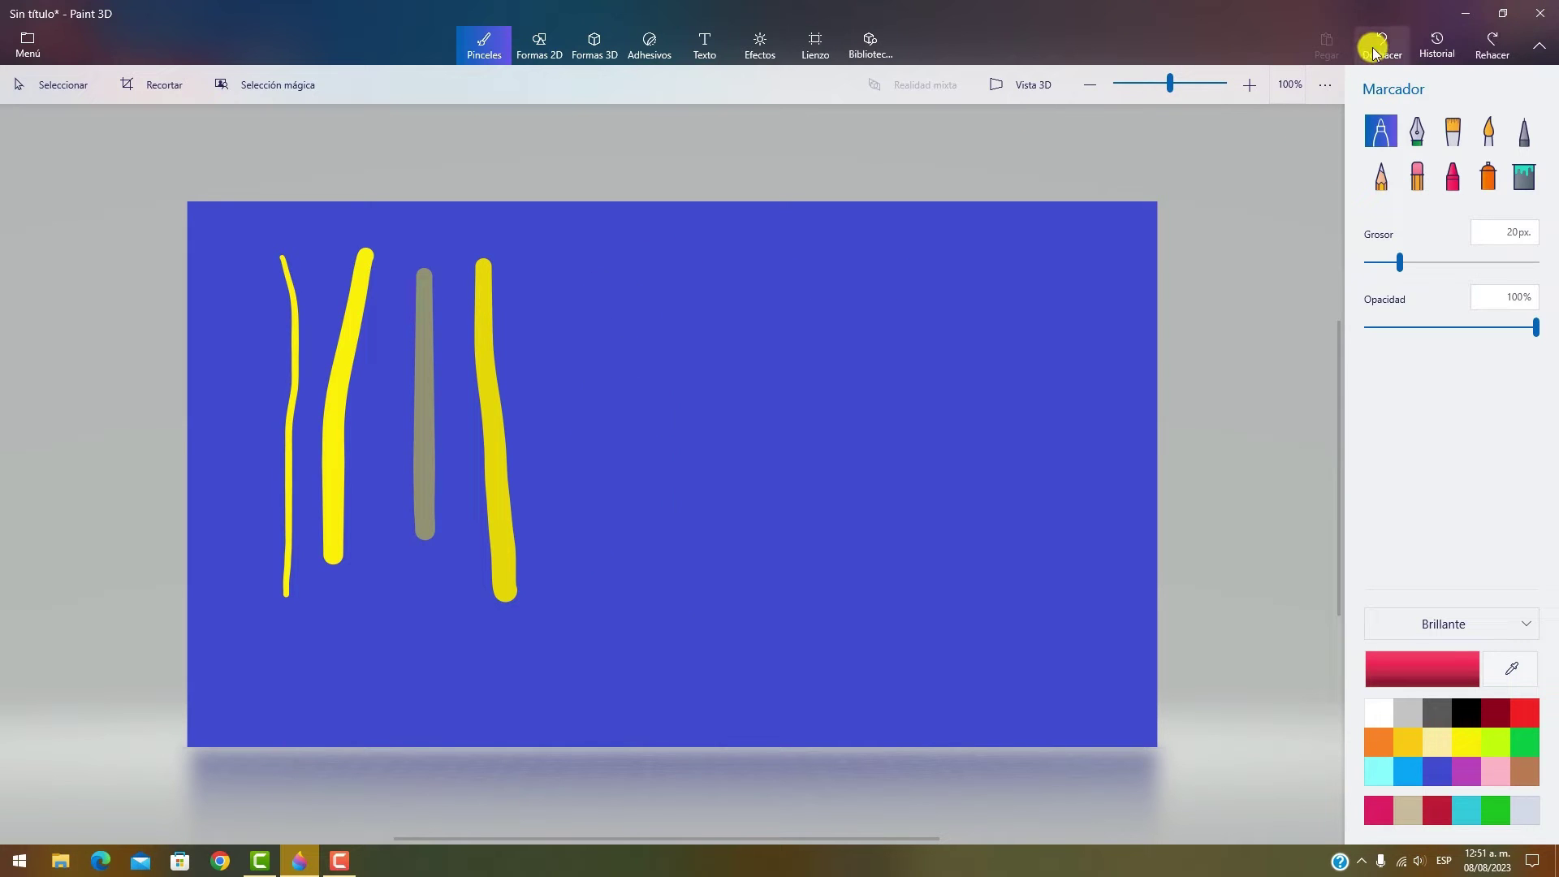
click(1380, 45)
click(1380, 44)
click(1374, 50)
click(1374, 51)
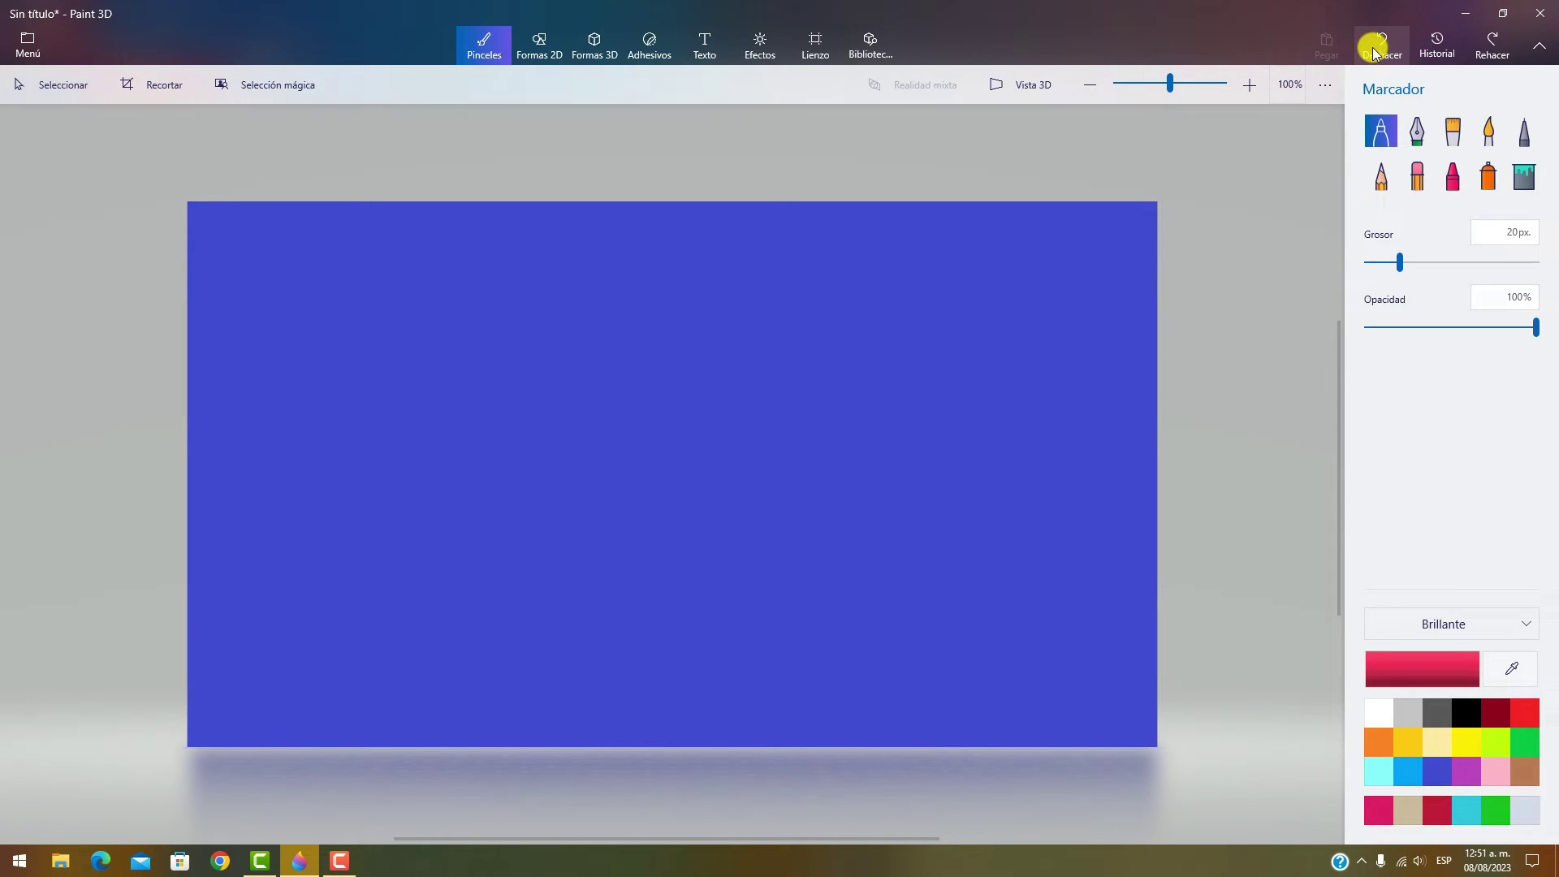
- Draw a winding yellow stroke near the canvas's left side with the calligraphy pen at 26 px thickness
click(1426, 134)
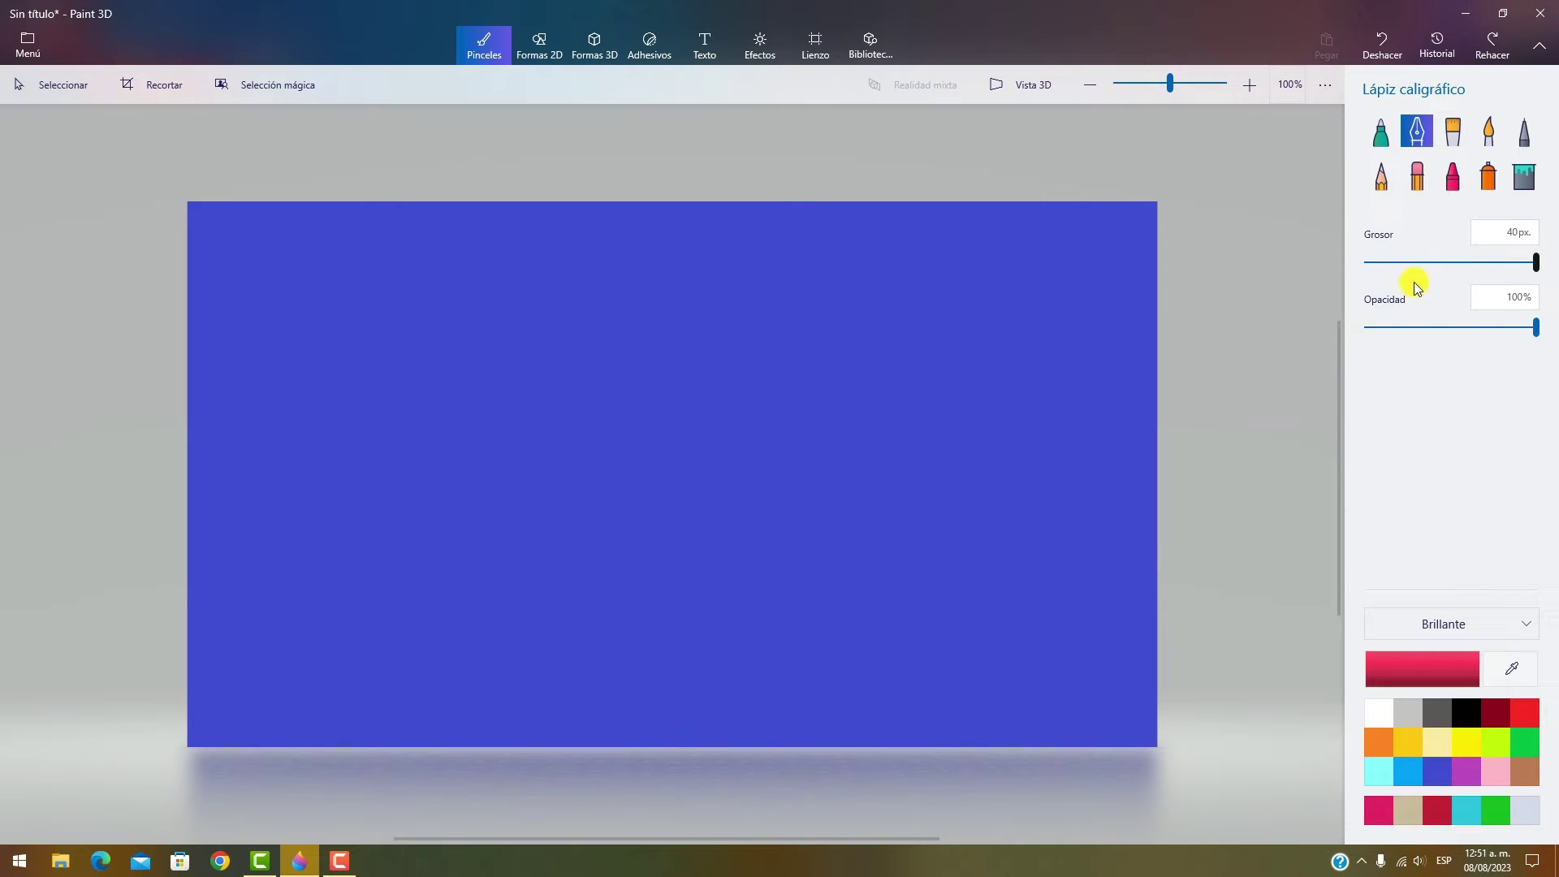
click(1461, 261)
click(1469, 741)
mouse_move(258, 260)
mouse_down()
mouse_move(362, 630)
mouse_move(379, 479)
mouse_up()
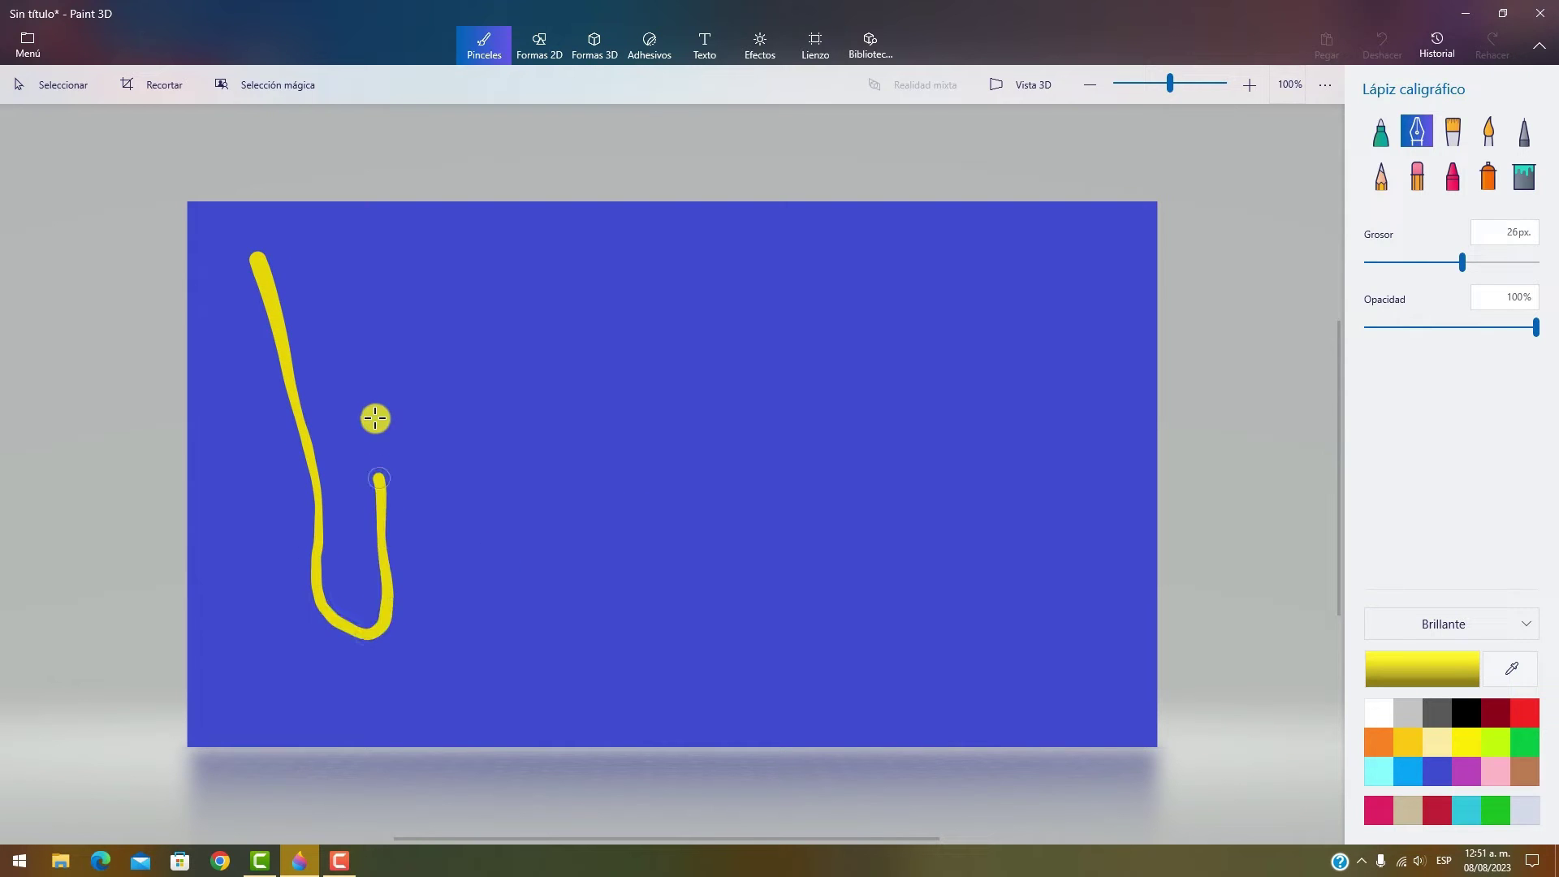
mouse_move(375, 419)
mouse_down()
mouse_move(421, 348)
mouse_move(468, 502)
mouse_move(517, 423)
mouse_up()
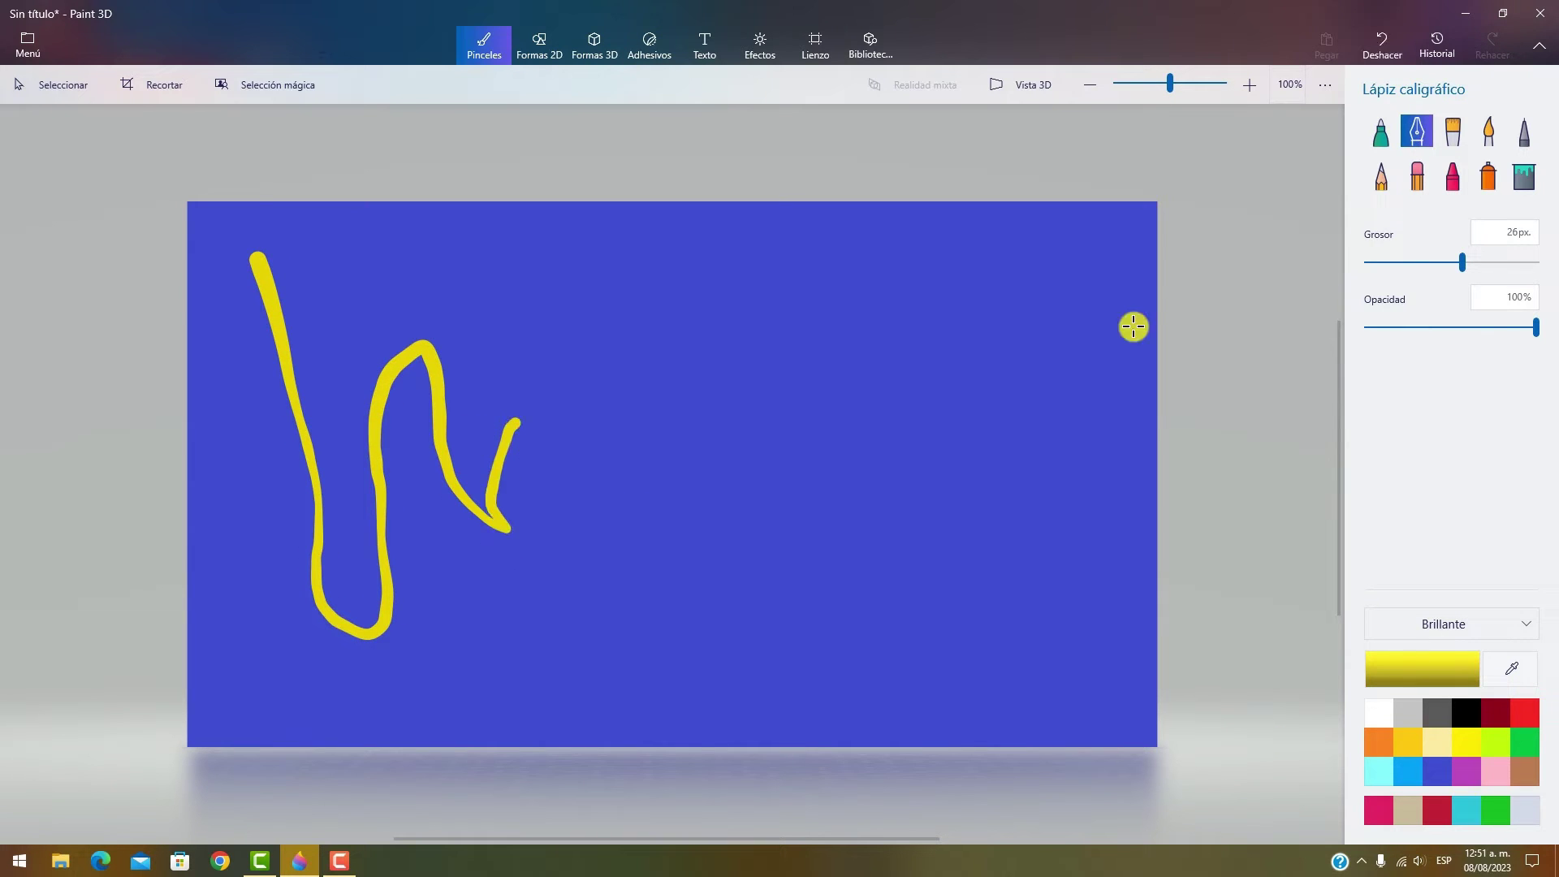
- Paint a lime Metal mate stroke with the oil brush at 75 px and a smaller one beside it at 24 px
click(1452, 140)
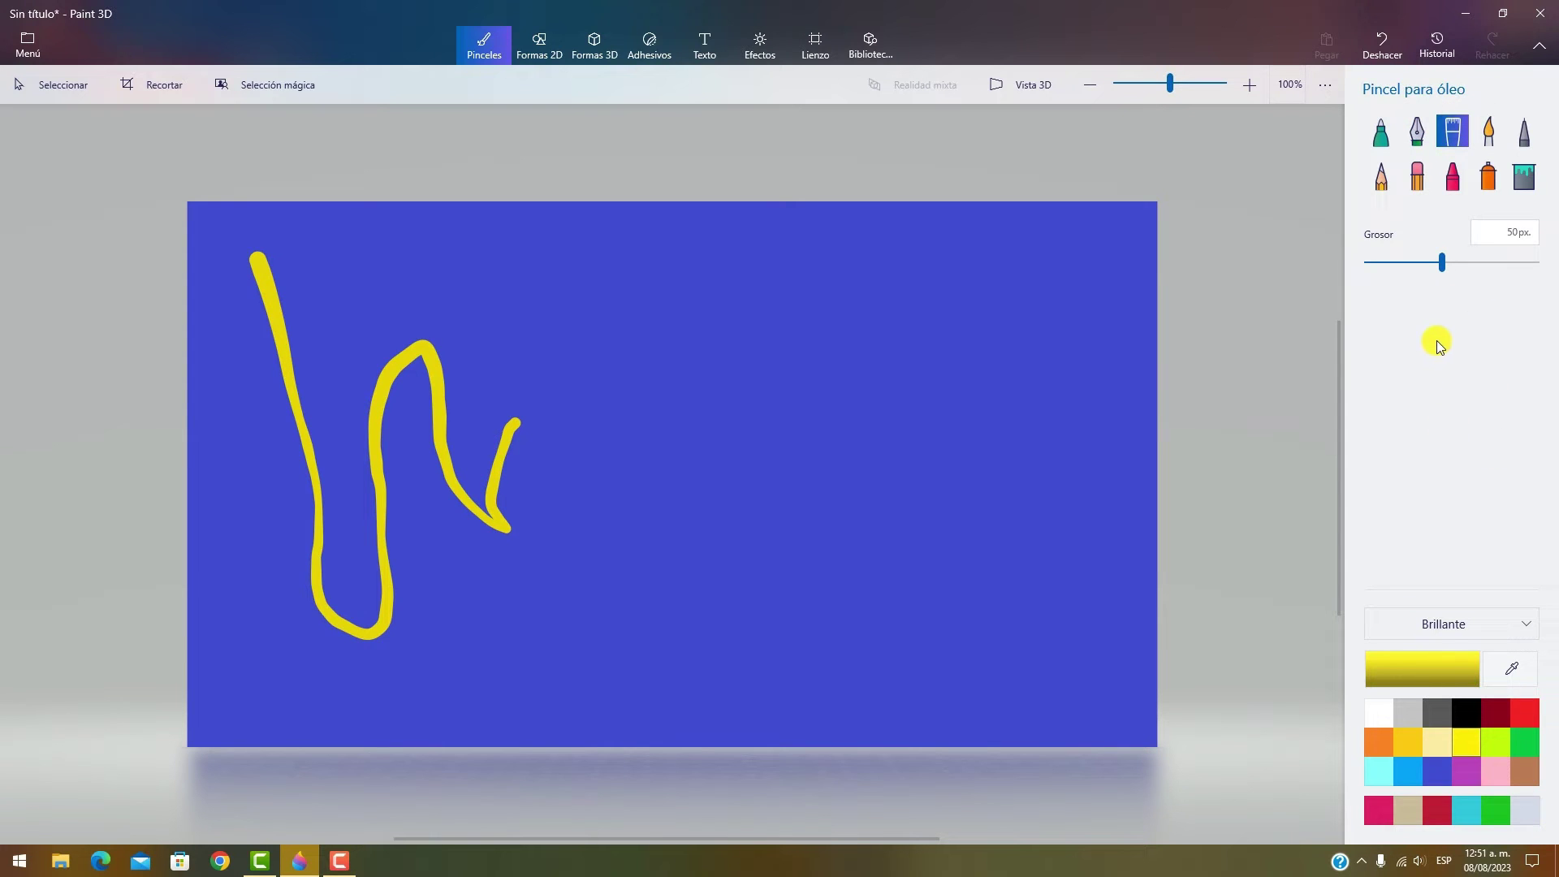
drag(1471, 263, 1489, 262)
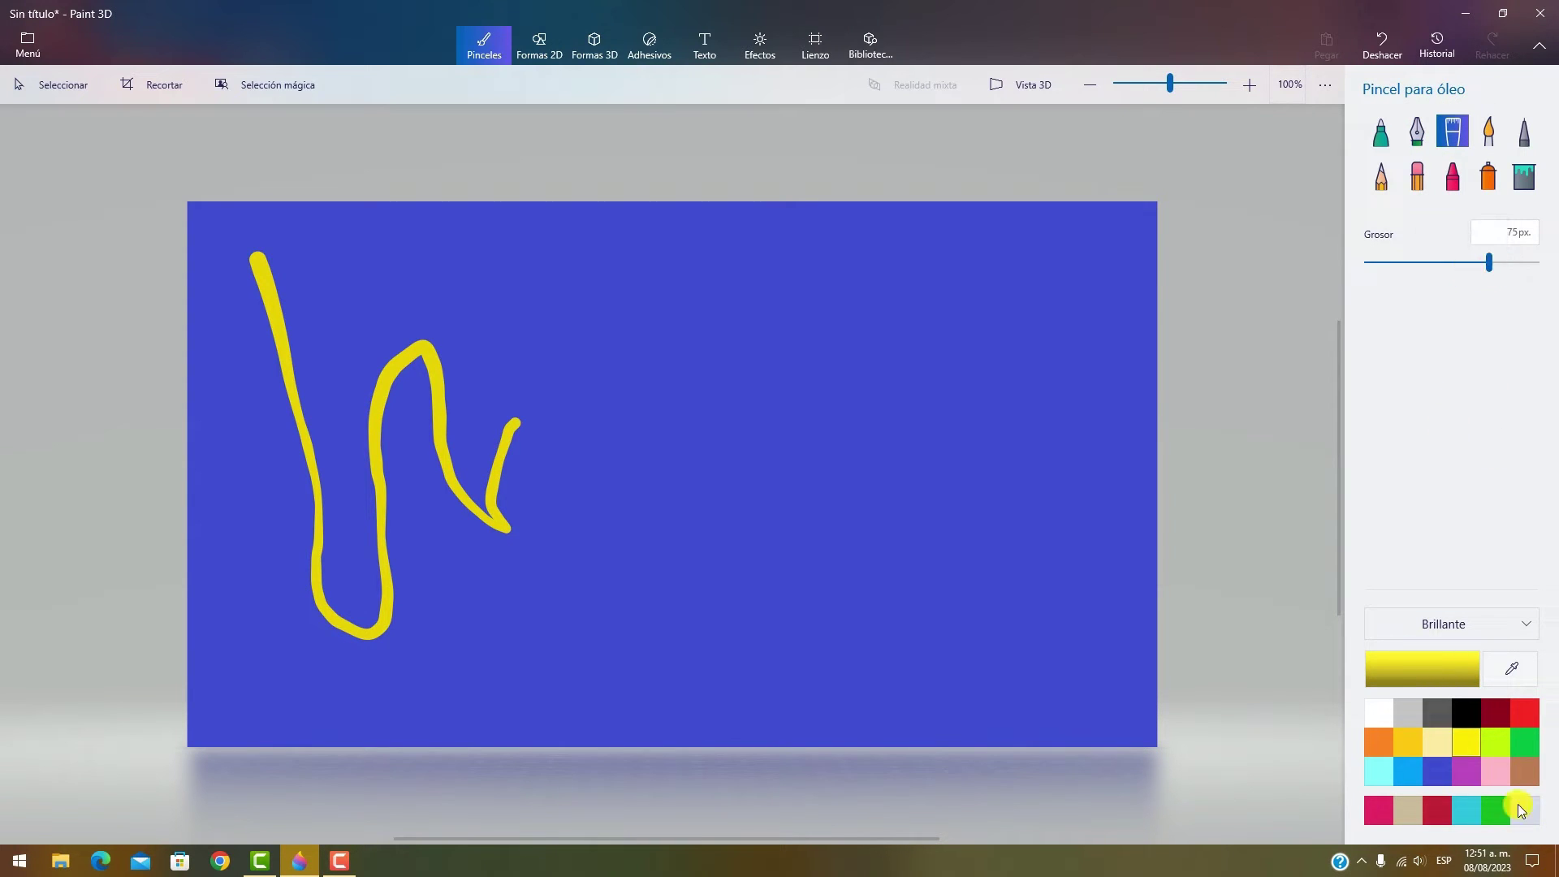
click(1486, 621)
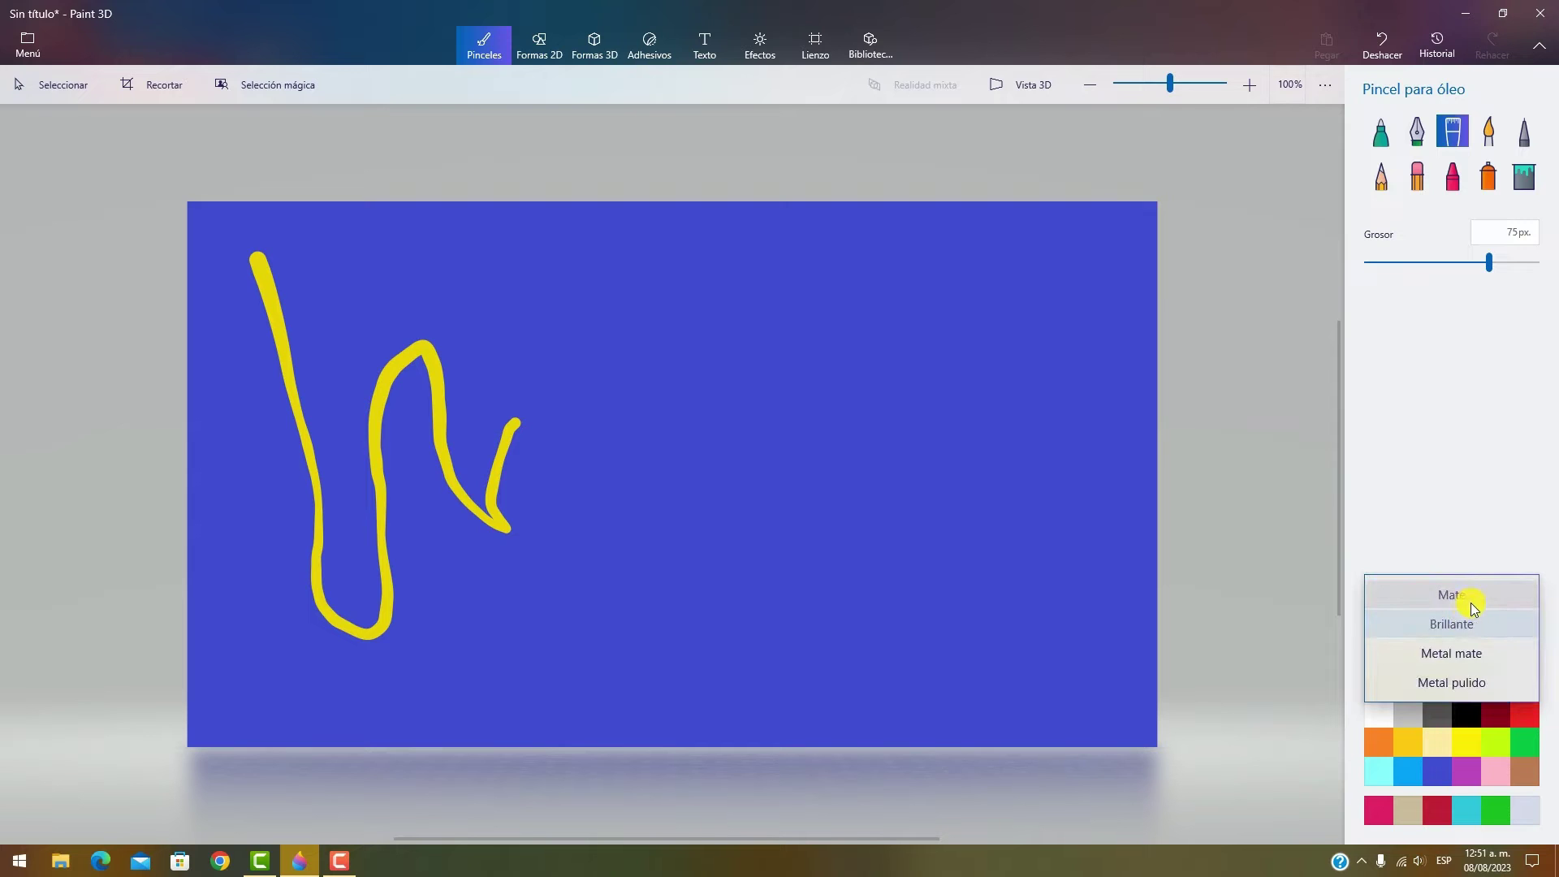
click(1473, 655)
click(1490, 751)
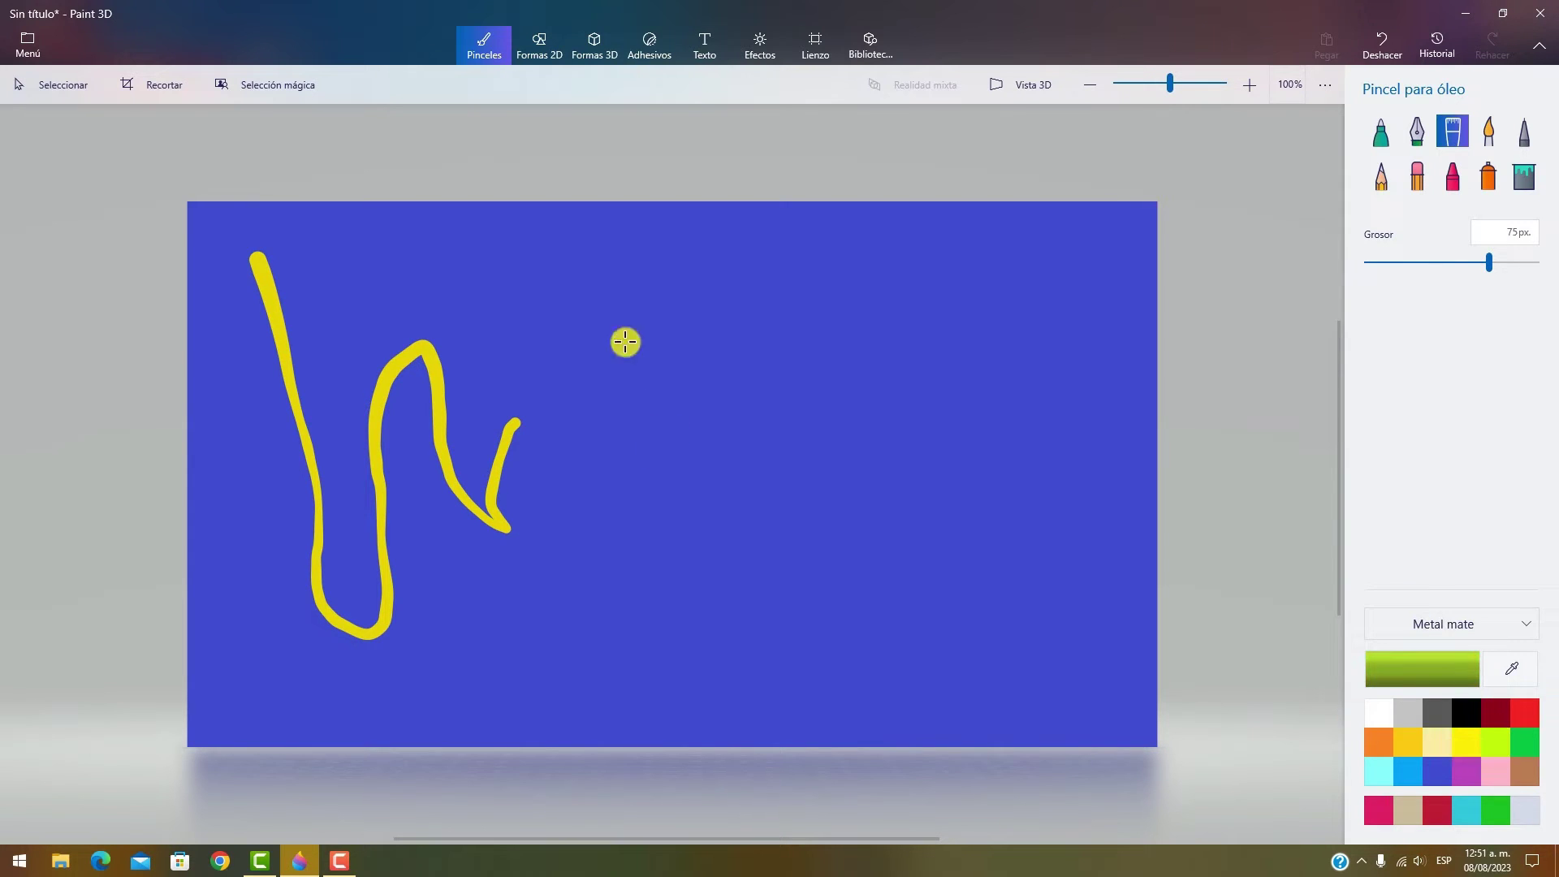
mouse_move(577, 312)
mouse_down()
mouse_move(643, 570)
mouse_move(722, 342)
mouse_move(804, 361)
mouse_up()
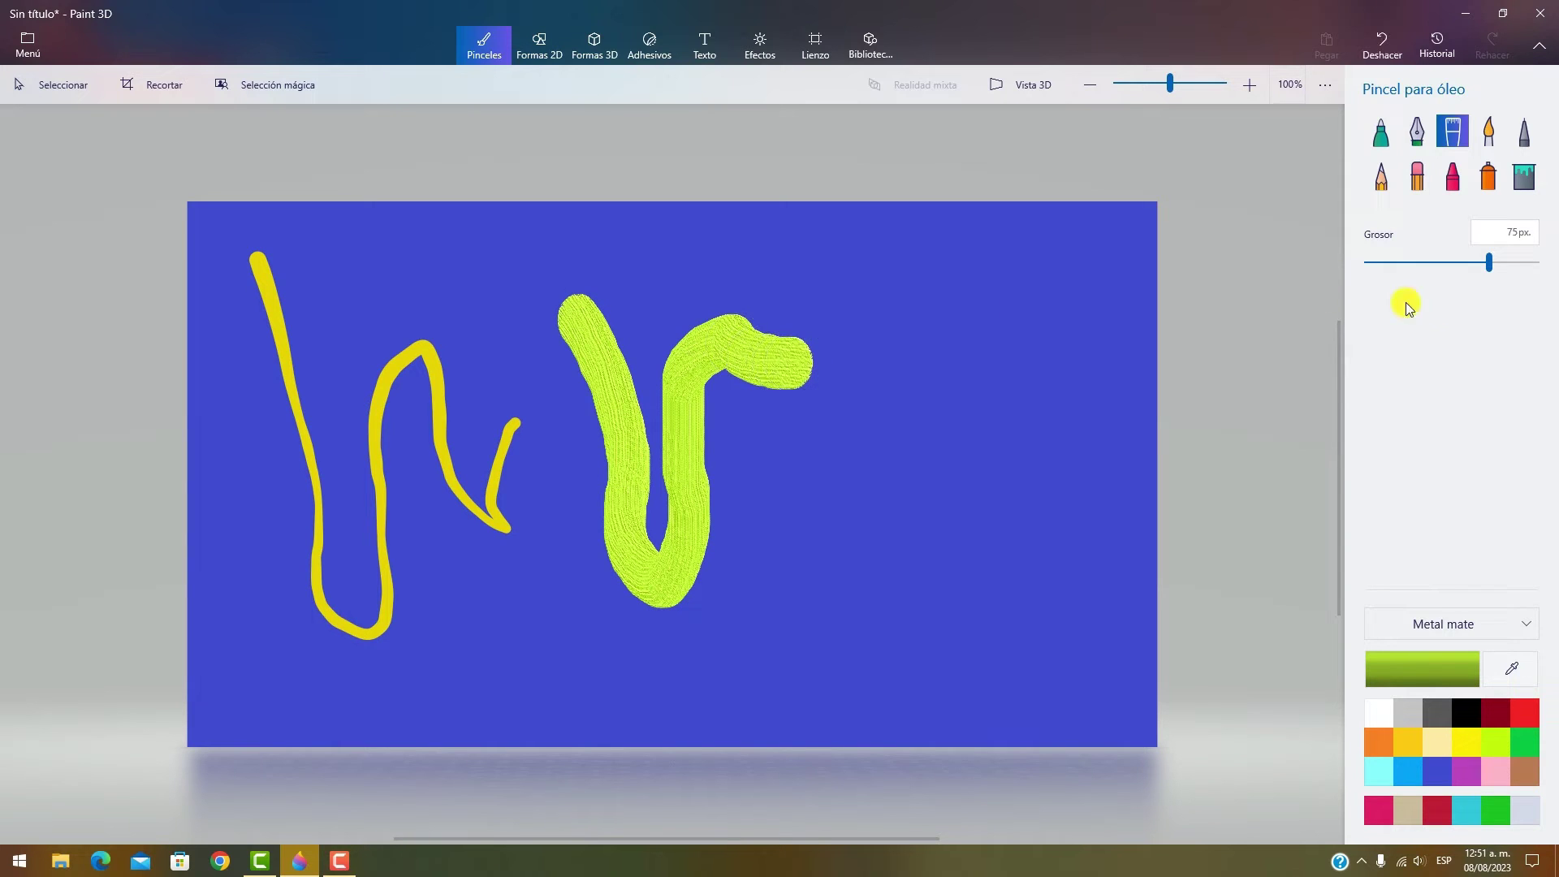
click(1393, 262)
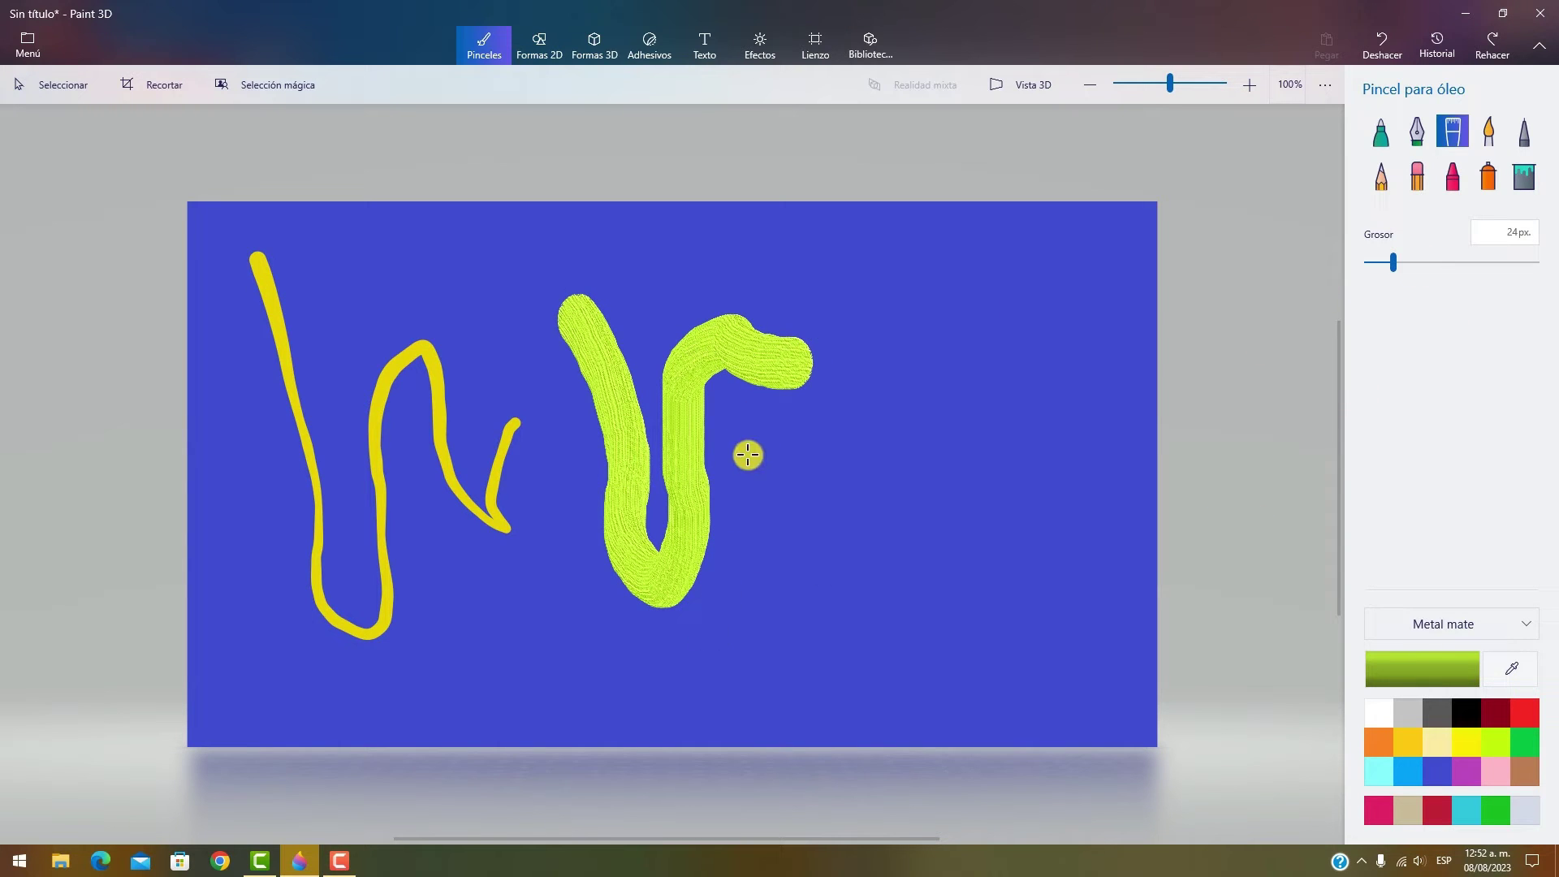
mouse_move(748, 455)
mouse_down()
mouse_move(753, 567)
mouse_move(795, 534)
mouse_move(801, 480)
mouse_move(867, 486)
mouse_up()
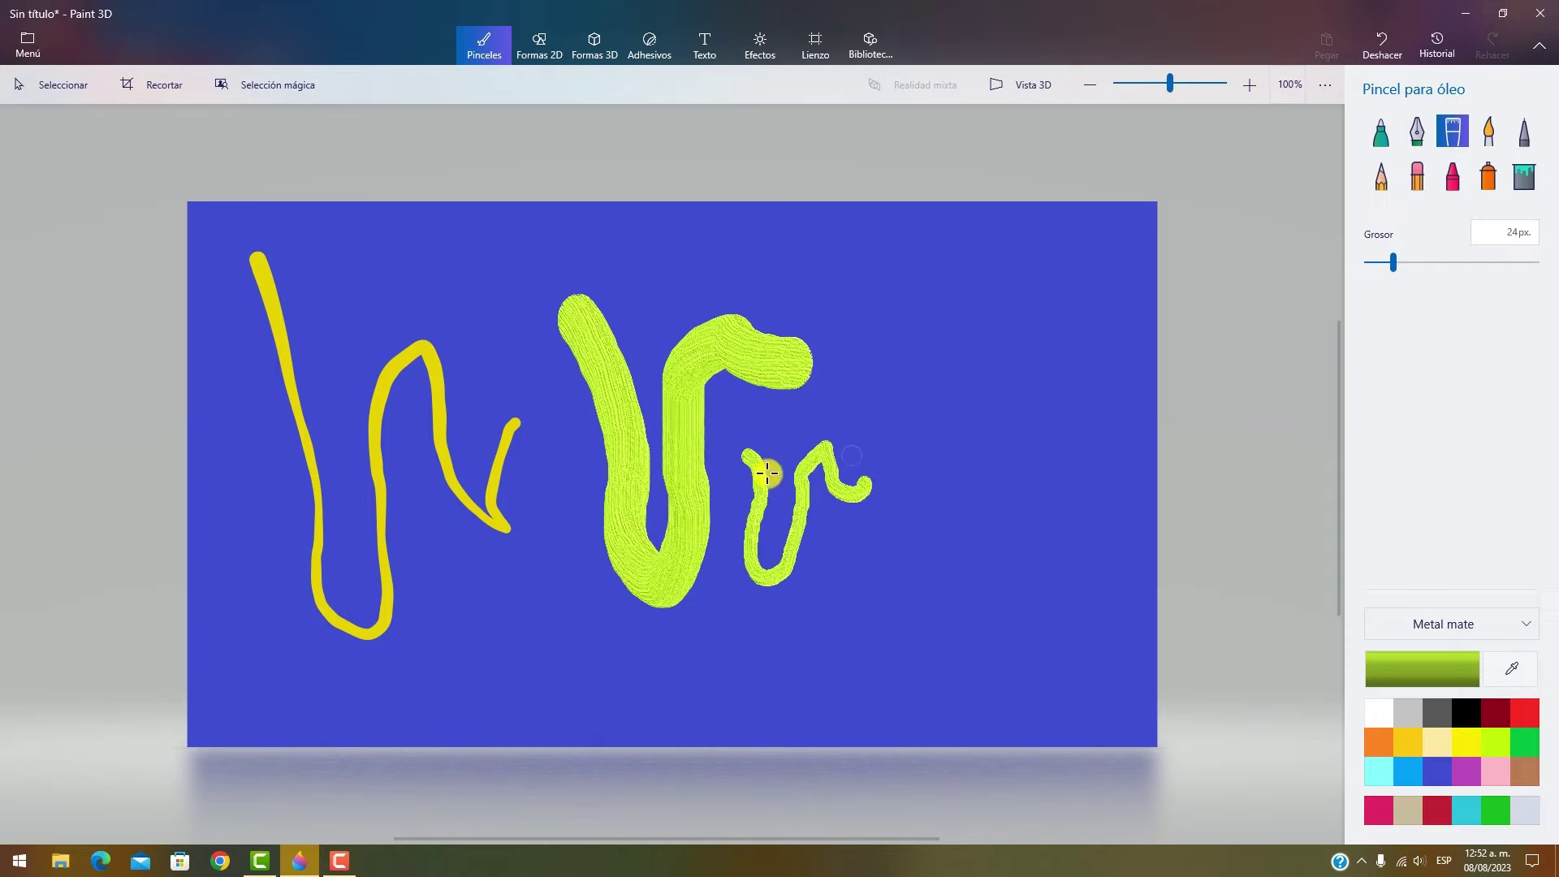
- Undo the calligraphy and oil brush strokes on the blue canvas
click(1384, 55)
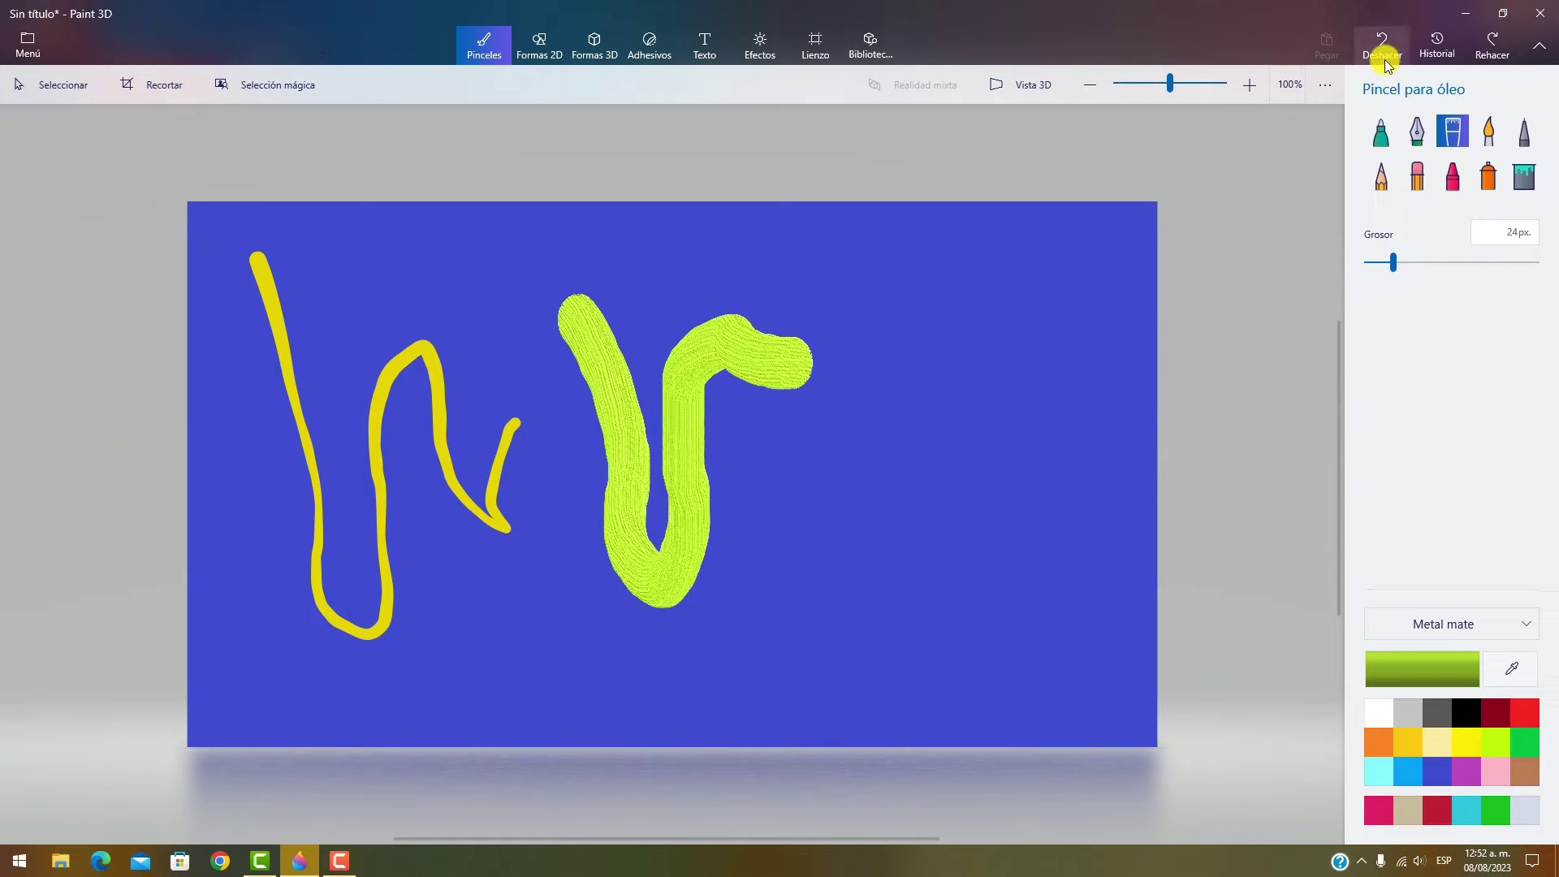
click(1384, 55)
click(1384, 55)
- Paint a long winding light cyan stroke with the watercolour brush at 50 px thickness and 75% opacity
click(1487, 136)
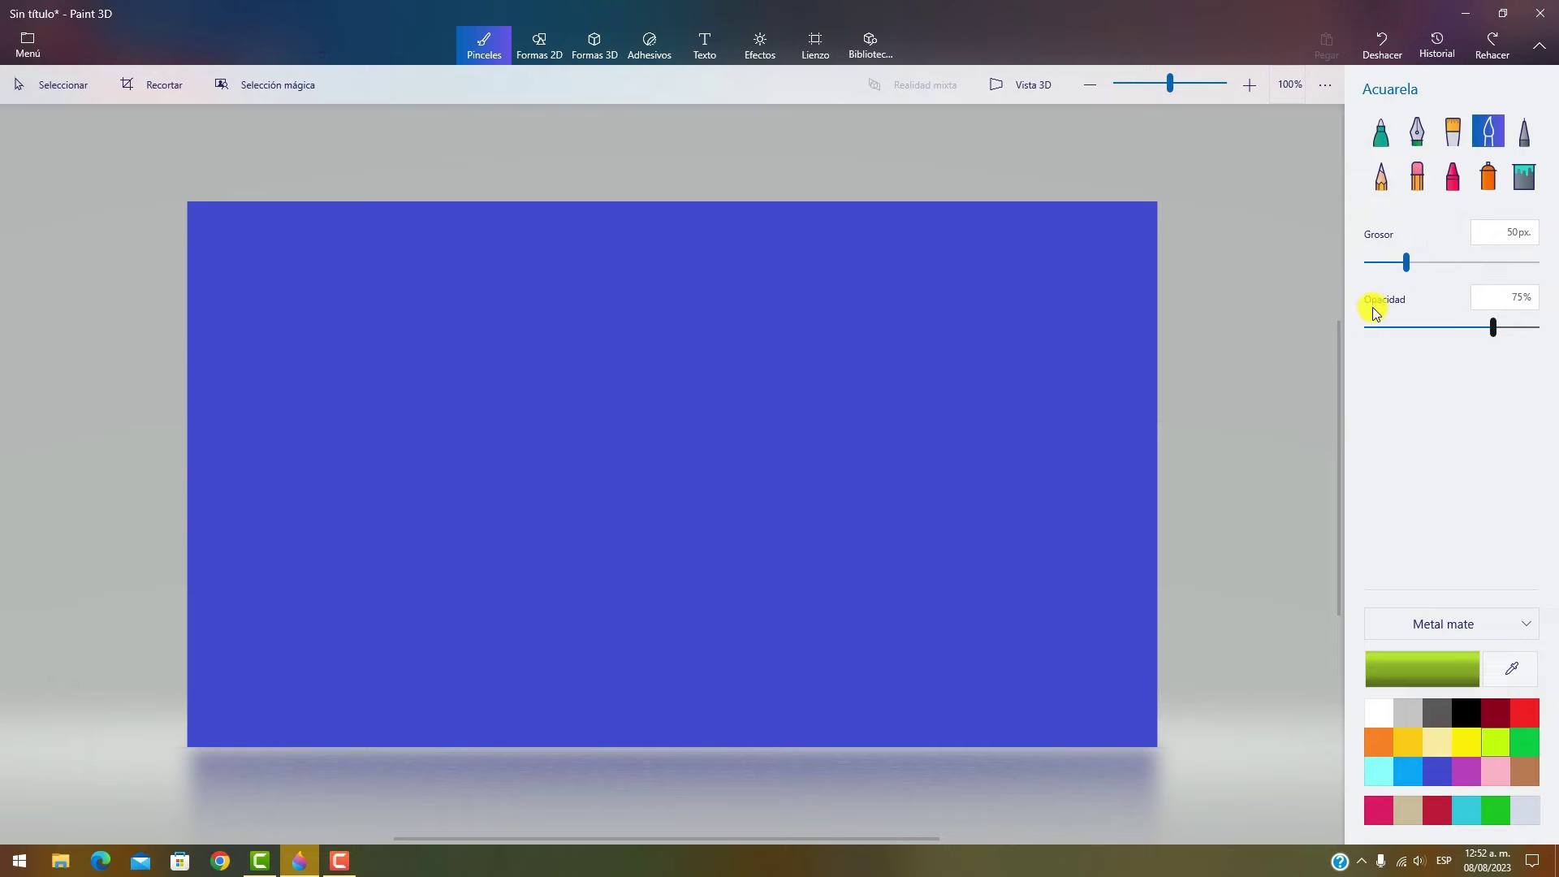
click(1417, 774)
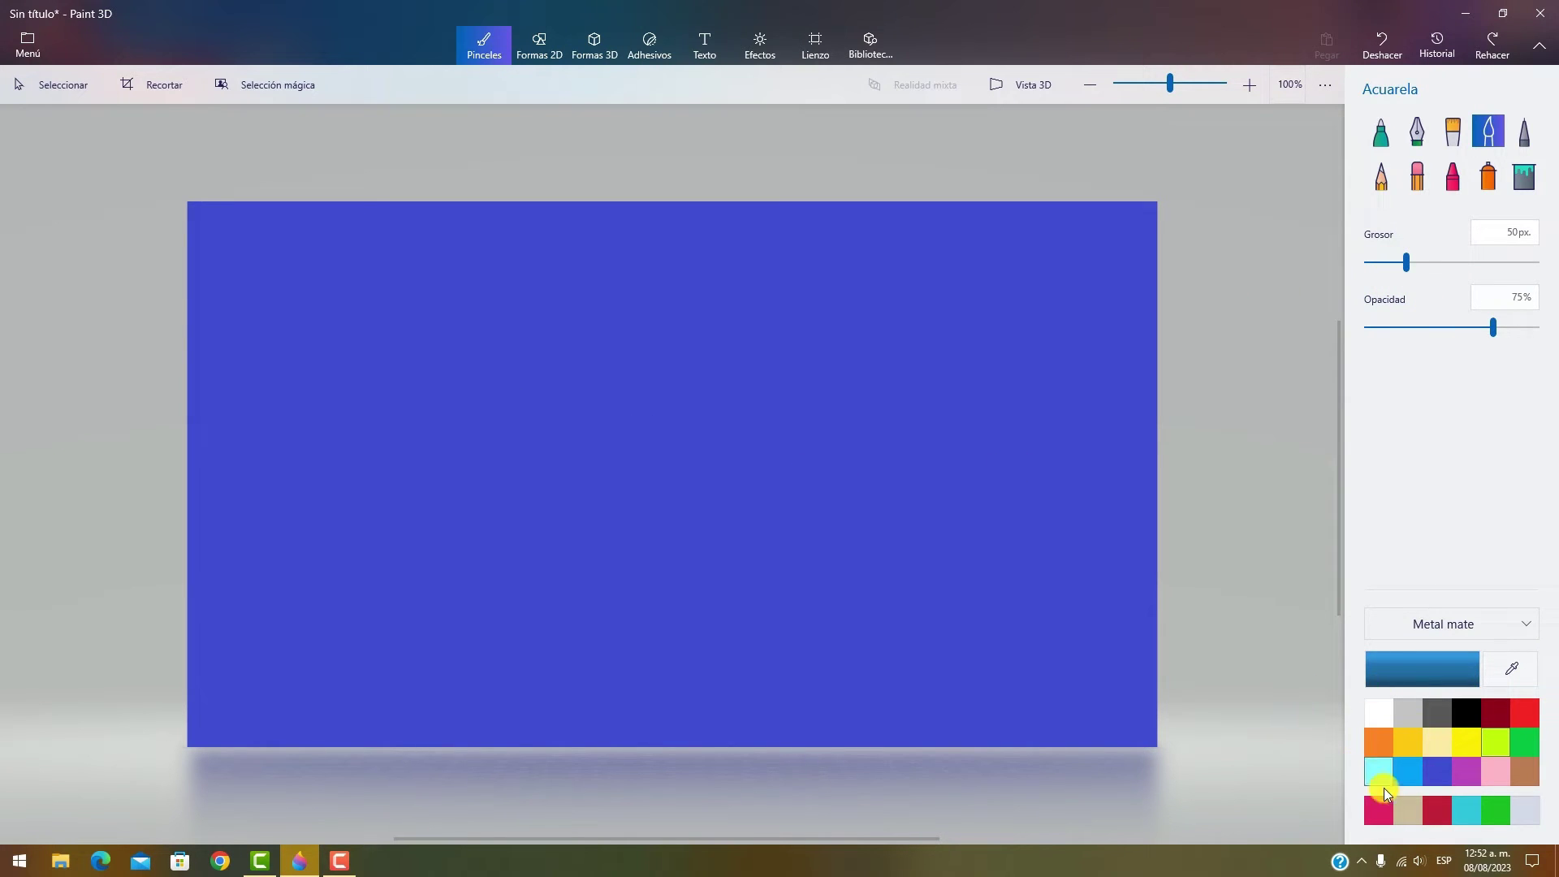
click(1378, 771)
drag(270, 267, 307, 494)
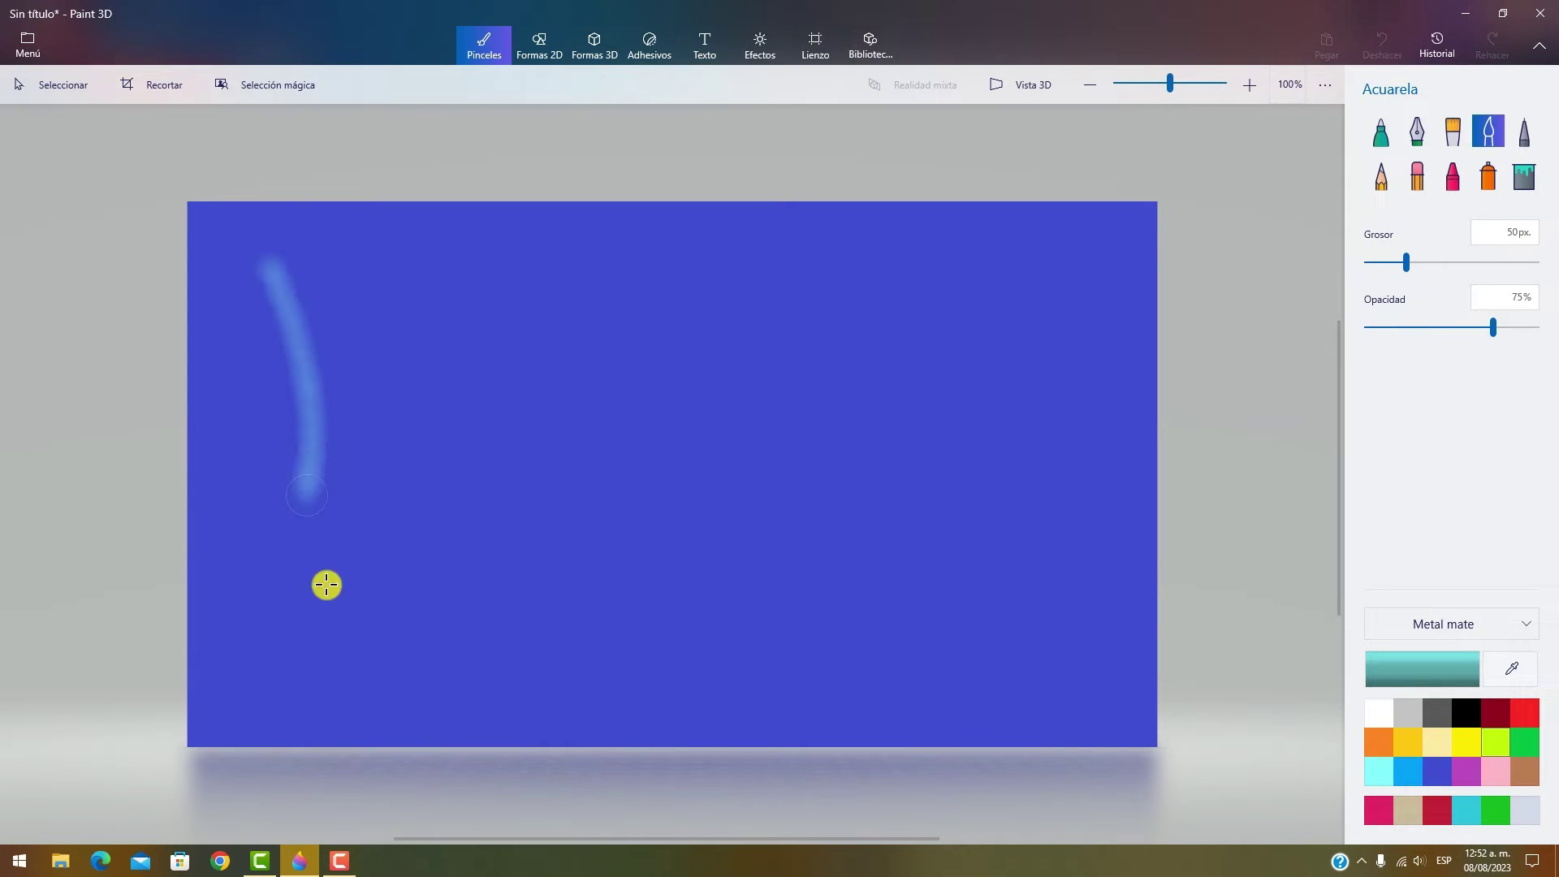
mouse_move(326, 584)
mouse_down()
mouse_move(407, 518)
mouse_move(374, 392)
mouse_move(444, 351)
mouse_move(533, 478)
mouse_move(501, 397)
mouse_move(838, 373)
mouse_up()
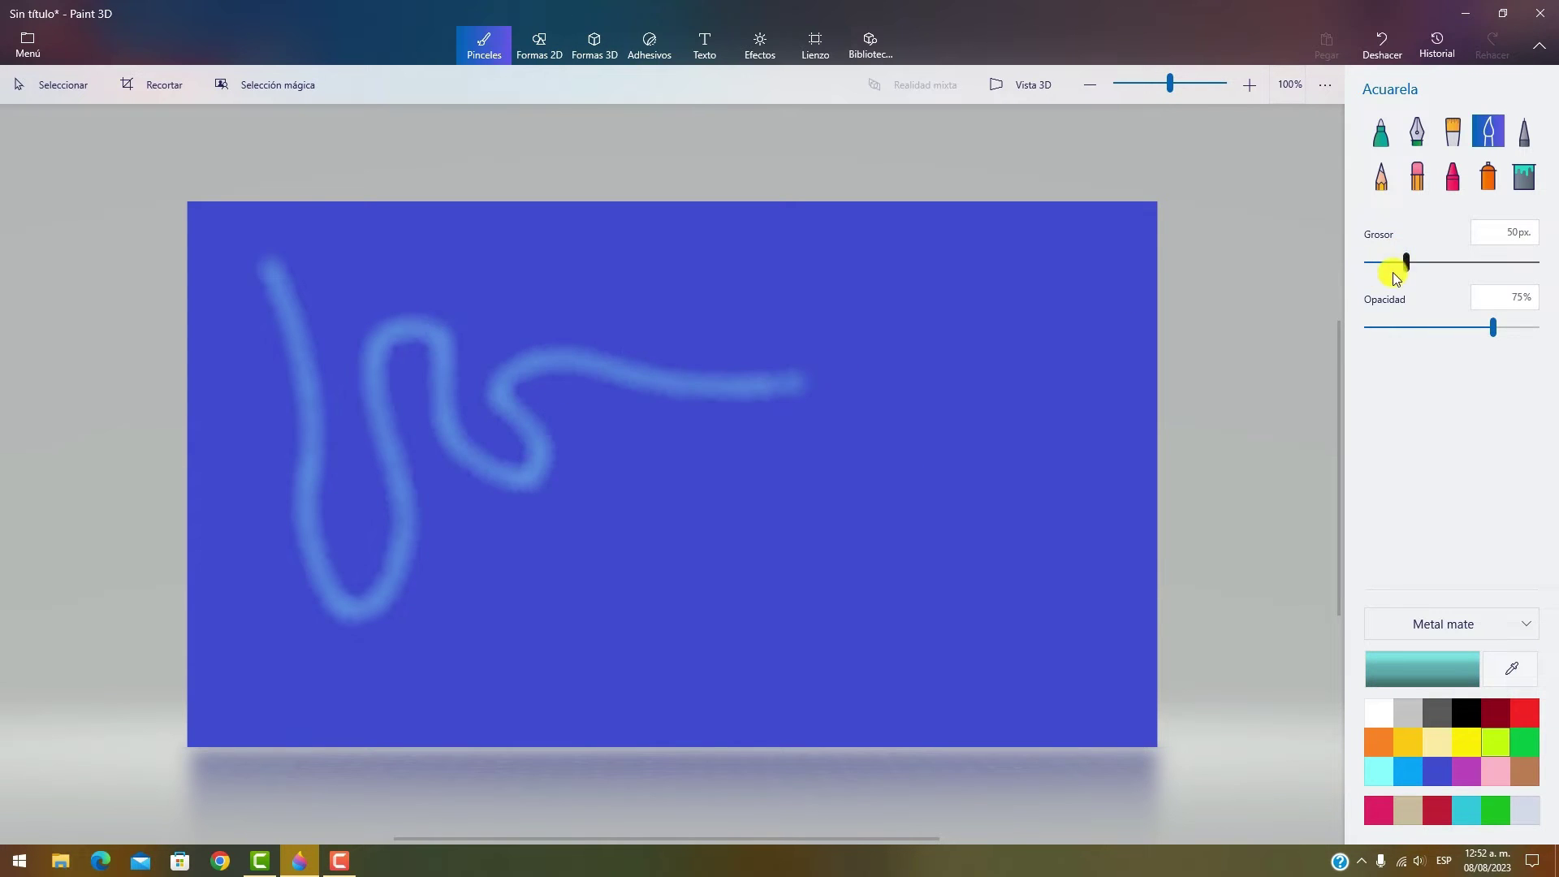
- Paint two broad vertical watercolour strokes on the canvas's right half at 186 px thickness and 100% opacity
drag(1395, 277, 1518, 263)
mouse_move(985, 435)
mouse_down()
mouse_move(999, 365)
mouse_move(1003, 653)
mouse_move(1027, 594)
mouse_move(1063, 333)
mouse_up()
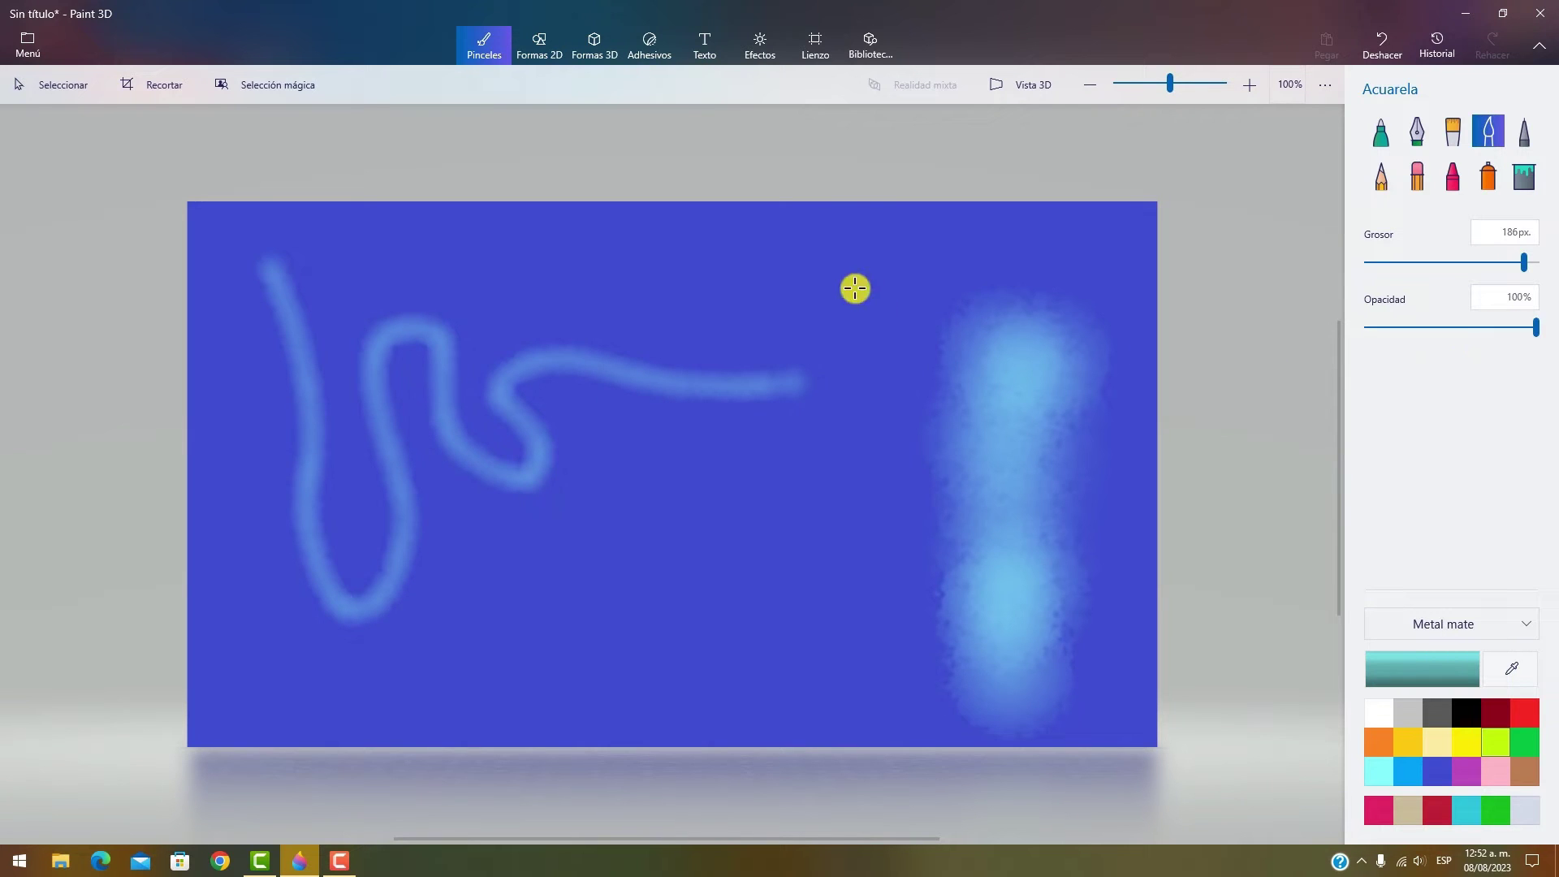
mouse_move(855, 288)
mouse_down()
mouse_move(842, 442)
mouse_move(885, 453)
mouse_move(873, 571)
mouse_move(780, 604)
mouse_up()
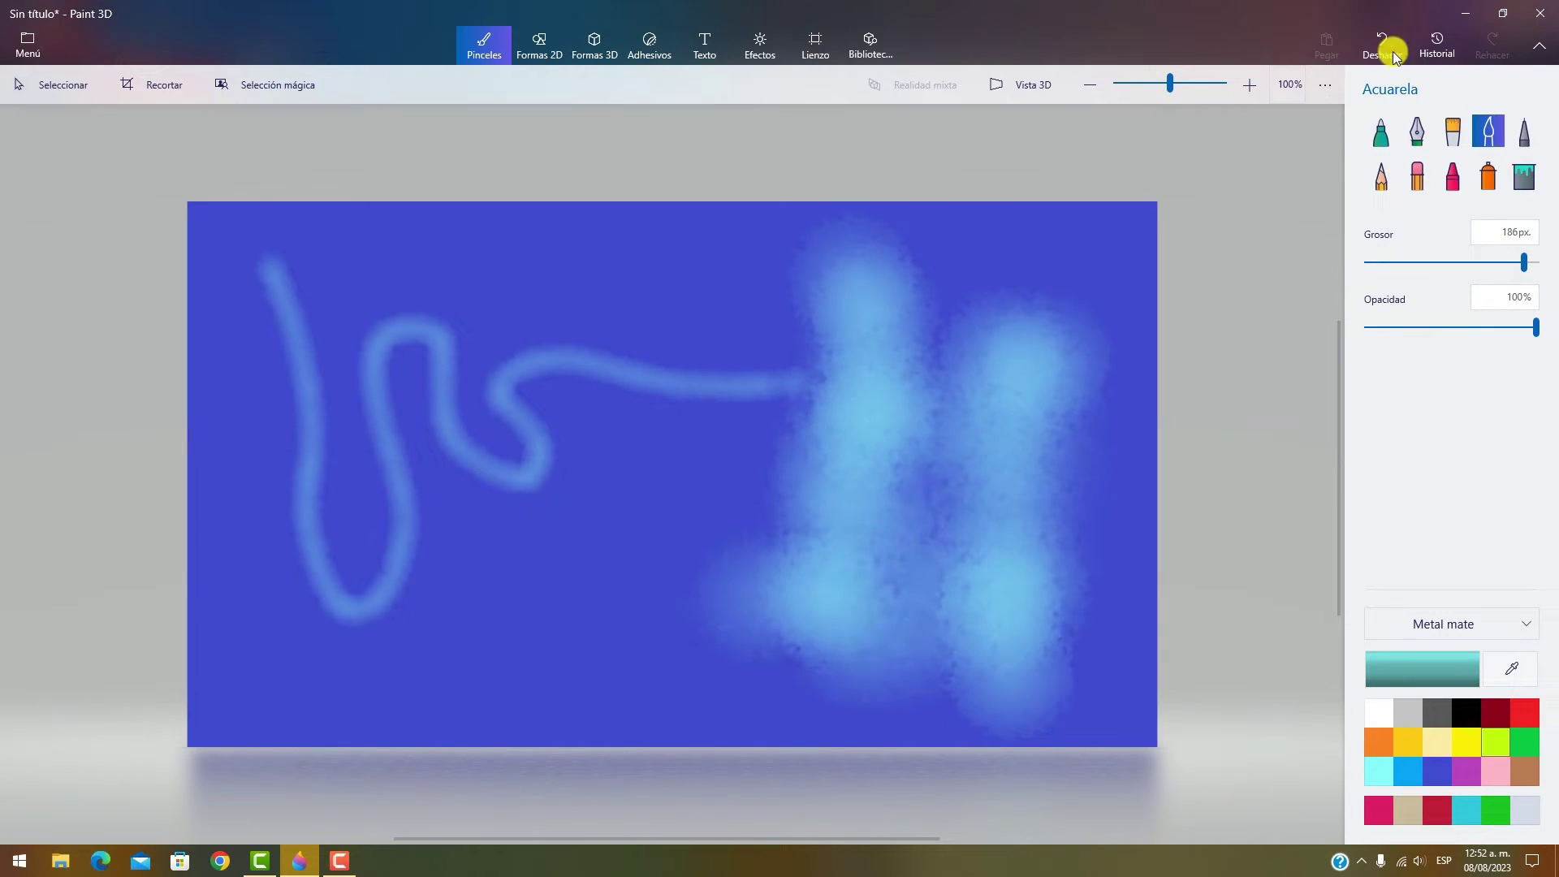
- Undo all the watercolour strokes
click(1394, 55)
click(1389, 51)
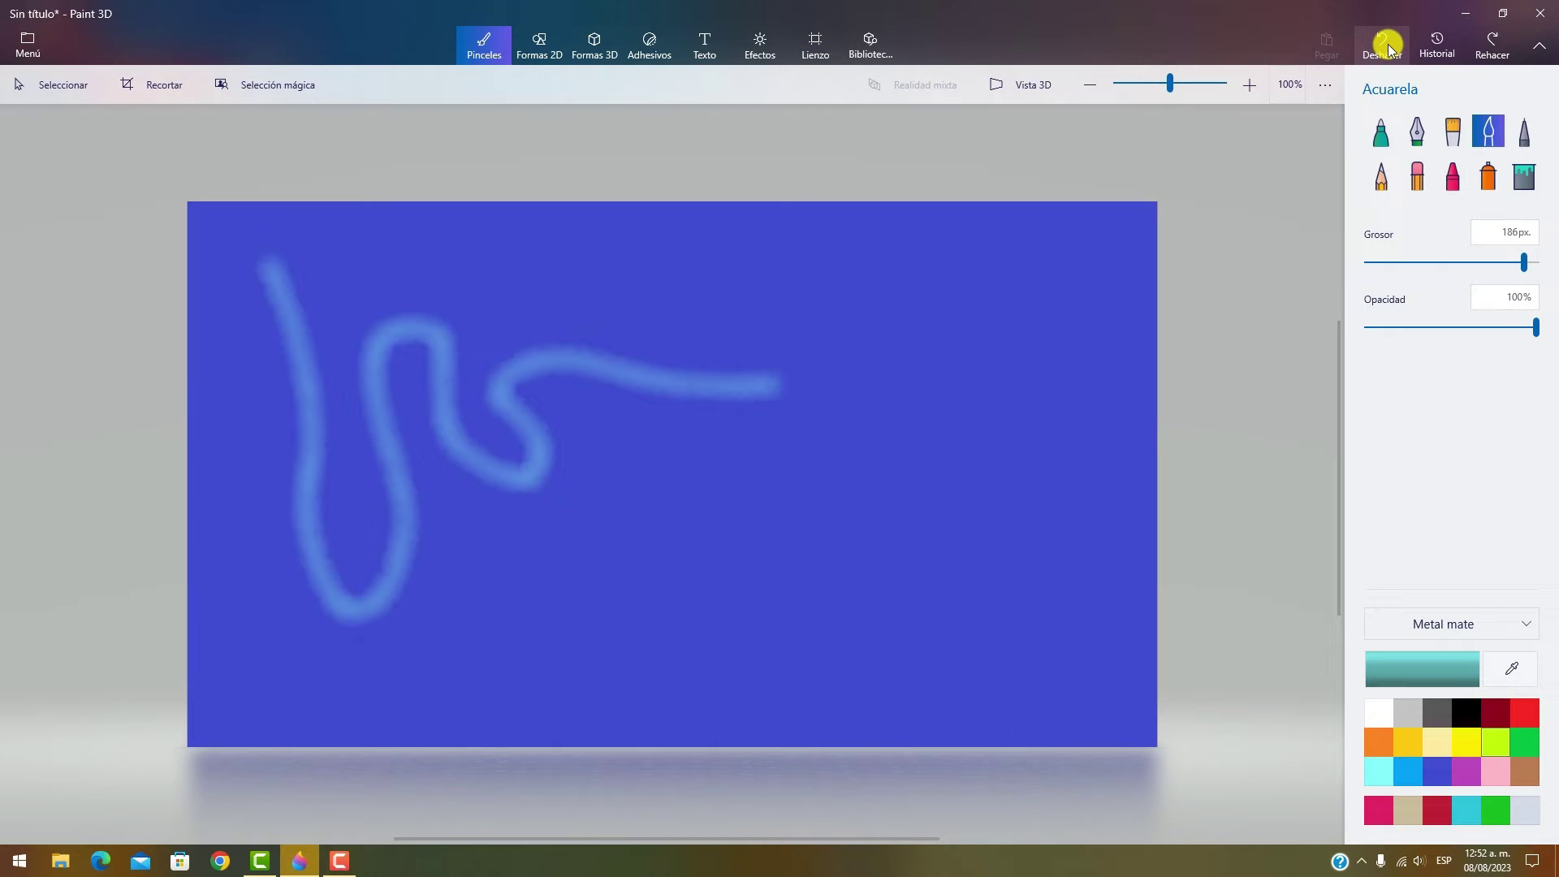
click(1389, 51)
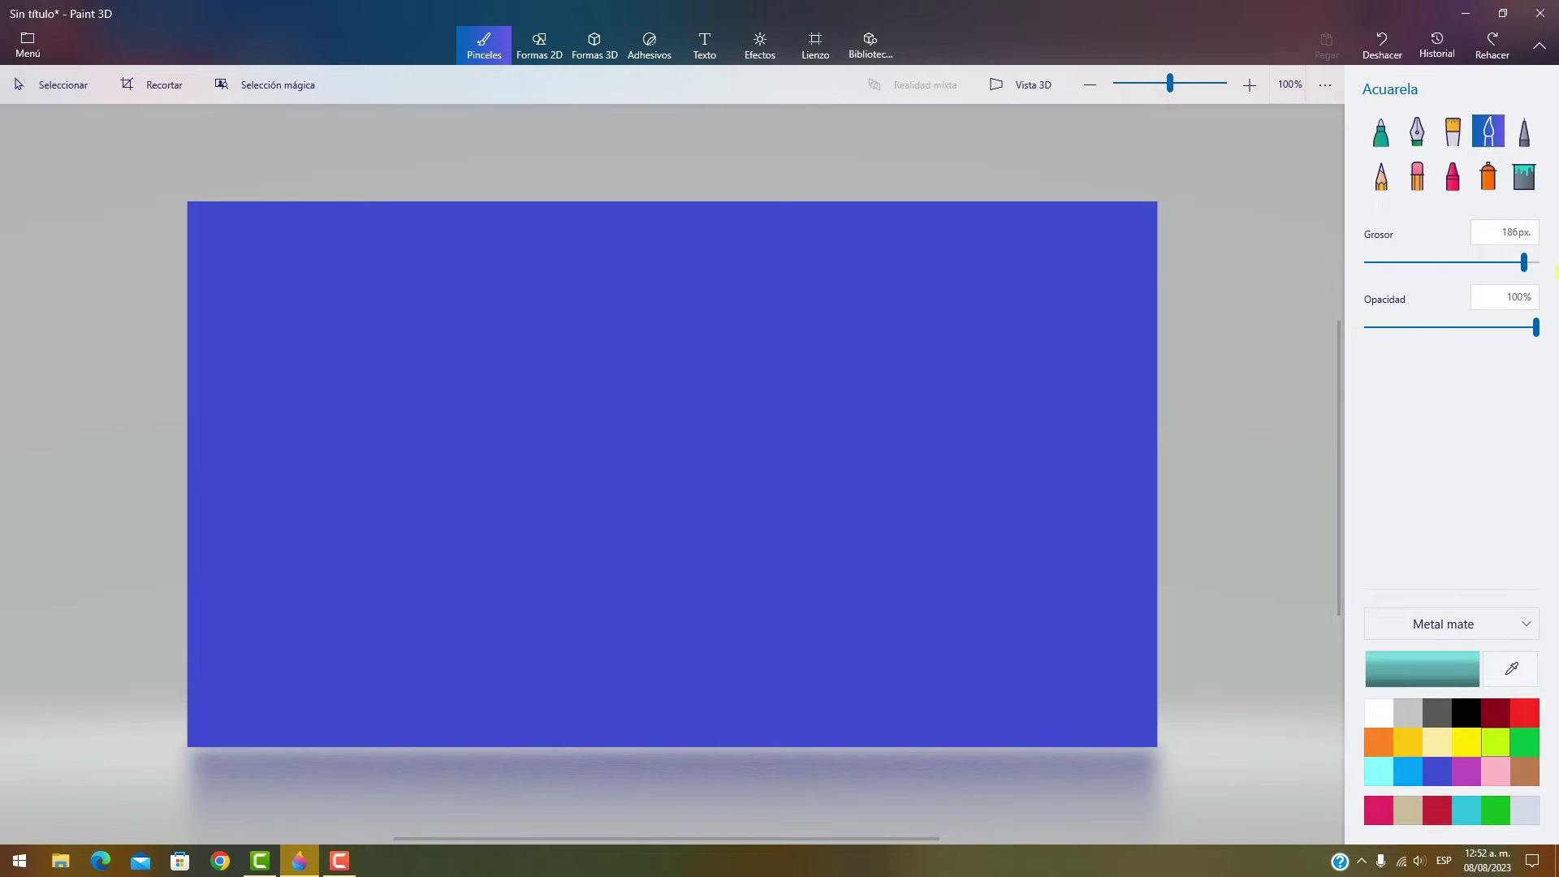
- Choose the pixel pen and yellow, trying the Mate, Brillante, Metal mate and Metal pulido materials in turn
click(1527, 134)
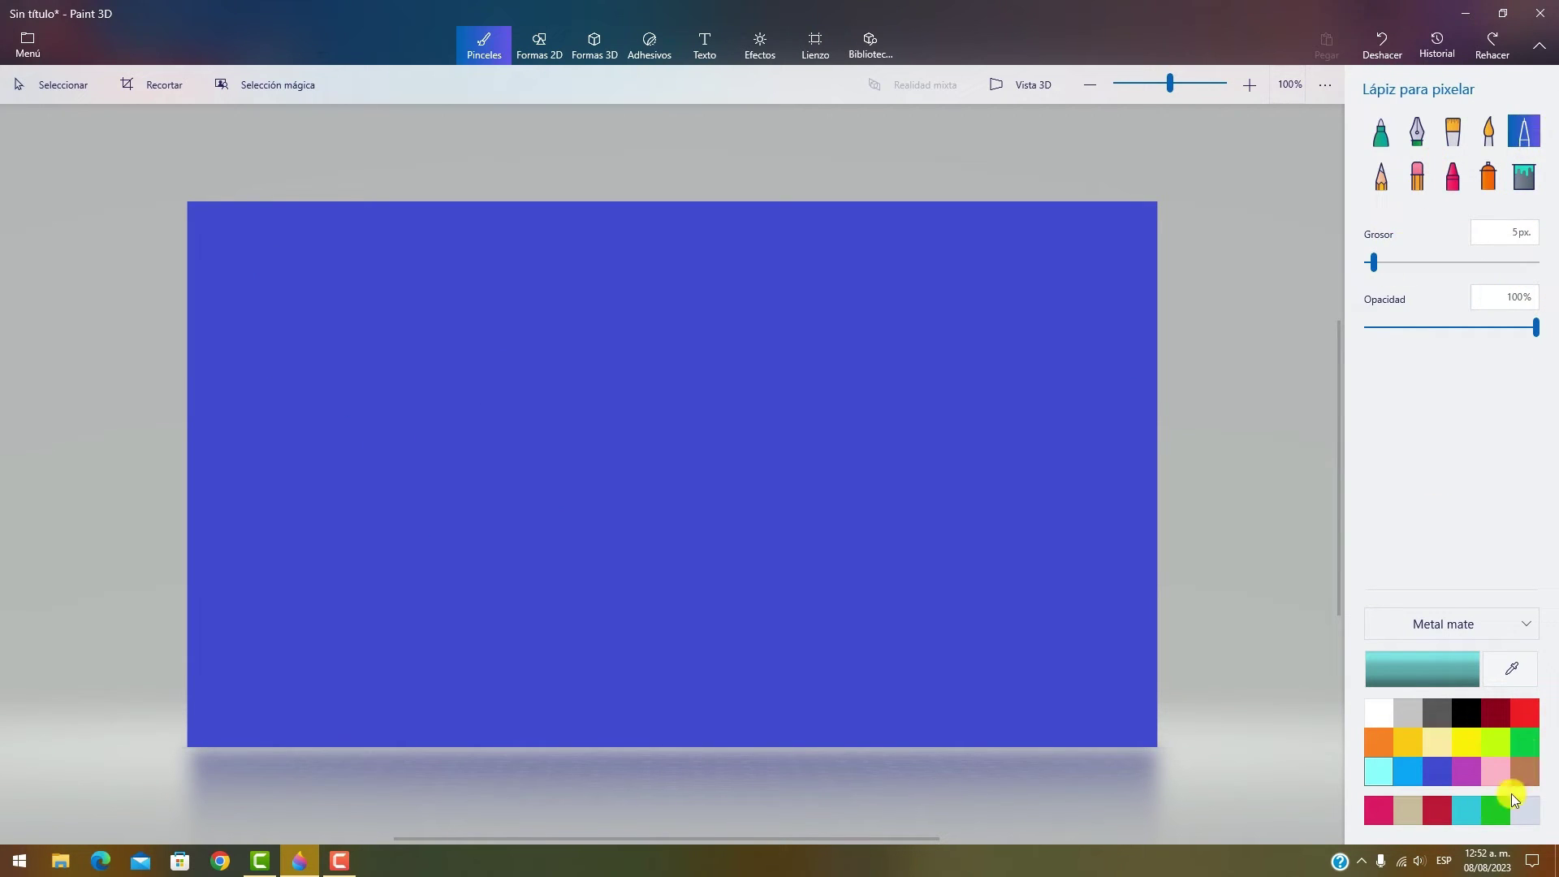
click(1450, 621)
click(1452, 560)
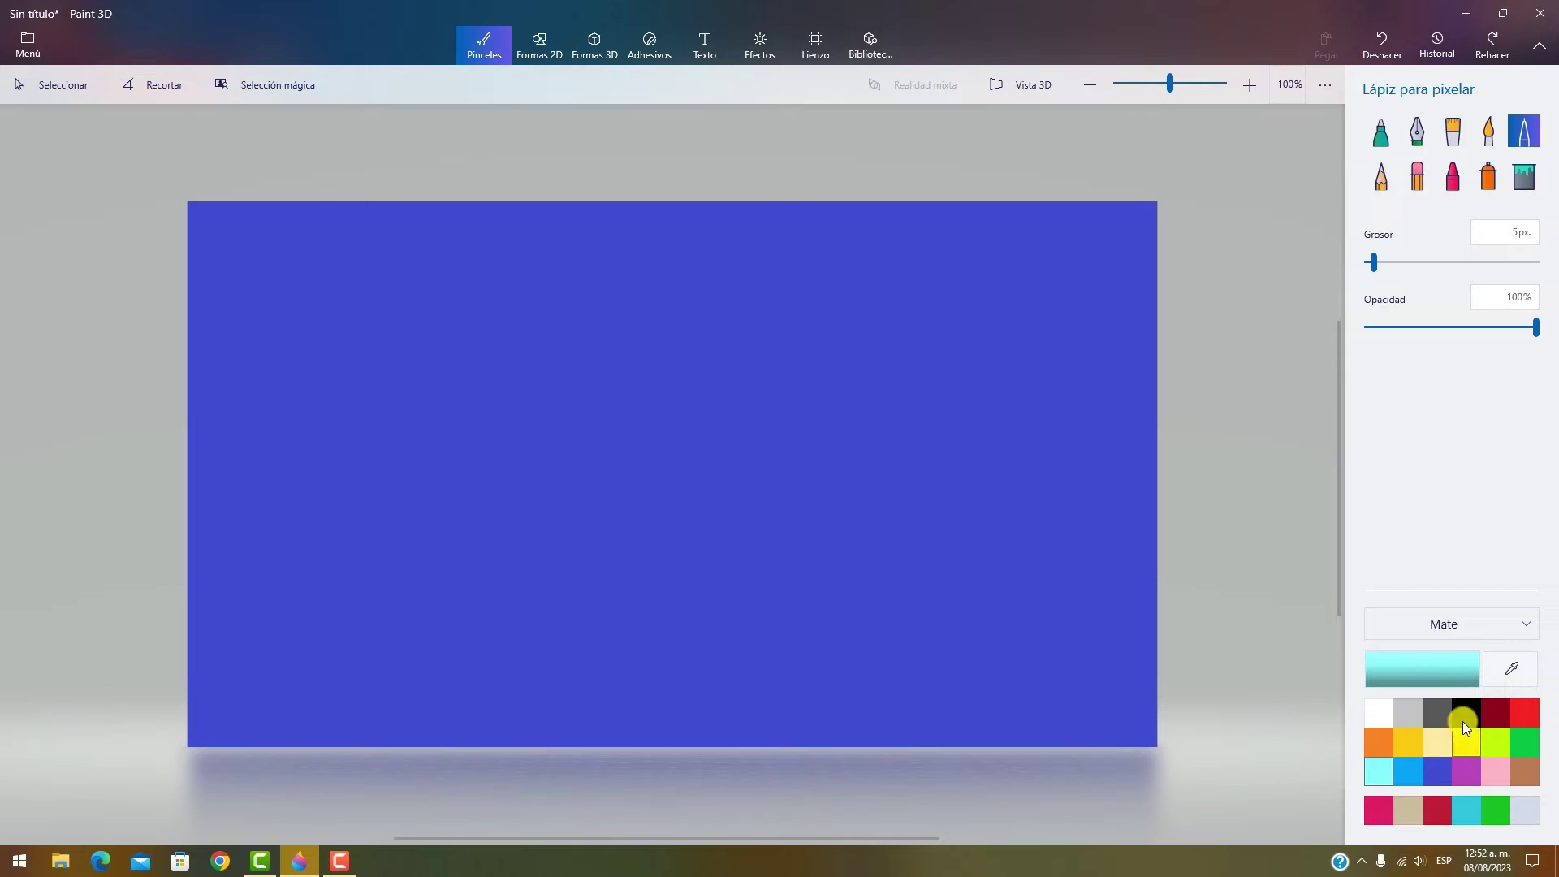
click(1453, 633)
click(1414, 655)
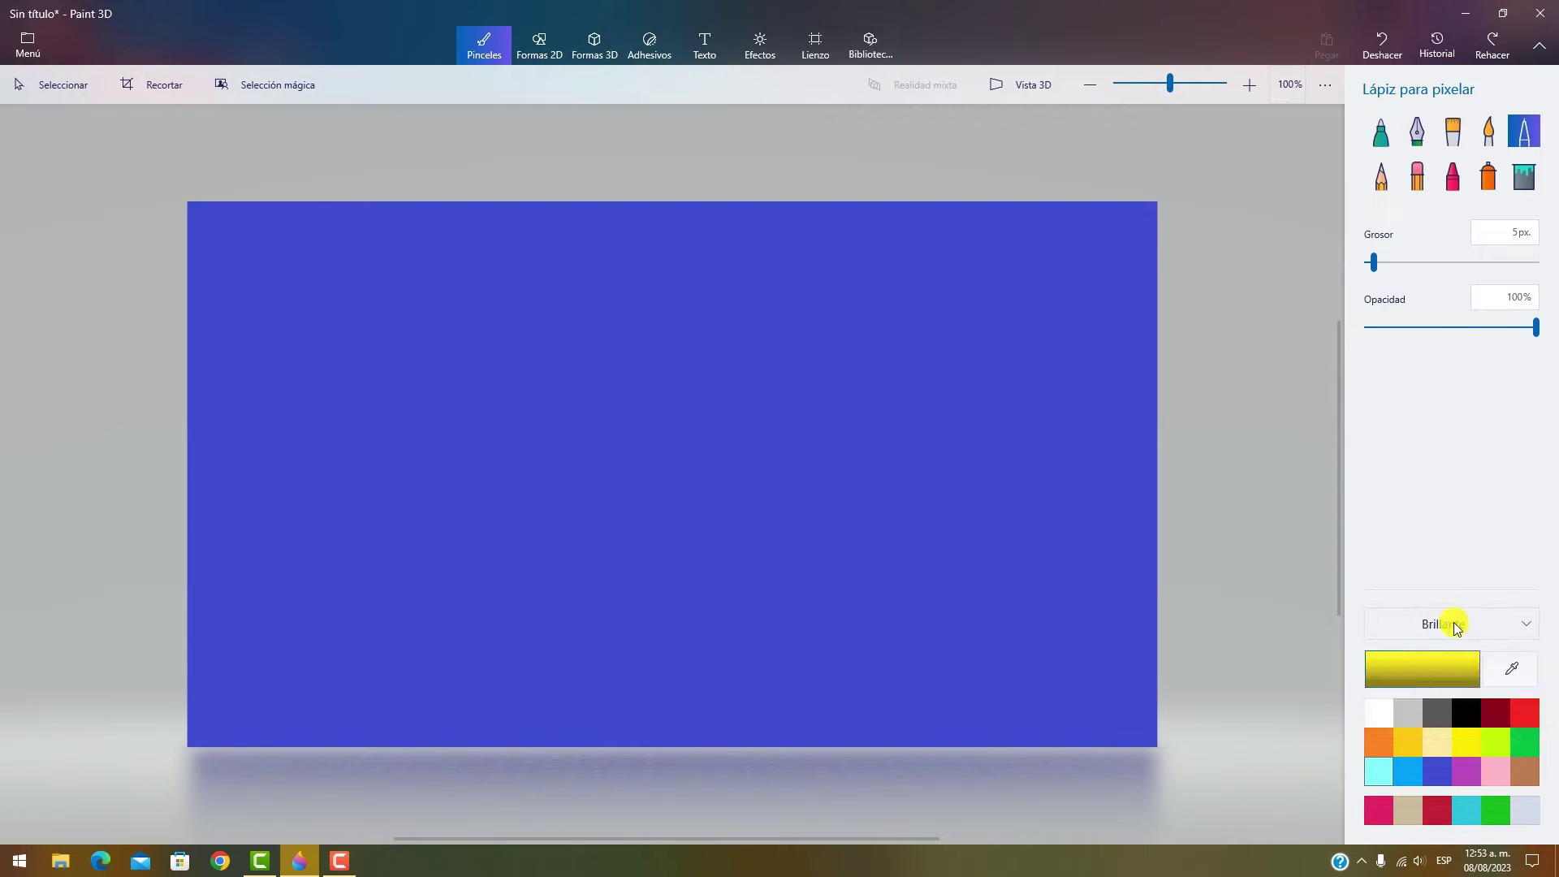
click(1454, 627)
click(1449, 655)
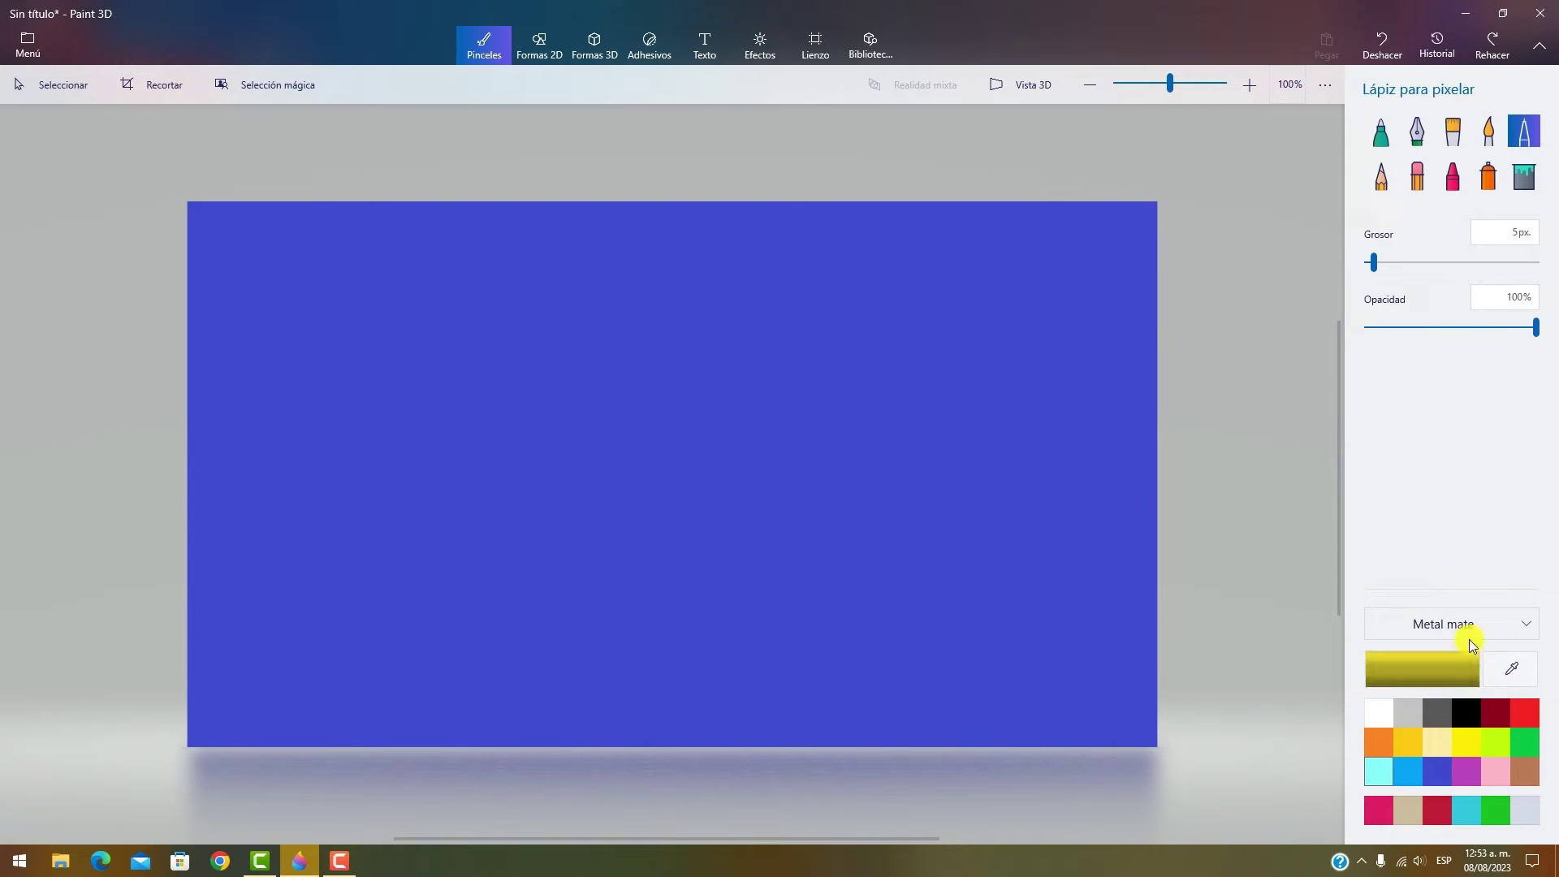
click(1469, 640)
click(1468, 654)
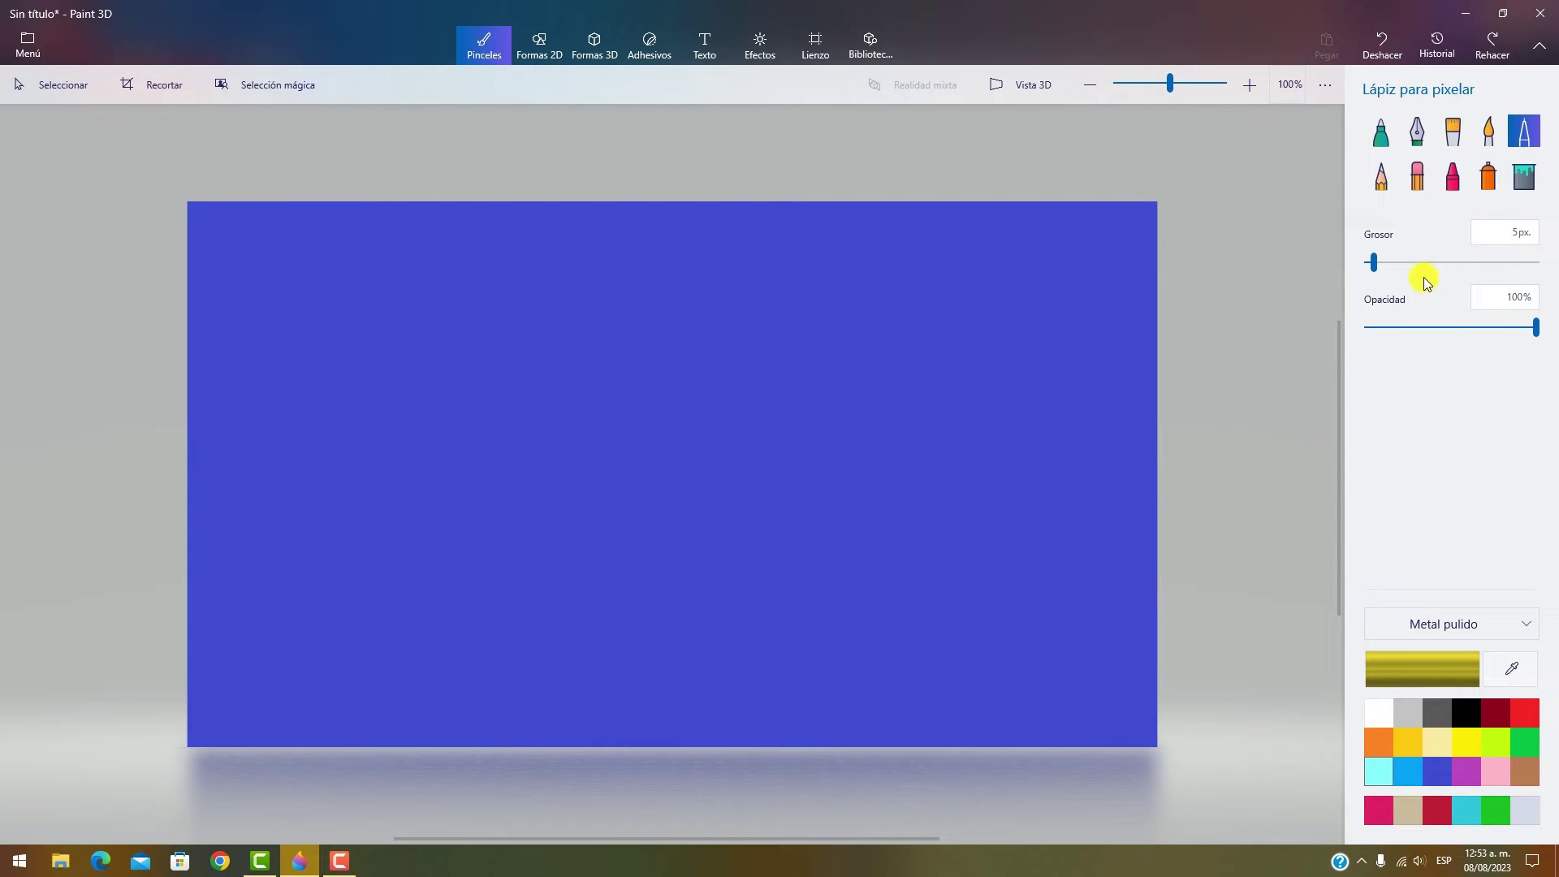
- Draw several thick yellow freehand strokes with the pixel pen, plus hair-thin wavy lines at 1 px thickness
mouse_move(360, 333)
mouse_down()
mouse_move(362, 599)
mouse_move(397, 630)
mouse_move(630, 566)
mouse_move(769, 390)
mouse_move(972, 372)
mouse_move(868, 336)
mouse_up()
mouse_move(959, 559)
mouse_down()
mouse_move(1069, 487)
mouse_move(755, 623)
mouse_move(857, 617)
mouse_move(887, 535)
mouse_move(835, 435)
mouse_move(1007, 424)
mouse_up()
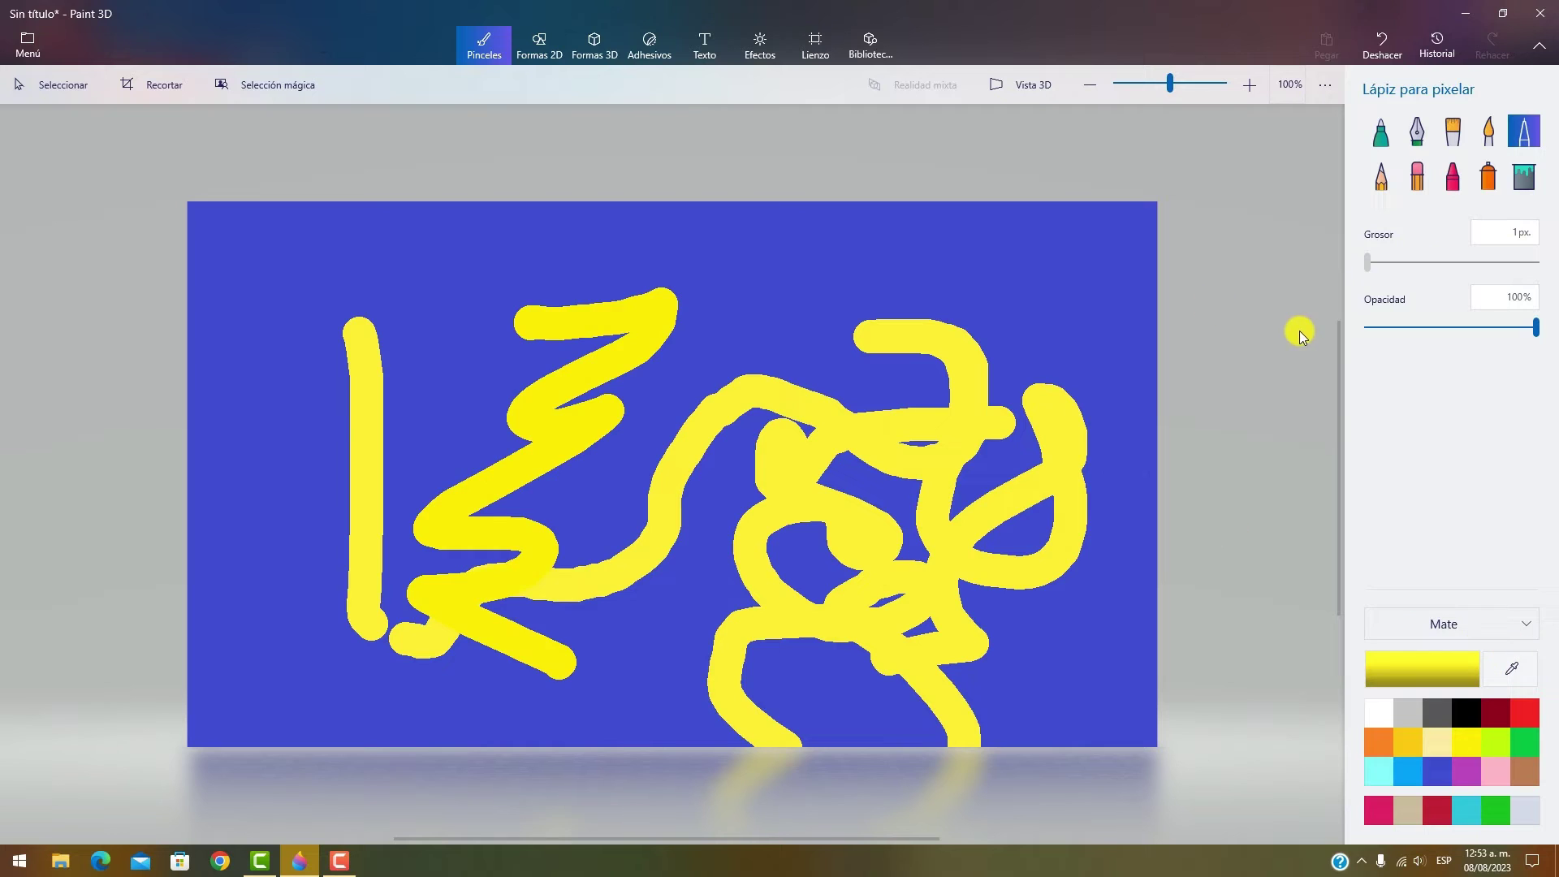
drag(722, 284, 1066, 268)
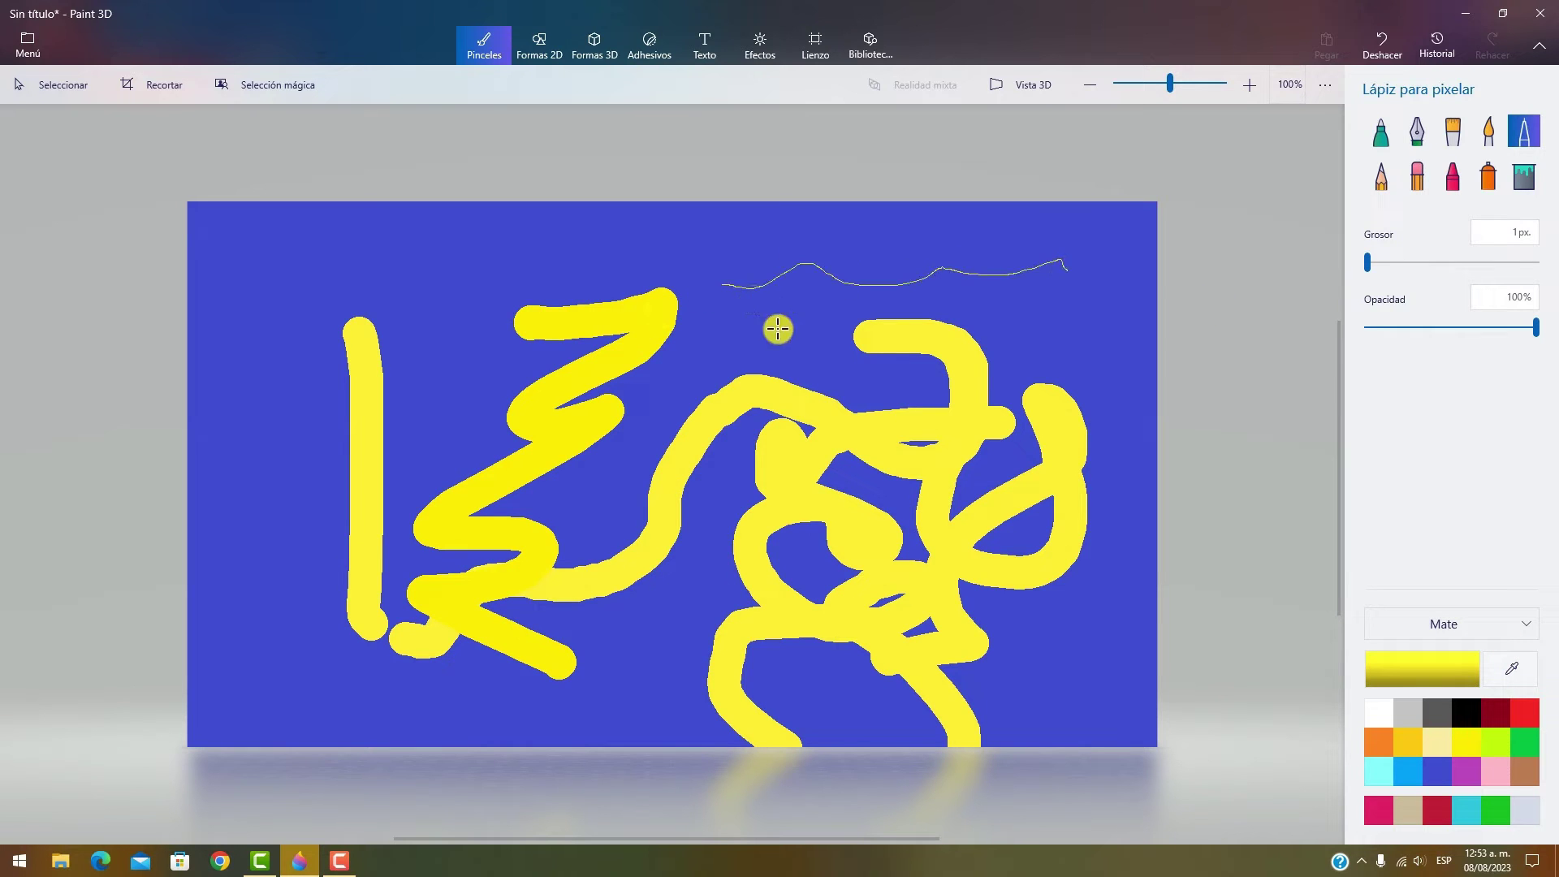
drag(801, 307, 962, 312)
mouse_move(767, 345)
mouse_down()
mouse_move(728, 362)
mouse_move(825, 370)
mouse_move(818, 338)
mouse_move(1102, 350)
mouse_move(1127, 321)
mouse_up()
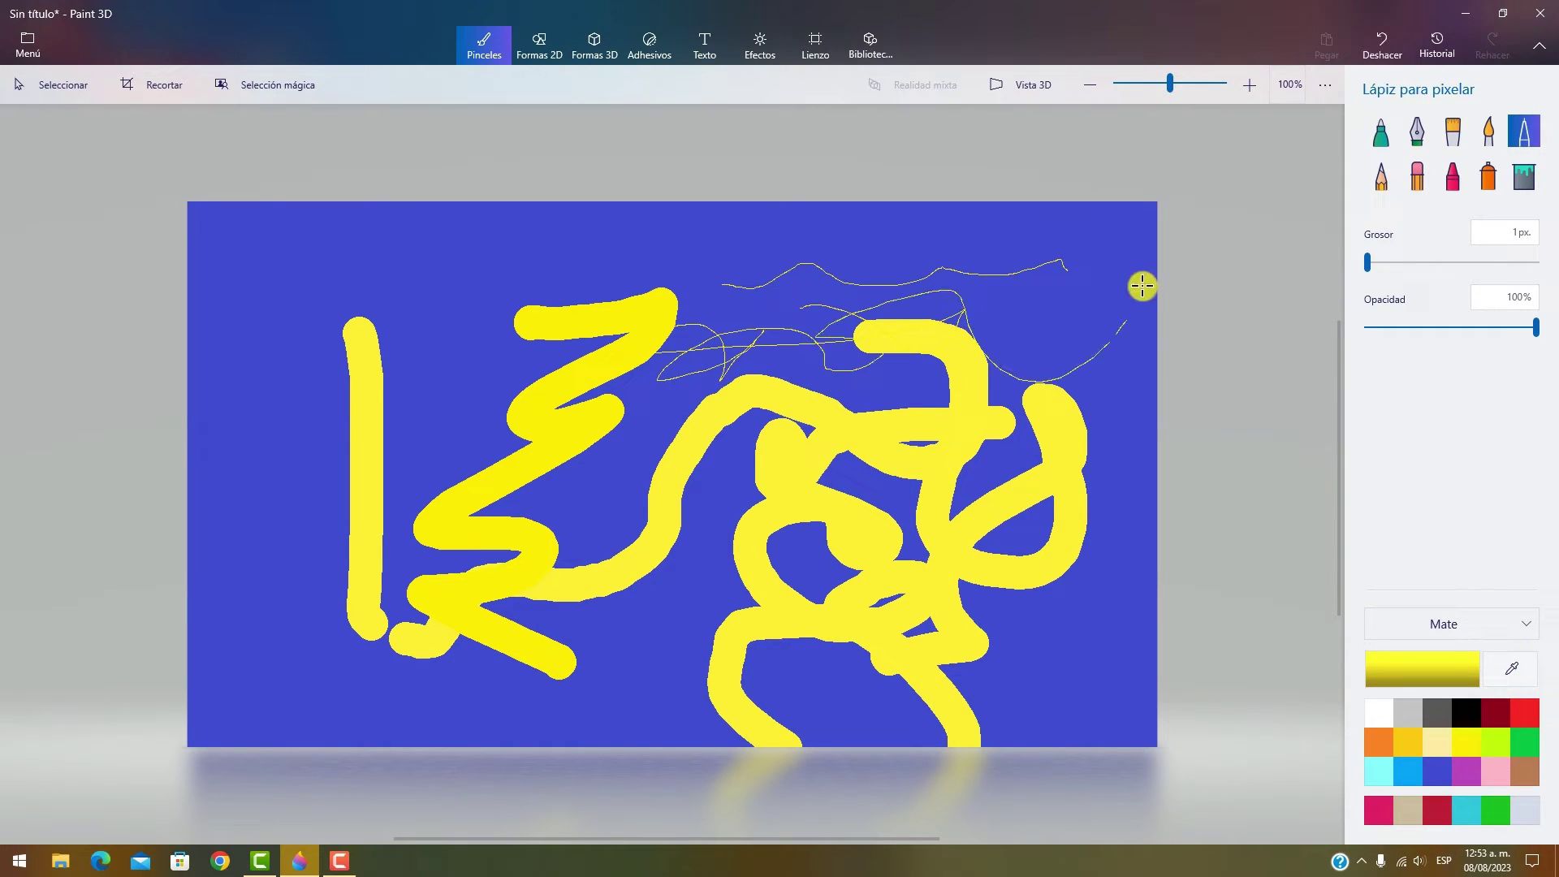
- Undo all the pixel pen strokes
click(1392, 64)
click(1391, 64)
click(1391, 63)
click(1391, 63)
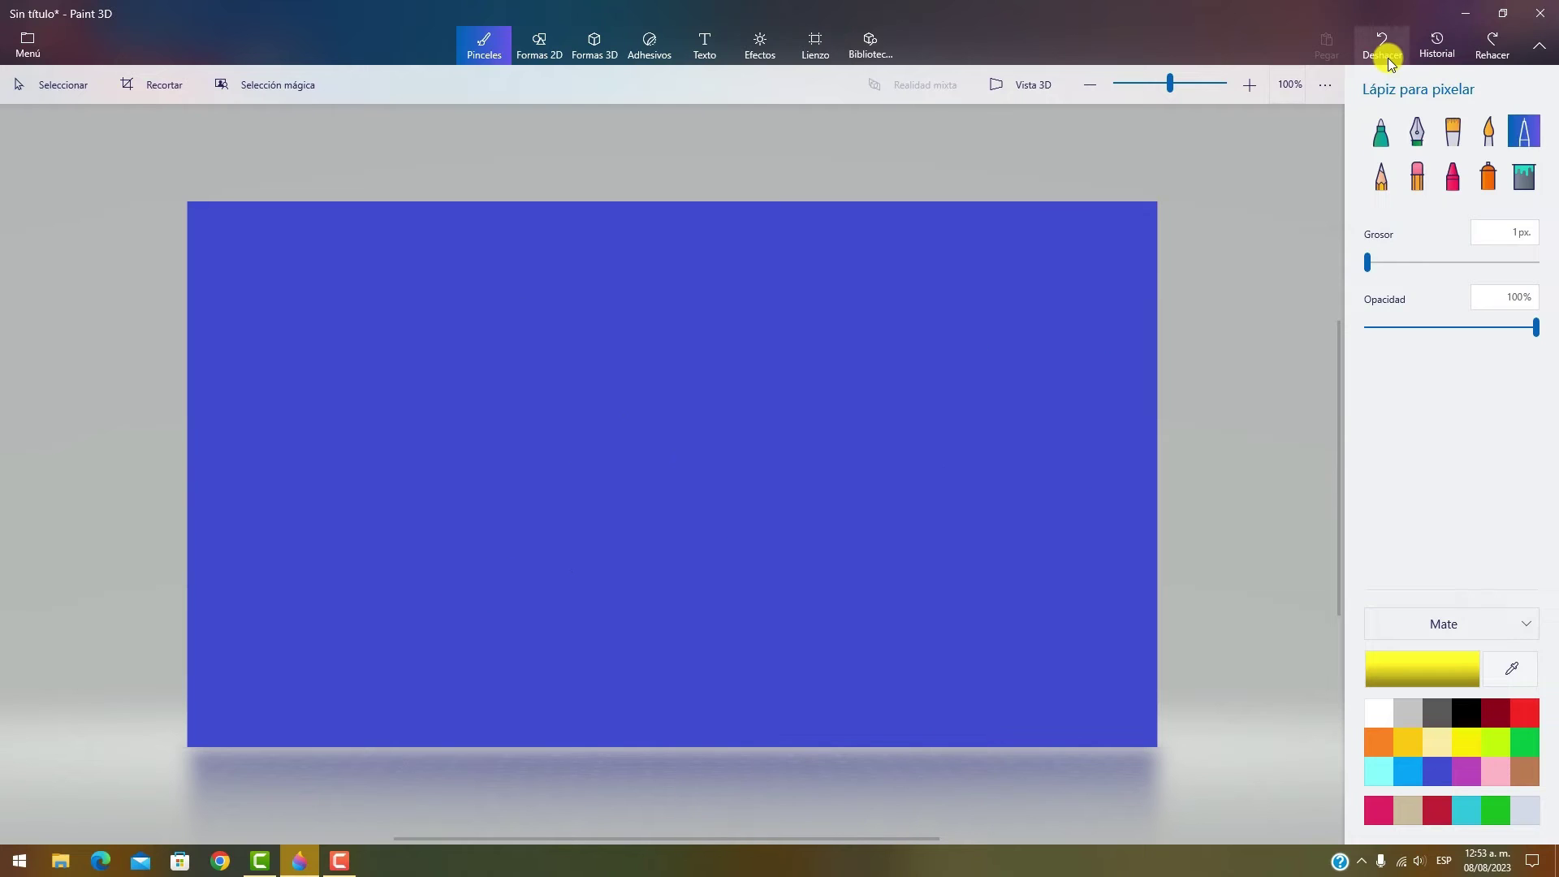
- Set up the pencil with light grey, 6 px thickness and 100% opacity
click(1381, 176)
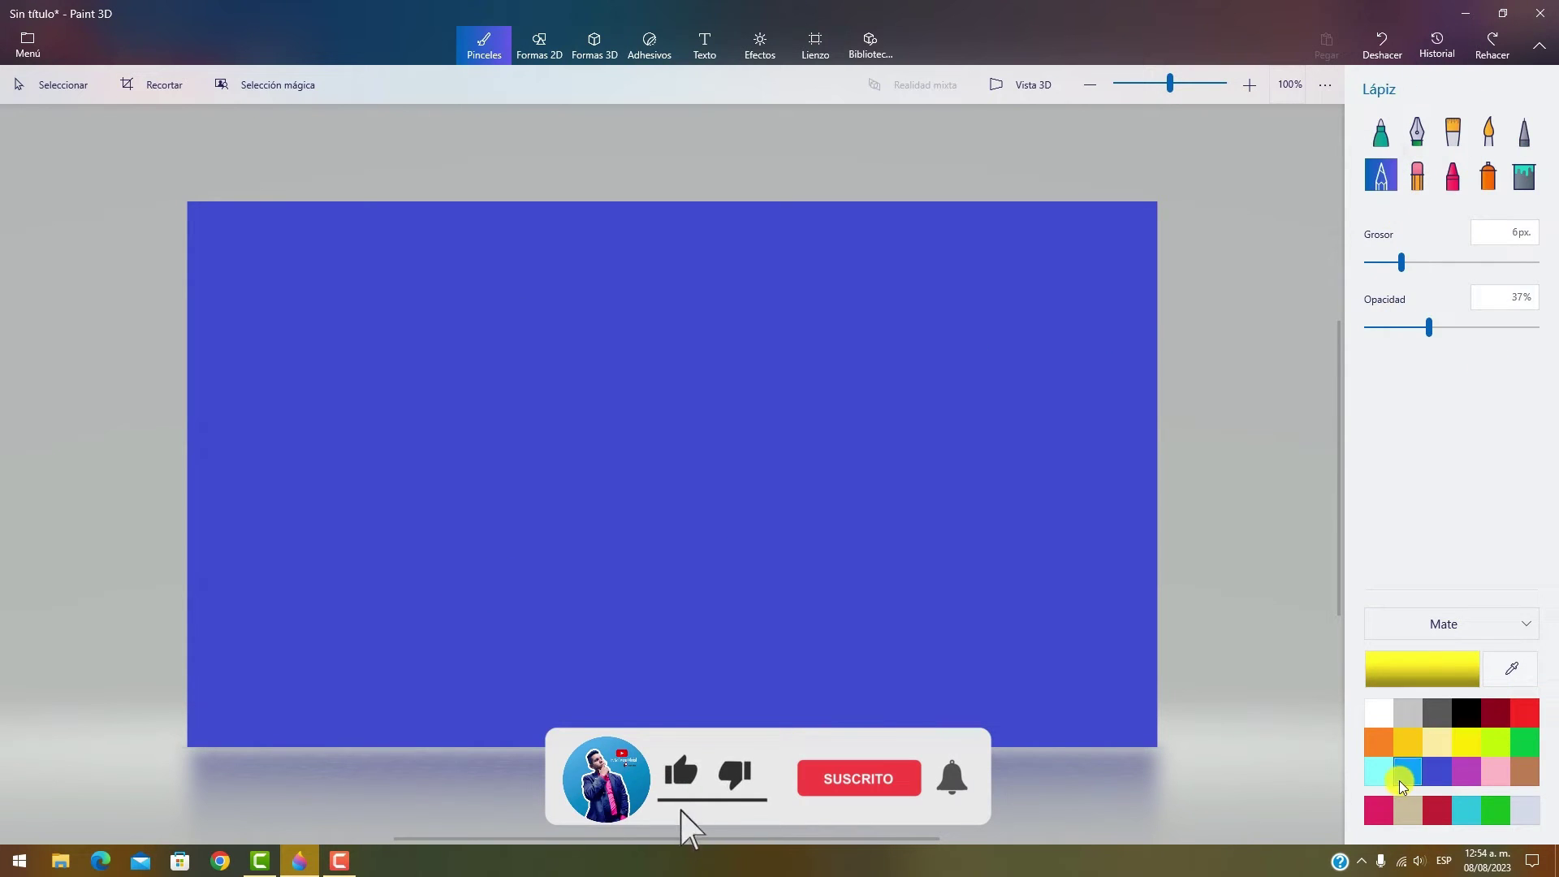
click(1410, 713)
mouse_move(1402, 264)
mouse_down()
mouse_move(1442, 286)
mouse_move(1402, 276)
mouse_up()
click(1537, 327)
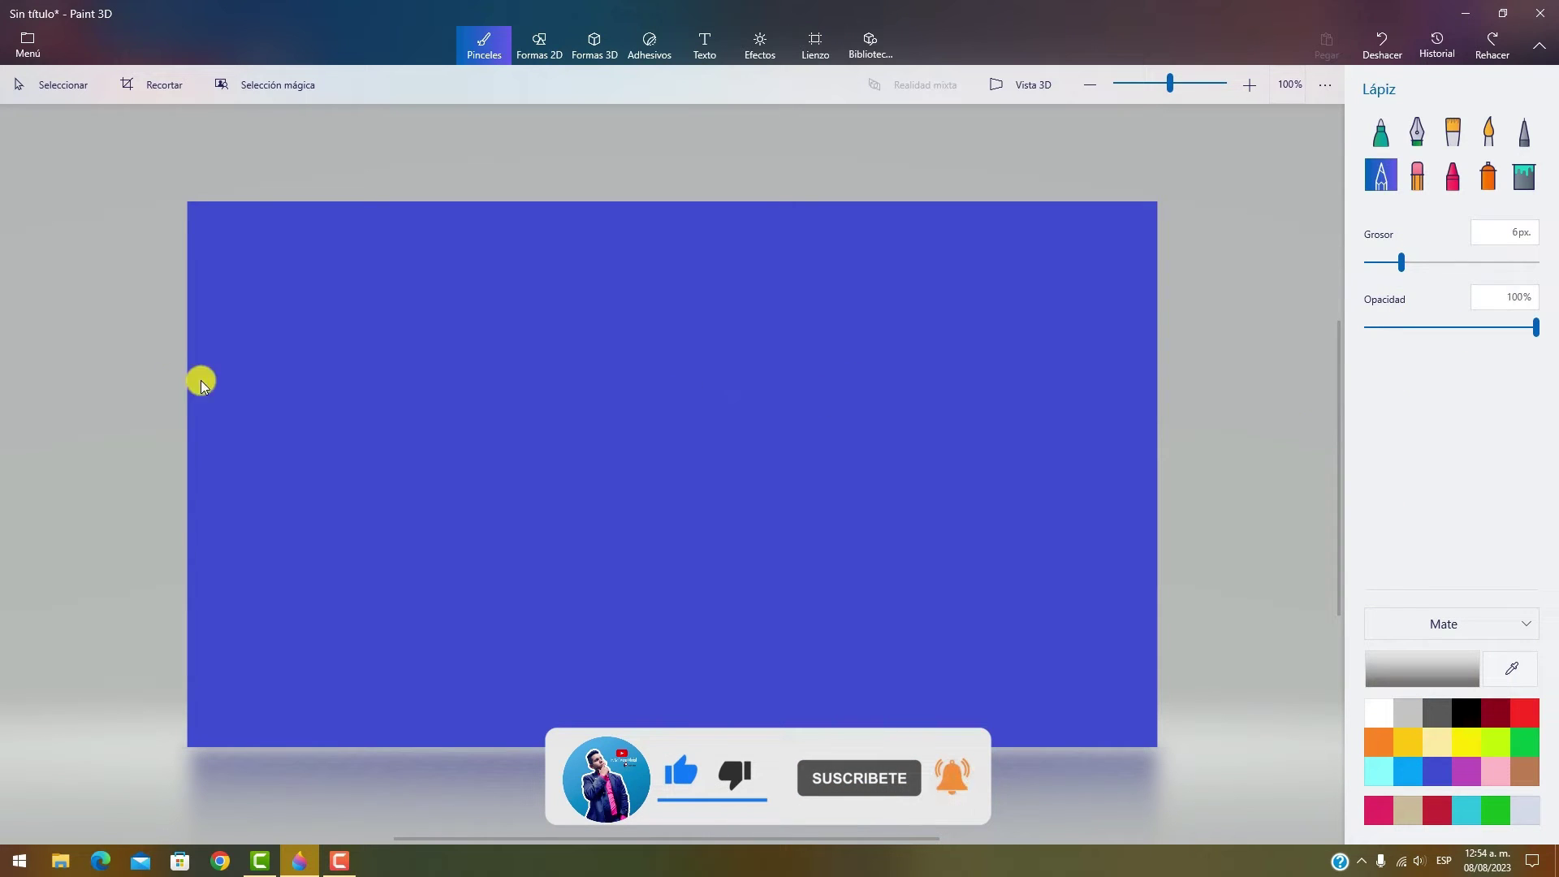
- Draw a row of loose, handwriting-like pencil strokes across the middle of the canvas
mouse_move(306, 327)
mouse_down()
mouse_move(395, 532)
mouse_move(449, 439)
mouse_move(484, 519)
mouse_up()
mouse_move(501, 446)
mouse_down()
mouse_move(577, 426)
mouse_move(627, 483)
mouse_move(643, 448)
mouse_move(757, 491)
mouse_move(760, 427)
mouse_move(794, 417)
mouse_up()
drag(882, 399, 991, 421)
- Undo all the pencil strokes
click(1380, 42)
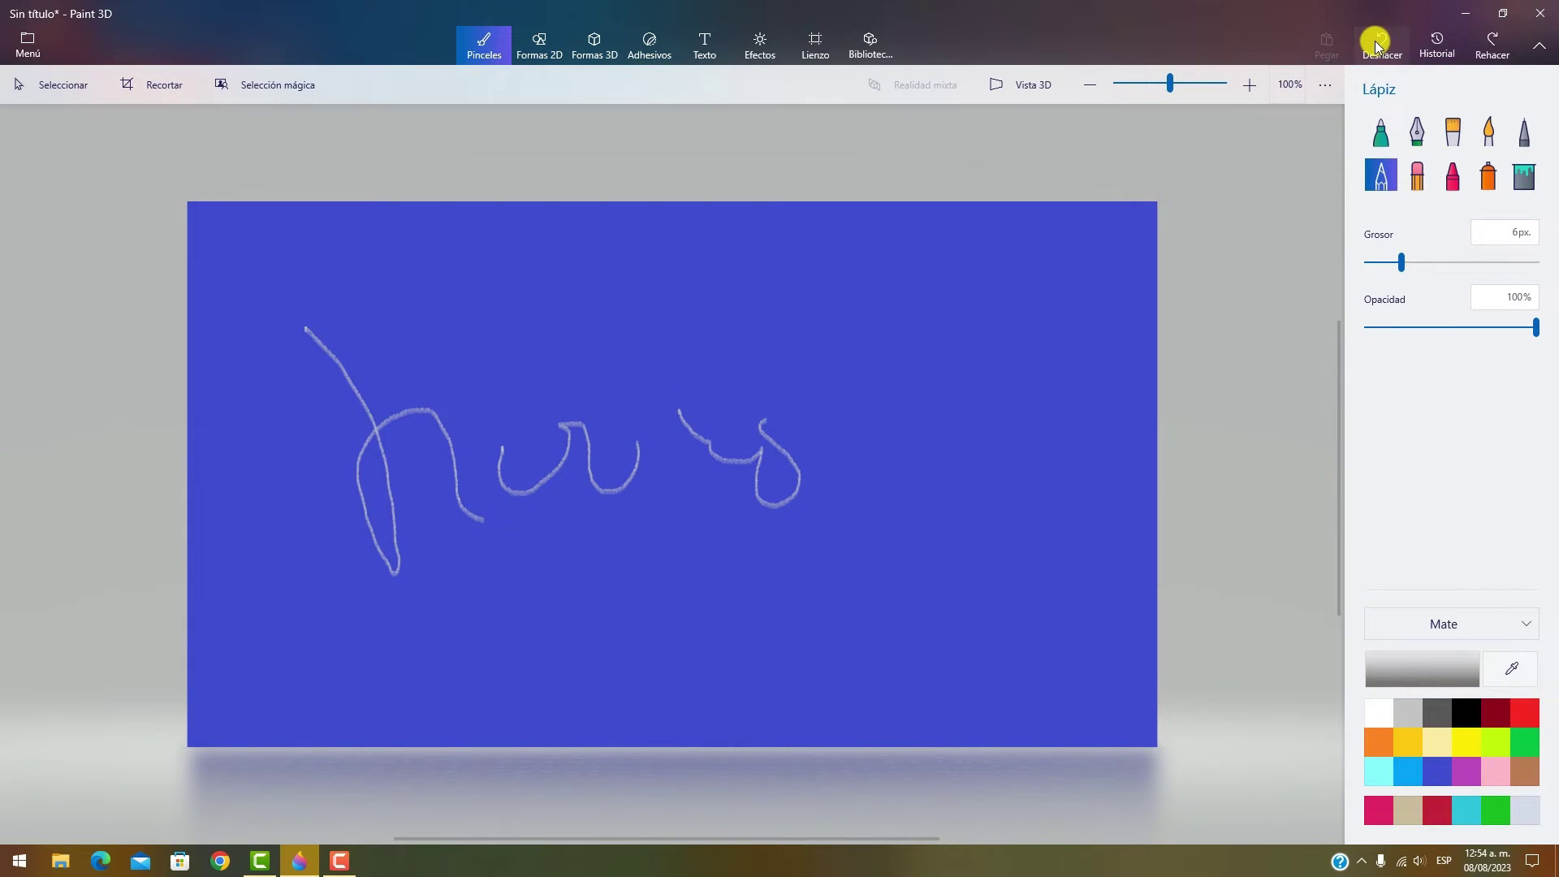
click(1379, 42)
click(1379, 42)
click(1379, 43)
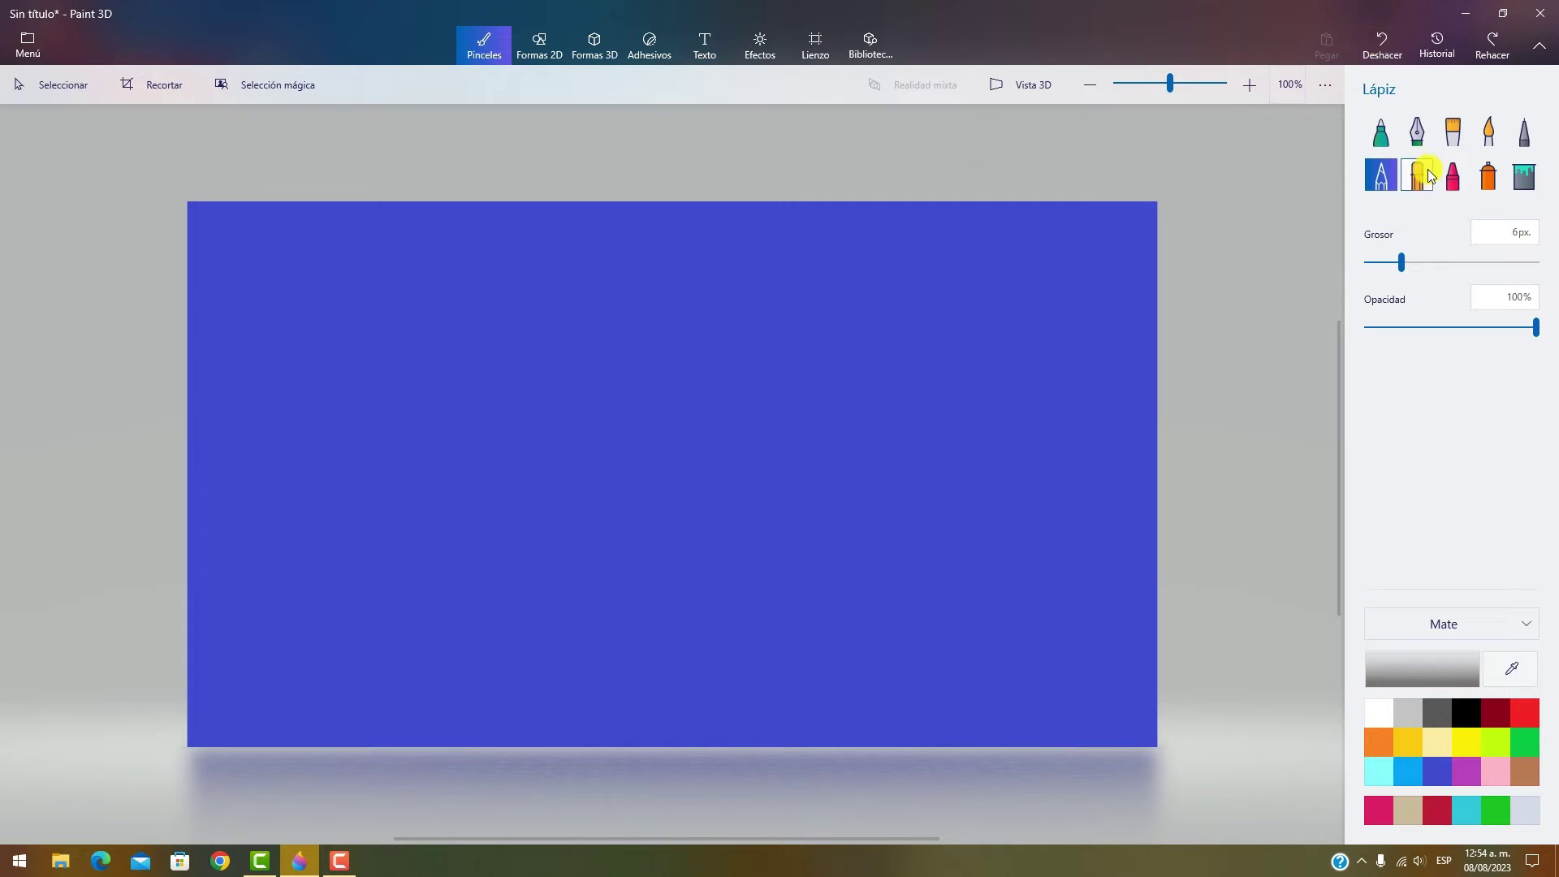
- Draw two crossing light grey strokes right of the canvas centre with the marker at 20 px thickness
click(1380, 130)
mouse_move(901, 341)
mouse_down()
mouse_move(821, 474)
mouse_move(690, 577)
mouse_up()
drag(670, 475, 922, 596)
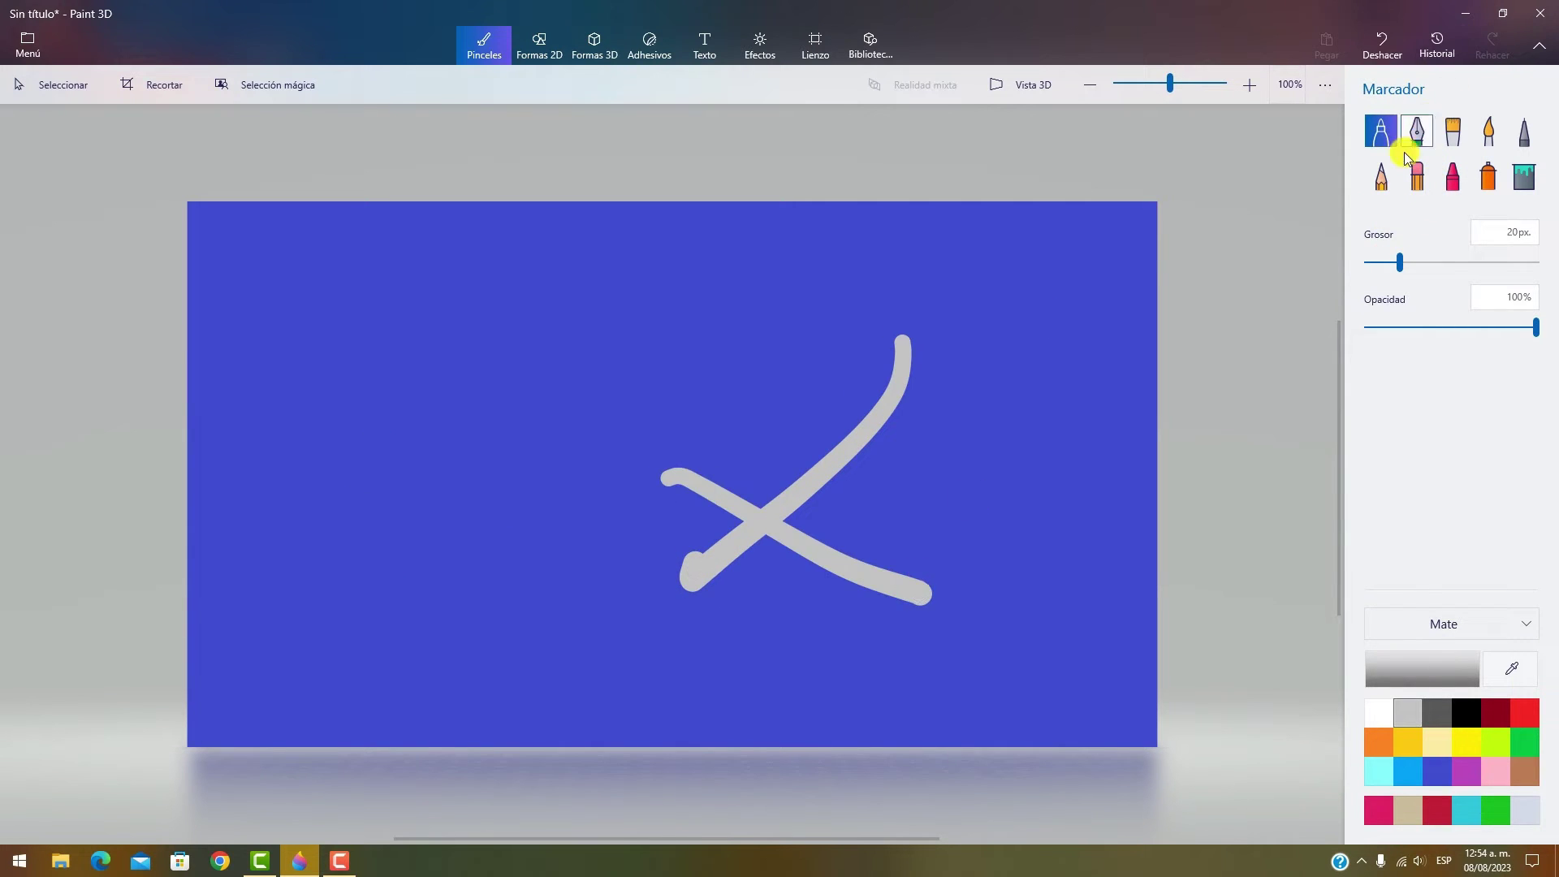
- Add two diagonal light grey calligraphy pen strokes at 26 px, above and to the left of the marker cross
click(1416, 130)
drag(761, 246, 554, 399)
drag(461, 395, 650, 527)
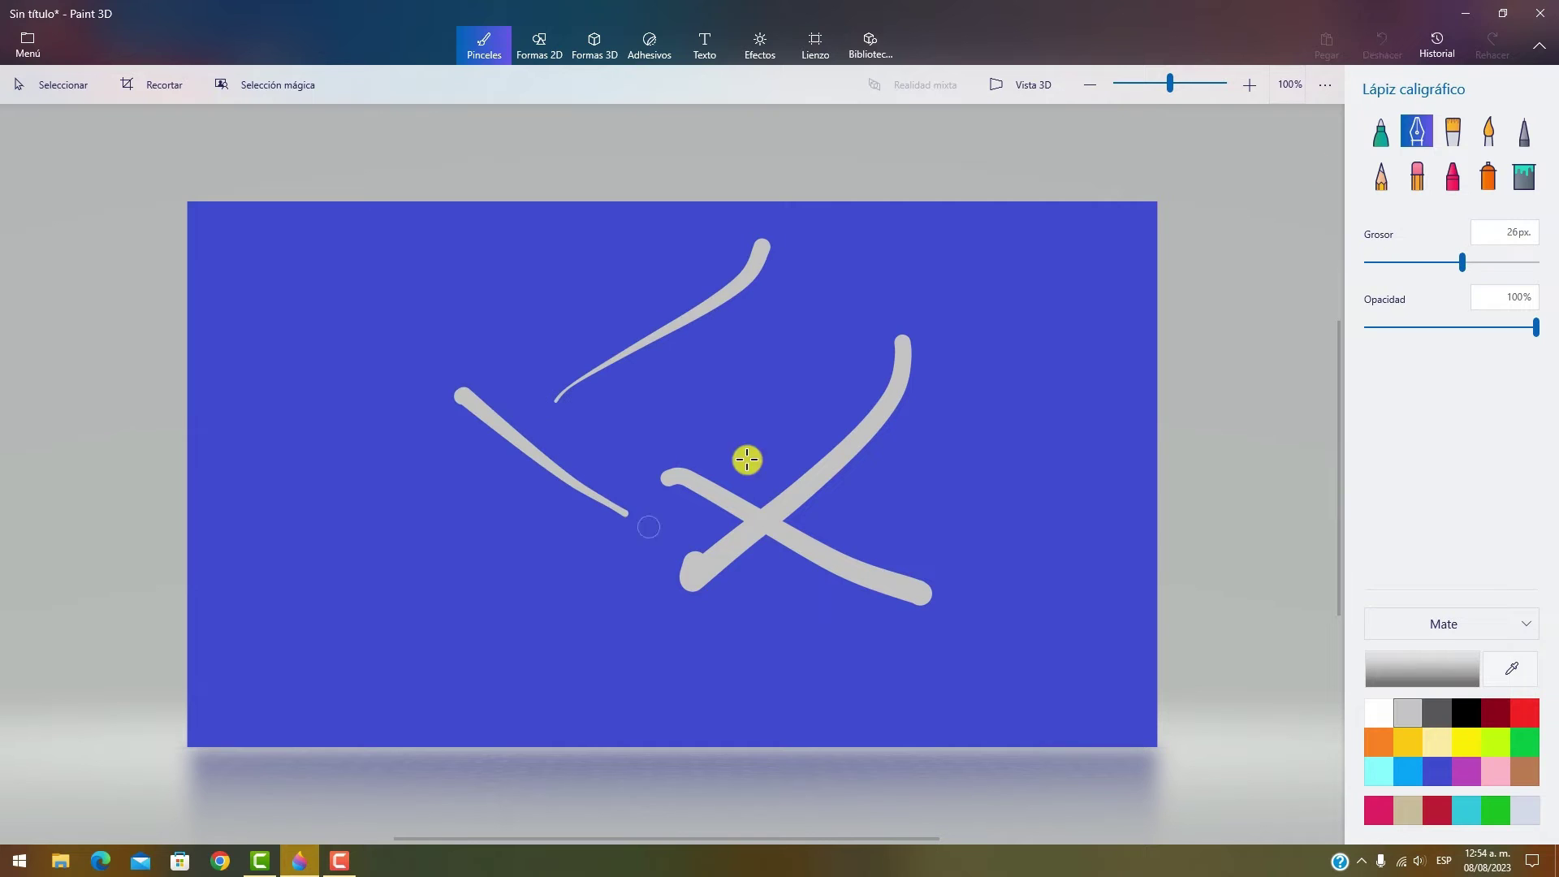
- Erase all the light grey marker and calligraphy pen strokes with the eraser at 25 px thickness
click(1417, 174)
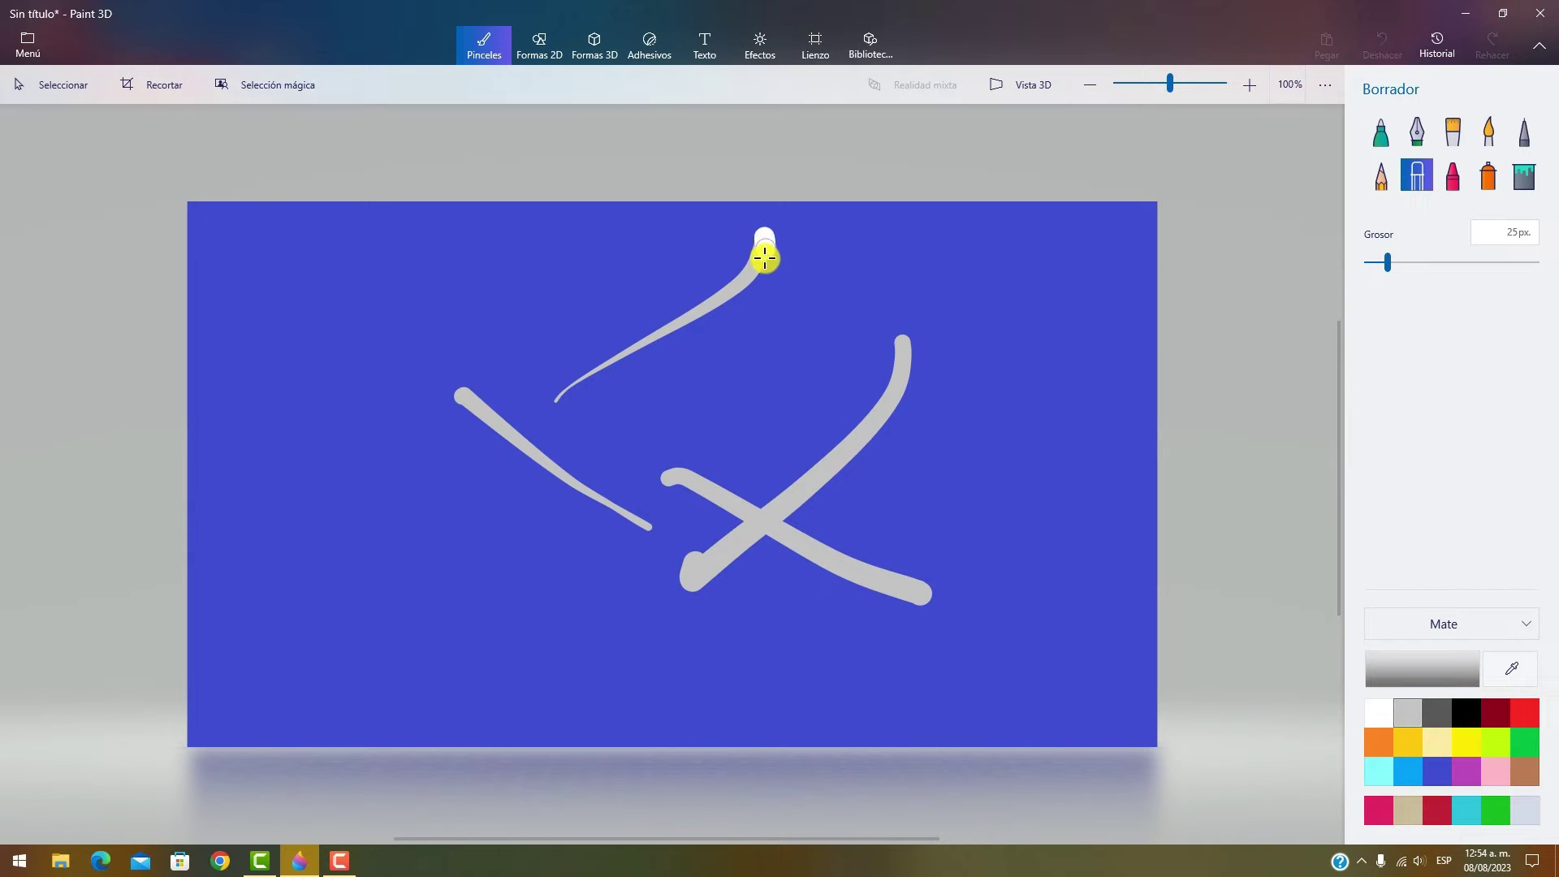
mouse_move(730, 288)
mouse_down()
mouse_move(760, 245)
mouse_move(699, 305)
mouse_move(559, 384)
mouse_move(736, 296)
mouse_move(587, 398)
mouse_move(485, 411)
mouse_move(493, 437)
mouse_move(474, 415)
mouse_move(655, 534)
mouse_move(555, 486)
mouse_move(643, 520)
mouse_move(652, 472)
mouse_move(724, 485)
mouse_move(715, 507)
mouse_move(742, 518)
mouse_move(703, 585)
mouse_move(731, 547)
mouse_move(696, 562)
mouse_move(707, 581)
mouse_move(794, 523)
mouse_move(772, 540)
mouse_move(839, 549)
mouse_move(806, 551)
mouse_move(911, 590)
mouse_move(807, 555)
mouse_move(851, 574)
mouse_move(748, 557)
mouse_move(864, 452)
mouse_move(775, 508)
mouse_move(788, 525)
mouse_move(870, 463)
mouse_move(852, 438)
mouse_move(903, 385)
mouse_move(912, 398)
mouse_move(872, 411)
mouse_move(862, 384)
mouse_move(906, 346)
mouse_move(916, 363)
mouse_move(893, 410)
mouse_move(824, 510)
mouse_move(853, 463)
mouse_move(686, 583)
mouse_move(762, 522)
mouse_move(796, 536)
mouse_up()
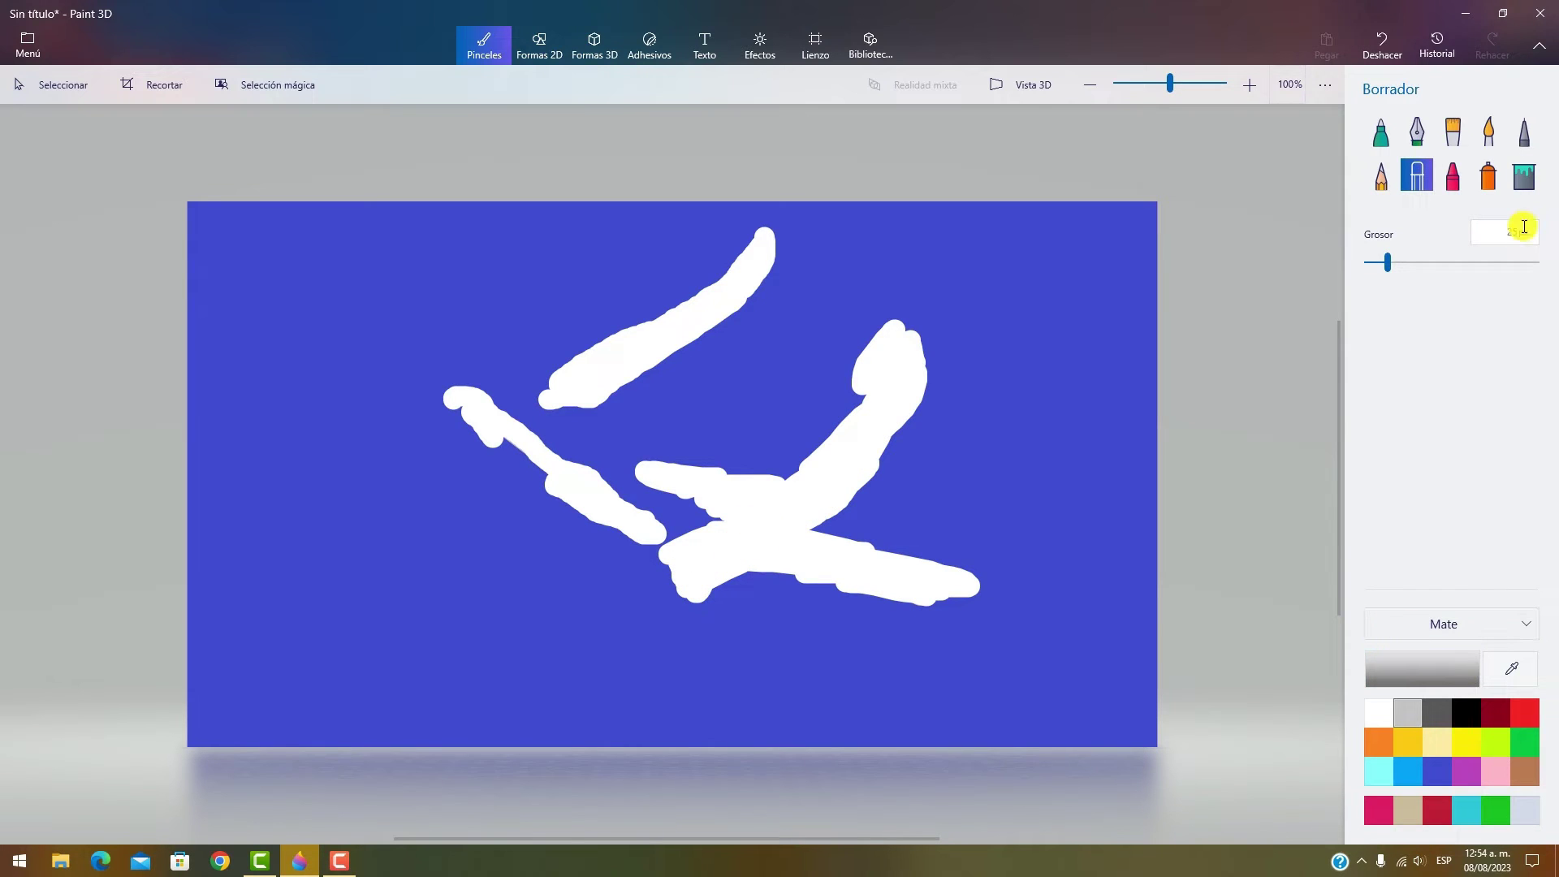
- Fill the white erased areas with blue sampled from the canvas, using the Color (predeterminado) fill at 15% tolerance, and undo the extra last fill
click(1524, 180)
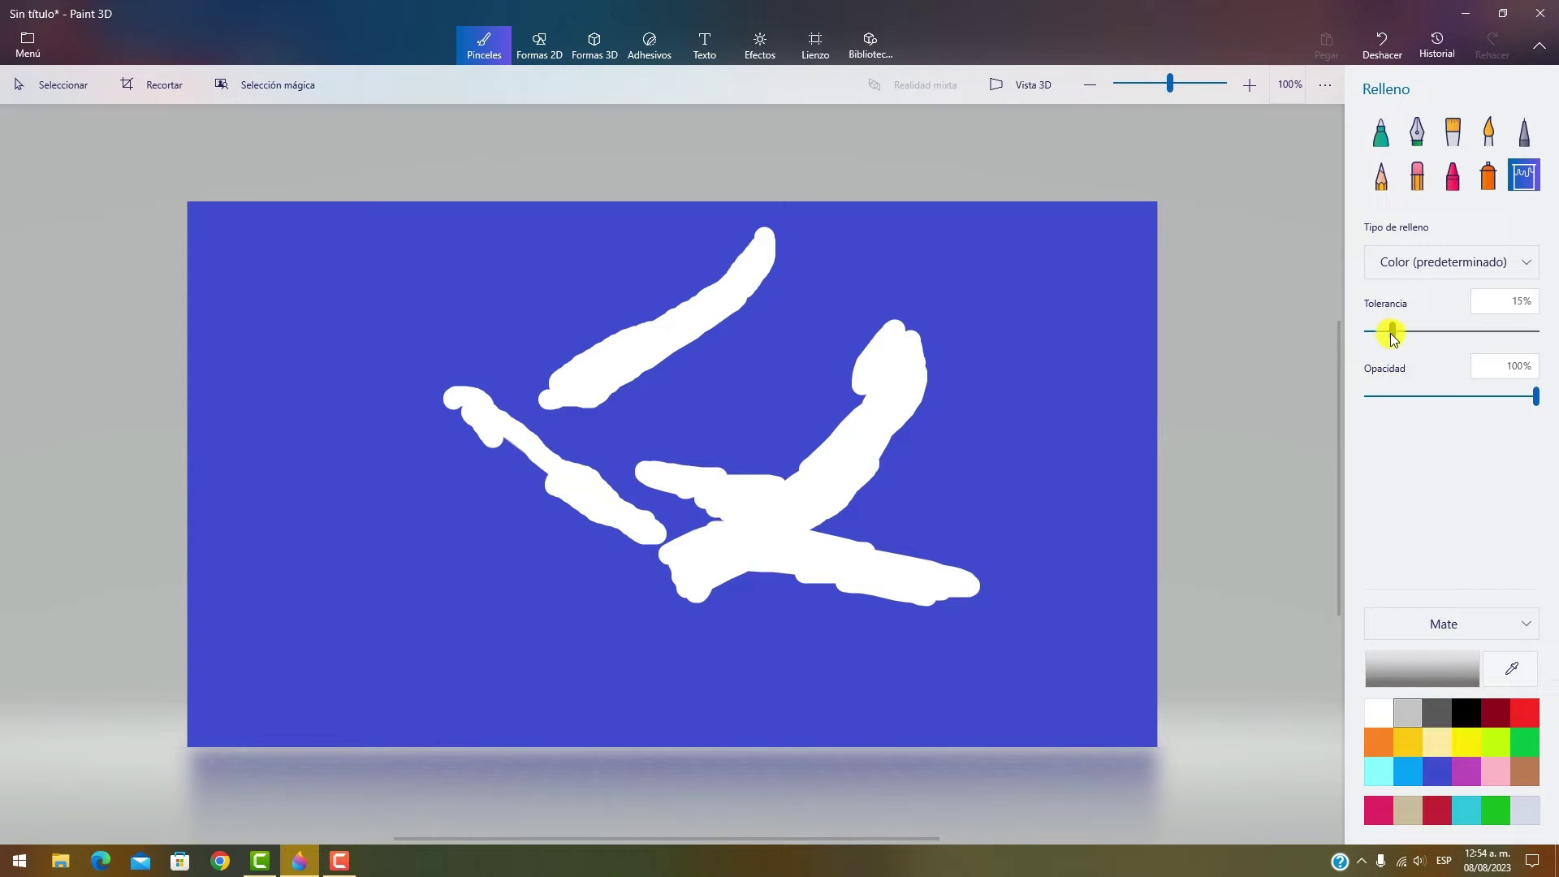
click(1439, 774)
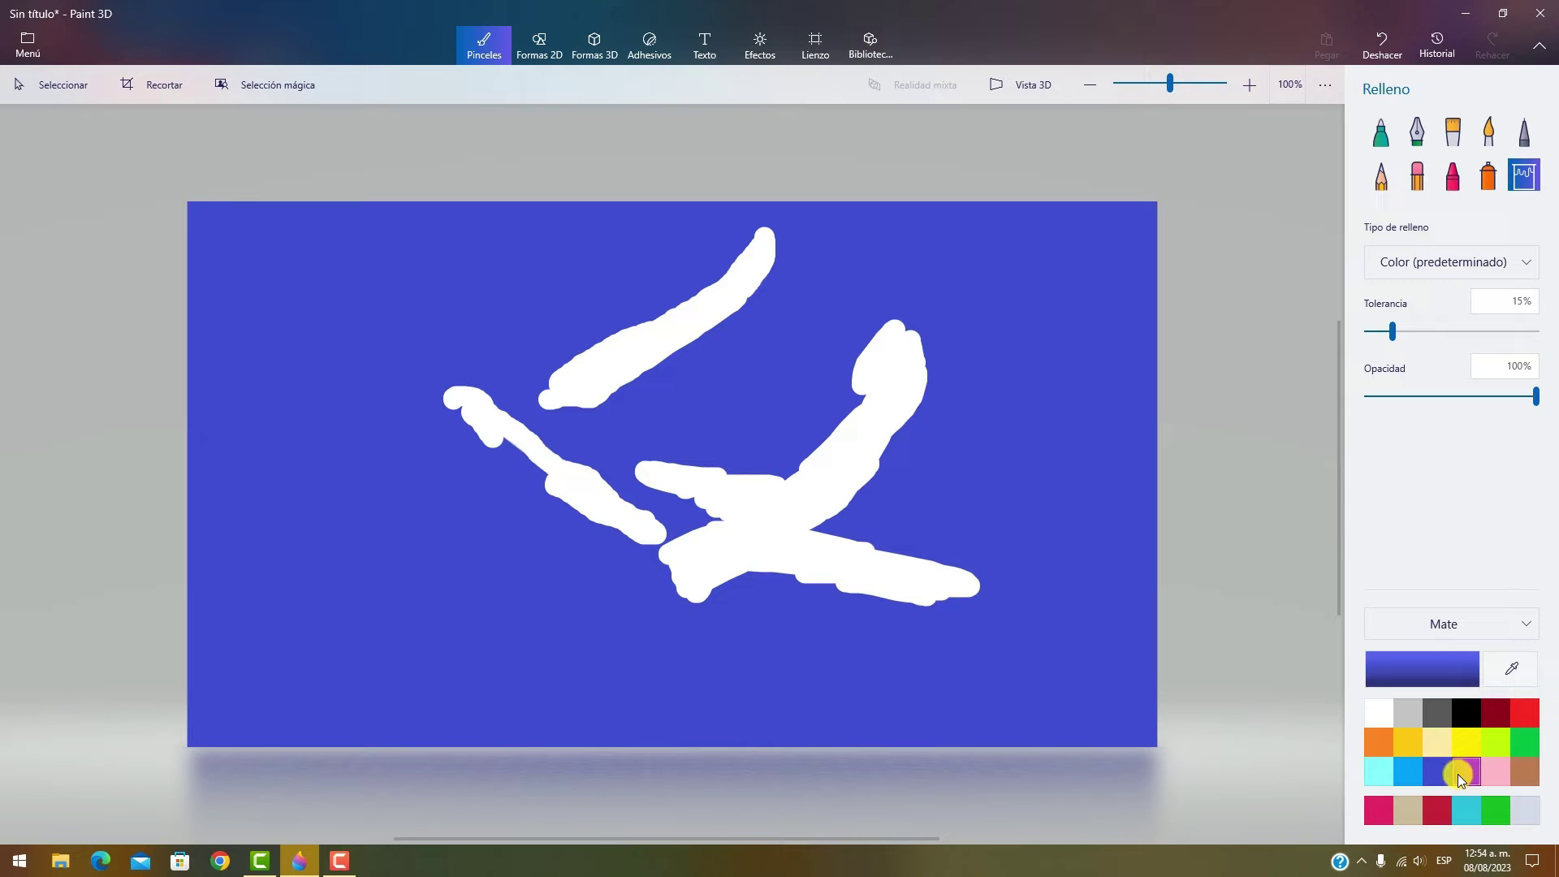
click(1511, 668)
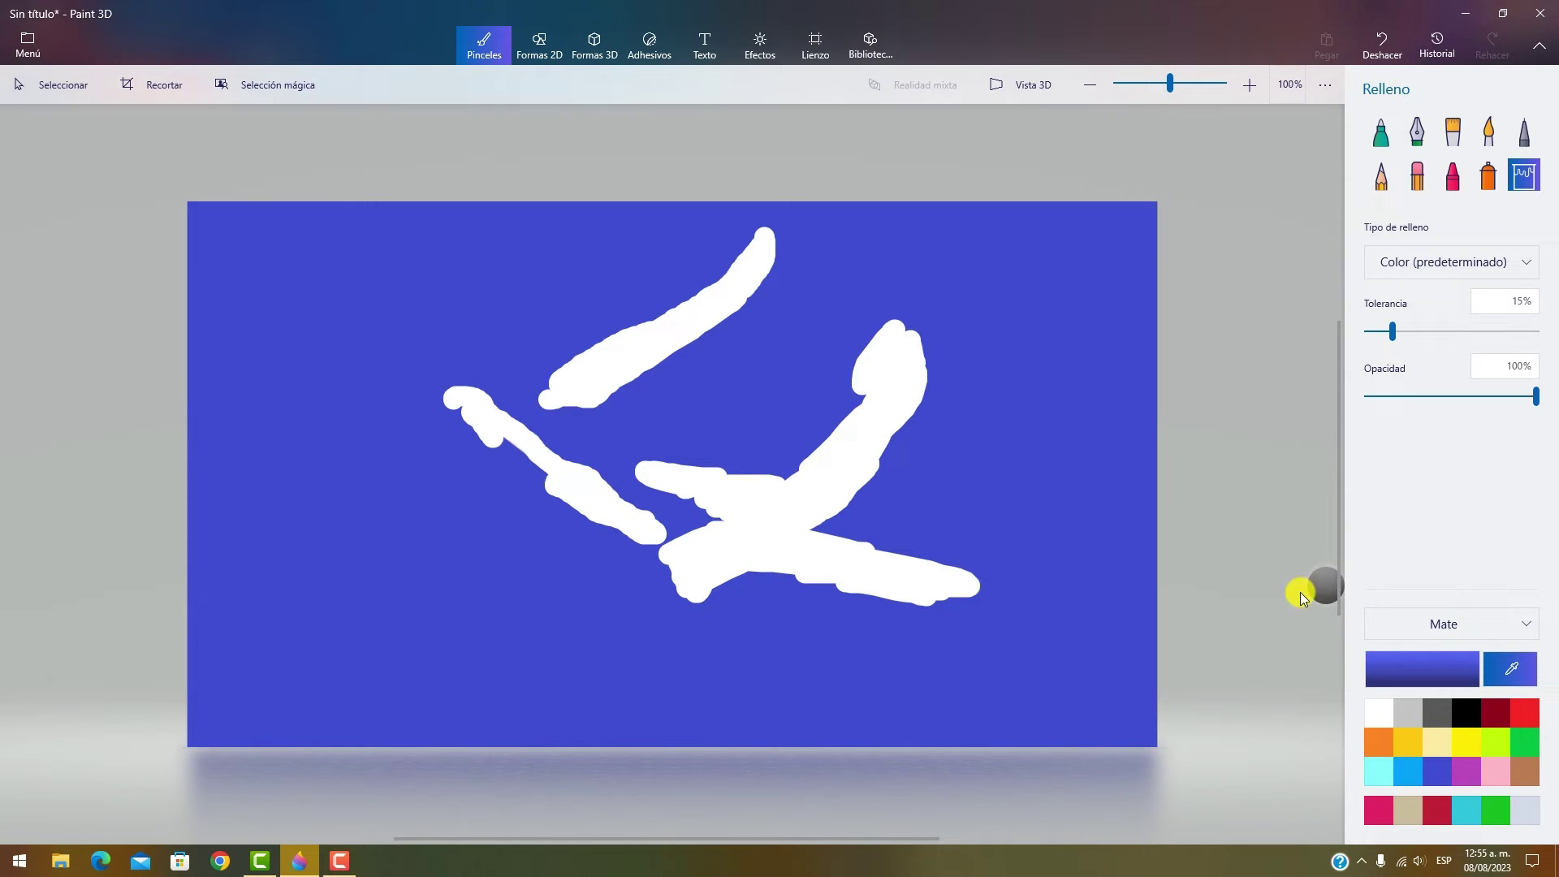
click(1032, 483)
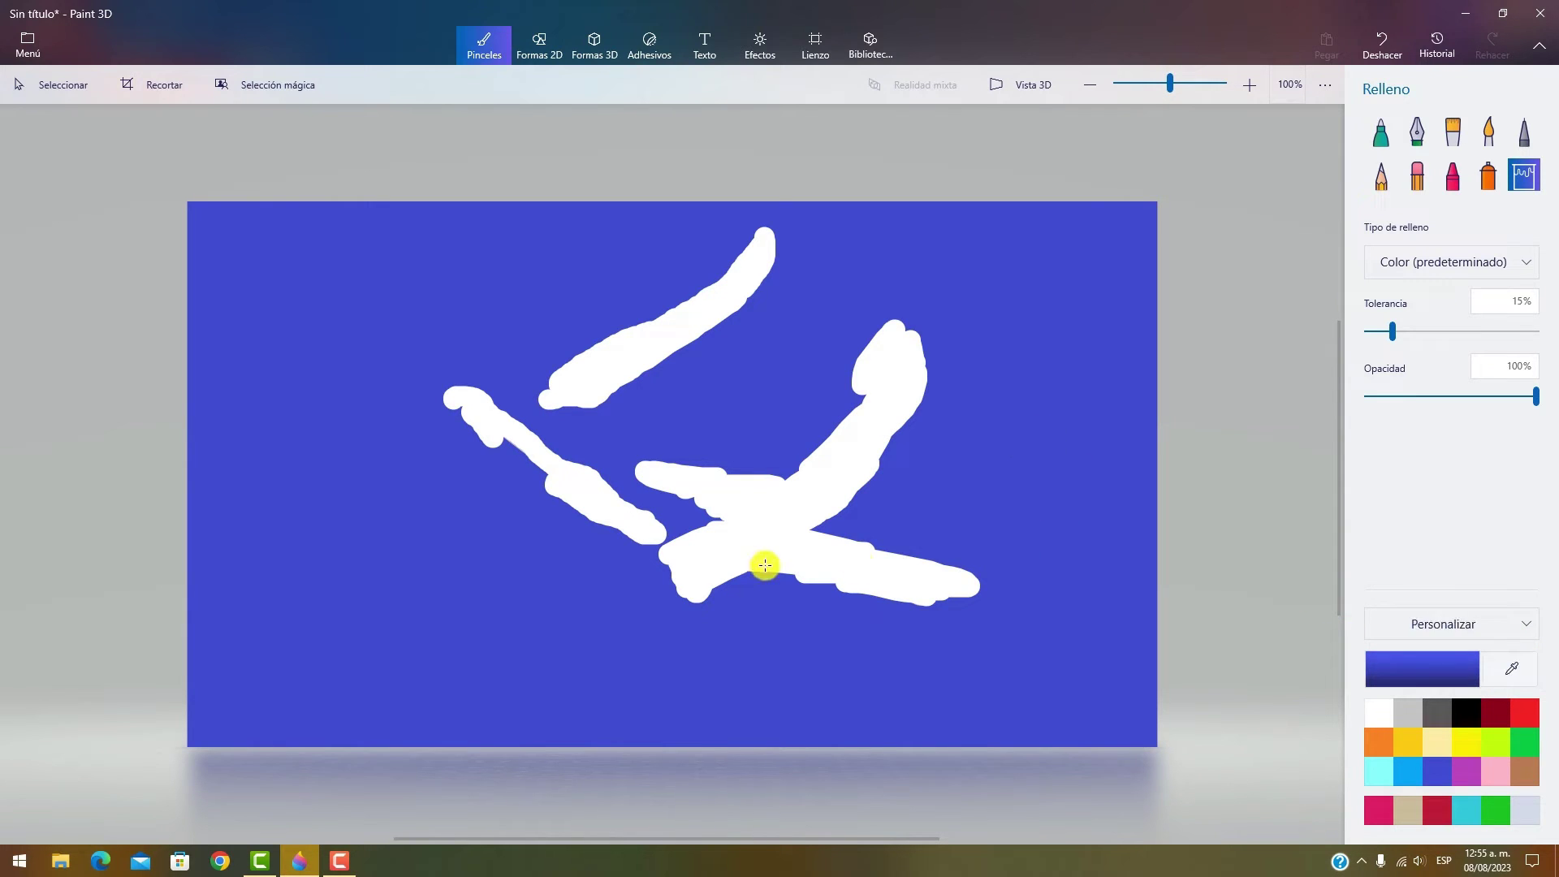
click(854, 445)
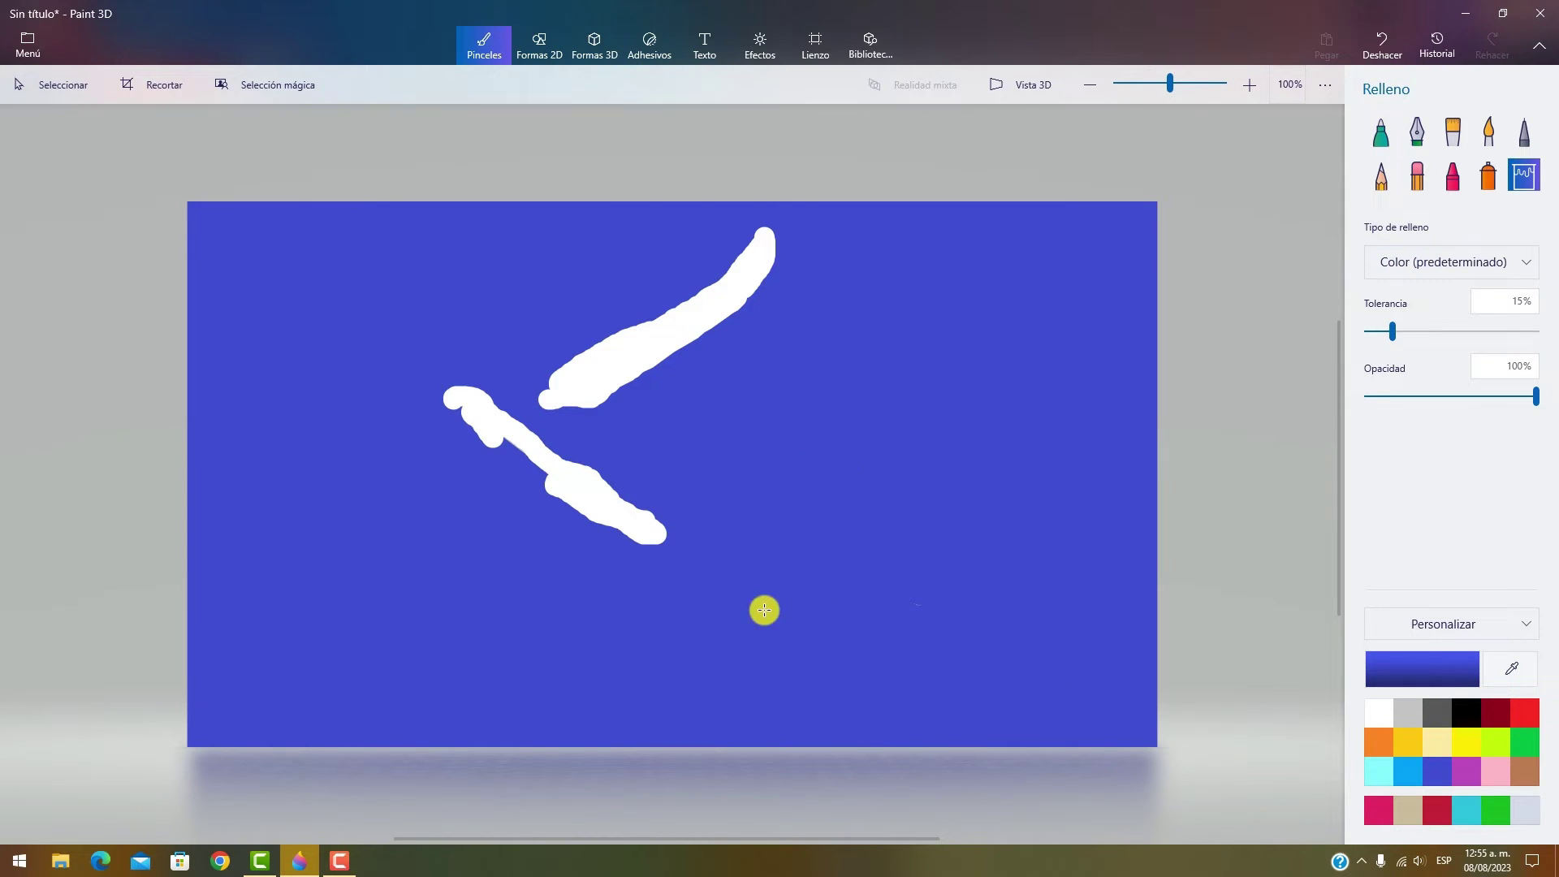
click(708, 303)
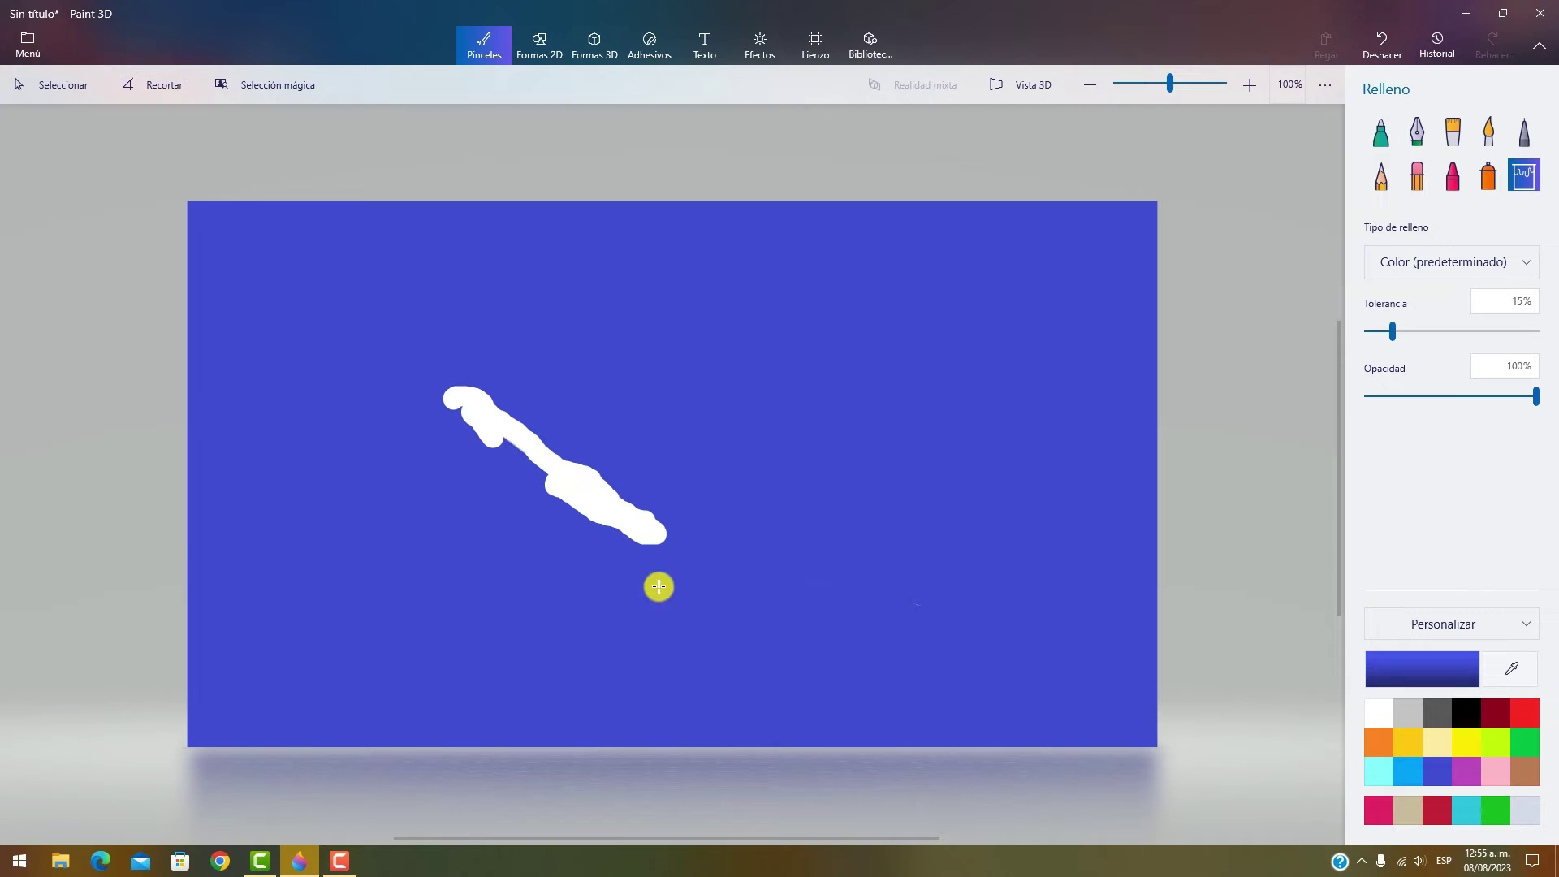
click(609, 507)
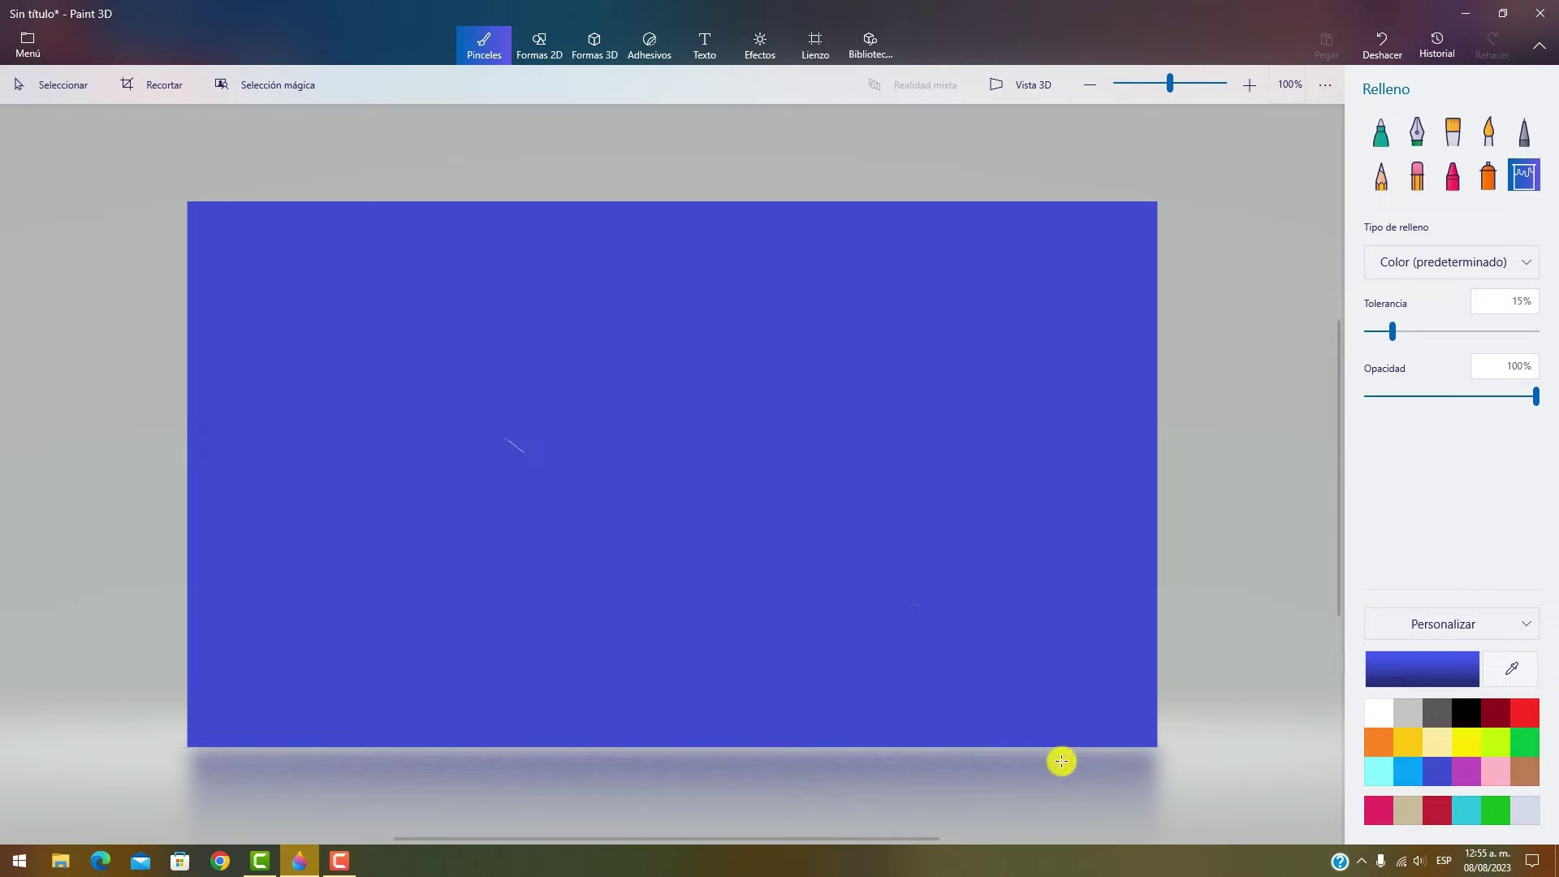
scroll(950, 630, up, 6)
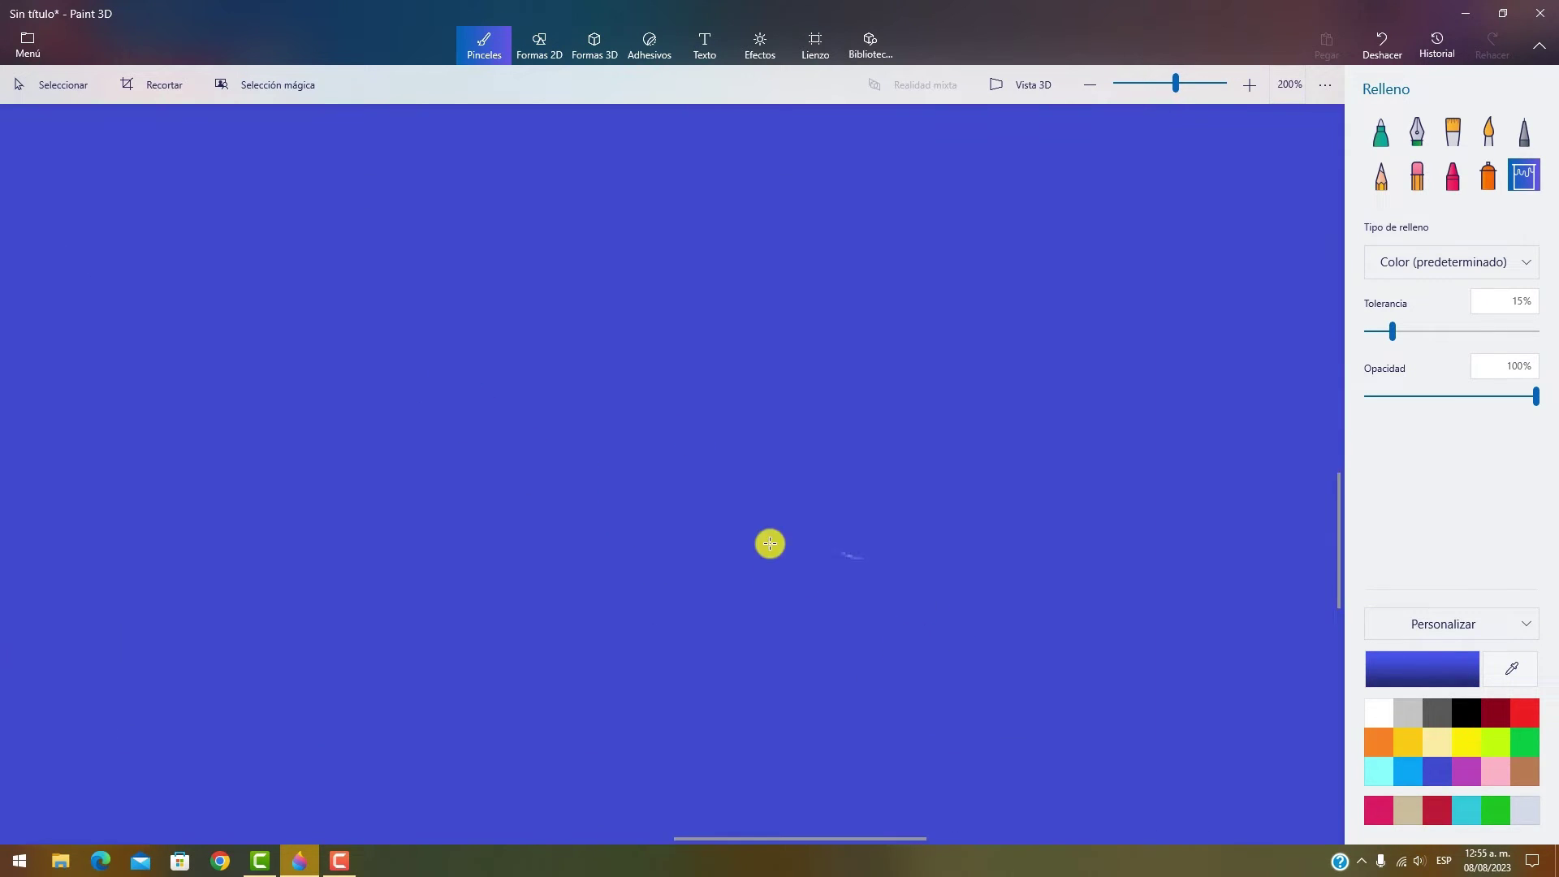
key(ctrl+z)
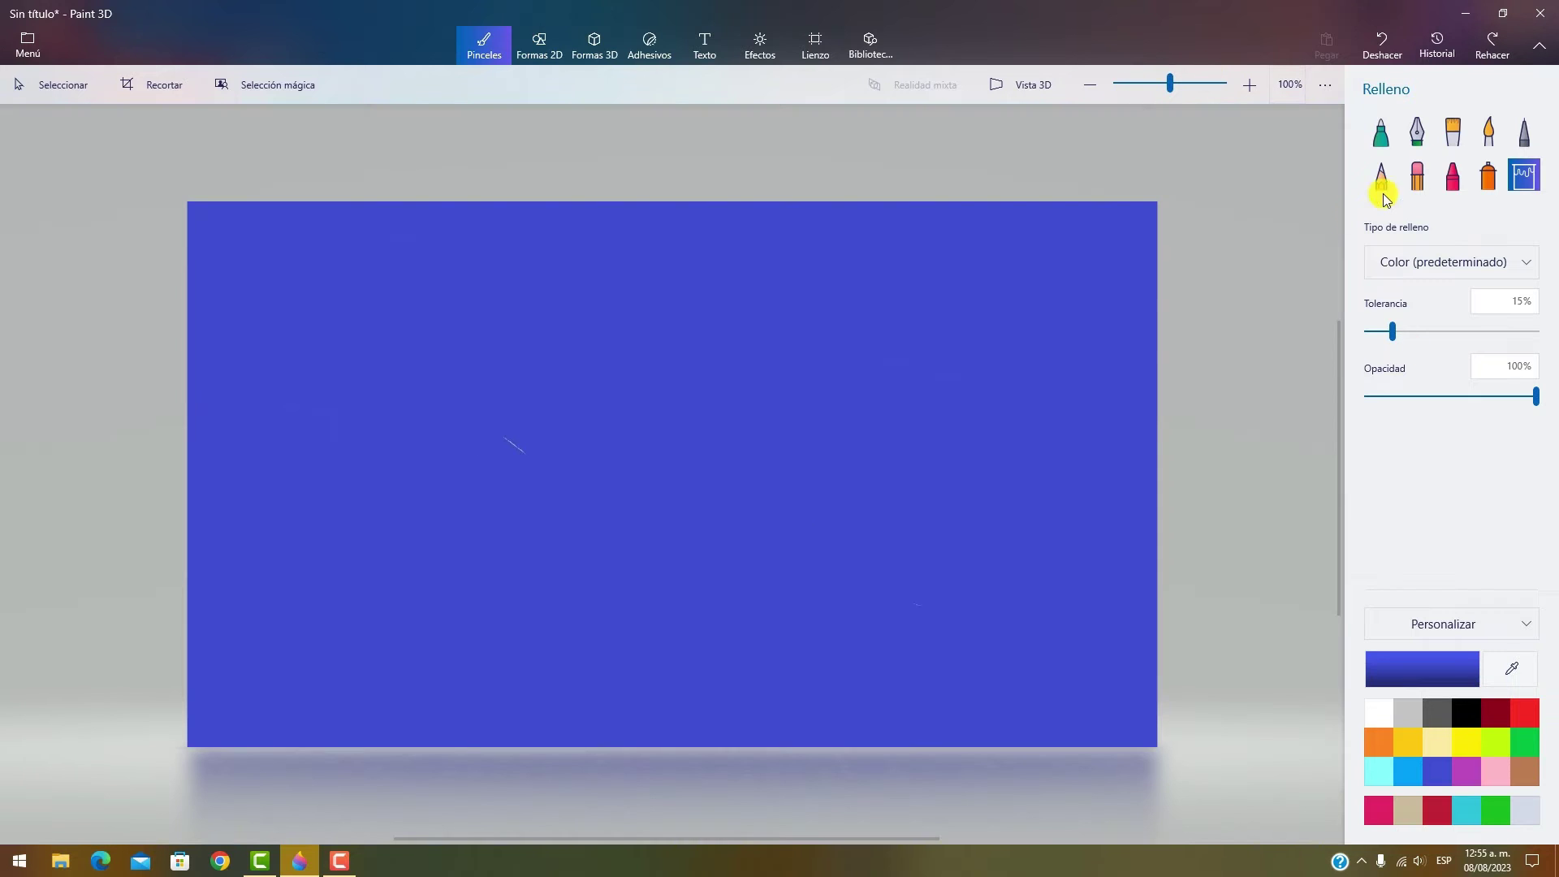
- Cover the leftover light specks on the canvas with the sampled blue marker at 20 px and 100 px thickness
click(1390, 146)
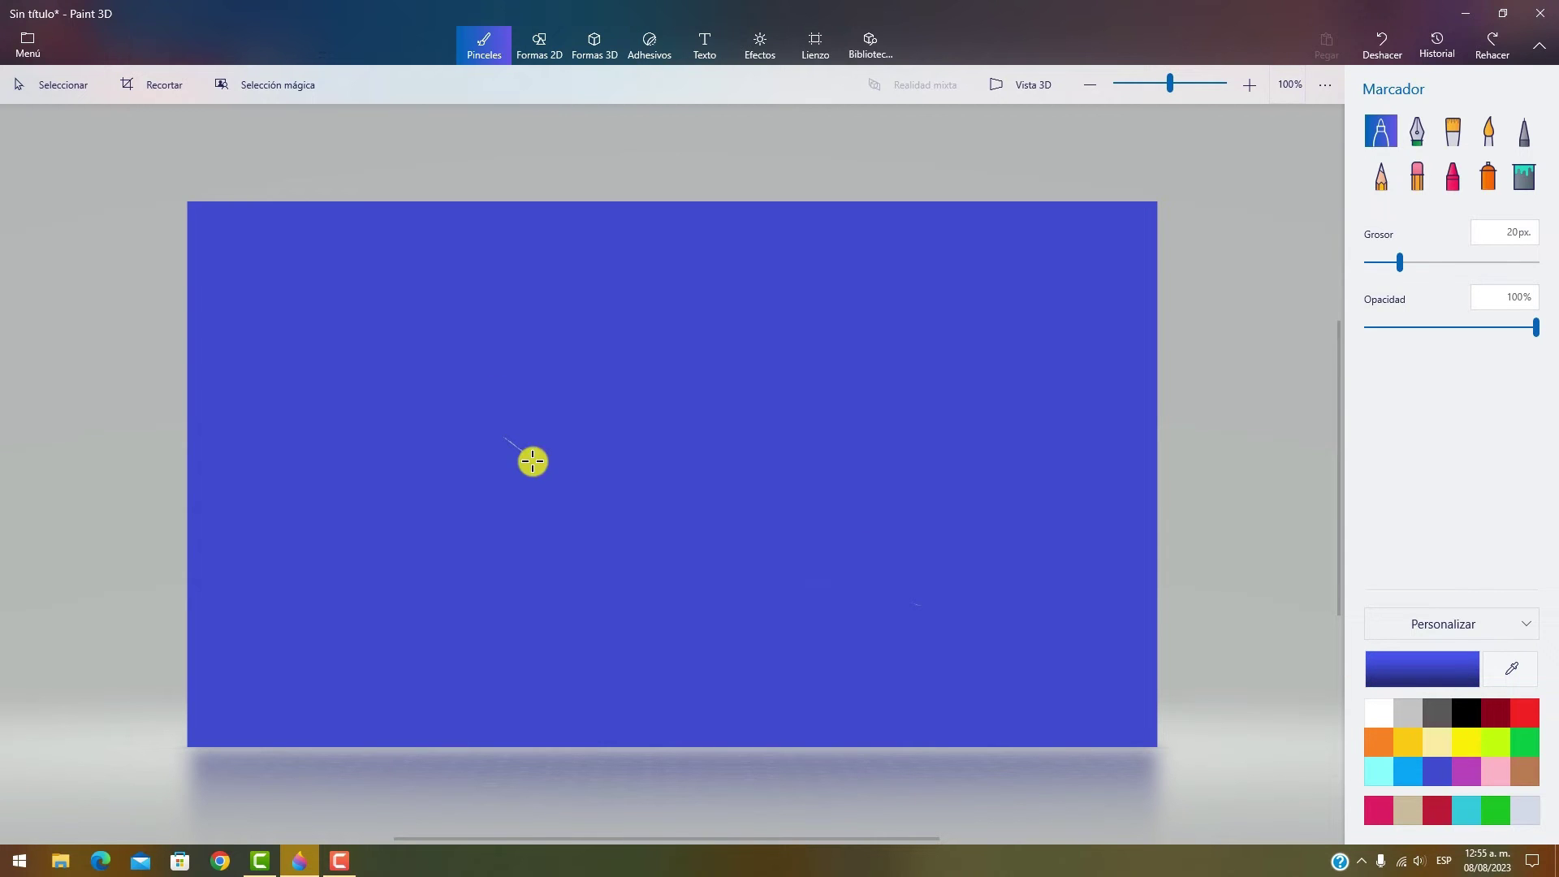
drag(533, 459, 456, 404)
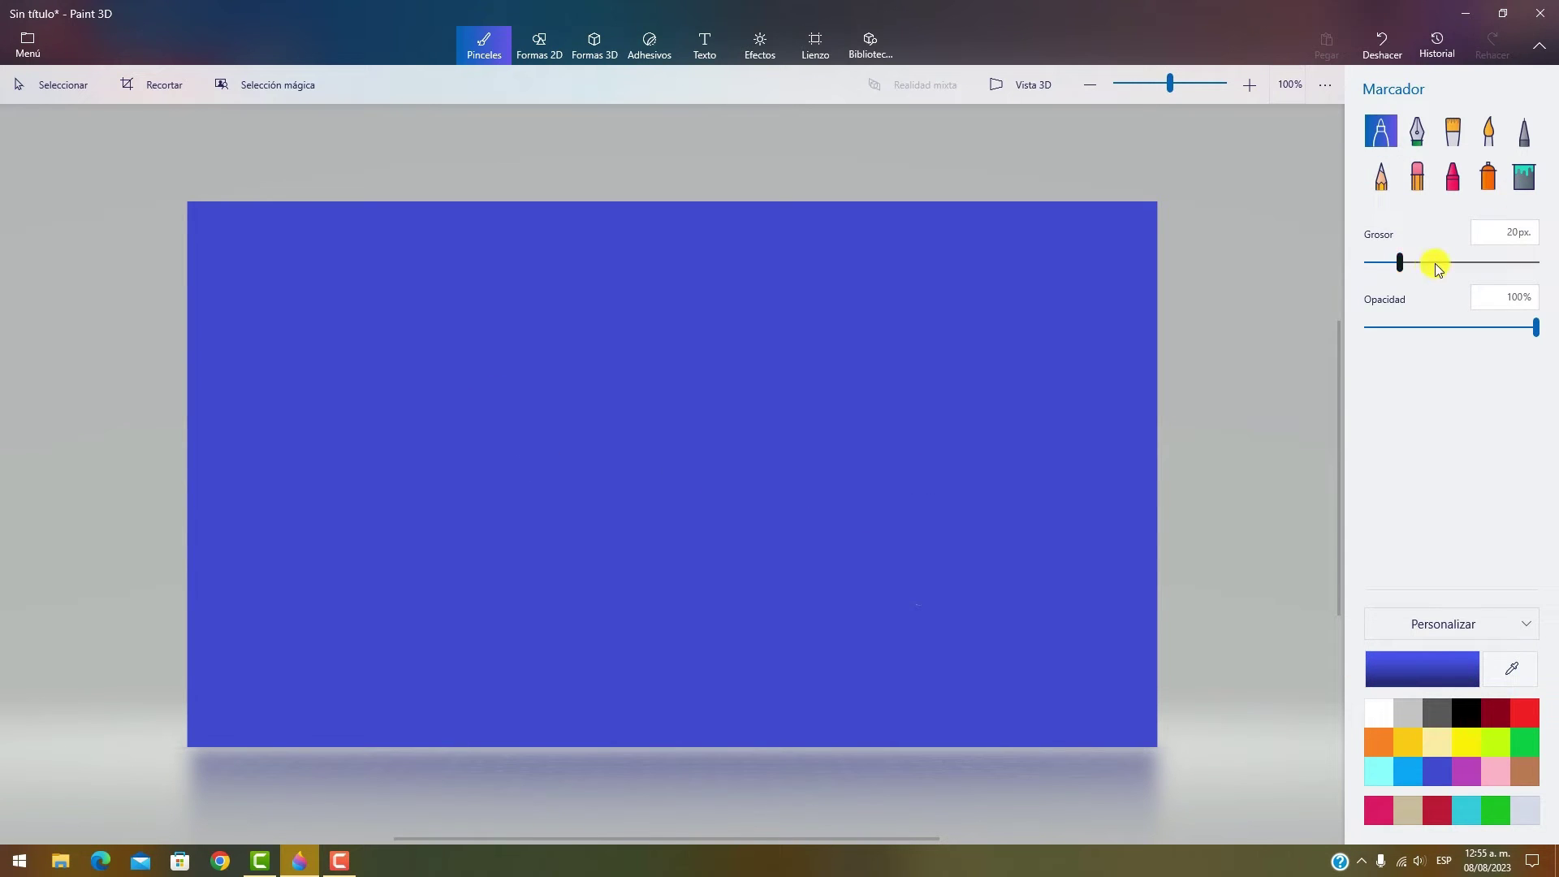
drag(1431, 262, 1547, 276)
mouse_move(515, 389)
mouse_down()
mouse_move(543, 324)
mouse_move(470, 358)
mouse_move(993, 595)
mouse_move(609, 546)
mouse_move(860, 557)
mouse_move(869, 358)
mouse_move(586, 301)
mouse_move(963, 560)
mouse_move(511, 449)
mouse_up()
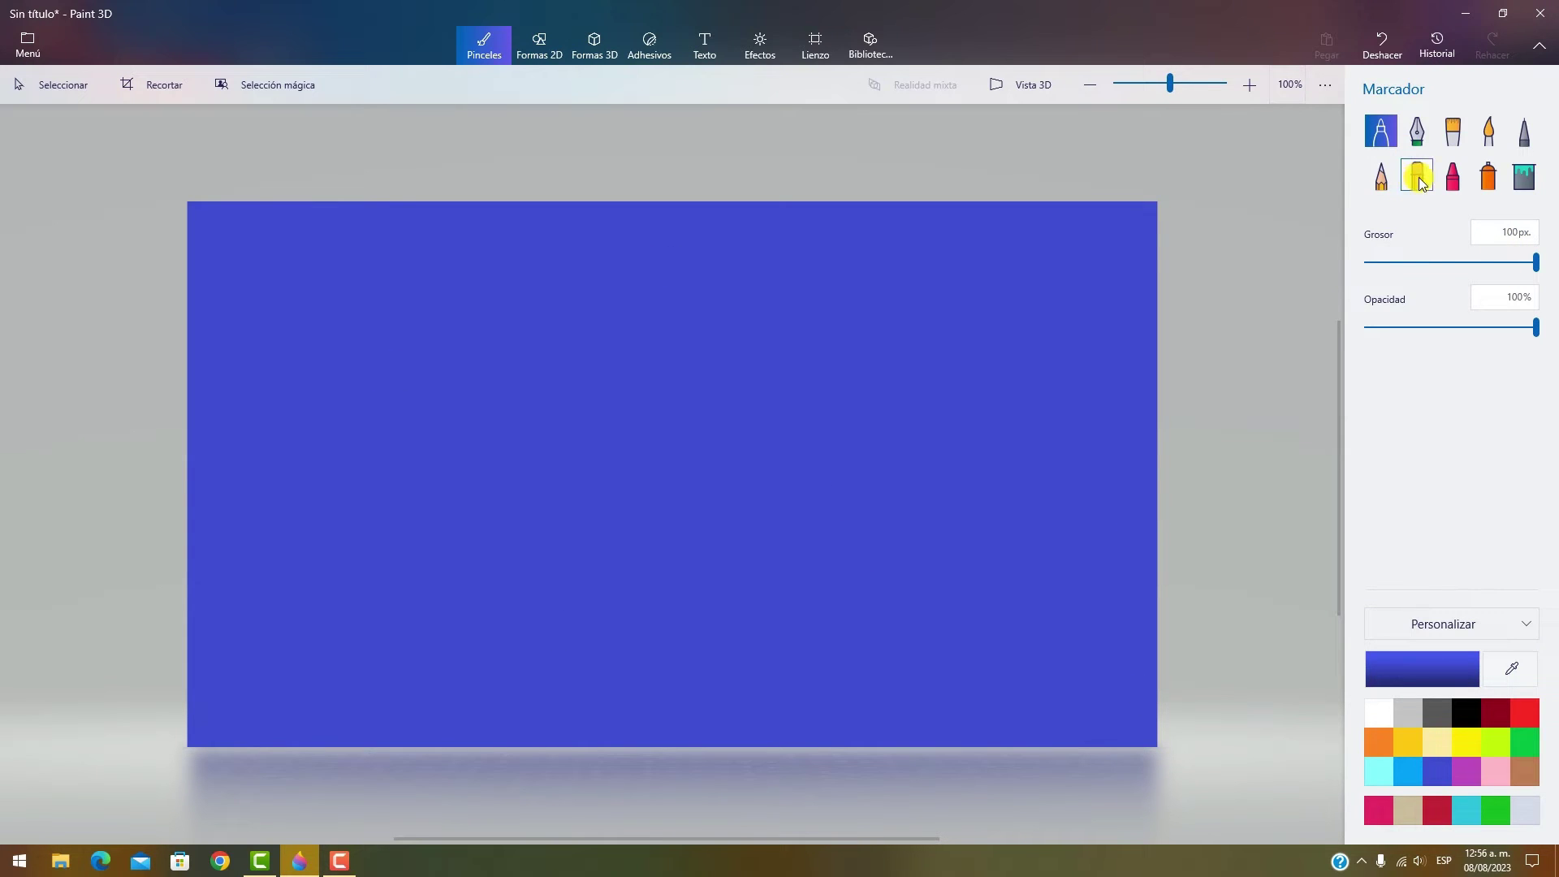
- Try the fill types Todo, Lateral and Ángulo for the Relleno tool, and settle on Lateral
click(1524, 176)
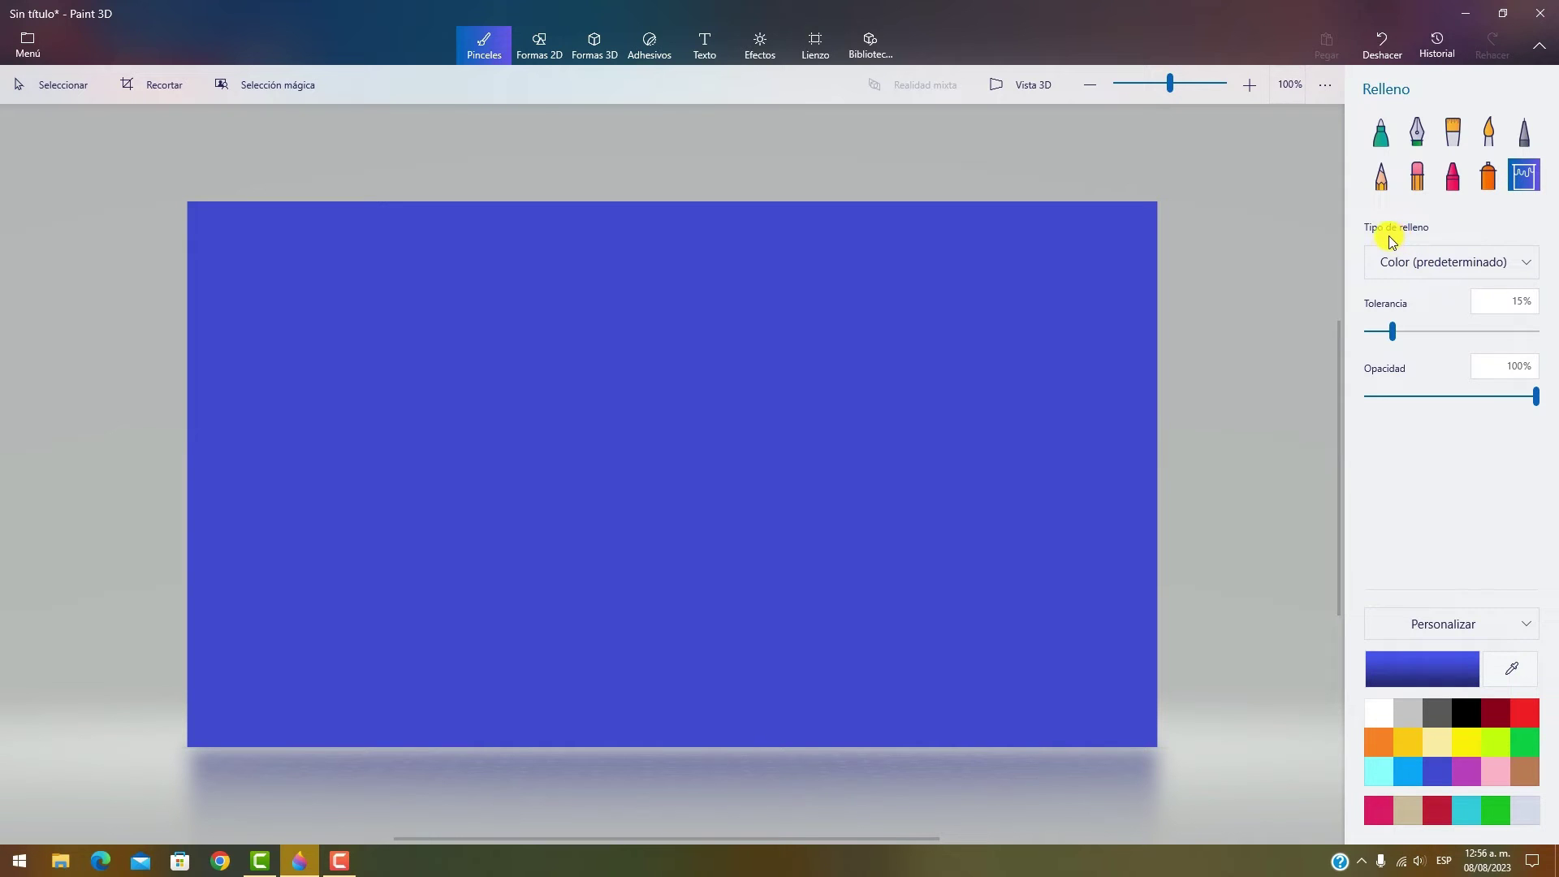
click(1408, 266)
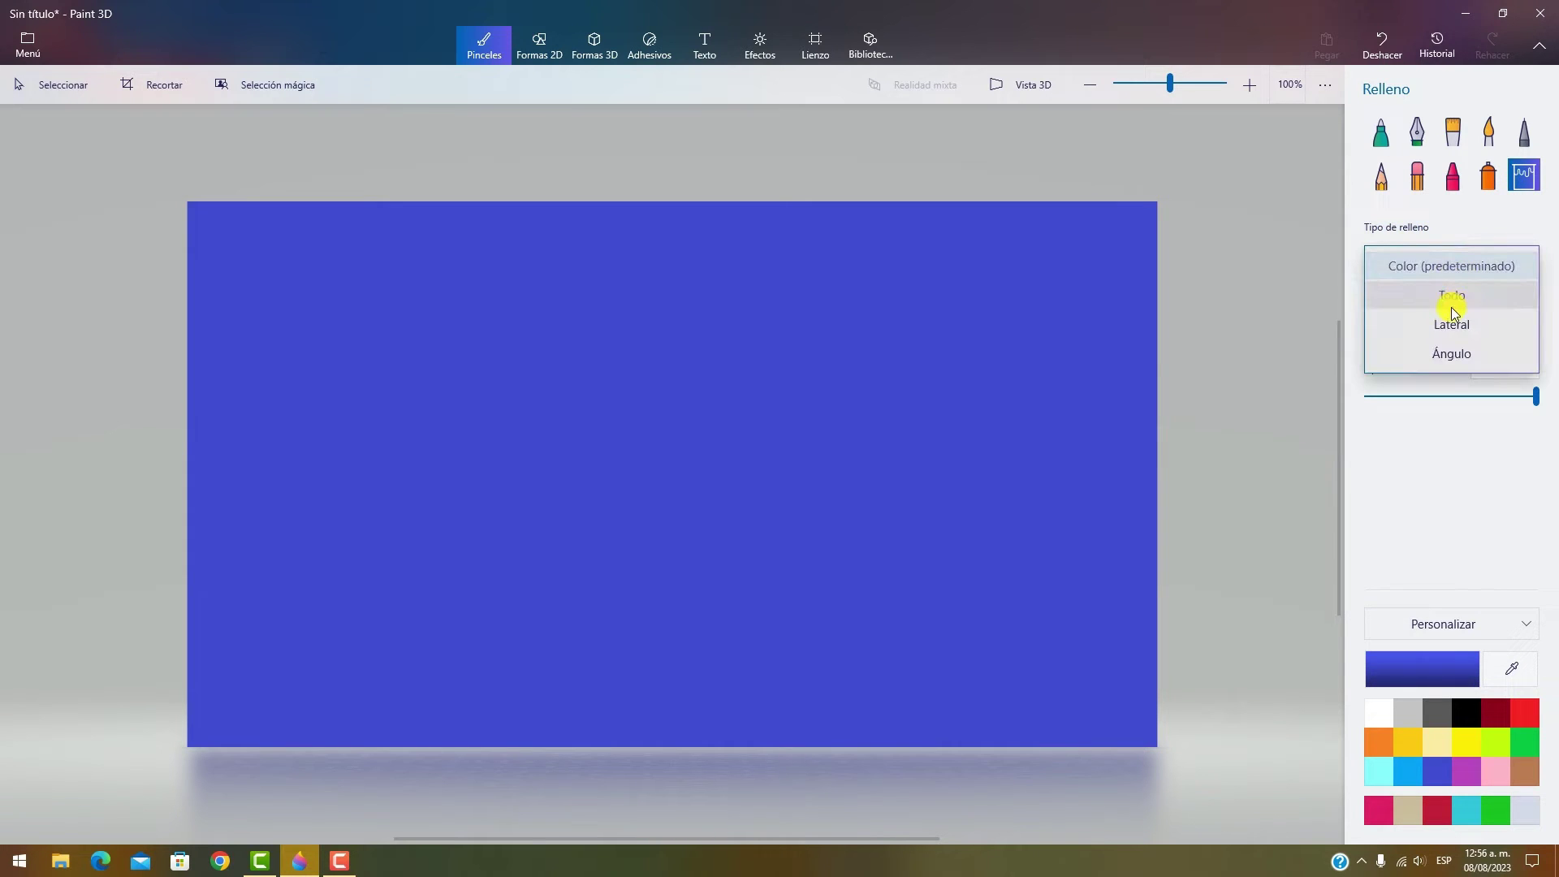
click(1452, 298)
click(1451, 272)
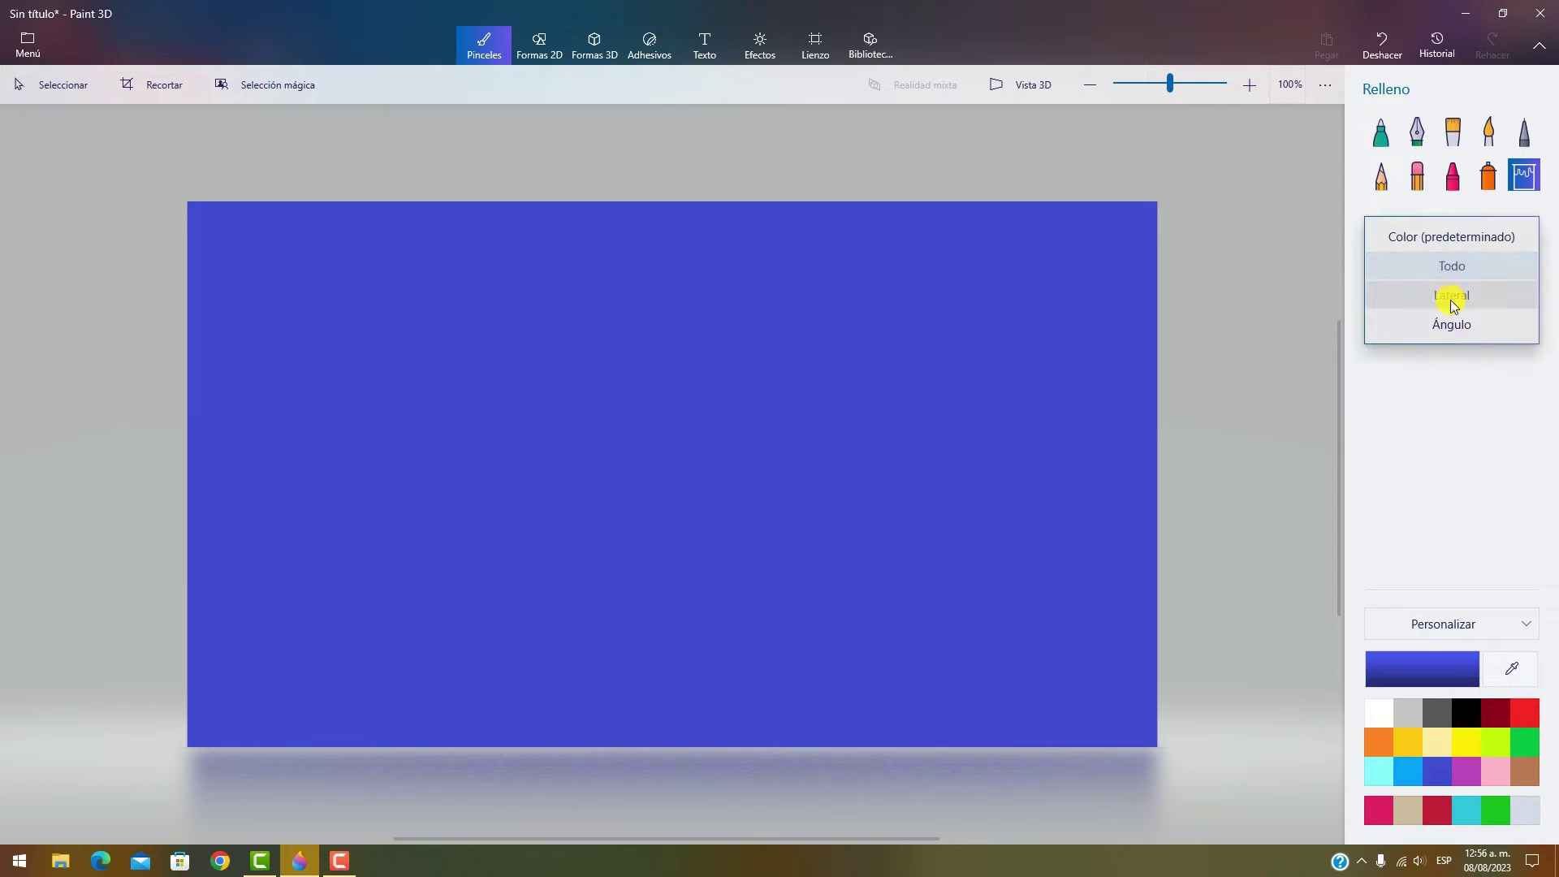
click(1452, 307)
click(1452, 270)
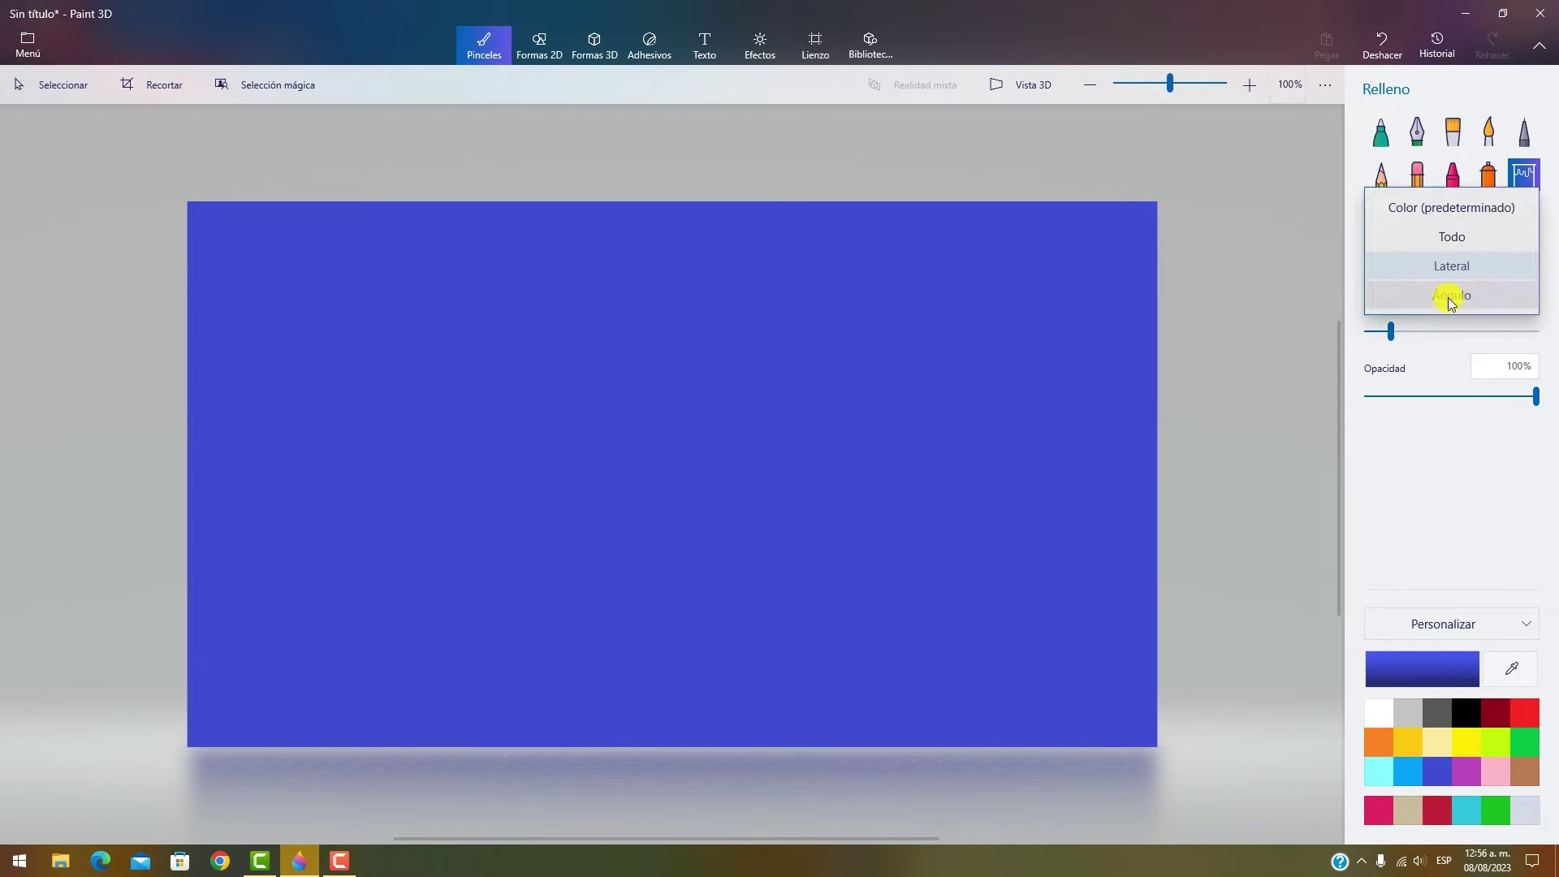
click(1444, 294)
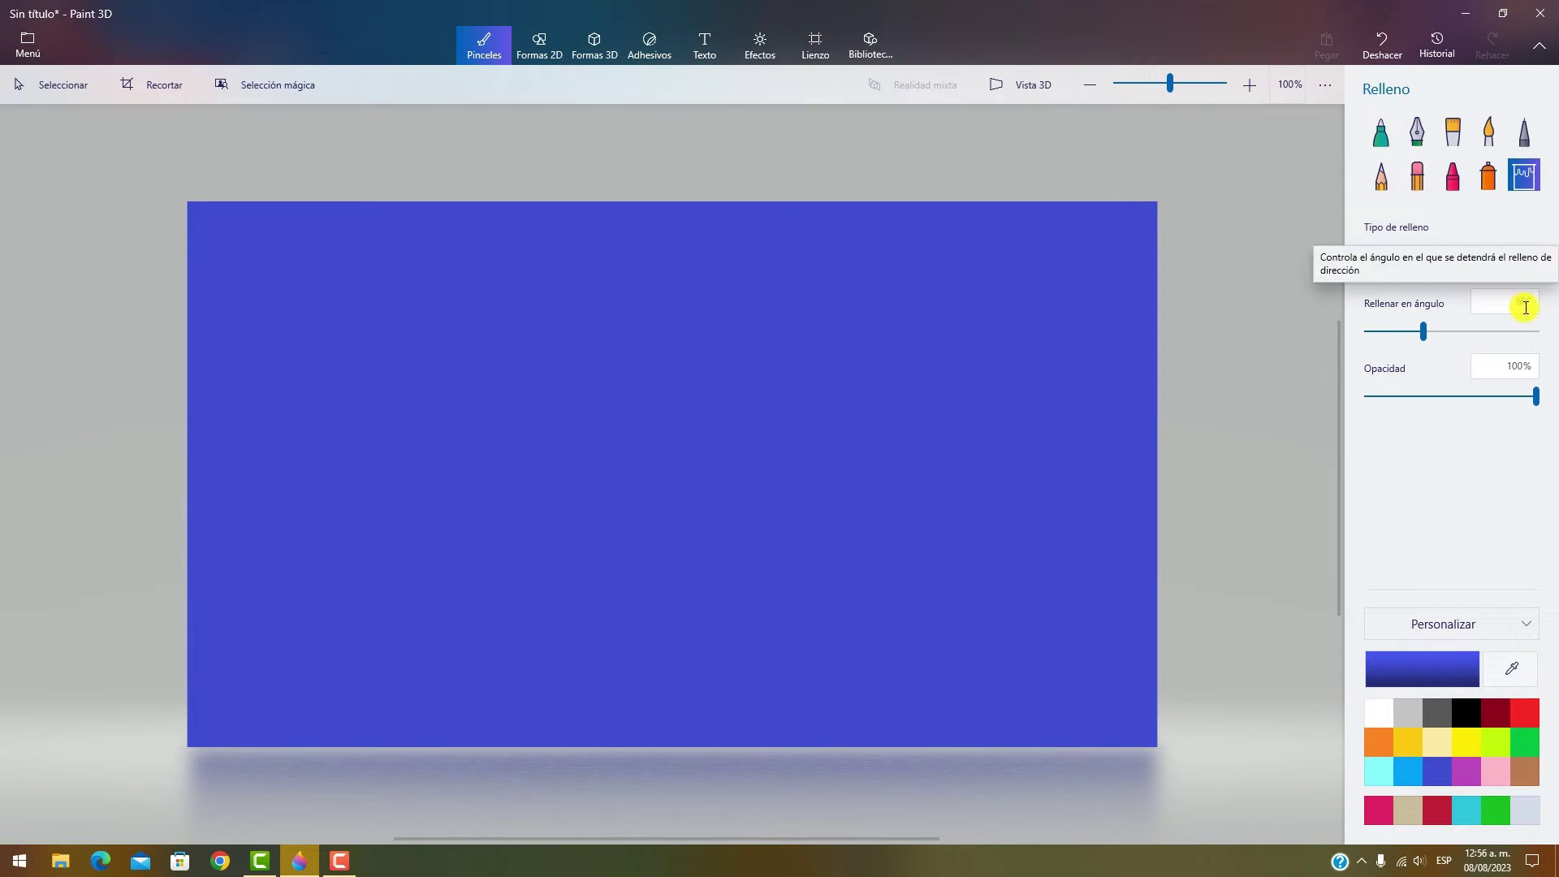
click(1489, 261)
click(1499, 238)
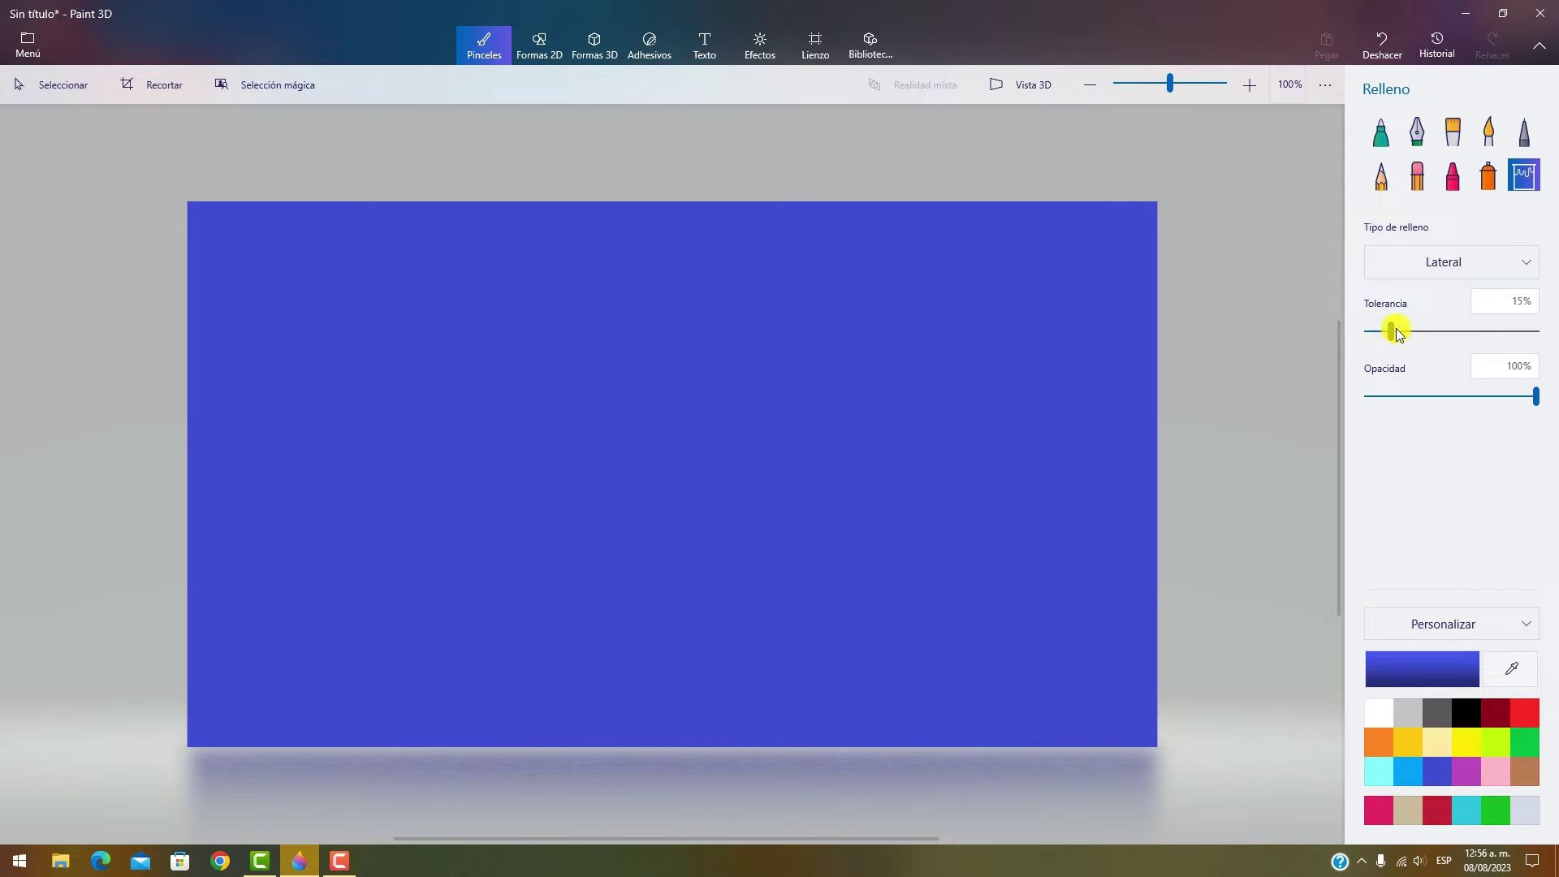
- Try a lime green Lateral fill over the whole canvas at 100% tolerance, and undo it
drag(1391, 332, 1545, 340)
click(1496, 742)
click(840, 530)
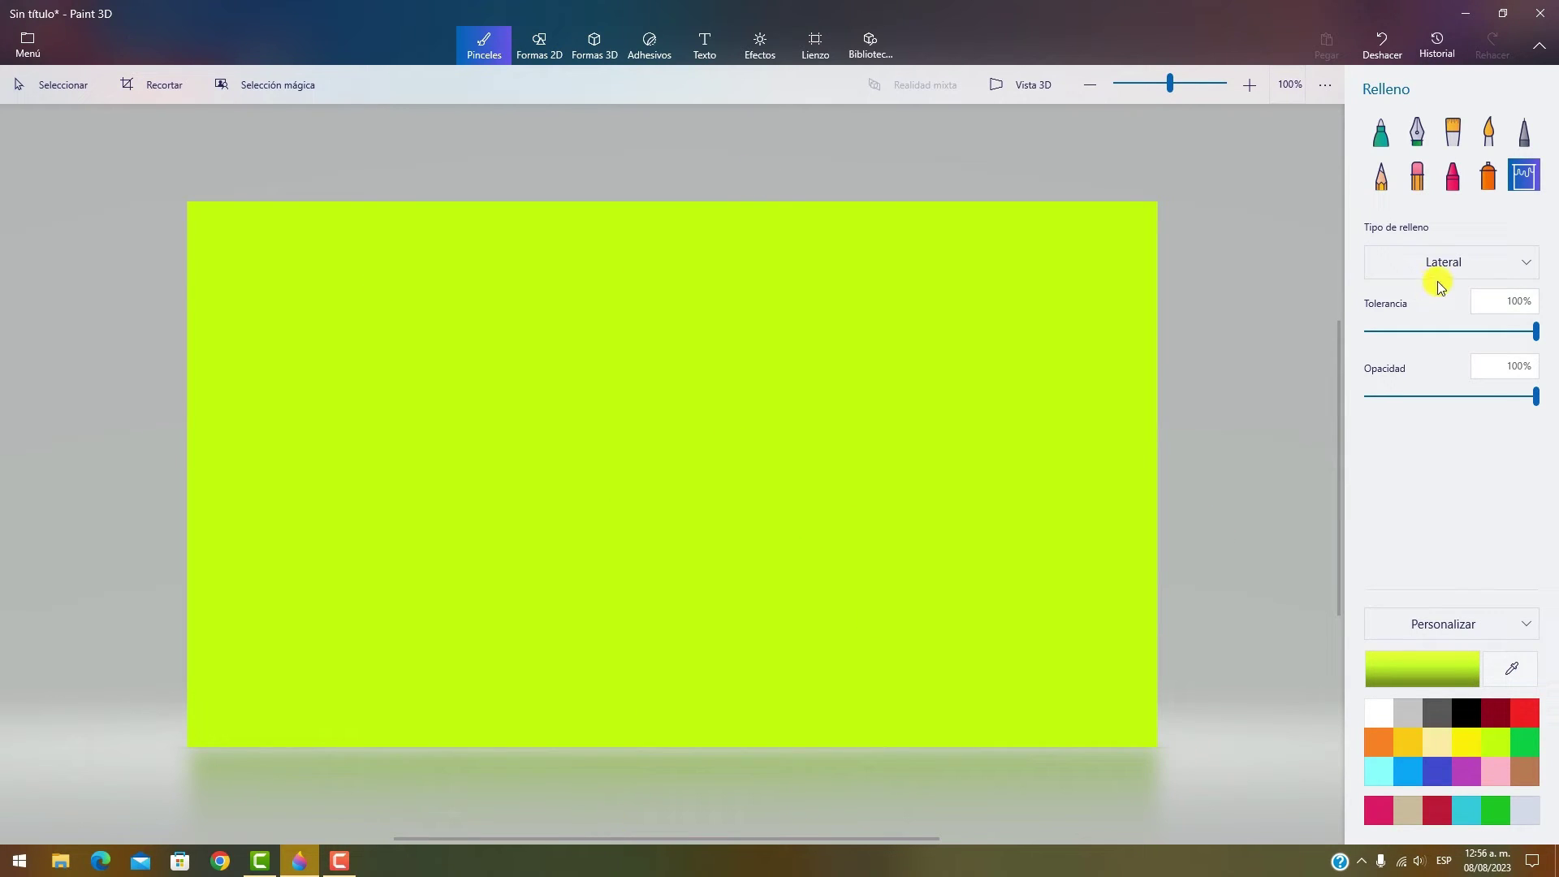
click(1372, 43)
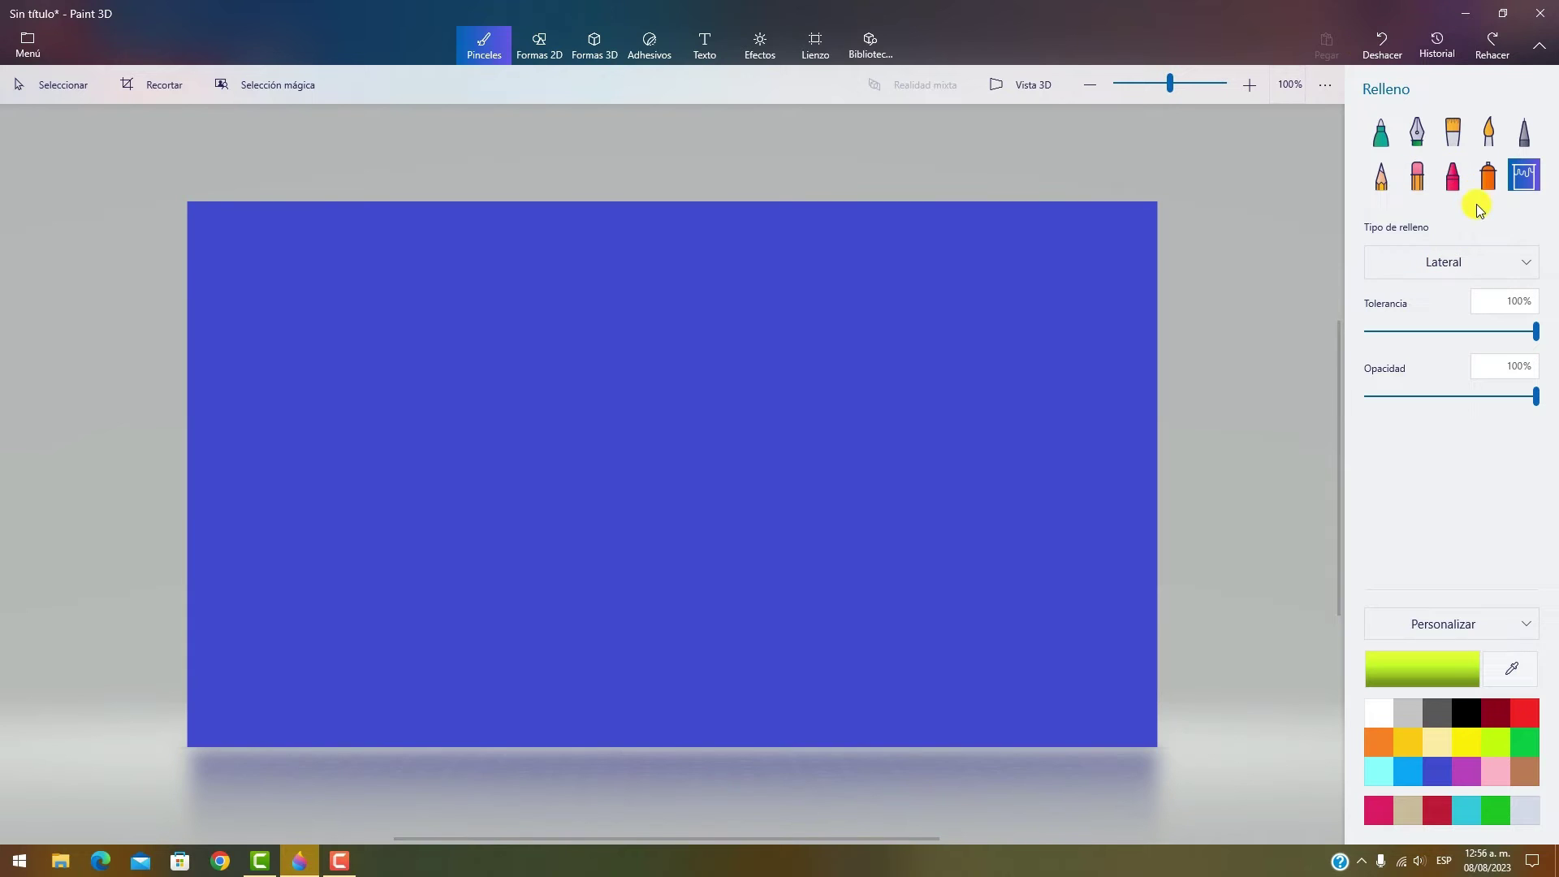
- Draw gold crayon strokes across the canvas from left to right at 47 px, 16 px and 88 px thickness
click(1457, 181)
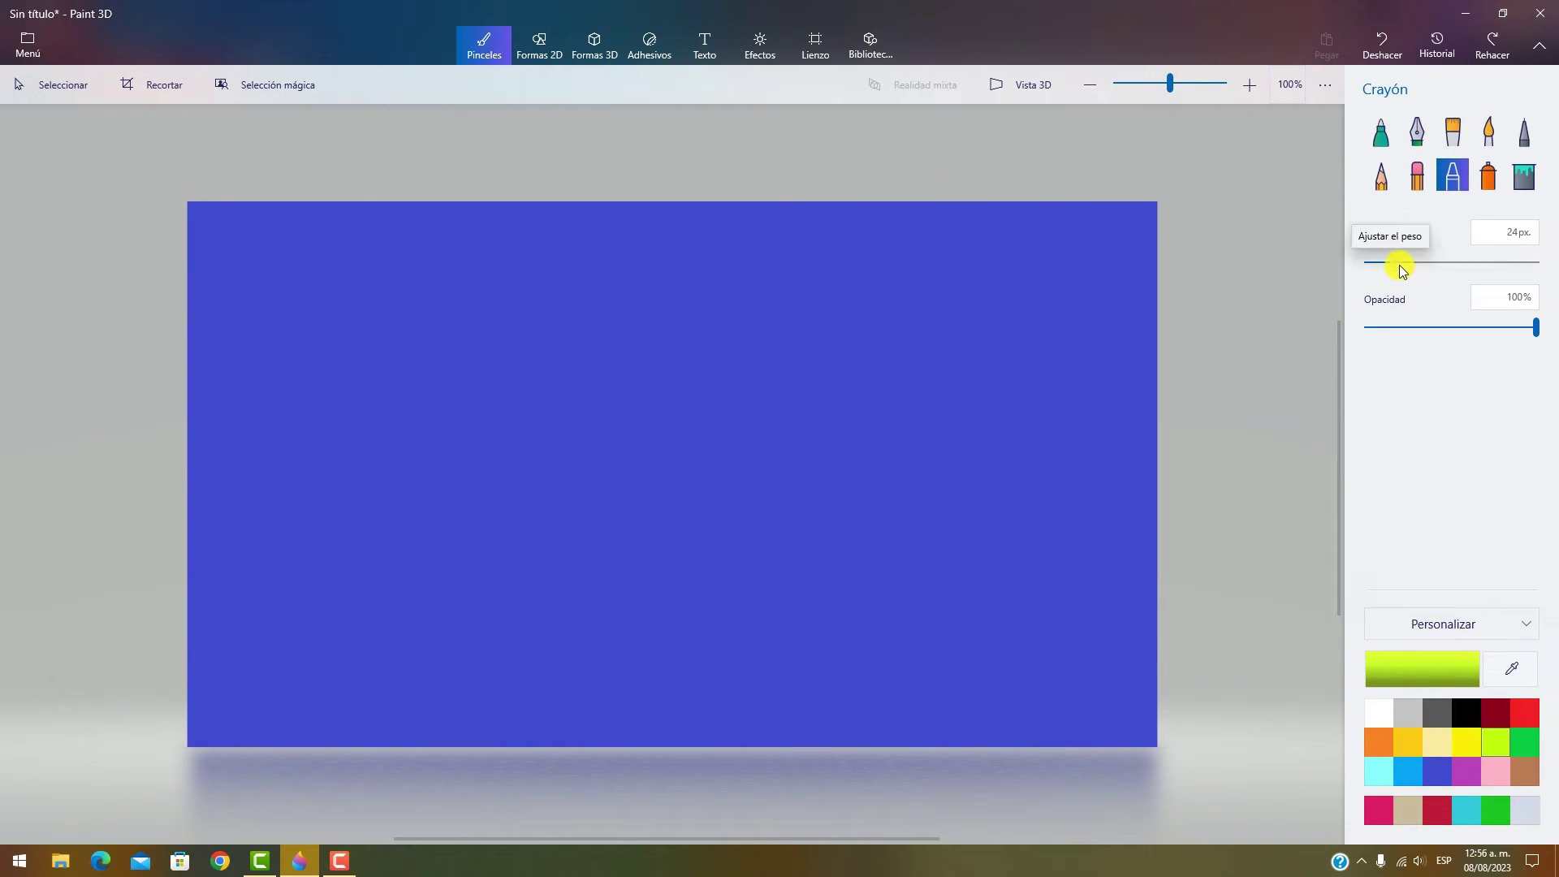
click(1410, 735)
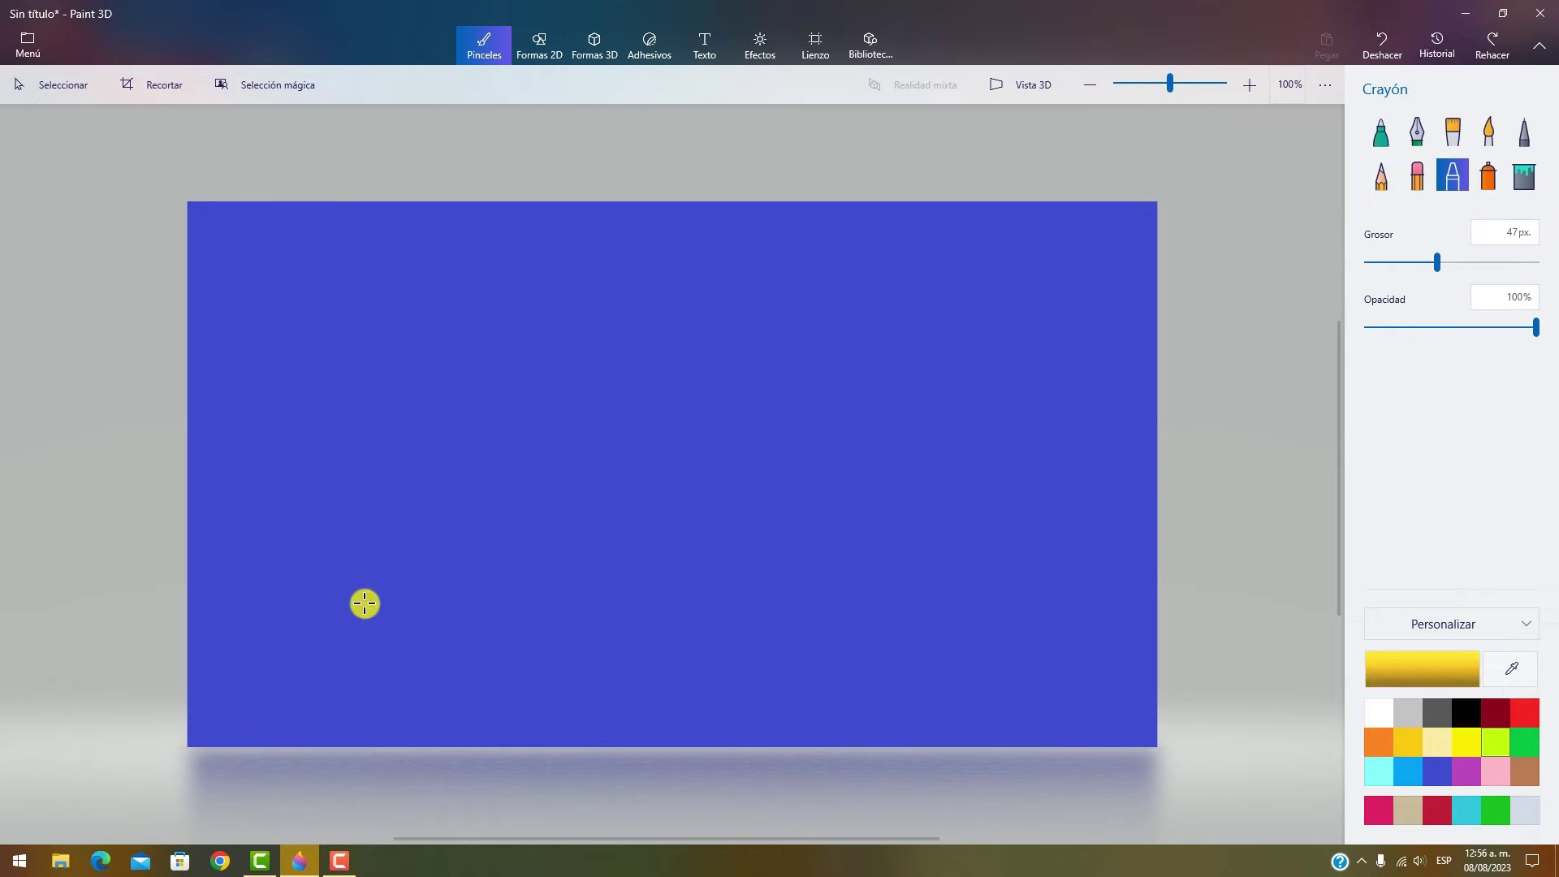
mouse_move(389, 339)
mouse_down()
mouse_move(369, 602)
mouse_move(393, 633)
mouse_move(423, 596)
mouse_move(471, 456)
mouse_up()
drag(1437, 261, 1378, 263)
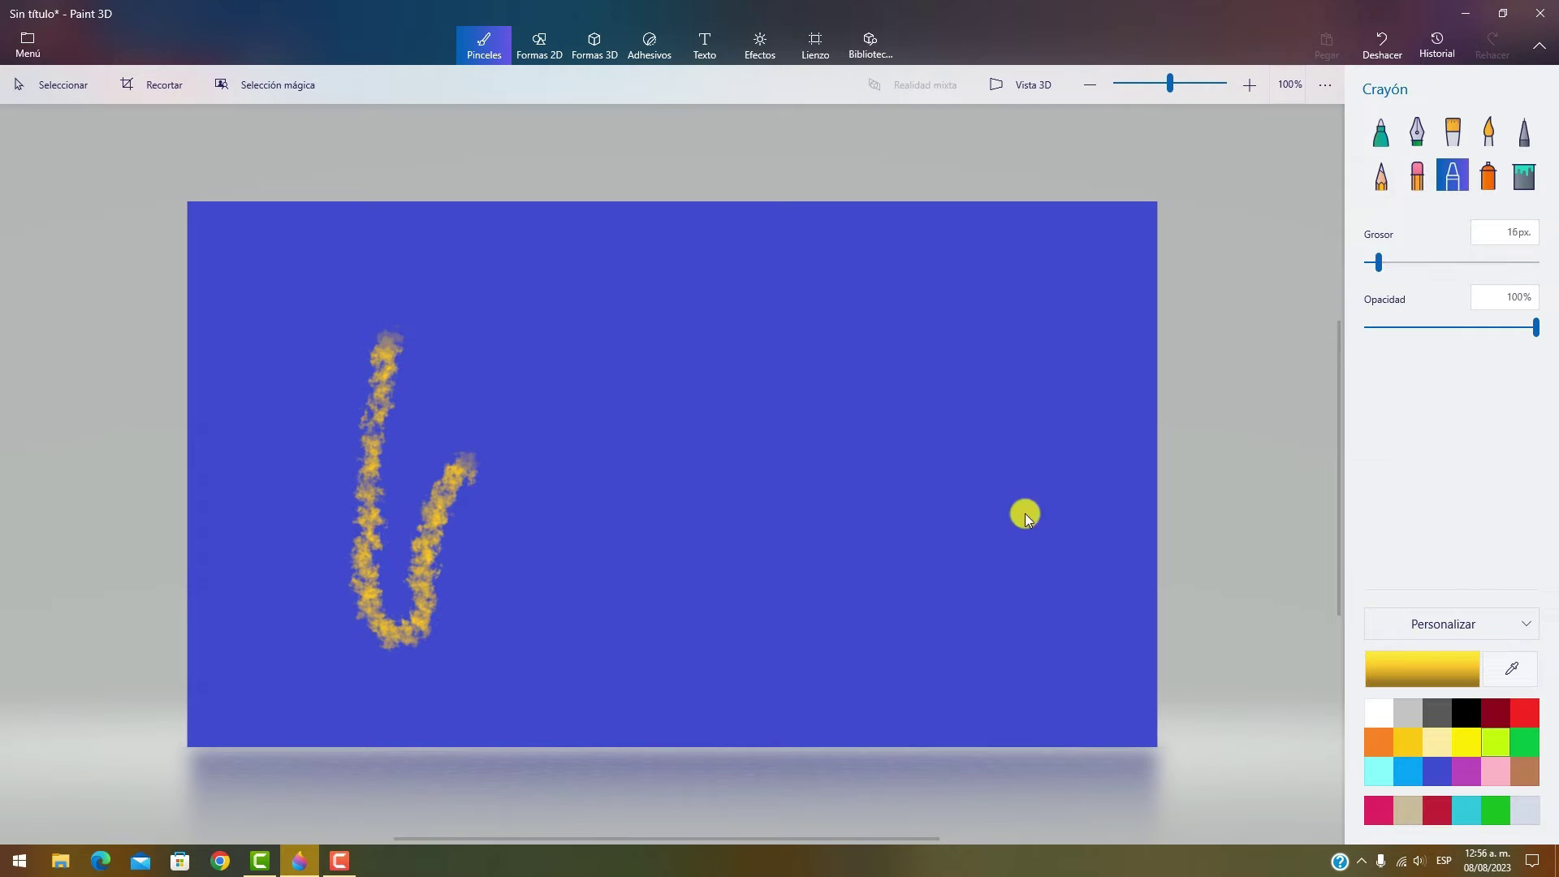
drag(565, 657, 582, 540)
mouse_move(601, 454)
mouse_down()
mouse_move(650, 557)
mouse_move(784, 559)
mouse_up()
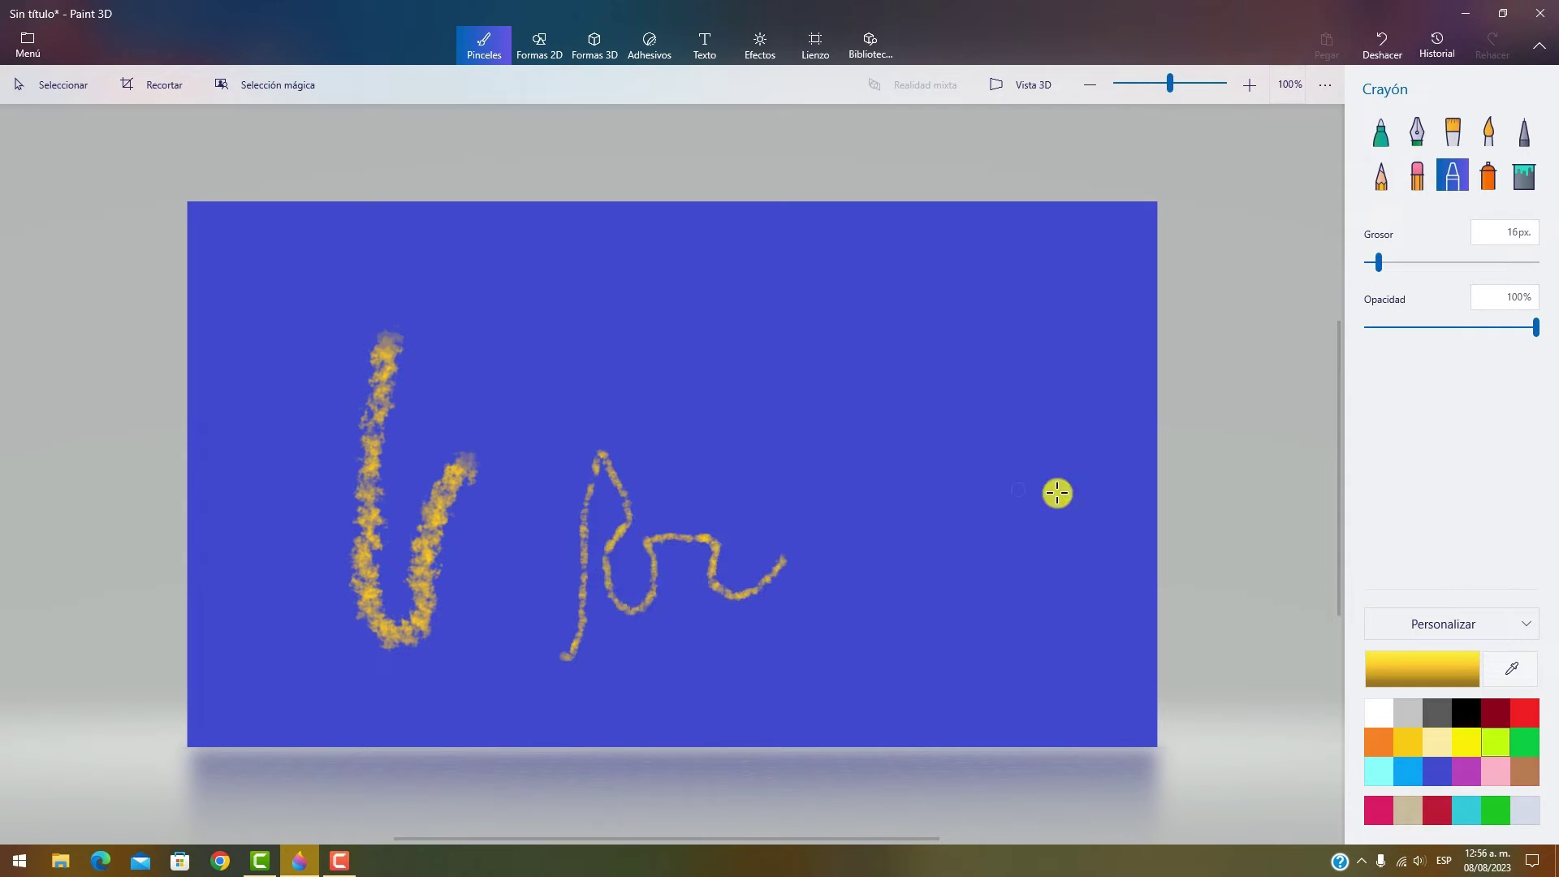
drag(1392, 265, 1530, 273)
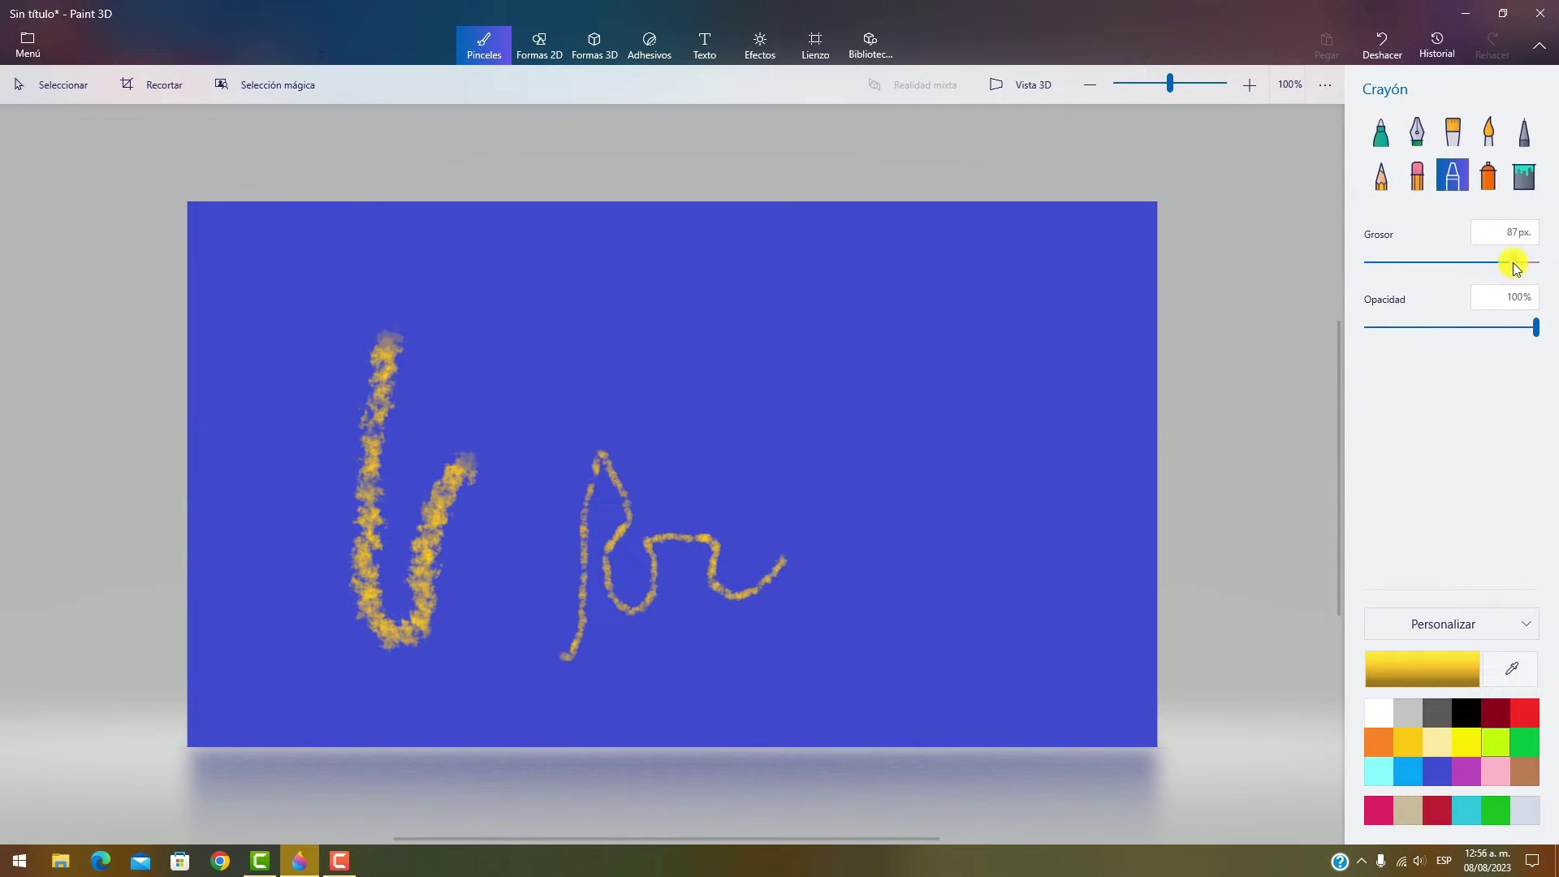
mouse_move(881, 365)
mouse_down()
mouse_move(909, 570)
mouse_move(969, 458)
mouse_move(976, 405)
mouse_move(1088, 599)
mouse_up()
- Undo all the gold crayon strokes
click(1382, 42)
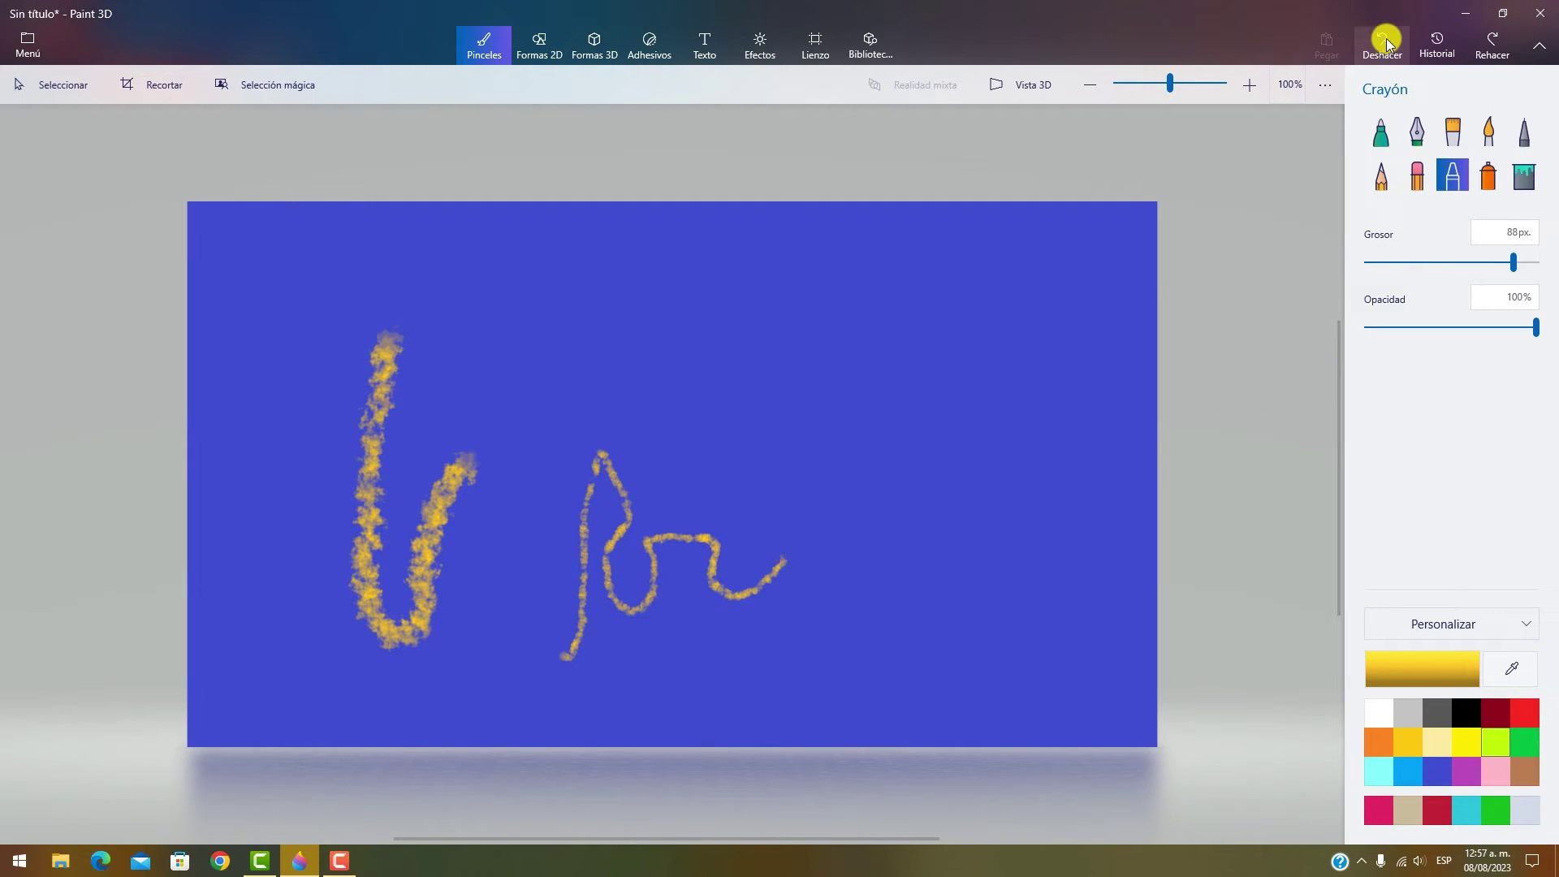
click(1384, 43)
click(1384, 42)
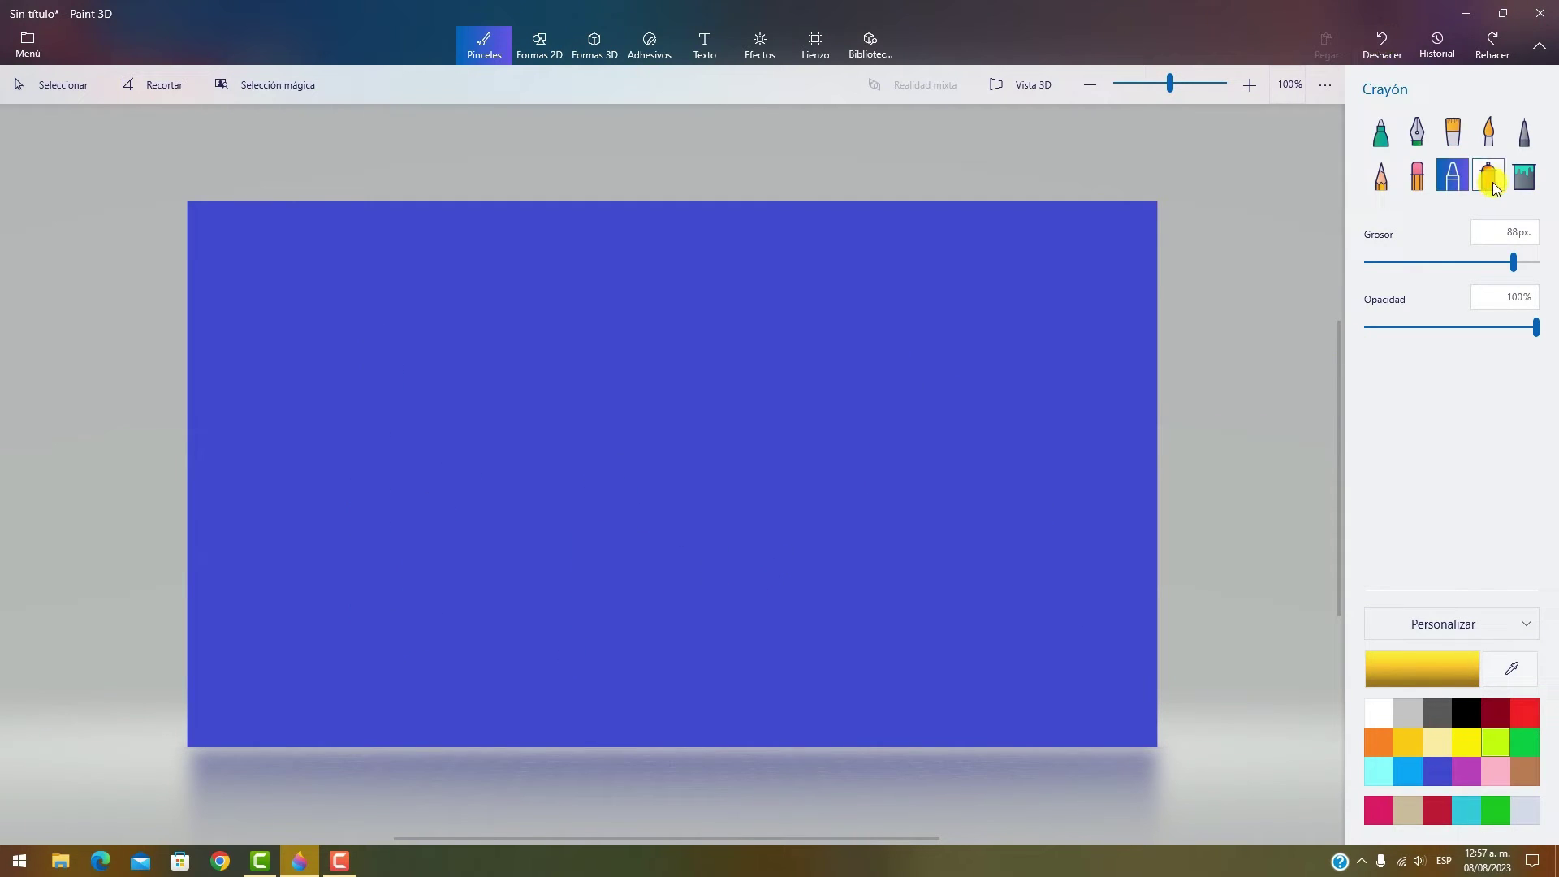
- Spray a short vertical lime green airbrush stroke near the canvas's upper-right corner at 100 px thickness and 25% opacity, building up its lower end
click(1494, 180)
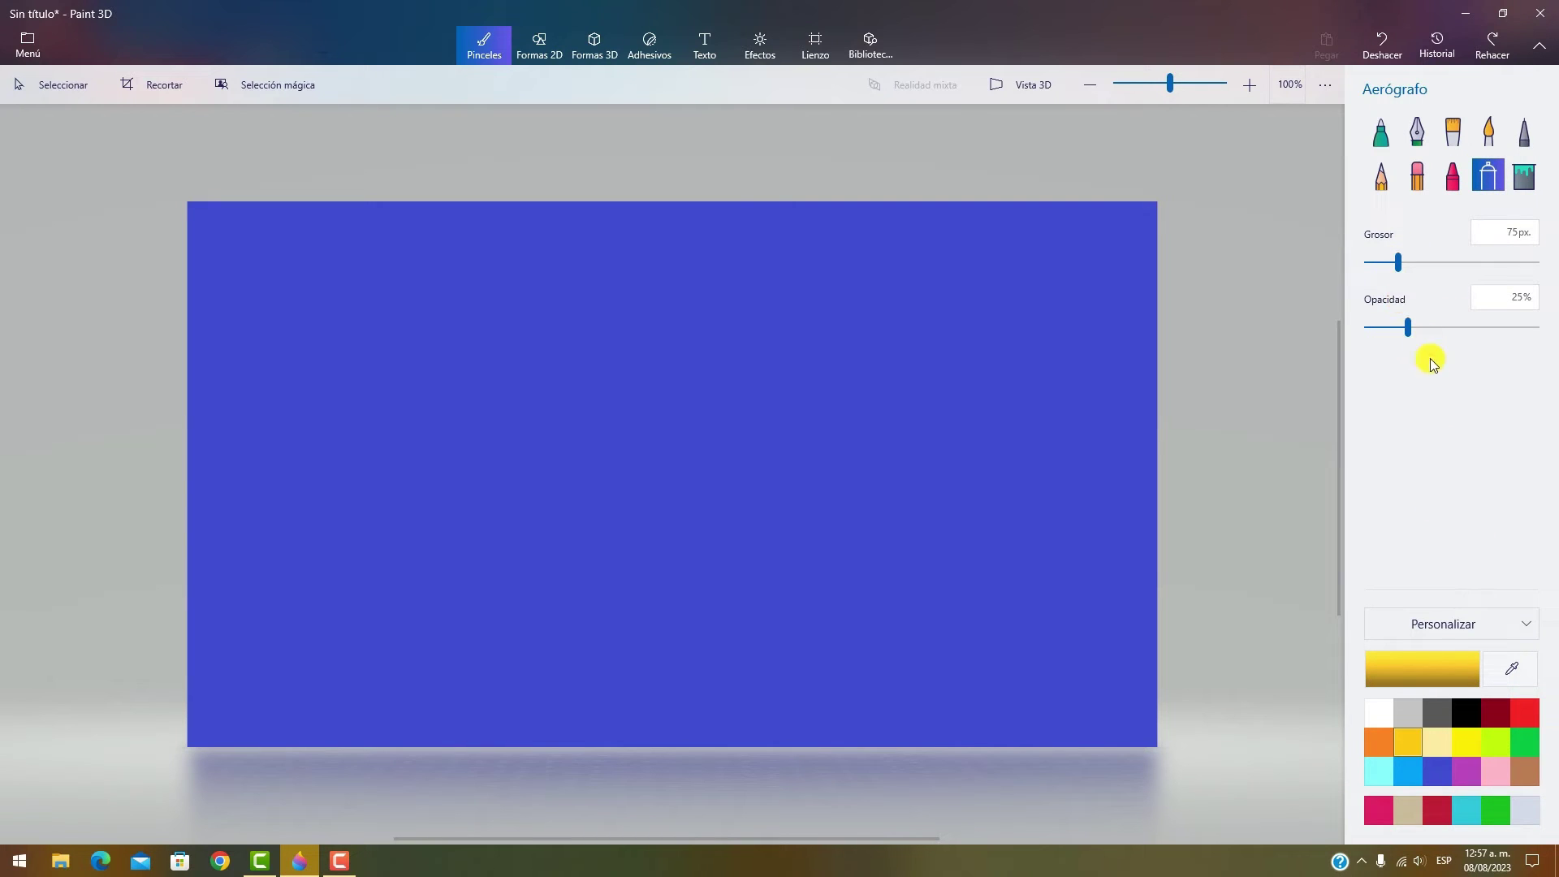
click(1494, 738)
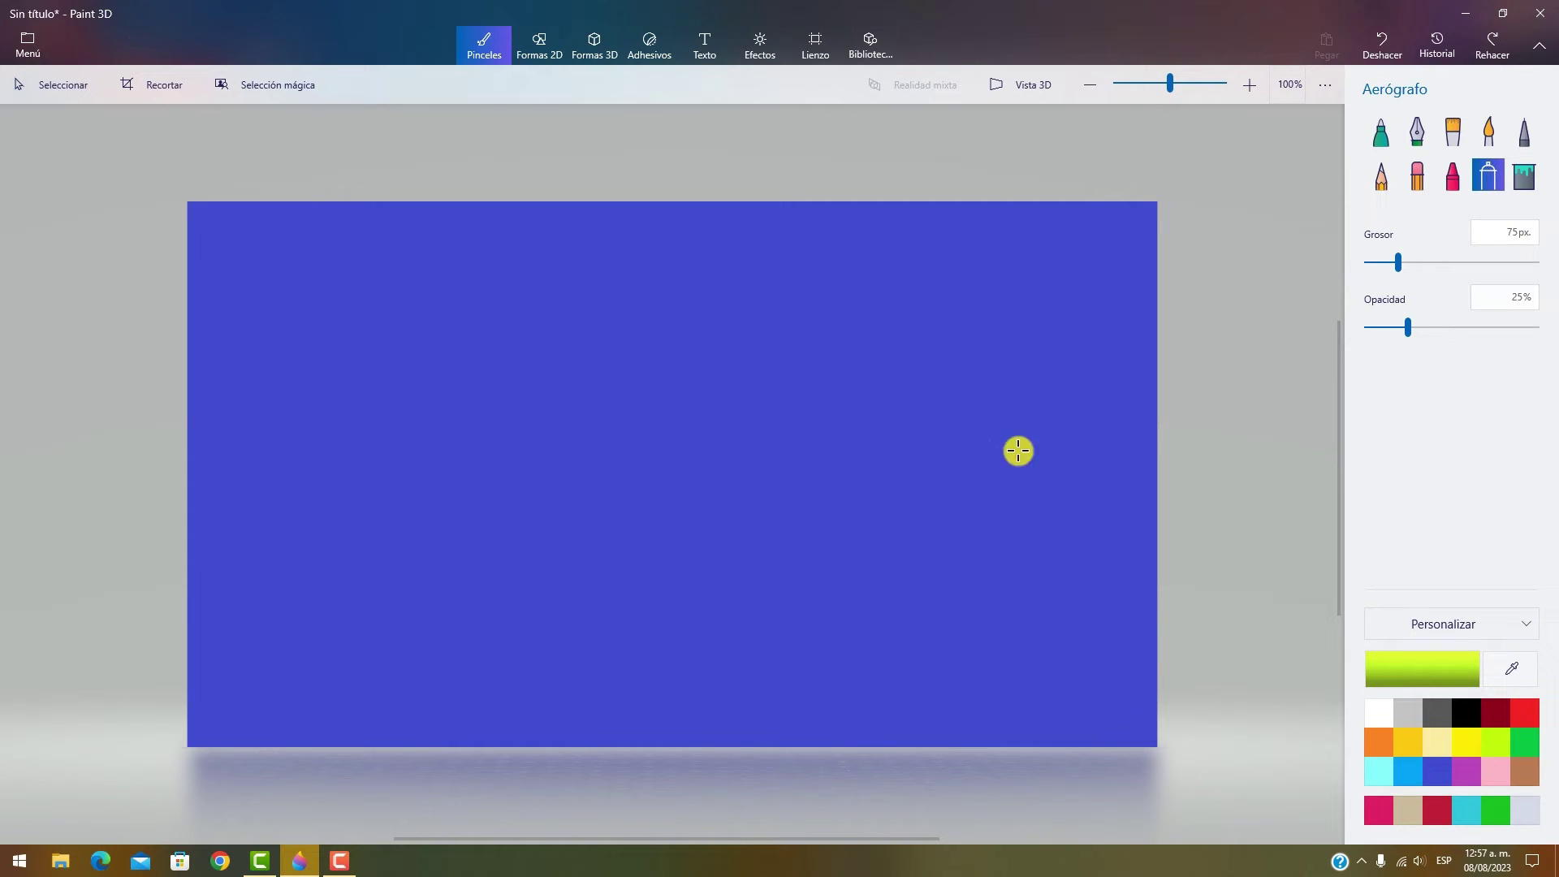
click(1498, 263)
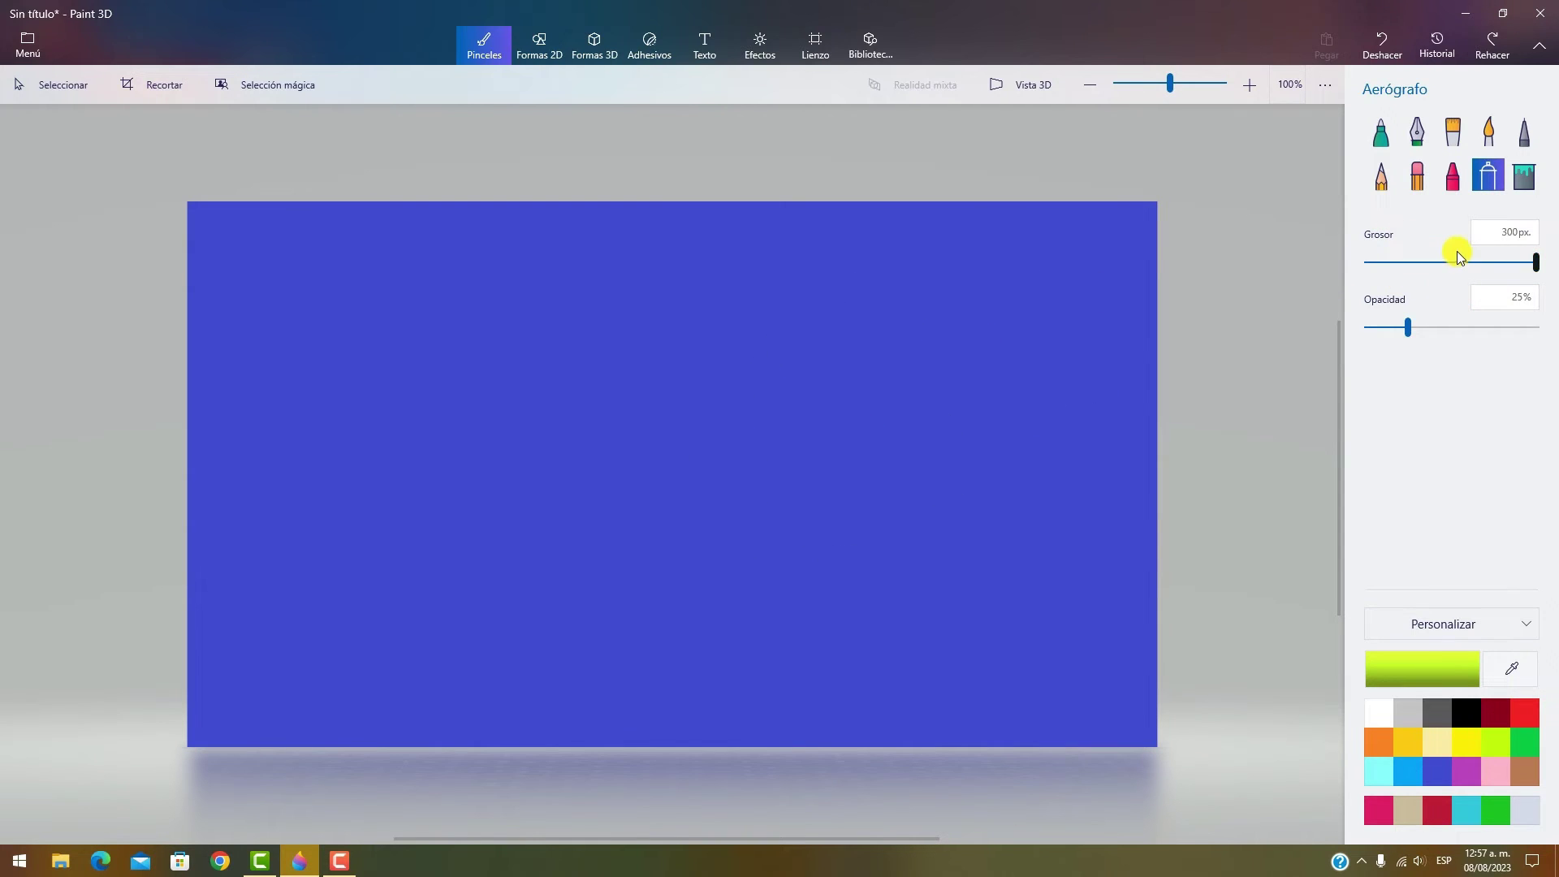
drag(1454, 263, 1413, 263)
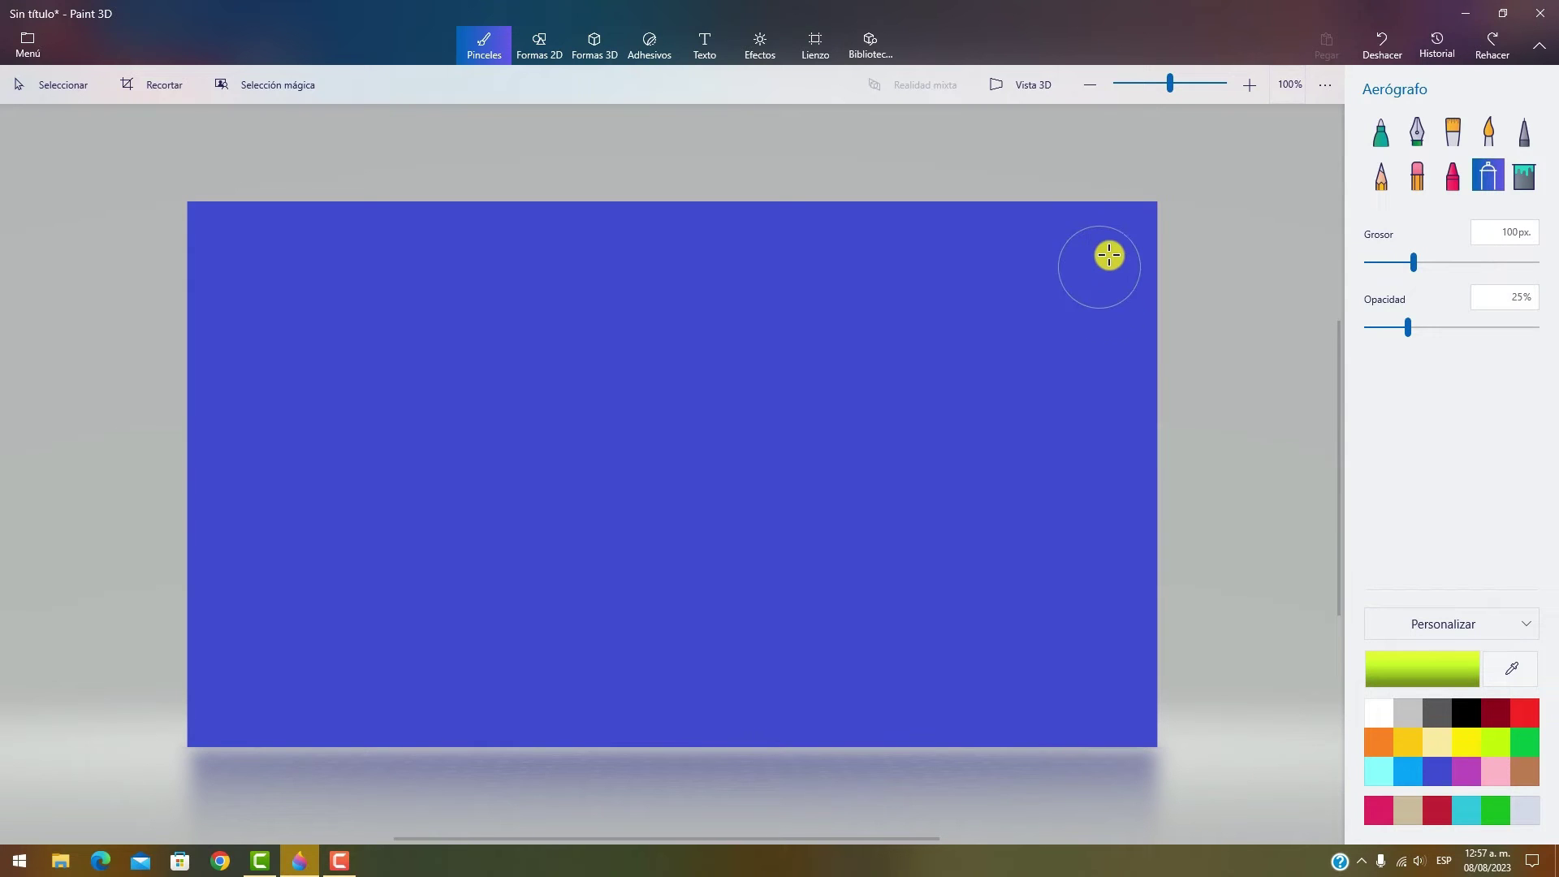
drag(1103, 247, 1098, 350)
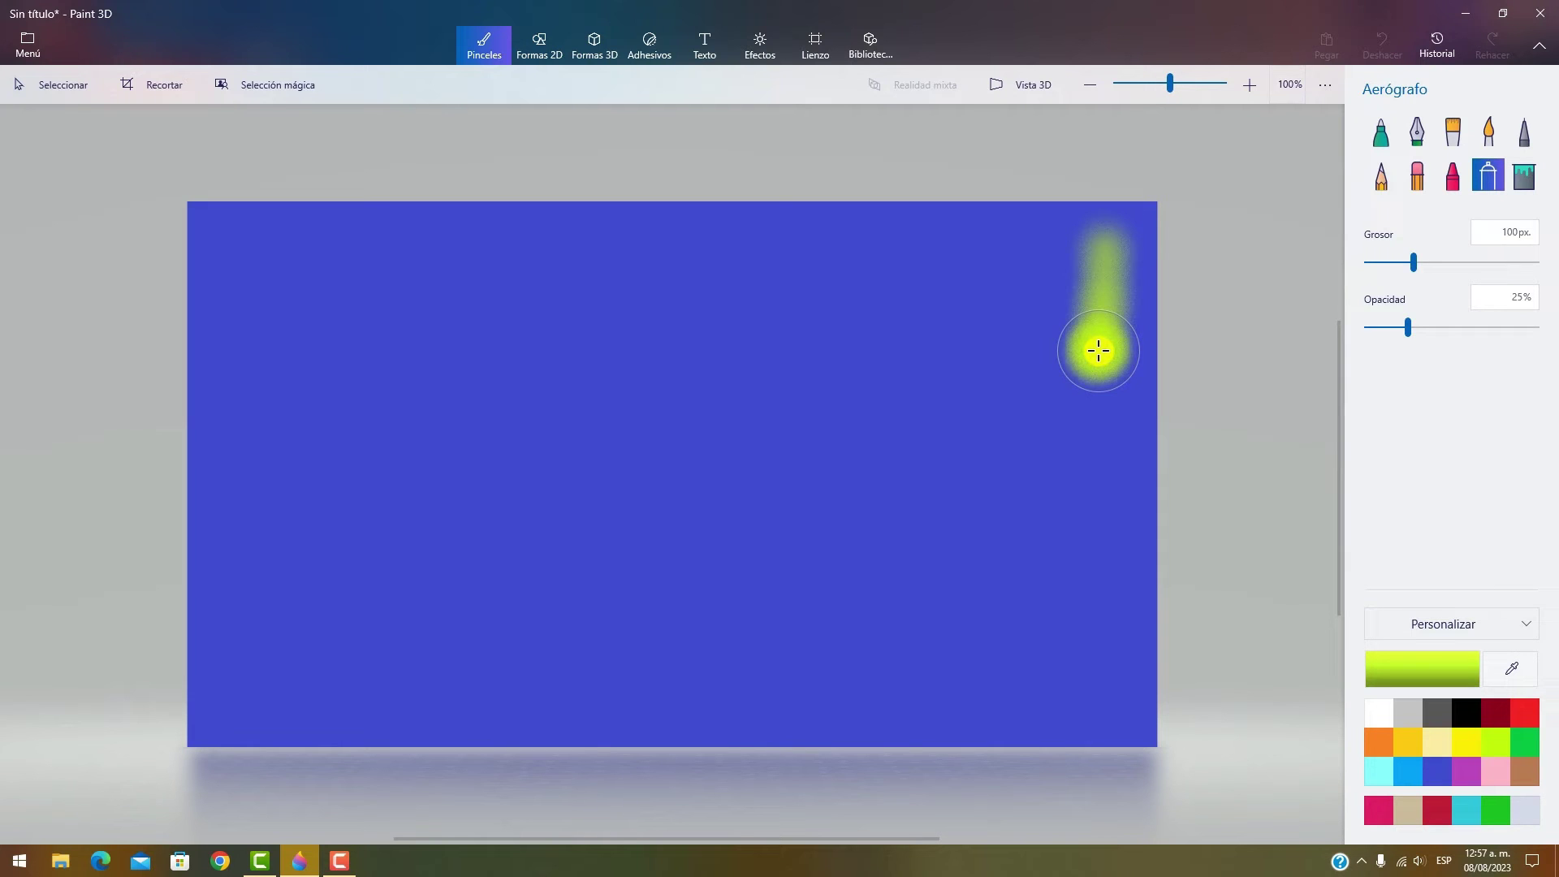
drag(1098, 351, 1096, 353)
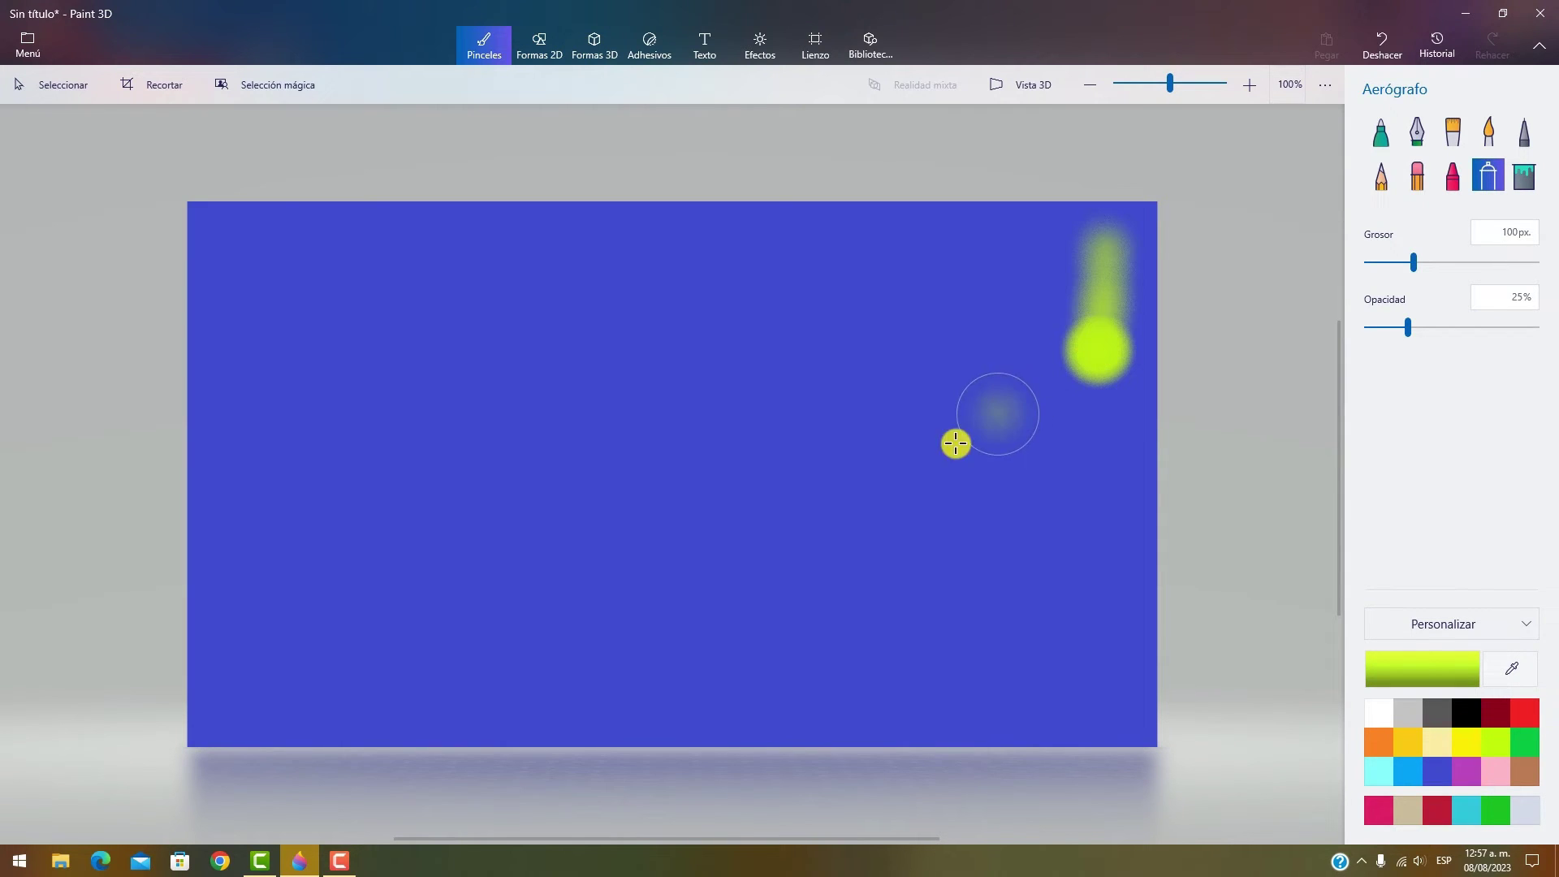
- Spray separate faint lime green airbrush dabs around the canvas's centre at 100 px thickness and 25% opacity
click(723, 503)
click(796, 529)
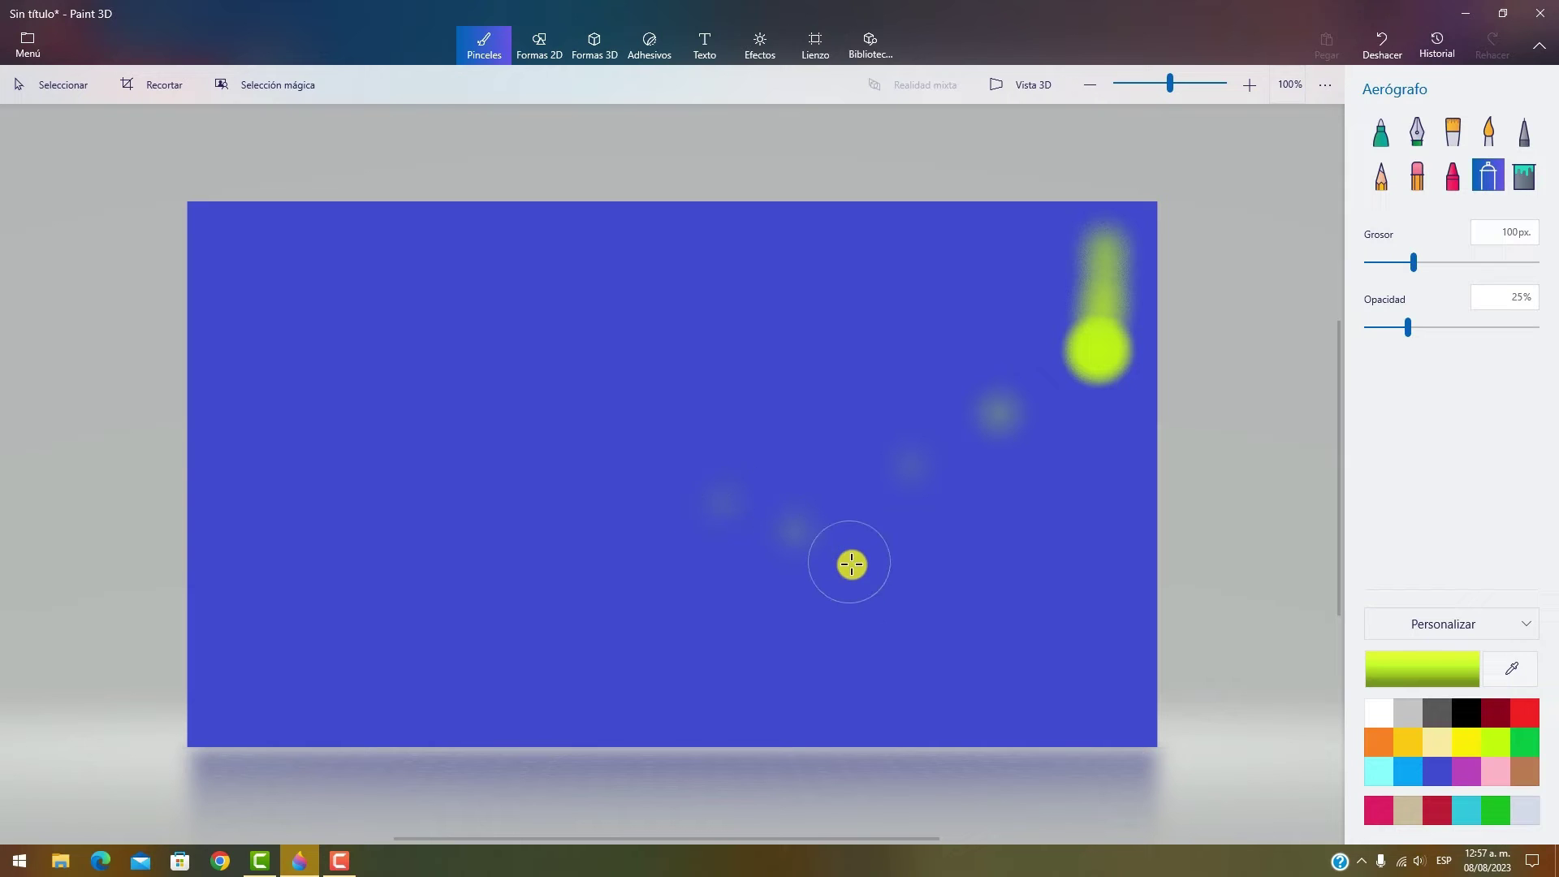
click(859, 591)
click(737, 396)
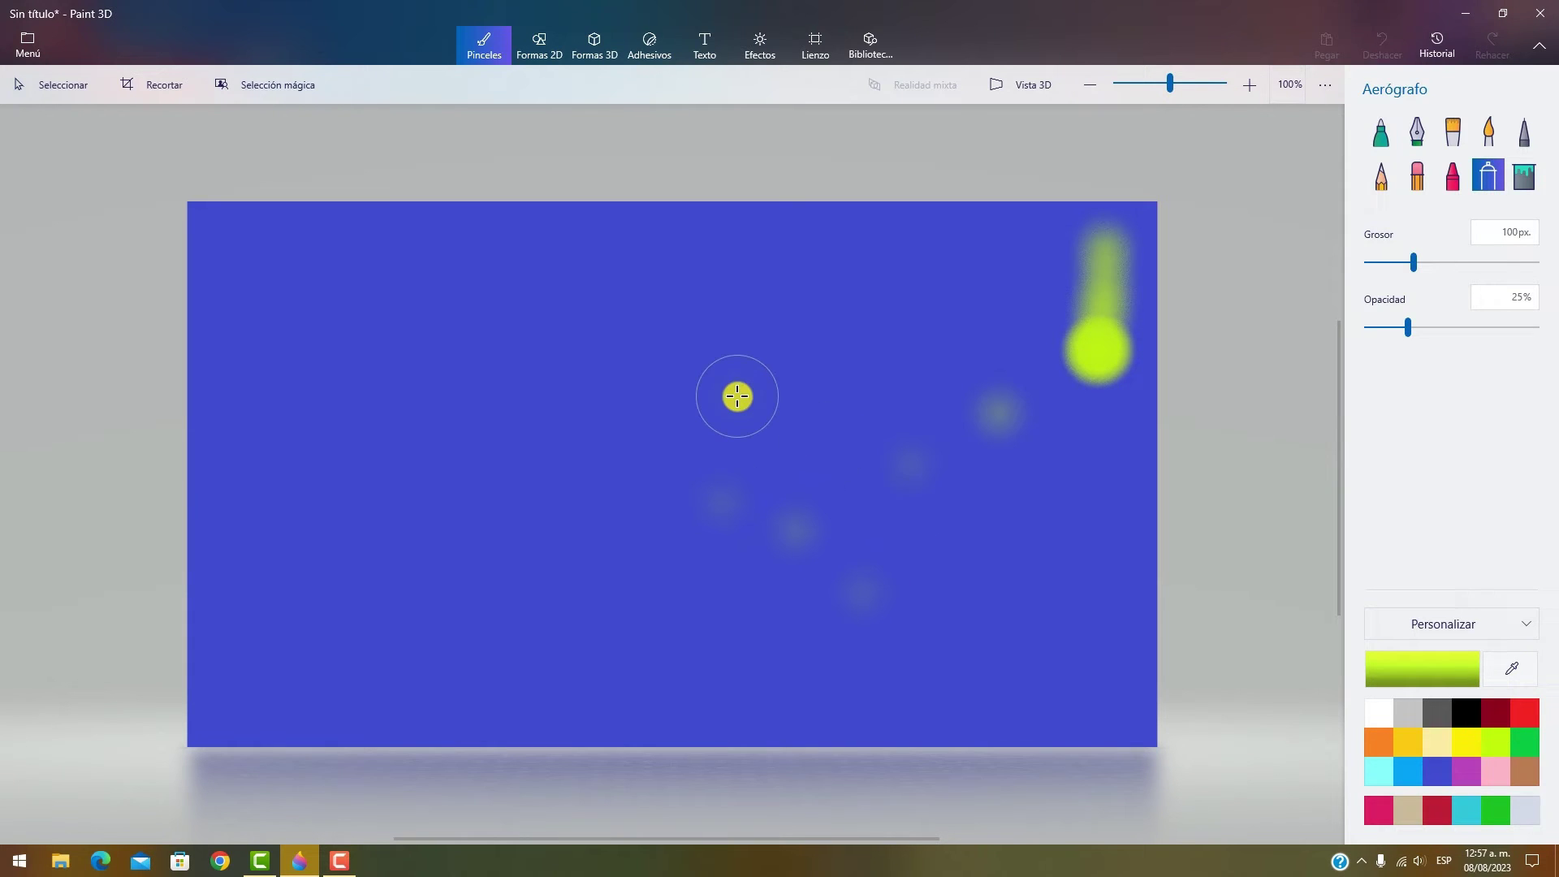
- Spray a solid lime green spot and winding stroke from the canvas's centre at 25% opacity, and add denser airbrush strokes at 100% opacity
drag(737, 396, 737, 396)
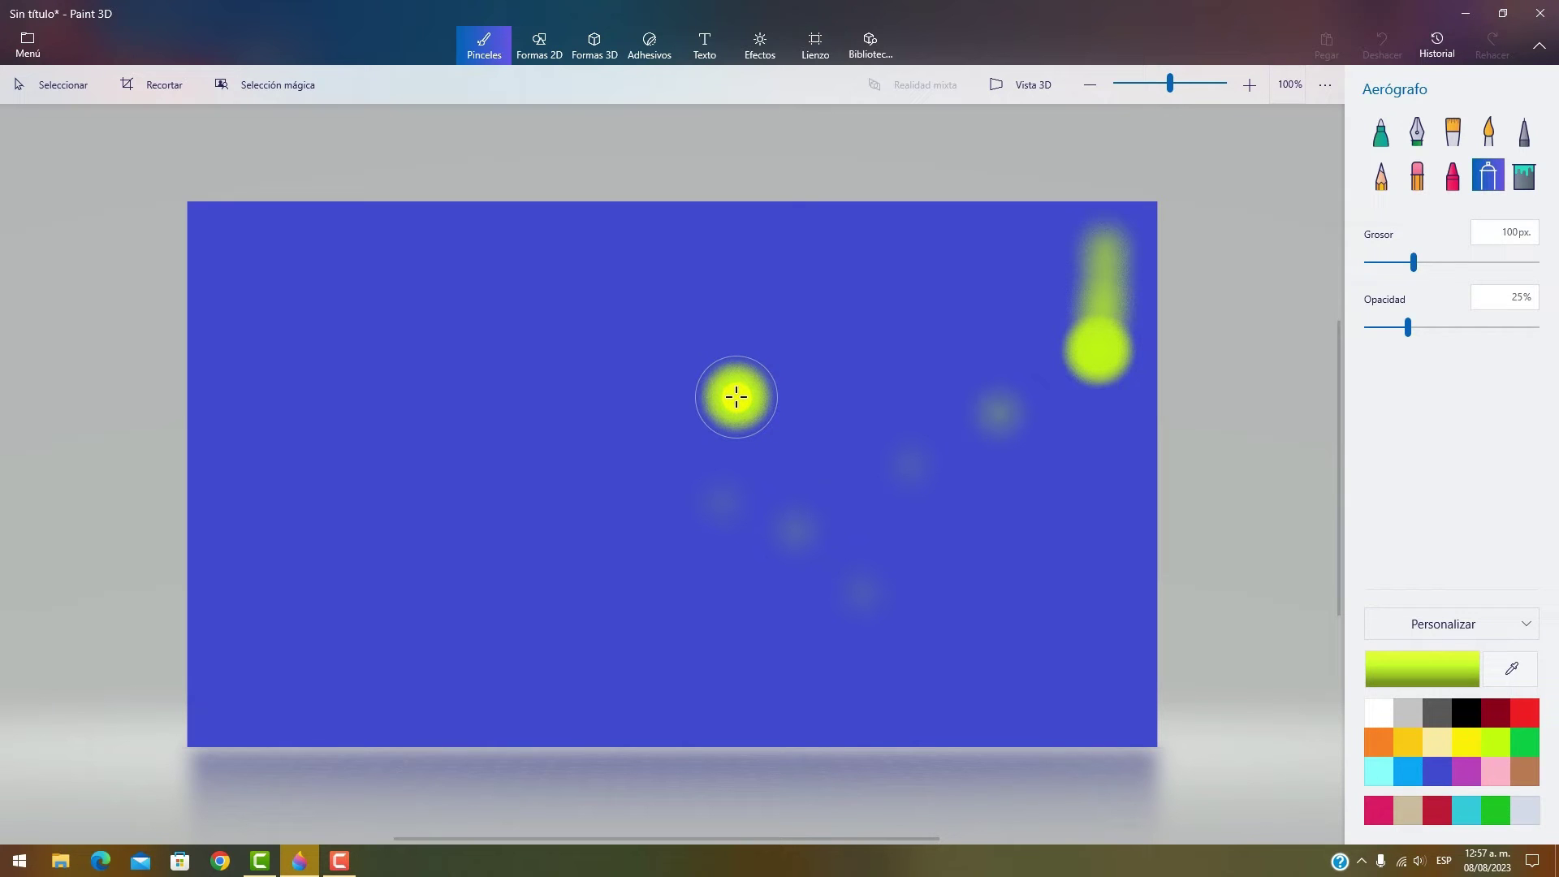
mouse_move(737, 397)
mouse_down()
mouse_move(769, 404)
mouse_move(811, 495)
mouse_move(703, 546)
mouse_move(500, 466)
mouse_move(414, 595)
mouse_move(643, 630)
mouse_move(999, 635)
mouse_up()
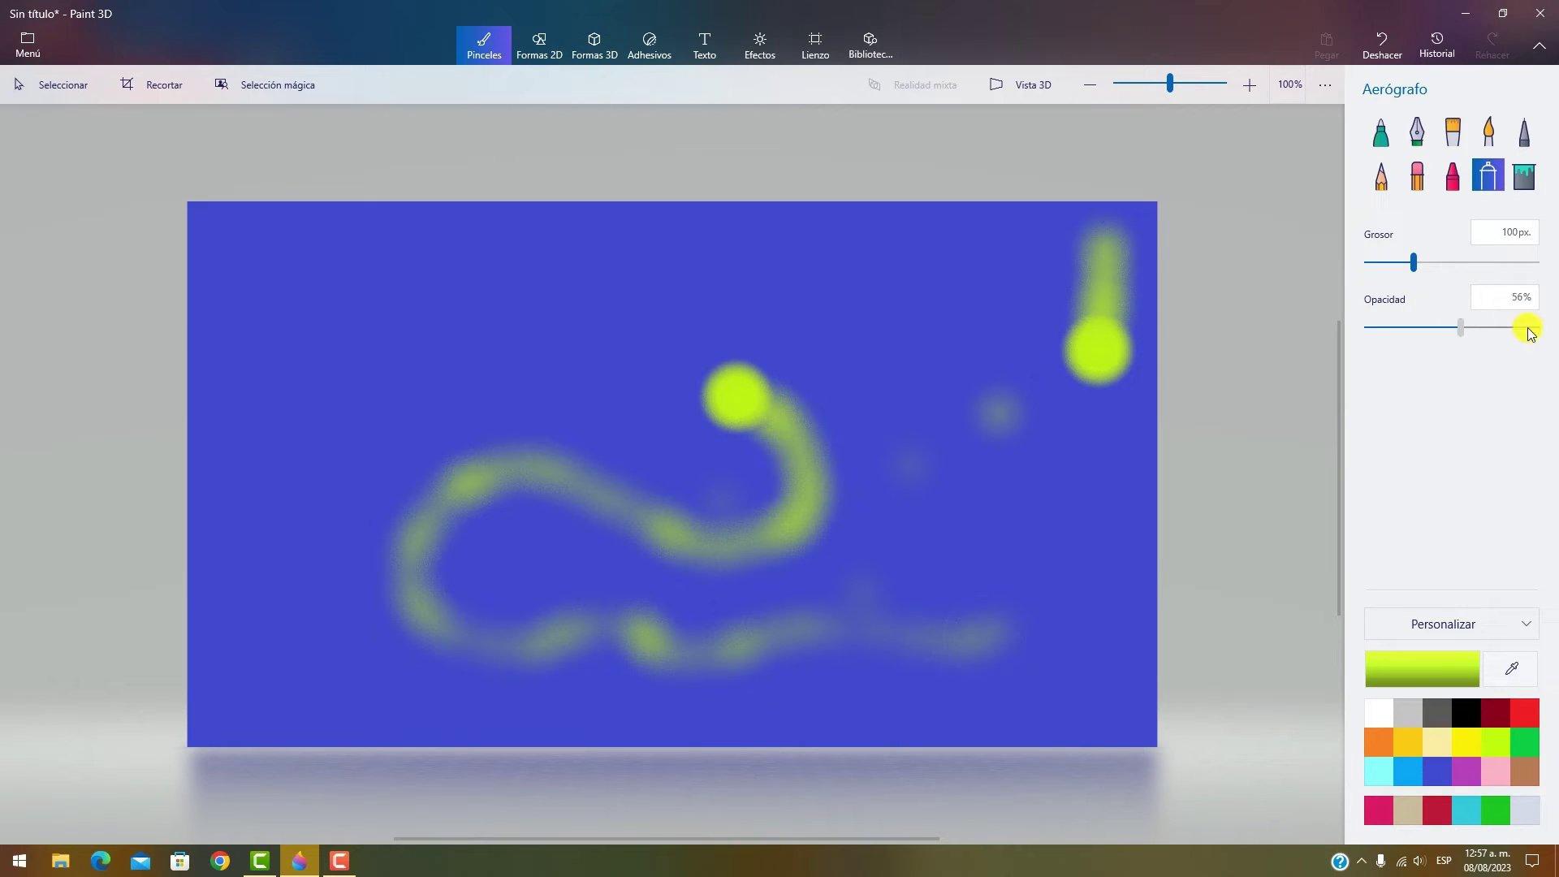
mouse_move(758, 240)
mouse_down()
mouse_move(485, 228)
mouse_move(807, 208)
mouse_move(774, 229)
mouse_move(862, 261)
mouse_move(824, 545)
mouse_move(764, 544)
mouse_move(731, 484)
mouse_move(844, 460)
mouse_move(830, 445)
mouse_move(866, 474)
mouse_up()
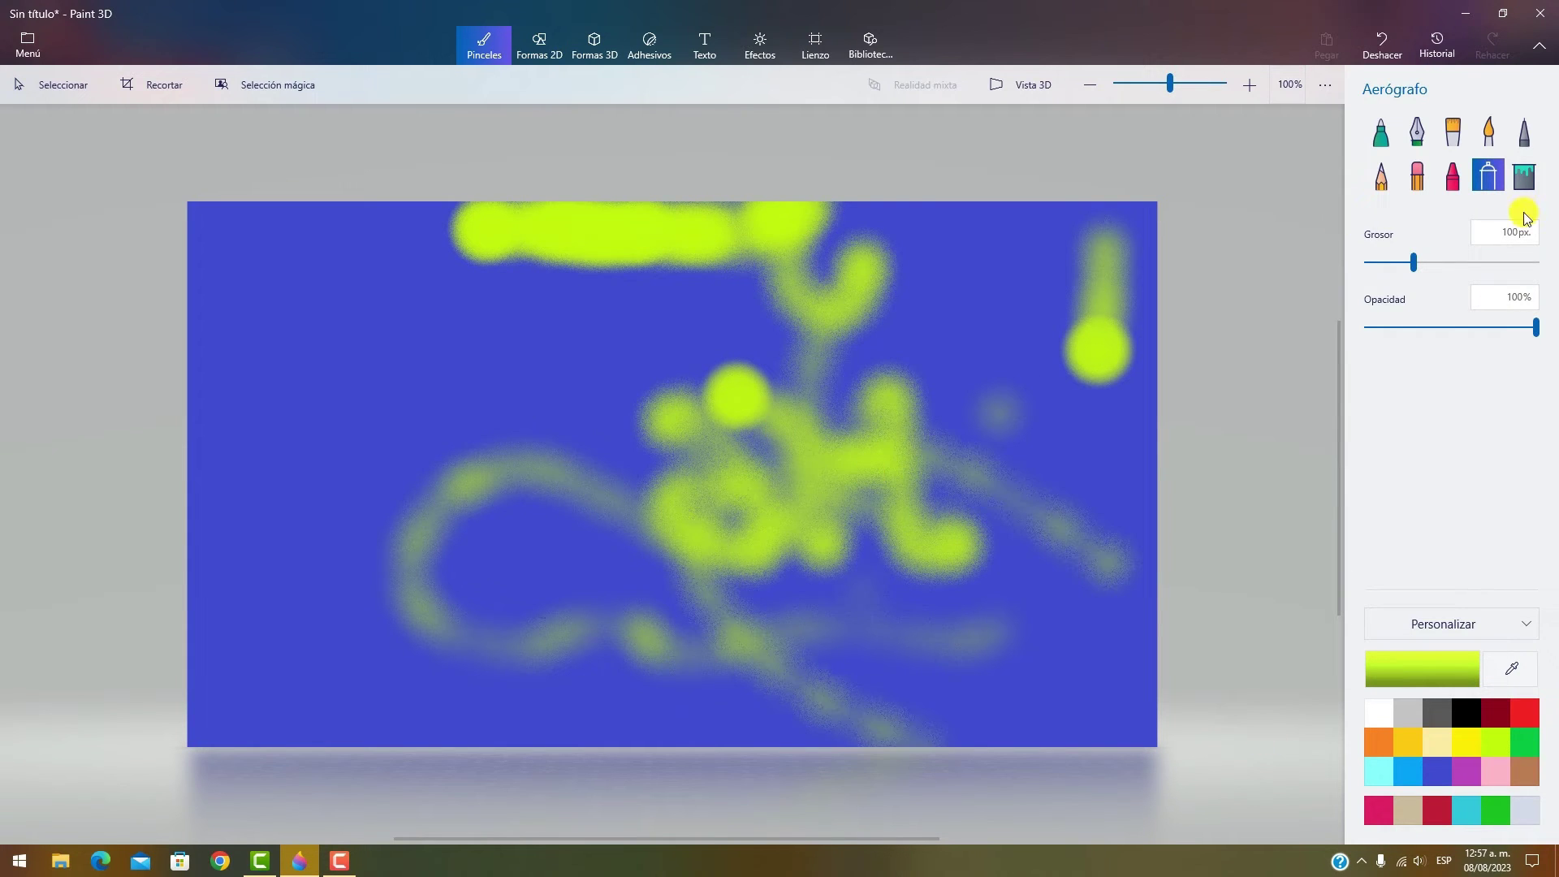
- Fill the whole canvas successively with lime green, sky blue, gold and light cyan using a Lateral fill at 100% tolerance and opacity
click(1535, 183)
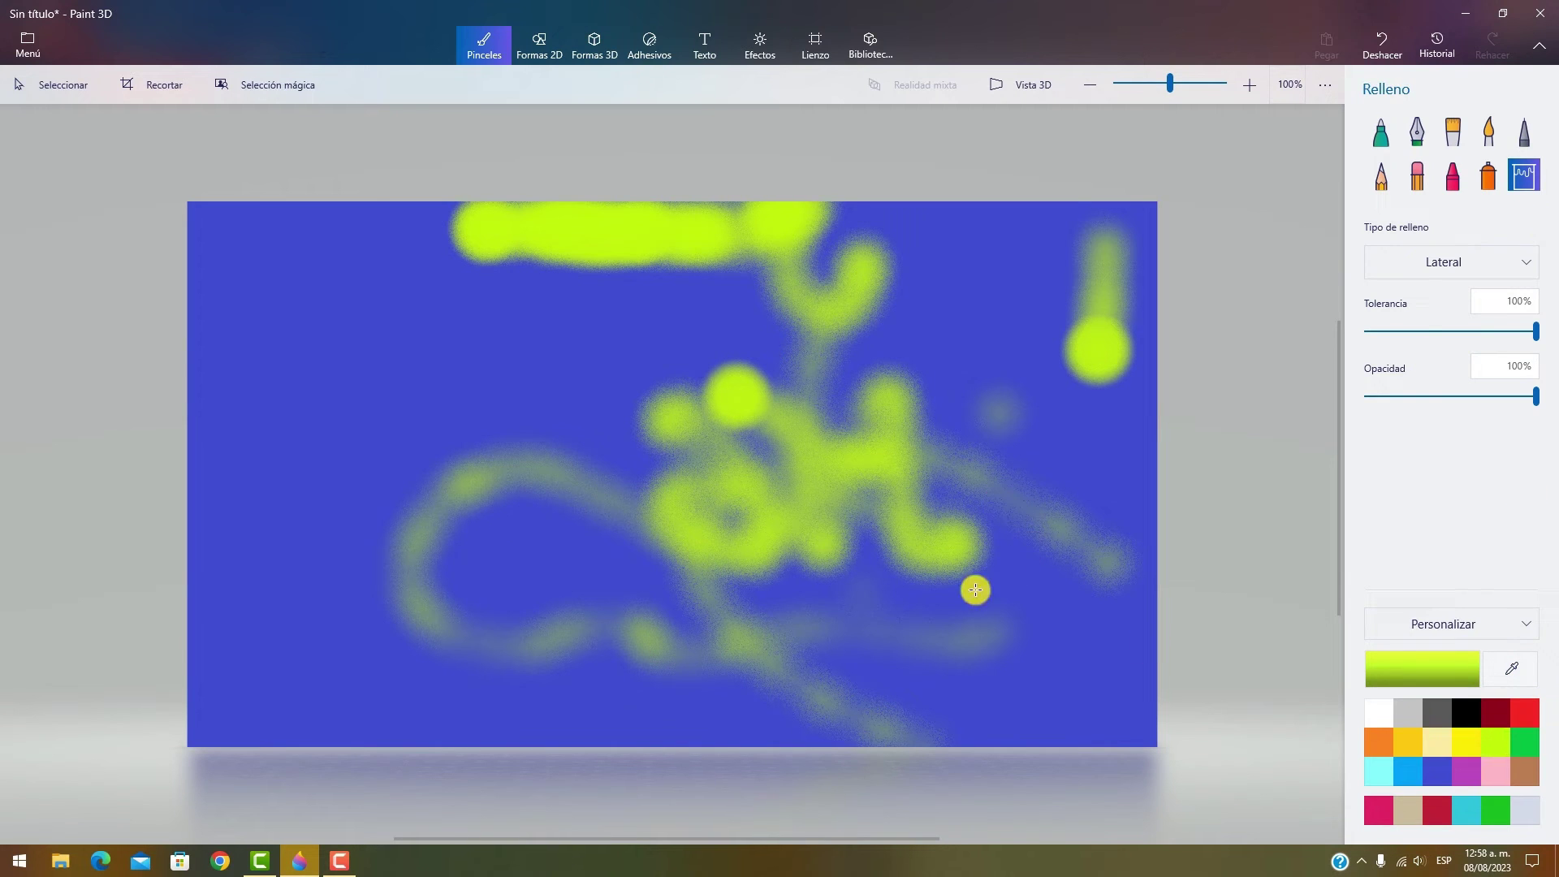
click(979, 589)
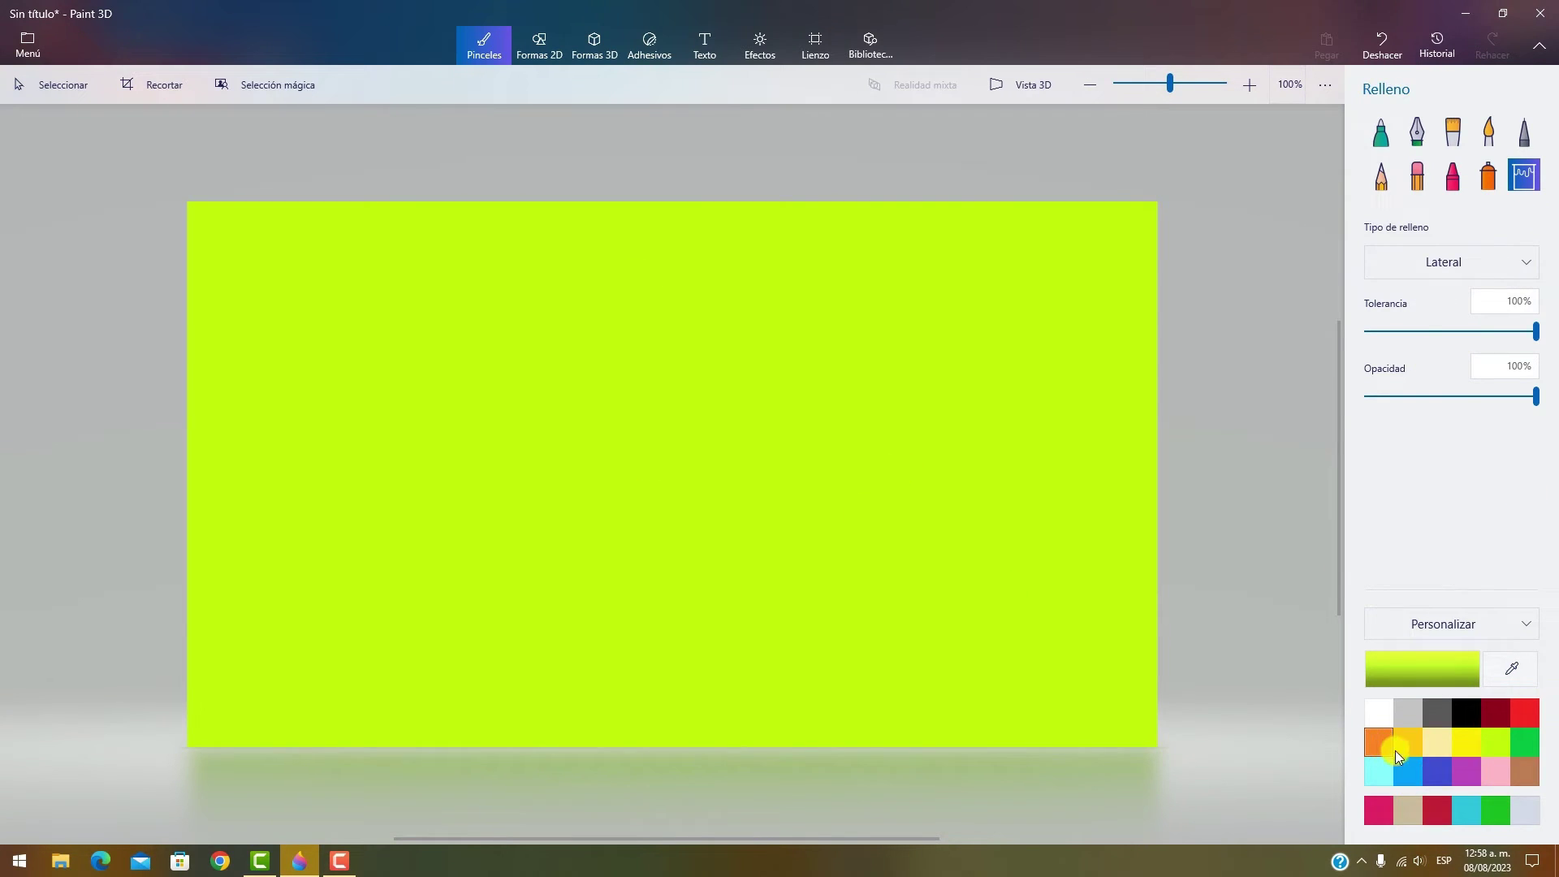
click(1408, 771)
click(525, 504)
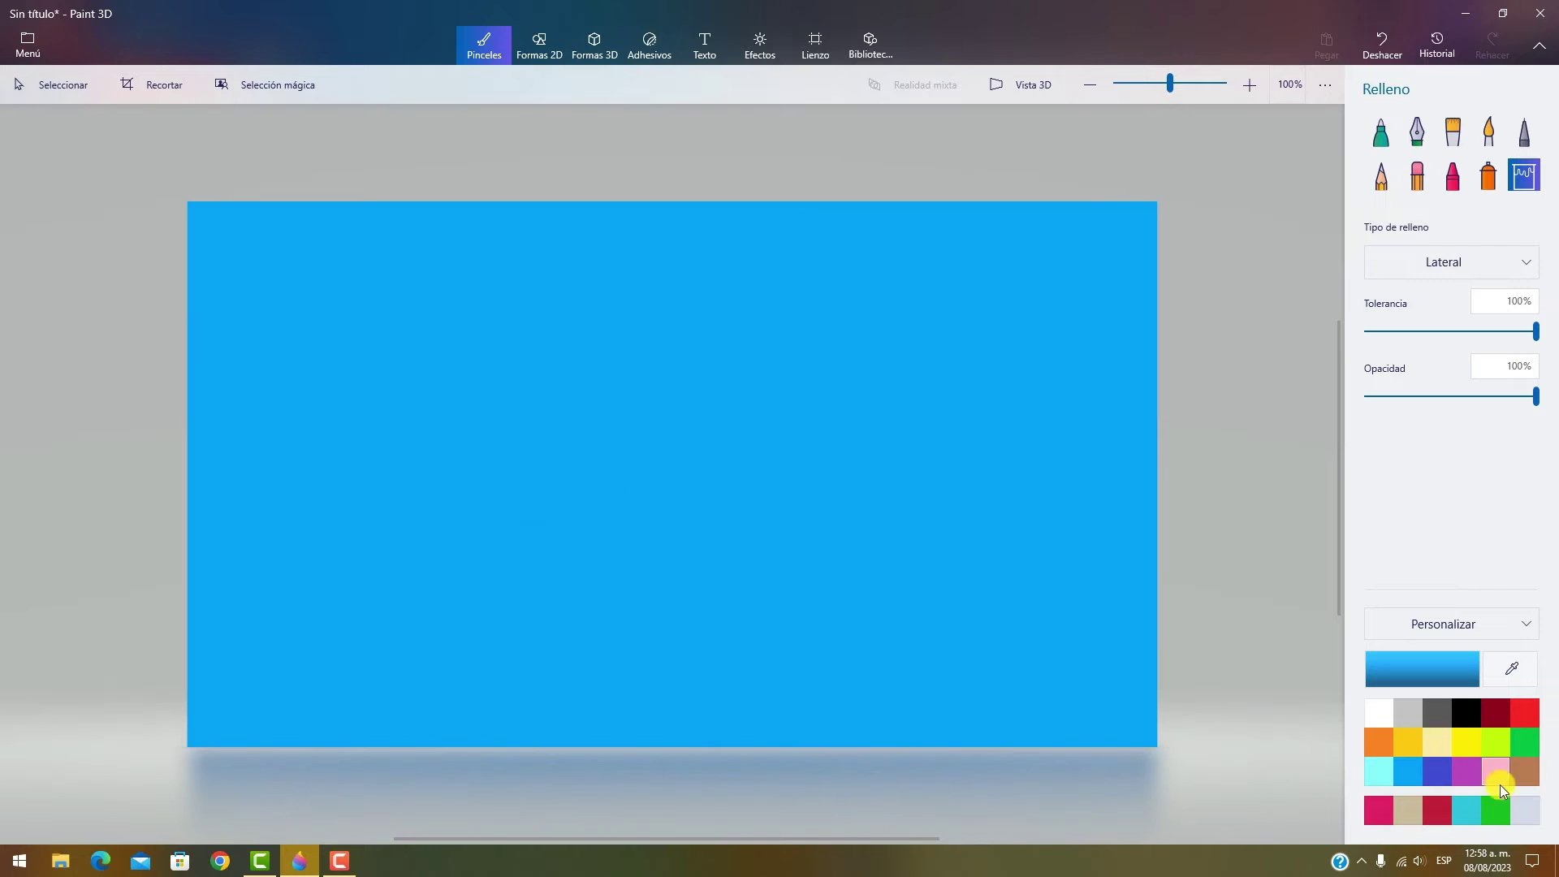
click(1401, 737)
click(709, 523)
click(1380, 781)
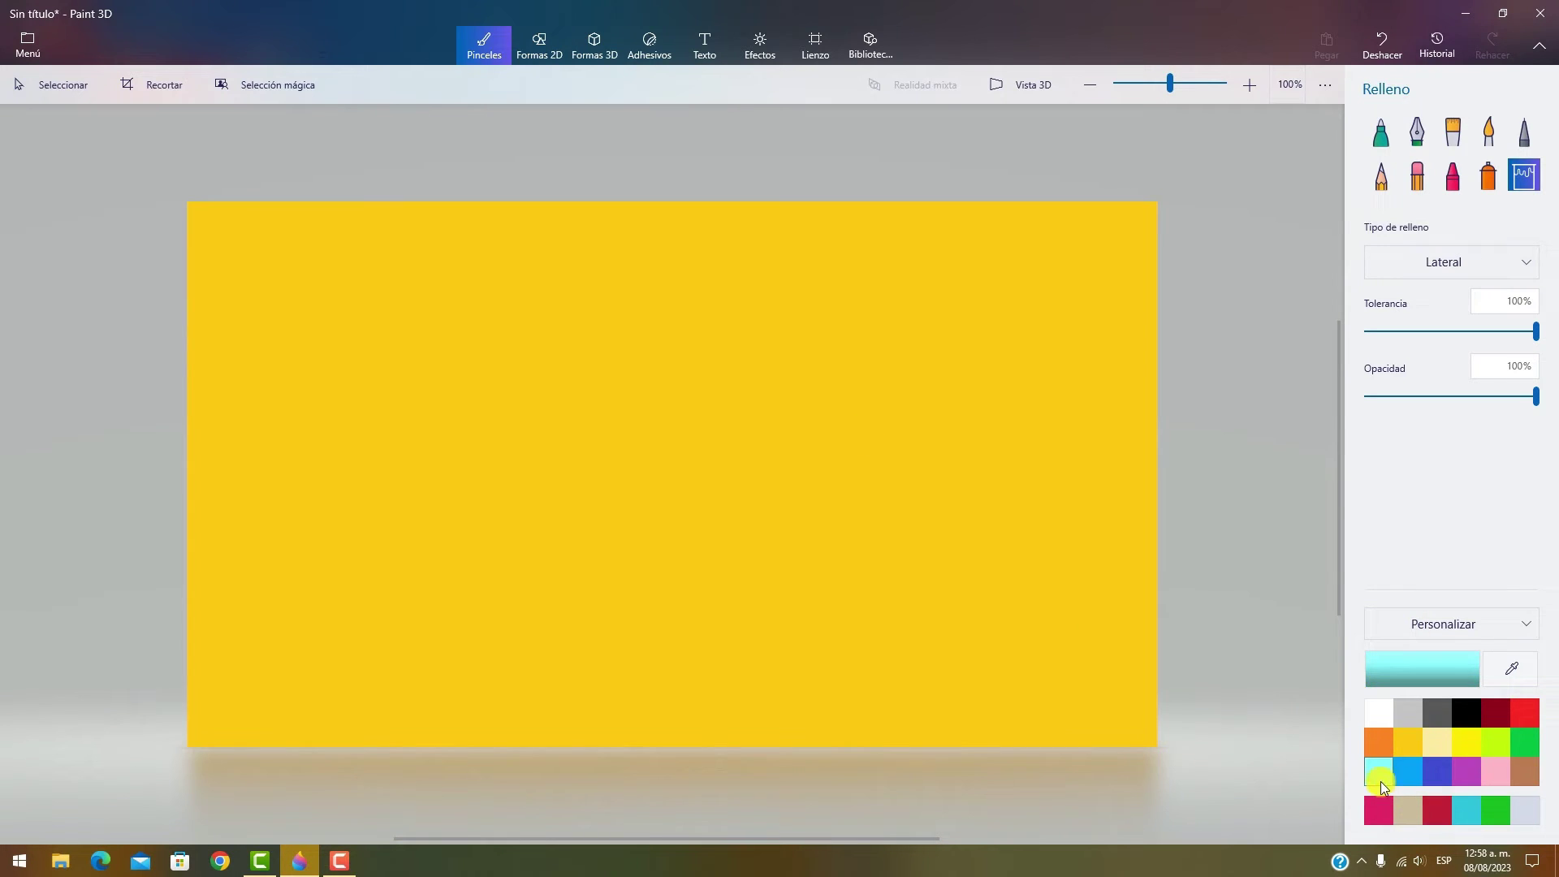
click(914, 537)
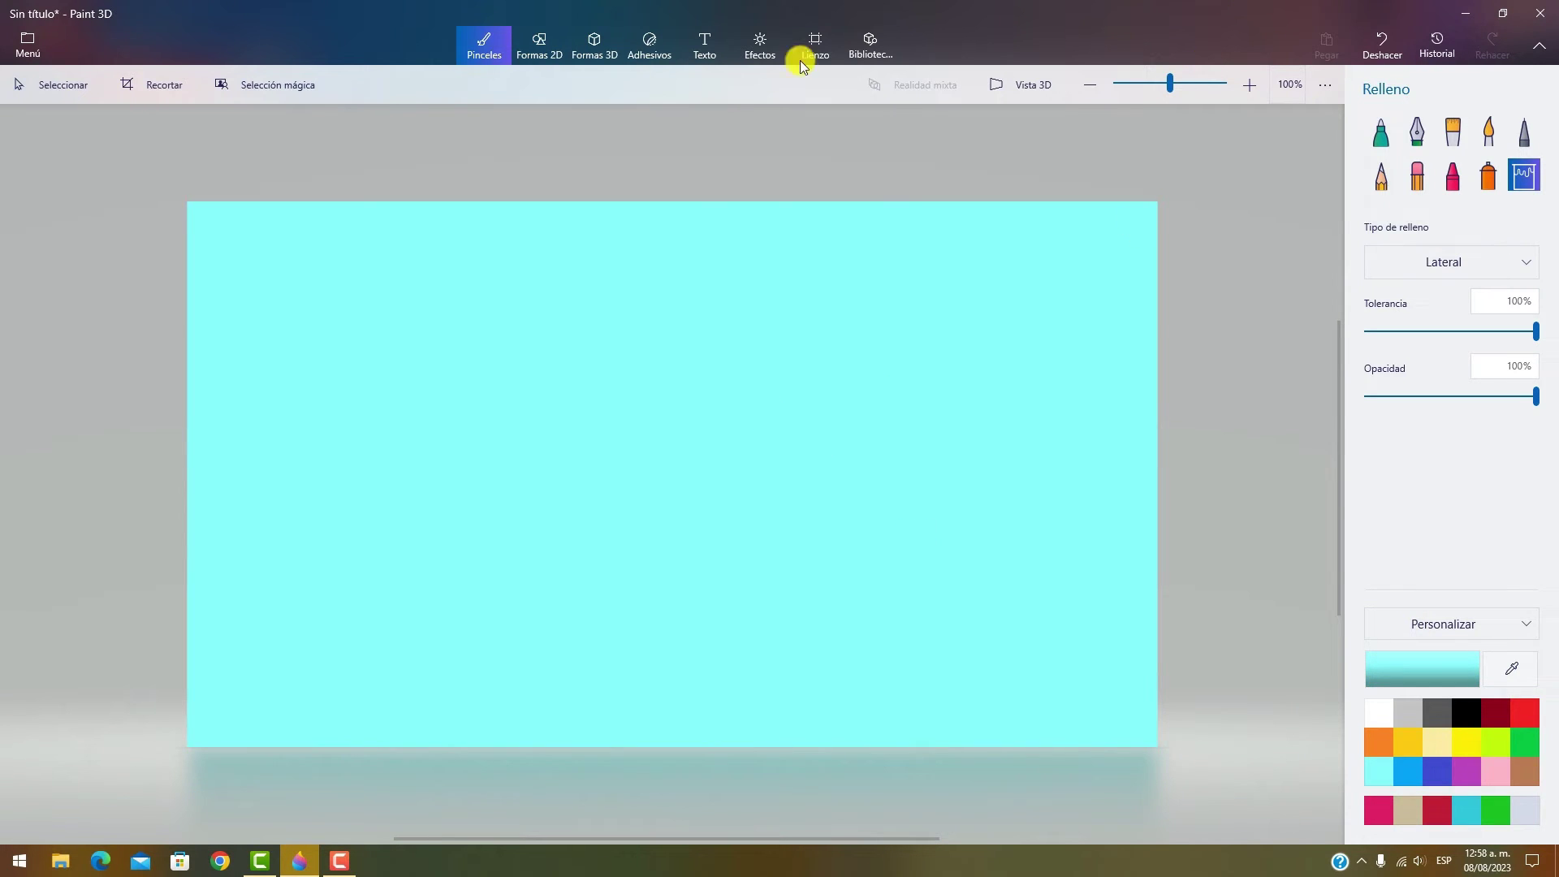
- Fill the whole canvas with indigo at 100% tolerance and open the Formas 2D shape collection
click(552, 64)
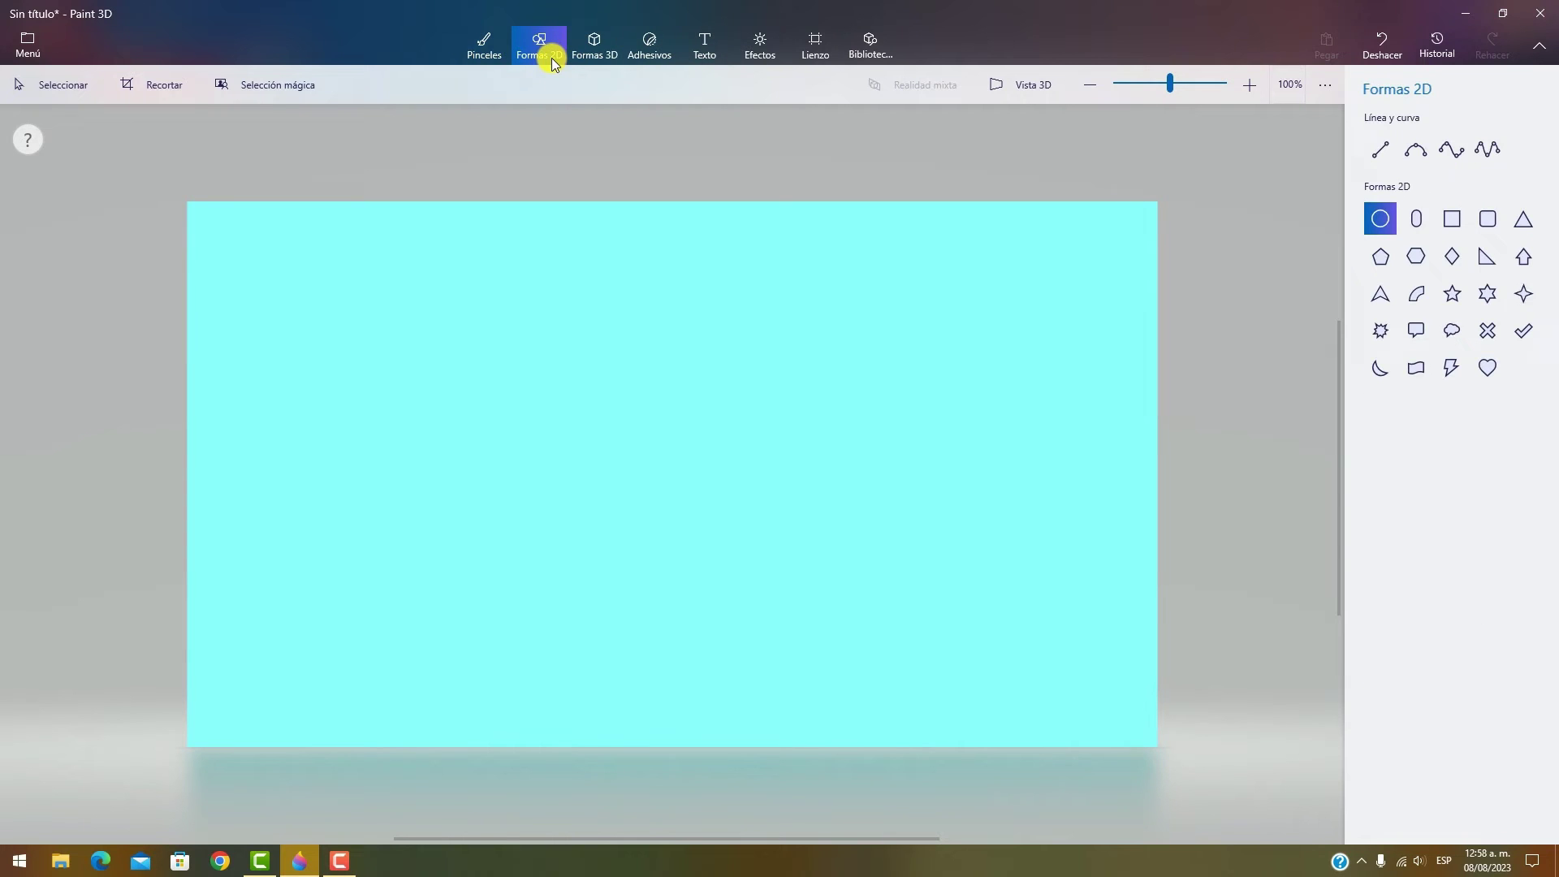
click(467, 43)
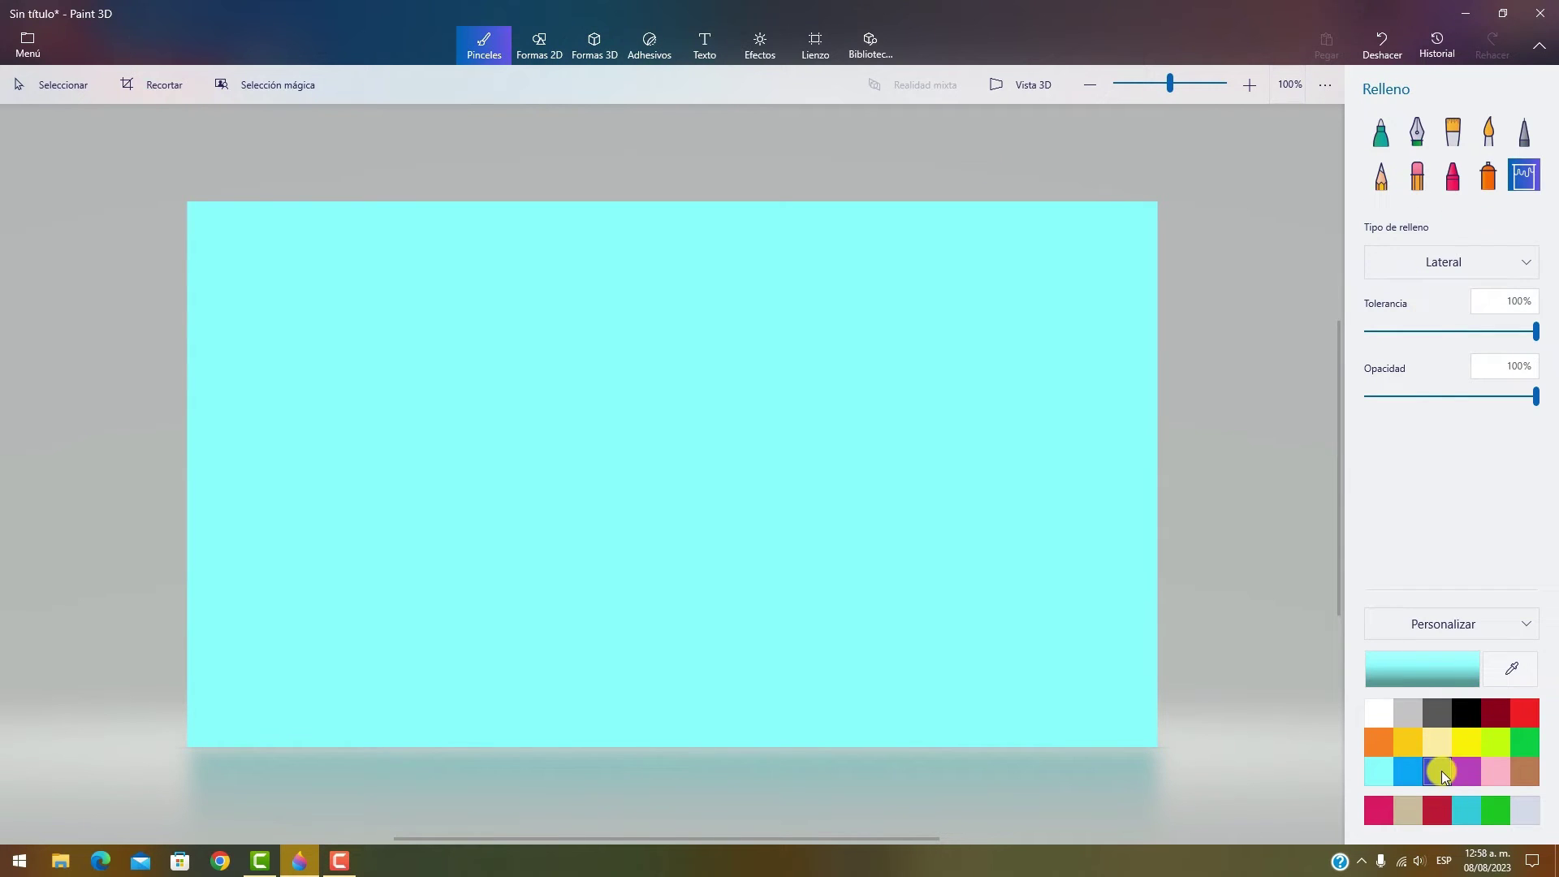
click(1439, 772)
click(863, 443)
click(541, 48)
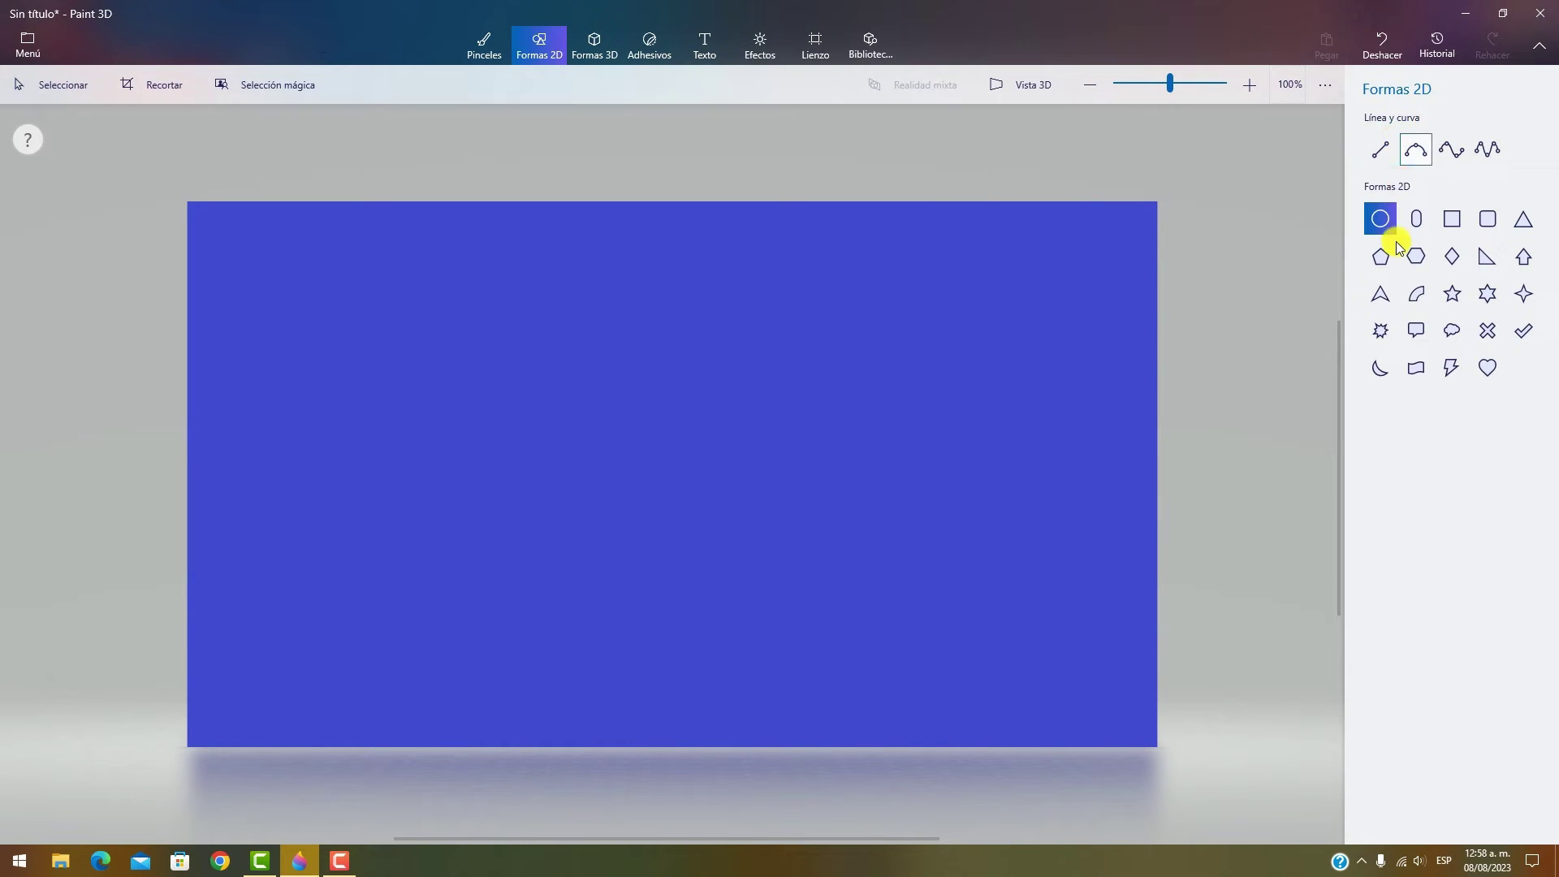
- Draw a straight black line, 10 px thick, on the left half of the canvas and adjust its endpoints until it stands vertical
click(1396, 162)
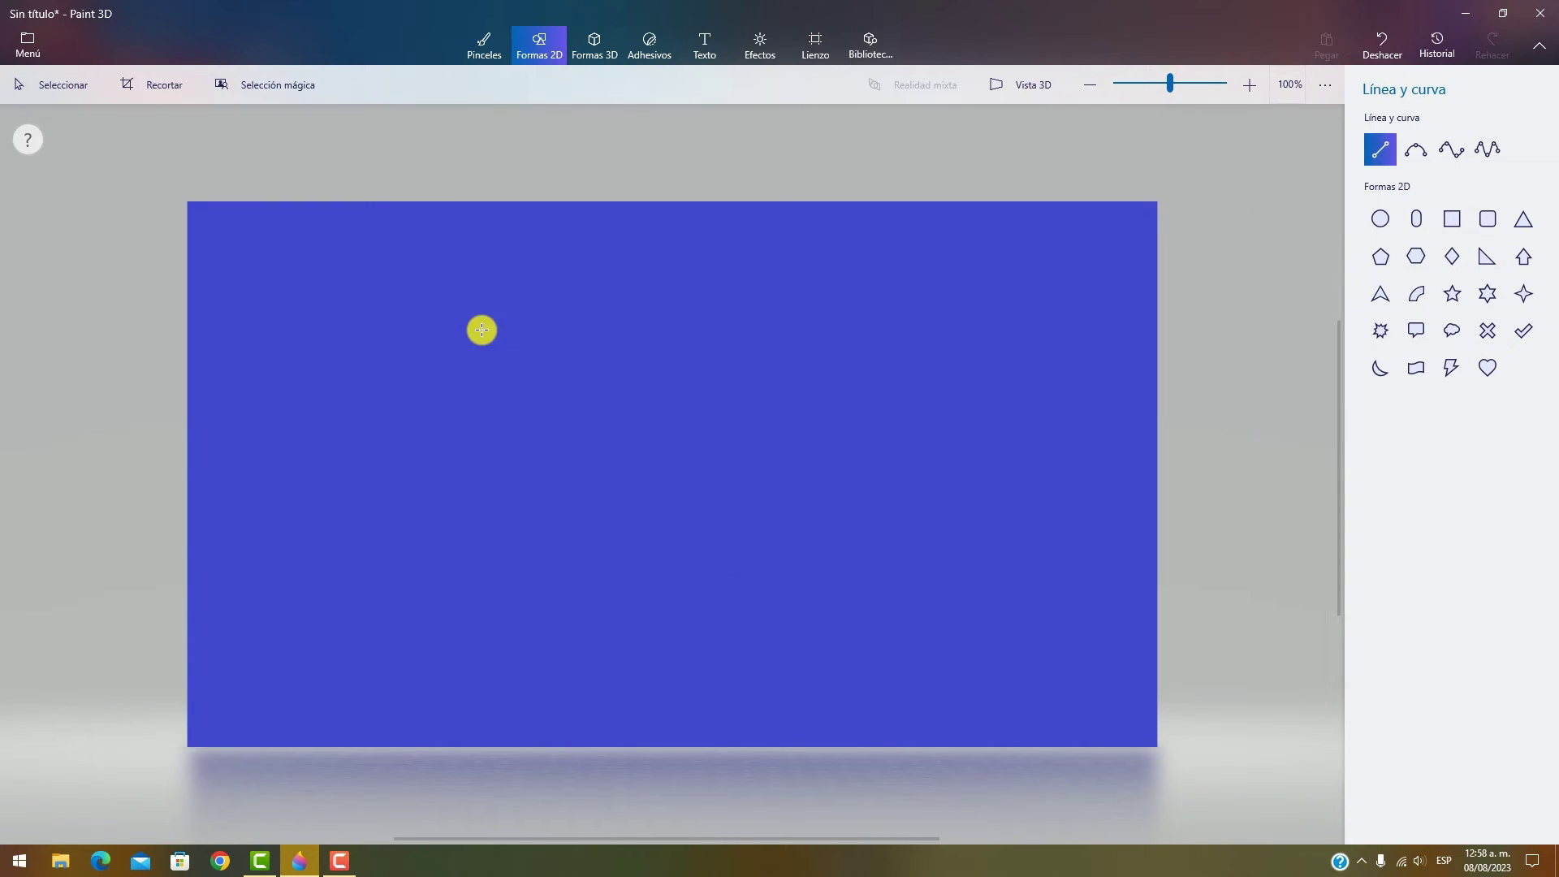
drag(481, 329, 474, 600)
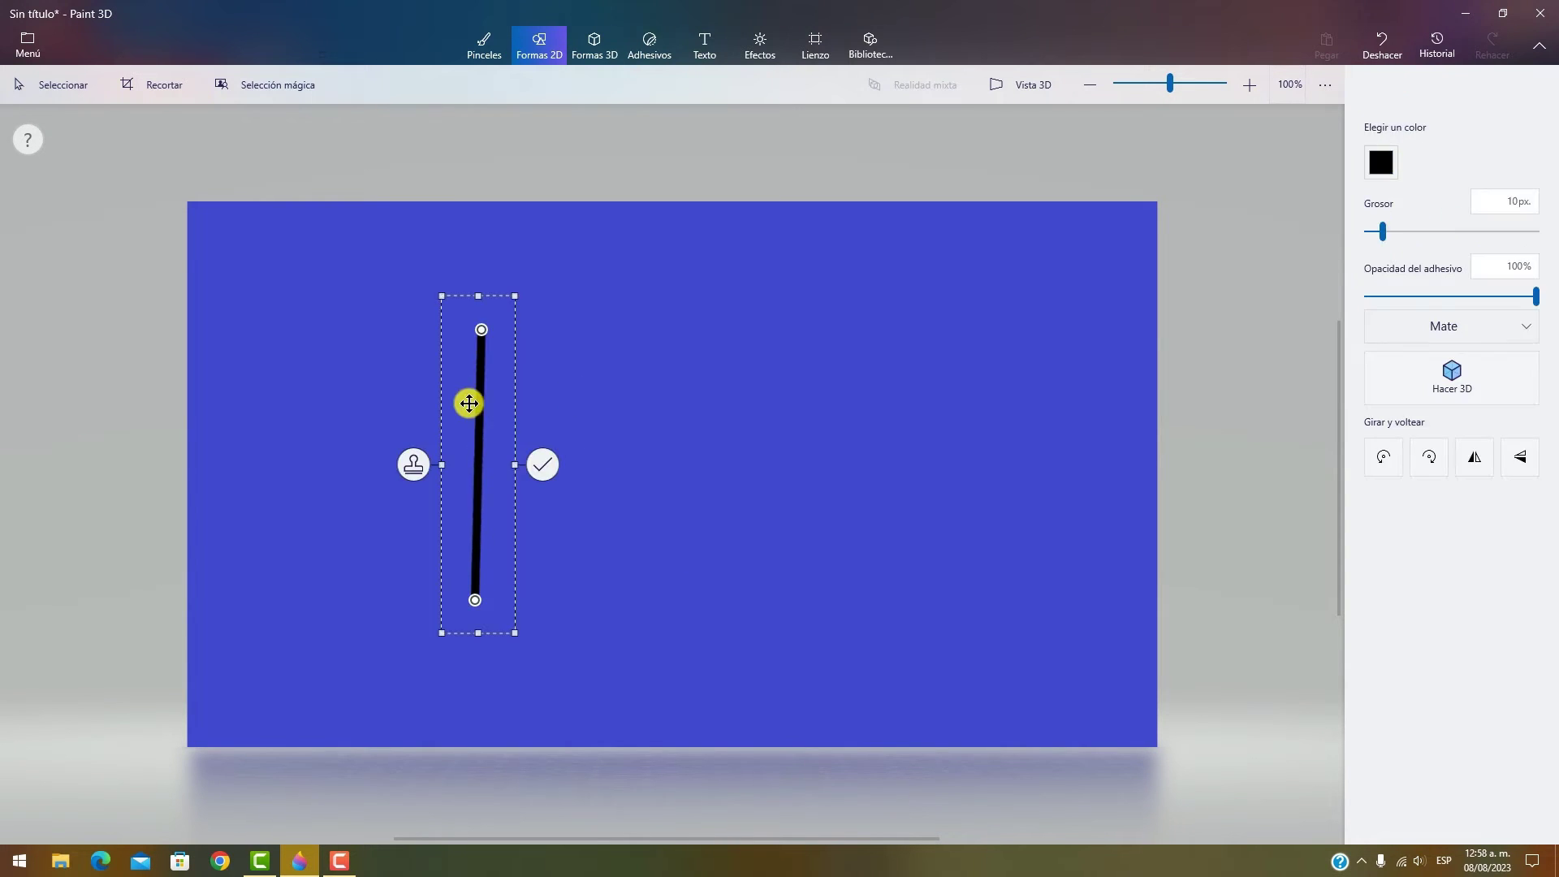
drag(483, 332, 621, 354)
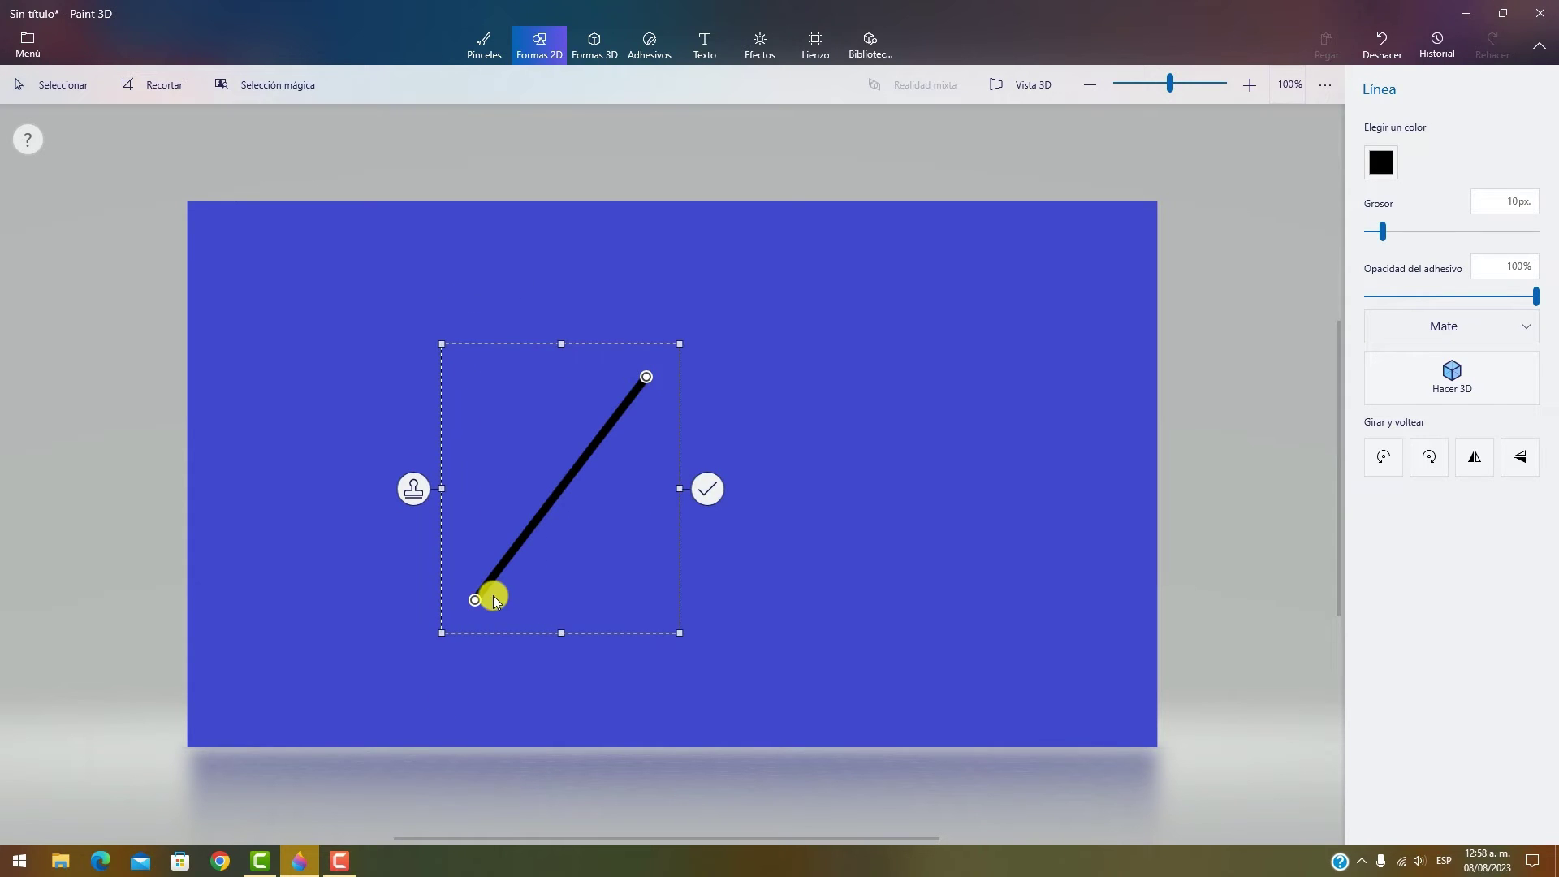
drag(476, 605, 450, 577)
drag(384, 507, 437, 641)
drag(599, 646, 500, 655)
mouse_move(513, 322)
mouse_down()
mouse_move(870, 672)
mouse_move(884, 648)
mouse_move(497, 302)
mouse_up()
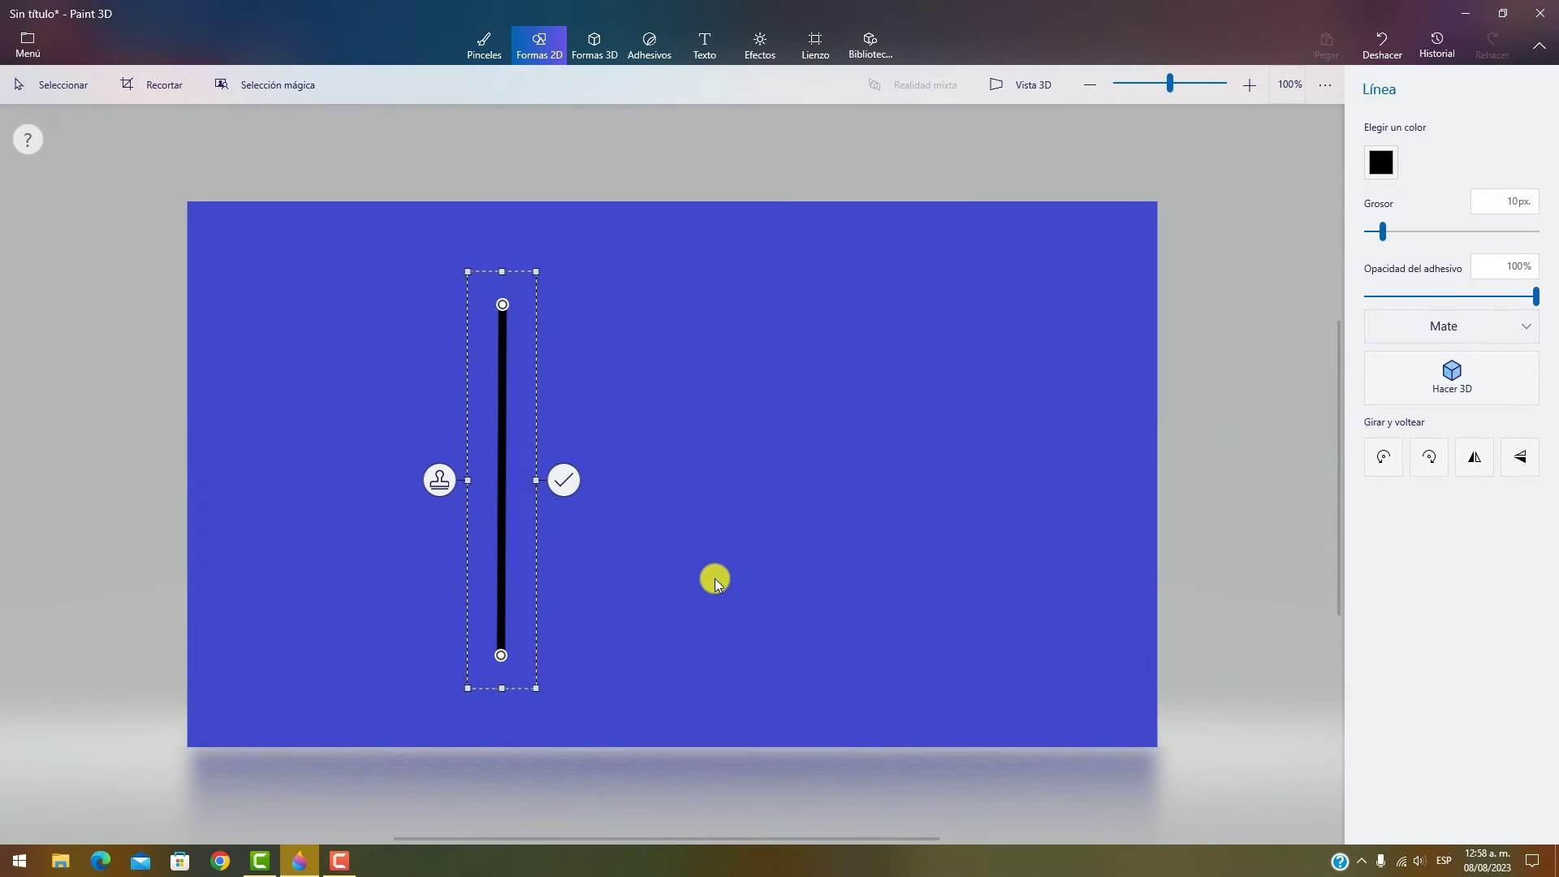
click(715, 578)
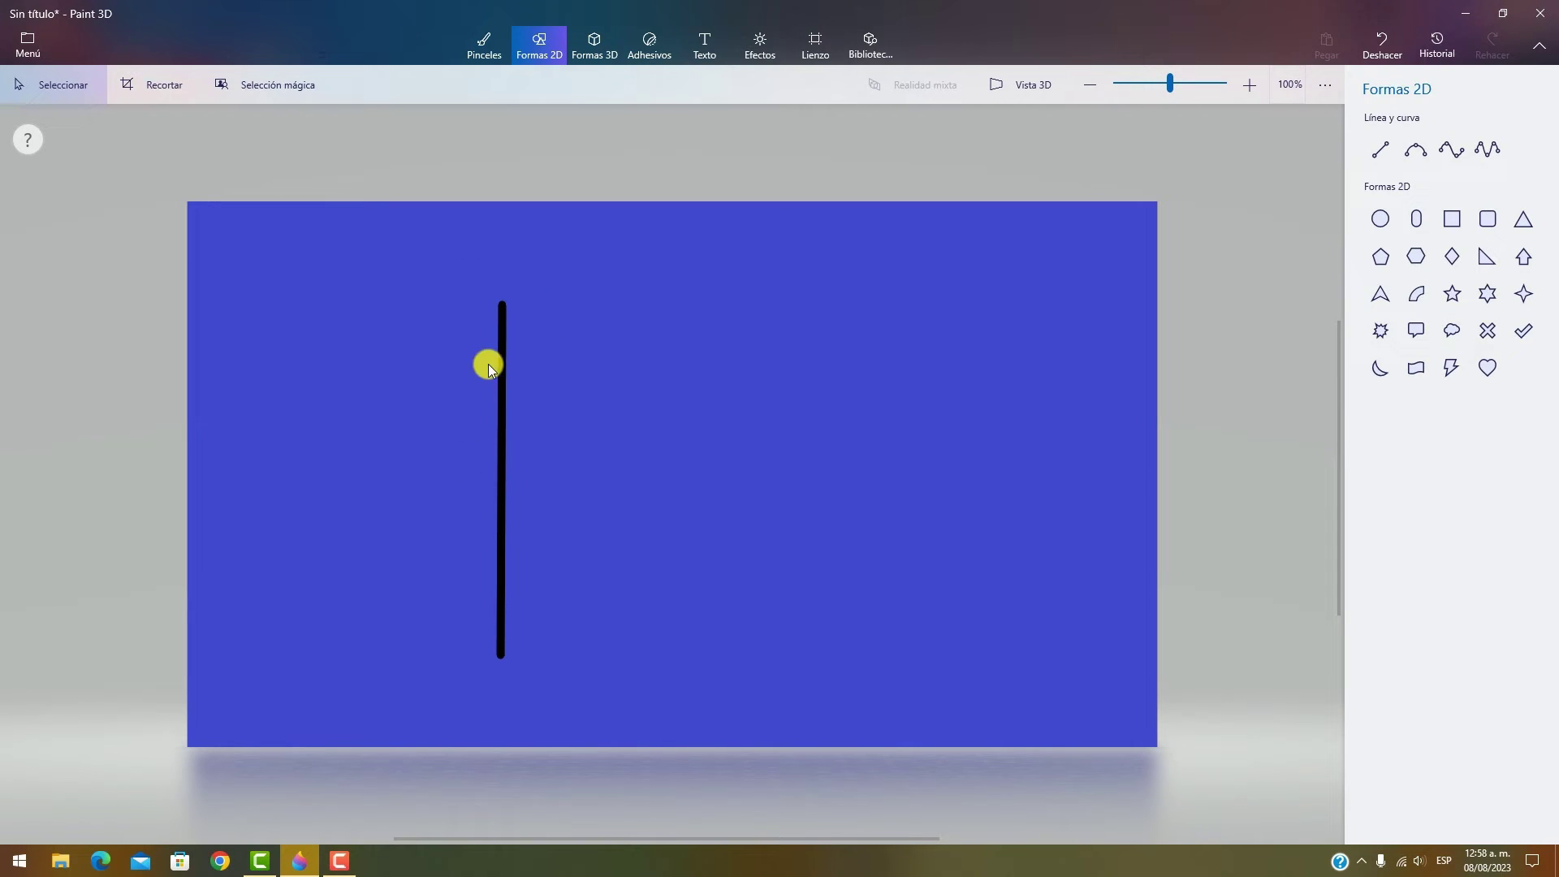
- Hide the canvas and show it again
click(799, 47)
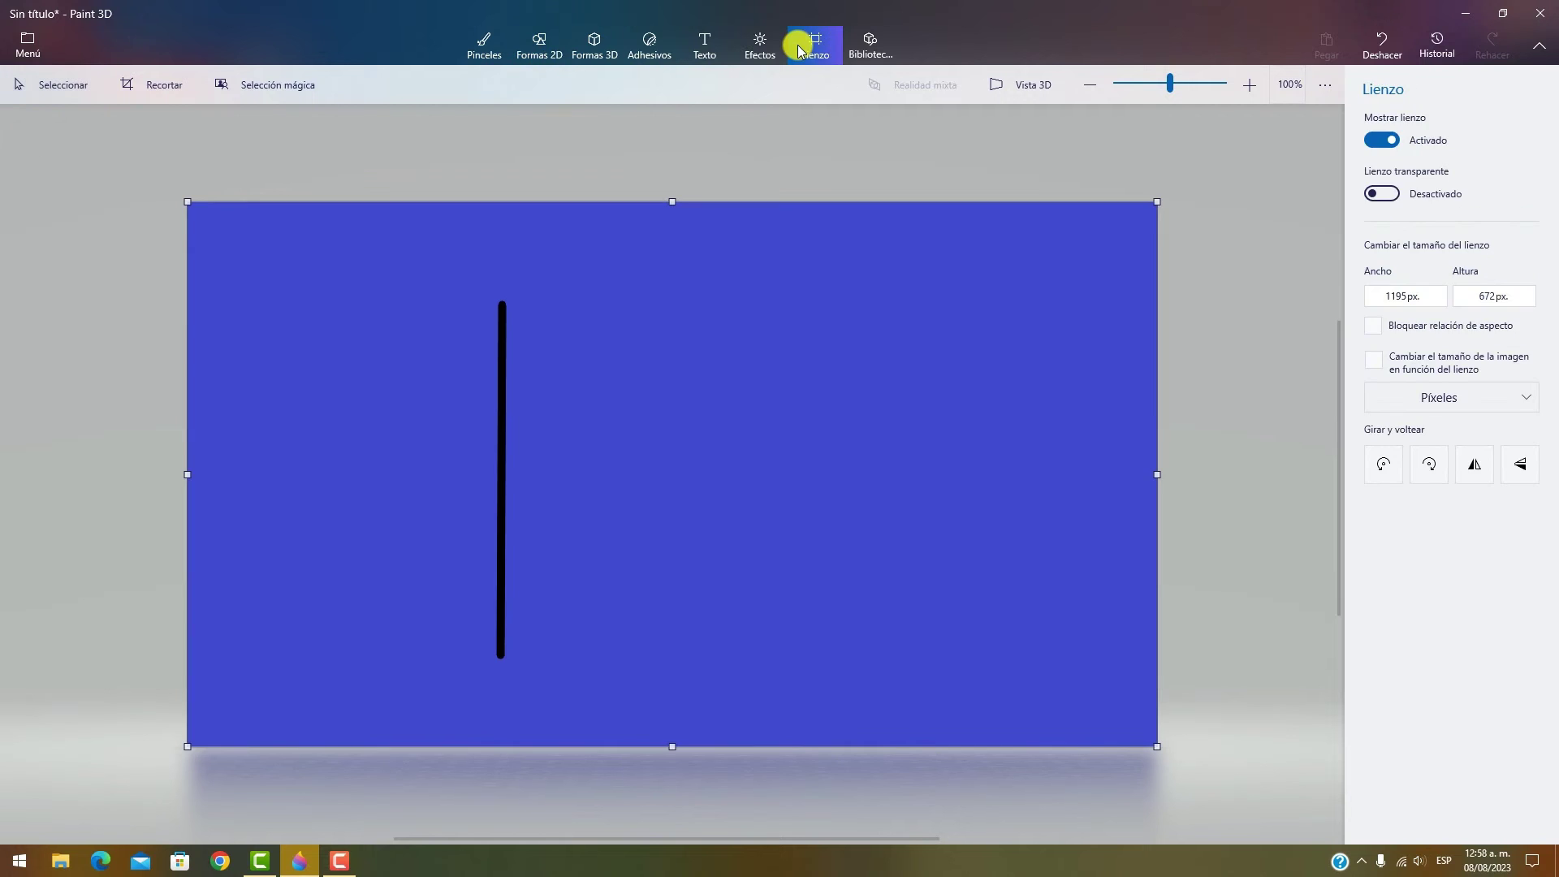
click(1381, 141)
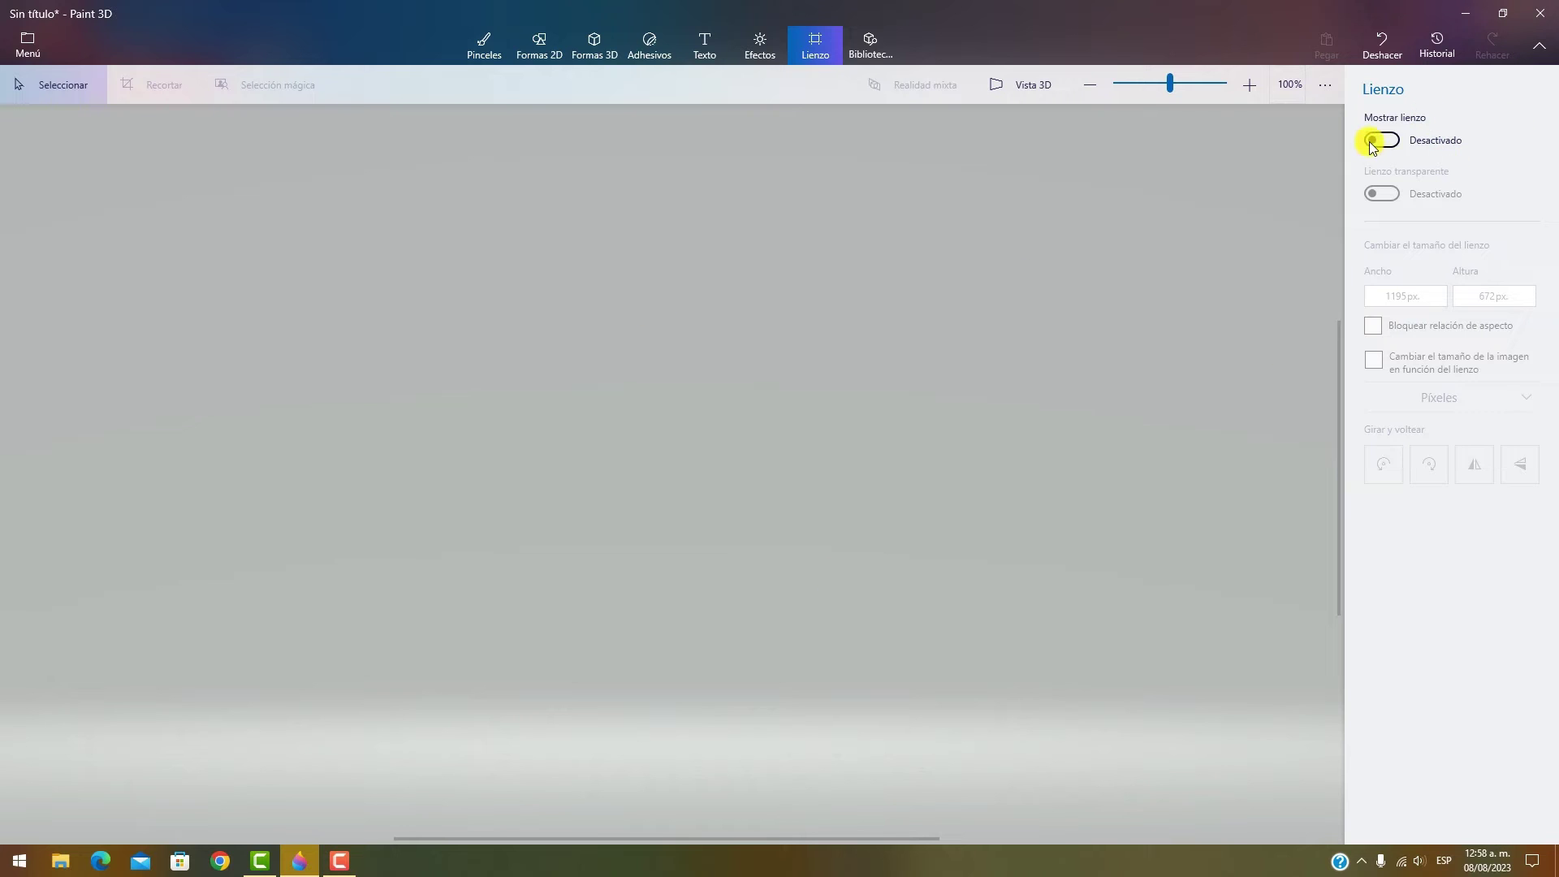
click(1381, 141)
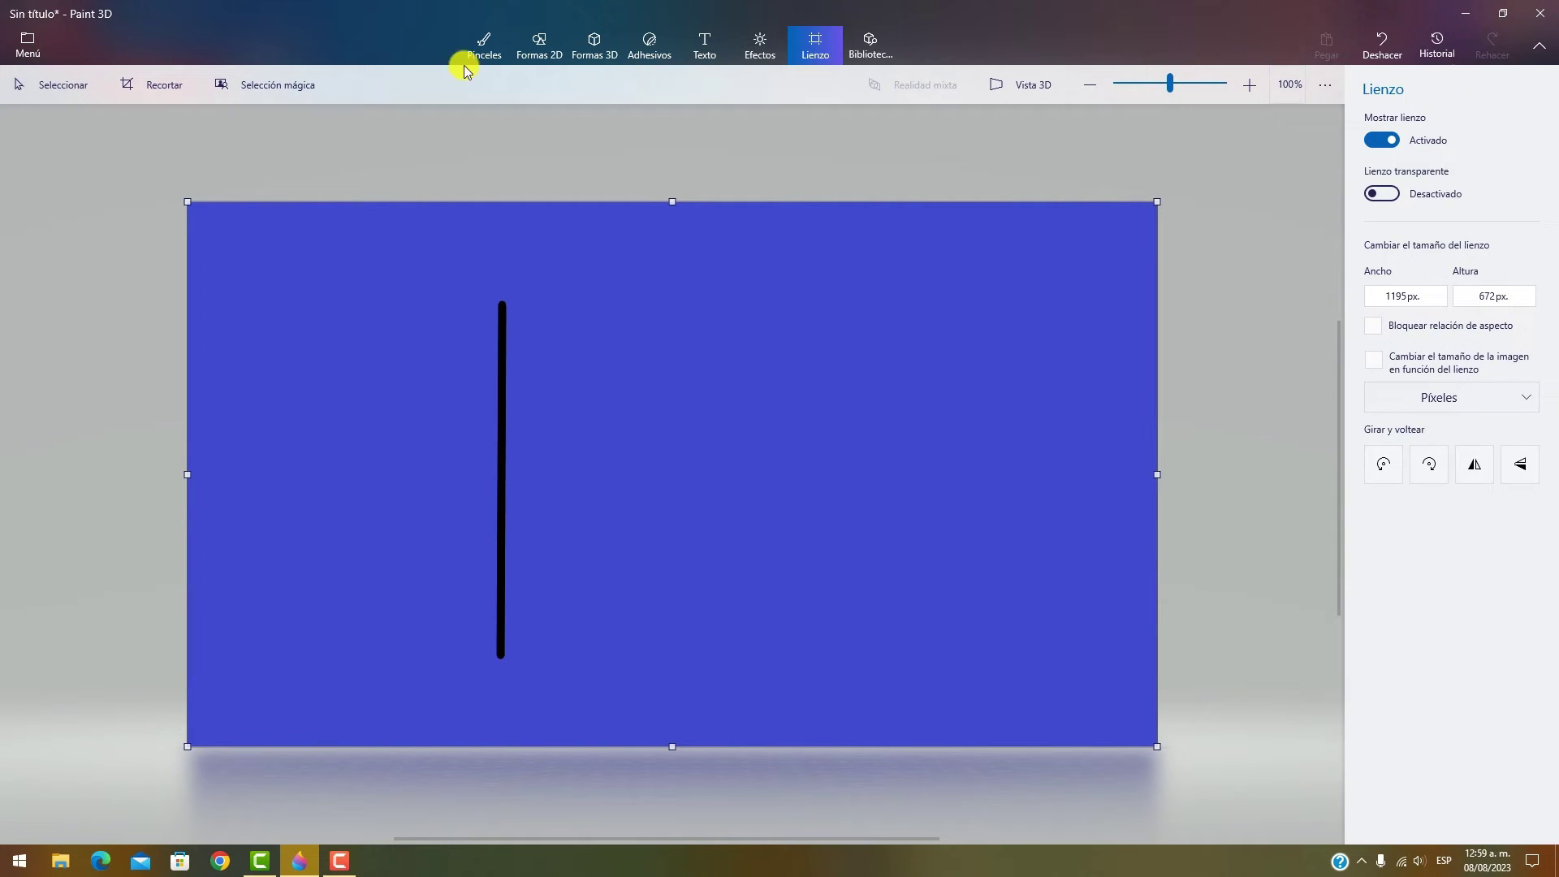
- Draw a second vertical black line of similar length beside the first, convert it to 3D and move it slightly away
click(536, 41)
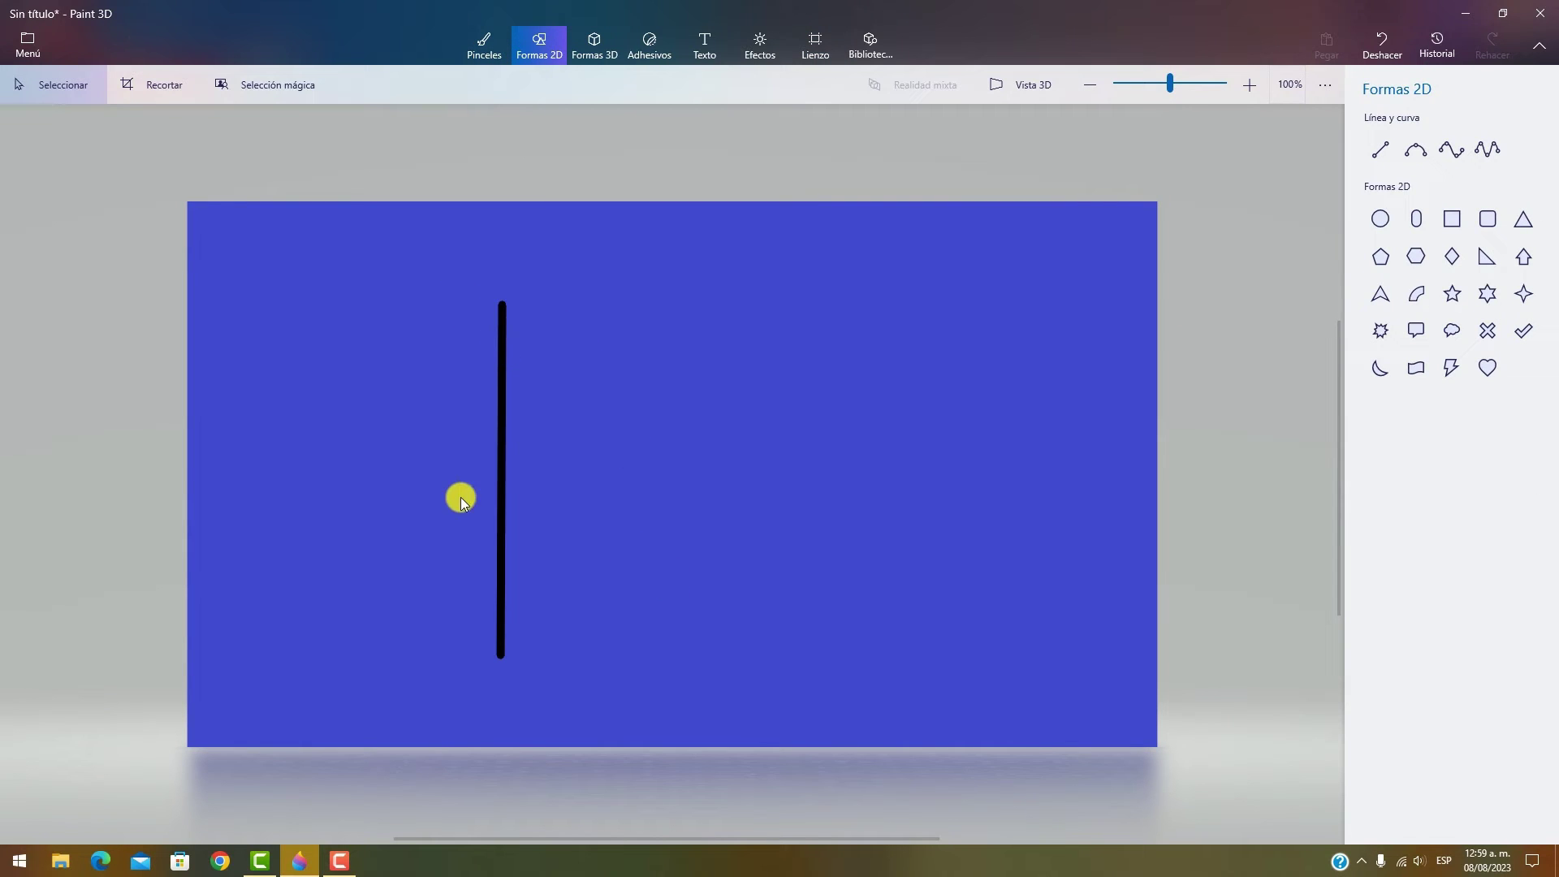
click(1393, 159)
mouse_move(569, 304)
mouse_down()
mouse_move(563, 668)
mouse_move(571, 658)
mouse_up()
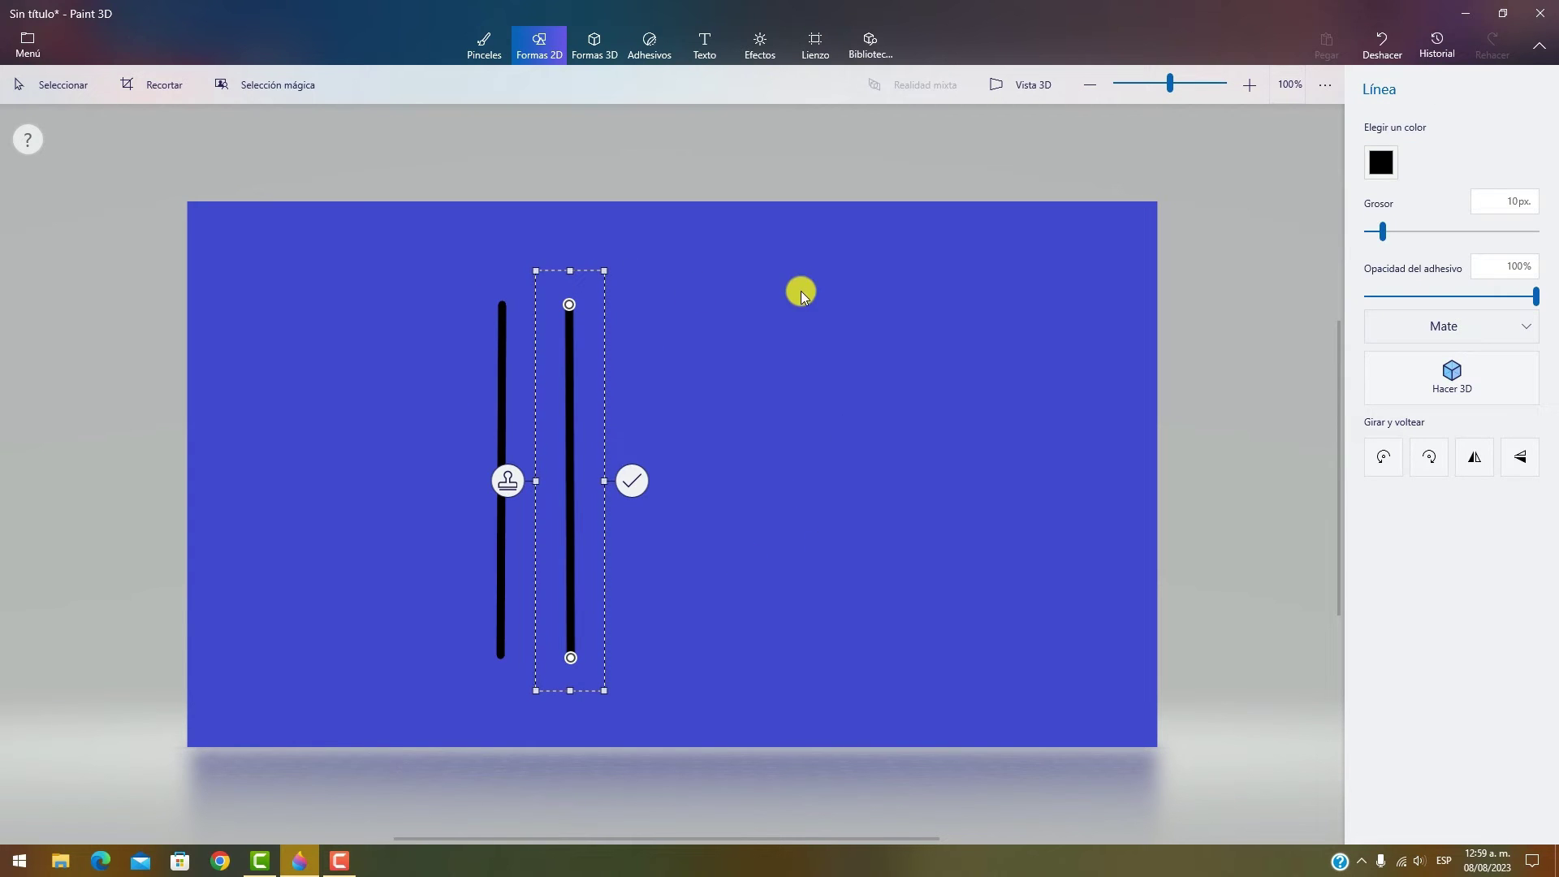
click(1415, 398)
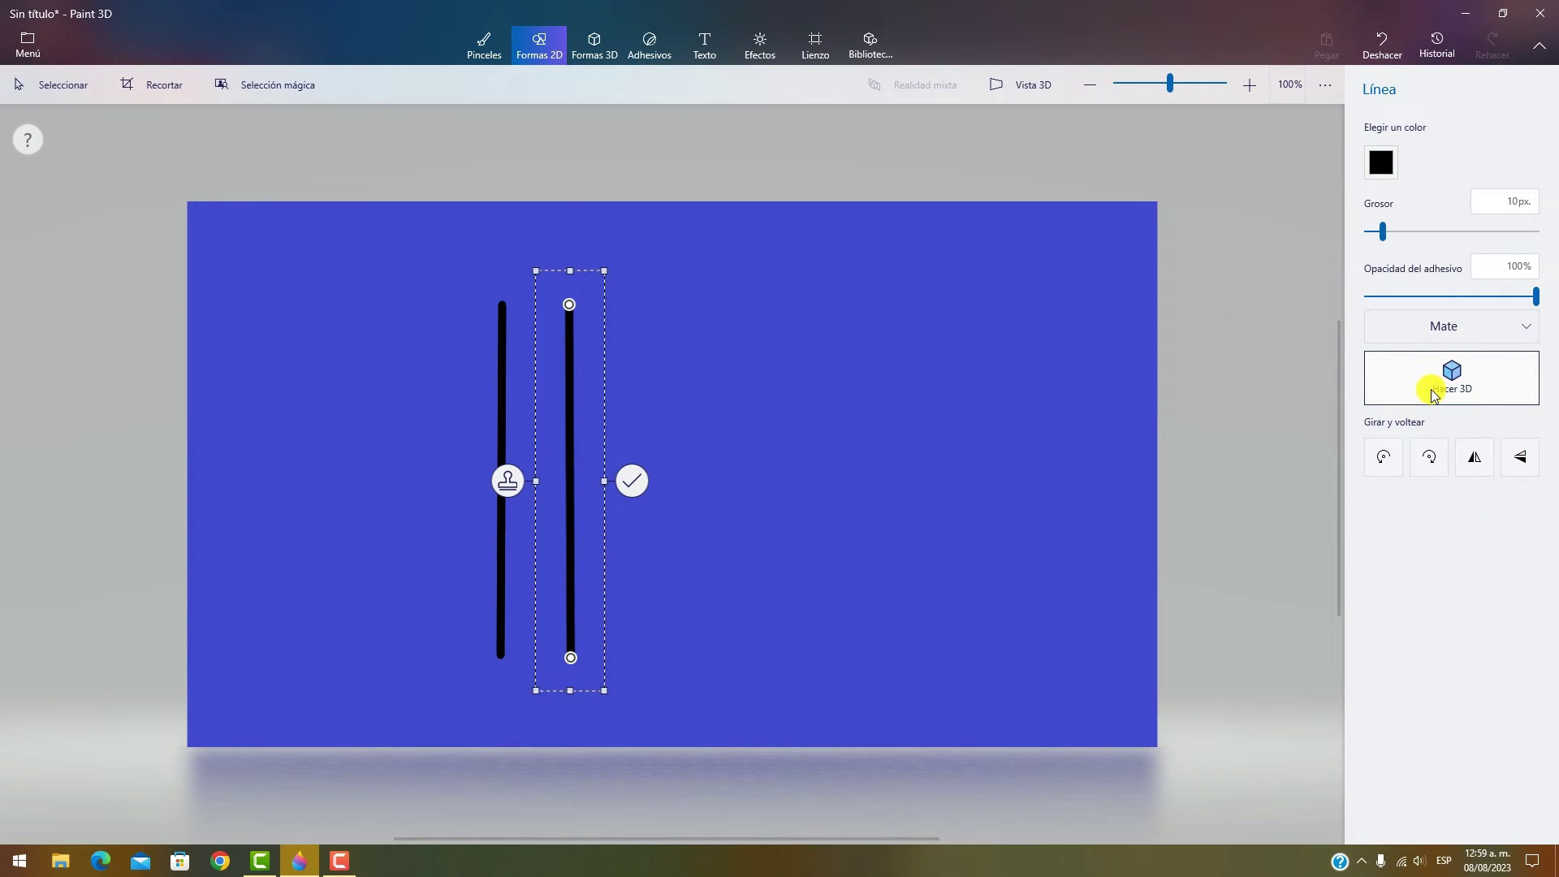
drag(576, 511, 647, 490)
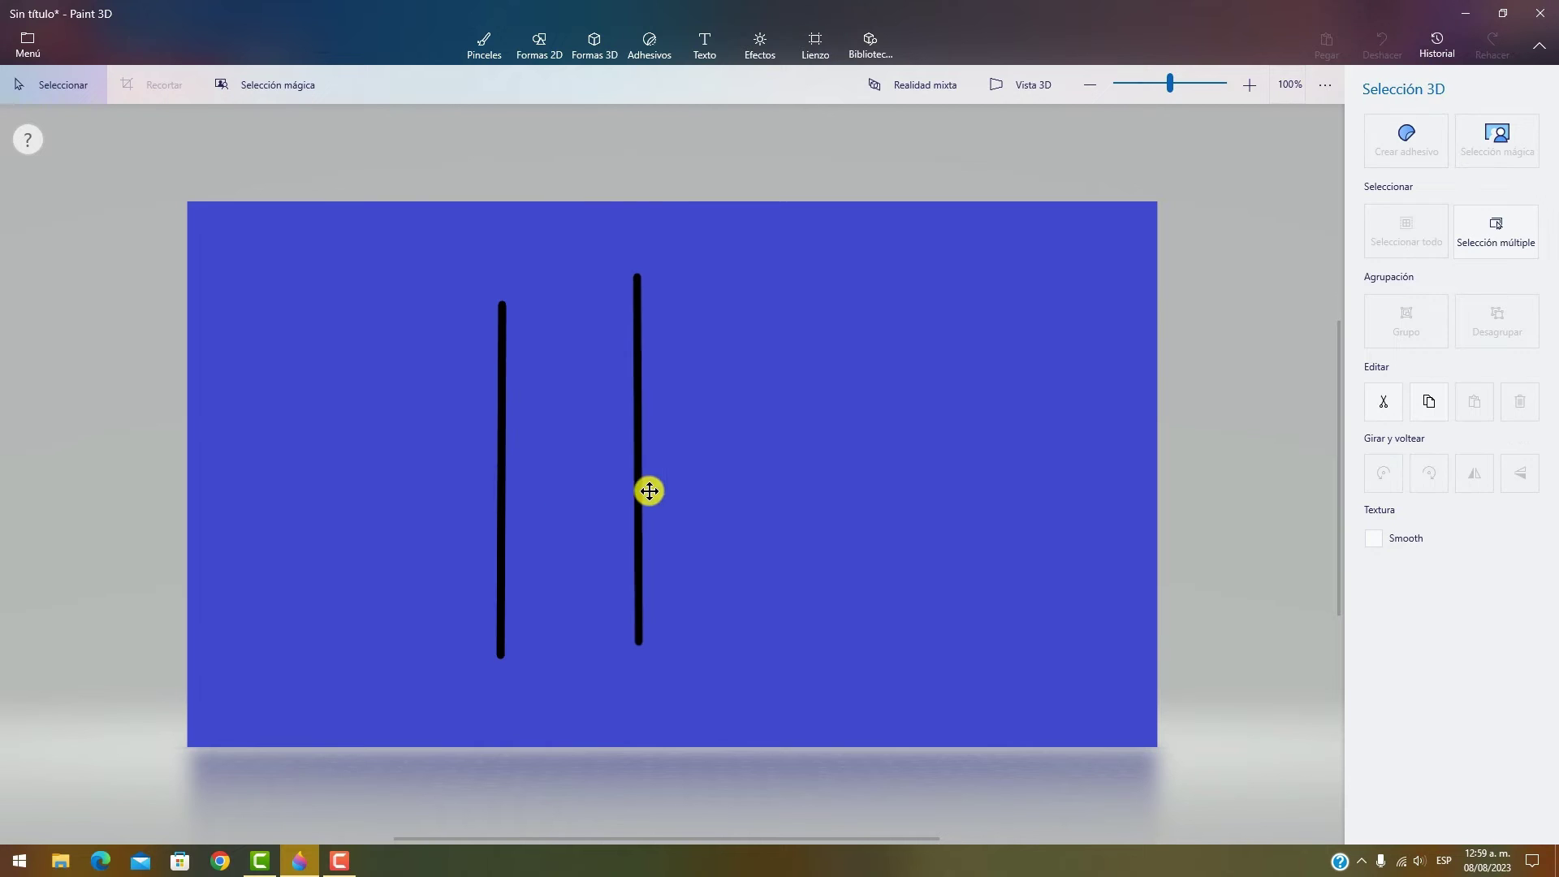
key(Escape)
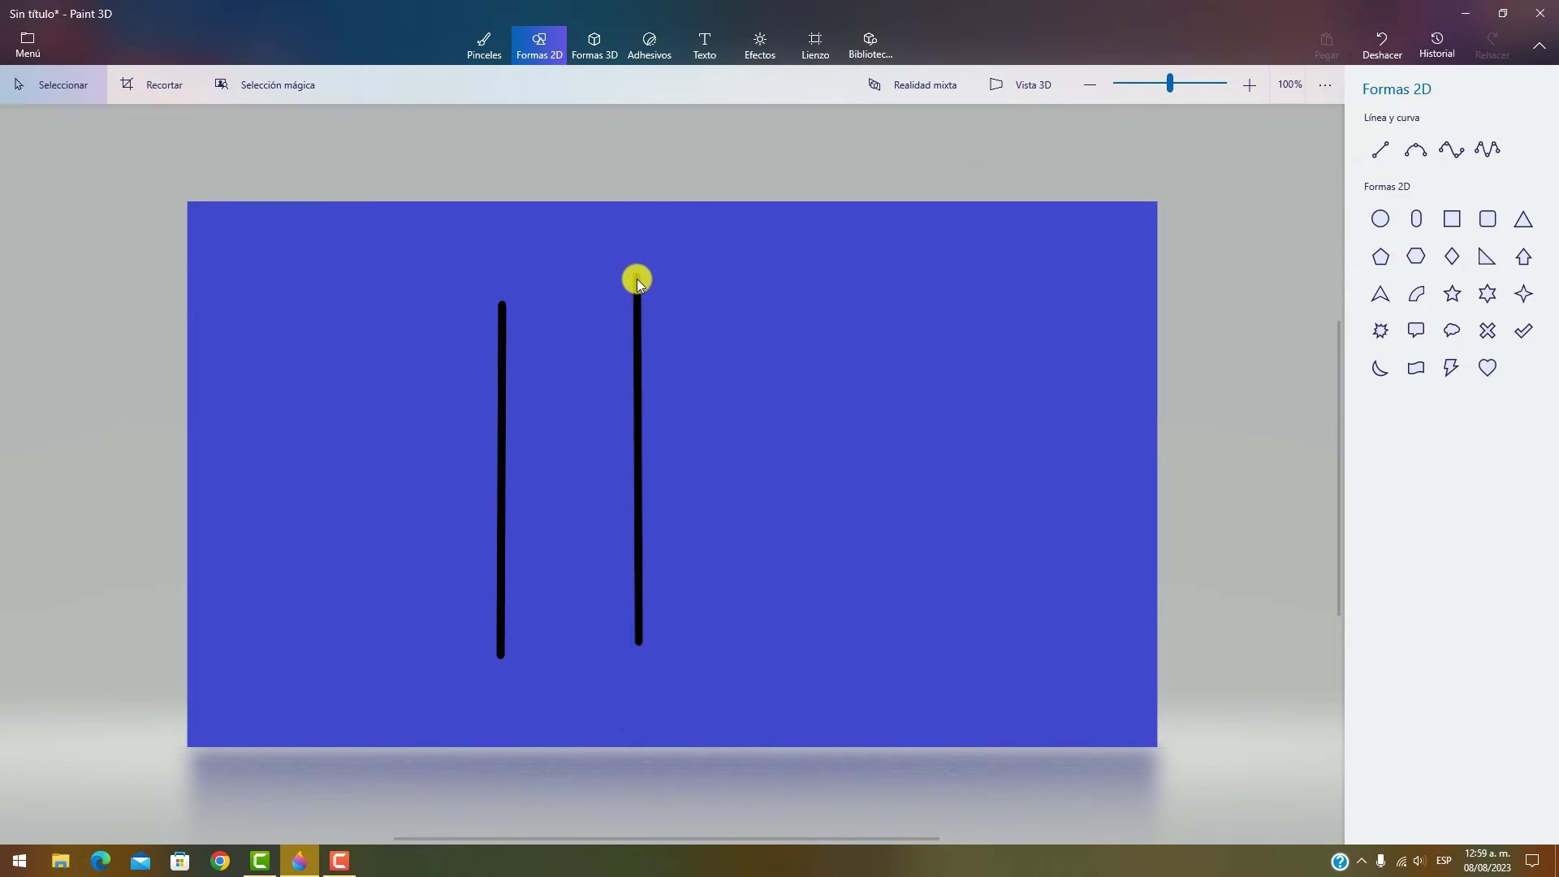
- Move the 3D line to the right half of the canvas and rotate it a quarter turn to horizontal
click(637, 279)
drag(620, 366, 809, 455)
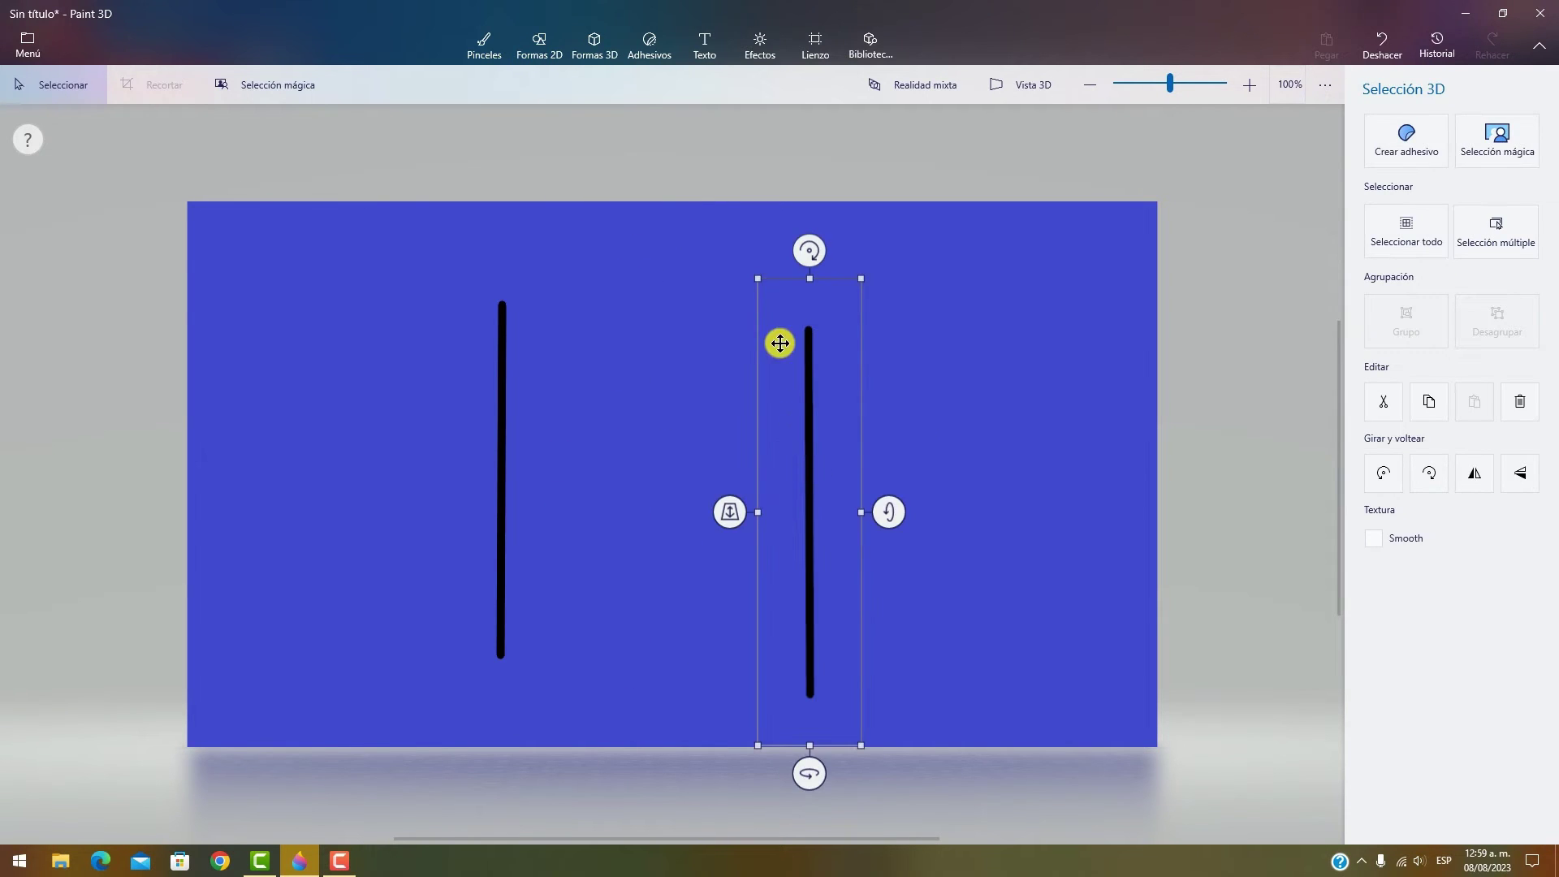
drag(808, 250, 1017, 511)
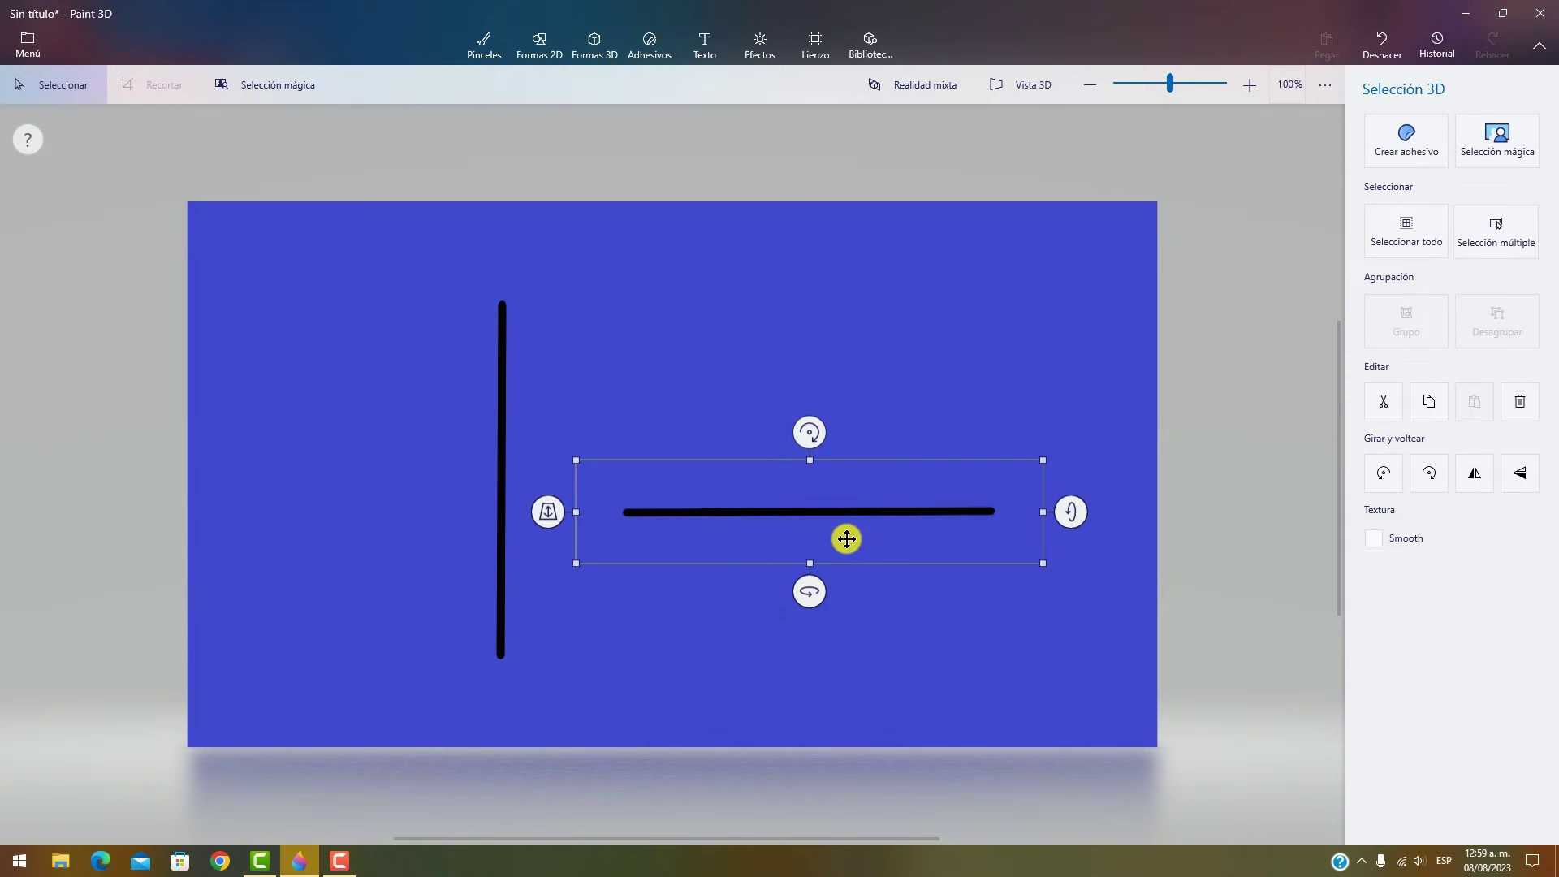
- Undo the edits to the second line until only a single vertical line remains on the canvas
key(ctrl+z)
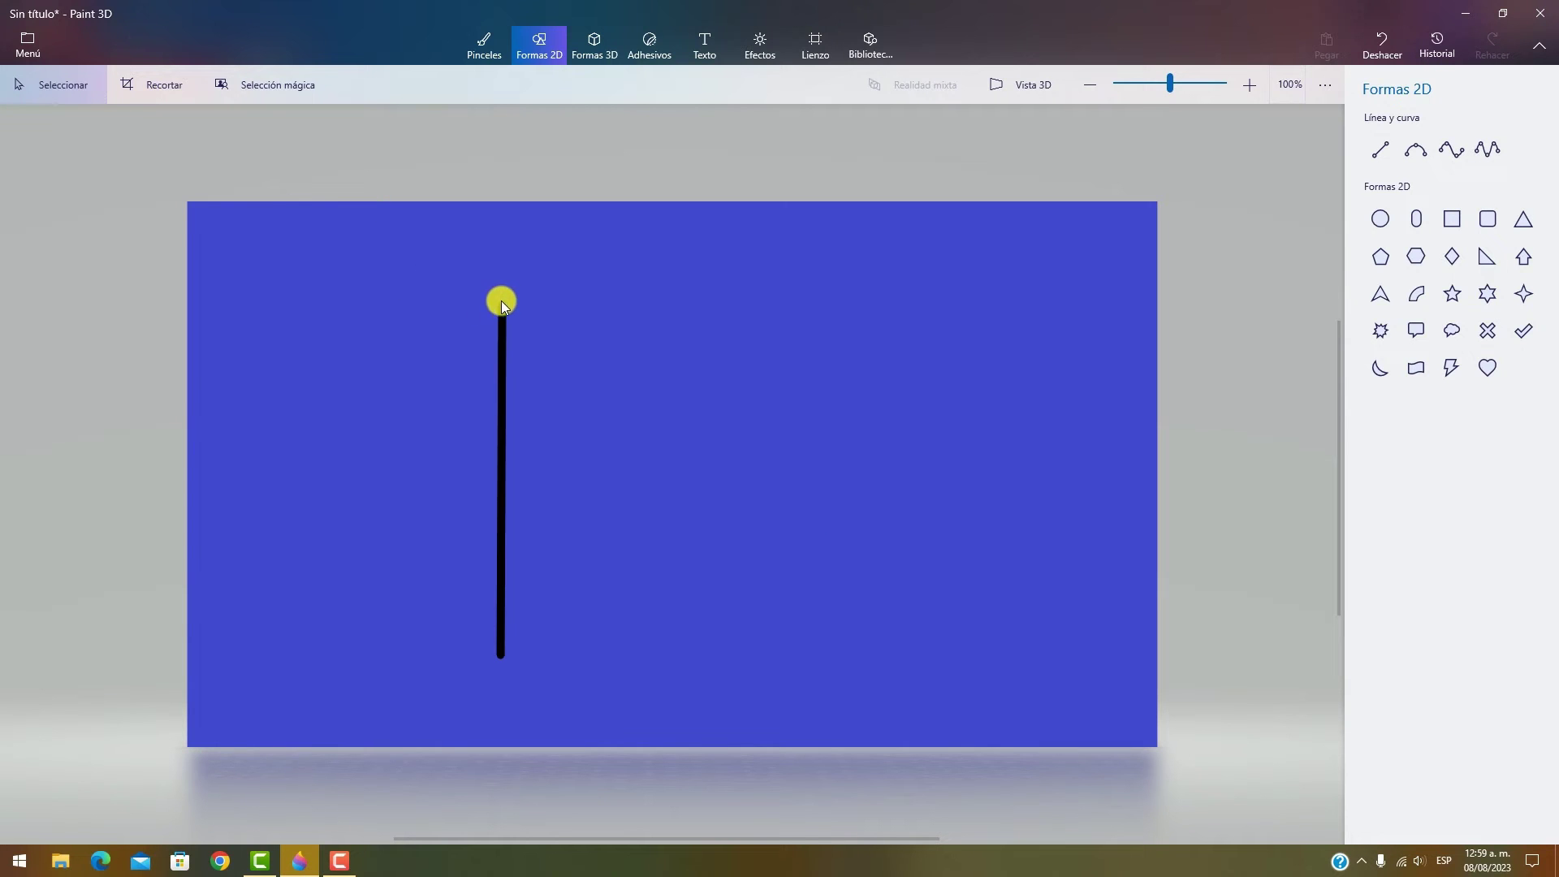
click(1390, 48)
click(1391, 51)
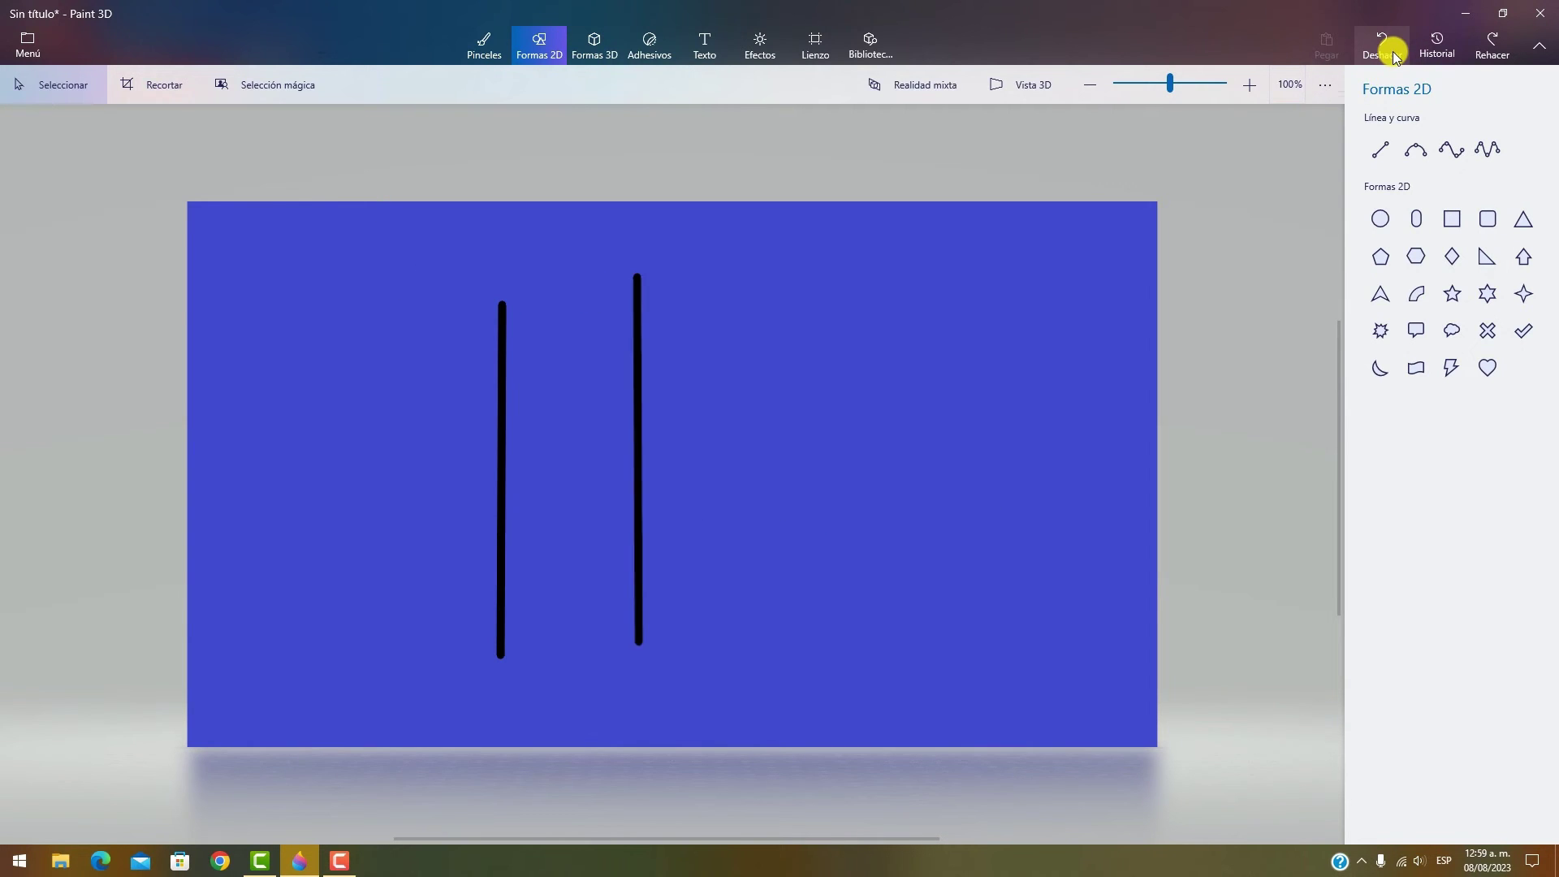
click(1394, 53)
click(1390, 49)
click(1390, 49)
click(1491, 45)
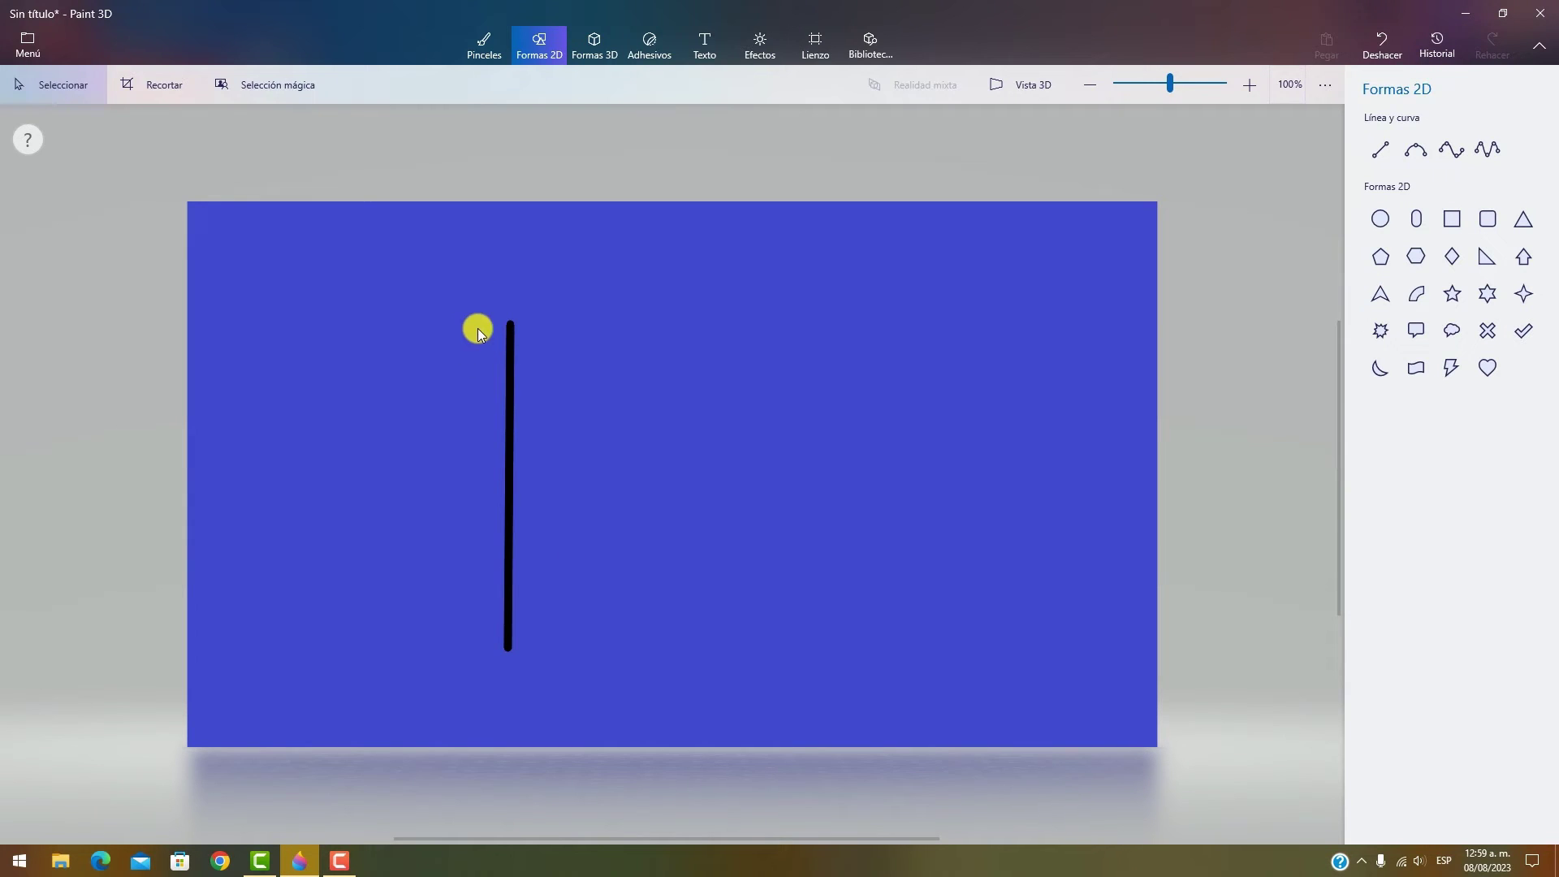
- Select the area around the vertical line, move it to the canvas centre and place it back near its original spot
drag(494, 302, 539, 673)
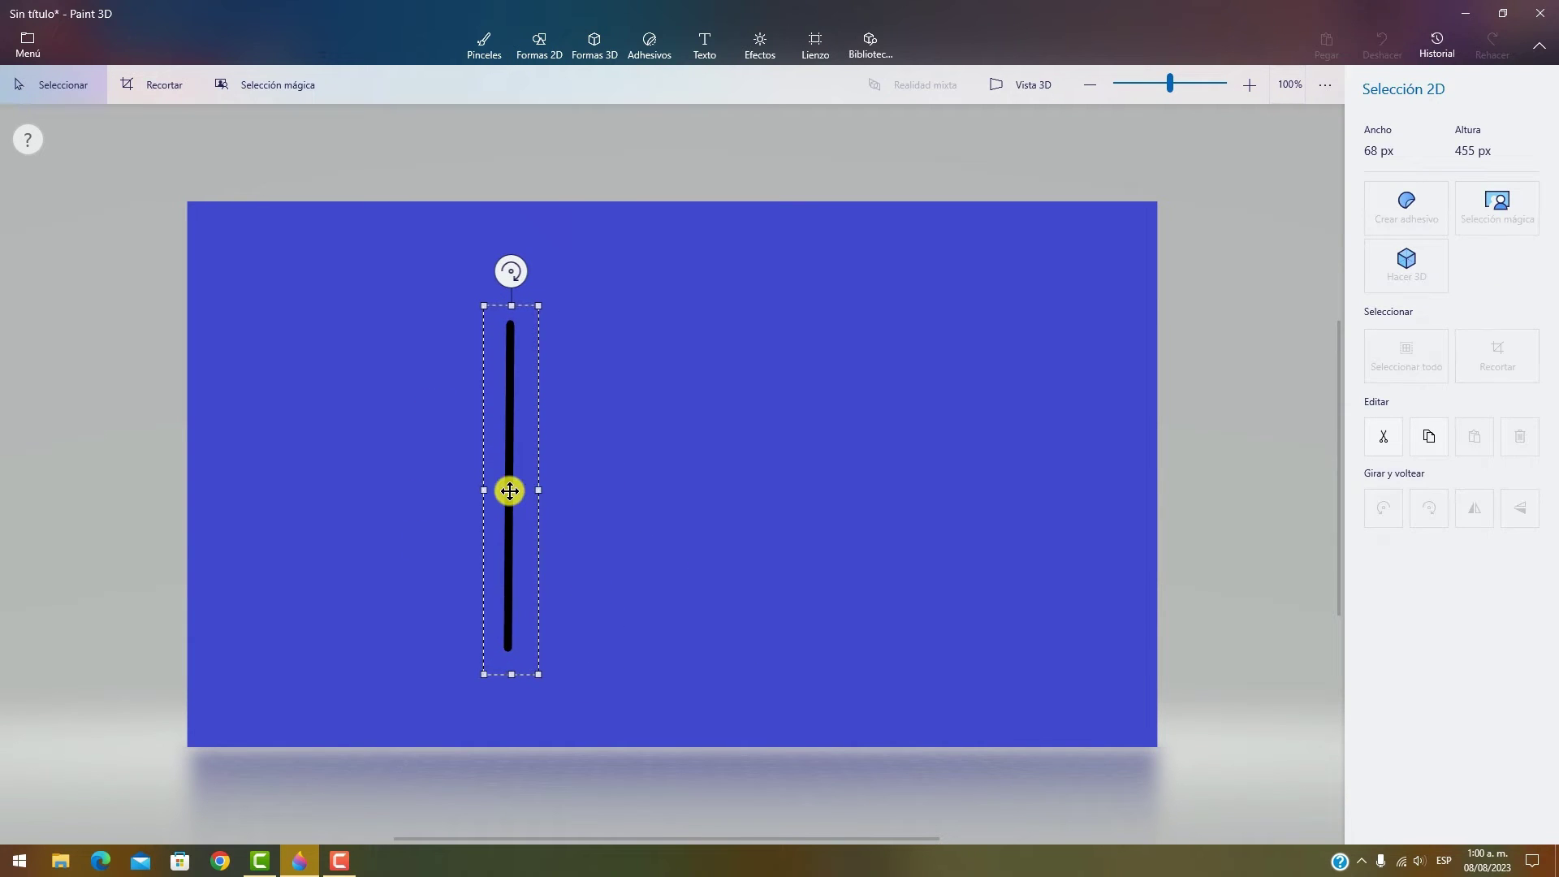
drag(510, 491, 755, 484)
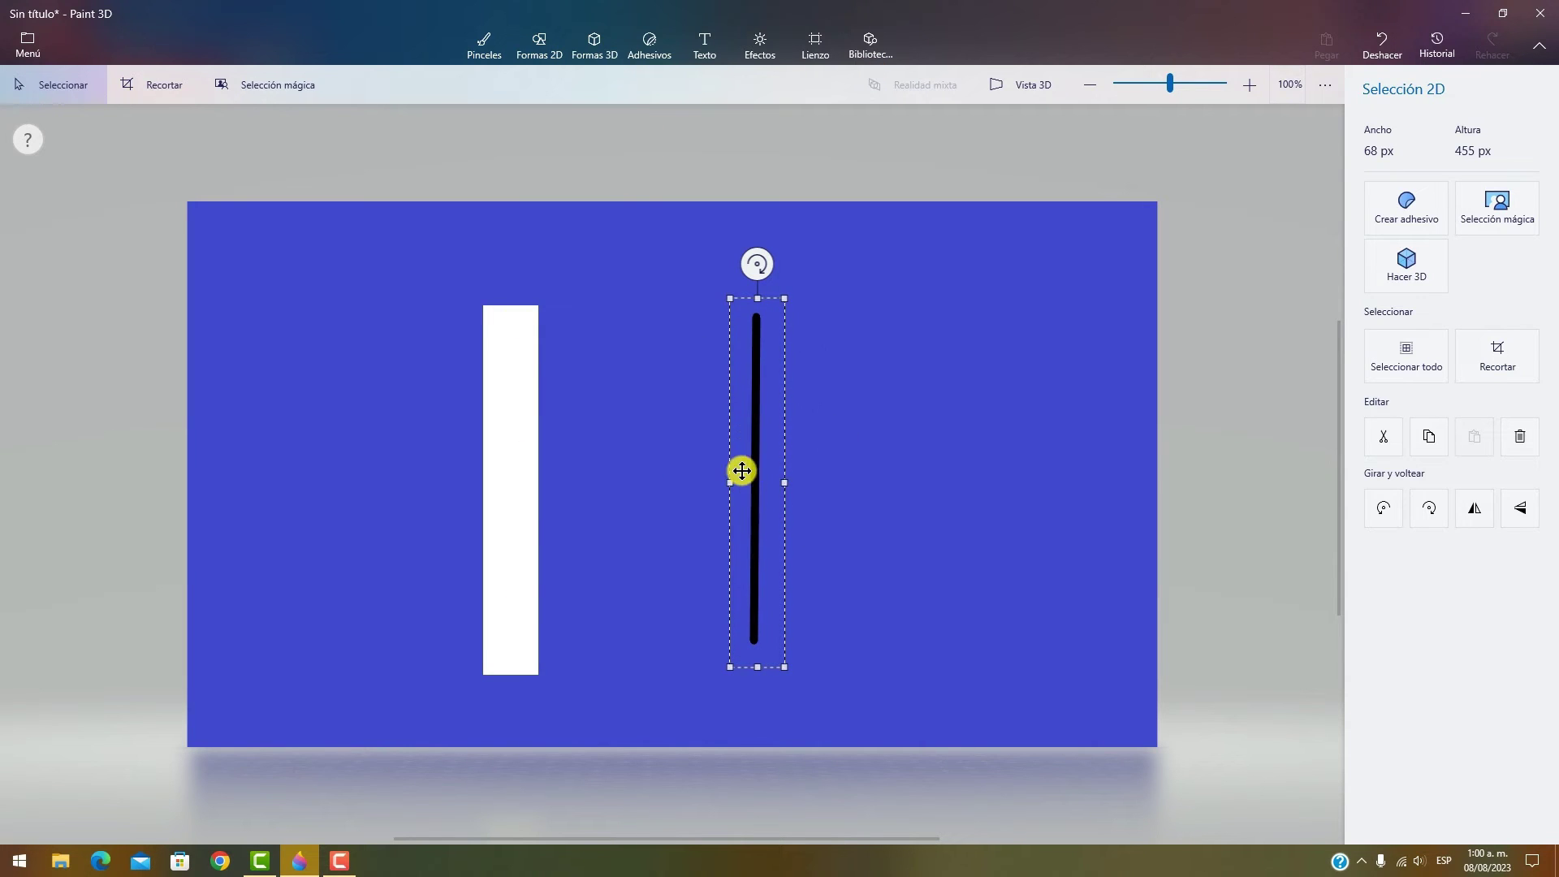
drag(742, 470, 491, 452)
- Undo the selection move and the line drawing to leave the blue canvas empty
click(1381, 40)
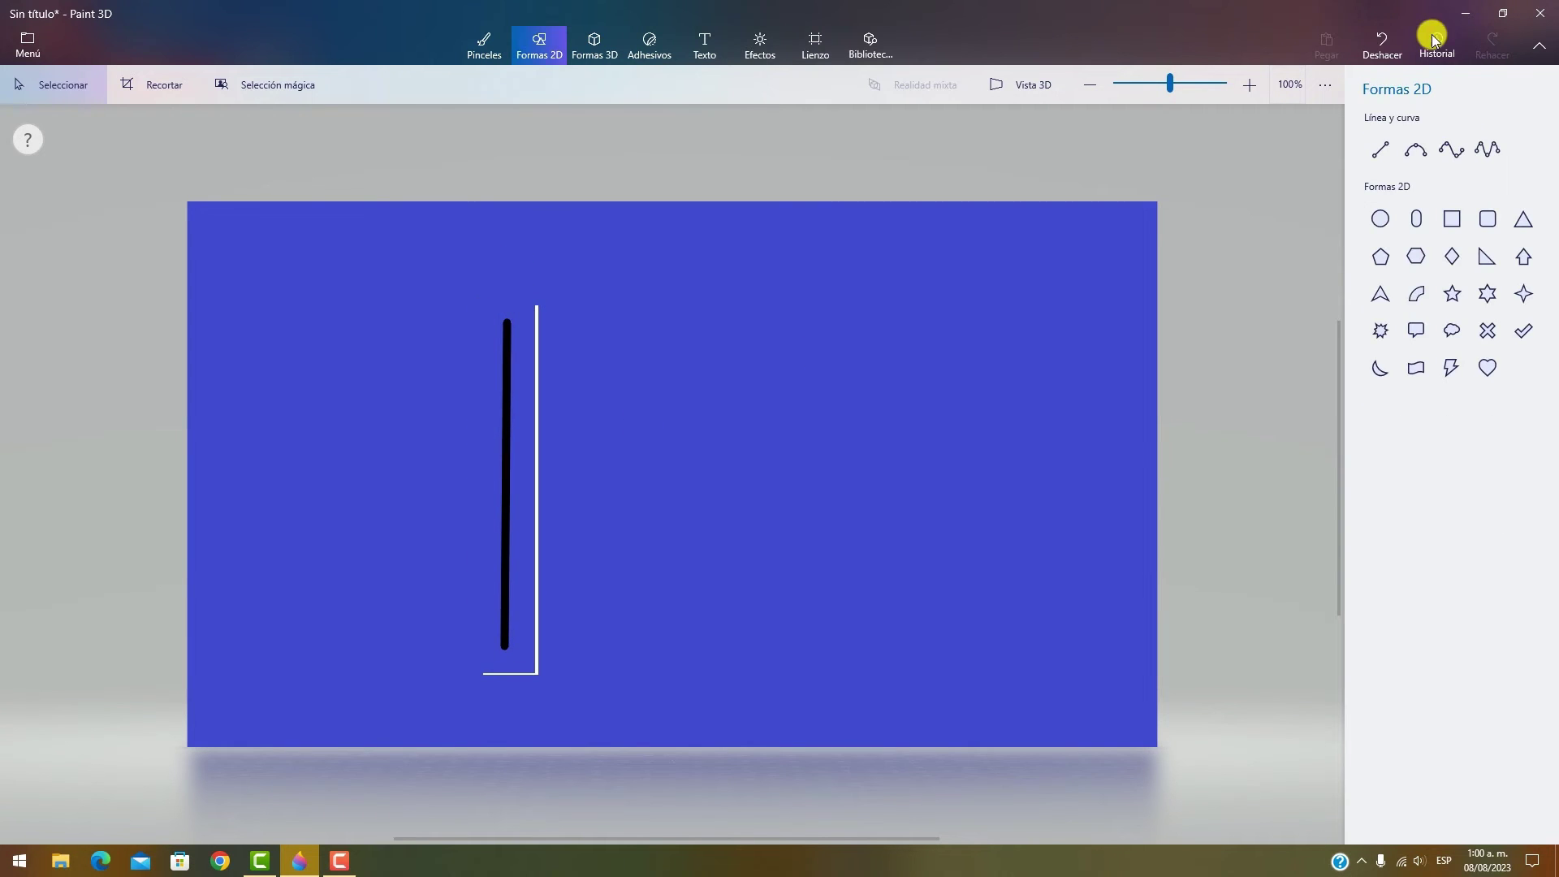
click(1384, 41)
click(1381, 40)
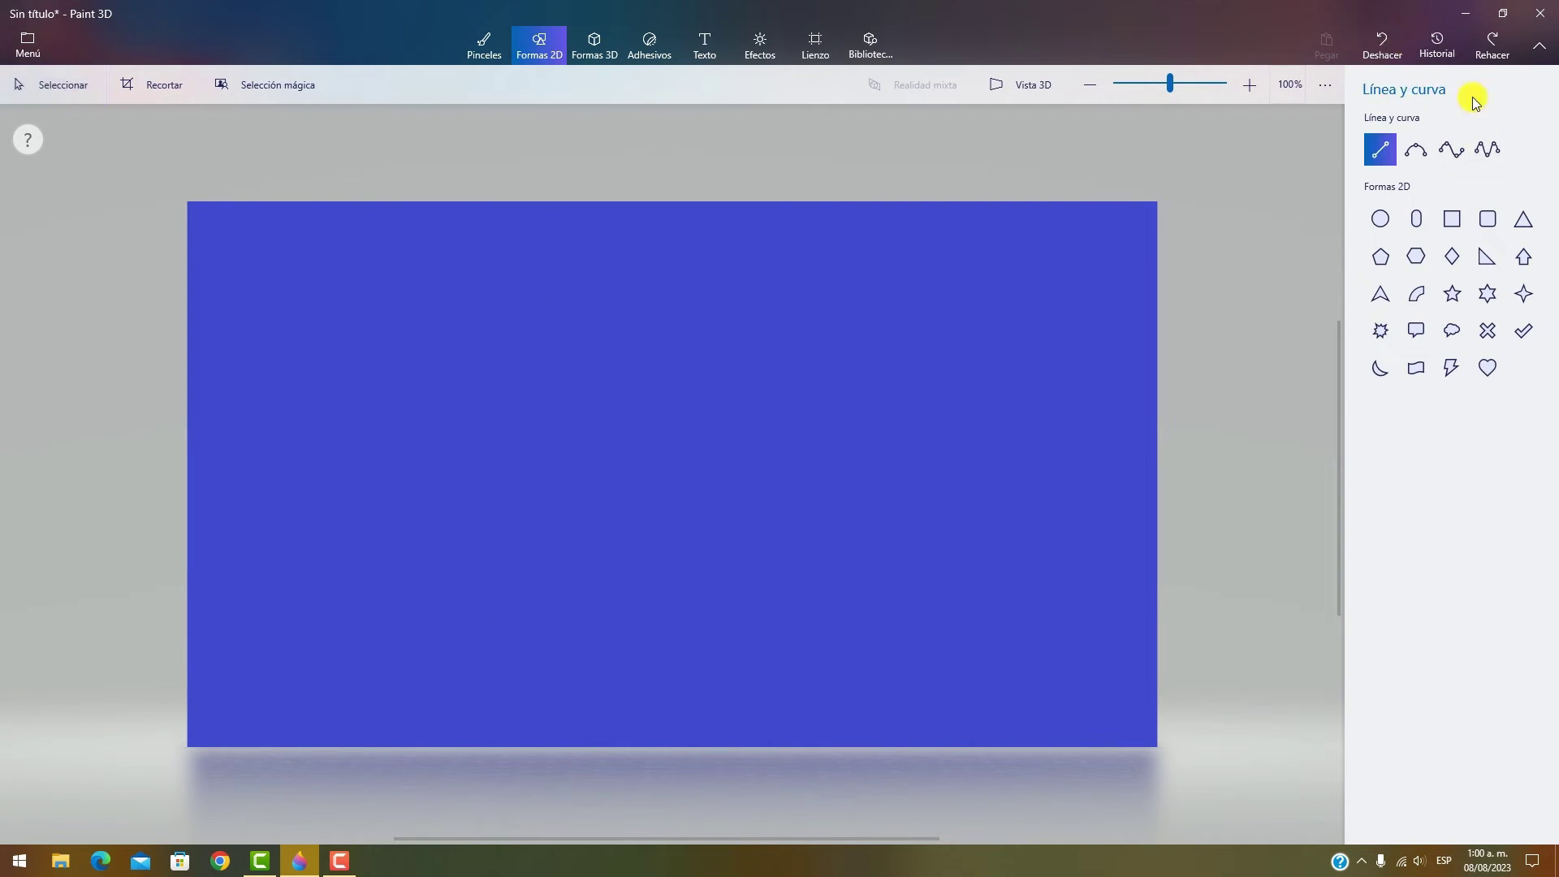
- Draw a five-point curve across the upper canvas and reposition its points to form an S-like loop
click(1498, 146)
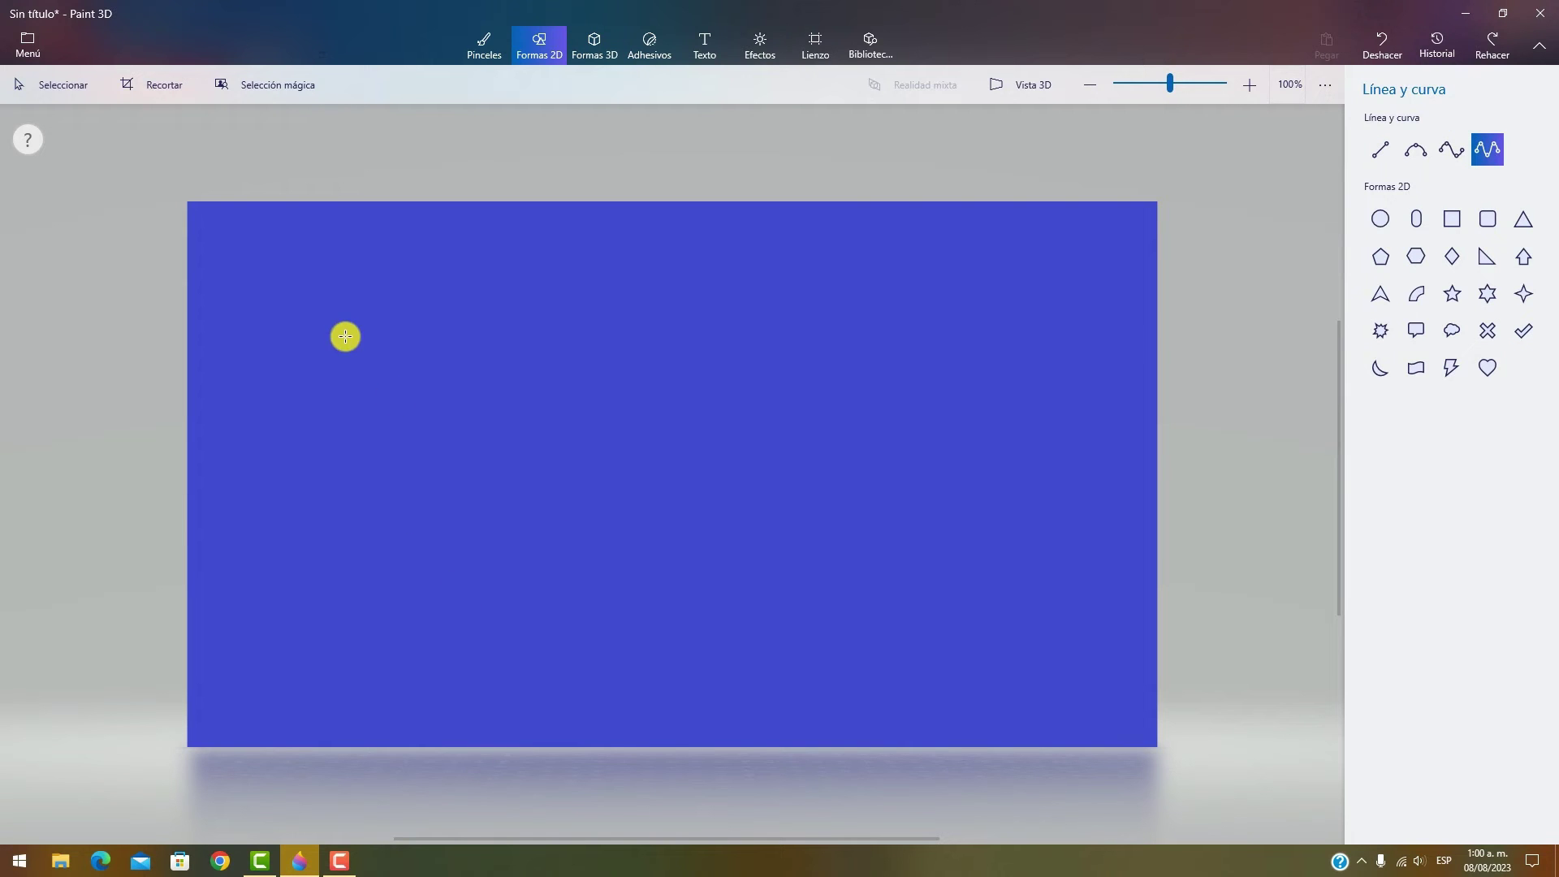
mouse_move(345, 336)
mouse_down()
mouse_move(790, 543)
mouse_move(854, 511)
mouse_move(870, 338)
mouse_move(861, 309)
mouse_move(826, 294)
mouse_up()
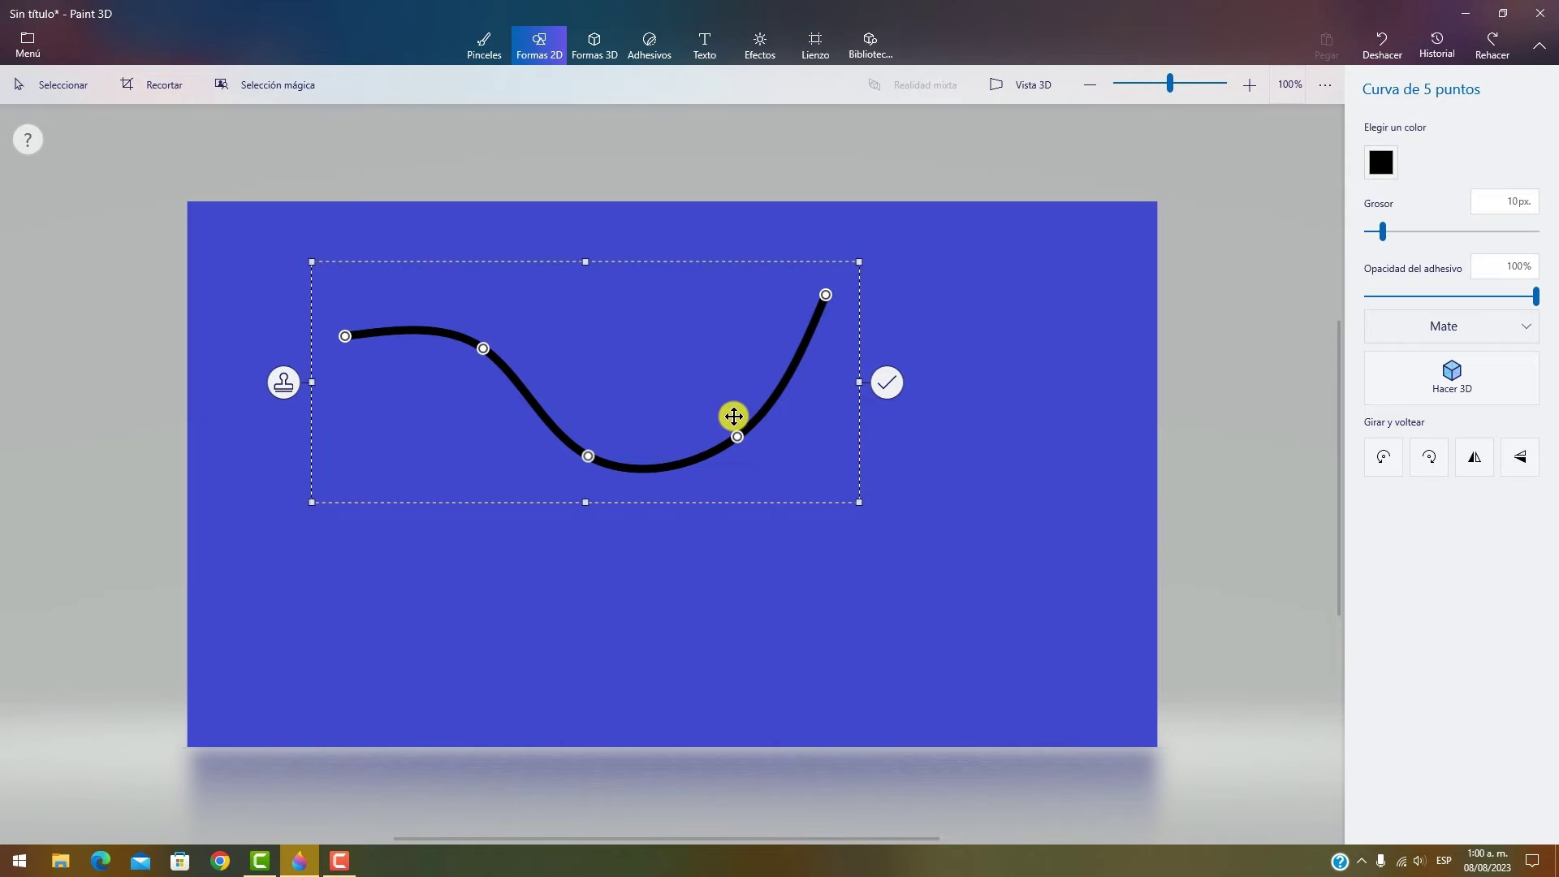
drag(736, 432, 706, 303)
drag(589, 452, 721, 471)
drag(500, 365, 563, 490)
drag(354, 335, 594, 294)
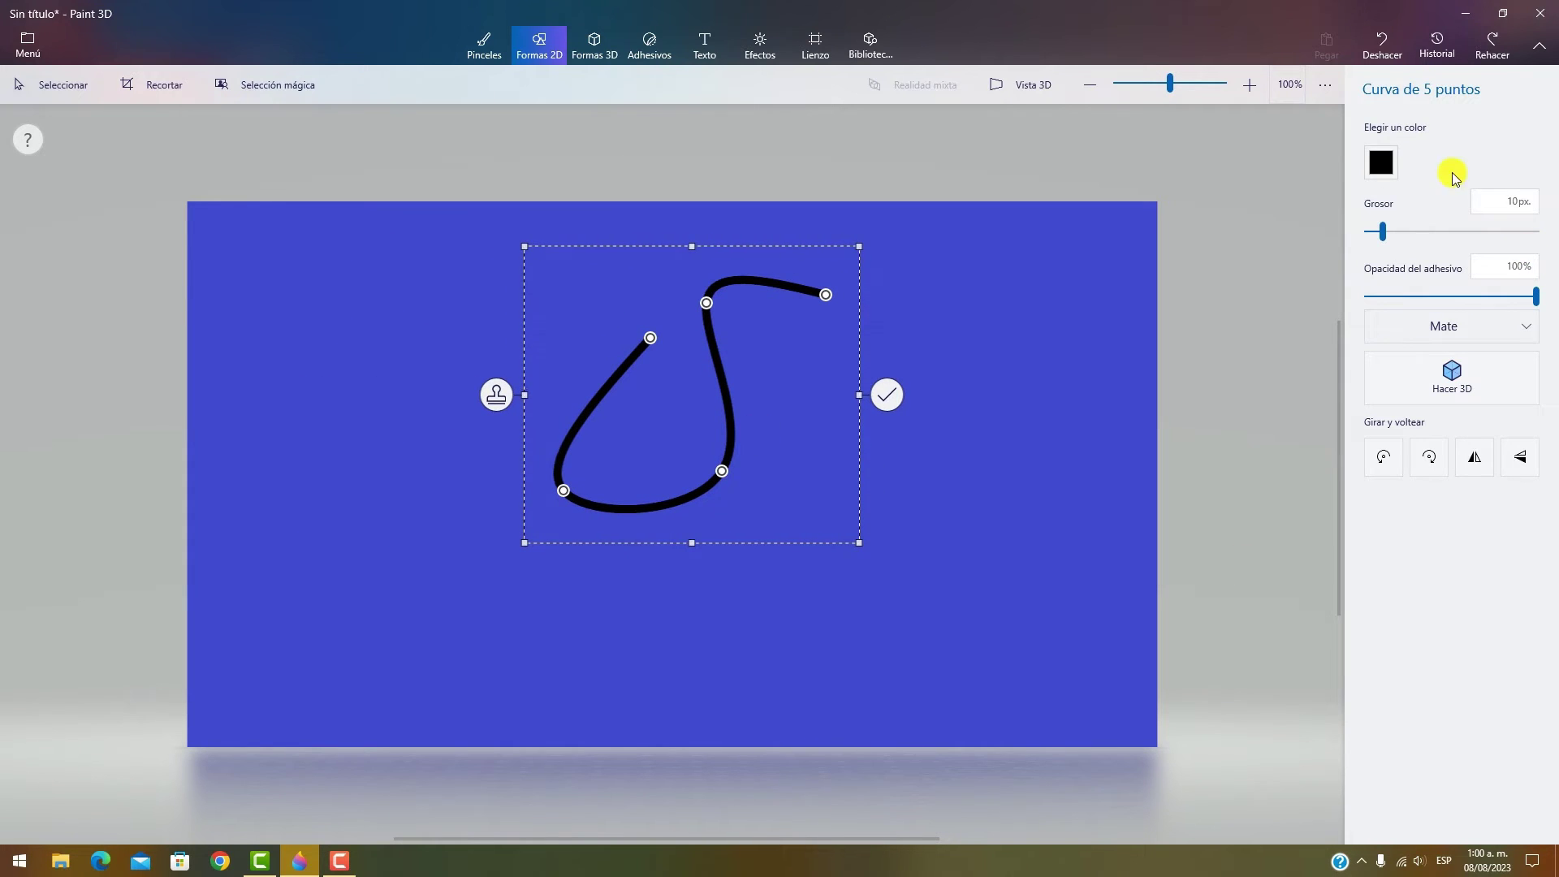
- Give the curve a golden yellow colour, 36 px thickness, 60% opacity and the Mate finish
click(1383, 160)
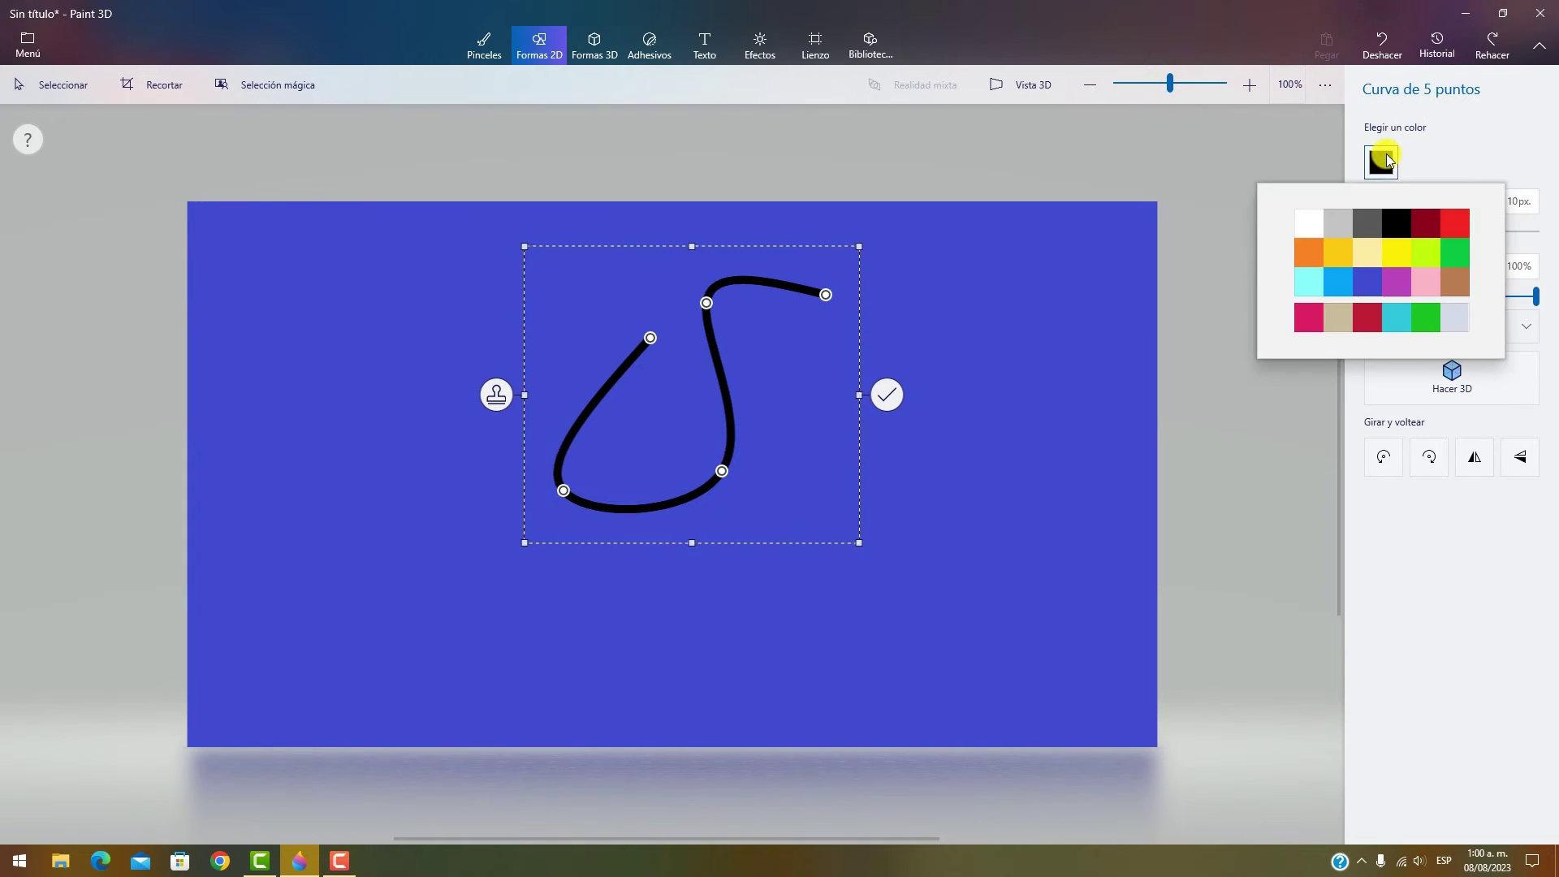
click(1352, 268)
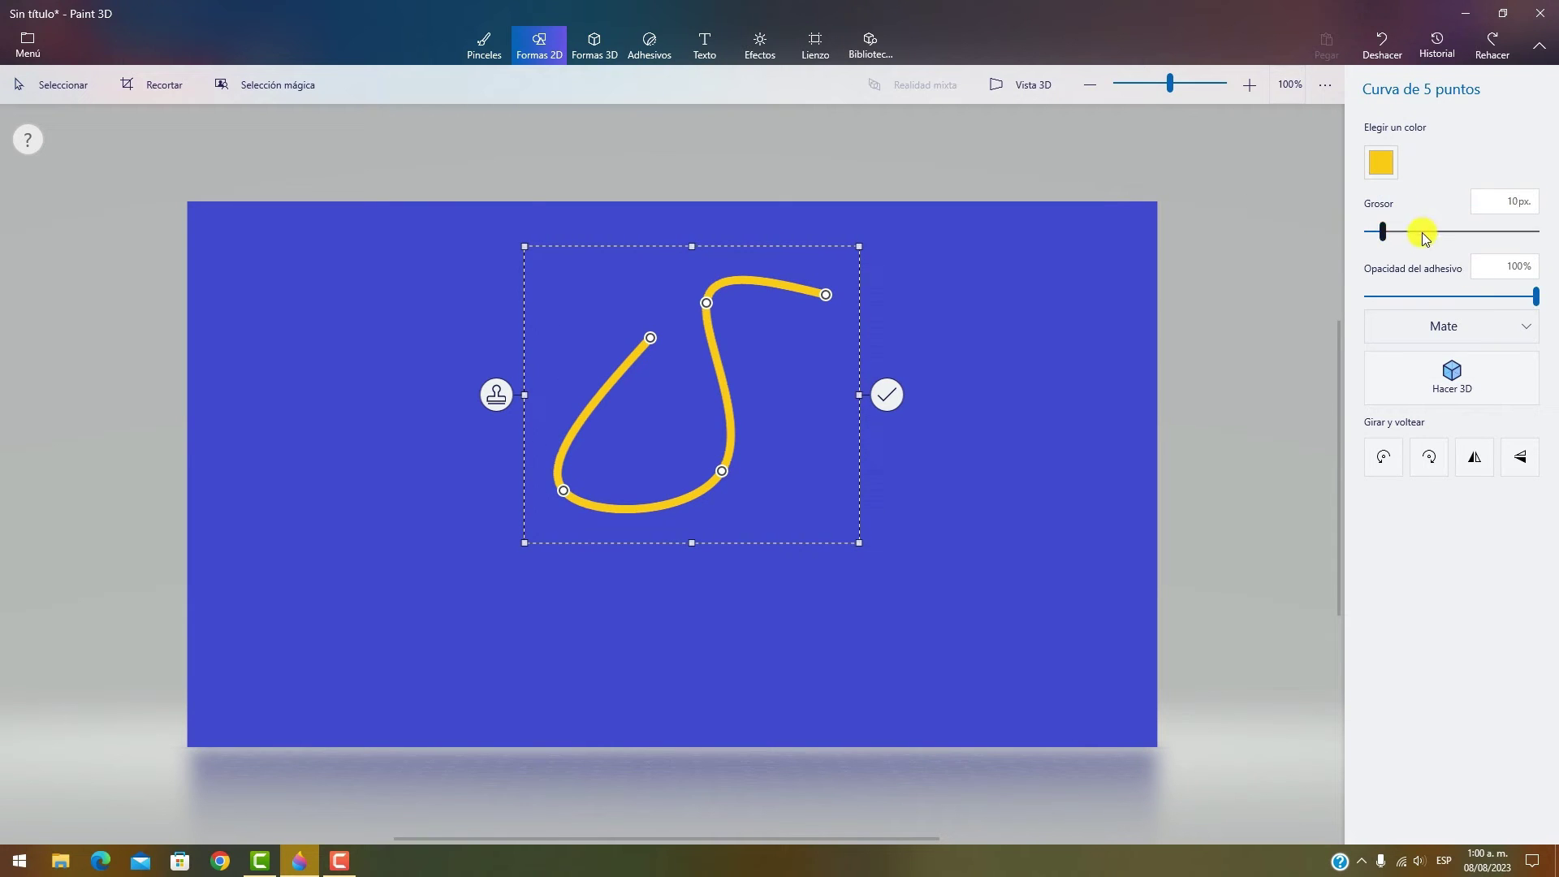
drag(1450, 242, 1466, 324)
click(1453, 332)
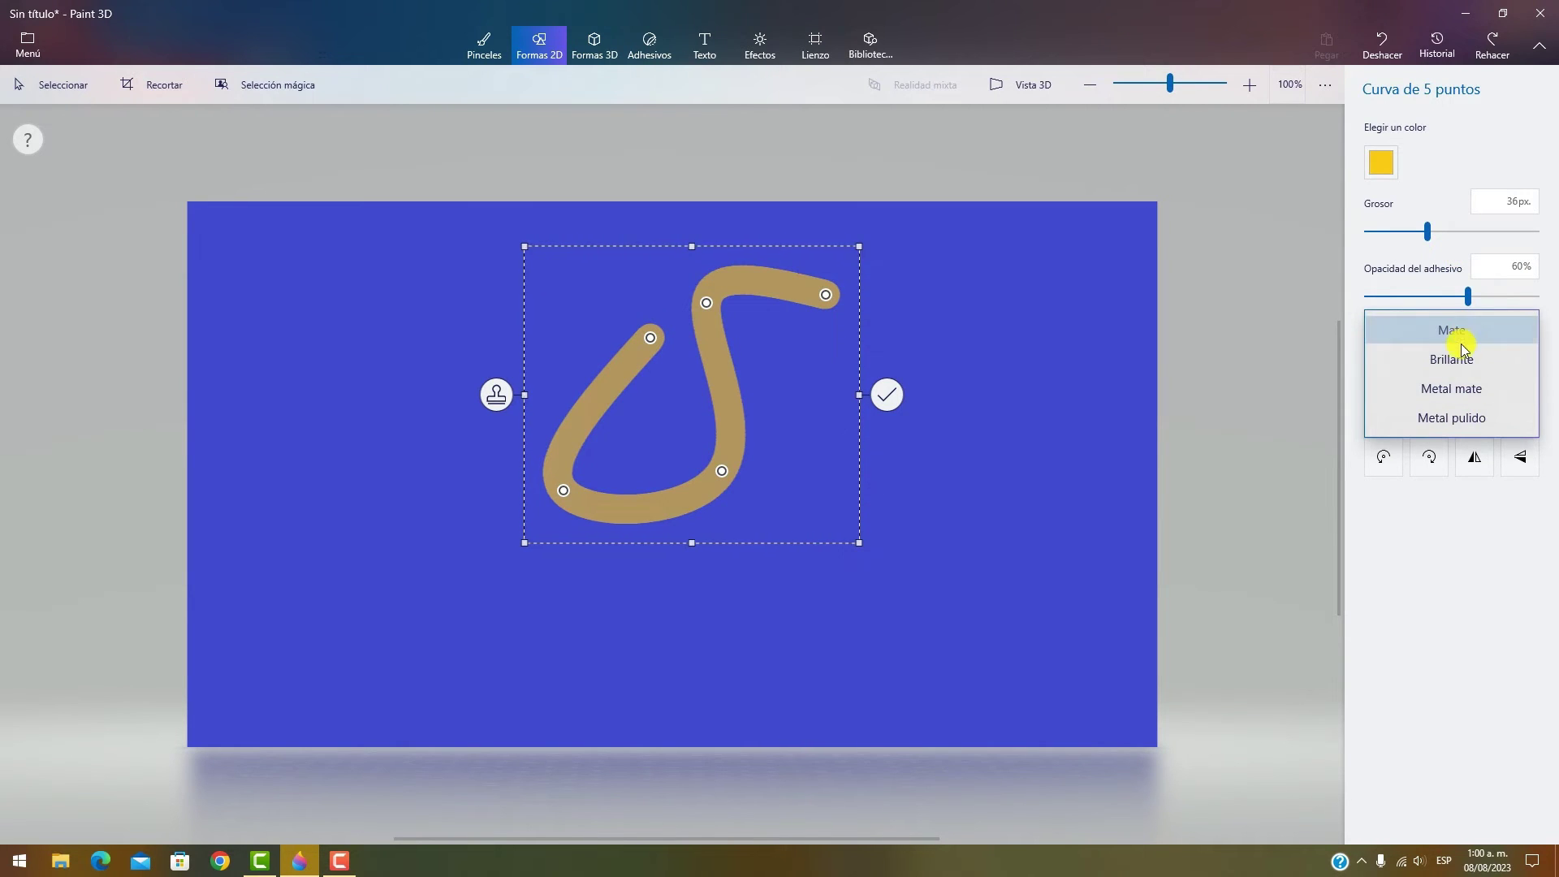
click(1466, 328)
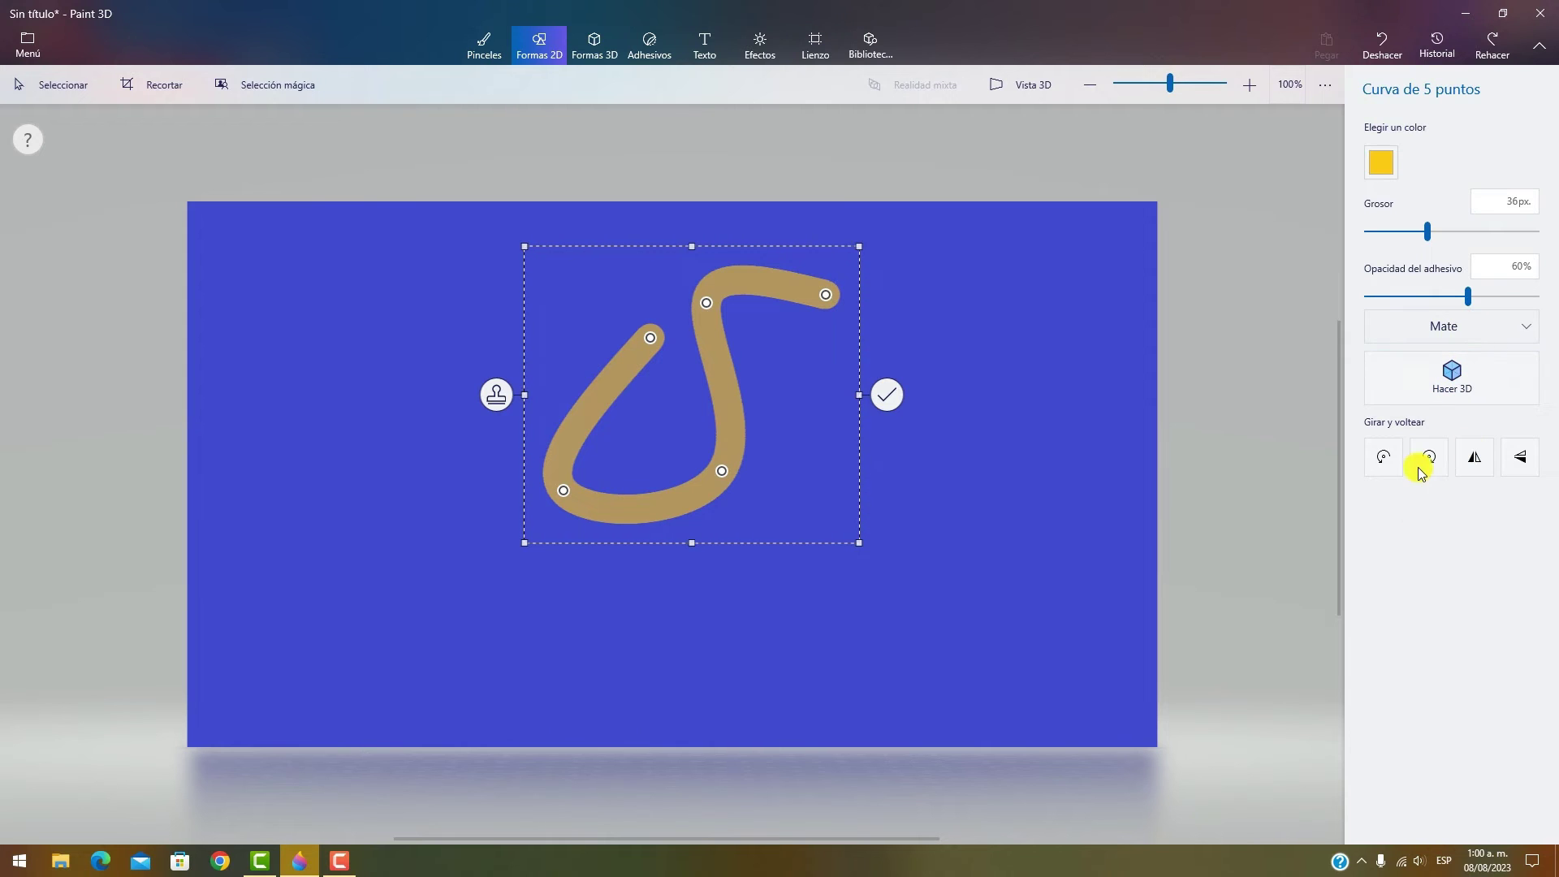
- Try rotating the curve and flipping it horizontally and vertically, returning it to its original orientation
click(1374, 456)
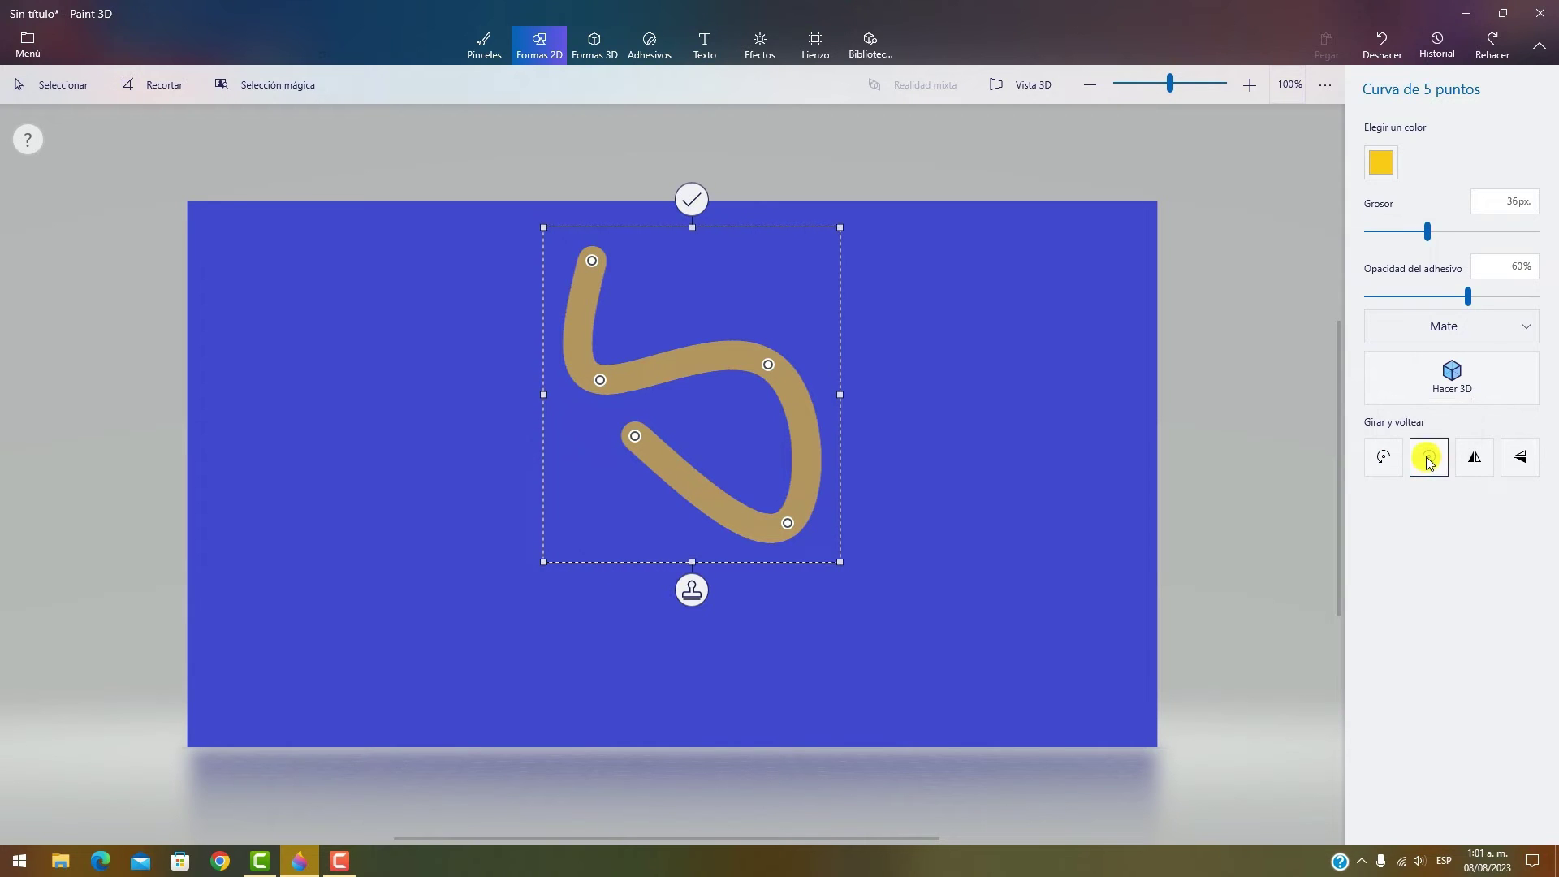
click(1472, 461)
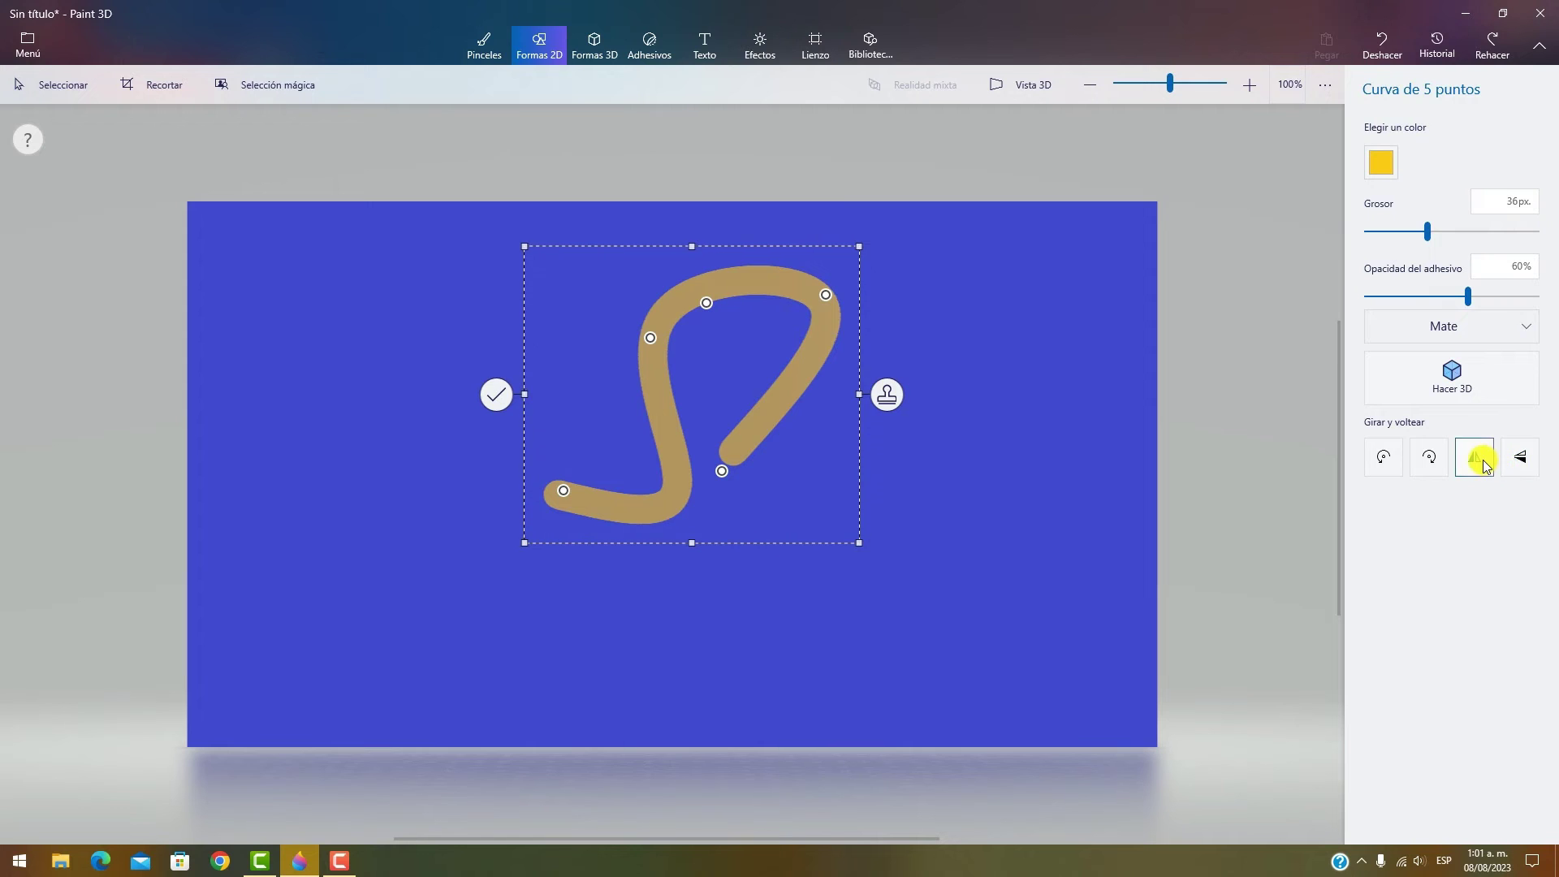
click(1518, 459)
click(1478, 458)
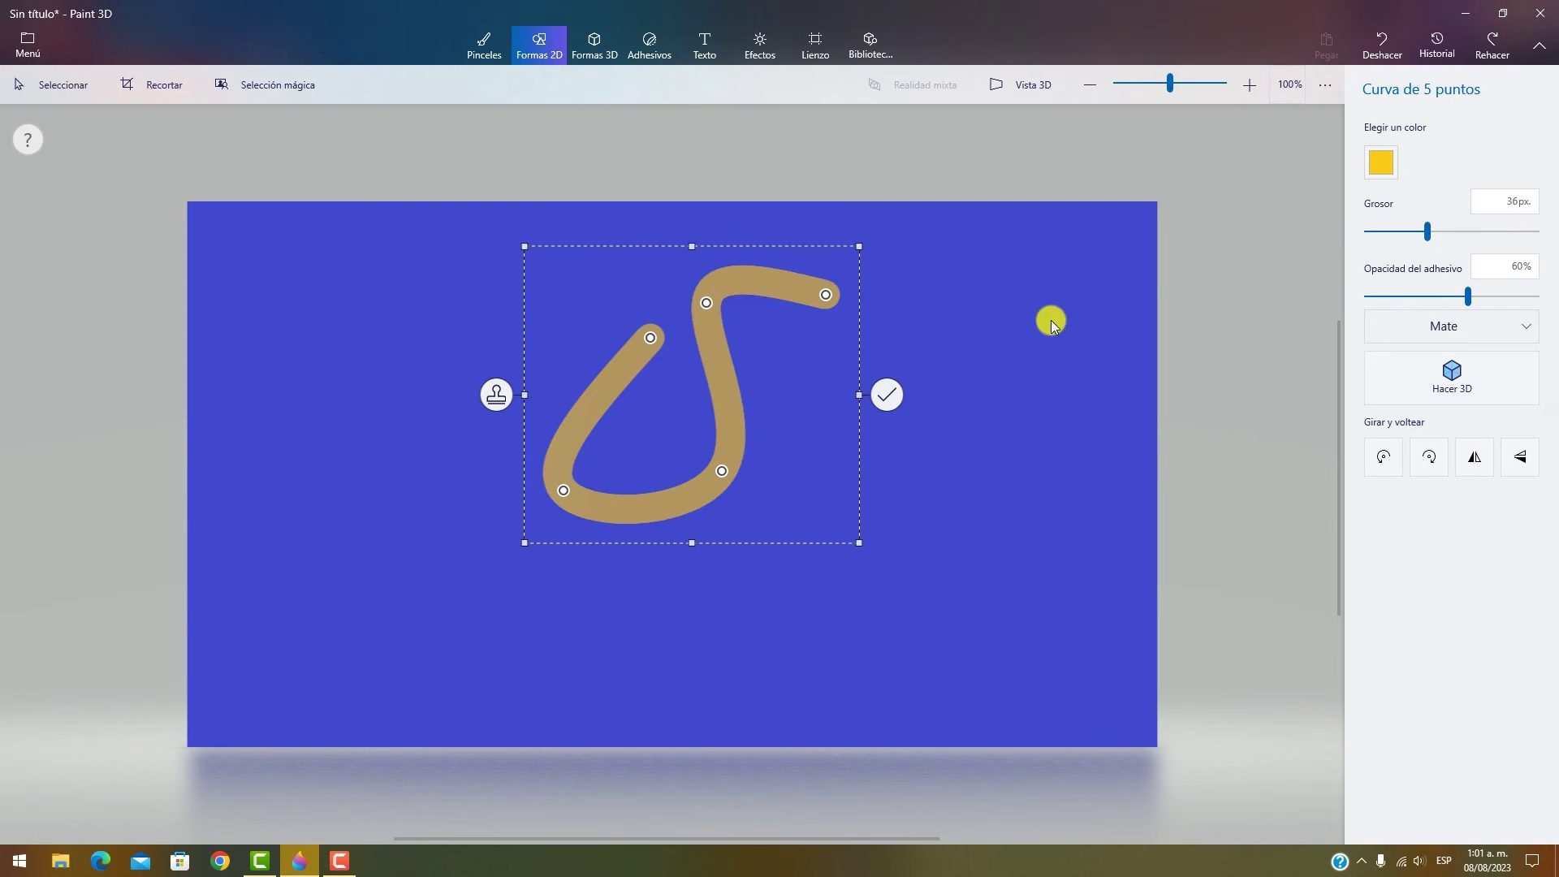
- Reposition the curve's points into a wide U shape with its left end pulled inward
drag(705, 301, 792, 441)
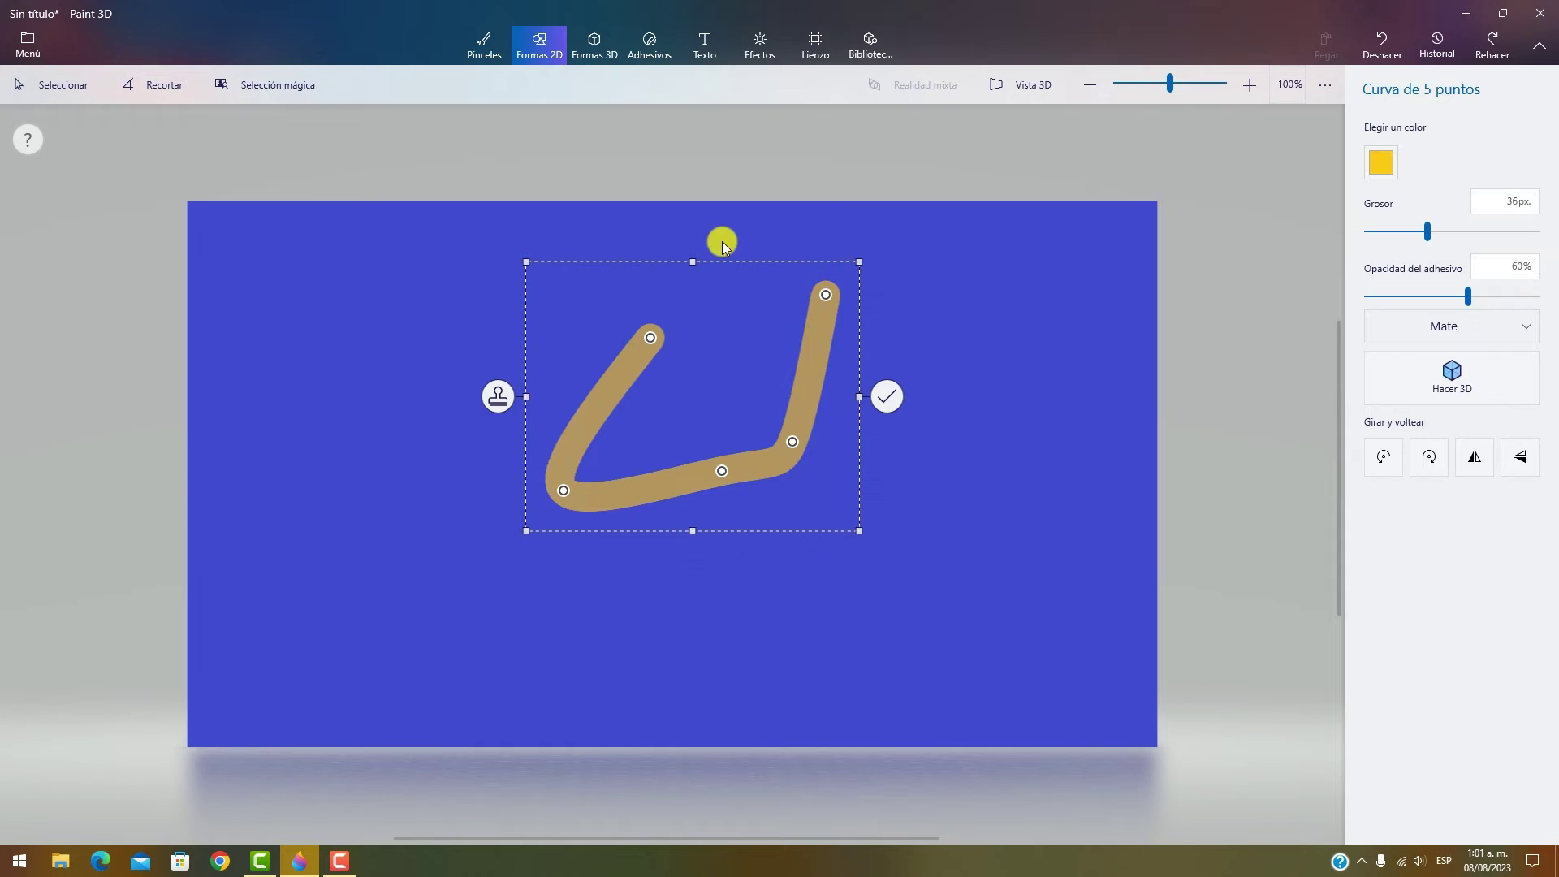
drag(641, 346, 545, 335)
drag(714, 467, 708, 515)
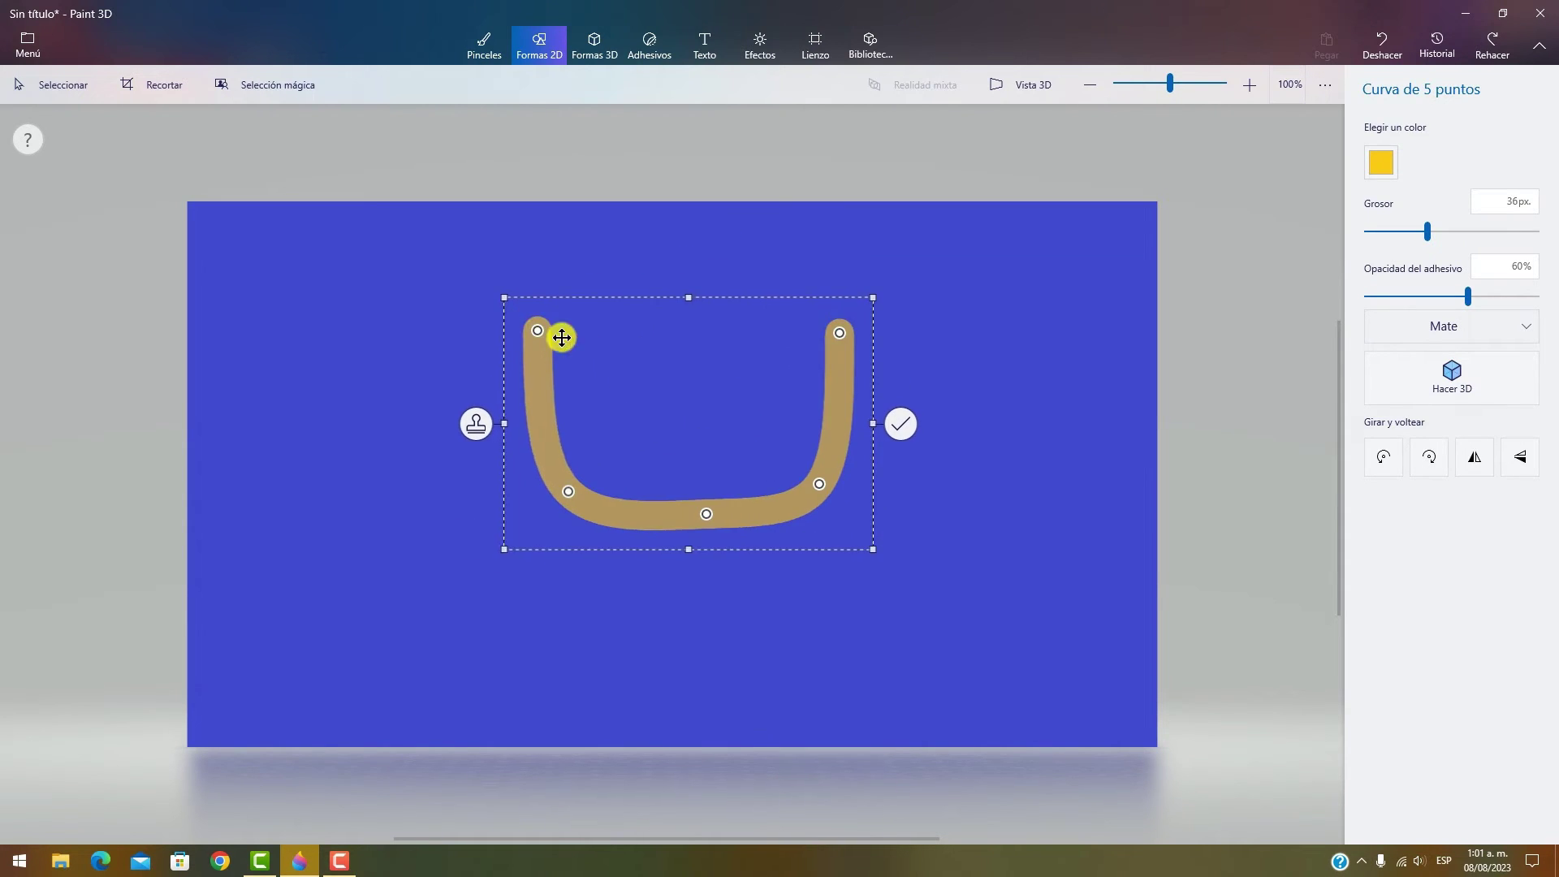
drag(560, 338, 652, 348)
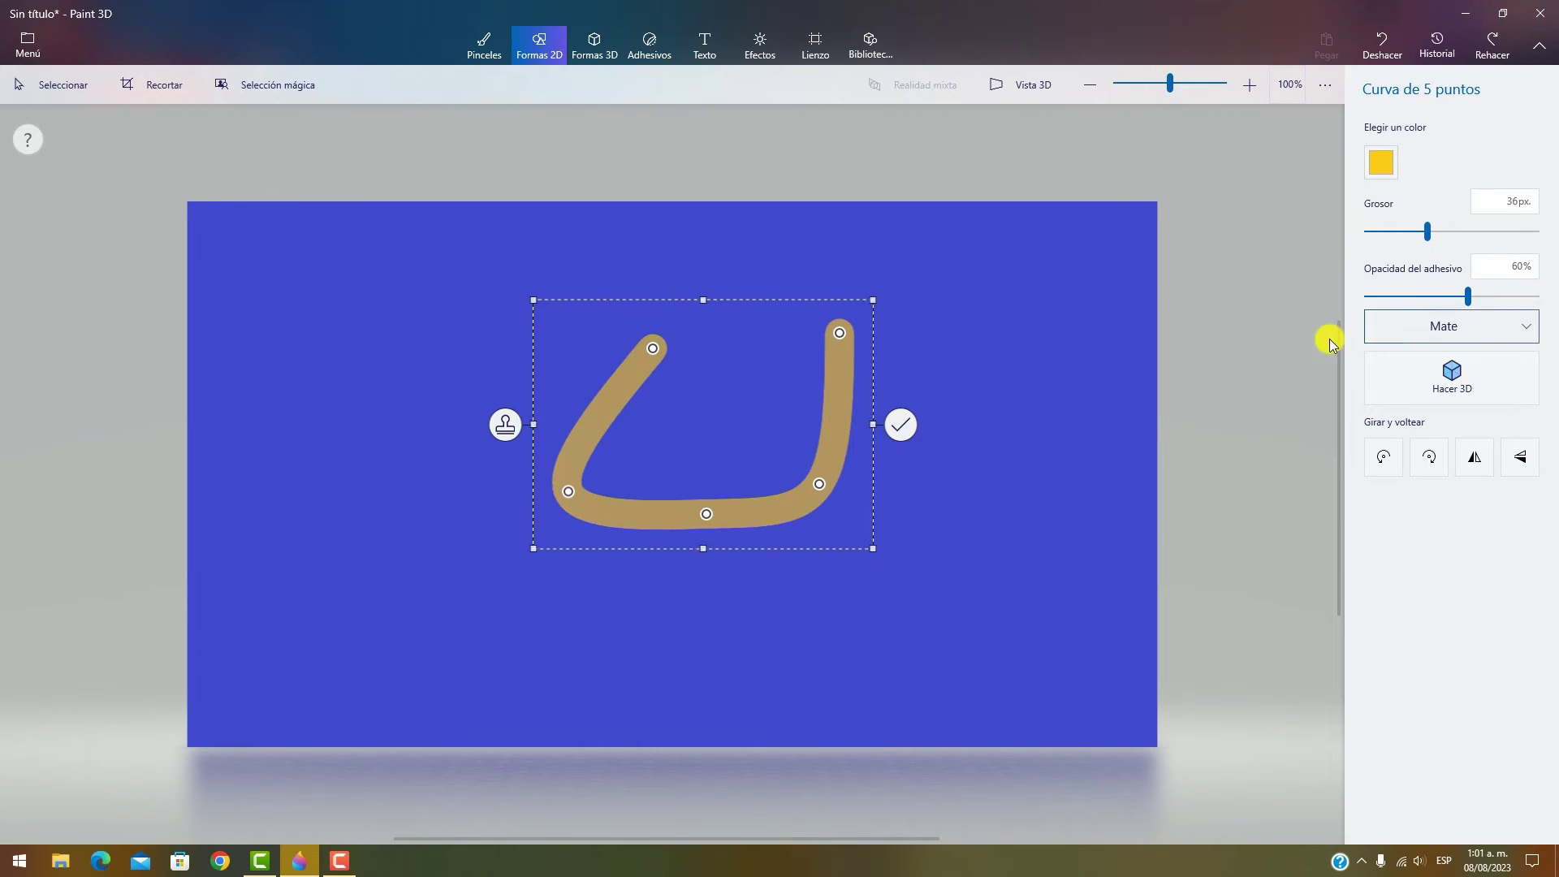
- Set the curve's opacity to 100% and convert it into a 3D object
drag(1492, 299, 1539, 297)
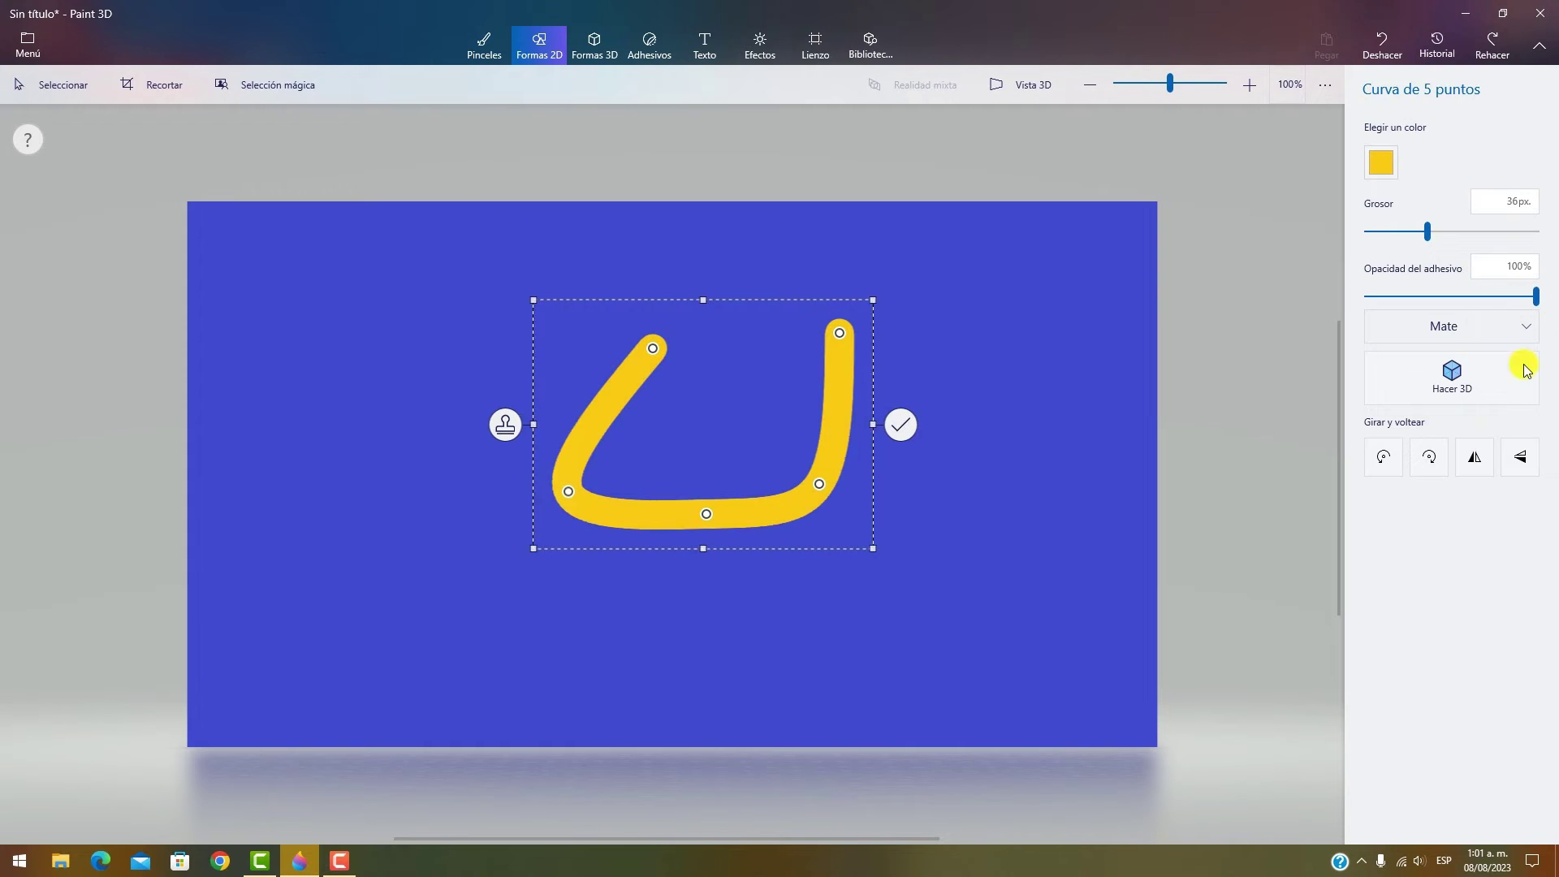
click(1465, 385)
click(1236, 410)
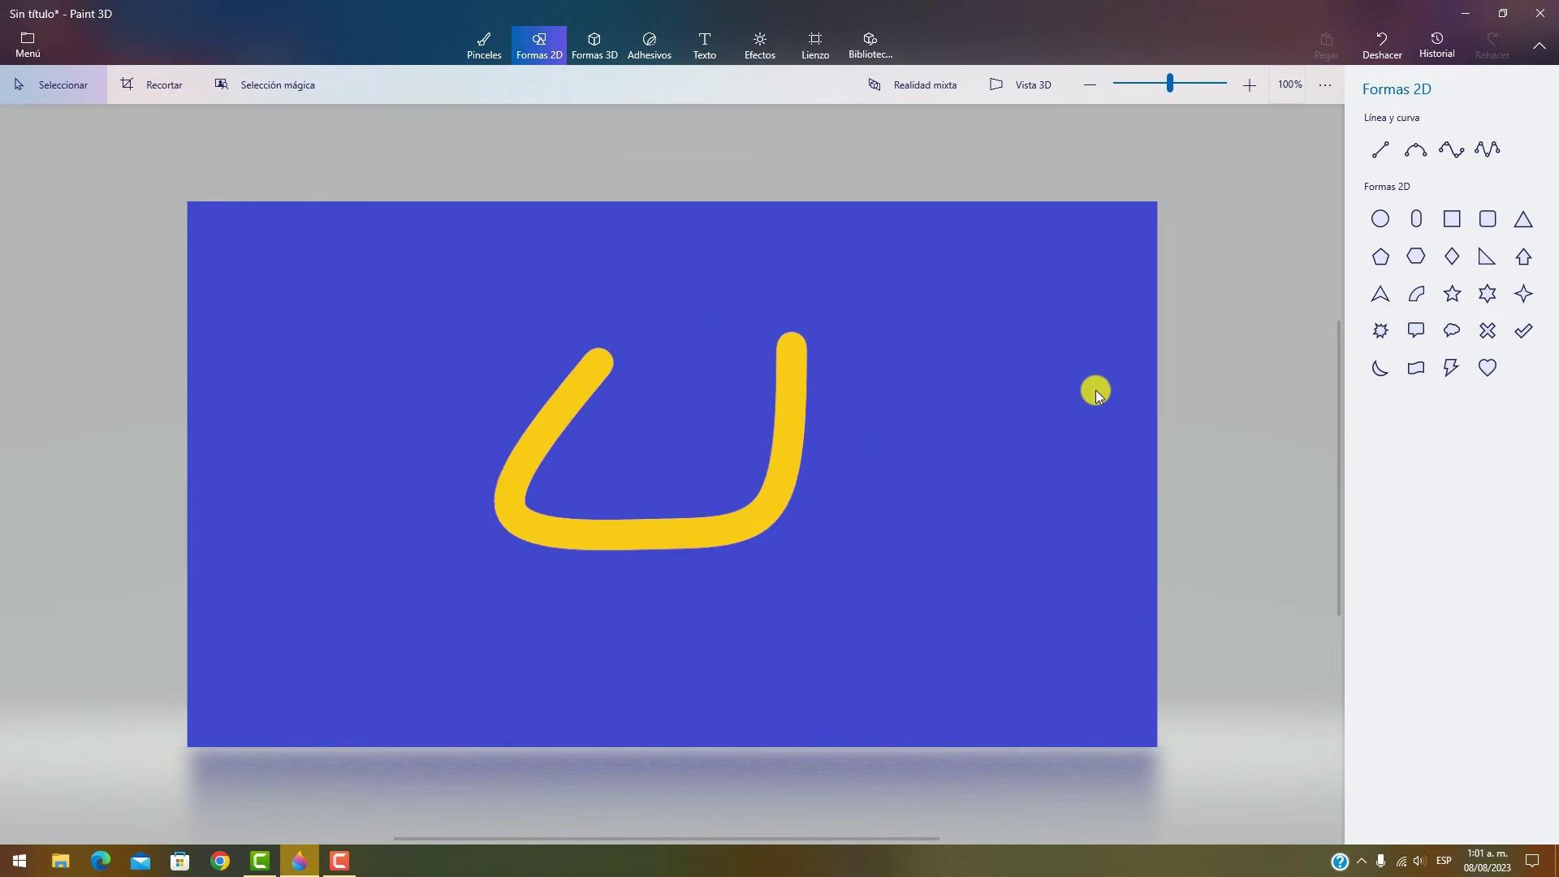
- Try moving, shrinking and shifting the depth of the 3D curve, and undo back to an empty blue canvas
click(600, 367)
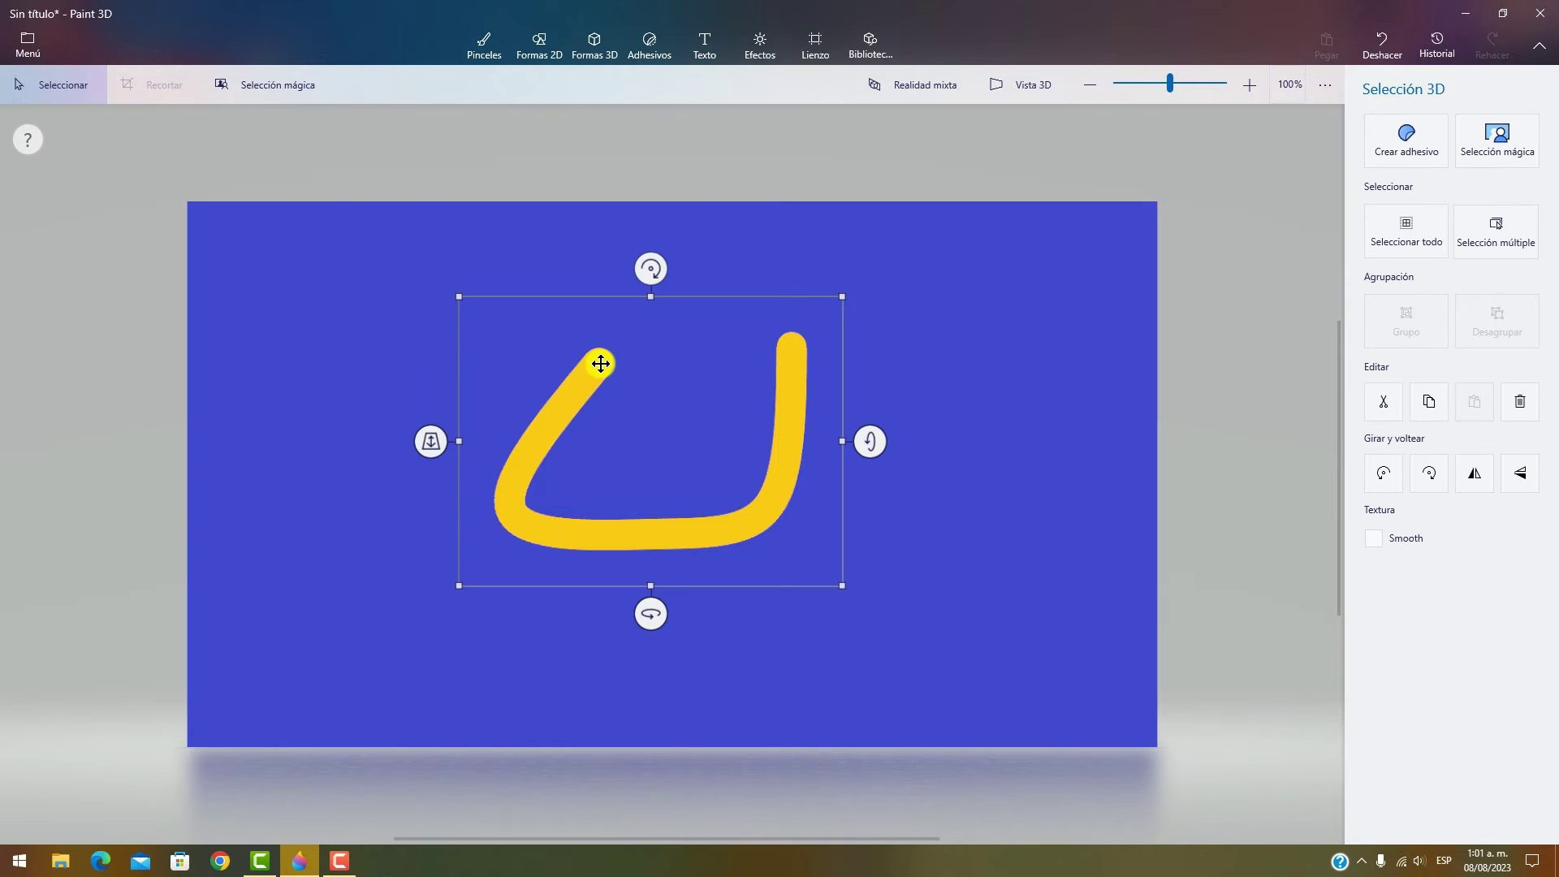
drag(598, 359, 345, 516)
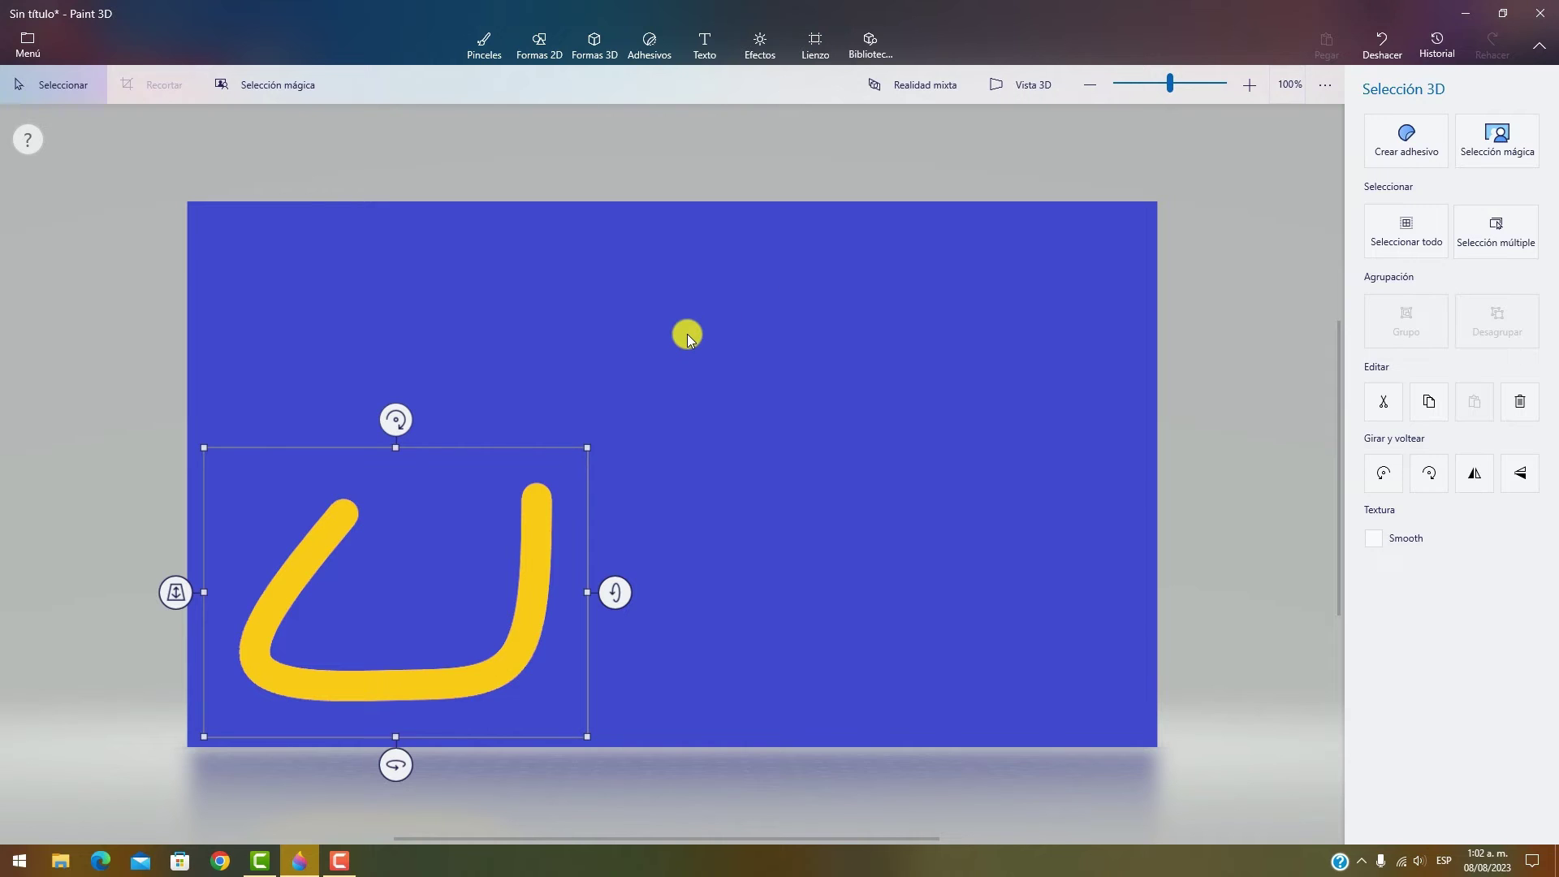
mouse_move(589, 452)
mouse_down()
mouse_move(880, 282)
mouse_move(1040, 222)
mouse_move(988, 313)
mouse_move(545, 630)
mouse_move(358, 696)
mouse_move(767, 582)
mouse_up()
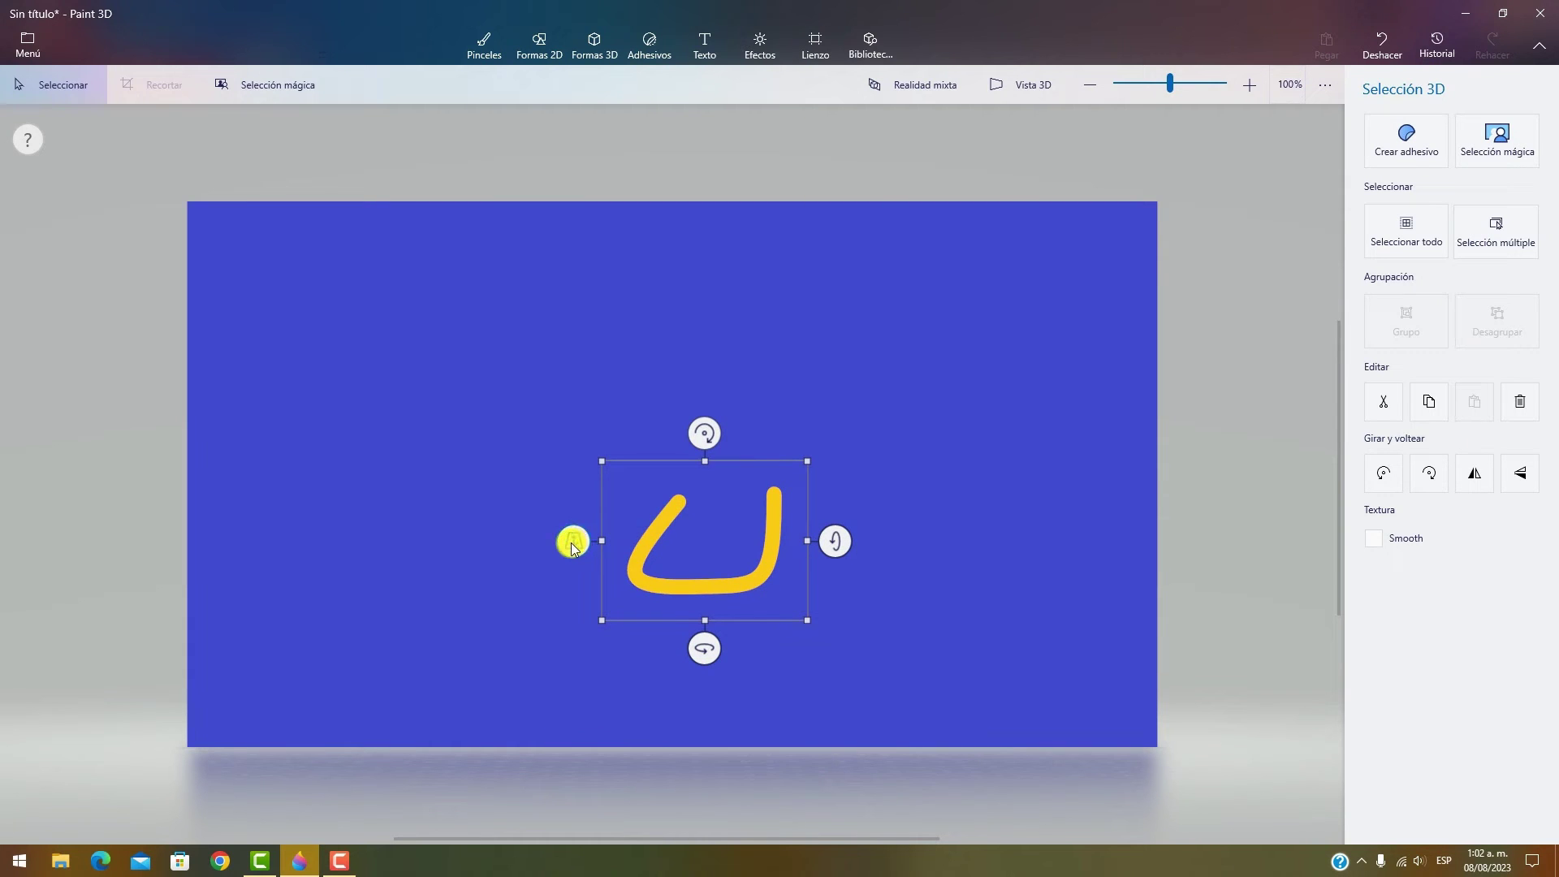
mouse_move(572, 546)
mouse_down()
mouse_move(627, 318)
mouse_move(585, 564)
mouse_move(709, 445)
mouse_move(766, 565)
mouse_up()
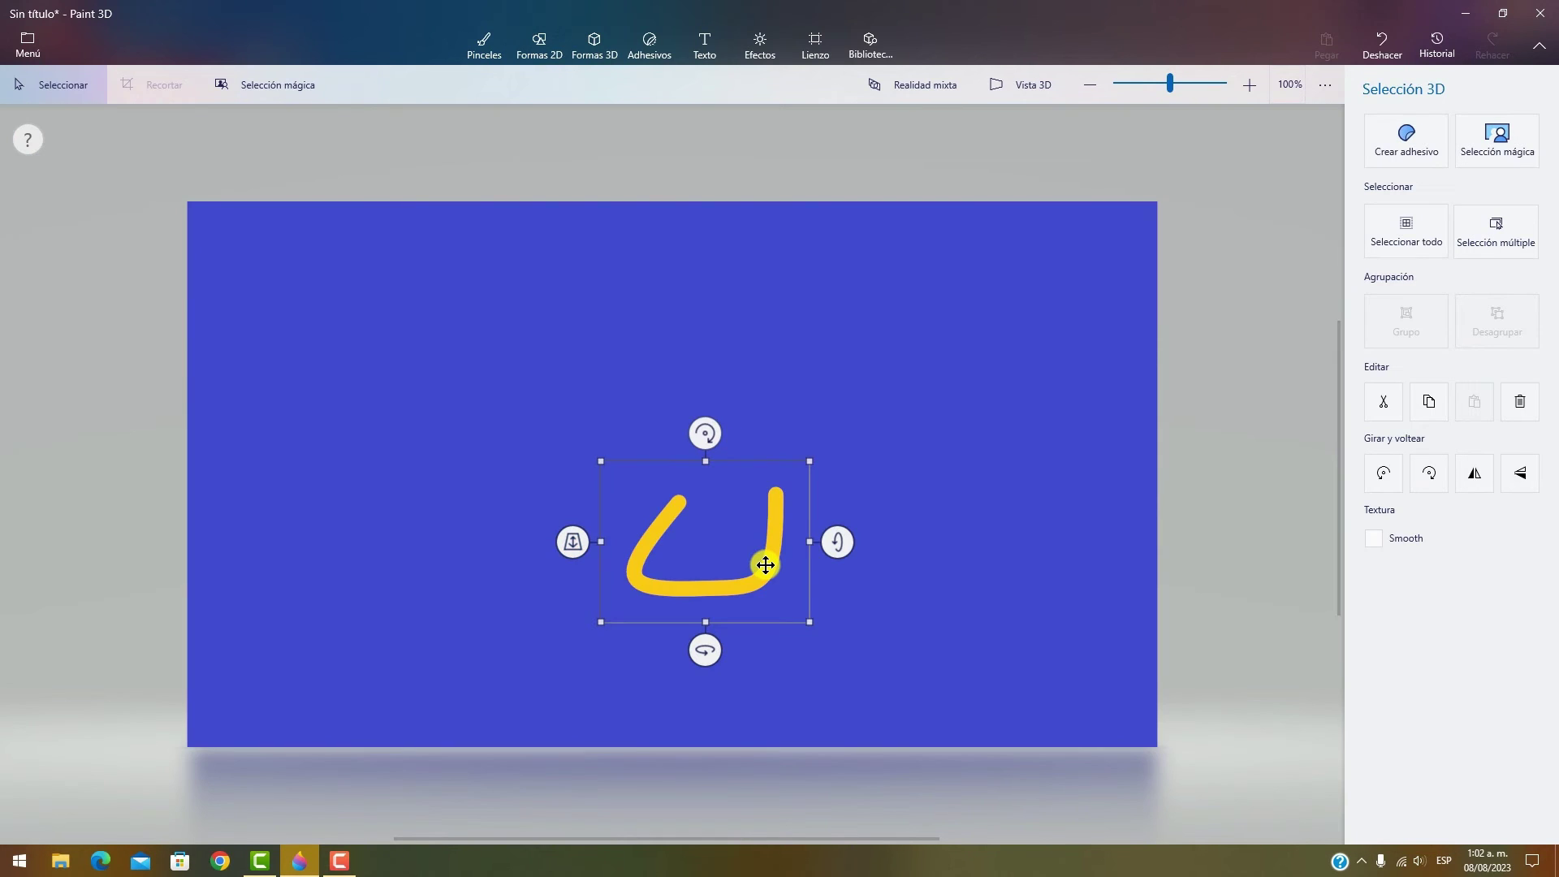
key(ctrl+z)
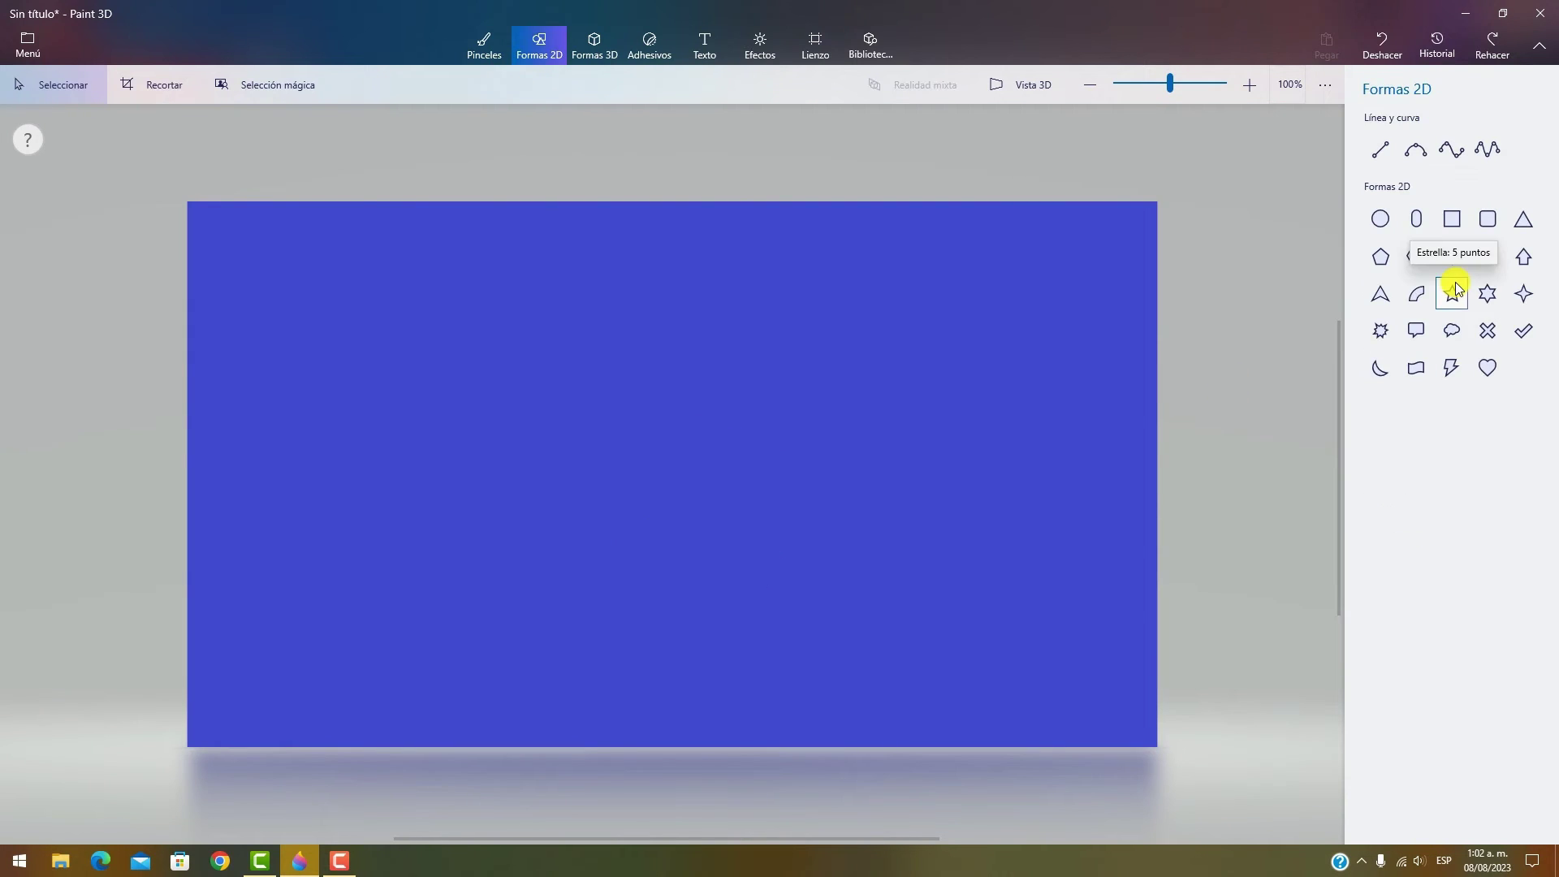
- Draw a five-point star in the middle of the canvas and give it a solid lime green outline
click(1452, 293)
drag(519, 341, 787, 609)
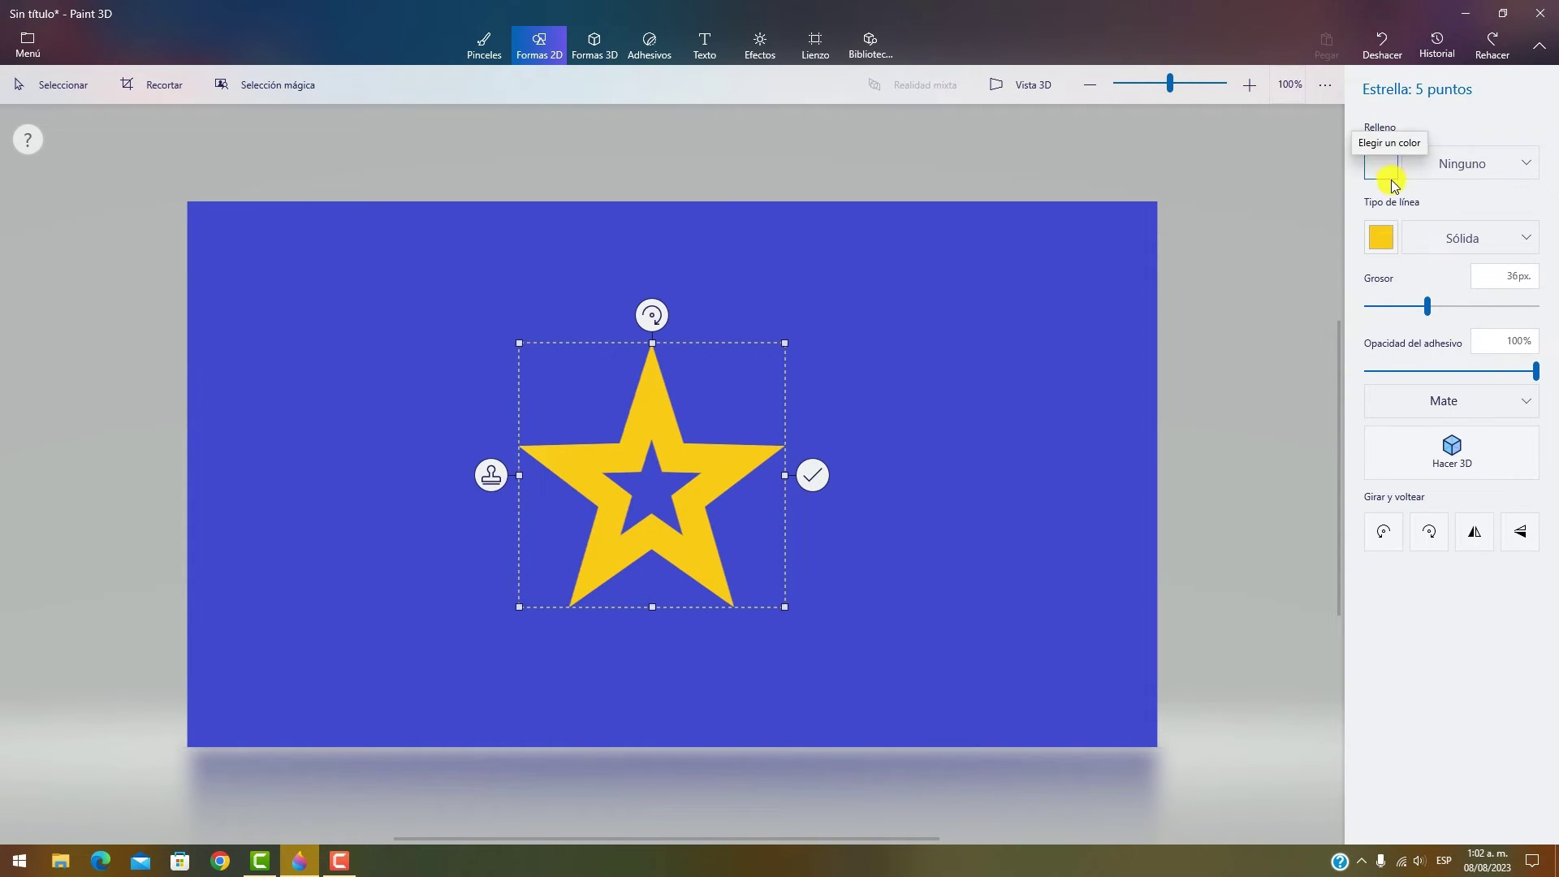
click(1431, 237)
click(1413, 239)
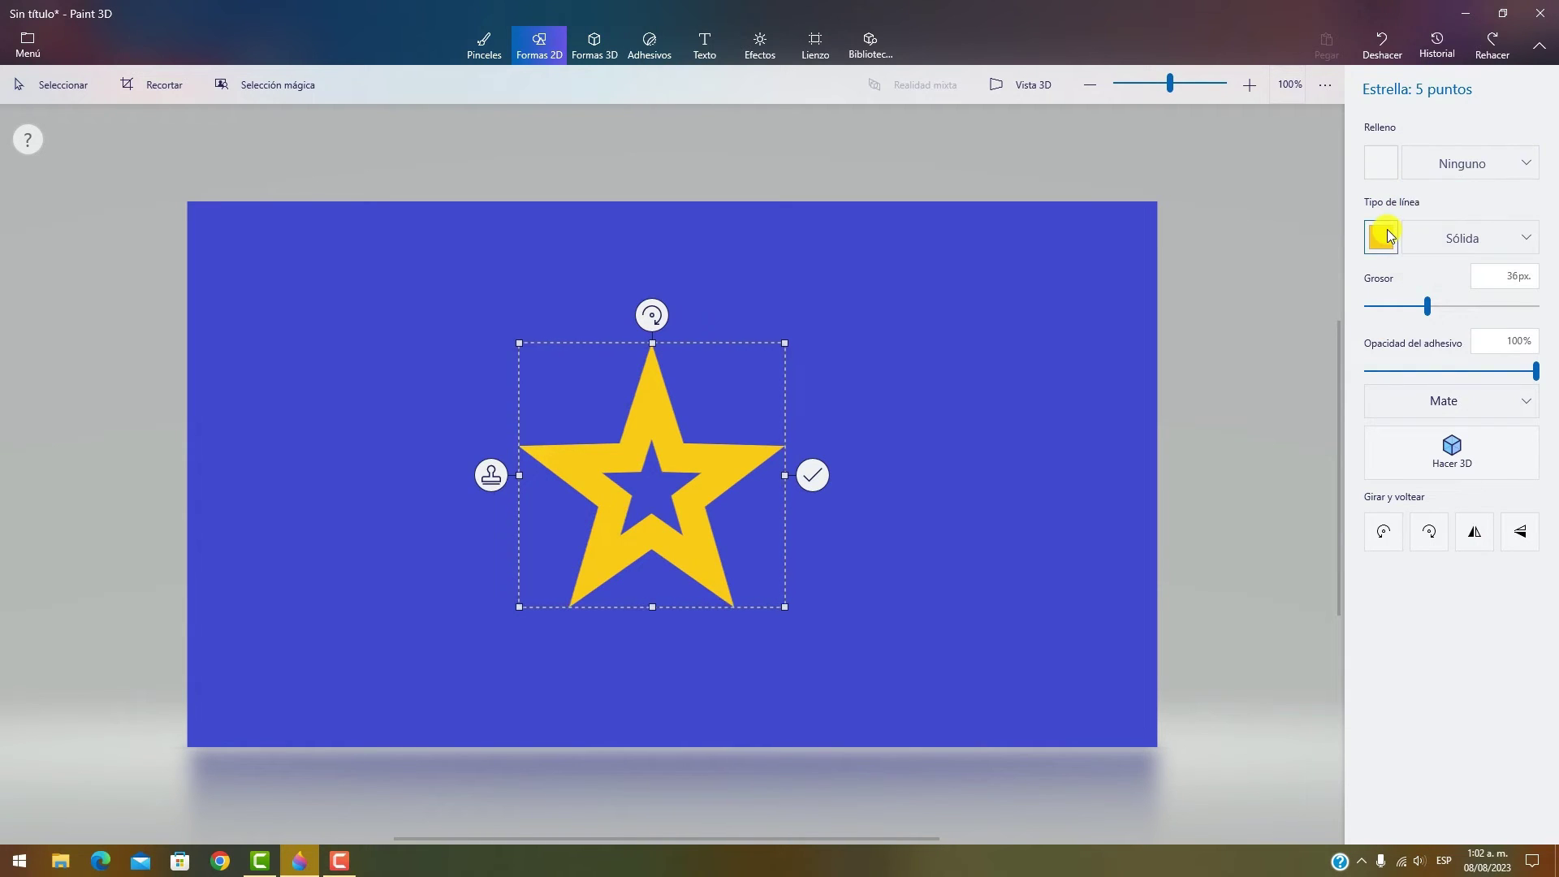
click(1381, 237)
click(1426, 327)
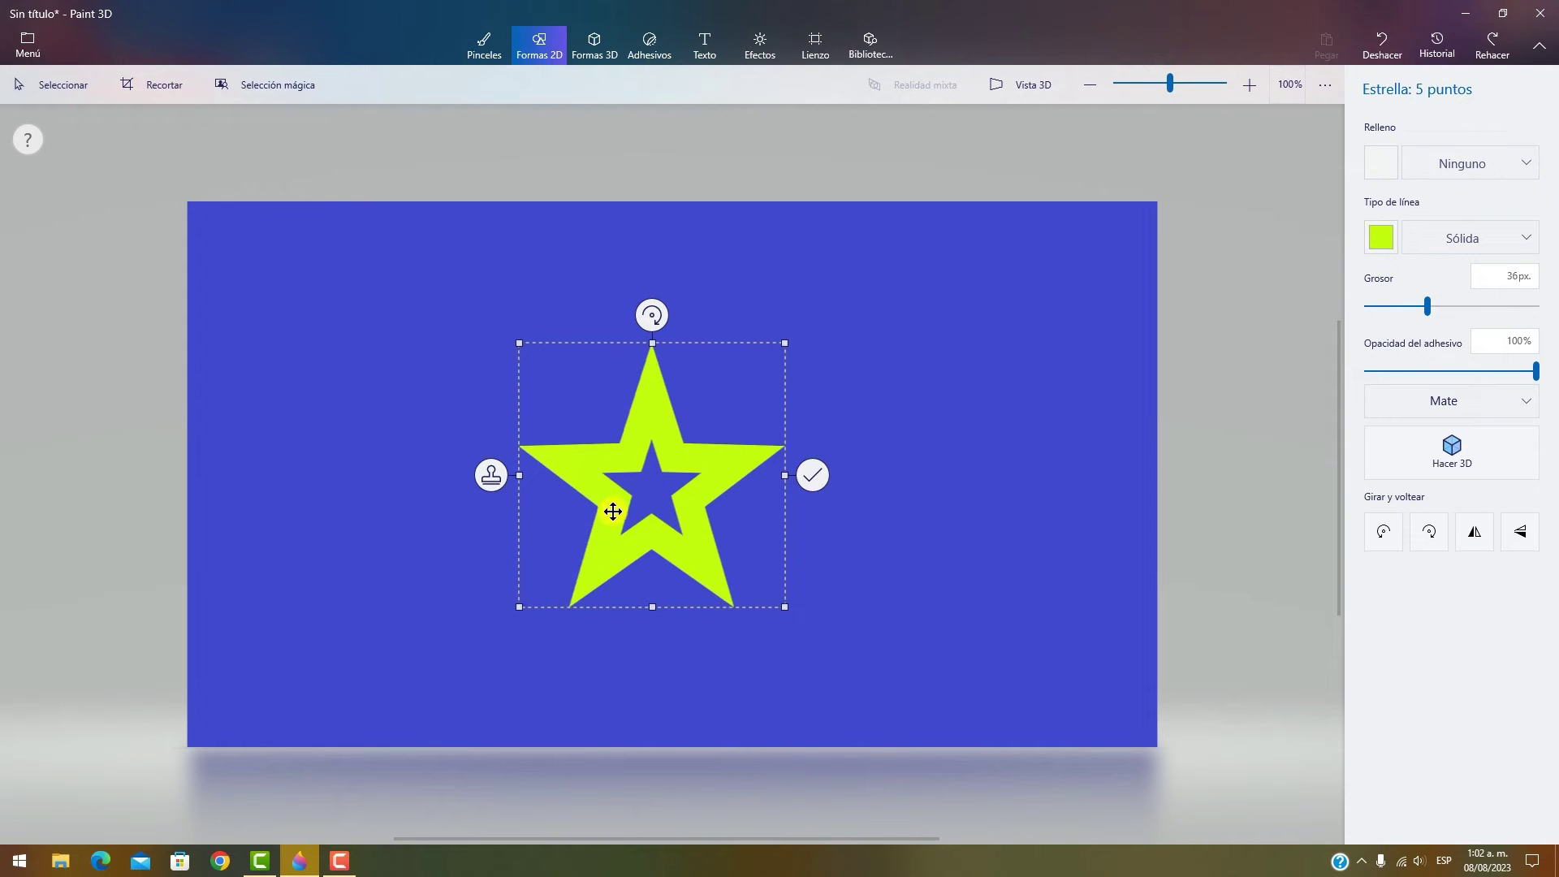
- Give the star a solid fill and set the fill colour to white
click(1381, 163)
click(1456, 166)
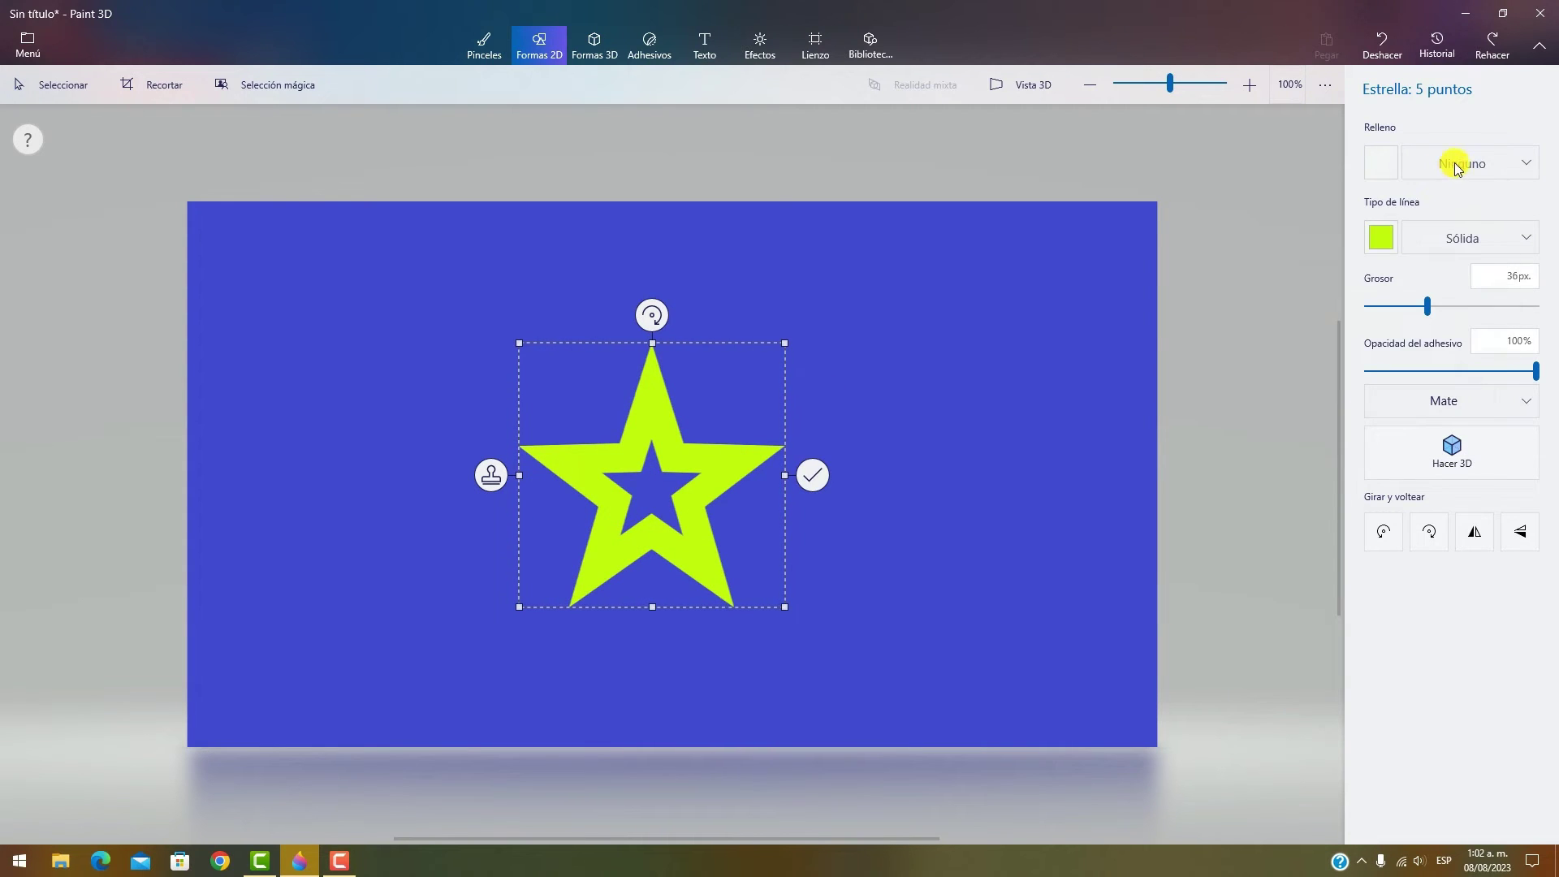
click(1457, 168)
click(1470, 205)
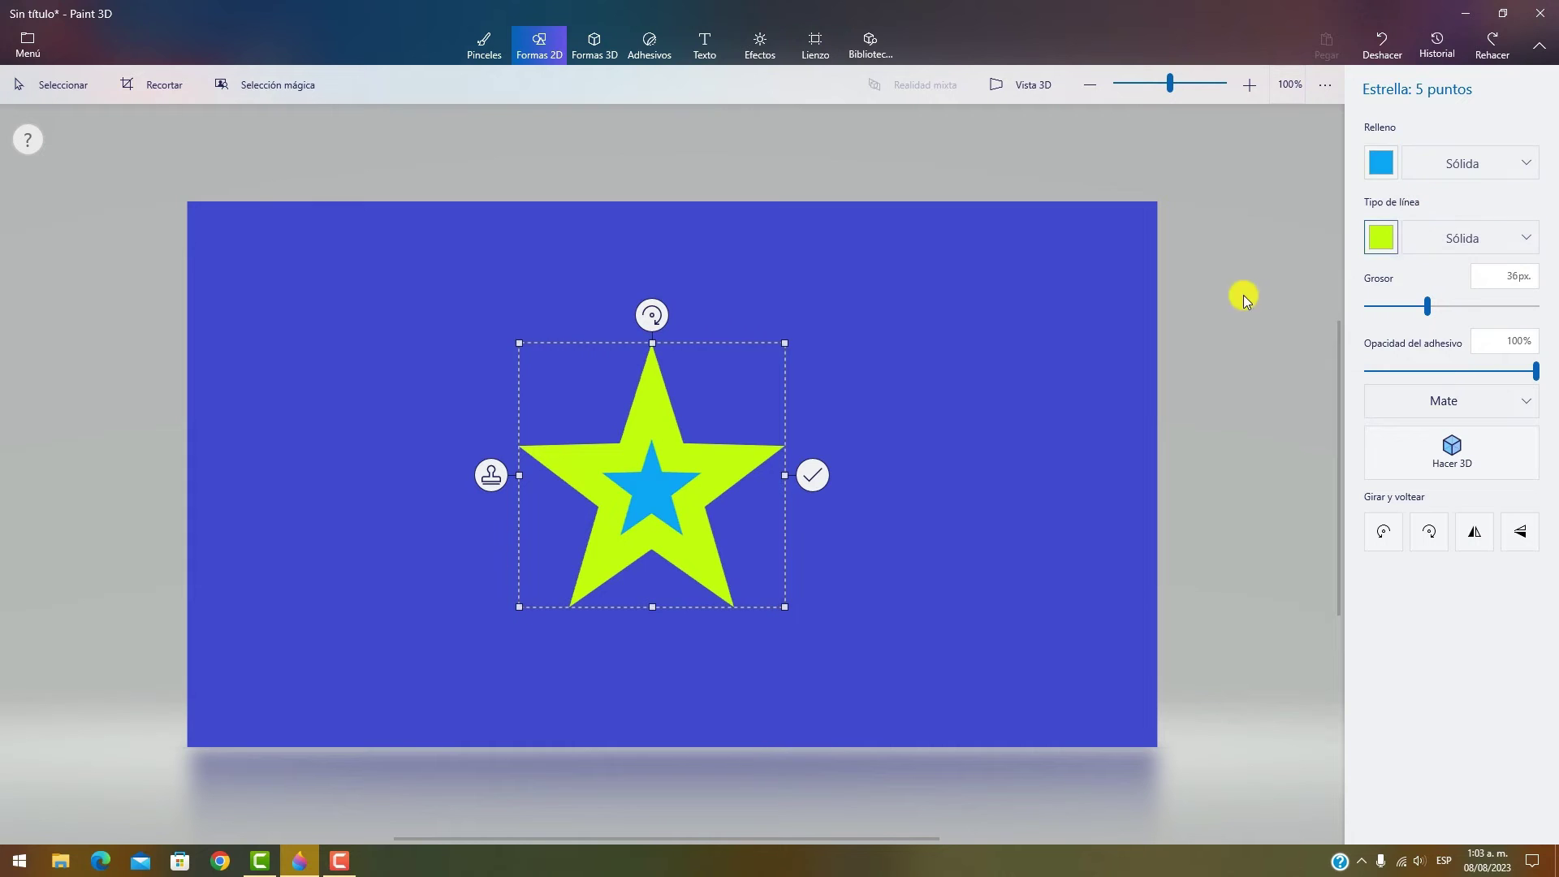
click(1380, 166)
click(1310, 224)
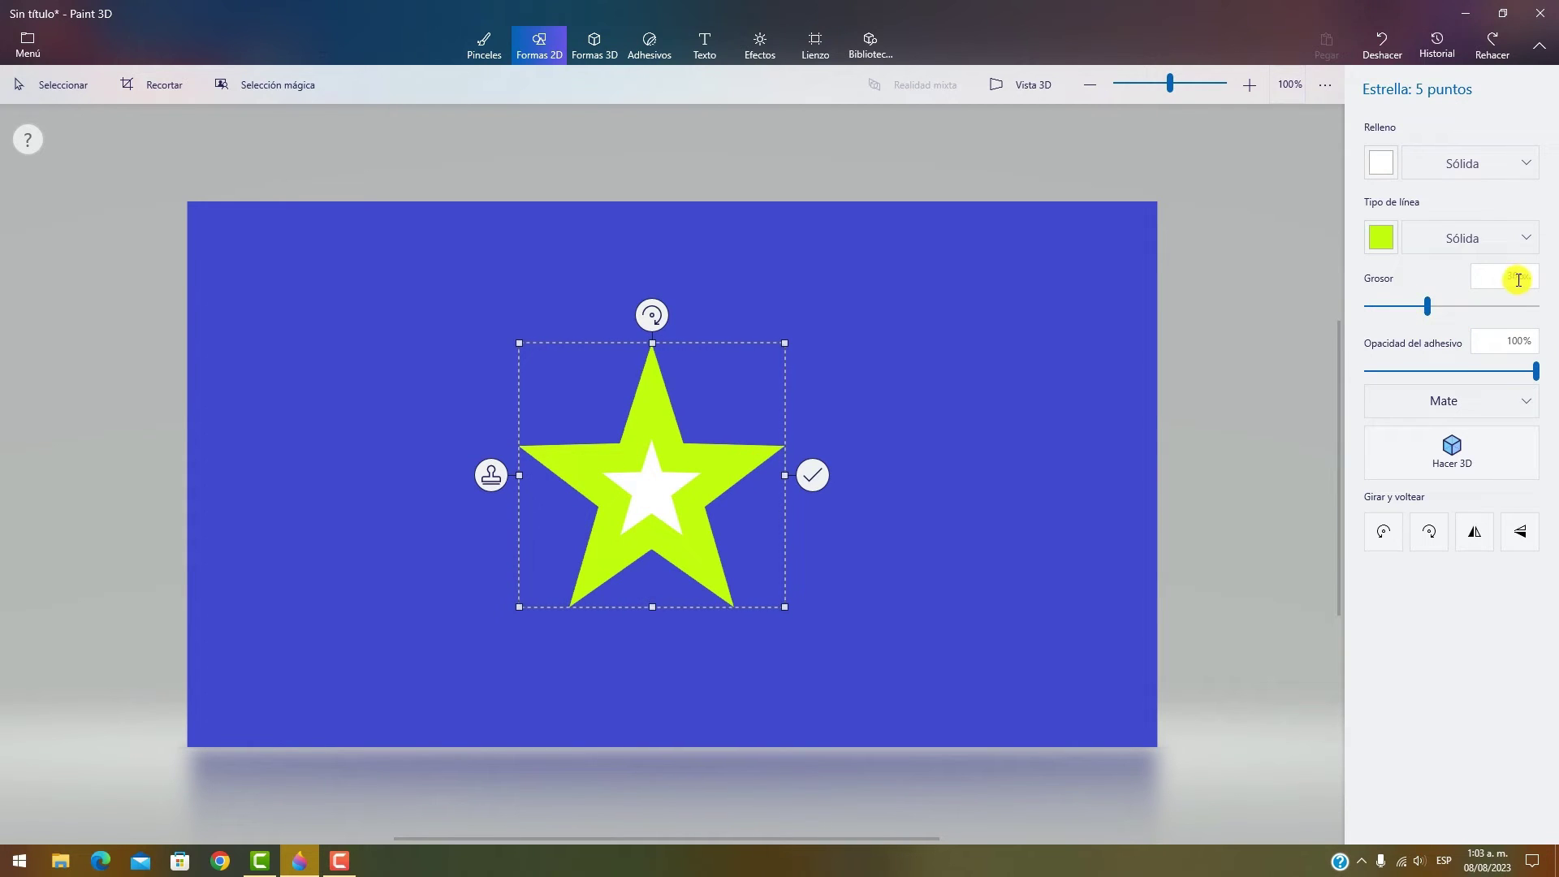
- Set the star's outline thickness to 13 px, place it on the canvas at 100% opacity, and undo the star
drag(1429, 306, 1389, 312)
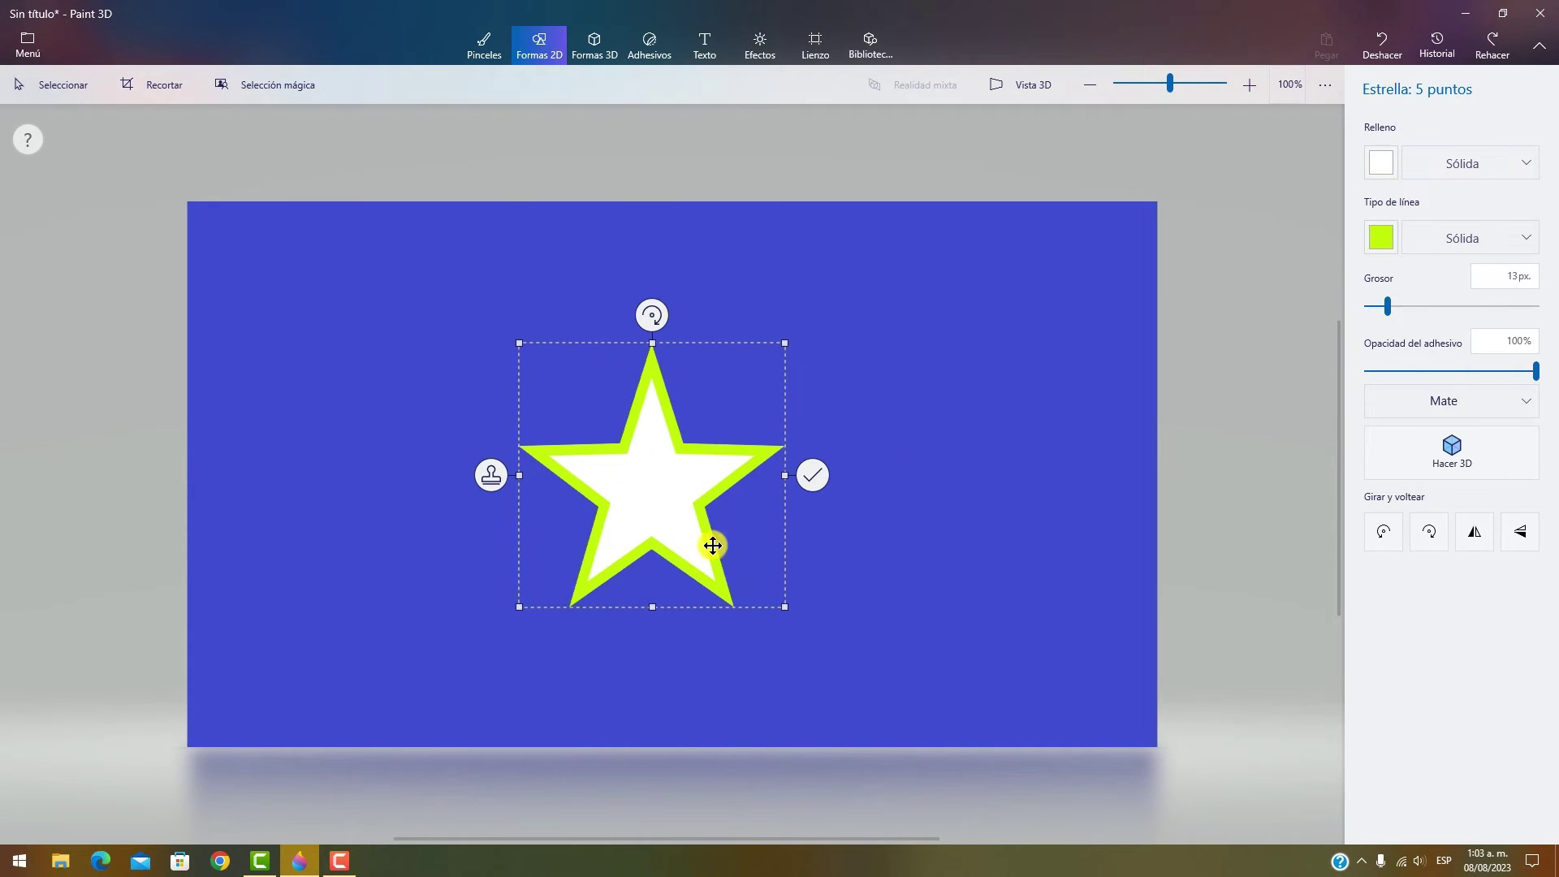
mouse_move(1533, 371)
mouse_down()
mouse_move(1409, 382)
mouse_move(1538, 393)
mouse_up()
click(921, 434)
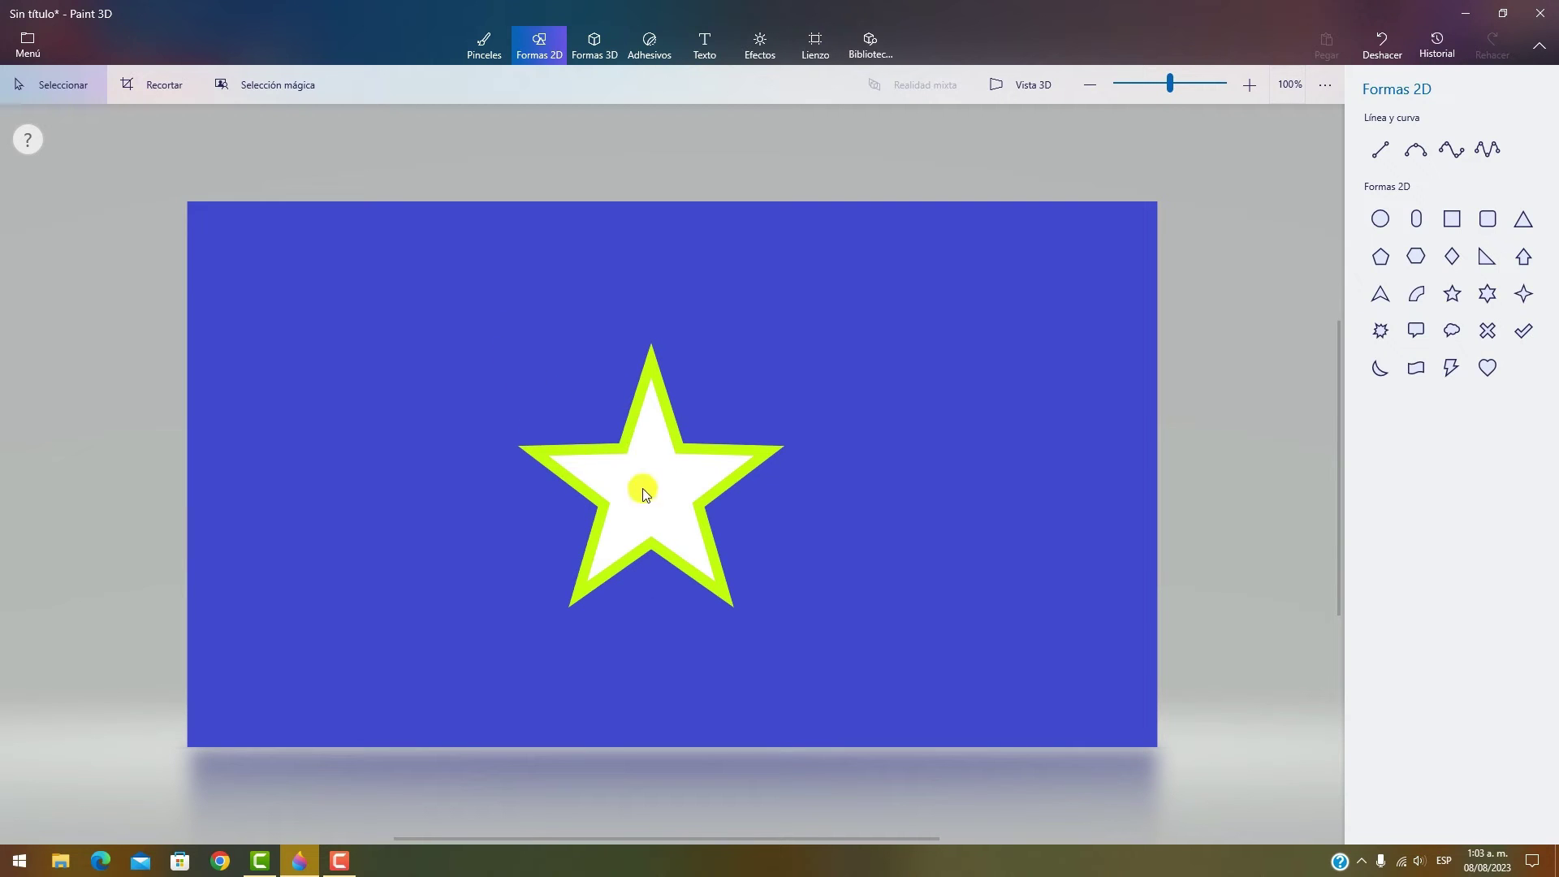
click(1387, 49)
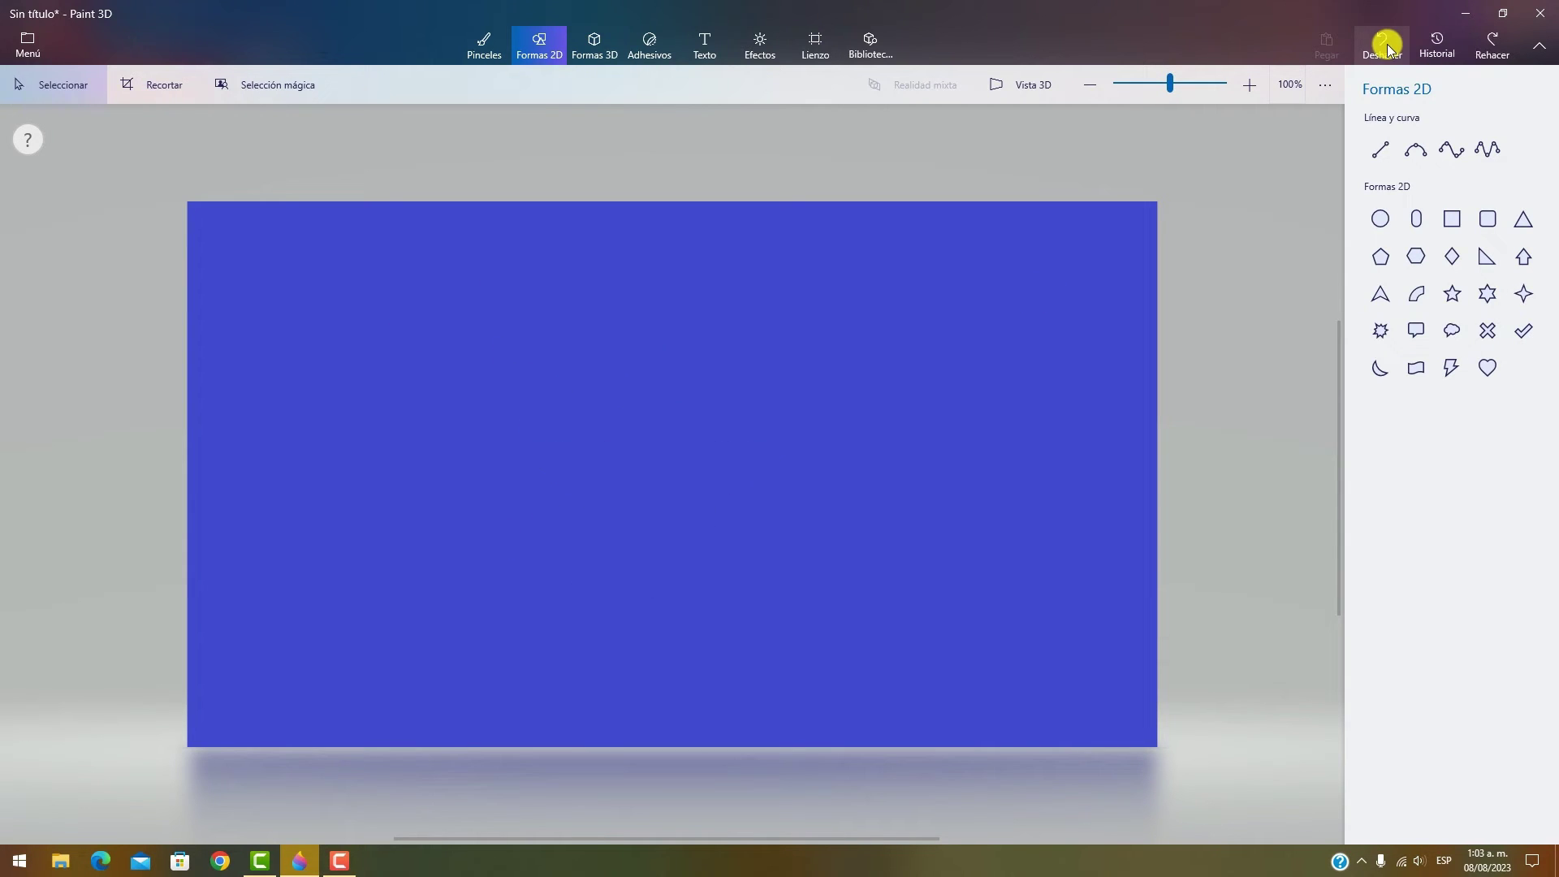
- Draw another white five-point star with a lime outline in the middle of the canvas and convert it to 3D
click(1452, 294)
mouse_move(534, 324)
mouse_down()
mouse_move(696, 619)
mouse_move(775, 617)
mouse_up()
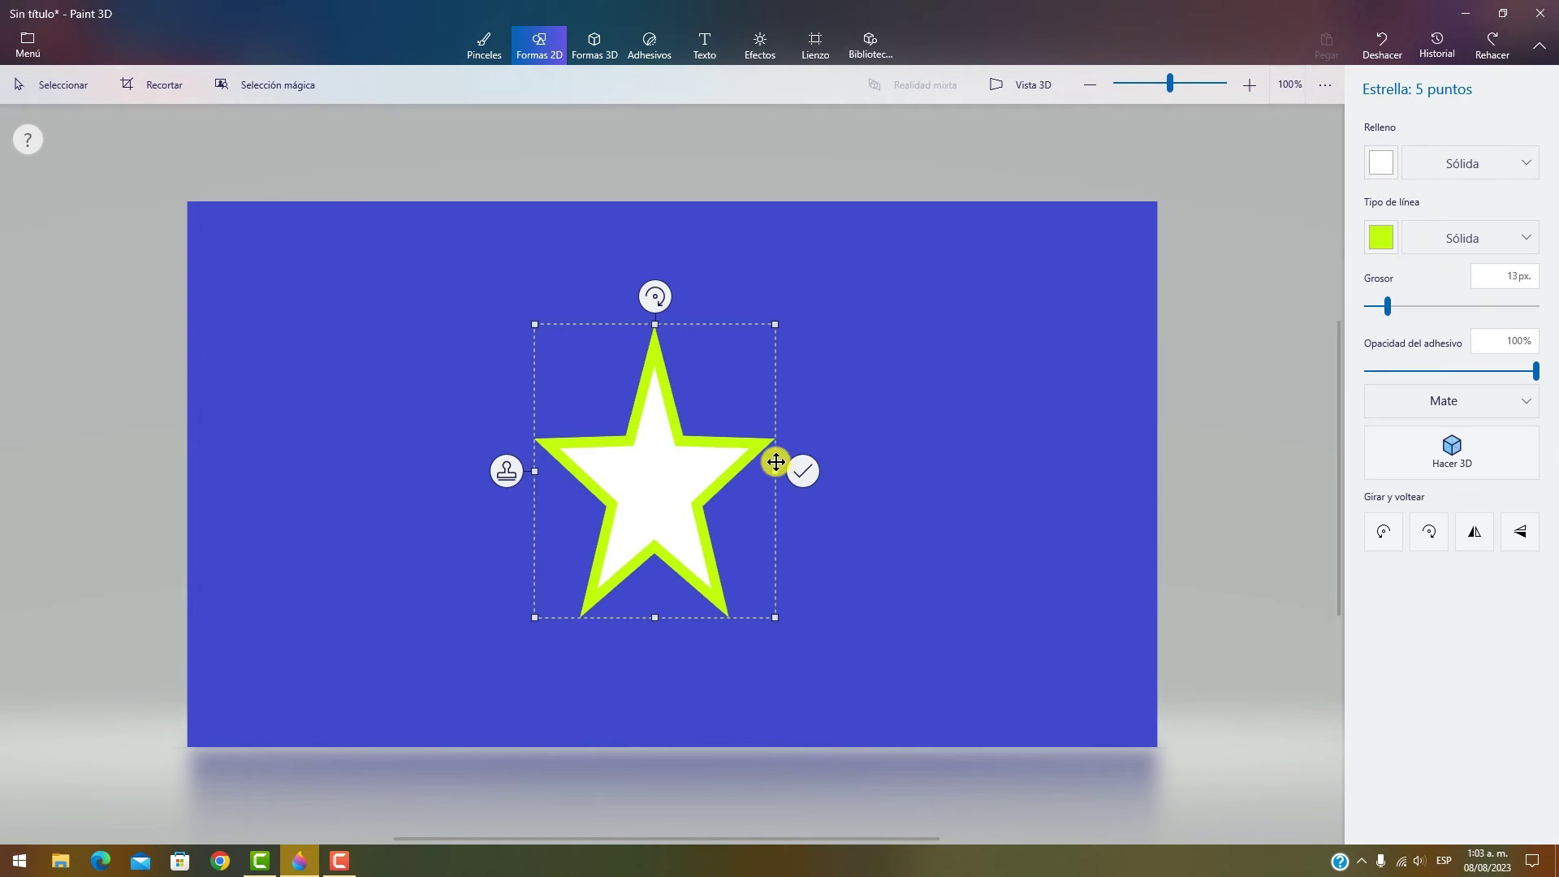
click(1453, 459)
click(966, 428)
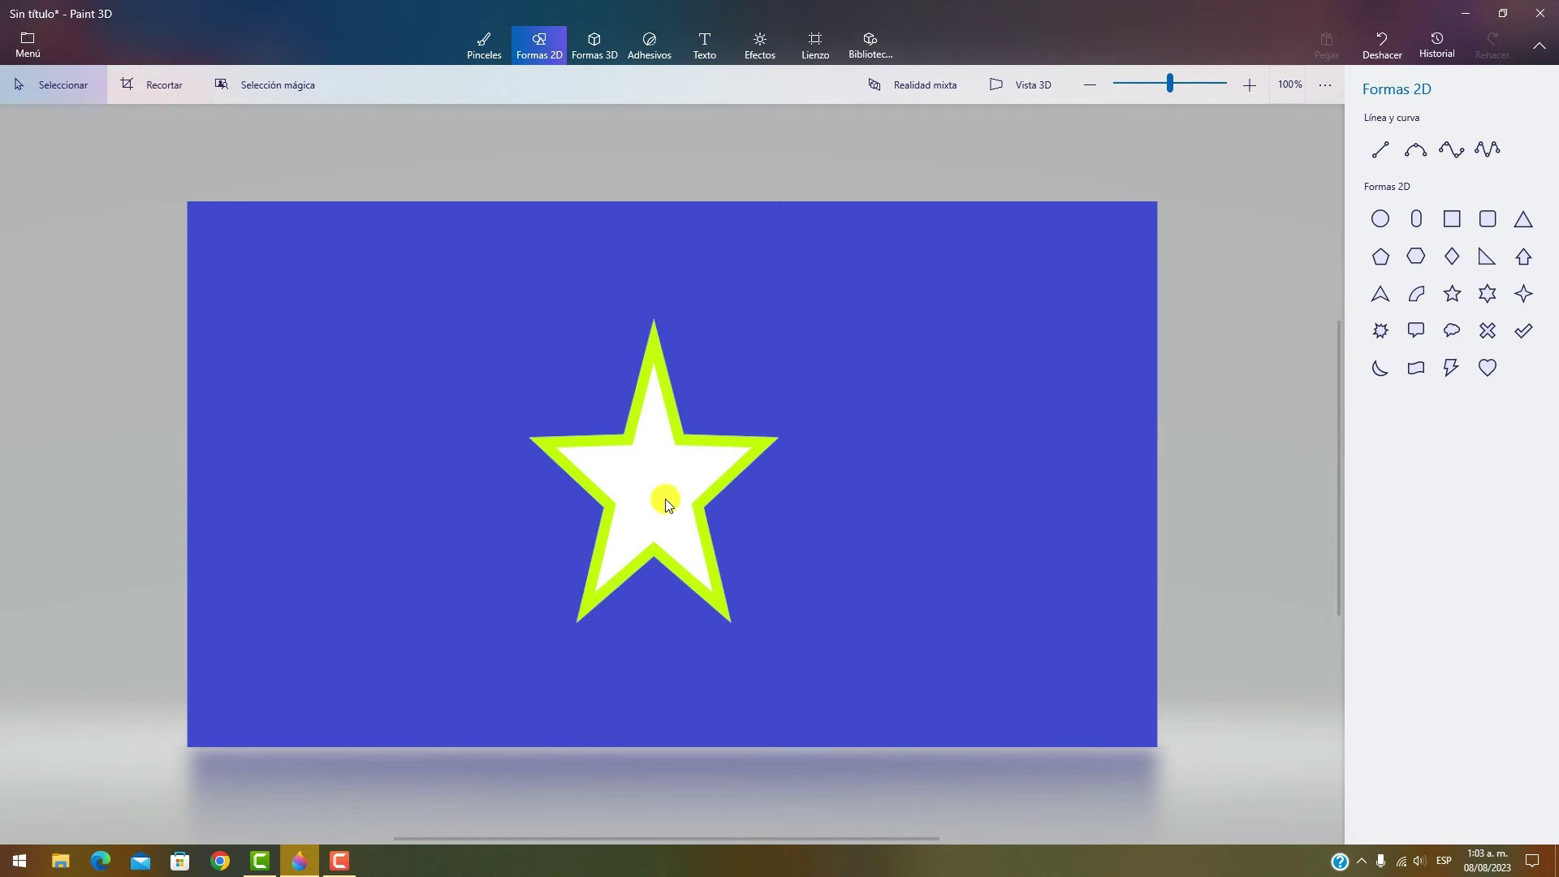
- Try moving the 3D star to the lower left of the canvas and shrinking it, and clear it from the canvas
drag(665, 500, 487, 550)
click(793, 557)
click(690, 483)
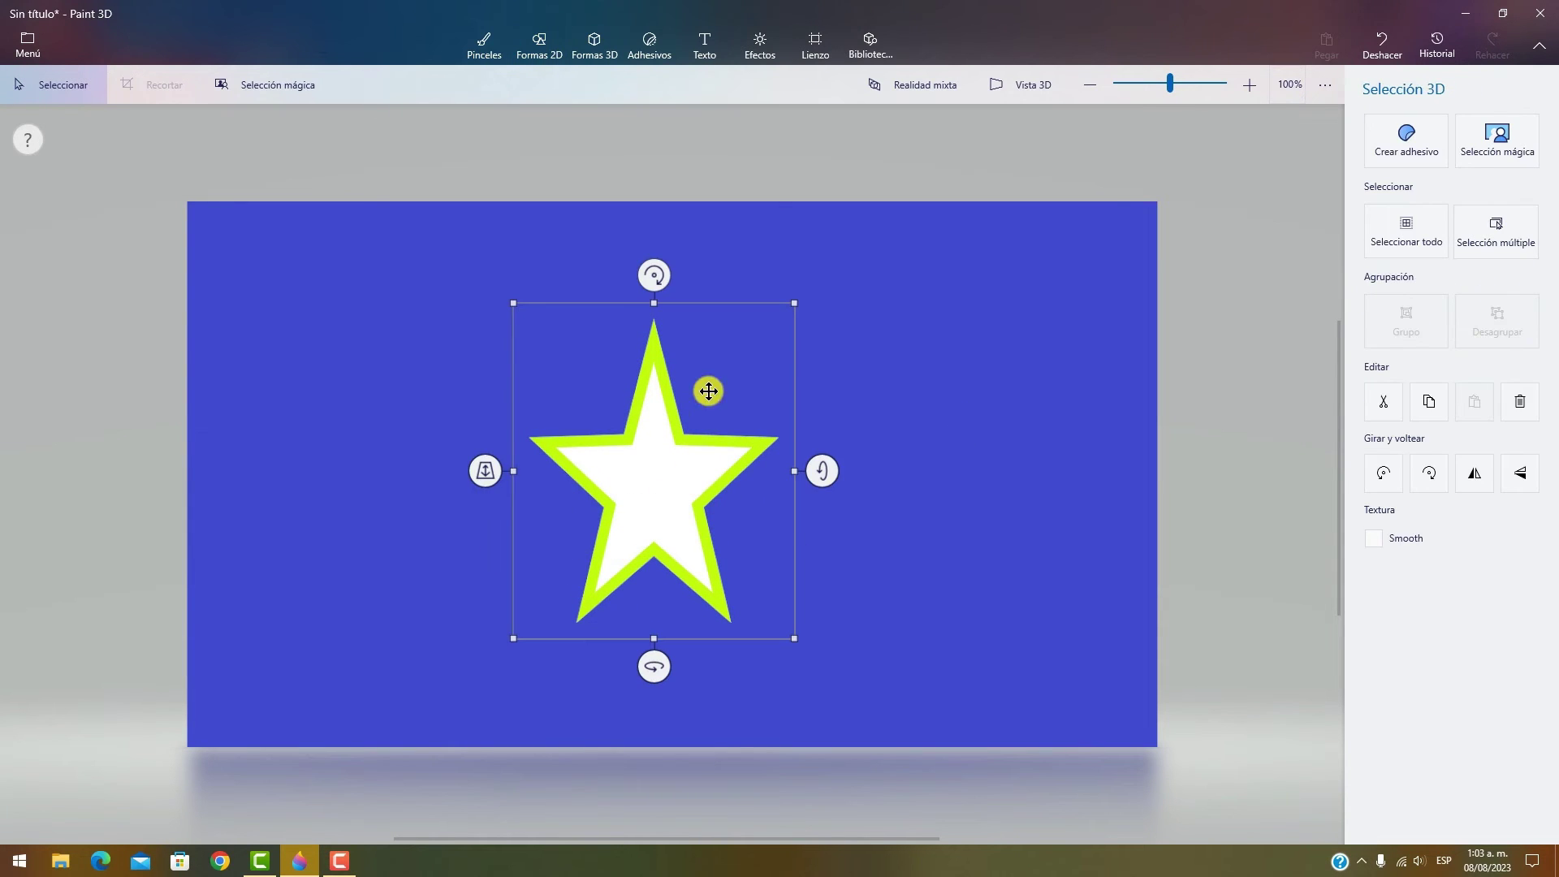
drag(708, 390, 491, 435)
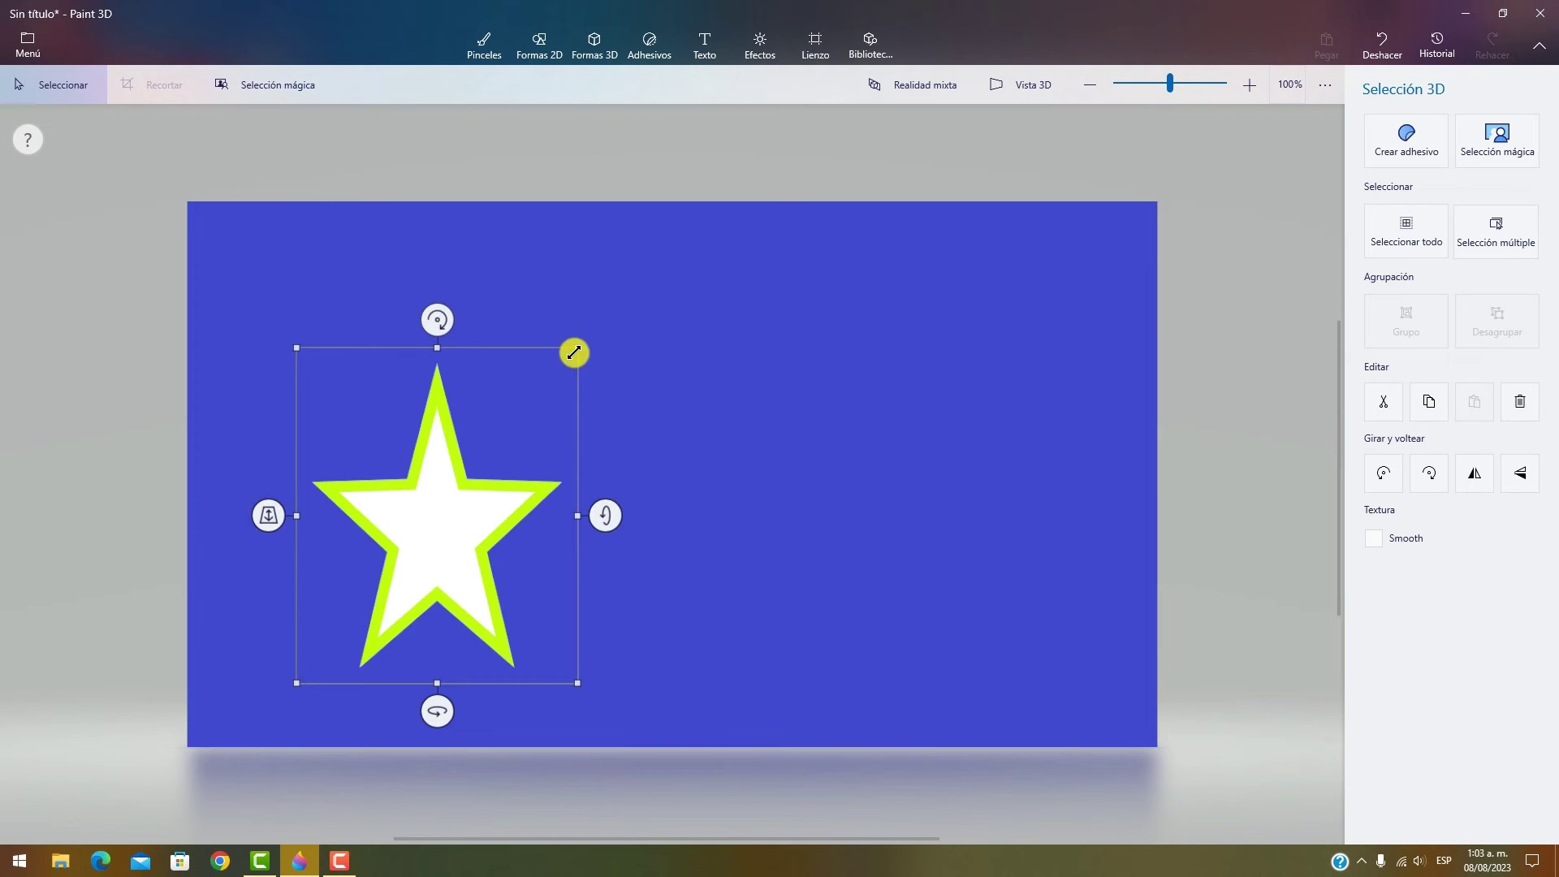
drag(574, 352, 487, 431)
drag(398, 567, 430, 575)
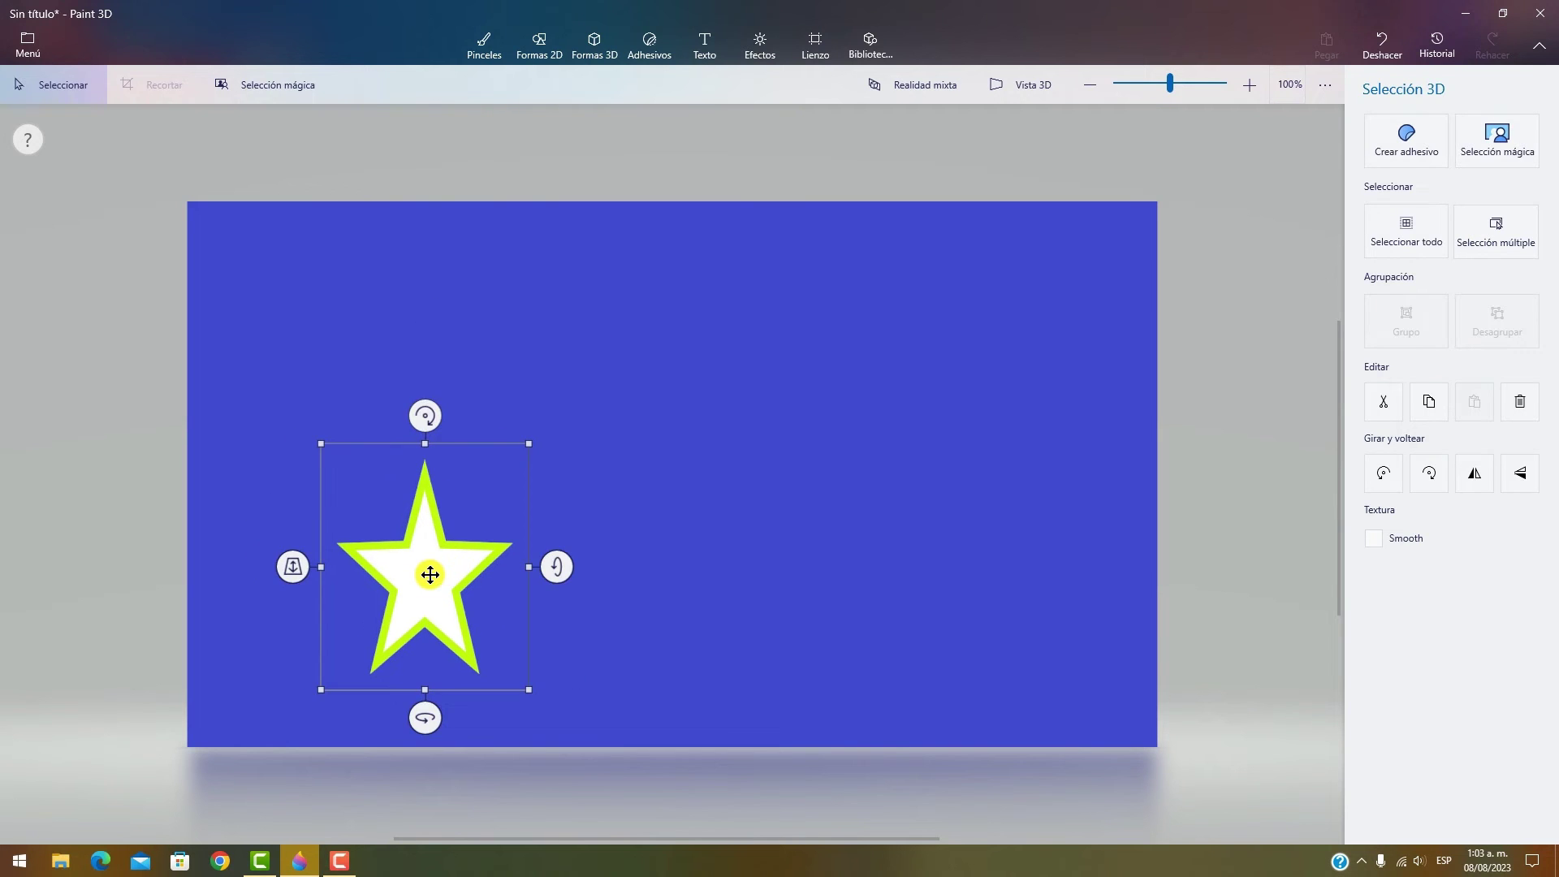
key(Delete)
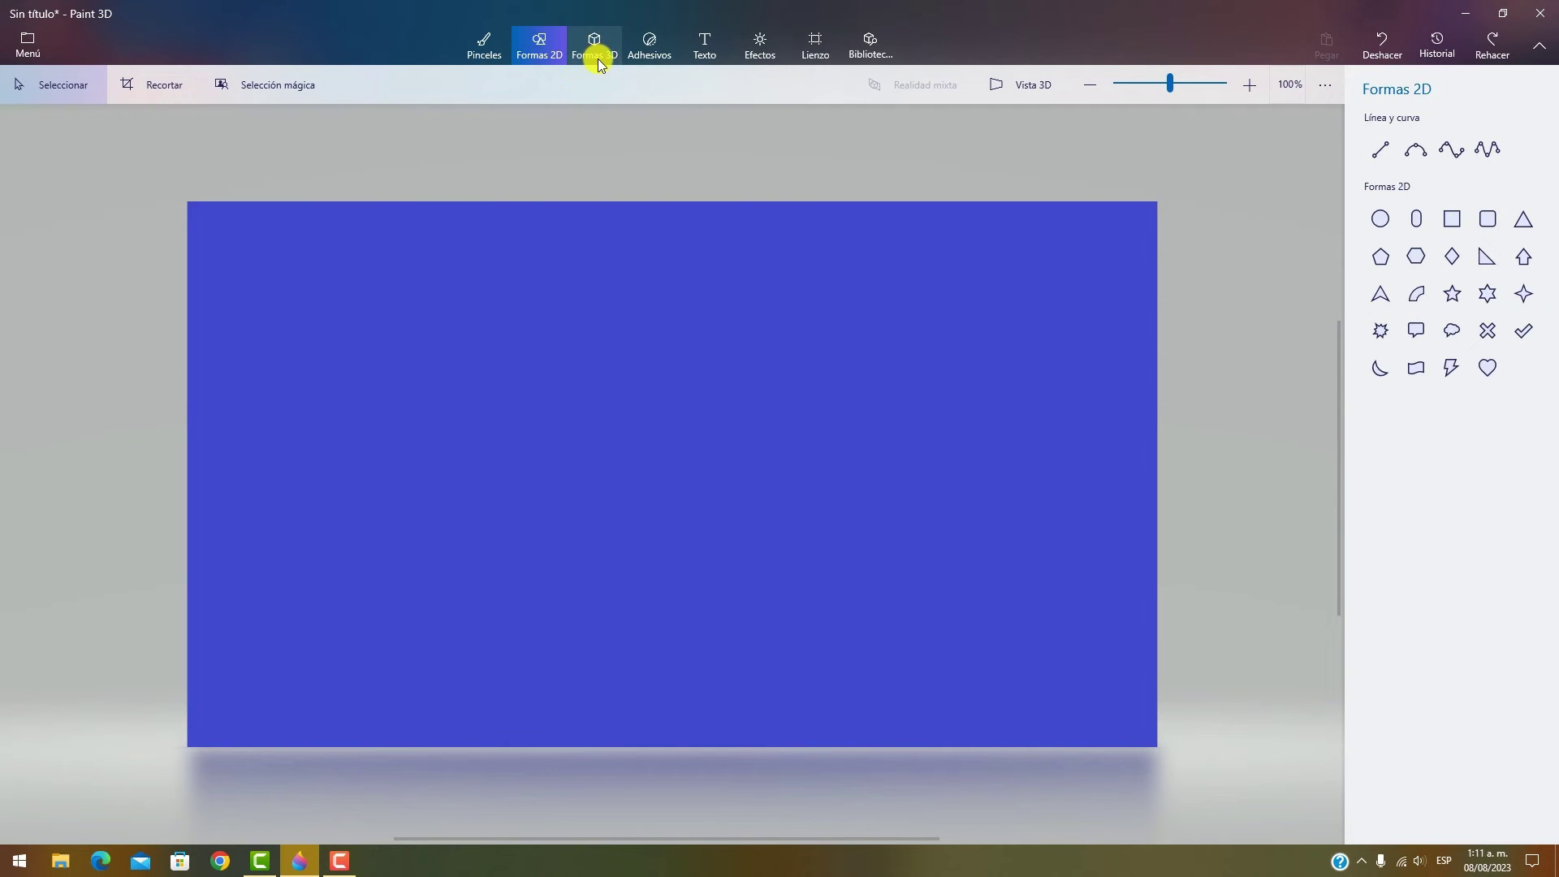
- Choose the 3D tube brush with the star-shaped tube profile
key(ctrl+3)
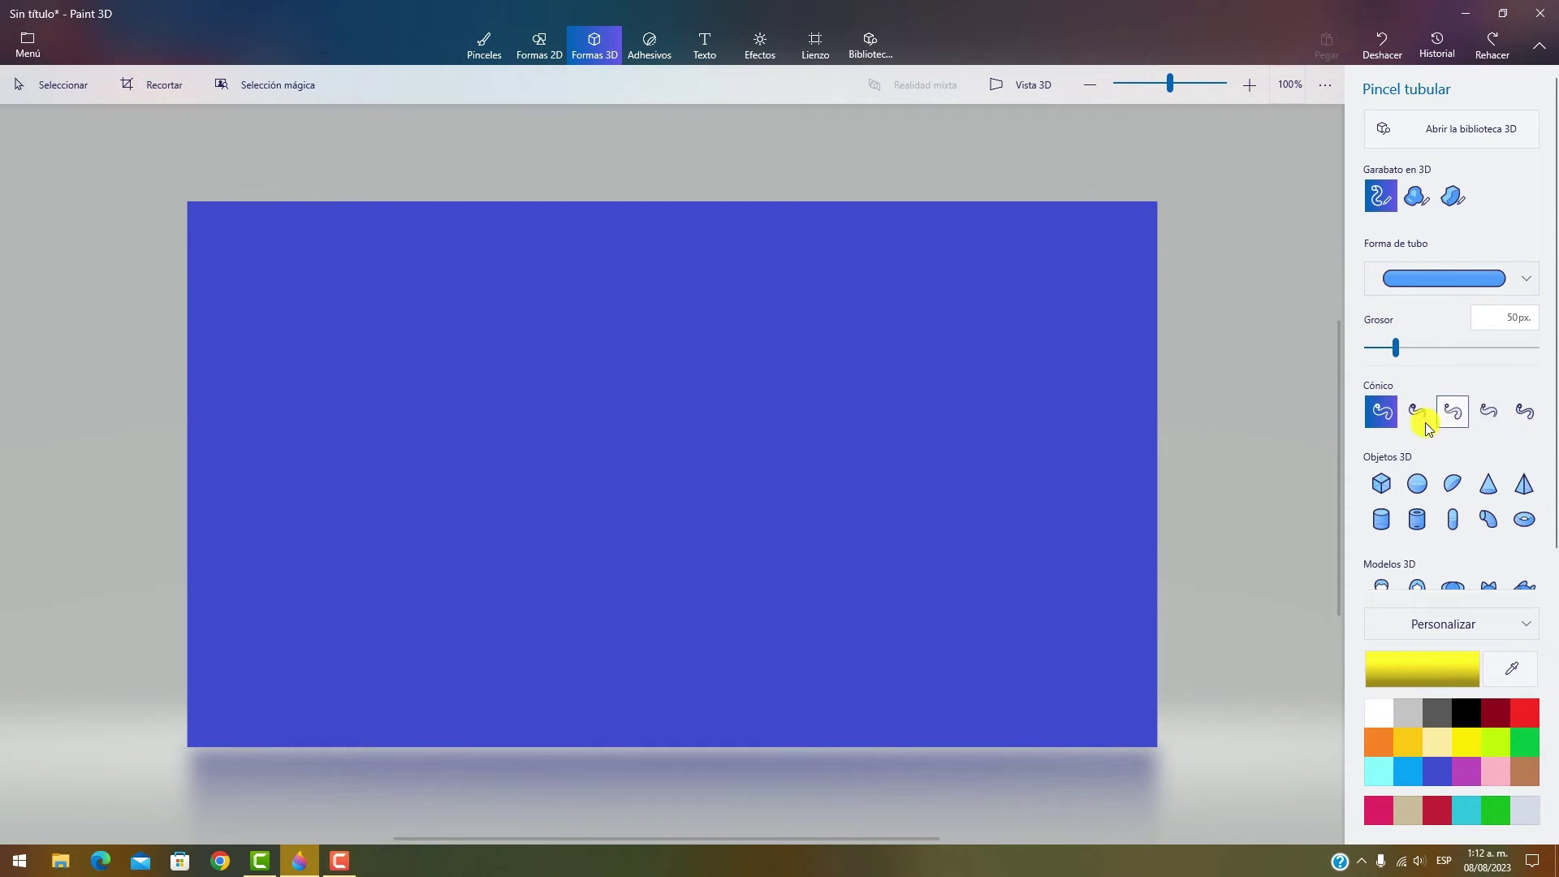
scroll(1417, 487, down, 1)
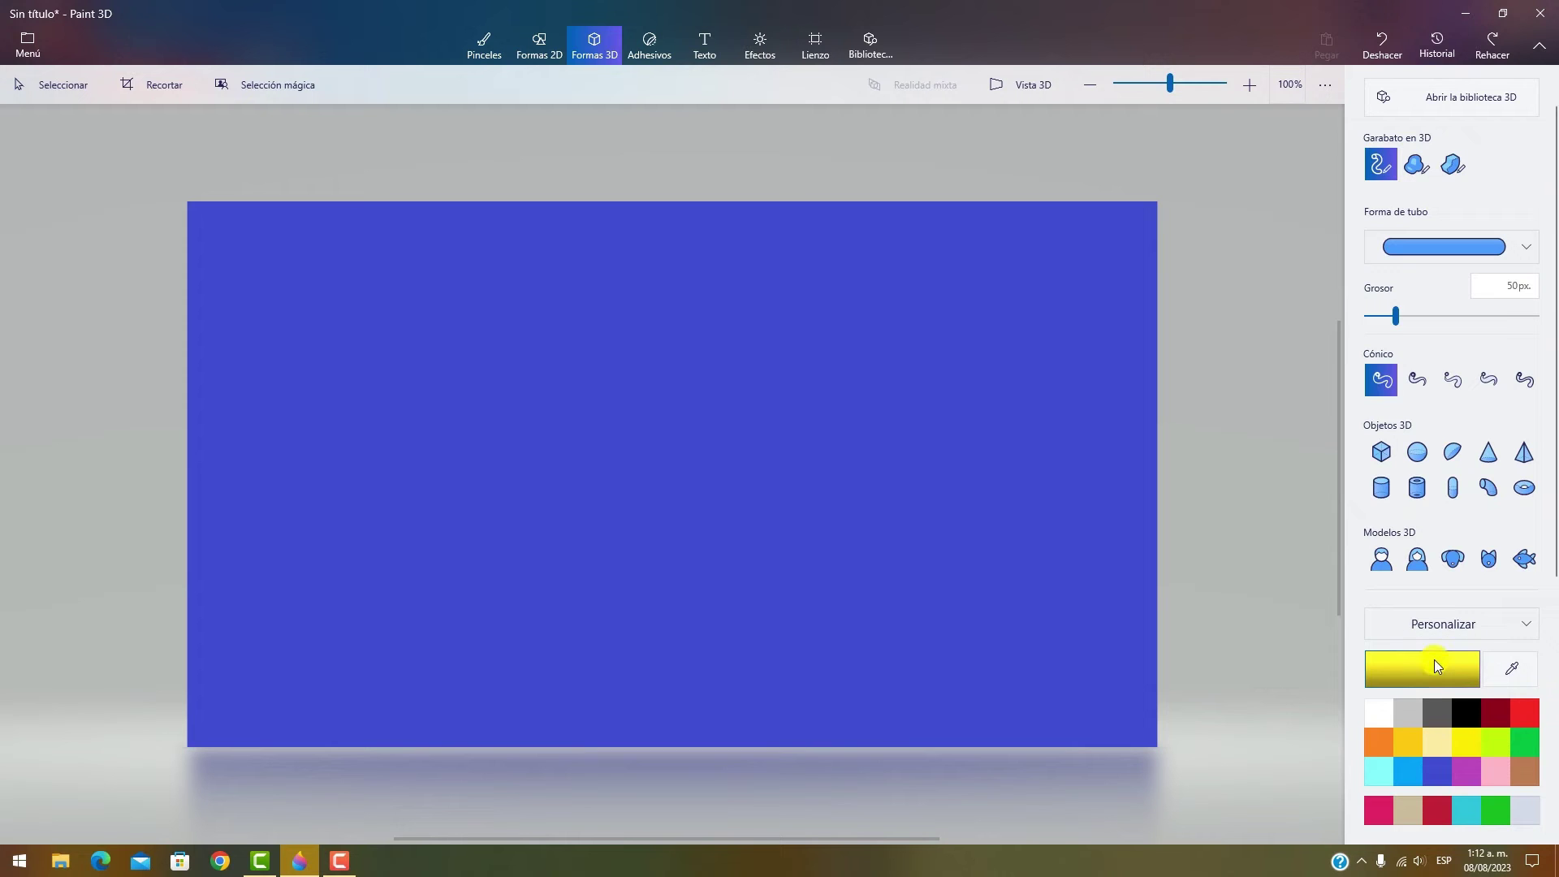
scroll(1458, 315, up, 1)
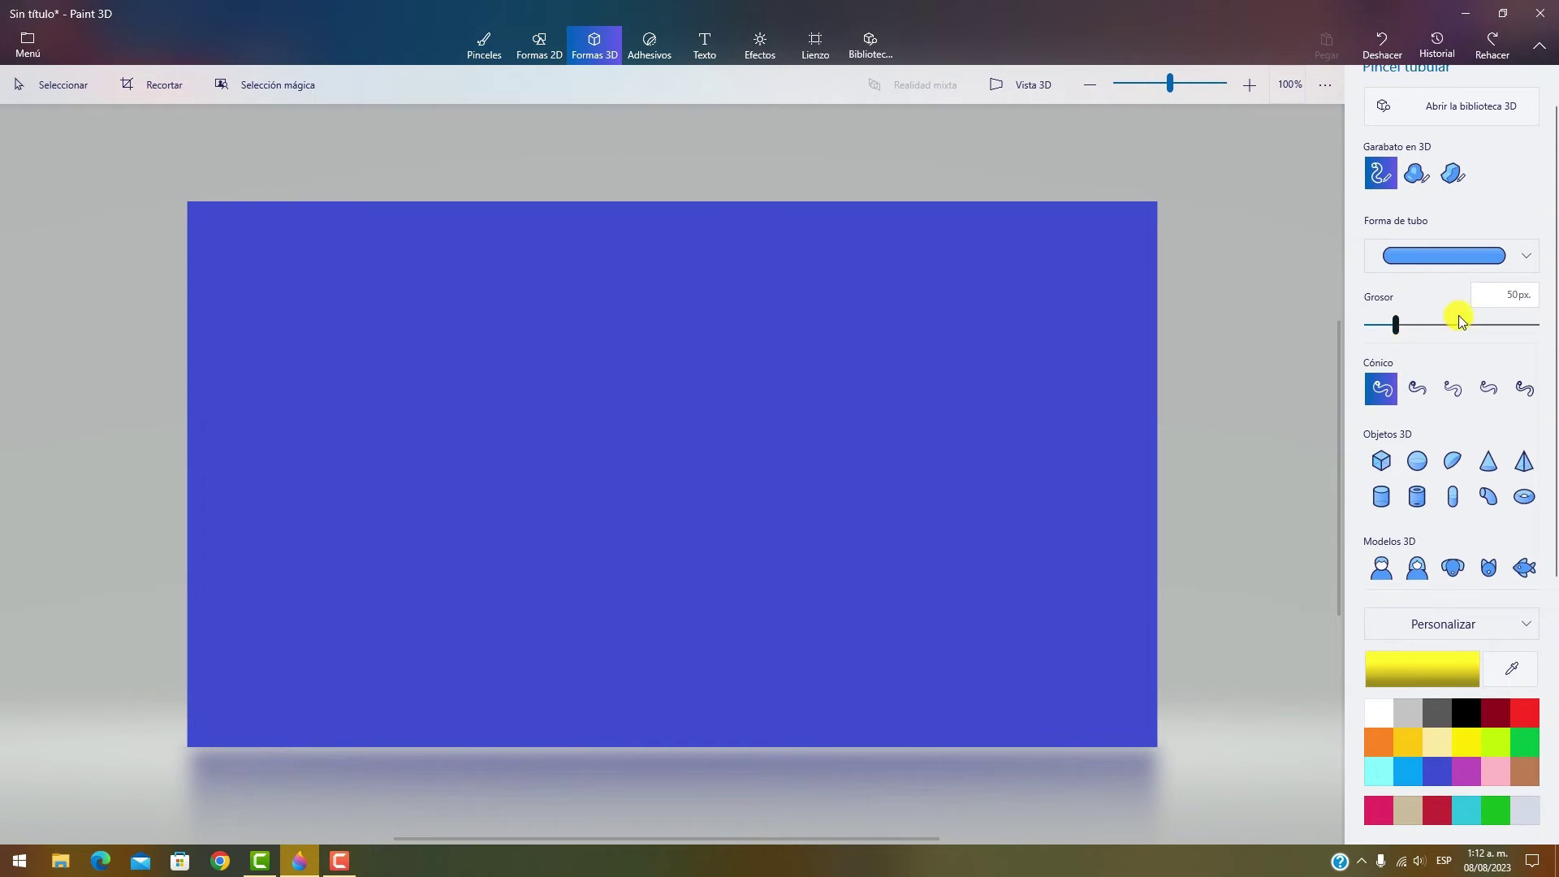
scroll(1458, 315, up, 1)
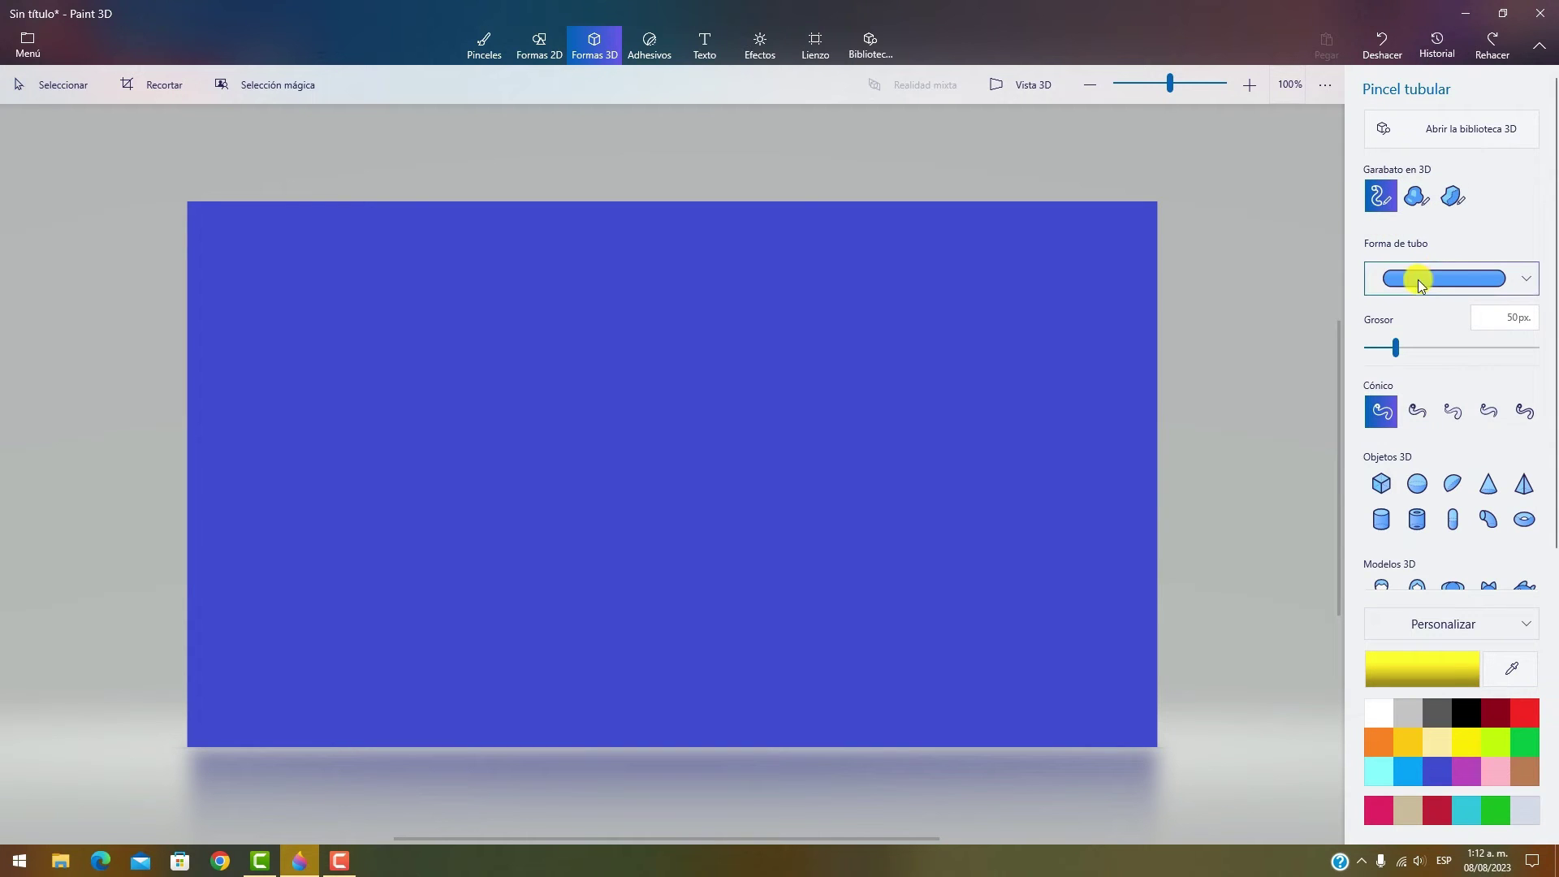
click(1447, 282)
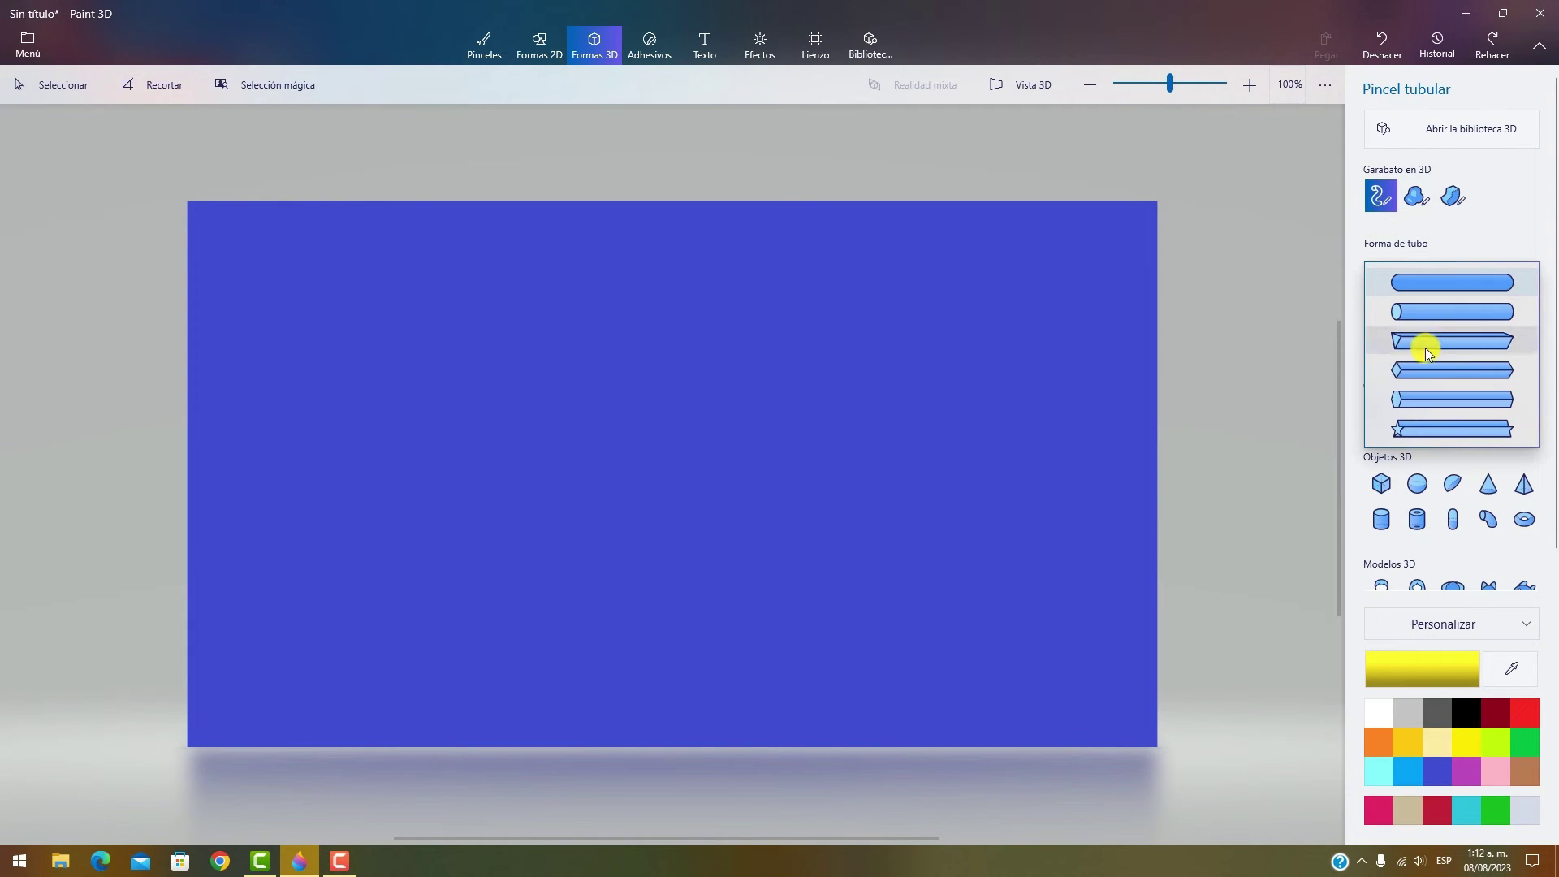
click(1401, 430)
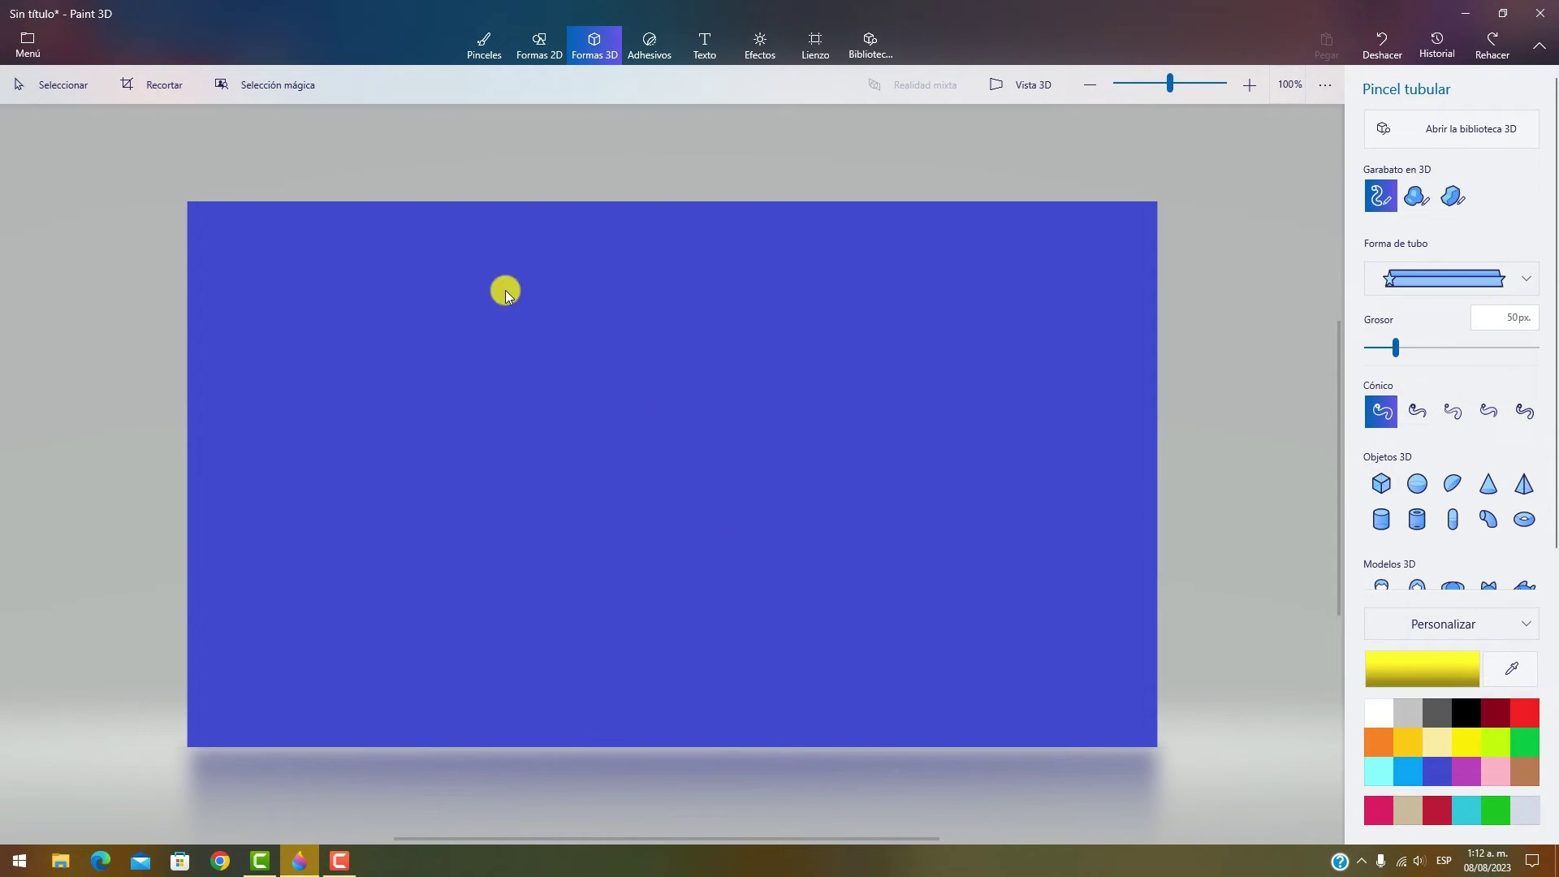
- Draw a yellow 50 px W-shaped tube across the canvas and reshape it by moving its end point and a middle point
mouse_move(341, 292)
mouse_down()
mouse_move(350, 535)
mouse_move(393, 647)
mouse_move(455, 674)
mouse_move(524, 602)
mouse_move(583, 345)
mouse_move(619, 320)
mouse_move(674, 375)
mouse_move(669, 541)
mouse_move(701, 620)
mouse_move(829, 623)
mouse_move(868, 529)
mouse_move(861, 365)
mouse_move(950, 294)
mouse_up()
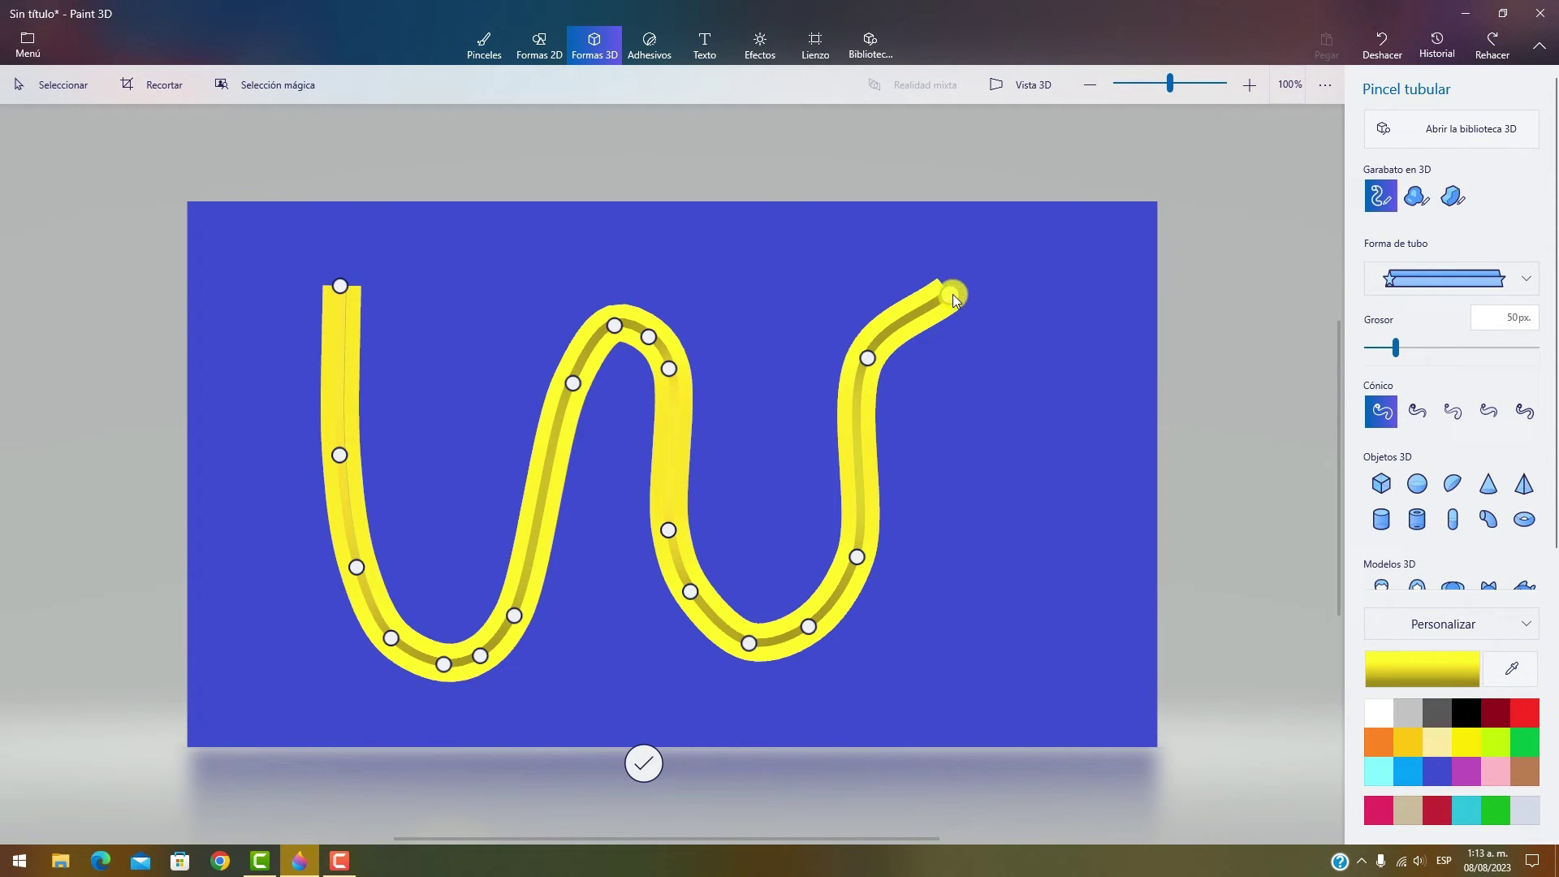
drag(952, 294, 1031, 349)
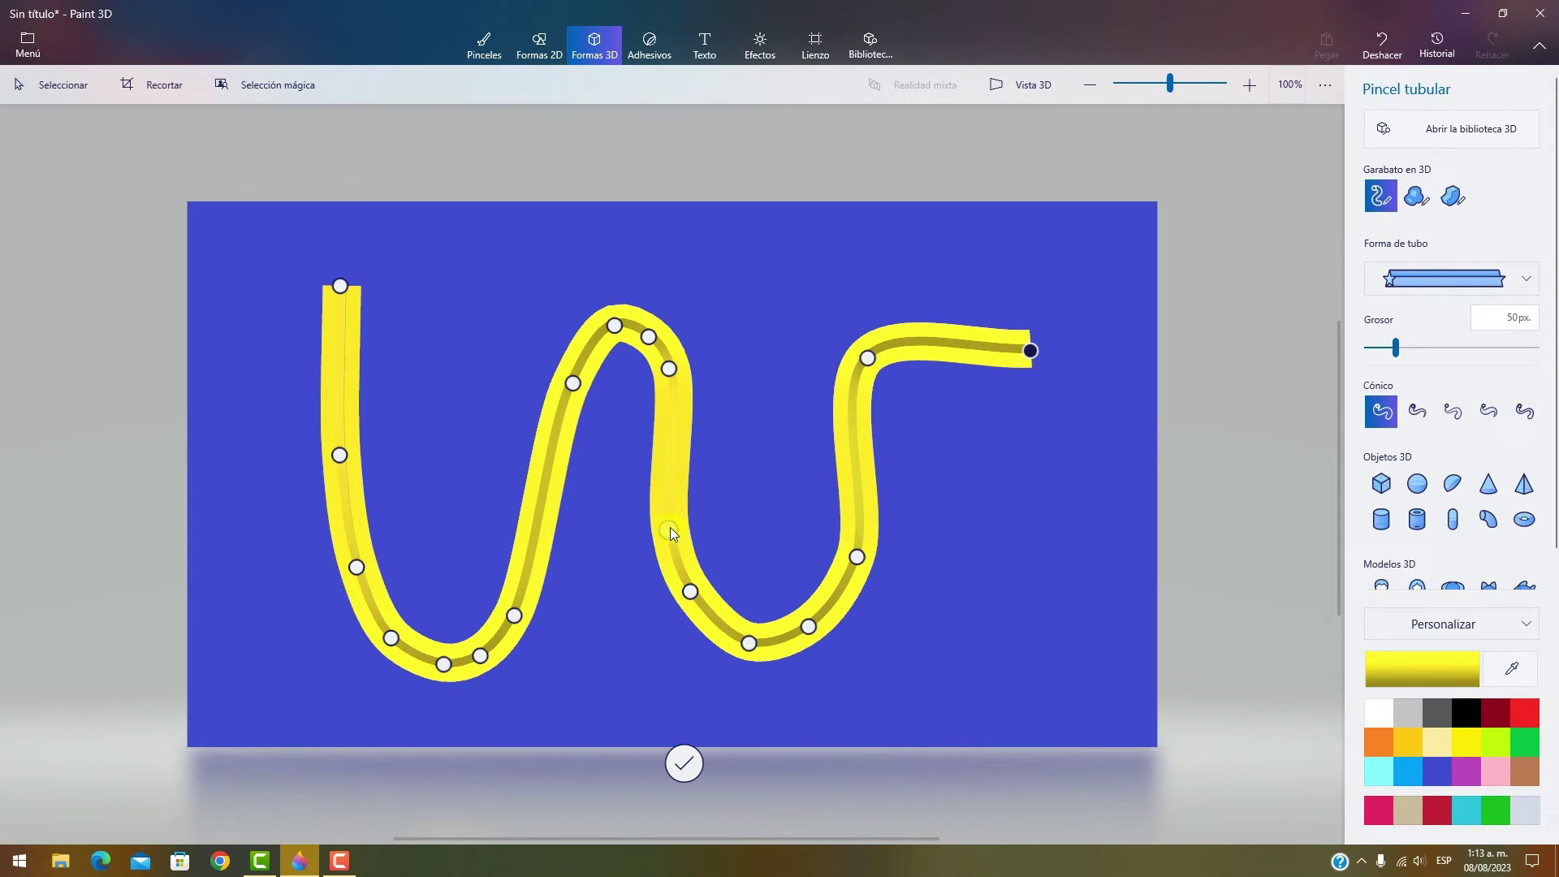
drag(670, 527, 727, 427)
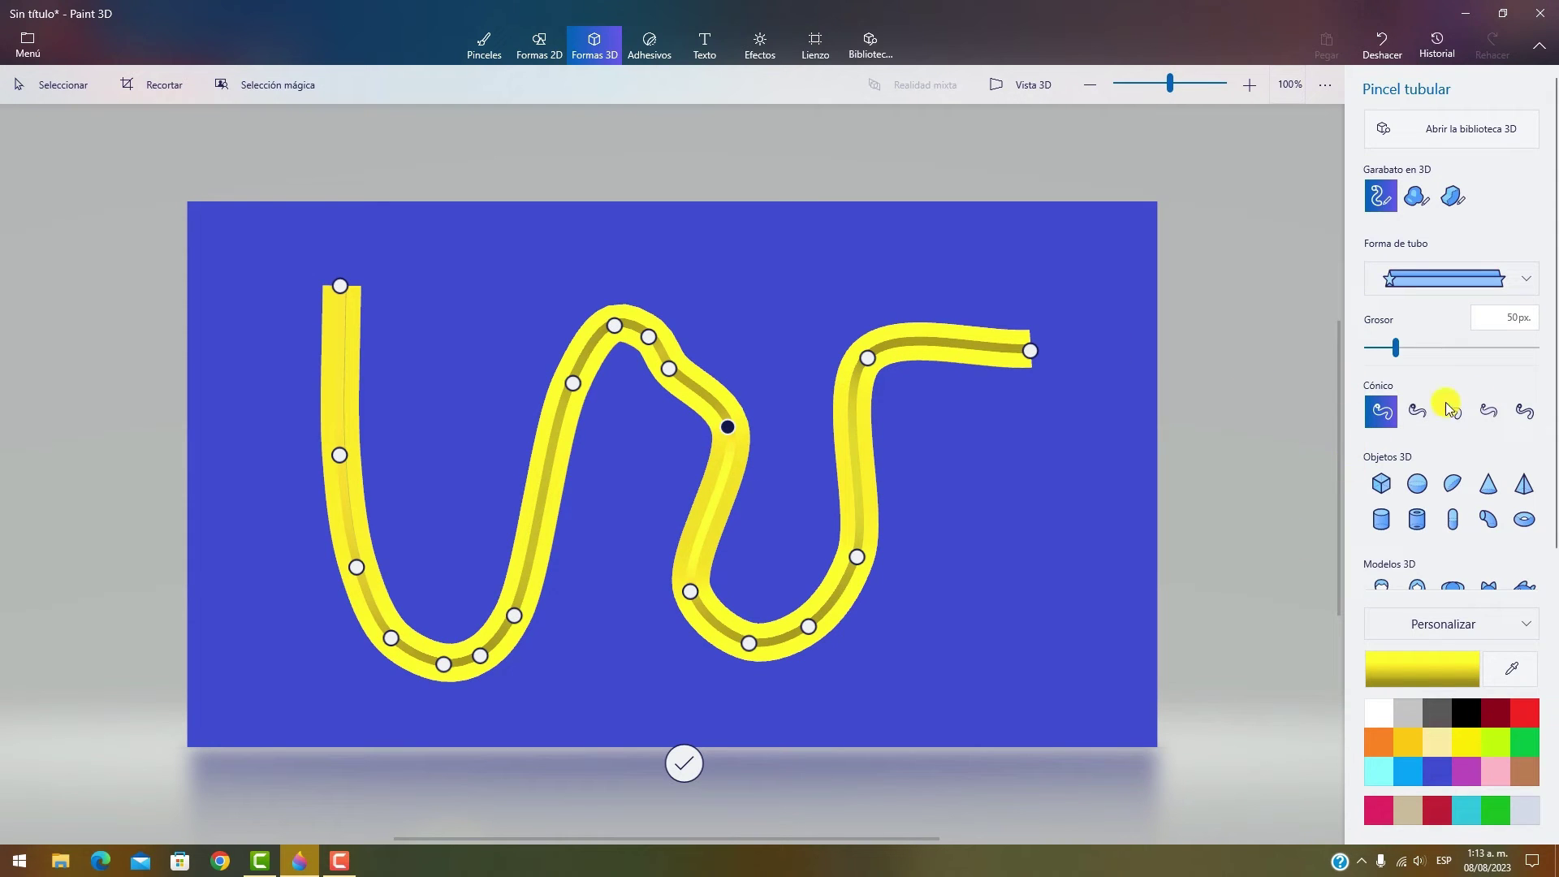
- Select the finished 3D tube and try several colours on it, including lime and dark red, ending with pale cream
click(57, 94)
click(708, 402)
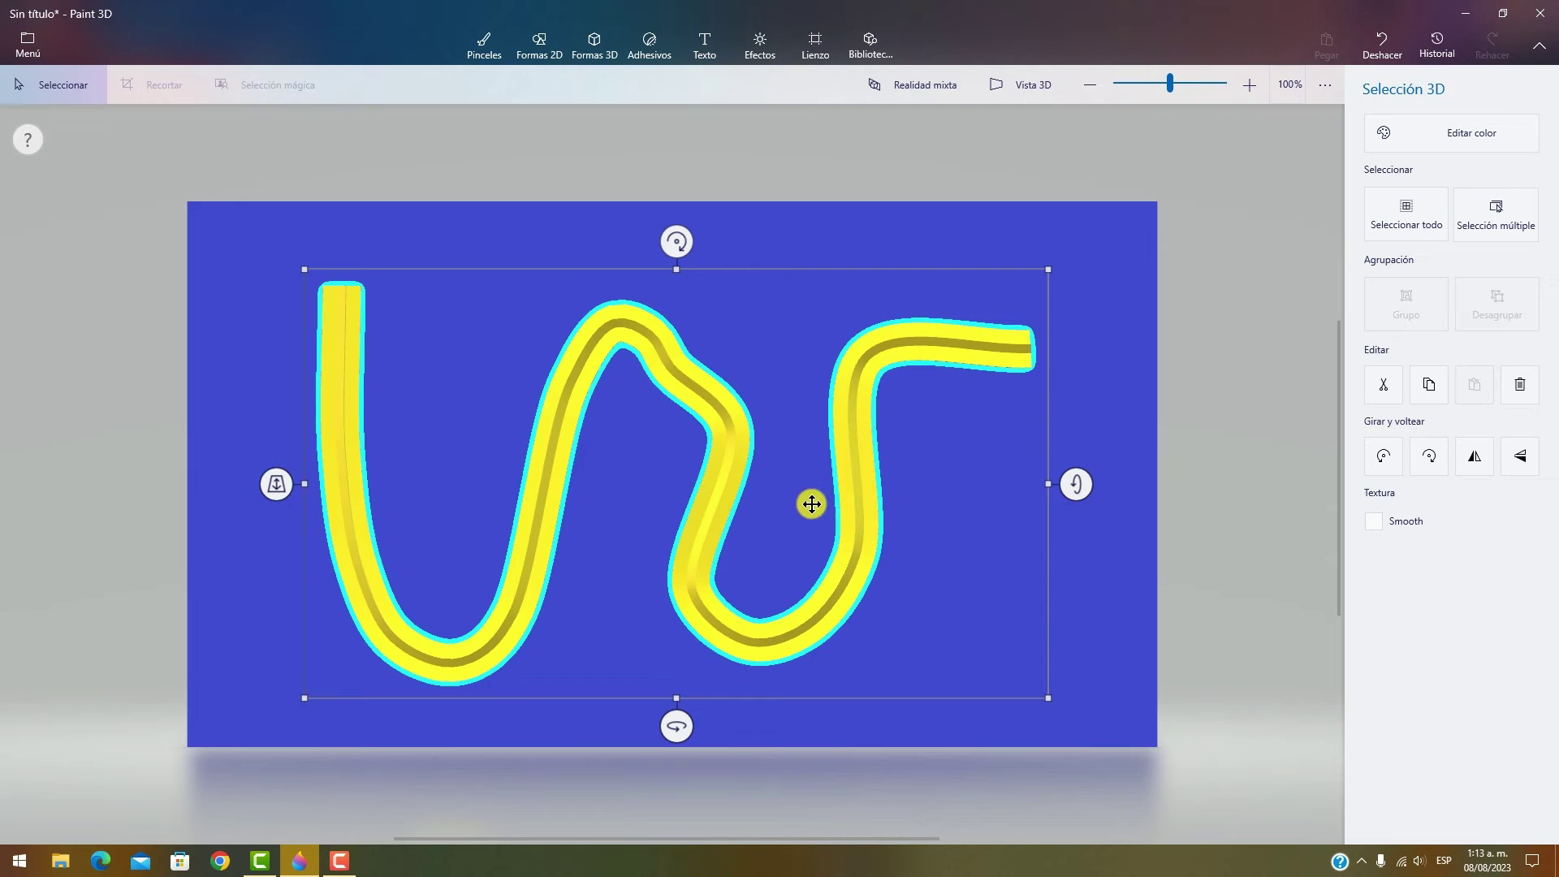
click(1445, 135)
click(1277, 286)
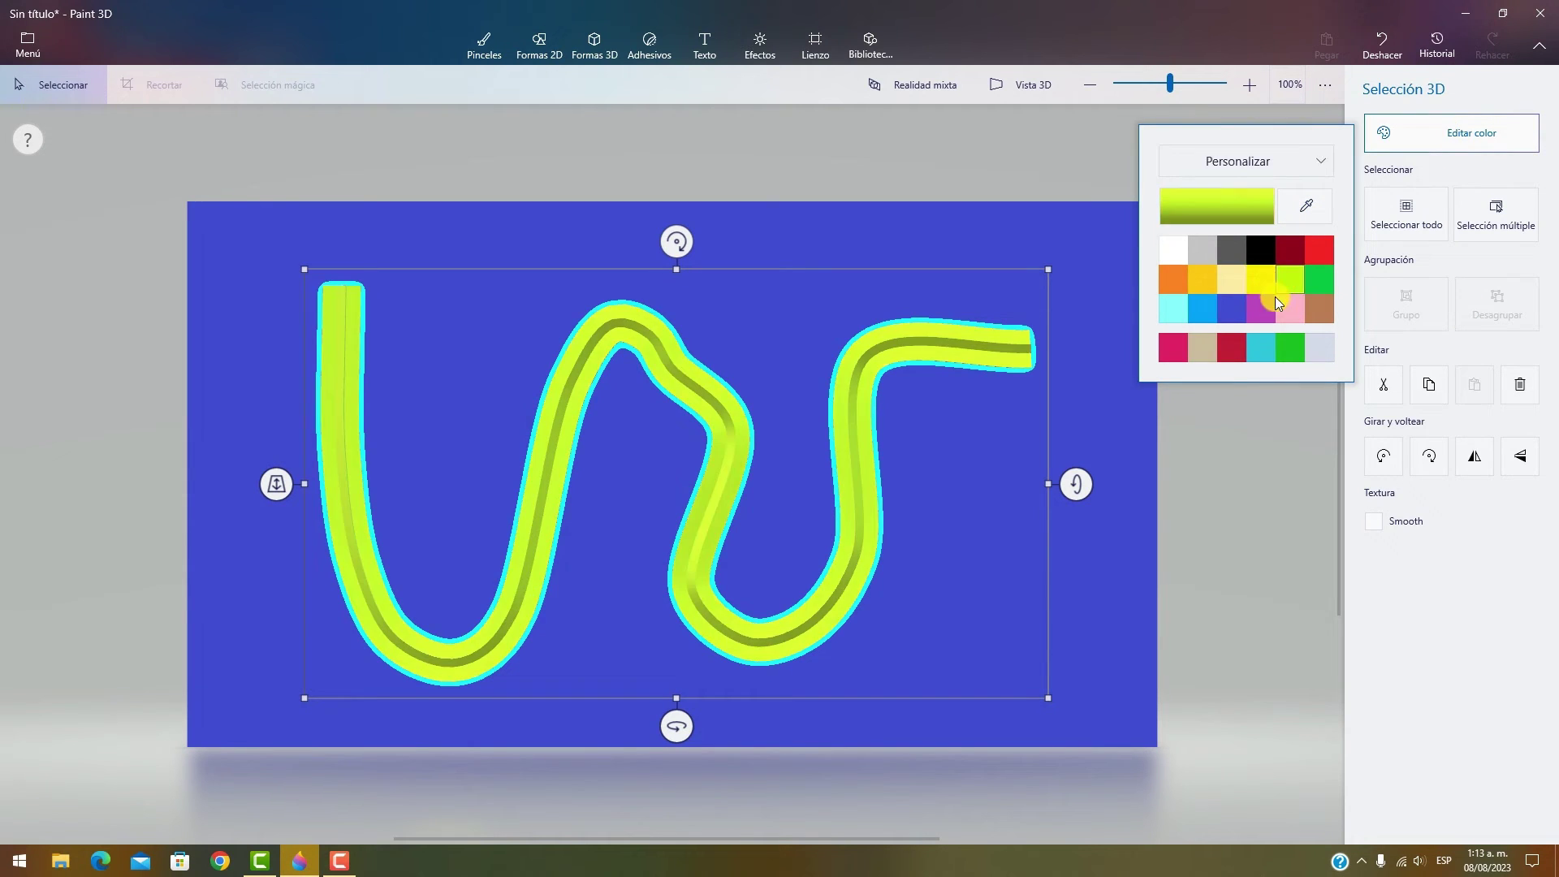
click(1238, 346)
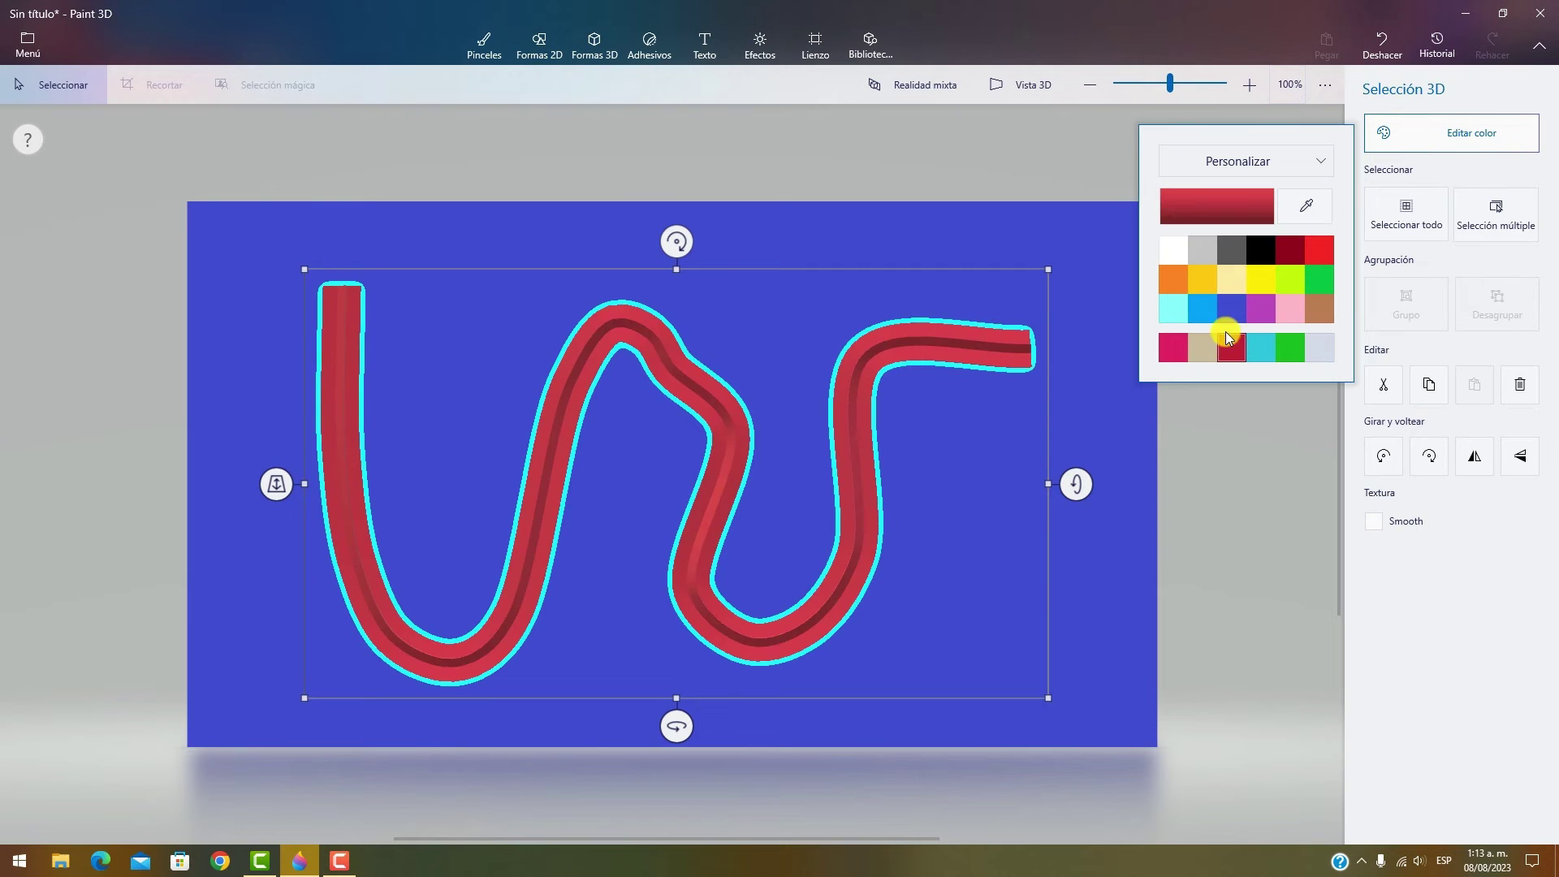
click(1190, 270)
click(1202, 252)
click(1231, 280)
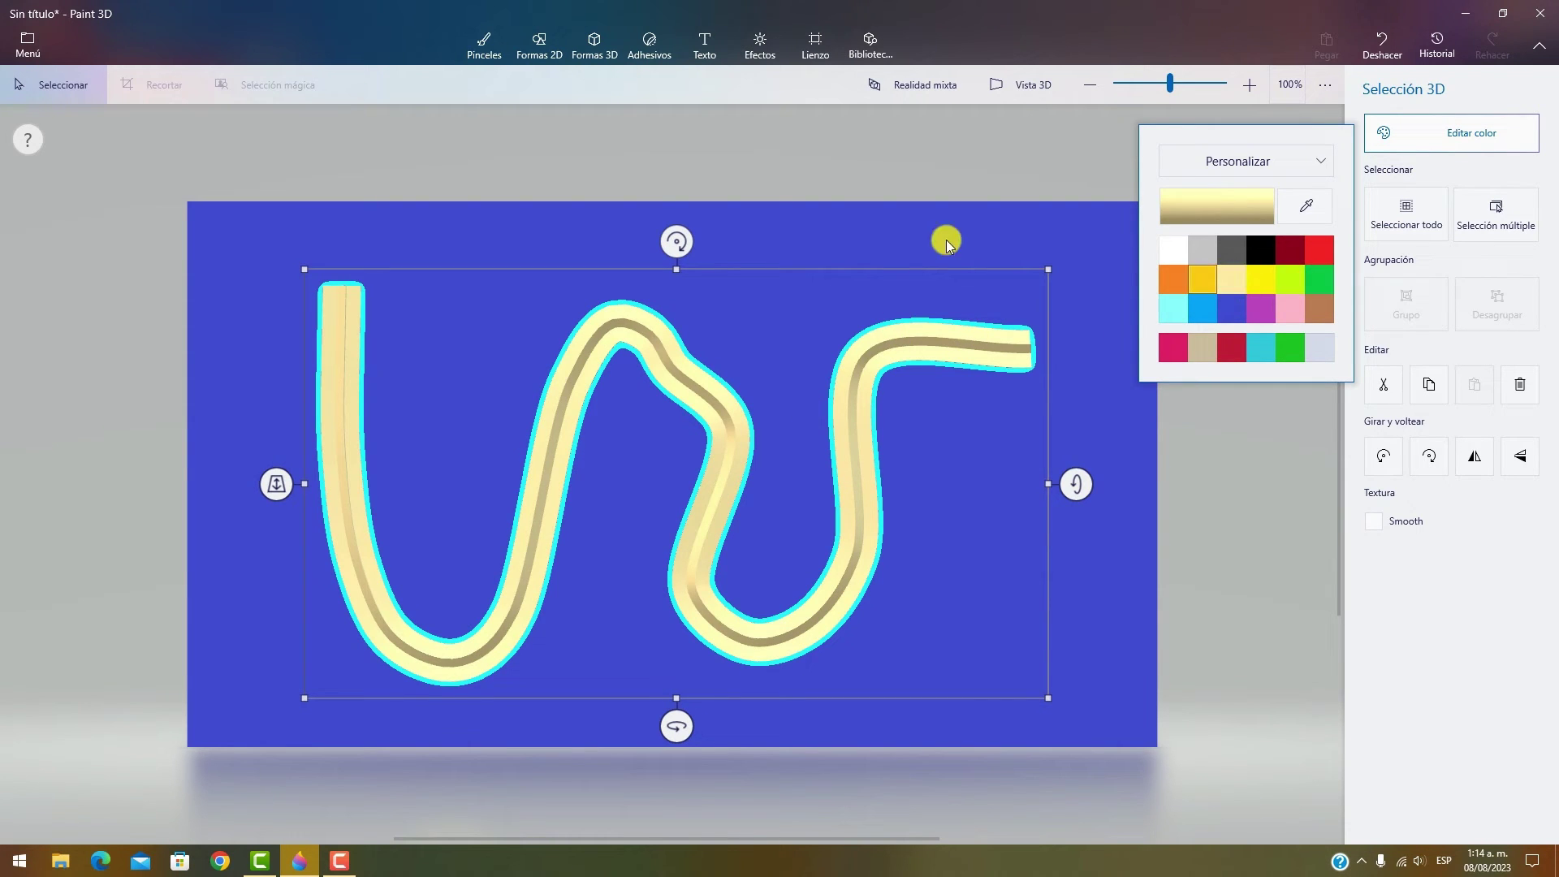
- Rotate the cream 3D tube slightly about its vertical axis, and try tilting it about its horizontal axis
click(690, 221)
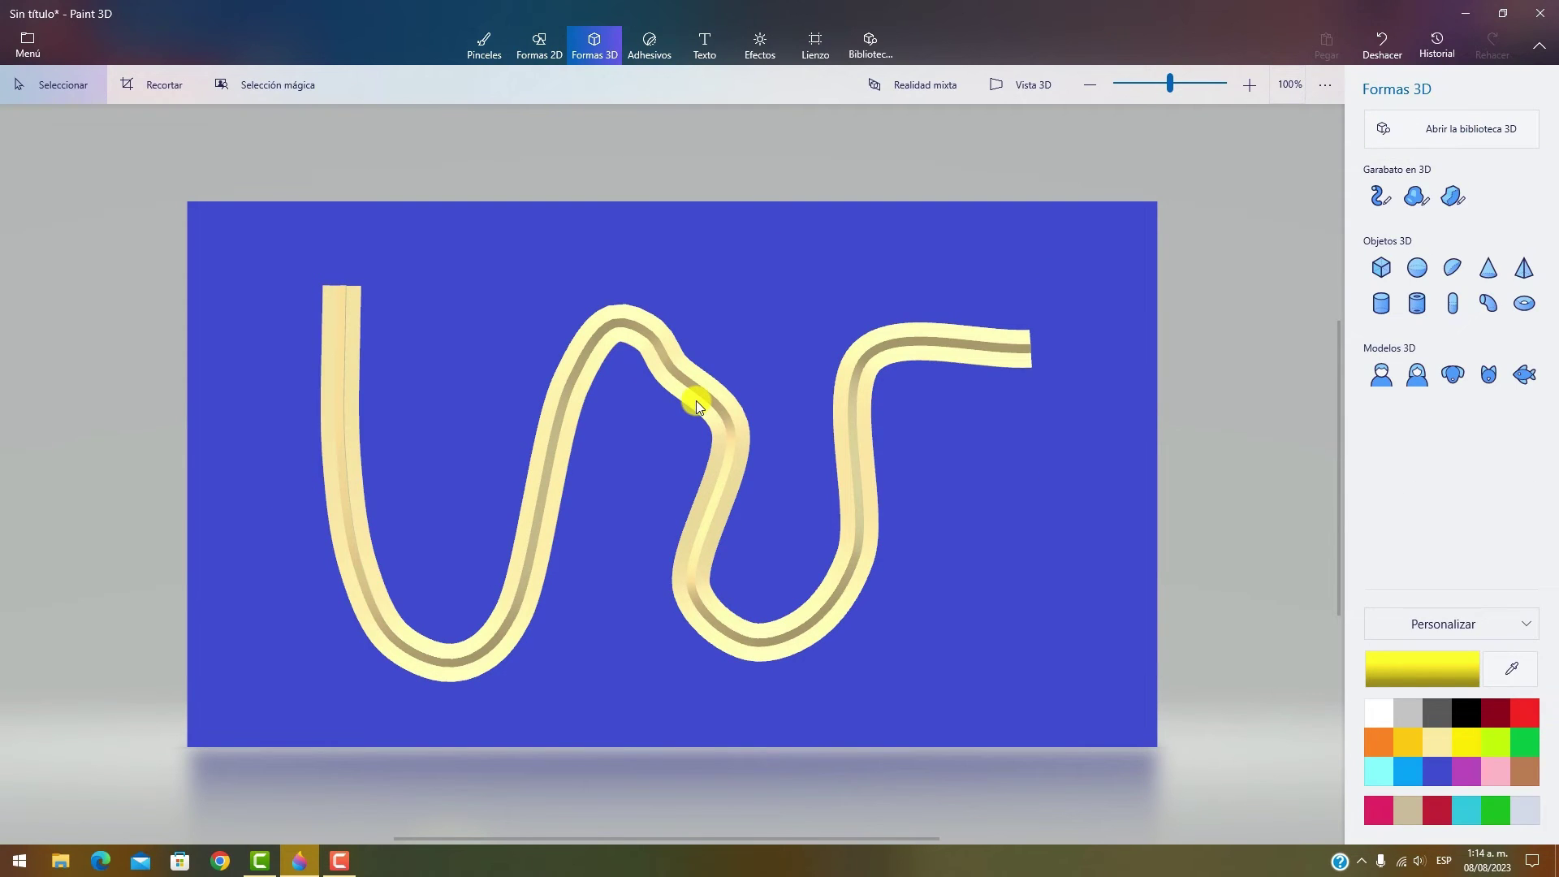
click(695, 402)
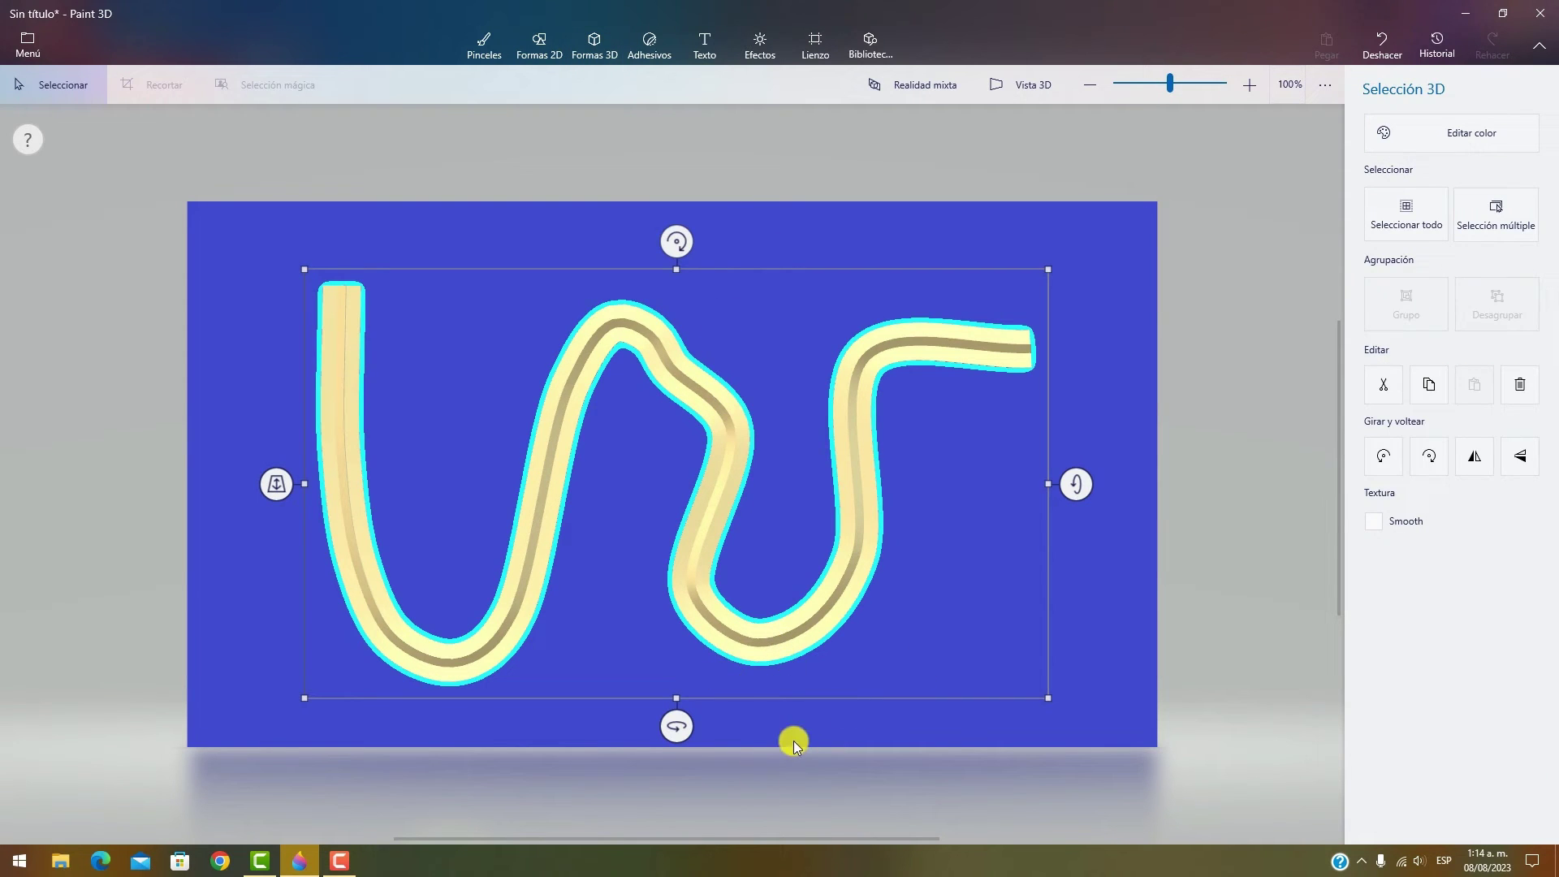
drag(680, 725, 610, 663)
drag(614, 664, 615, 659)
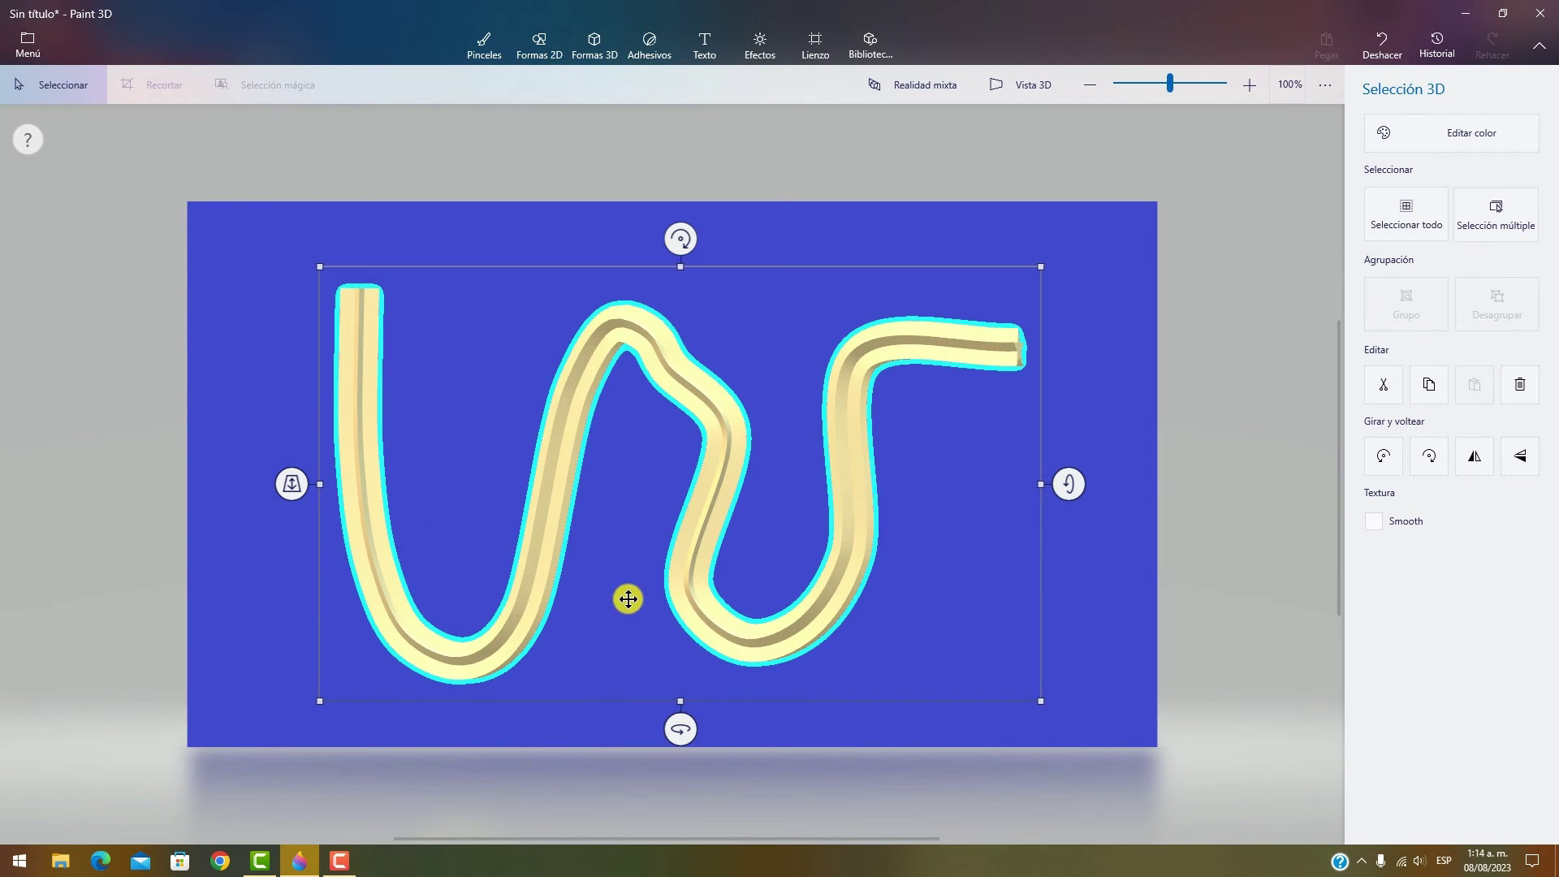
drag(1069, 480, 1205, 696)
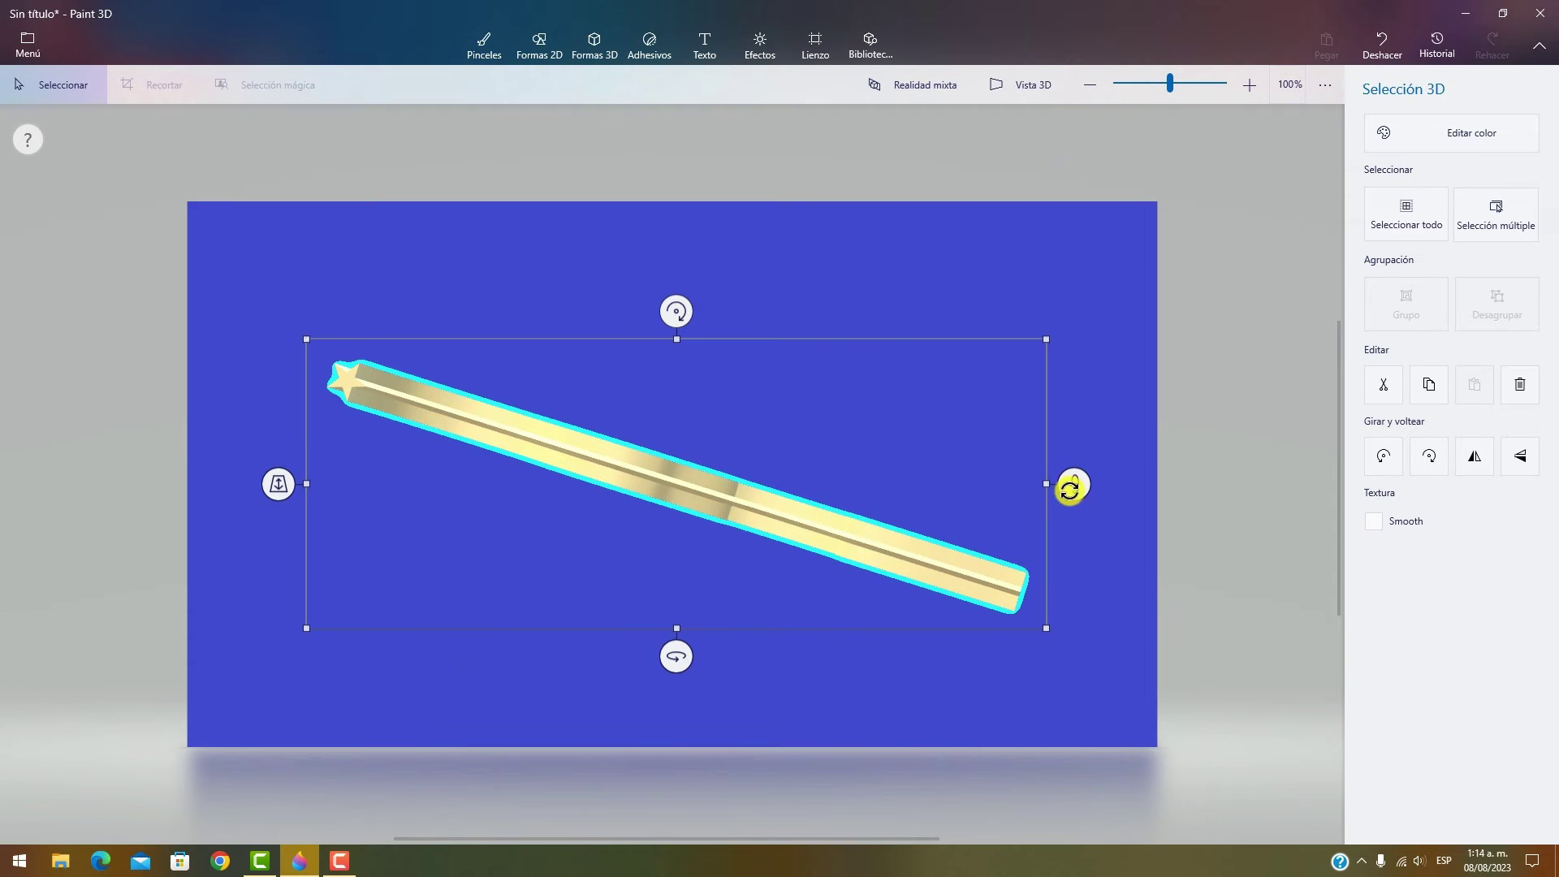
drag(1070, 489, 1118, 271)
click(1129, 162)
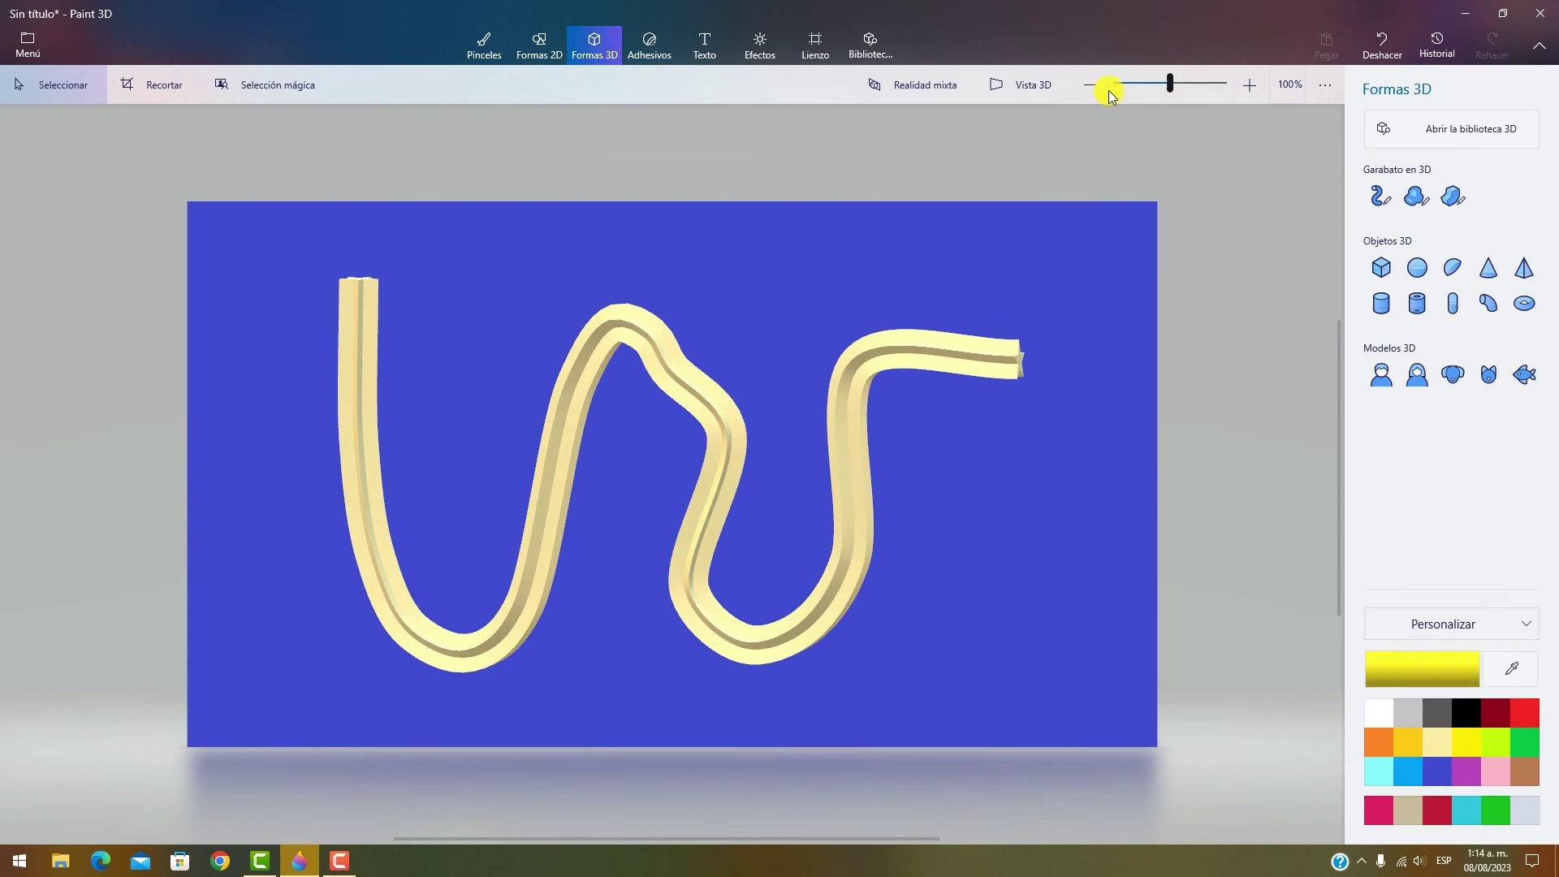
- Inspect the rotated tube in 3D view, return to the flat view, and delete the tube from the canvas
click(1045, 79)
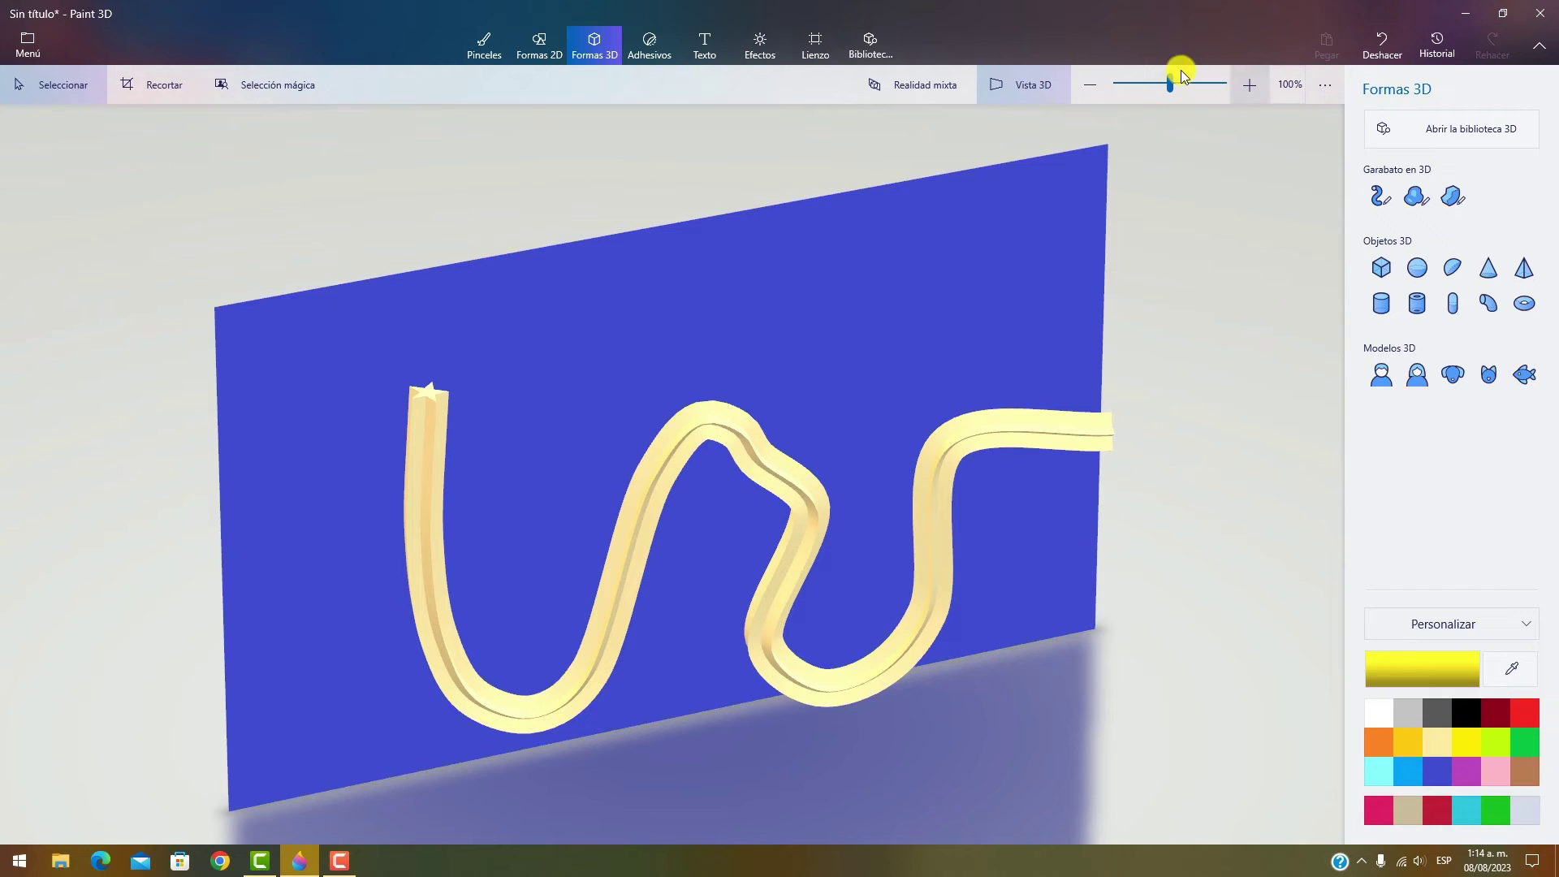
click(1029, 91)
click(445, 324)
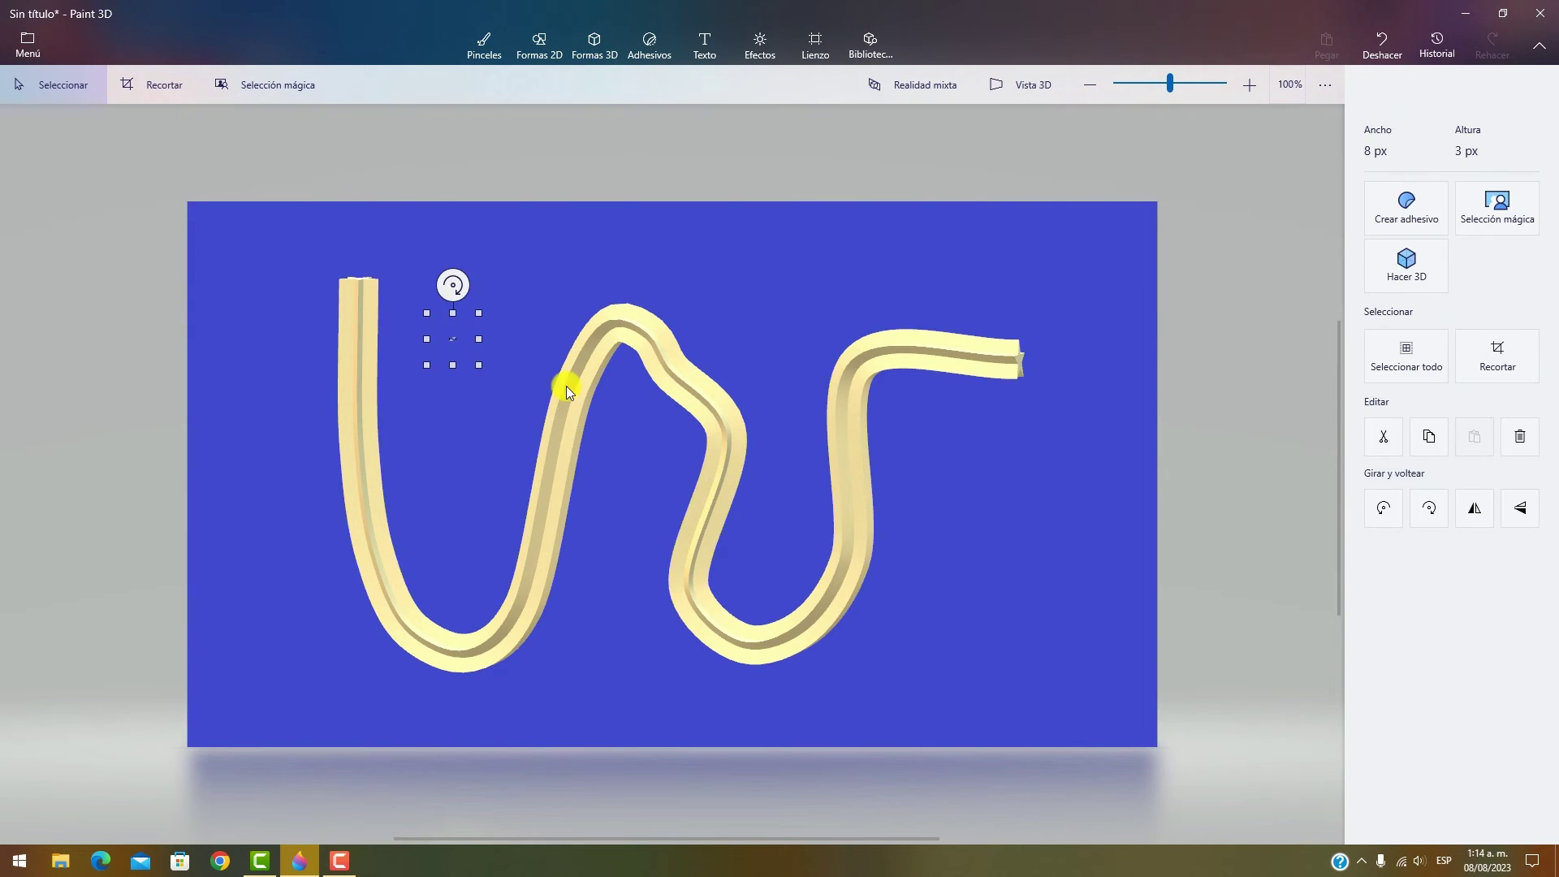
click(593, 378)
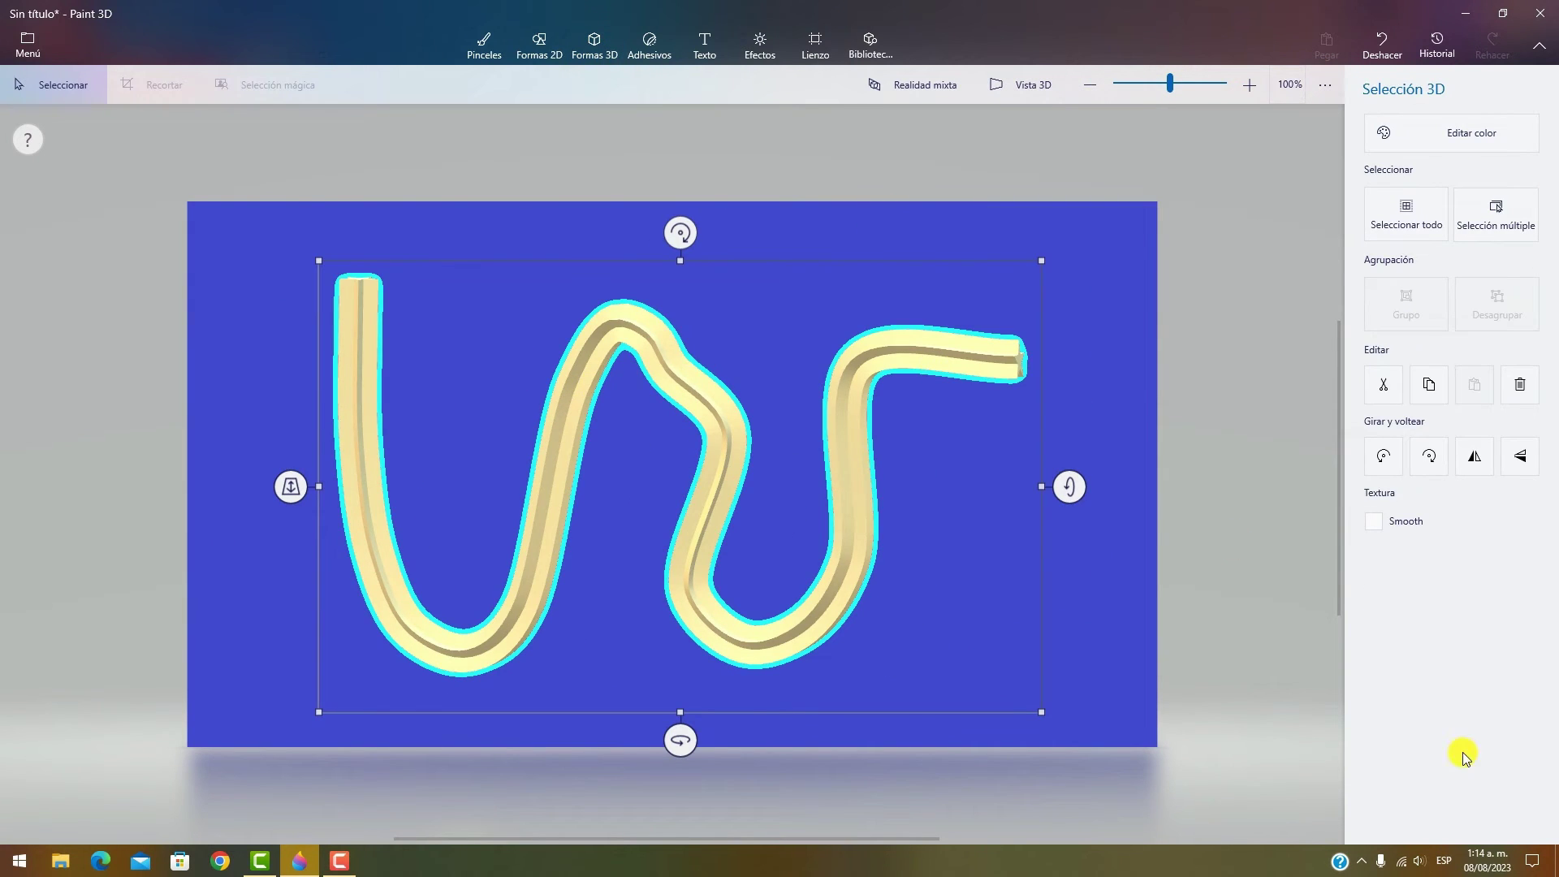
key(Delete)
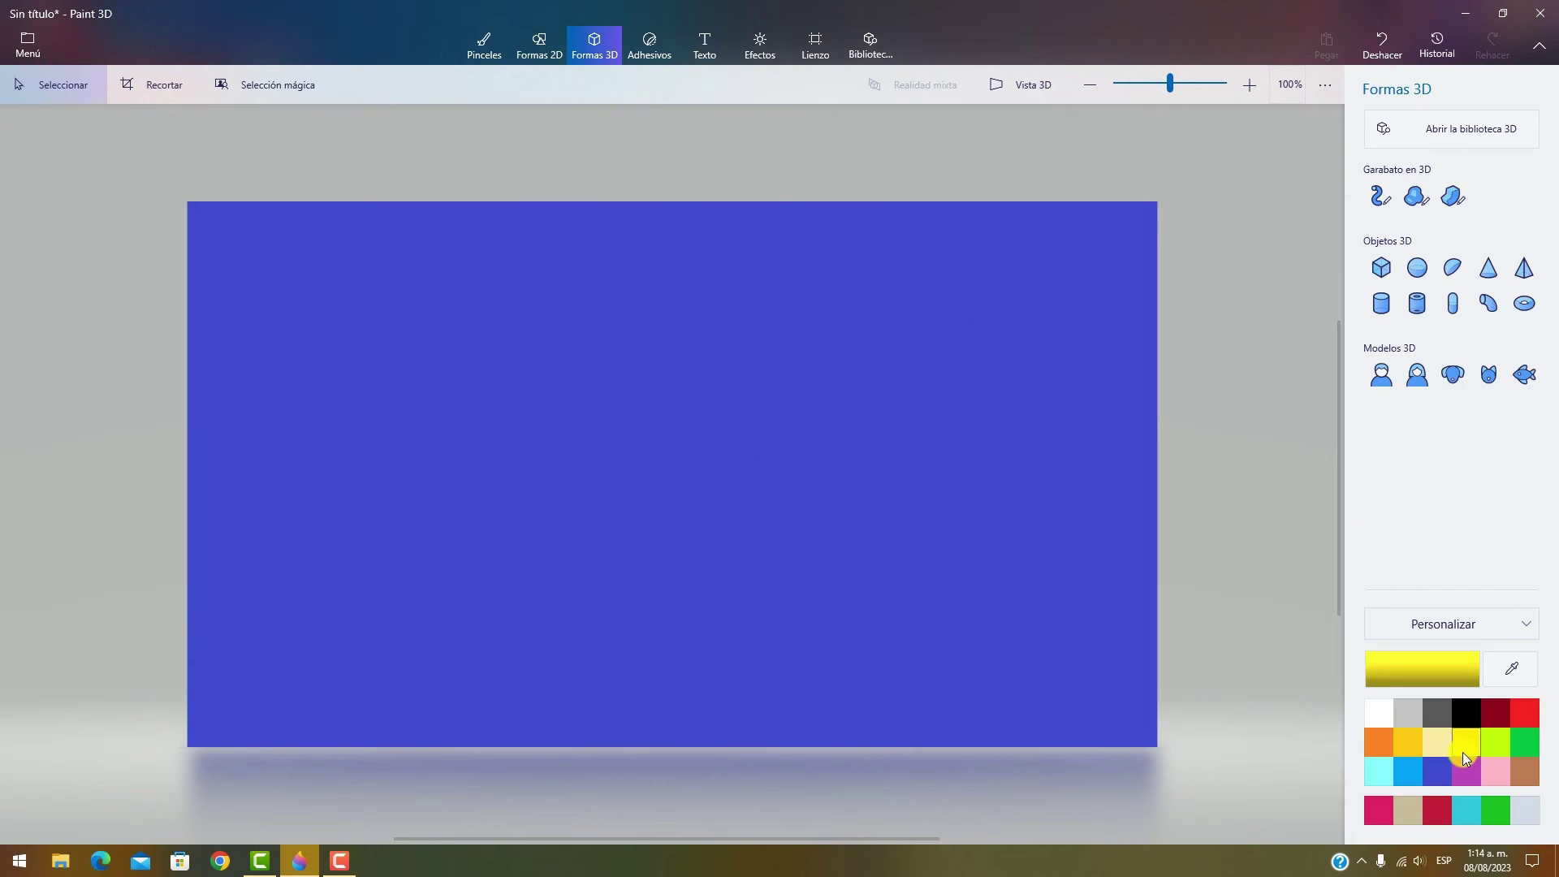
- Draw a lime closed freehand shape with the rounded-edge 3D doodle (Contorno redondeado) and move it toward the canvas centre
click(1417, 198)
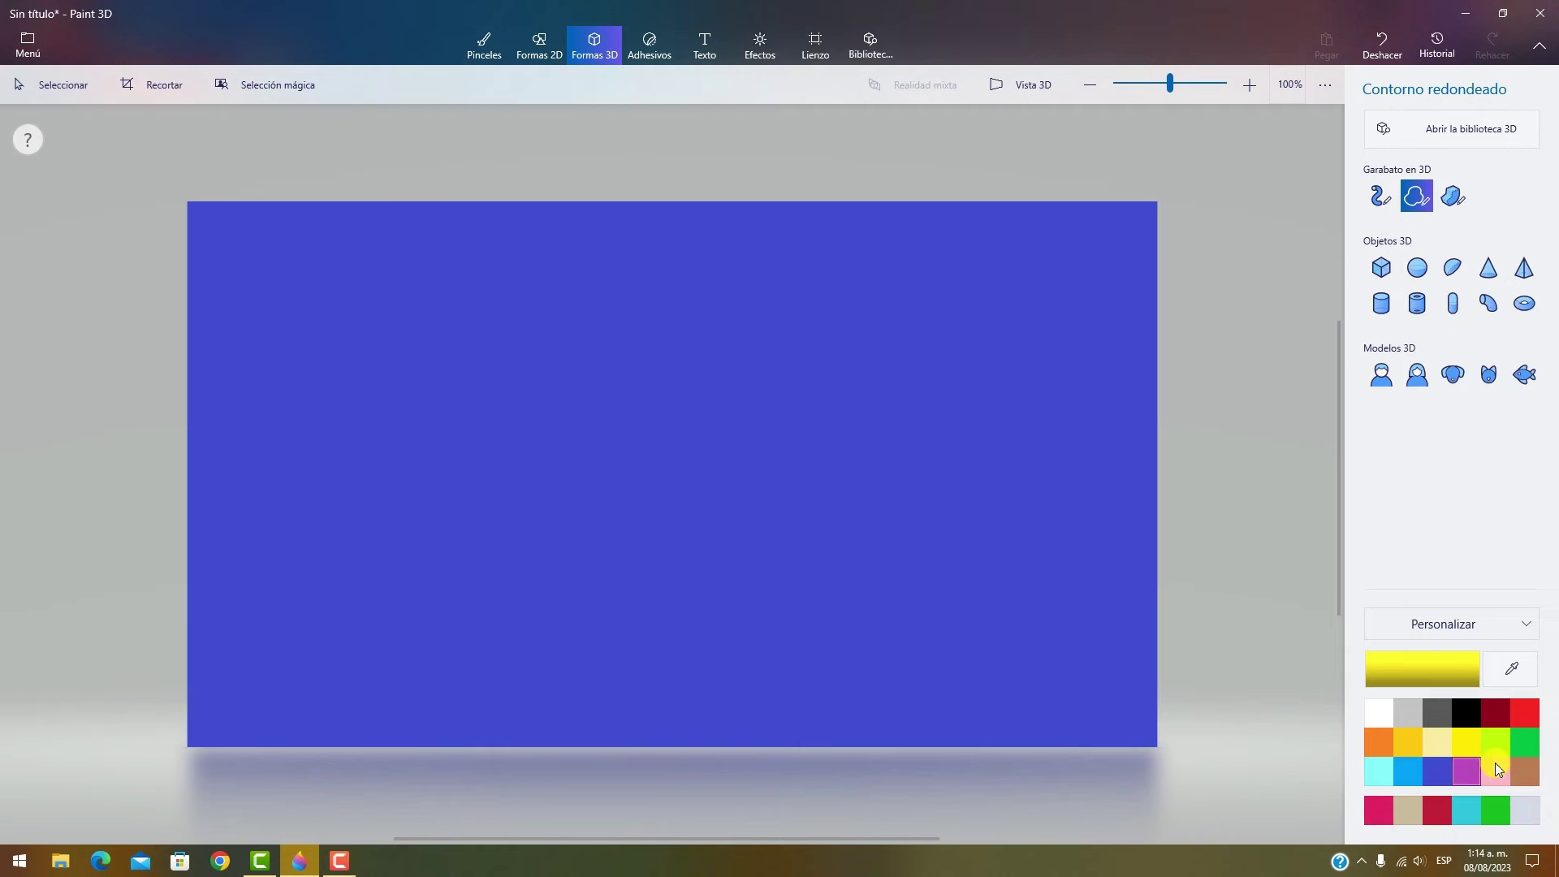
click(1490, 739)
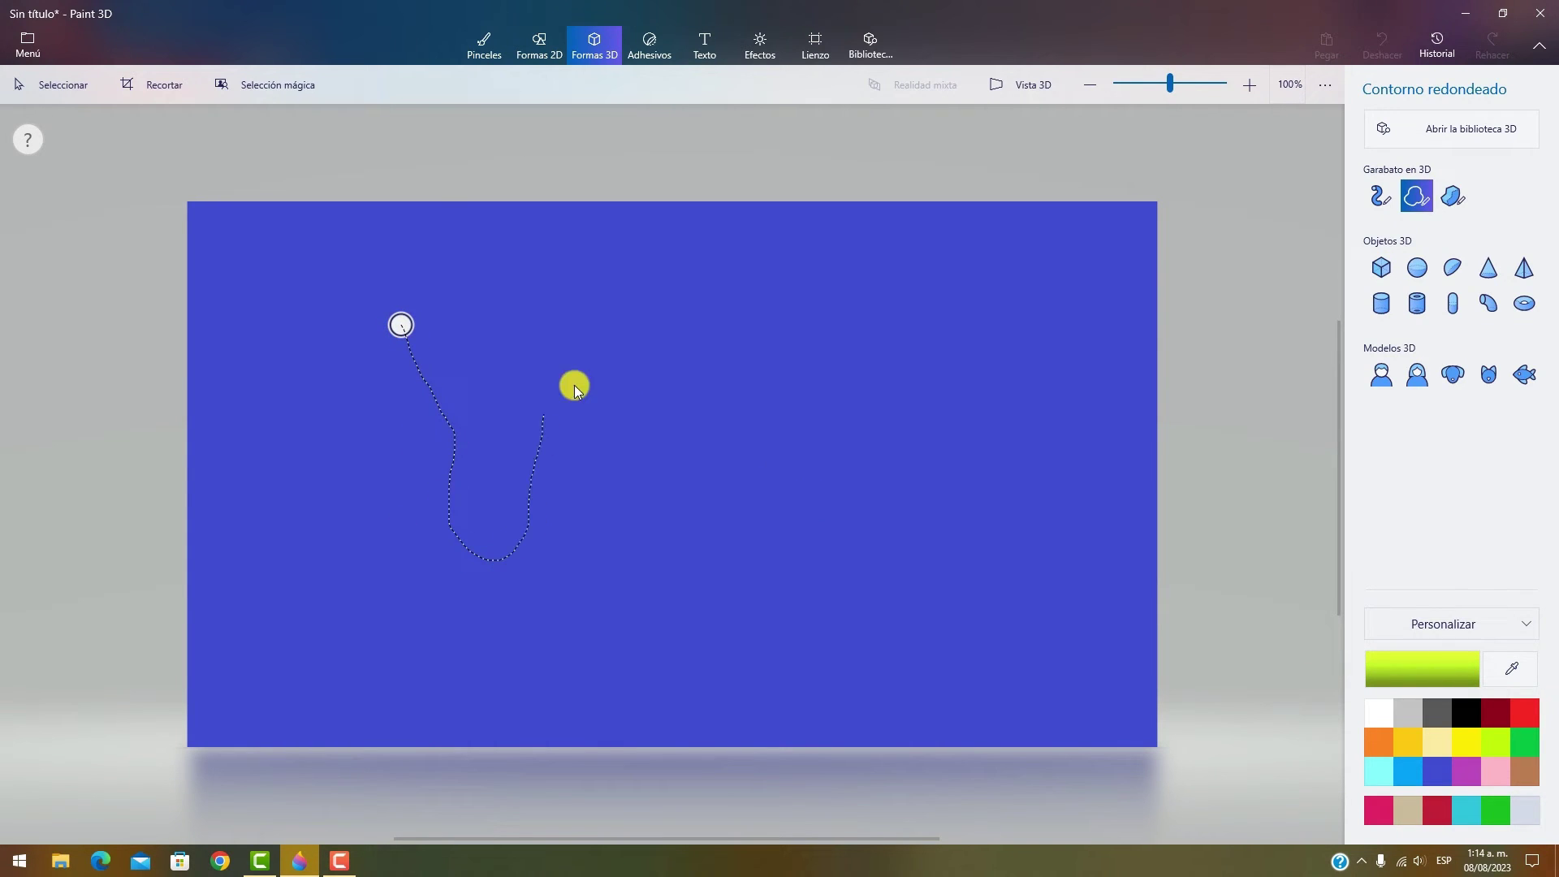
mouse_move(674, 334)
mouse_down()
mouse_move(622, 288)
mouse_move(582, 285)
mouse_up()
drag(401, 329, 404, 323)
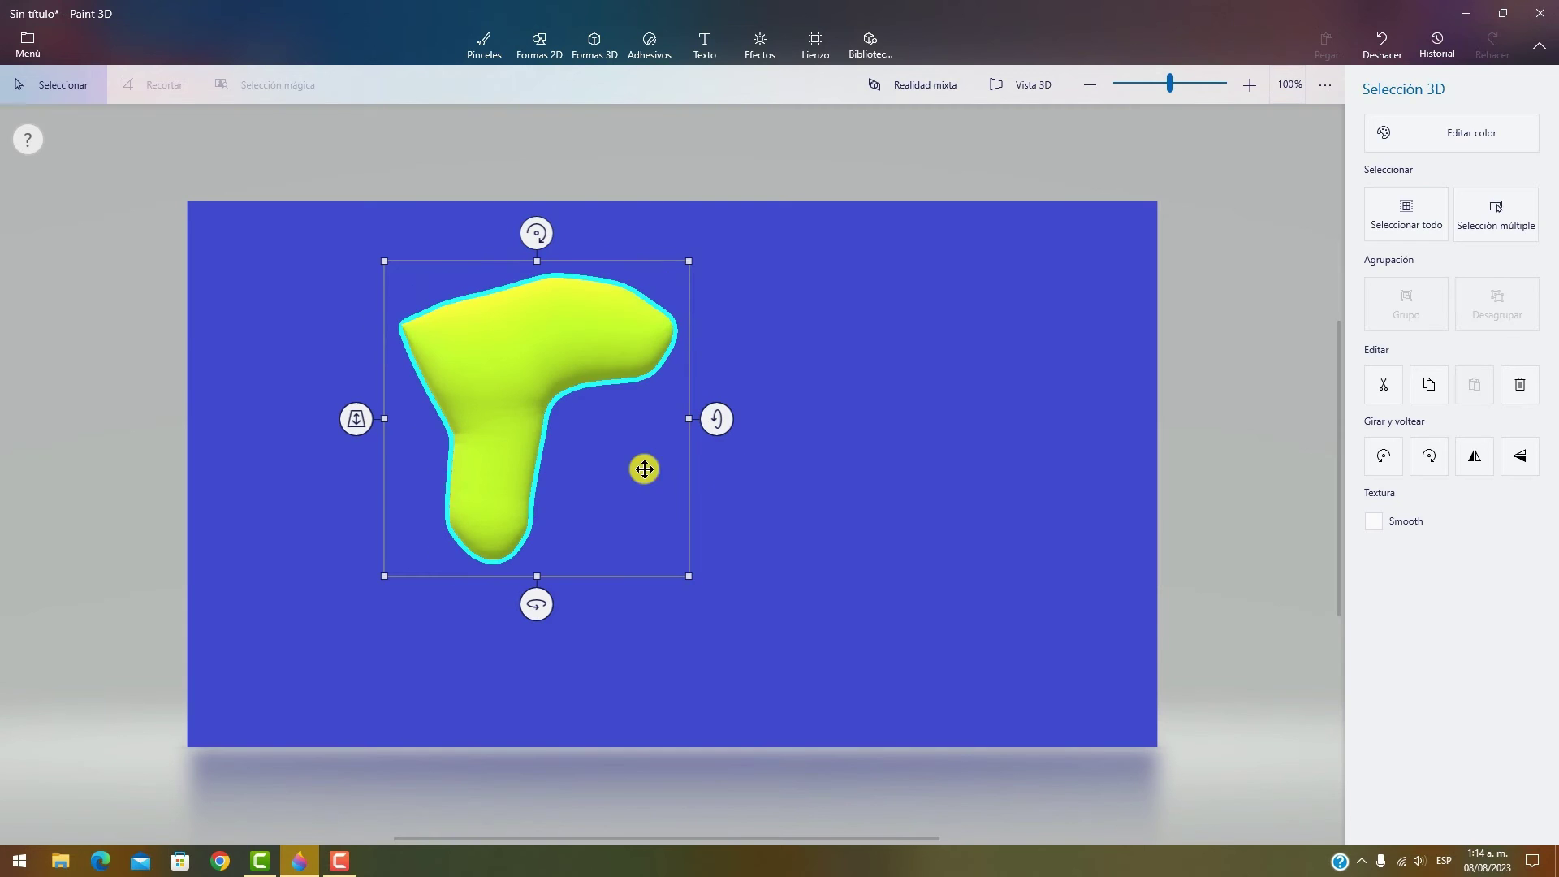
drag(557, 355, 758, 445)
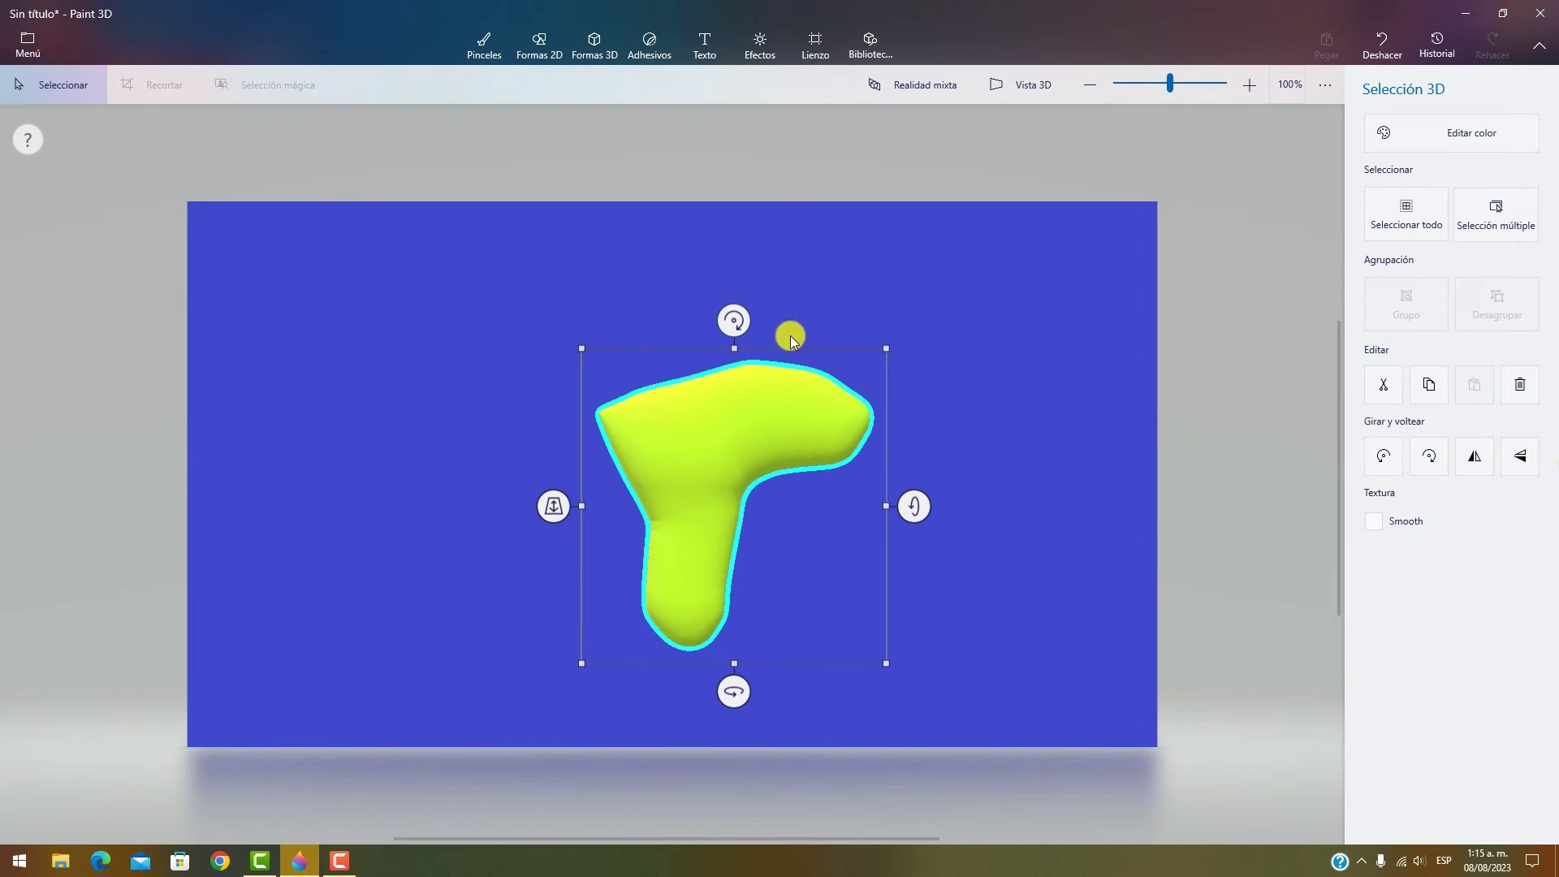
- Turn the lime rounded shape about its vertical axis in 3D view, and remove it from the canvas
click(877, 271)
click(744, 441)
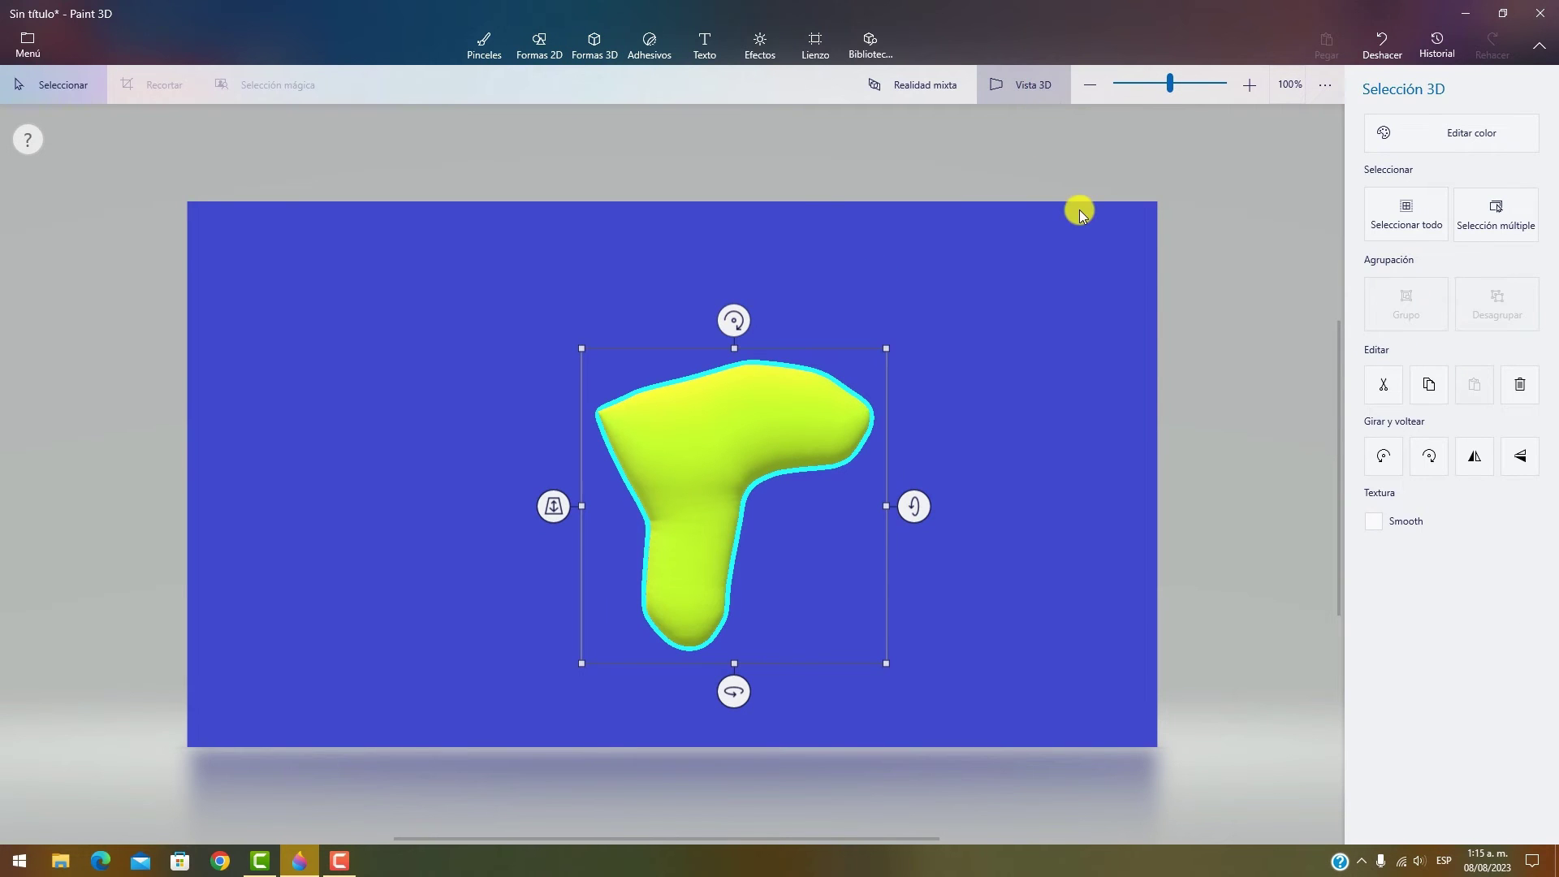
drag(1135, 426, 1075, 501)
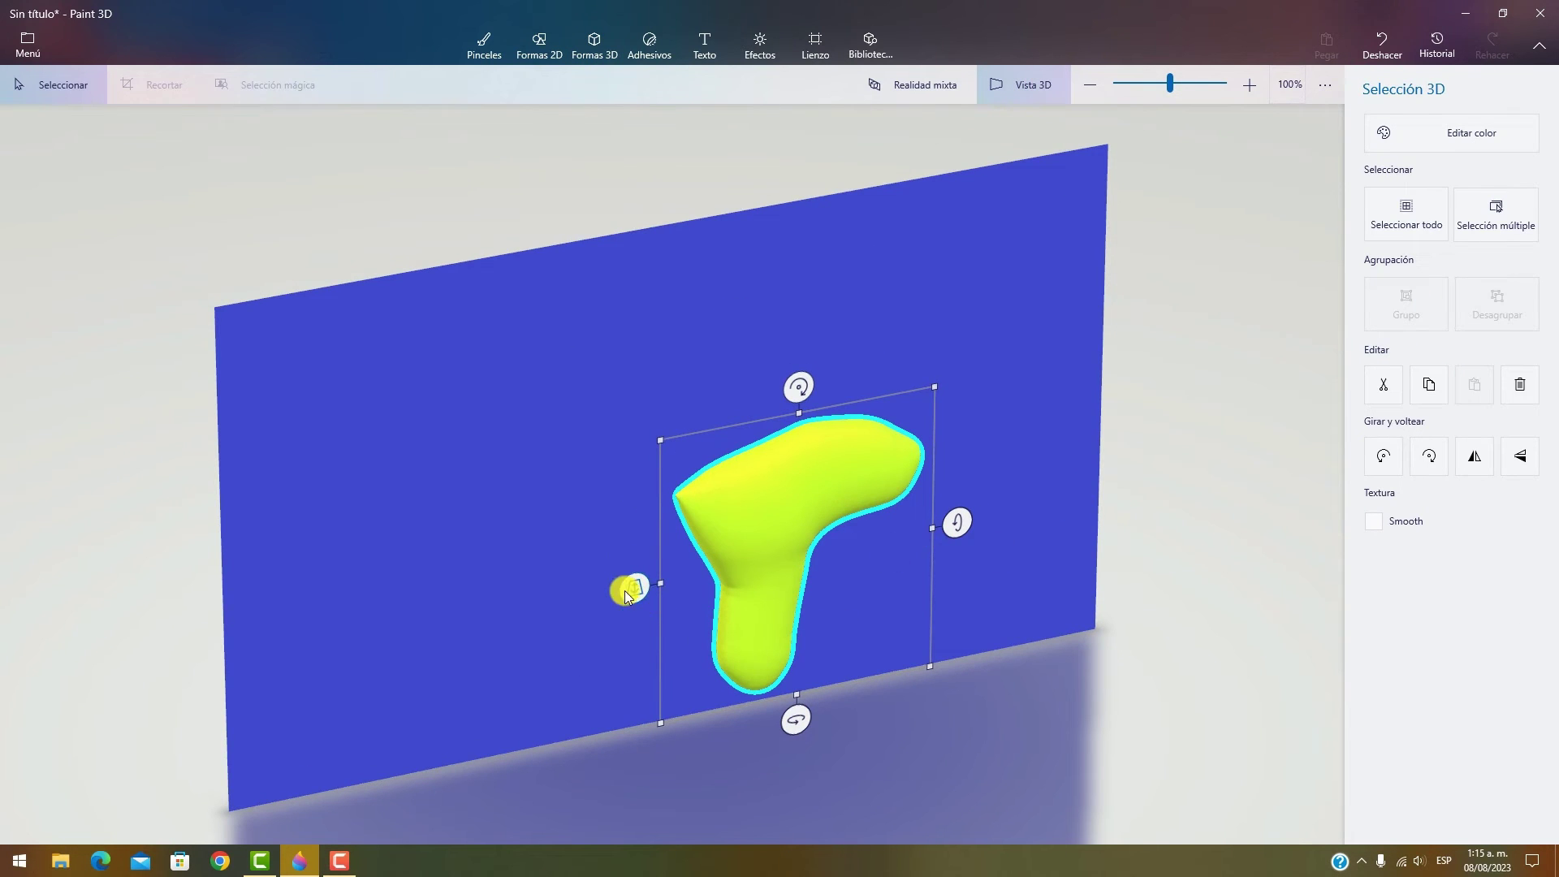
drag(796, 719, 866, 477)
click(1047, 81)
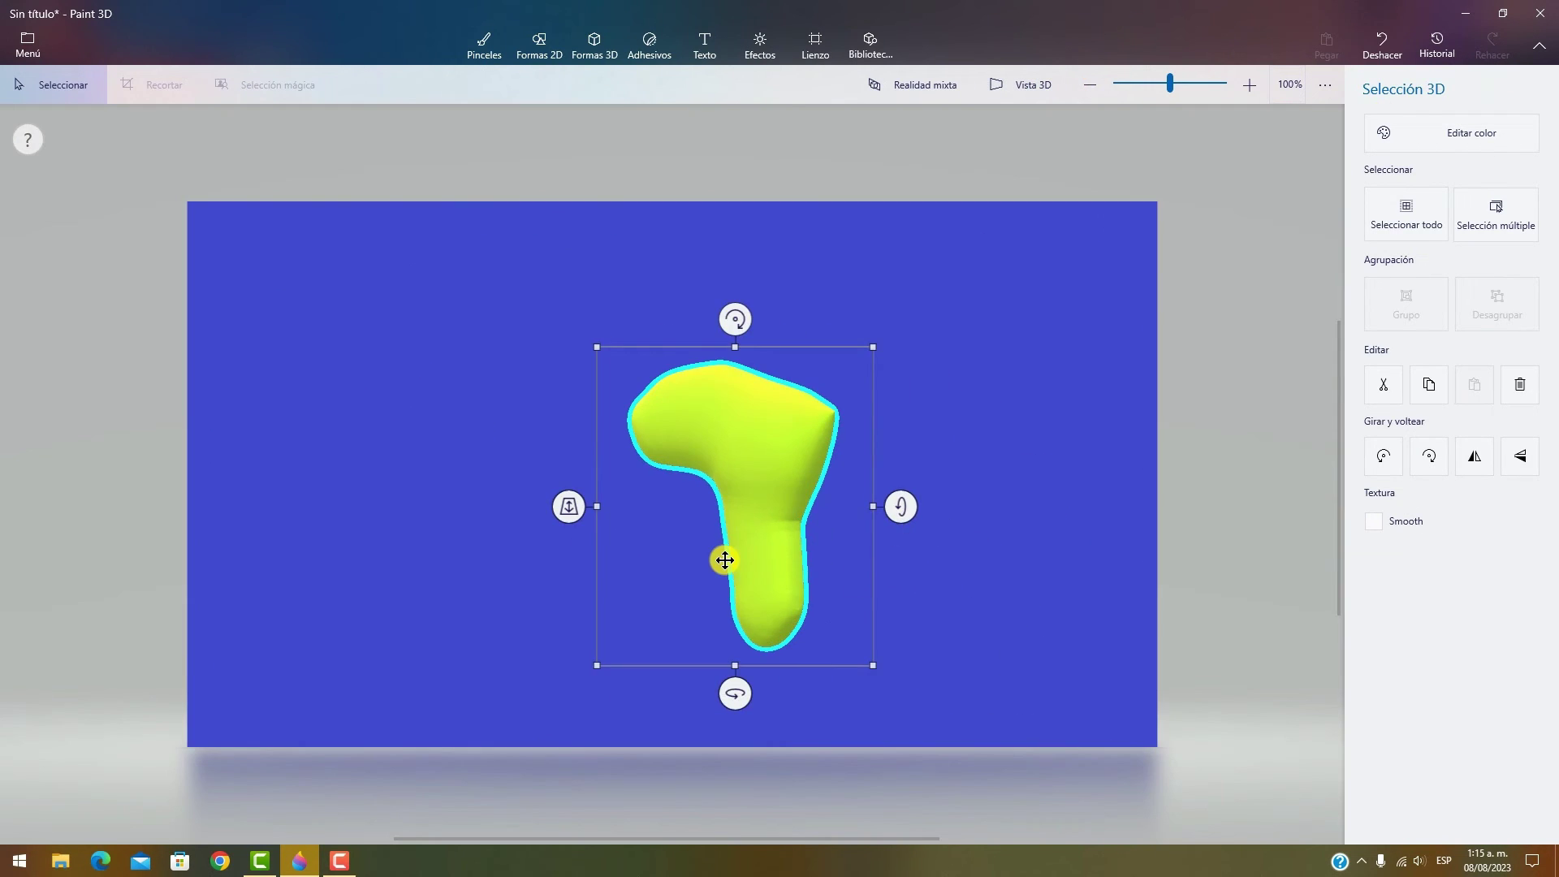
key(Escape)
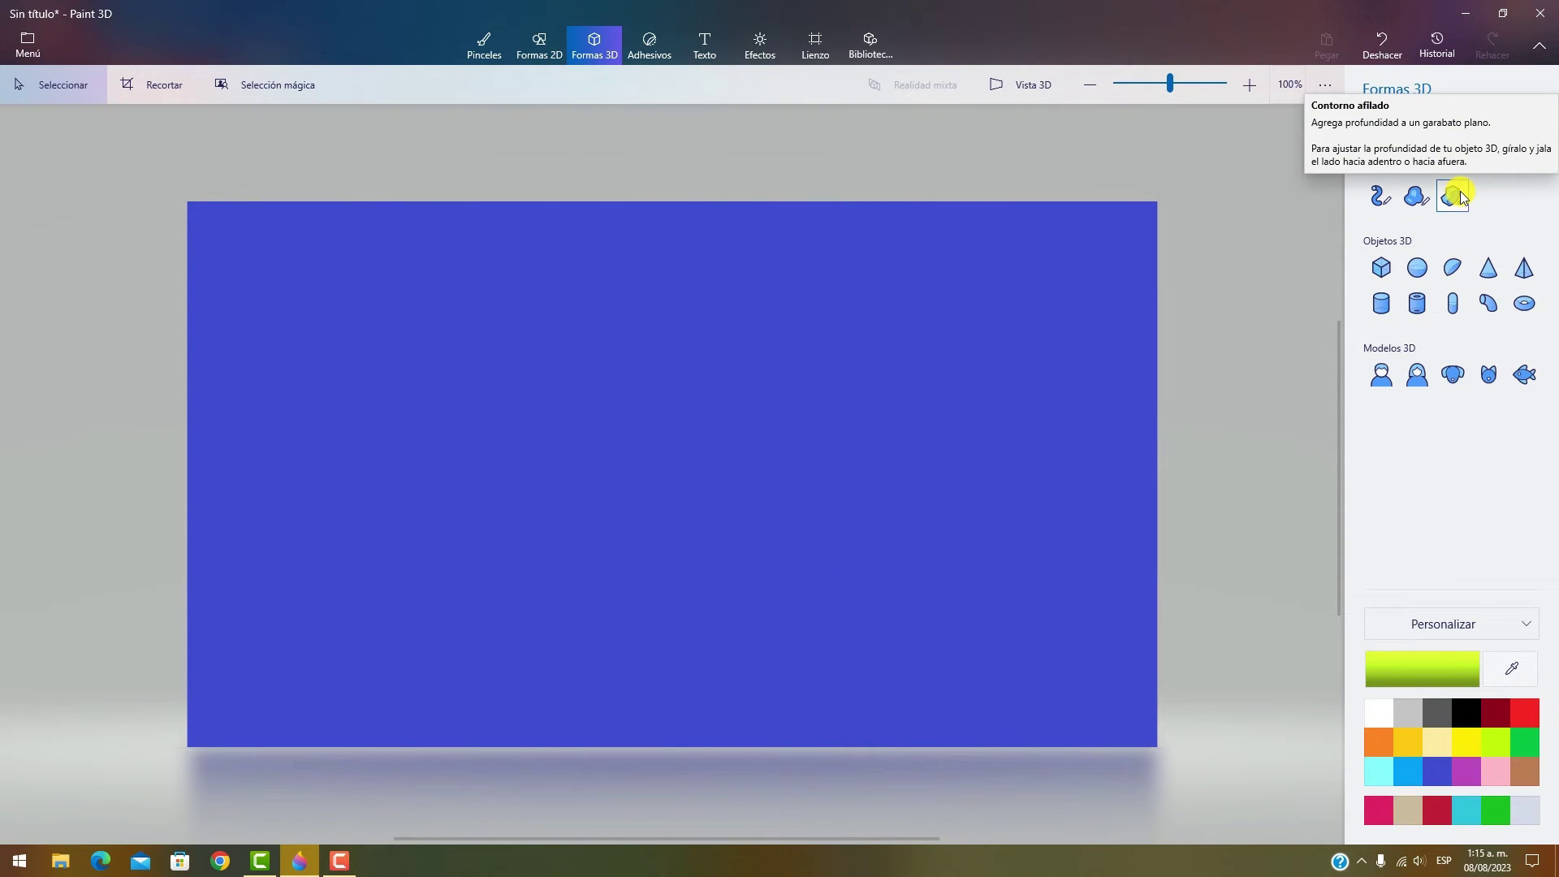
- Draw a roughly rectangular lime shape with the sharp-edge 3D doodle (Contorno afilado), try rotating it, and delete it
click(1455, 196)
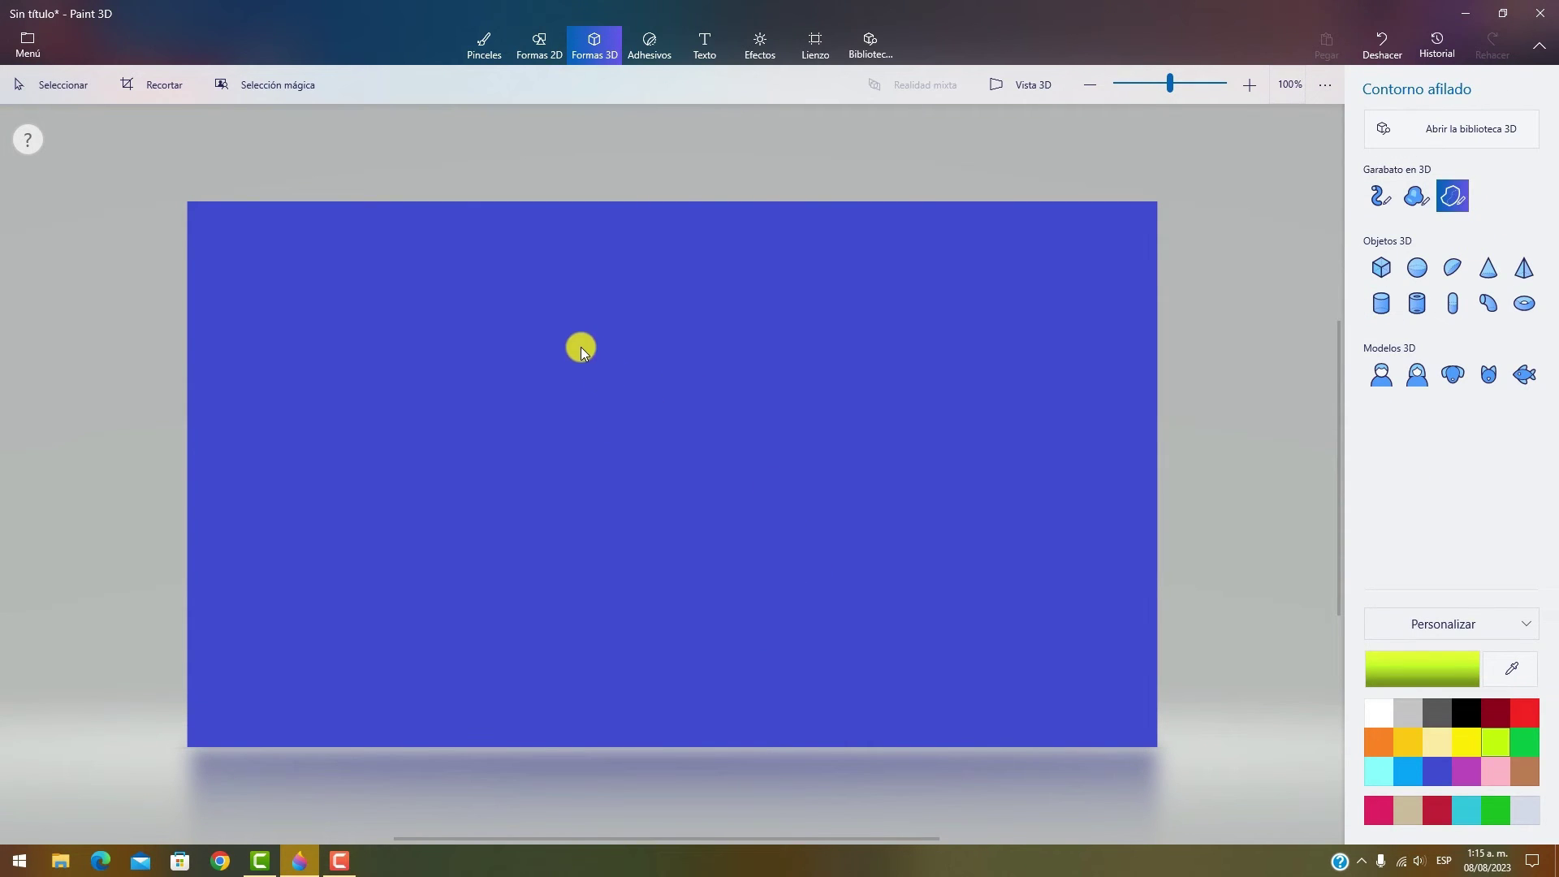
mouse_move(582, 348)
mouse_down()
mouse_move(557, 550)
mouse_move(644, 606)
mouse_up()
drag(562, 319, 591, 353)
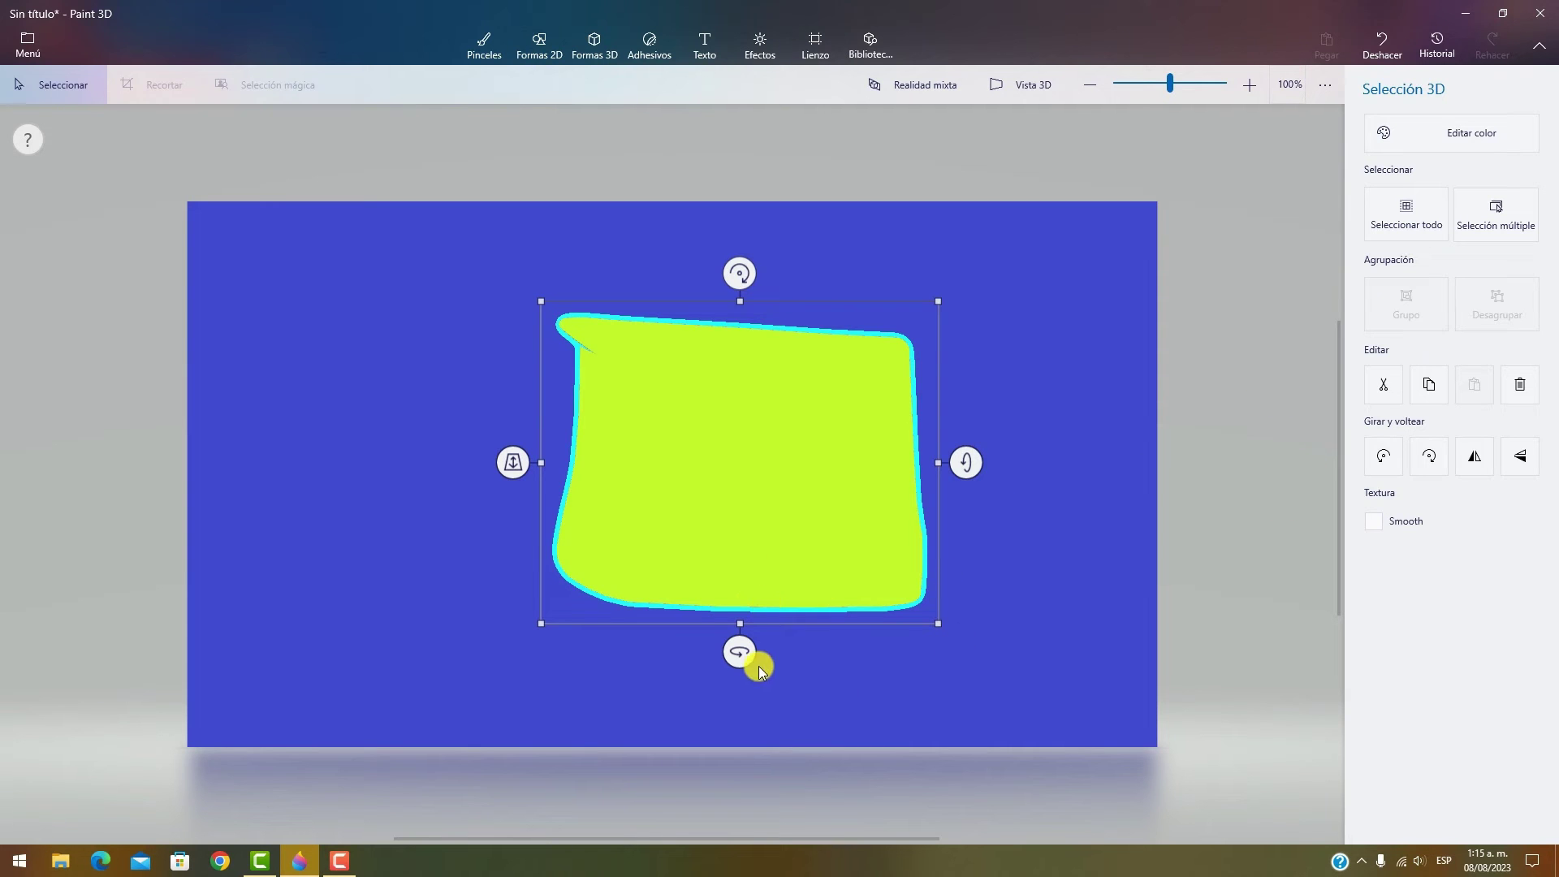
drag(760, 670, 731, 578)
key(Delete)
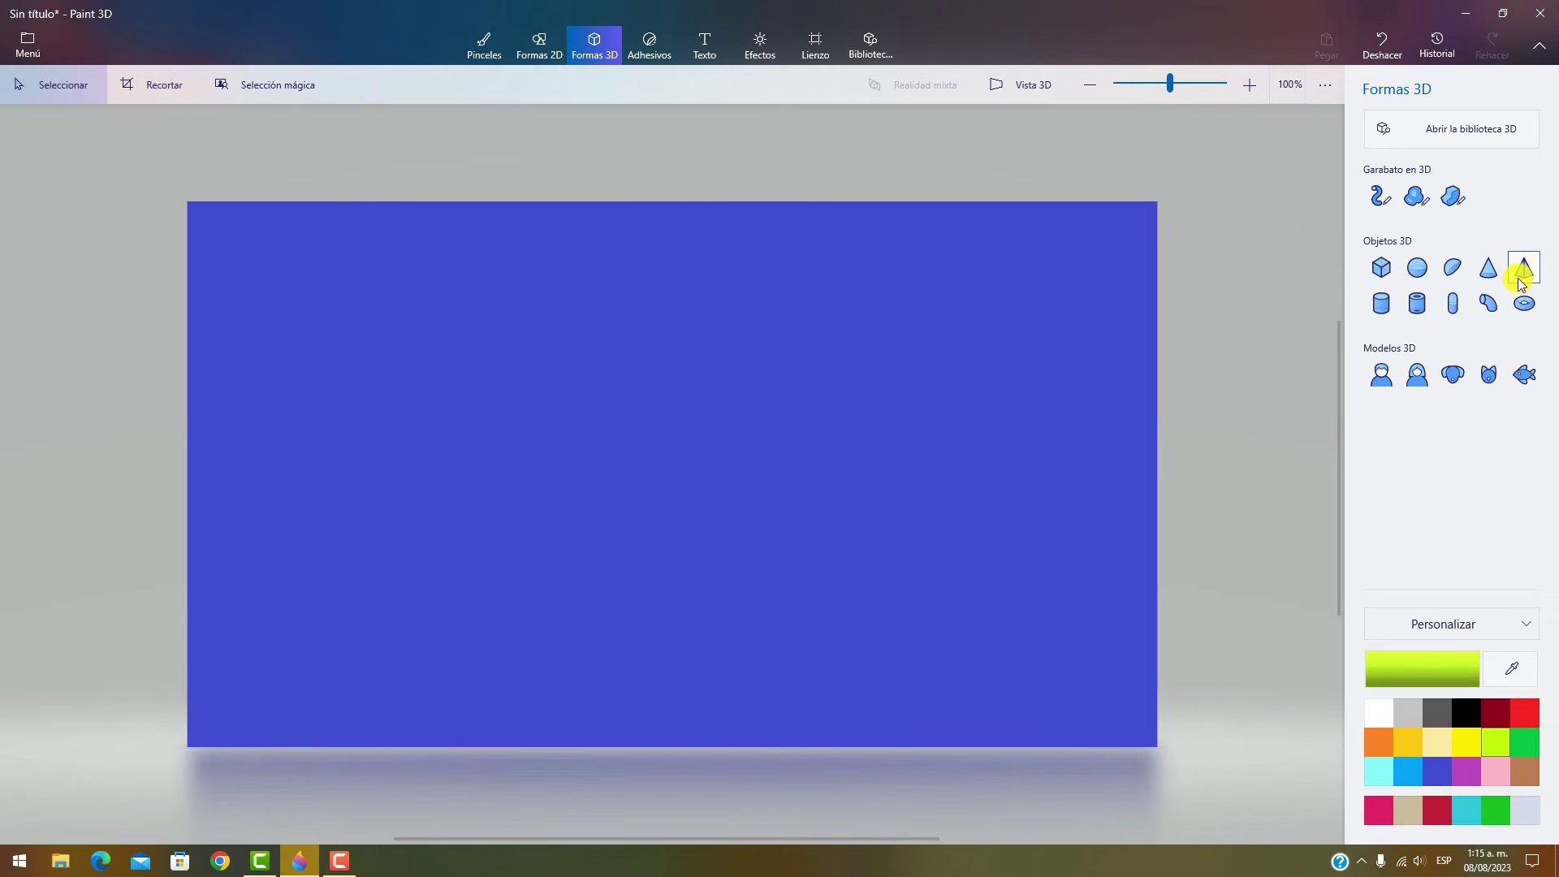
- Draw a 3D cone, recolour it light blue, and place it near the canvas's left edge
click(1488, 268)
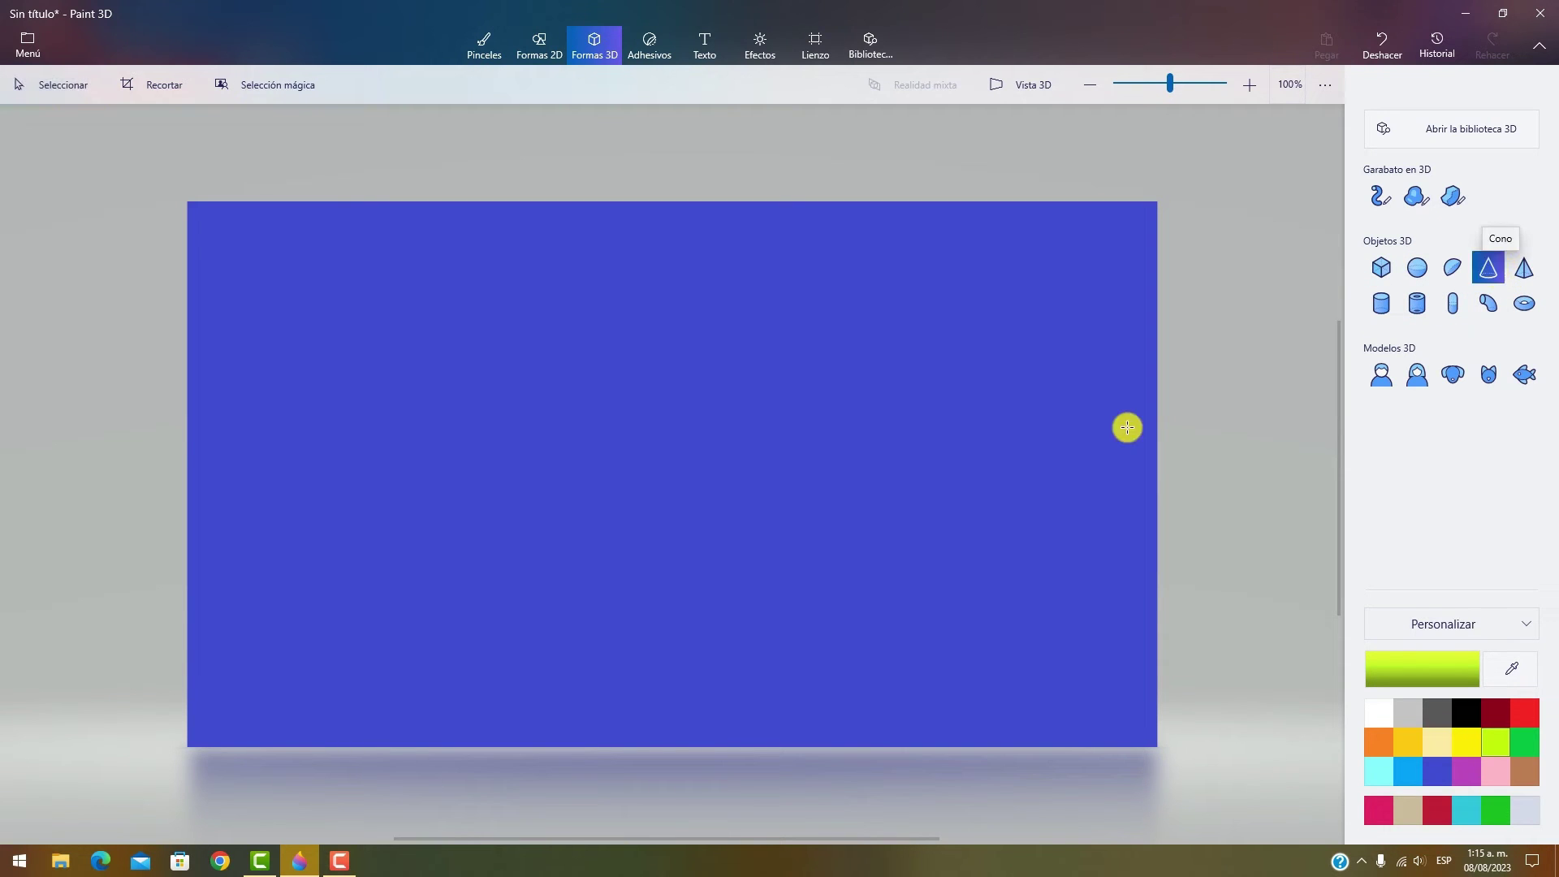
drag(410, 333, 570, 557)
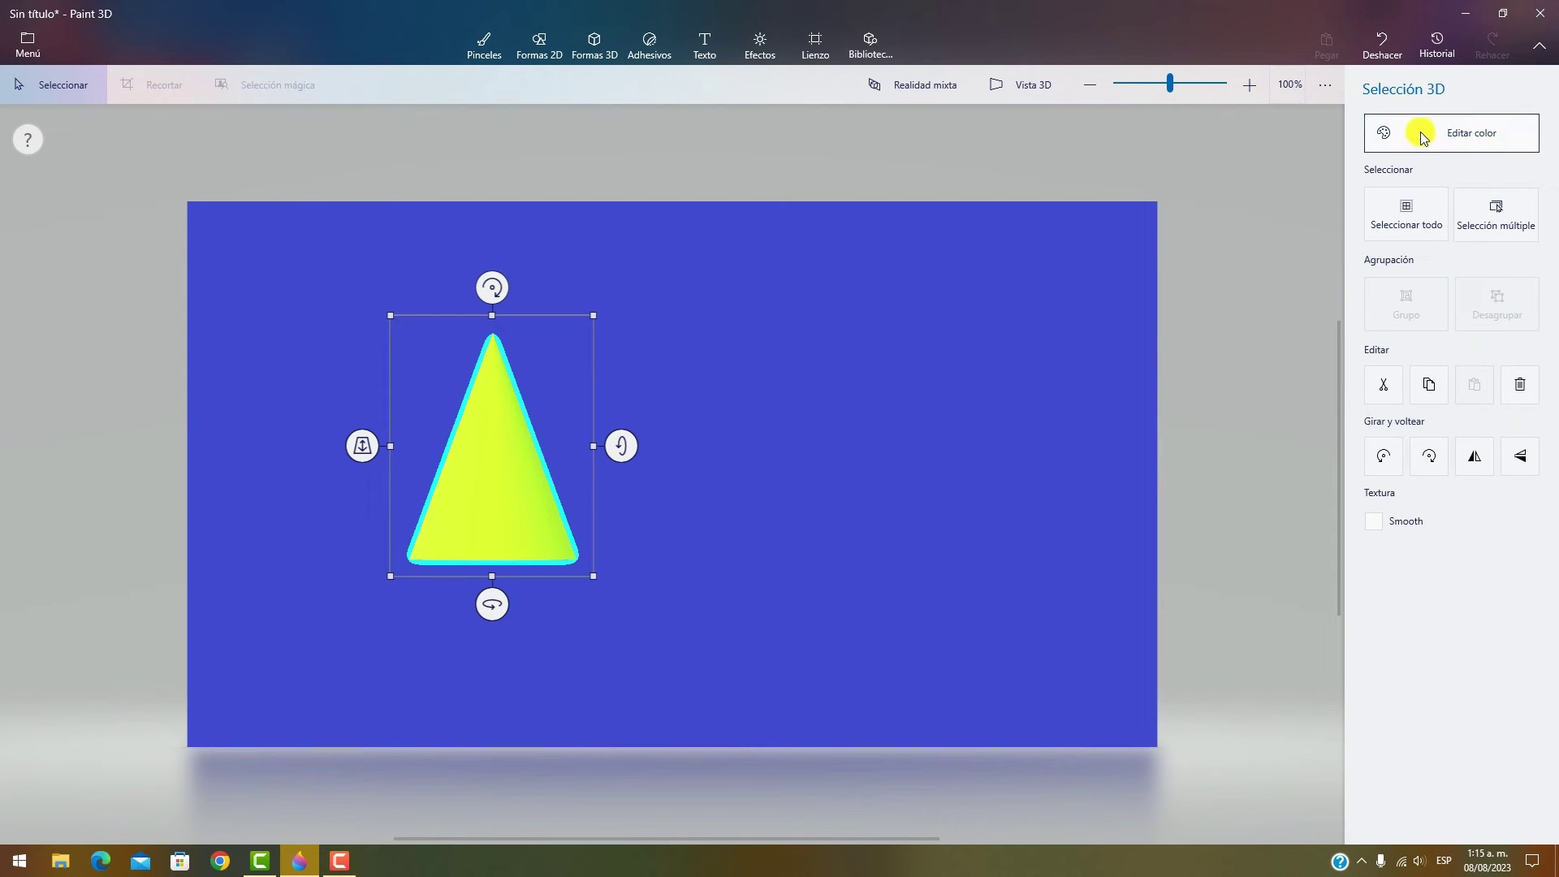
click(1383, 131)
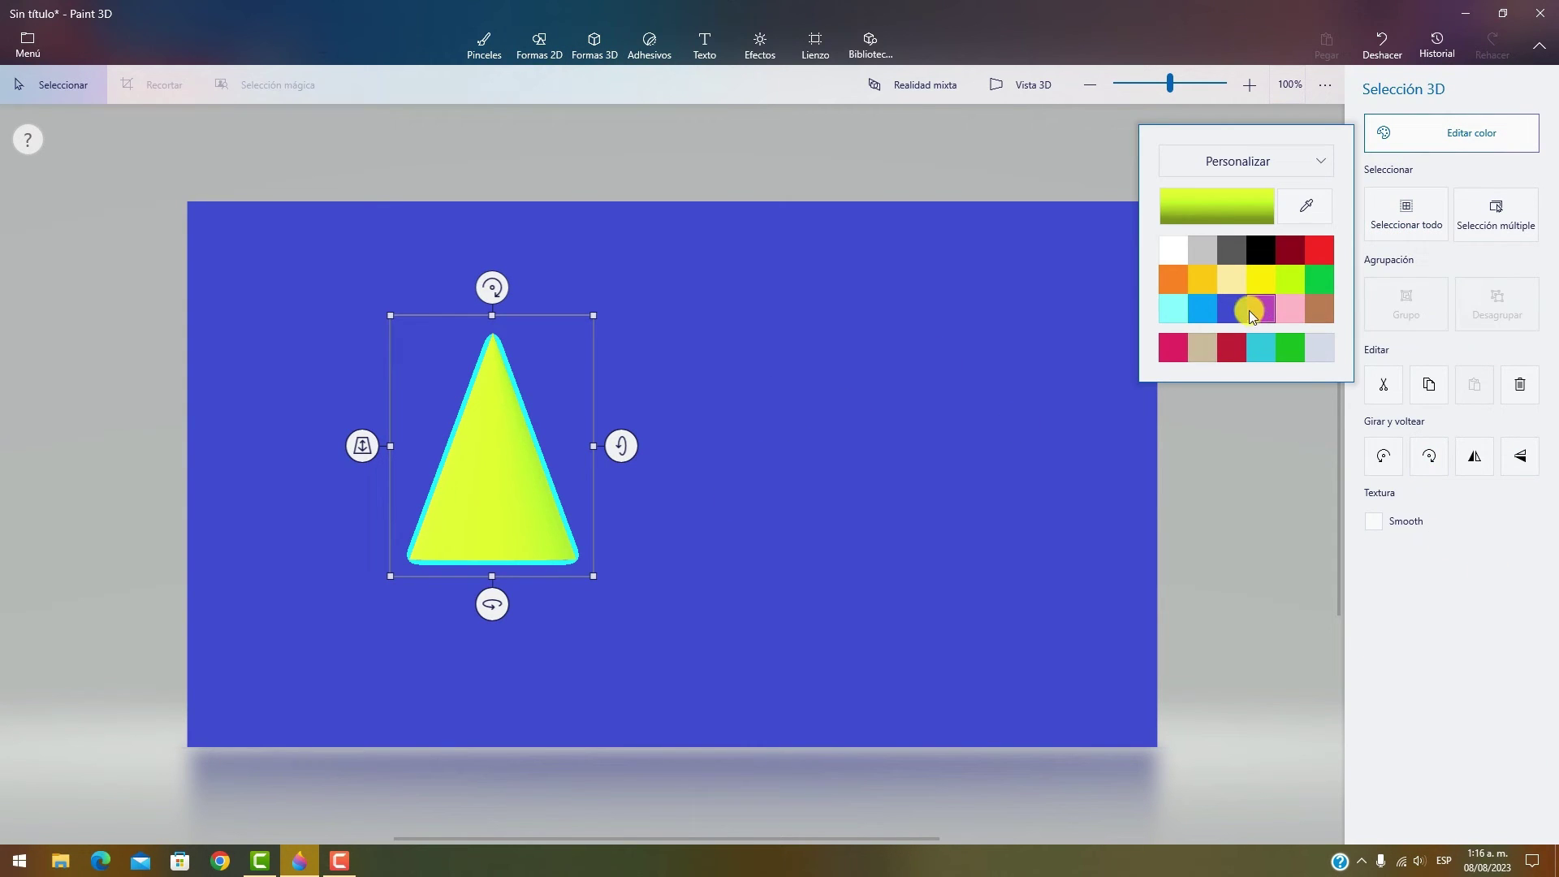
click(1204, 305)
drag(494, 487, 356, 508)
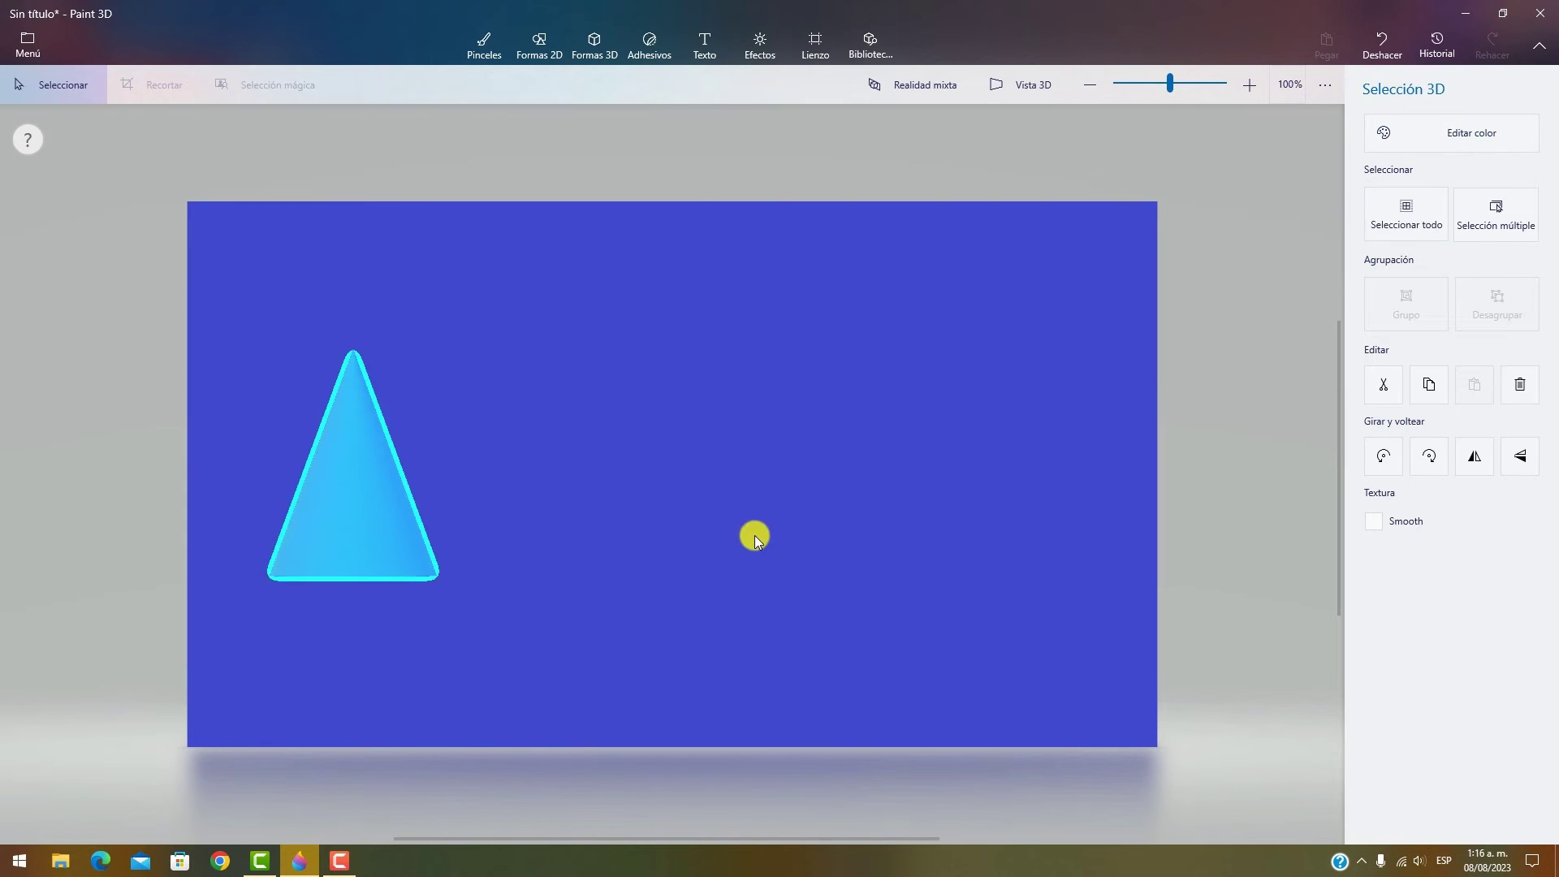
click(752, 532)
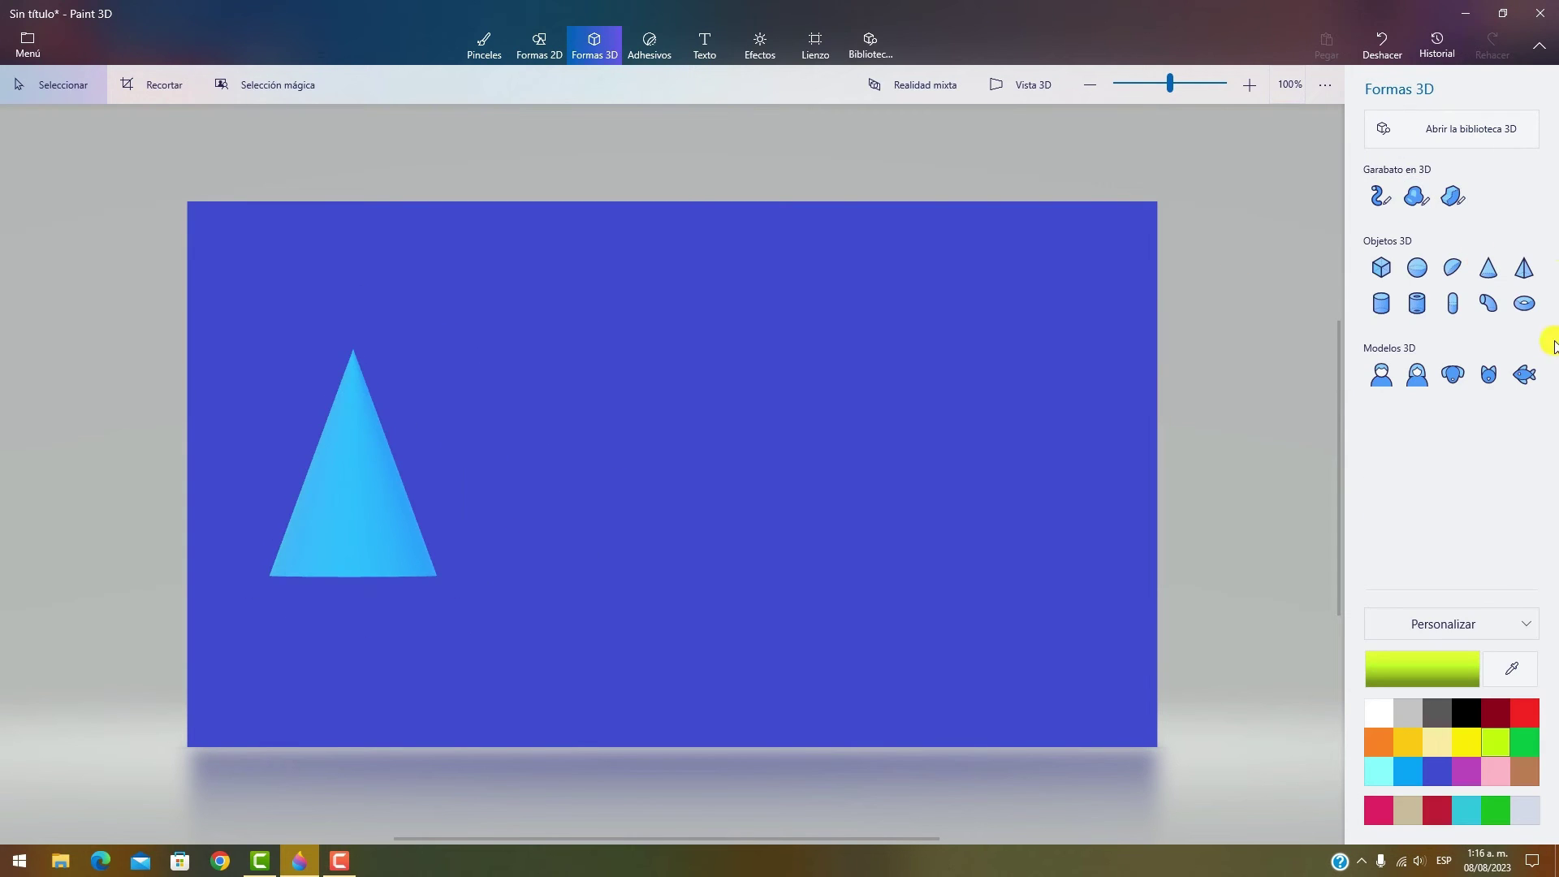
- Draw a 3D cube to the right of the cone near the canvas centre and recolour it crimson pink
click(1388, 260)
drag(567, 376, 740, 593)
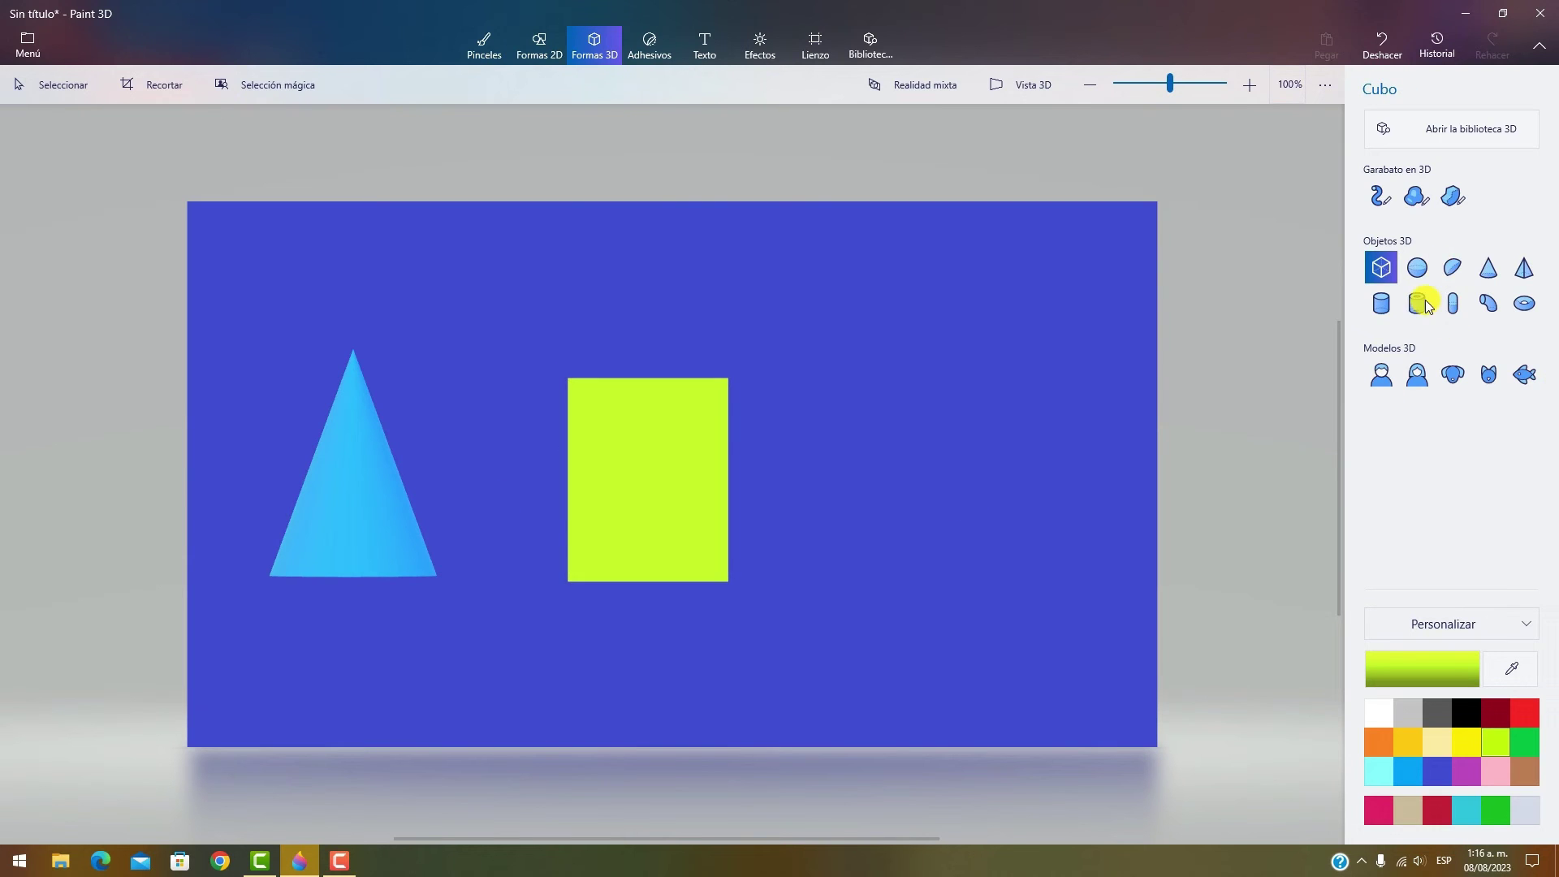
click(1427, 137)
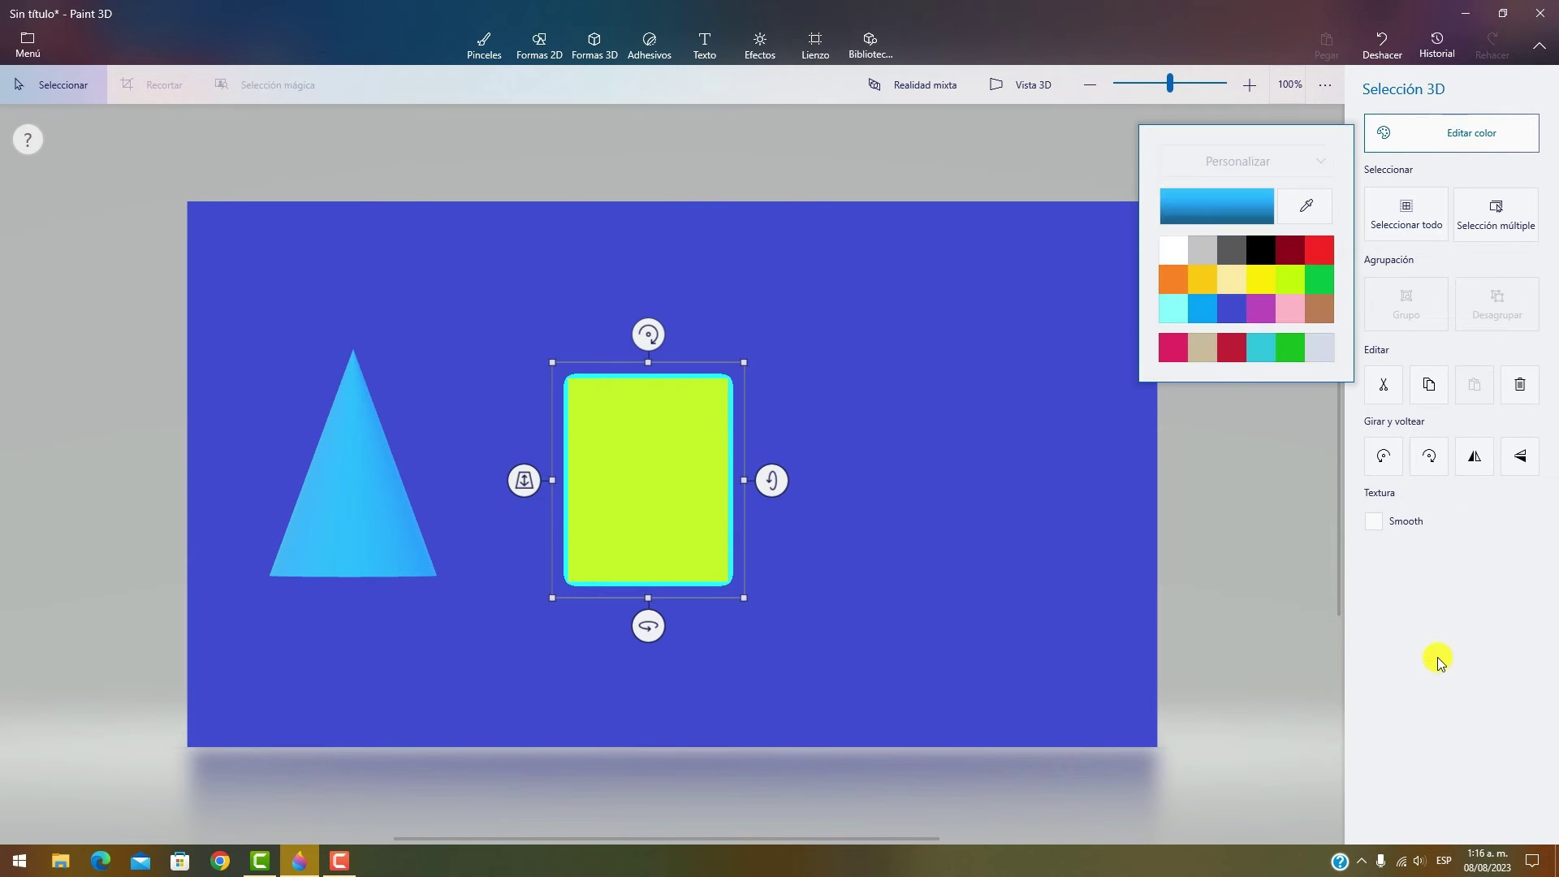
click(1172, 347)
click(916, 471)
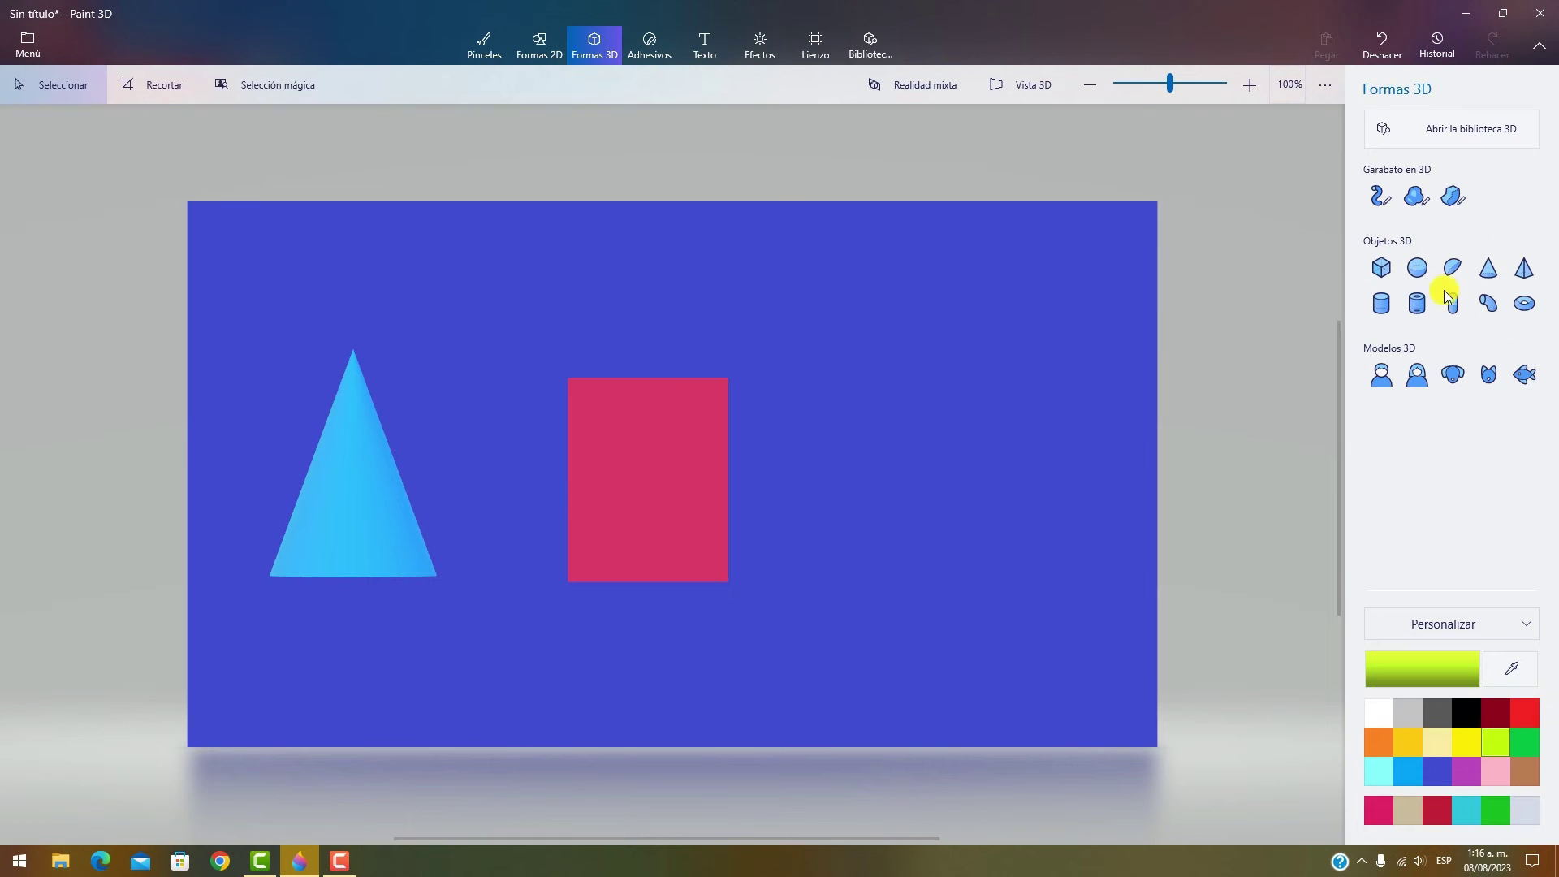
- Draw a wide oval 3D sphere on the canvas's right side and recolour it yellow
click(1417, 267)
drag(845, 406, 1086, 574)
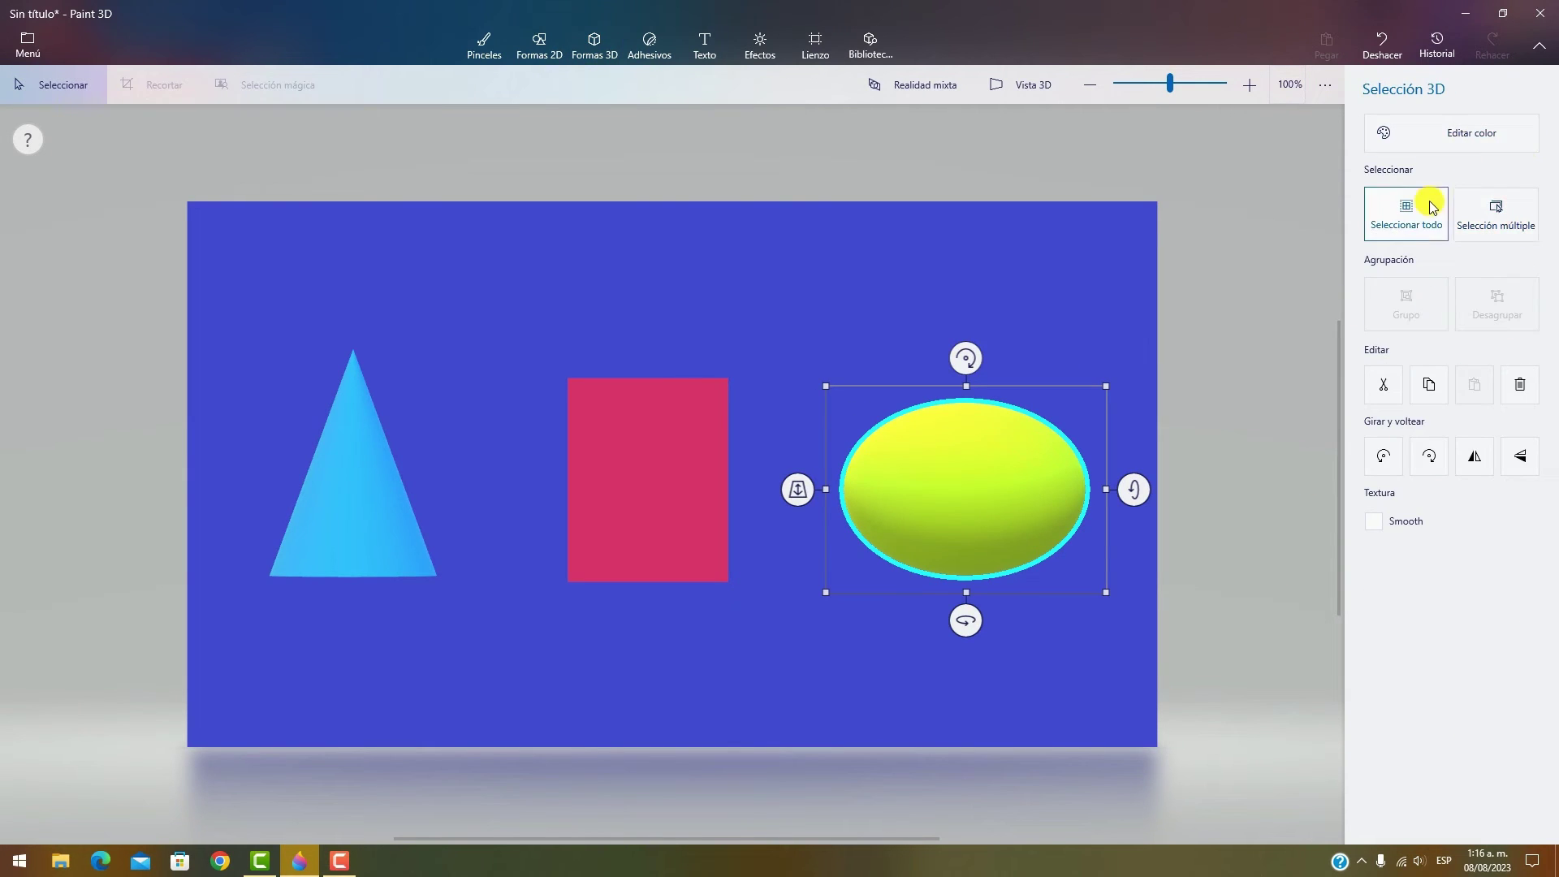
click(1459, 149)
click(1260, 279)
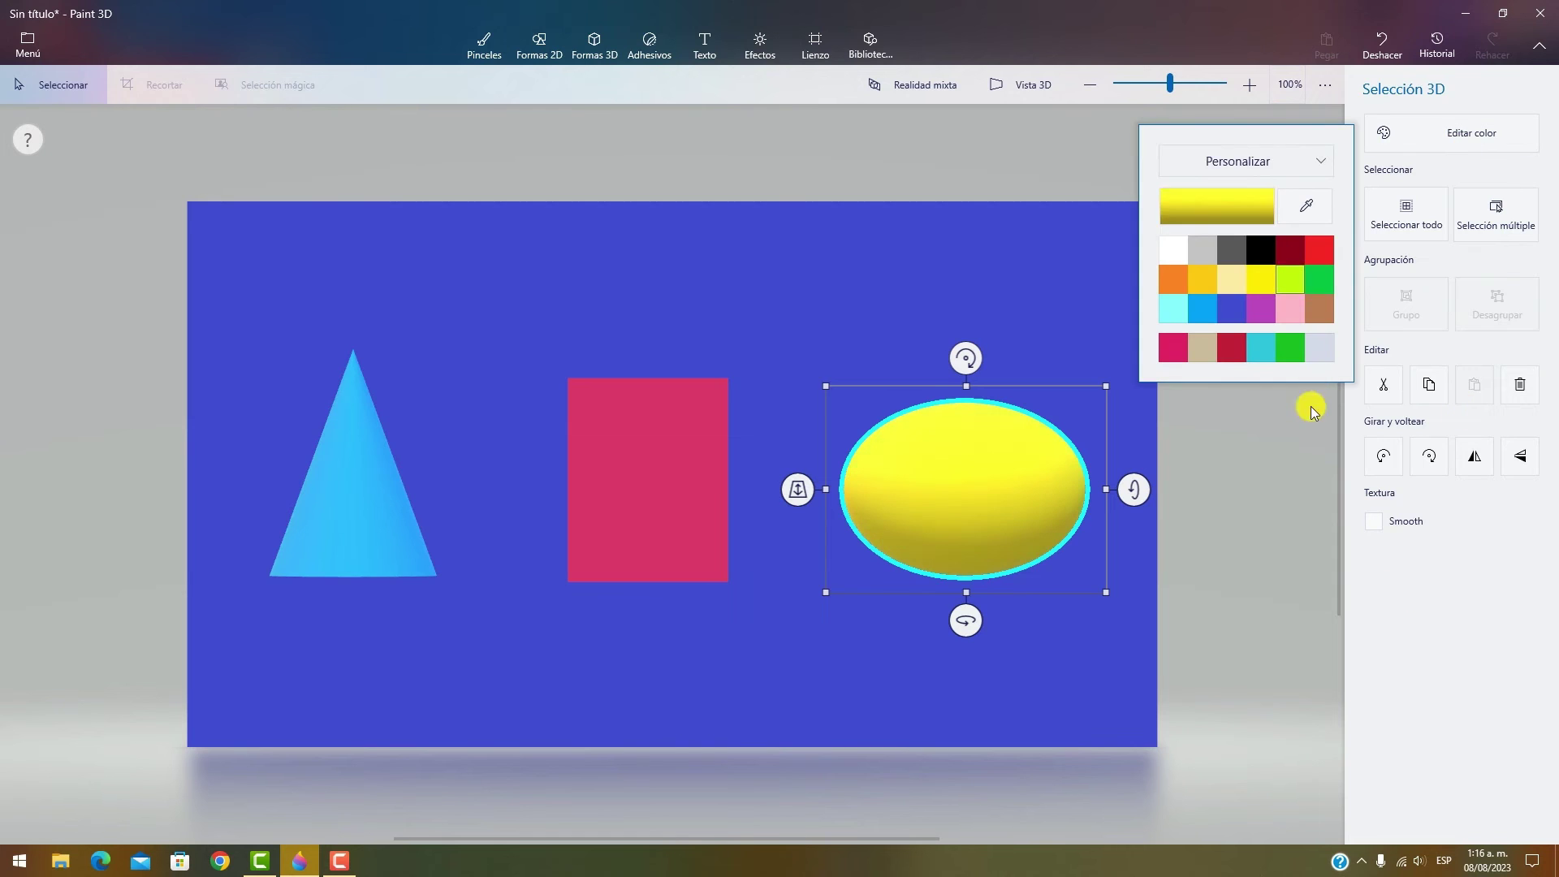
click(1030, 677)
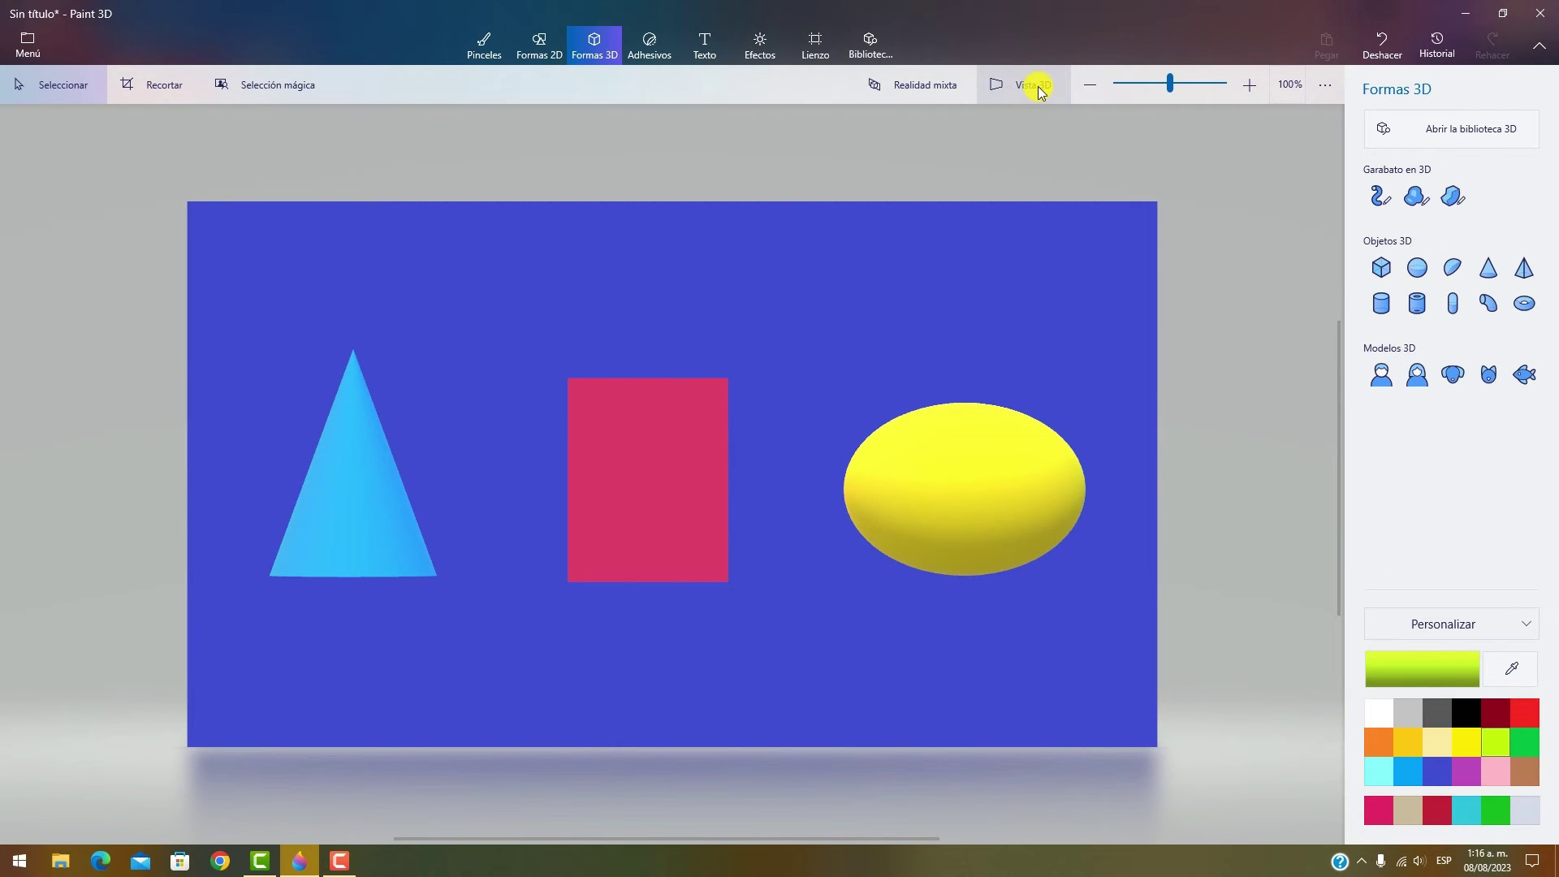
- View the cone, cube and sphere in 3D perspective and return to the flat view
click(1040, 89)
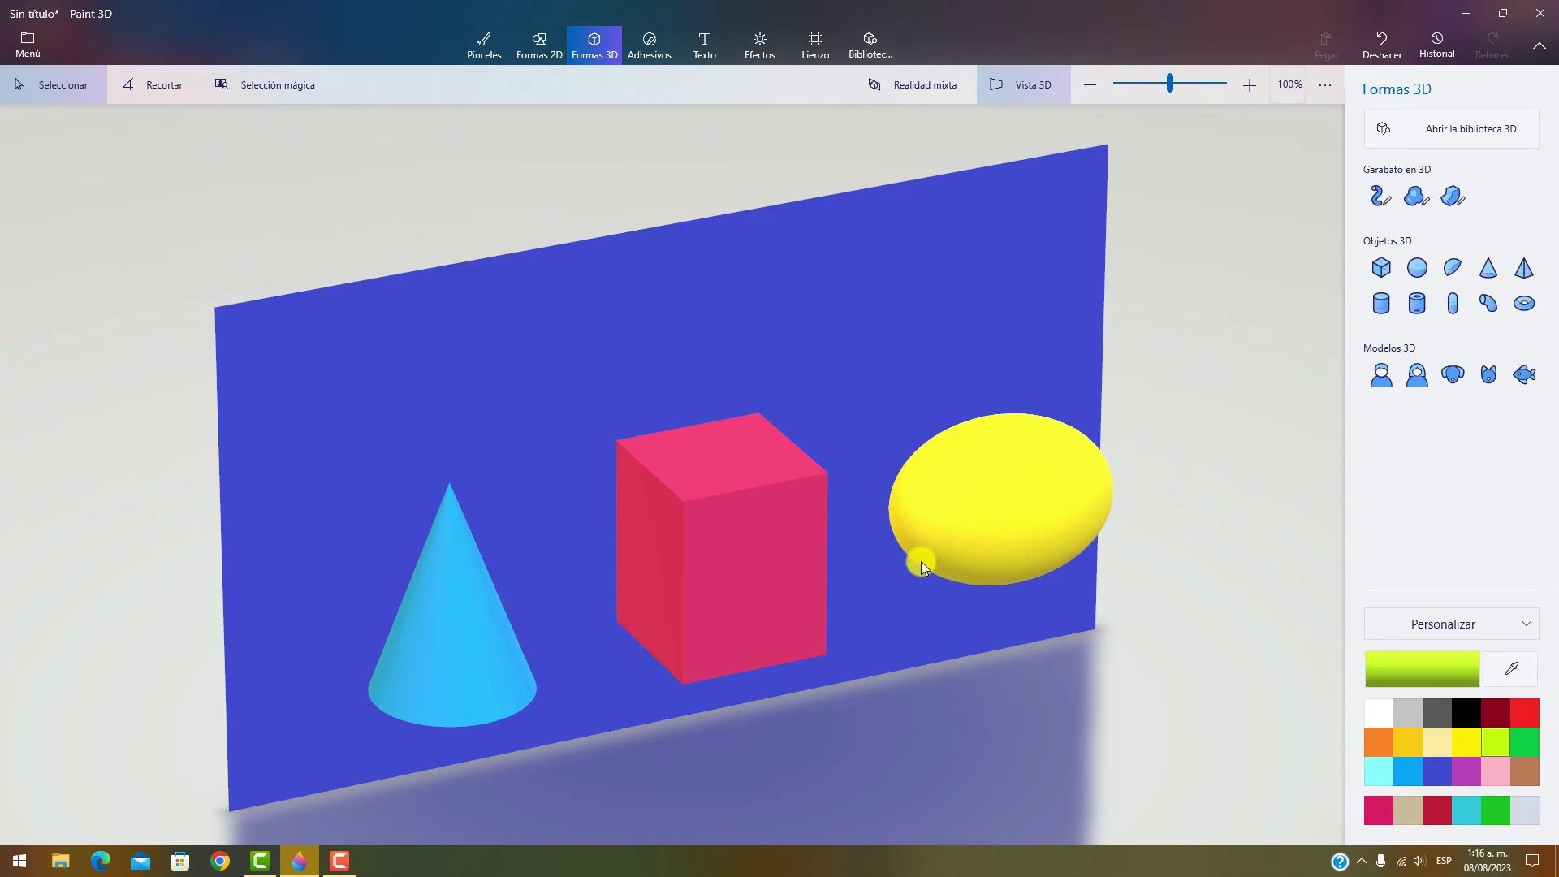
click(1022, 86)
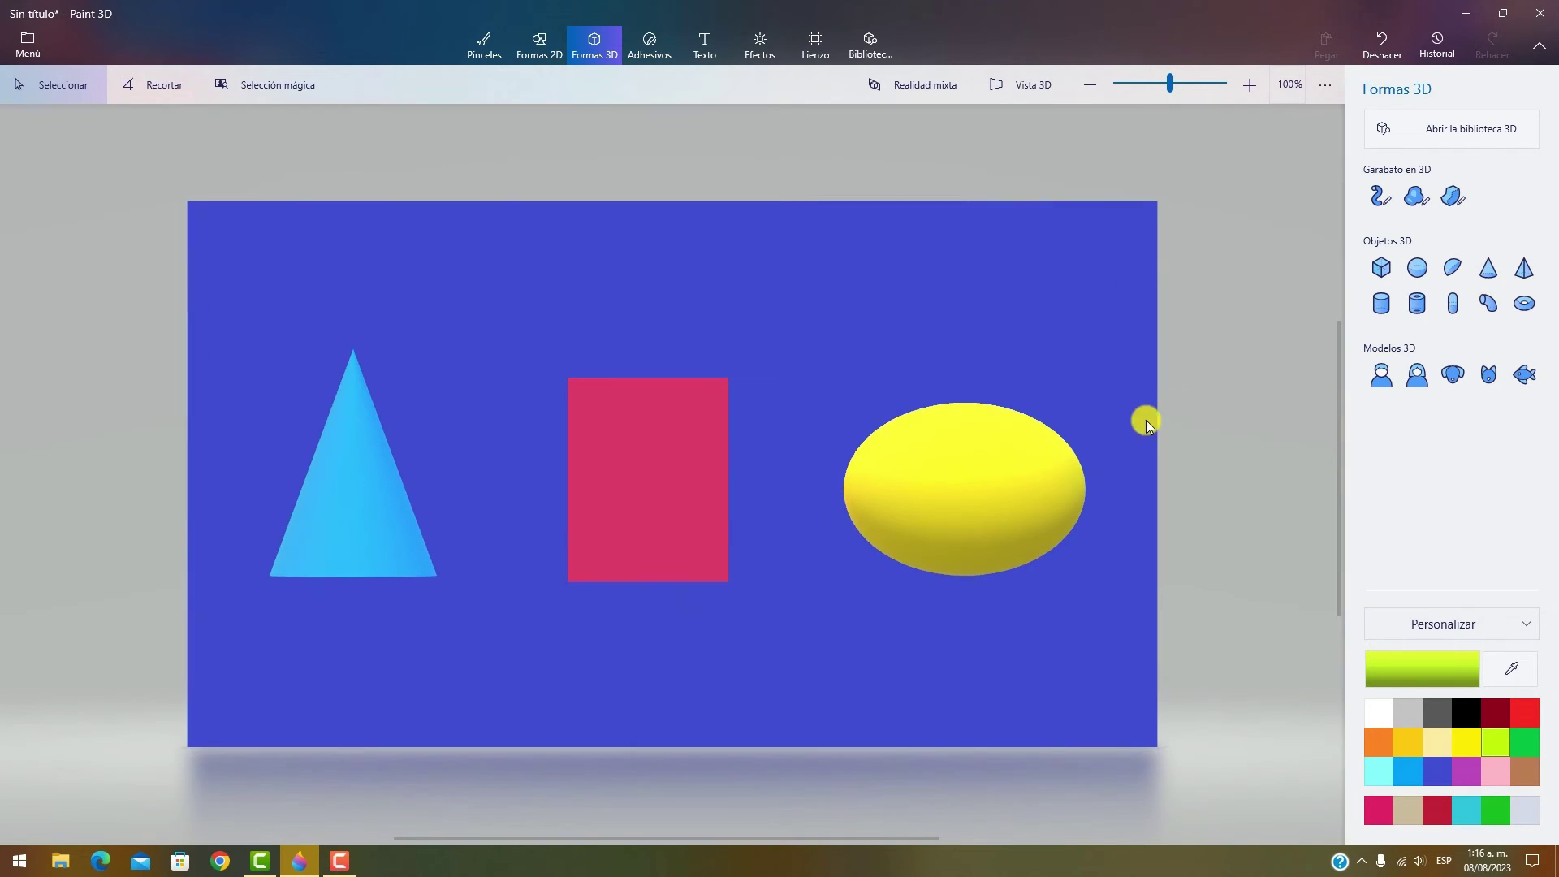
- Select all three 3D shapes, move them lower on the canvas and scale them down slightly as one selection
click(980, 495)
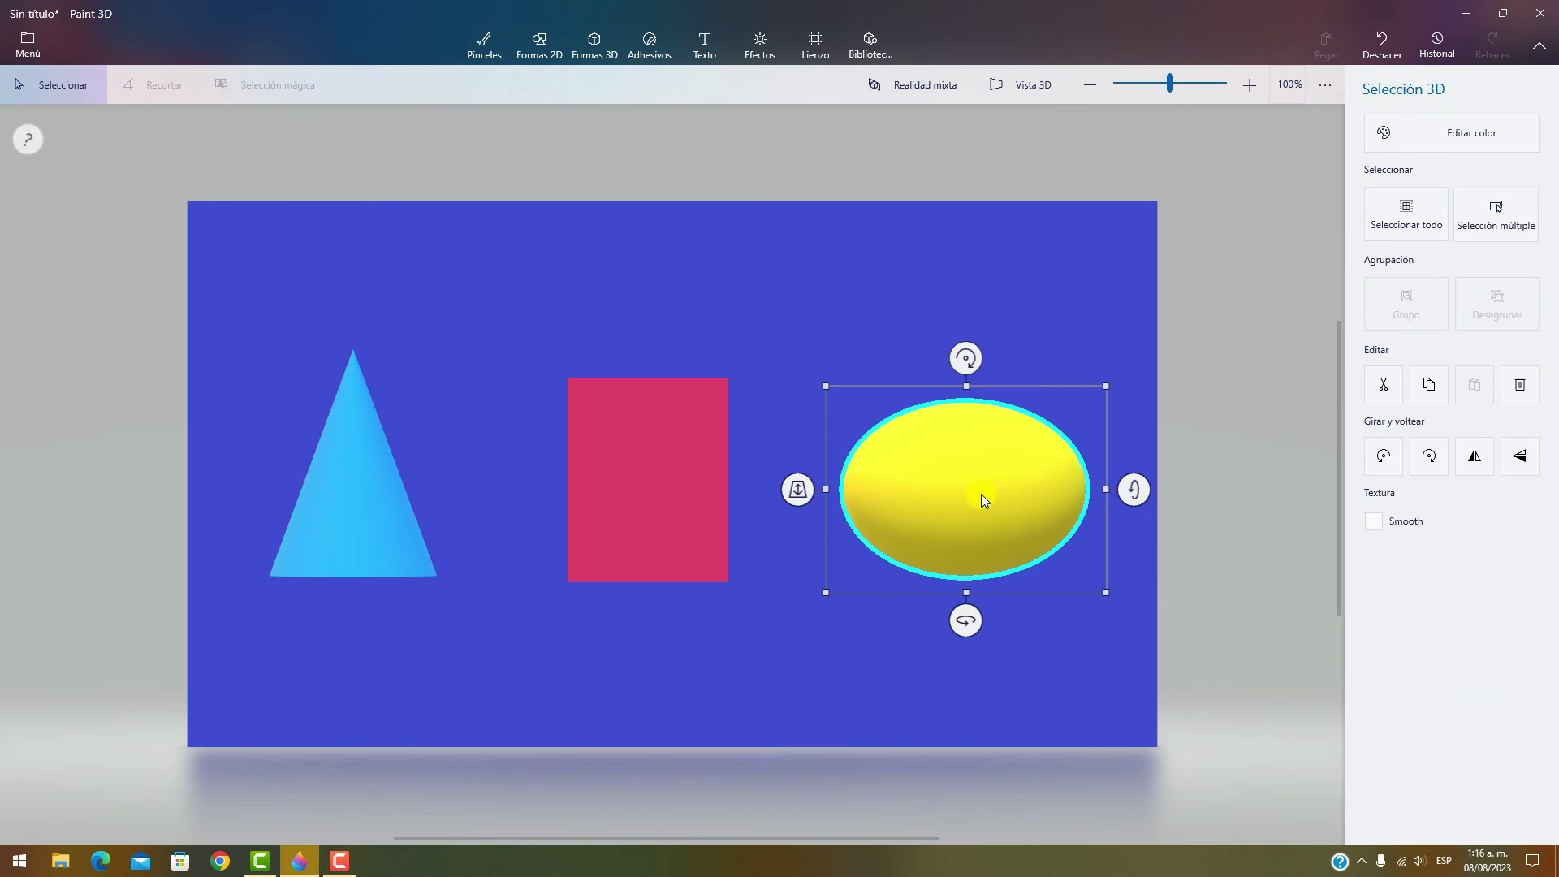
click(1411, 235)
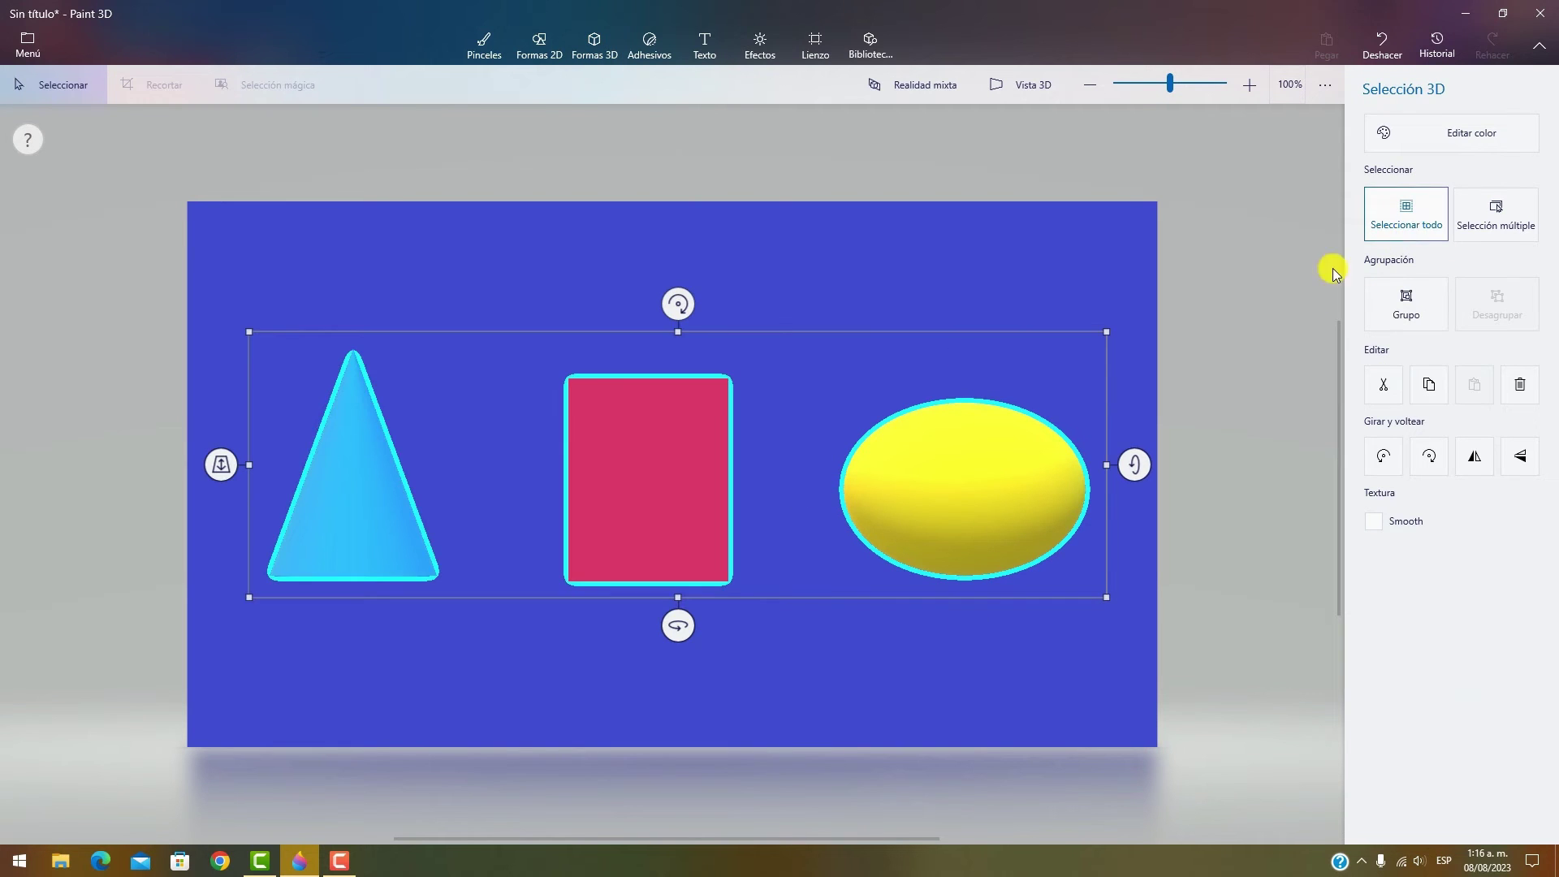
drag(857, 367, 826, 426)
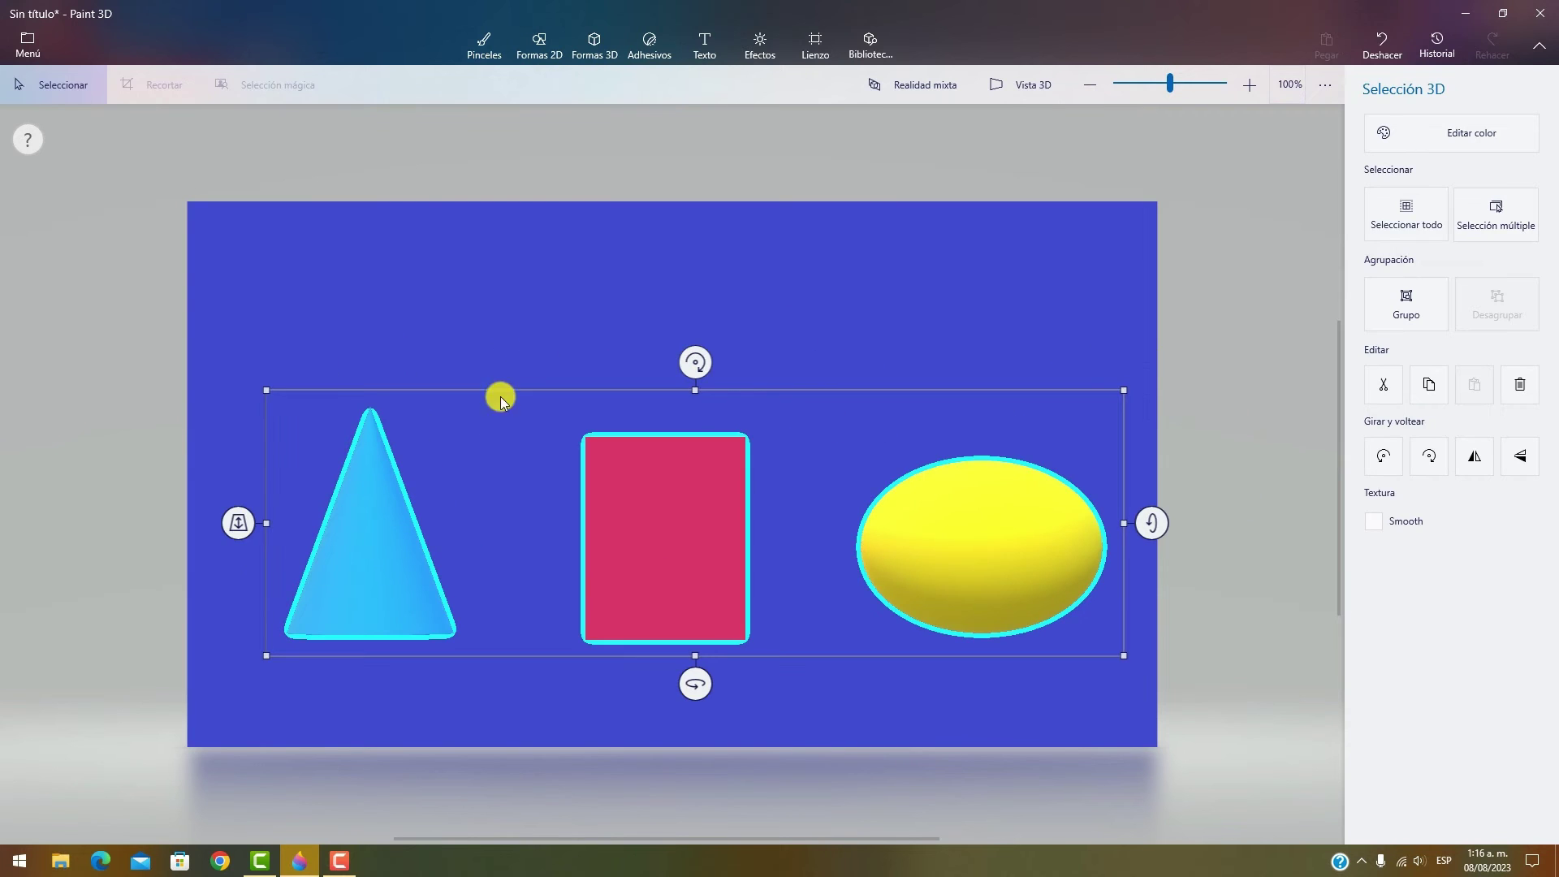
drag(265, 390, 341, 362)
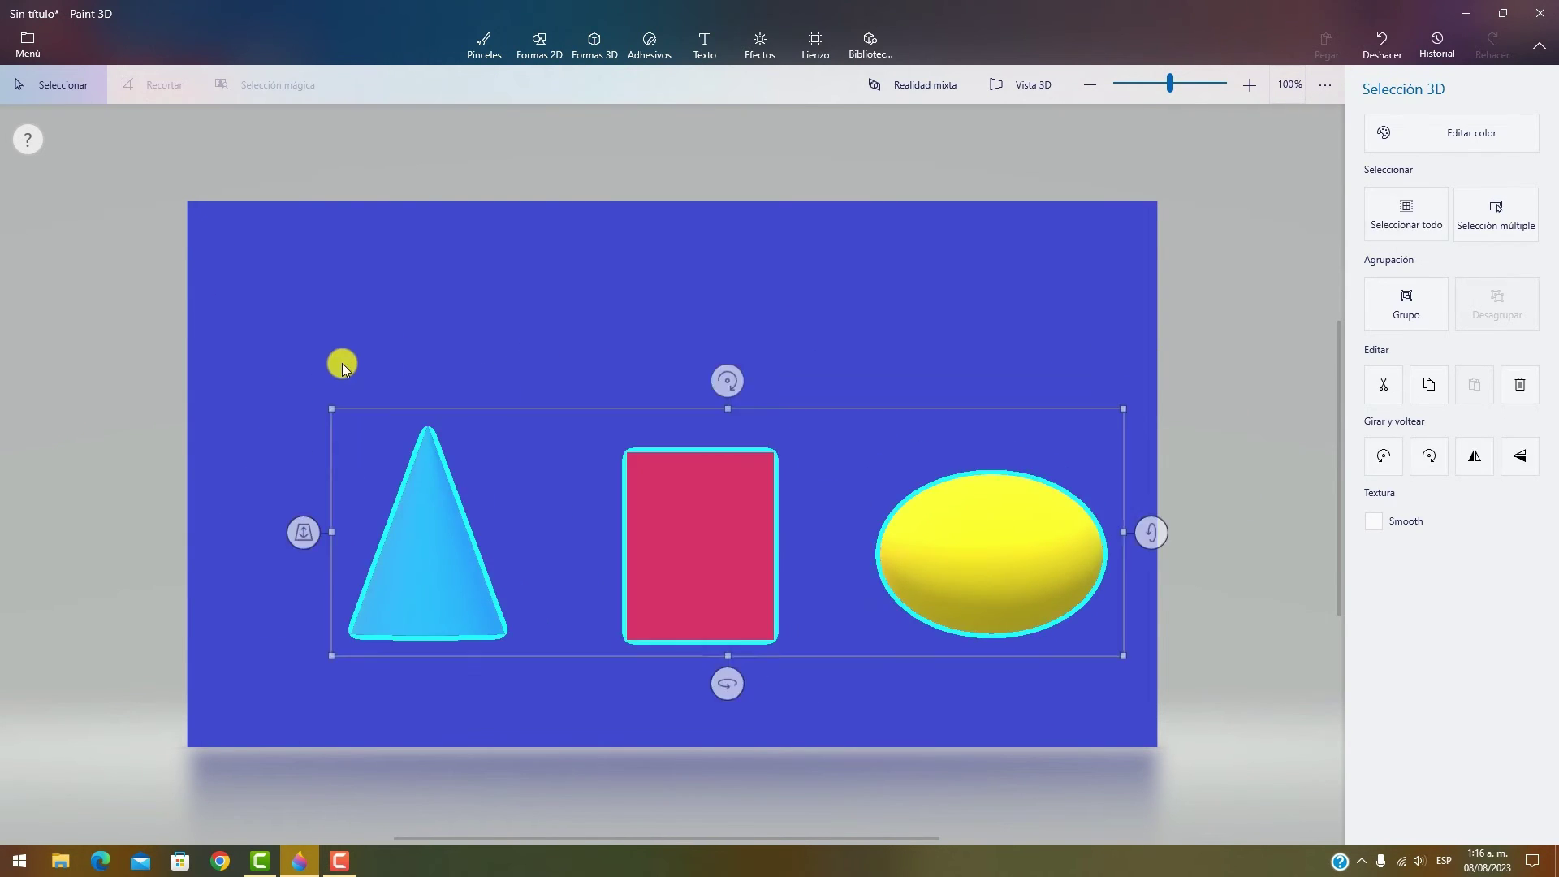
click(1479, 235)
click(884, 342)
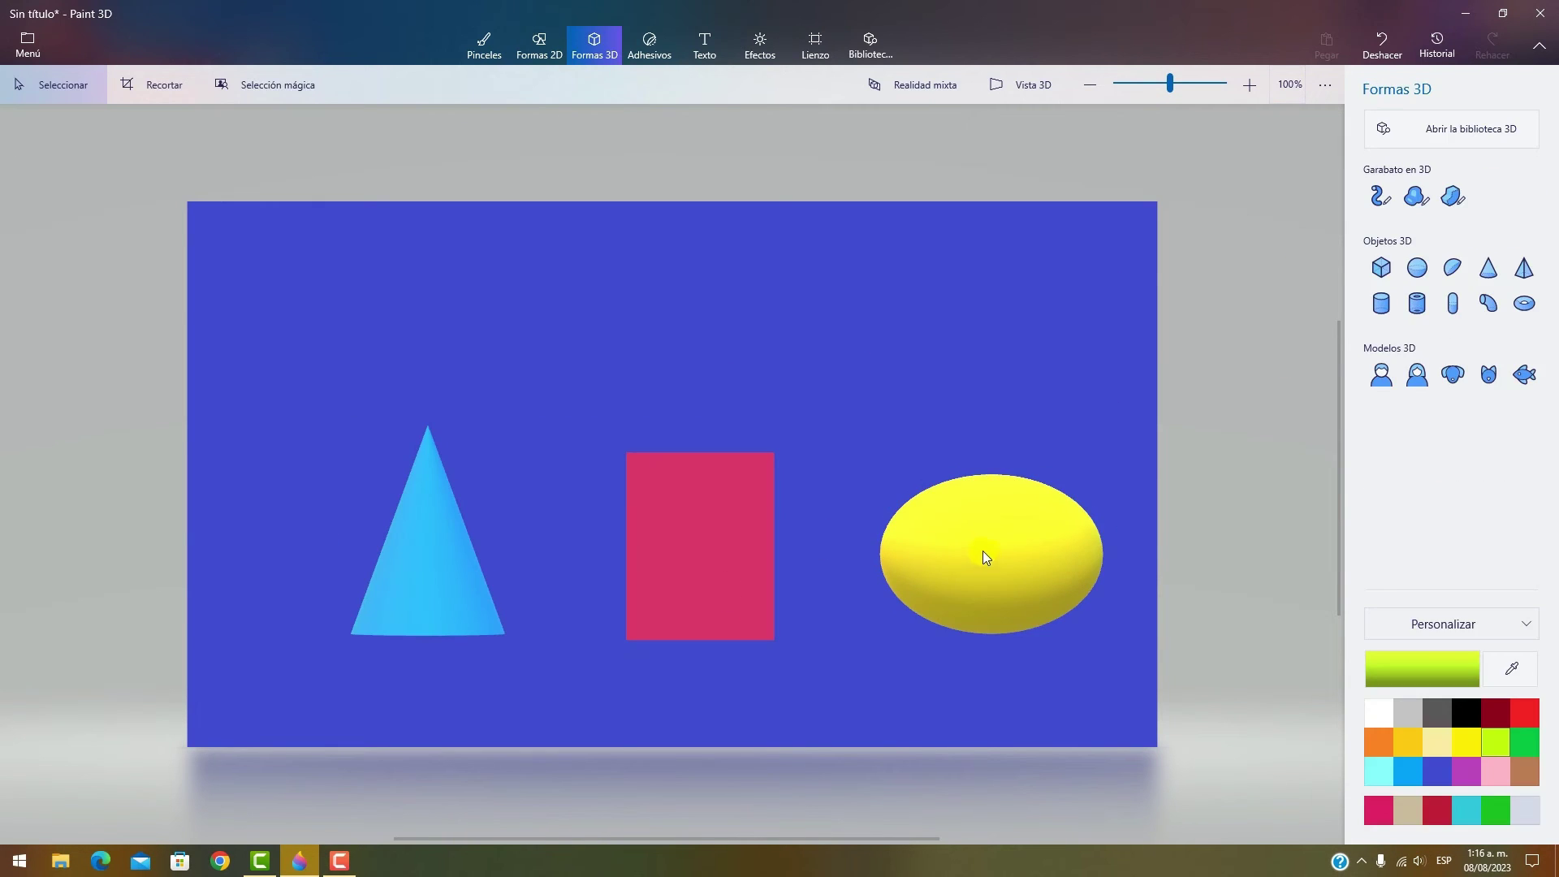
- Multi-select the yellow sphere and crimson cube, and resize and move them together toward the canvas's lower-right corner
click(984, 555)
click(1498, 208)
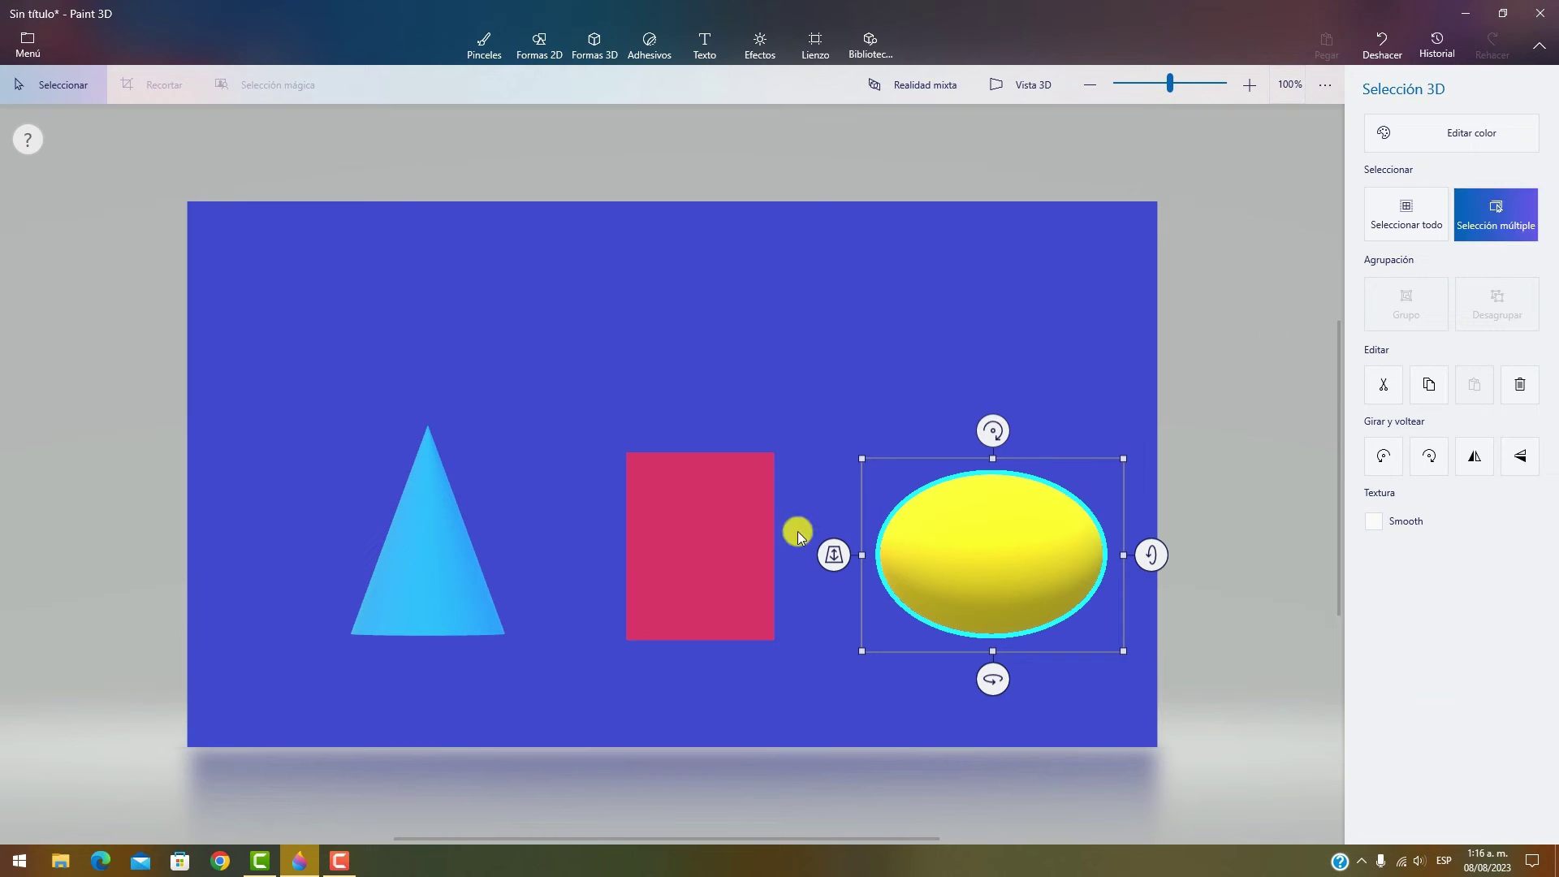
click(729, 548)
drag(820, 477, 672, 470)
drag(438, 443, 656, 626)
drag(870, 626, 1069, 692)
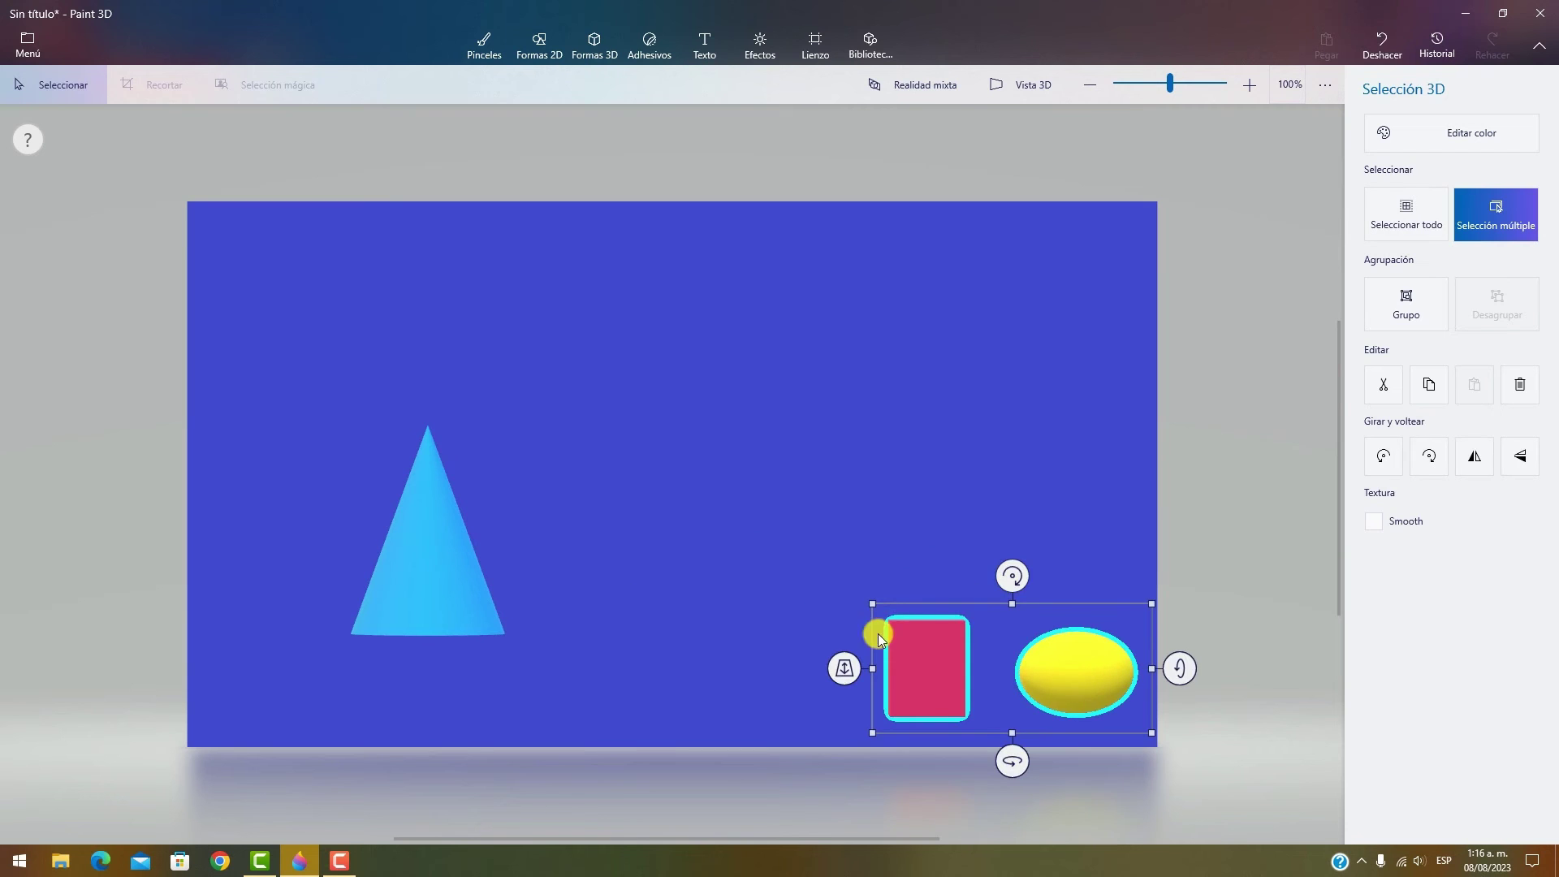
drag(871, 608, 610, 501)
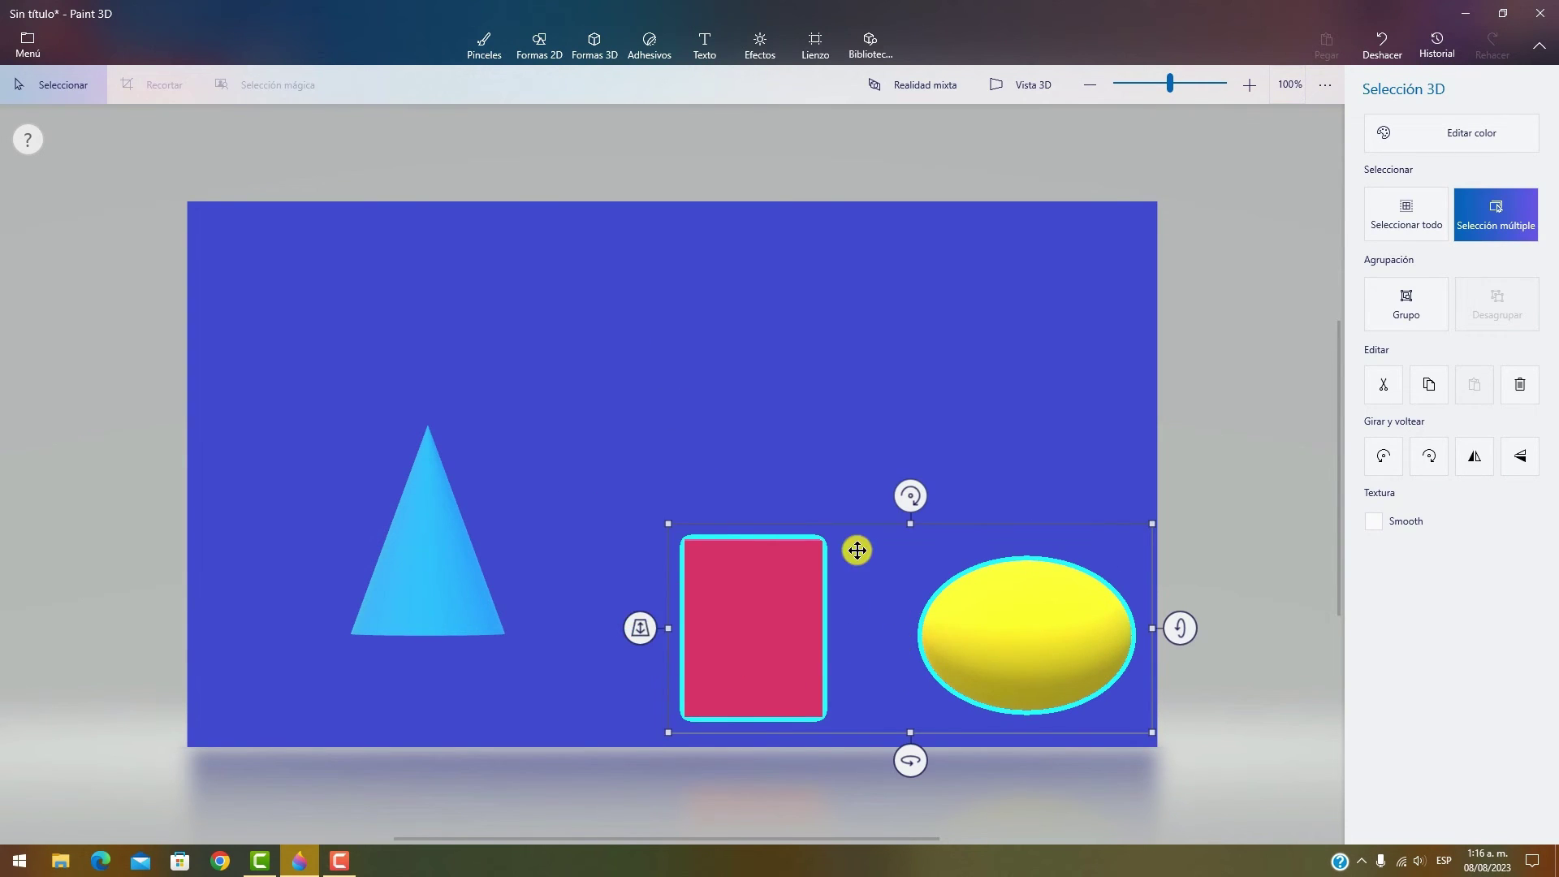
key(Escape)
- Select the cone, cube and sphere together and delete them from the canvas
click(380, 539)
click(353, 523)
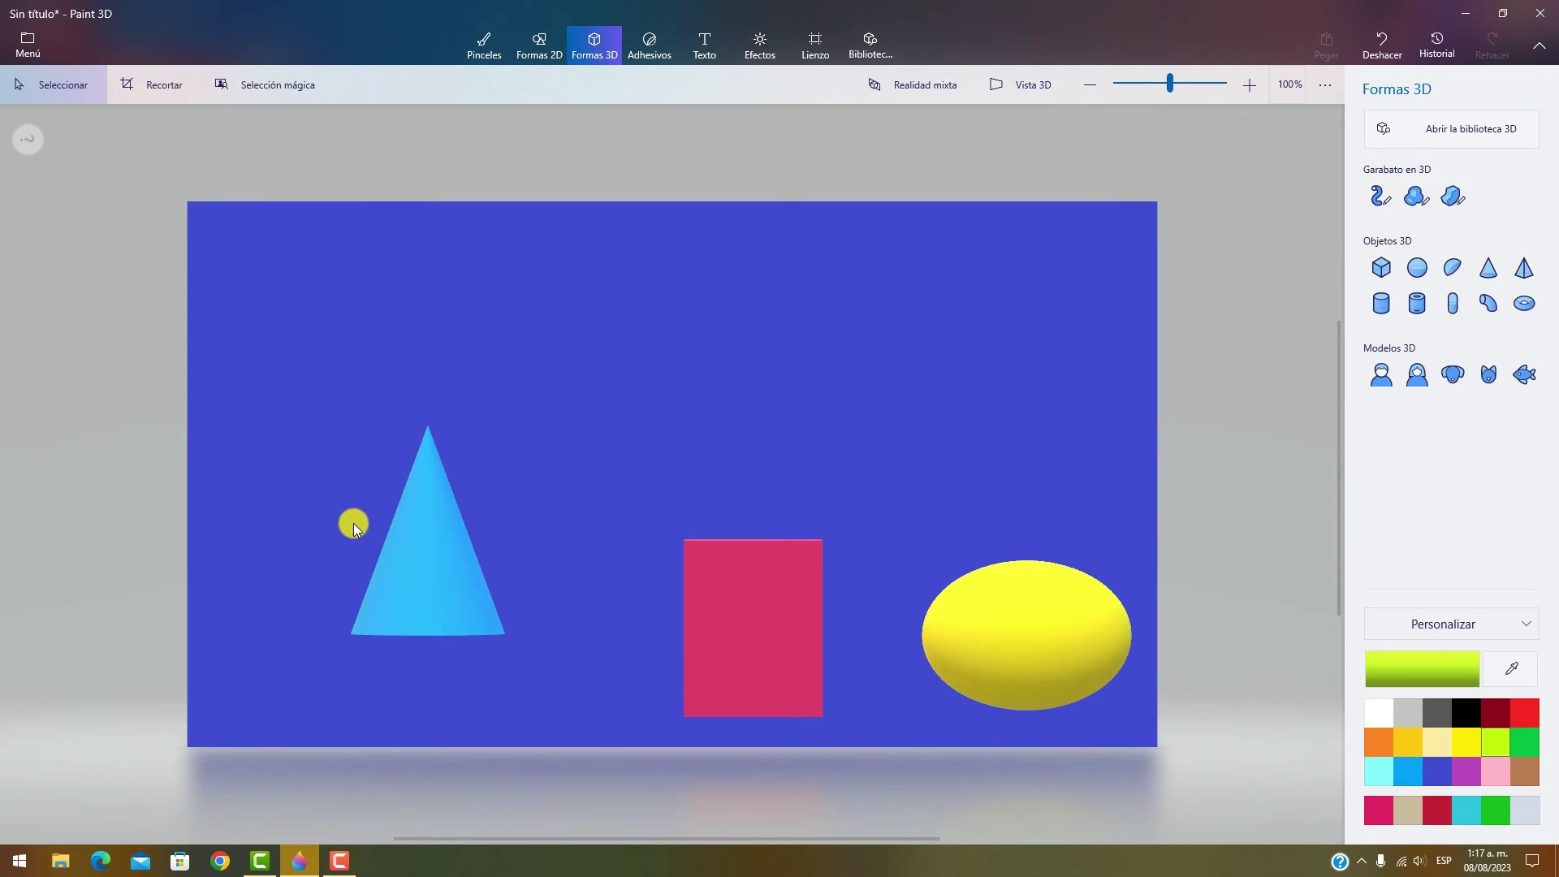
drag(323, 382, 251, 192)
click(1016, 416)
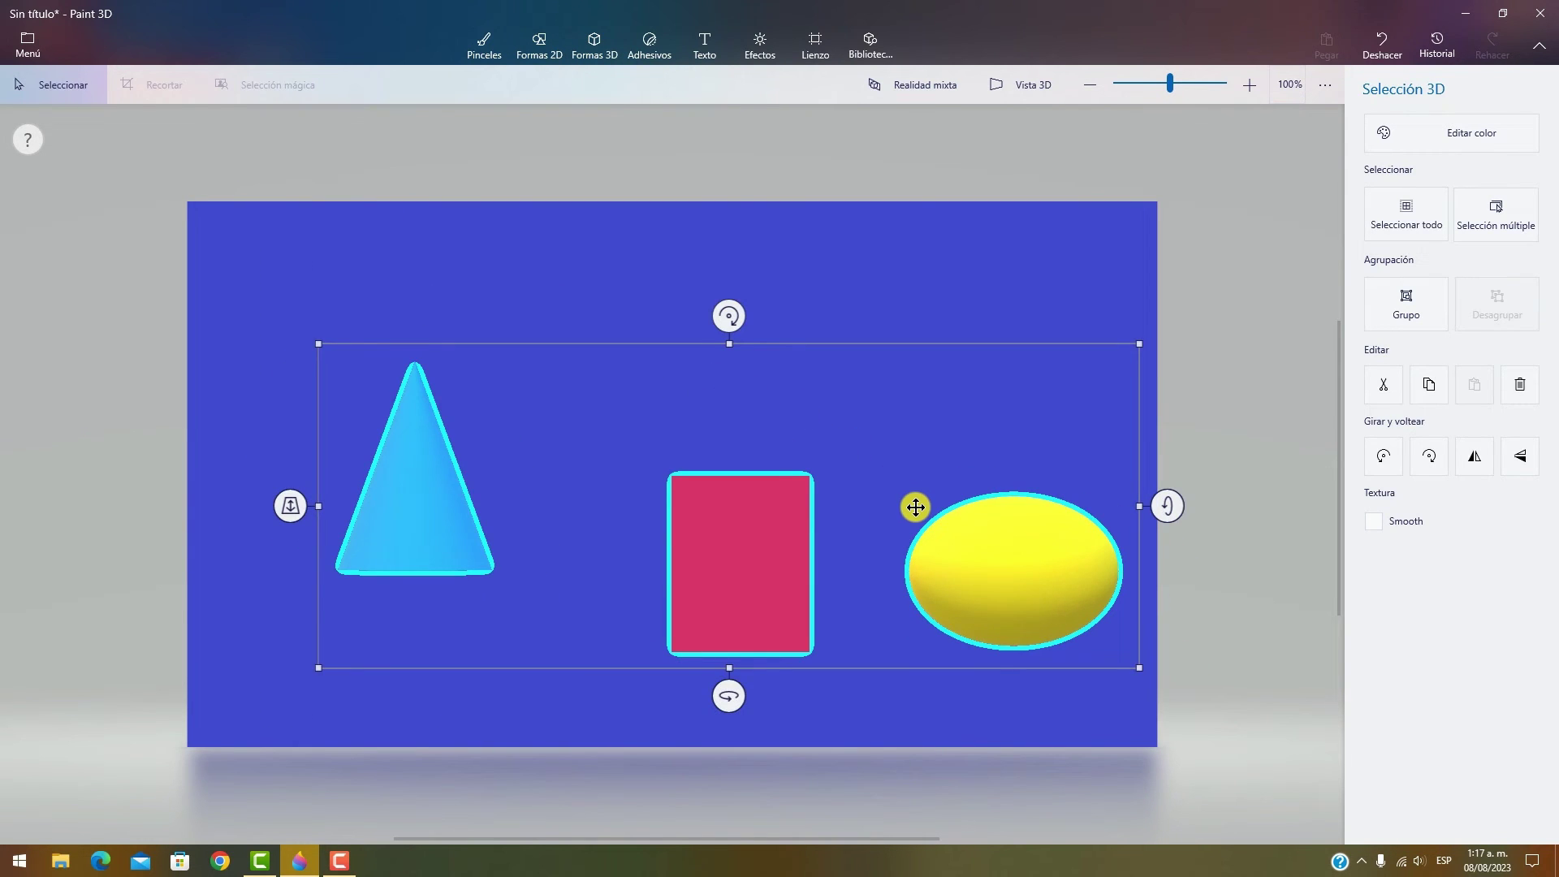
key(Delete)
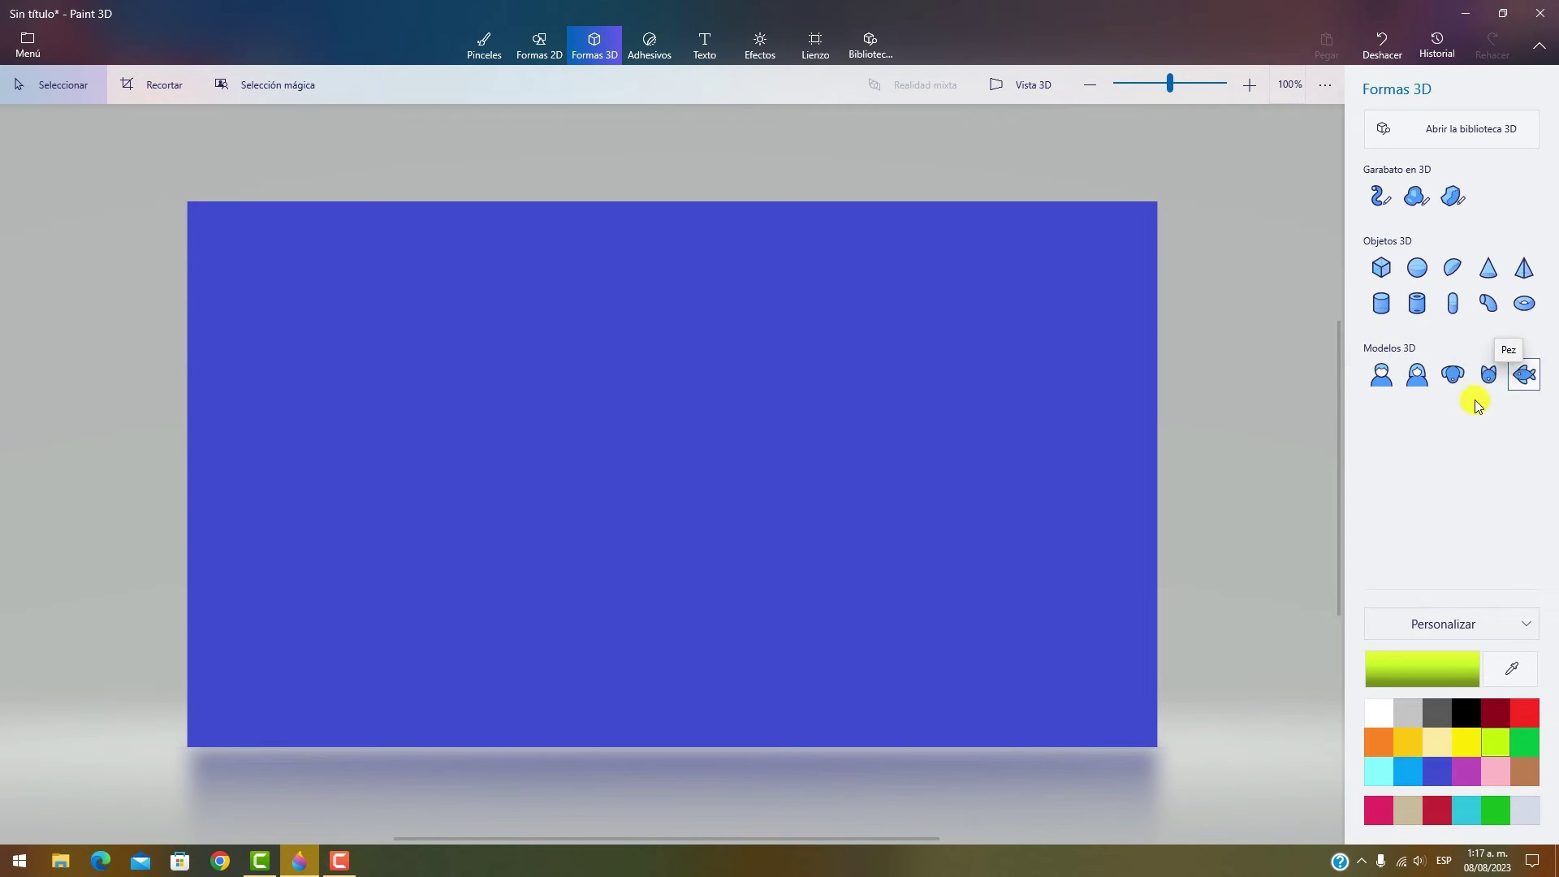
- Draw a small 3D fish model on the canvas's right side and recolour it light blue
click(1524, 374)
mouse_move(926, 433)
mouse_down()
mouse_move(1052, 555)
mouse_move(1011, 518)
mouse_move(1058, 511)
mouse_up()
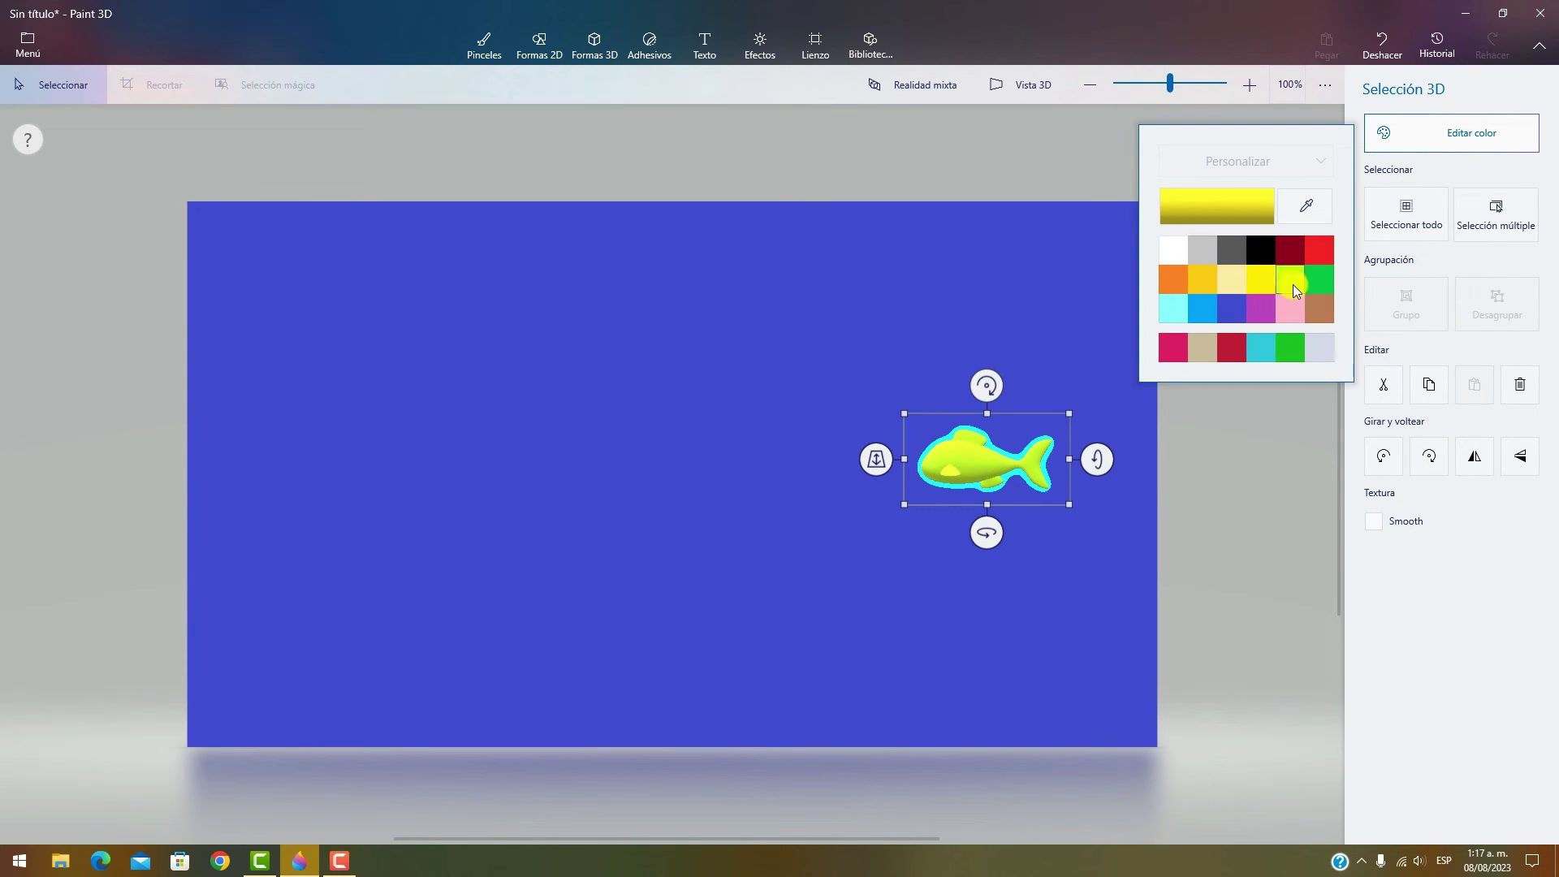
click(1208, 305)
- Move the fish lower and rotate it about its vertical axis so it faces right
drag(966, 473, 960, 548)
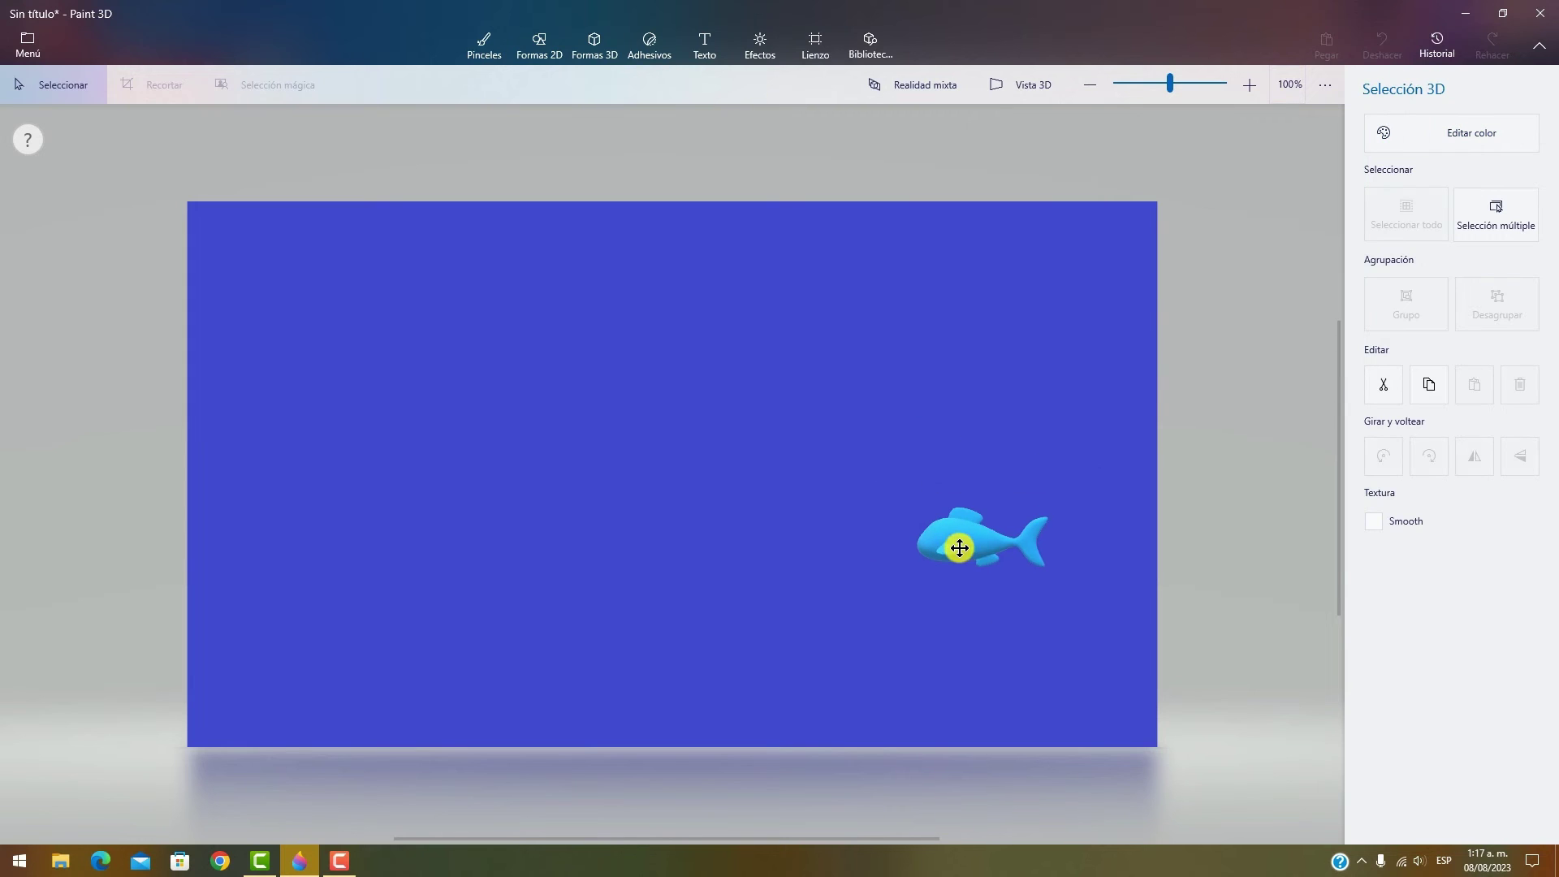
drag(983, 616, 850, 615)
key(ctrl+shift+3)
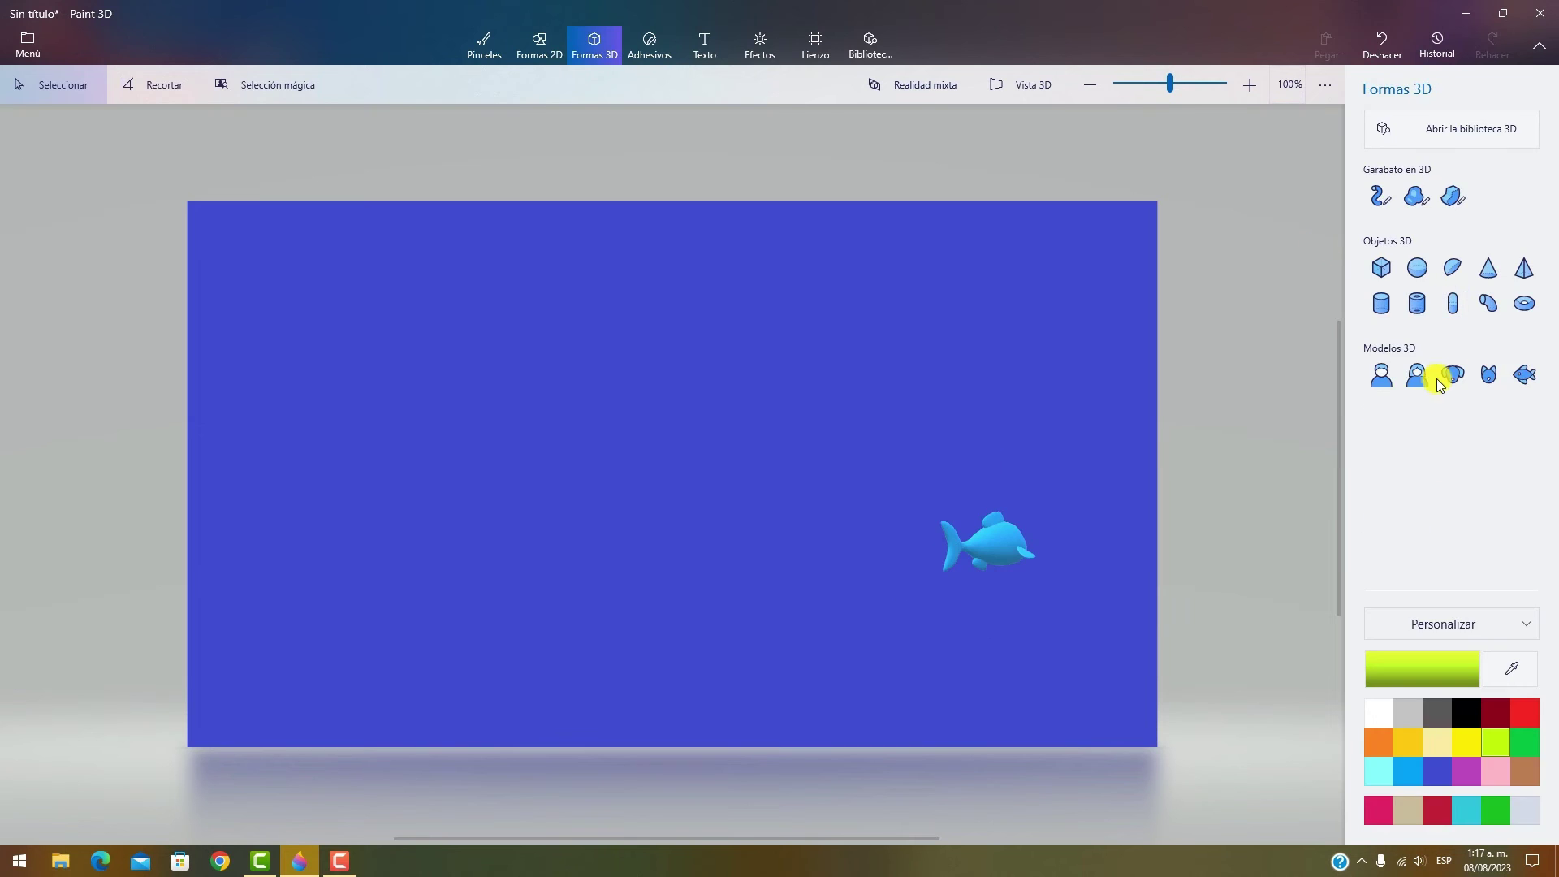
- Draw a tall lime 3D man model (Hombre) just left of the canvas centre
click(1395, 369)
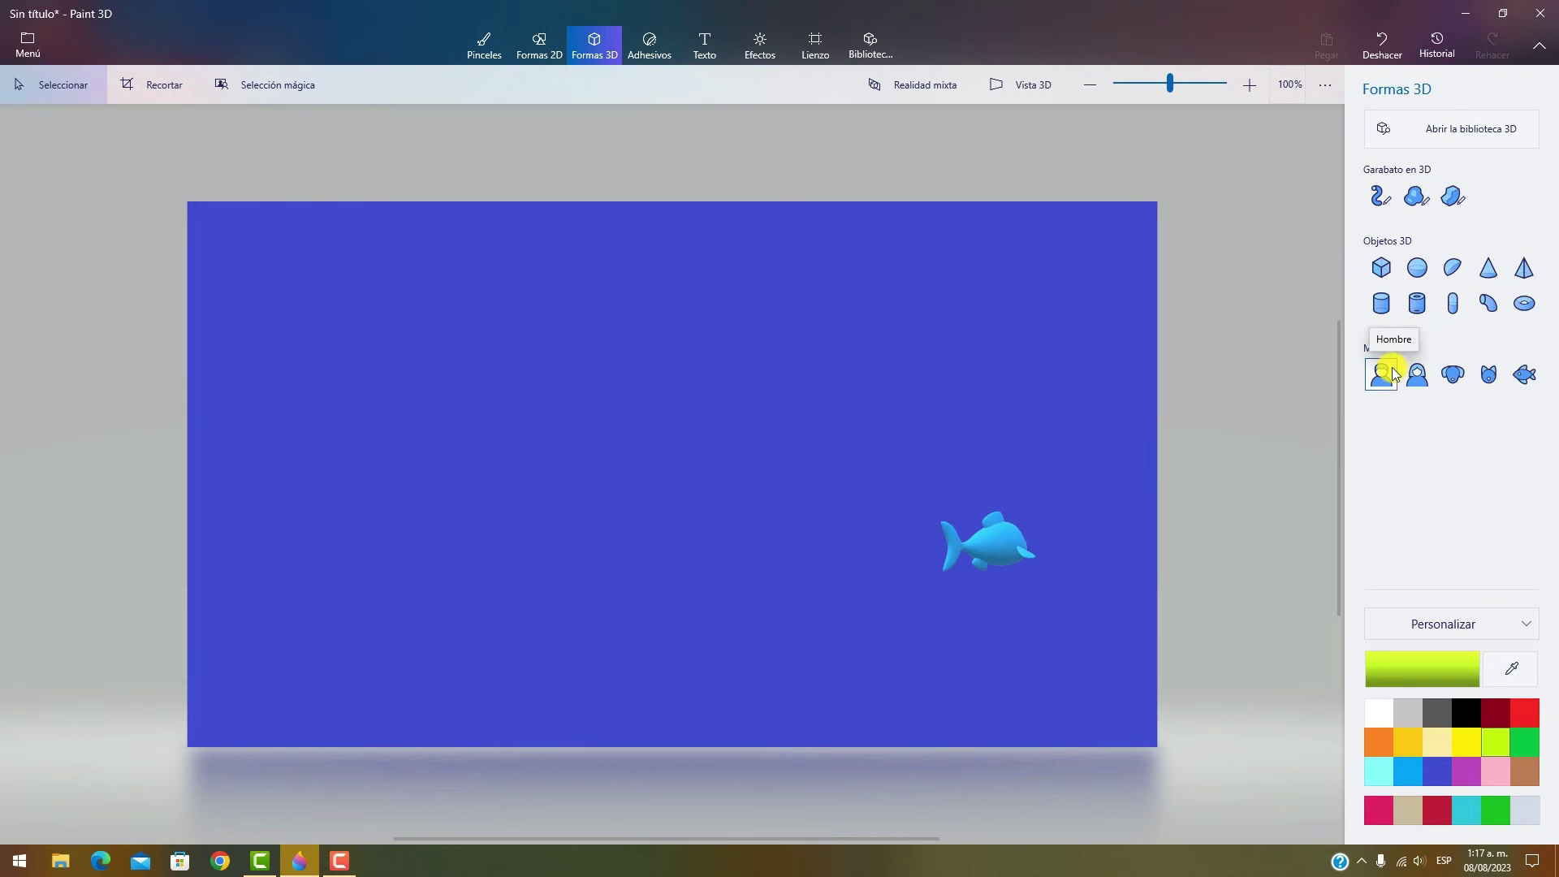
drag(566, 333, 702, 679)
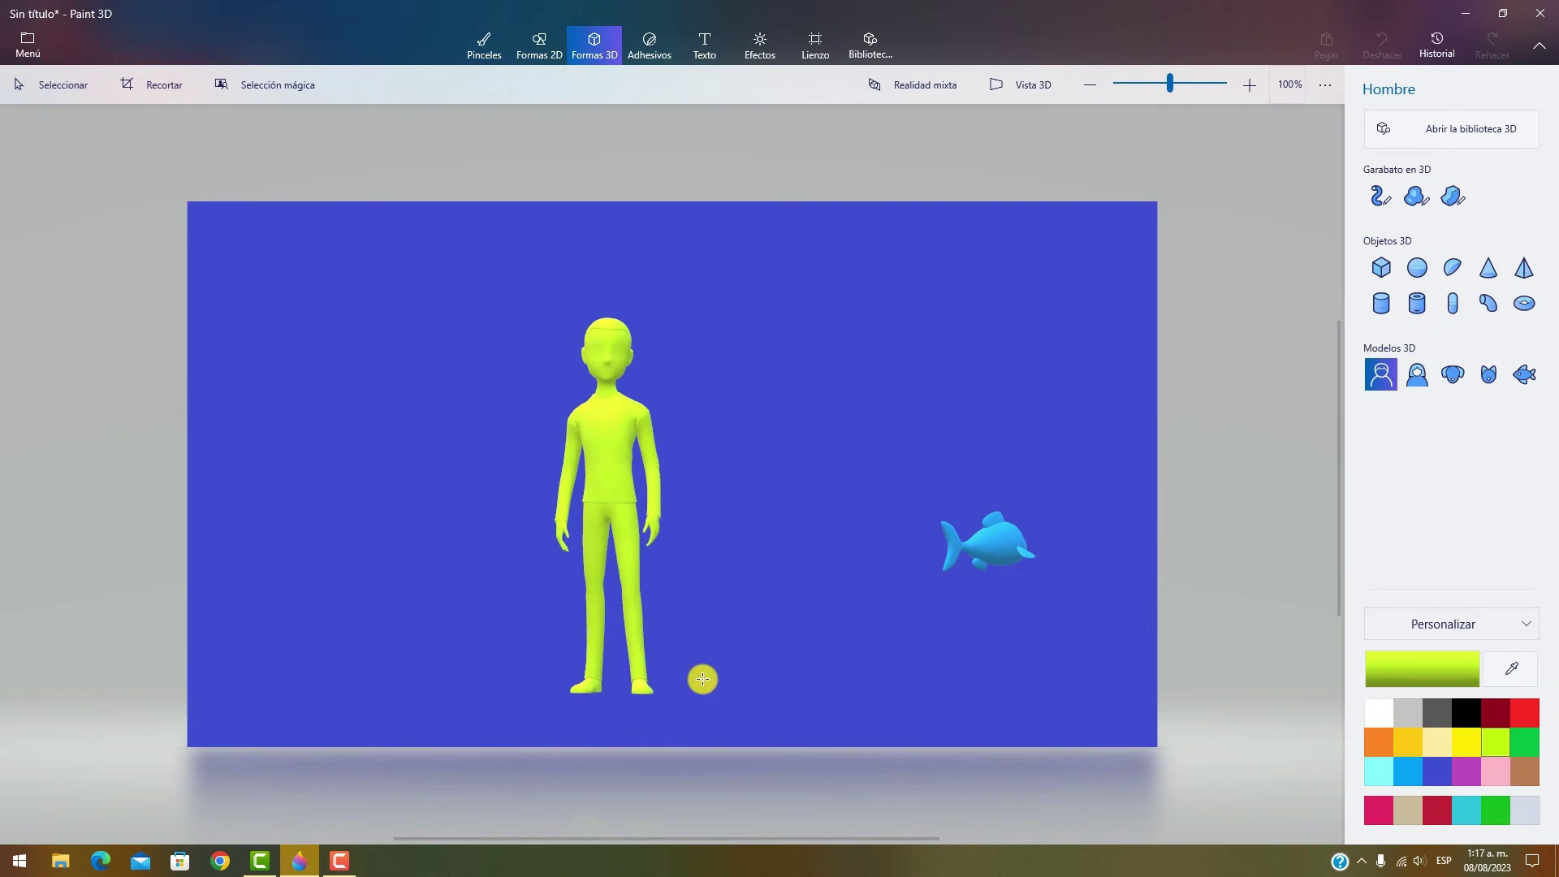
click(619, 542)
drag(618, 541, 639, 581)
key(ctrl+shift+3)
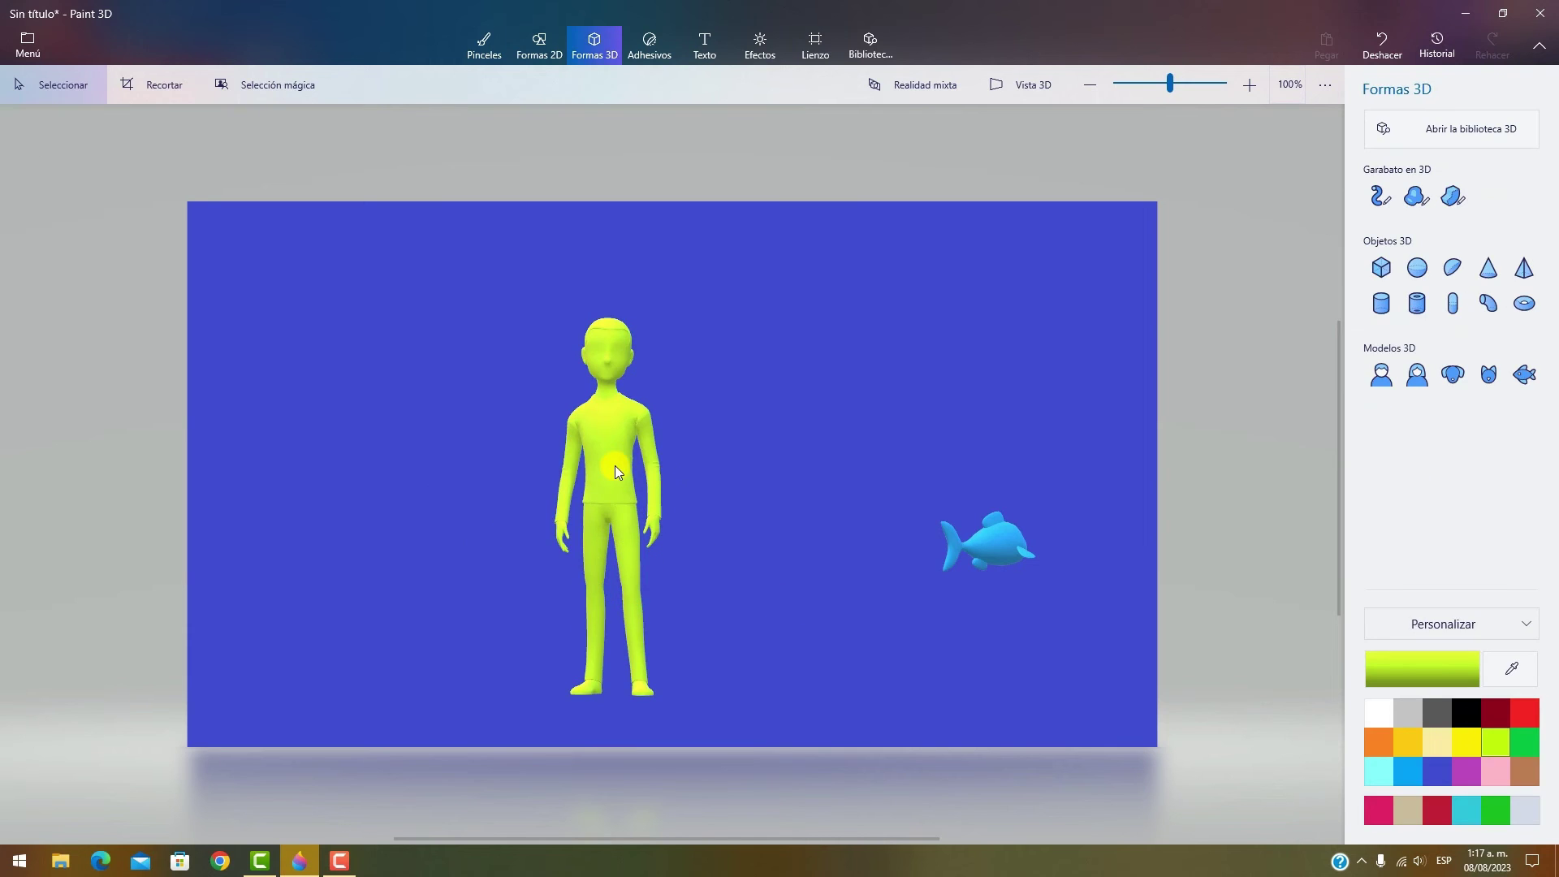
- Try white on the man model and recolour it light pink
click(624, 474)
click(1458, 134)
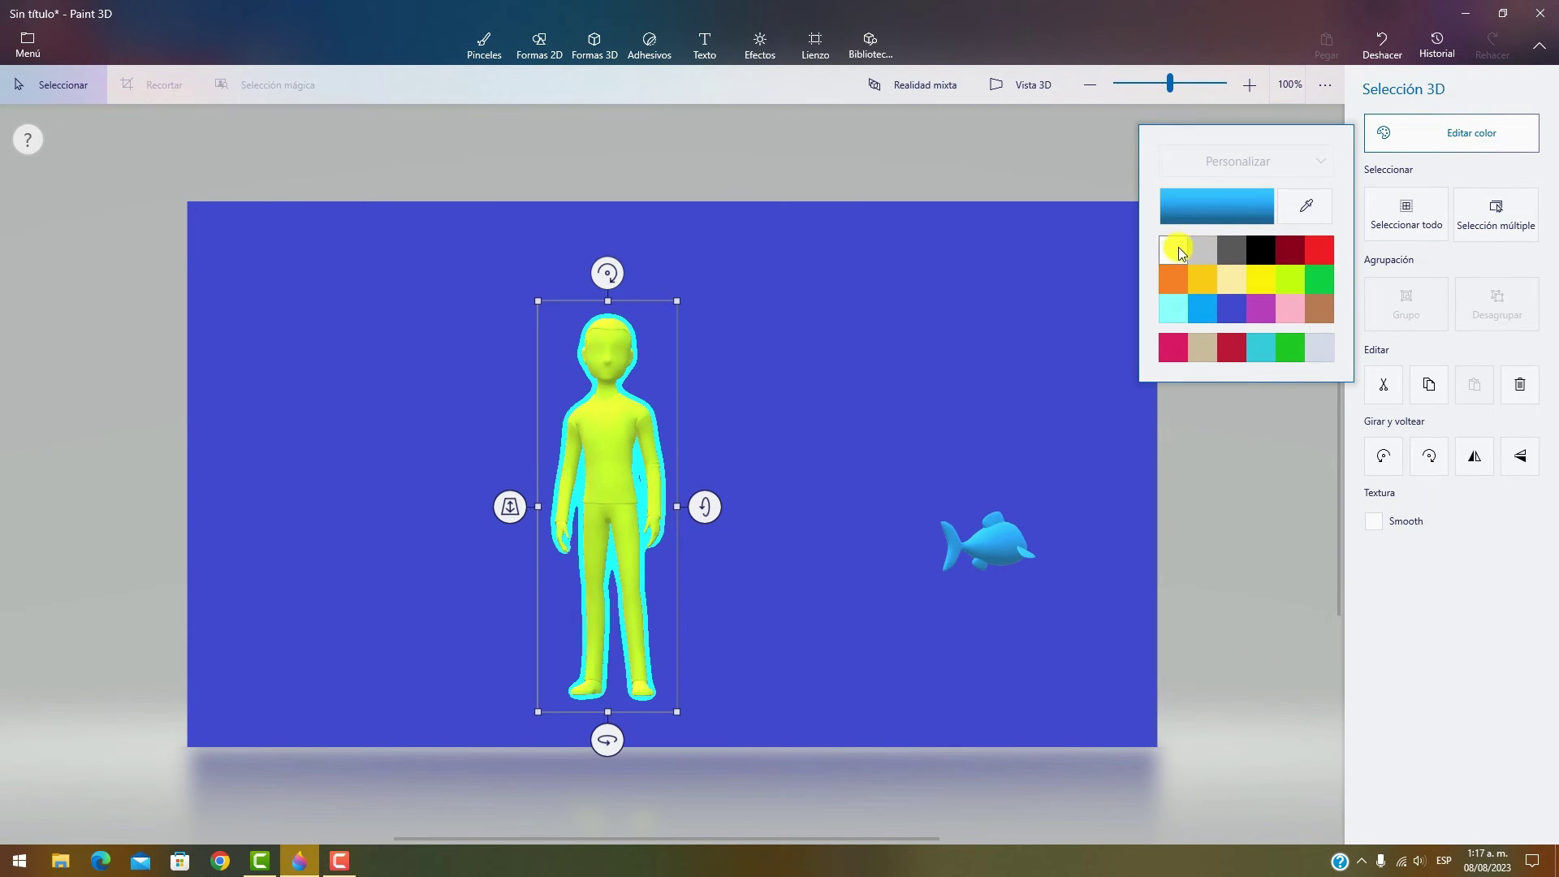
click(1174, 251)
click(1291, 308)
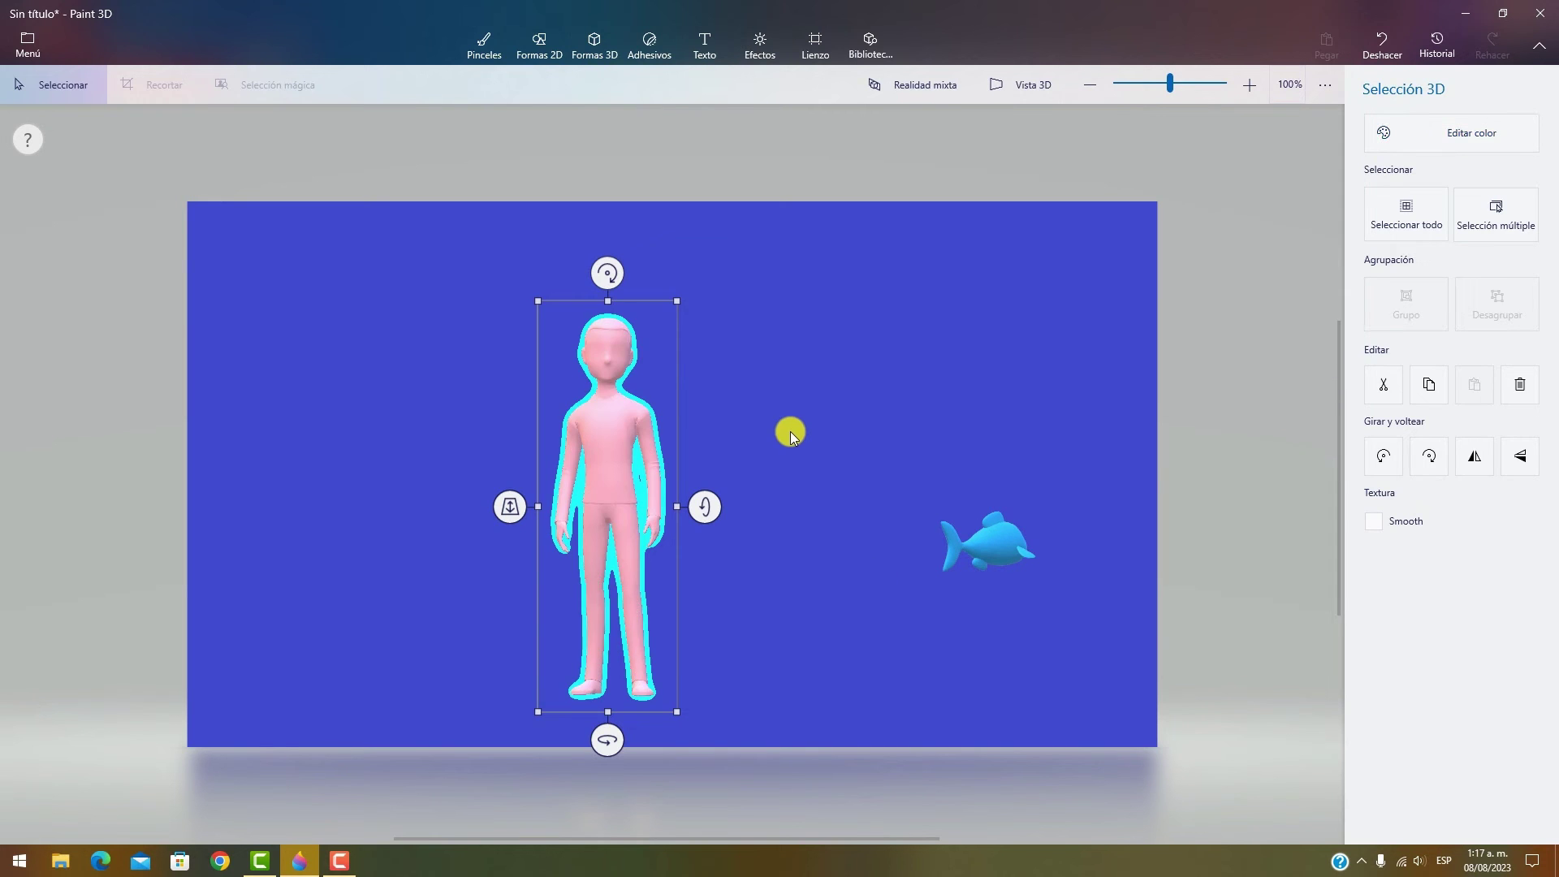
- Rotate the pink man model about its vertical axis
click(840, 722)
click(615, 524)
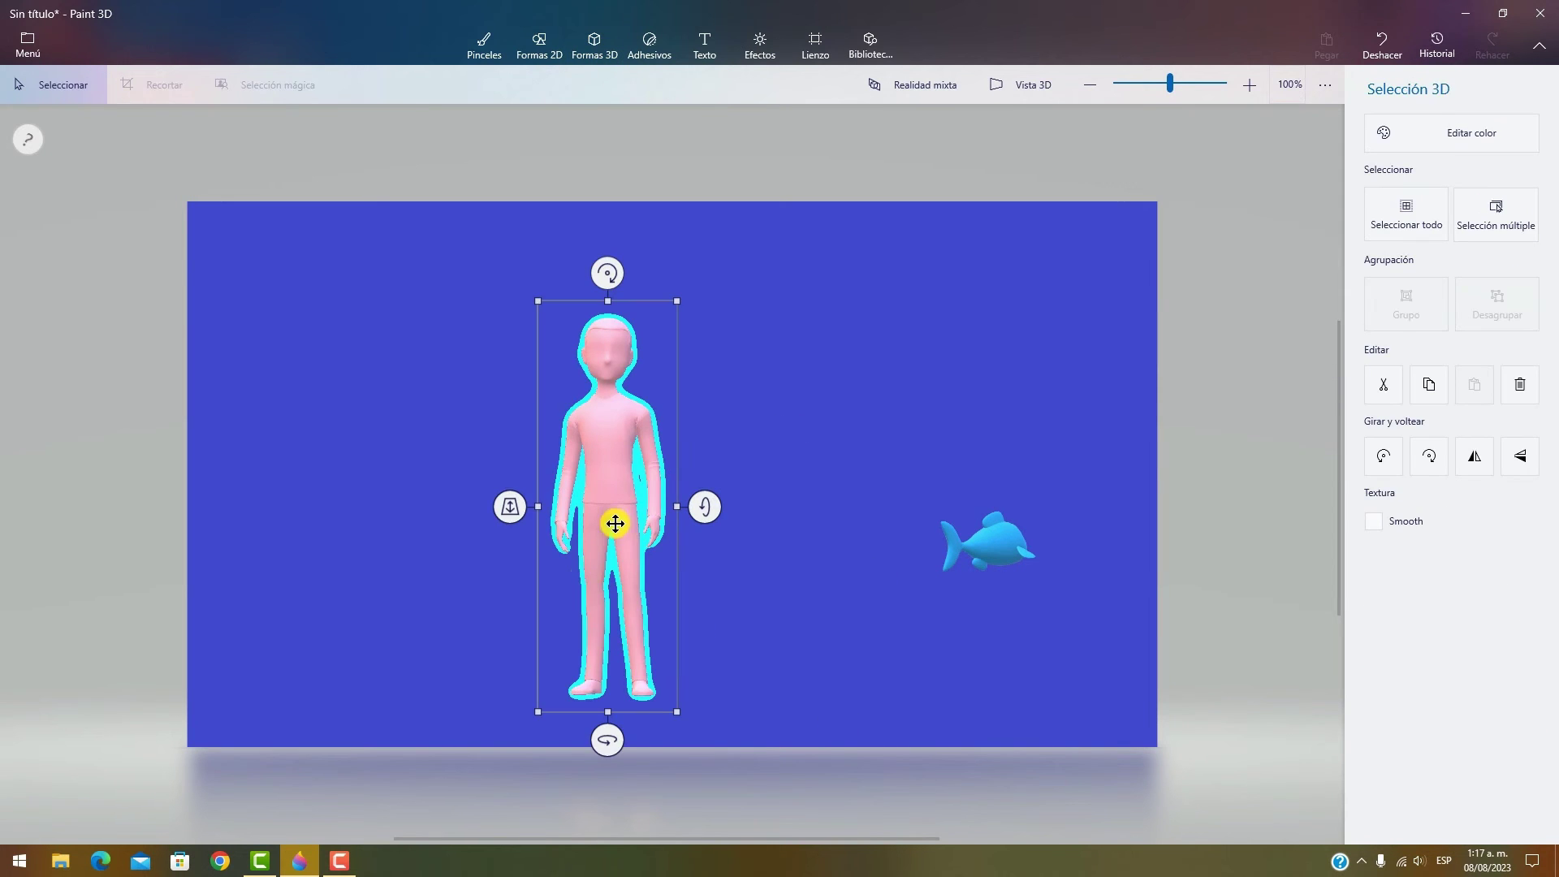
drag(652, 747, 609, 699)
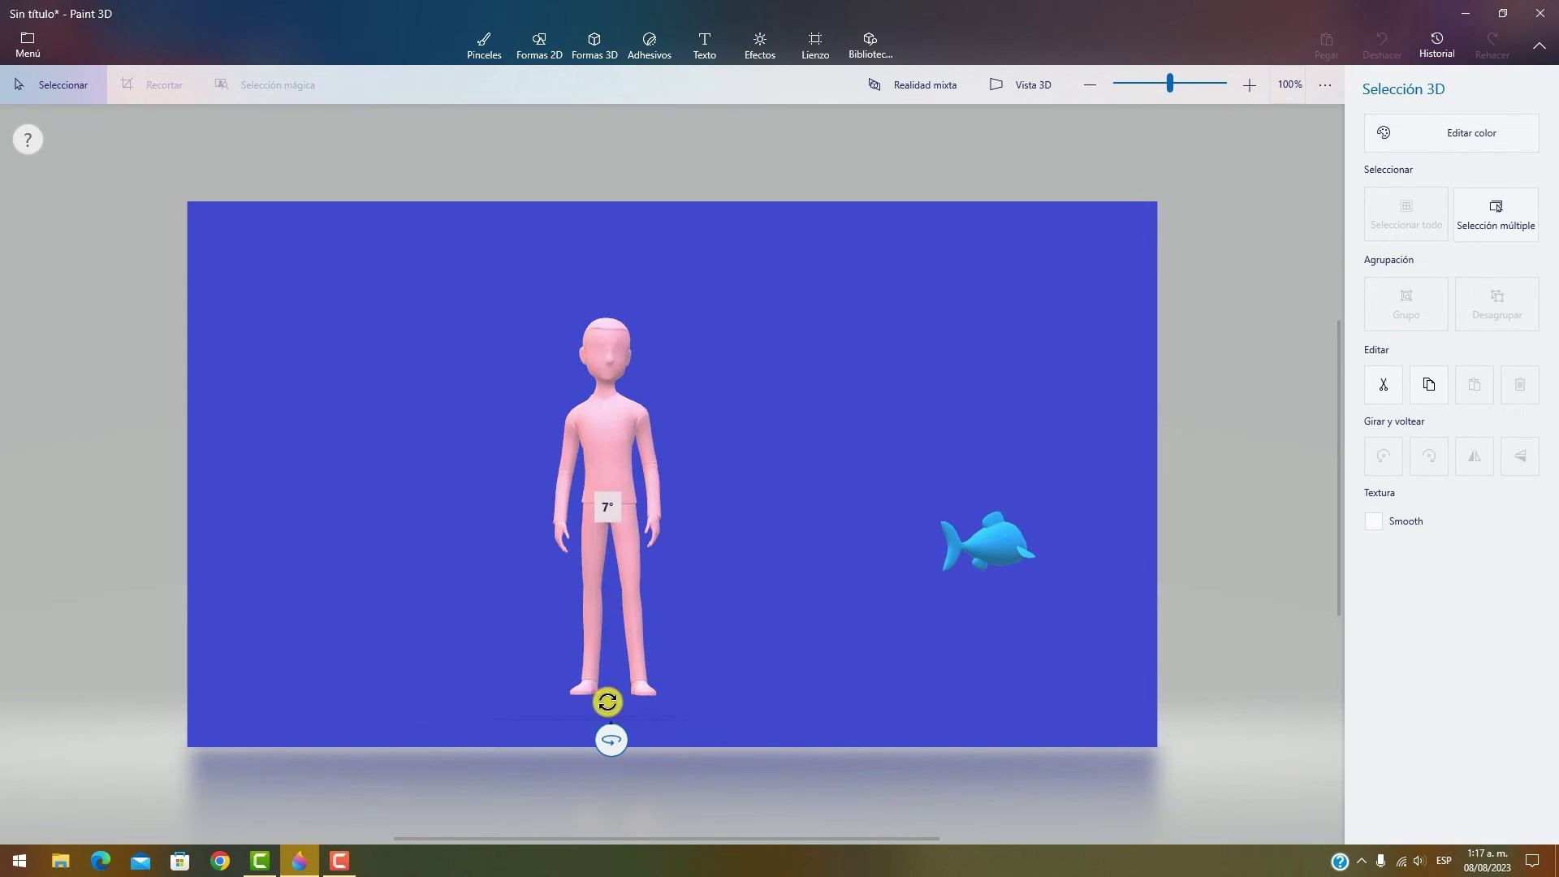
- Select the man and fish models together with a selection frame and delete them
drag(406, 234, 1079, 738)
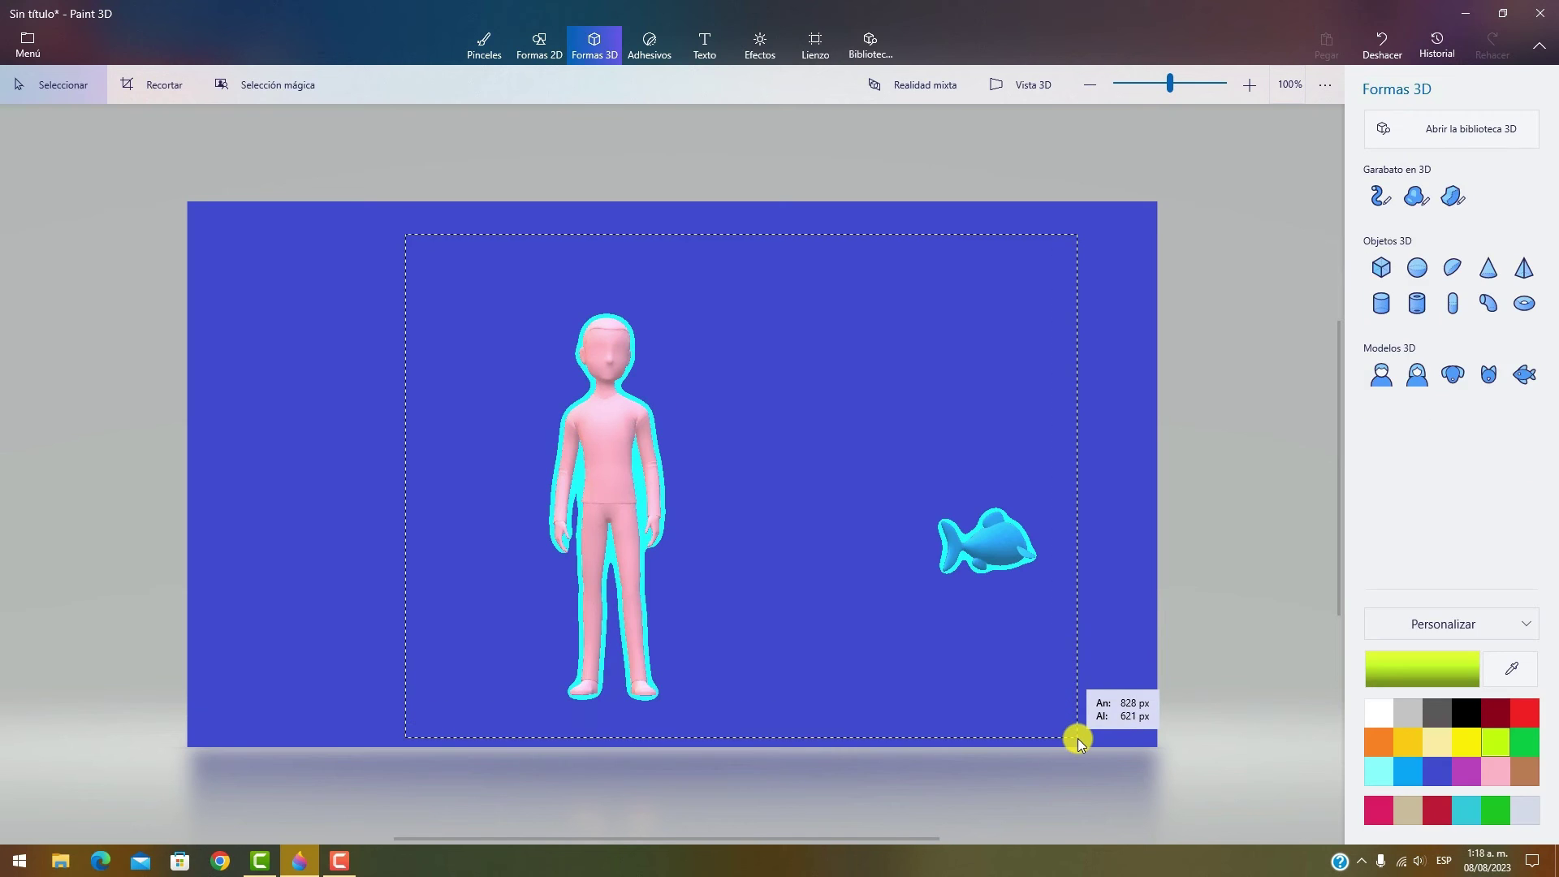
key(Delete)
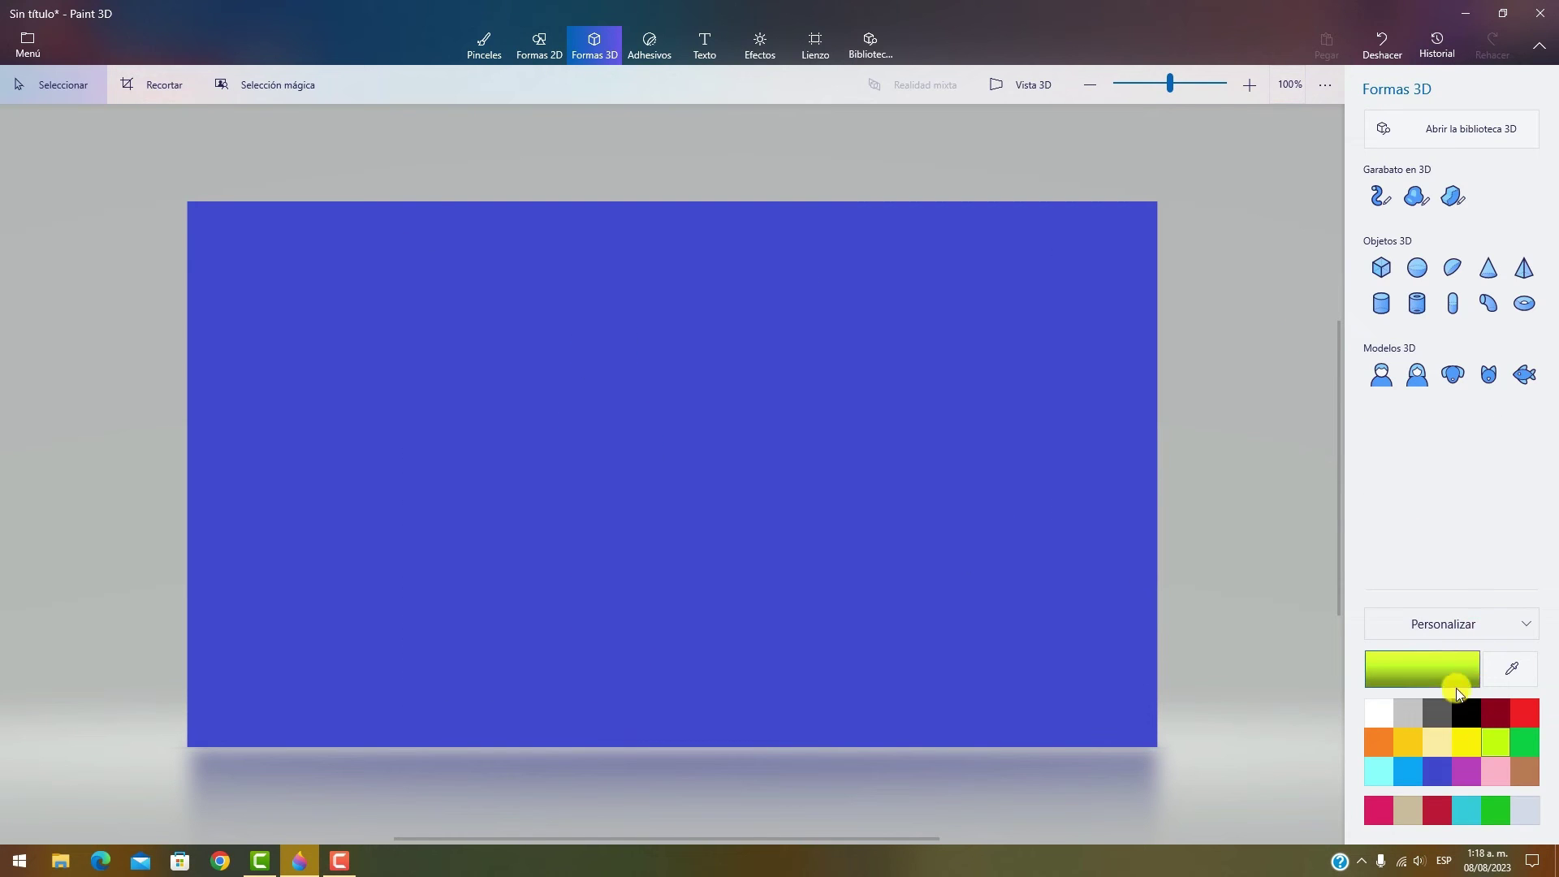
- Look through the available stickers, textures and custom sticker options
click(653, 50)
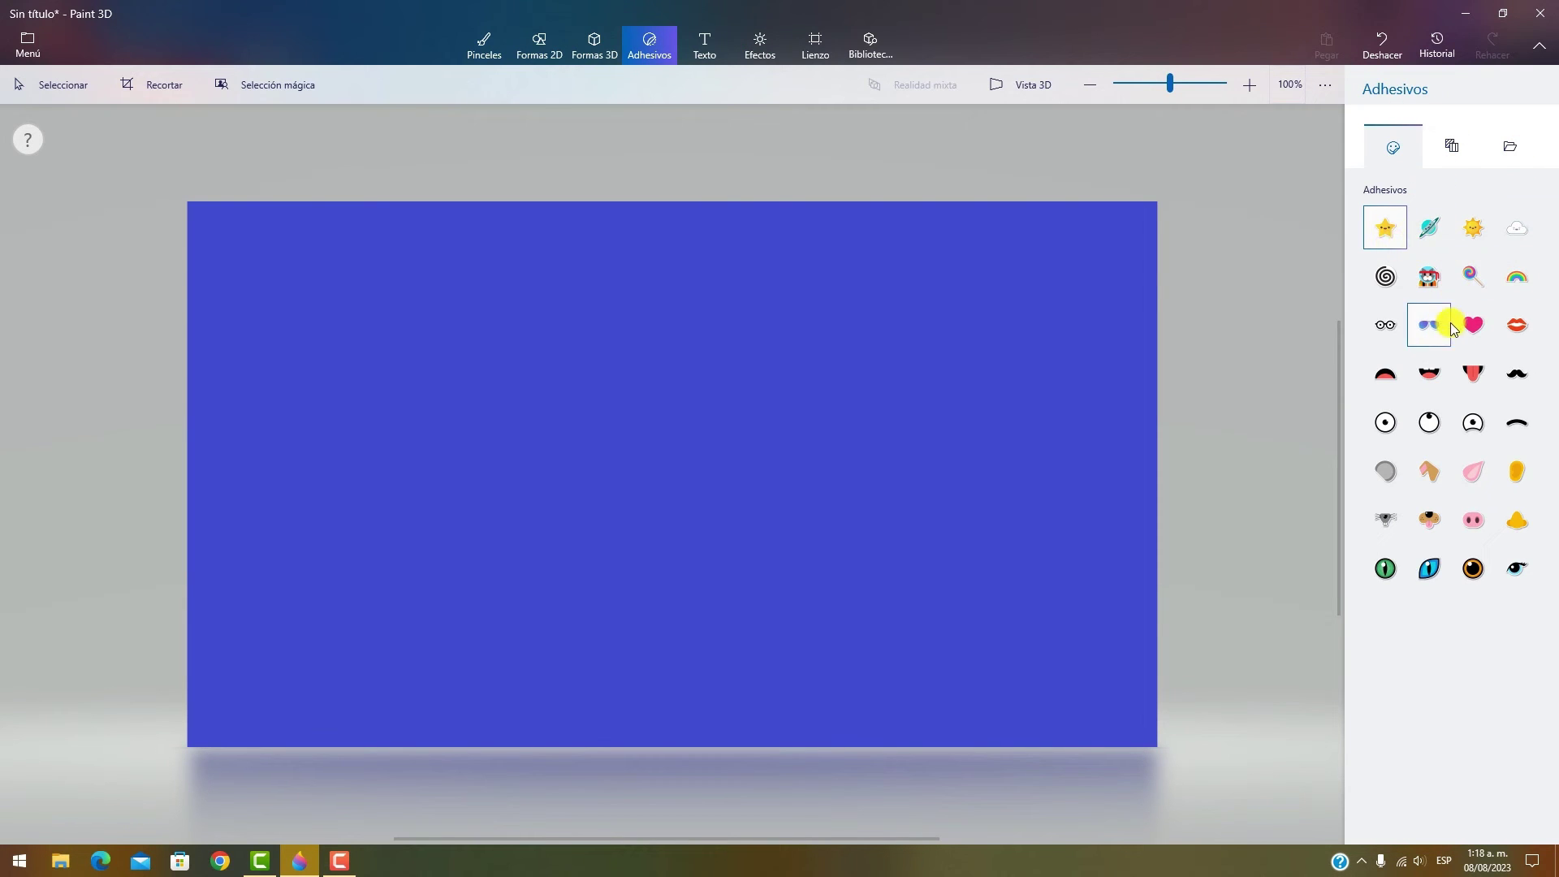
click(1453, 148)
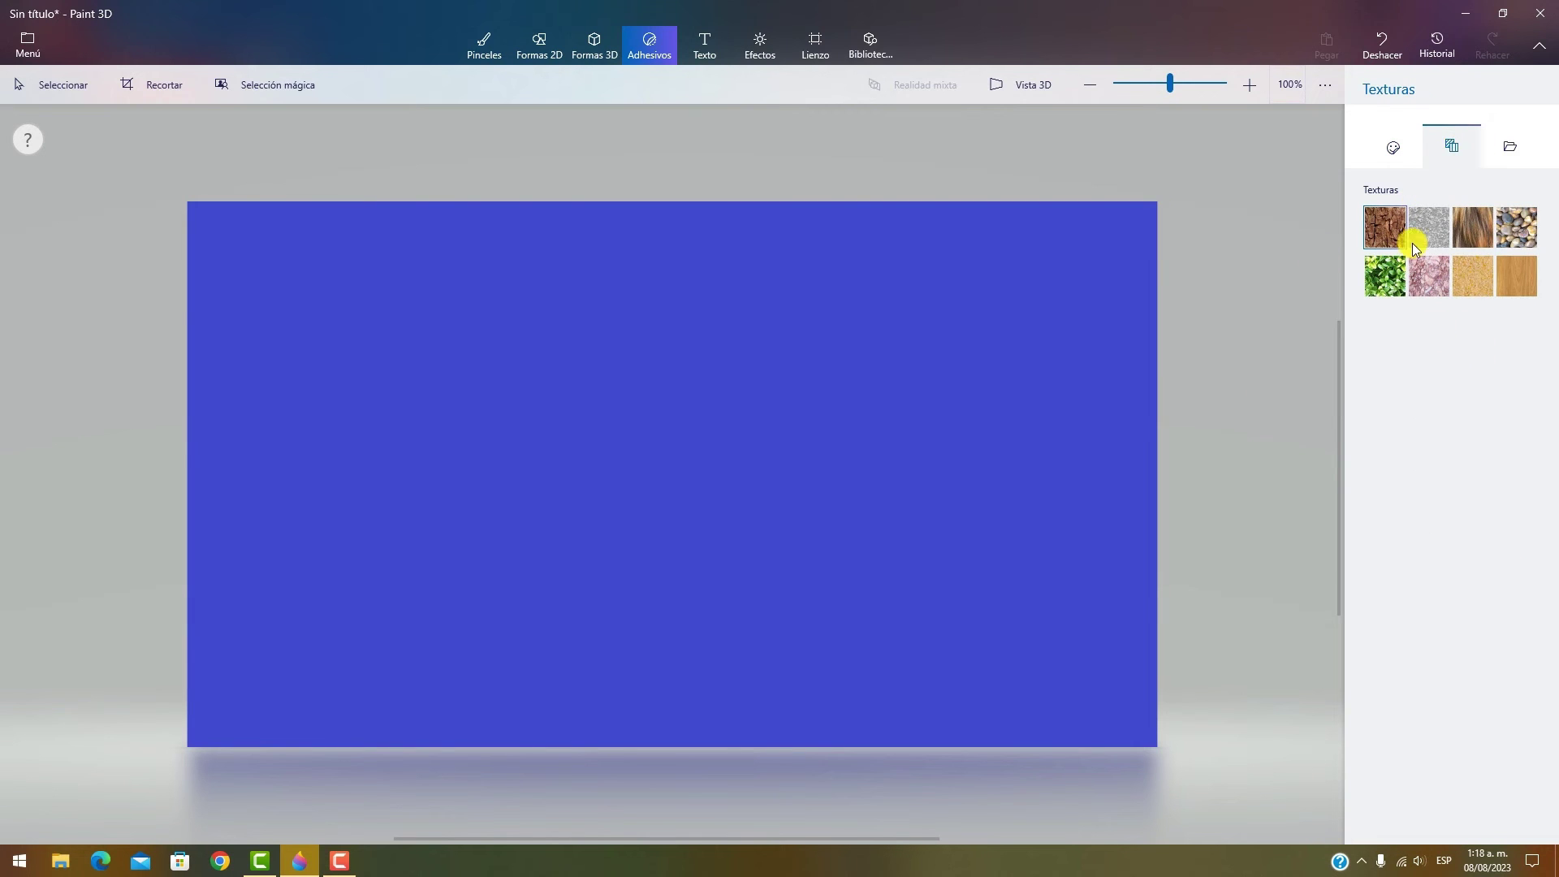
click(1524, 153)
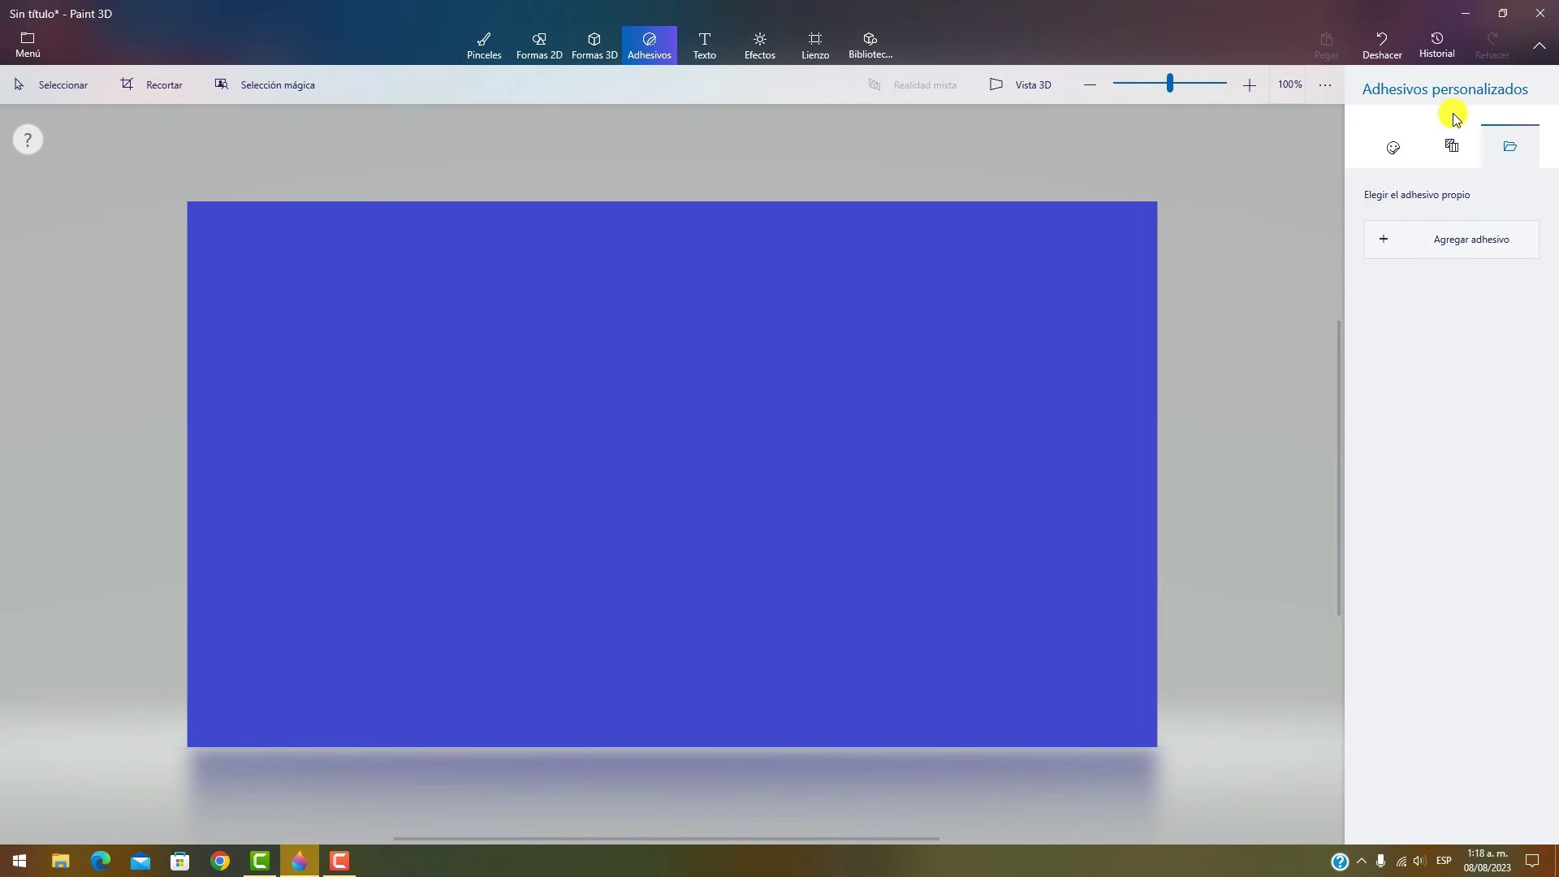
- Place the hedge texture (Seto) over the canvas's lower-left corner, partly beyond its edges
click(1453, 146)
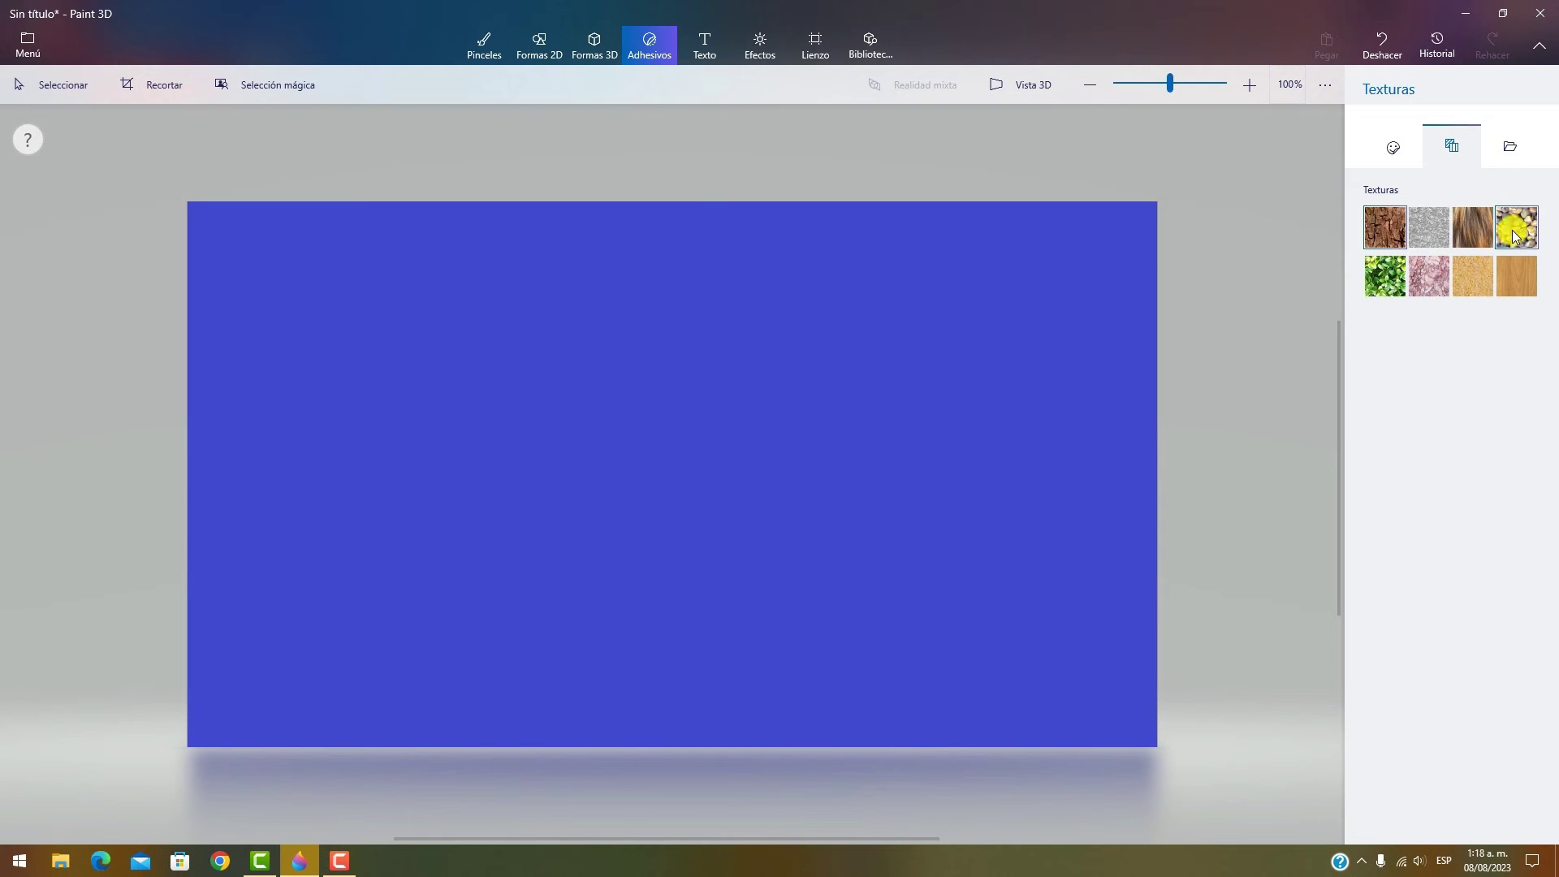
click(1400, 274)
click(307, 642)
drag(330, 636, 293, 680)
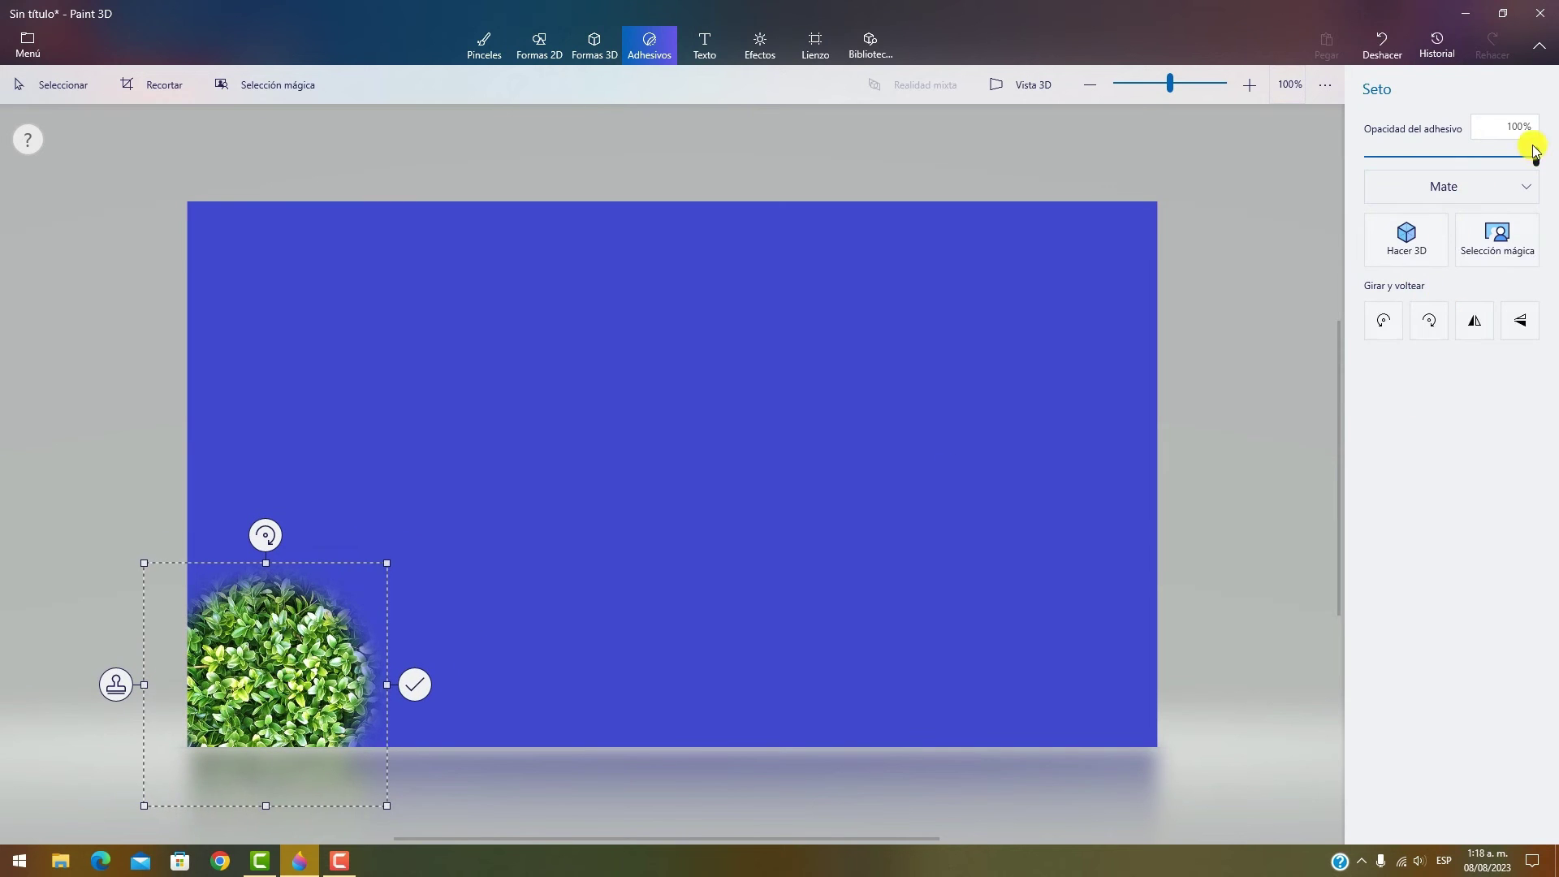
- Try the hedge texture's opacity and the Metal mate finish, set its finish to Metal pulido, and apply it to the canvas
drag(1522, 159, 1304, 183)
click(1438, 190)
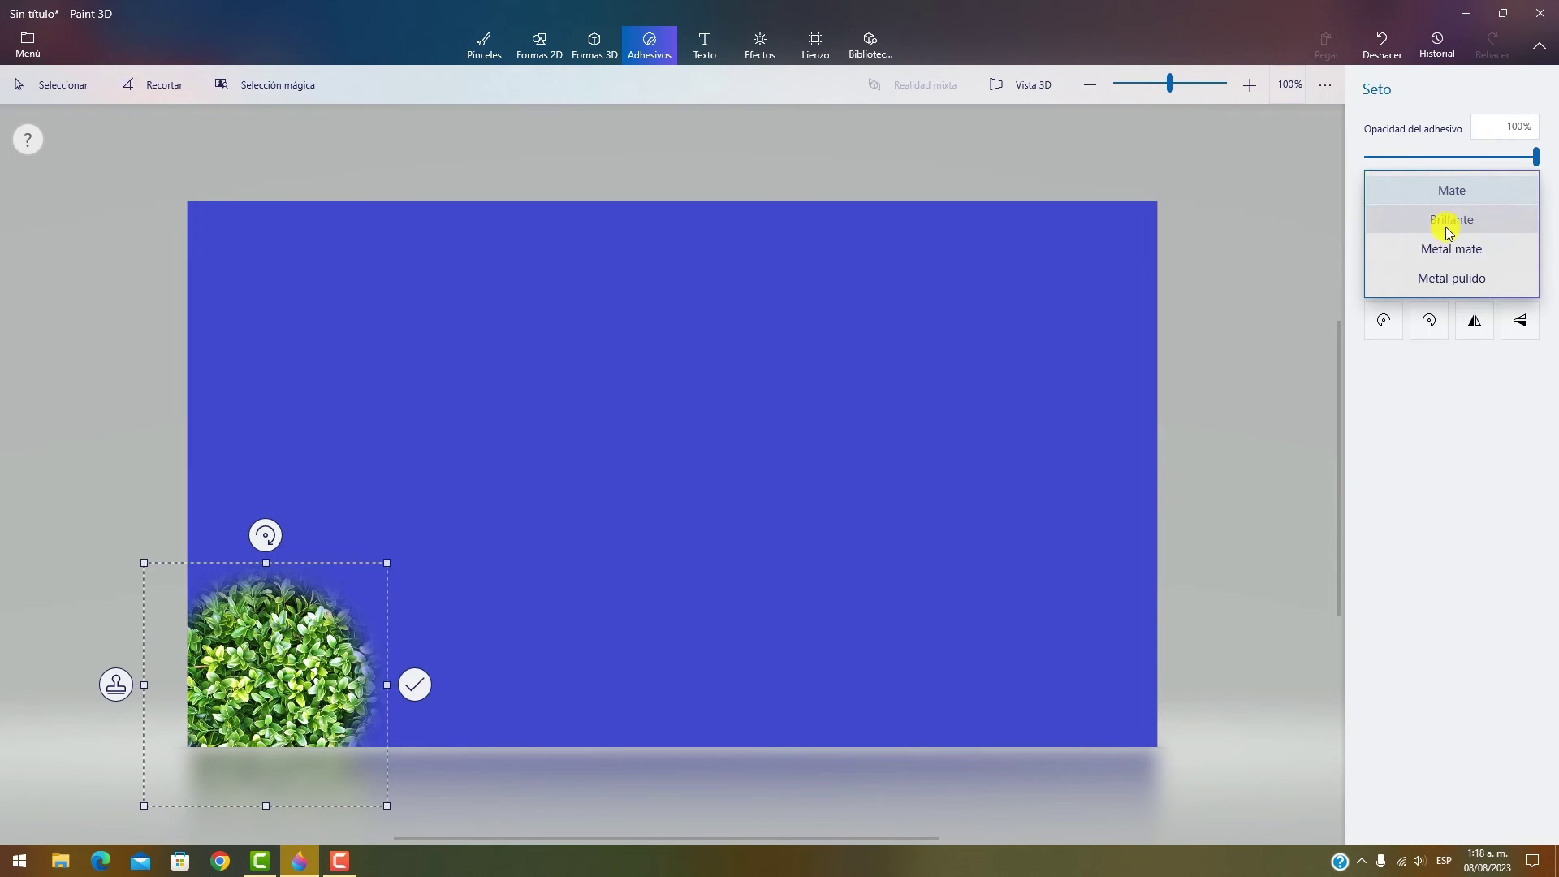
click(1440, 218)
click(1449, 189)
click(1455, 221)
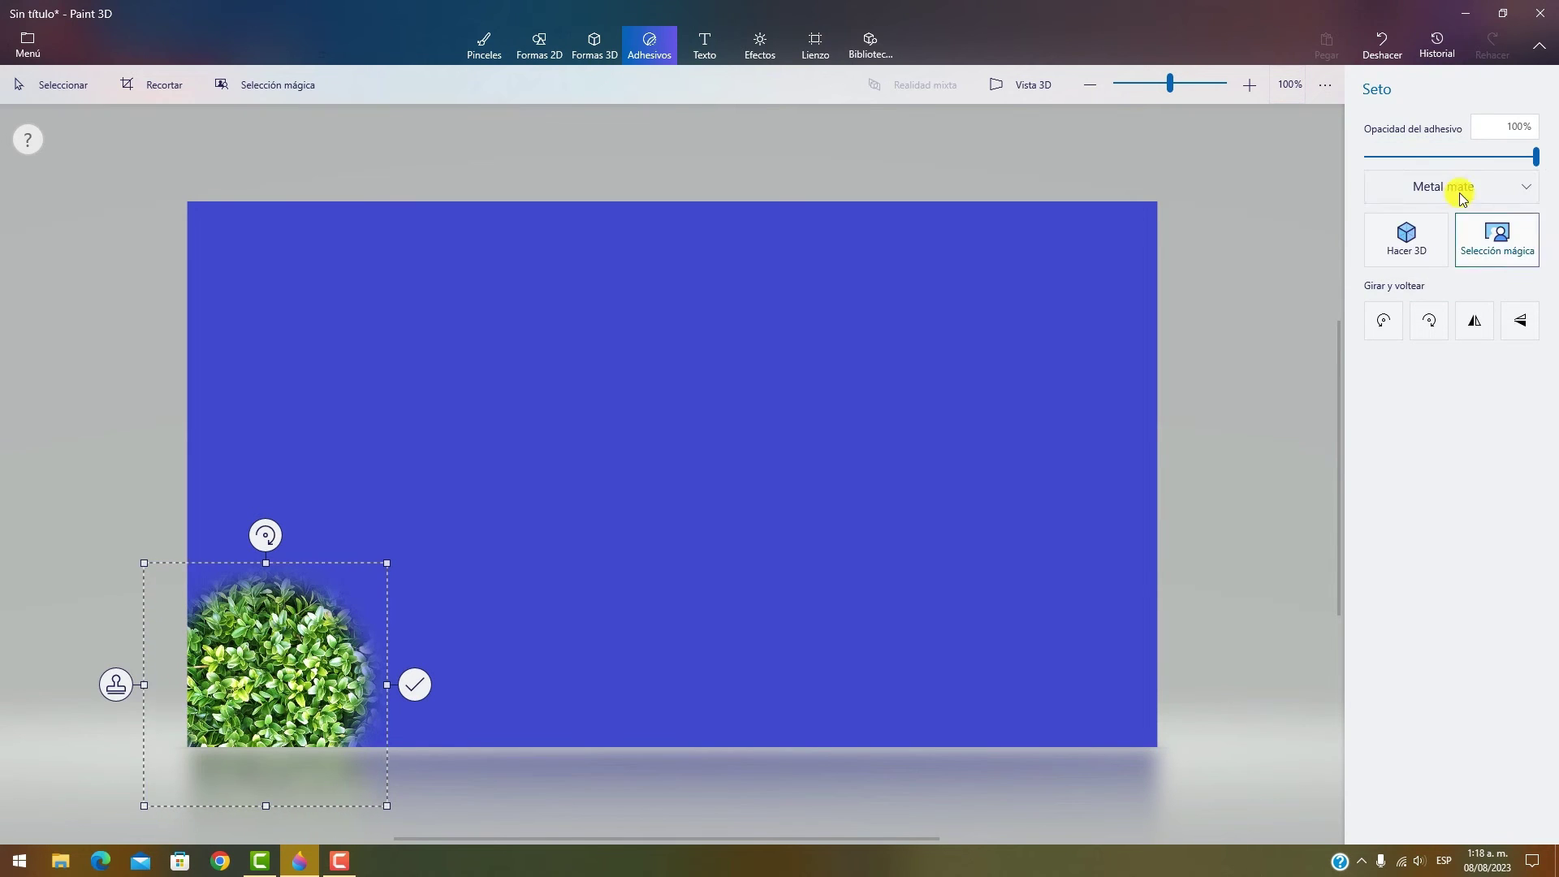
click(1455, 188)
click(1466, 221)
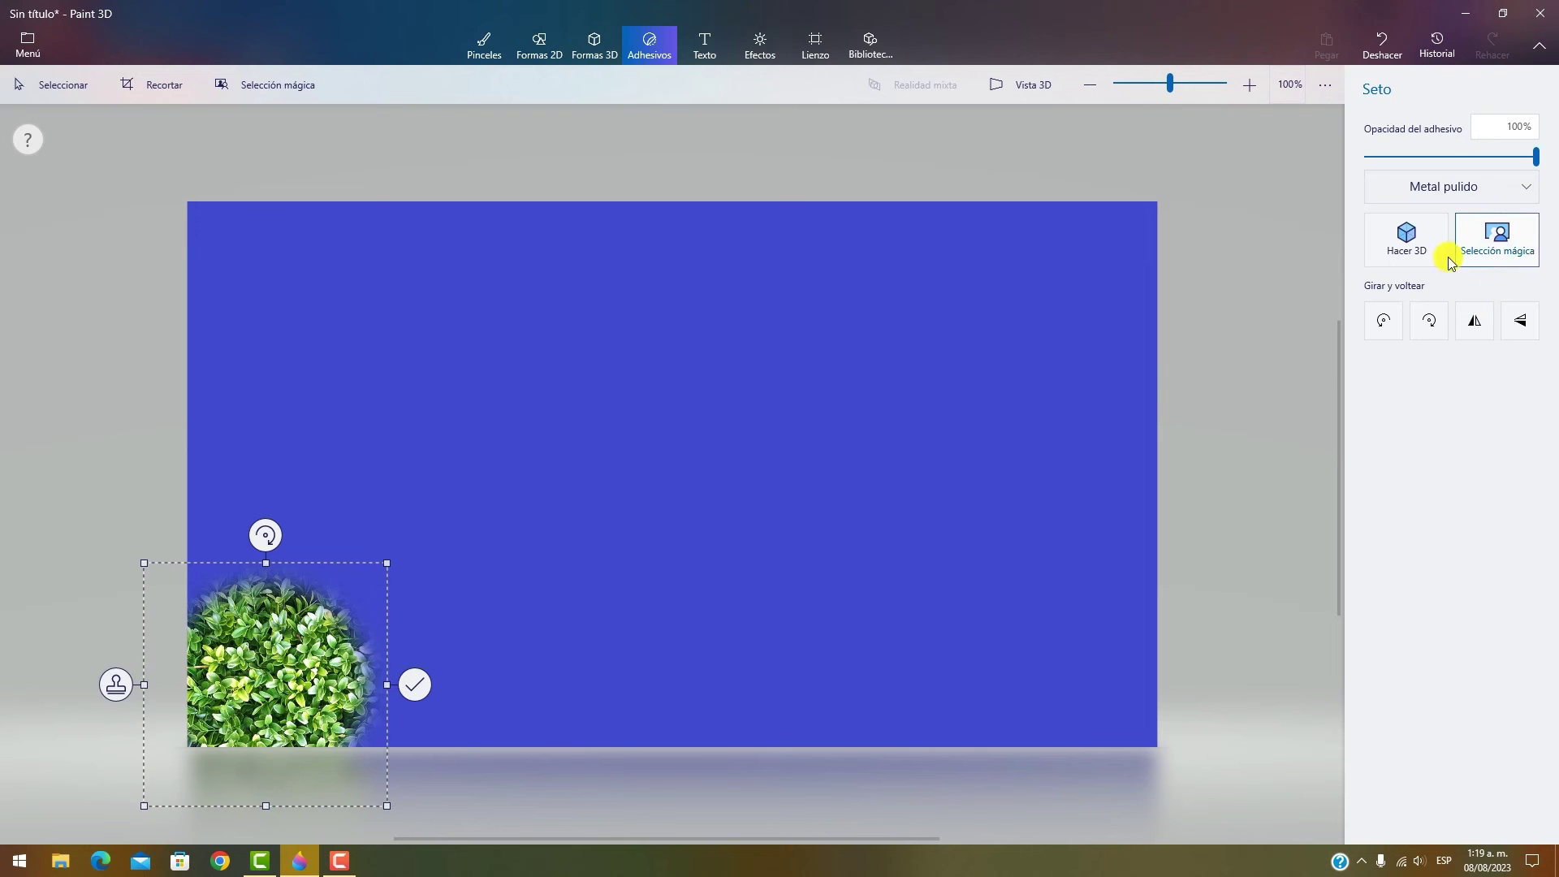
click(522, 480)
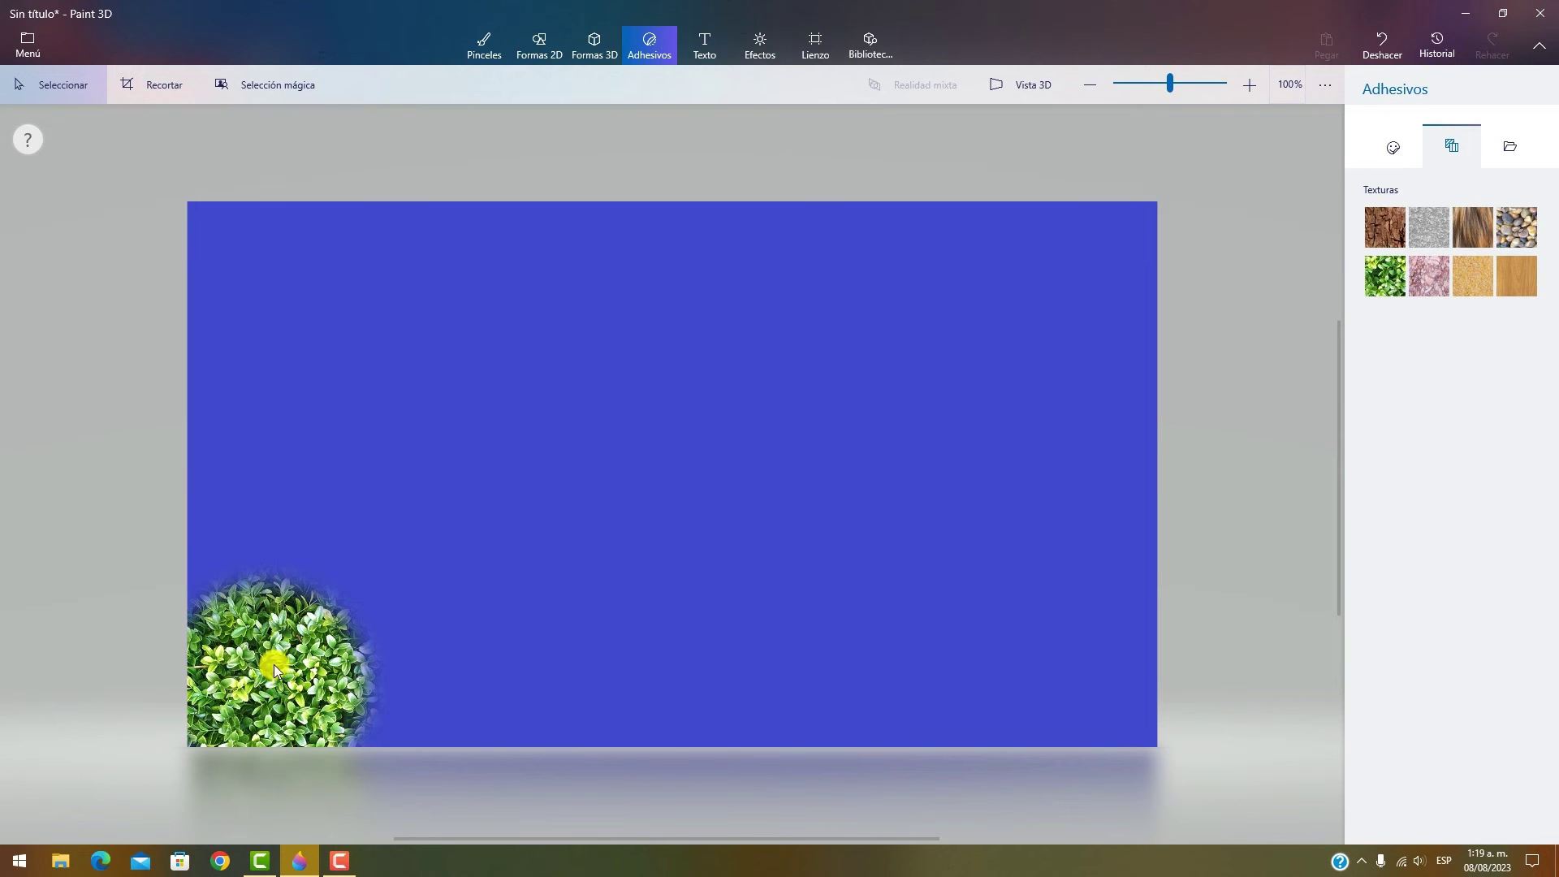
- Undo the applied hedge texture and place it again as a 3D object over the canvas's lower-left corner
click(1377, 61)
click(1384, 276)
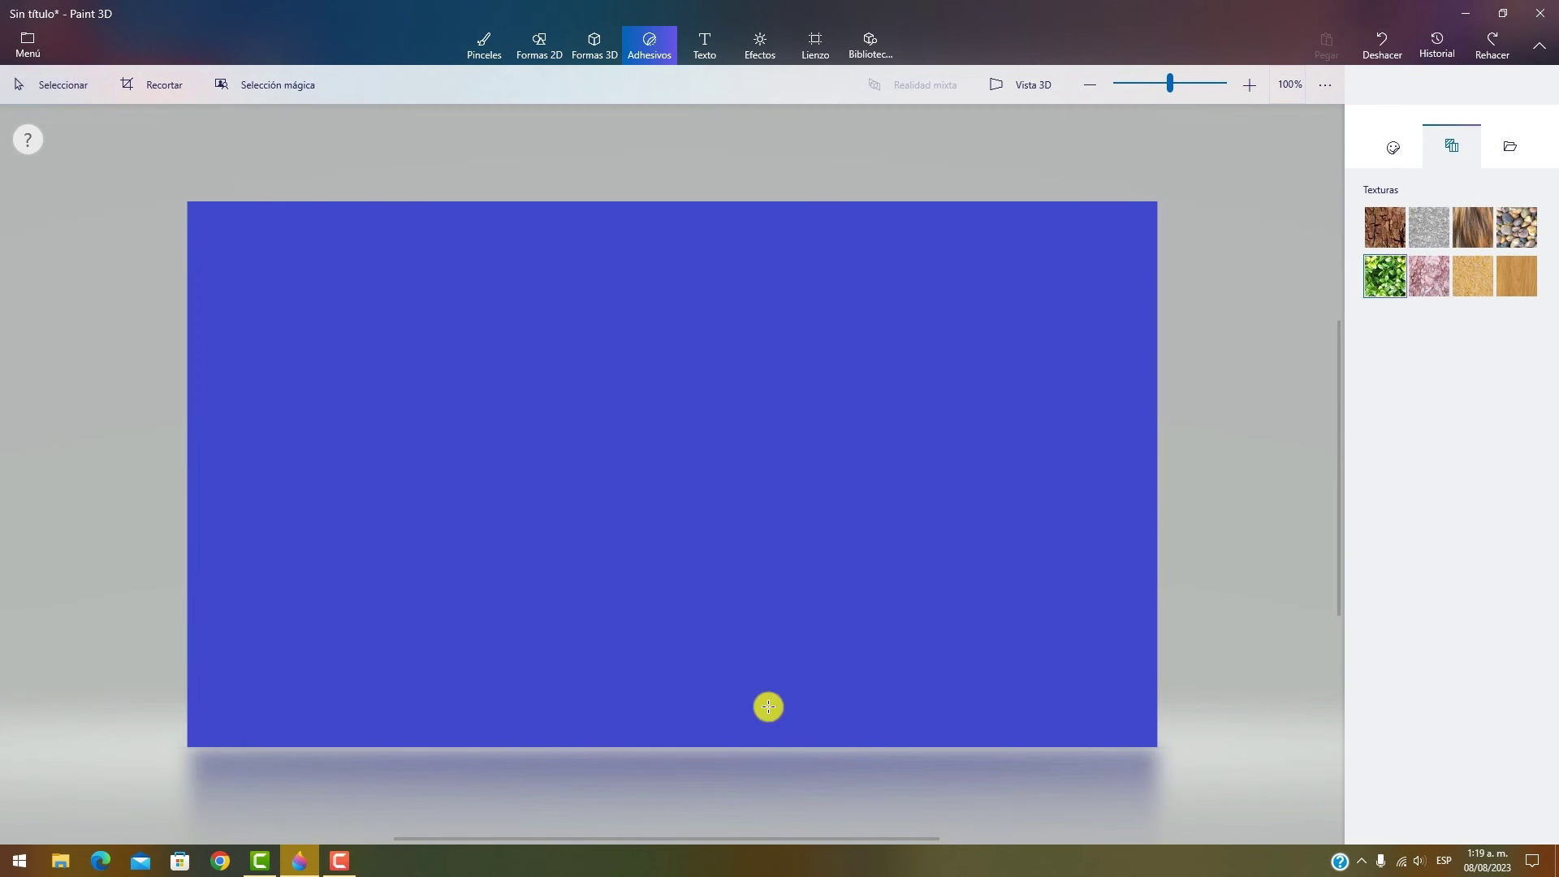
drag(268, 532, 472, 735)
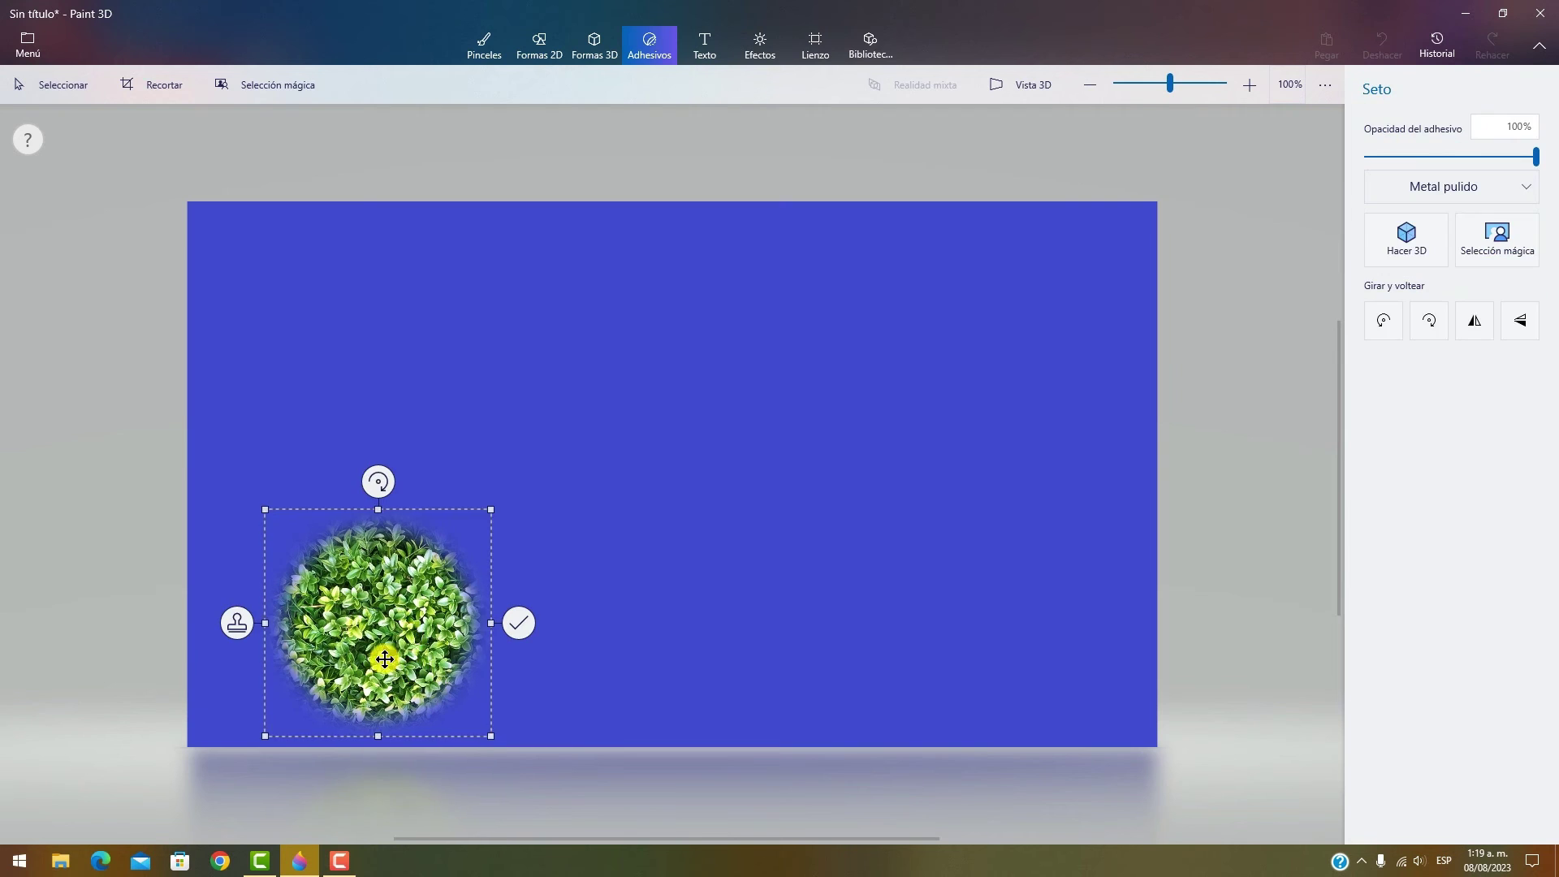
drag(376, 648, 529, 613)
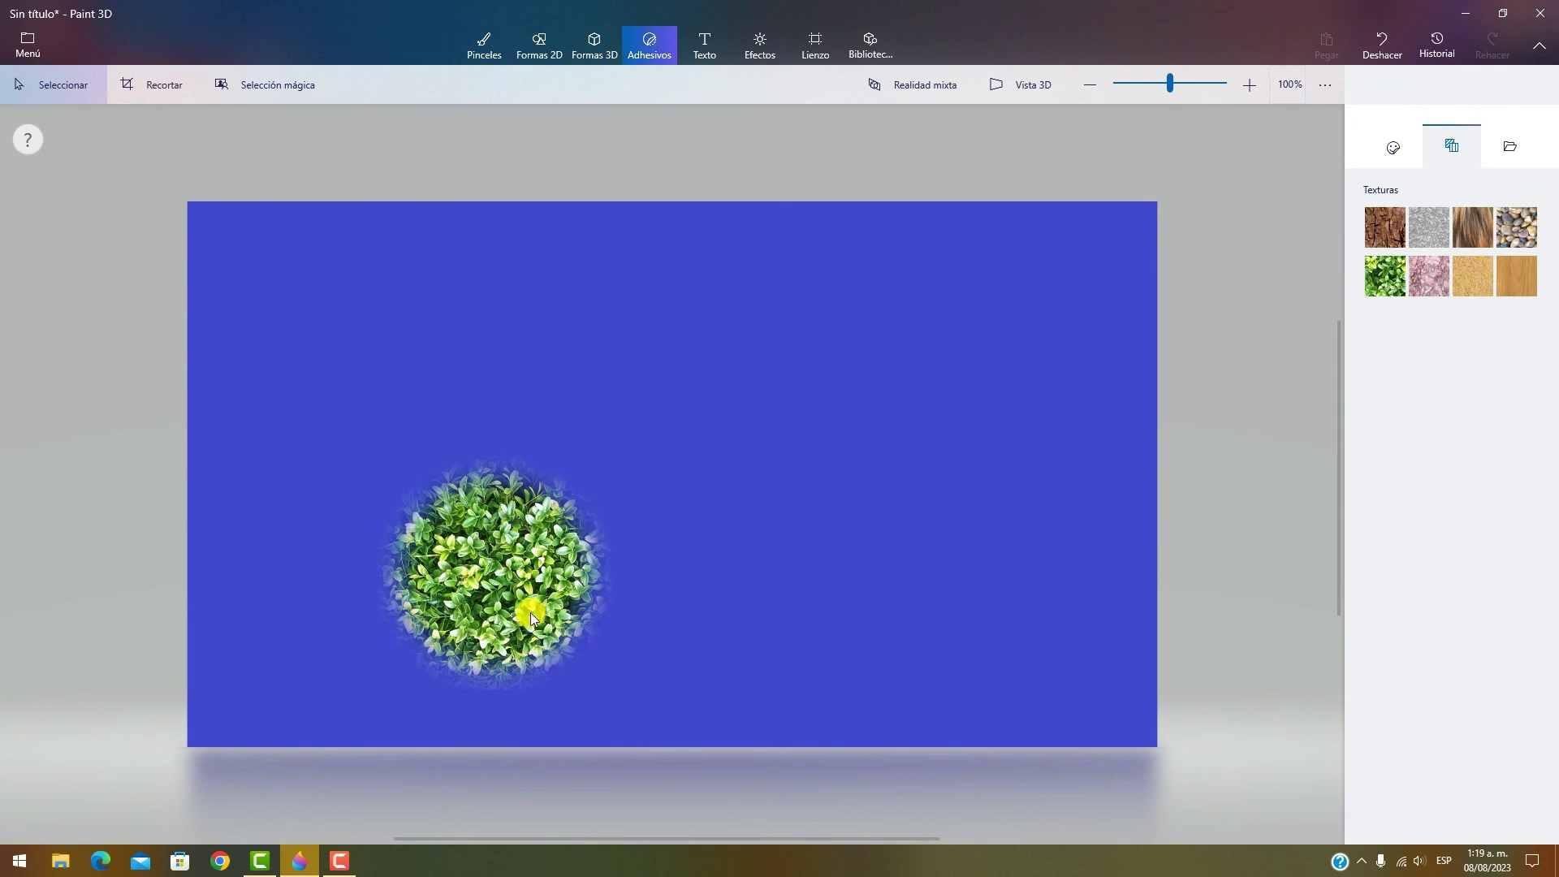
click(526, 661)
drag(425, 626, 253, 666)
click(393, 696)
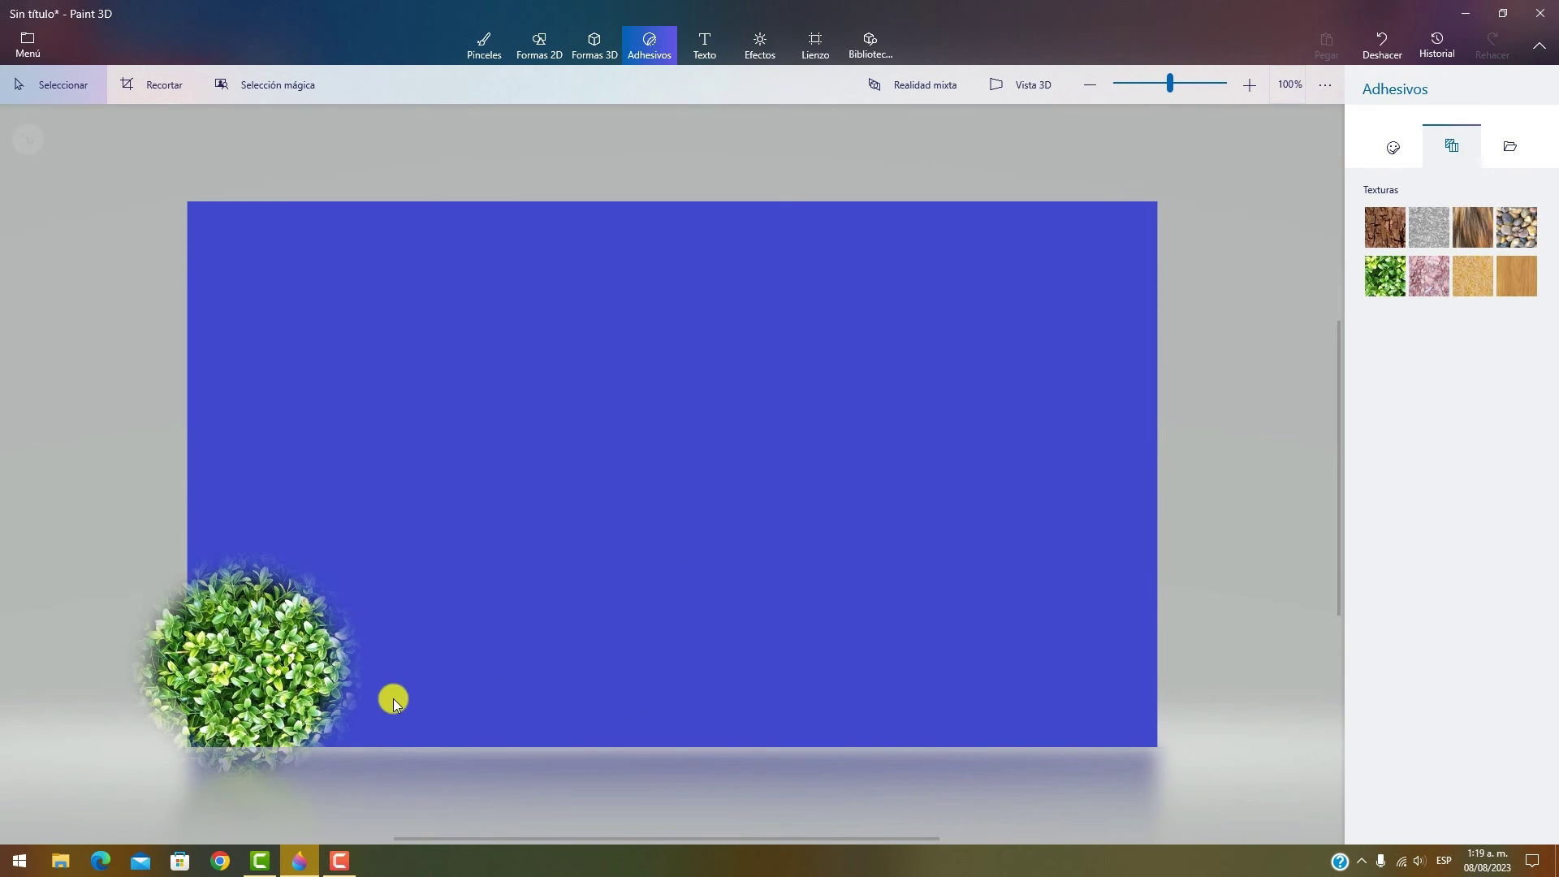
- Place the gravel texture (Grava) over the canvas's lower-right corner and convert it to a 3D object
click(1517, 227)
drag(462, 524, 802, 814)
drag(1039, 685, 1061, 679)
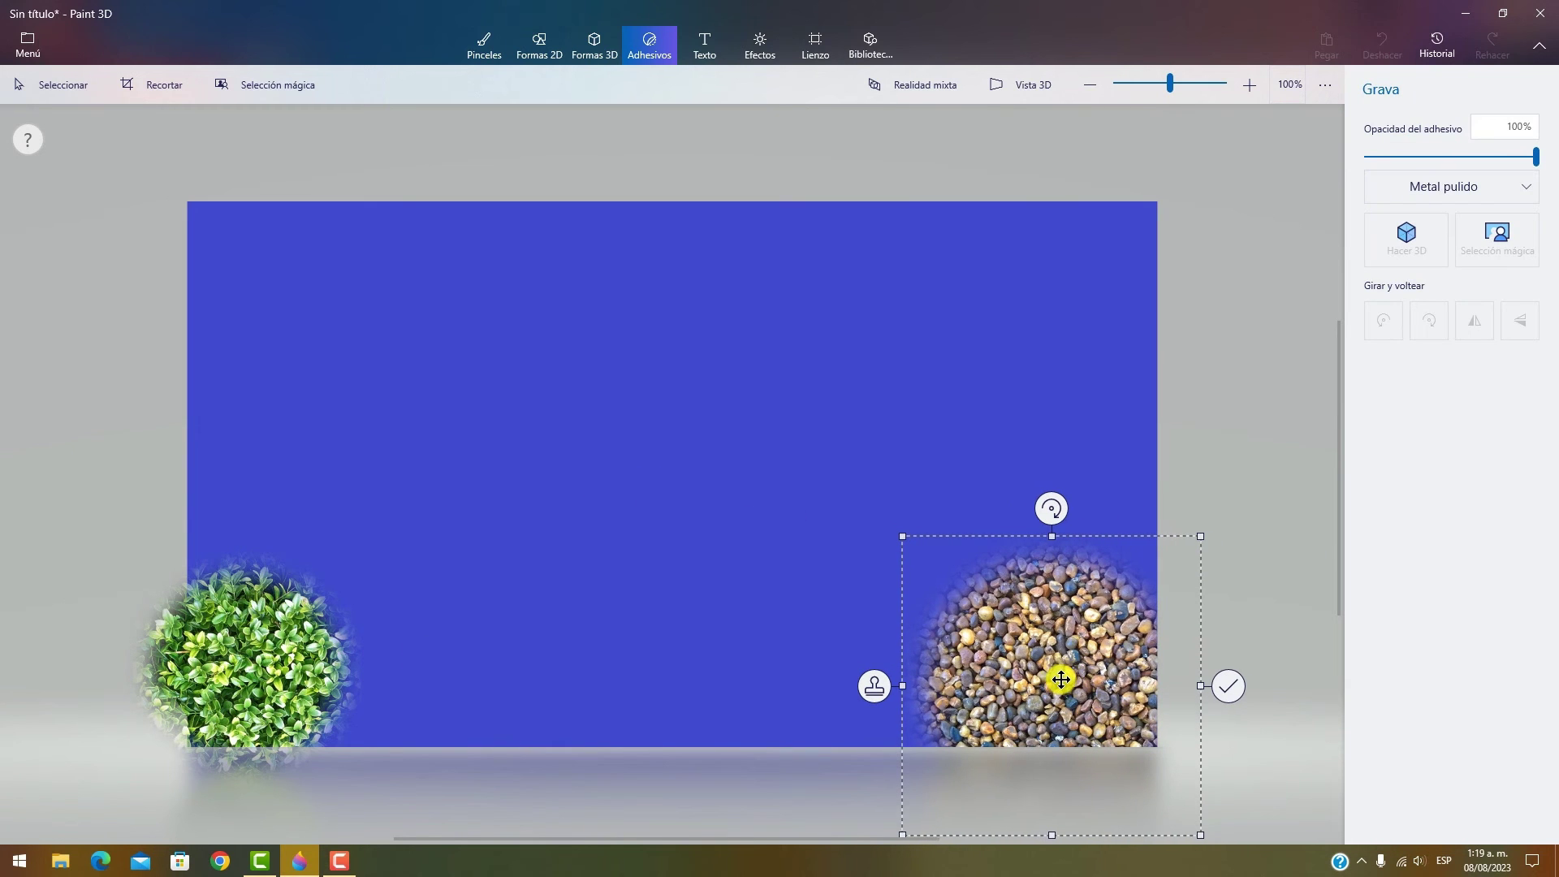
click(1406, 240)
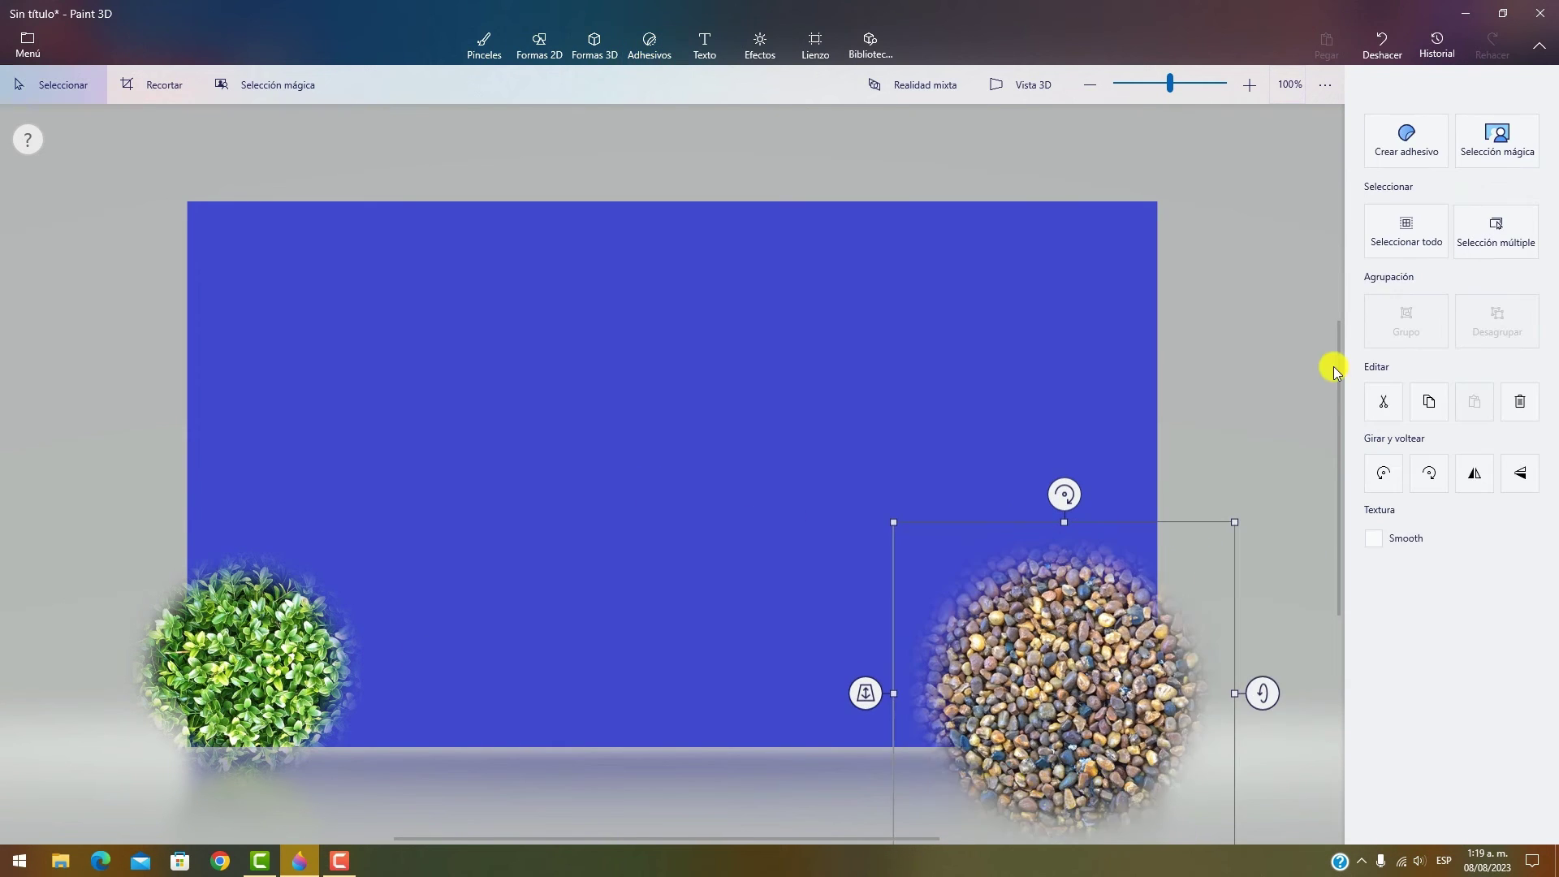
click(768, 365)
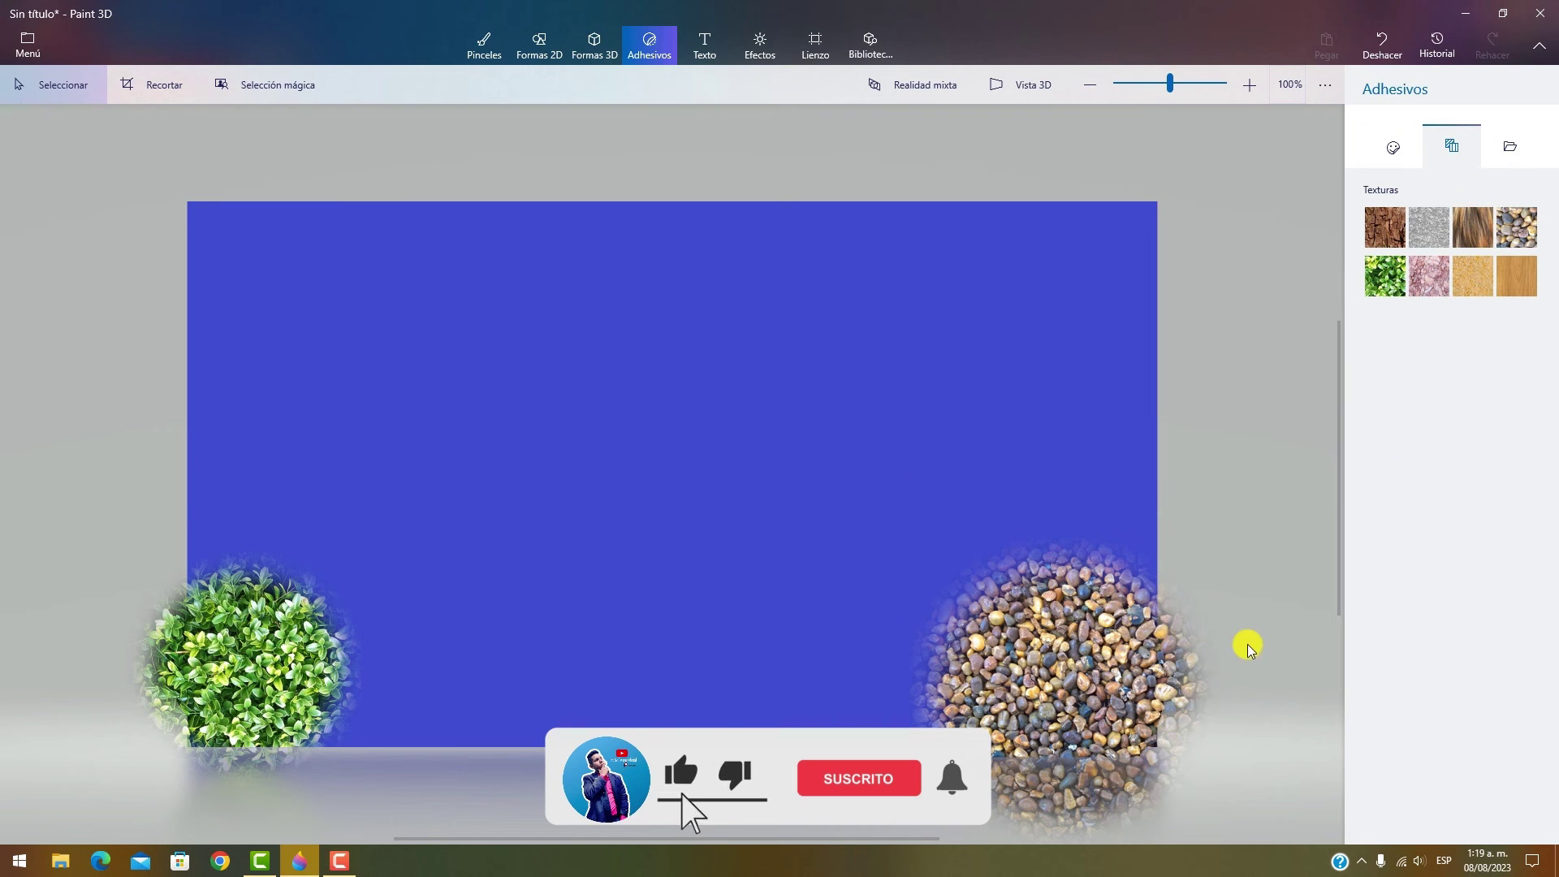
- Select the 3D gravel object and try moving it up along the canvas edge in the 3D view
drag(1128, 687, 998, 601)
click(1050, 685)
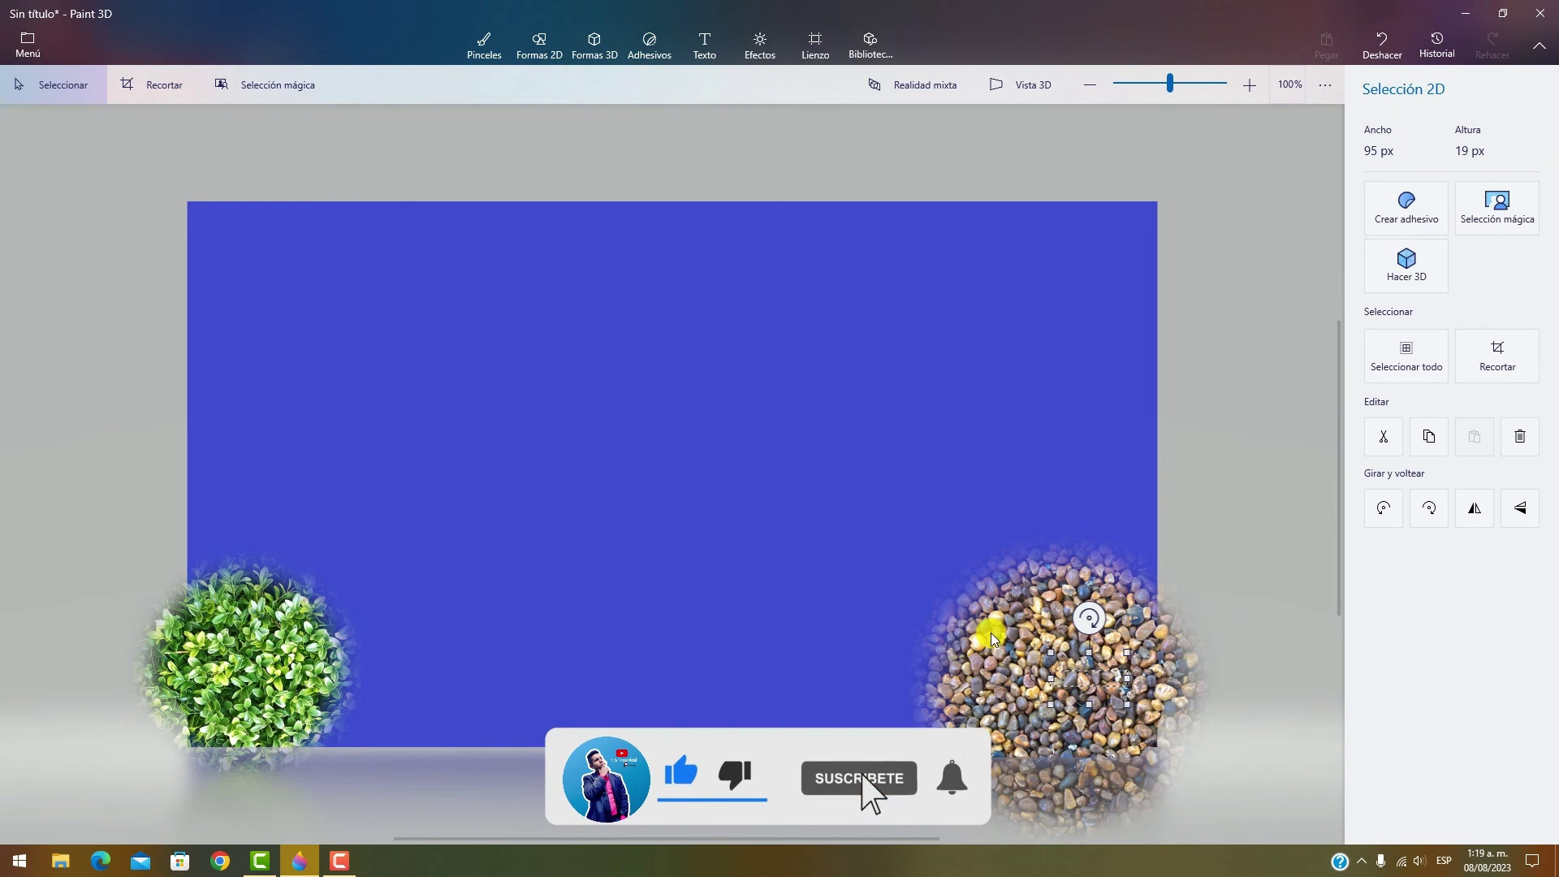
drag(1007, 648, 1052, 670)
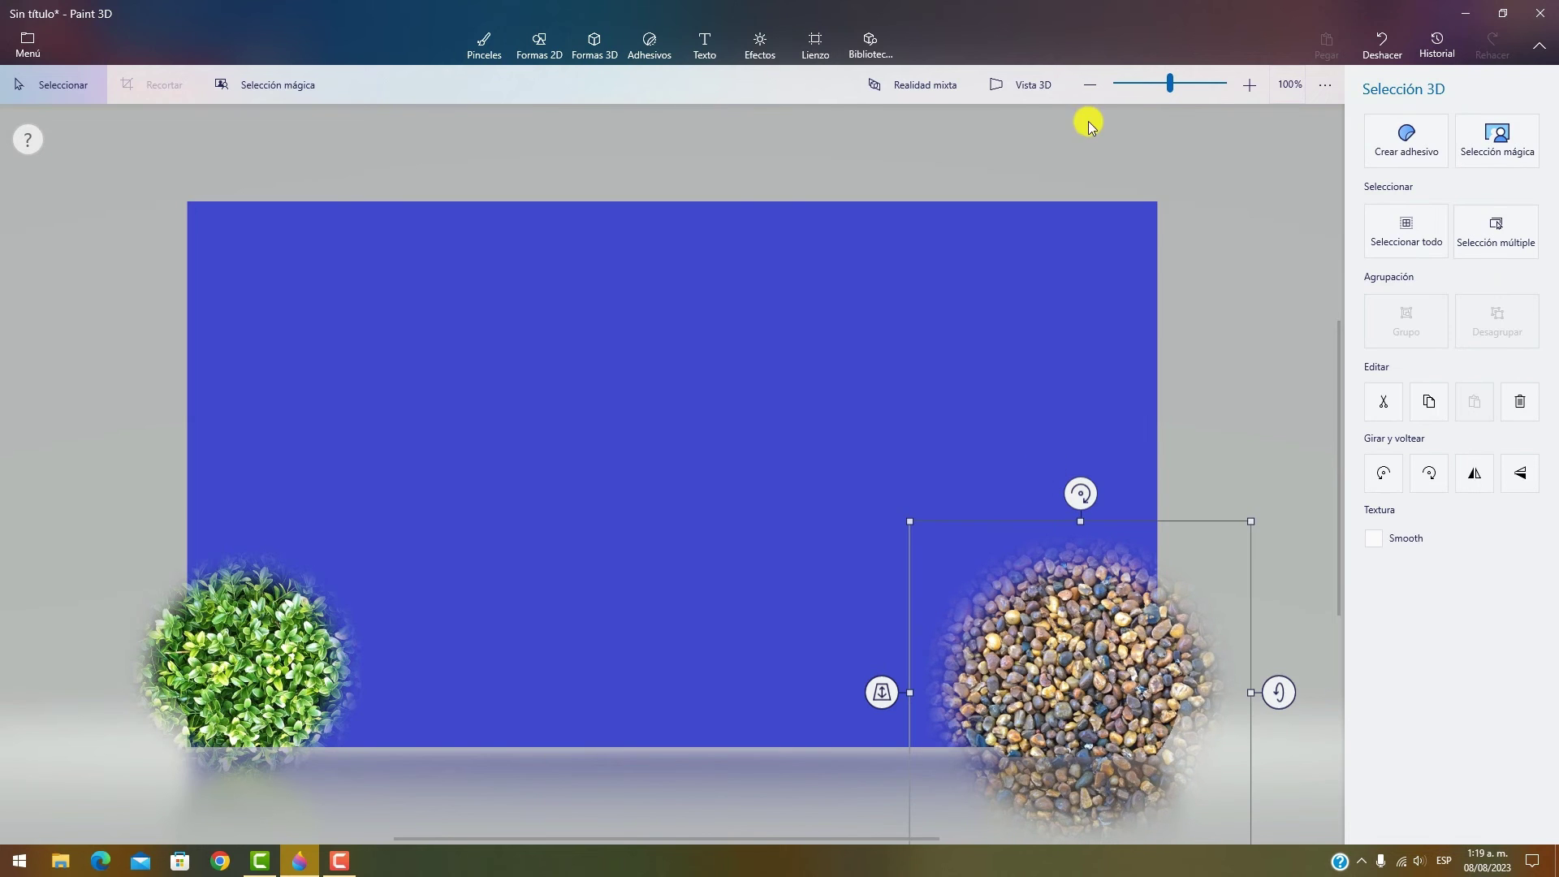
click(996, 86)
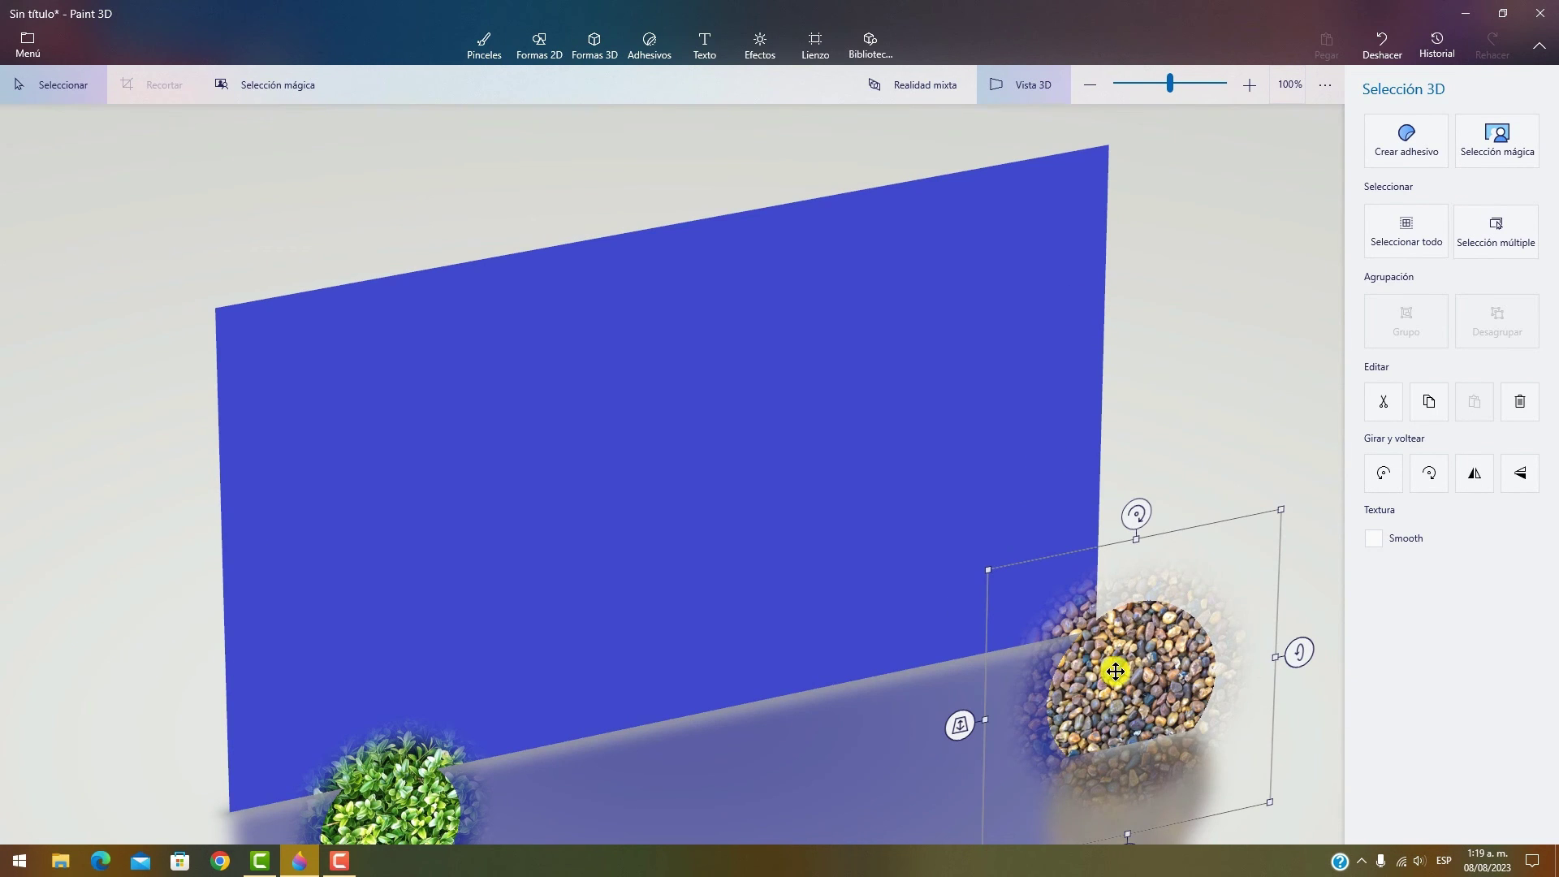
drag(1114, 670, 1030, 592)
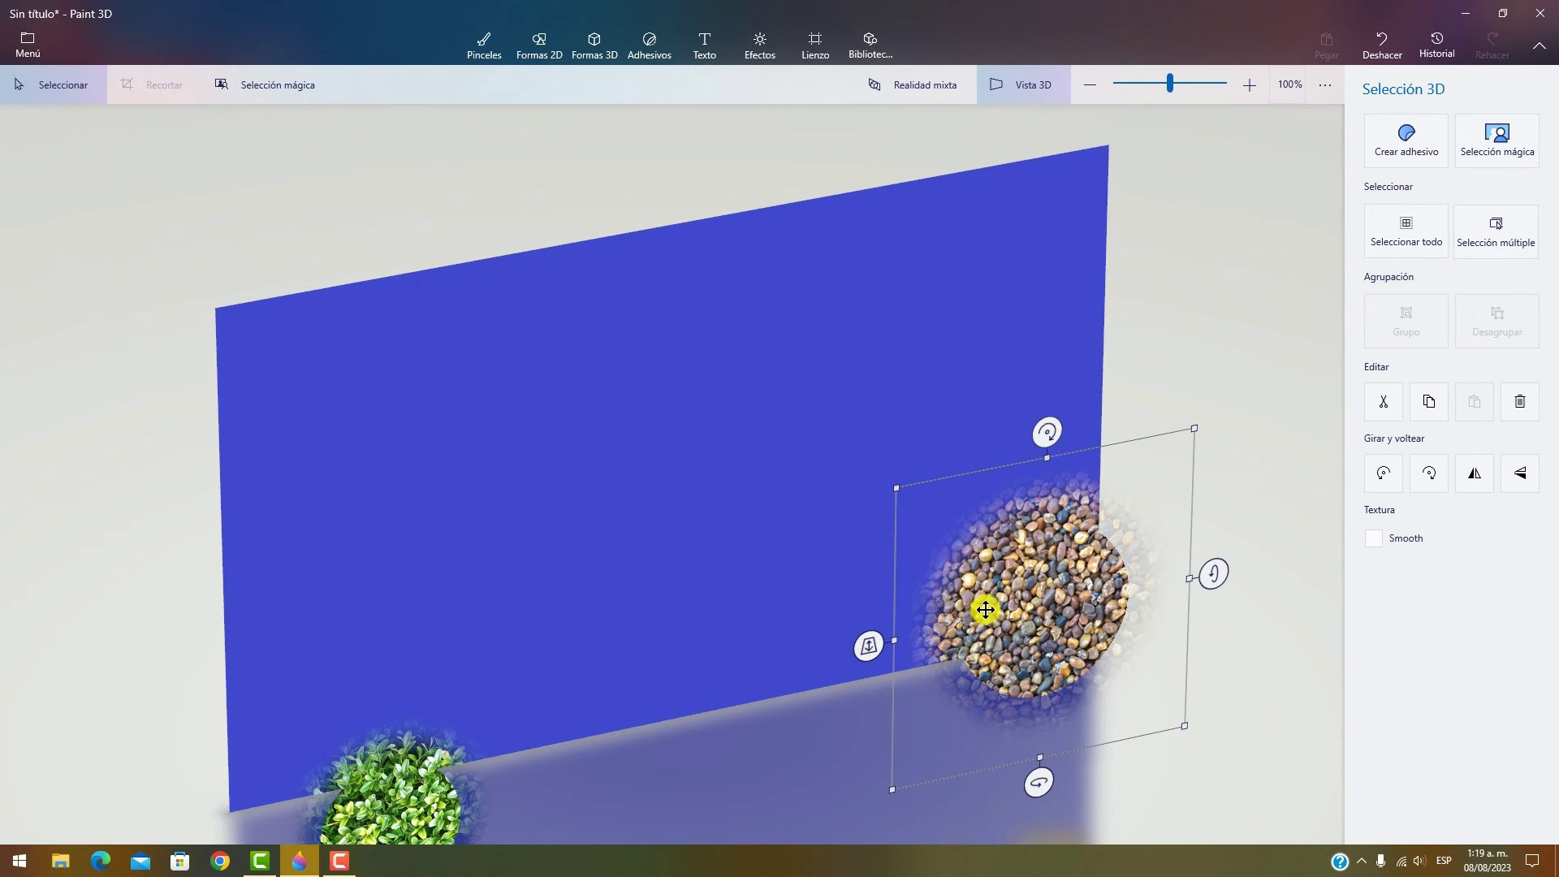
- Undo the gravel and hedge objects until the canvas is plain blue, and leave the 3D view
key(ctrl+z)
key(ctrl+z)
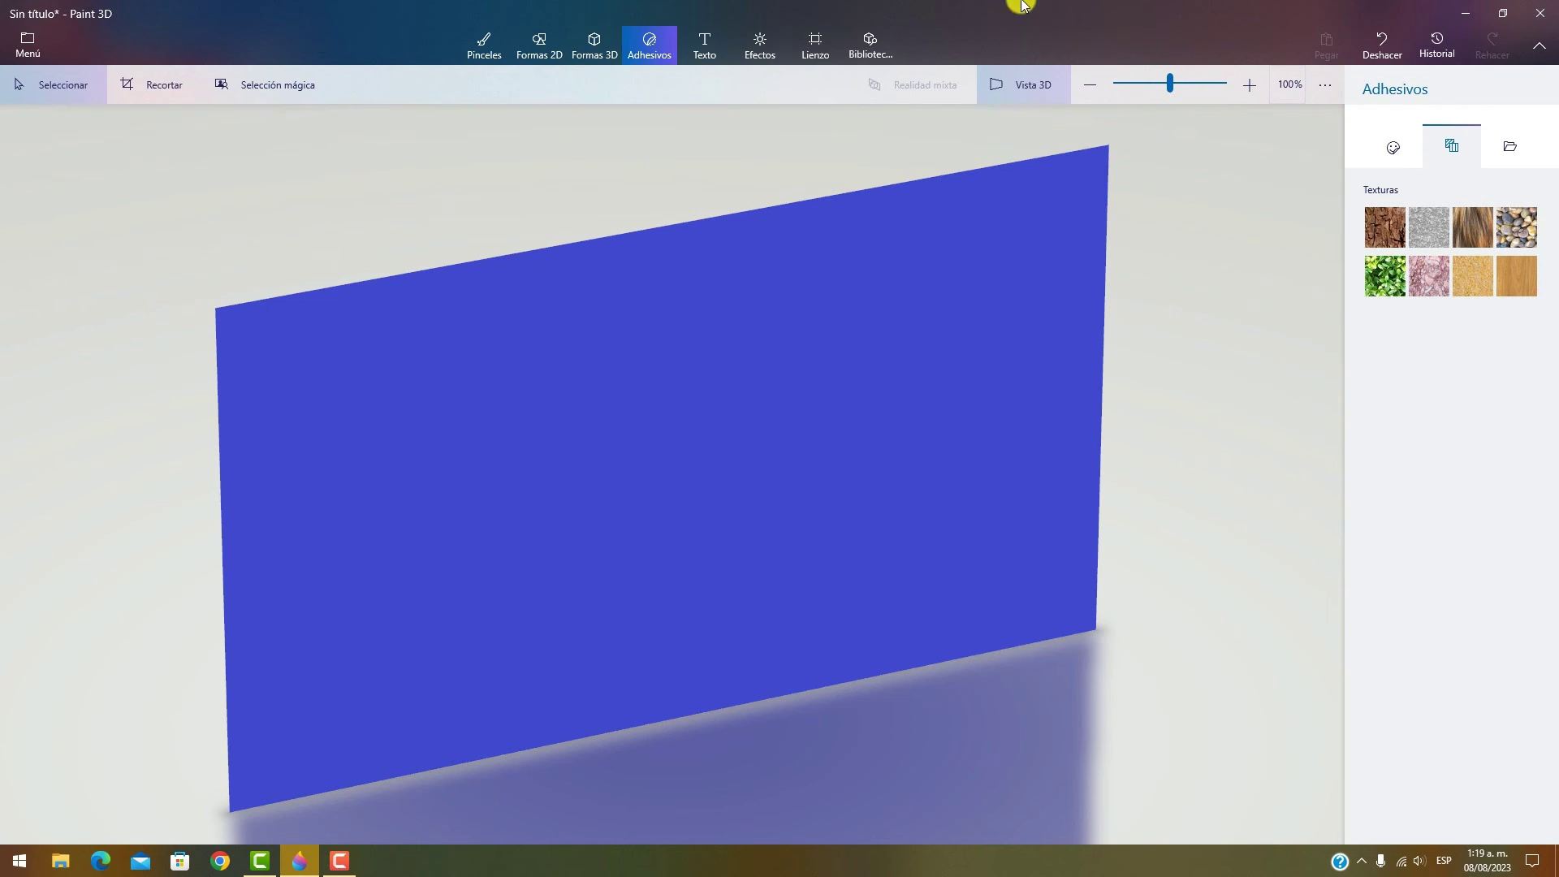
click(1021, 75)
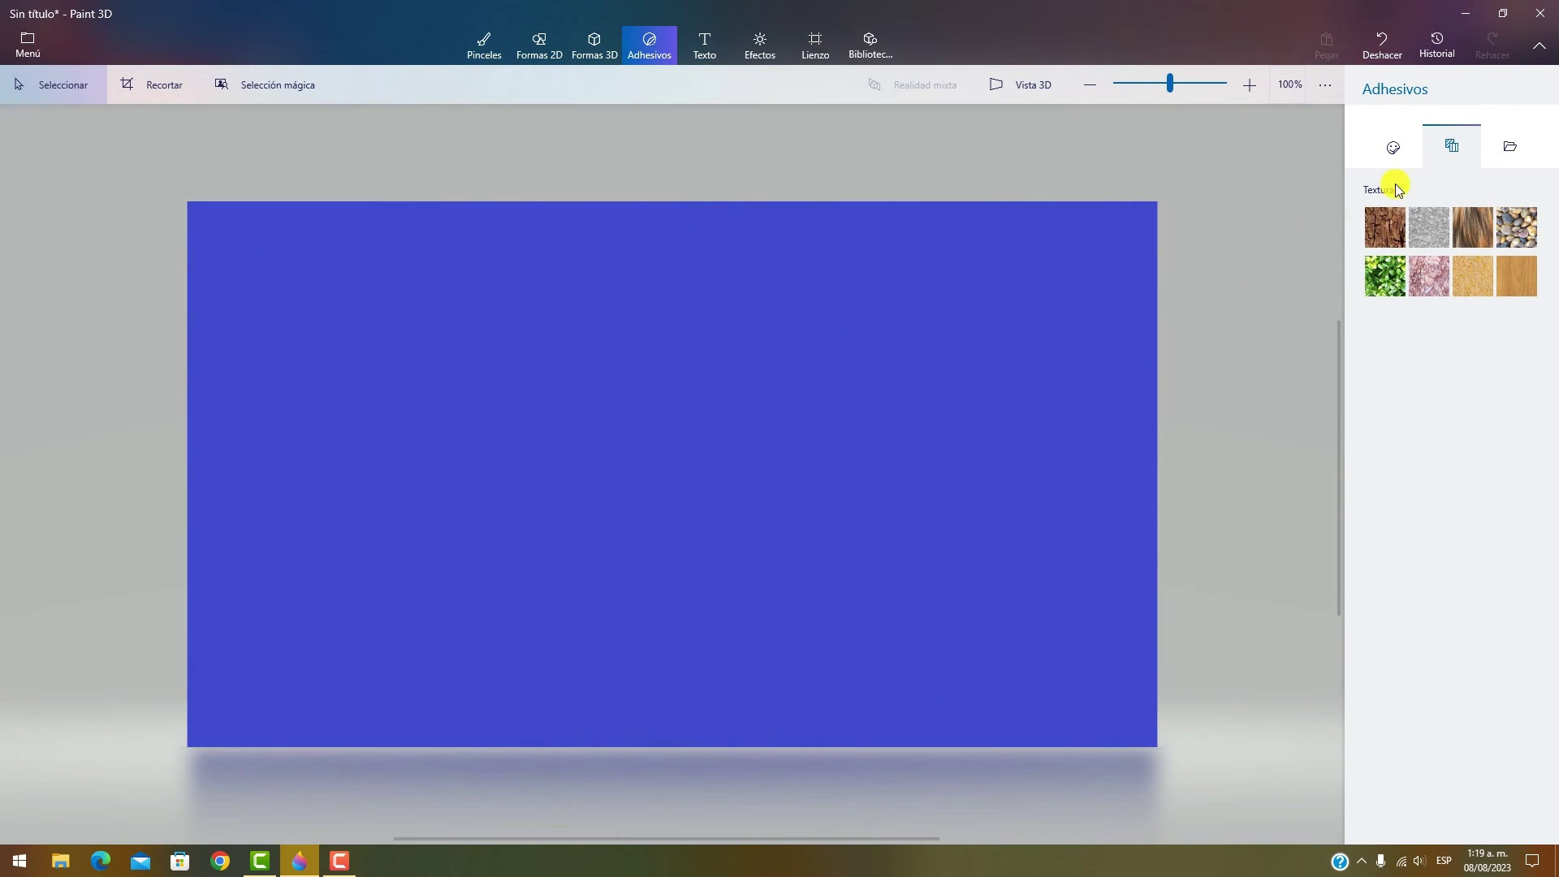
- Place a star sticker (Estrella) on the left half of the canvas and apply it flat
click(1390, 150)
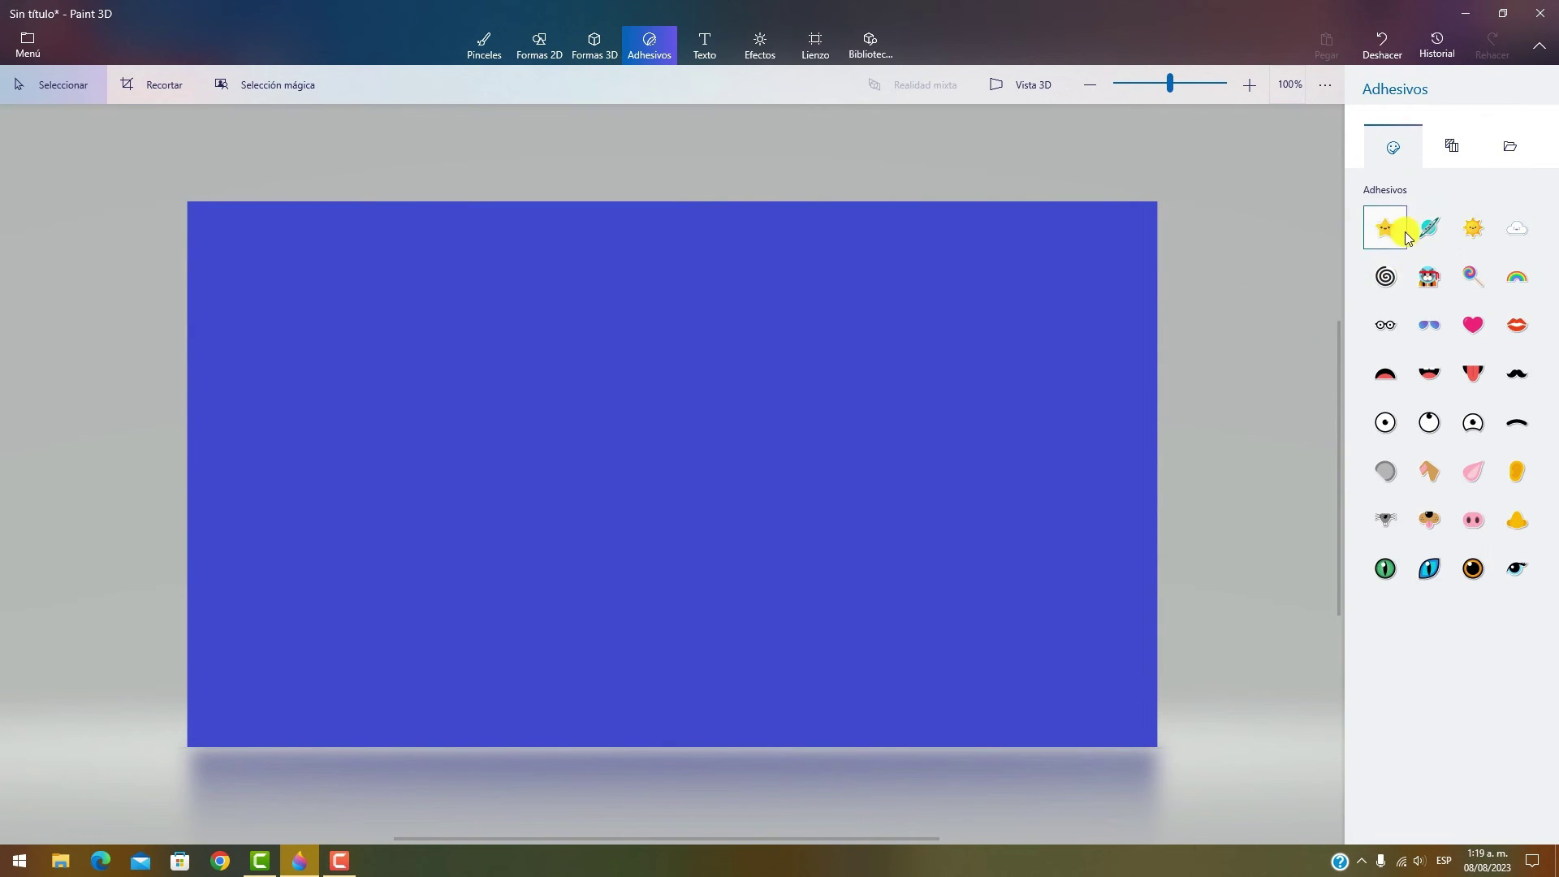
click(1386, 227)
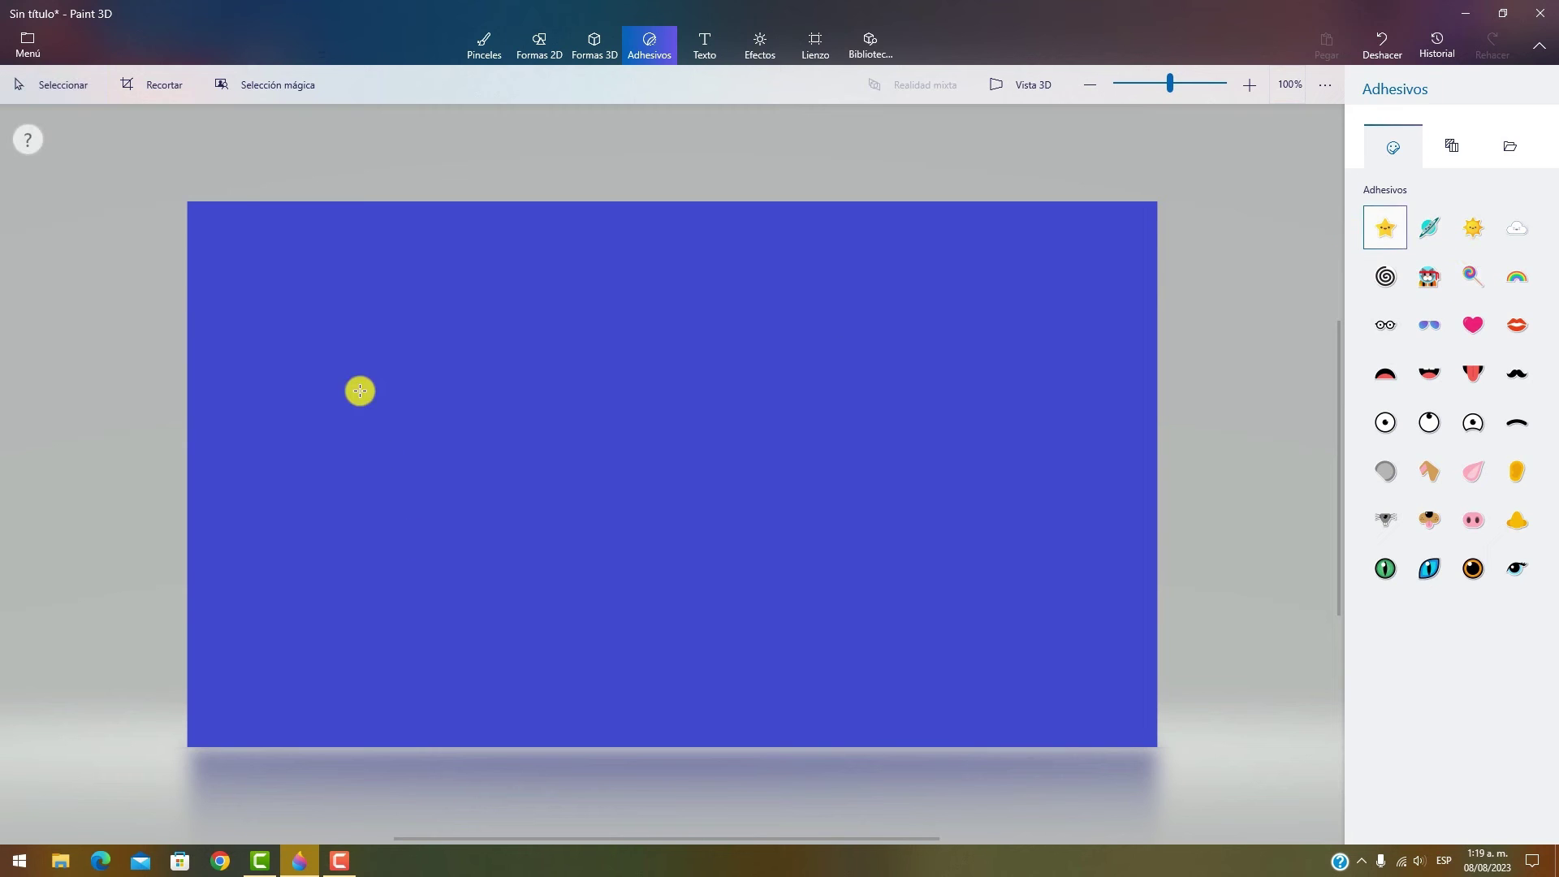
drag(358, 390, 557, 655)
click(790, 560)
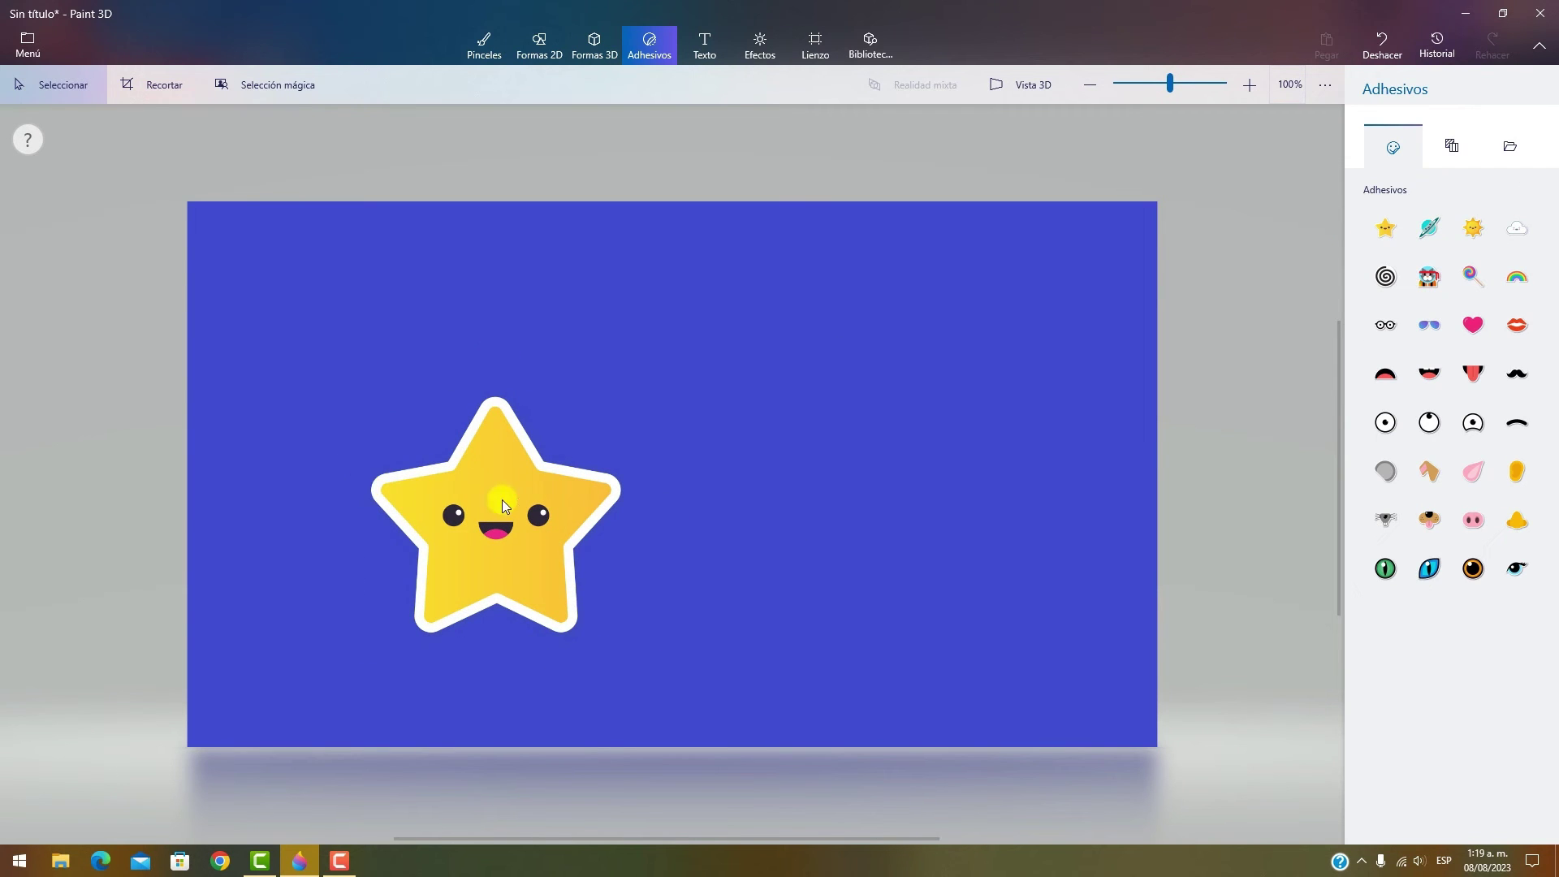
- Select the flat star with a frame about 347 × 388 px, try moving it across the canvas, and undo back to plain blue
drag(358, 393, 639, 705)
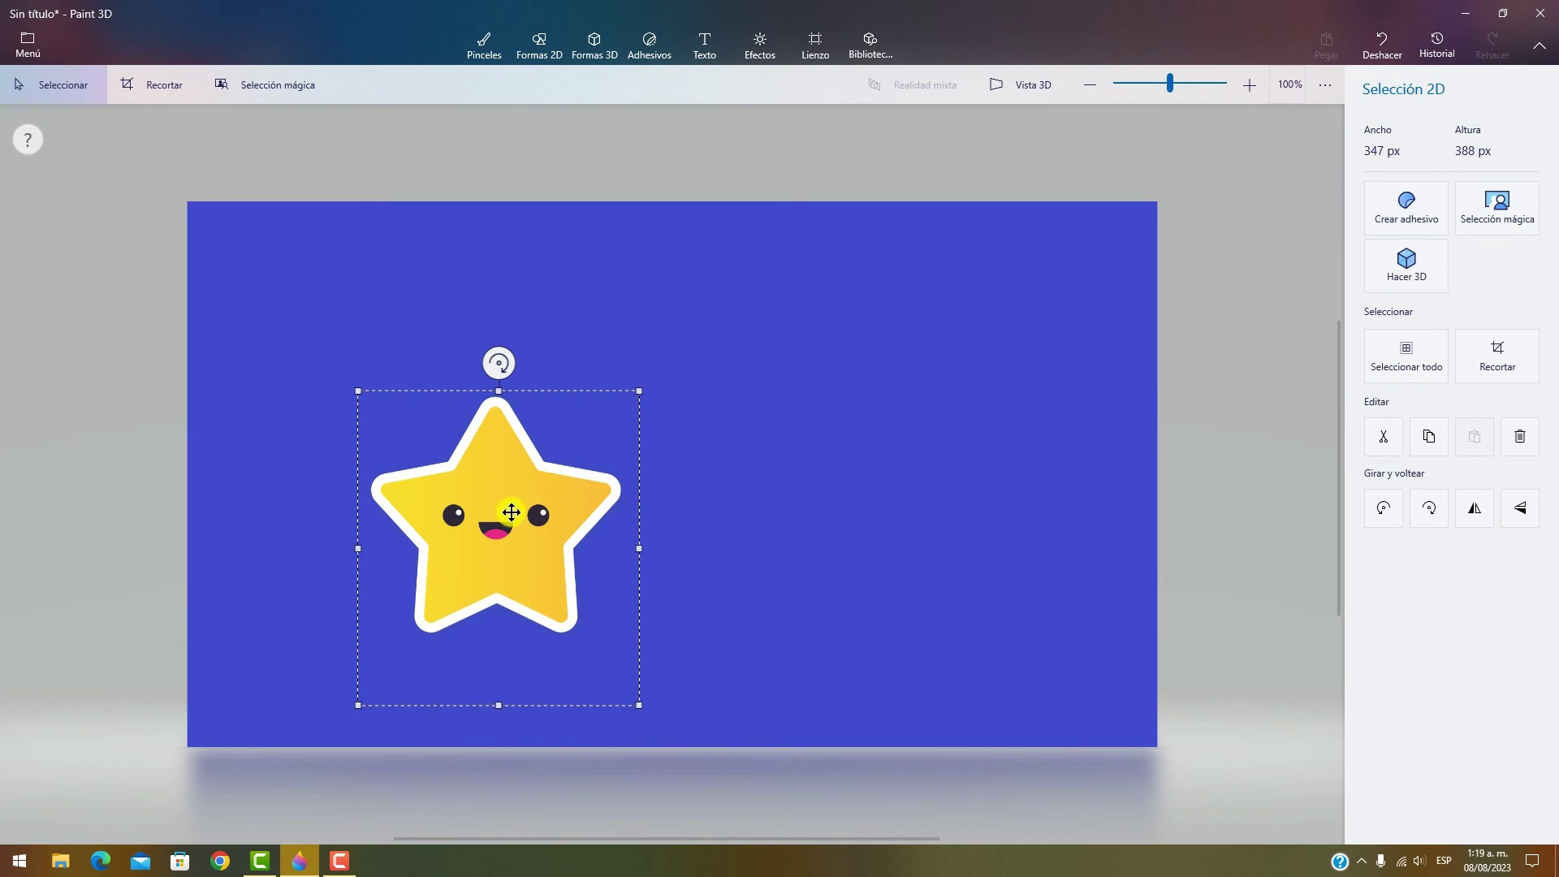
drag(515, 513, 942, 479)
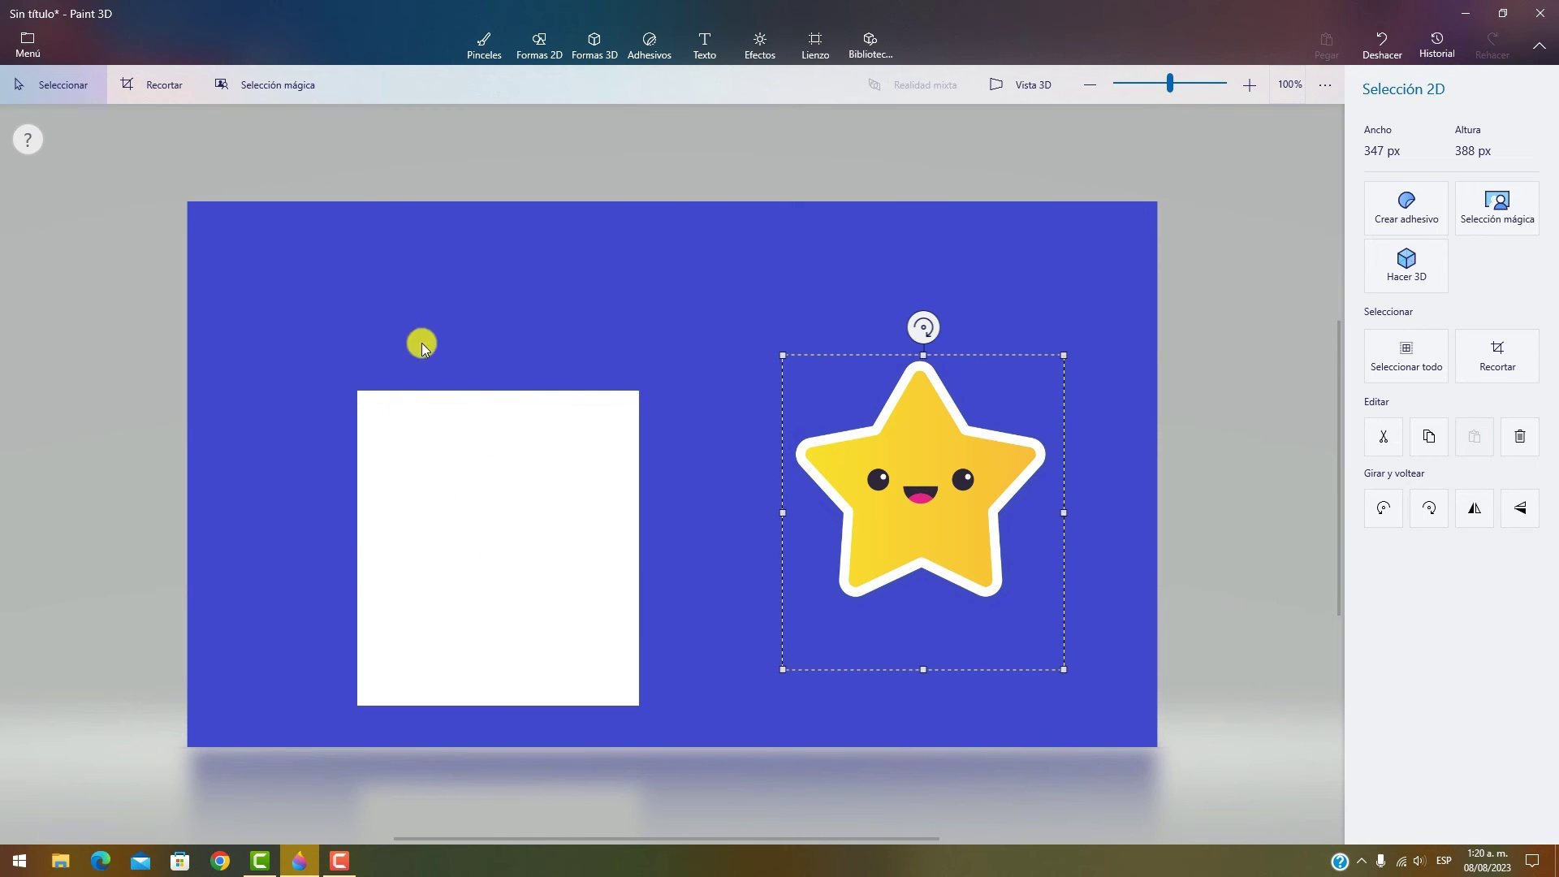
click(1380, 42)
click(1381, 42)
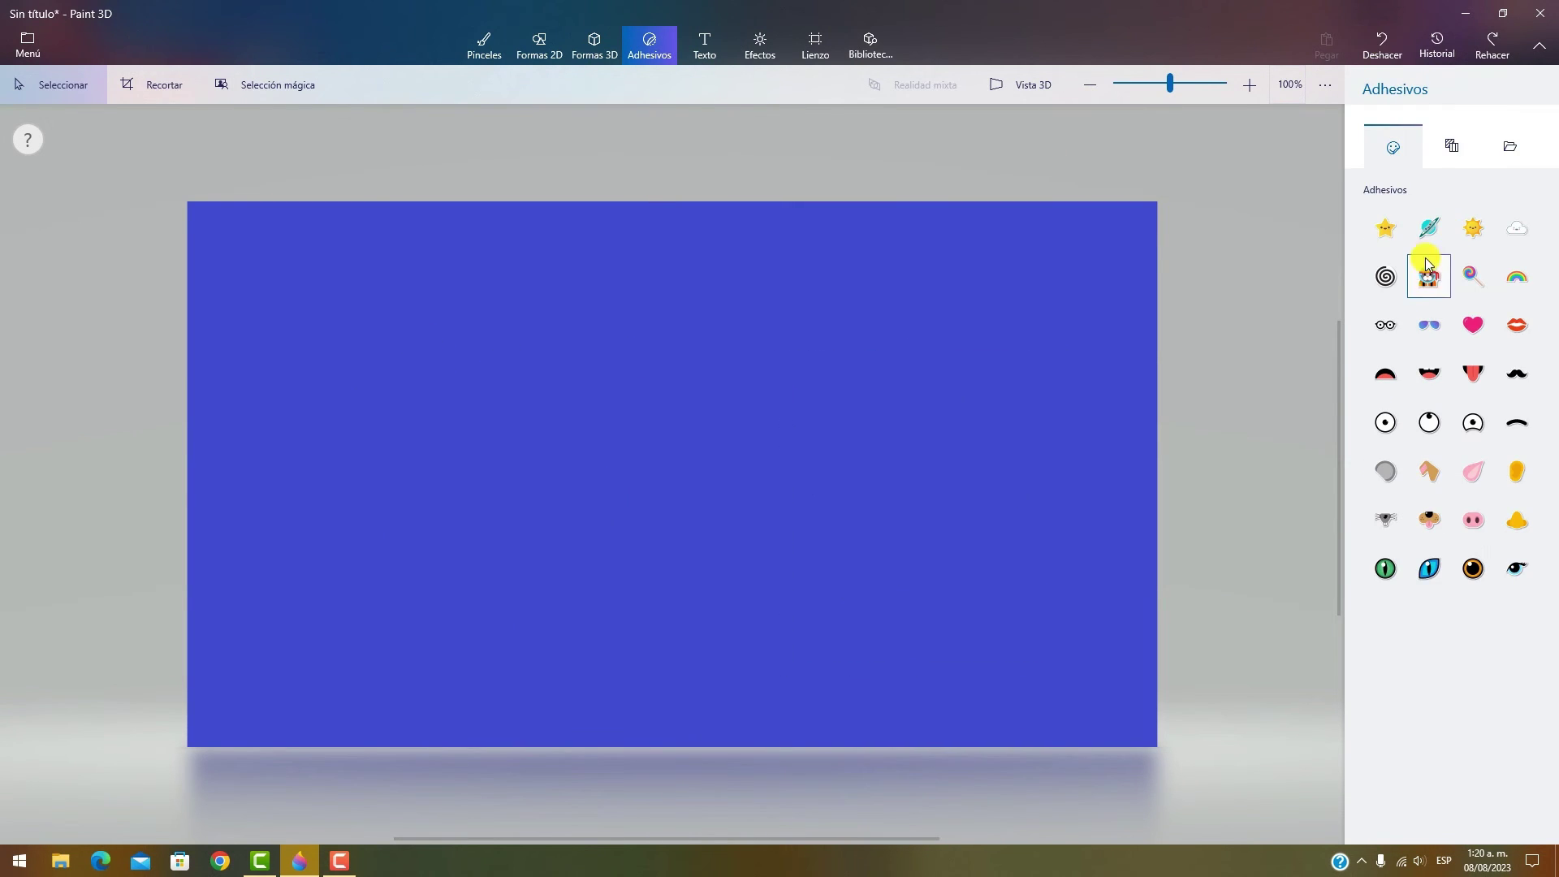
- Place a larger star sticker around the canvas's centre and convert it to a 3D object
click(1385, 227)
click(769, 581)
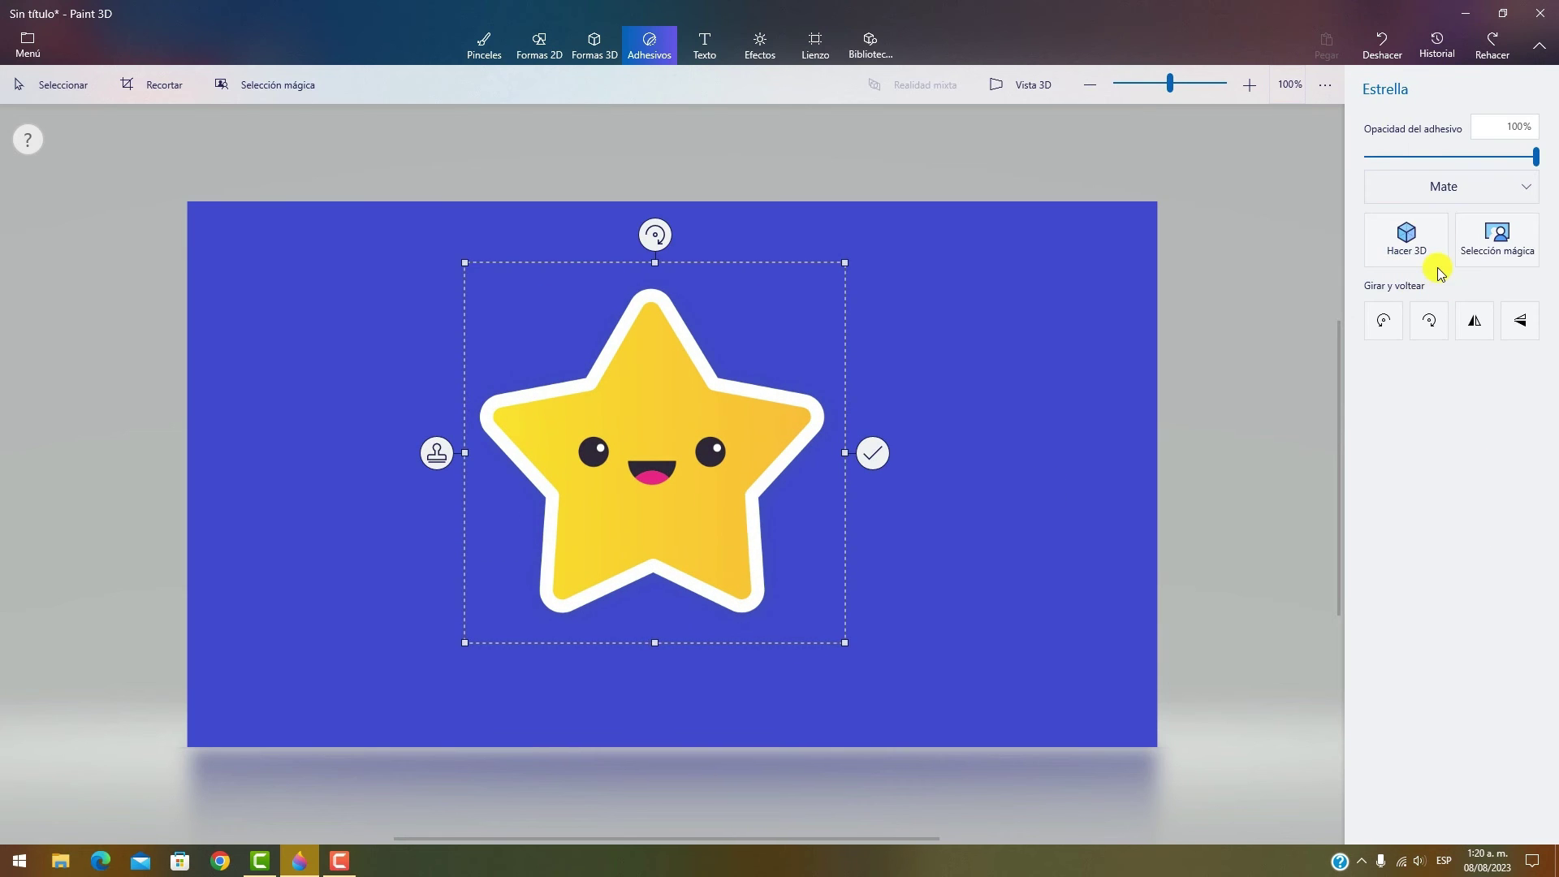
click(998, 487)
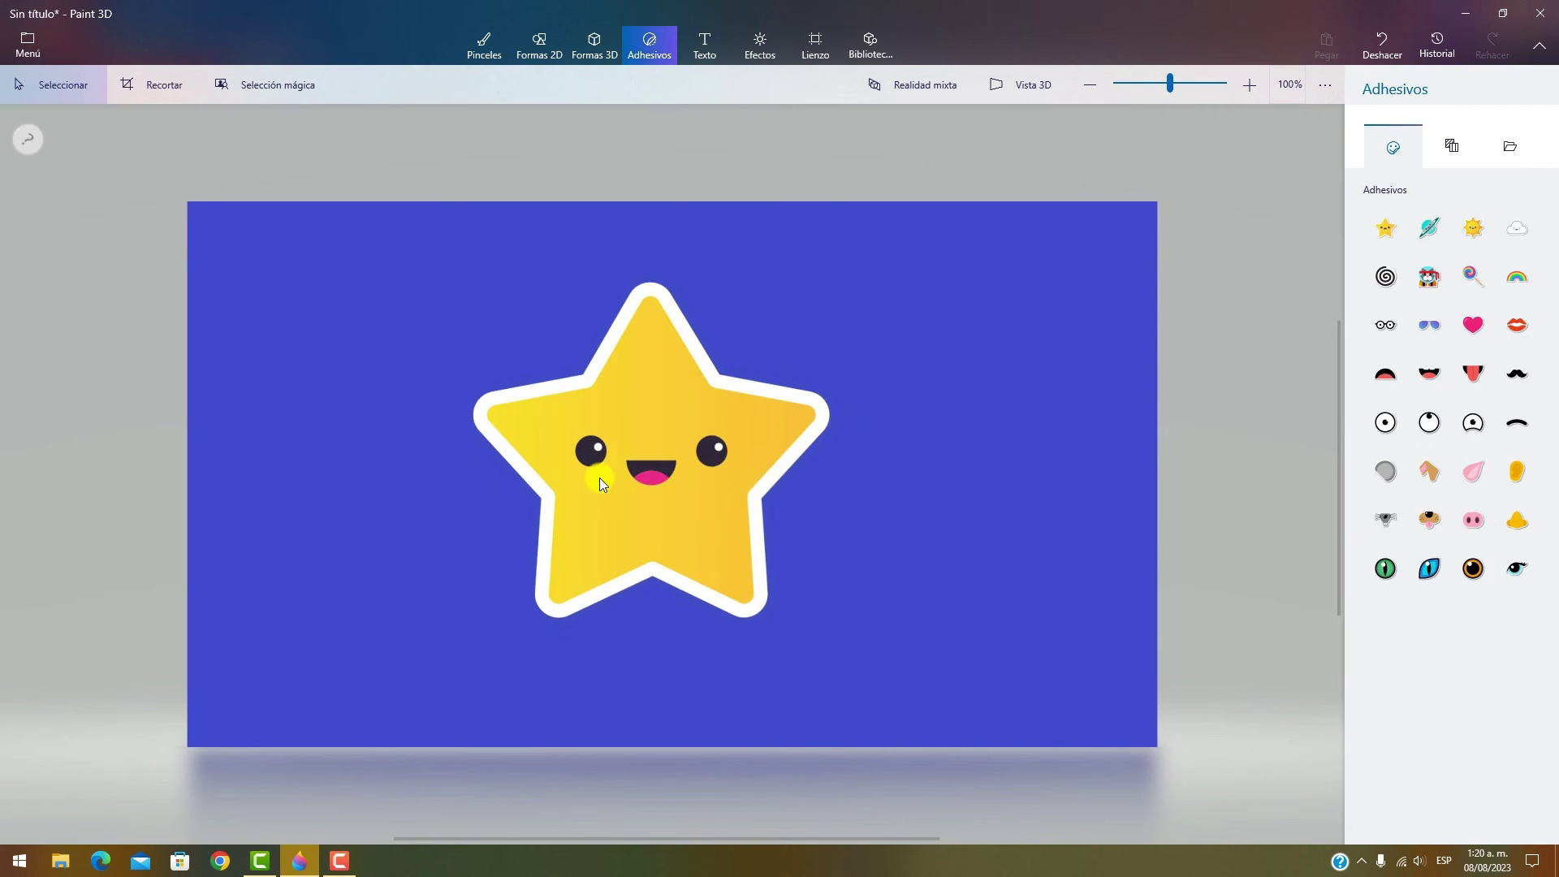
- Shrink the 3D star into the canvas's upper-left corner and delete it
drag(599, 478, 735, 517)
click(678, 395)
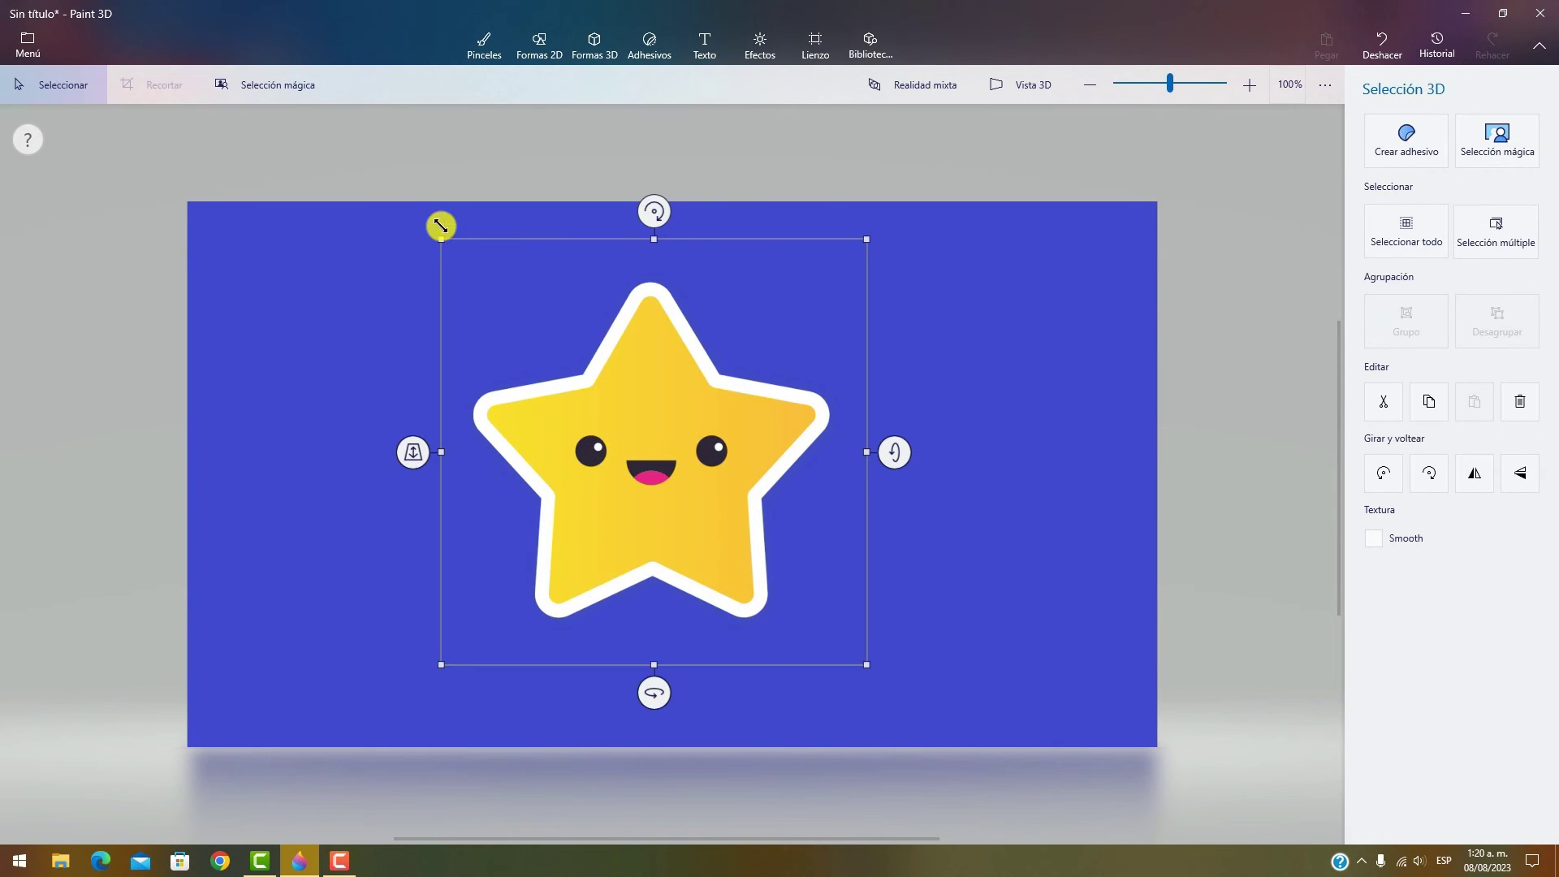
drag(512, 300, 227, 341)
click(885, 416)
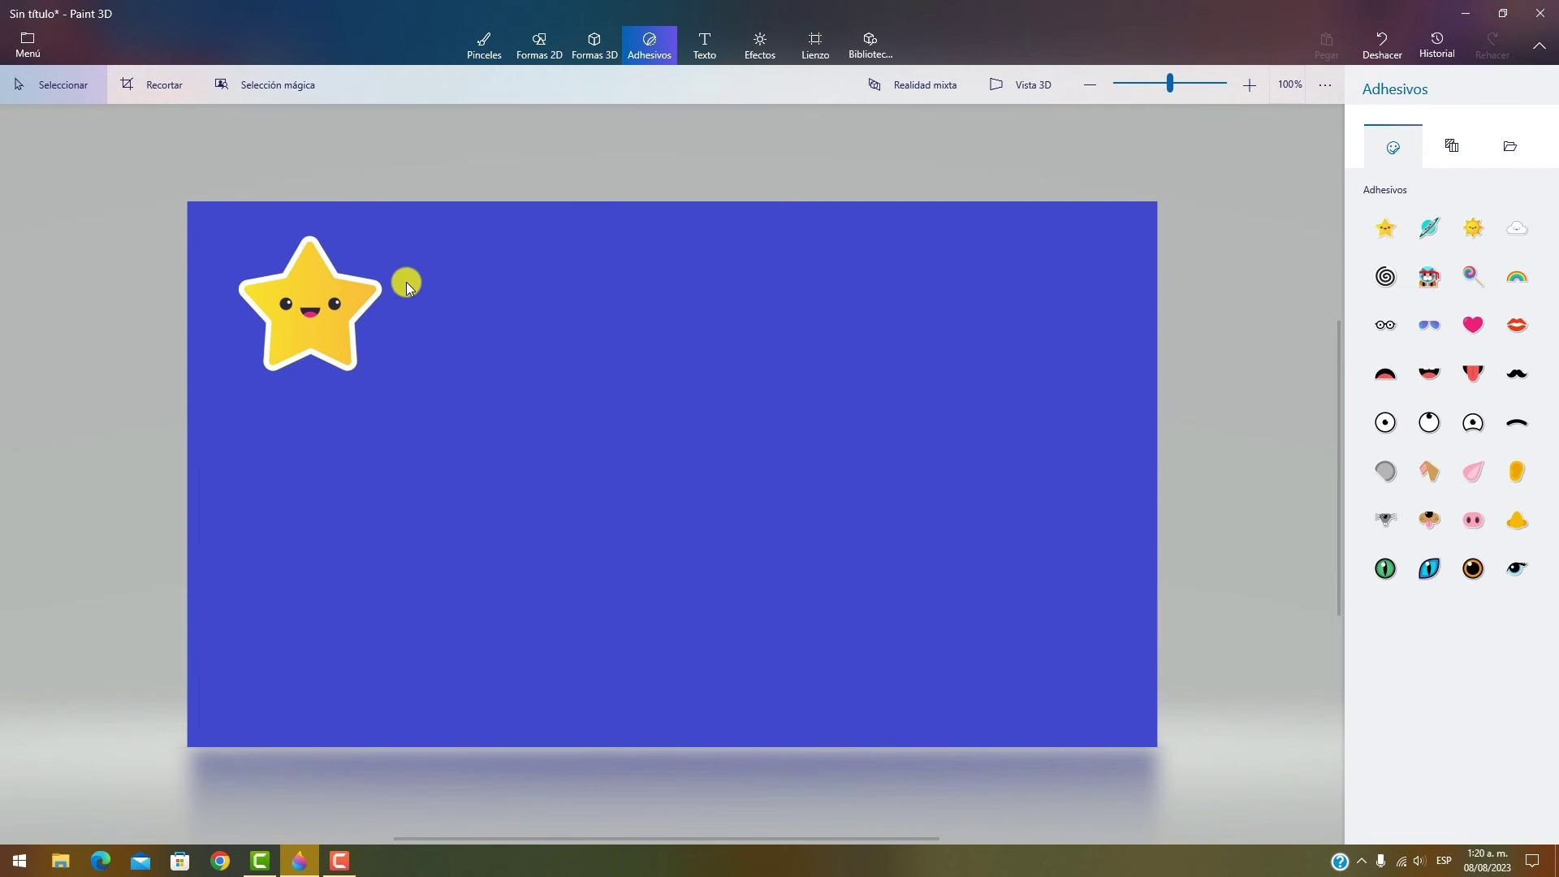
click(362, 302)
key(Delete)
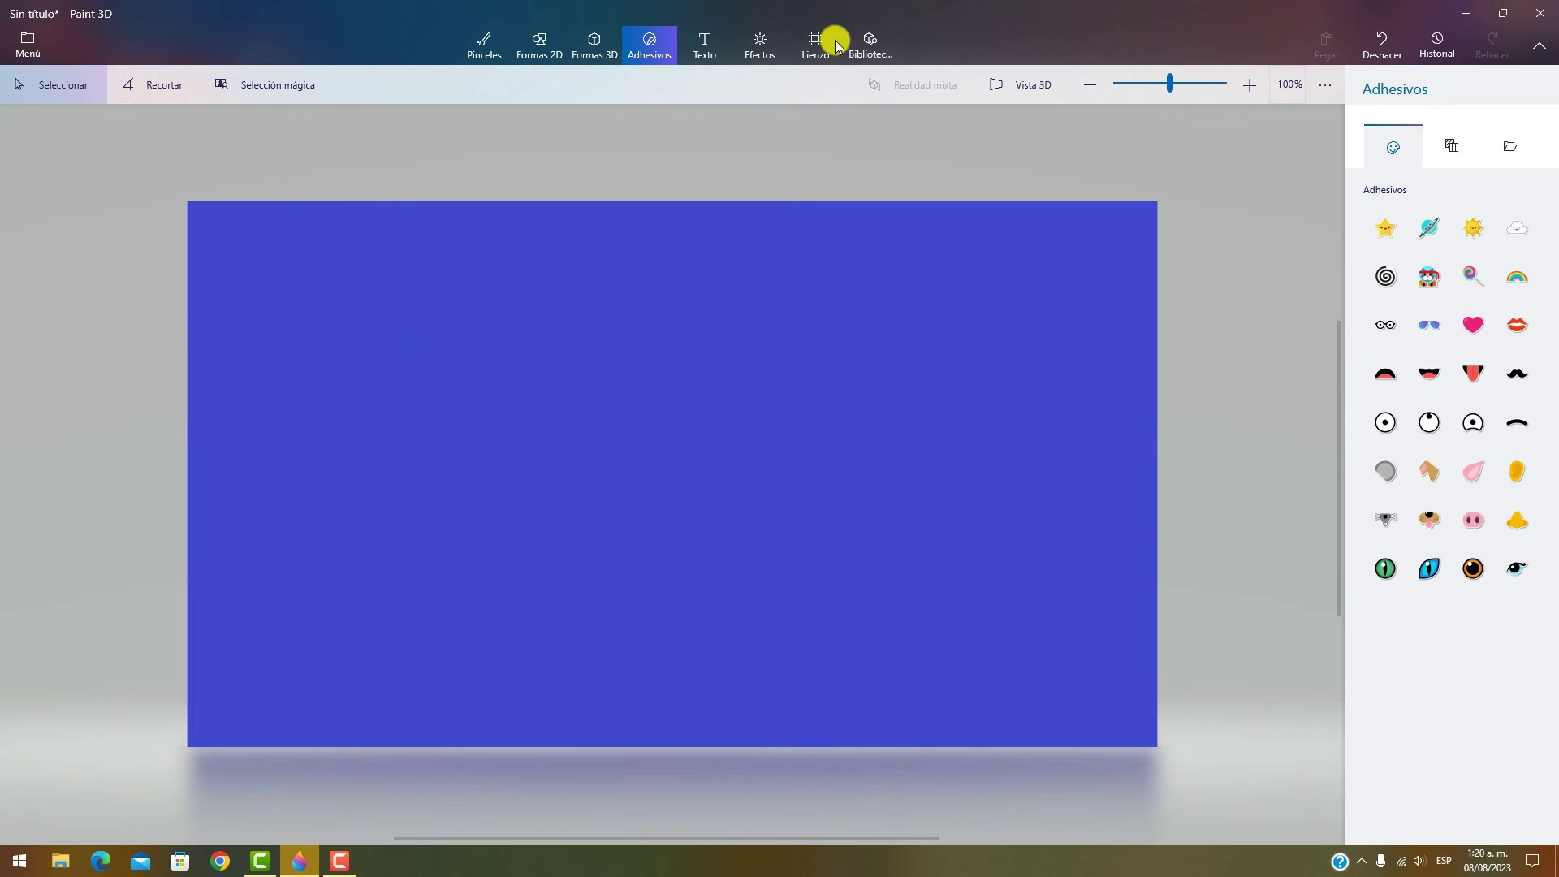
- Add the 2D text "Prueba" near the middle of the canvas
click(713, 50)
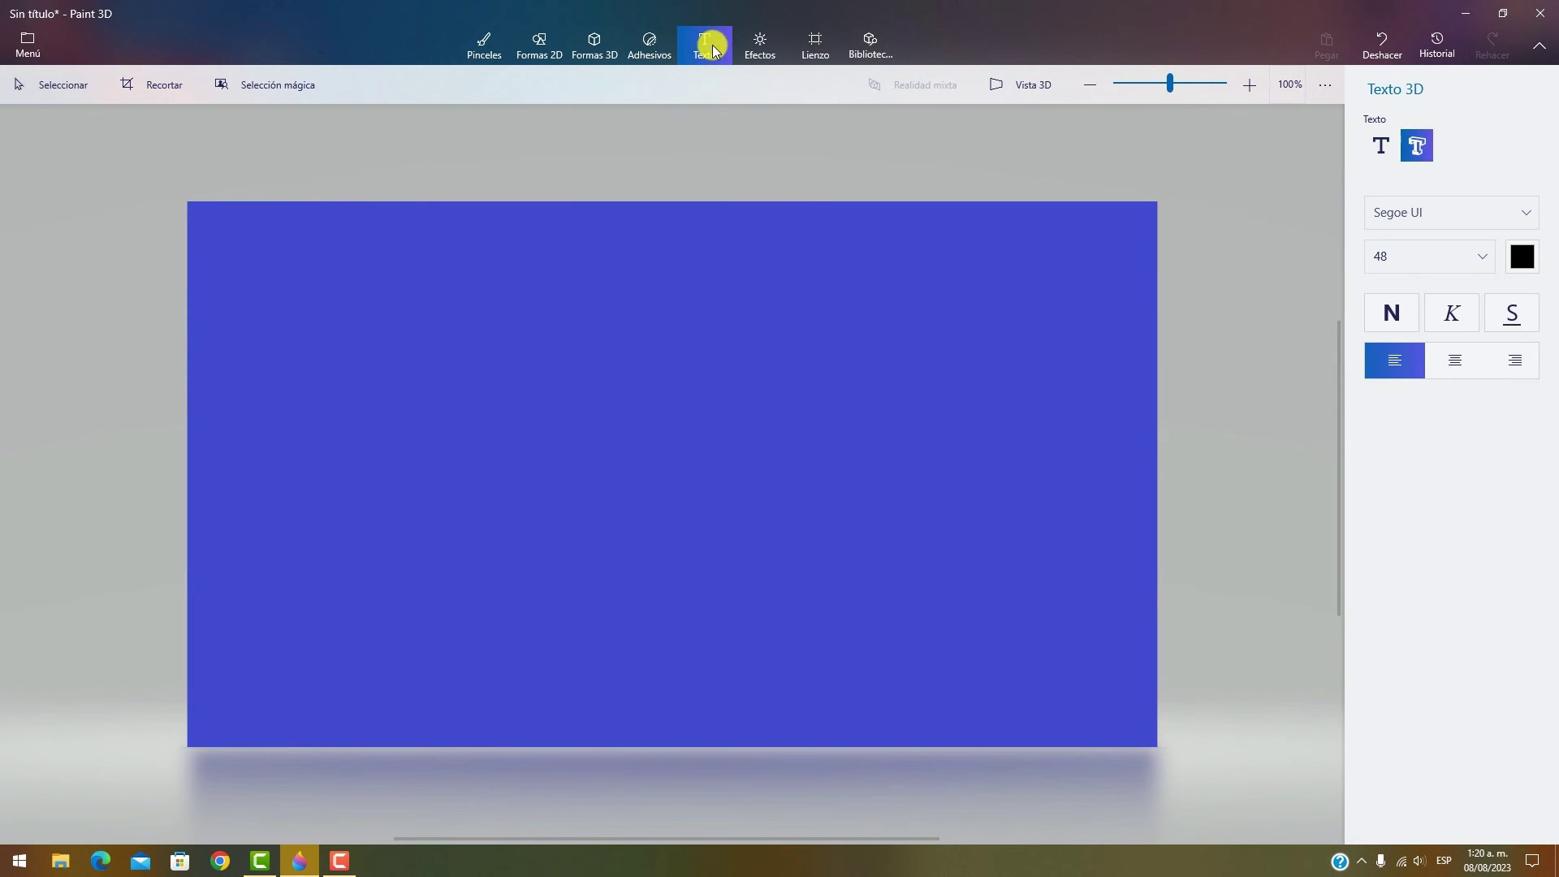
click(1386, 154)
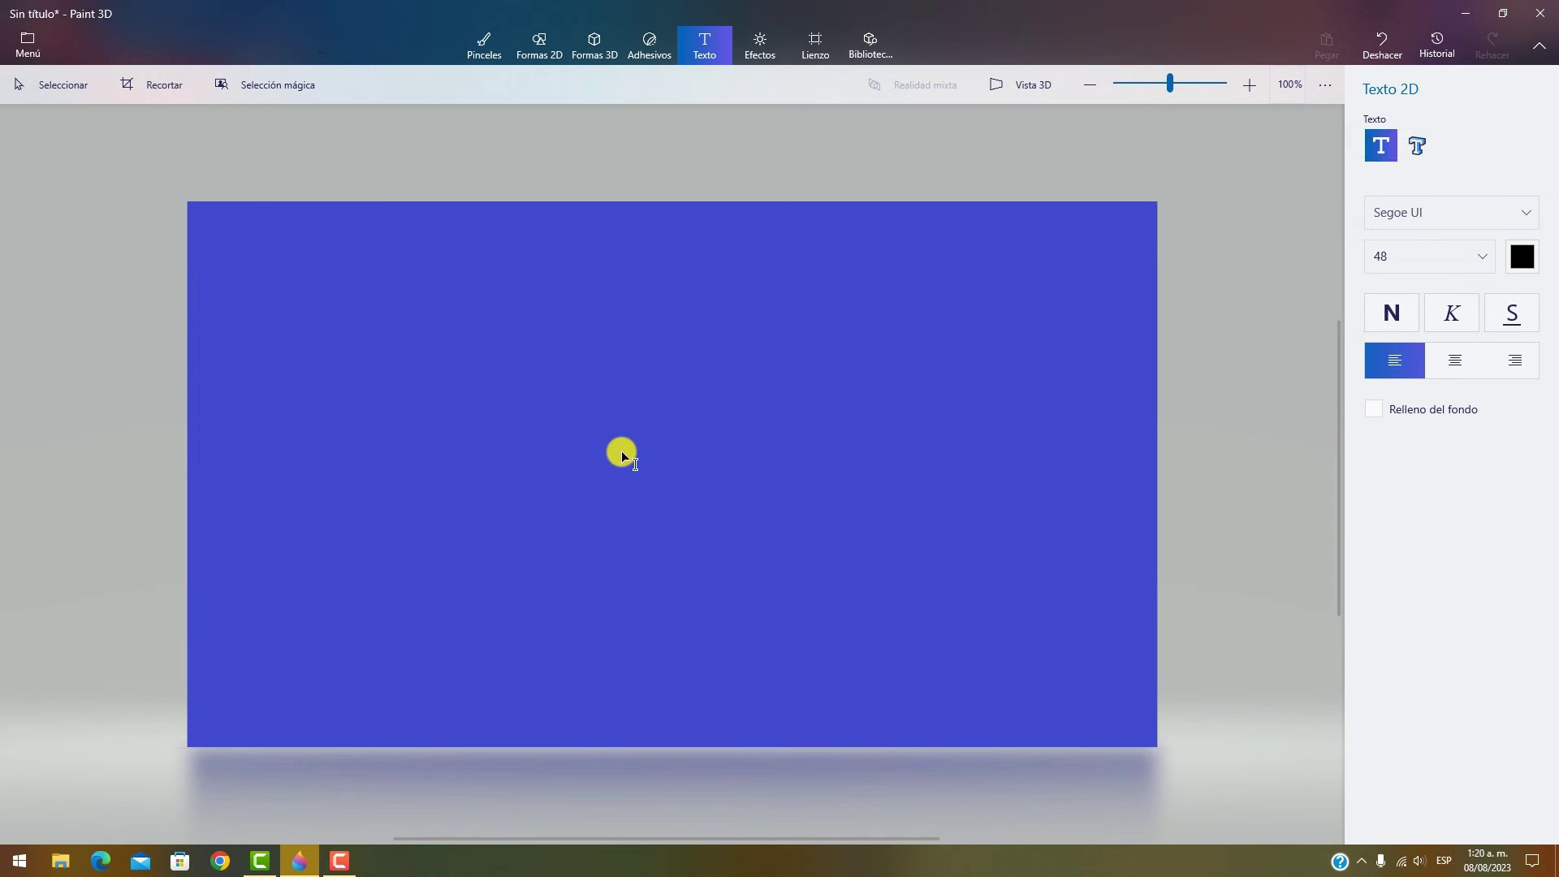
click(577, 372)
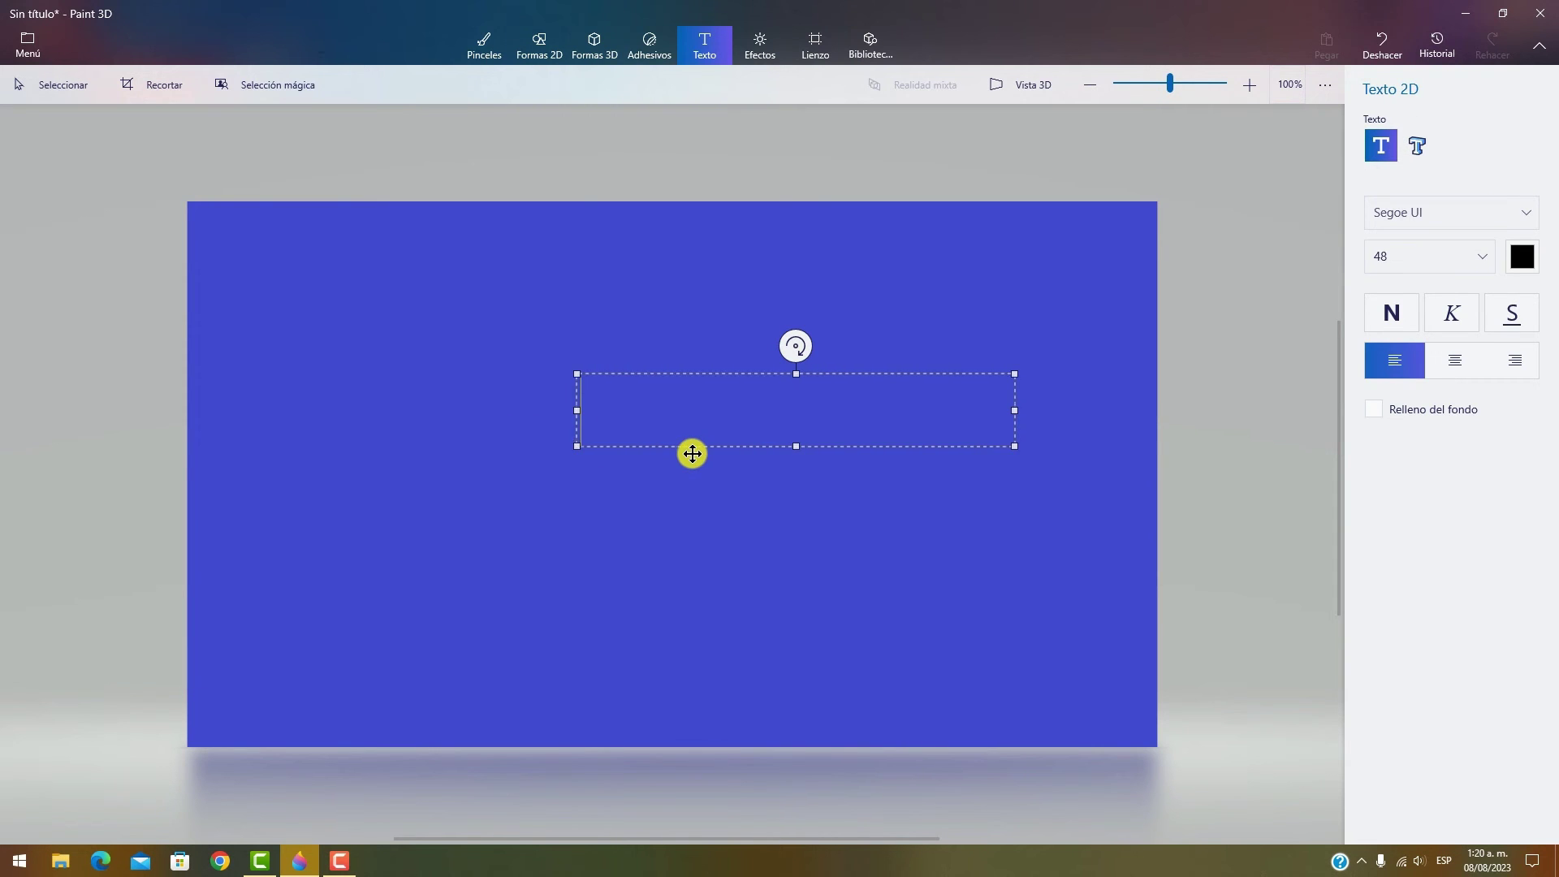
text(pri)
key(BackSpace)
text(Prueba)
- Set the text's font size to 94 and move its box to the centre of the canvas
double_click(728, 404)
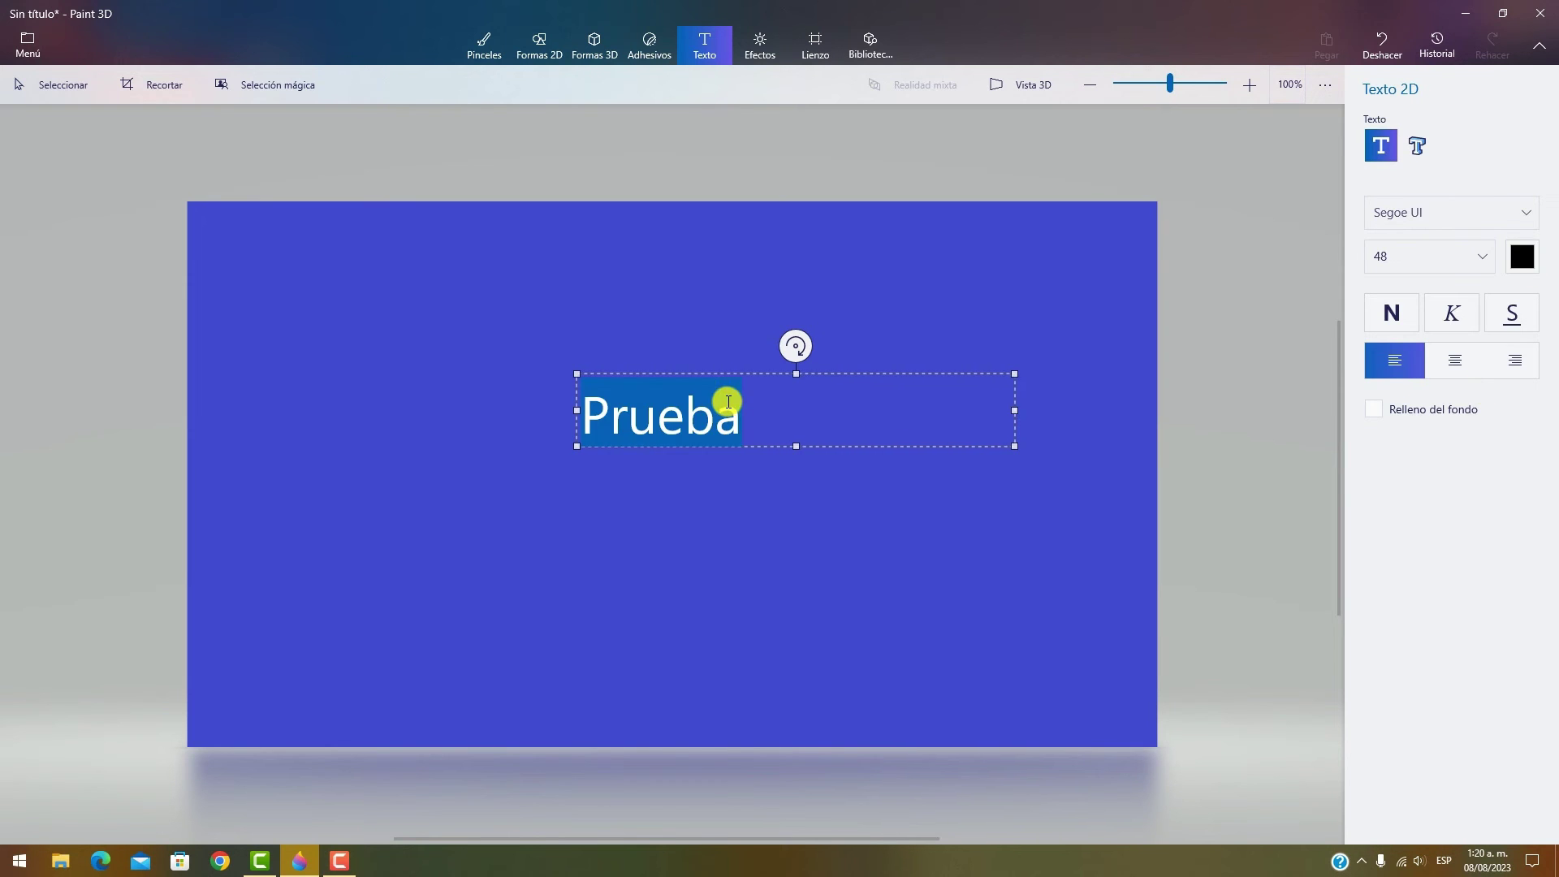
click(1411, 258)
click(1389, 377)
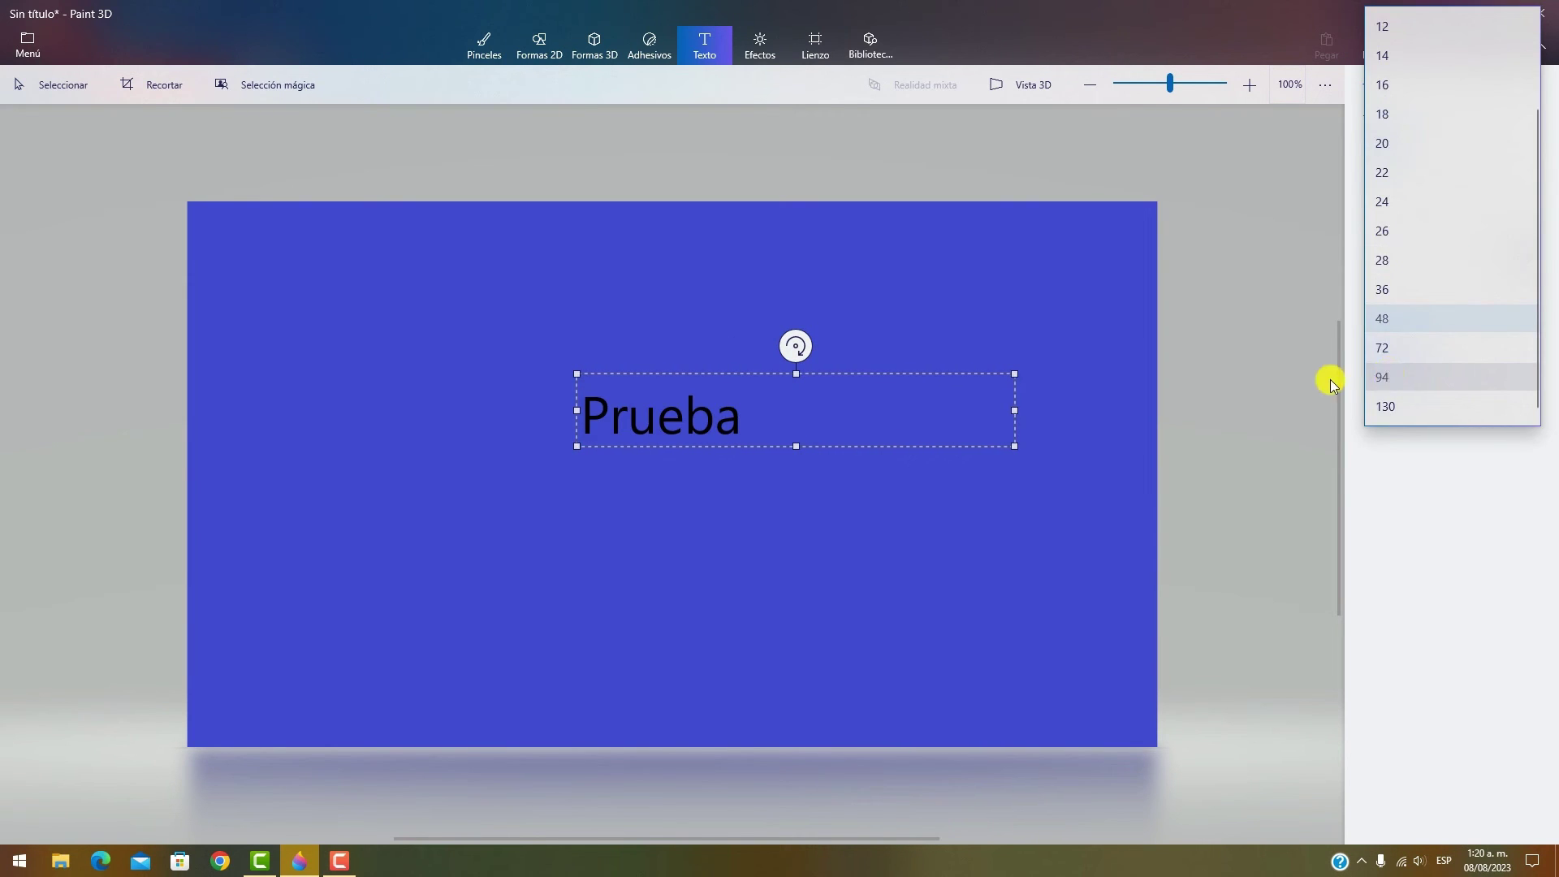
drag(678, 386, 672, 400)
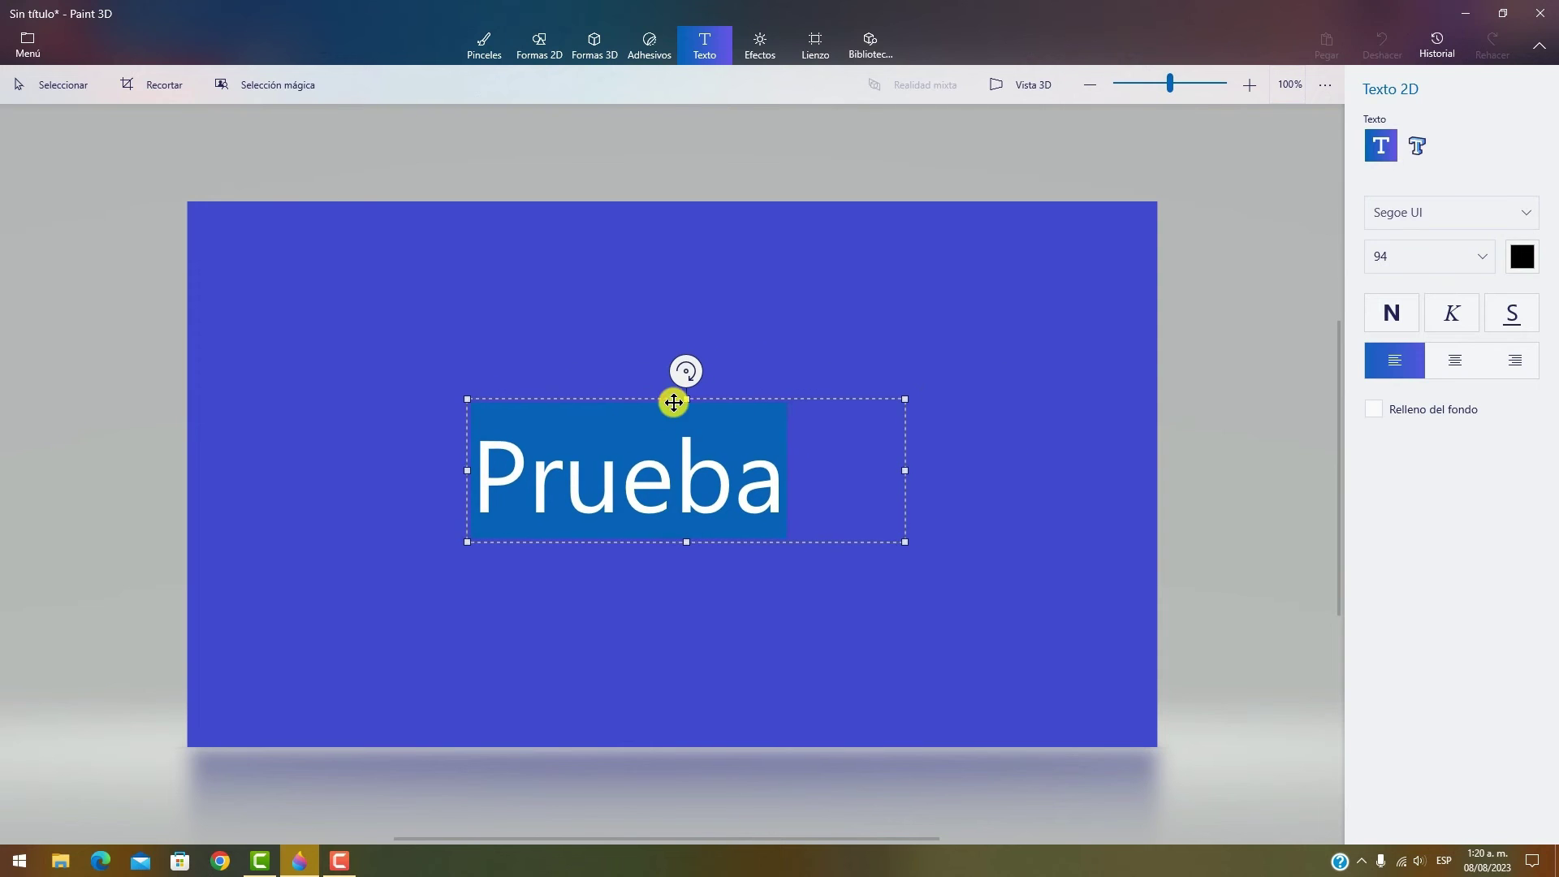
- Colour the text golden yellow and centre it within its box
click(1521, 257)
click(1392, 358)
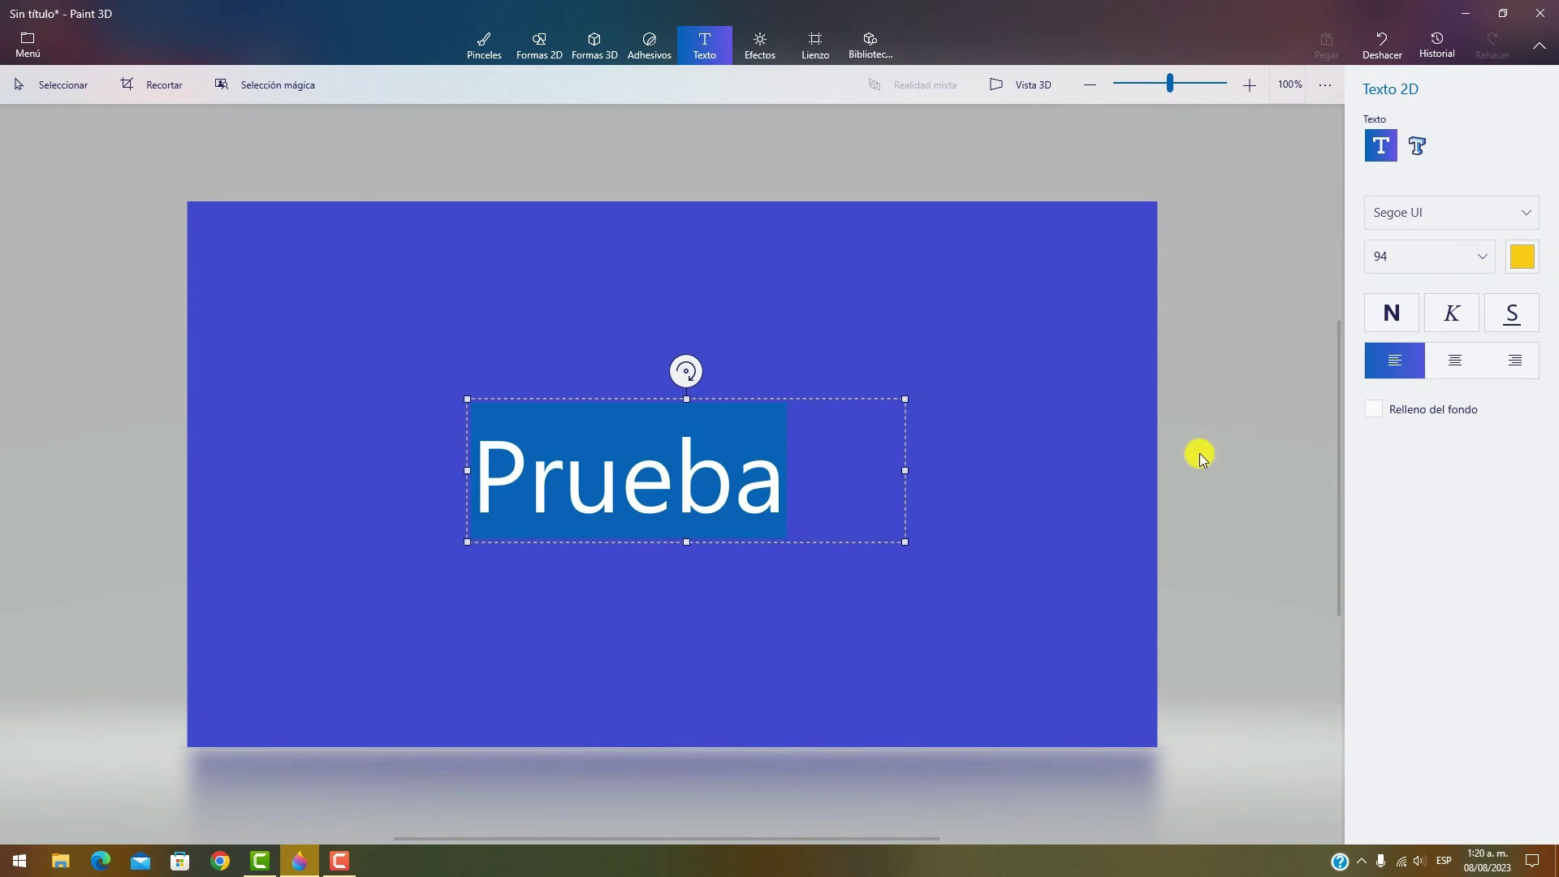
click(1428, 370)
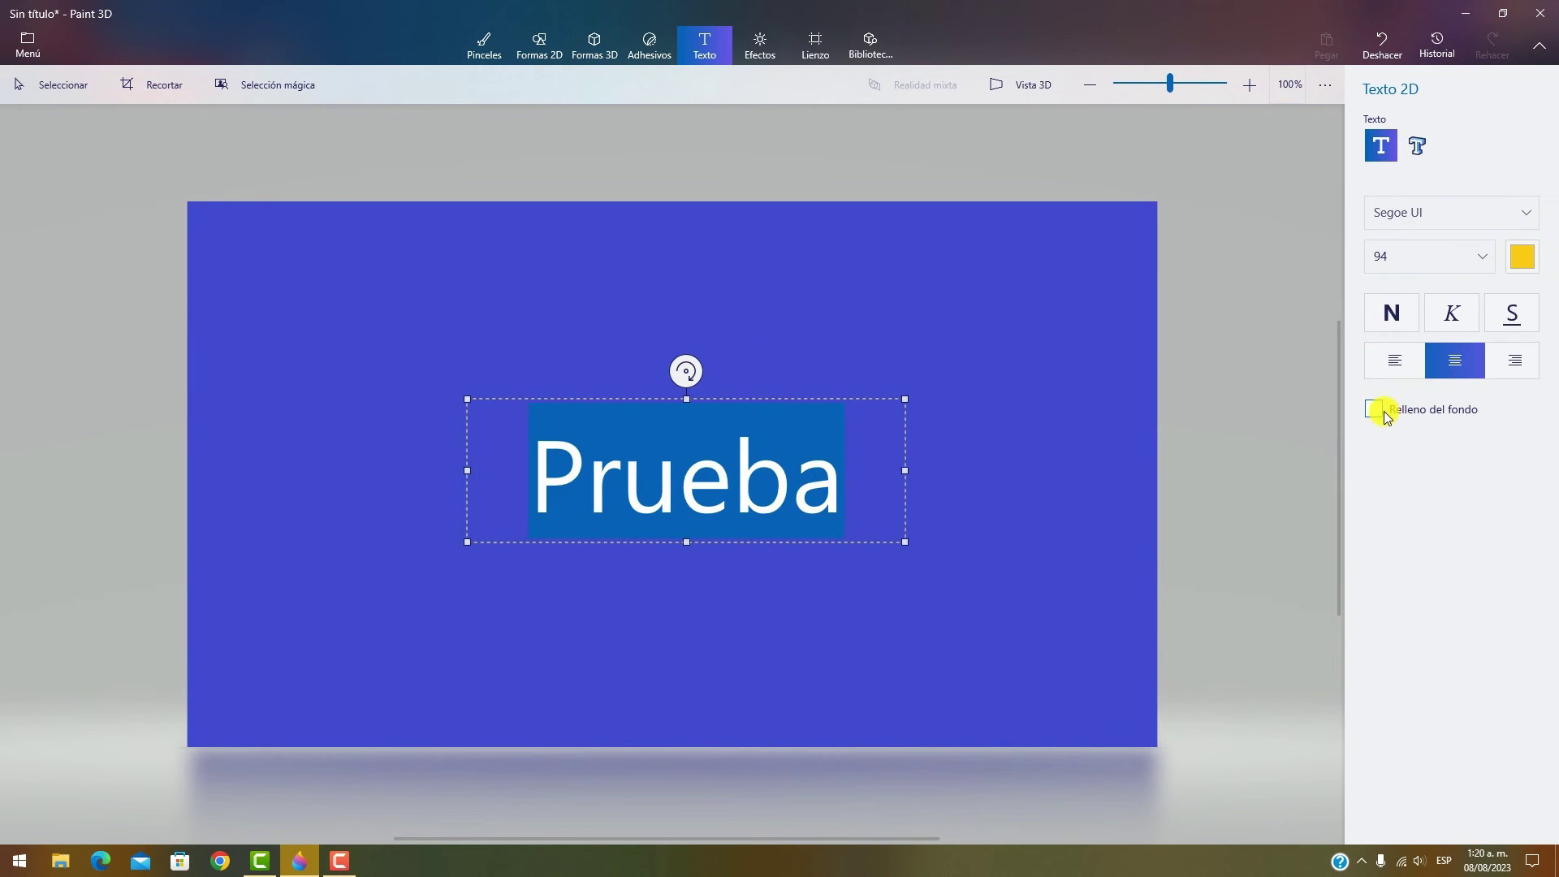
- Try a white background fill (Relleno del fondo) behind the text and turn the fill off
click(1385, 415)
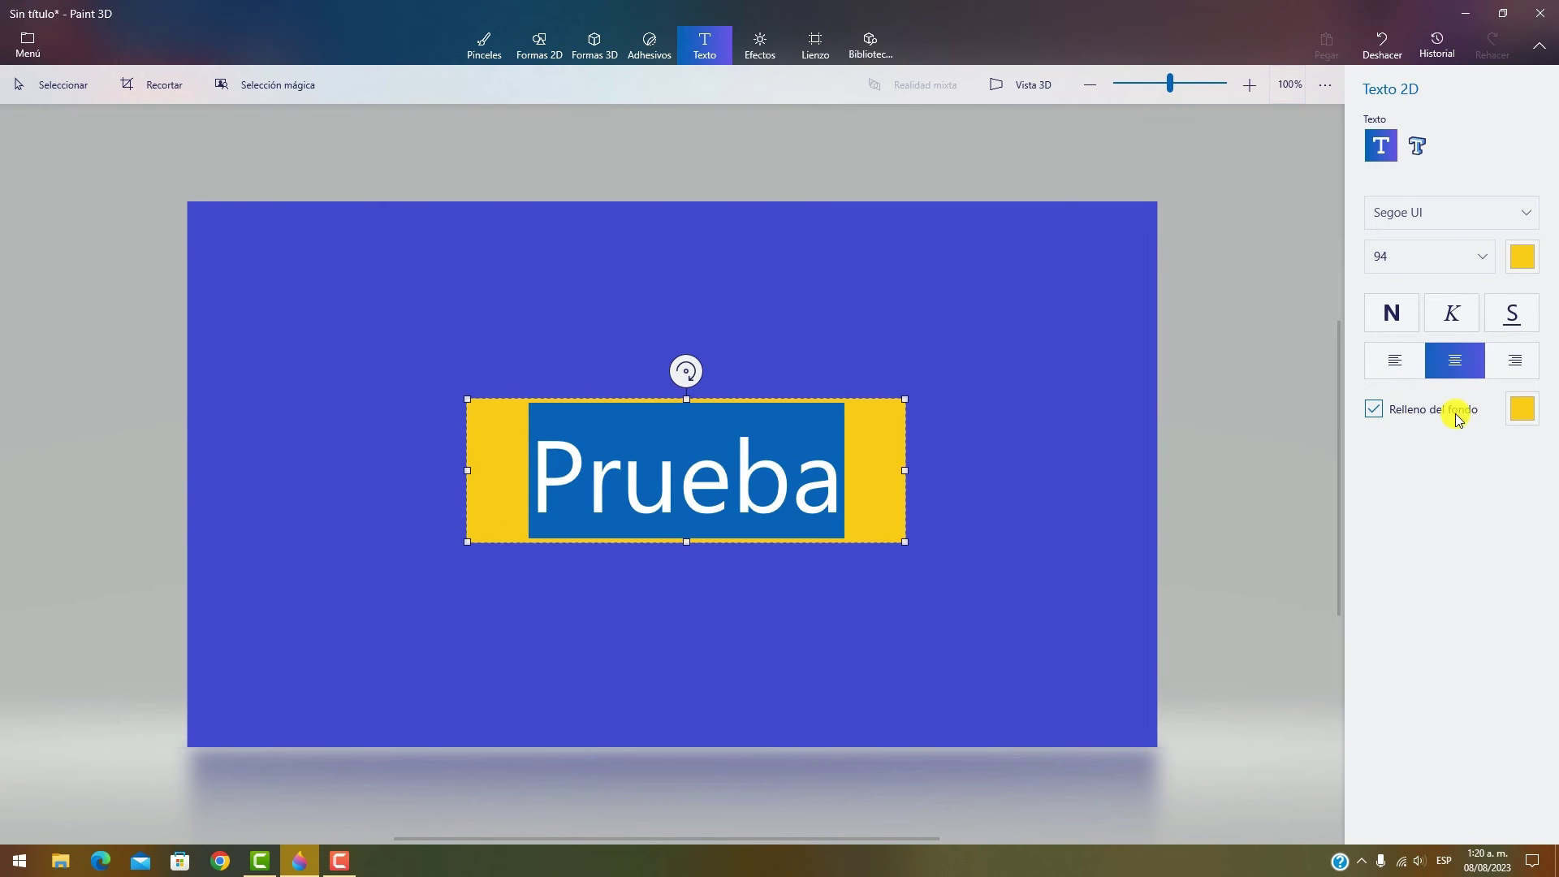
click(1522, 408)
click(1357, 470)
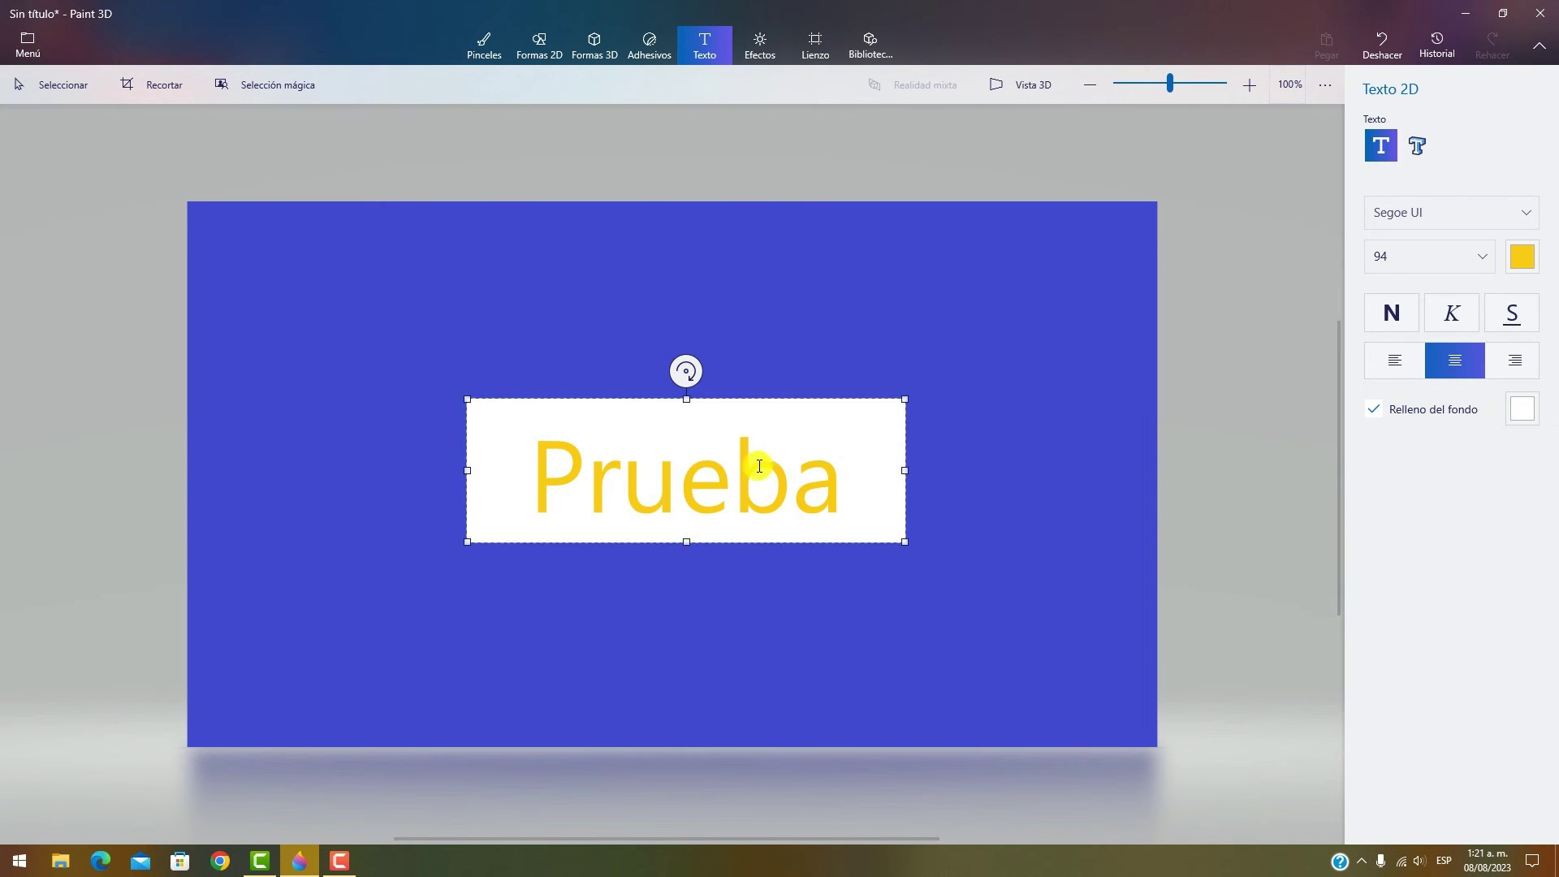
click(1384, 415)
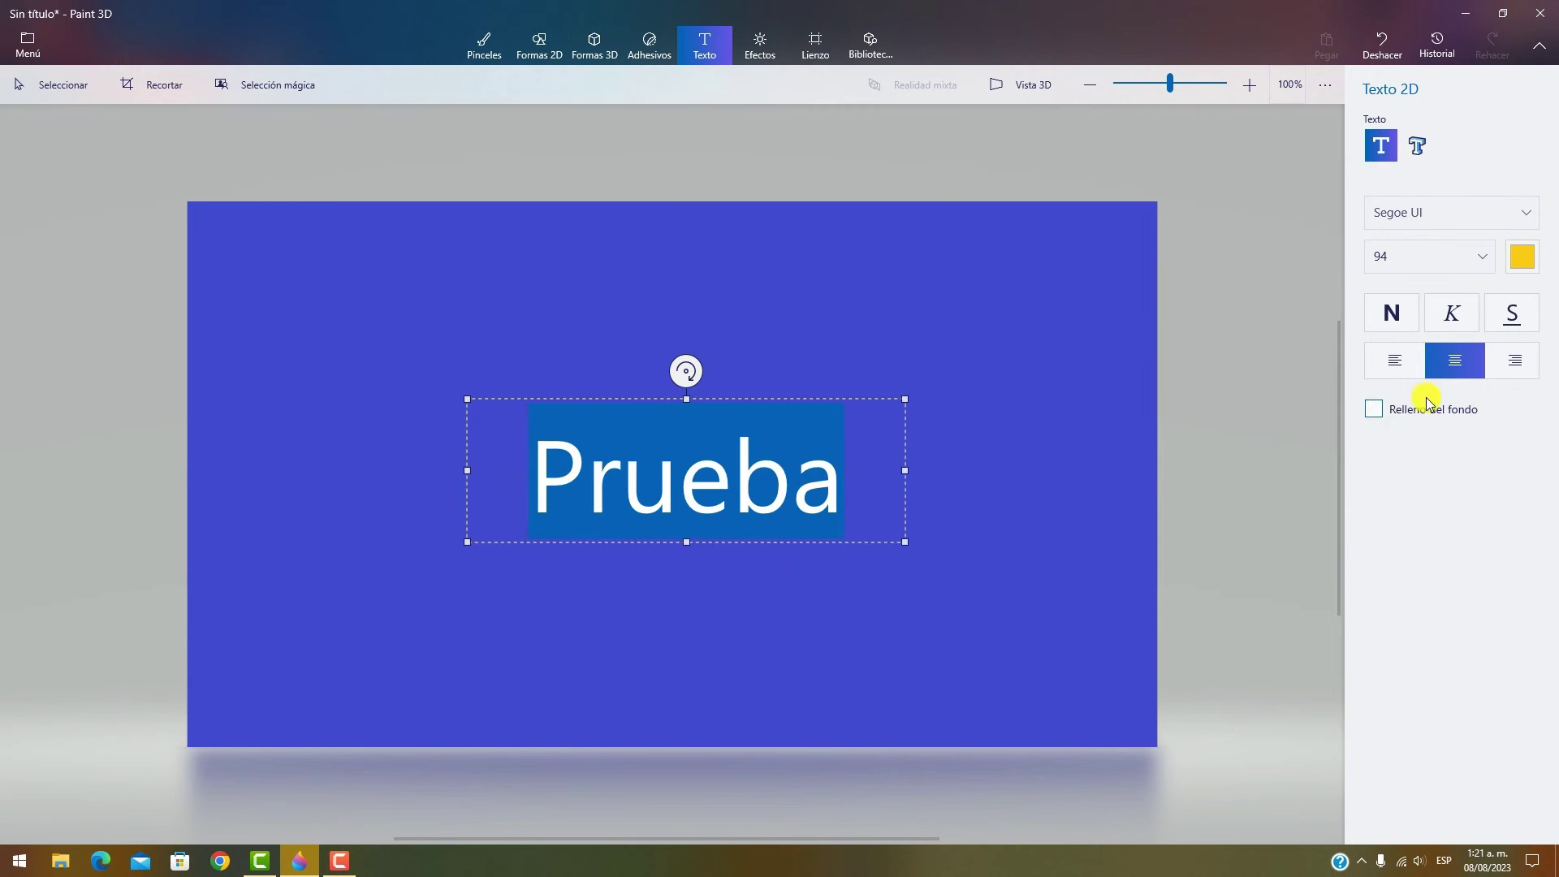
- Move the "Prueba" text box slightly towards the upper left to centre it and commit the 2D text to the canvas
click(746, 472)
mouse_move(767, 400)
mouse_down()
mouse_move(741, 377)
mouse_move(756, 383)
mouse_up()
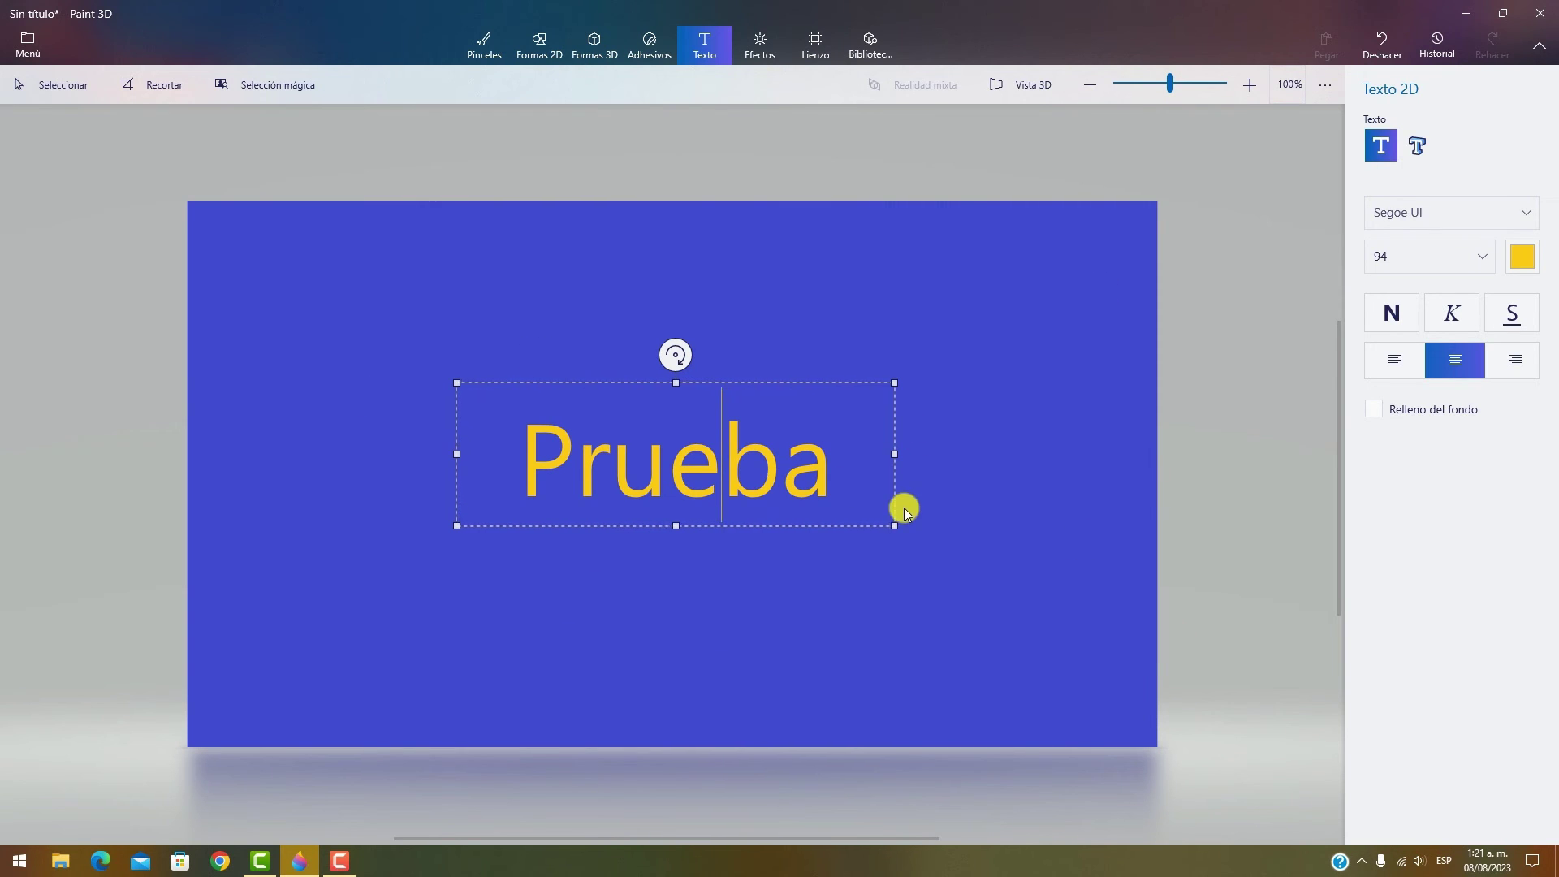
click(903, 561)
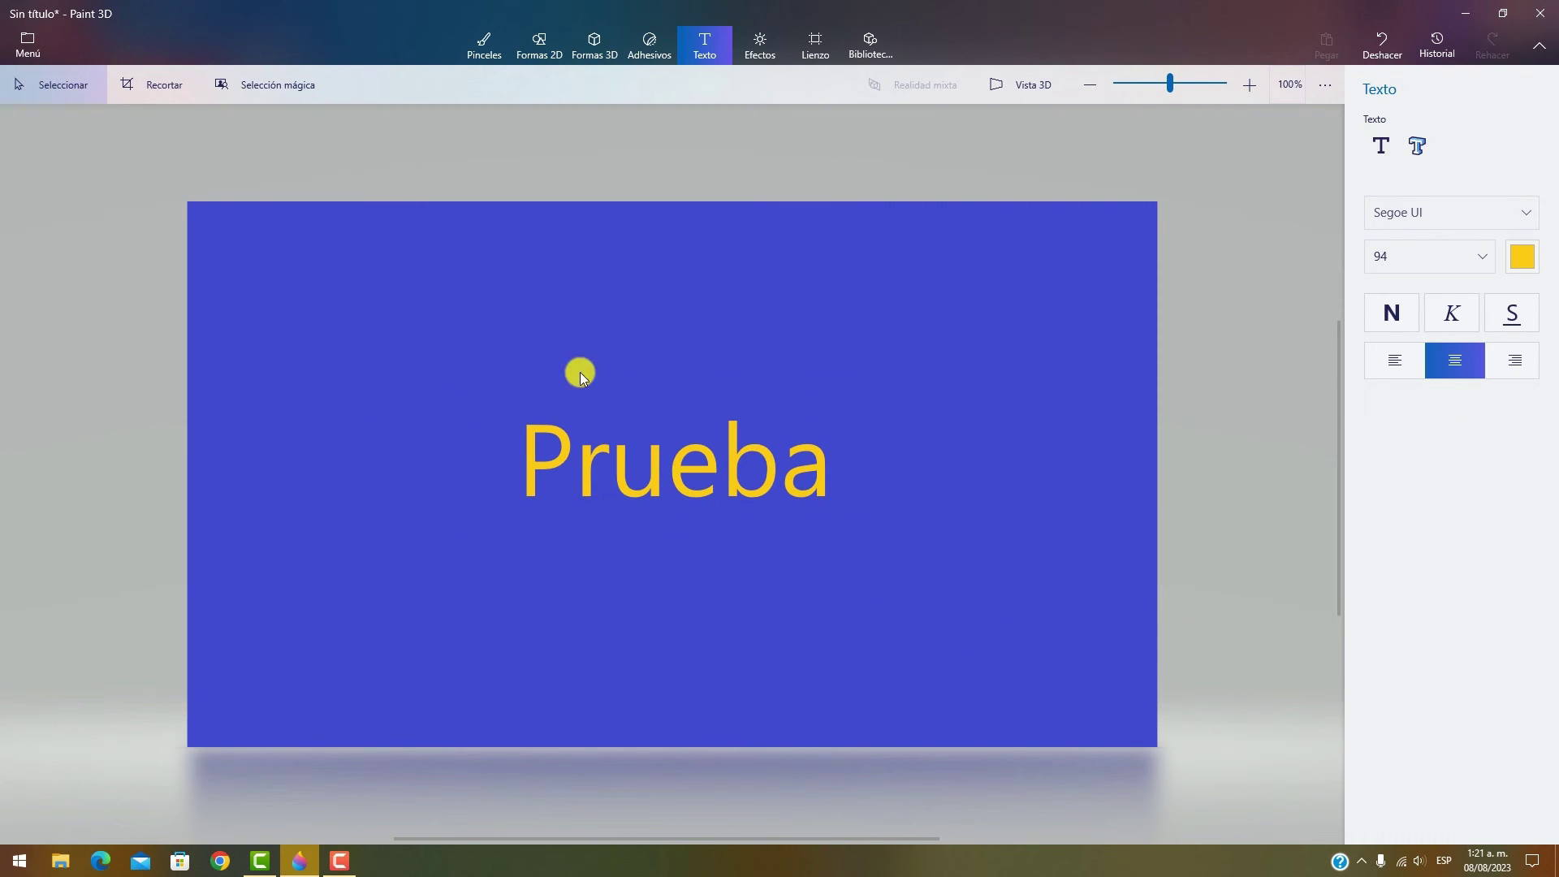
- Select a 720 × 310 px area of the canvas around the placed text and clear the selection
click(585, 406)
drag(452, 363, 1033, 611)
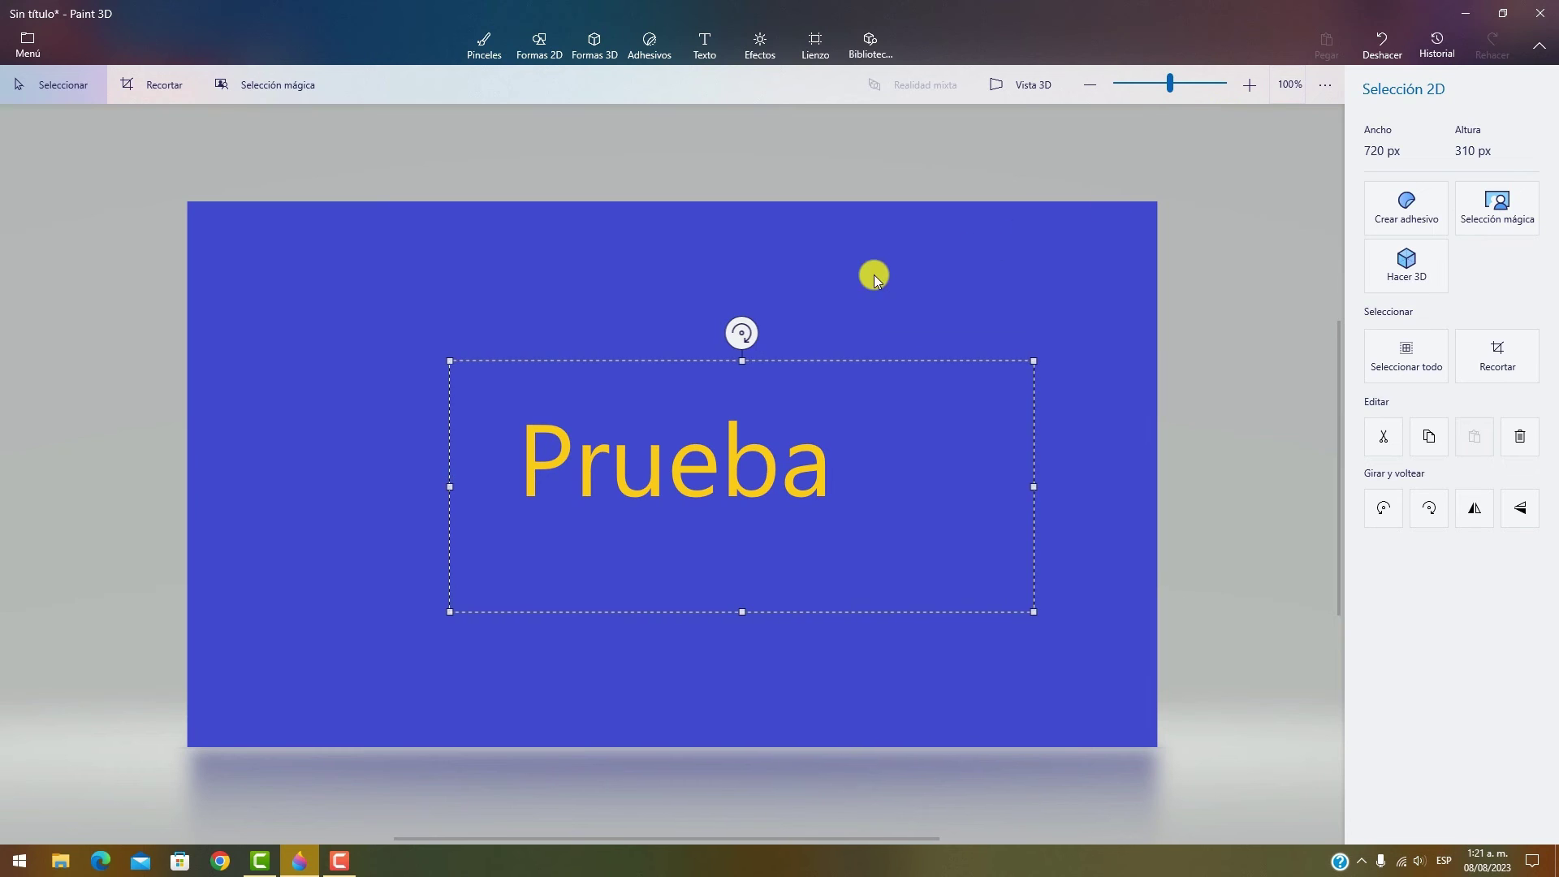
click(898, 226)
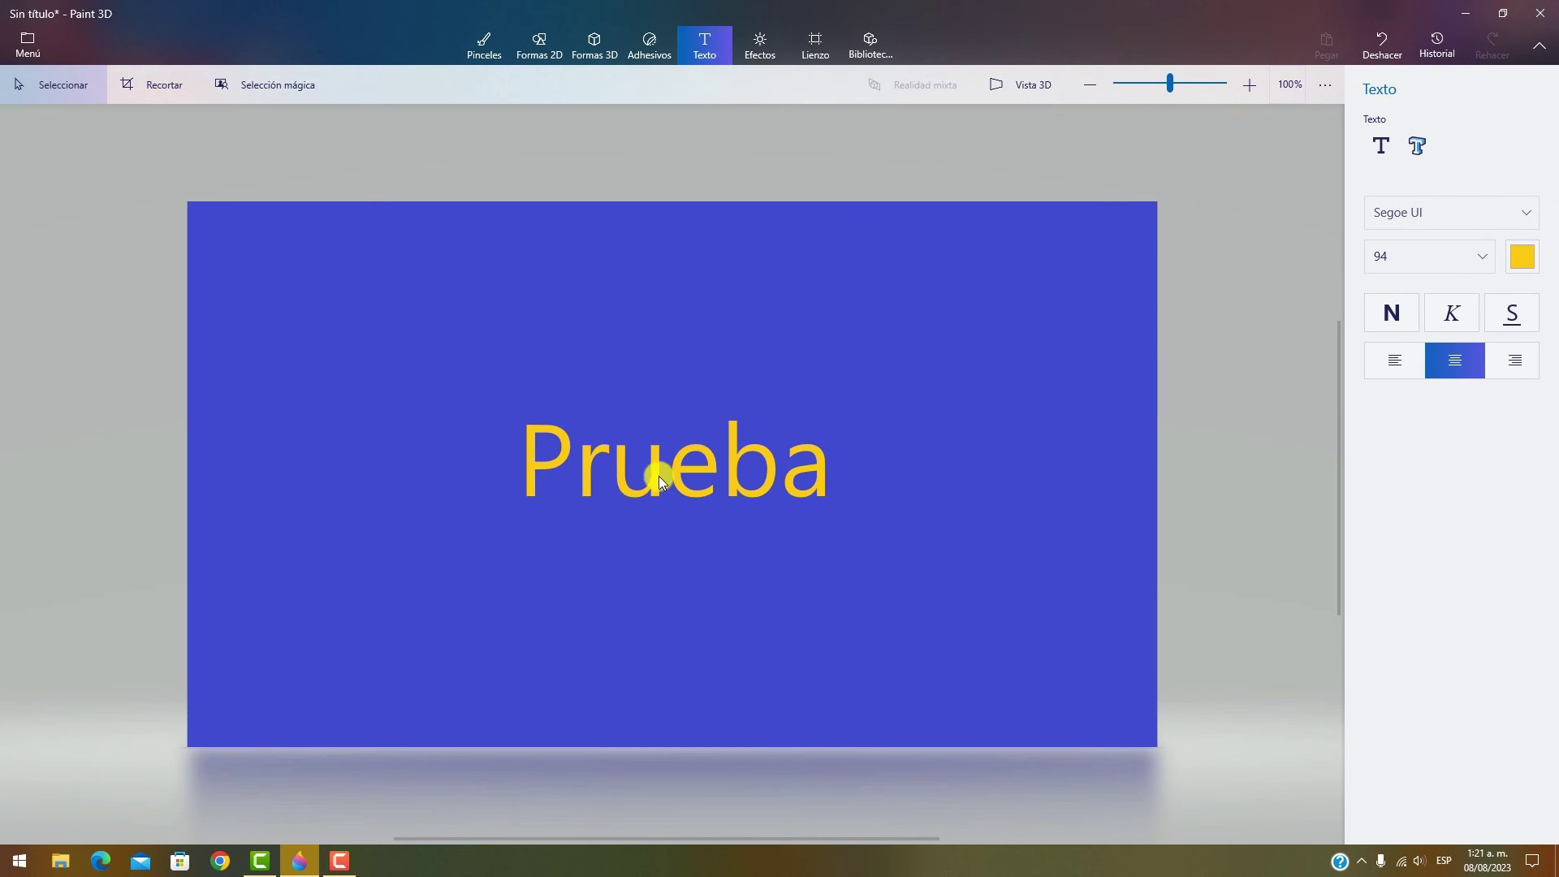
- Try to reselect the placed text directly, and undo its placement on the canvas
drag(659, 480, 650, 459)
click(689, 475)
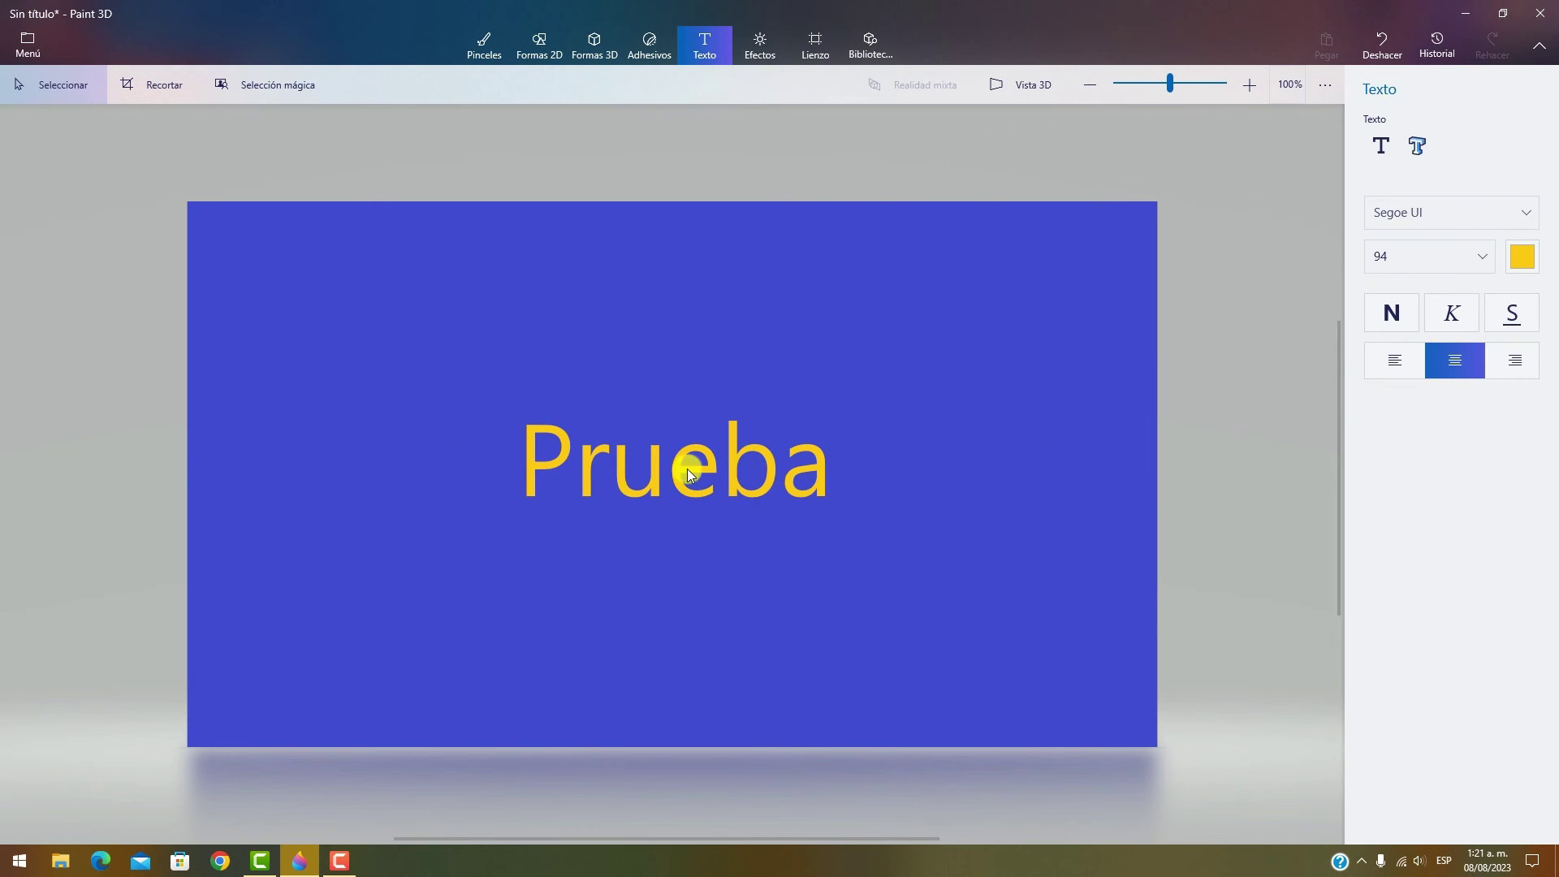
click(1383, 50)
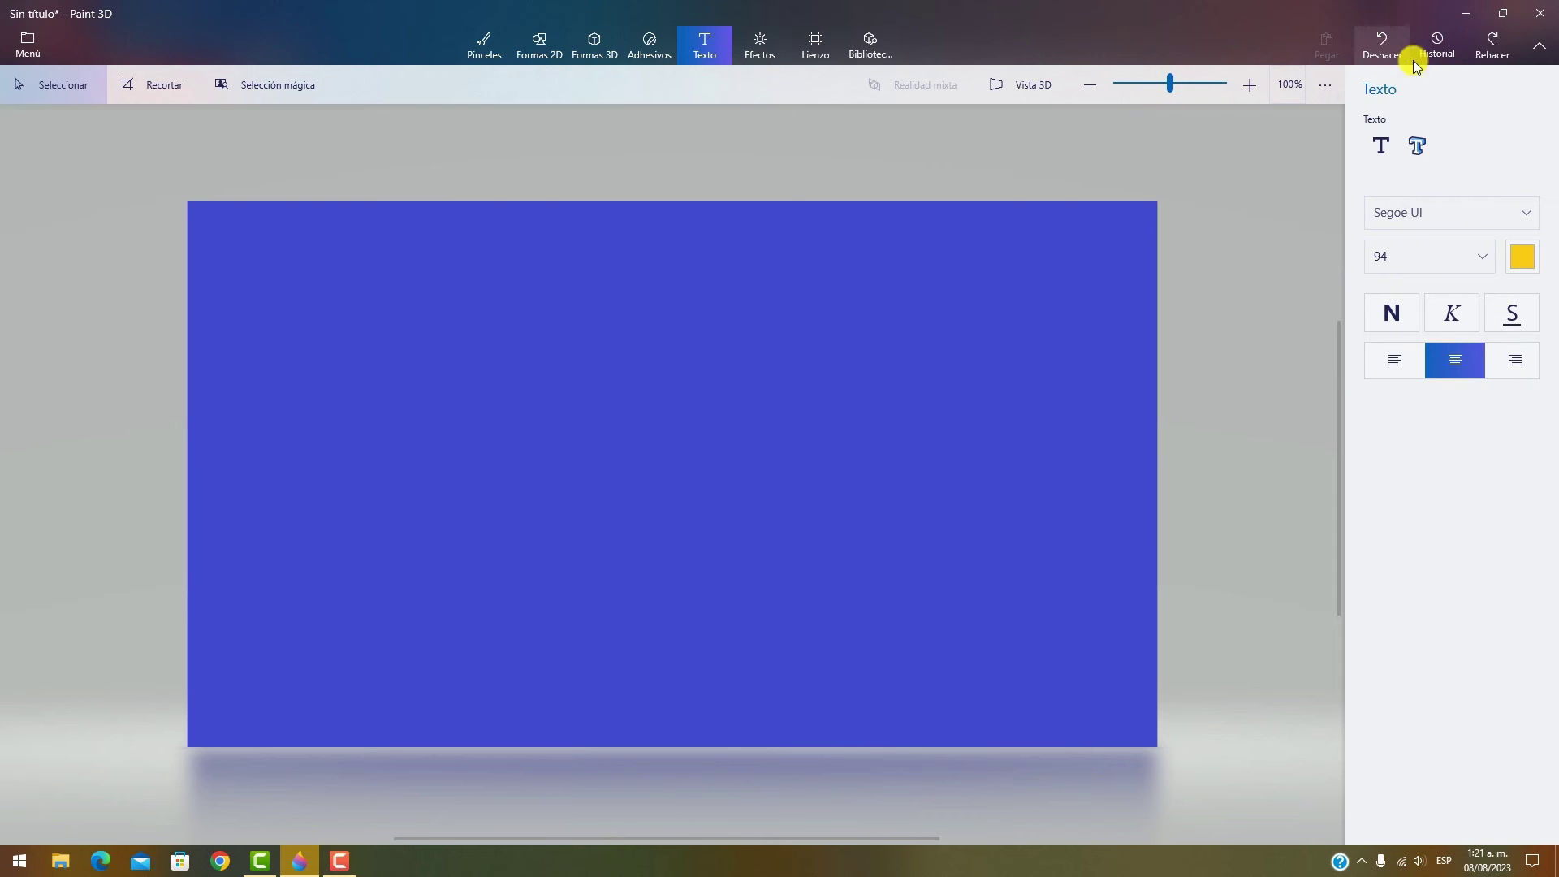
- Add the 3D text "Prueba" near the middle of the canvas in Segoe UI, size 48
click(1381, 146)
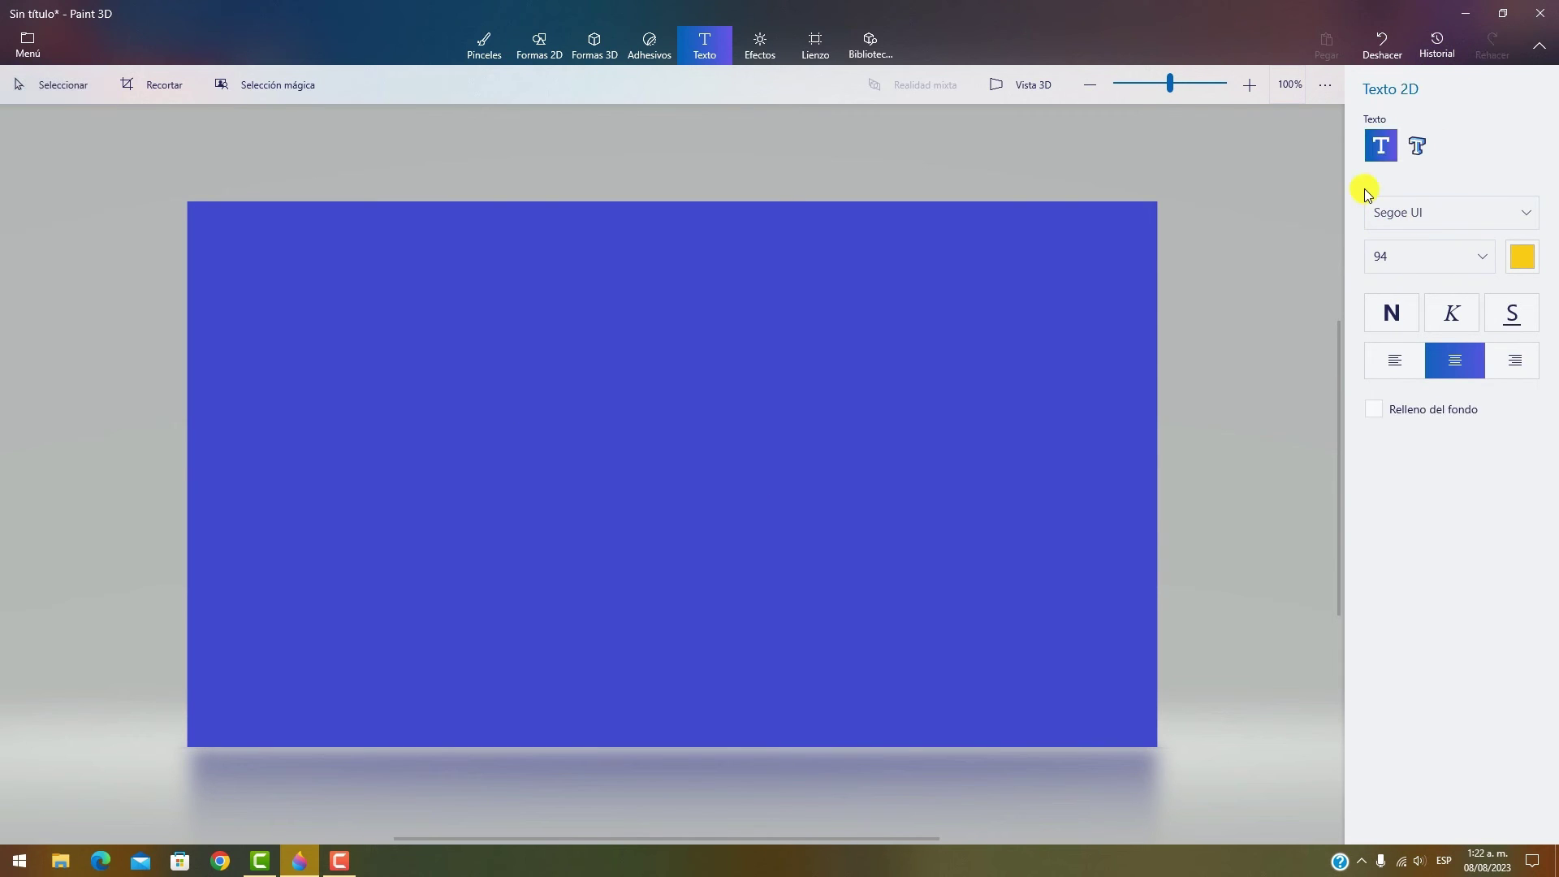
click(1418, 148)
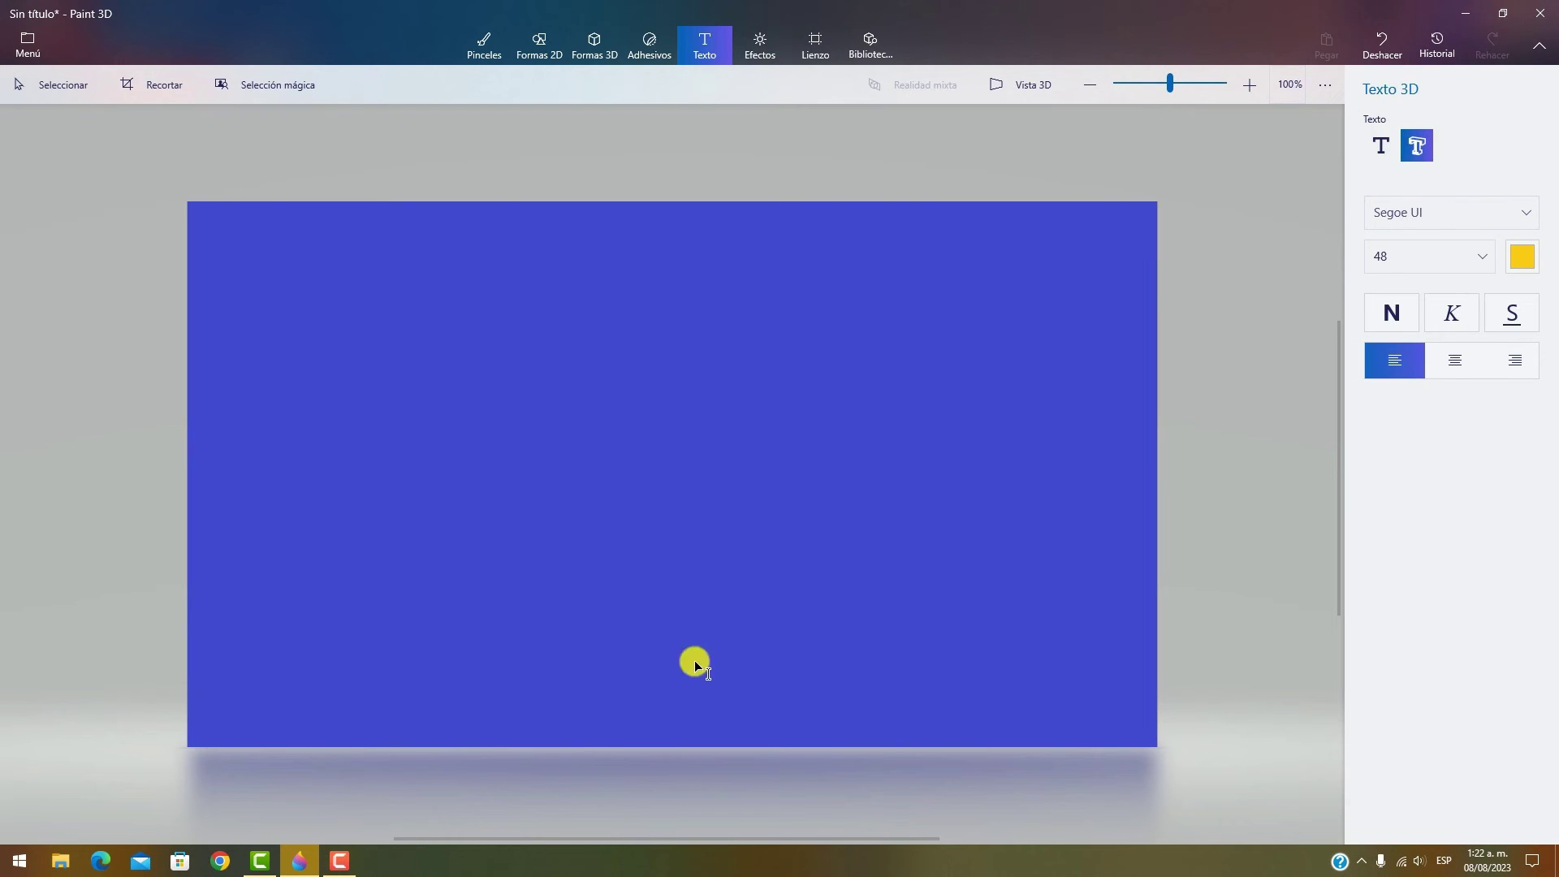
click(588, 414)
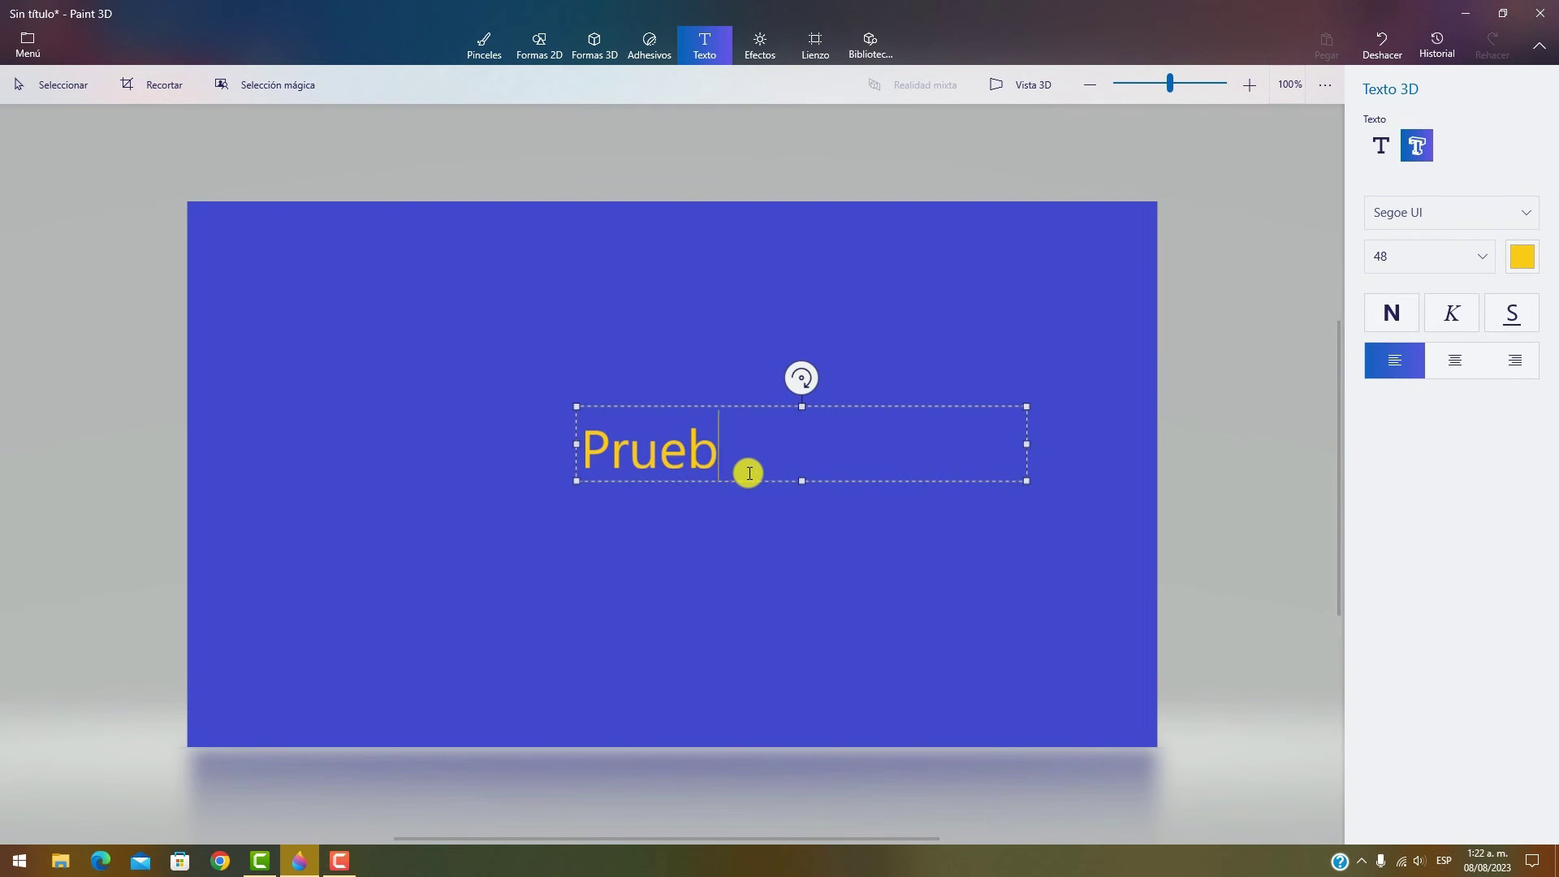
- Make the 3D text bold, italic and underlined, and colour it light turquoise
double_click(749, 473)
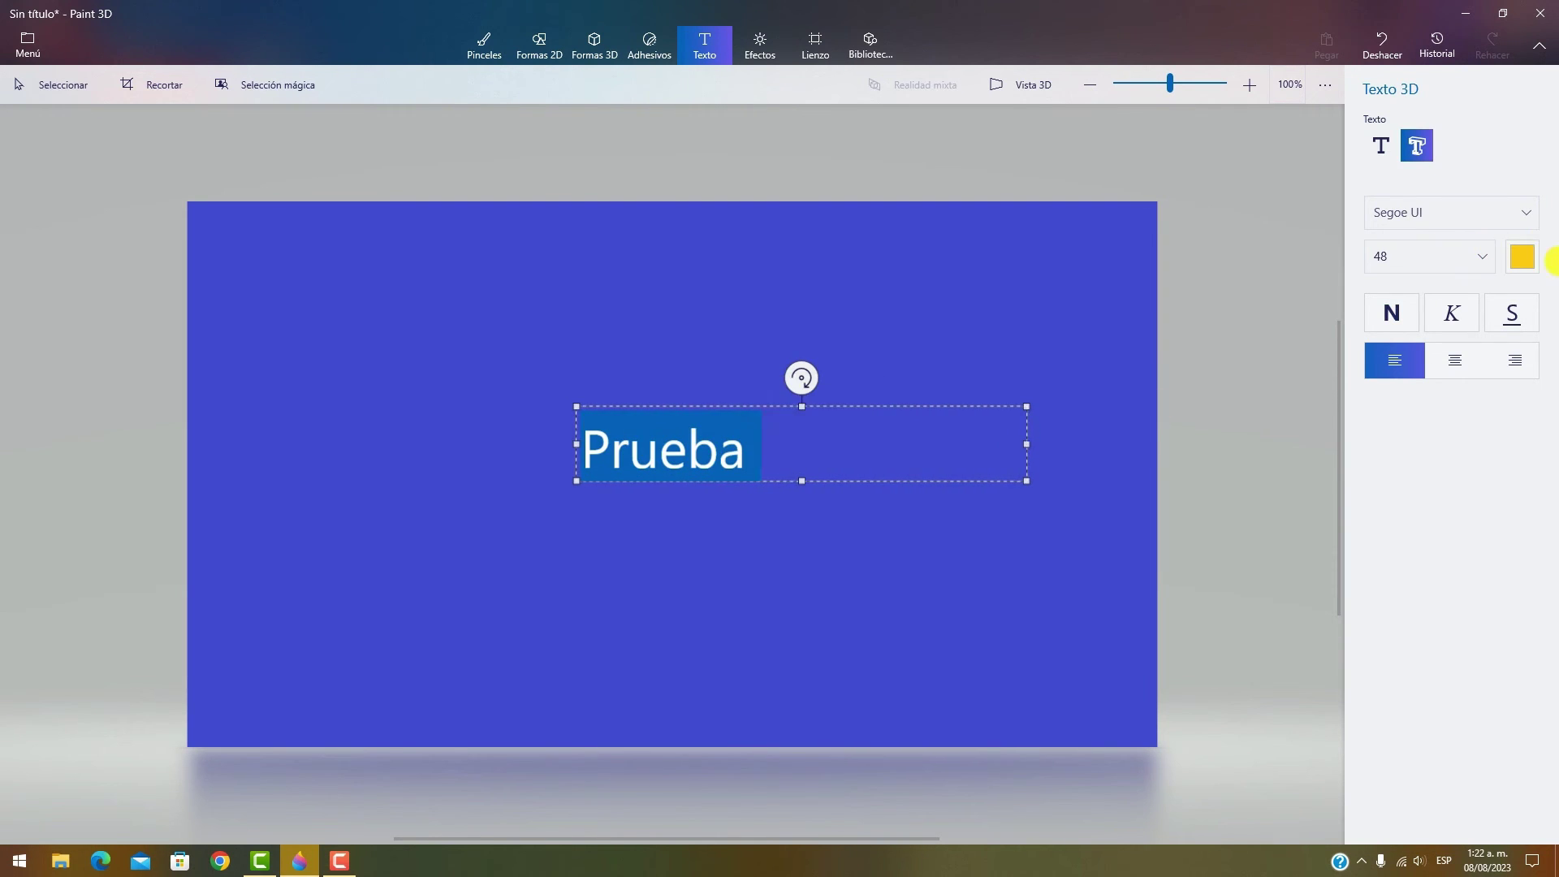
click(1400, 318)
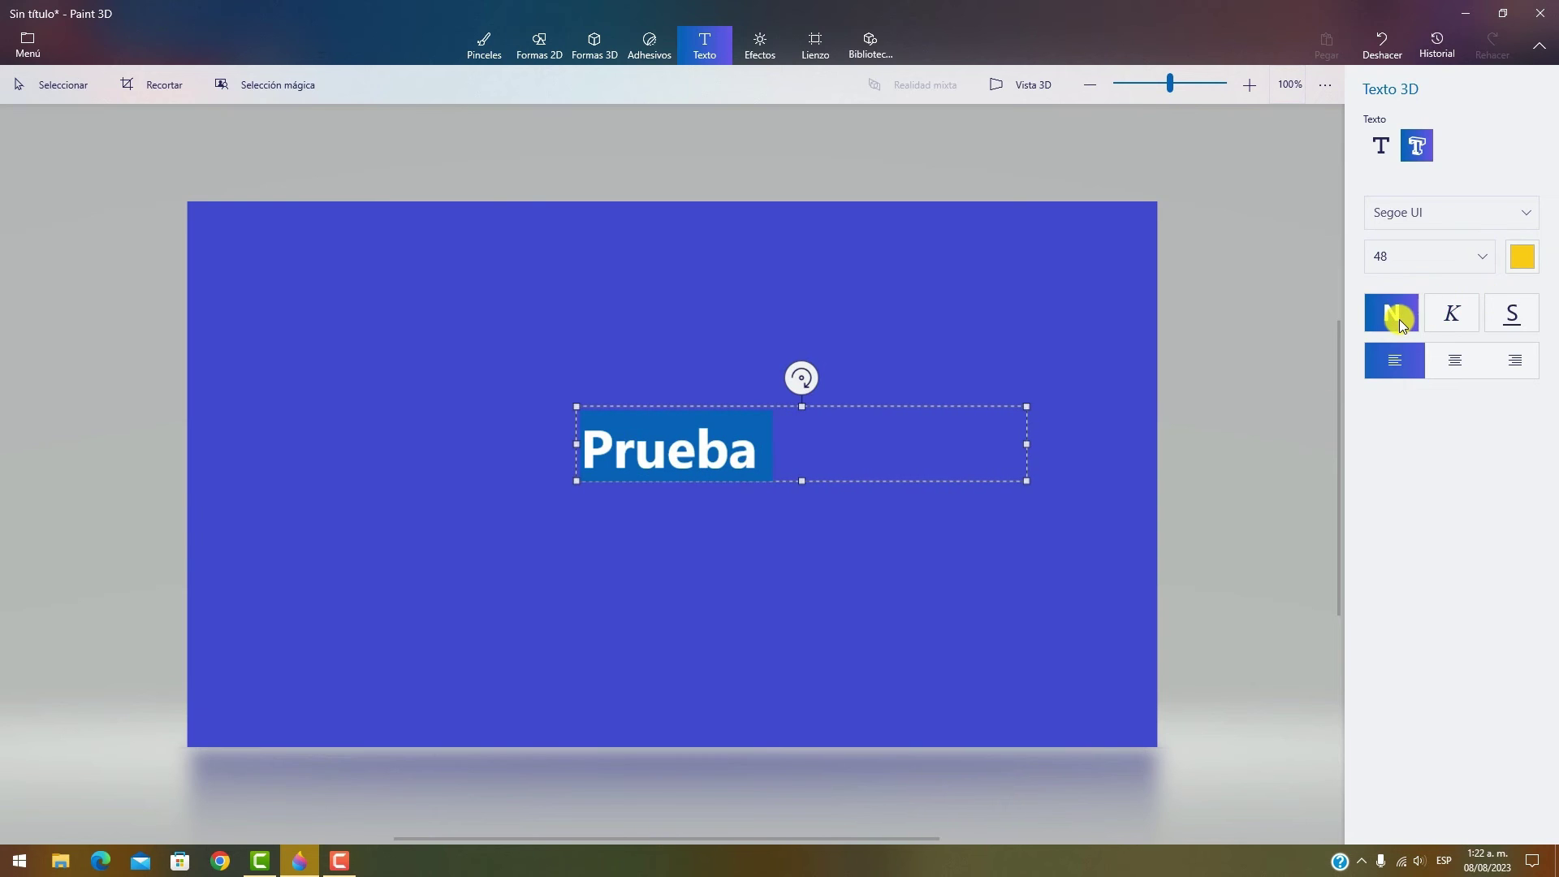
click(1528, 326)
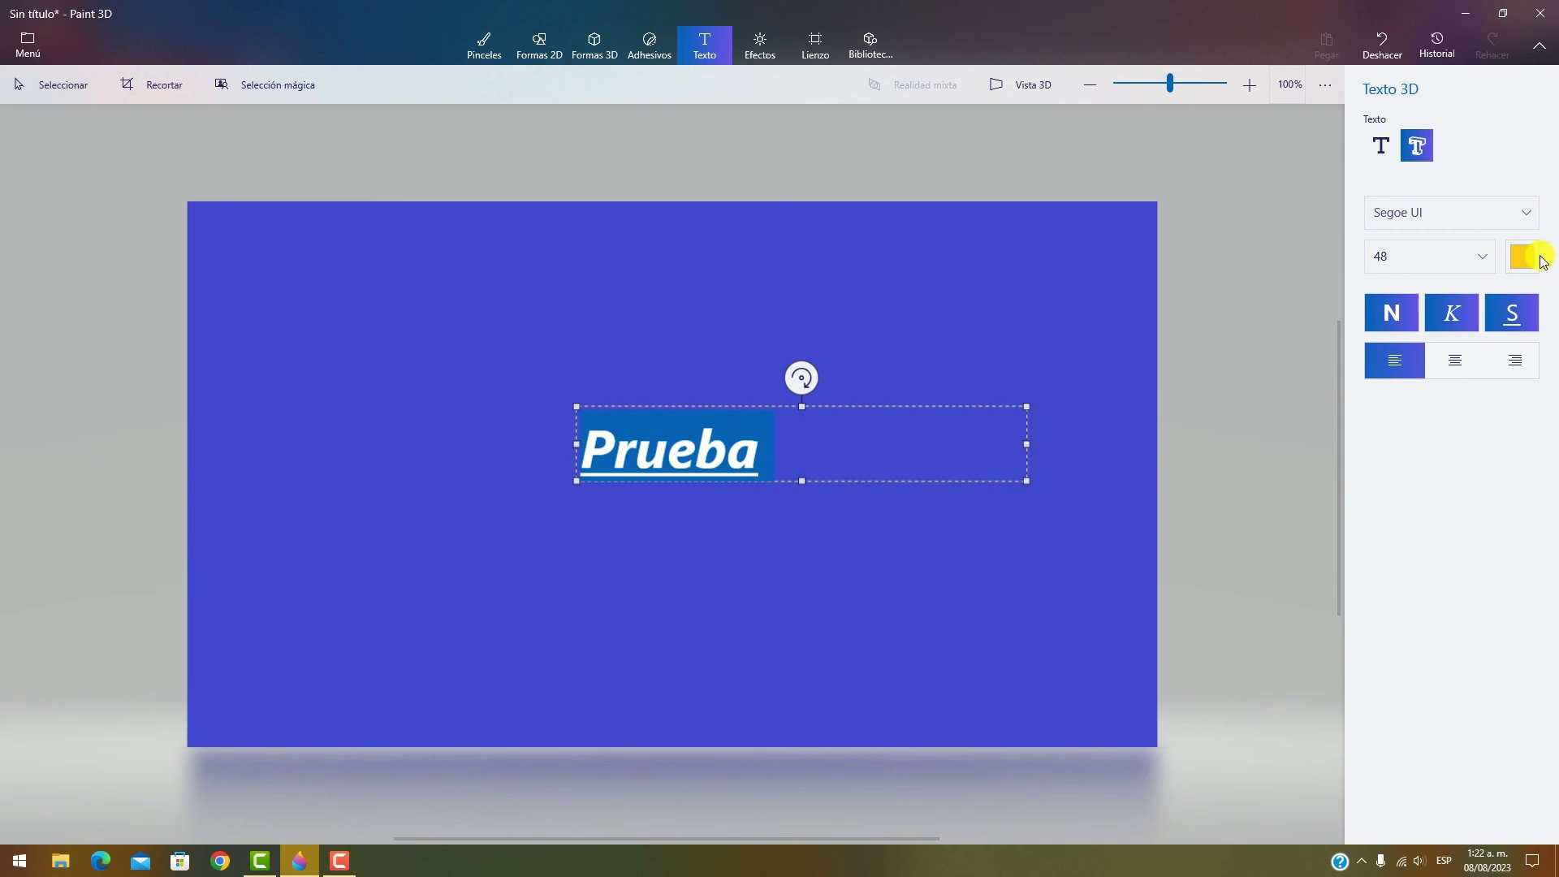
click(1526, 261)
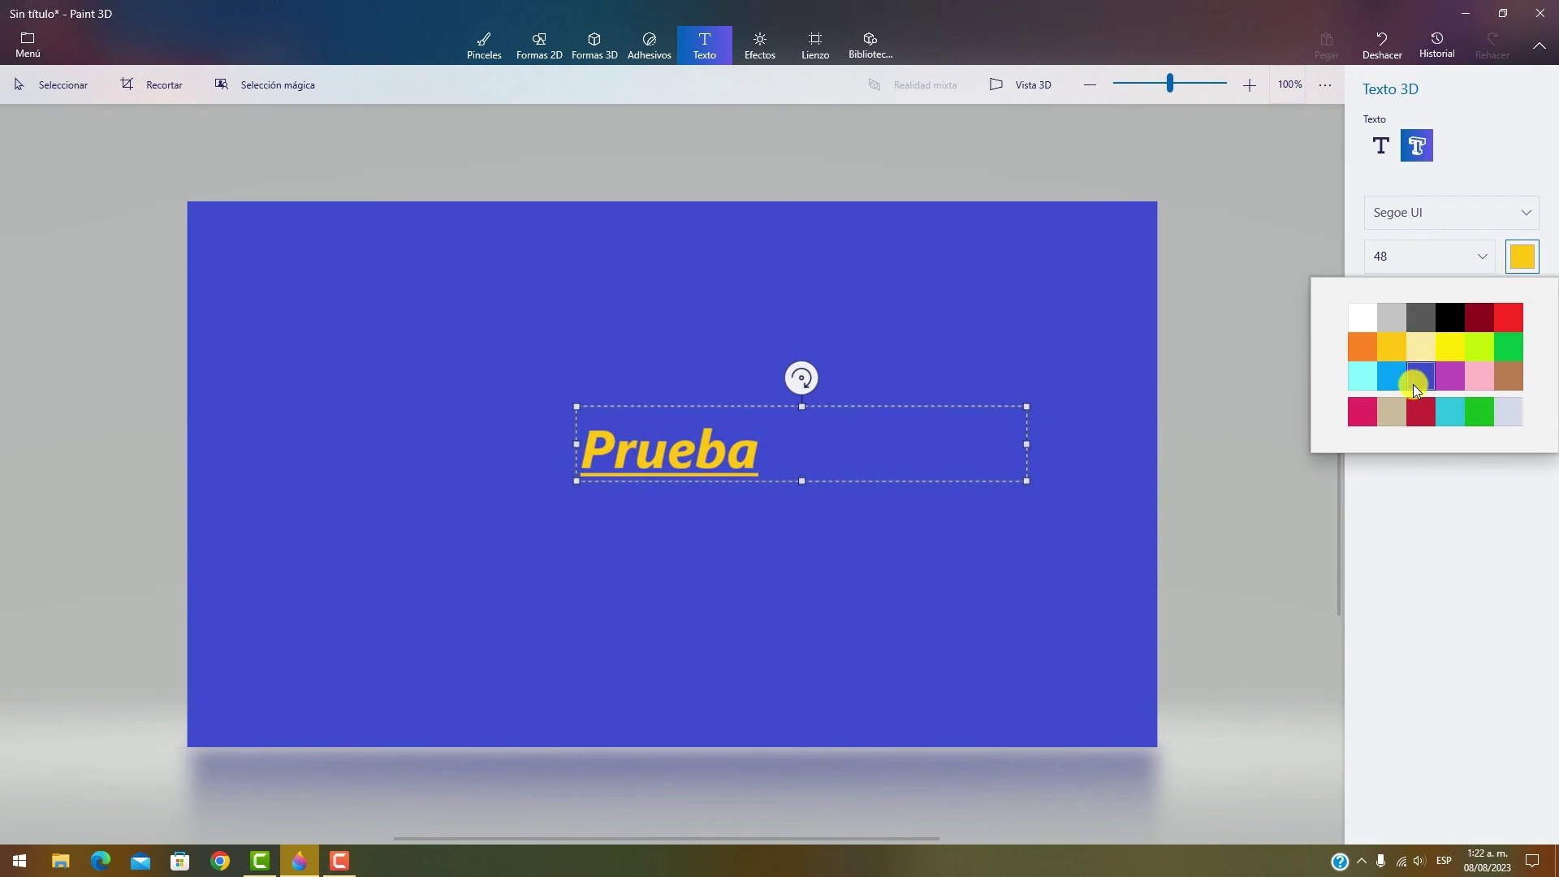
click(1364, 383)
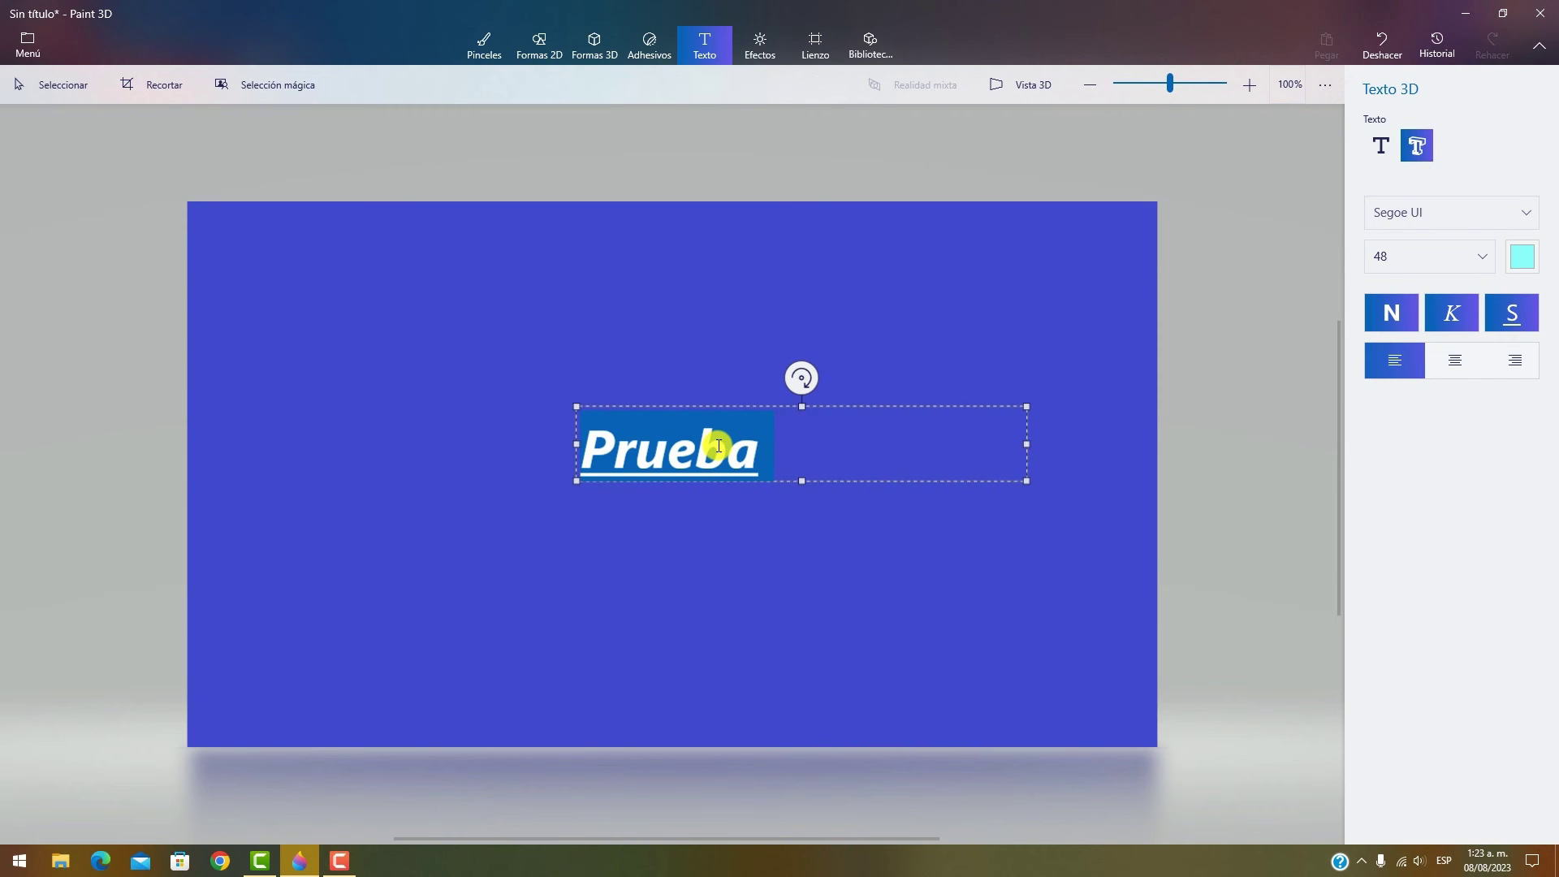
- Centre the text within its box, move the box to the middle of the canvas and commit it as a 3D object
click(1453, 374)
drag(767, 408, 630, 410)
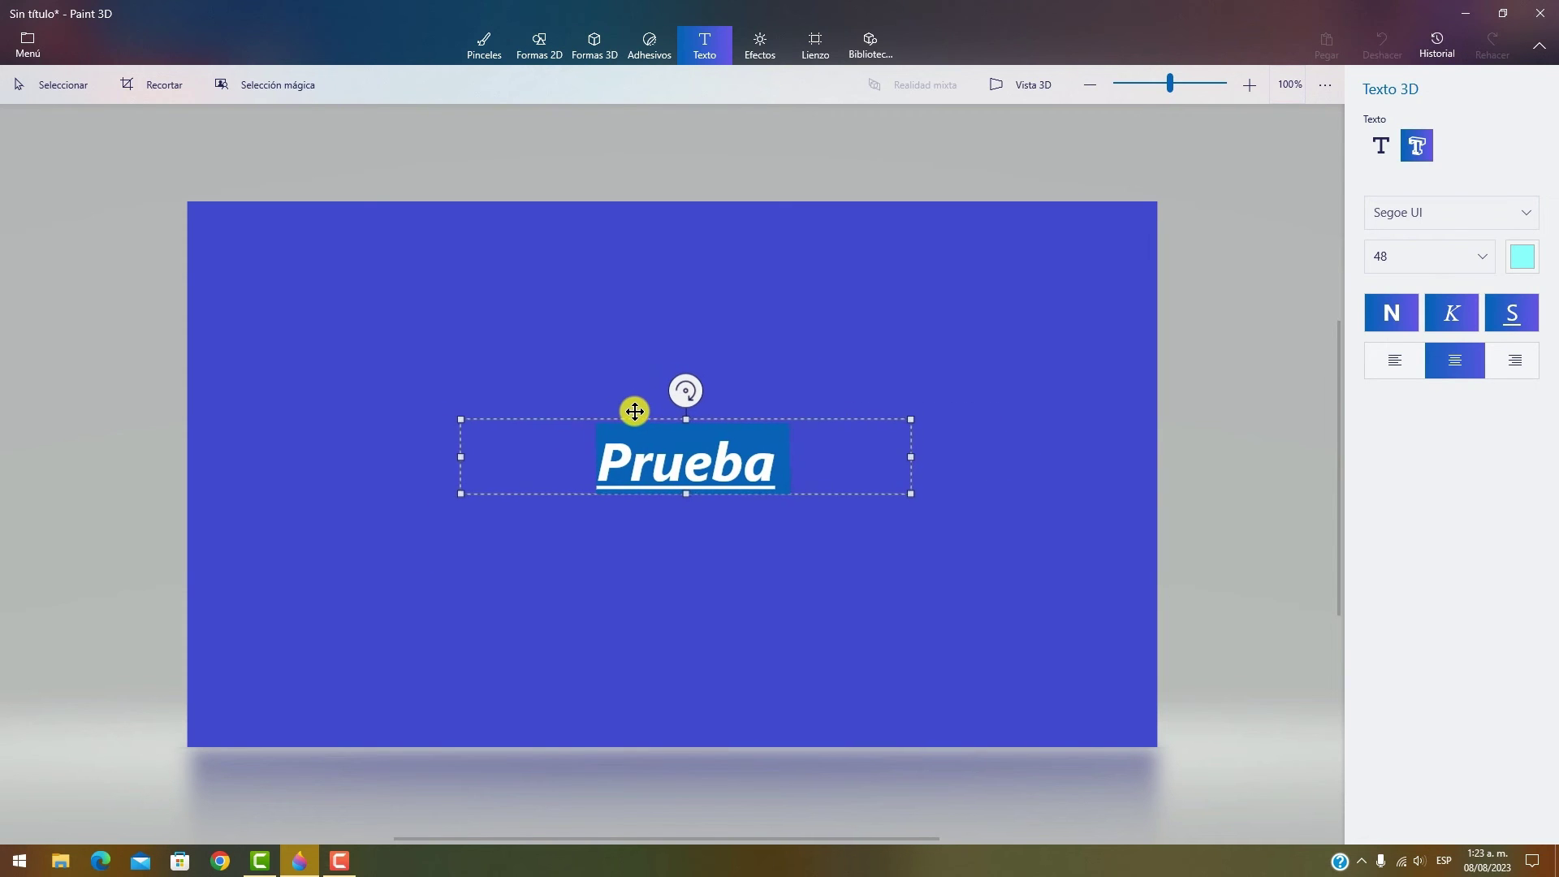
click(756, 353)
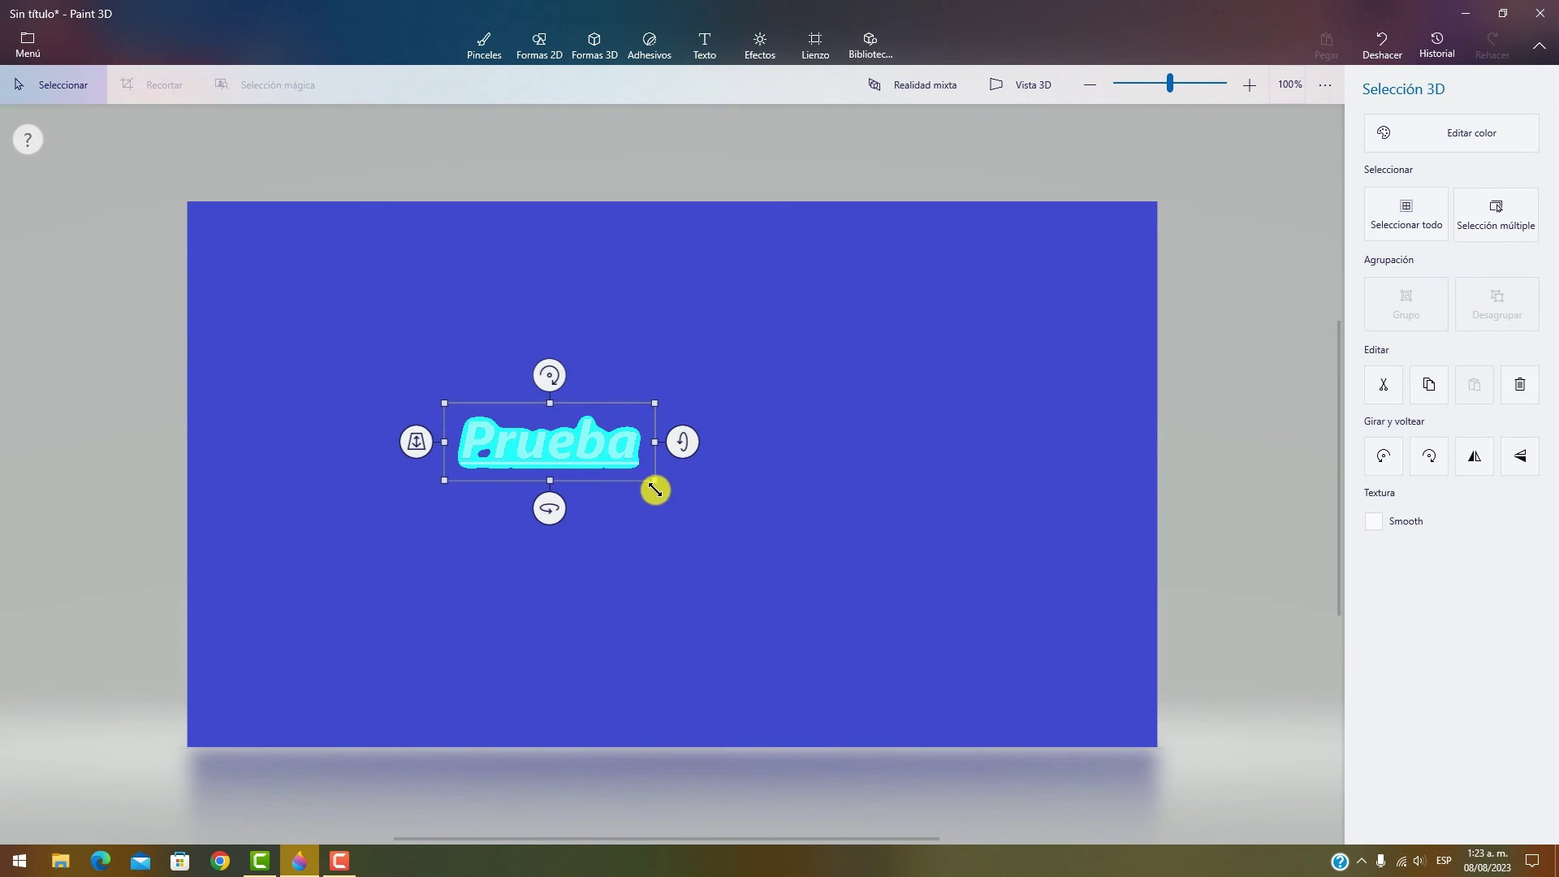
- Enlarge the 3D text "Prueba" to about twice its size
click(846, 439)
click(601, 450)
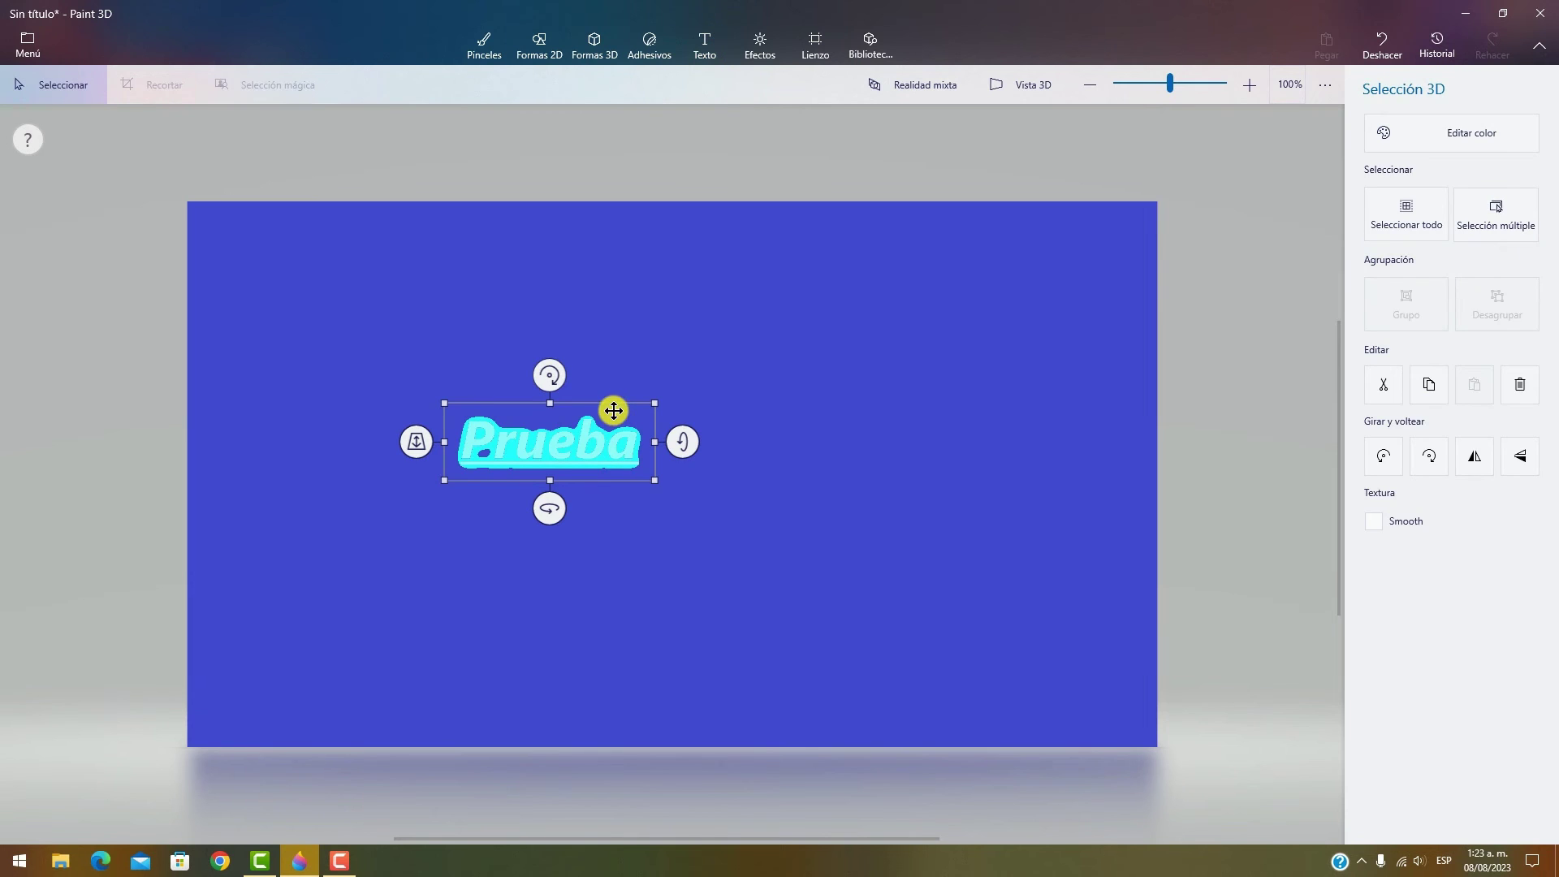
drag(644, 475, 835, 463)
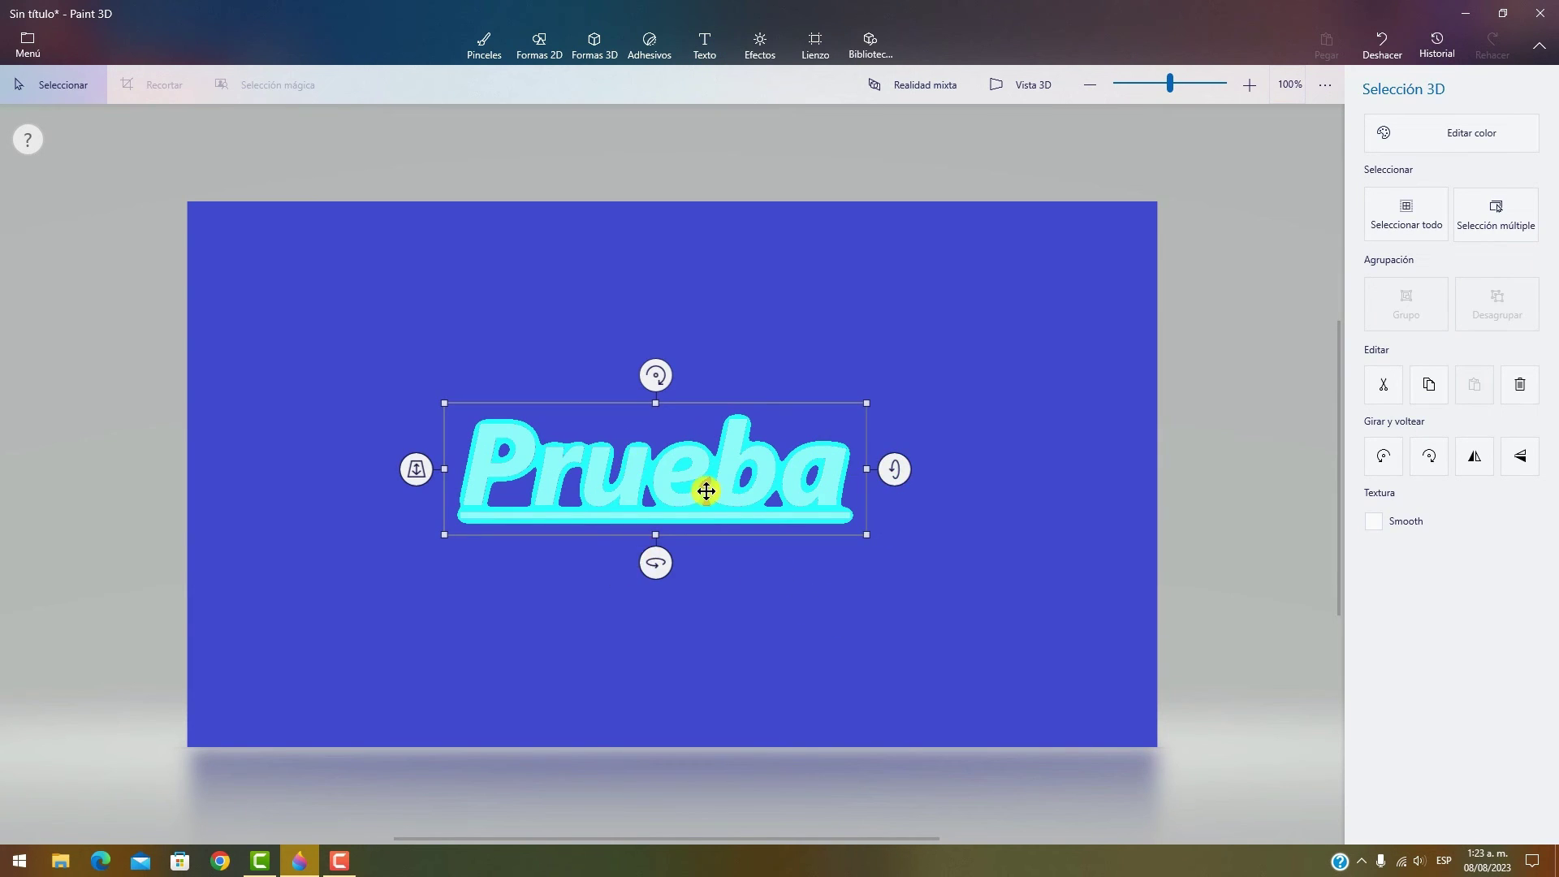
- Reselect the 3D text, centre it on the canvas and tilt it about its horizontal axis to show its depth
click(800, 376)
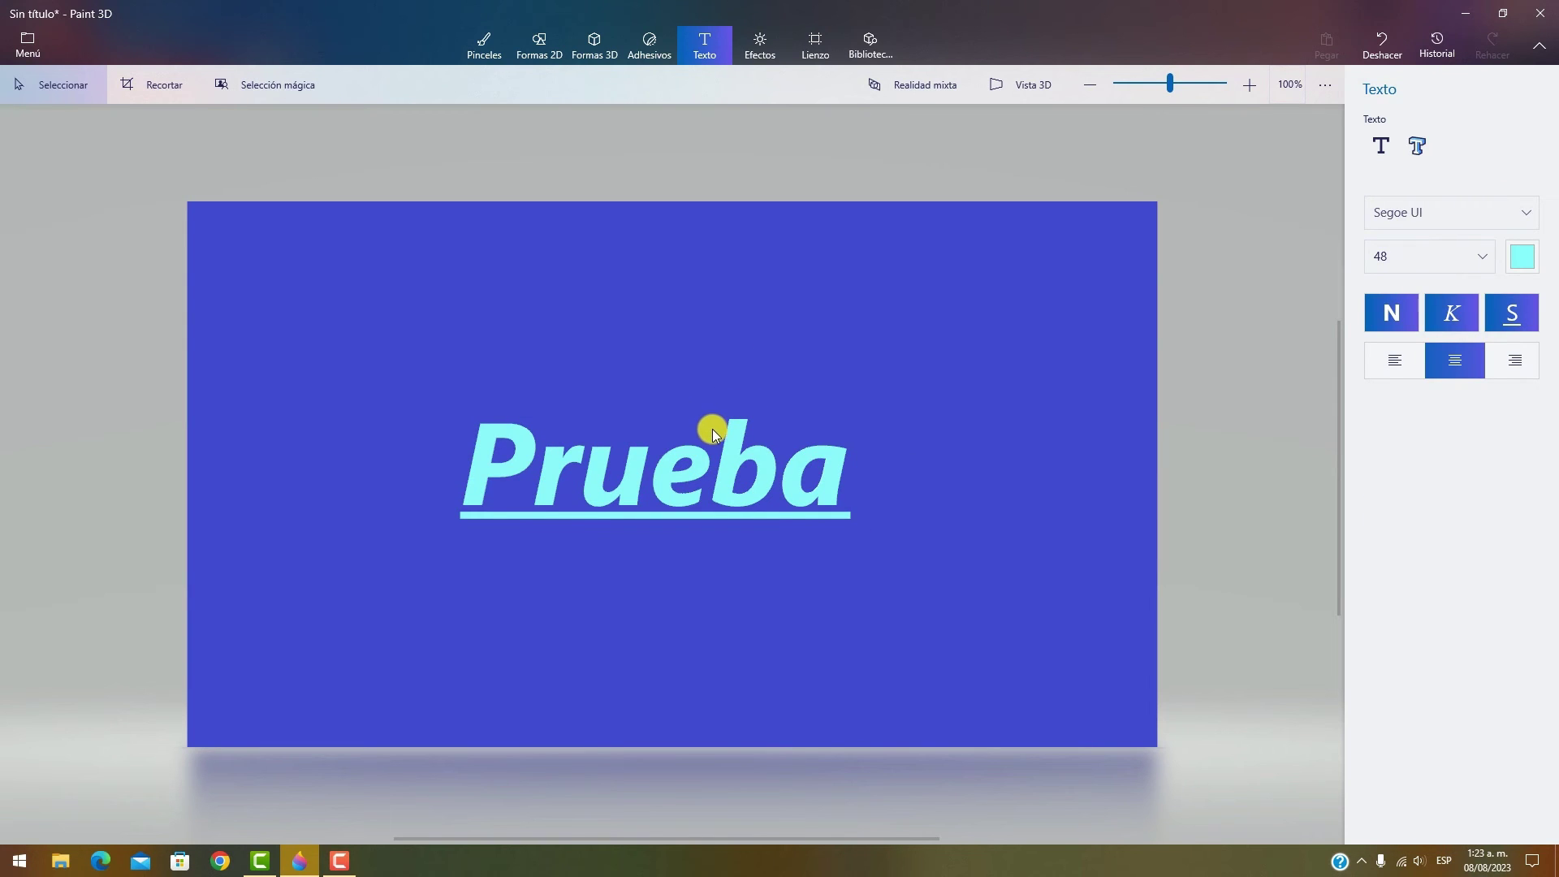
click(615, 471)
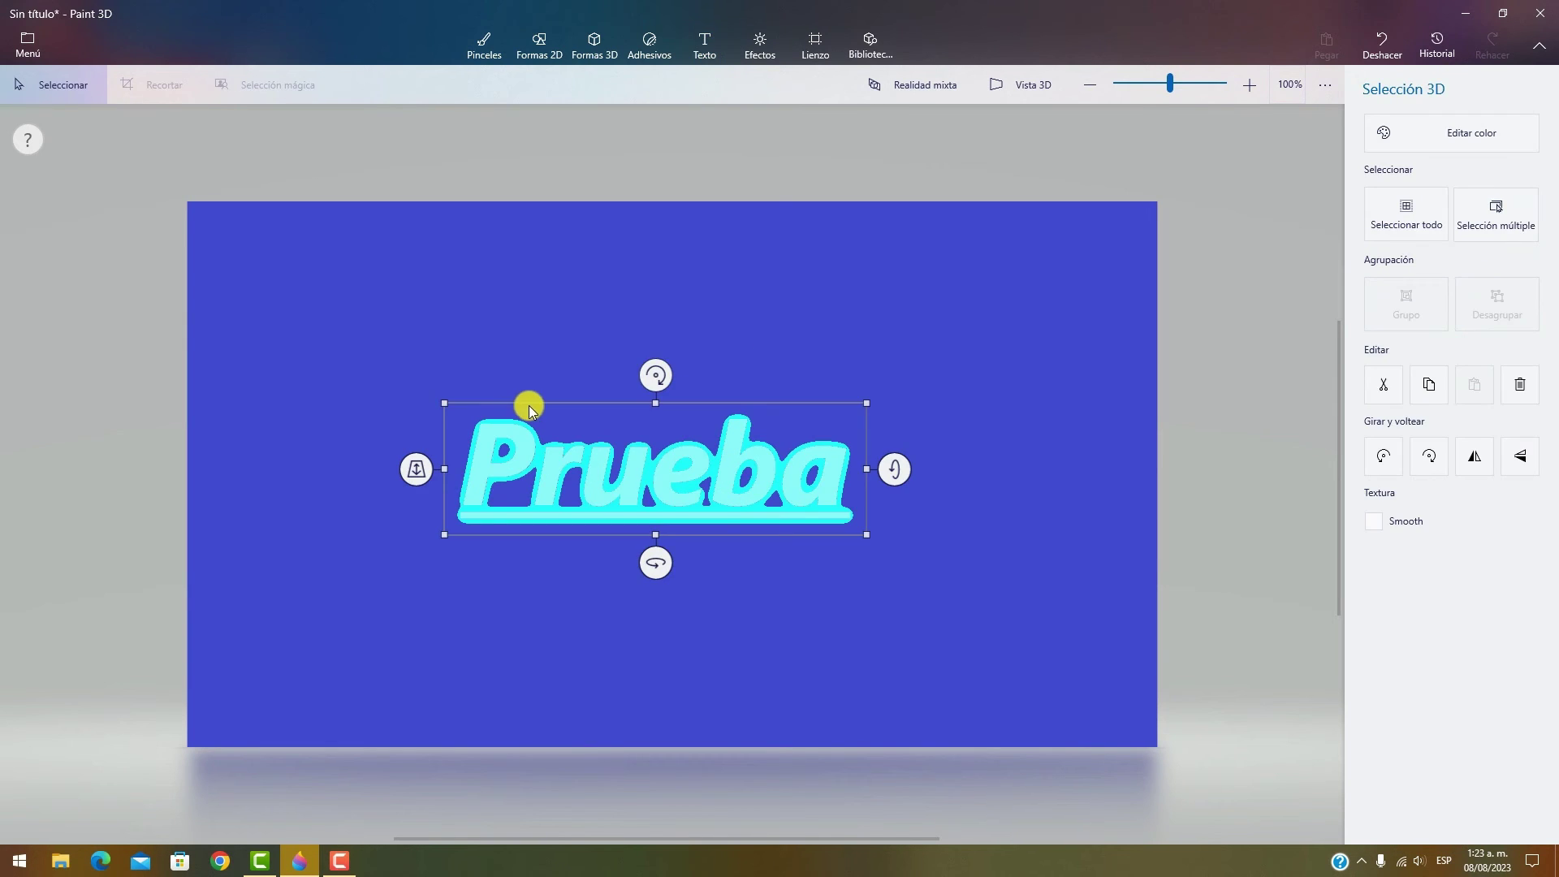
key(ctrl+z)
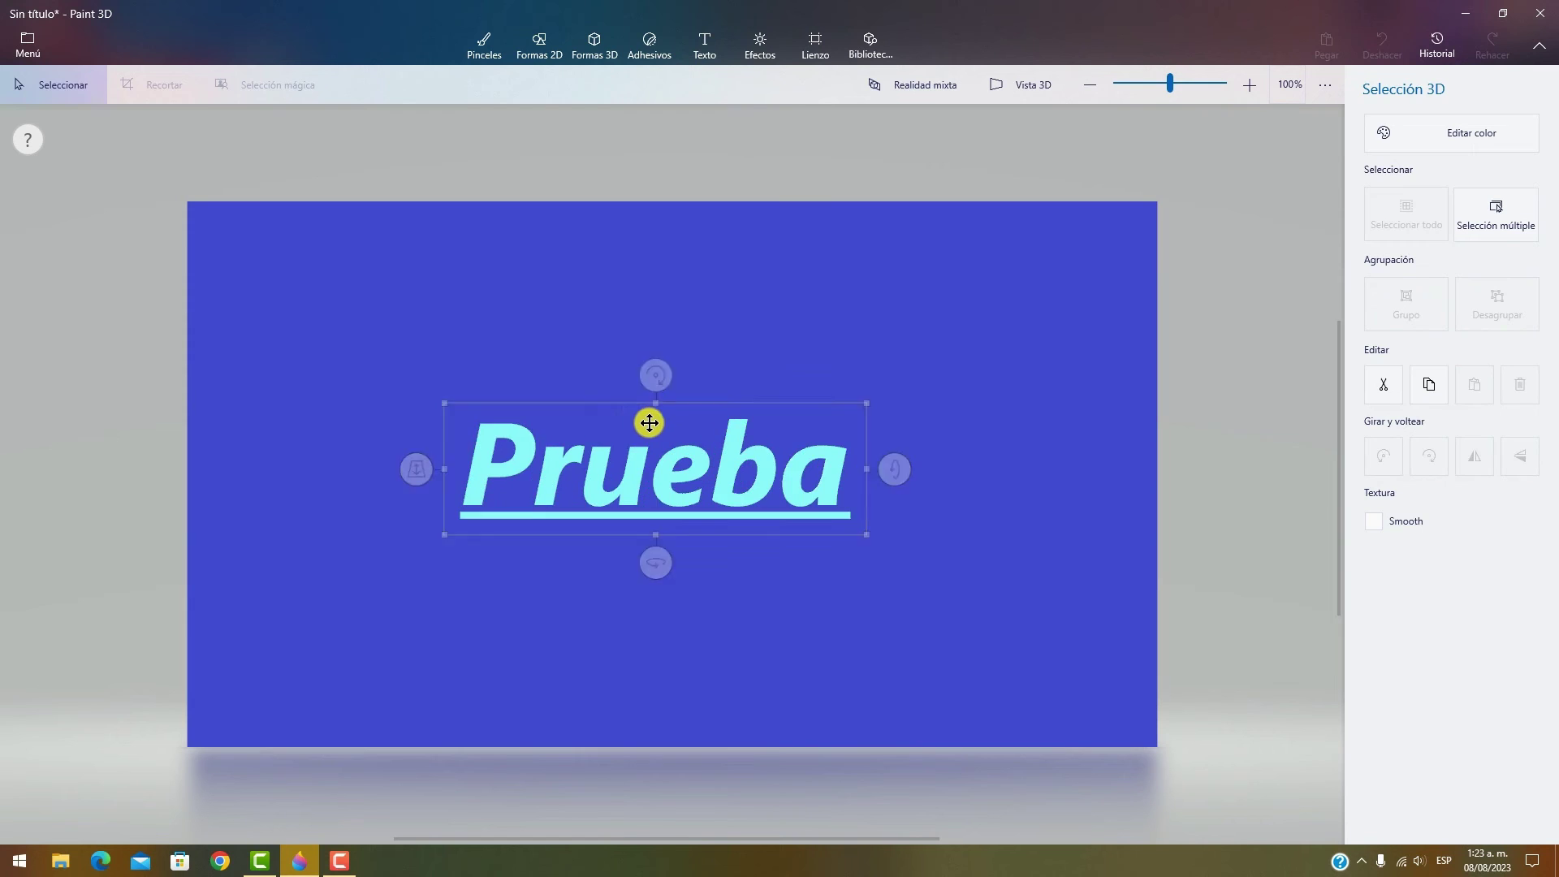
click(671, 408)
drag(713, 569, 703, 661)
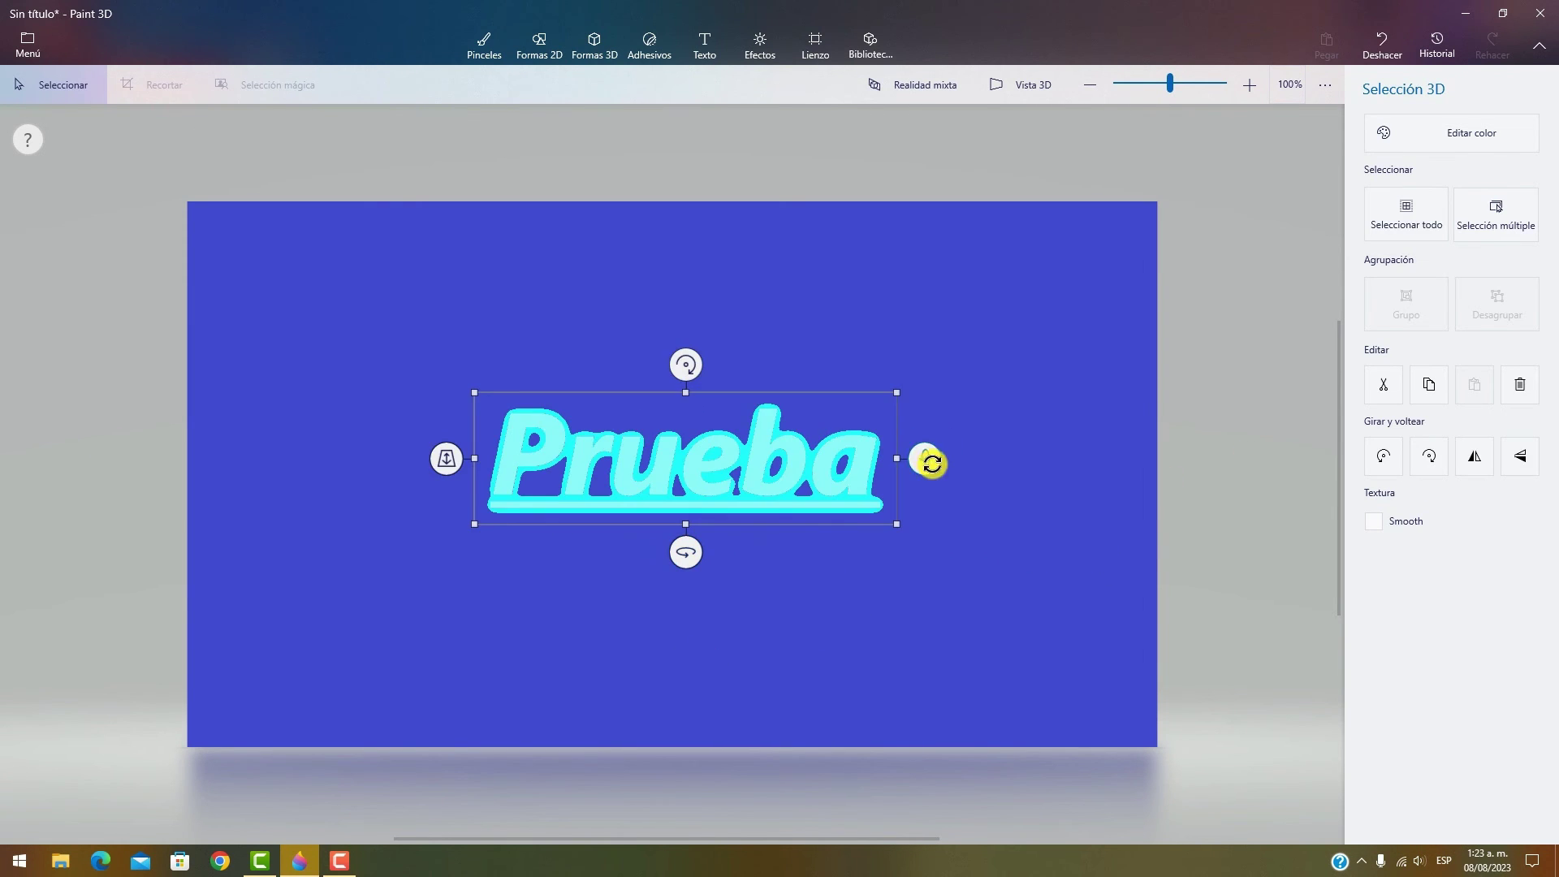
mouse_move(932, 463)
mouse_down()
mouse_move(902, 626)
mouse_move(901, 490)
mouse_move(918, 459)
mouse_up()
- Delete the 3D text from the canvas
double_click(757, 479)
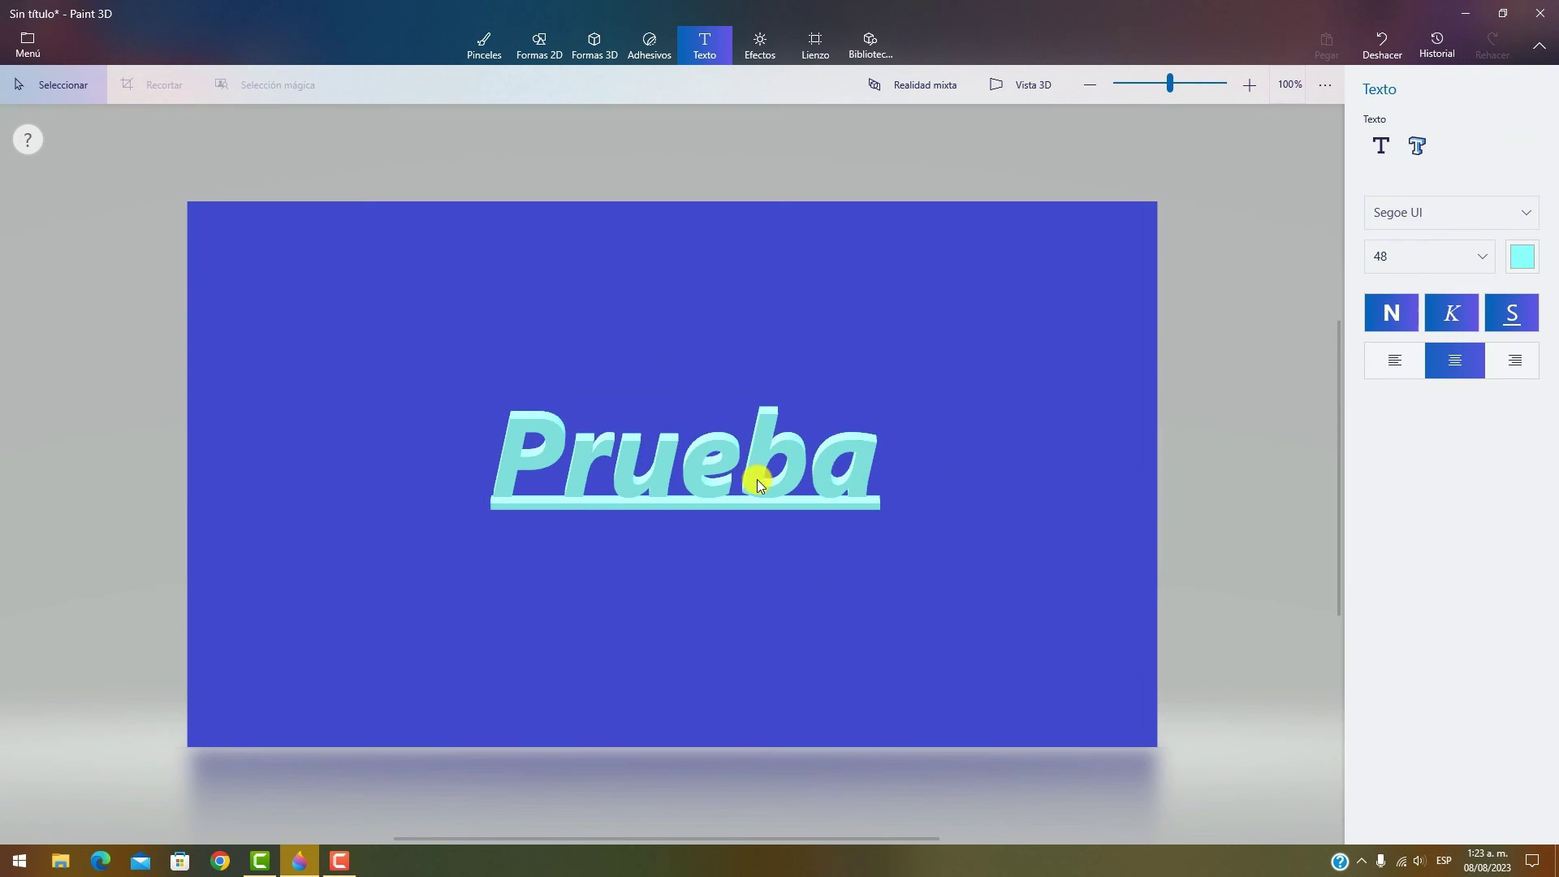
key(Delete)
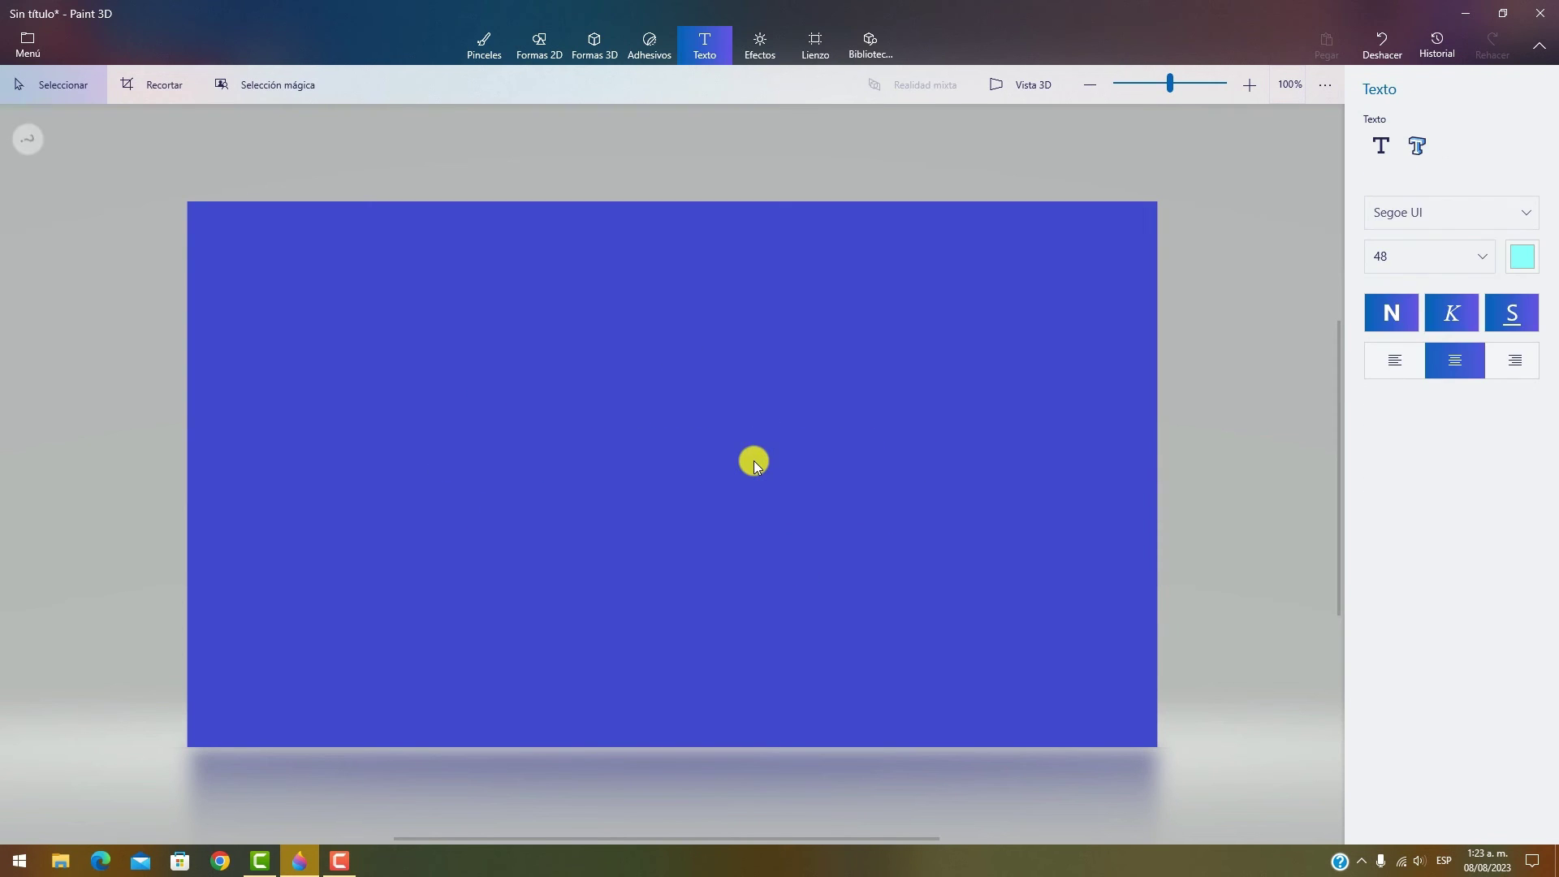
- Try the Ámbar effects filter on the scene and move its light source around the light selector
click(757, 45)
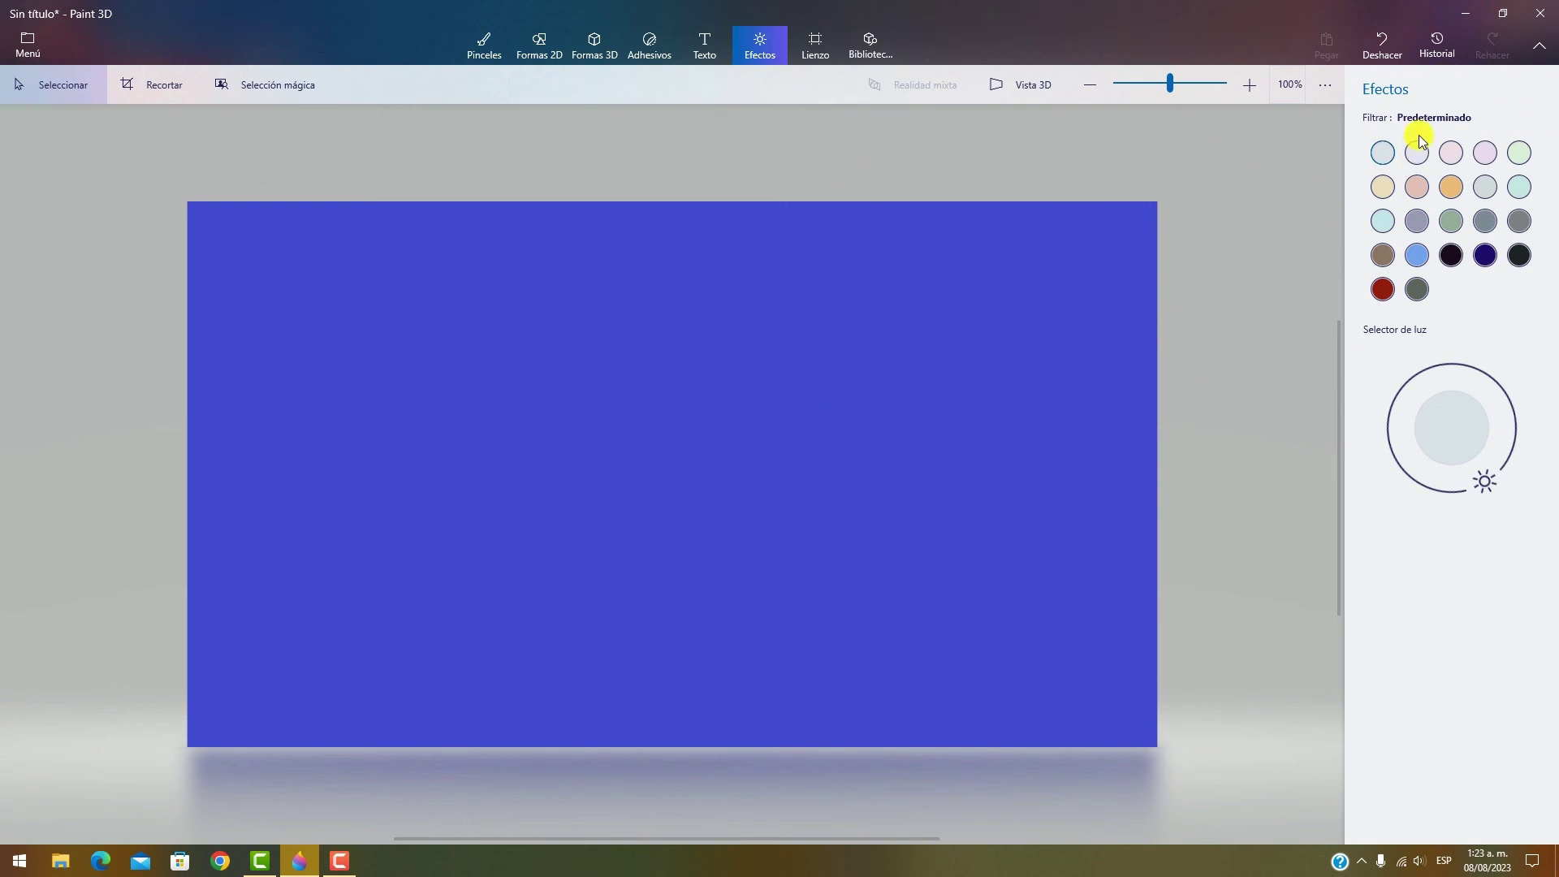
click(1451, 187)
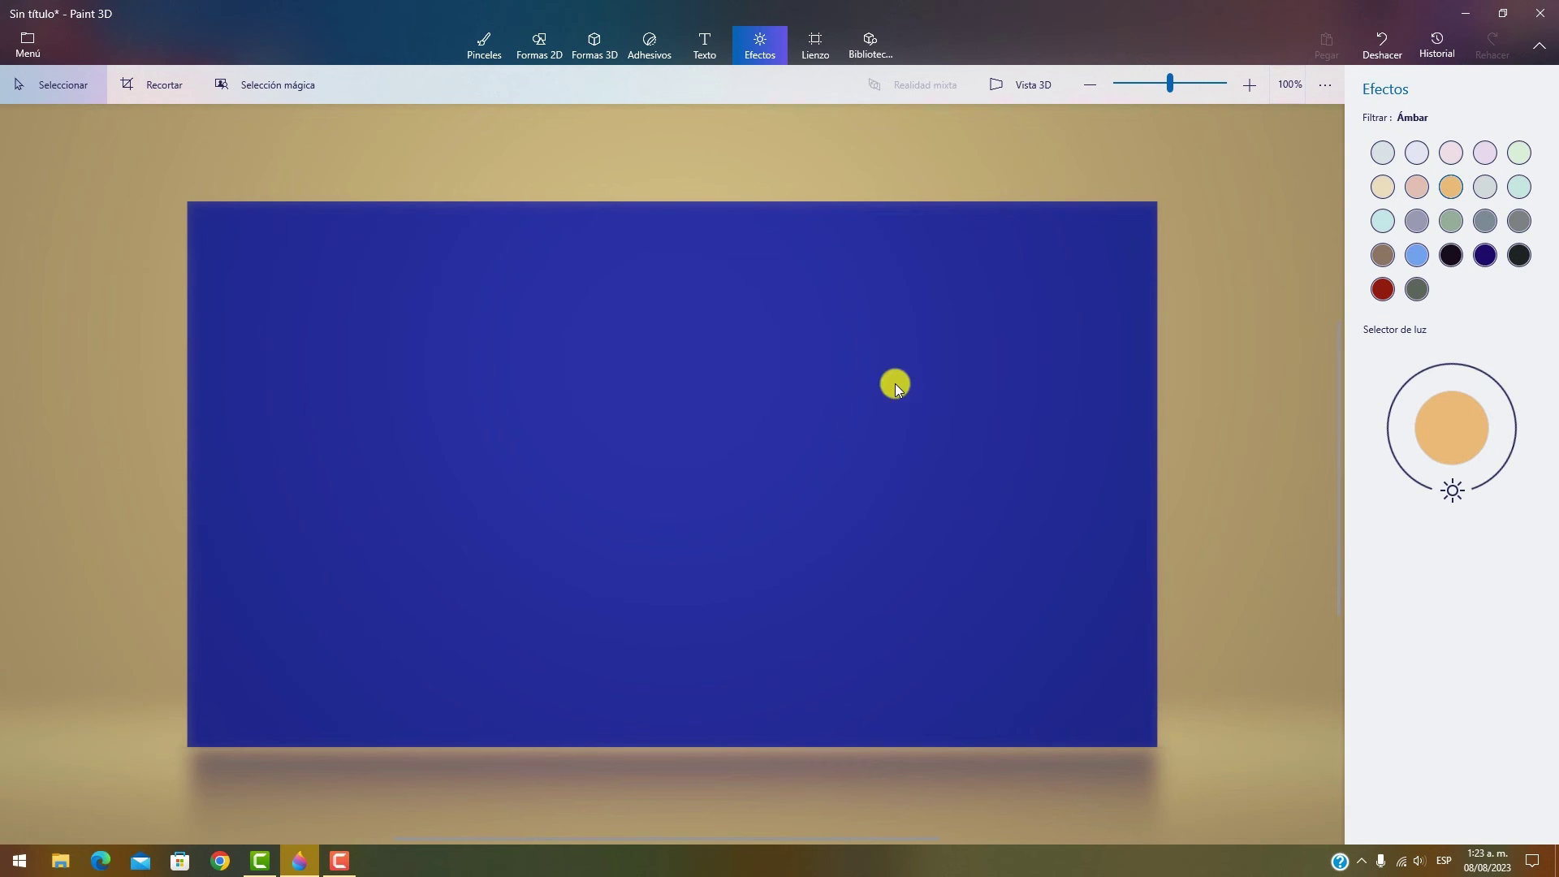
drag(1479, 497, 1410, 389)
drag(1392, 449, 1462, 487)
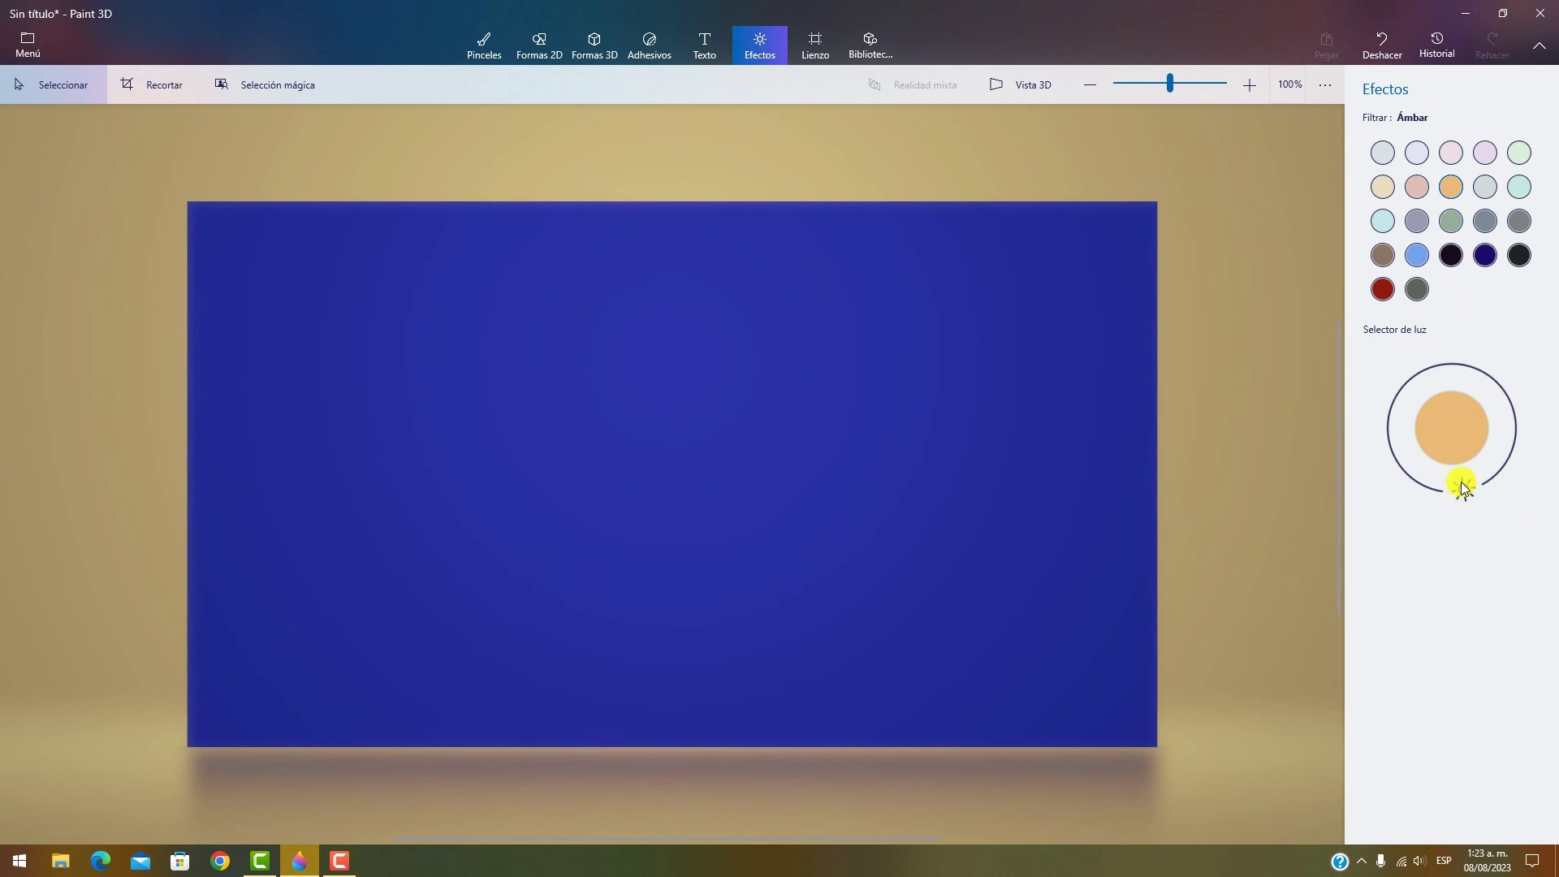
- Try the black filter and the Día (Minecraft) filter, changing the light direction
click(1450, 256)
drag(1409, 390, 1394, 457)
click(1417, 256)
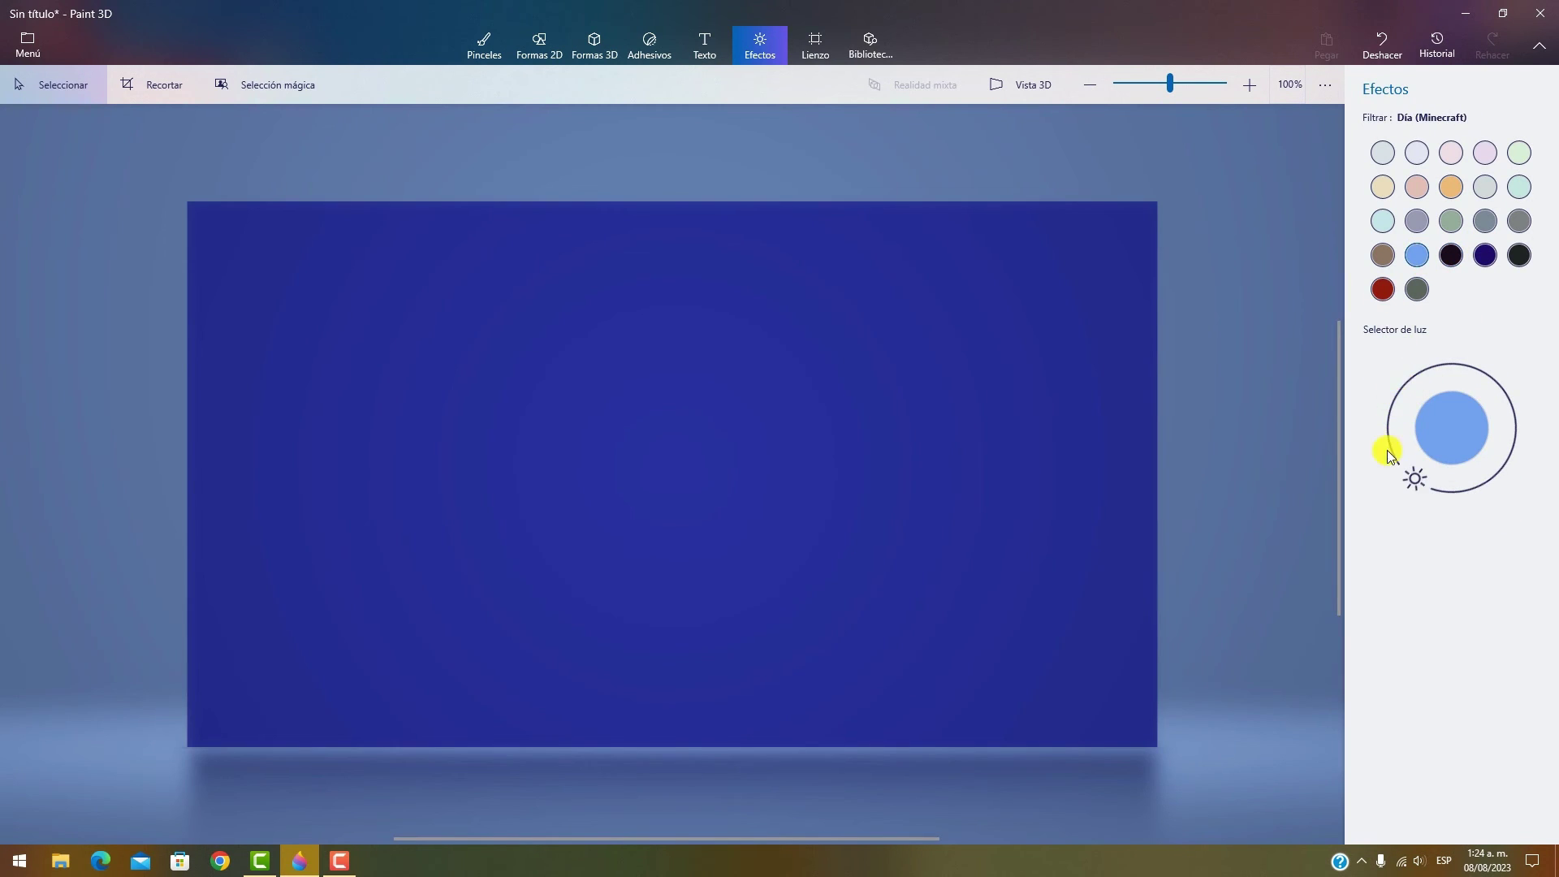
drag(1507, 379, 1396, 287)
- Try the Canela and Aguamarina filters, moving the Aguamarina light source around to the lower right of the light selector
click(1413, 187)
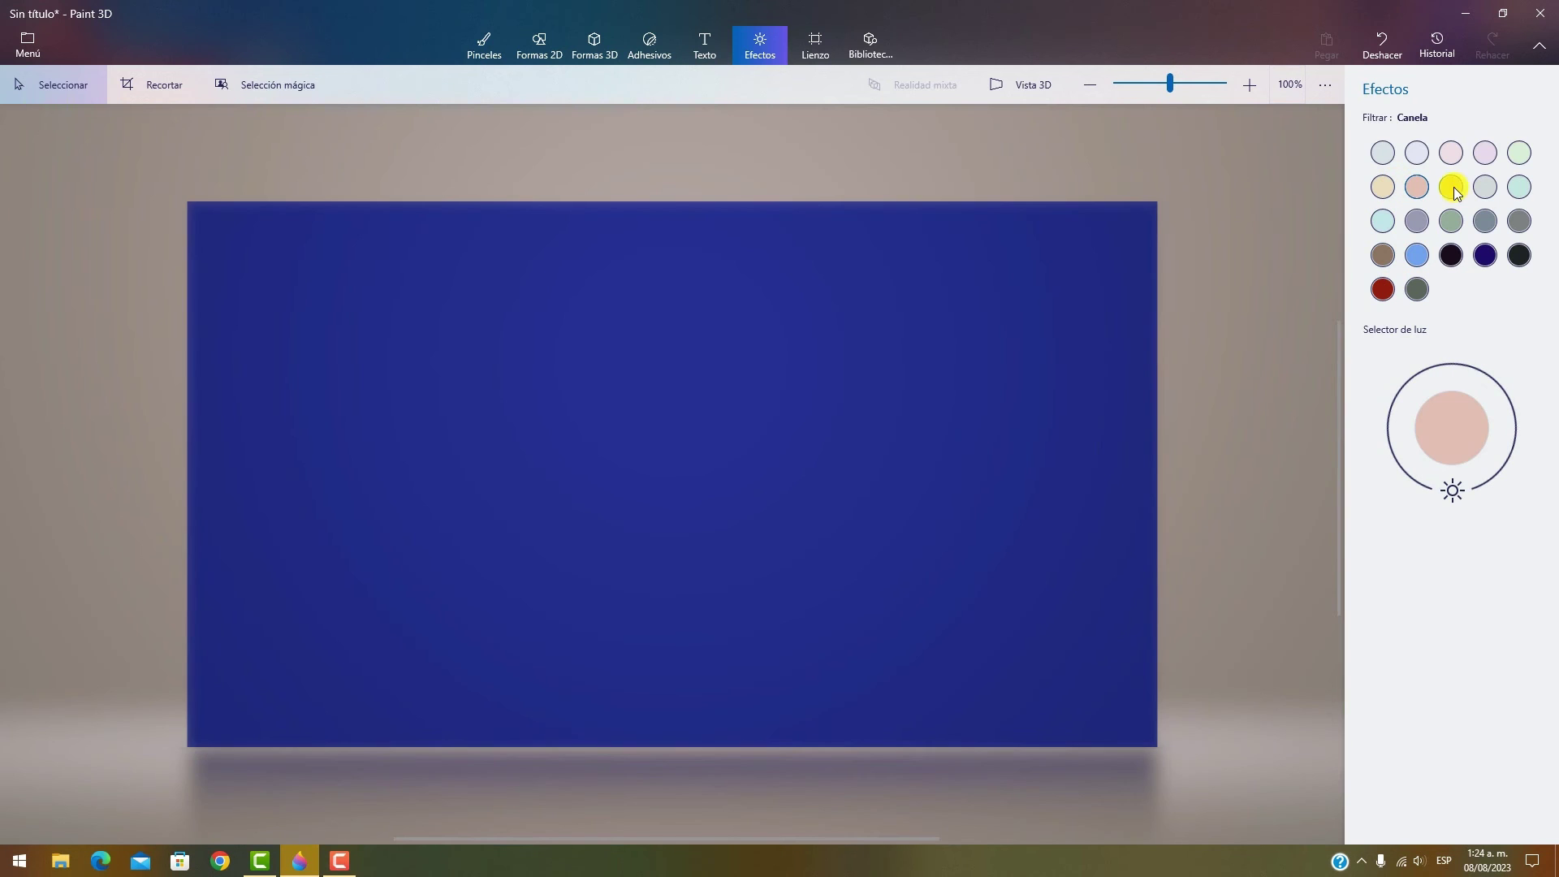
click(1515, 188)
click(1515, 165)
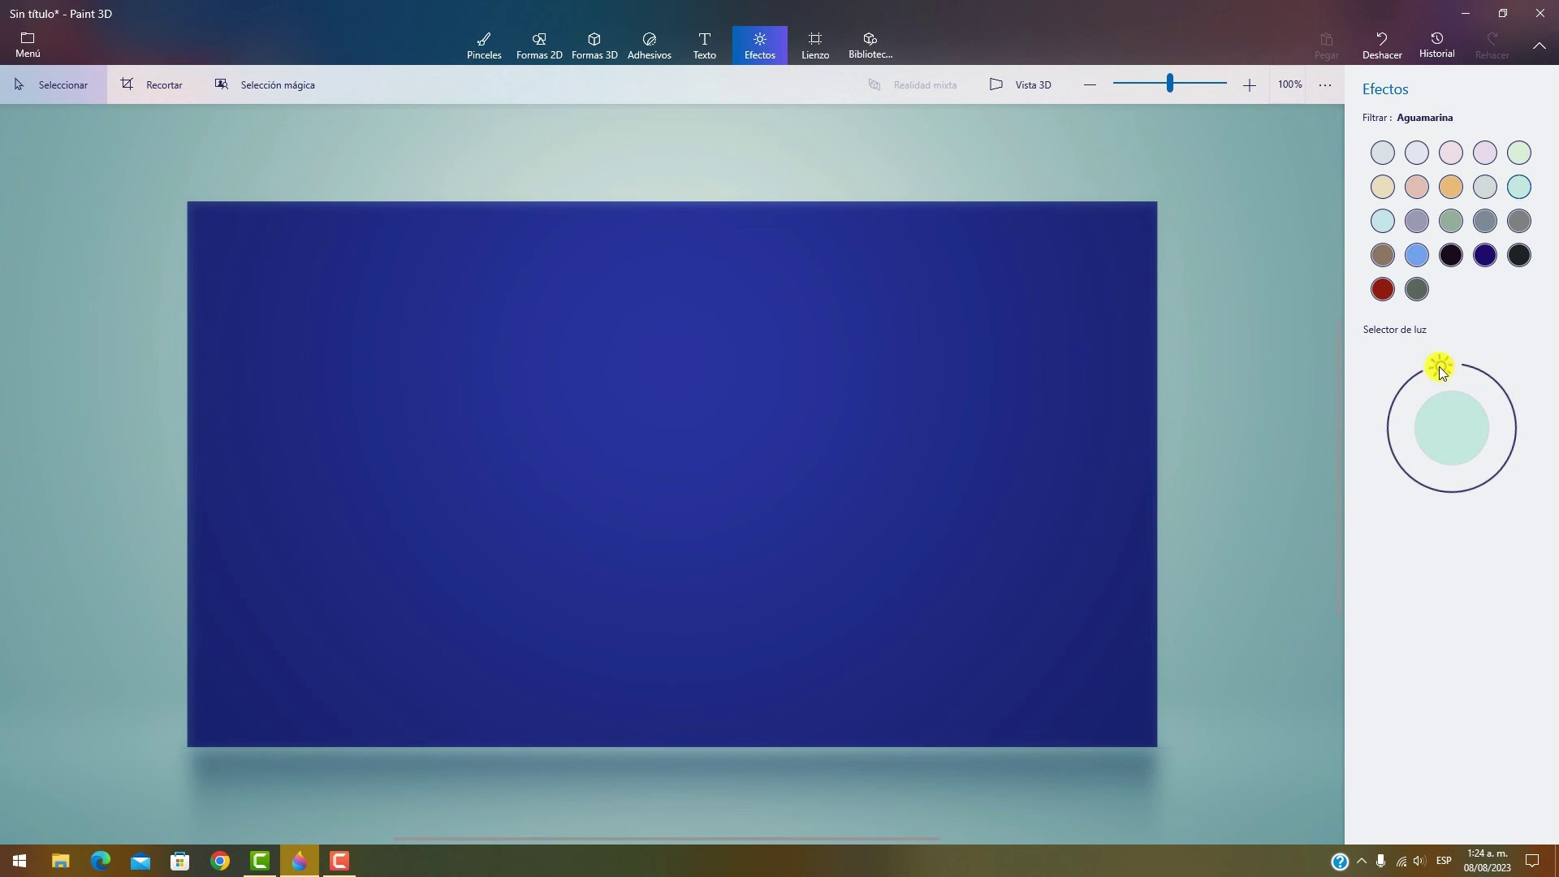
drag(1384, 481, 1389, 482)
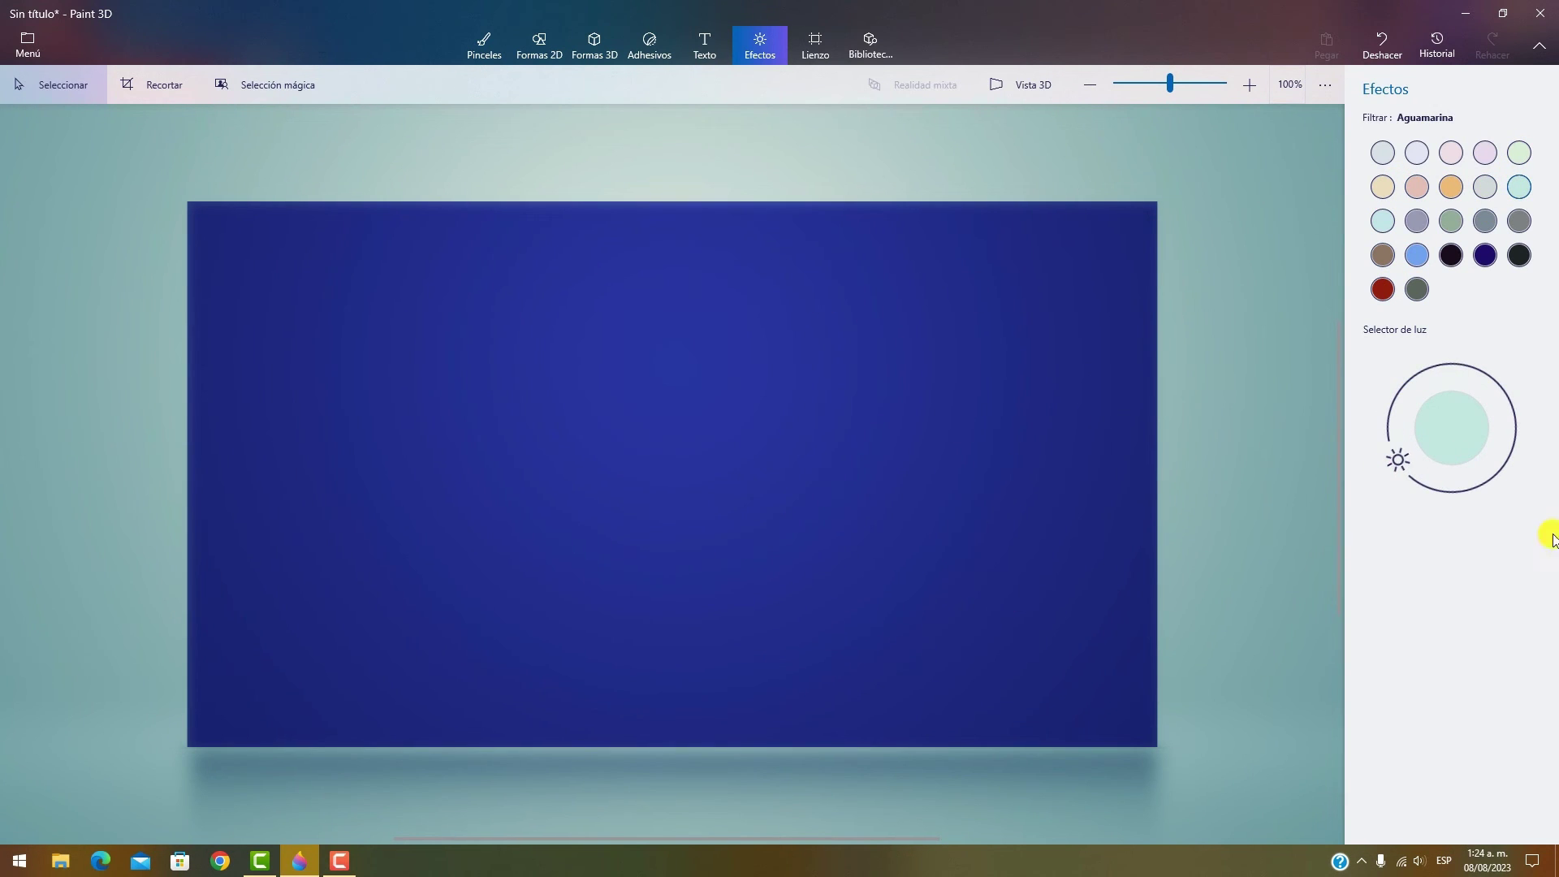
drag(1463, 350, 1503, 488)
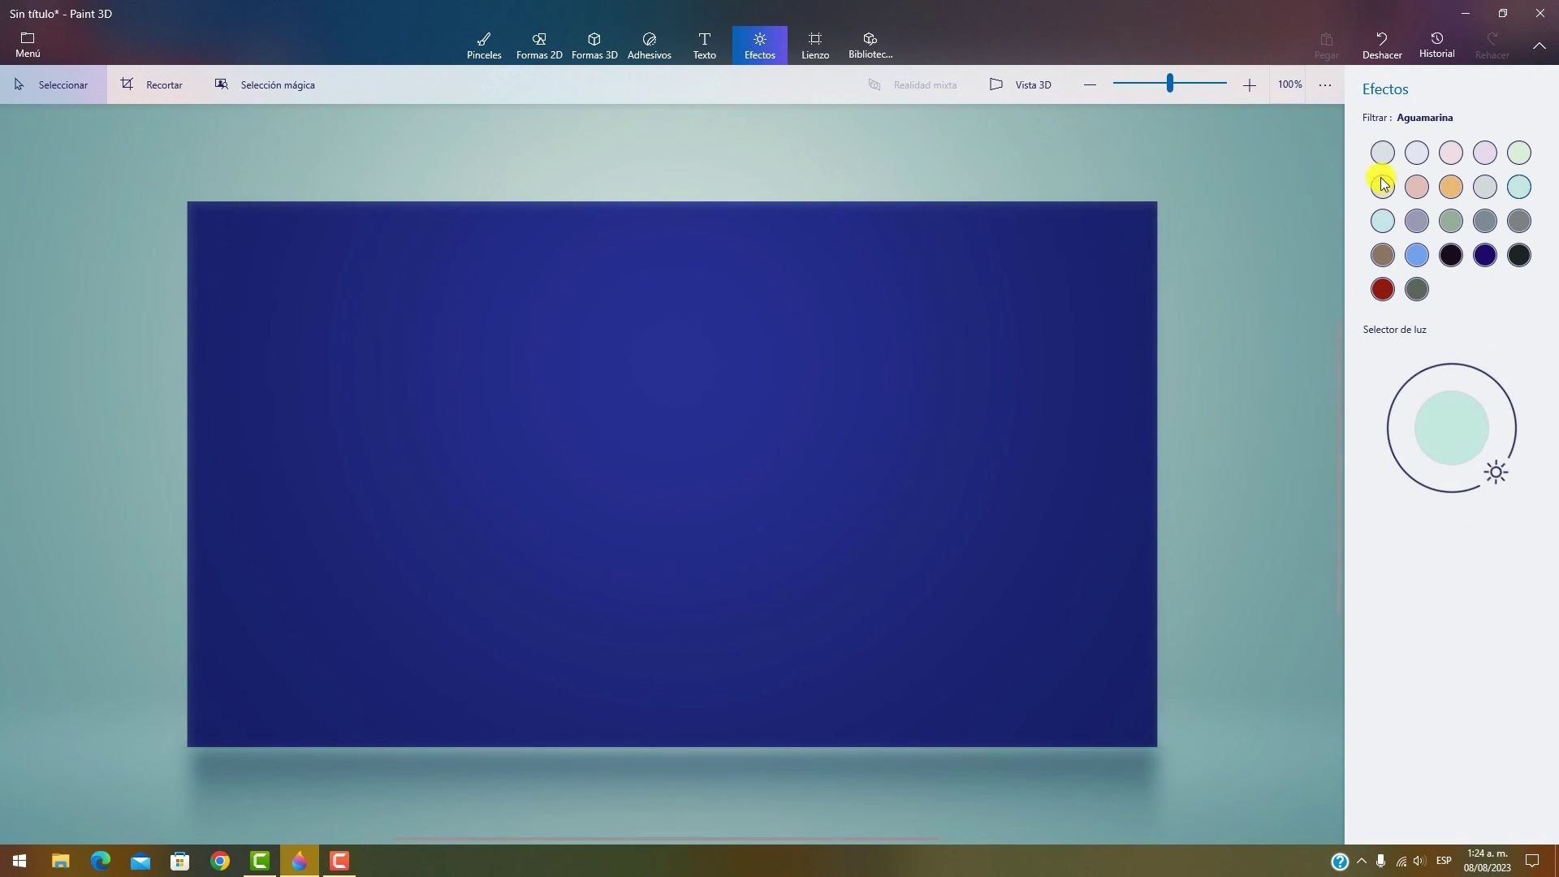
- Fill the whole canvas with yellow-green and set the effects filter back to Predeterminado
click(479, 49)
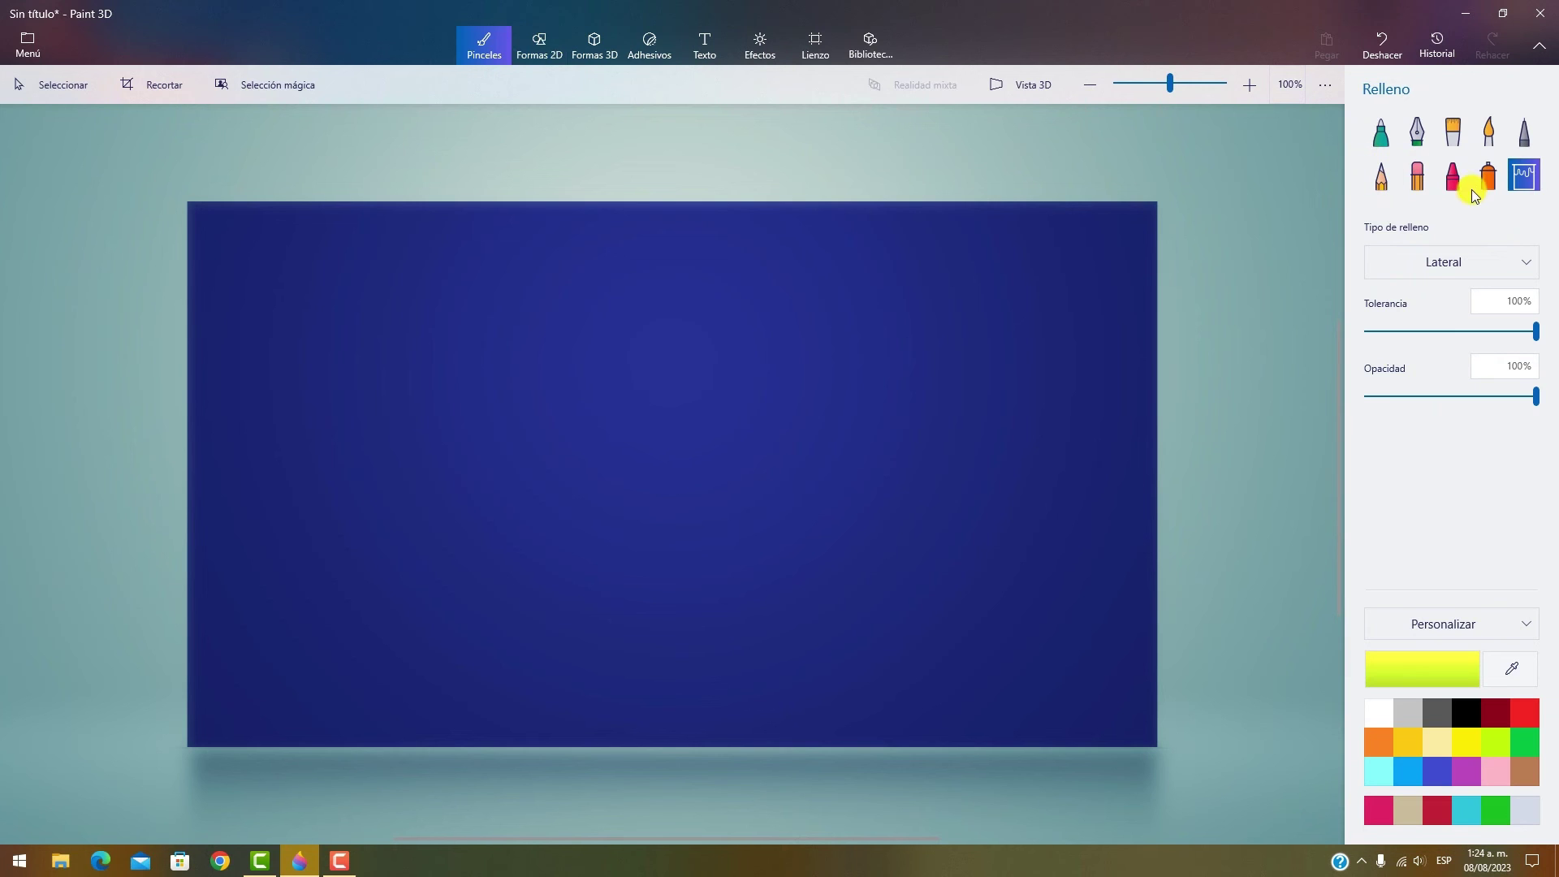
click(855, 483)
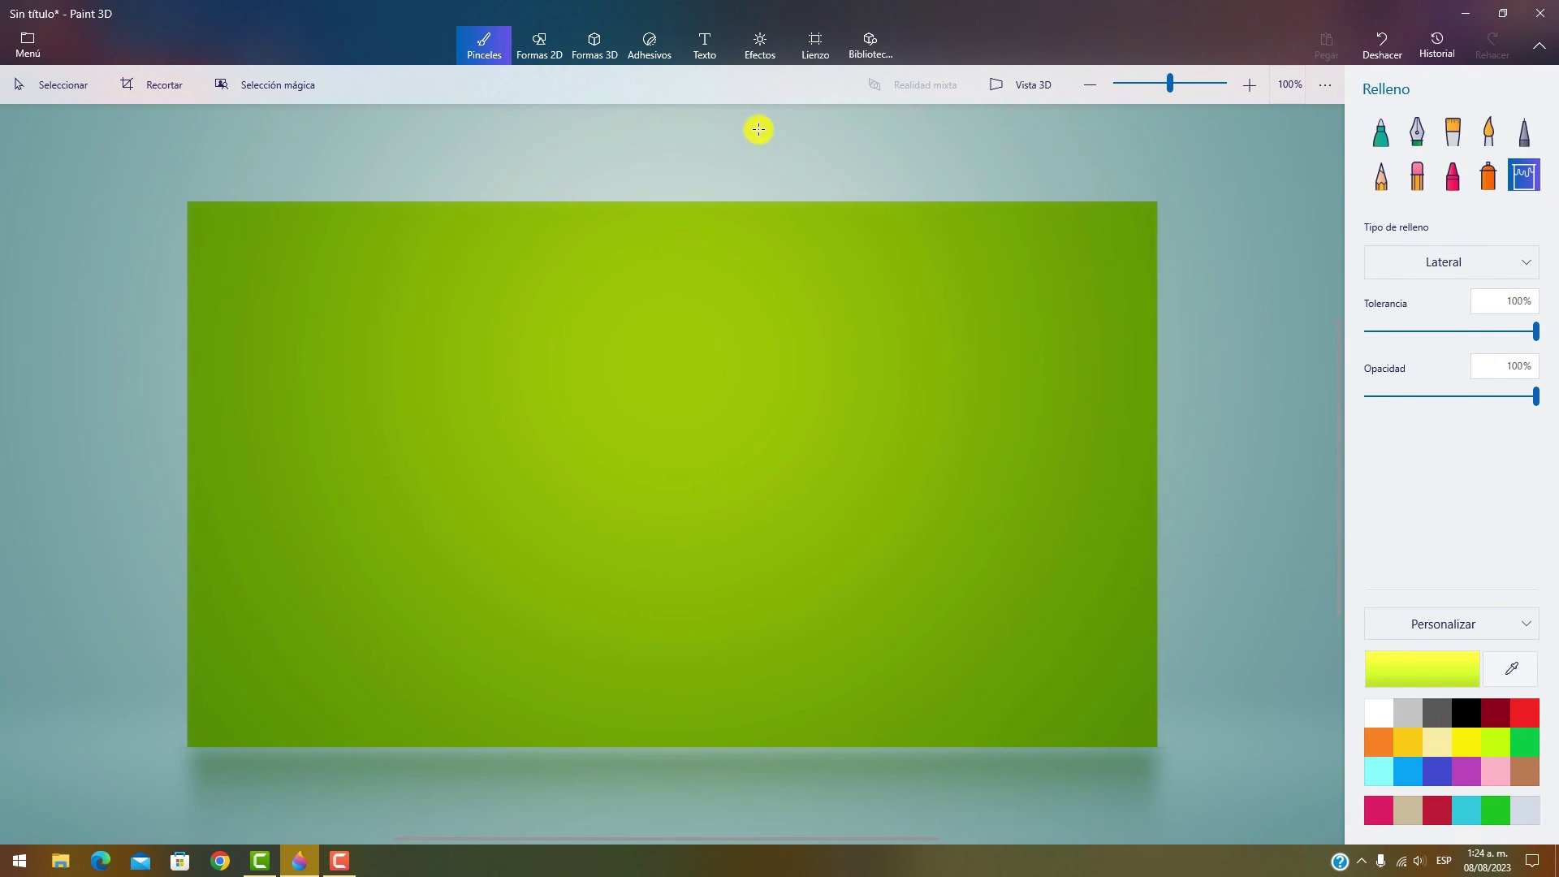
click(760, 50)
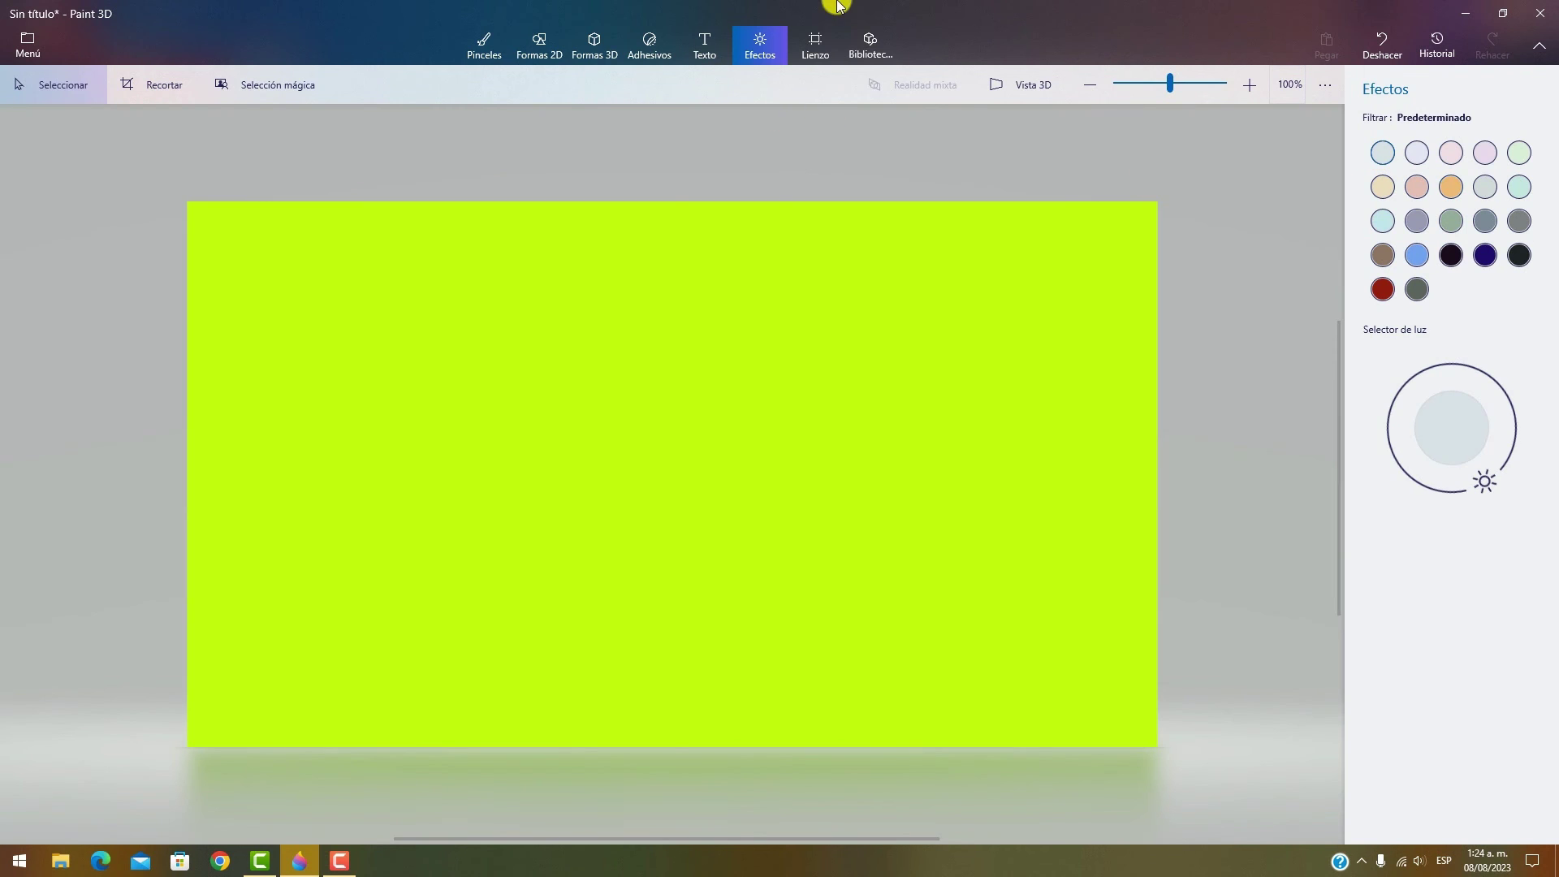
- Fill the whole canvas with indigo blue
click(814, 47)
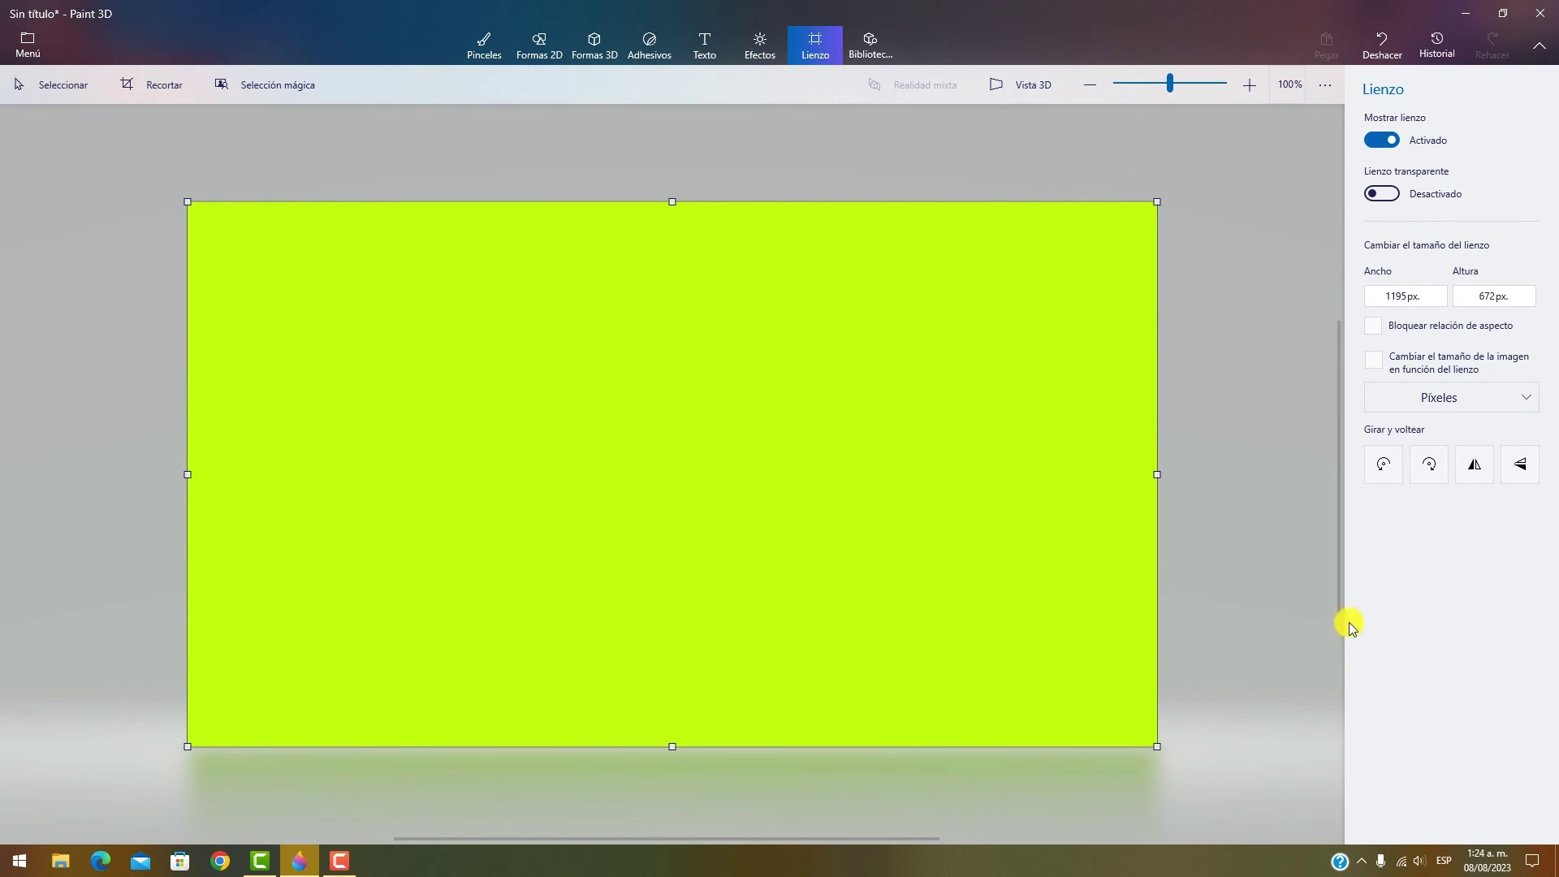
click(867, 45)
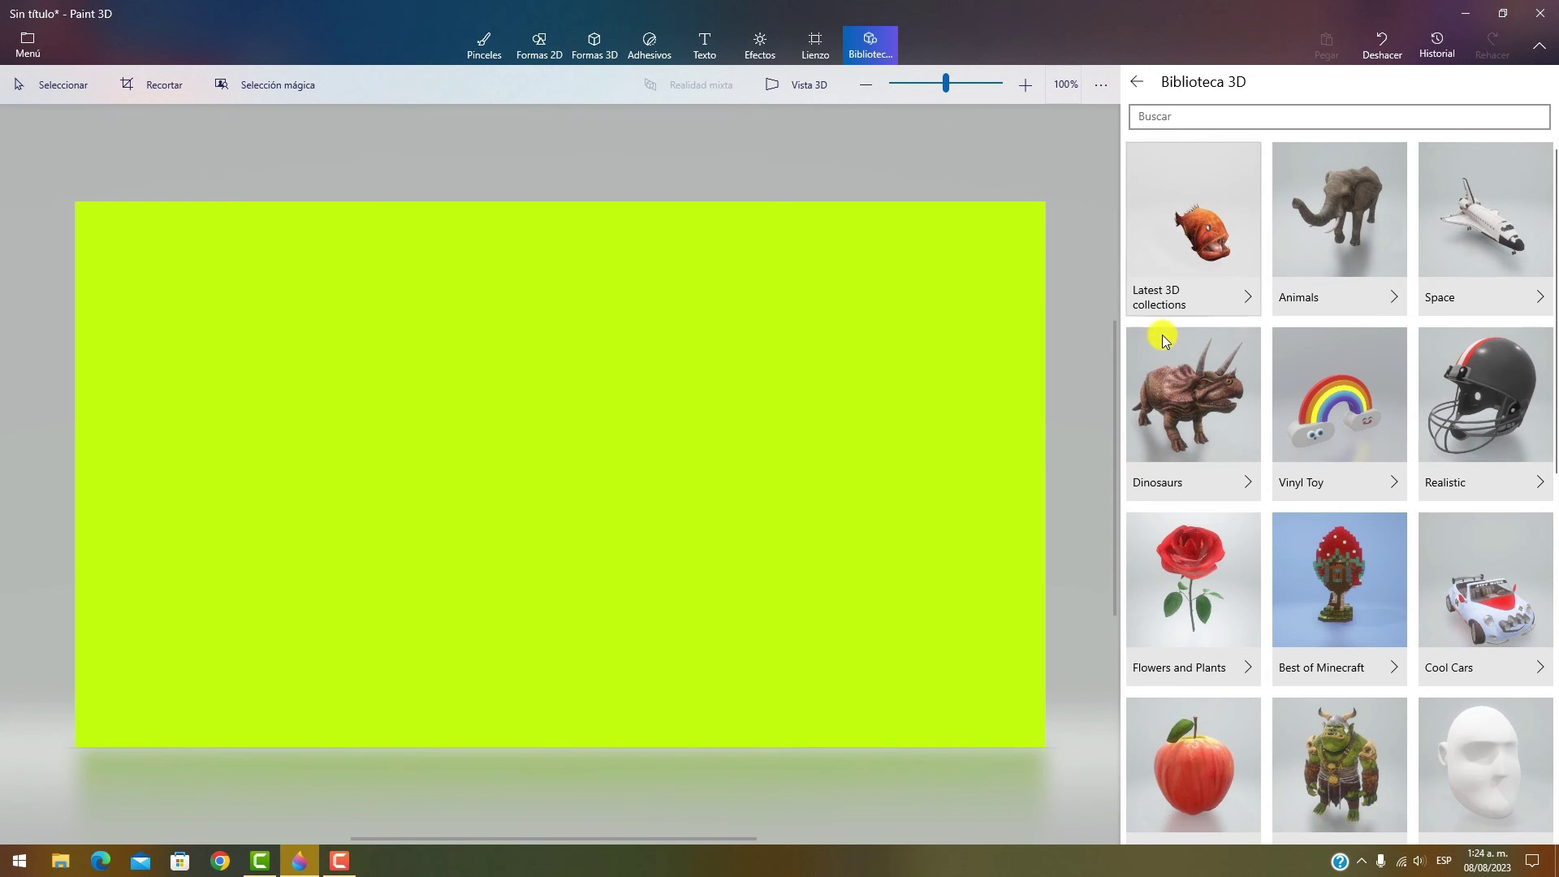
key(b)
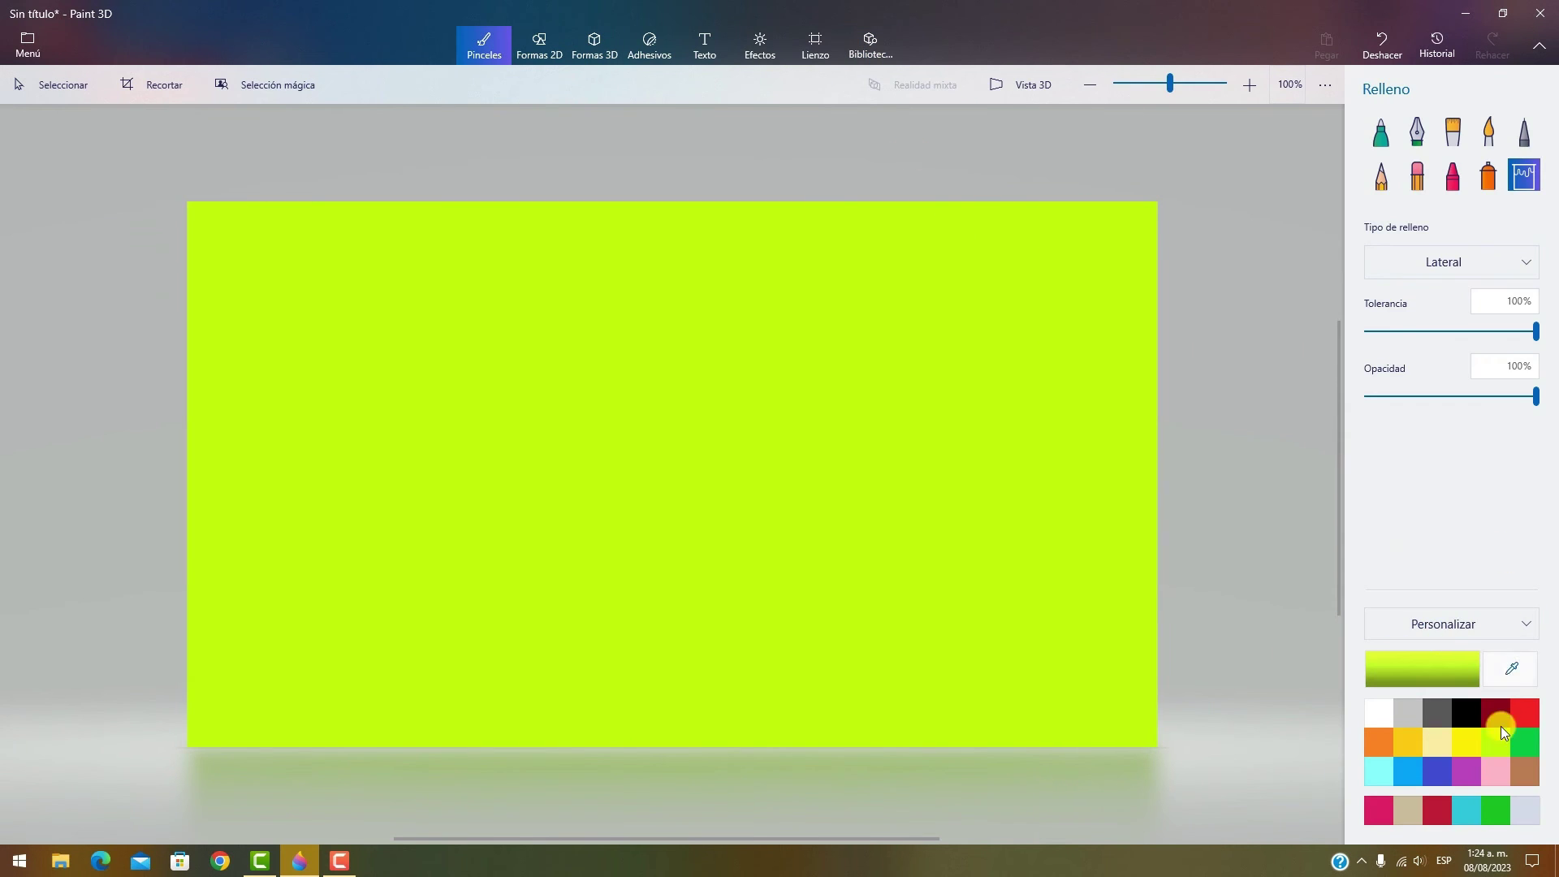
click(1437, 771)
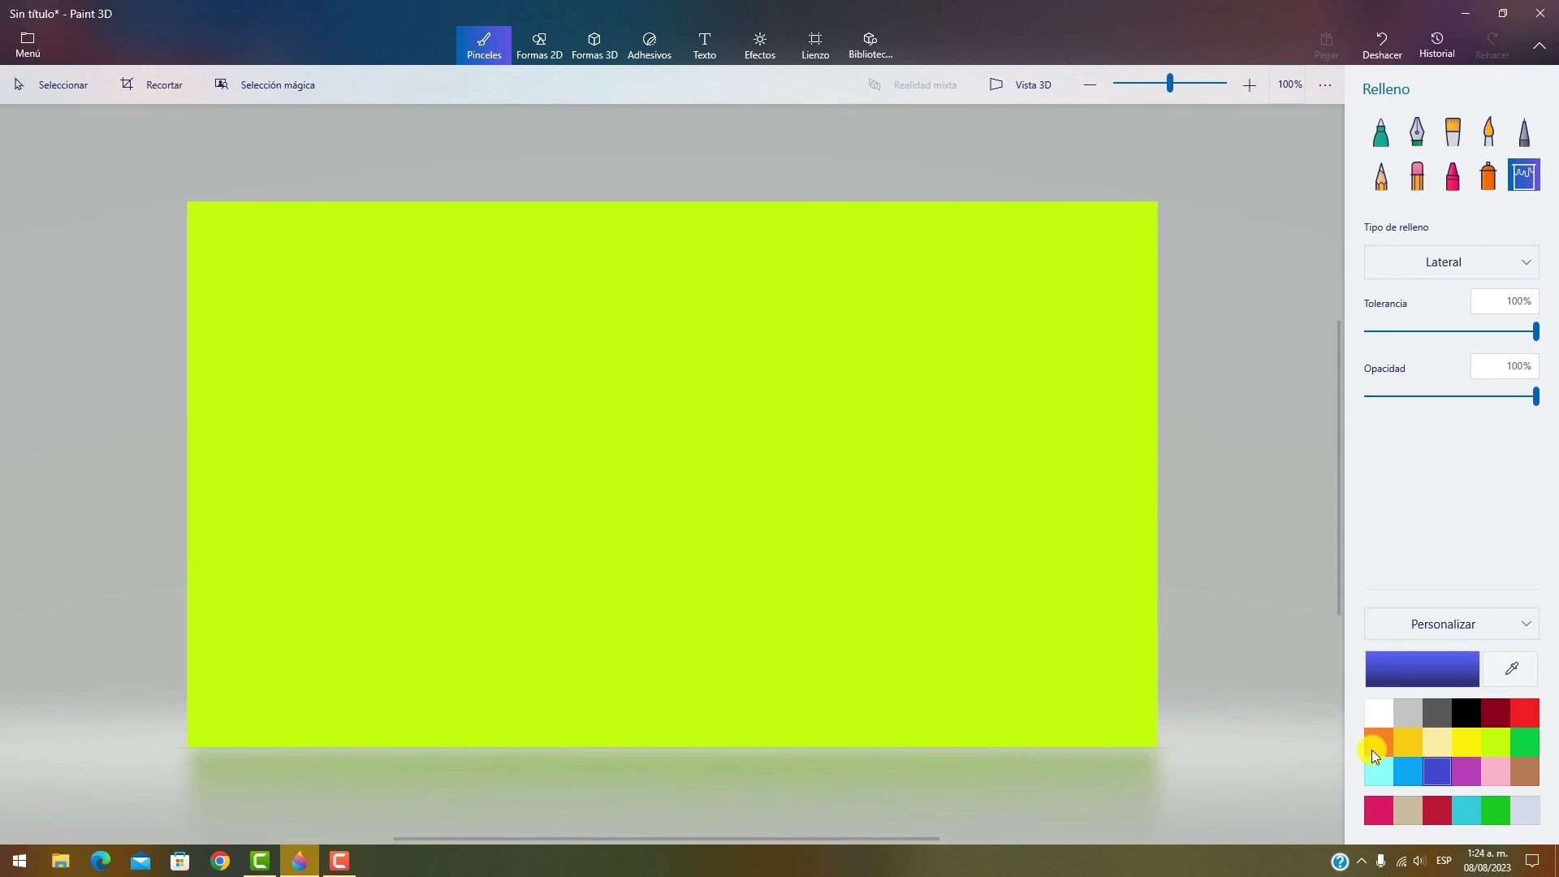
click(723, 248)
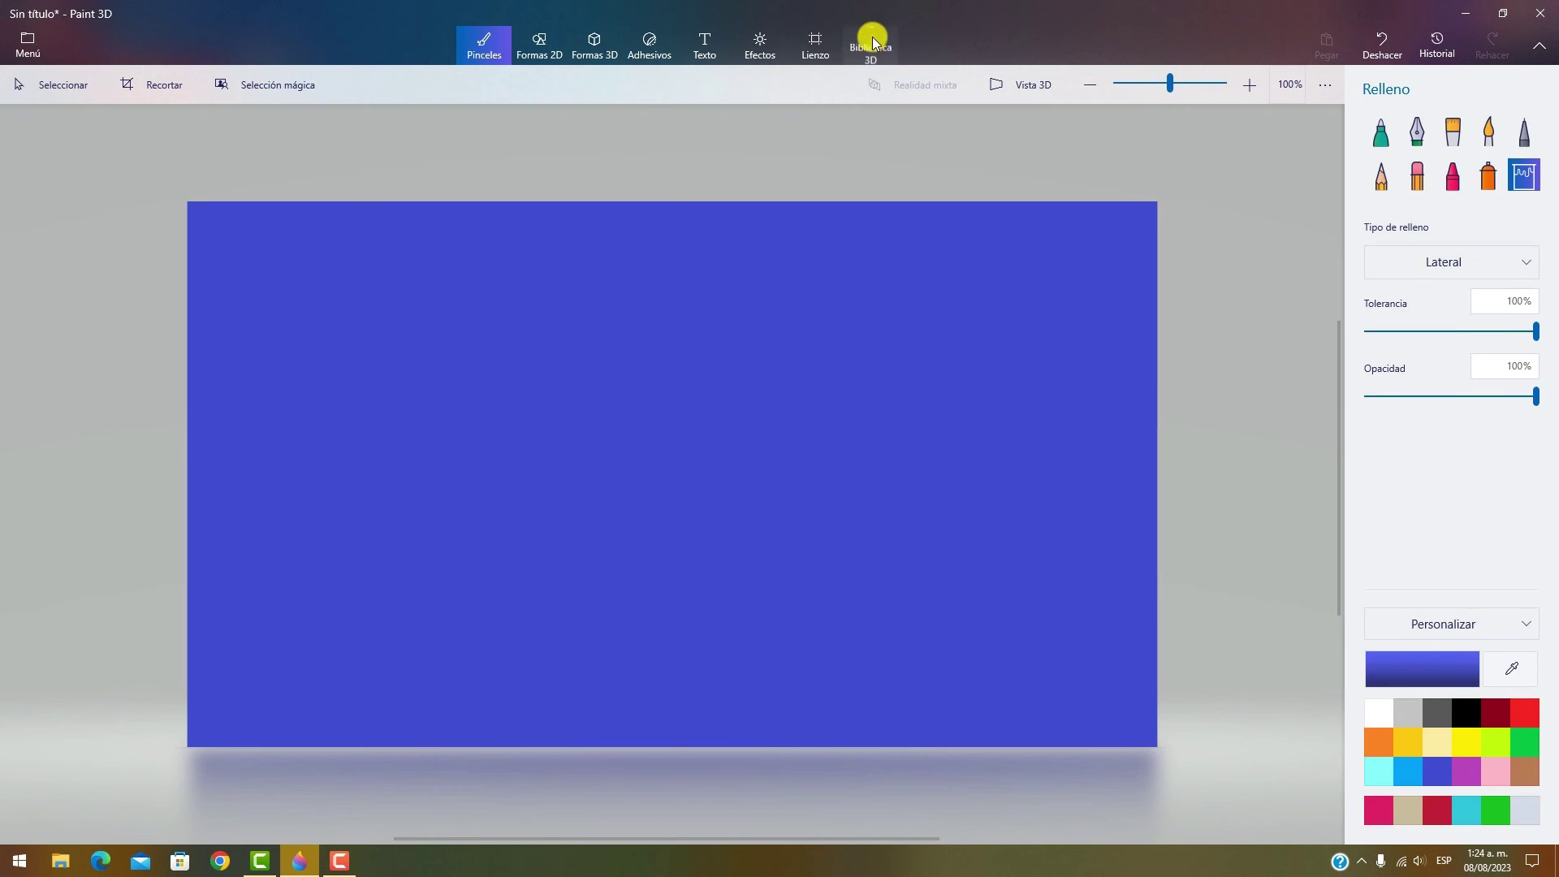
- Insert the Surface Studio model from the Microsoft Products category of the 3D library
click(841, 45)
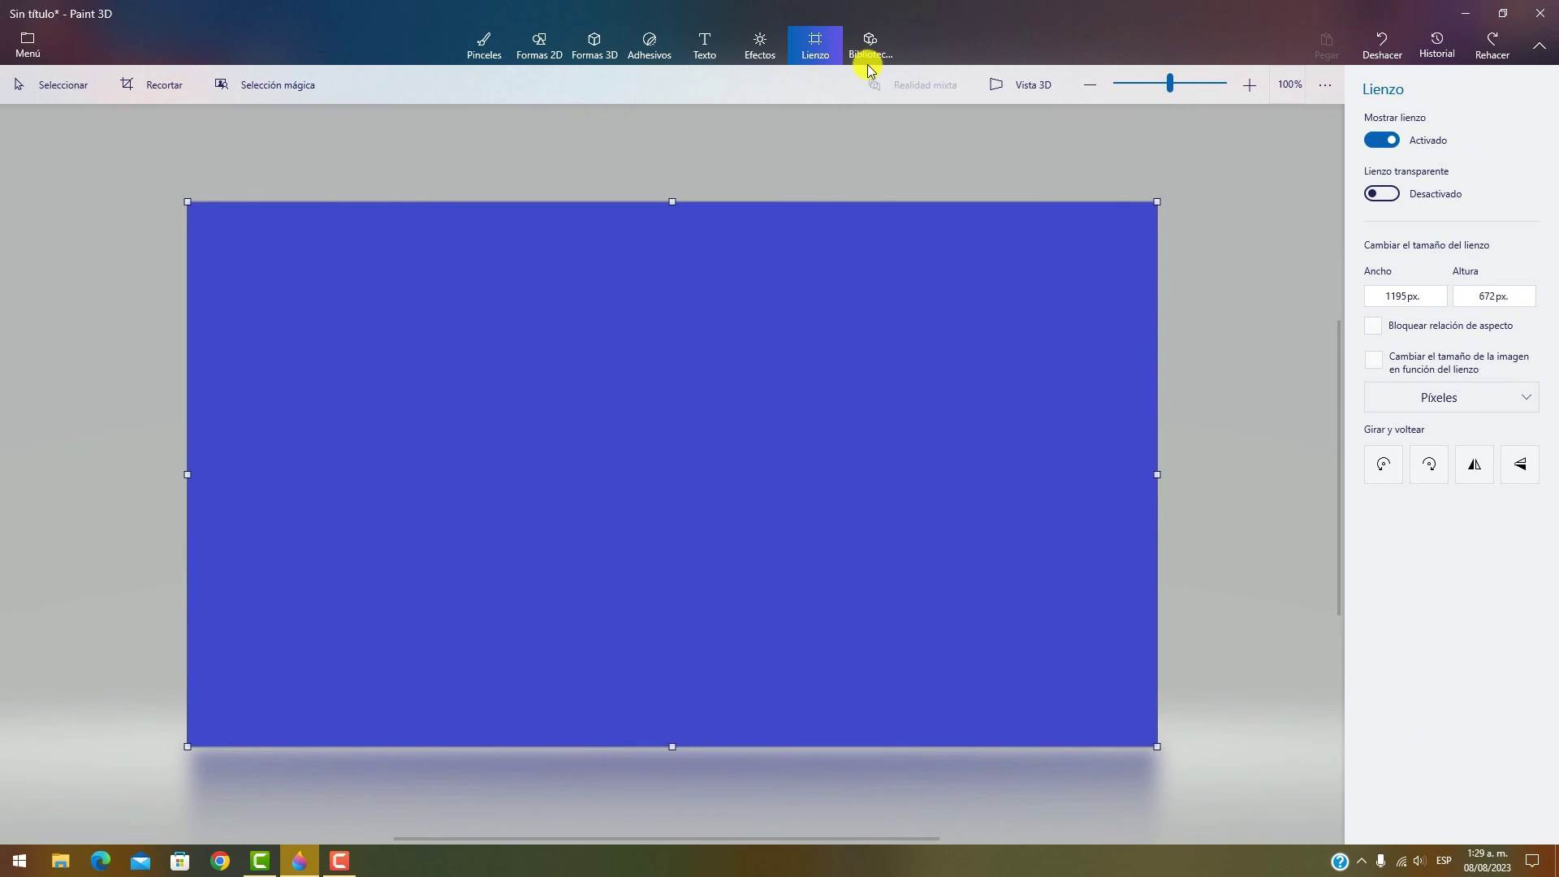
click(880, 49)
scroll(1362, 337, down, 2)
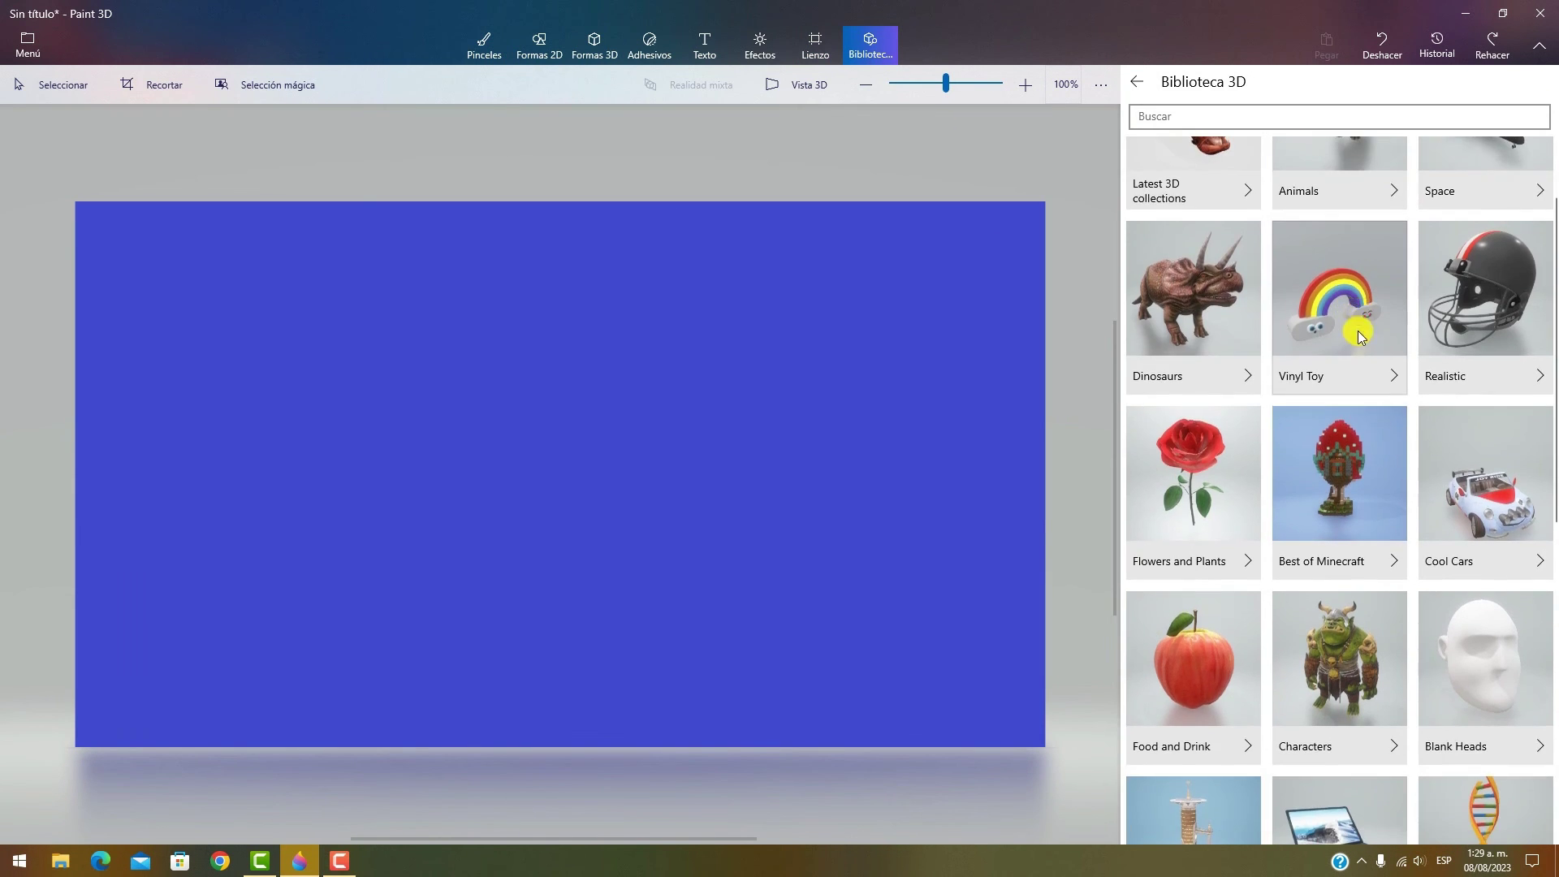
scroll(1362, 337, down, 5)
scroll(1353, 366, down, 2)
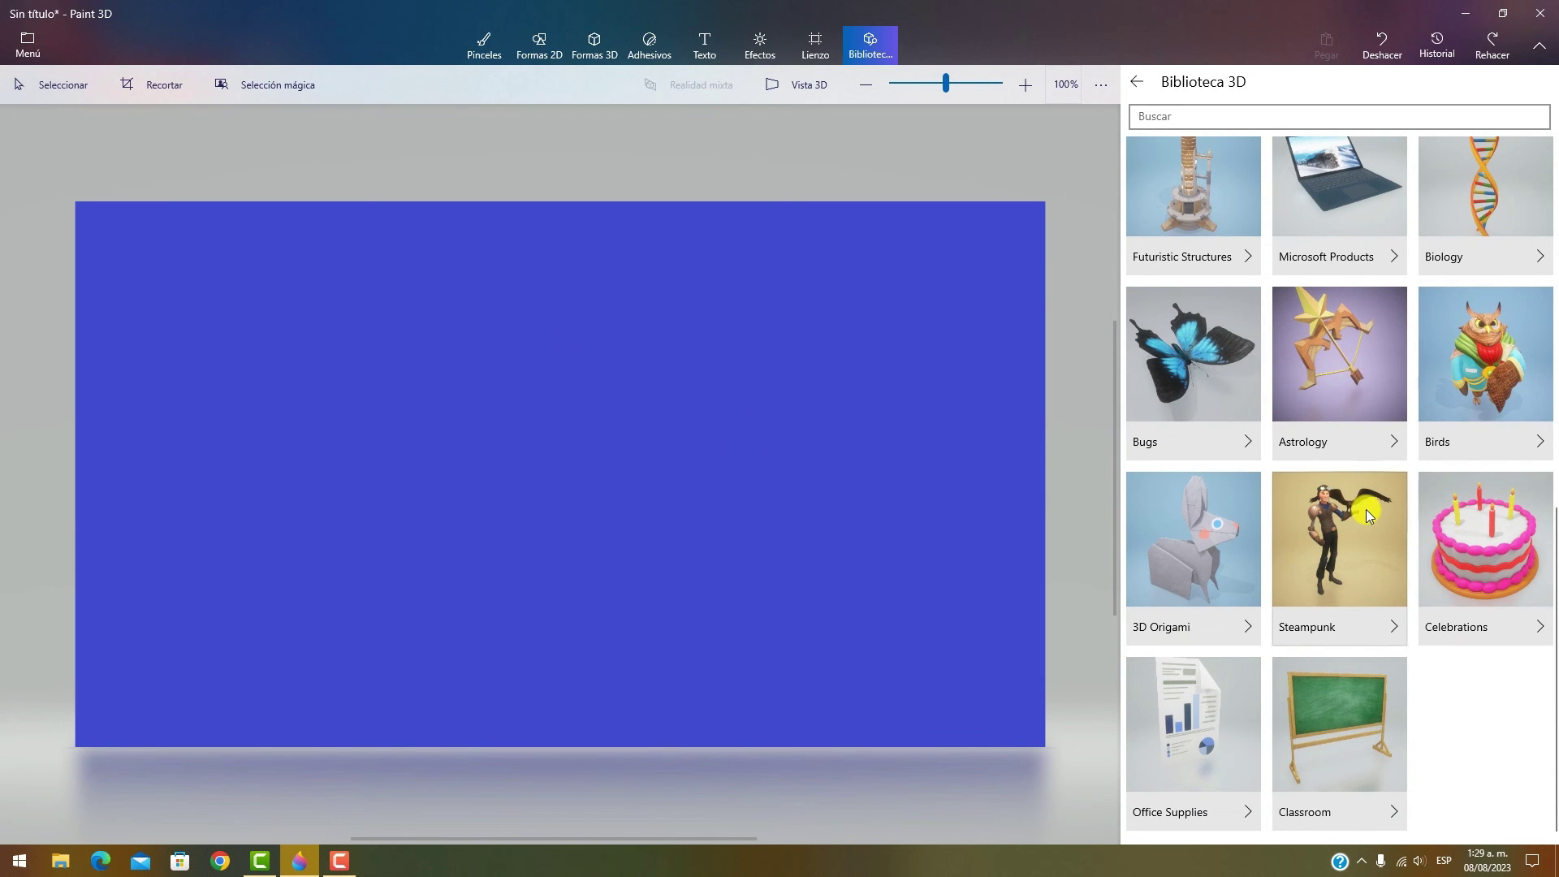
scroll(1367, 515, up, 5)
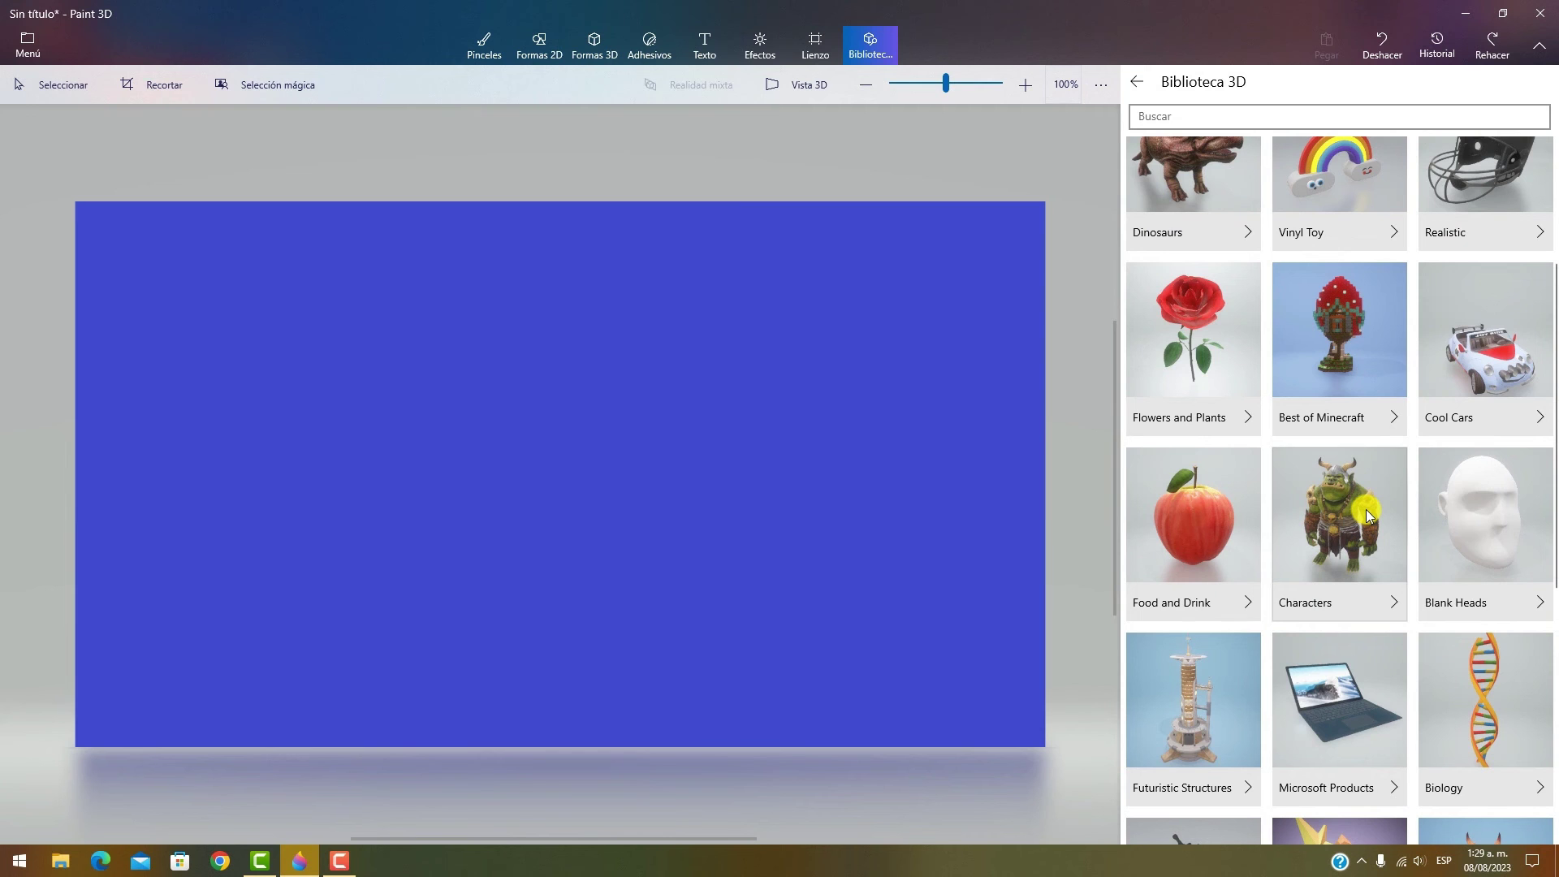
scroll(1367, 514, down, 5)
scroll(1367, 479, up, 2)
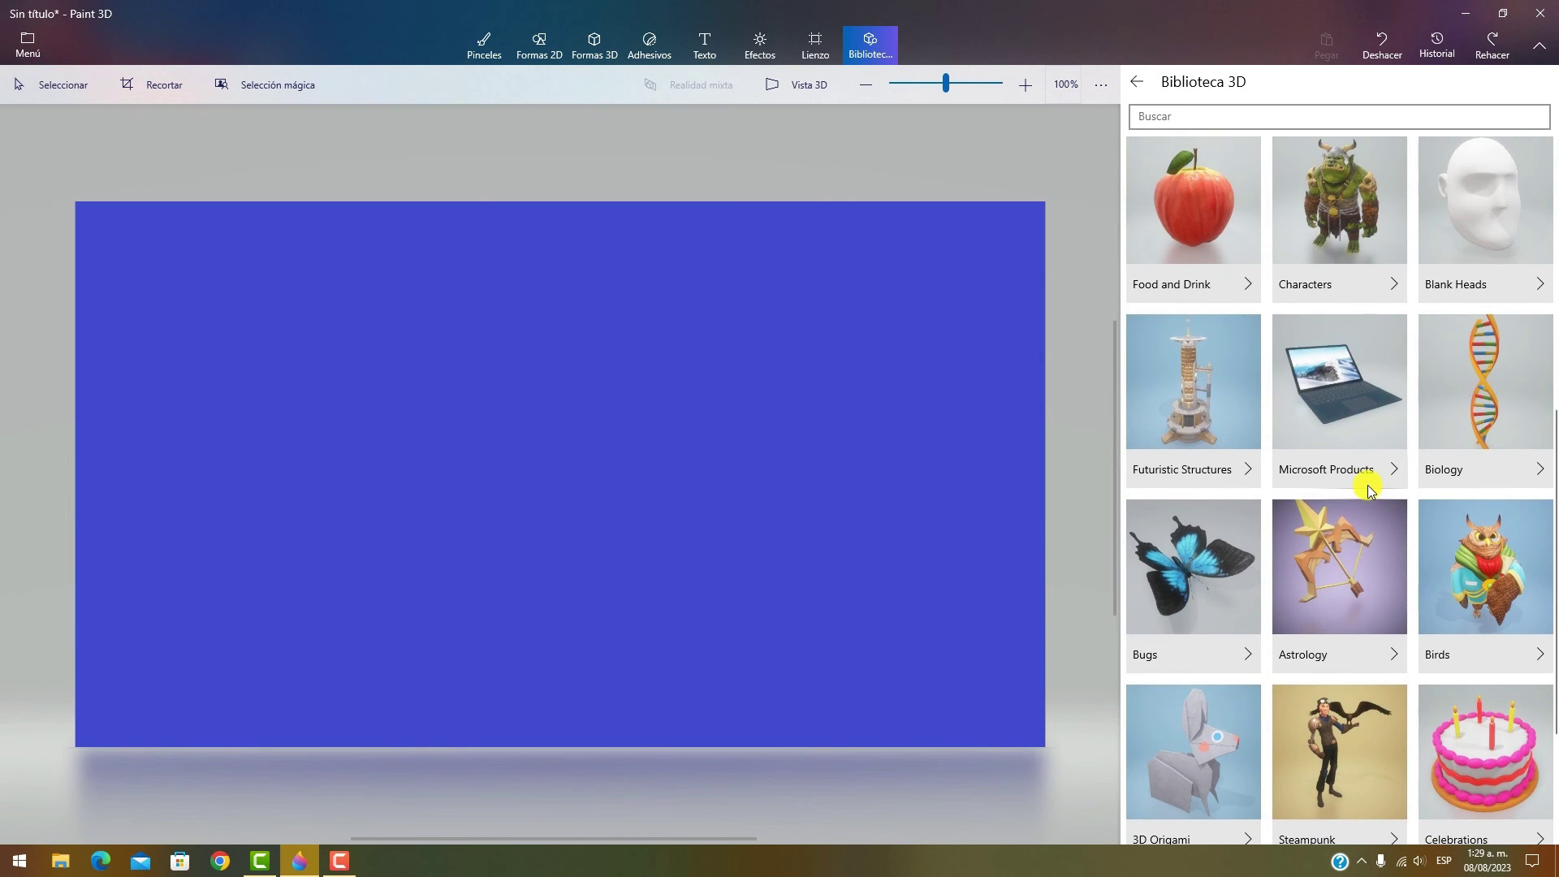
click(1344, 430)
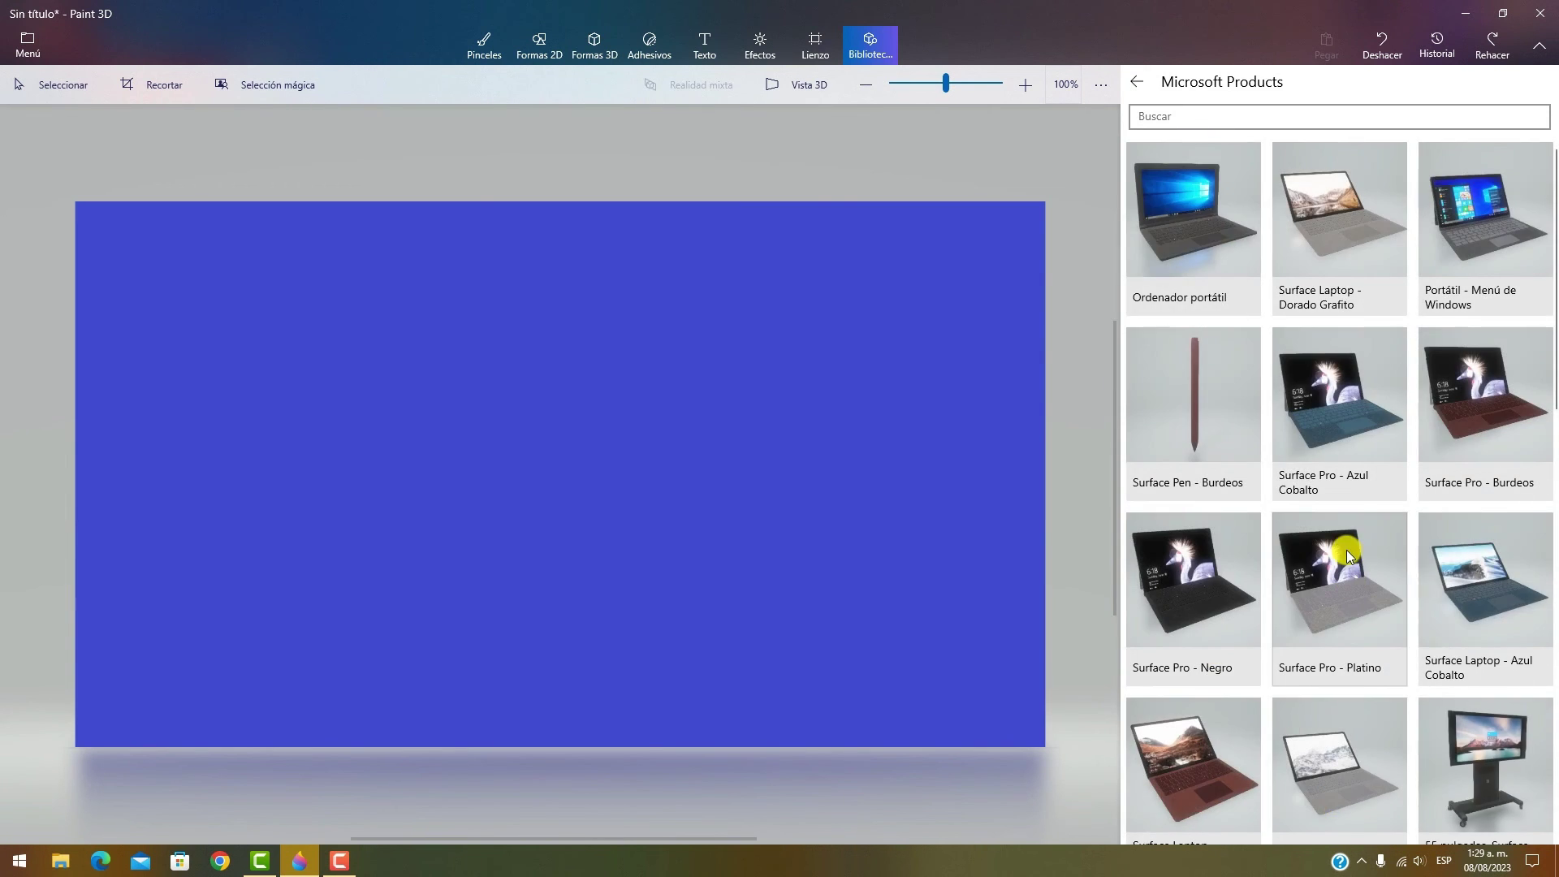
scroll(1331, 585, down, 5)
scroll(1312, 623, down, 4)
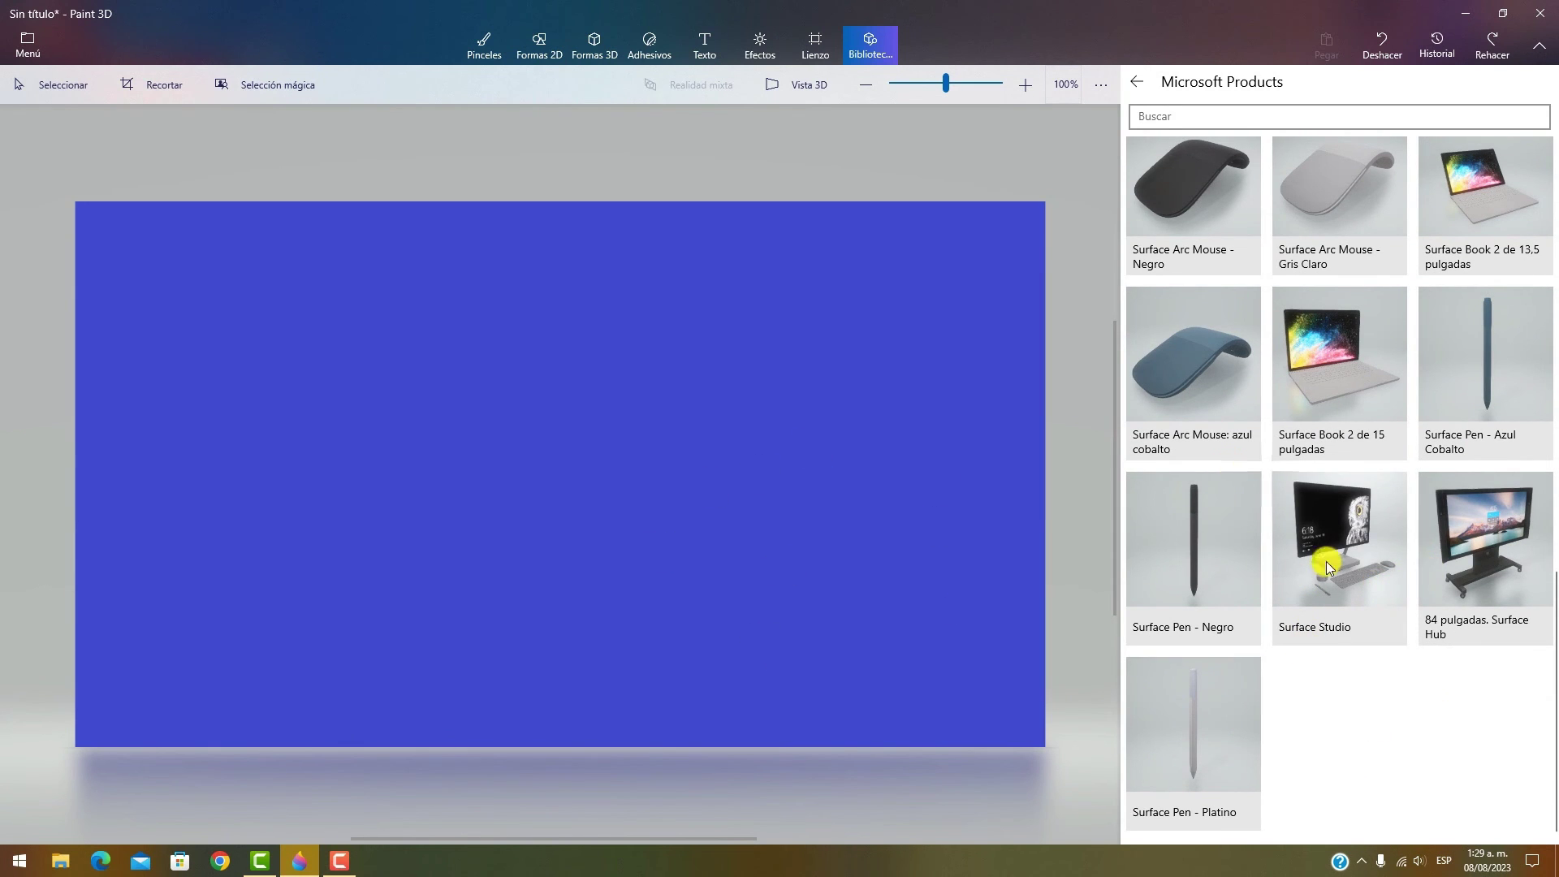
click(1372, 575)
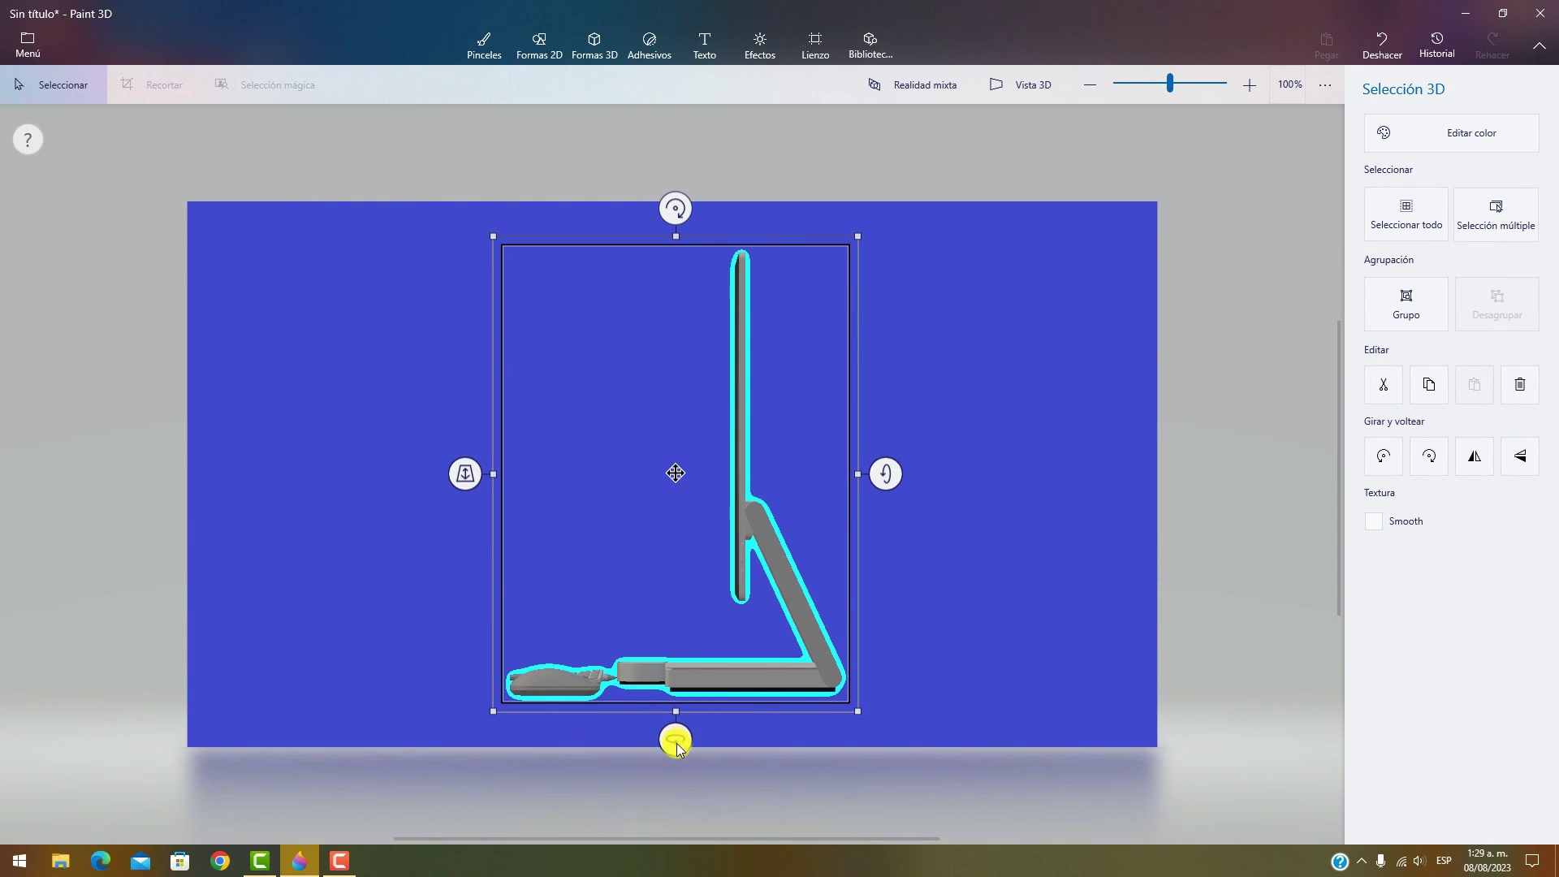
- Turn the Surface Studio model to face the front, shrink it to under half size and place it right of the canvas centre
drag(697, 745, 839, 752)
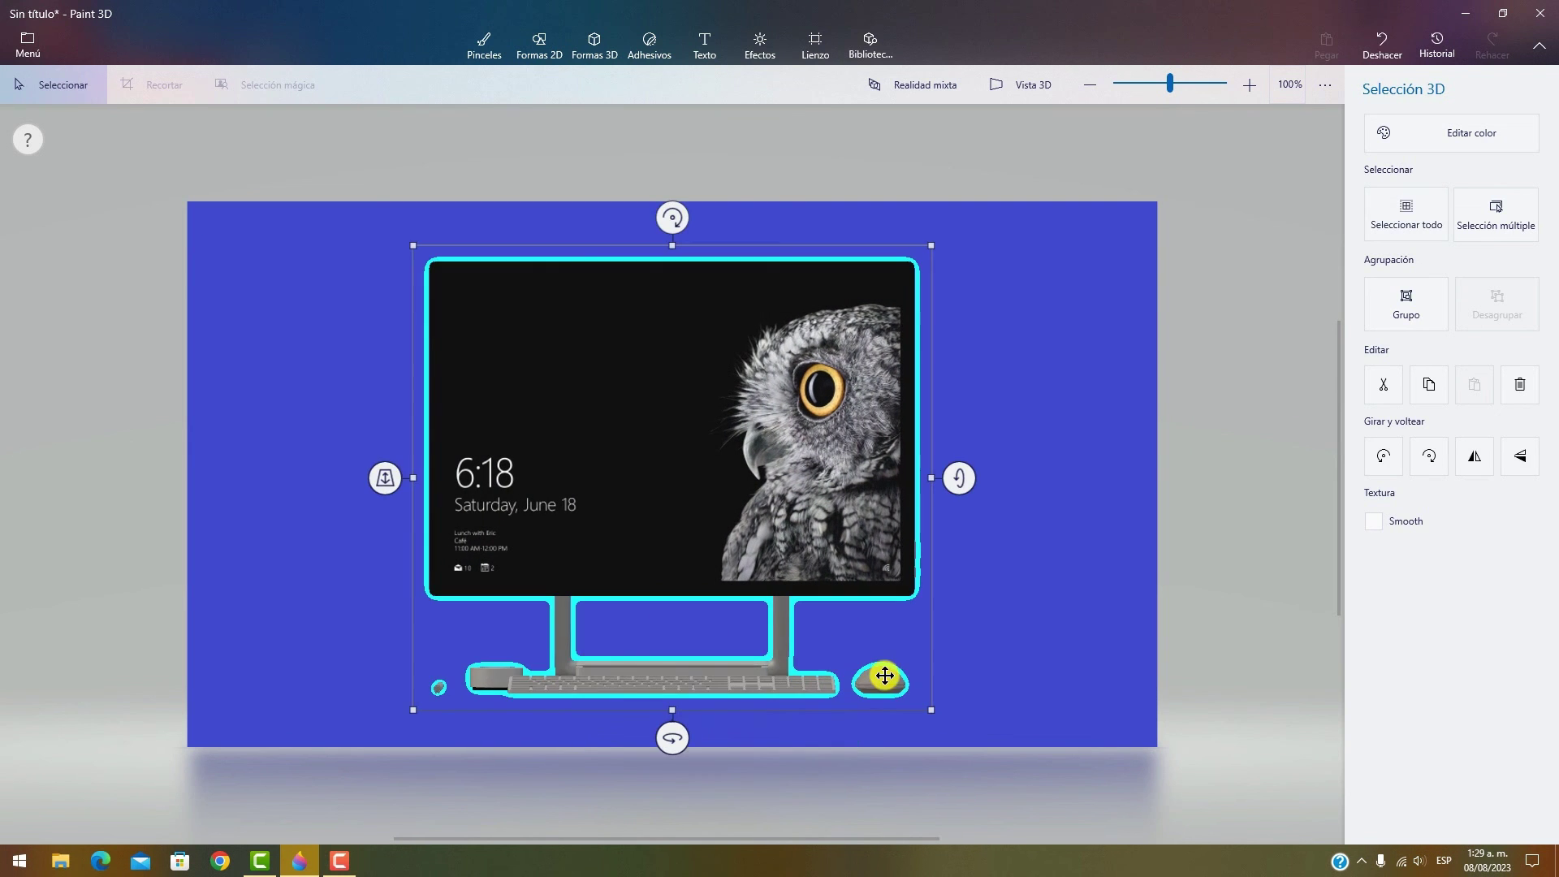
drag(934, 707, 602, 488)
drag(592, 386, 917, 472)
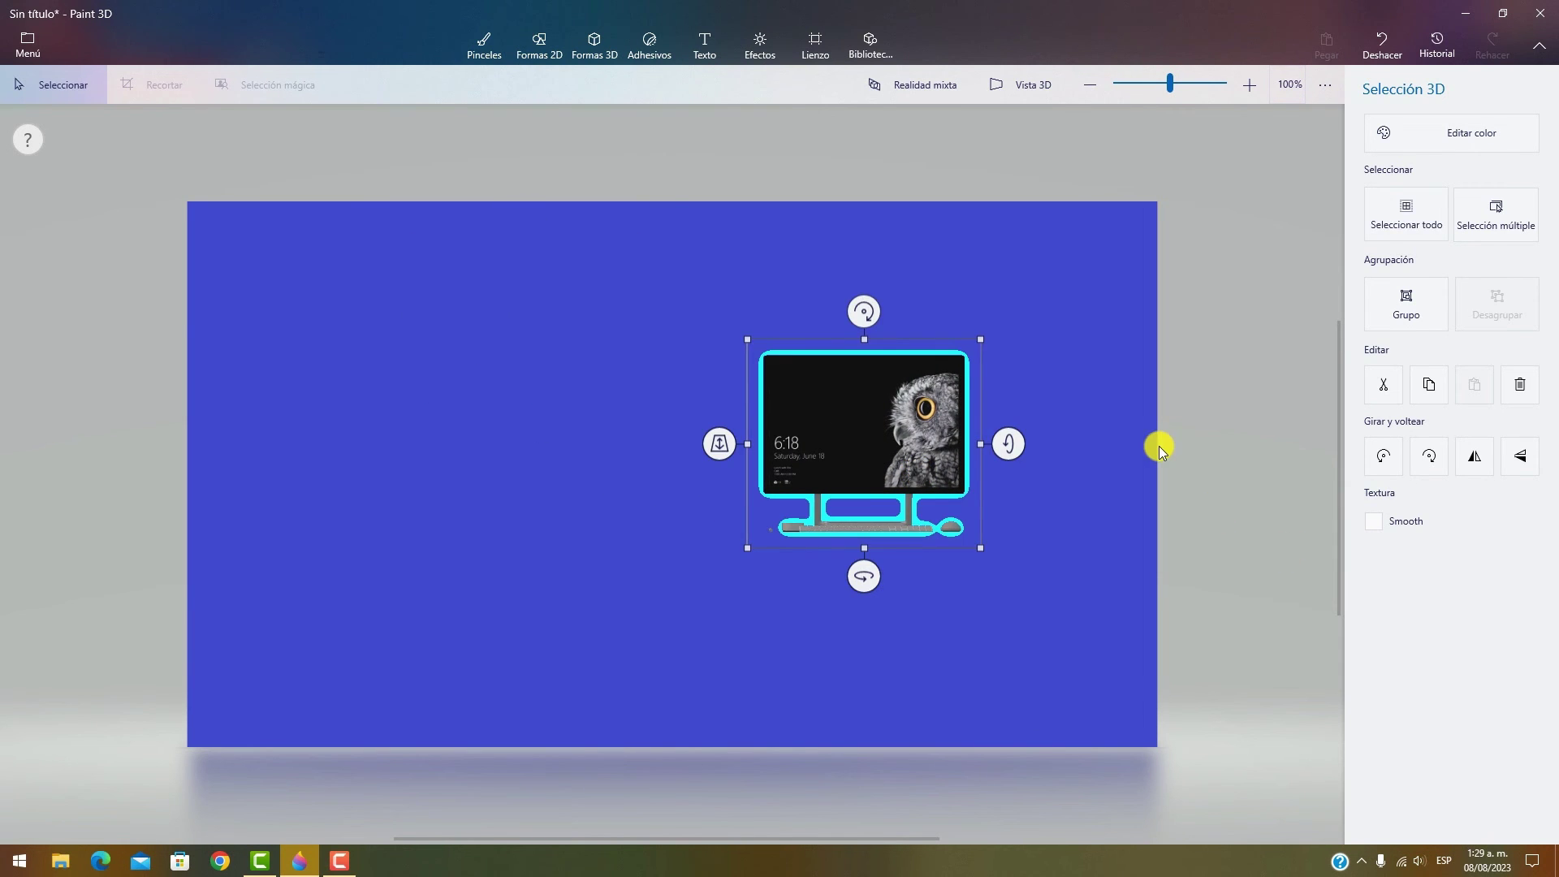
- Search the 3D library for "mesa", insert the Mesa de oficina model and place it directly beneath the computer
click(816, 47)
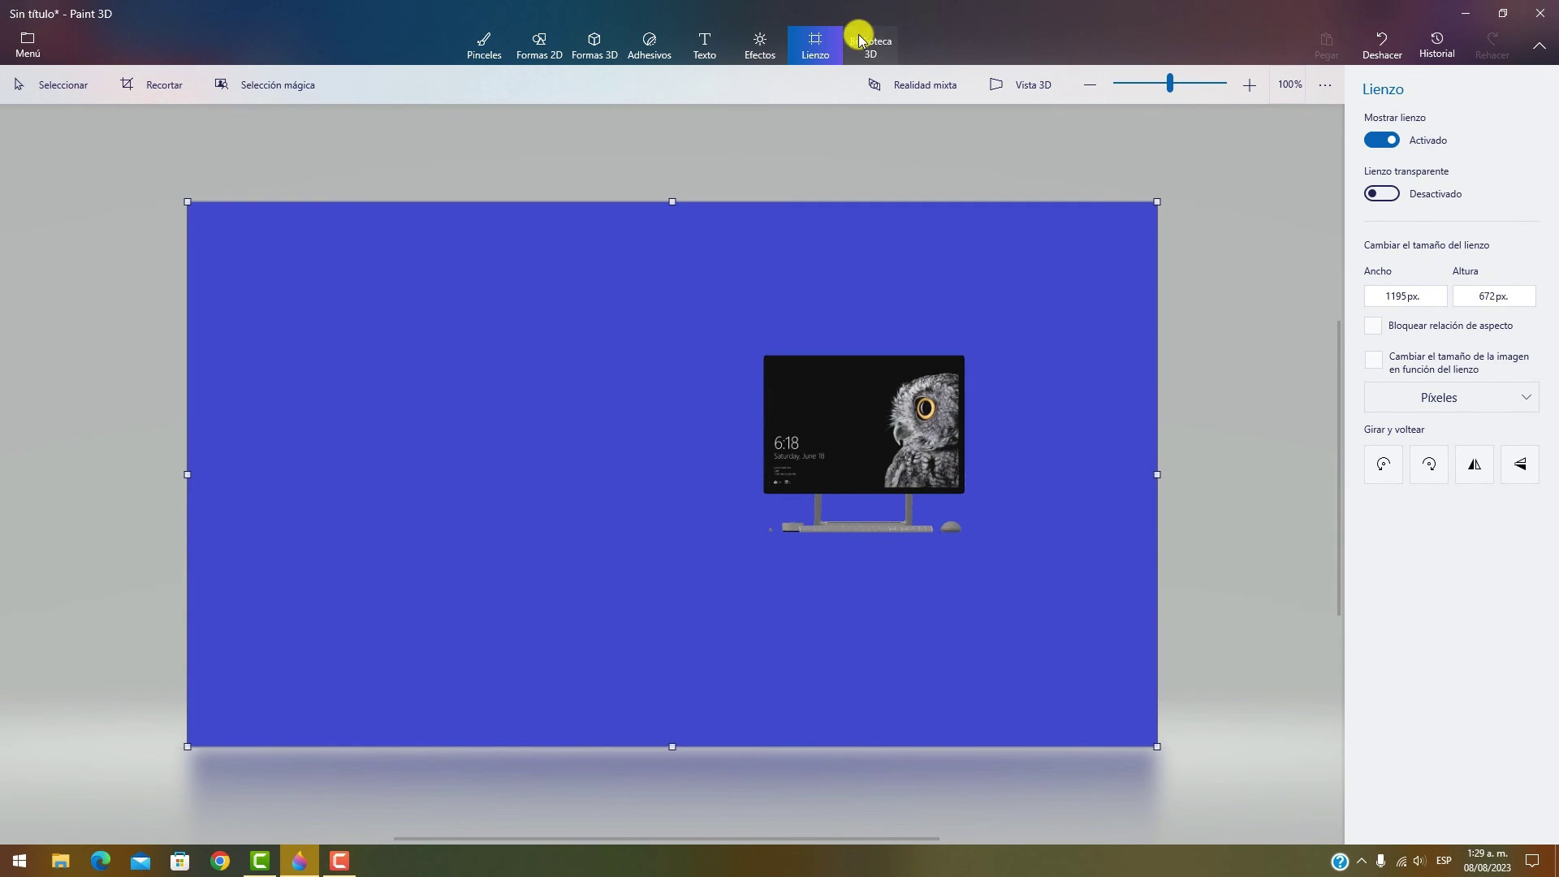
click(862, 42)
click(1296, 119)
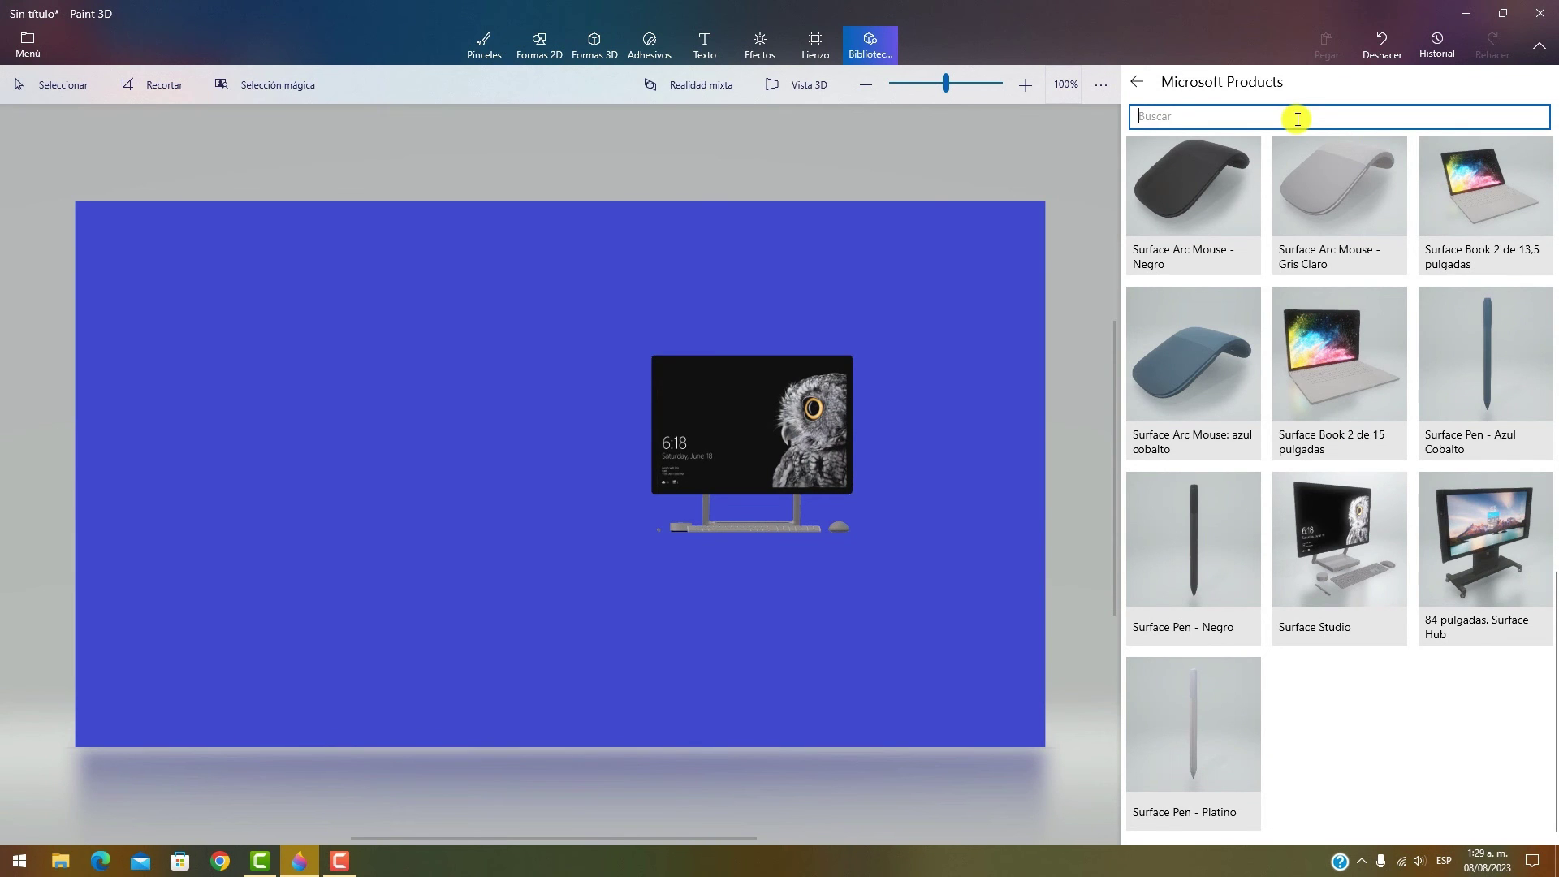
text(mesa)
key(Return)
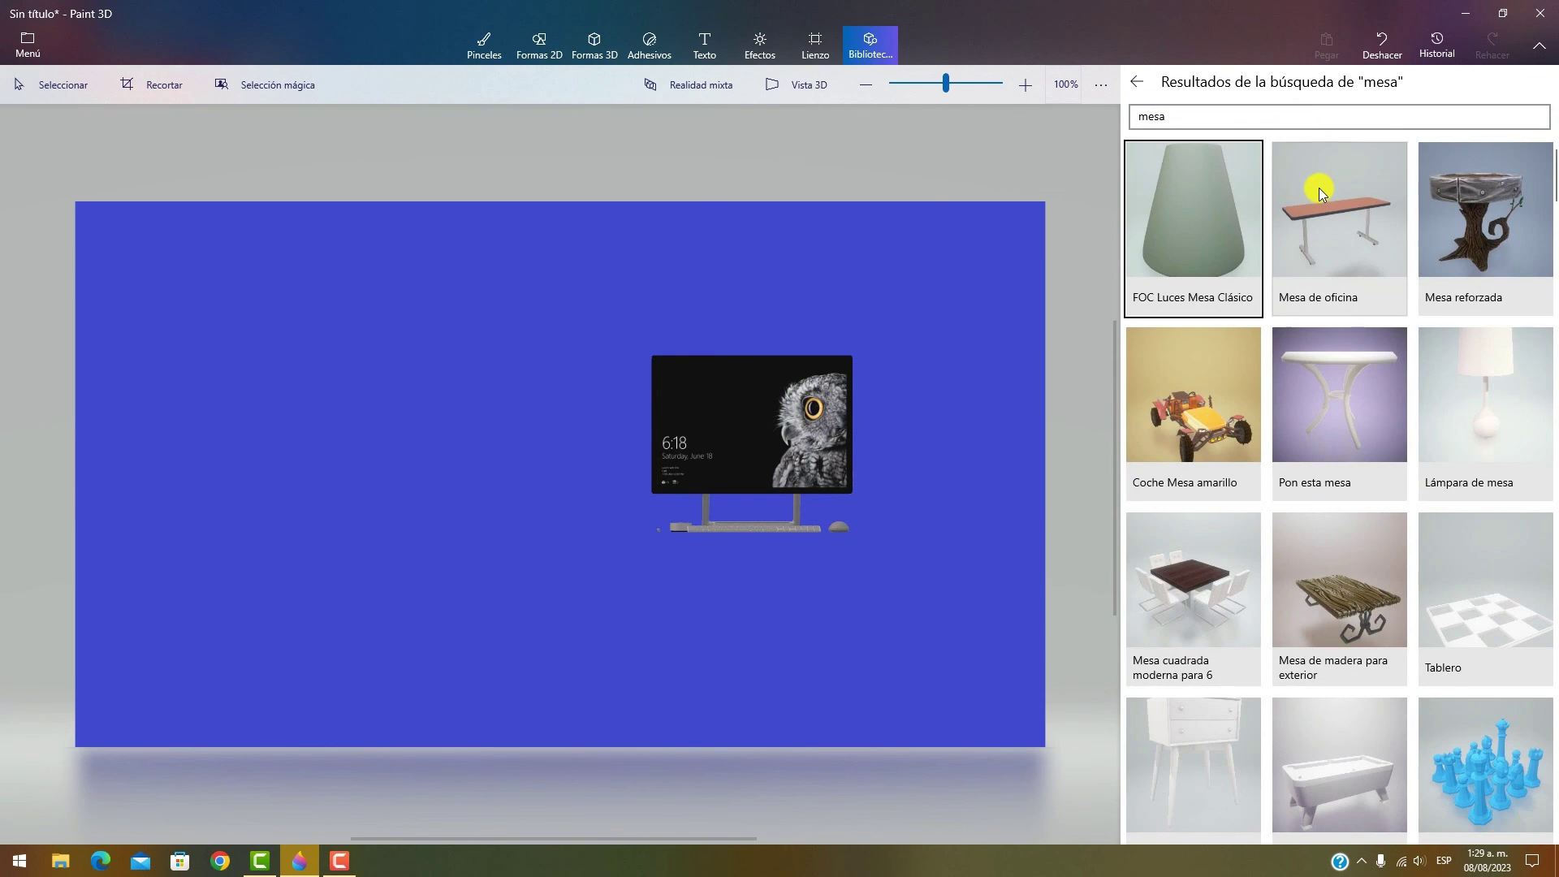
click(1319, 194)
drag(732, 394, 858, 551)
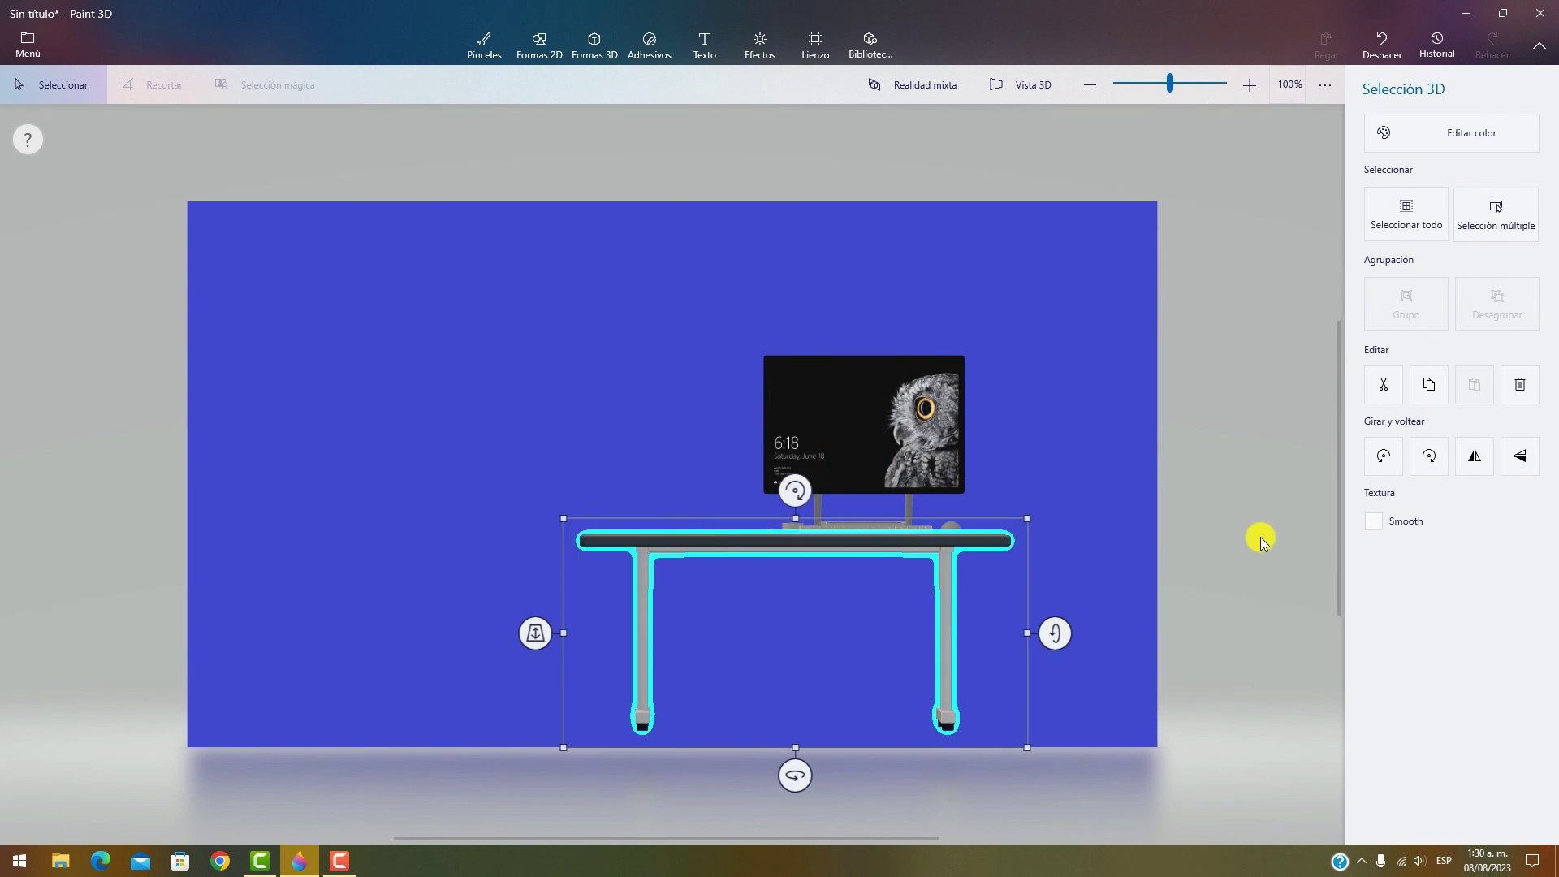
click(1261, 542)
- Look through the remaining "mesa" search results and the Microsoft Products models in the 3D library
click(870, 42)
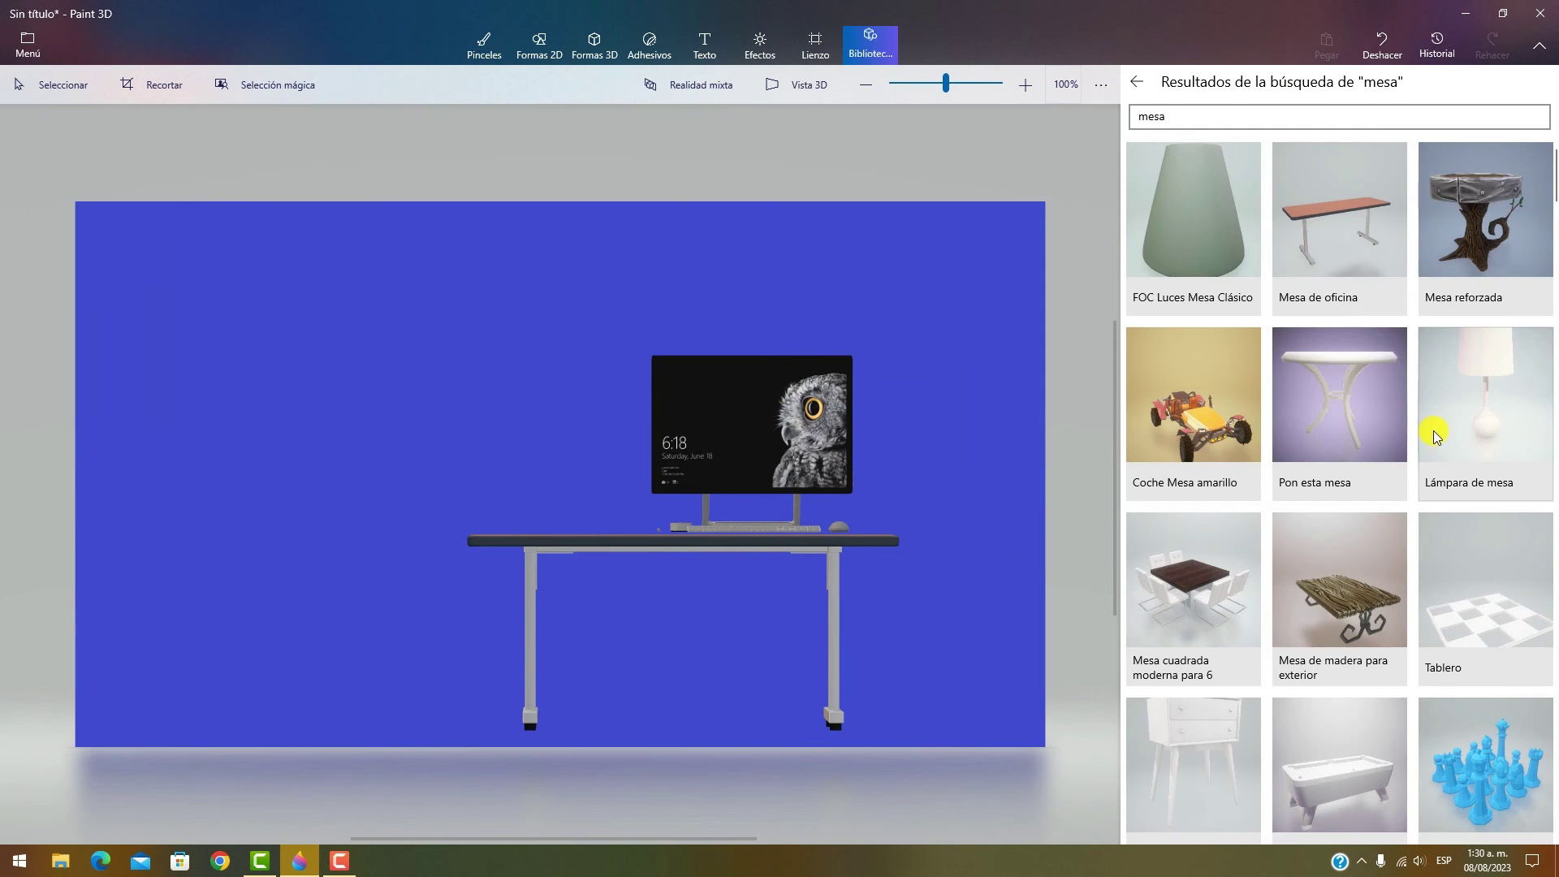
scroll(1364, 335, down, 5)
scroll(1364, 335, down, 10)
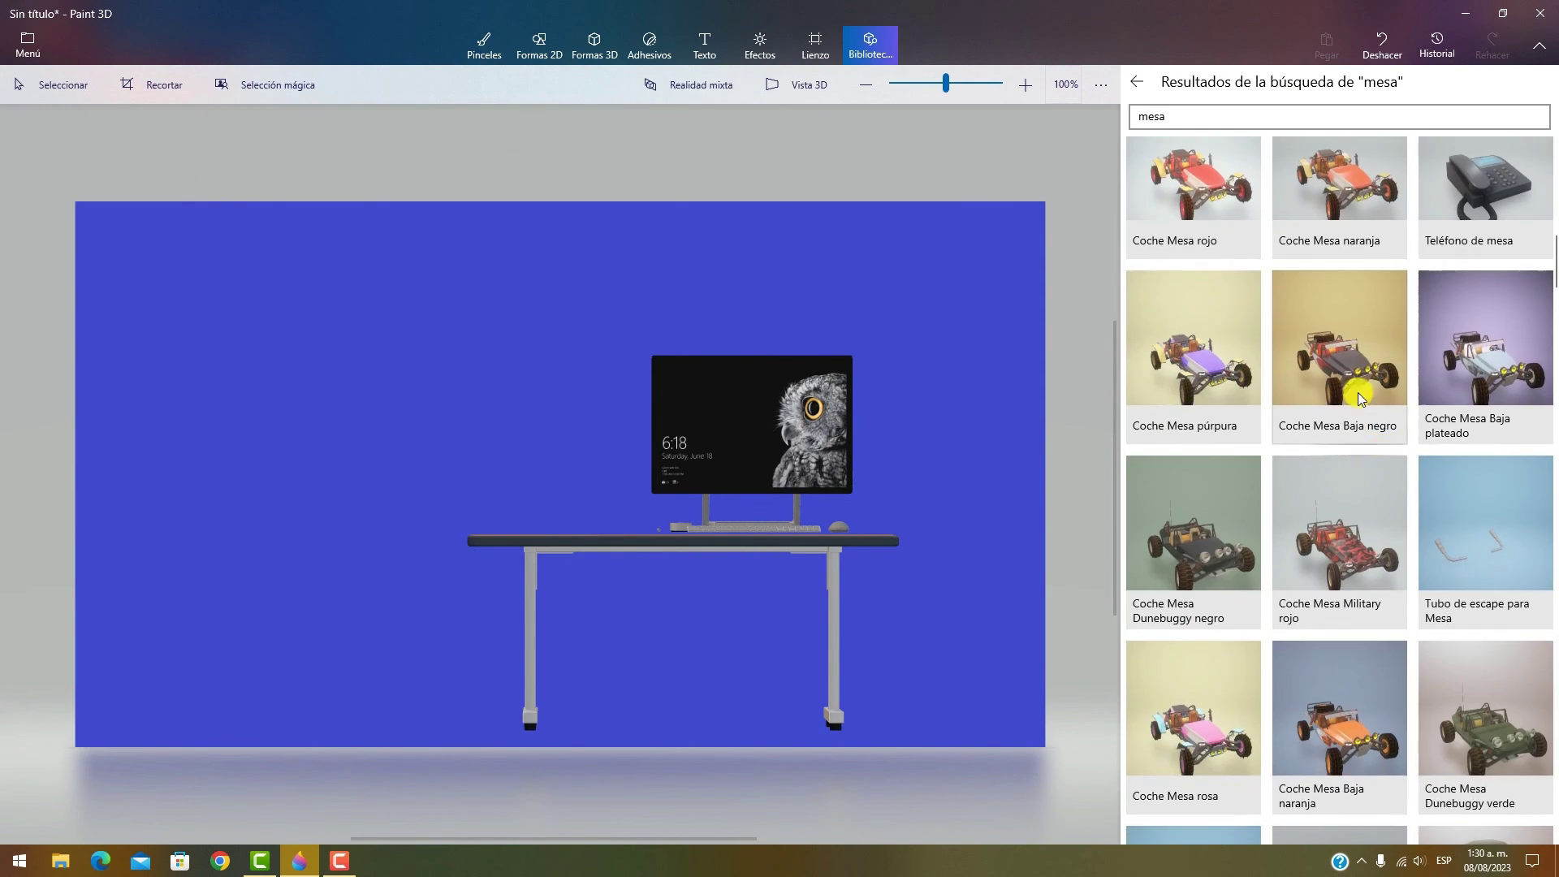
scroll(1364, 394, up, 3)
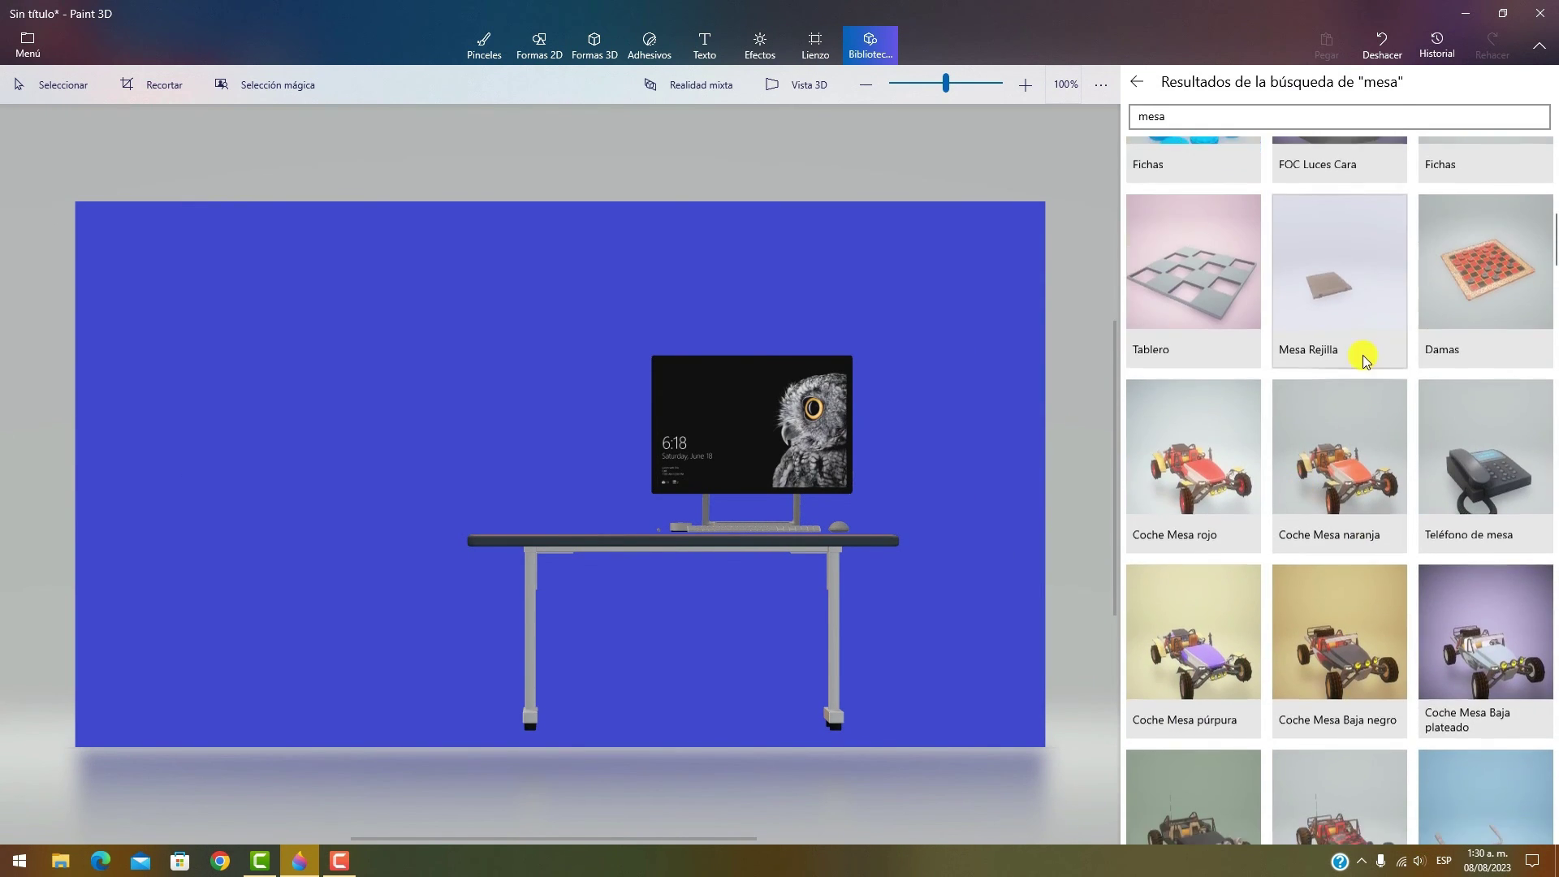
scroll(1364, 349, down, 10)
scroll(1358, 487, down, 10)
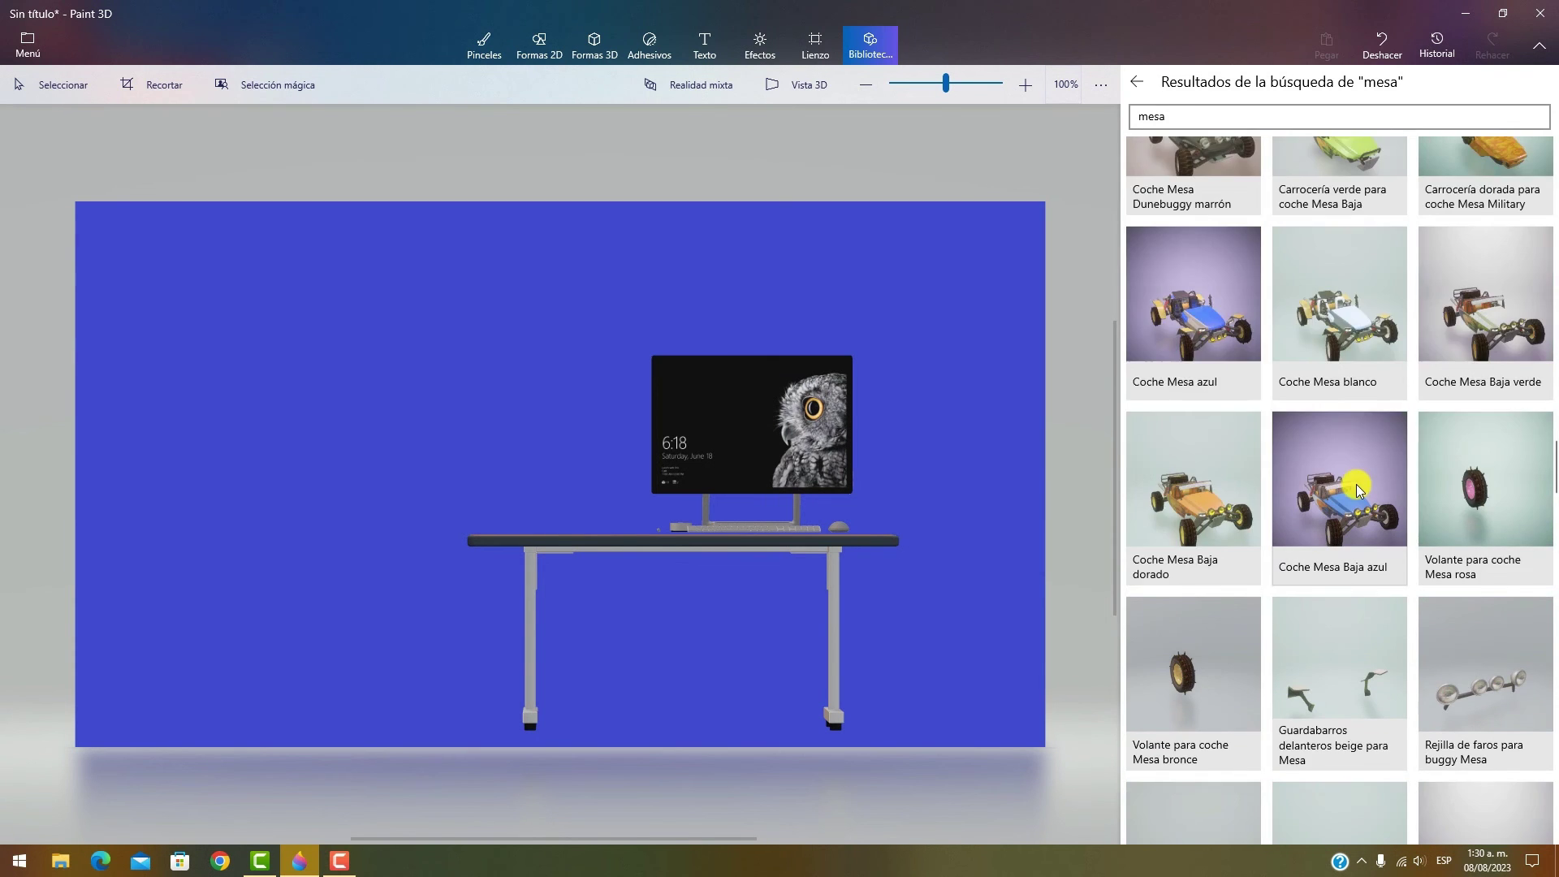
scroll(1338, 493, down, 10)
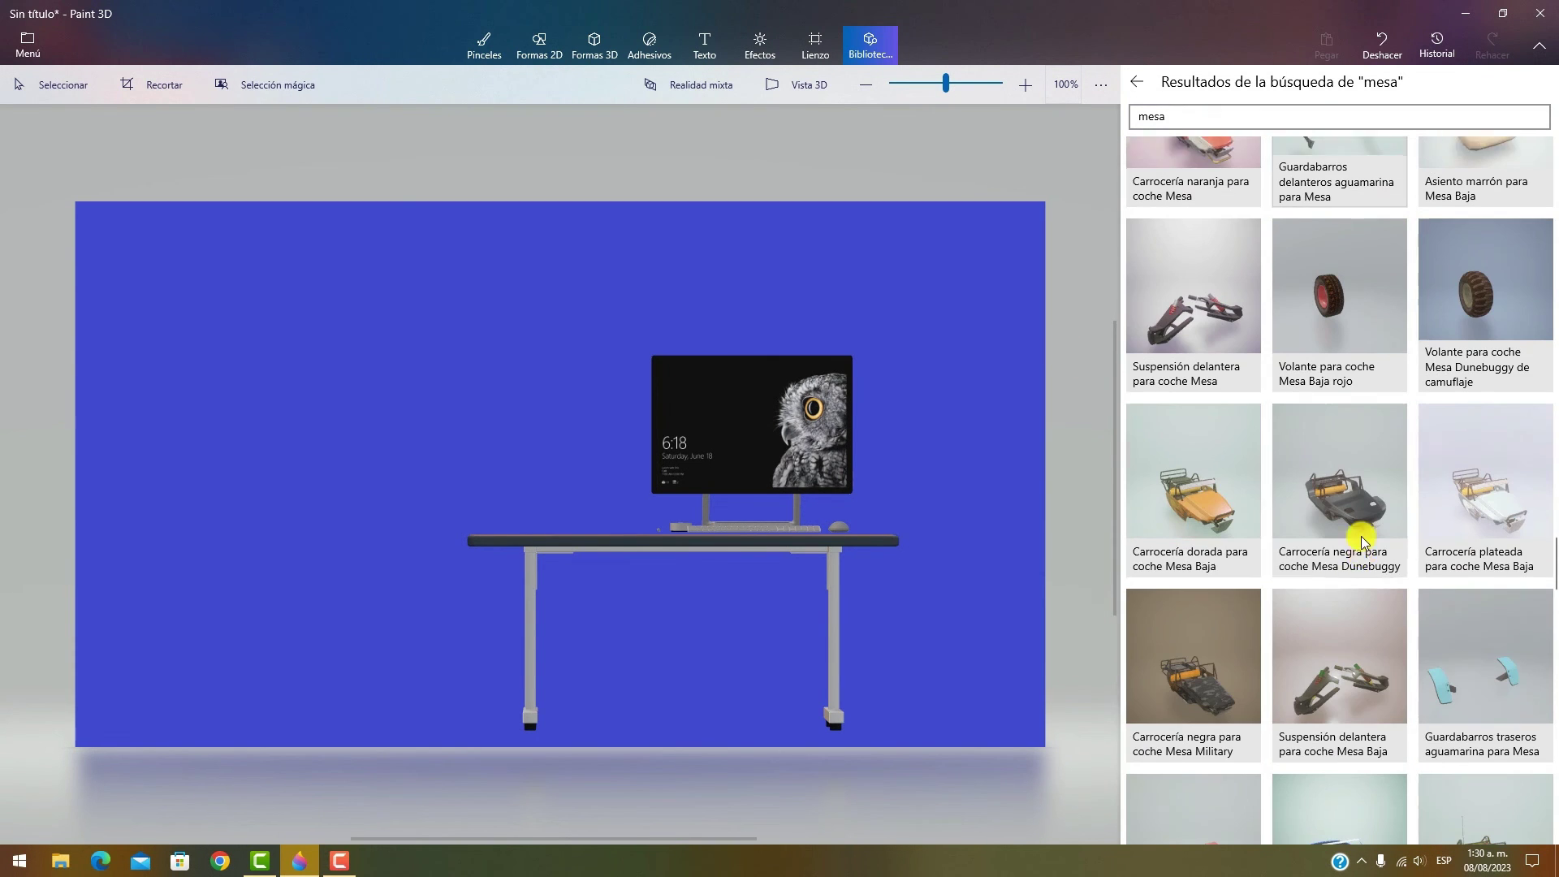
click(1125, 81)
scroll(1371, 487, down, 10)
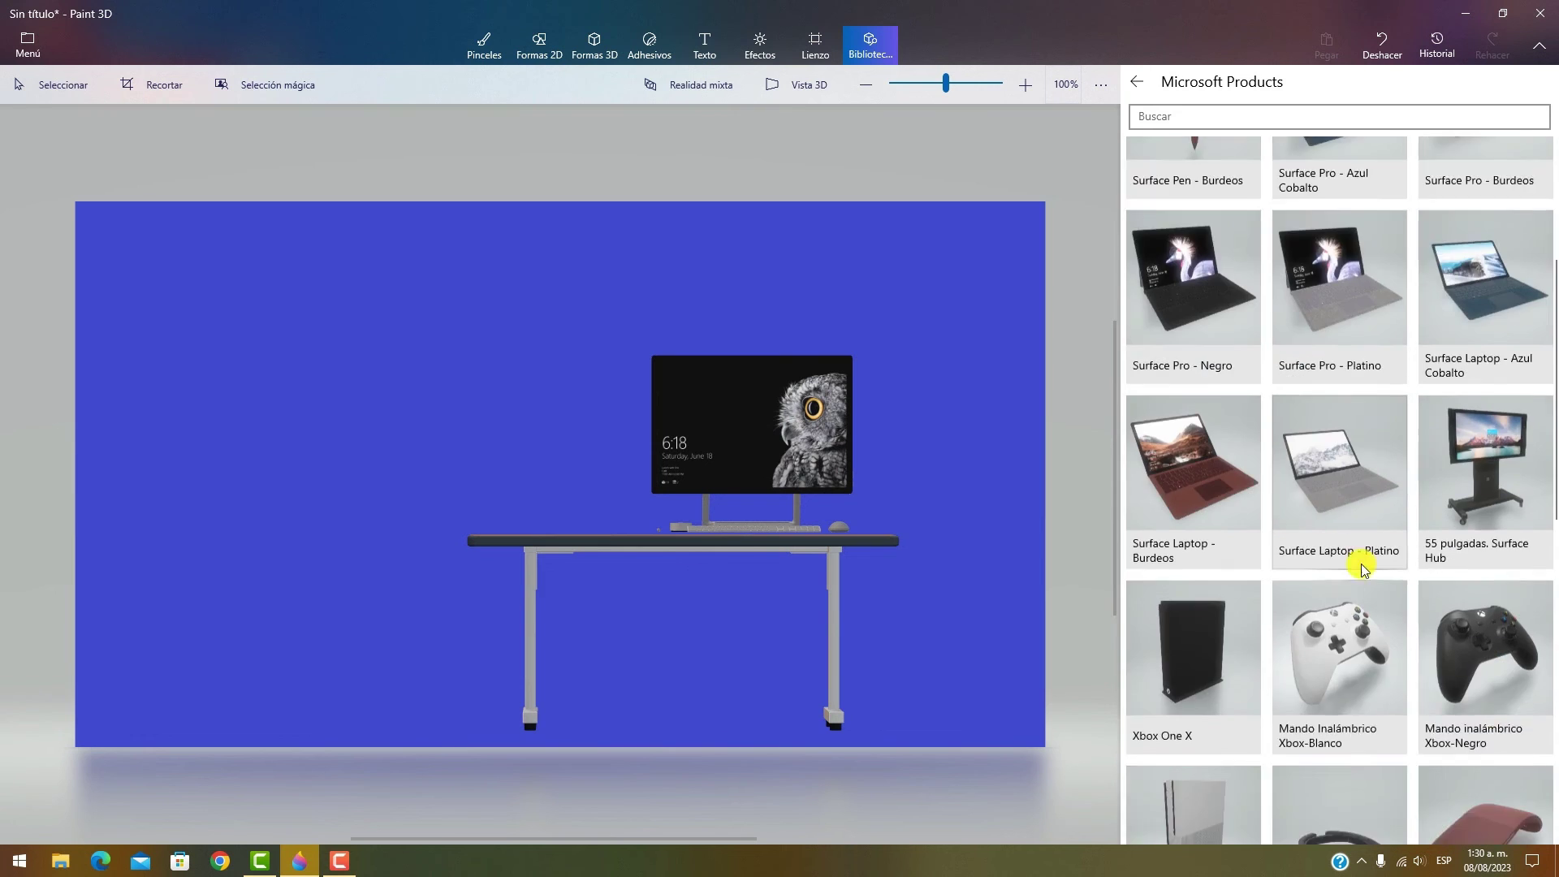
scroll(1348, 602, down, 10)
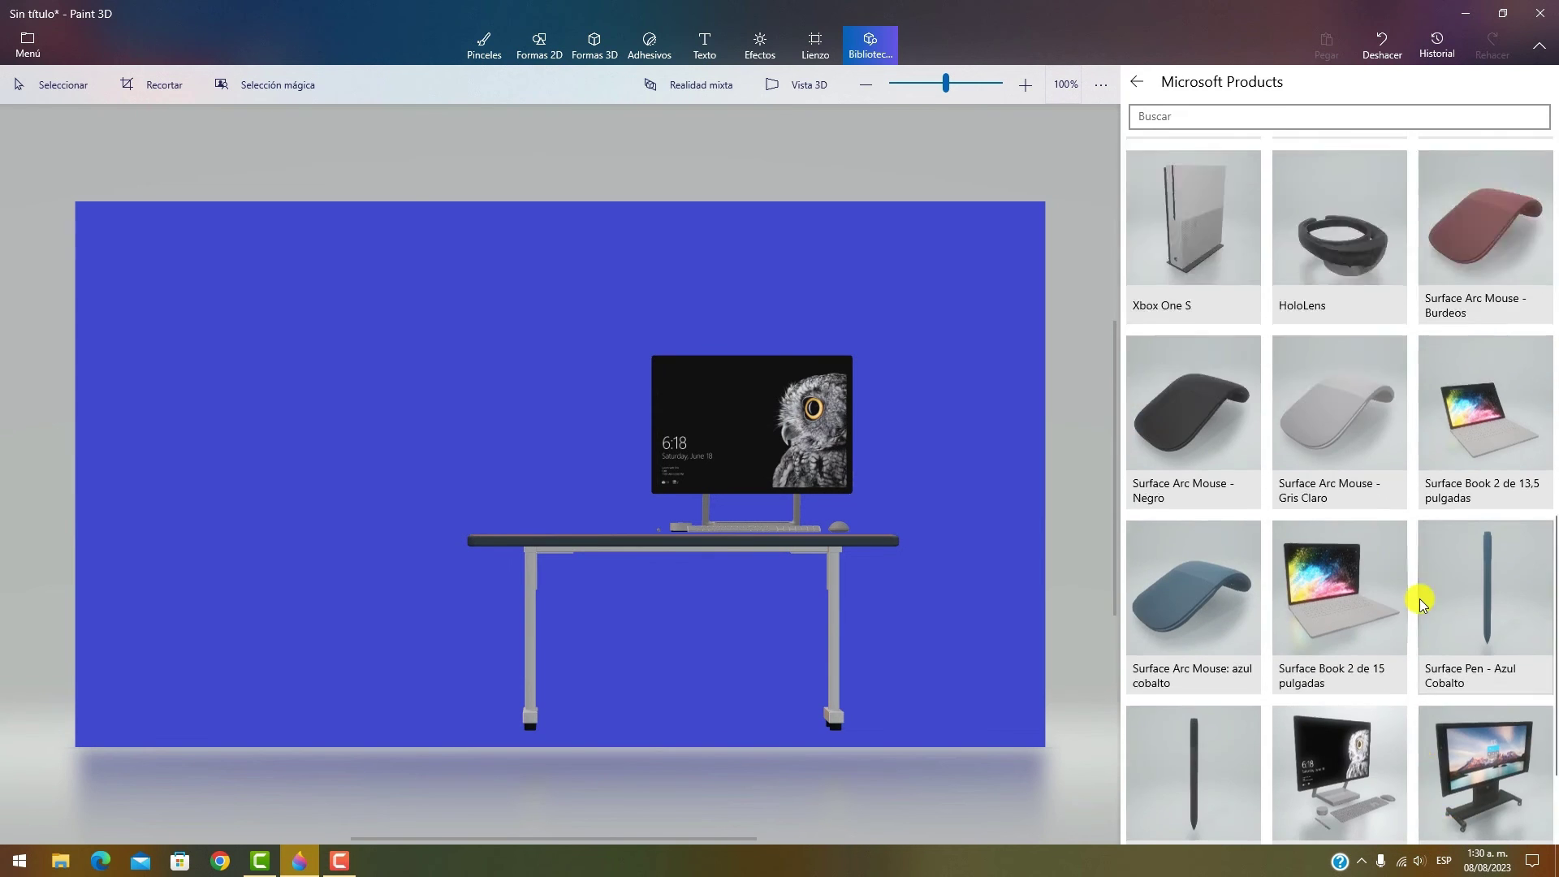
- Insert the Impresora model from the Office Supplies category of the 3D library
click(1135, 82)
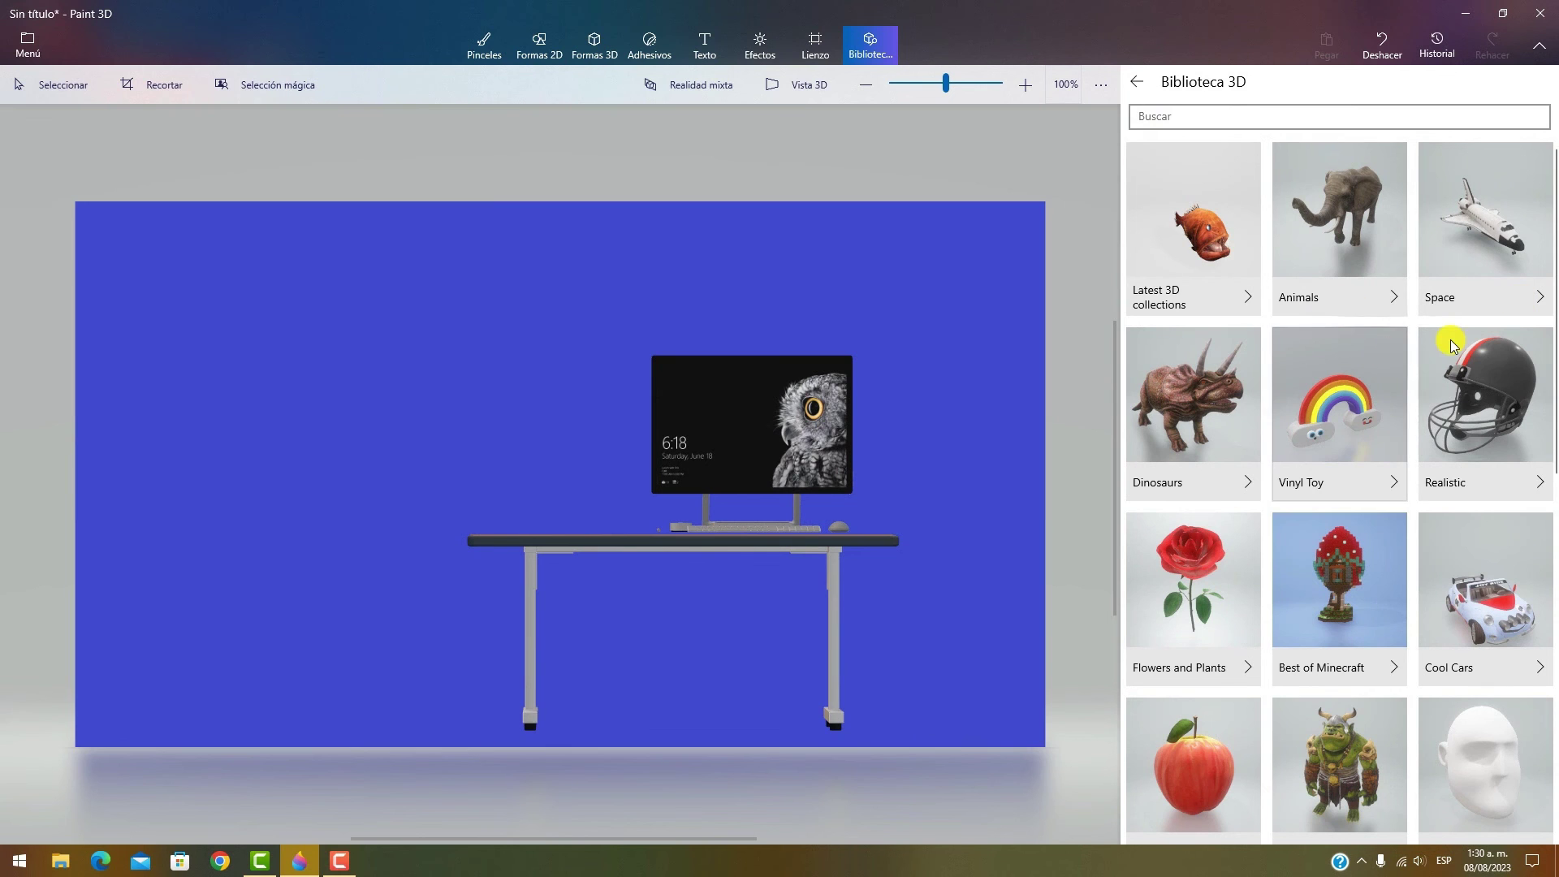
scroll(1396, 519, down, 3)
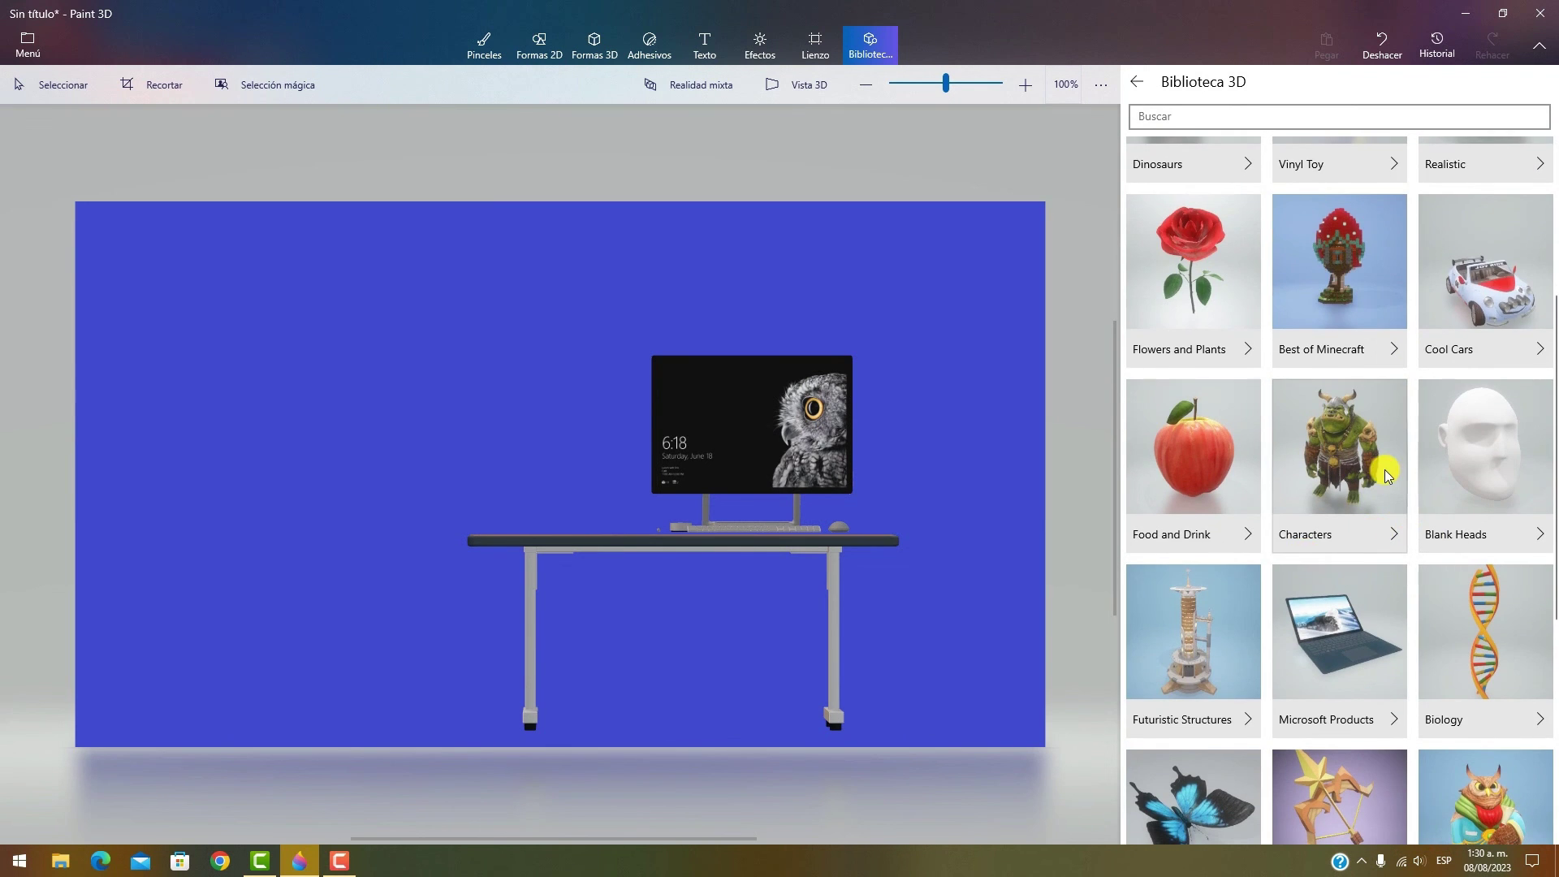
scroll(1387, 475, down, 2)
scroll(1210, 442, down, 3)
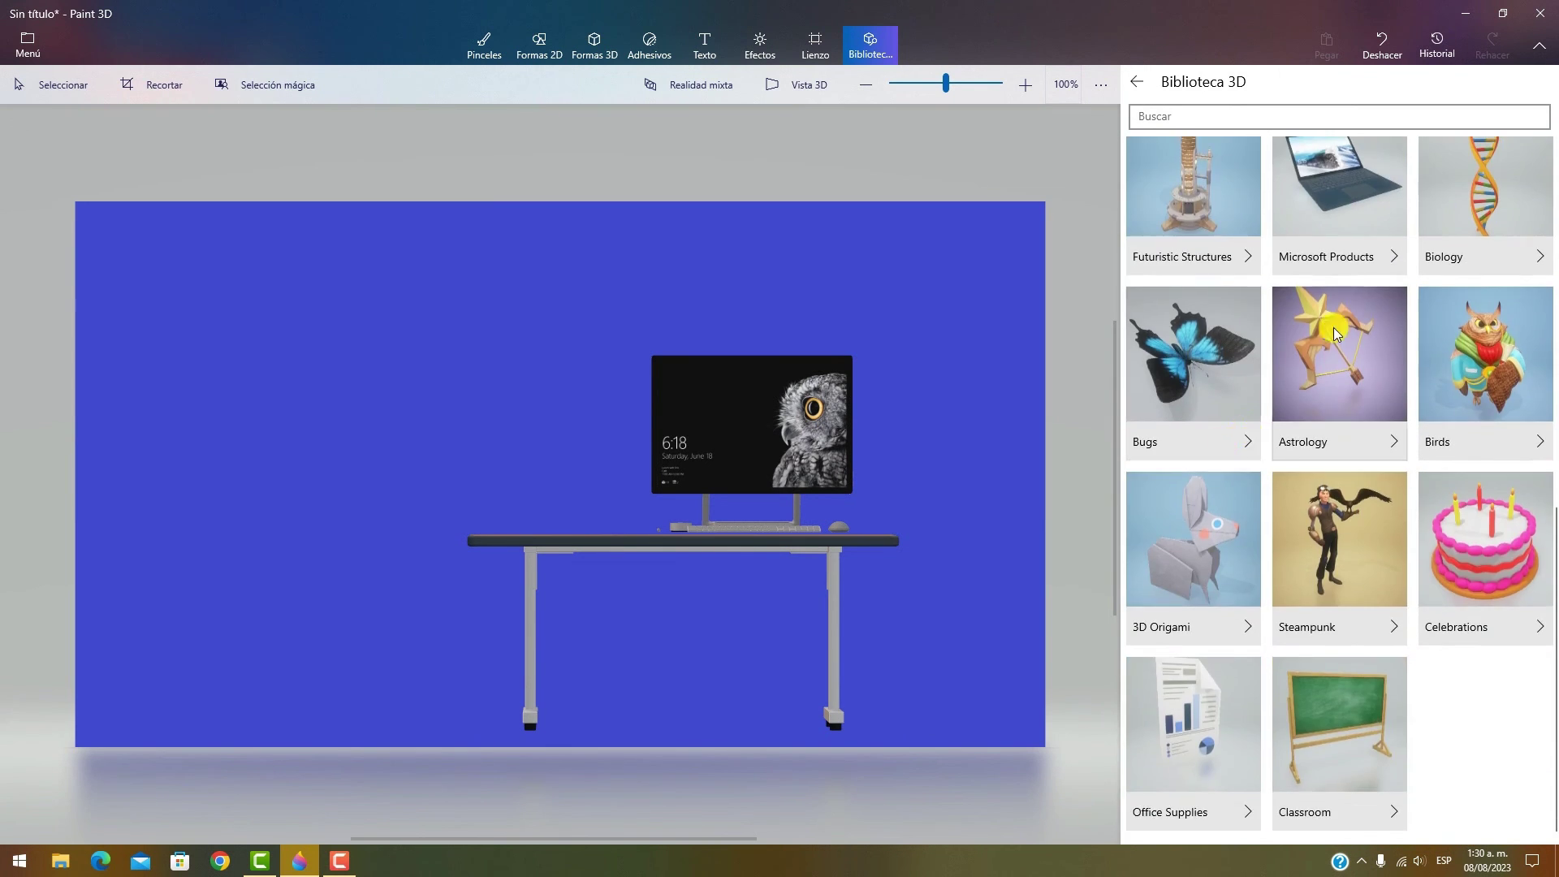
click(1160, 367)
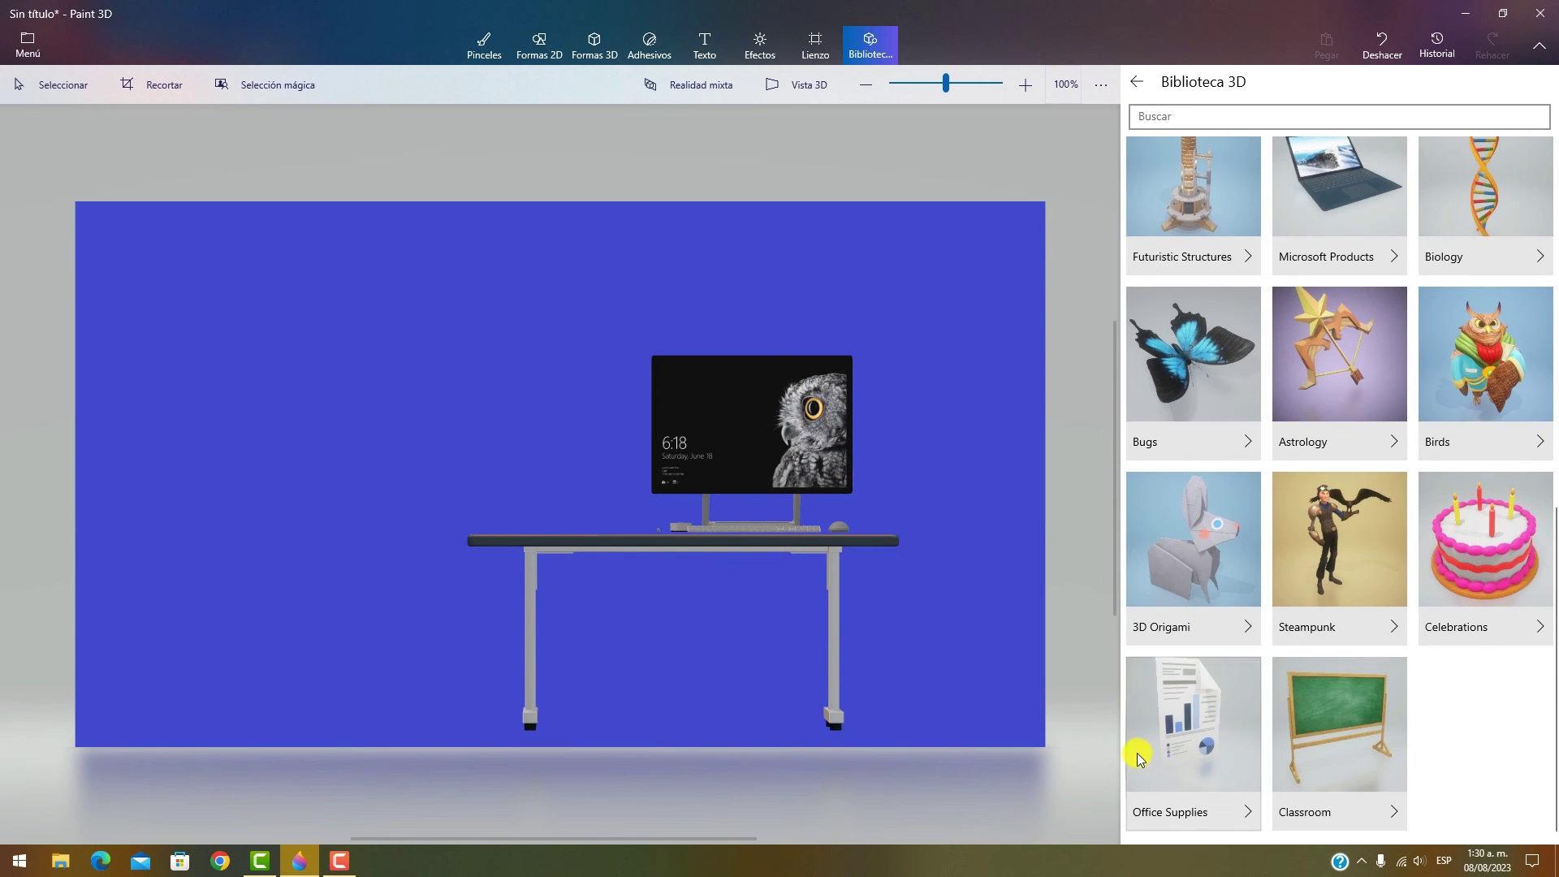
click(1187, 743)
scroll(1296, 422, down, 2)
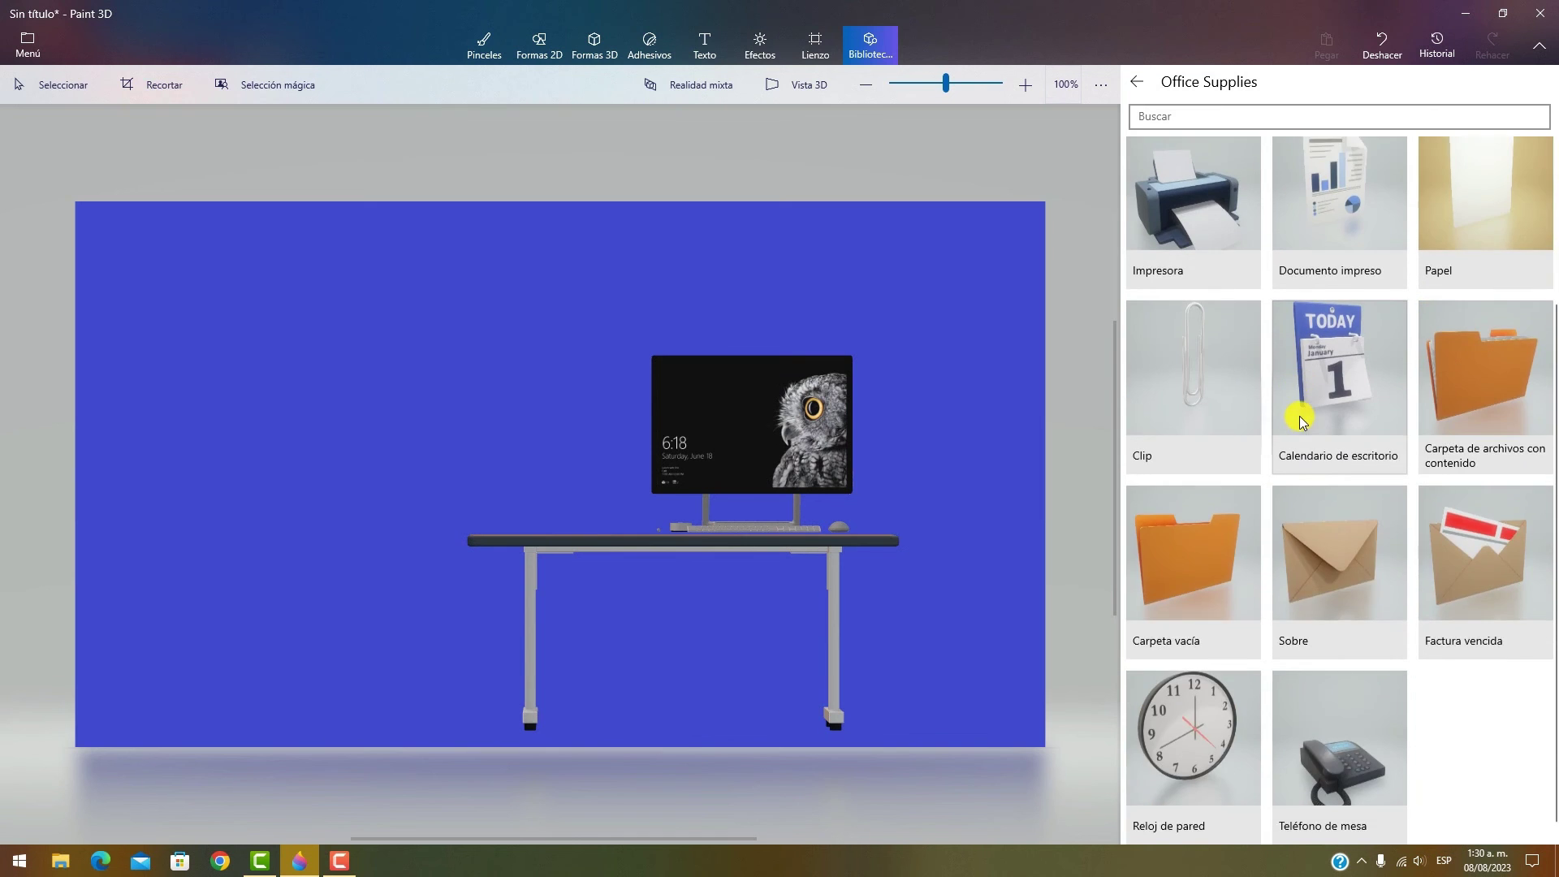
scroll(1214, 396, up, 2)
click(1214, 396)
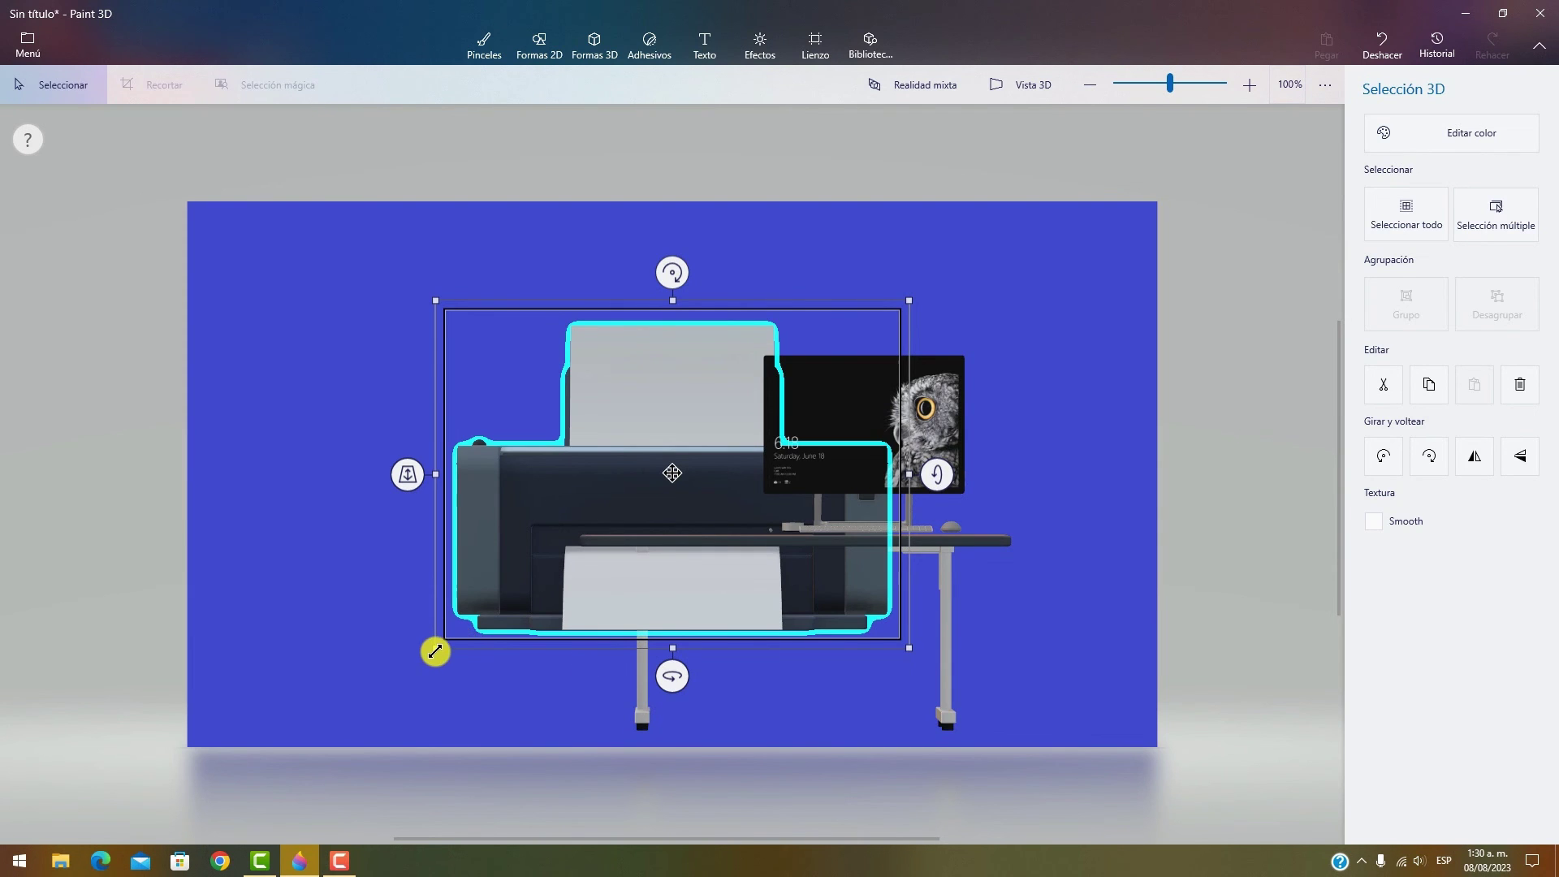
- Shrink the printer model and set it on the left end of the tabletop, beside the computer
drag(435, 652, 736, 529)
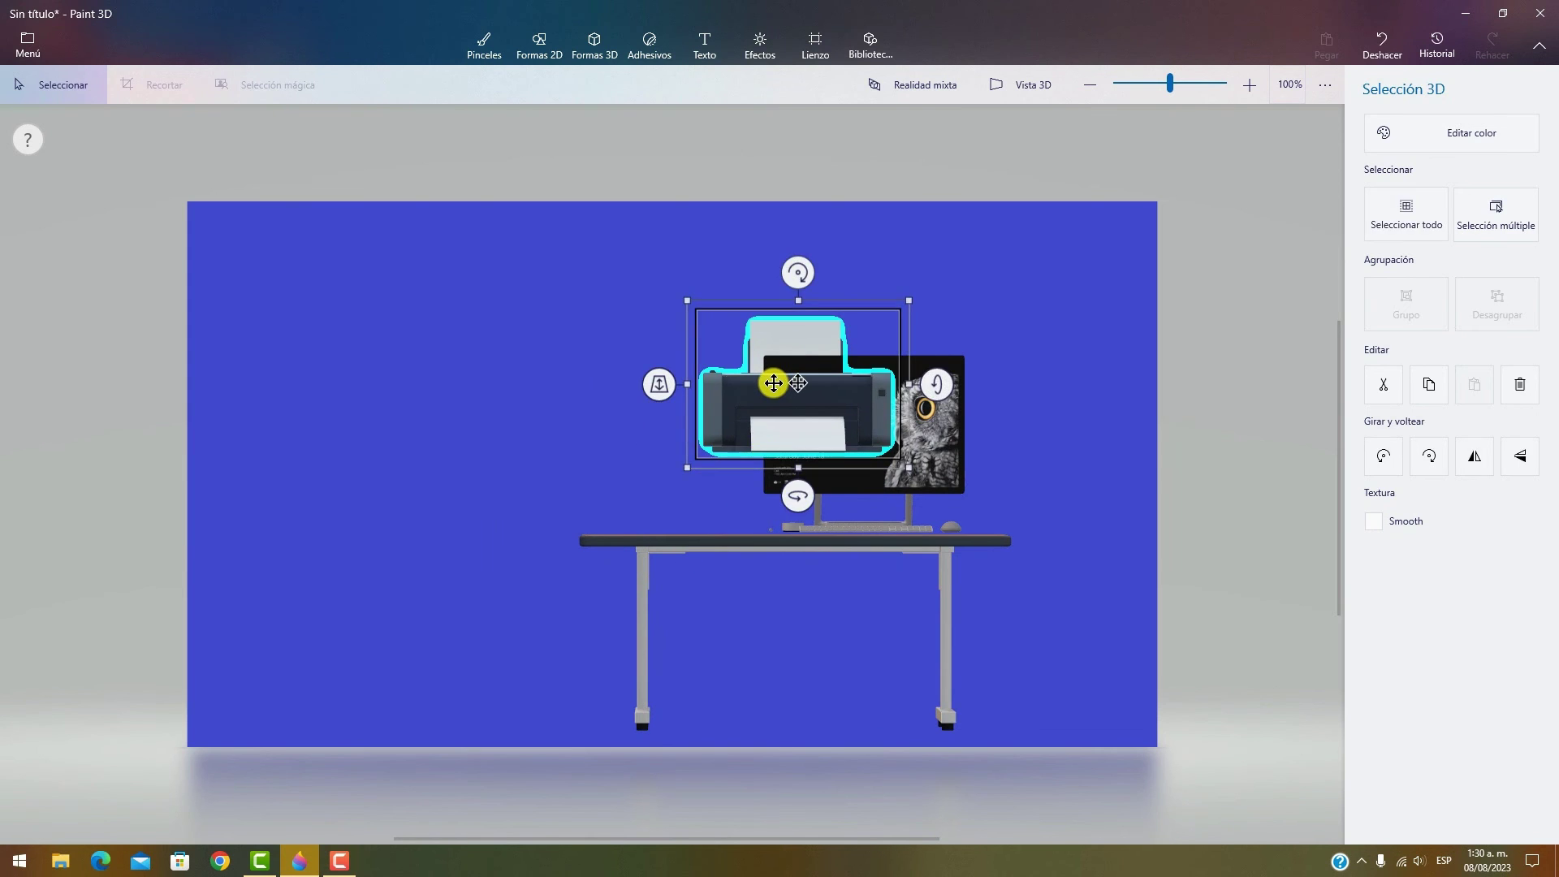
drag(758, 392, 619, 466)
click(548, 539)
click(592, 512)
drag(551, 536, 620, 512)
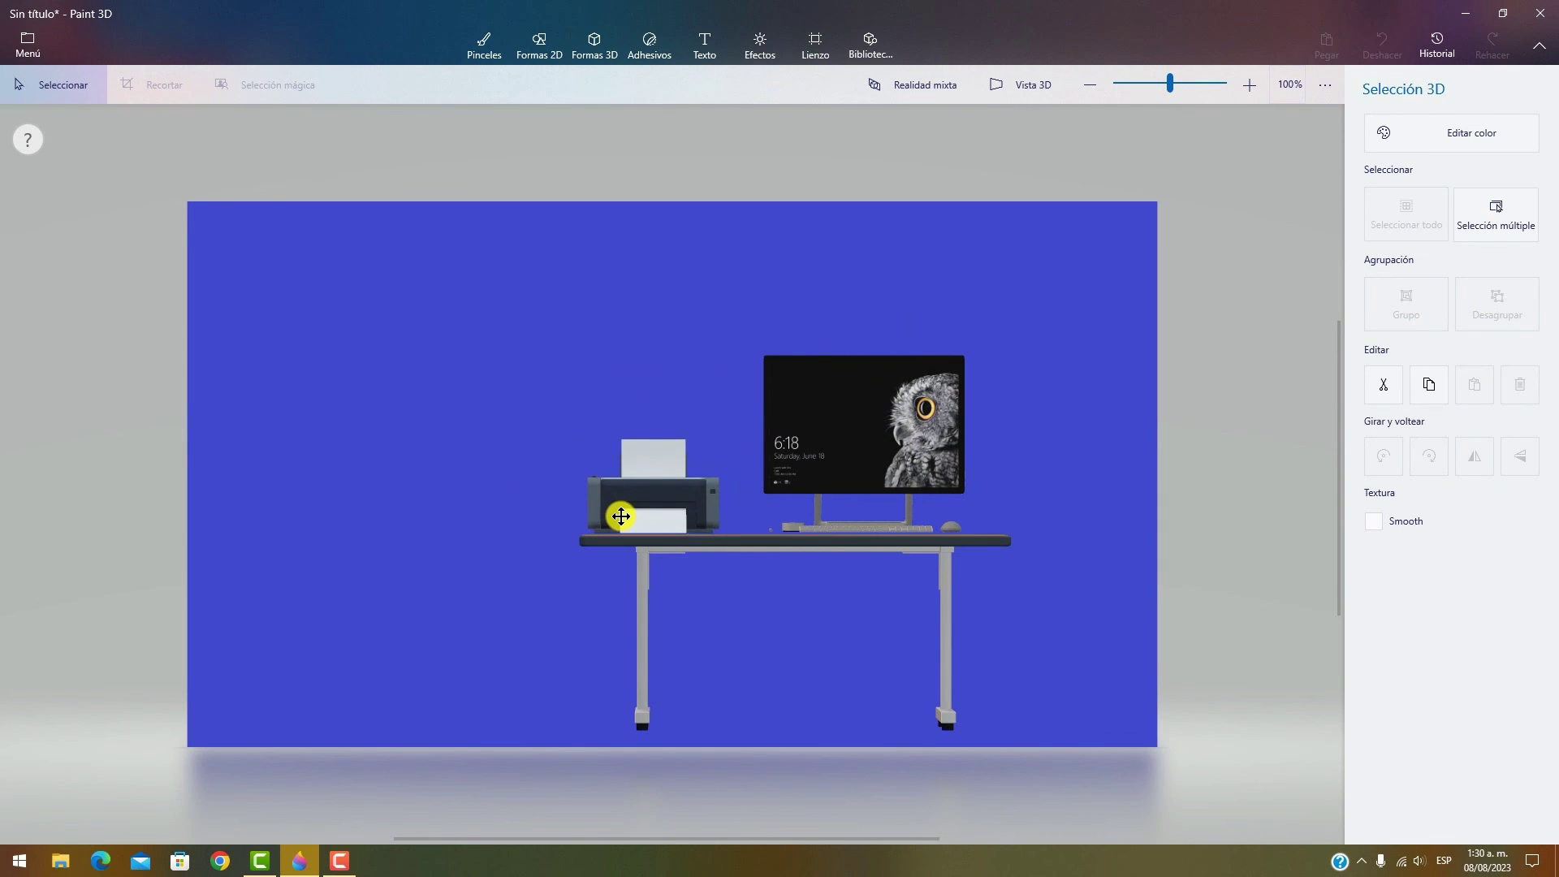
click(1044, 511)
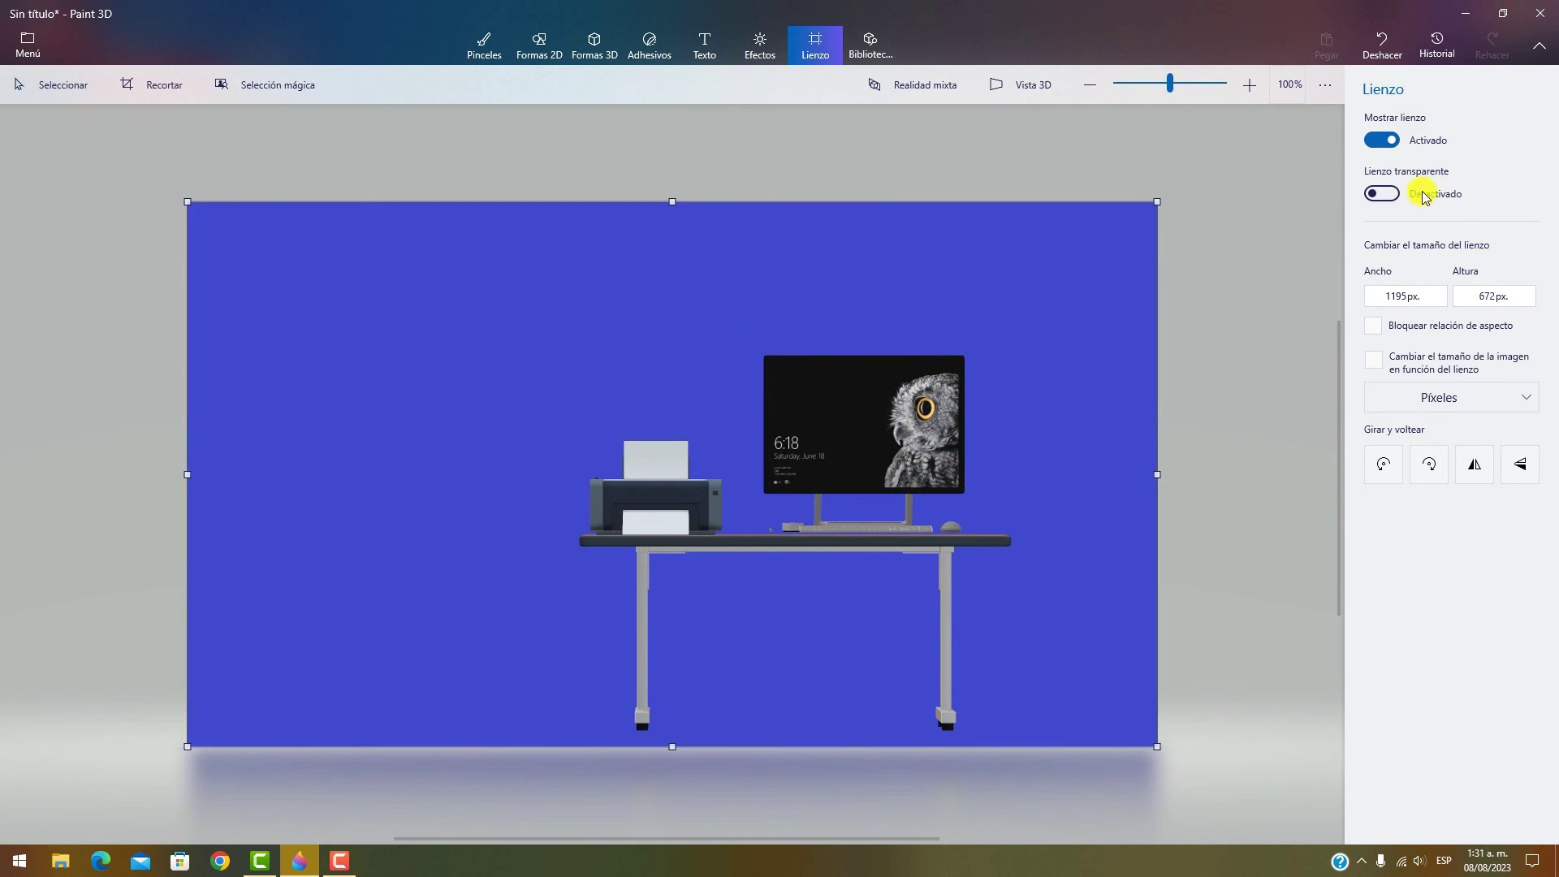
- Insert the Reloj de pared model from the Office Supplies category, shrink it and place it near the canvas's upper-left corner
click(852, 35)
scroll(1298, 533, down, 2)
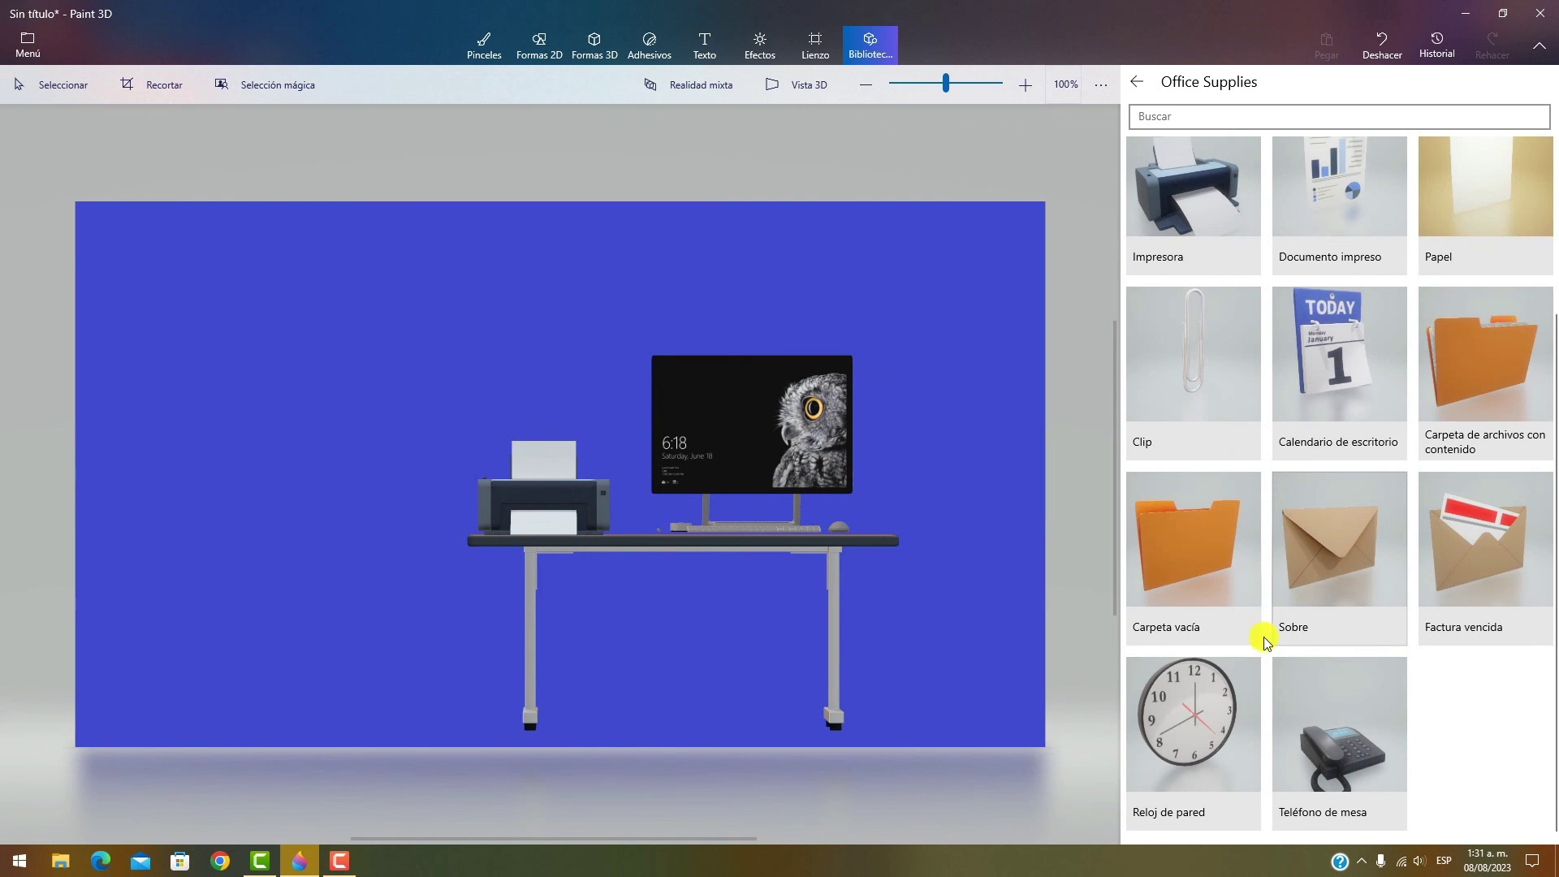
click(1197, 730)
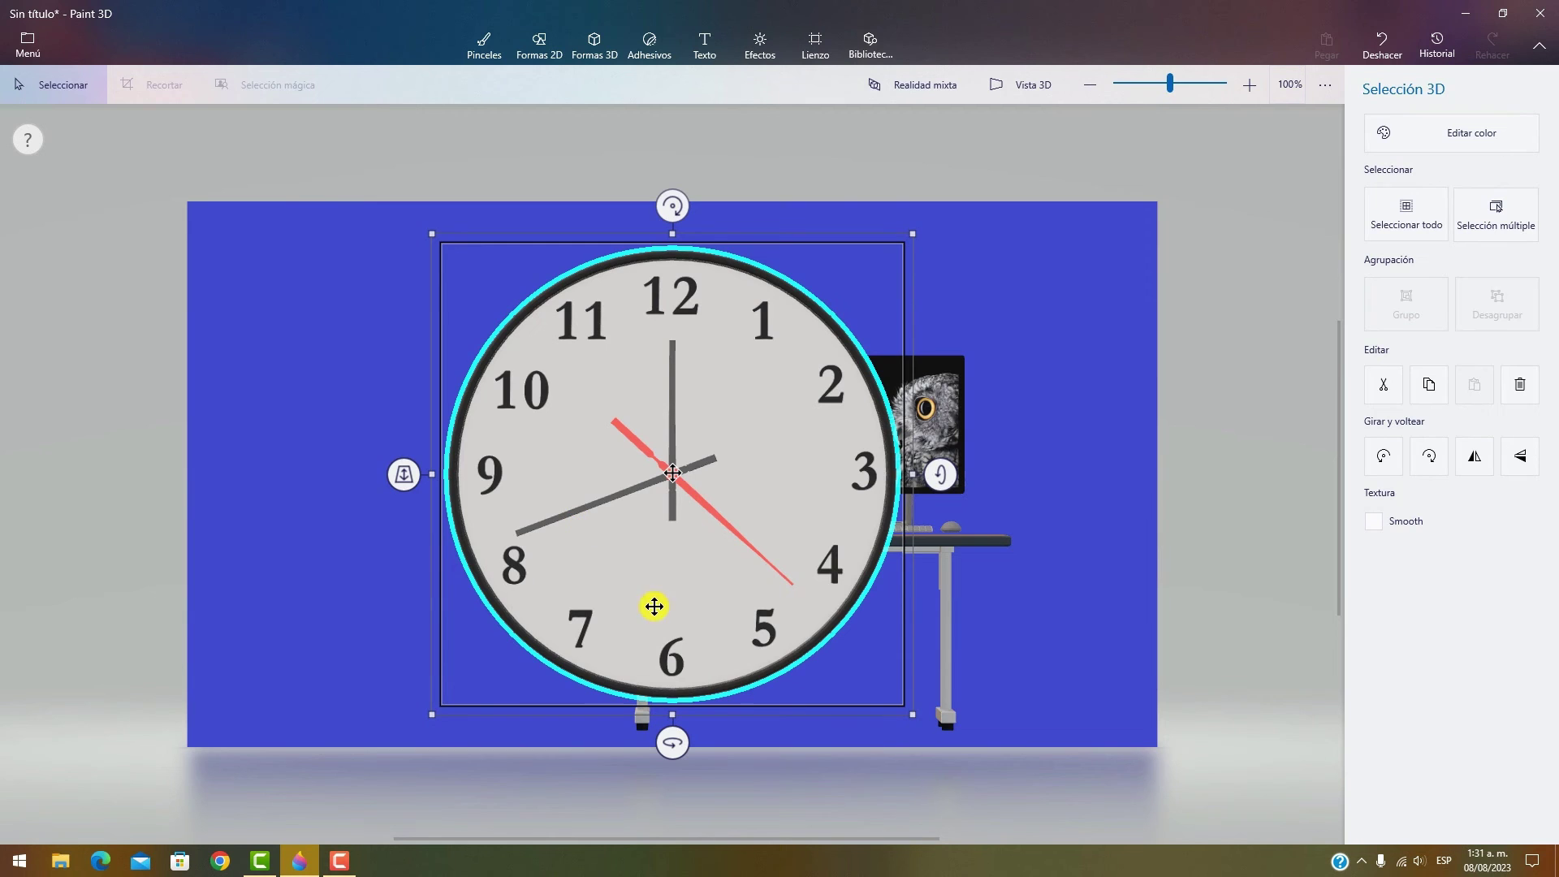
drag(907, 709, 557, 390)
drag(455, 284, 388, 279)
click(815, 44)
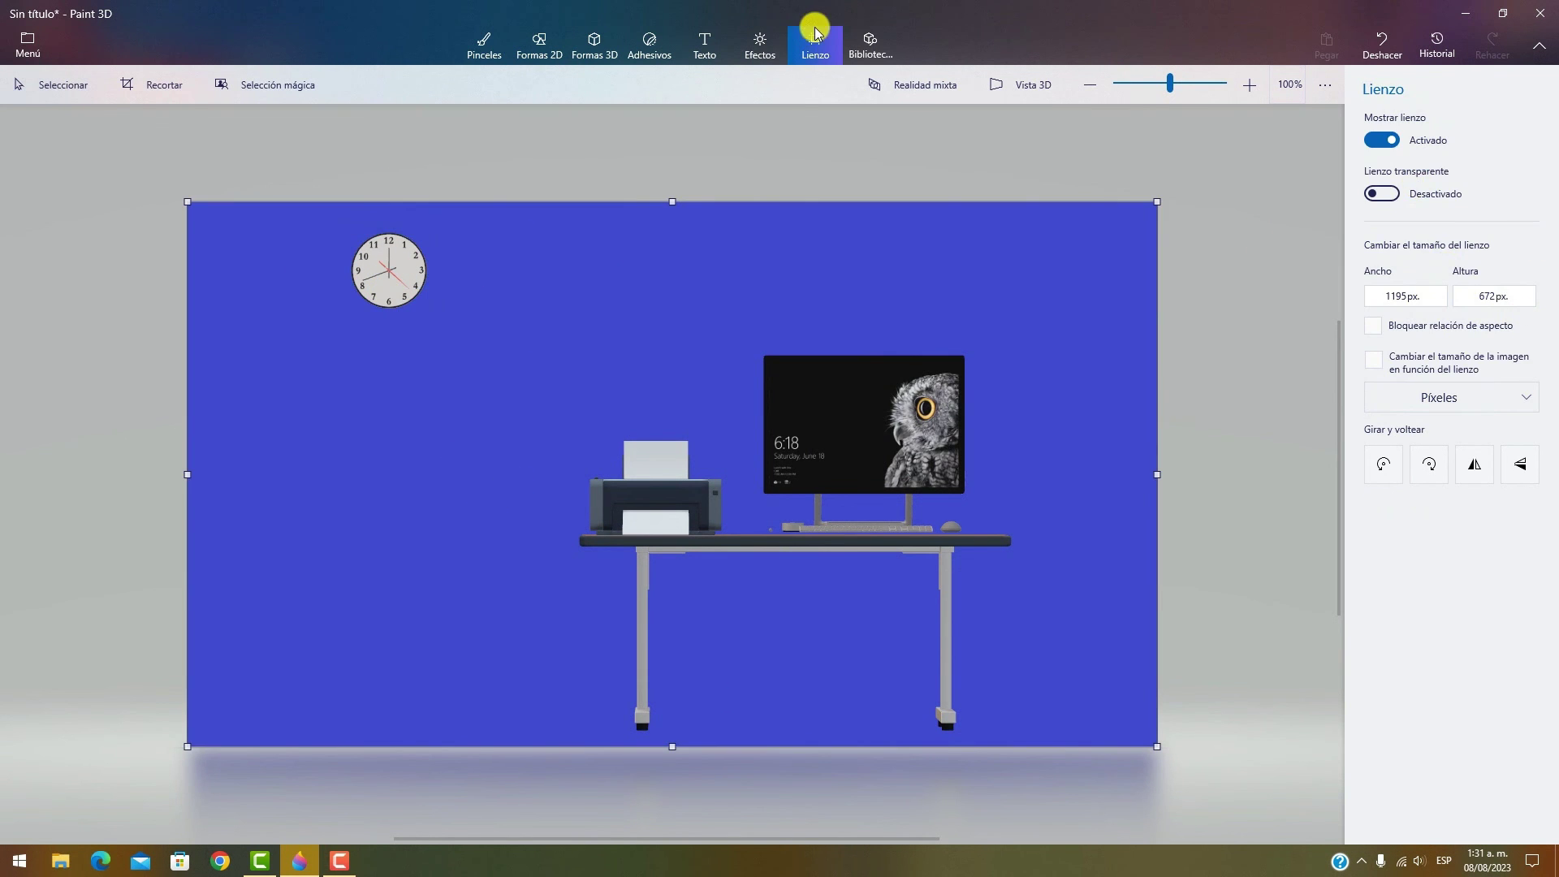
- Insert the Cubo de basura model, shrink it and place it in the canvas's lower-right corner beside the desk
click(870, 45)
click(1340, 211)
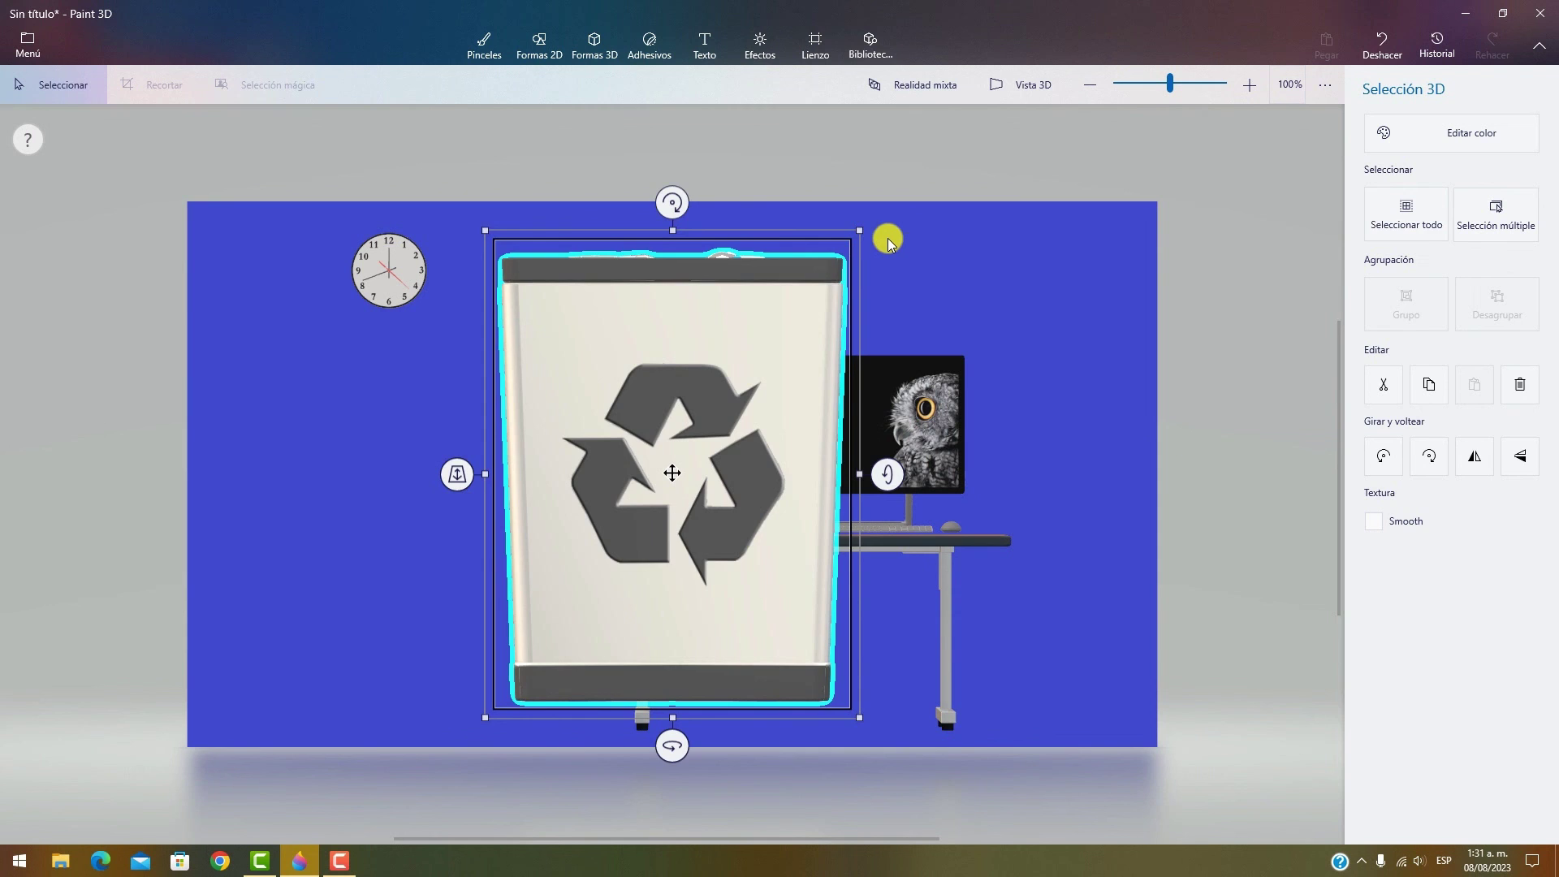
drag(852, 236, 1104, 684)
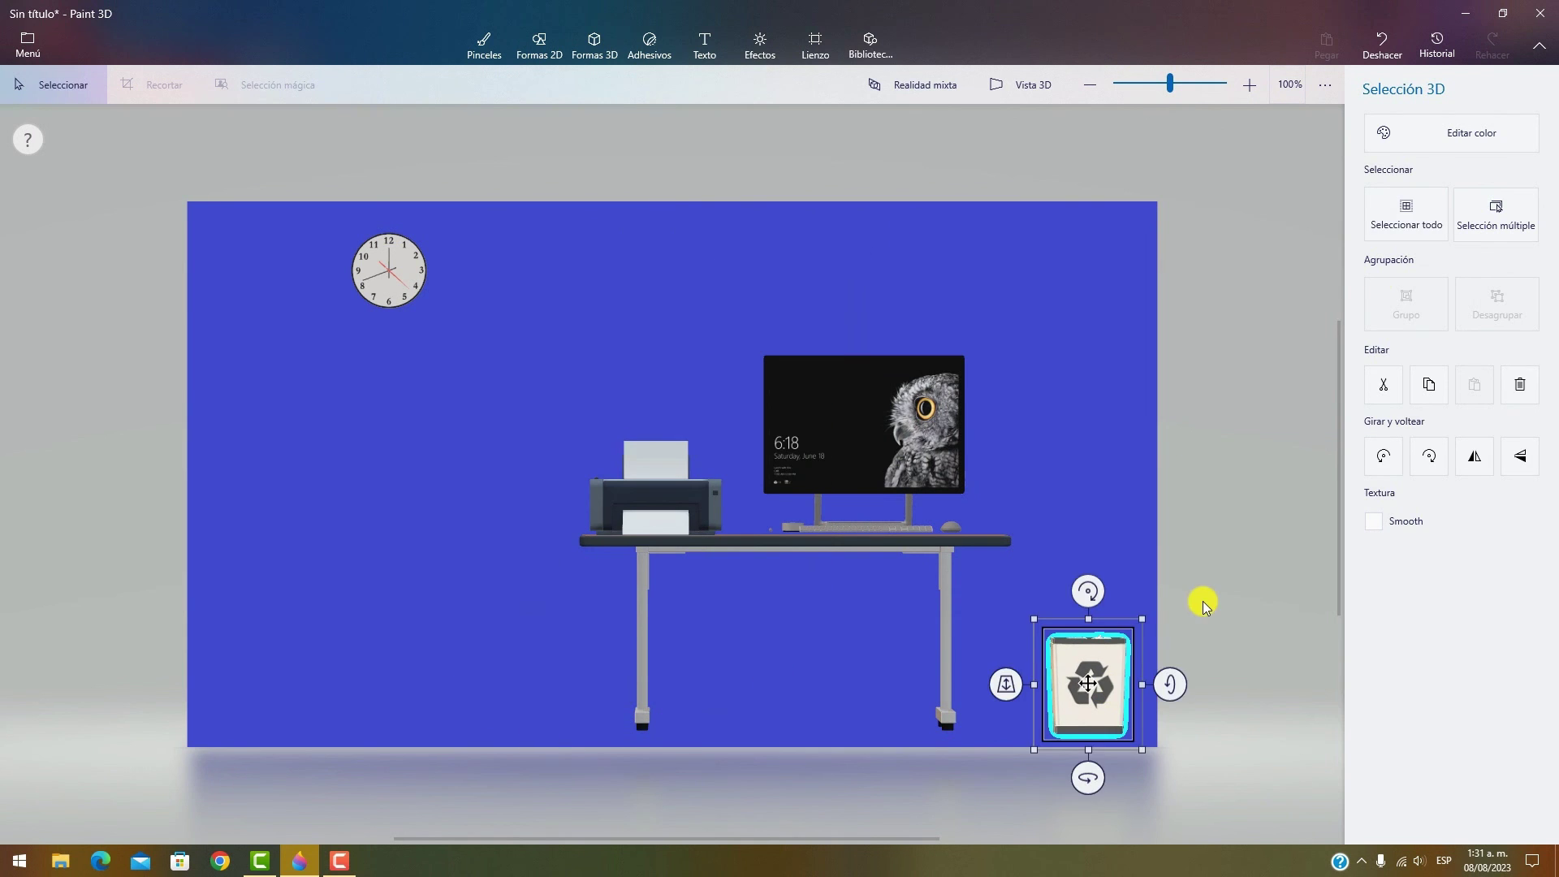
click(815, 45)
- Insert the Pizarra model from the Classroom category, shrink it and stand it in the canvas's lower-left area, beside the desk
click(865, 39)
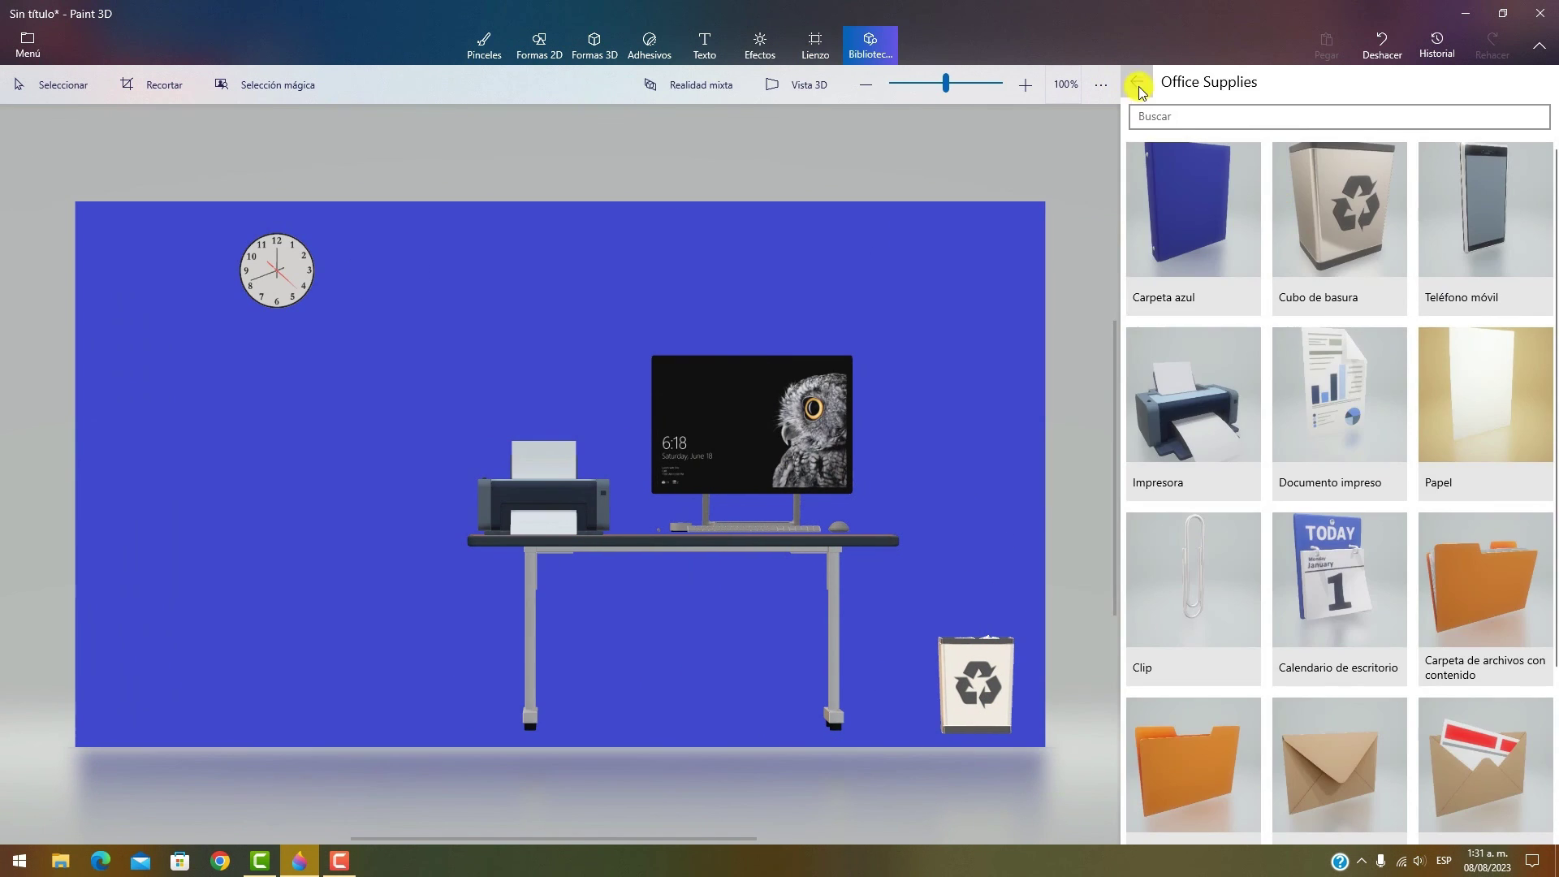
click(1135, 82)
scroll(1409, 529, down, 5)
click(1341, 802)
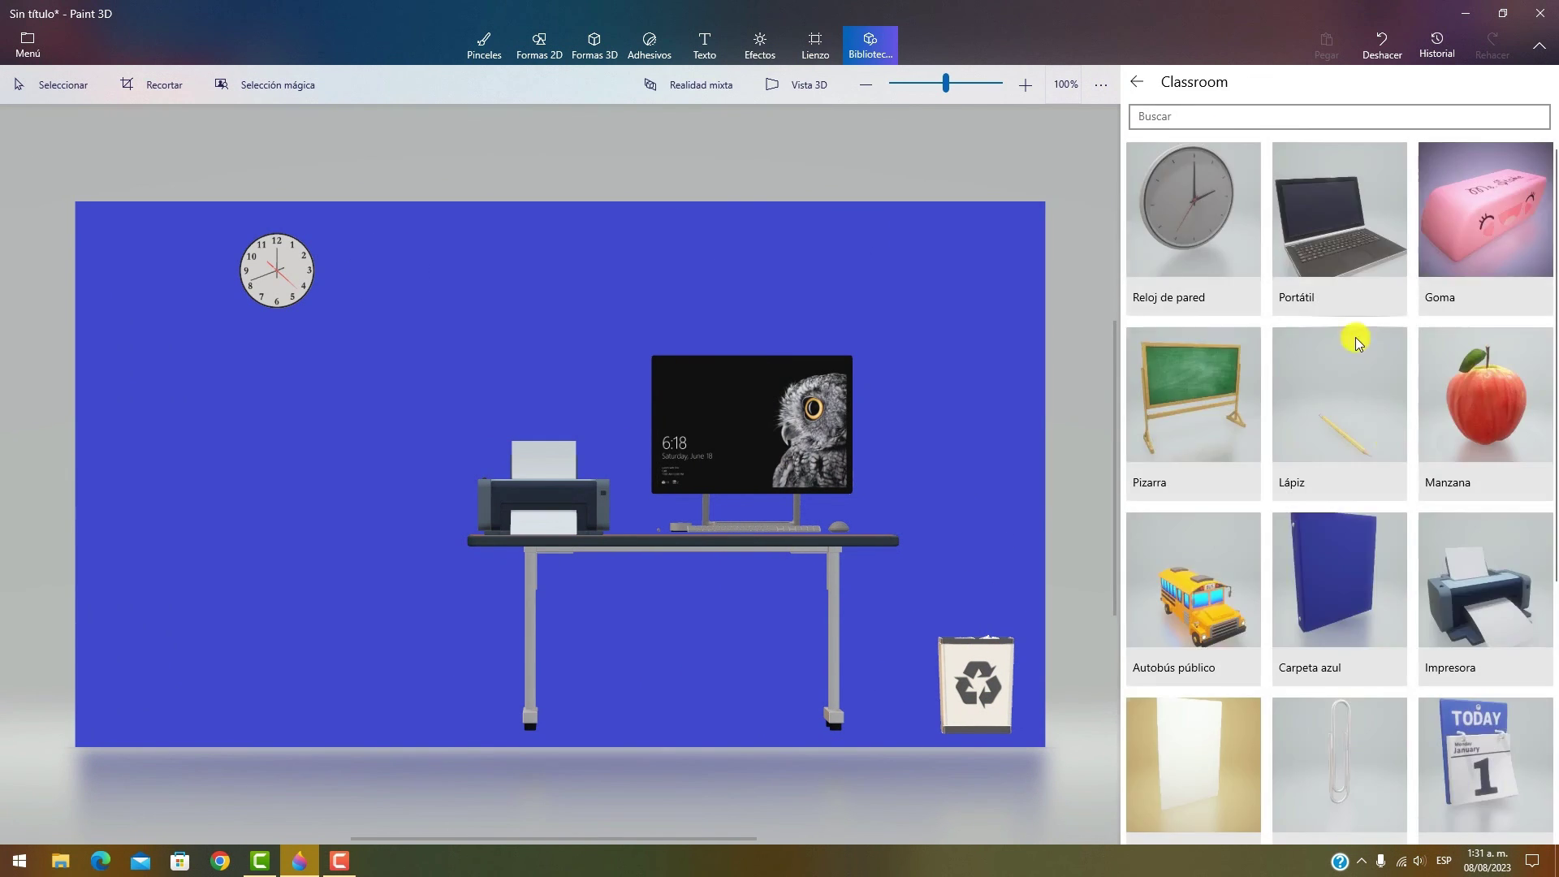
scroll(1425, 585, down, 4)
scroll(1280, 609, up, 4)
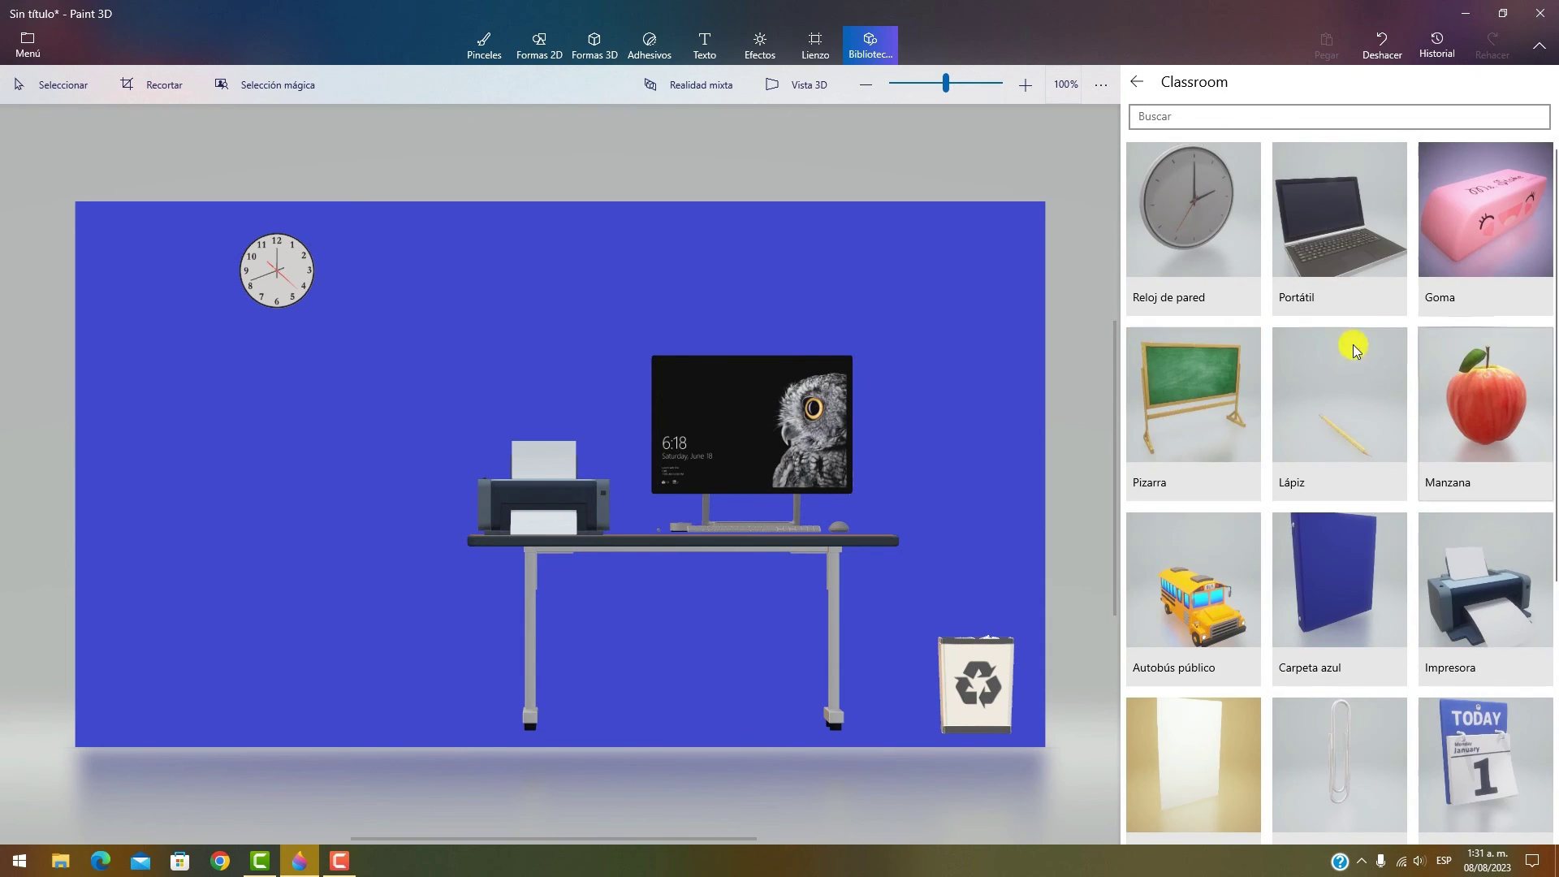
click(1211, 381)
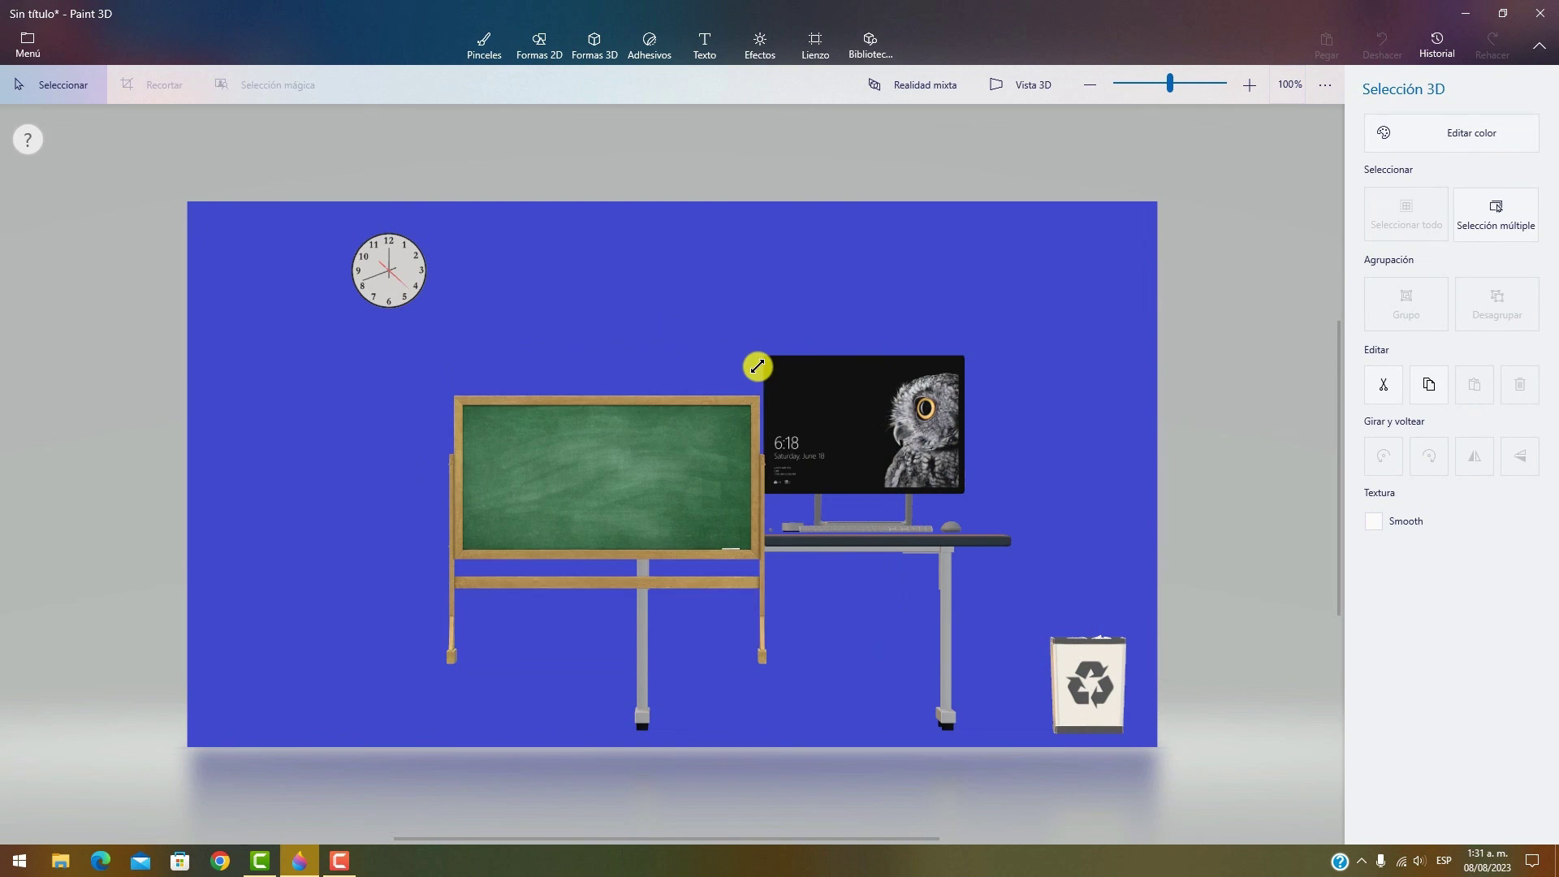
click(592, 439)
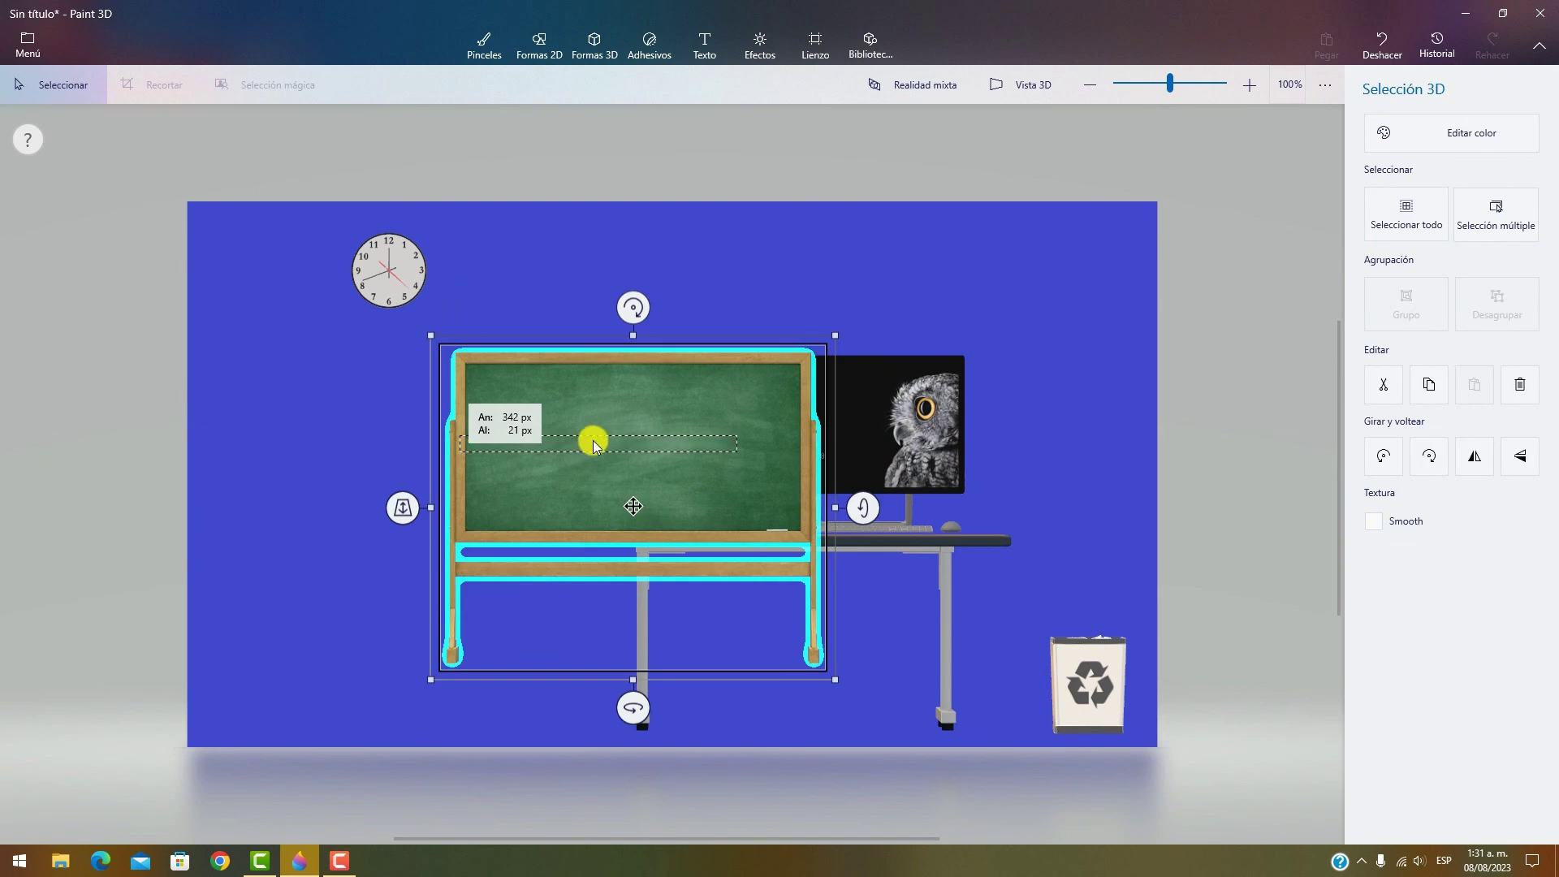
drag(696, 414, 424, 529)
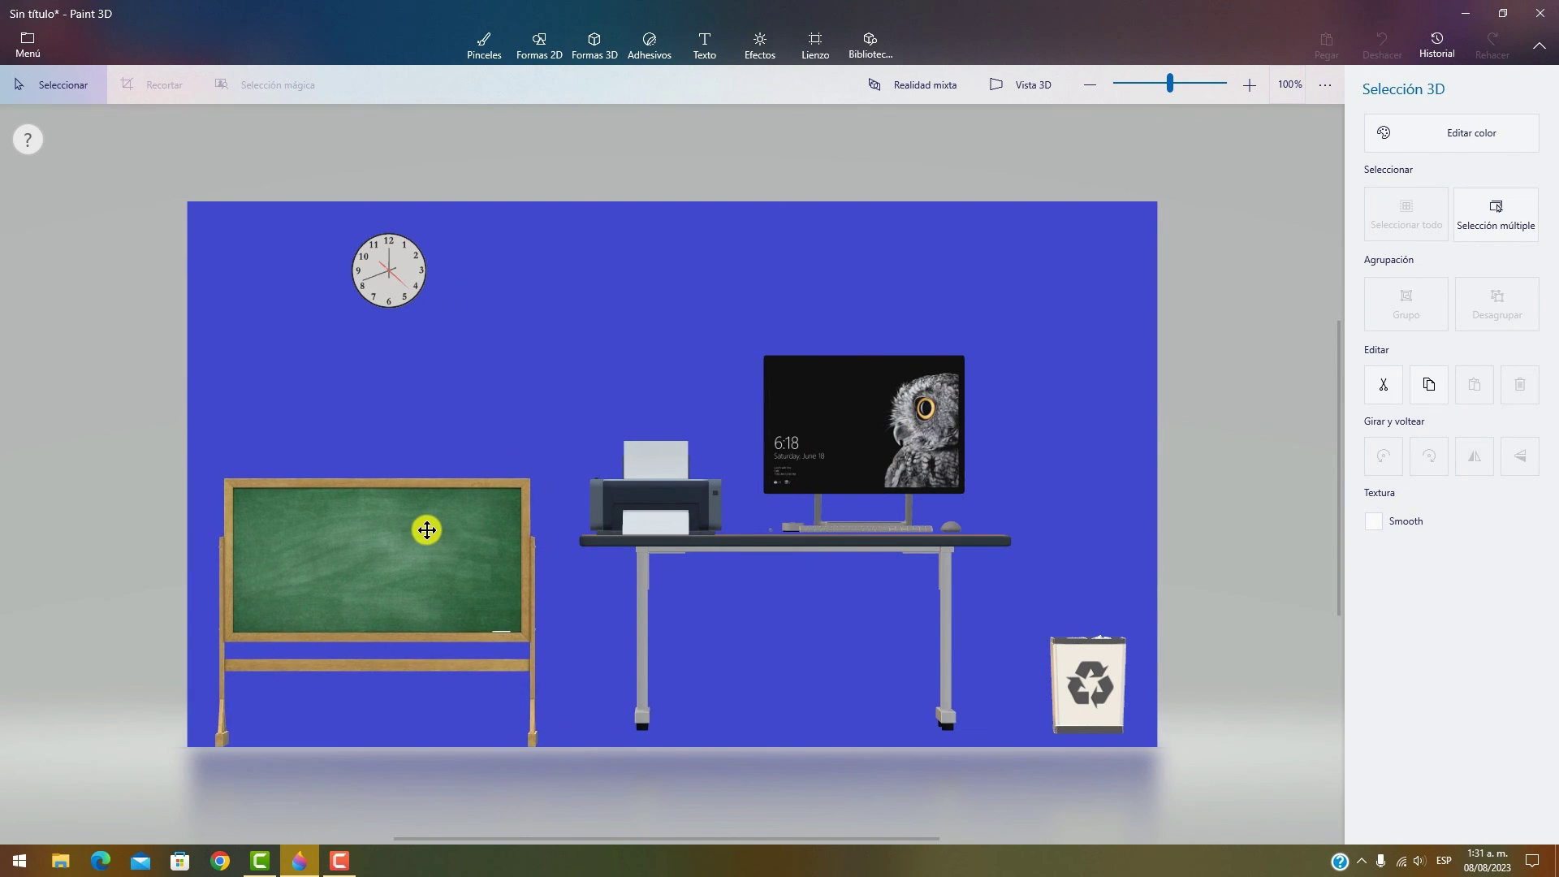
- Insert the sun with sunglasses from the Vinyl Toy category, shrink it and place it in the canvas's upper-right corner
click(870, 44)
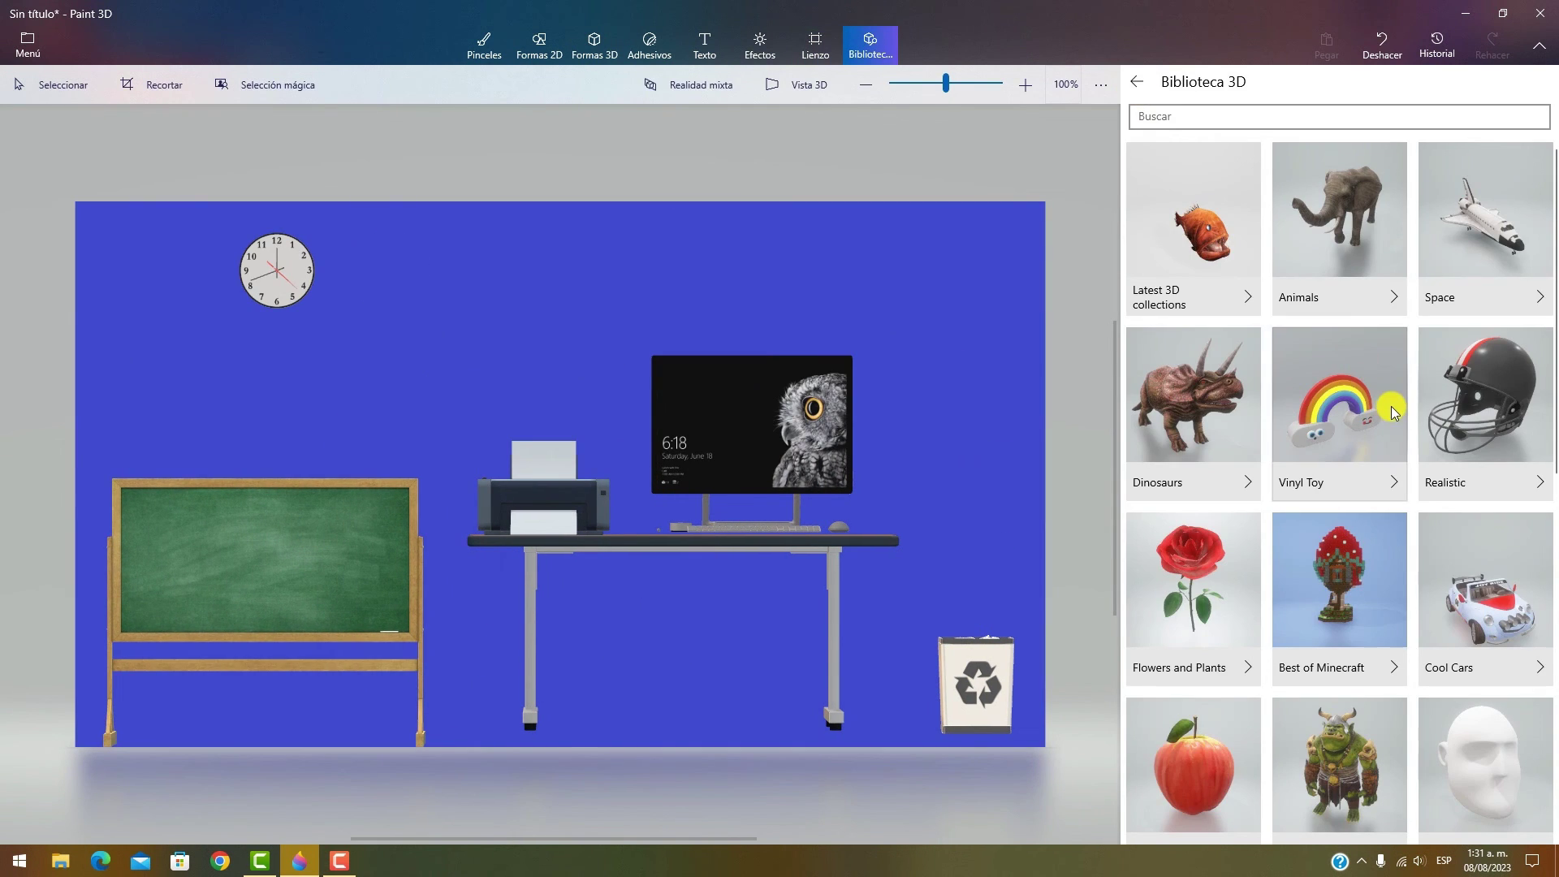
click(1386, 371)
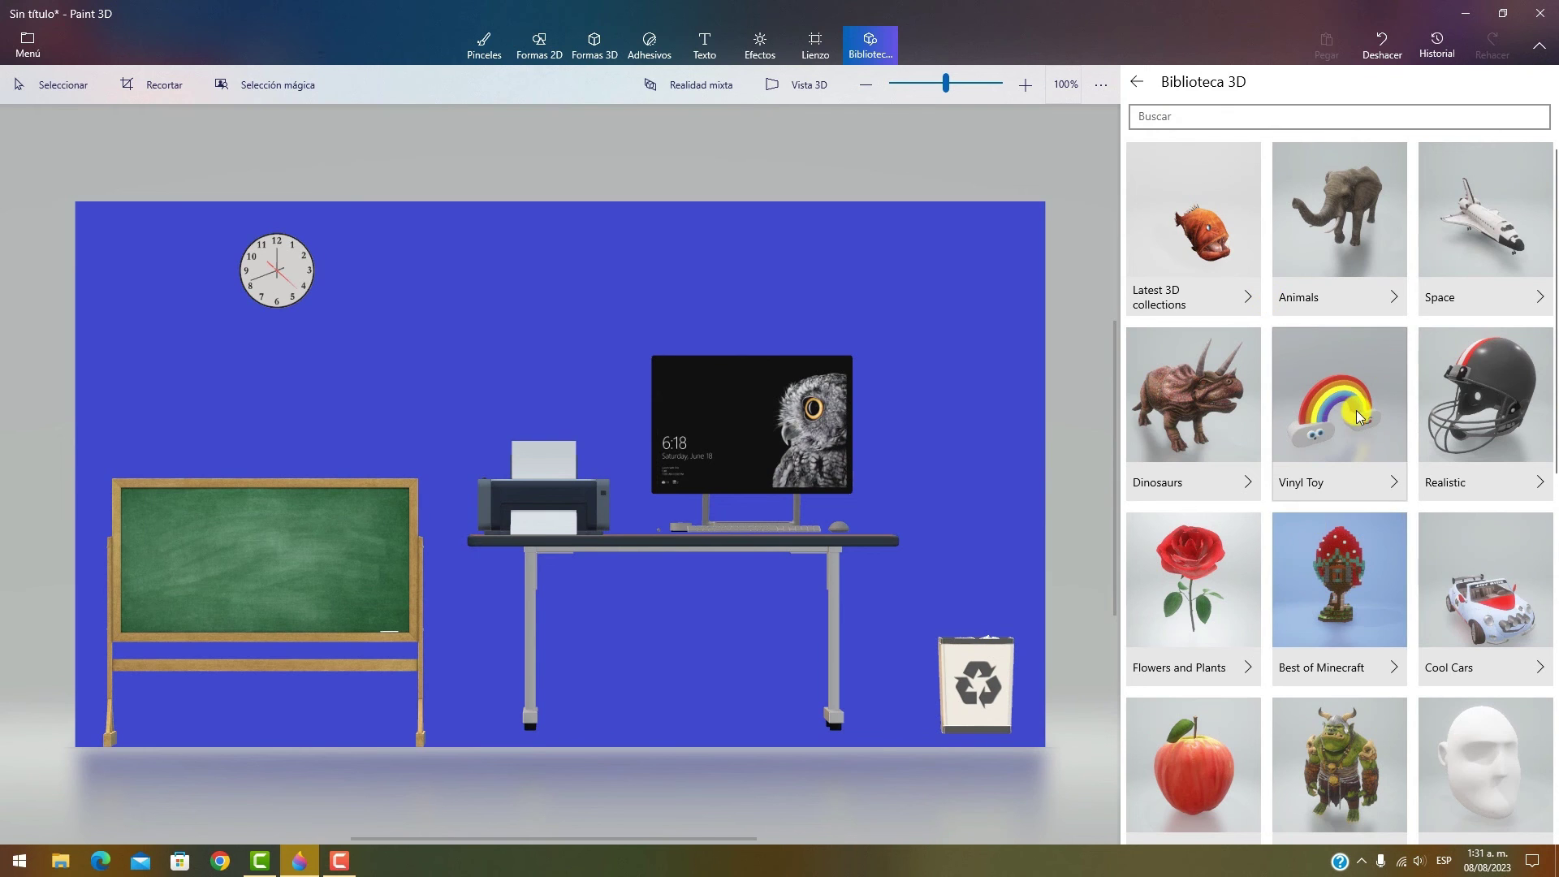
click(1340, 284)
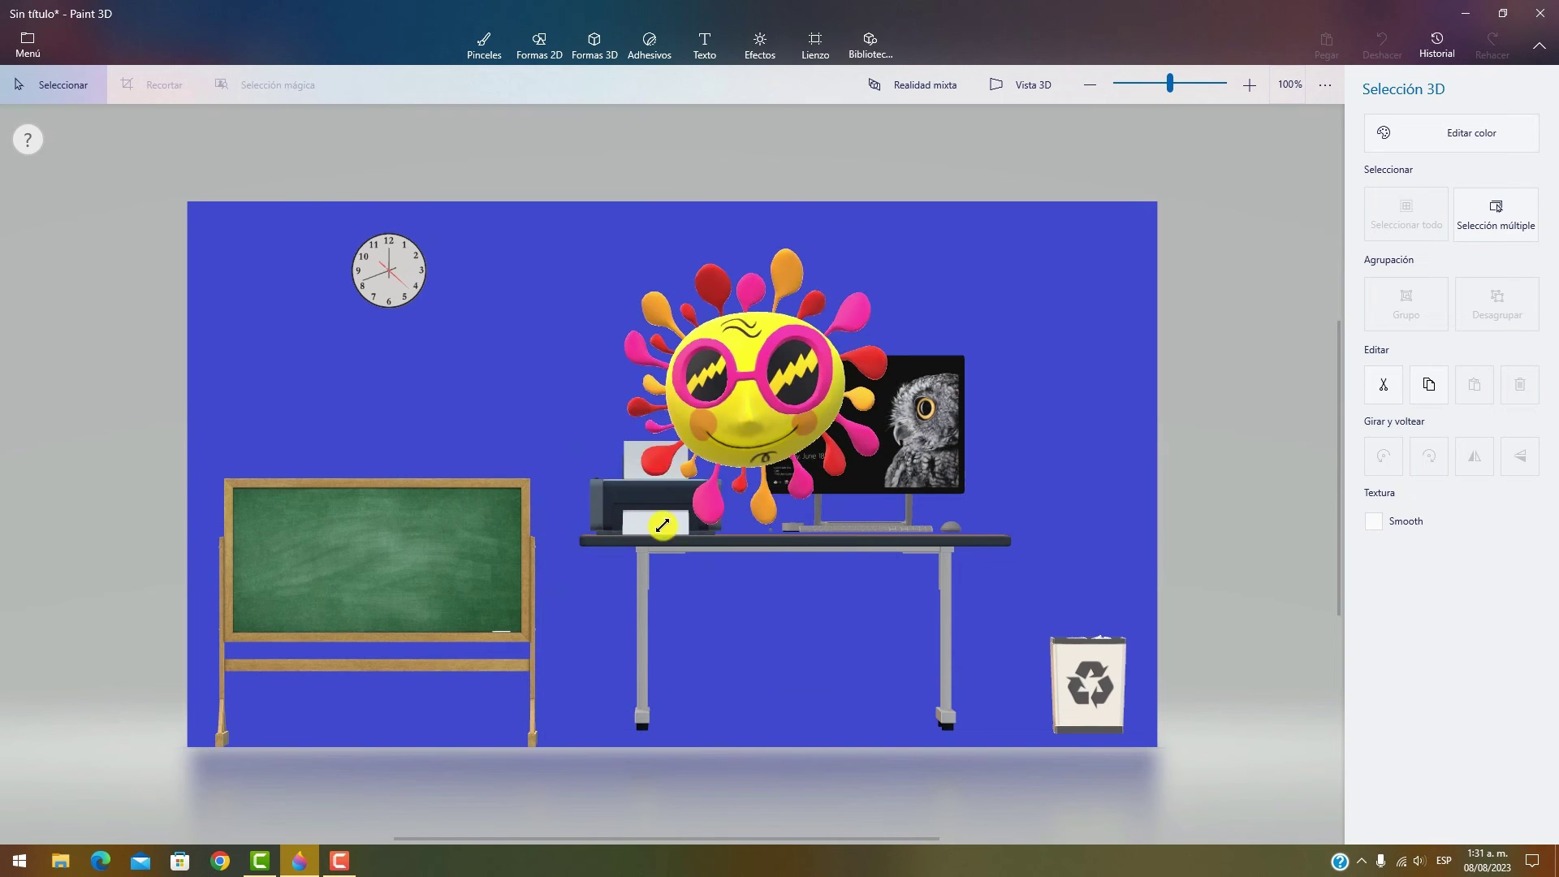
drag(784, 374, 1052, 340)
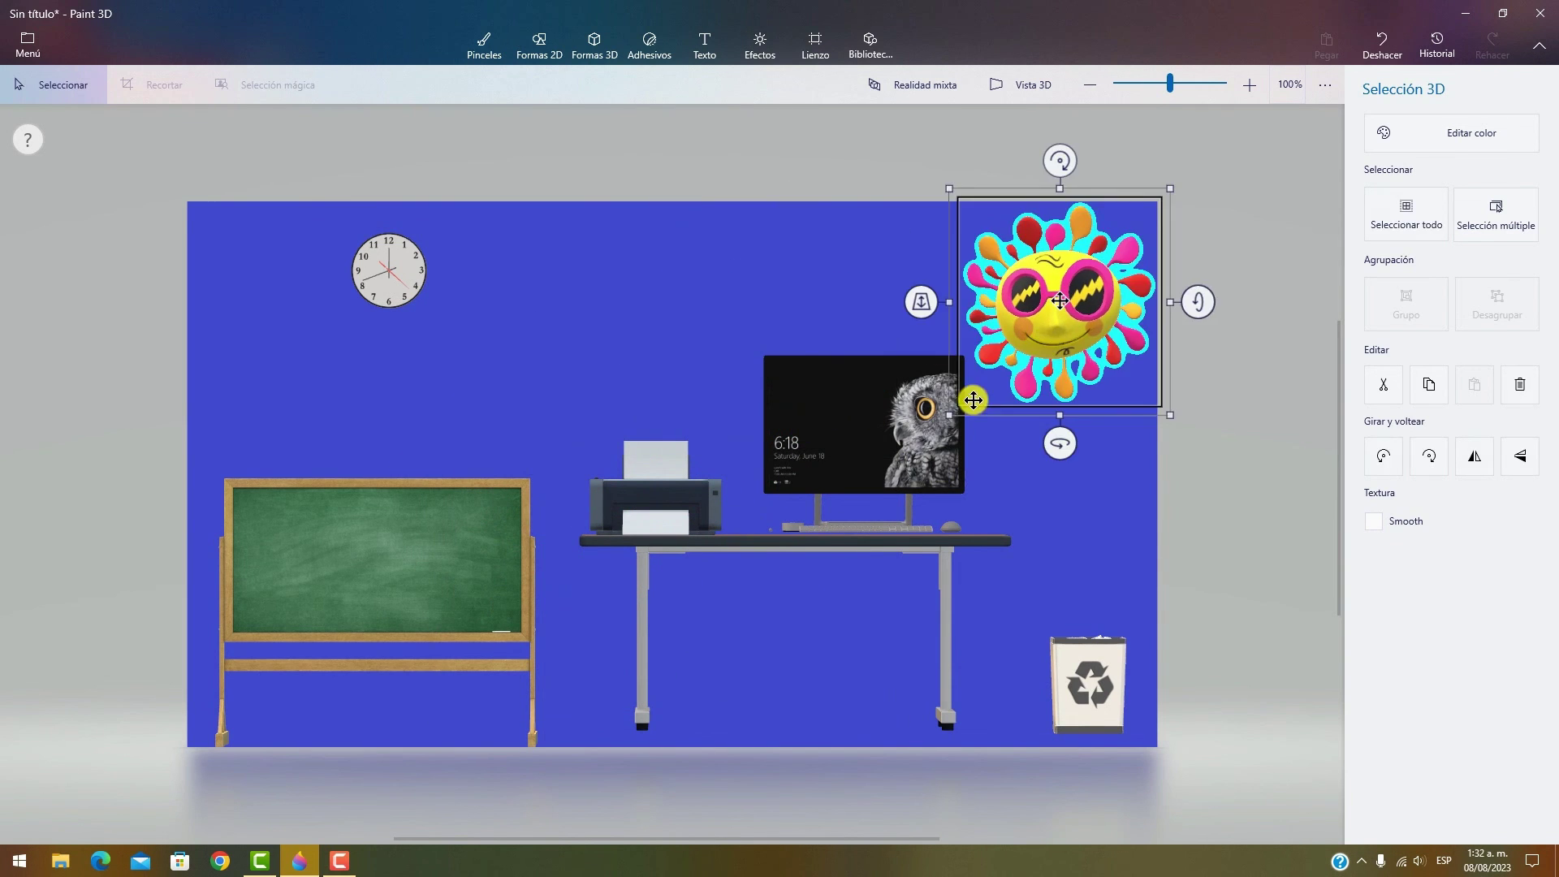
drag(964, 406, 1038, 333)
drag(1085, 293, 1053, 305)
click(1218, 390)
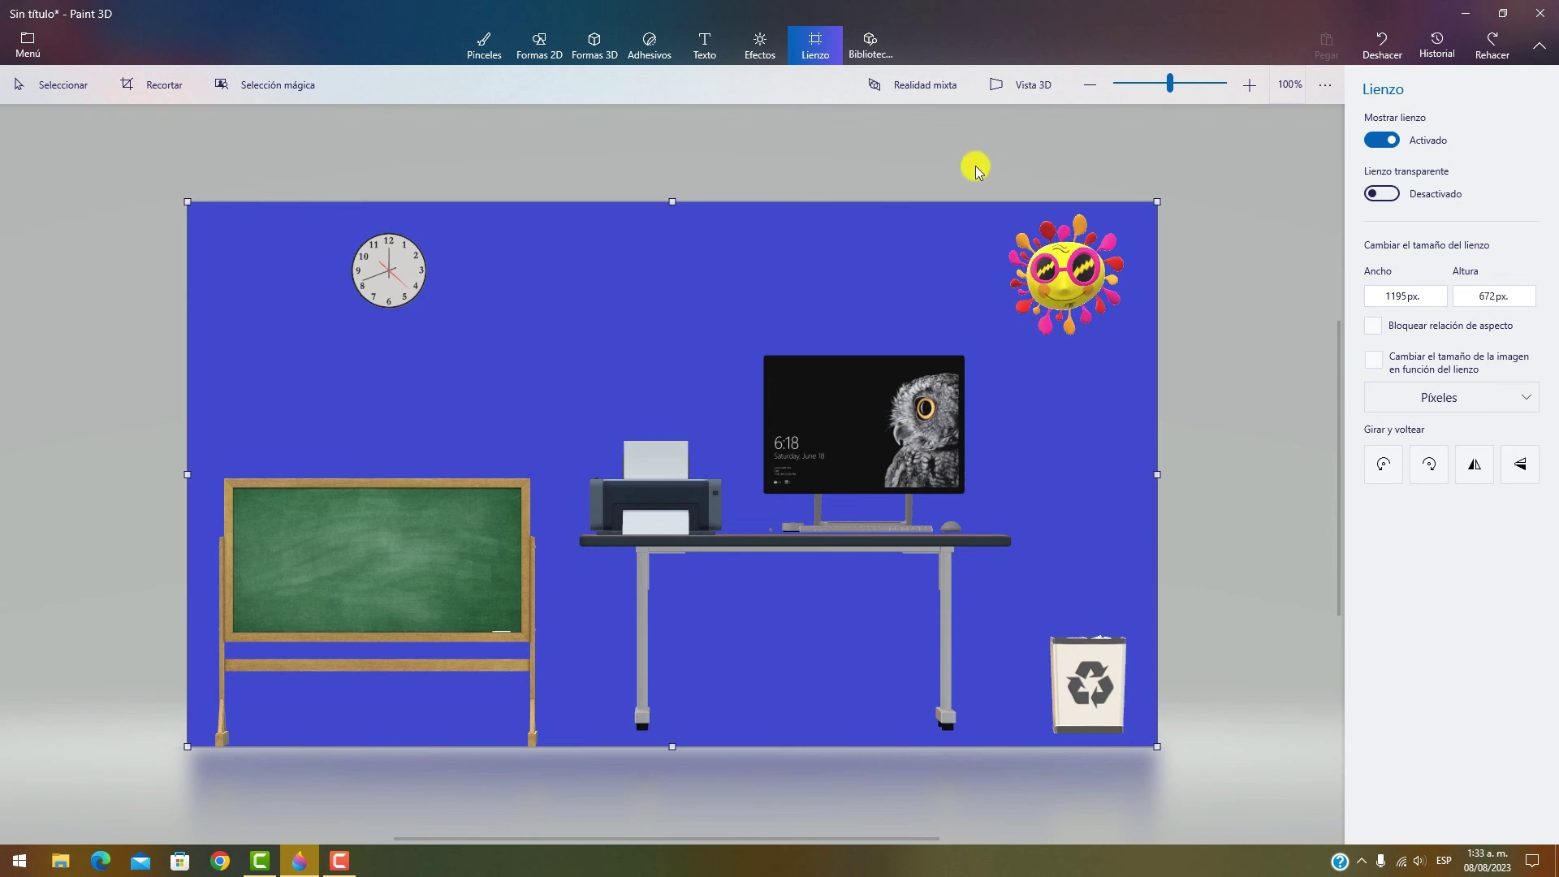
- Check the scene's depth in 3D view and push the trash bin back towards the canvas
click(1029, 91)
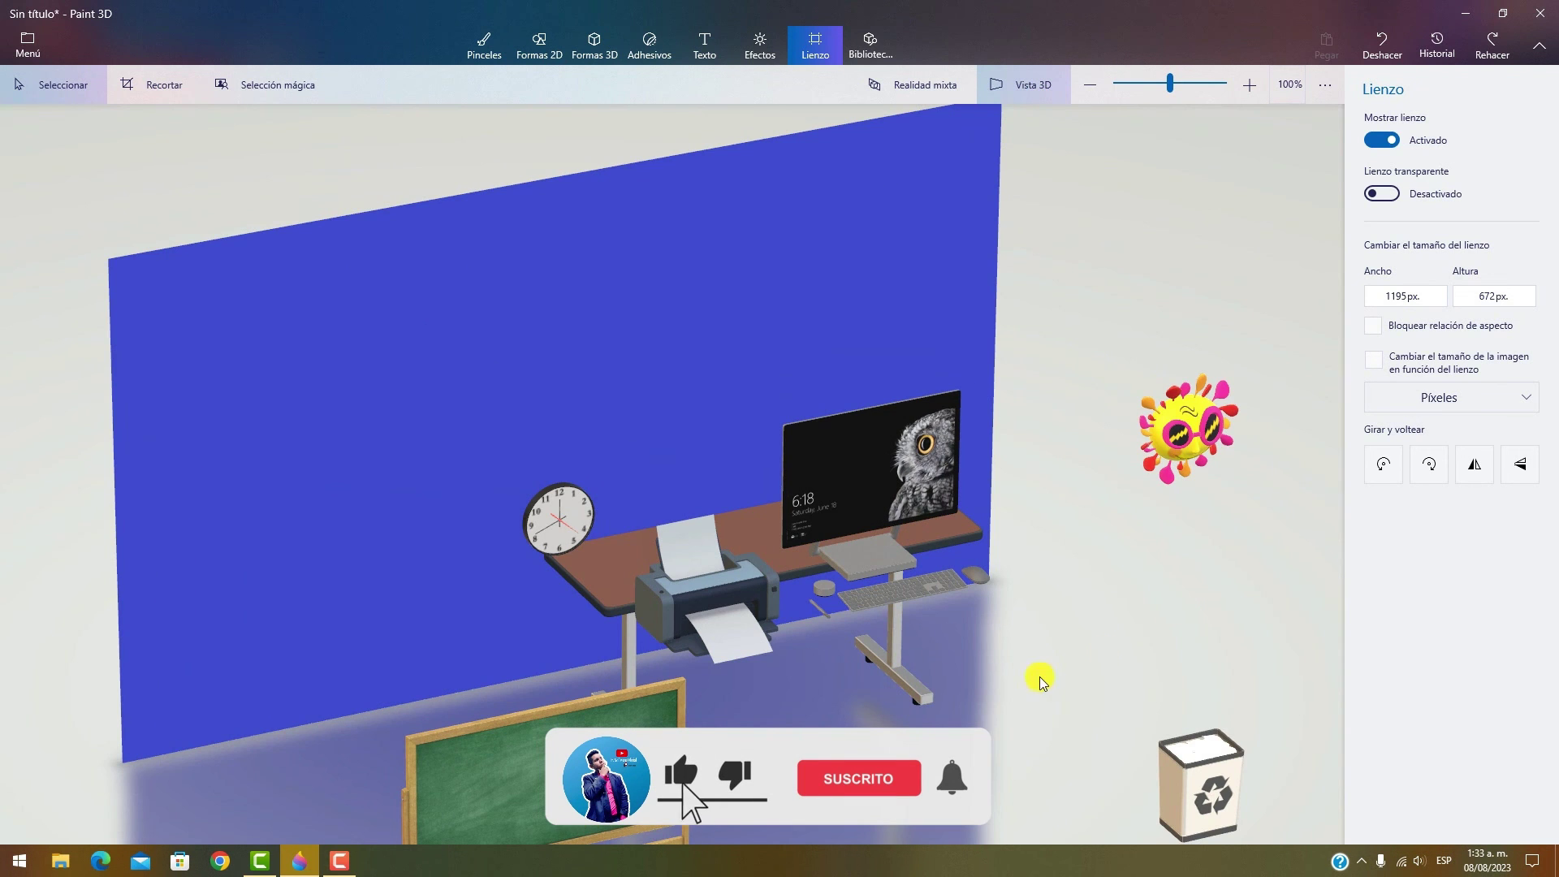
scroll(773, 662, down, 6)
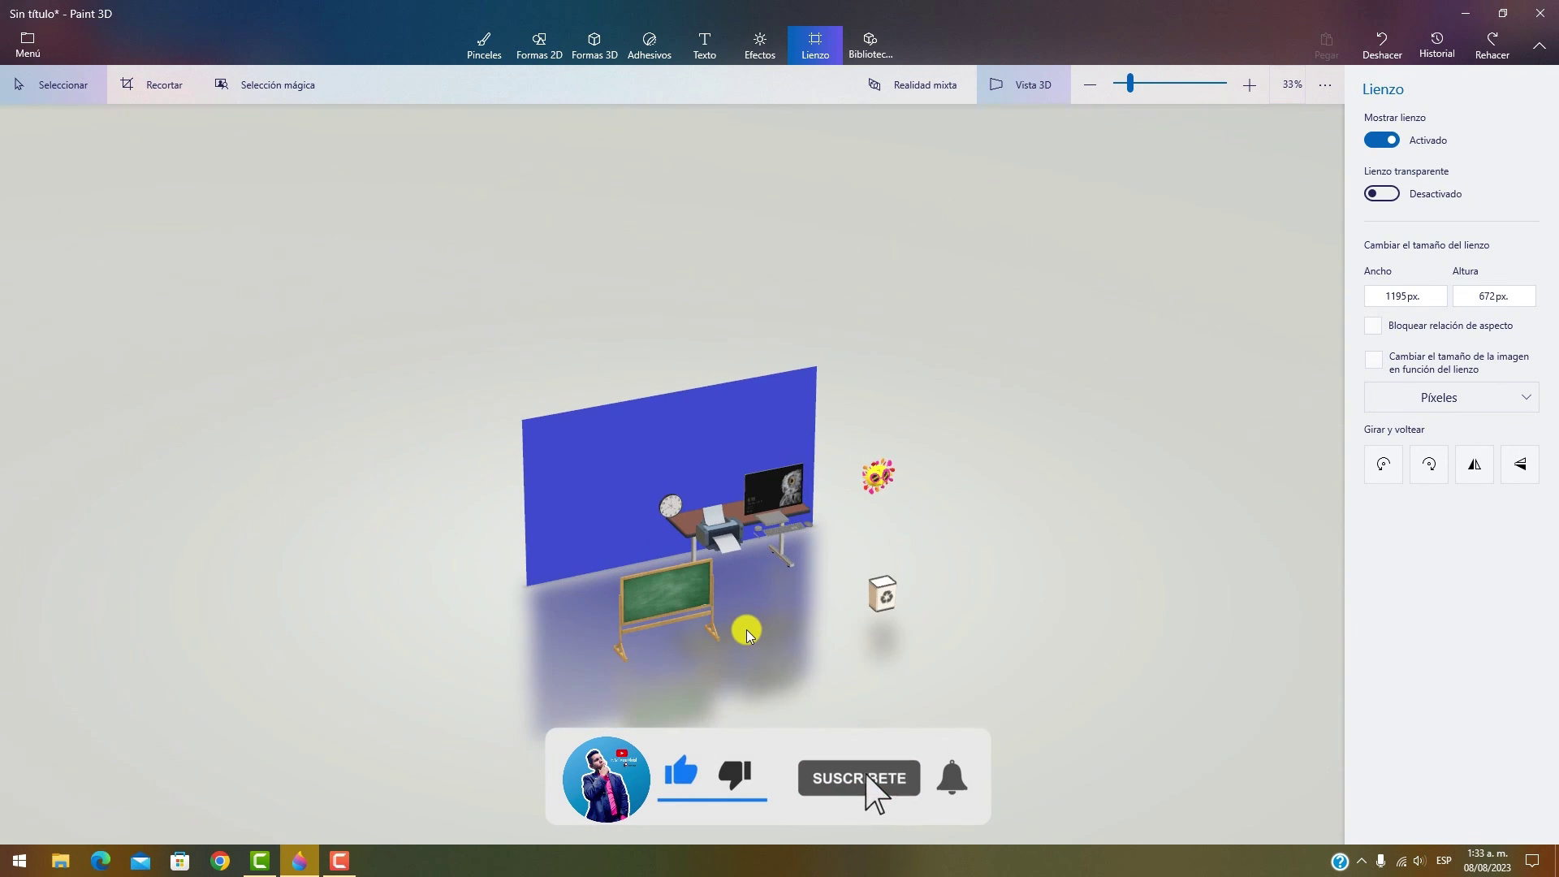
scroll(752, 626, up, 3)
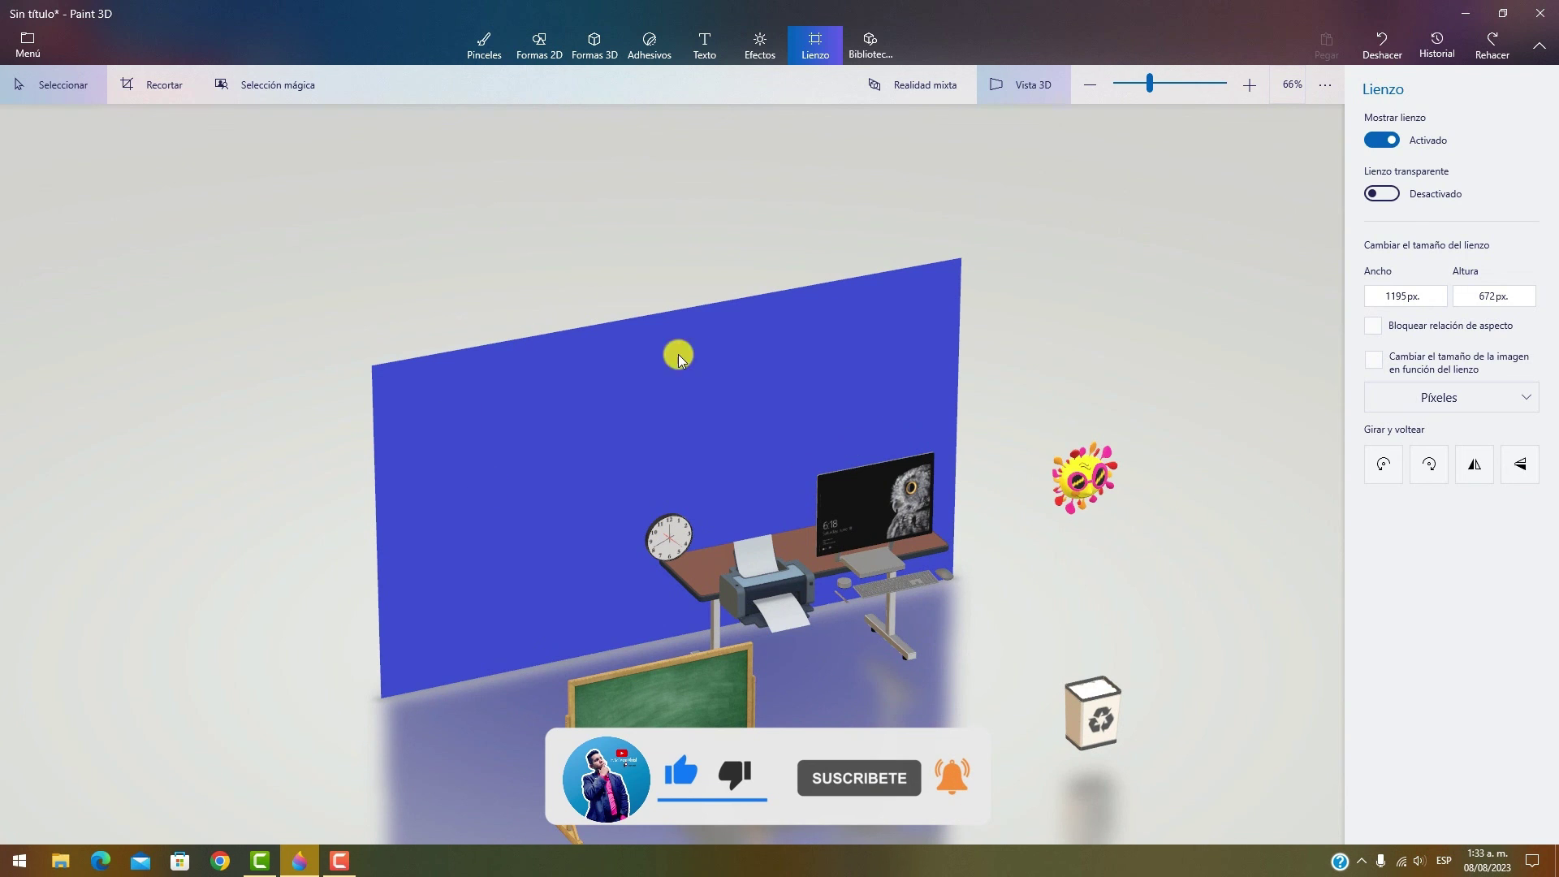
click(1047, 84)
click(1088, 690)
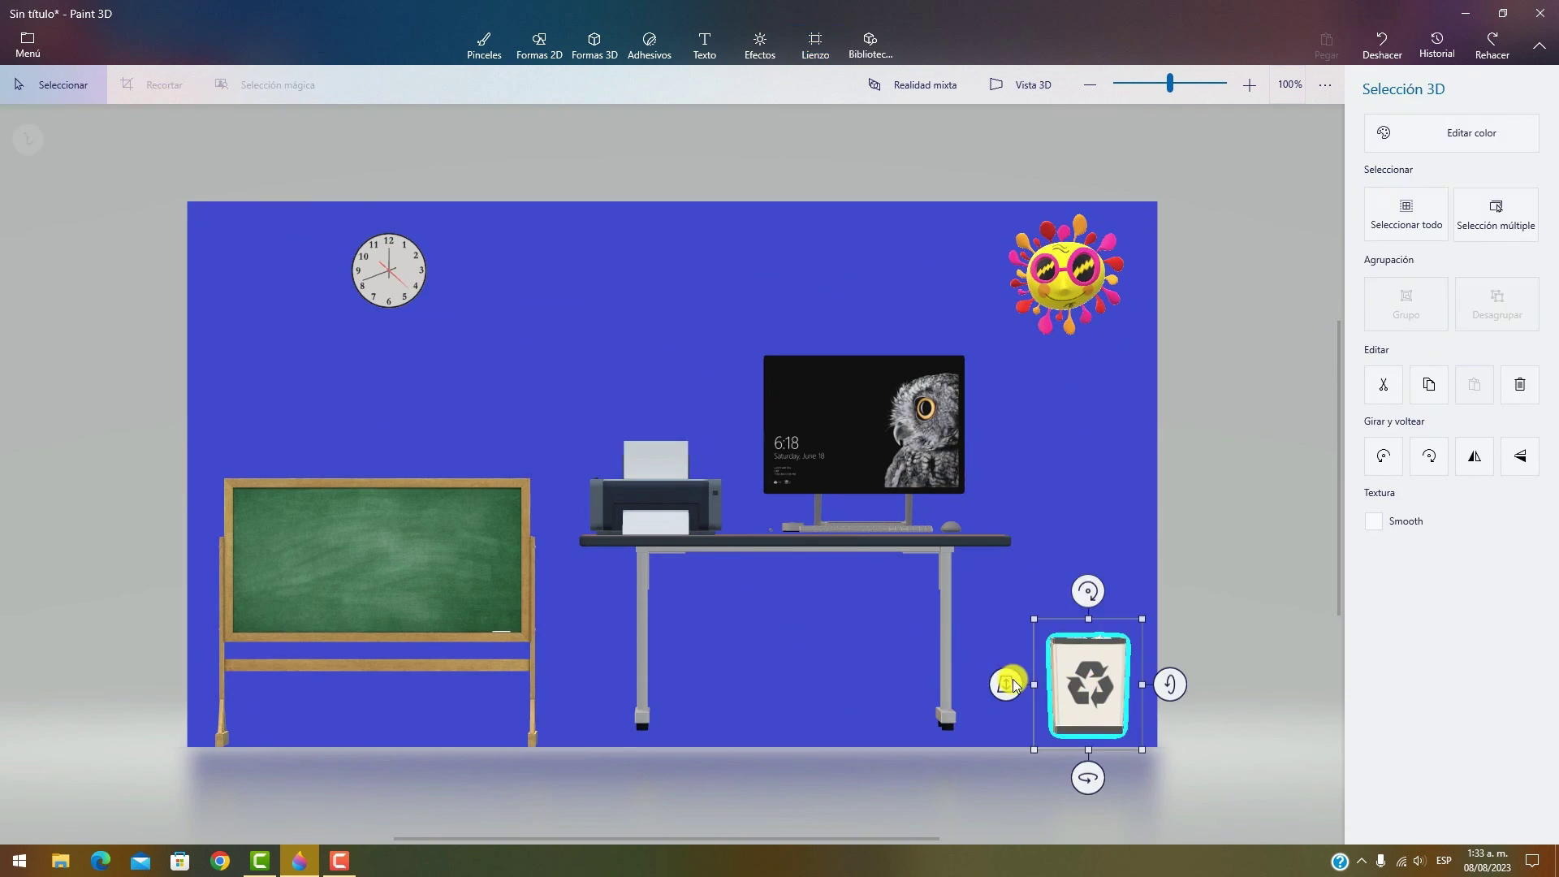
click(1002, 678)
drag(989, 662, 999, 427)
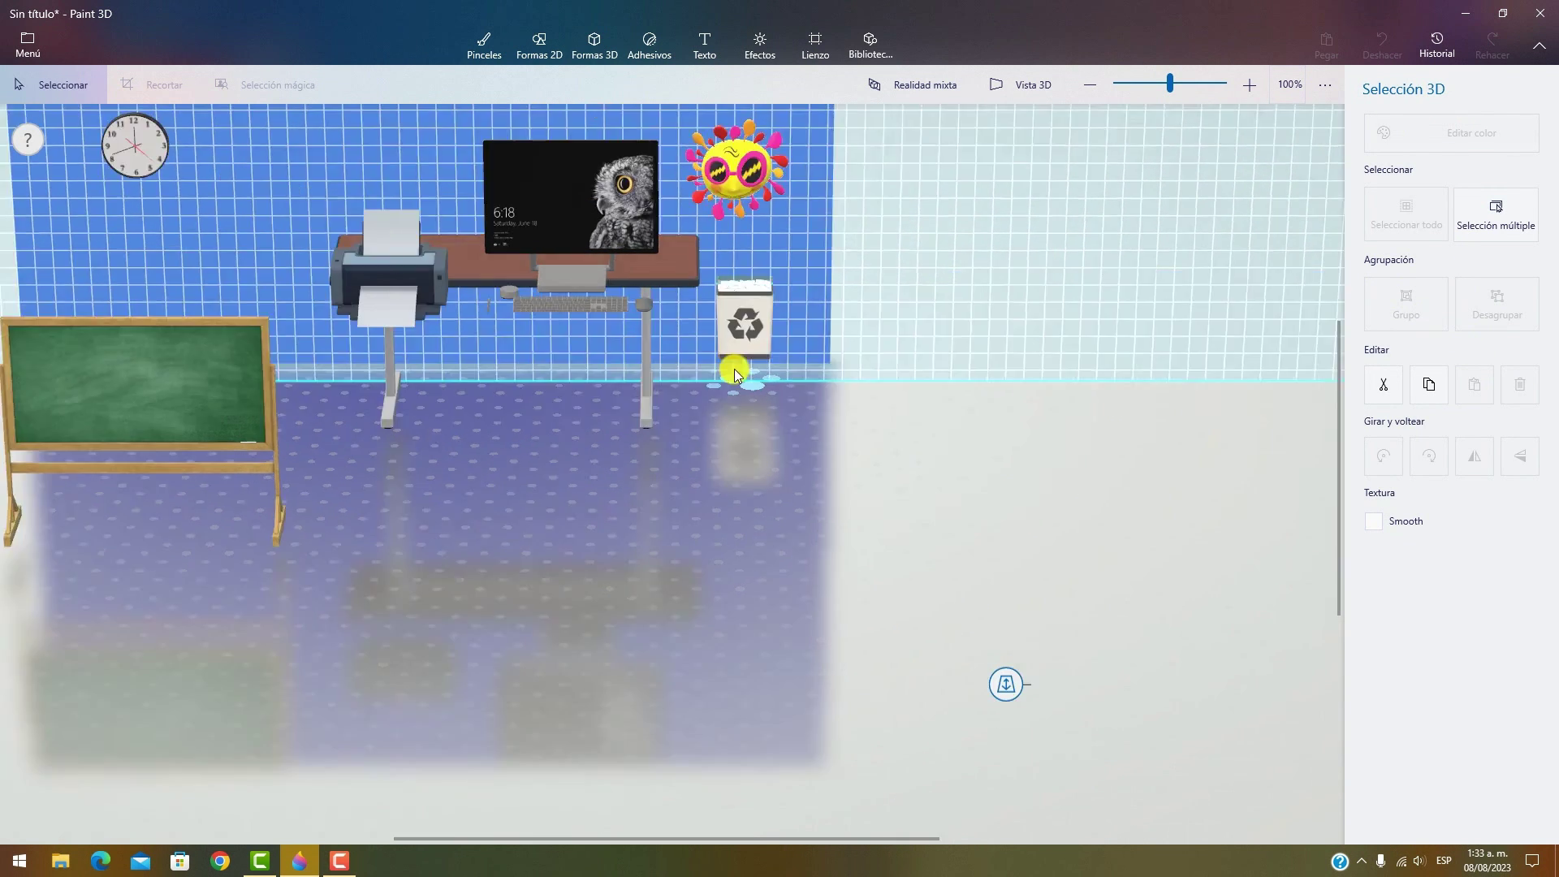
key(ctrl+w)
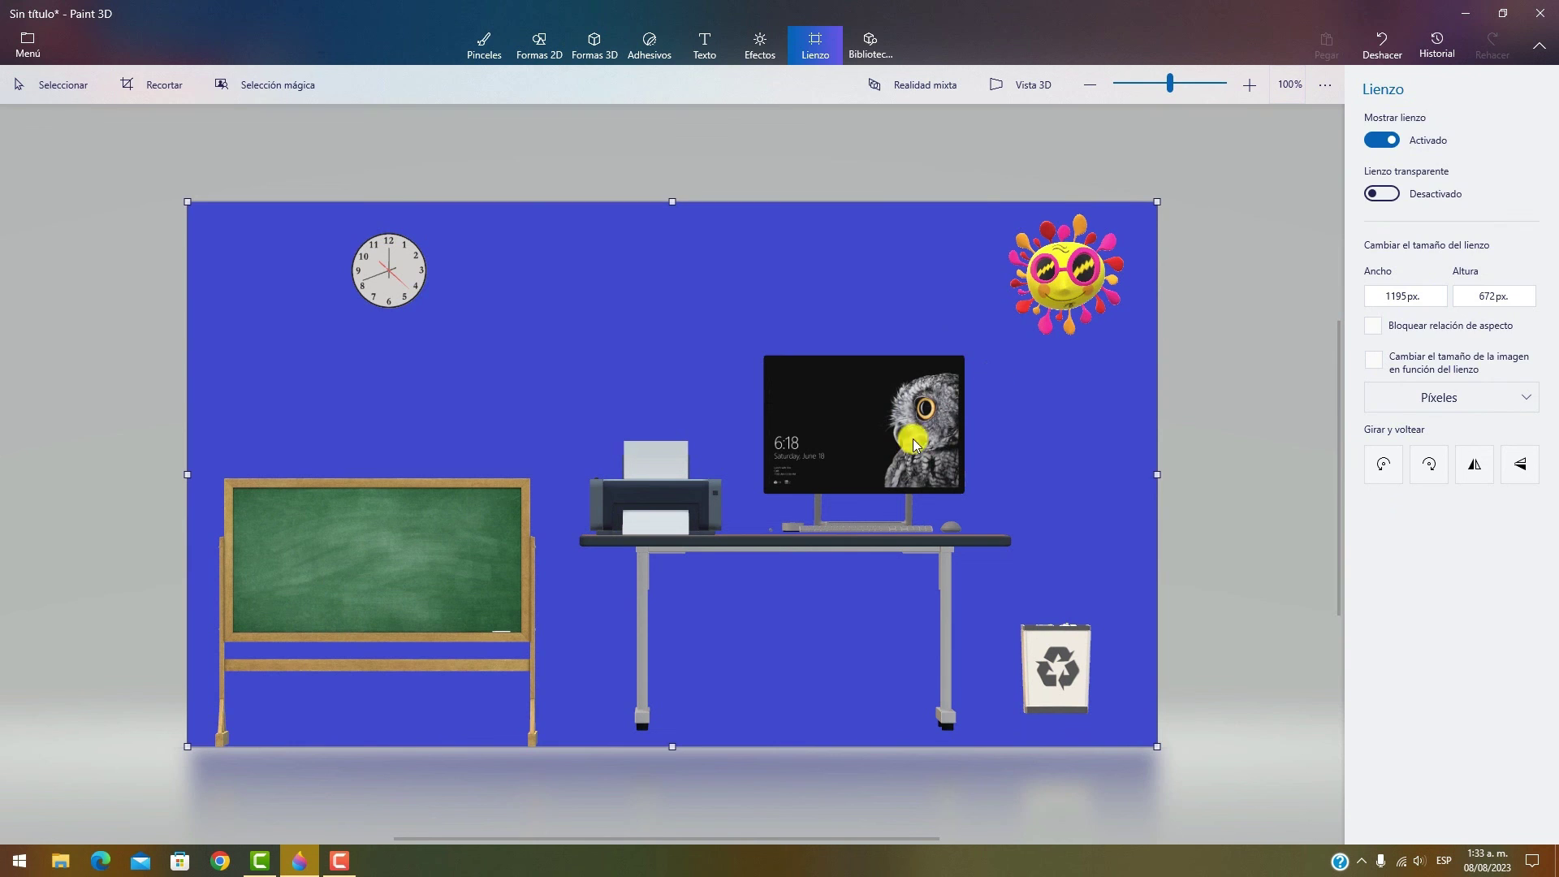
- Push the sun back in depth towards the canvas
click(1038, 294)
drag(961, 281, 964, 98)
key(ctrl+w)
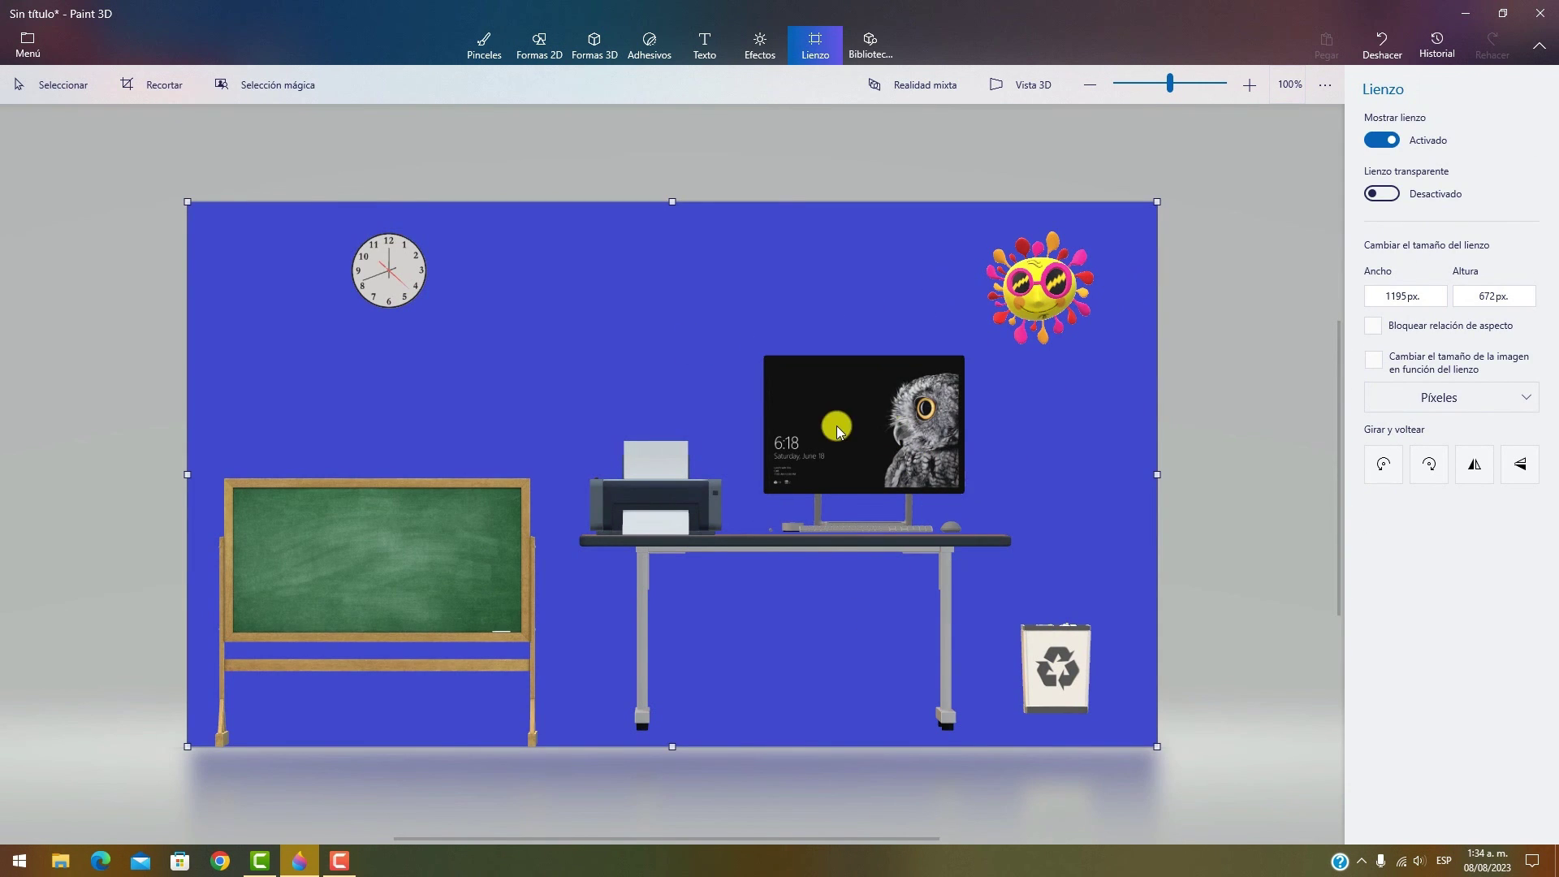
- Select the mouse, keyboard and monitor together with multiple selection and push them back in depth on the desk
click(950, 530)
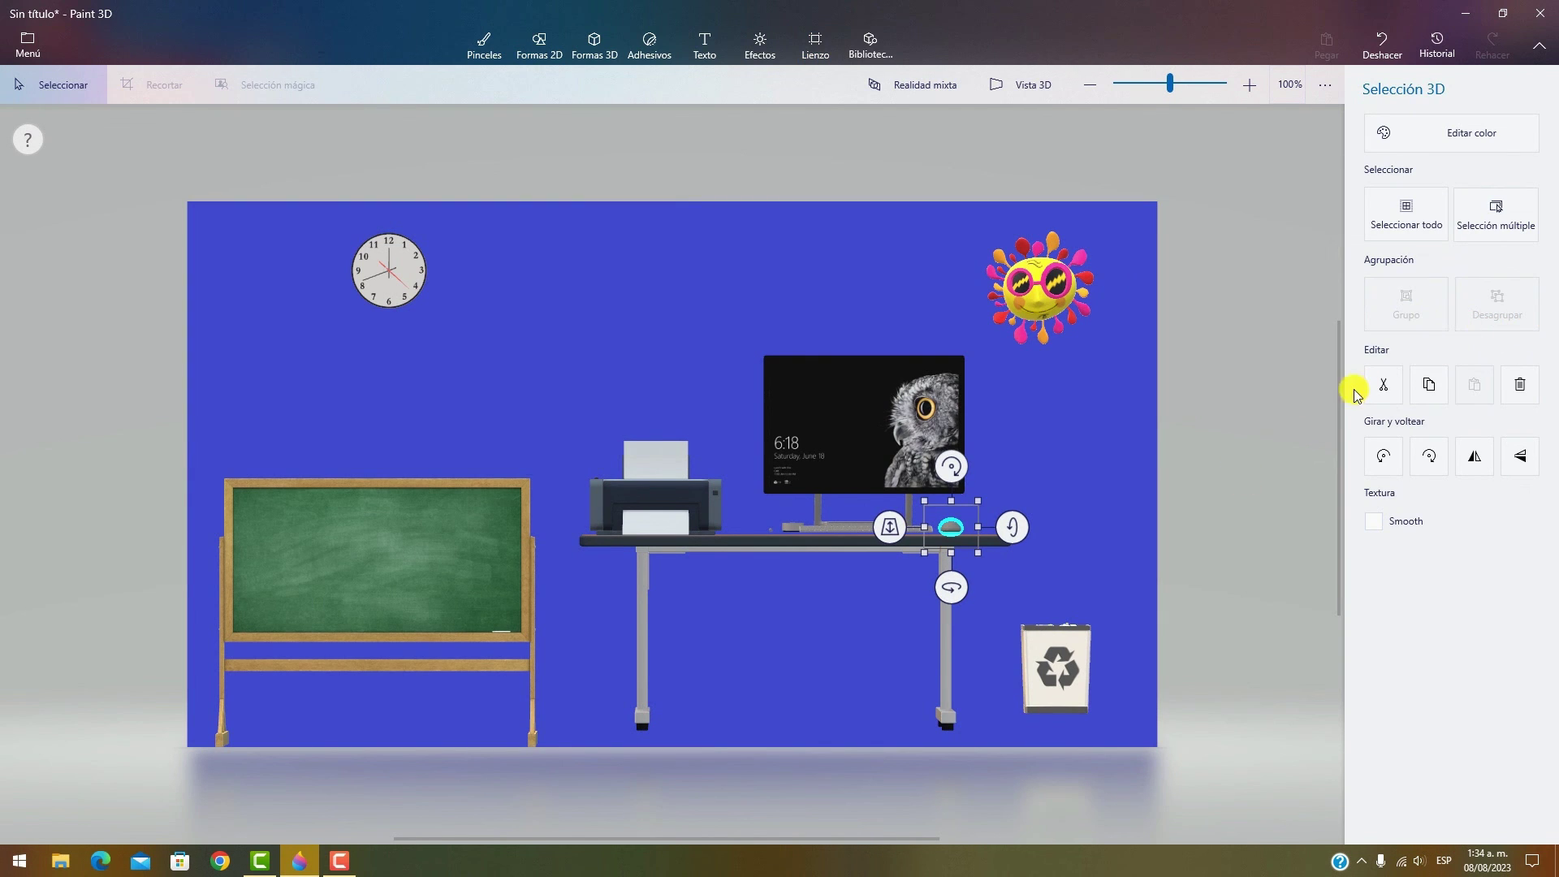
click(1506, 234)
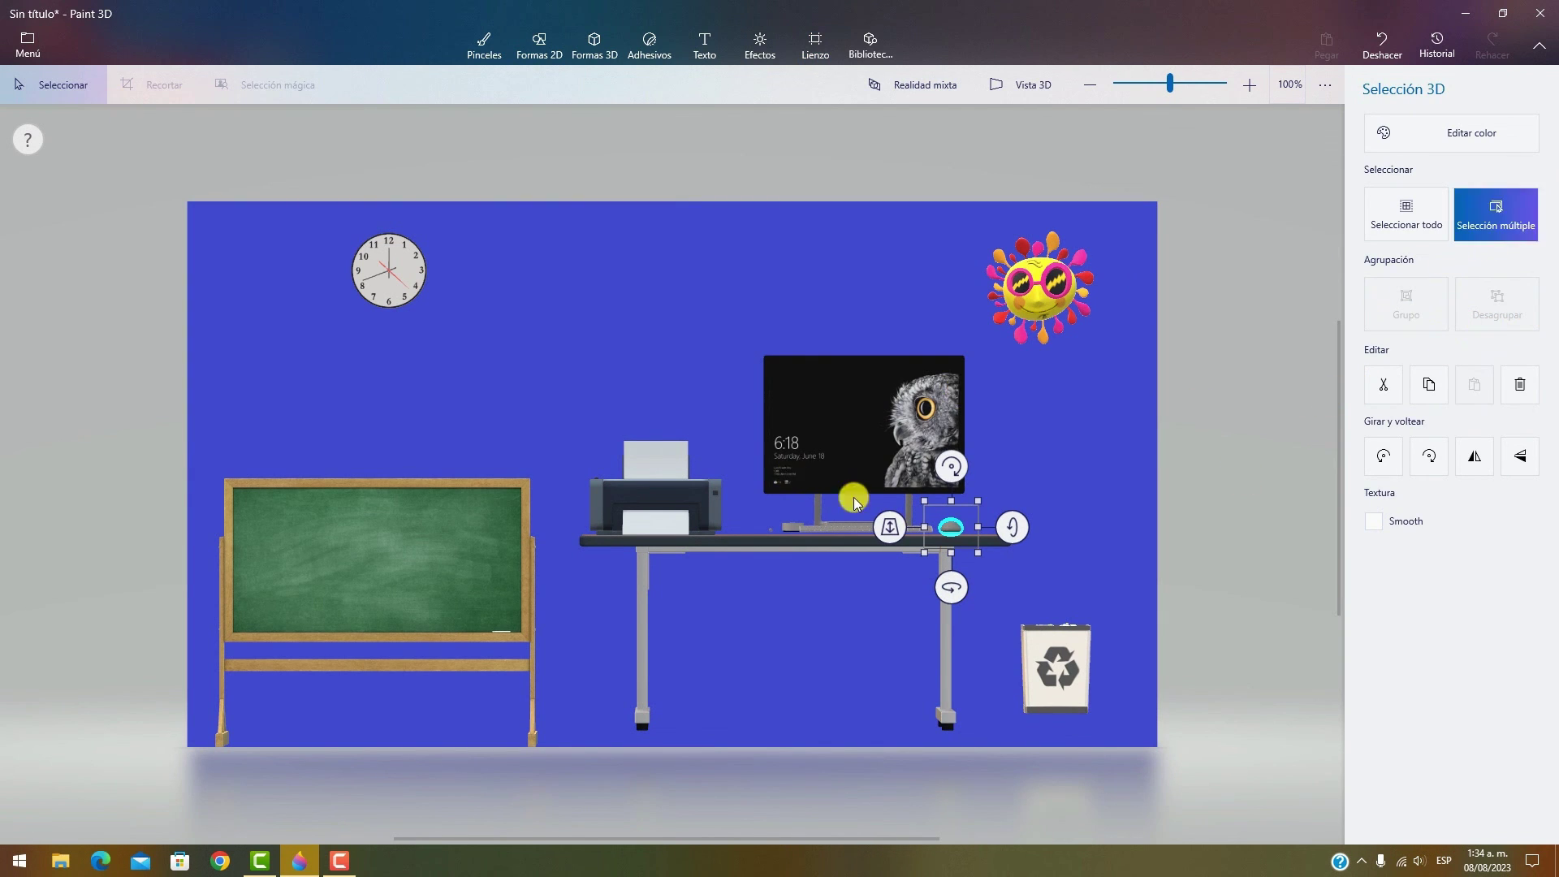
click(826, 526)
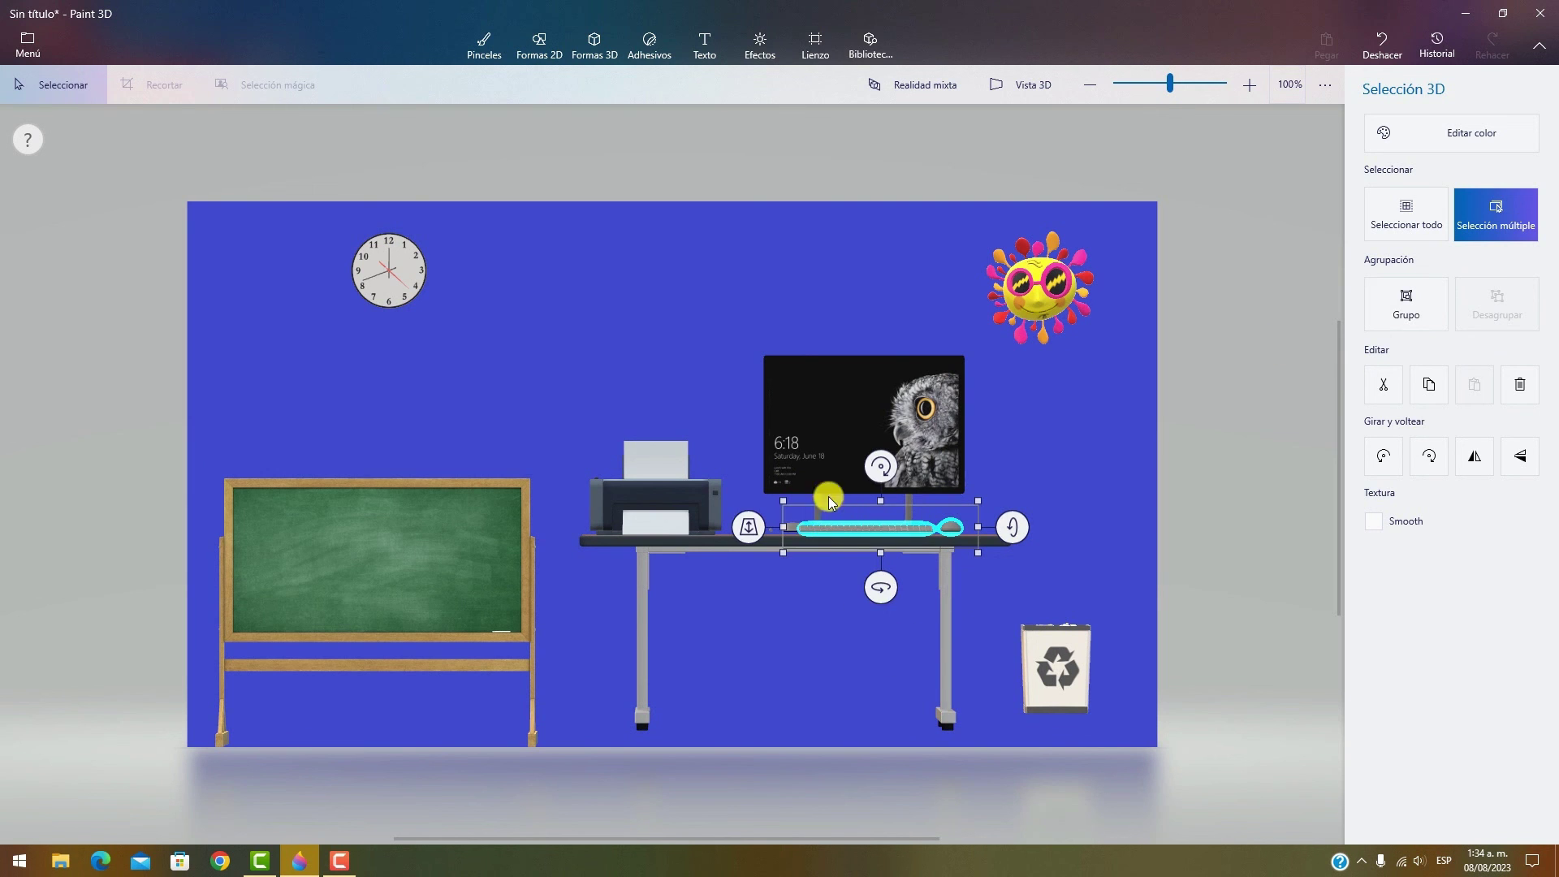
click(808, 450)
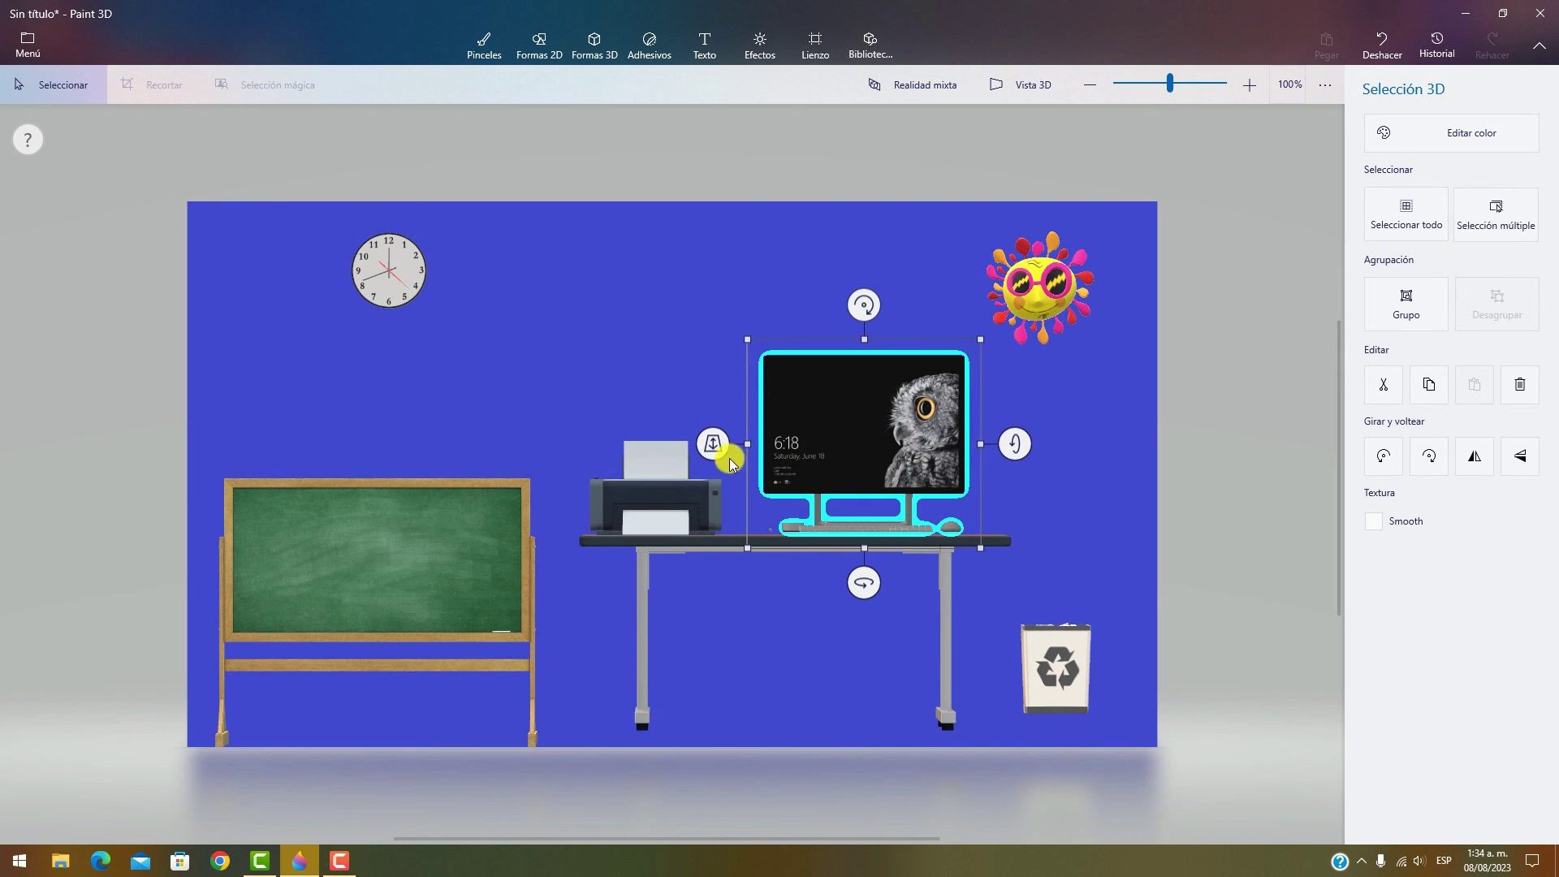
drag(718, 458, 714, 369)
- Push the printer, the wall clock and the blackboard back in depth towards the canvas and check the arrangement in 3D view
click(675, 520)
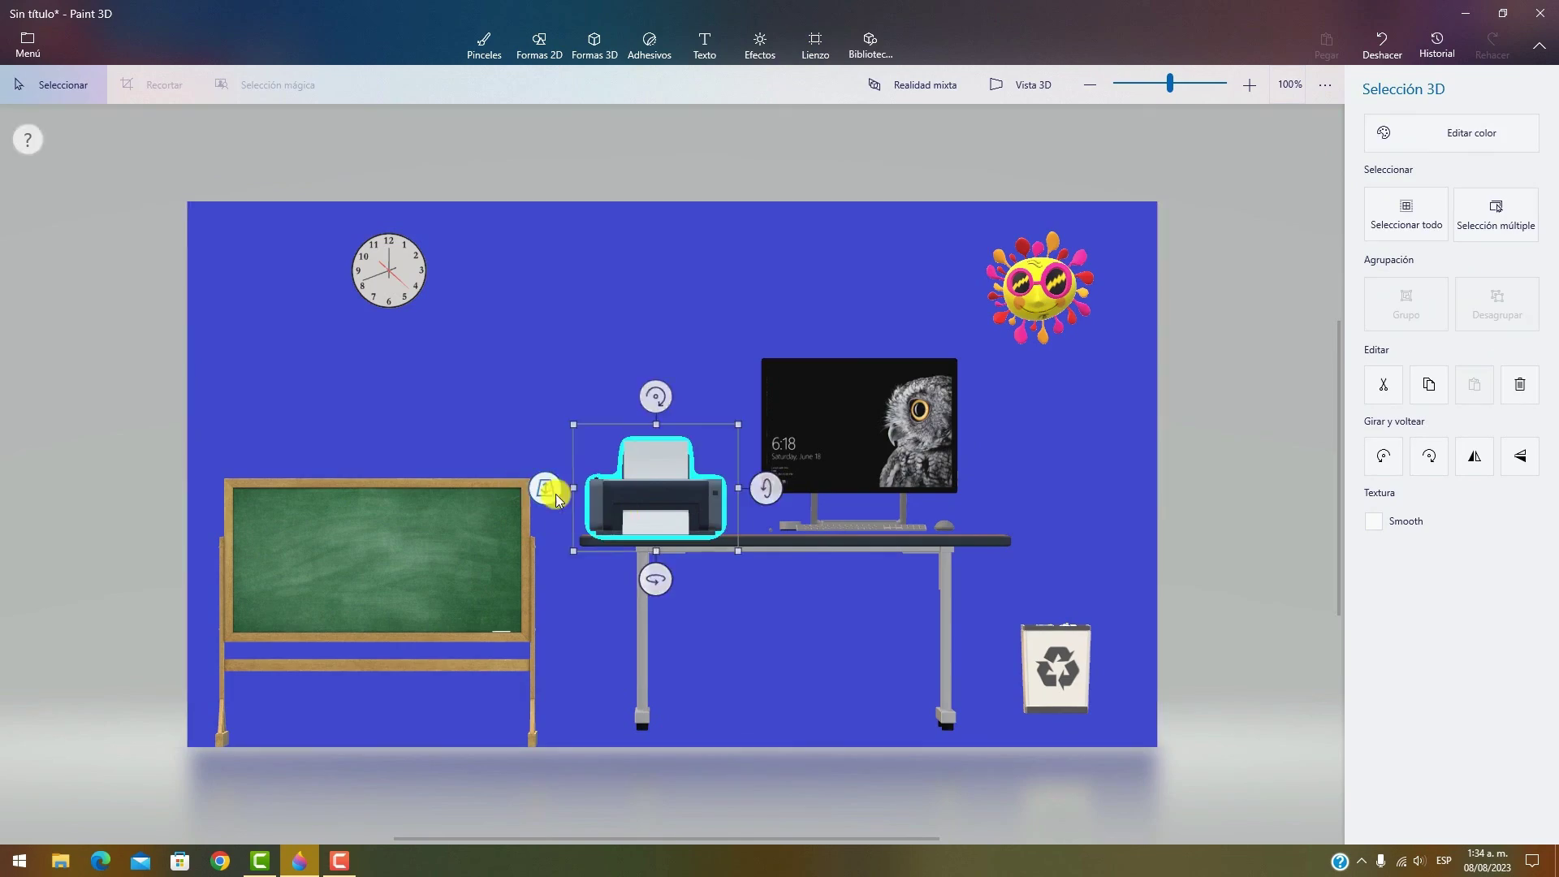
drag(540, 487, 573, 385)
click(382, 272)
drag(308, 273, 385, 22)
click(503, 635)
drag(187, 613, 233, 324)
click(815, 47)
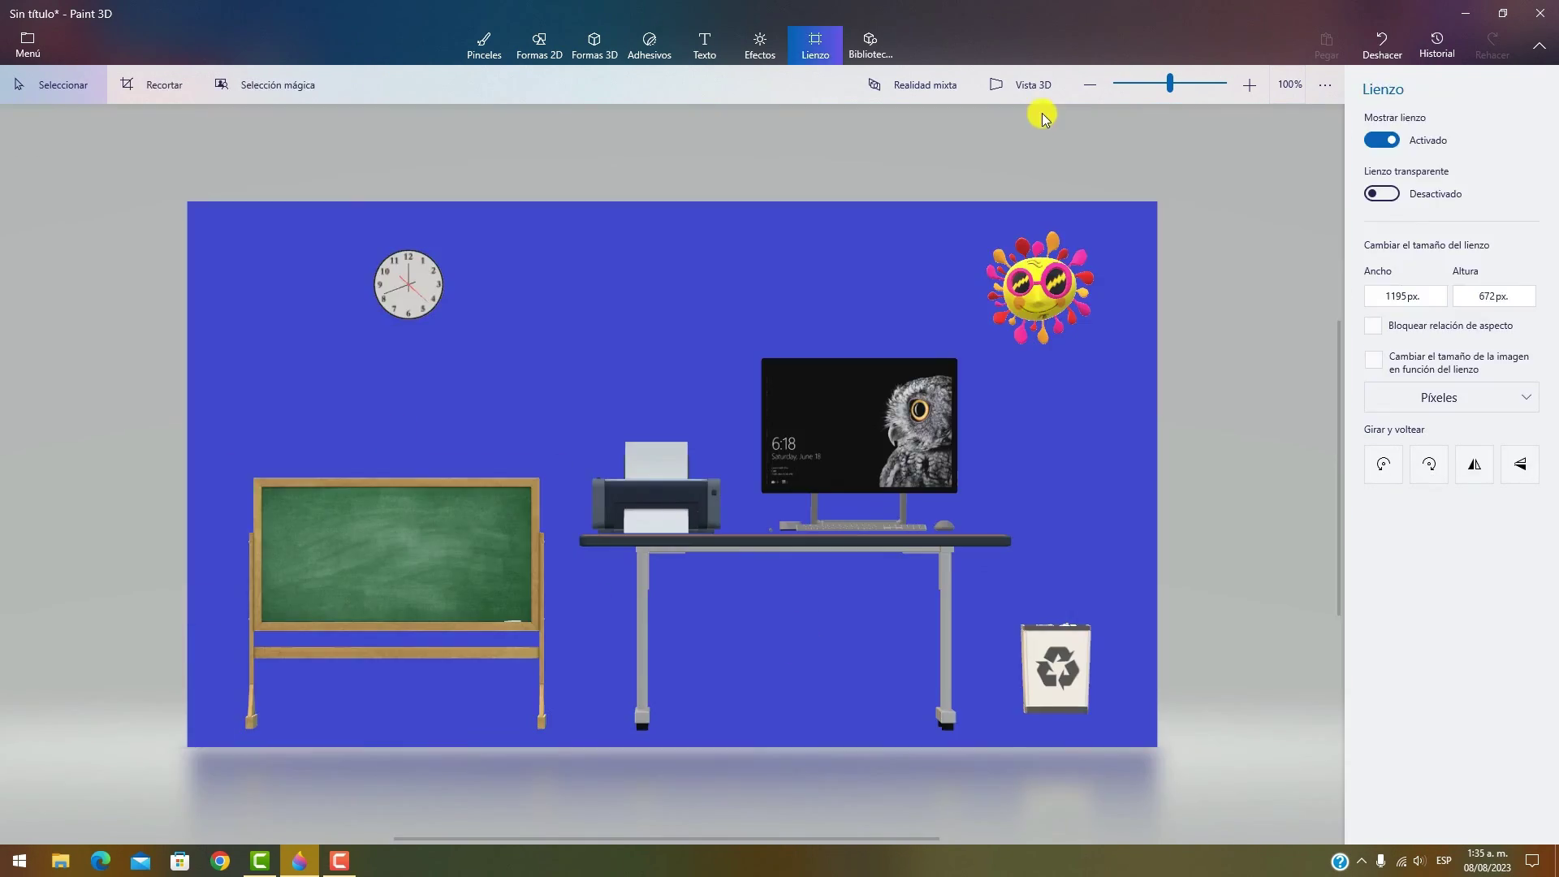
click(1020, 85)
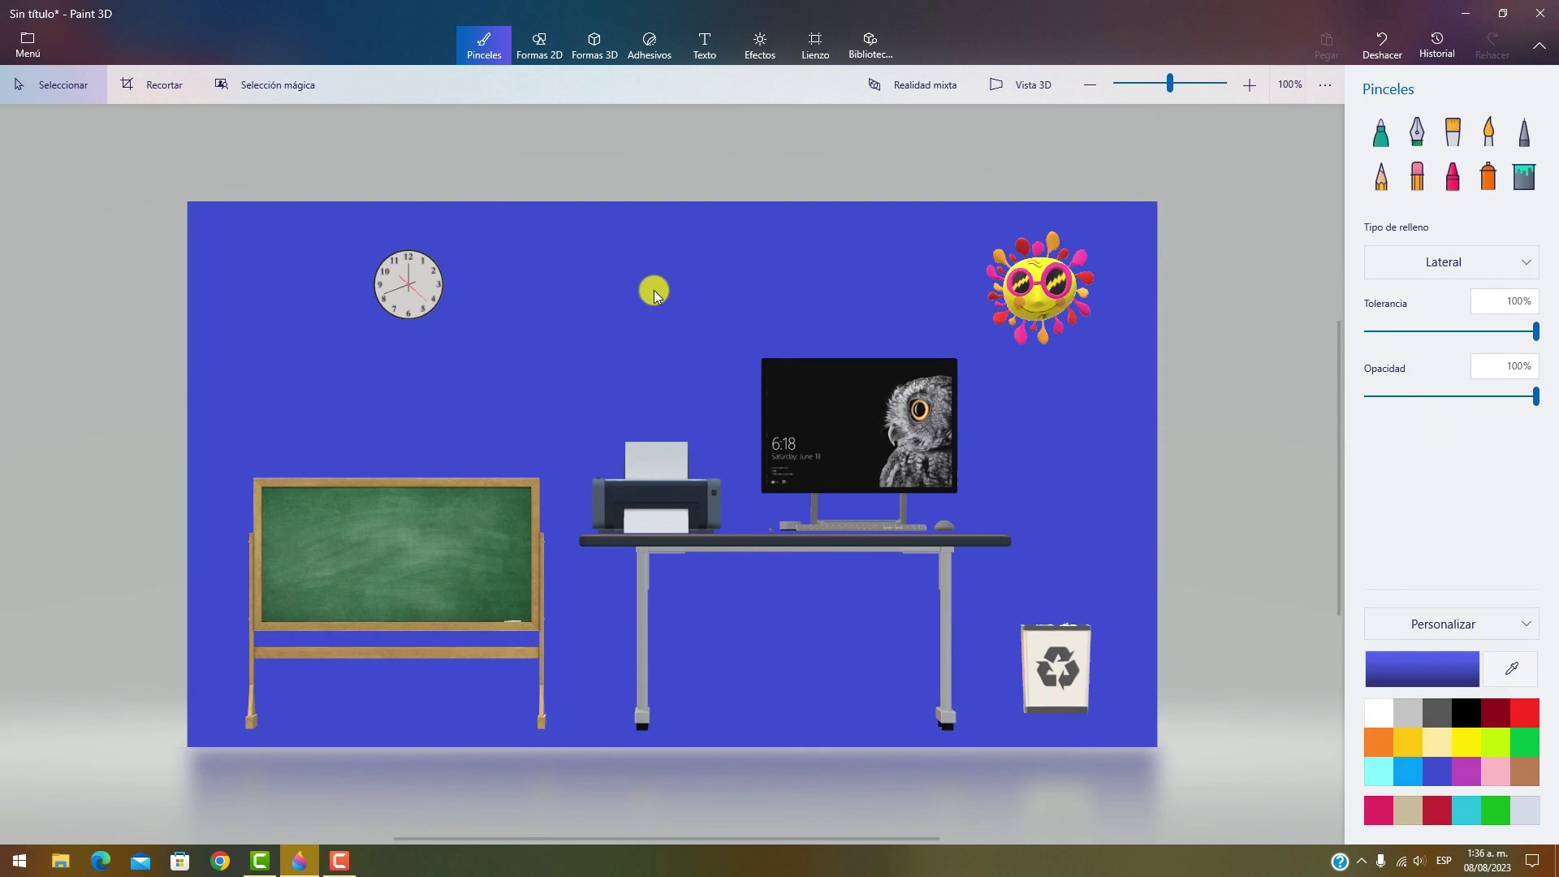
- Take a screenshot of the scene and save it to the Escritorio folder as the PNG file "captura de pantalla"
click(1338, 90)
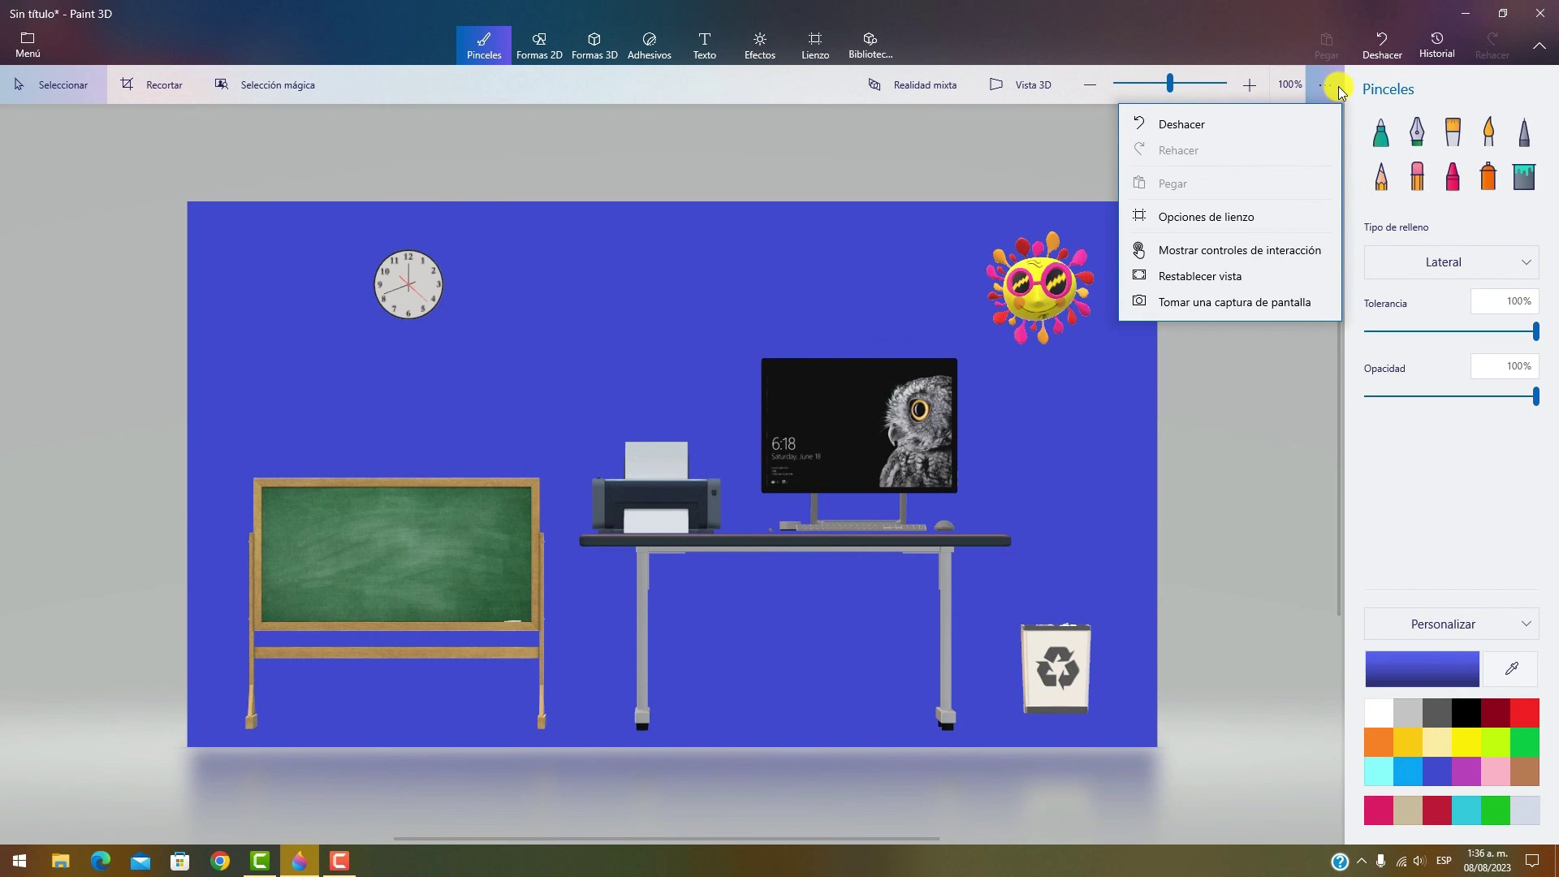
click(1229, 310)
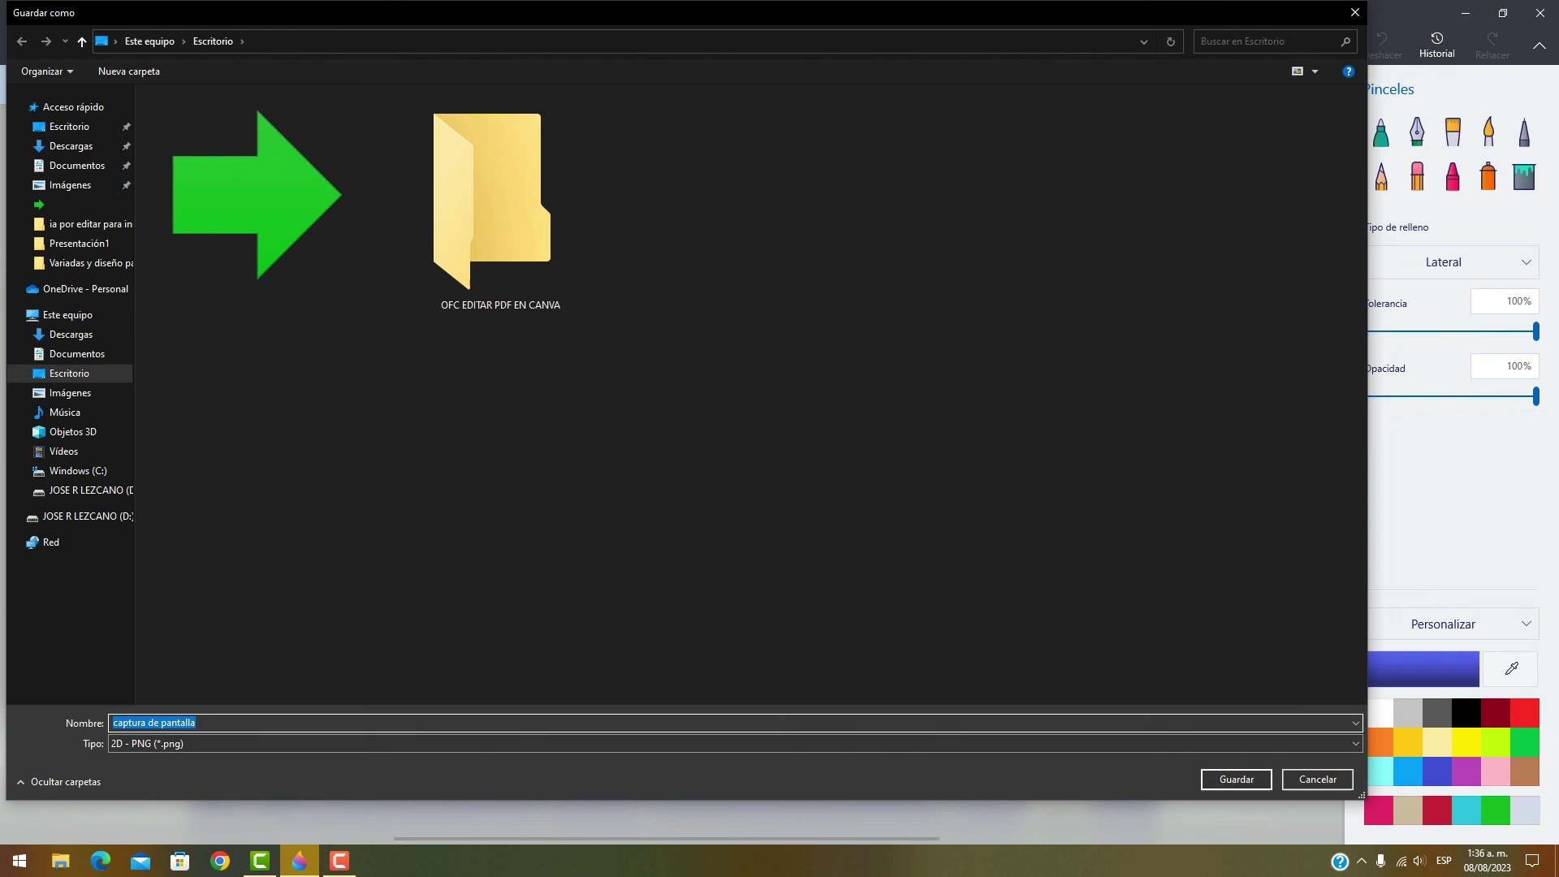
click(91, 123)
click(1236, 779)
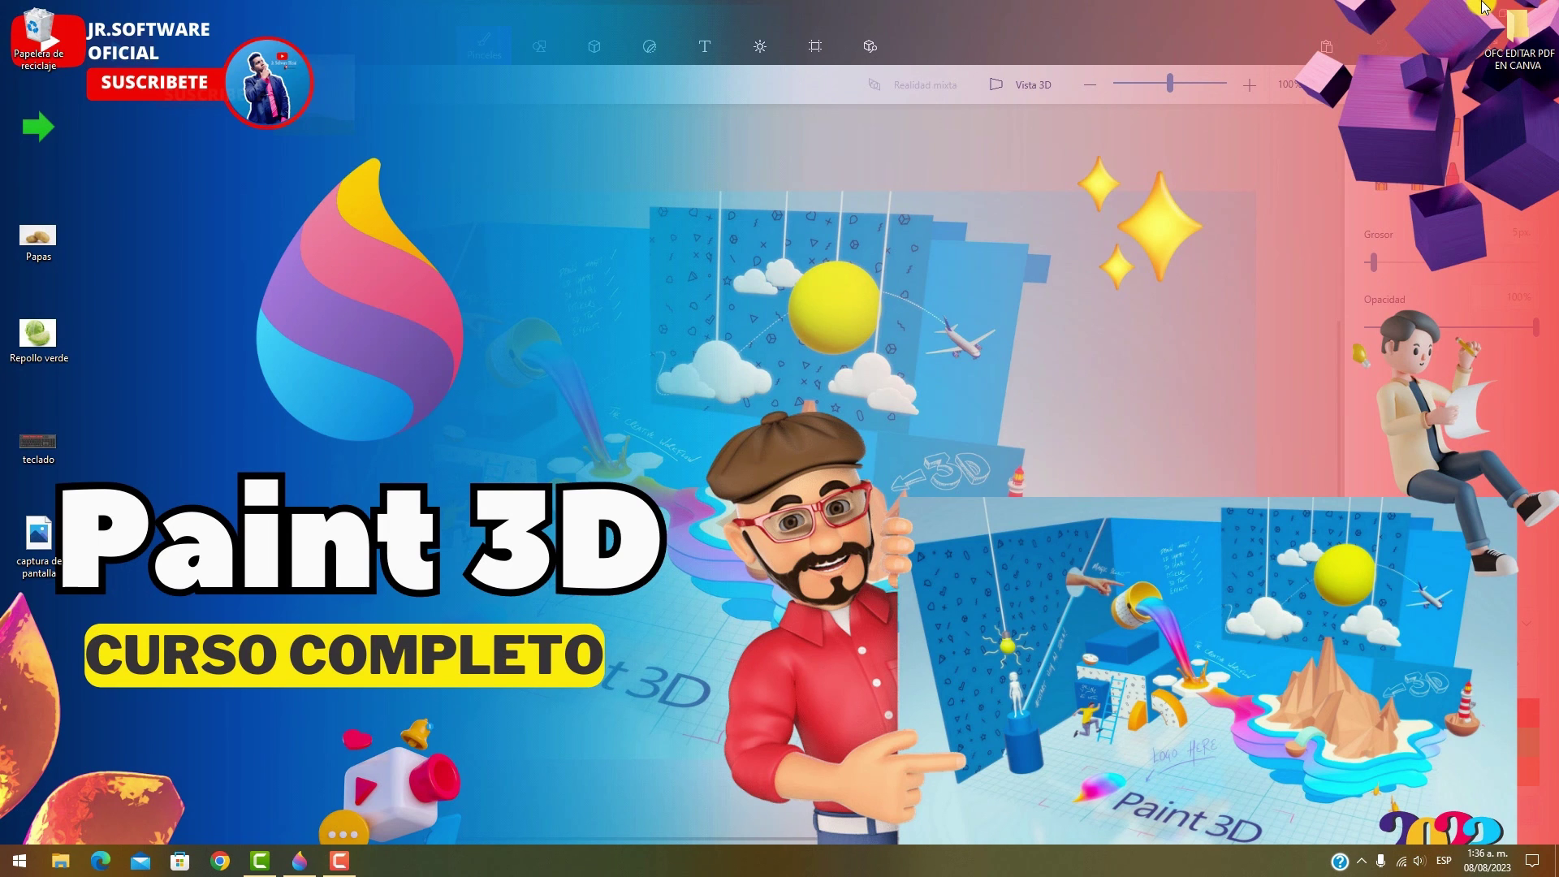
- Refresh the desktop and open the saved "captura de pantalla" image to view it
right_click(383, 282)
click(452, 342)
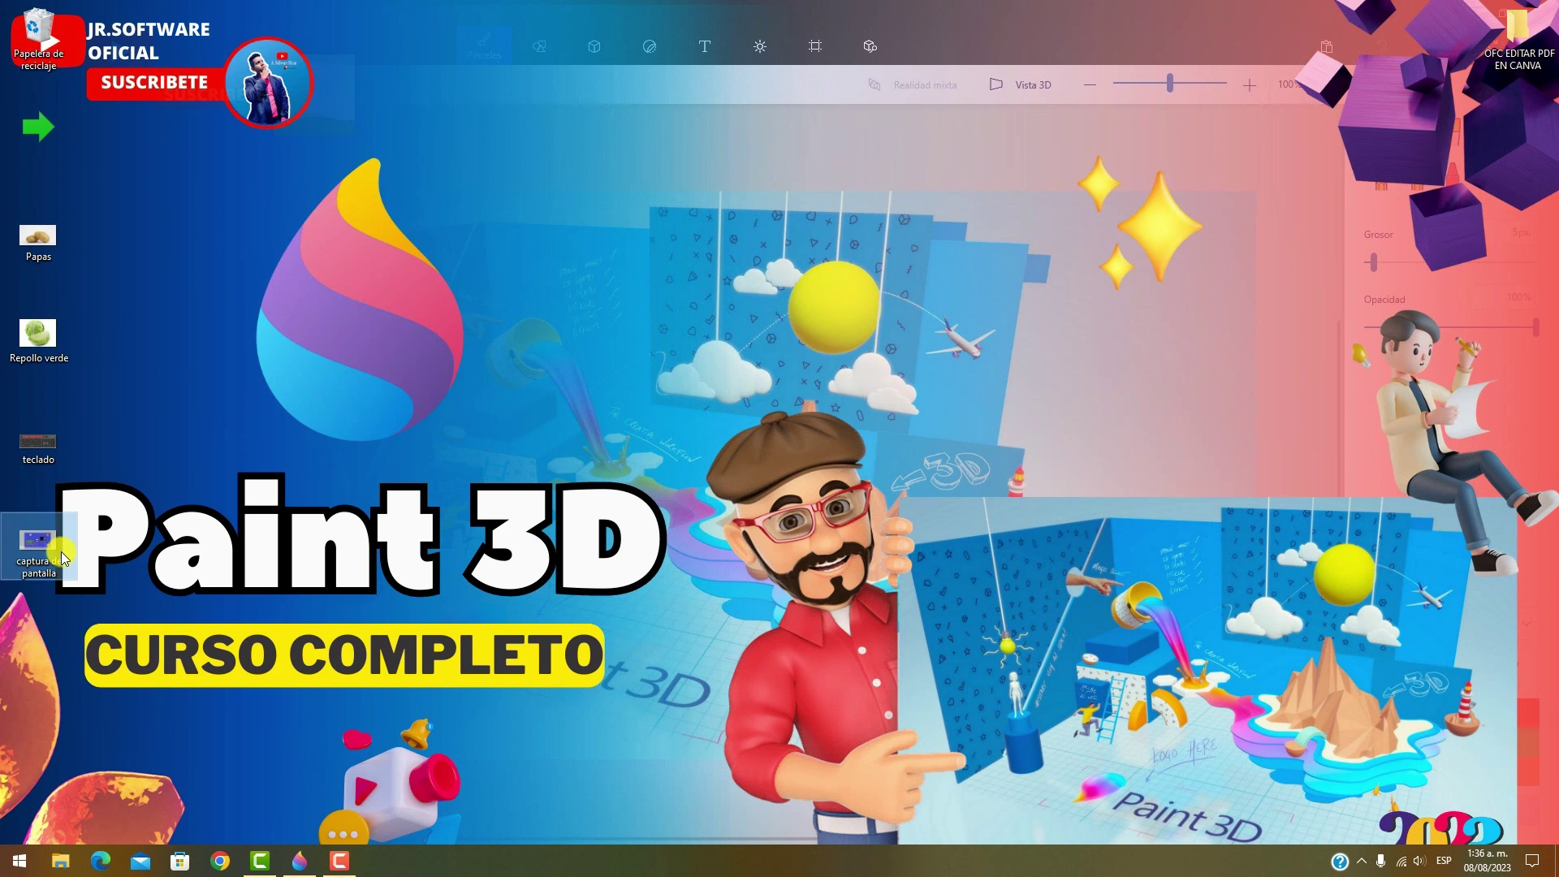
double_click(38, 543)
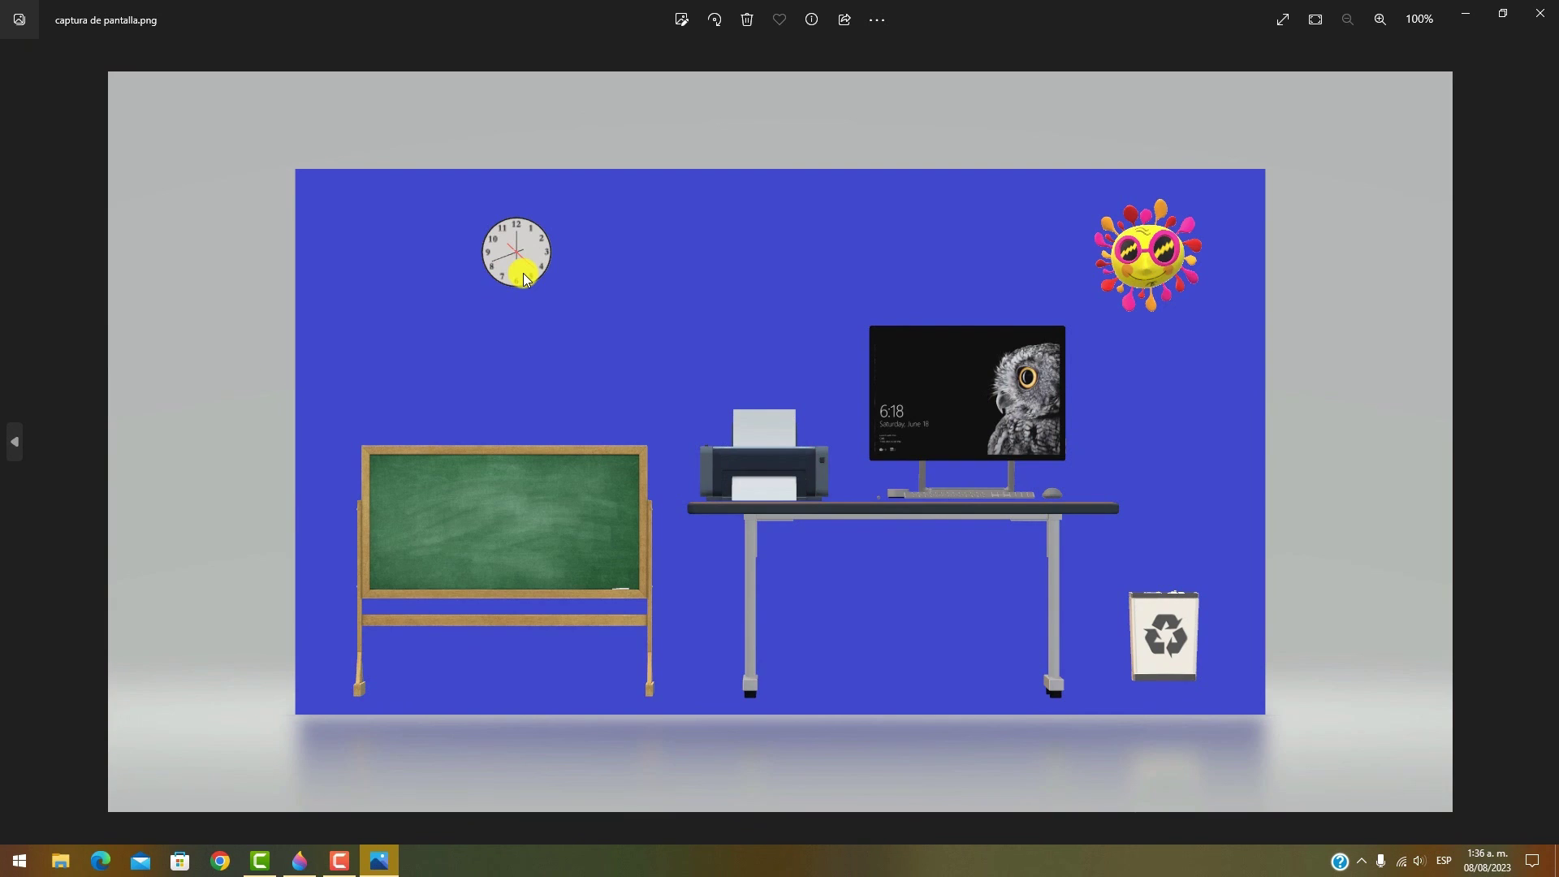
- Zoom in and out on the "captura de pantalla" image to inspect its detail, and close the viewer
scroll(972, 362, up, 5)
scroll(1113, 379, down, 2)
scroll(964, 446, up, 3)
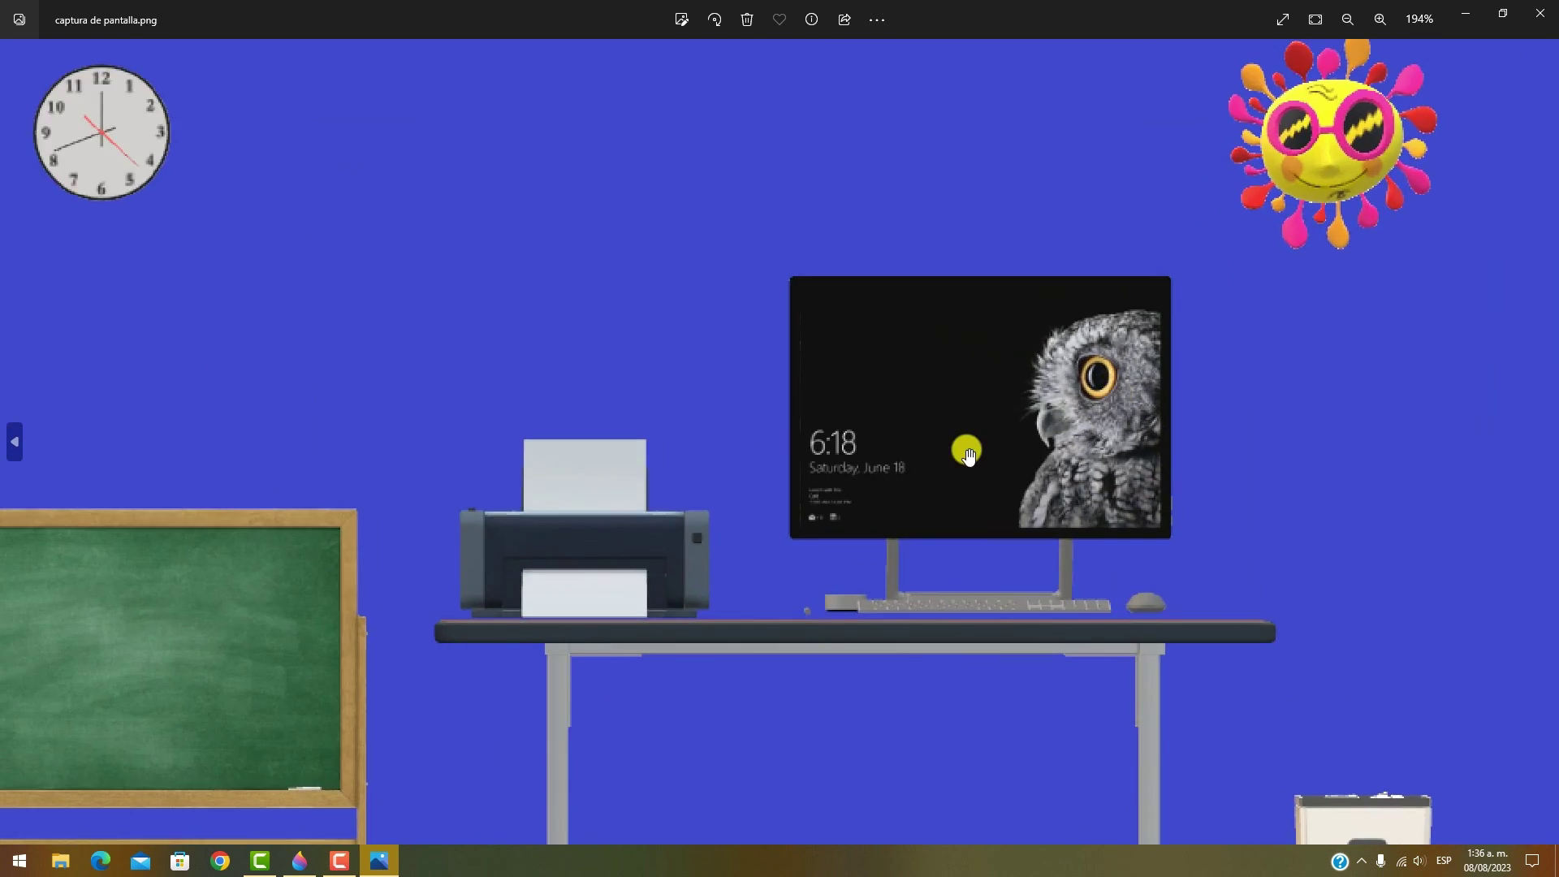
scroll(925, 495, down, 4)
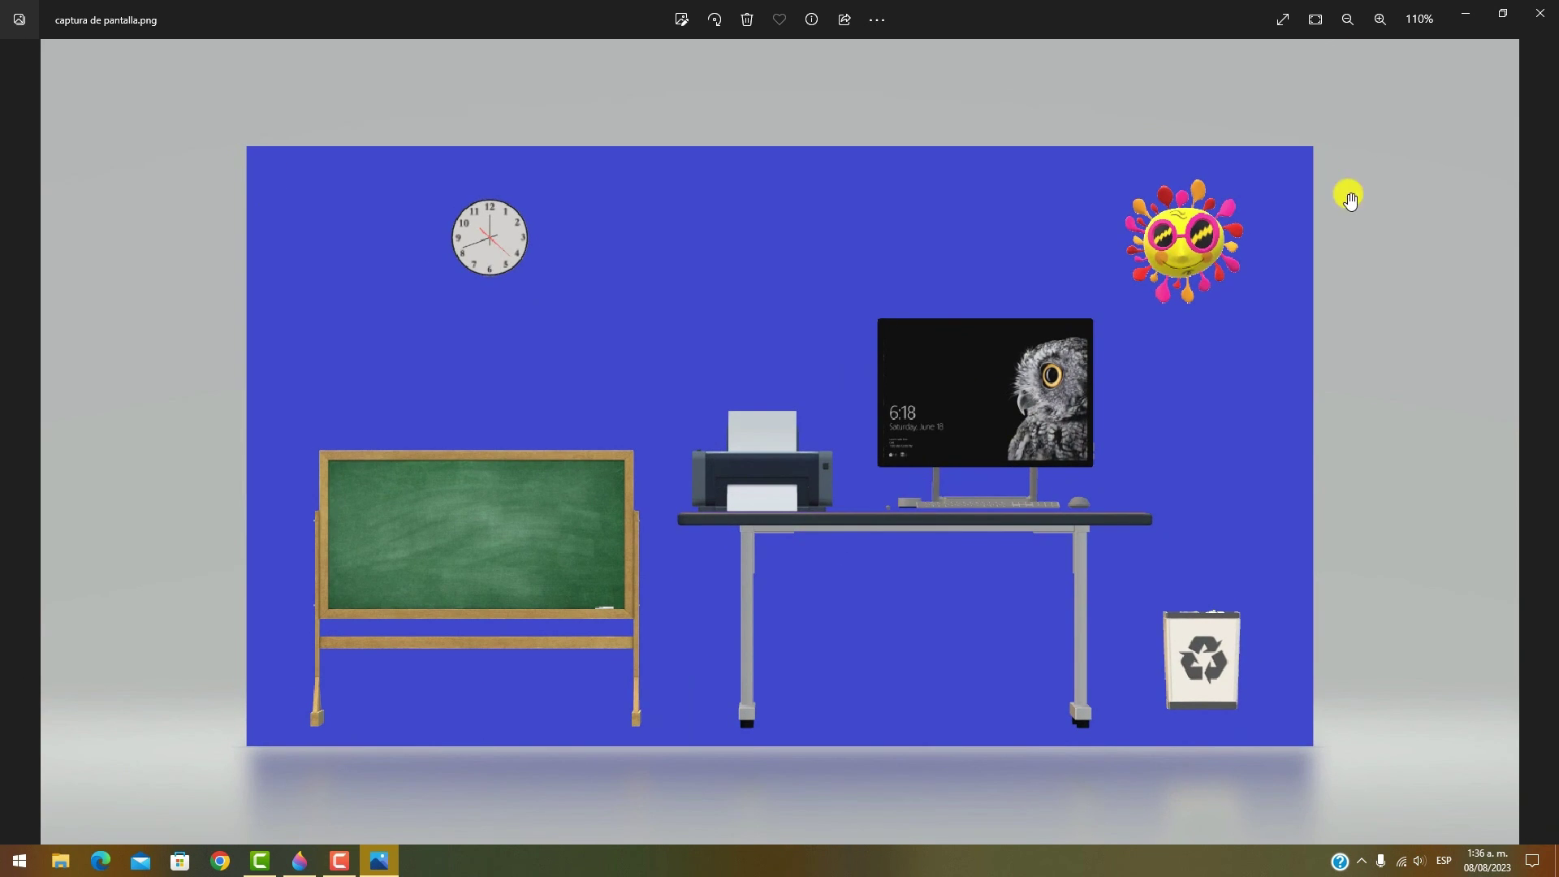
click(1540, 11)
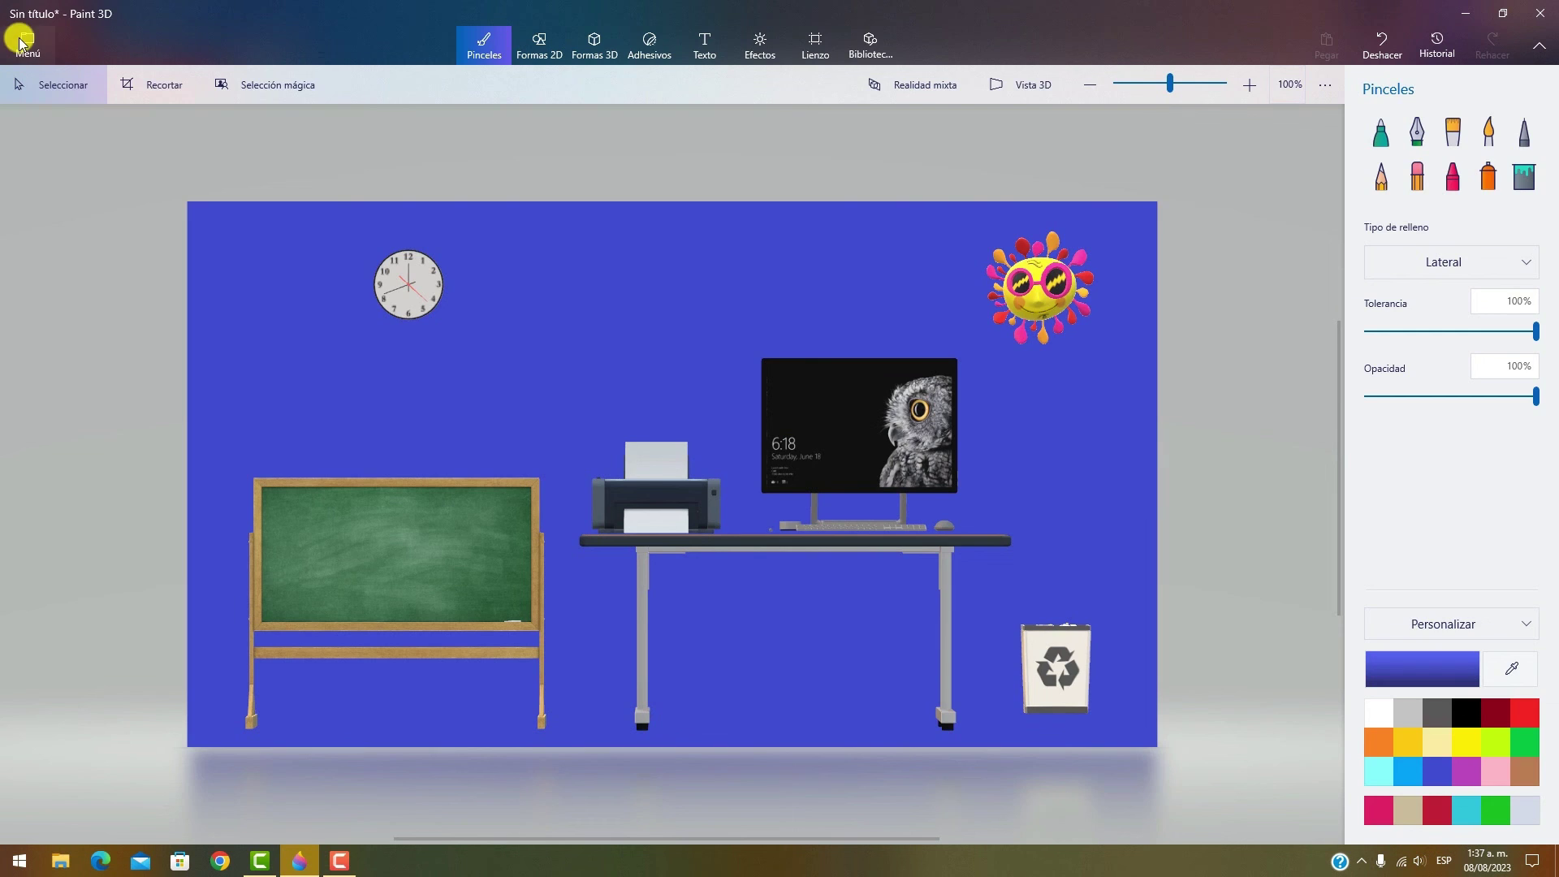
- Save the scene as an editable Paint 3D project named "PROYECTO DE PRUEBA"
click(24, 42)
click(97, 242)
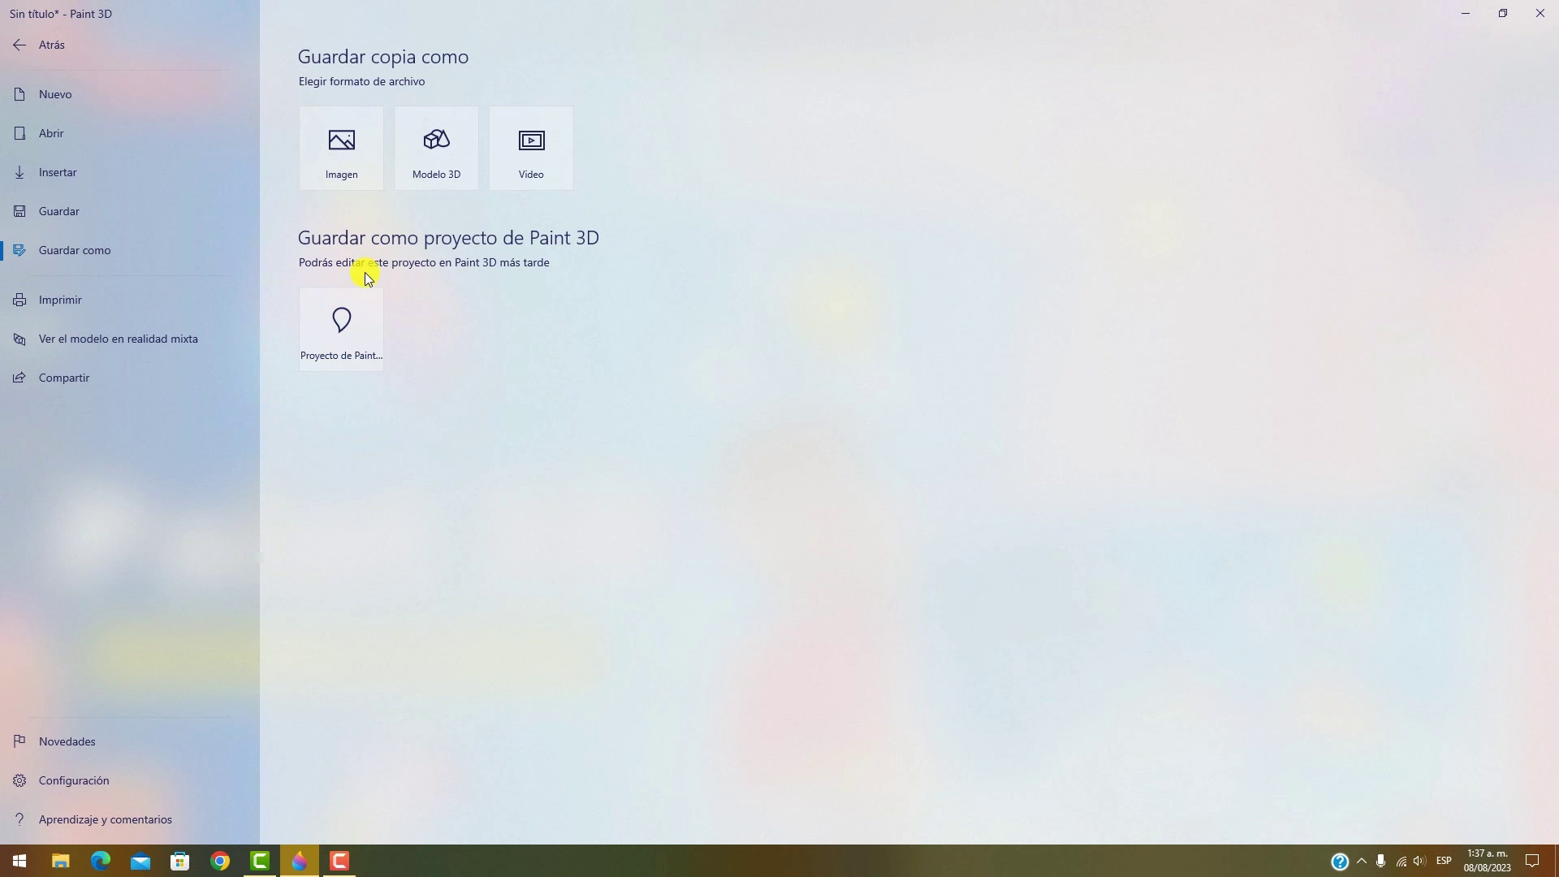
click(357, 334)
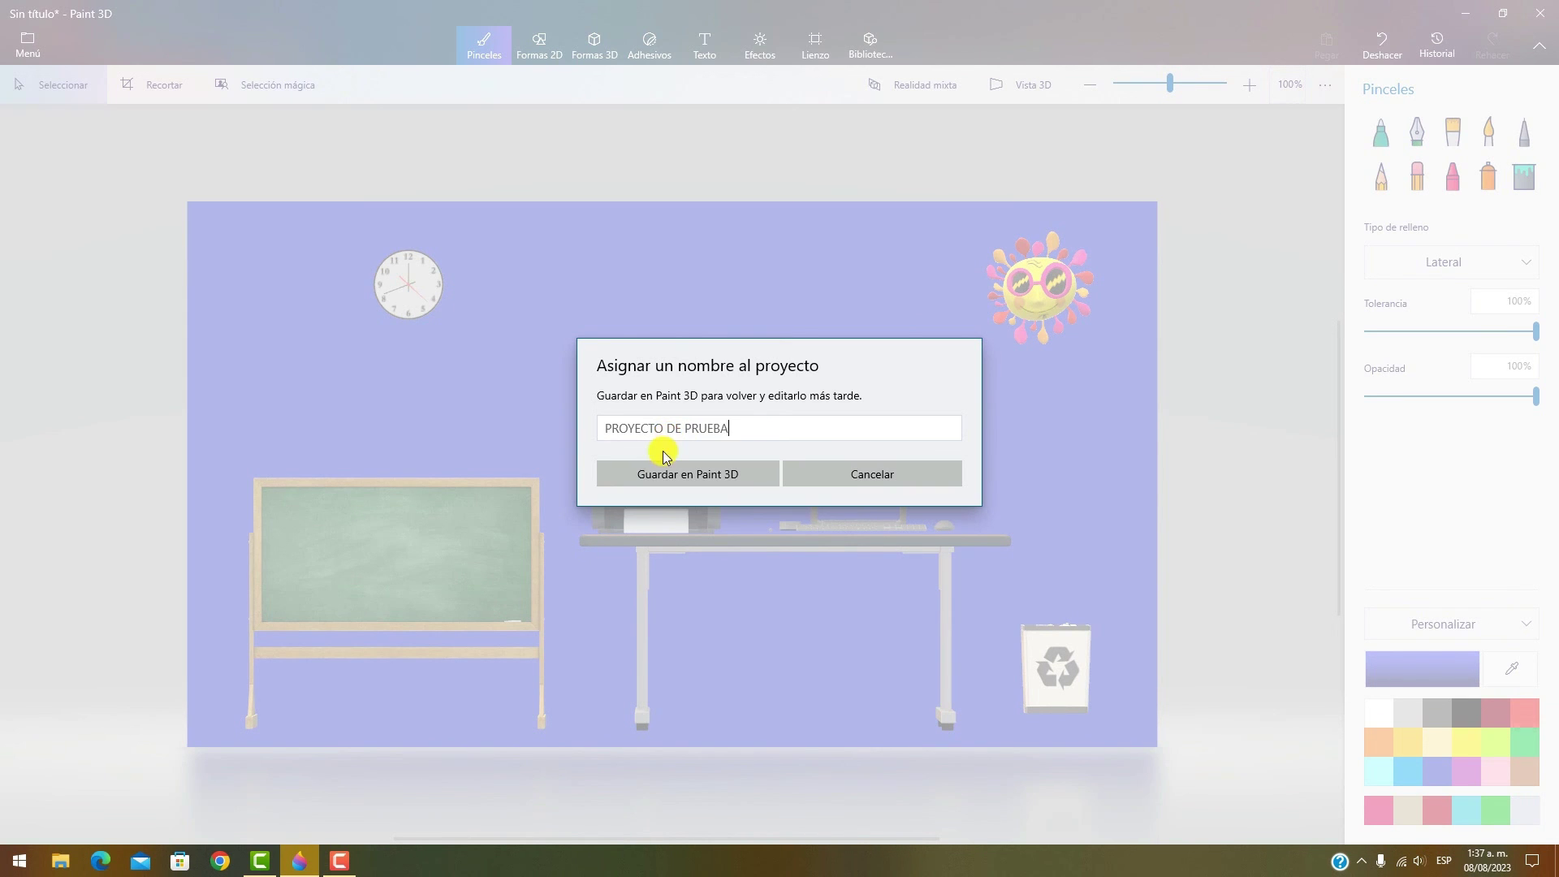
click(668, 460)
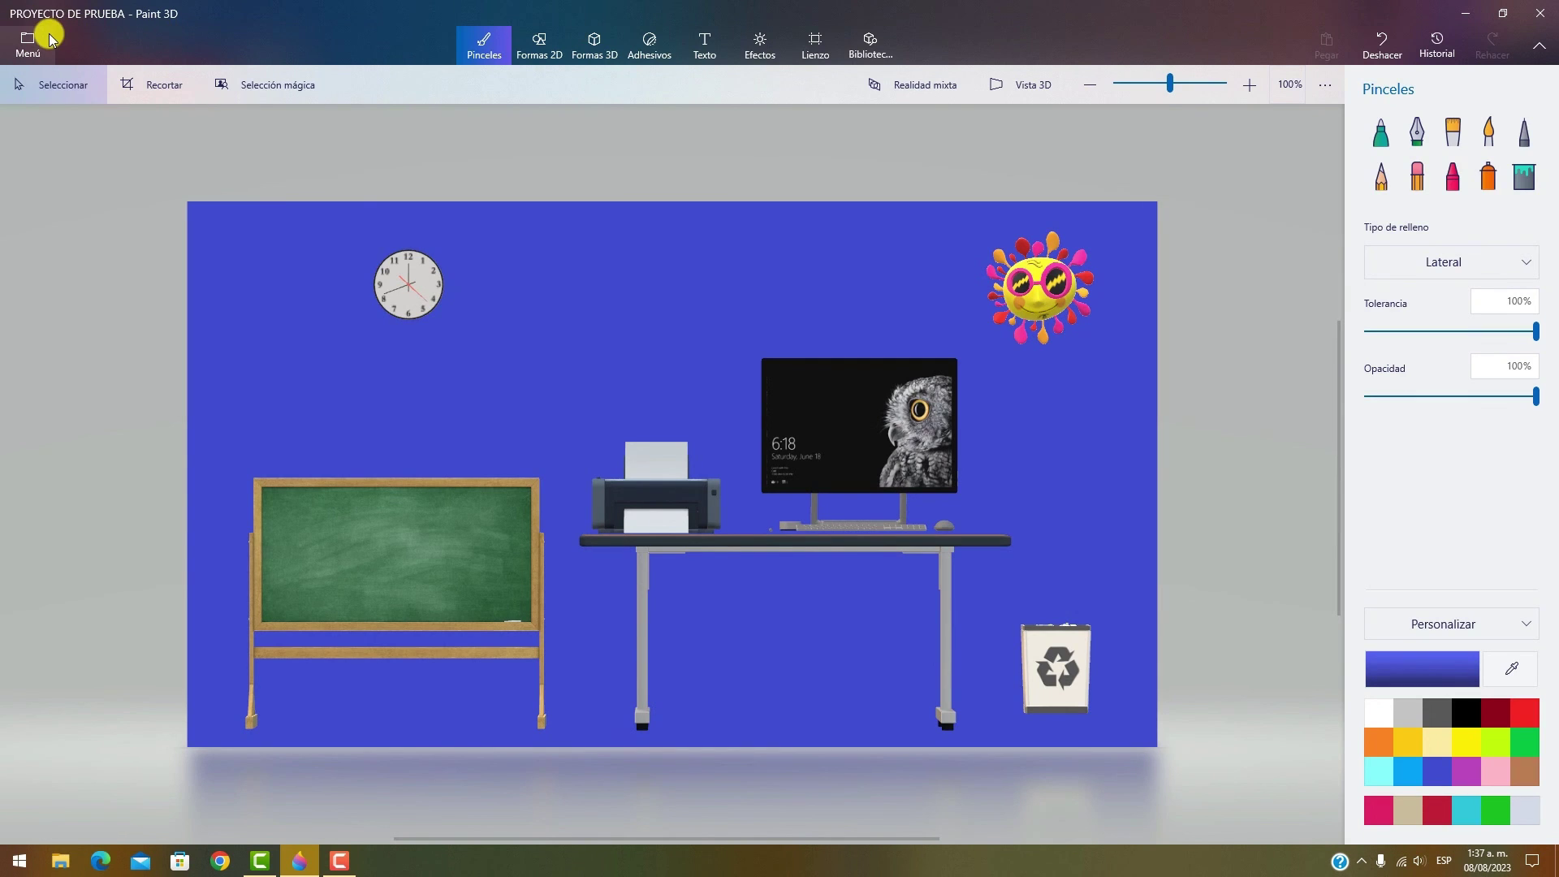
- Start saving a copy of the scene as an image, with the type set to PNG and transparency enabled
click(30, 42)
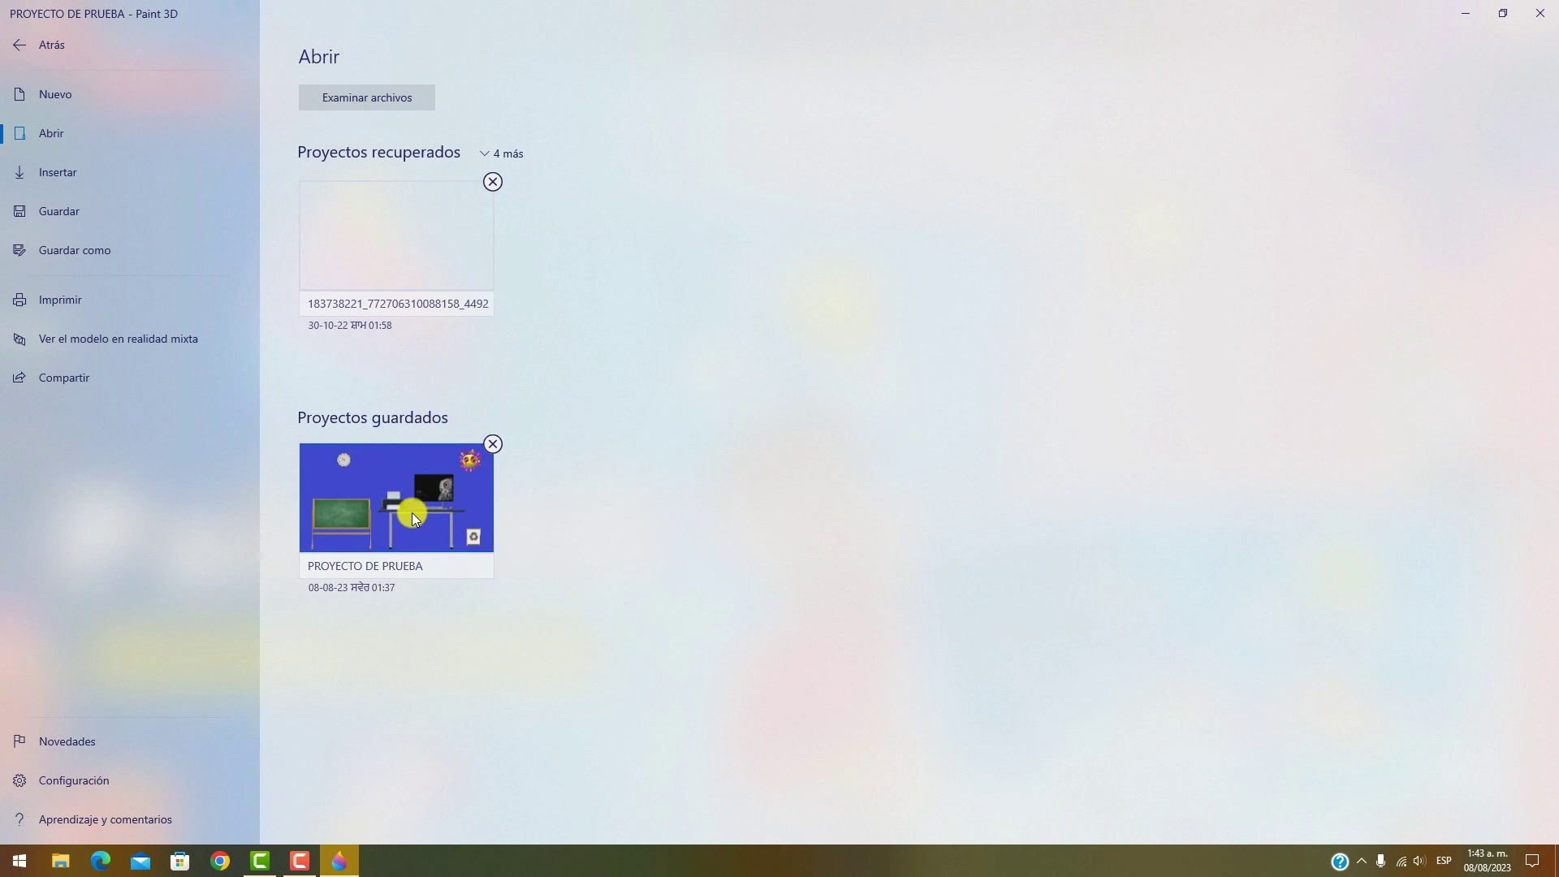
click(87, 251)
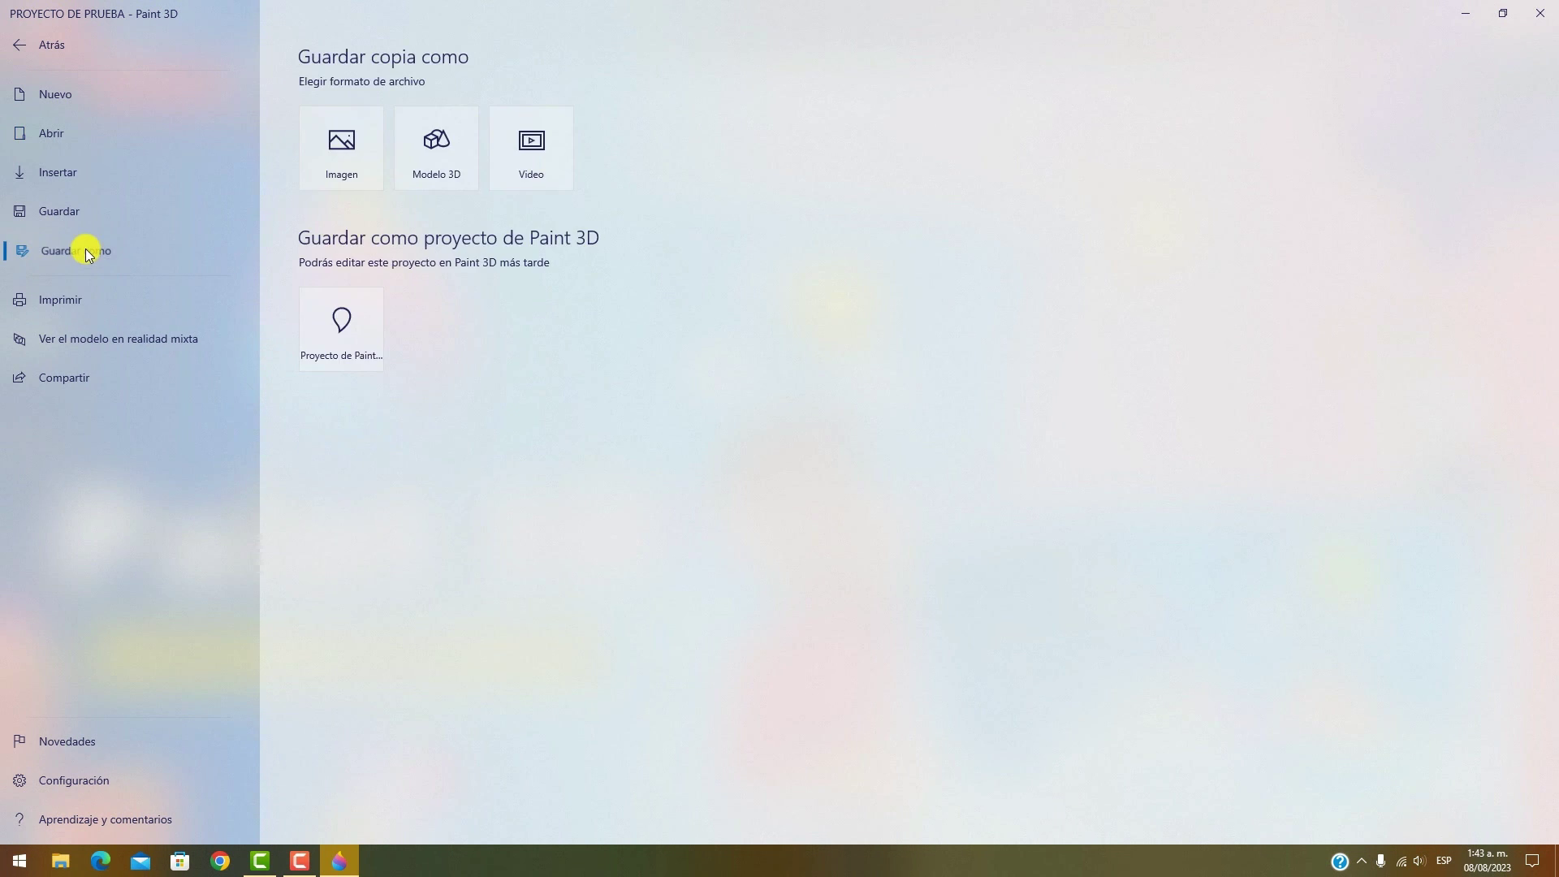
click(352, 172)
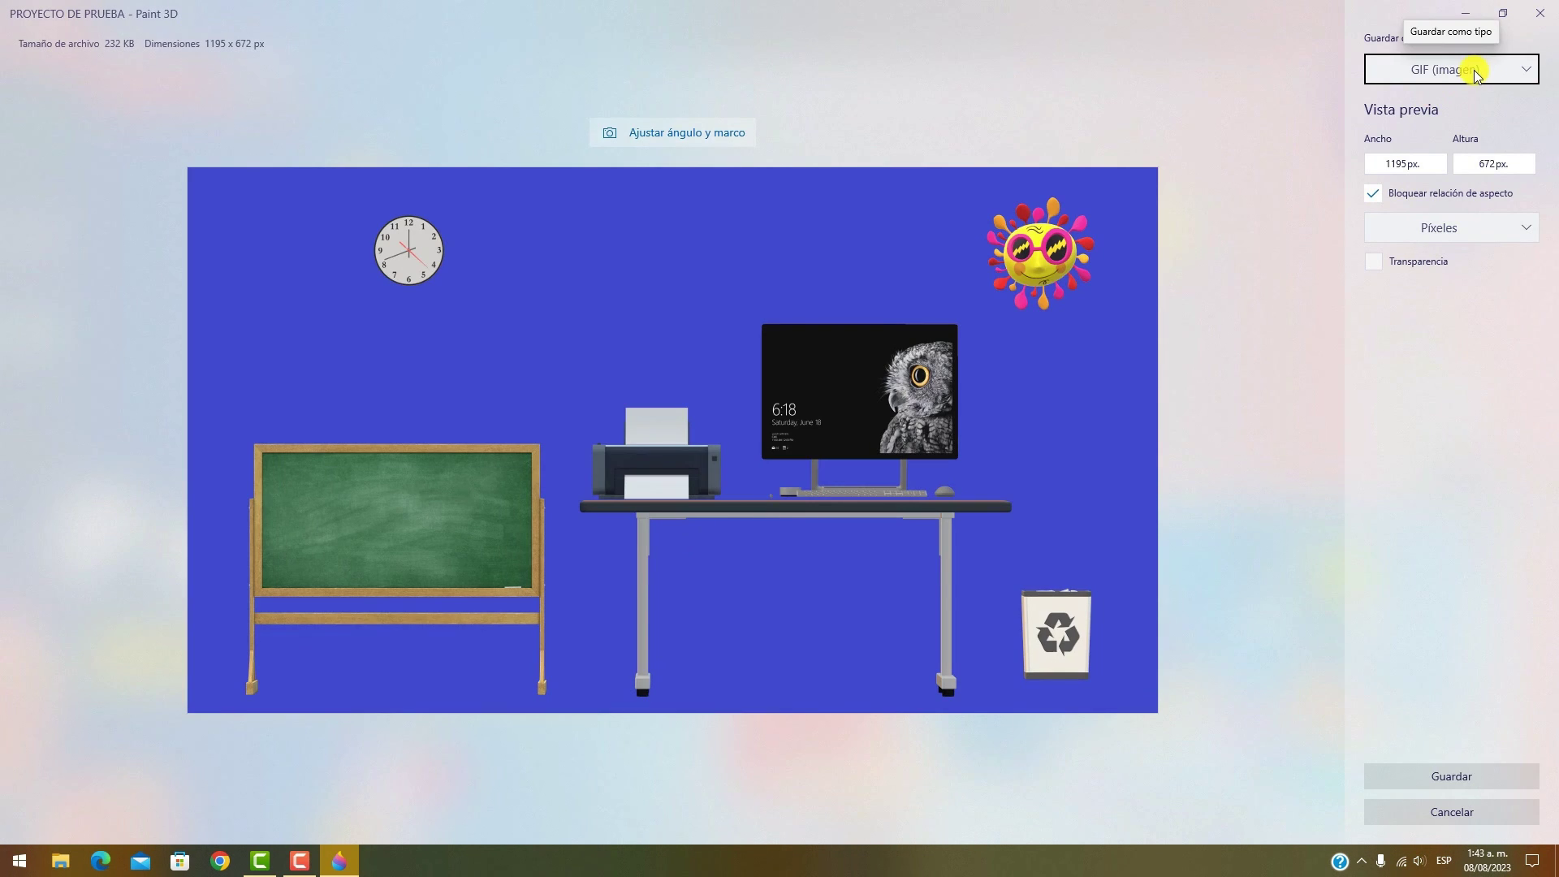
click(1475, 74)
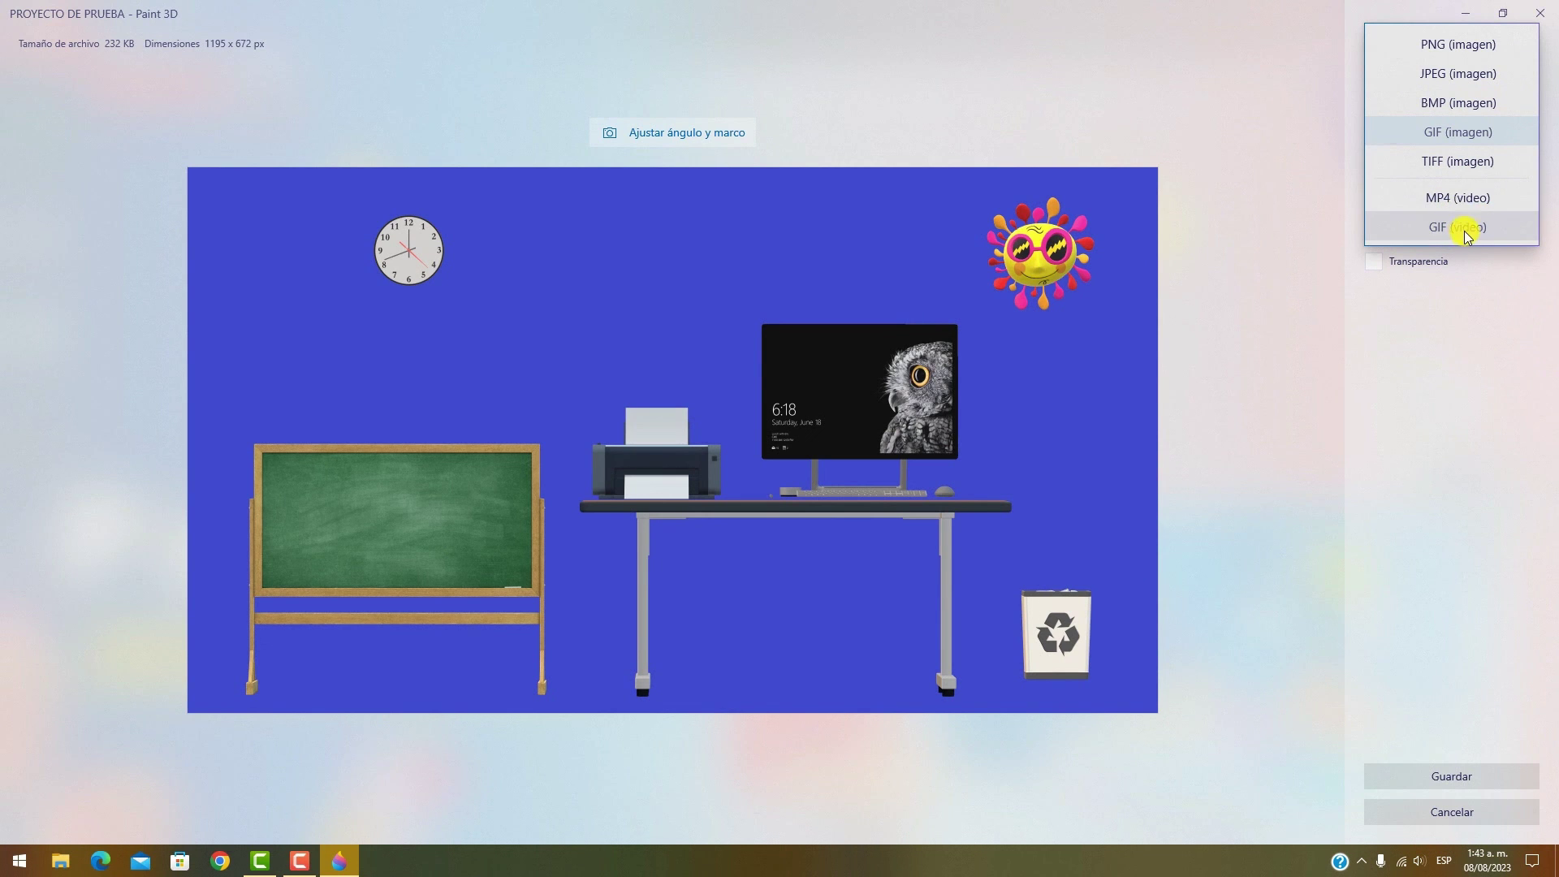
click(1459, 47)
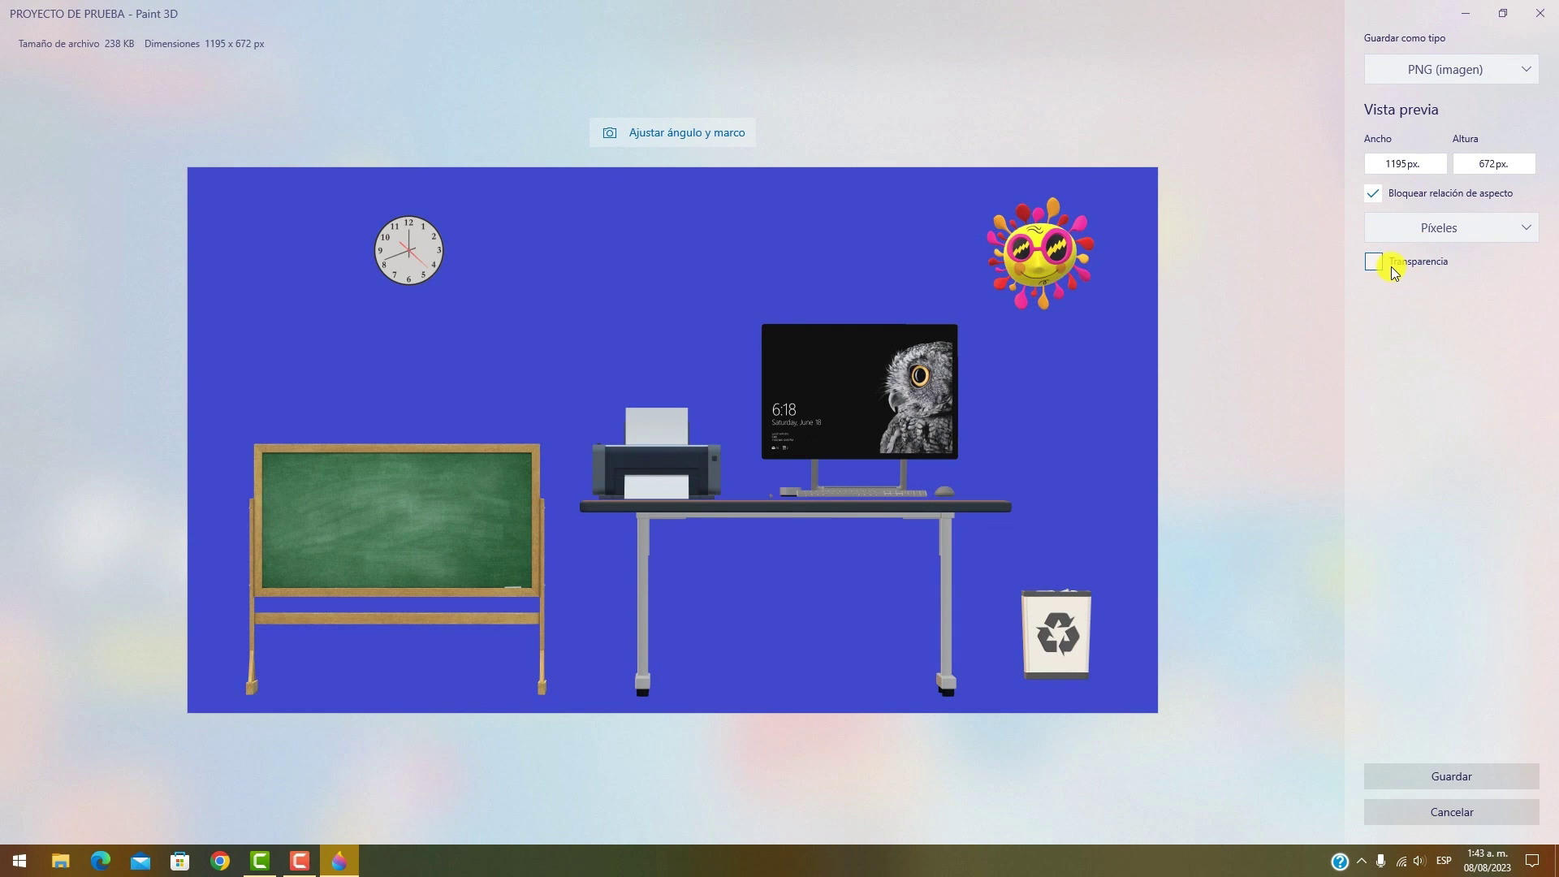
click(1374, 264)
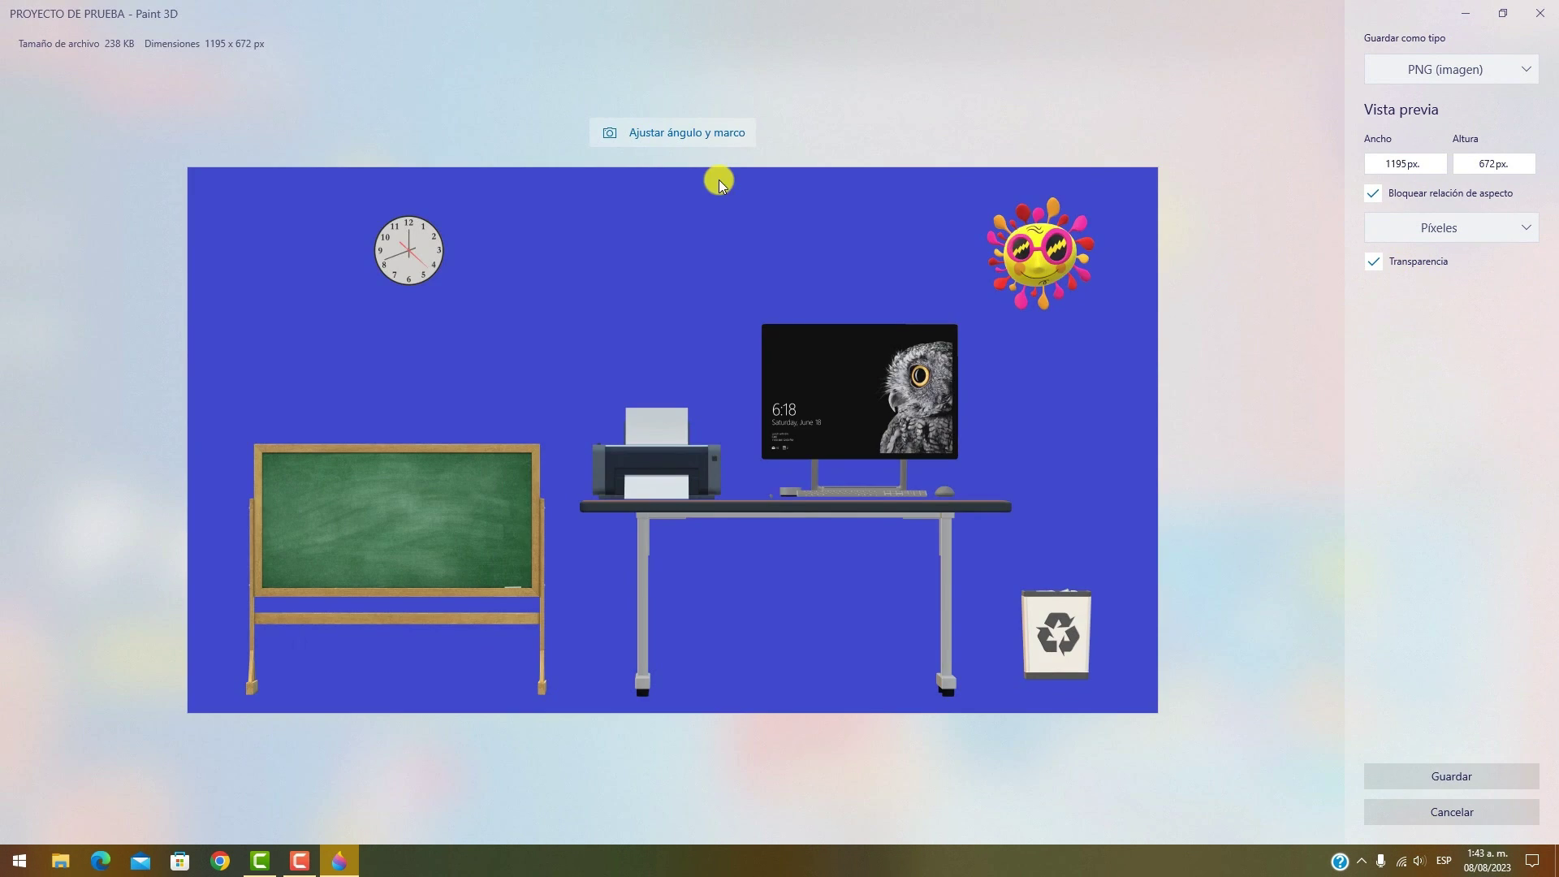
- Adjust the image's angle with 3D view activated, orbiting the scene to an oblique view from above, and accept the framing
click(701, 142)
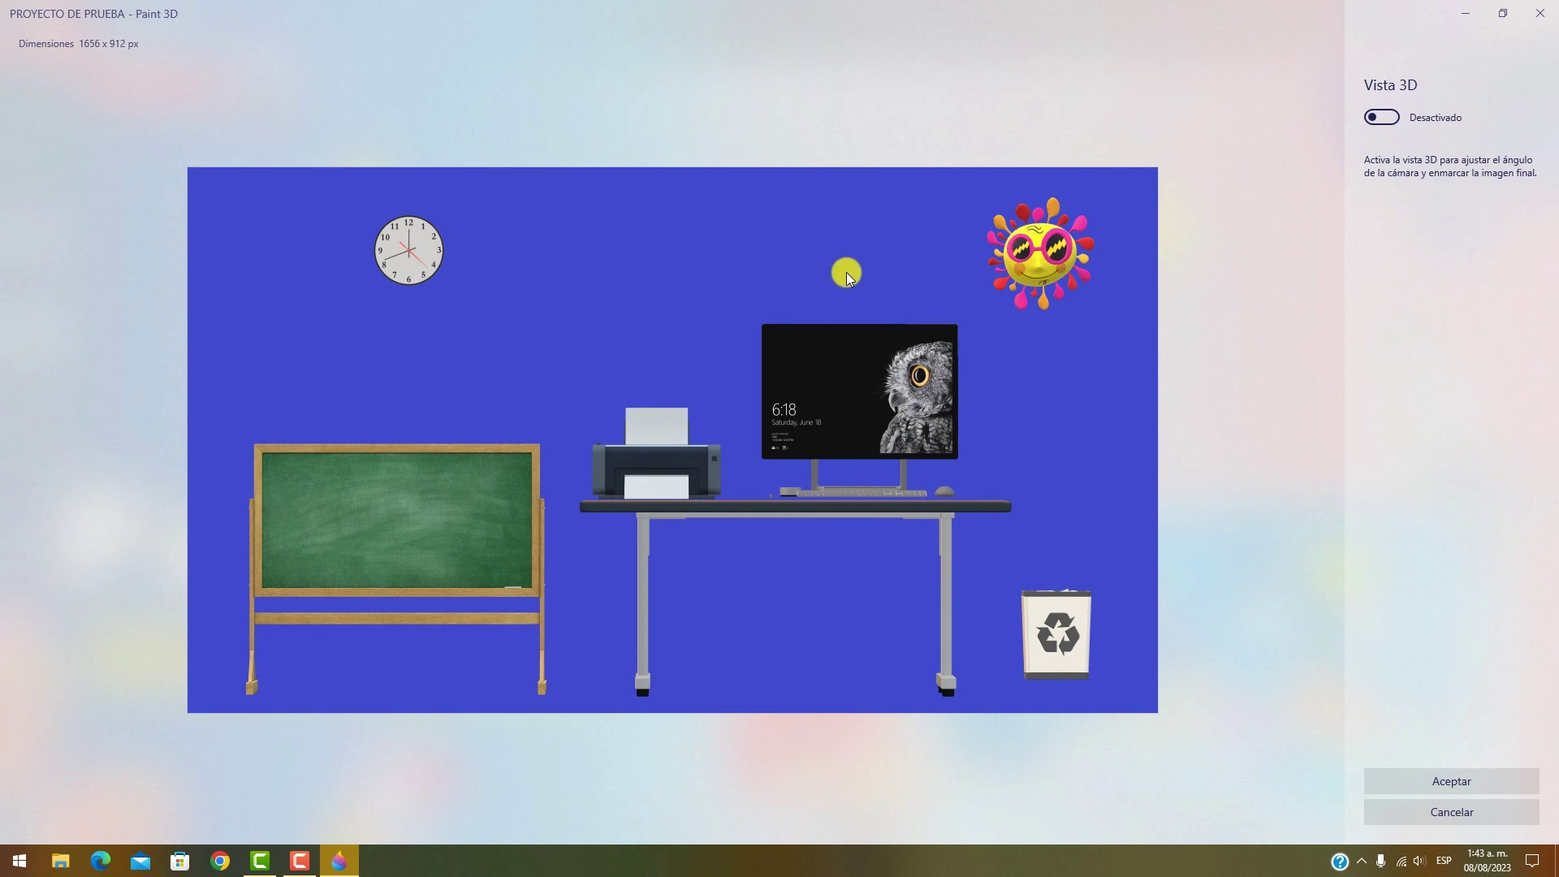
click(1387, 119)
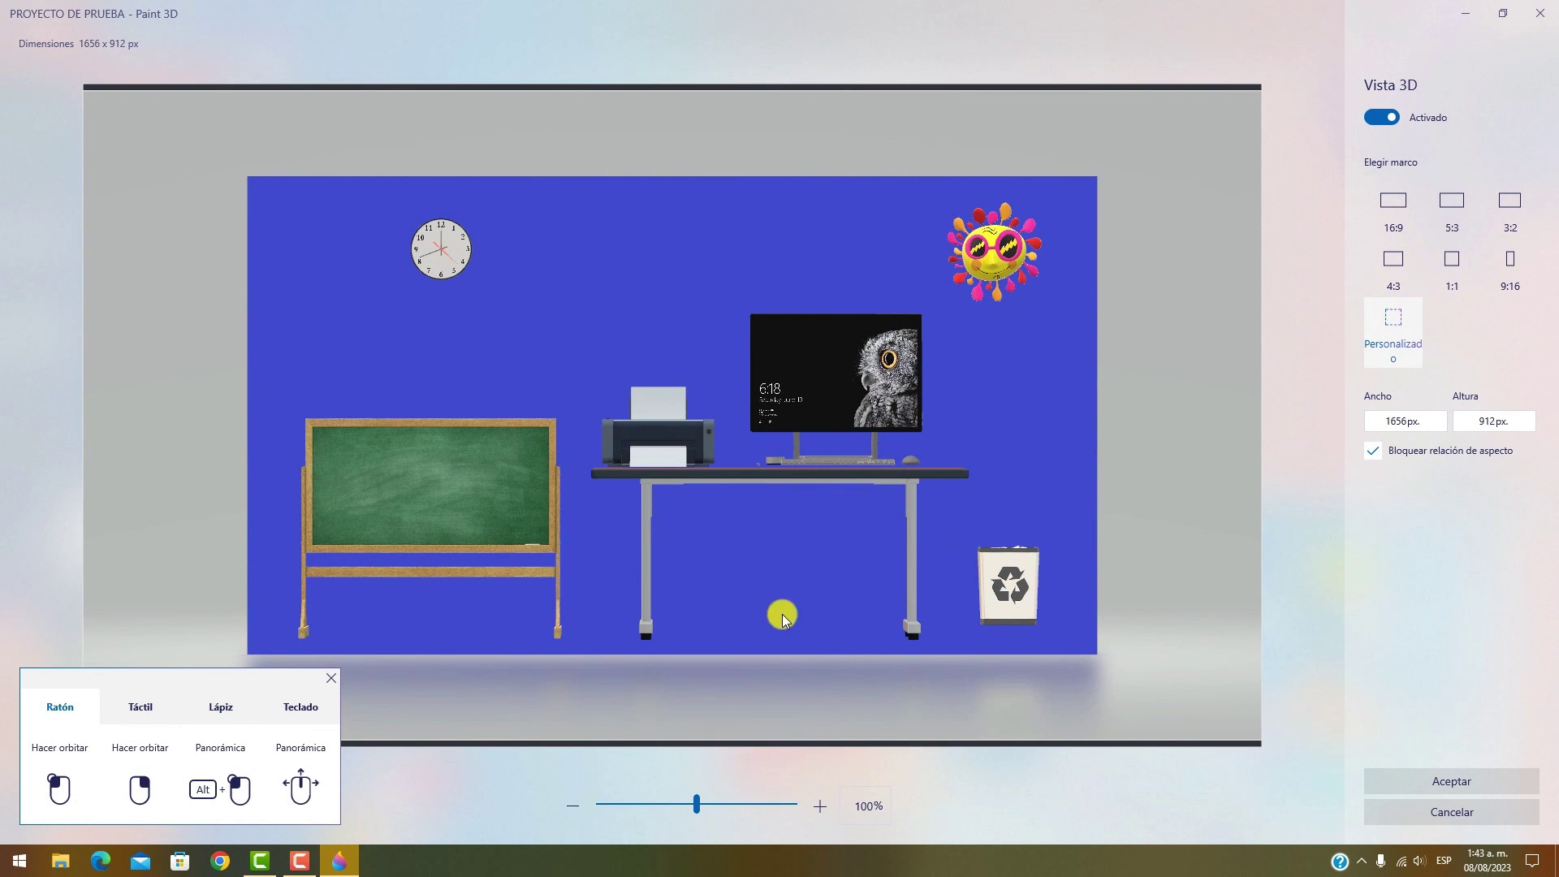
drag(854, 615, 786, 609)
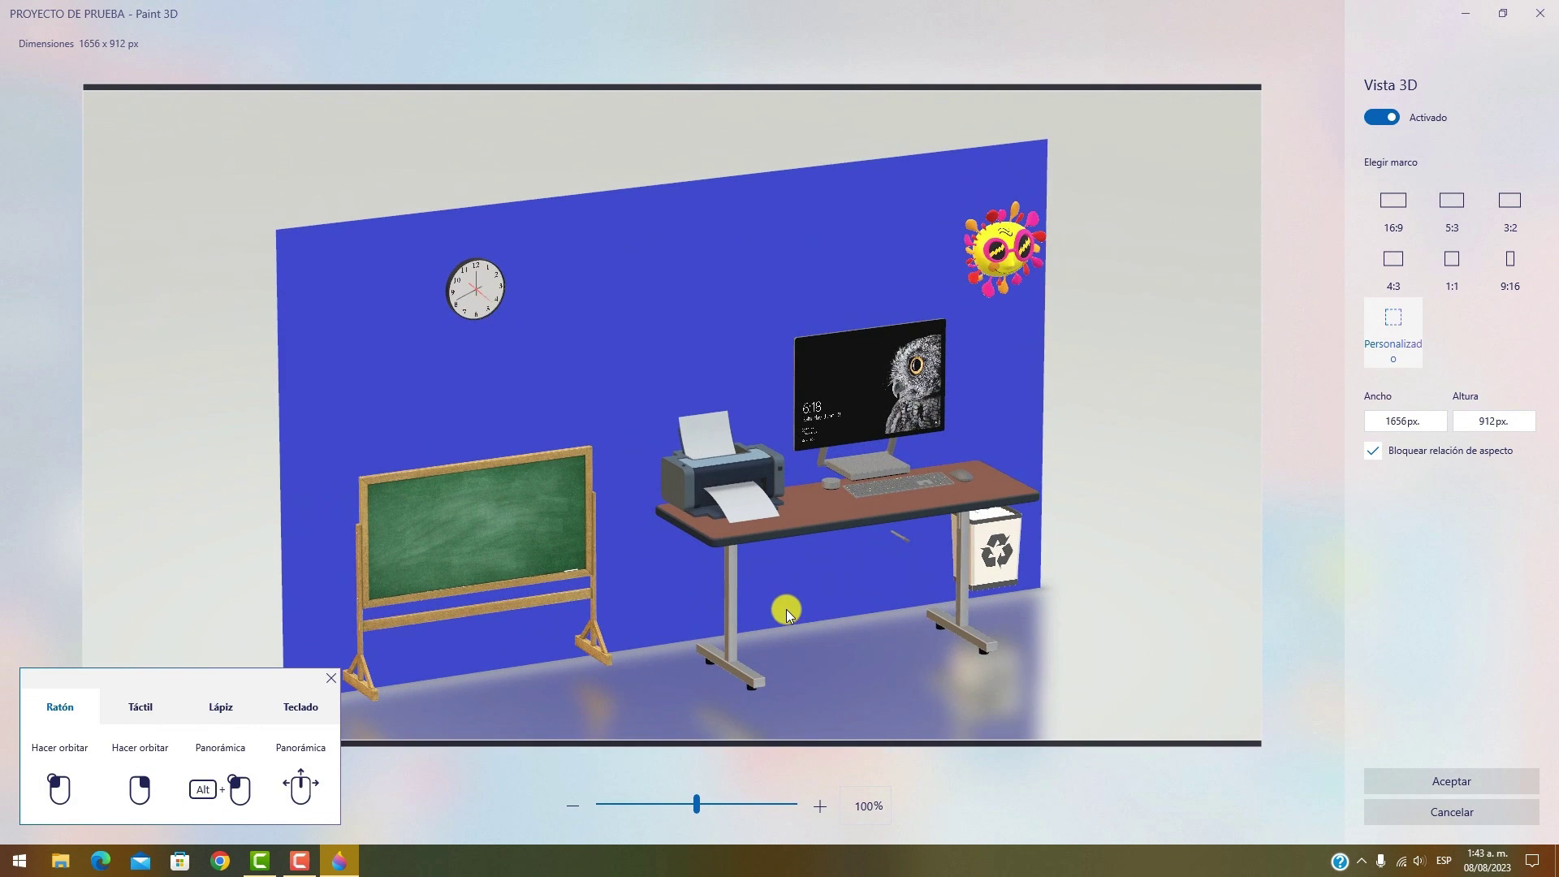
click(1459, 782)
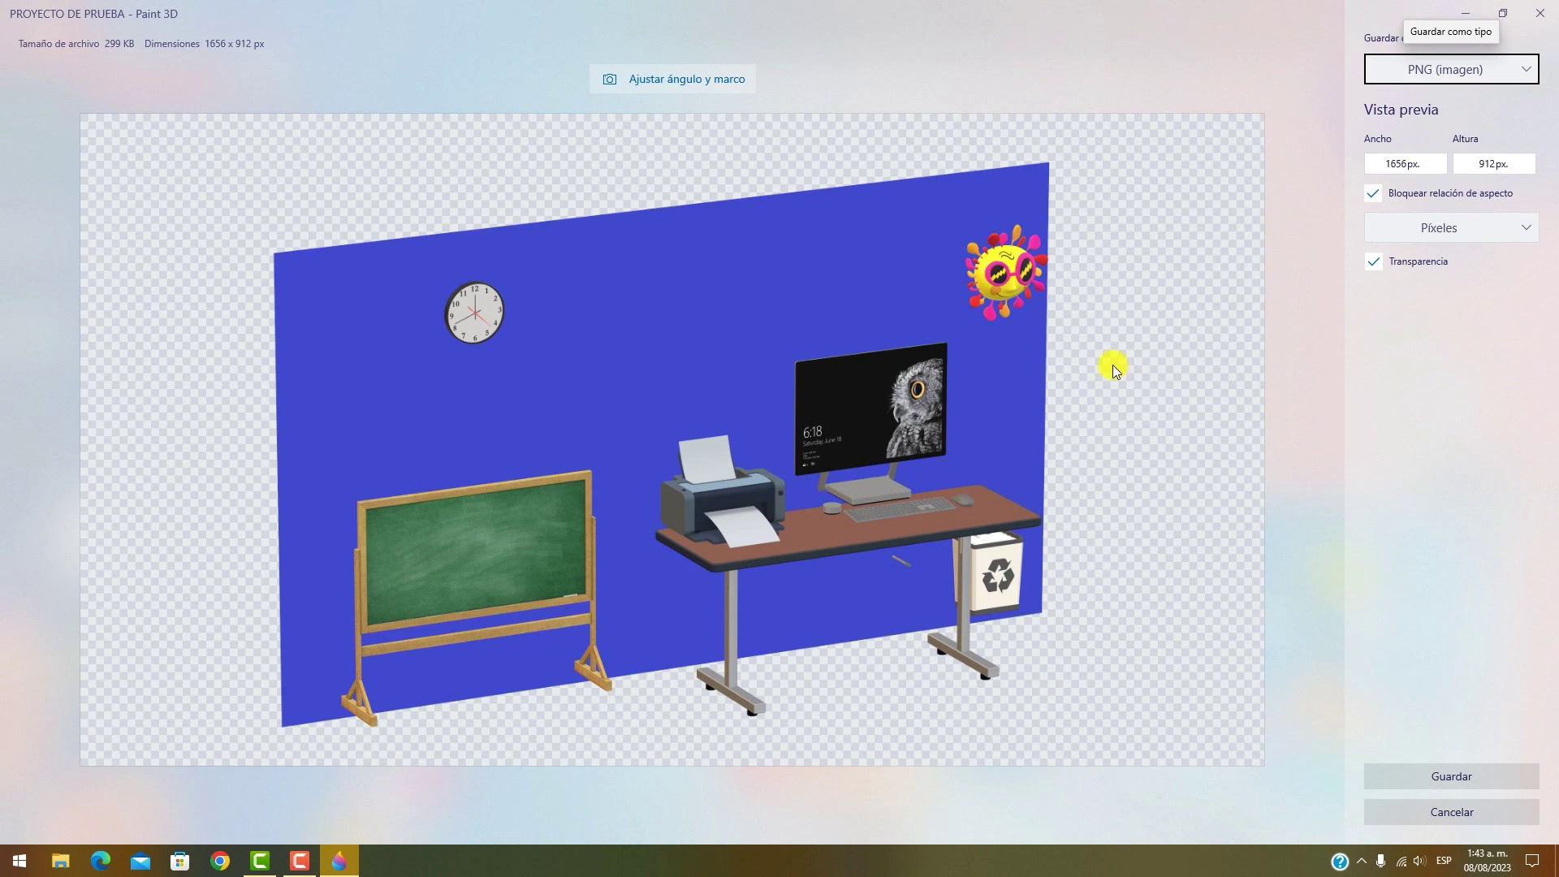
- Save the transparent PNG image to the Escritorio folder under the name "OBJETO 3D"
click(1449, 775)
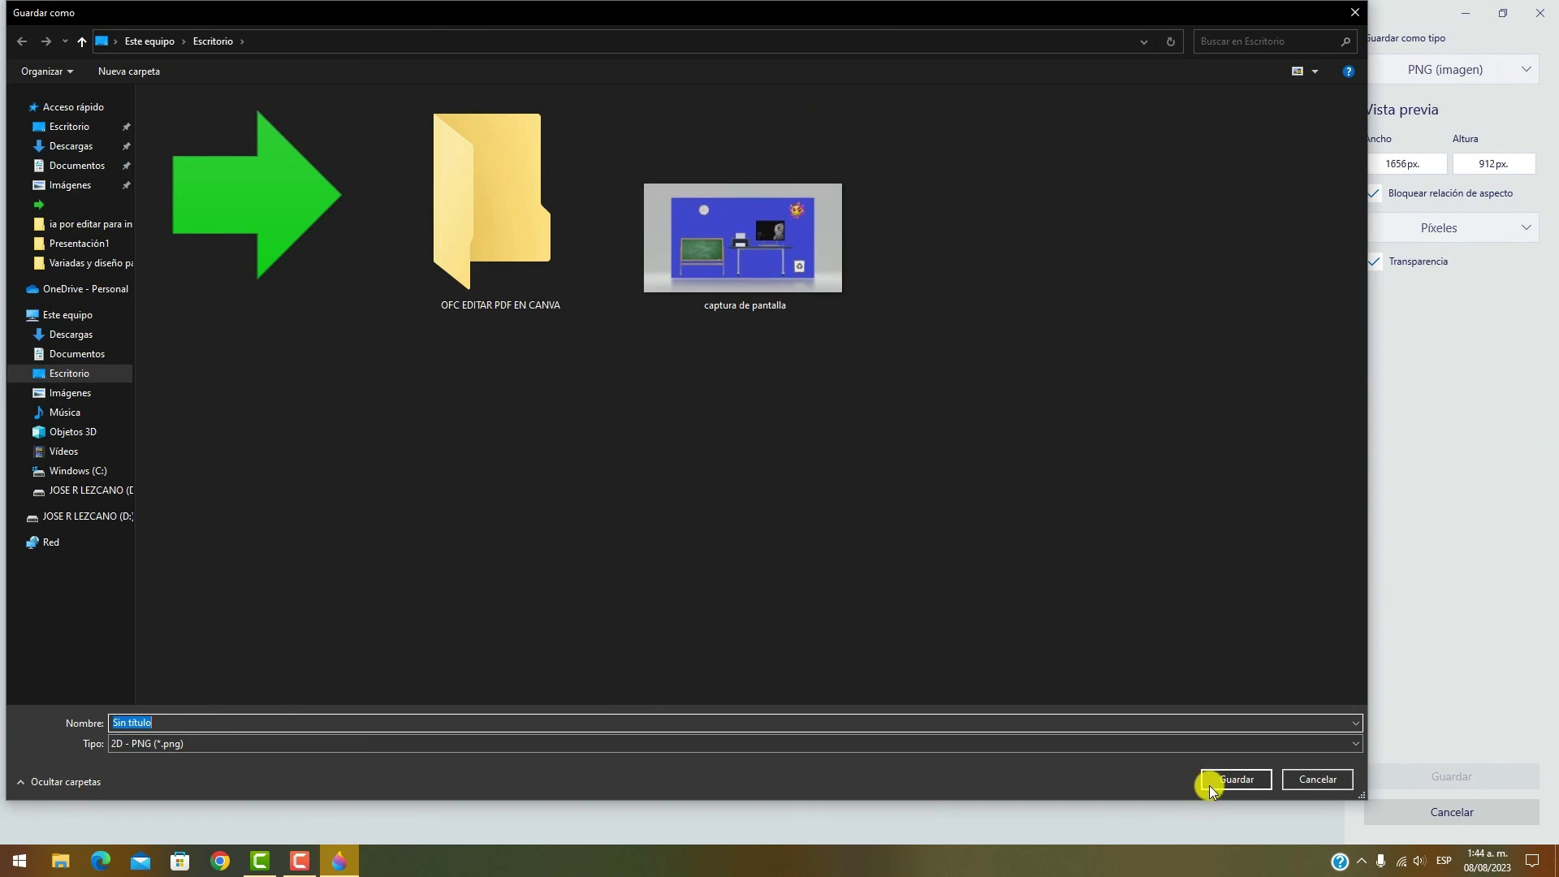
text(OBJE)
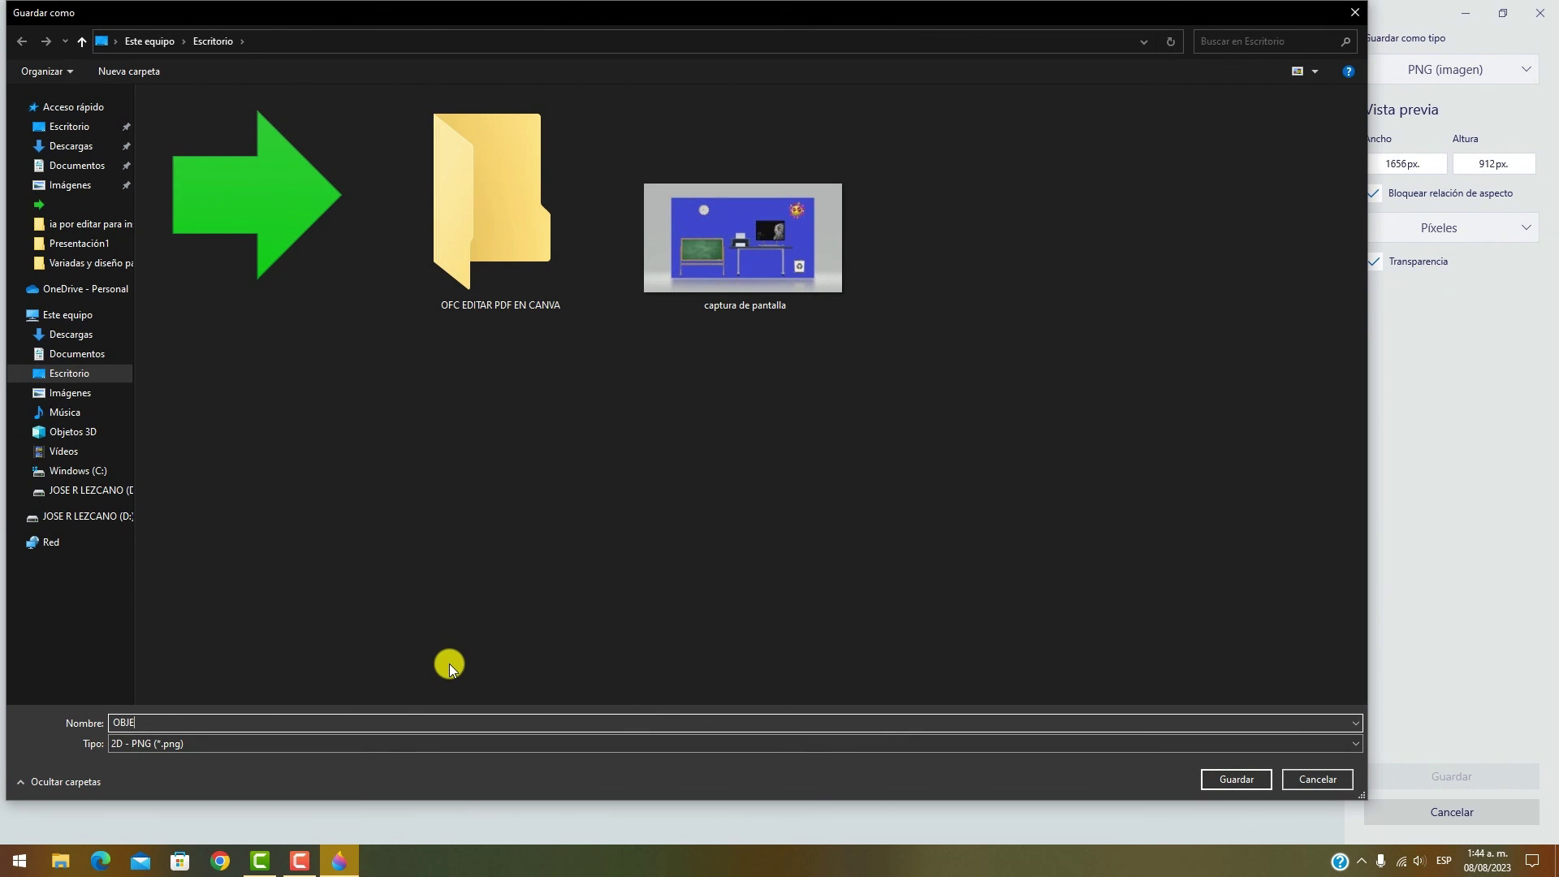
text(TO 3D)
click(1218, 780)
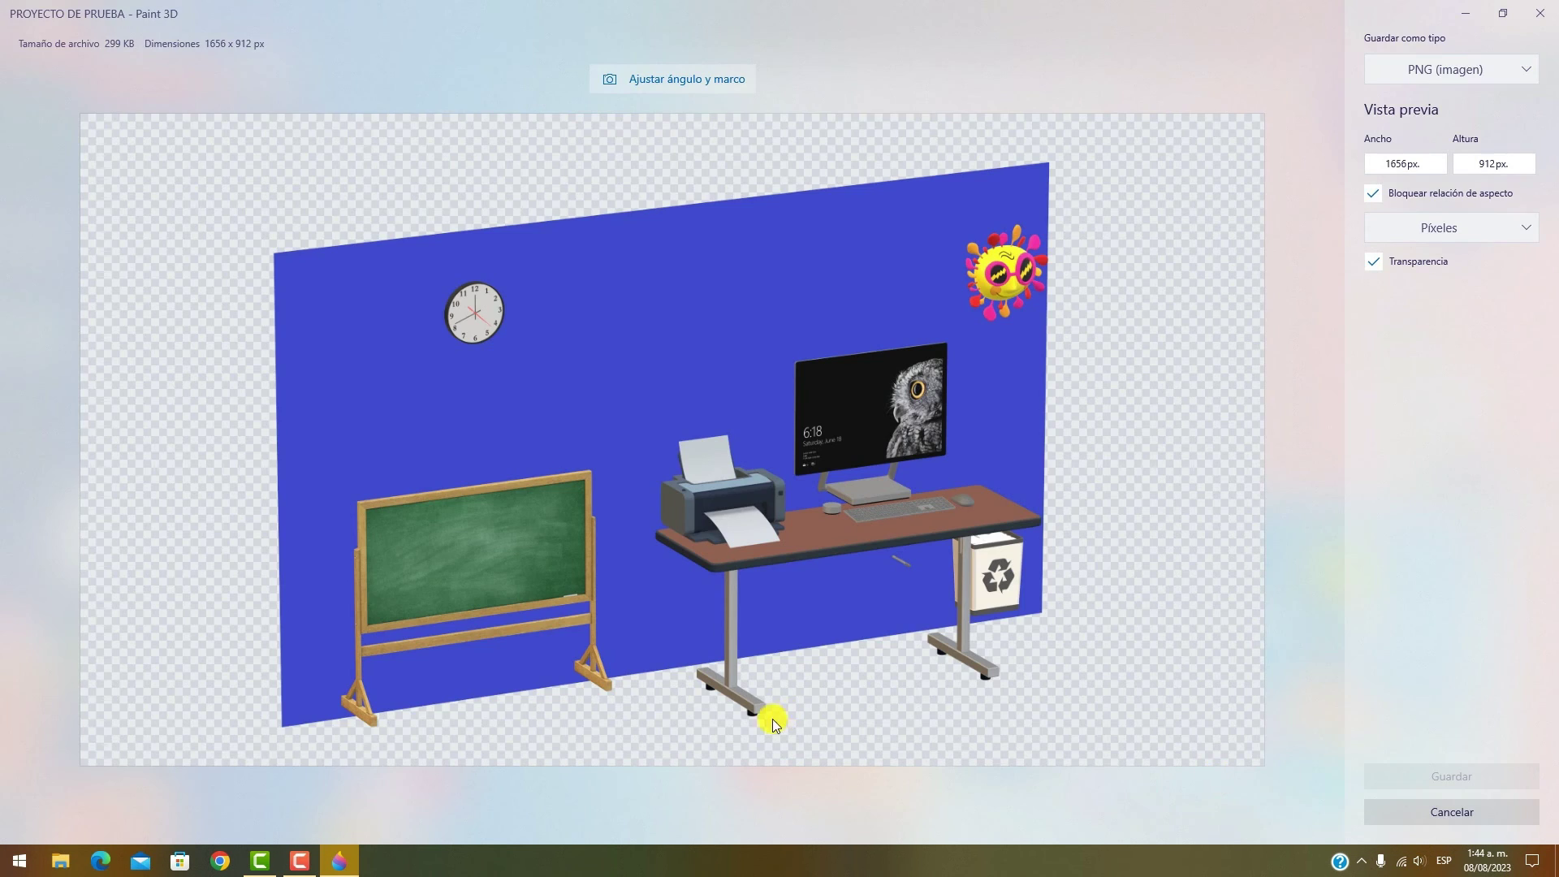
- Refresh the desktop, view the saved "OBJETO 3D" image and close the viewer
click(1502, 10)
right_click(564, 355)
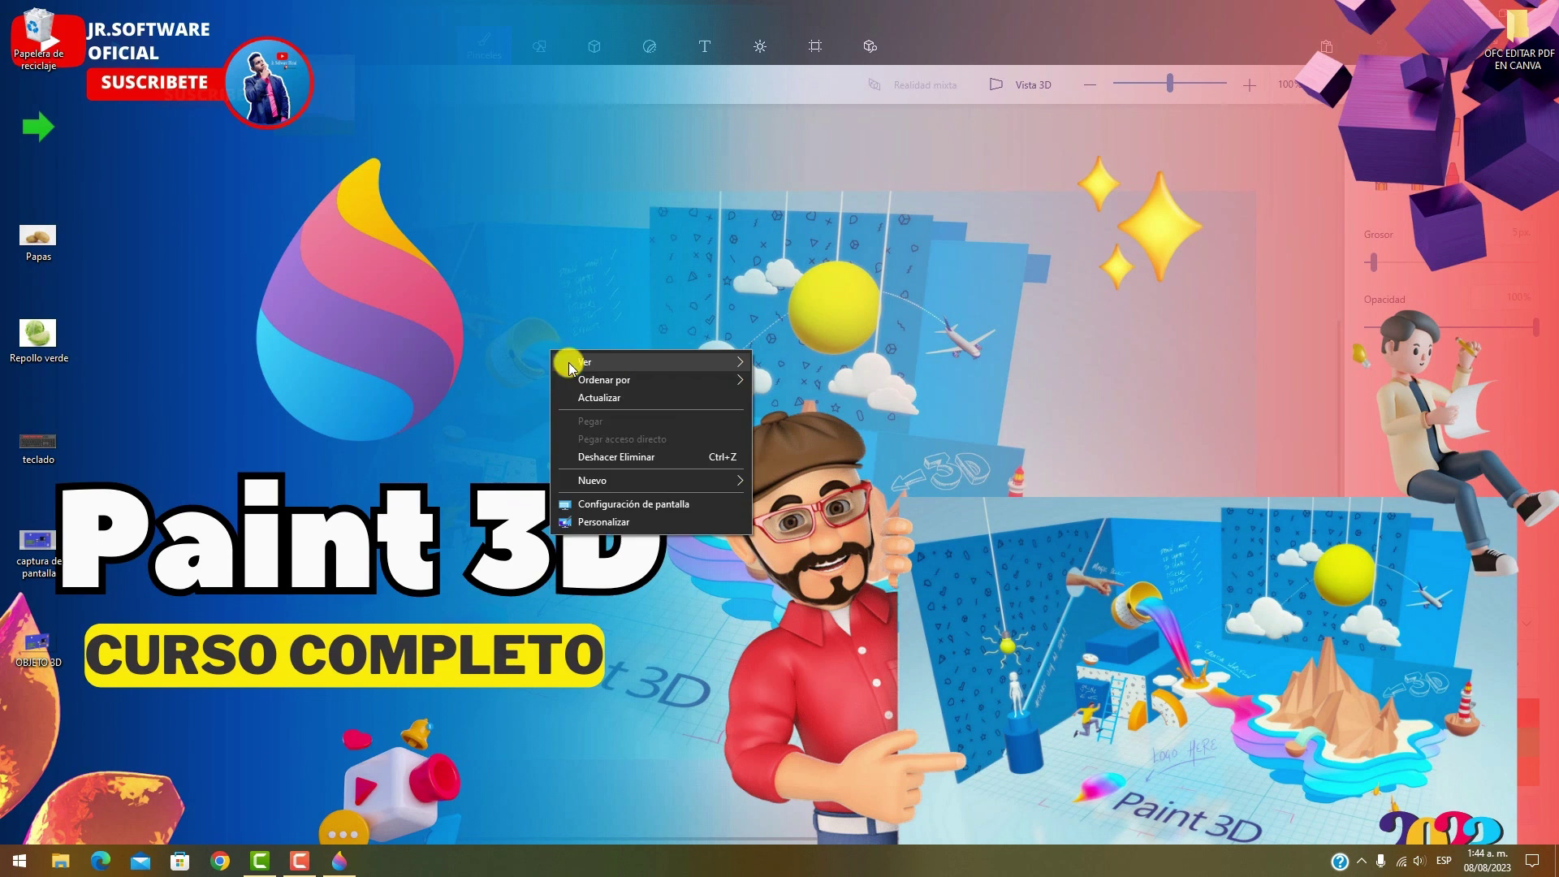
click(567, 393)
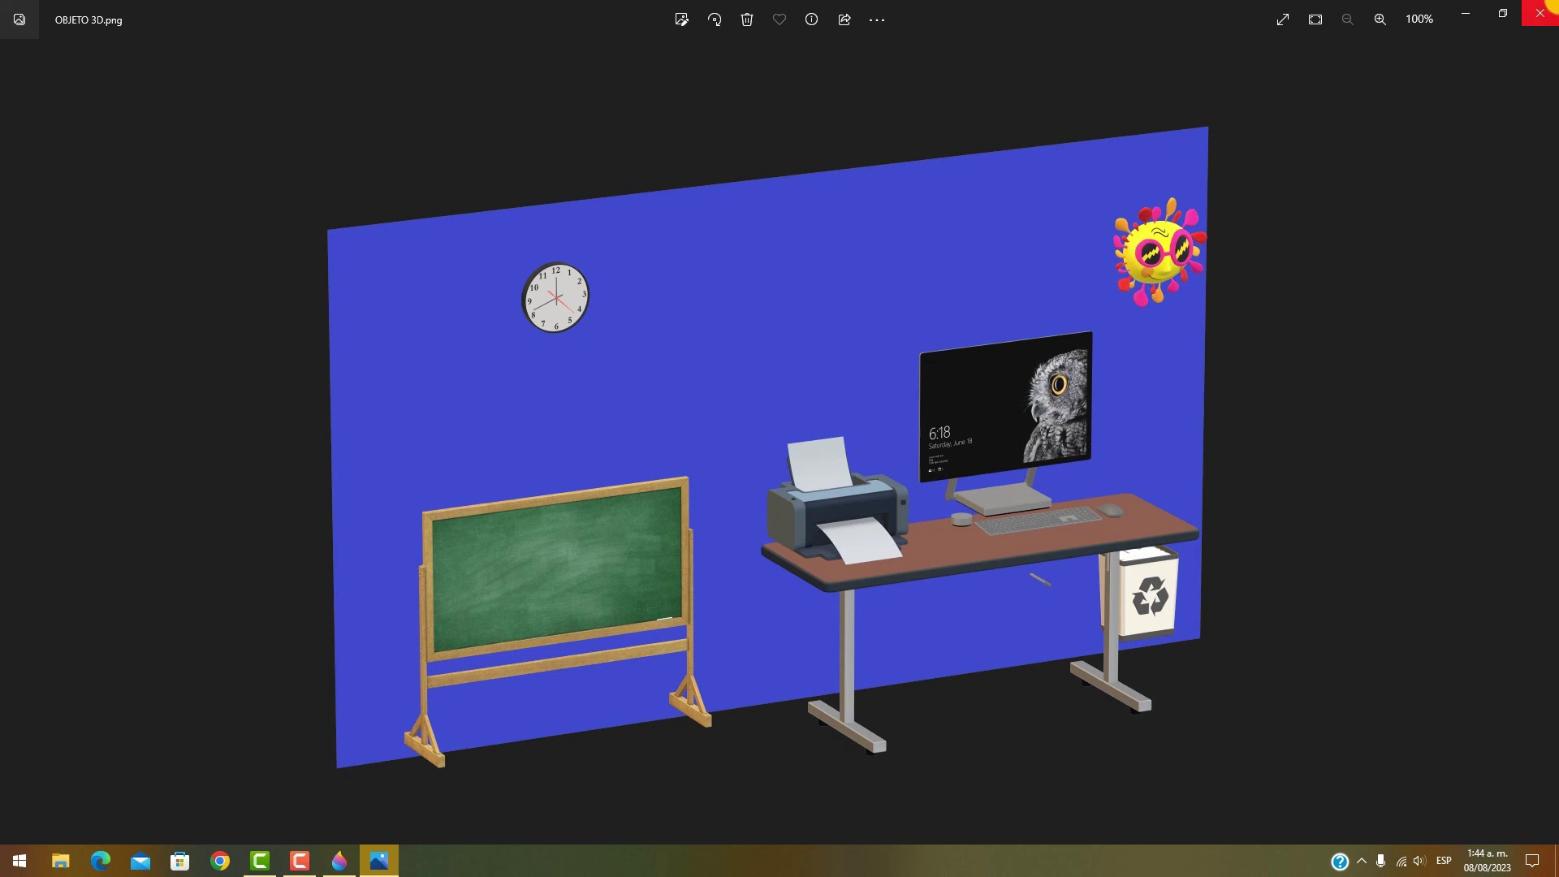
click(1541, 13)
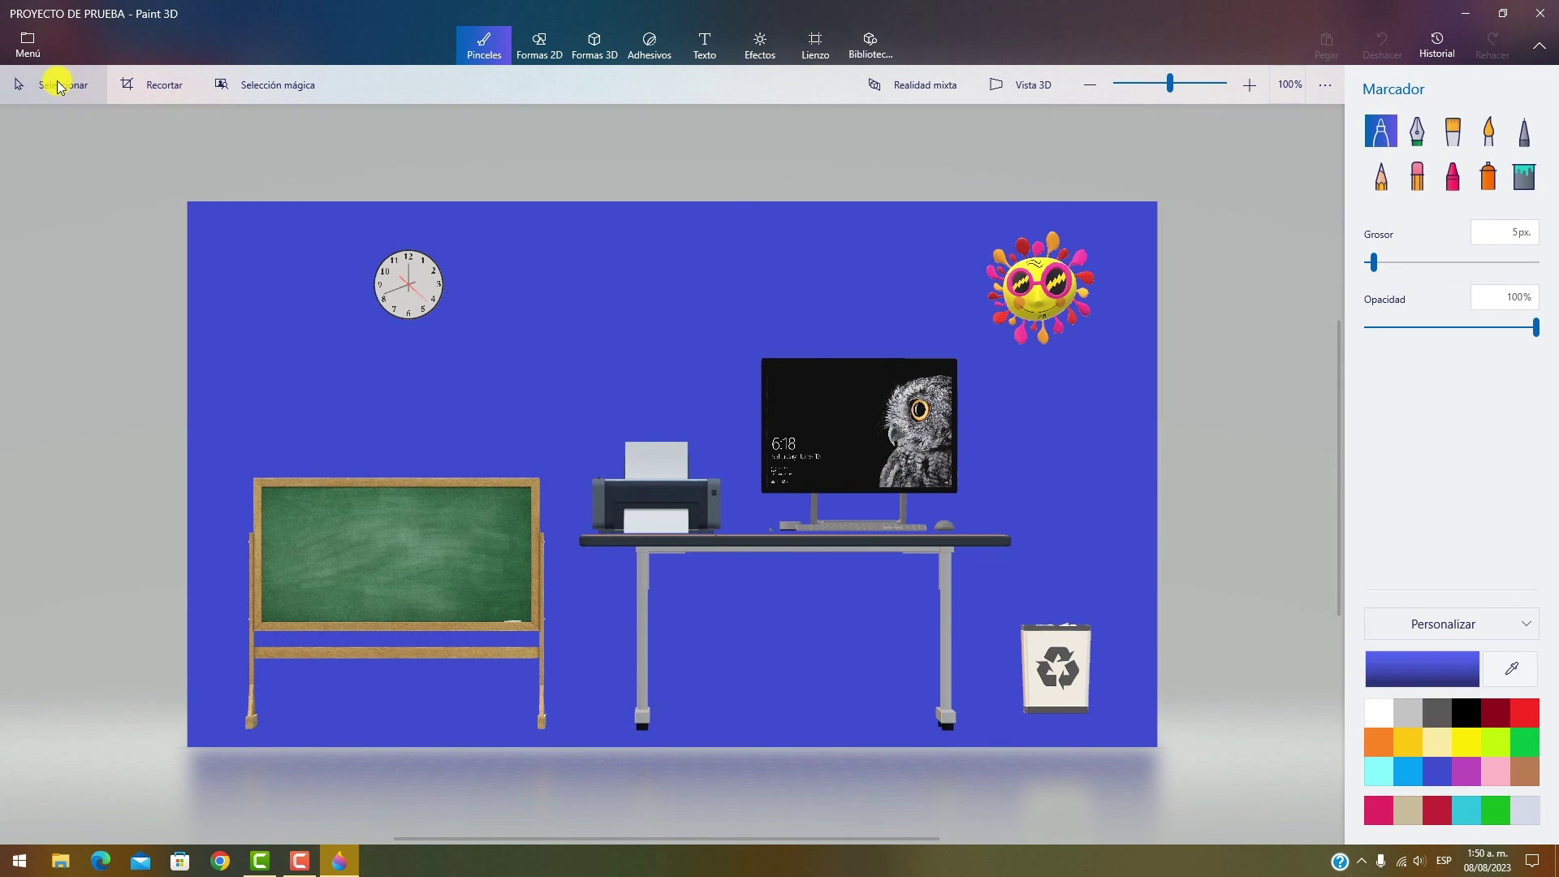
- Start saving a copy of the project as a video, with MP4 as the file type and pixels as the size unit
click(28, 40)
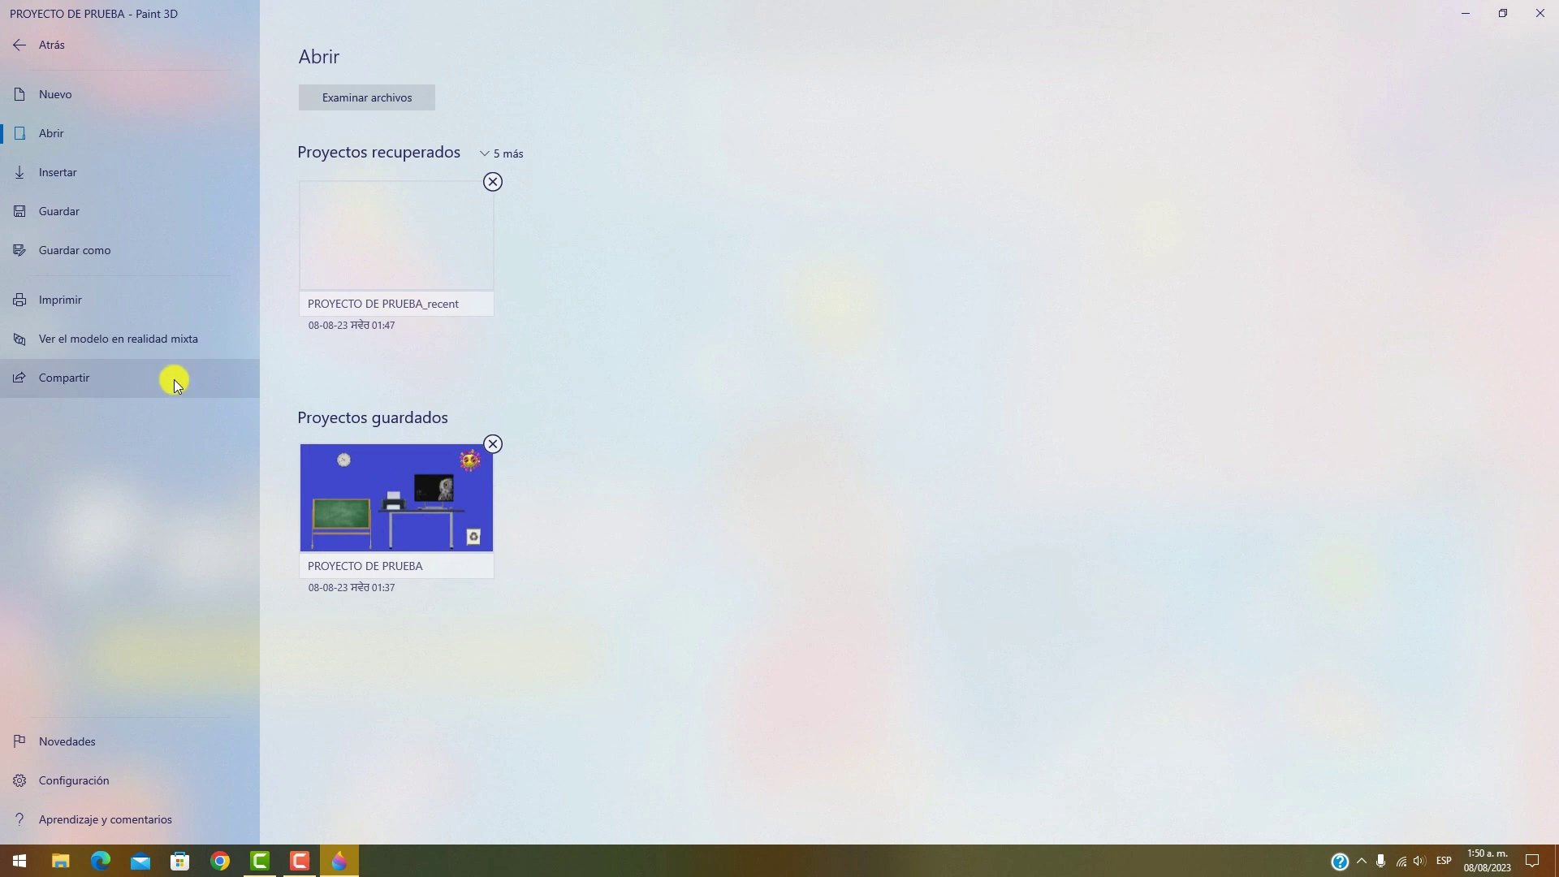
click(95, 253)
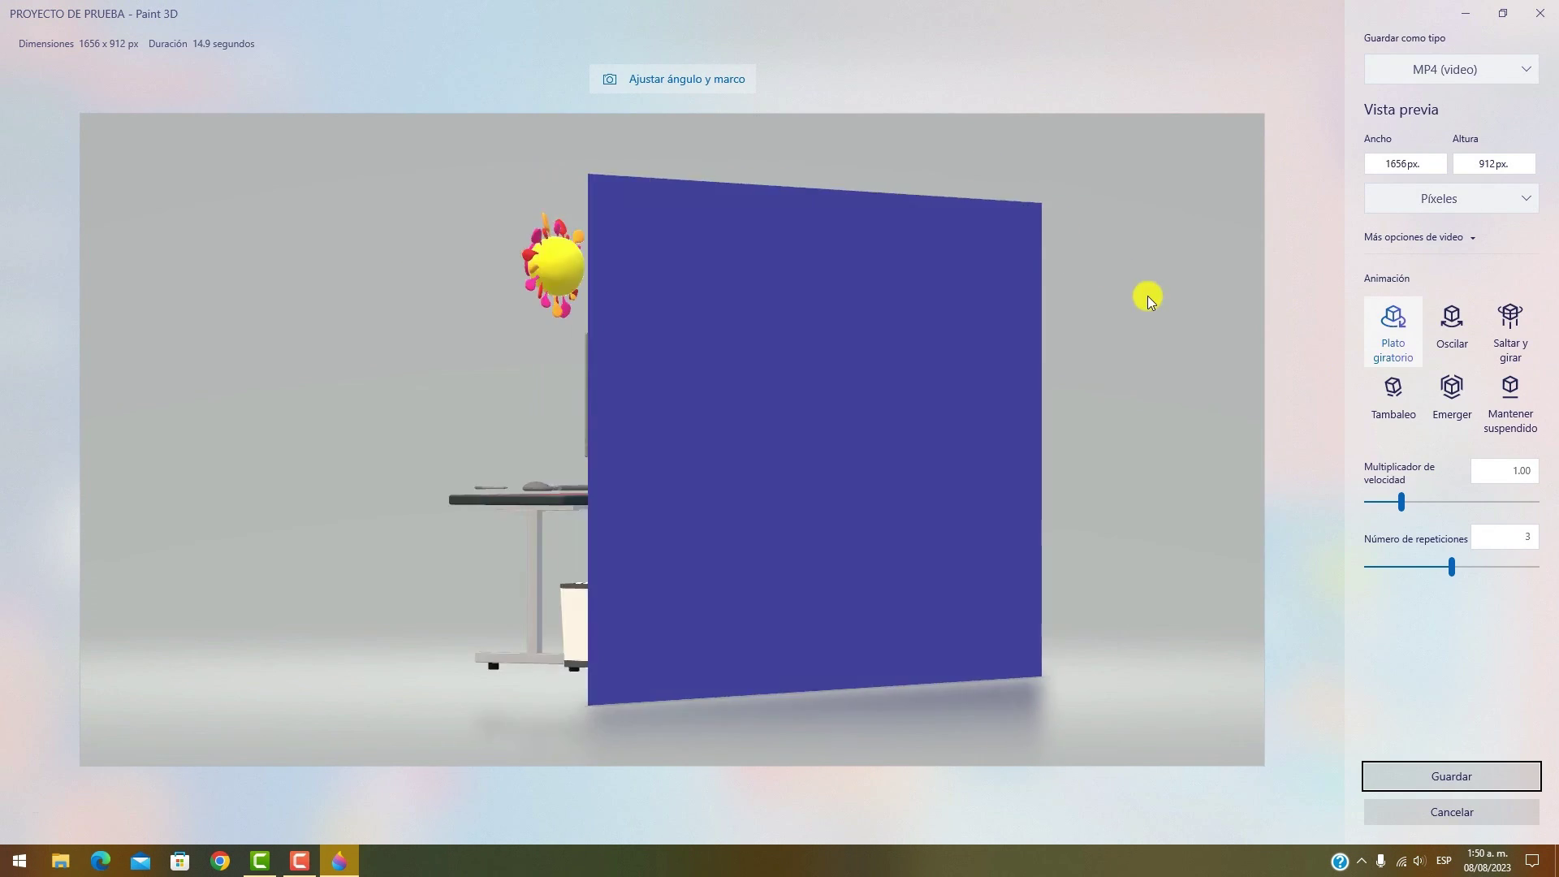
click(1453, 70)
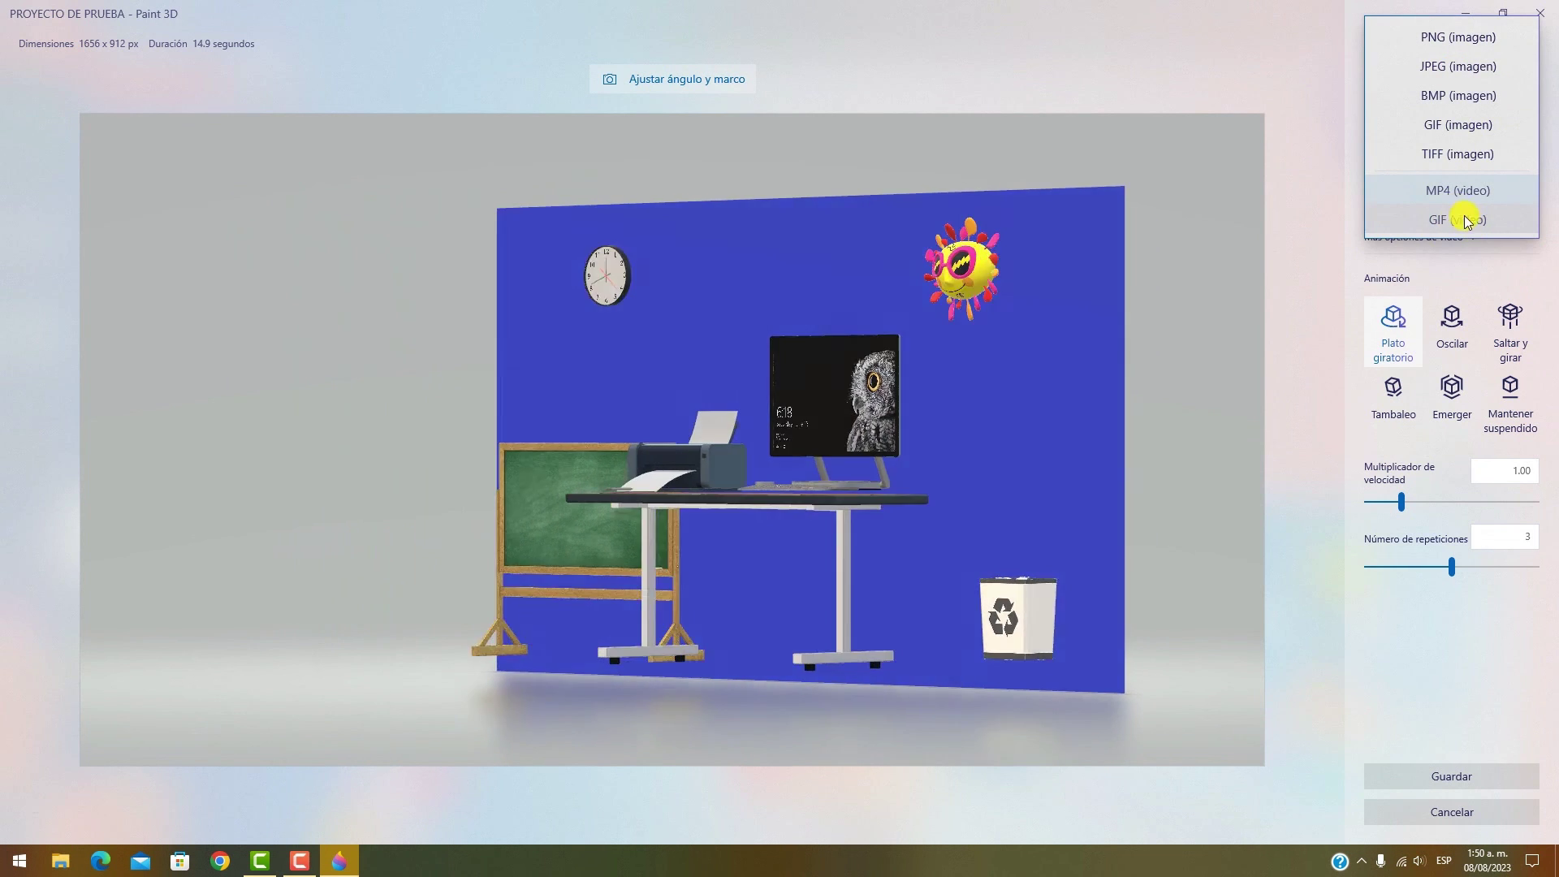
click(1457, 191)
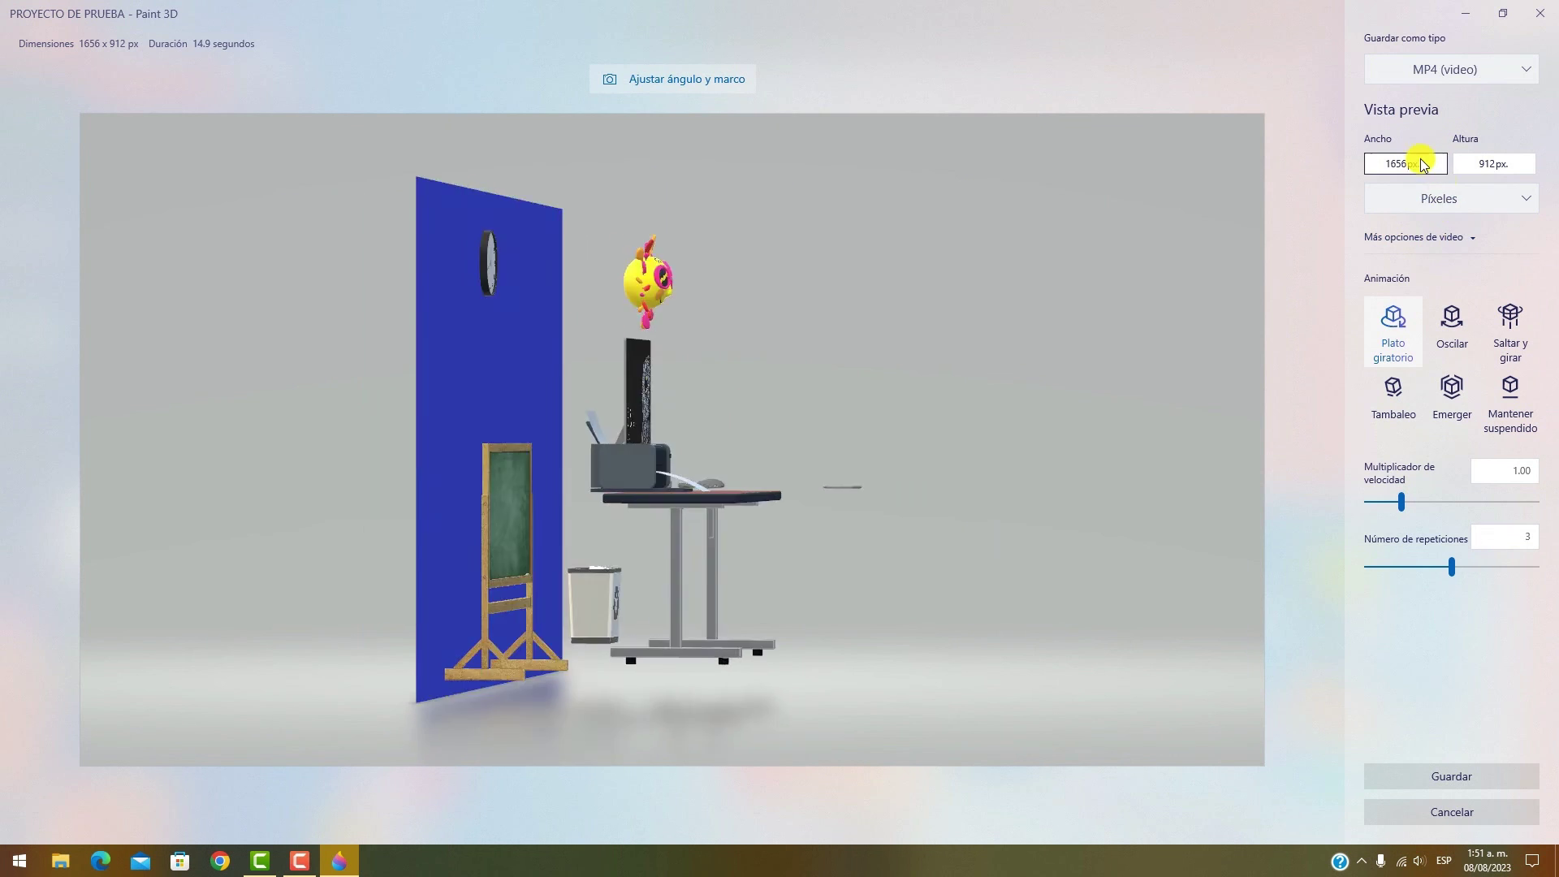
click(1471, 210)
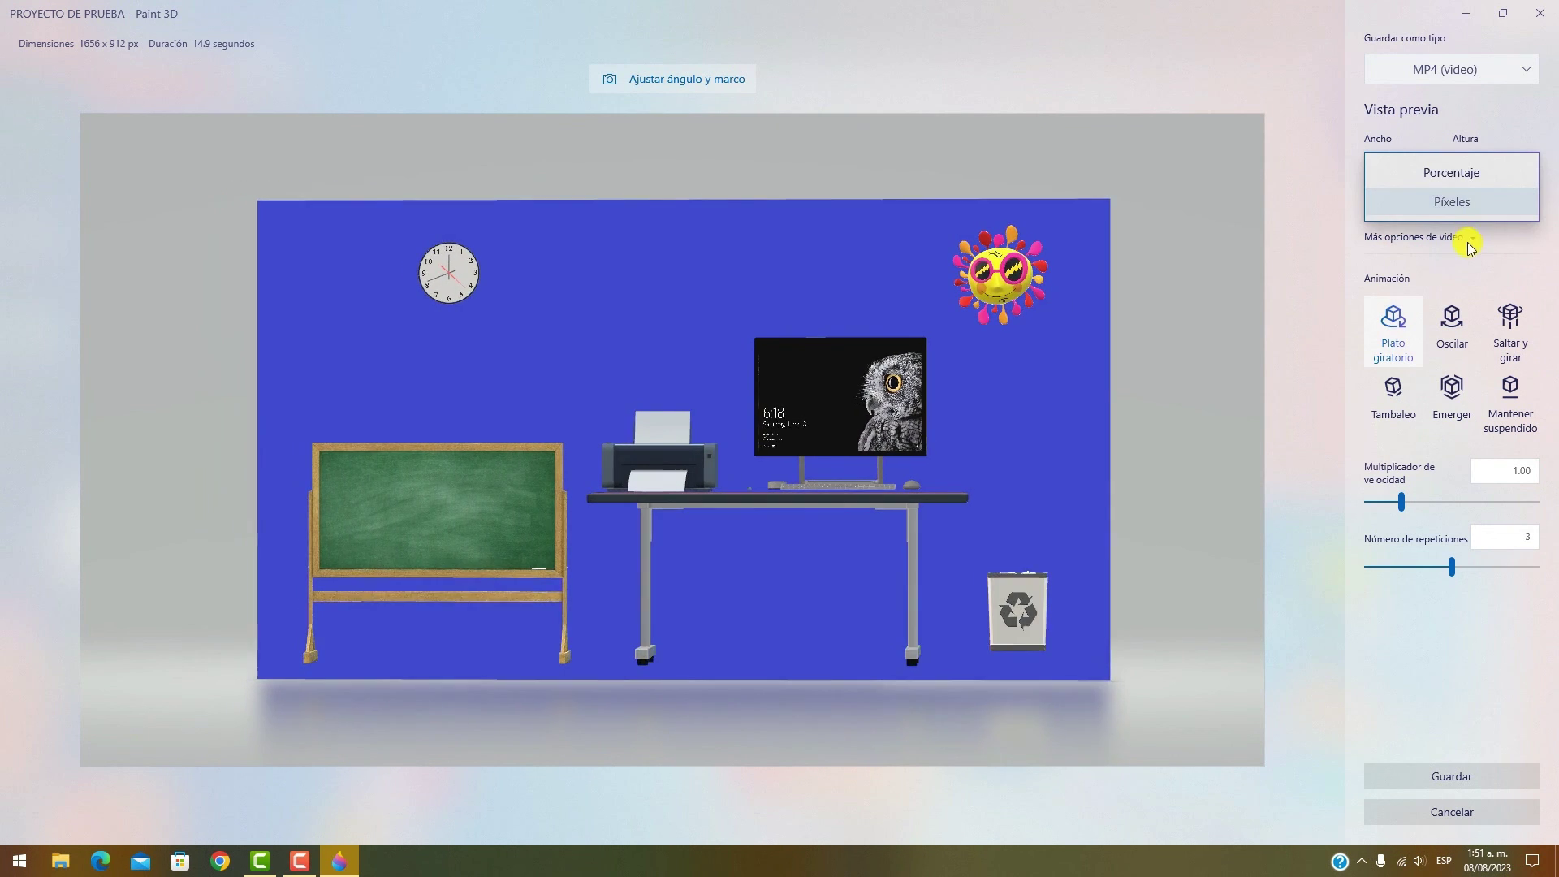
click(1455, 202)
- Show the additional video options, keep the frame rate at 30 and set the quality to 100%
click(1469, 240)
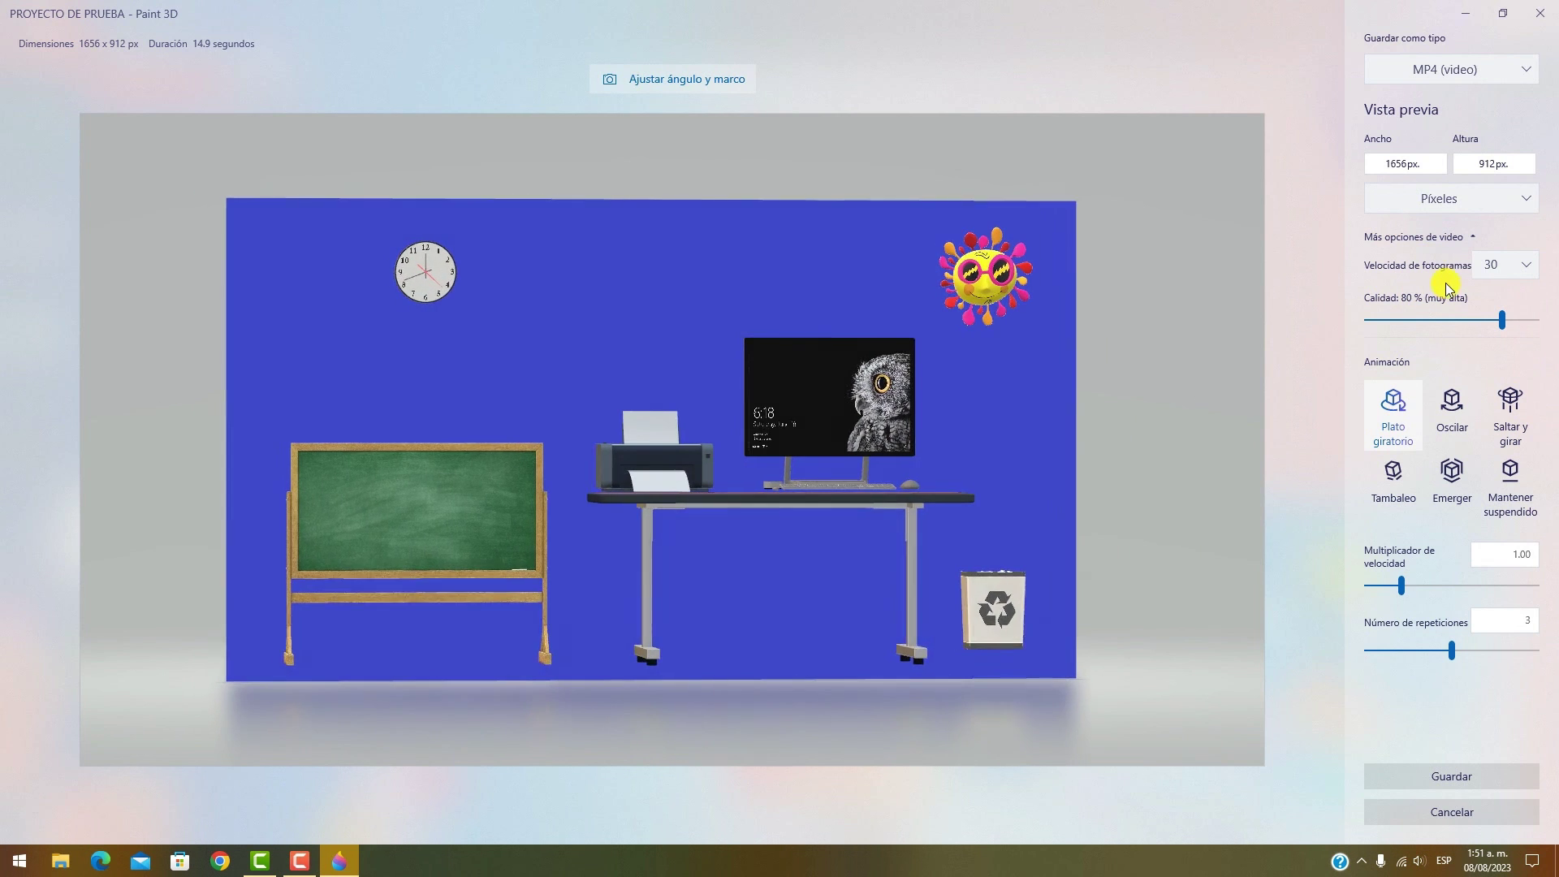
click(1529, 278)
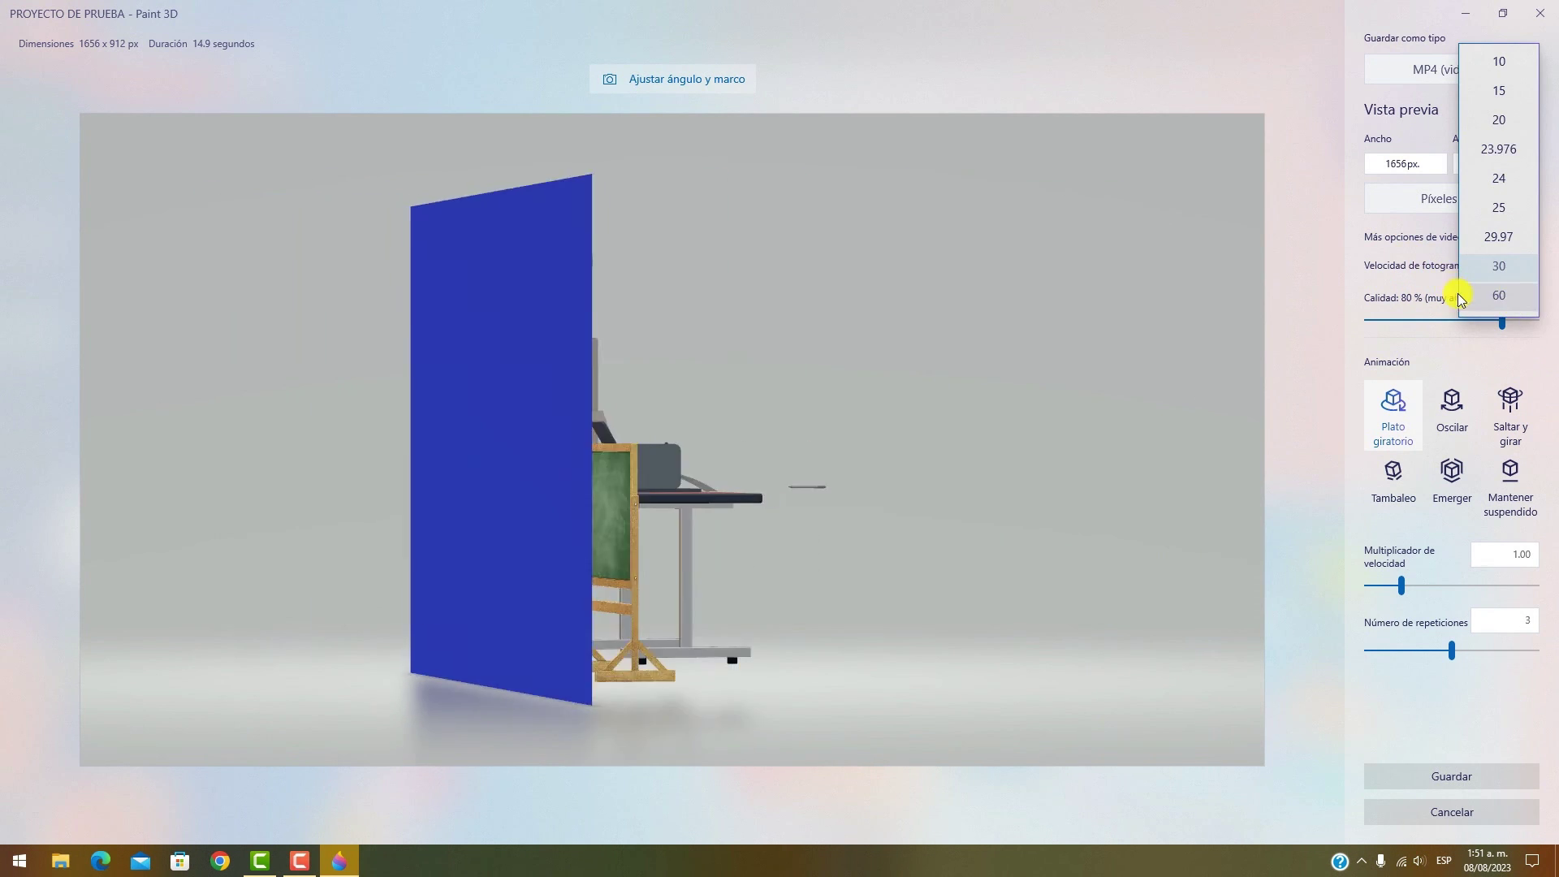
click(1426, 268)
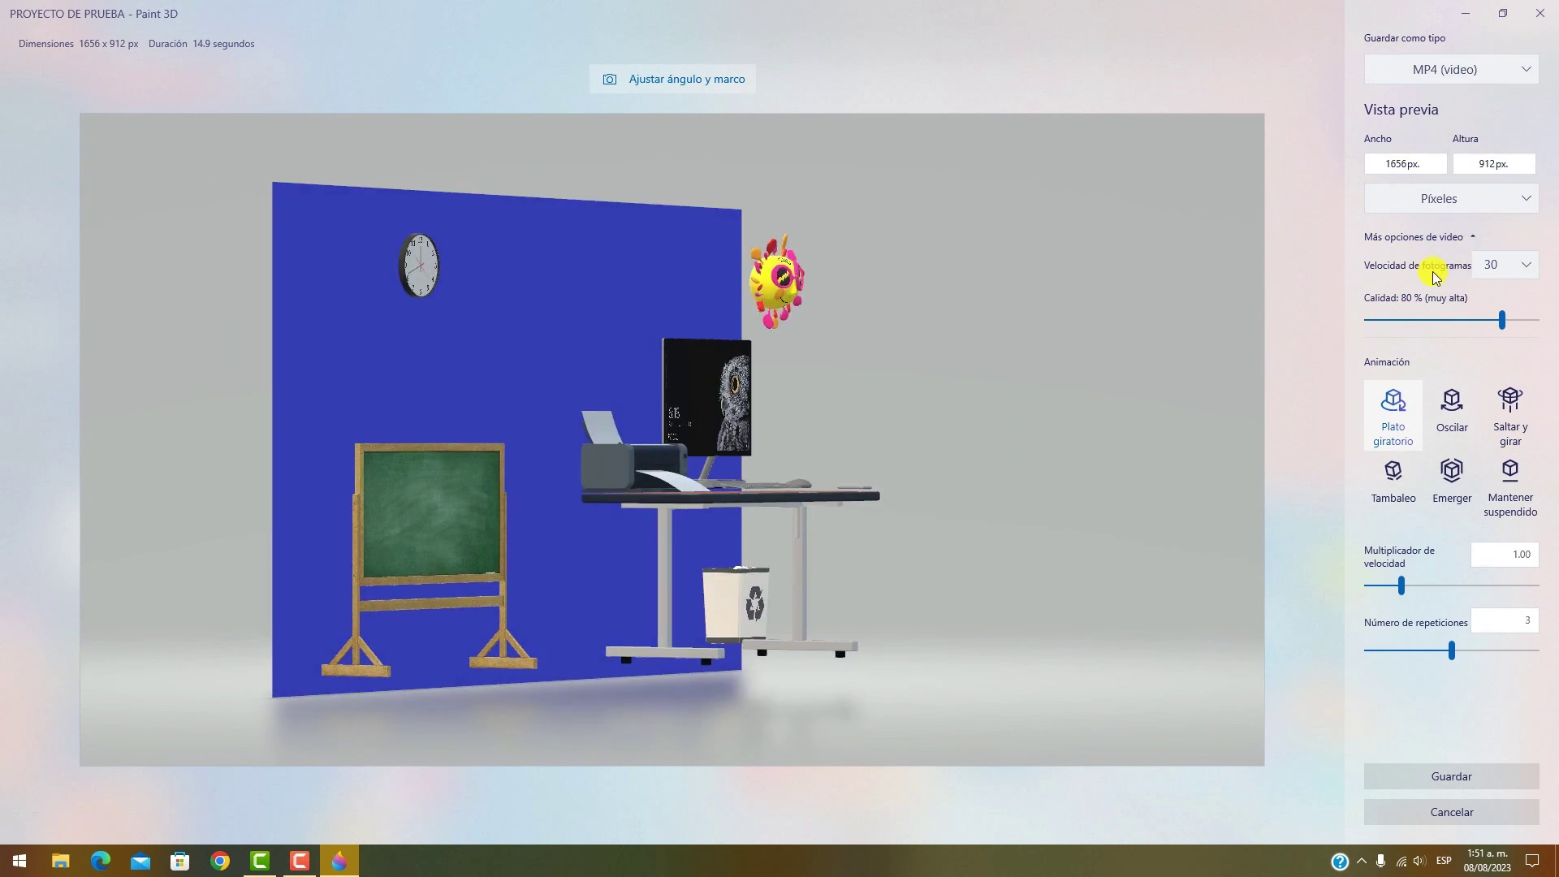
drag(1524, 323, 1539, 321)
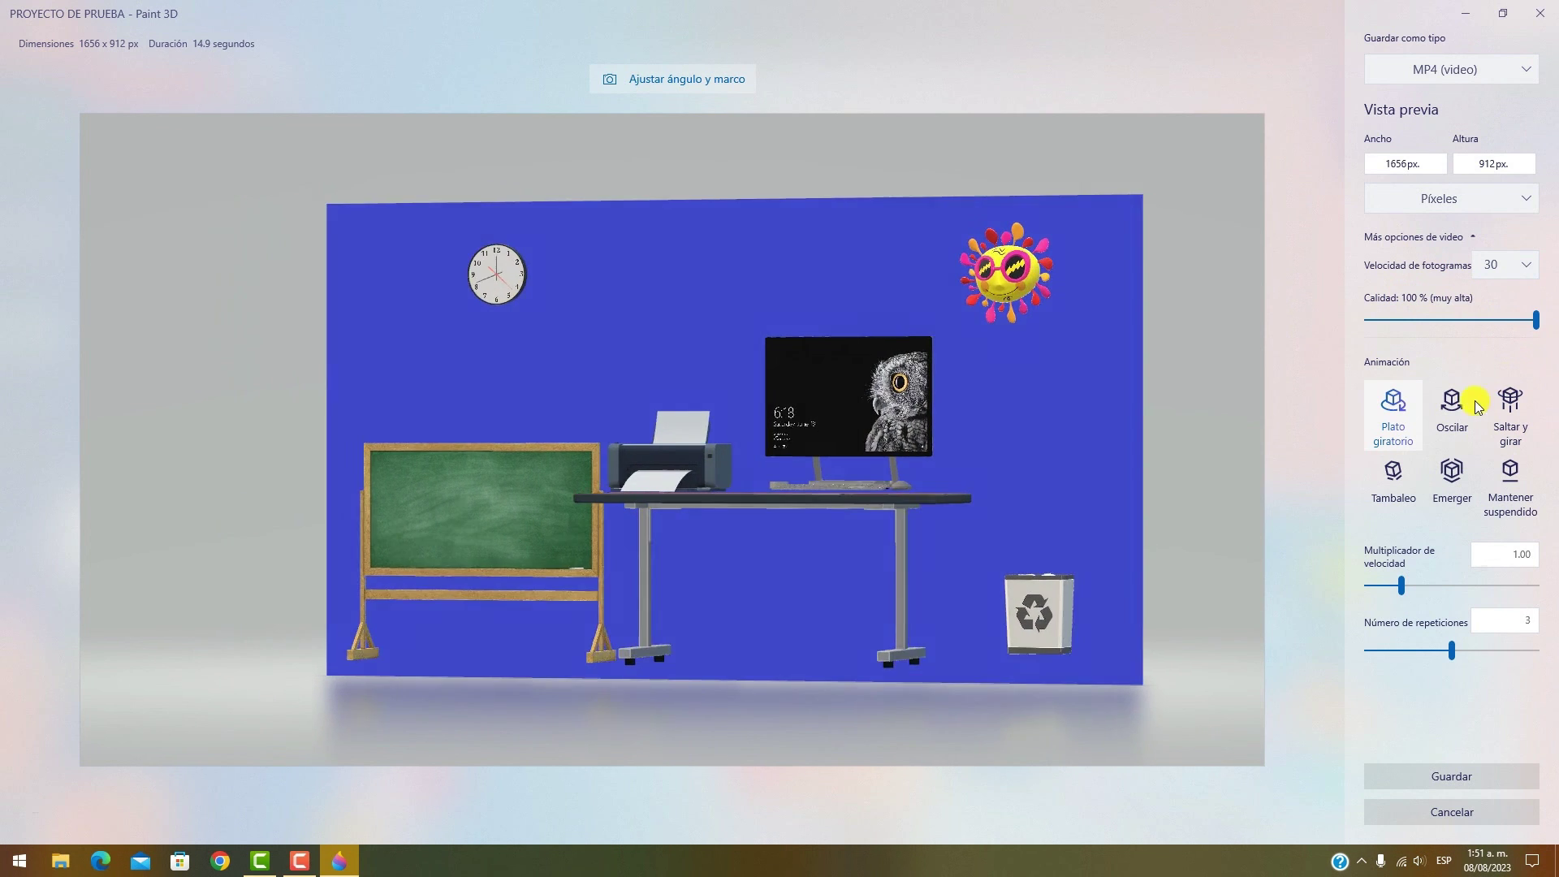
- Apply the Oscilar animation to the video with a speed multiplier of 0.25 and 5 repetitions
click(1453, 430)
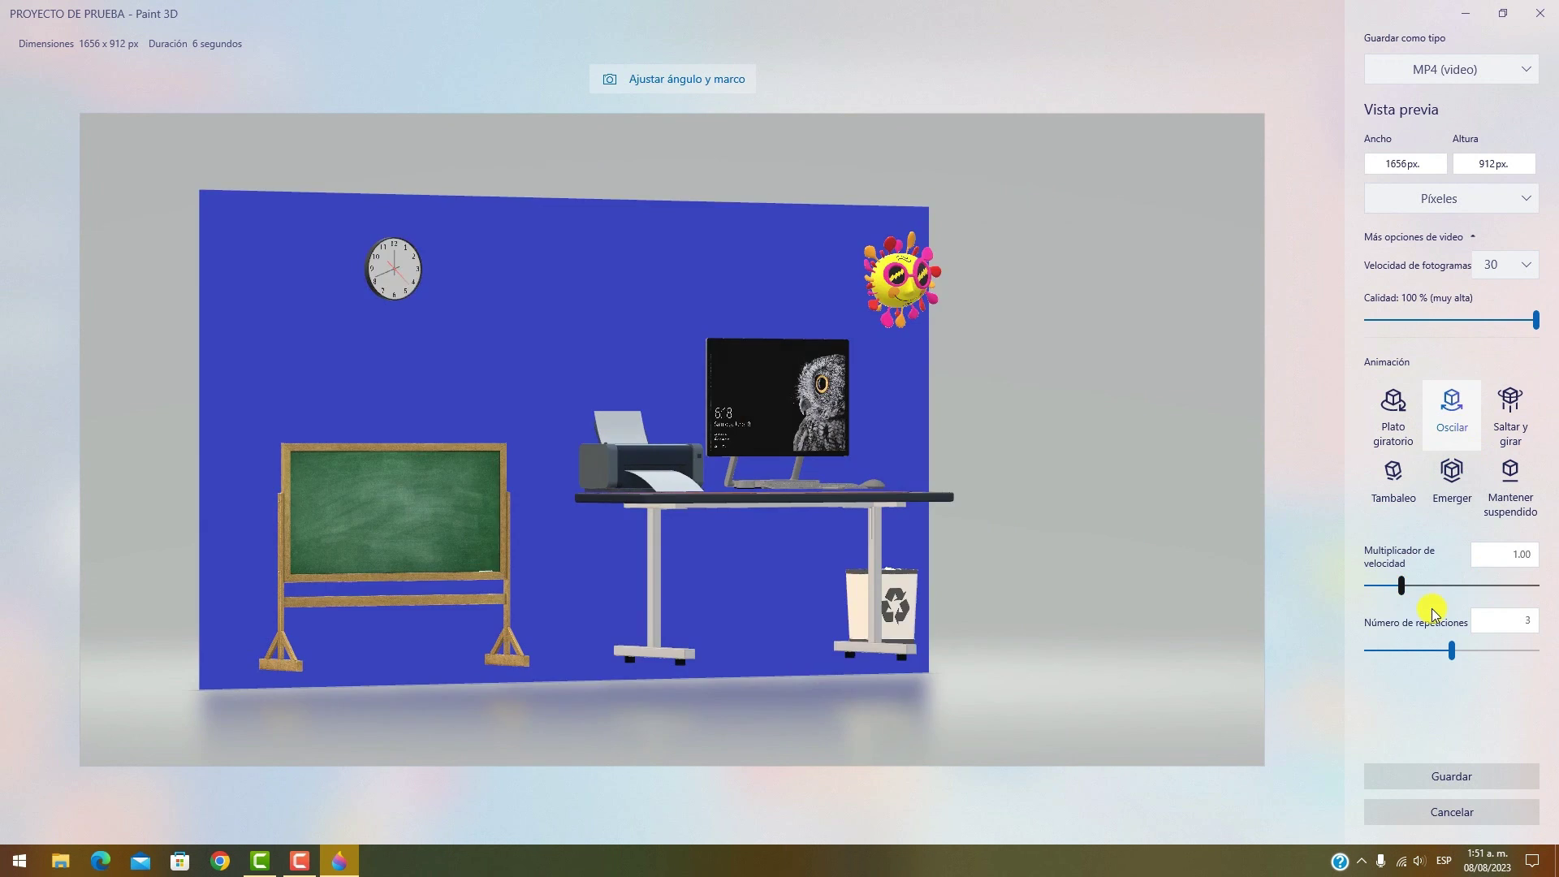
drag(1400, 585, 1376, 597)
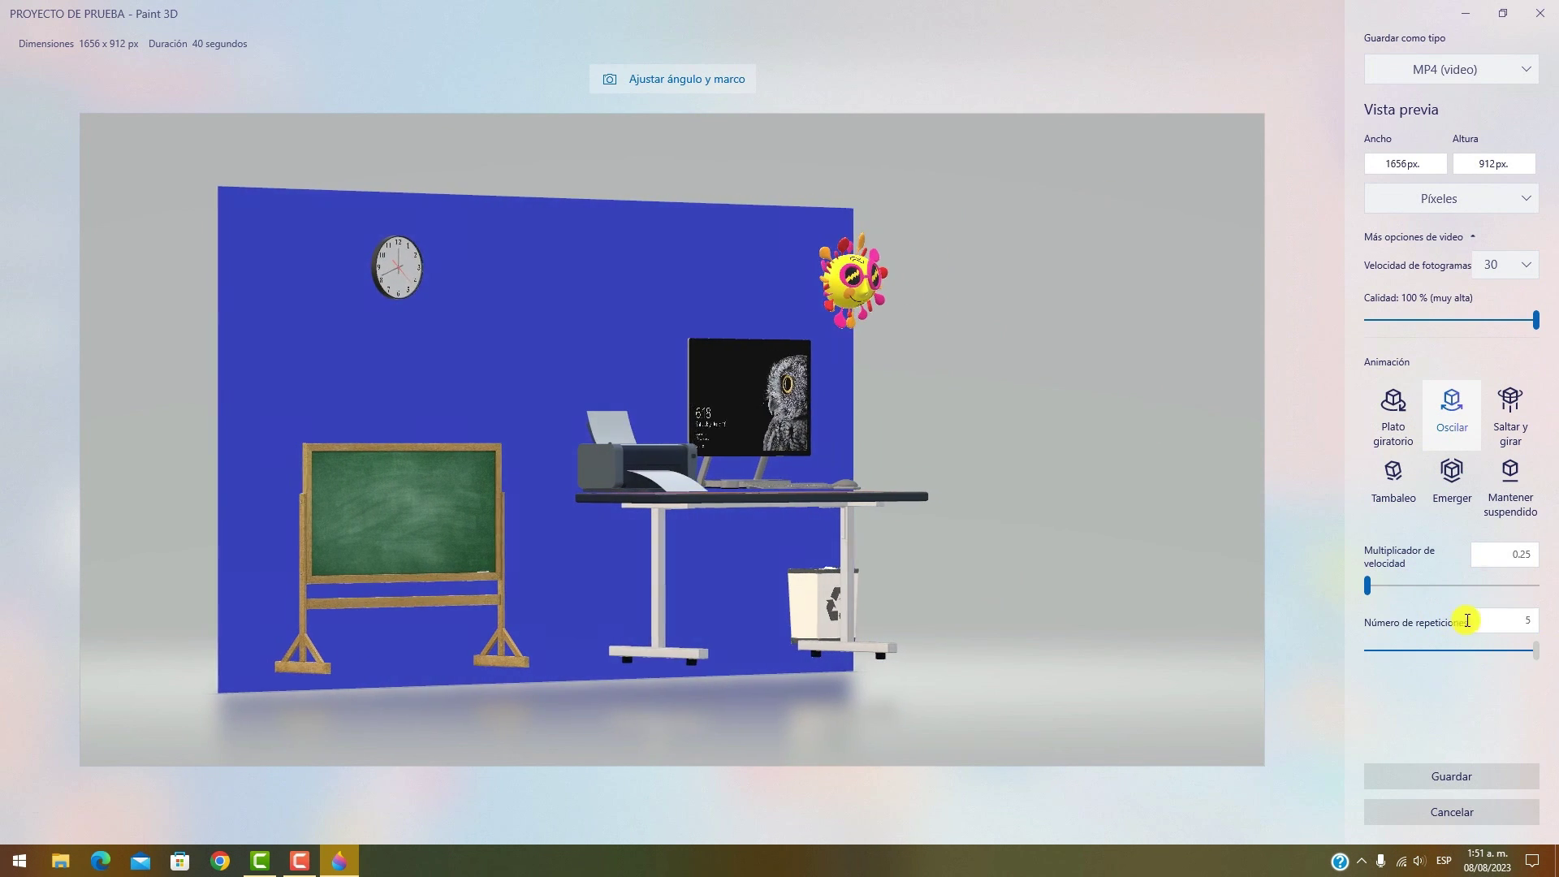
drag(1452, 653, 1535, 649)
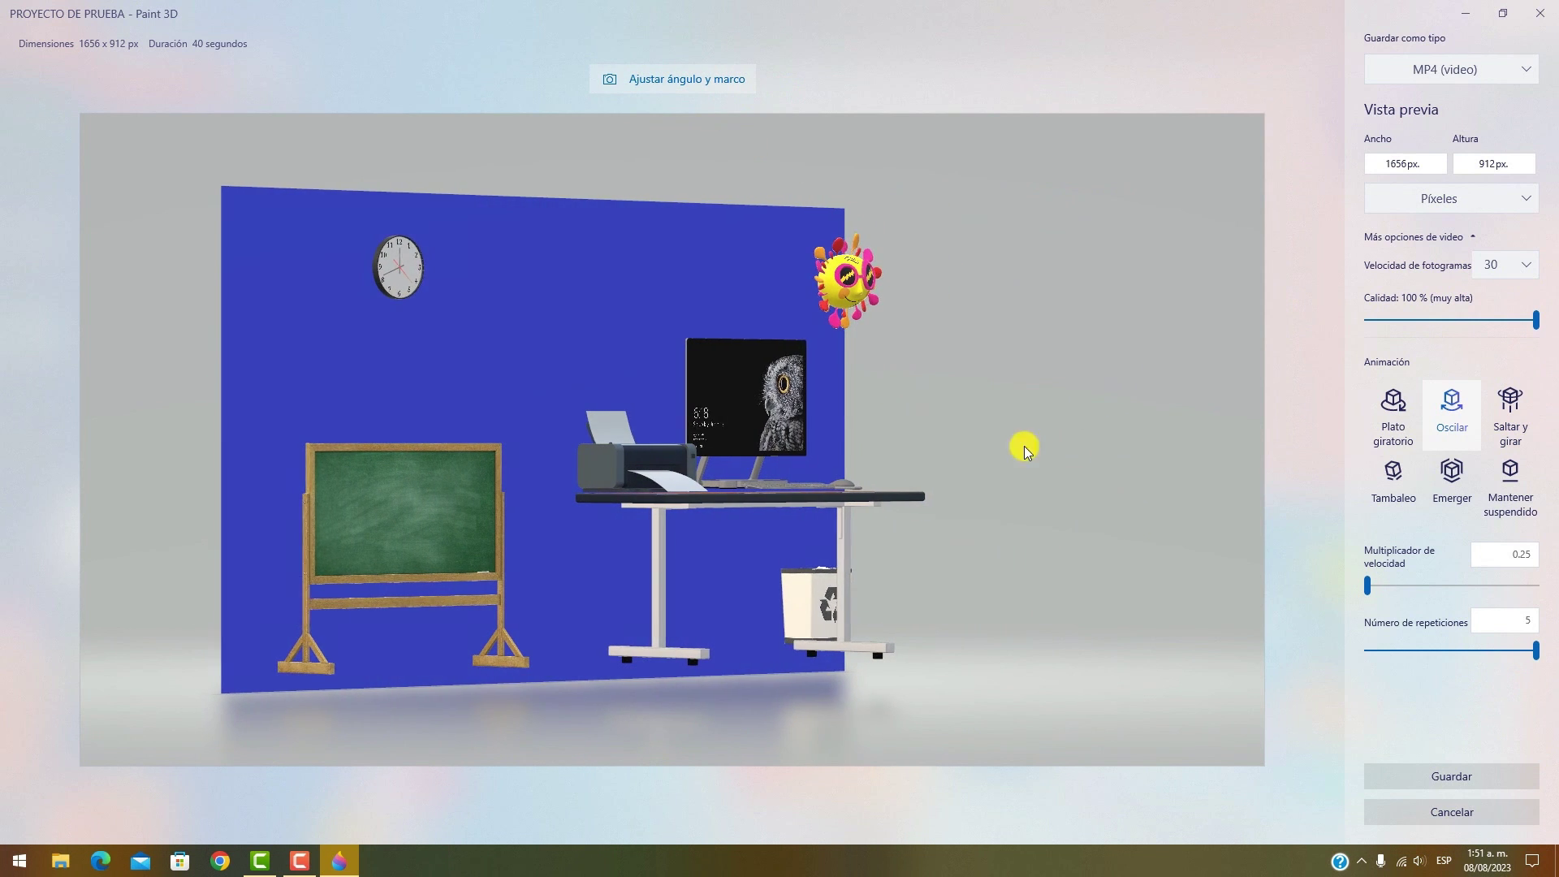
- Save the animated scene to the desktop as an MP4 video named PRUEBA
click(1507, 778)
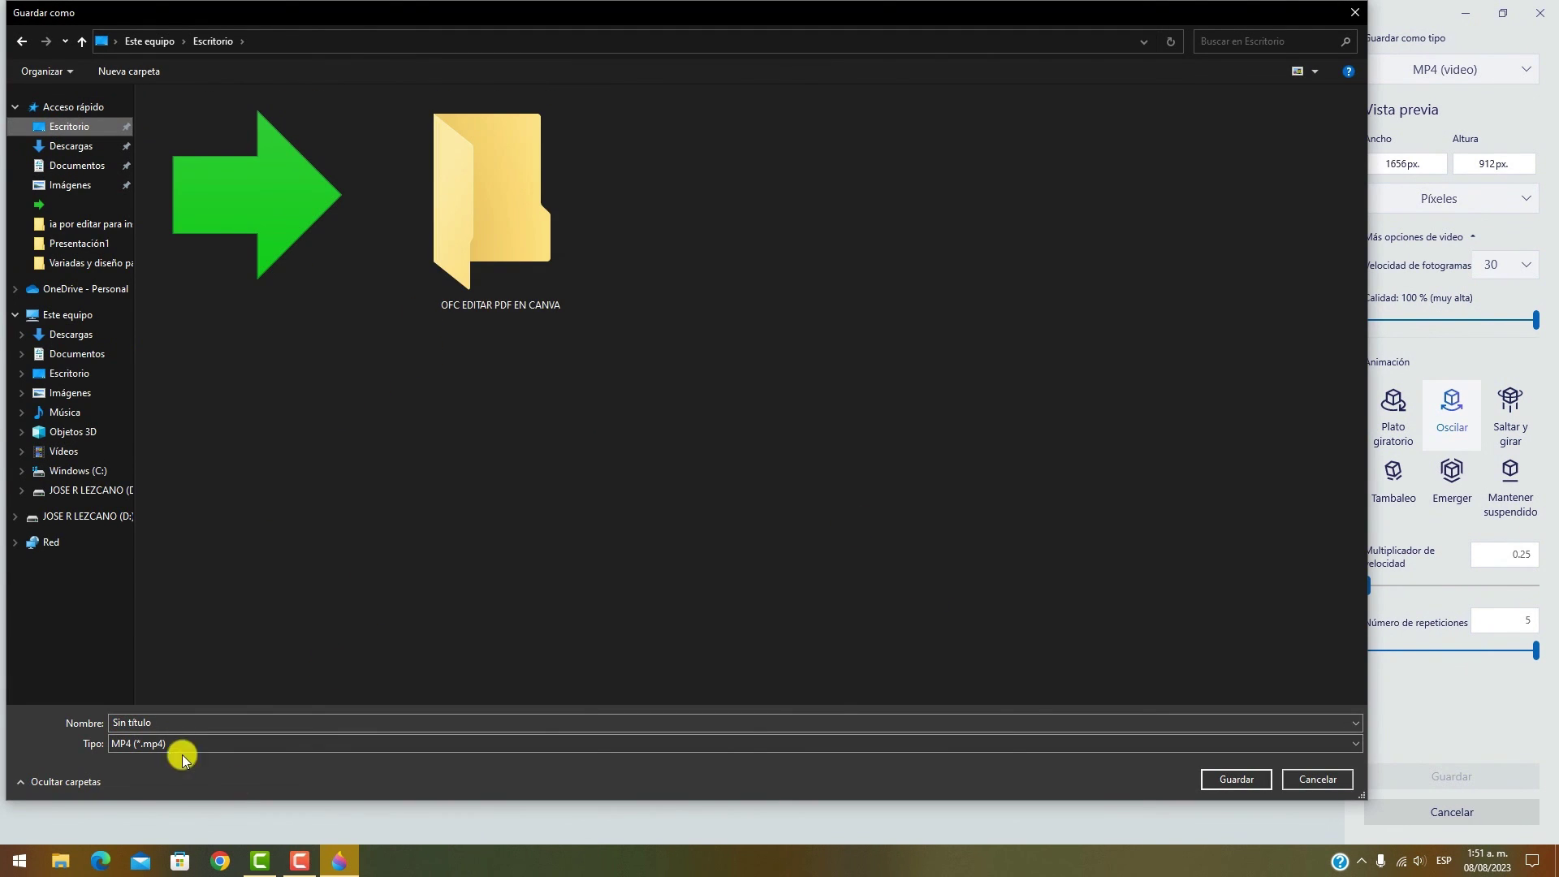
text(p)
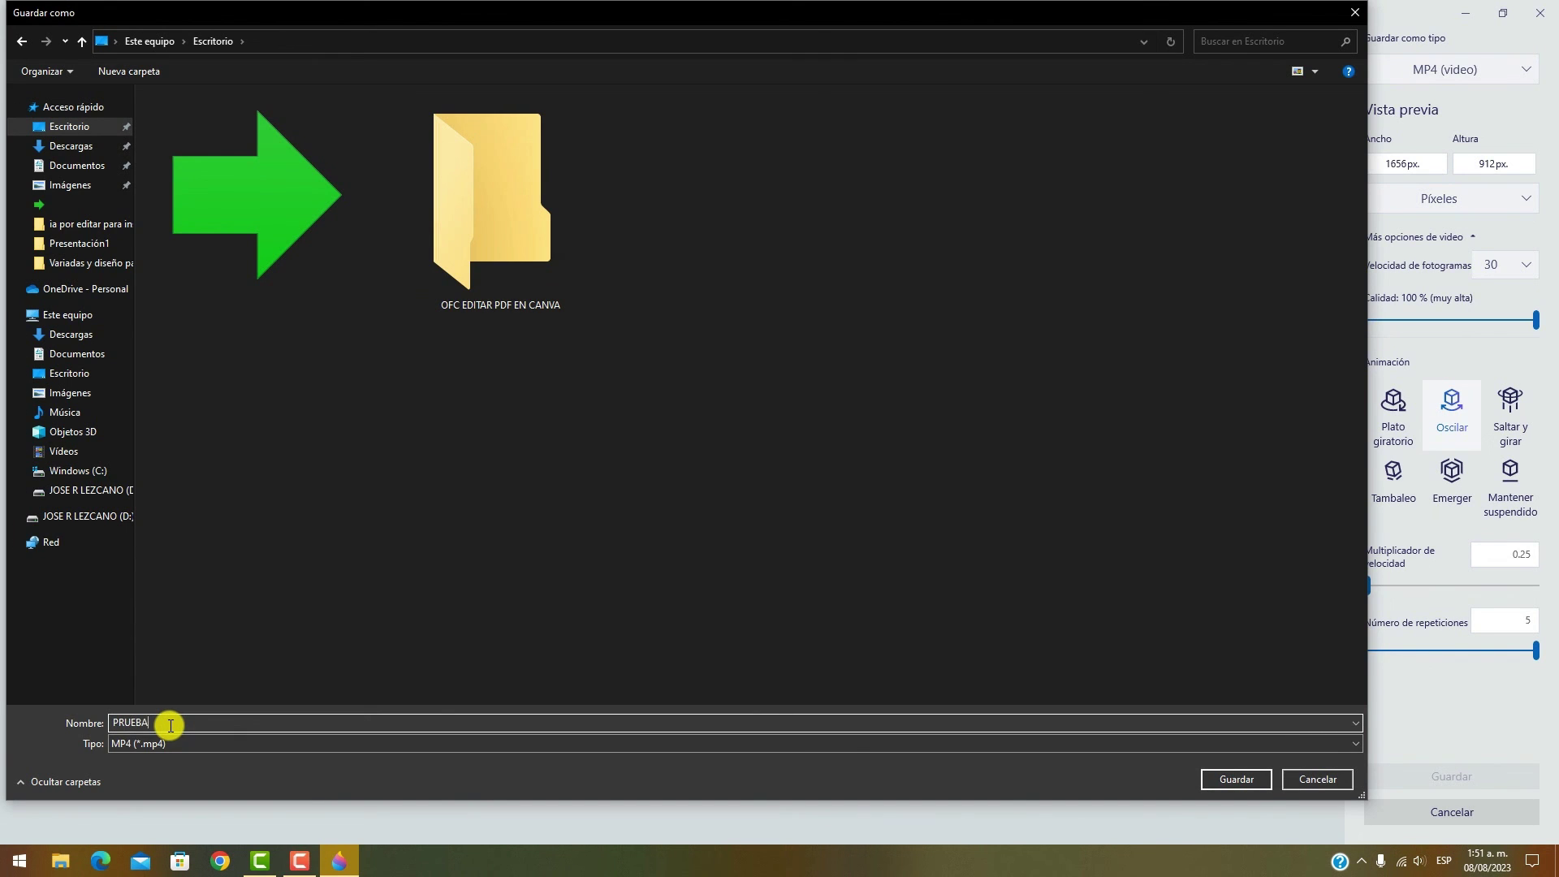
click(1219, 772)
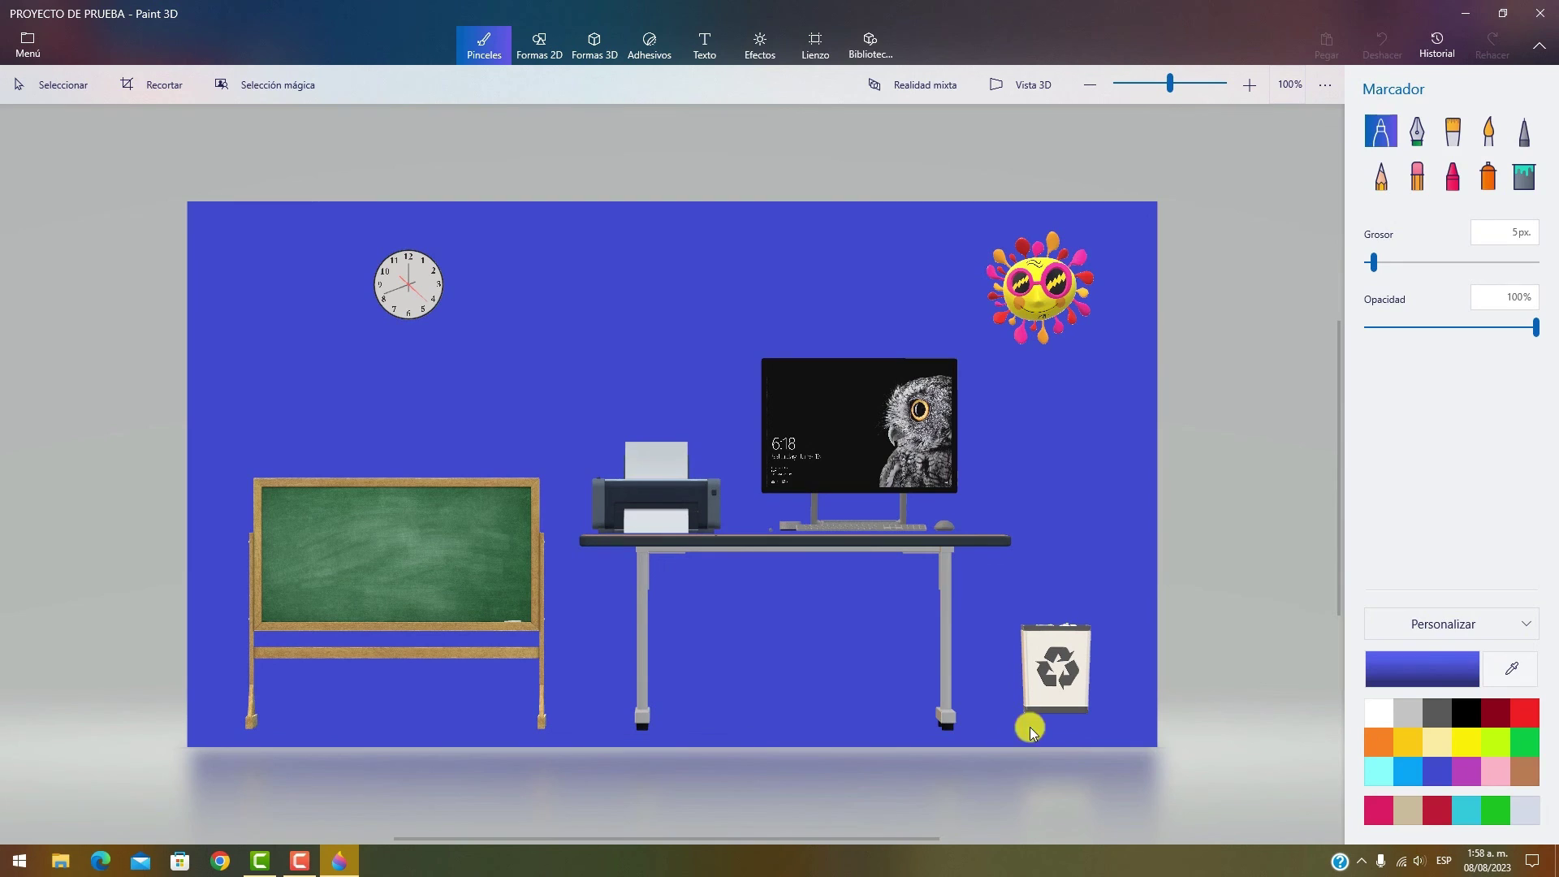
- Minimize Paint 3D, refresh the desktop, then play the saved PRUEBA video and skip ahead in it
click(1463, 10)
right_click(506, 412)
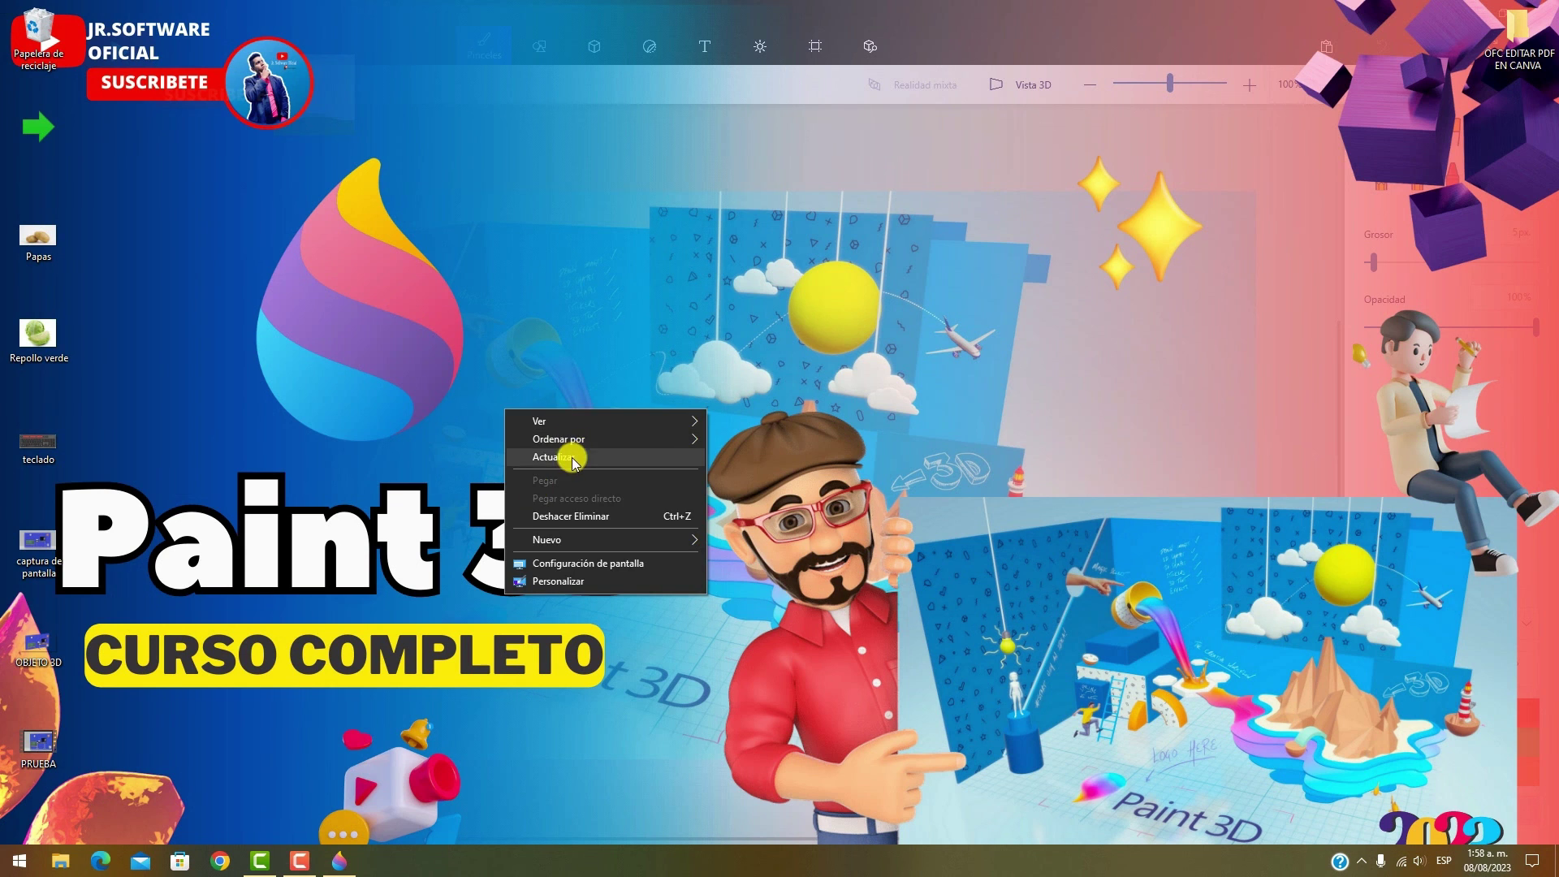
click(560, 457)
double_click(41, 740)
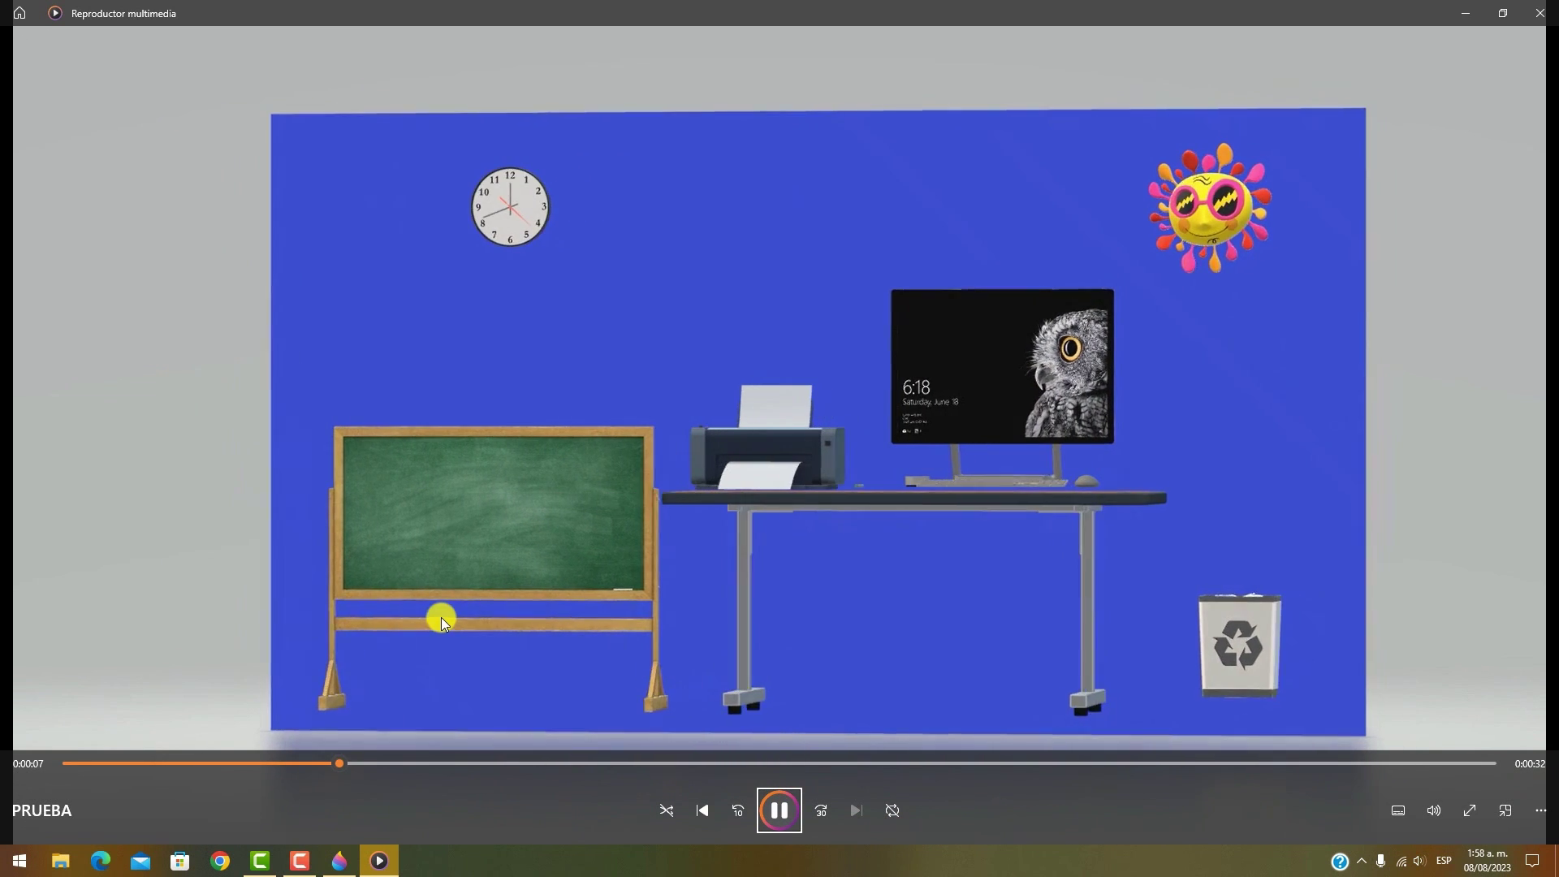
click(886, 765)
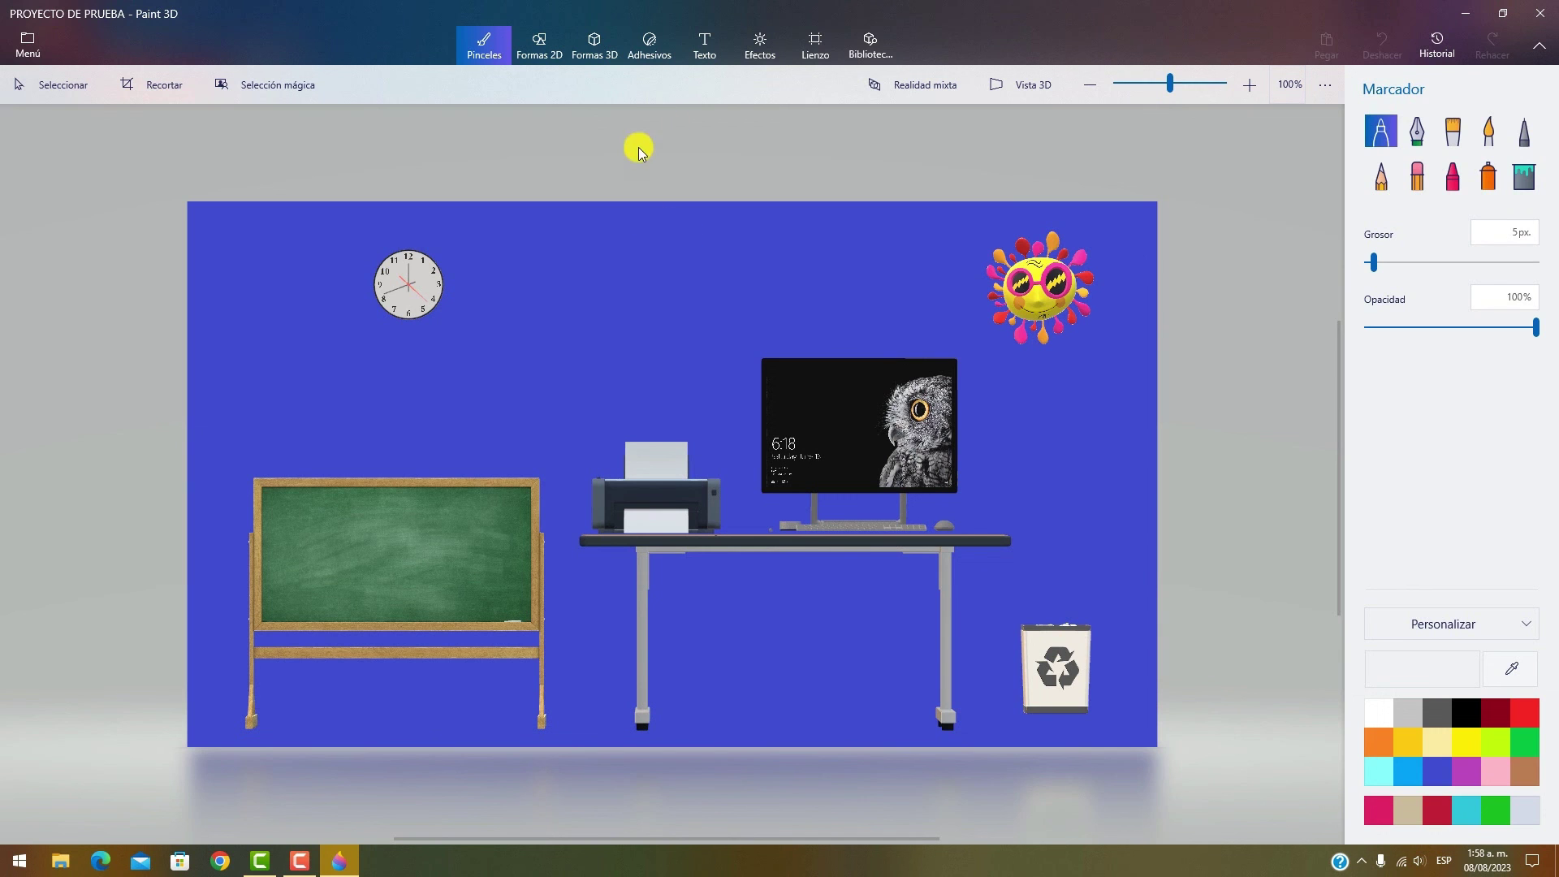
- Close the project, relaunch Paint 3D and display the recovered and saved projects available for opening
click(1540, 12)
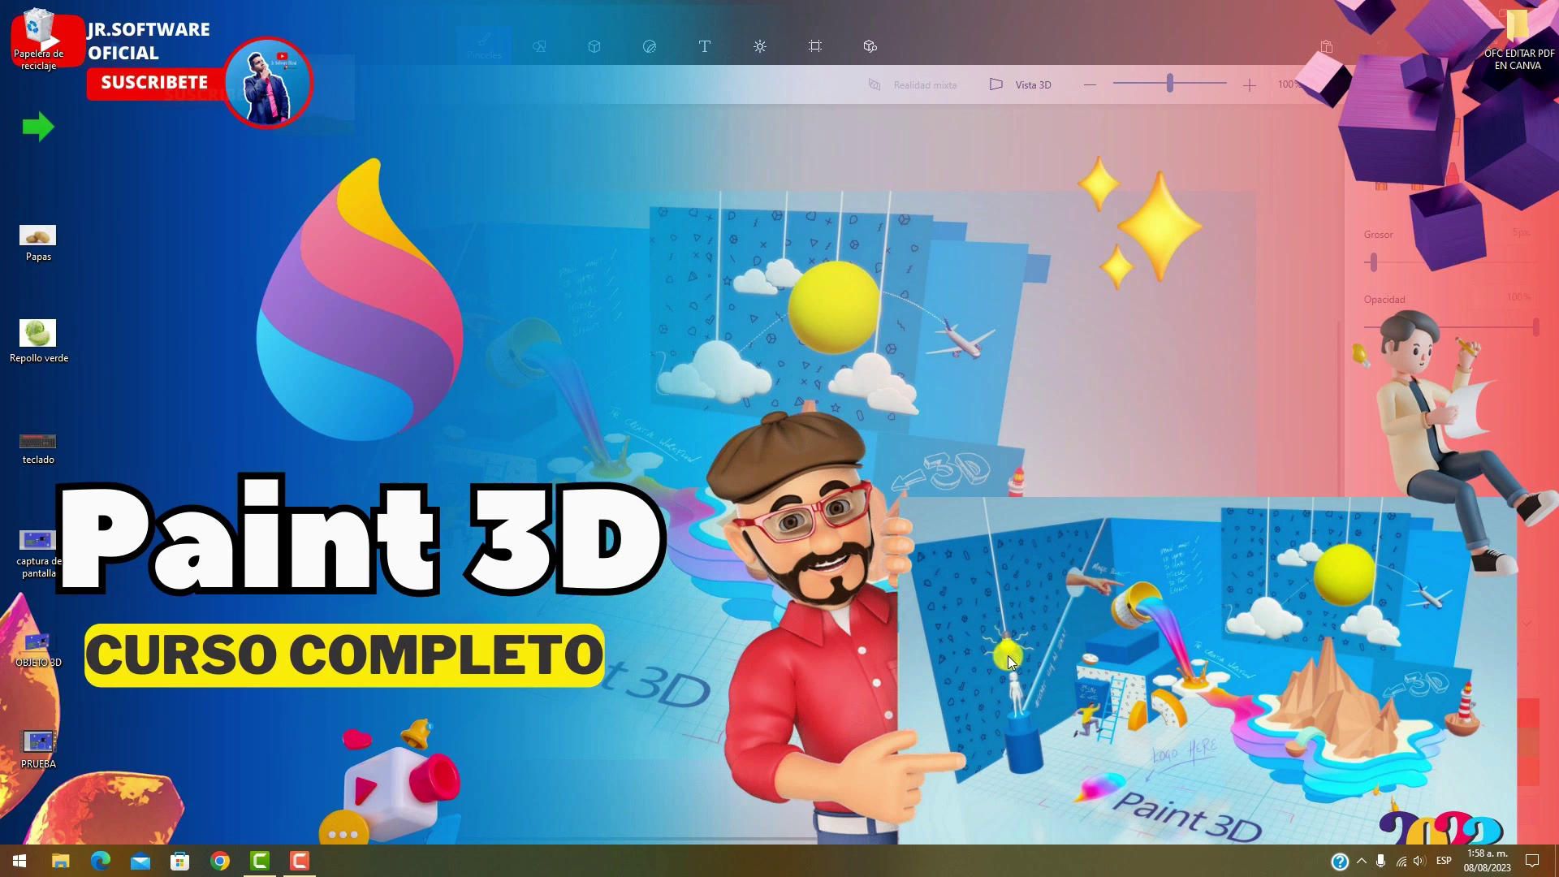
click(18, 860)
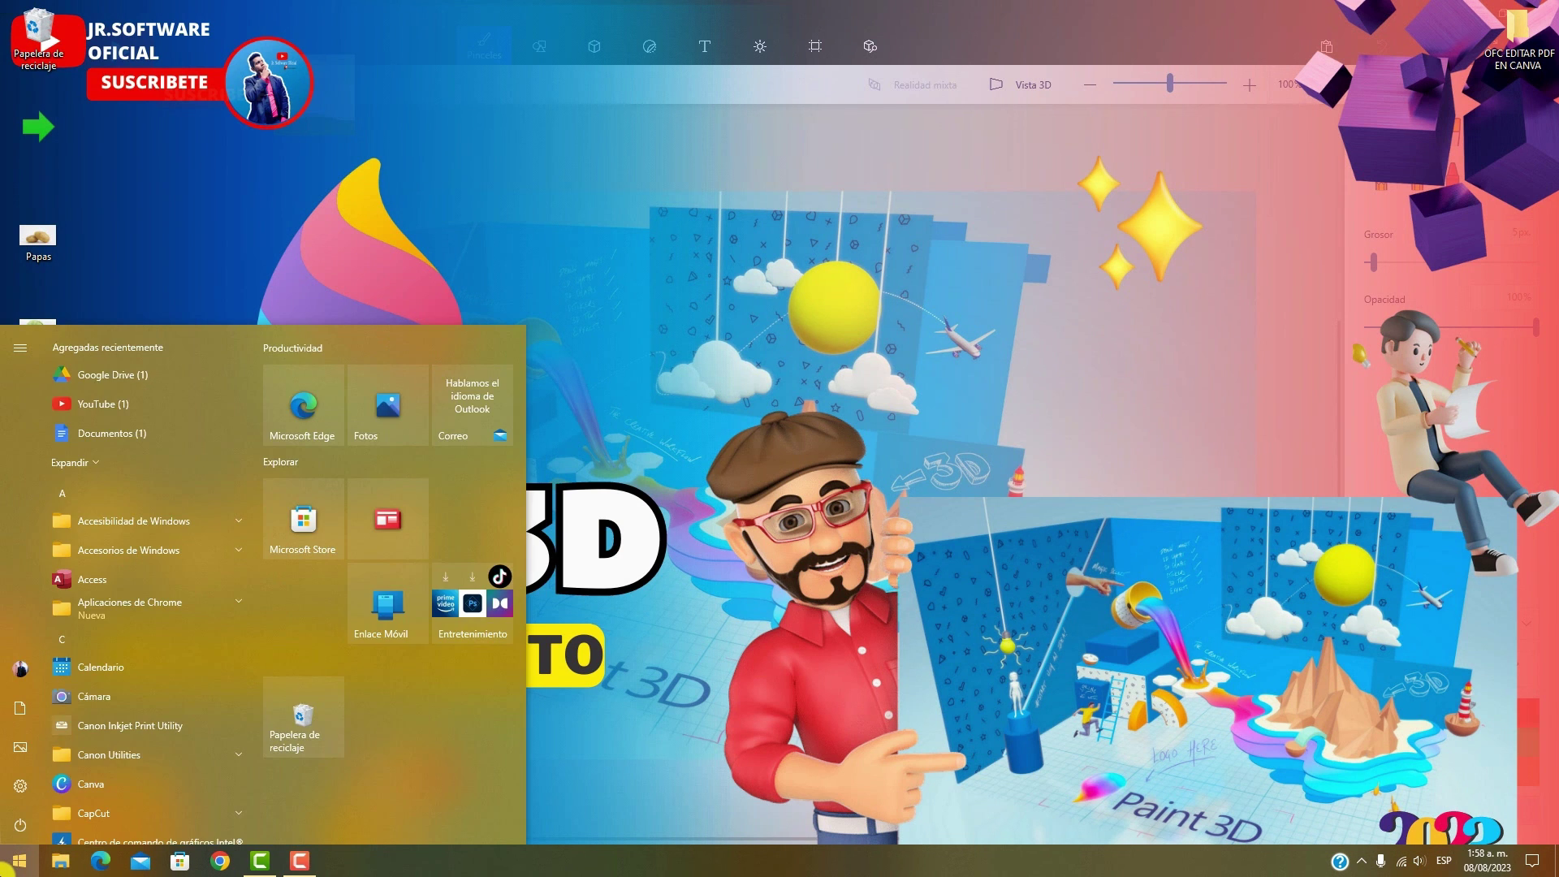
text(PA)
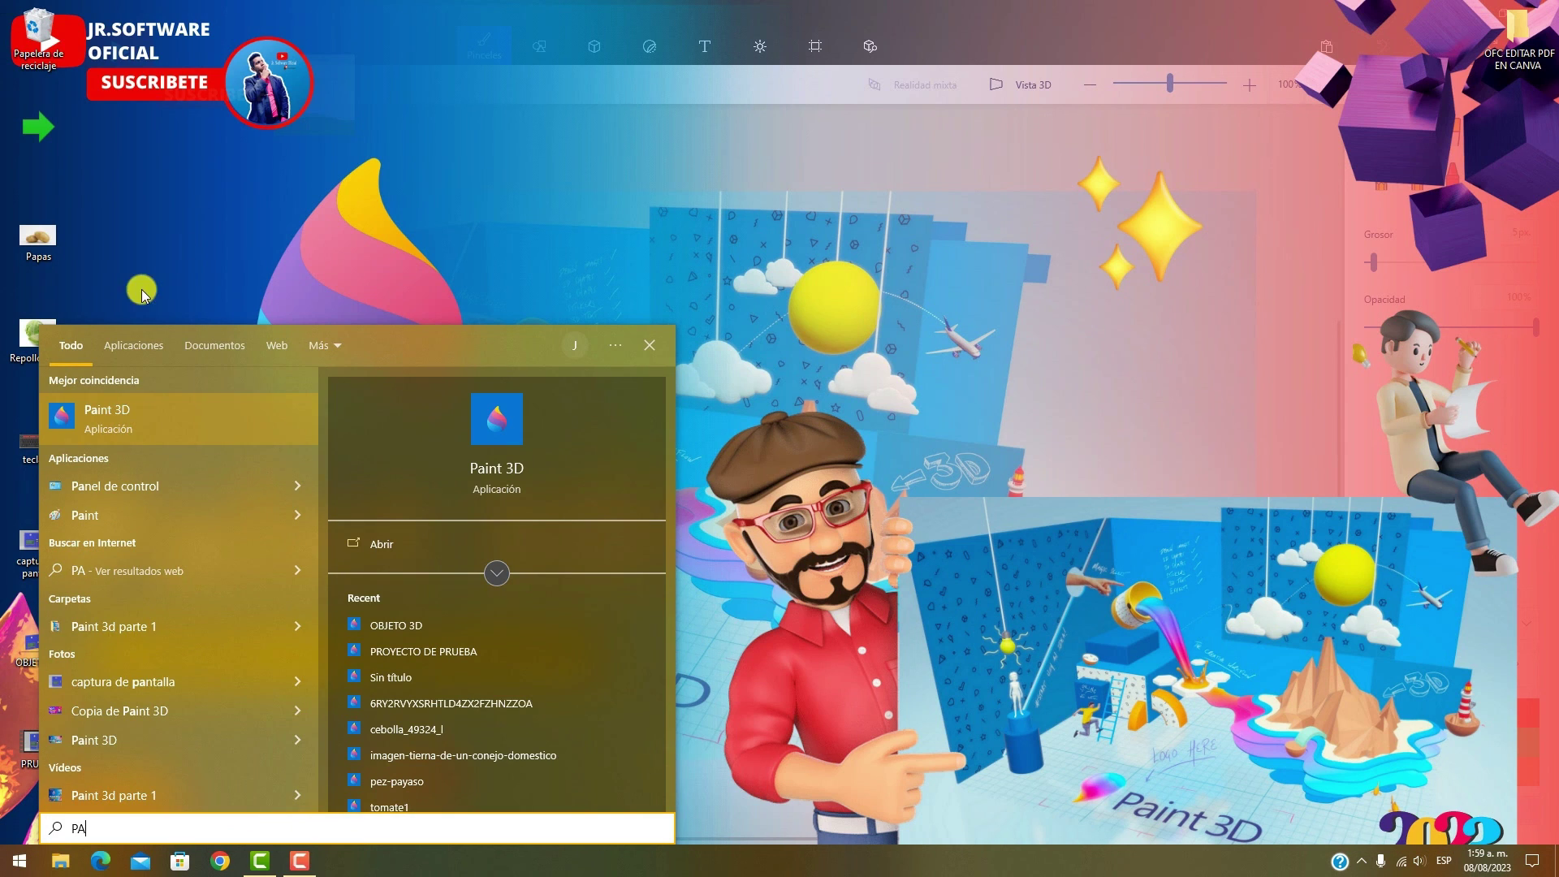
click(126, 415)
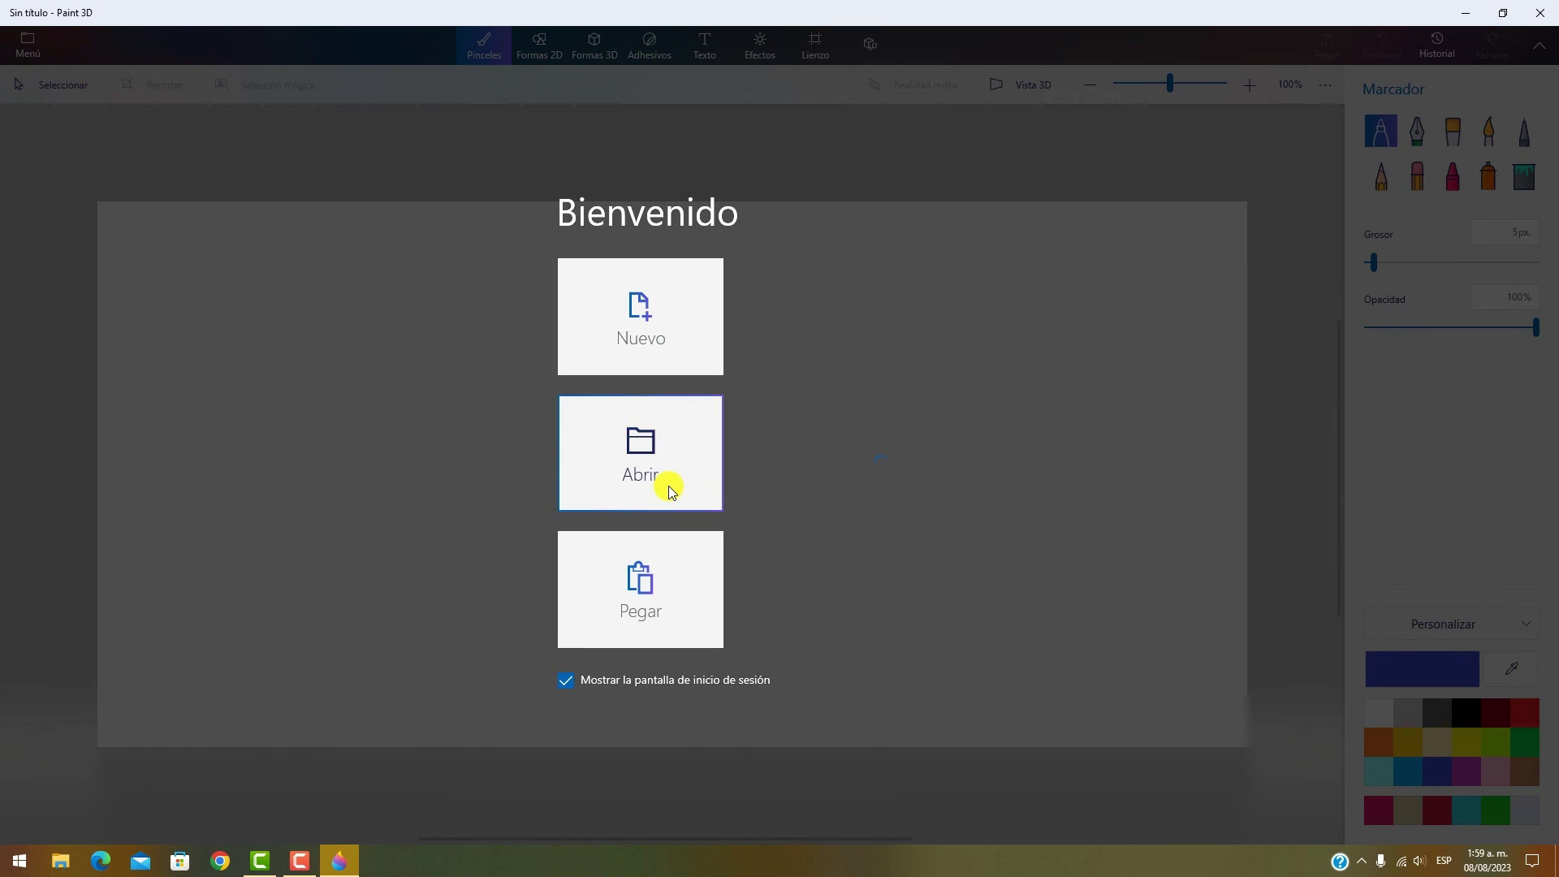
click(669, 490)
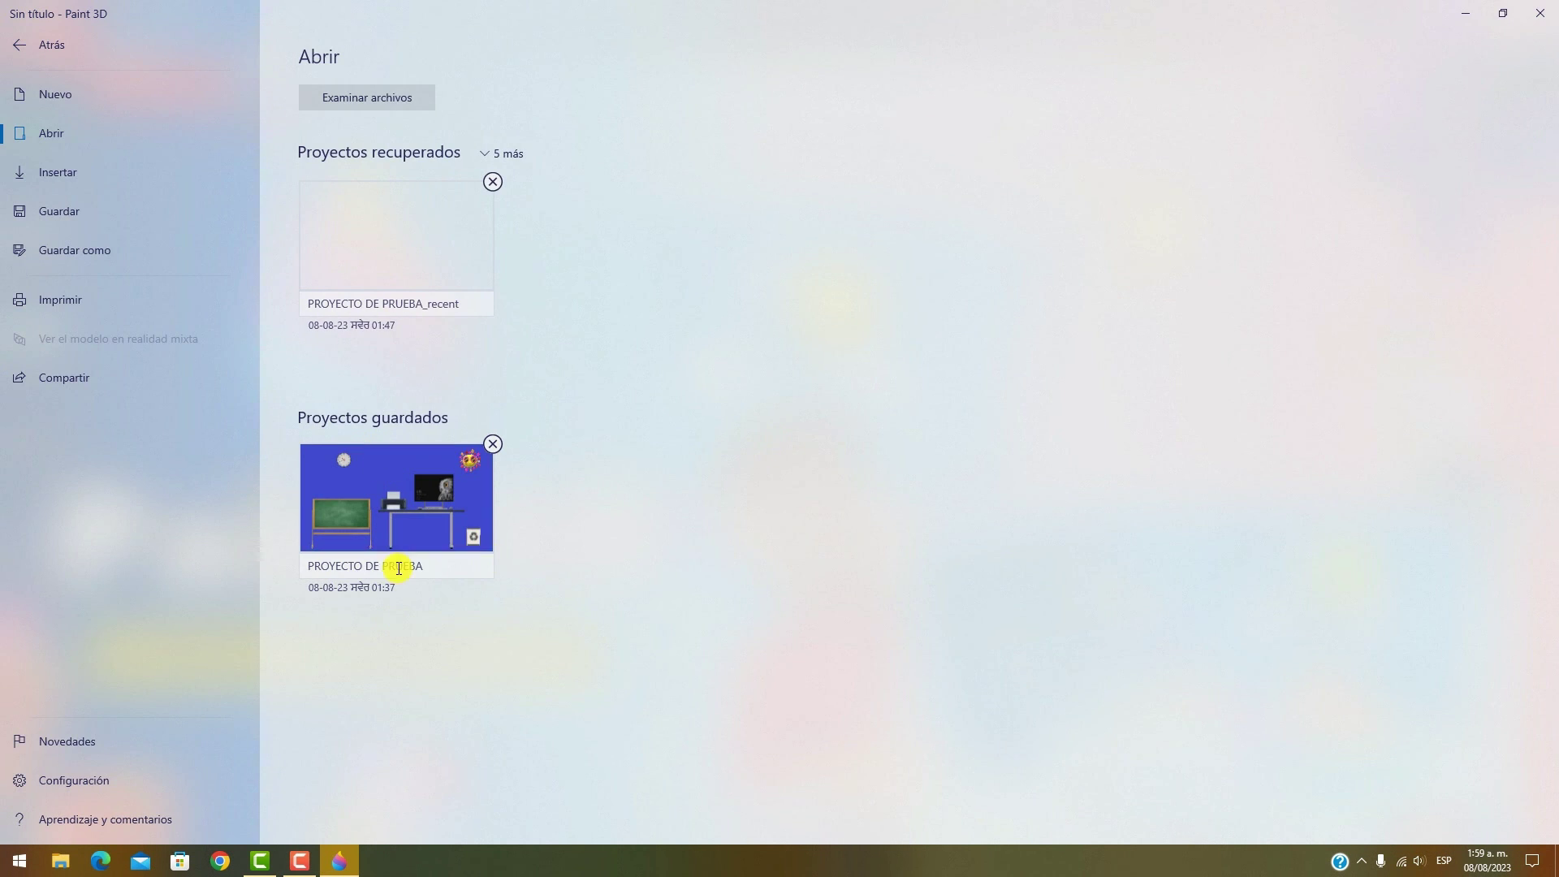
- Return to the blank canvas, show the list of saved projects again and close Paint 3D
click(4, 42)
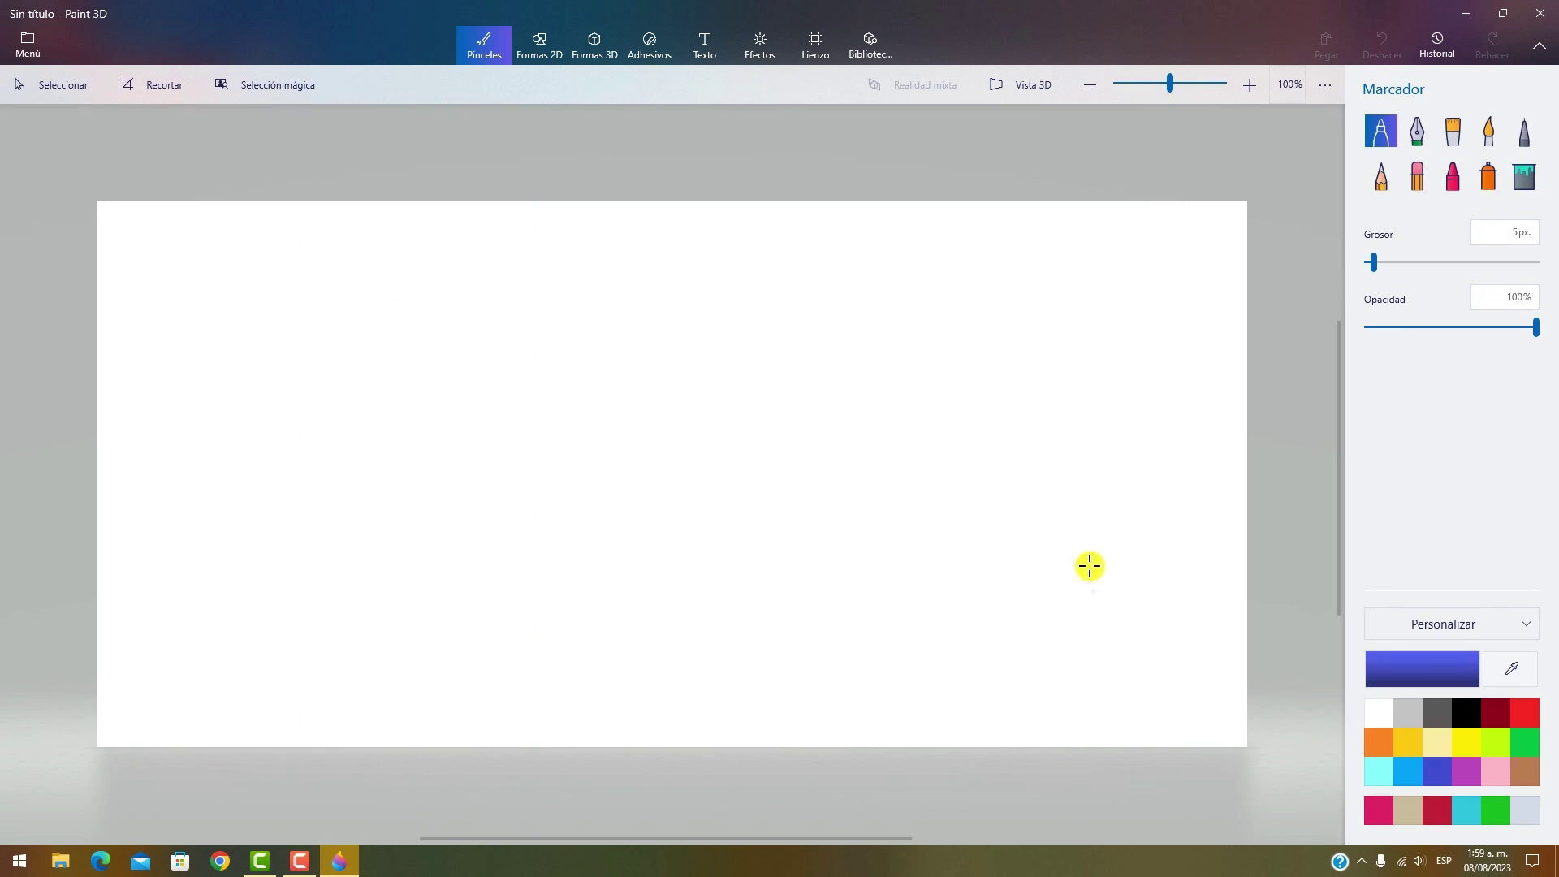
click(26, 47)
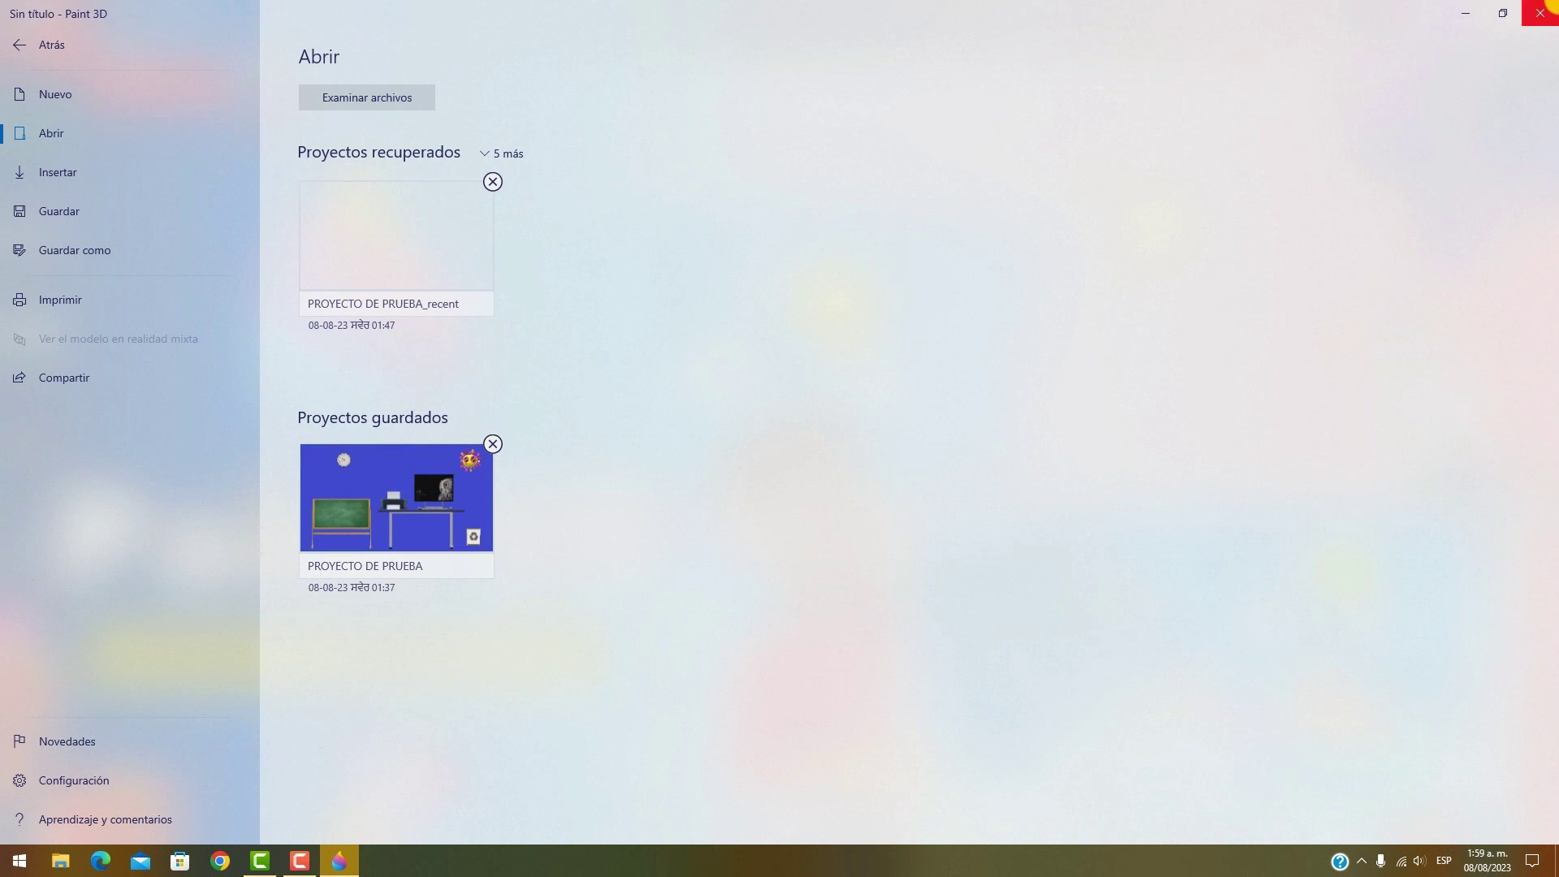
click(1543, 10)
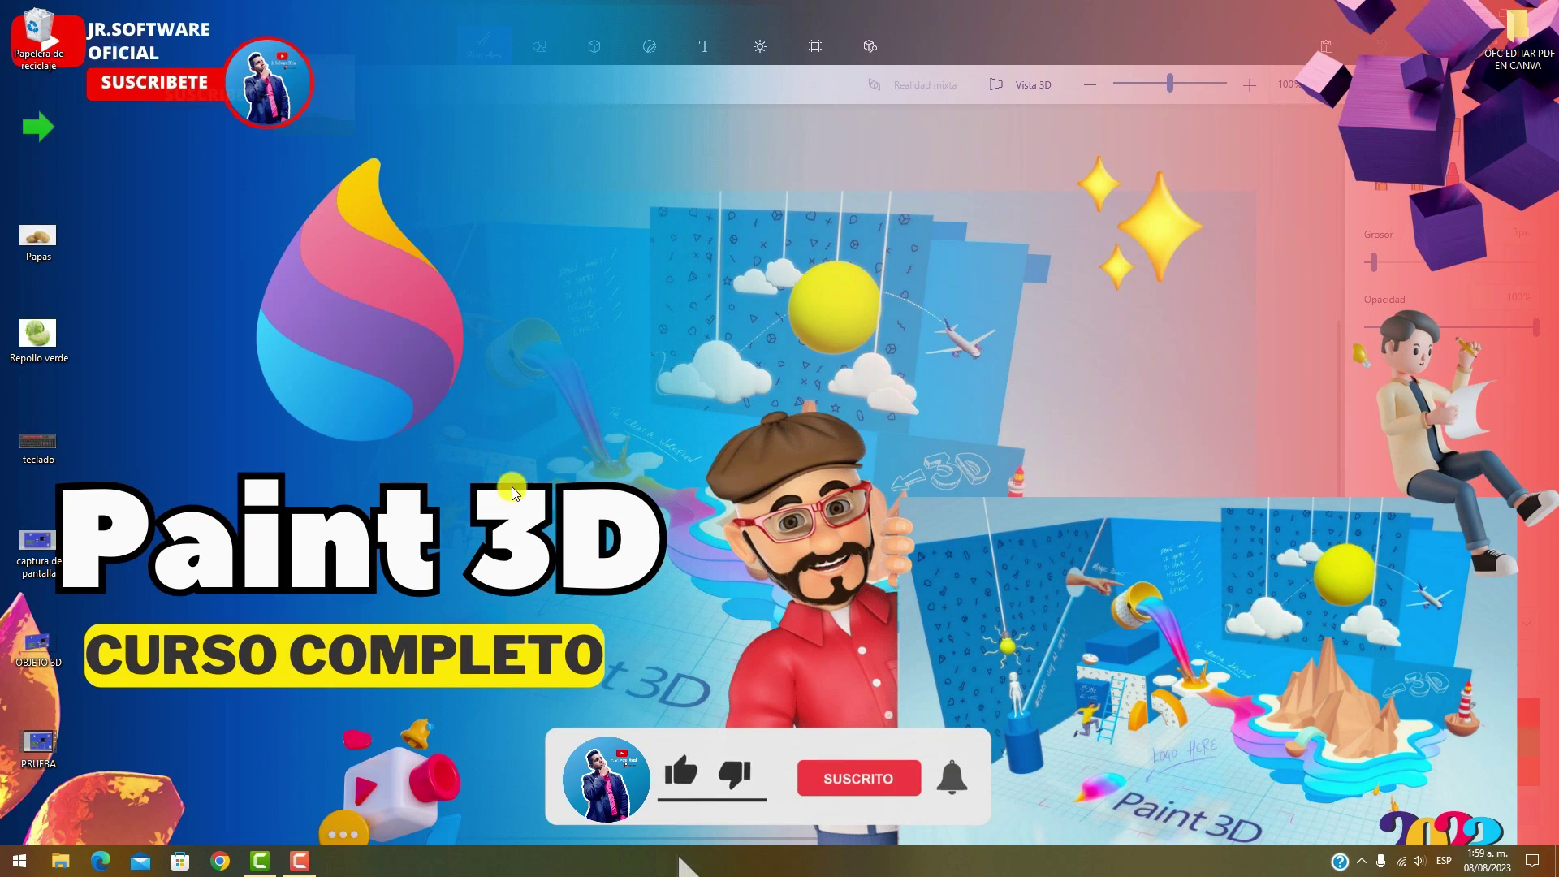
drag(209, 804, 24, 319)
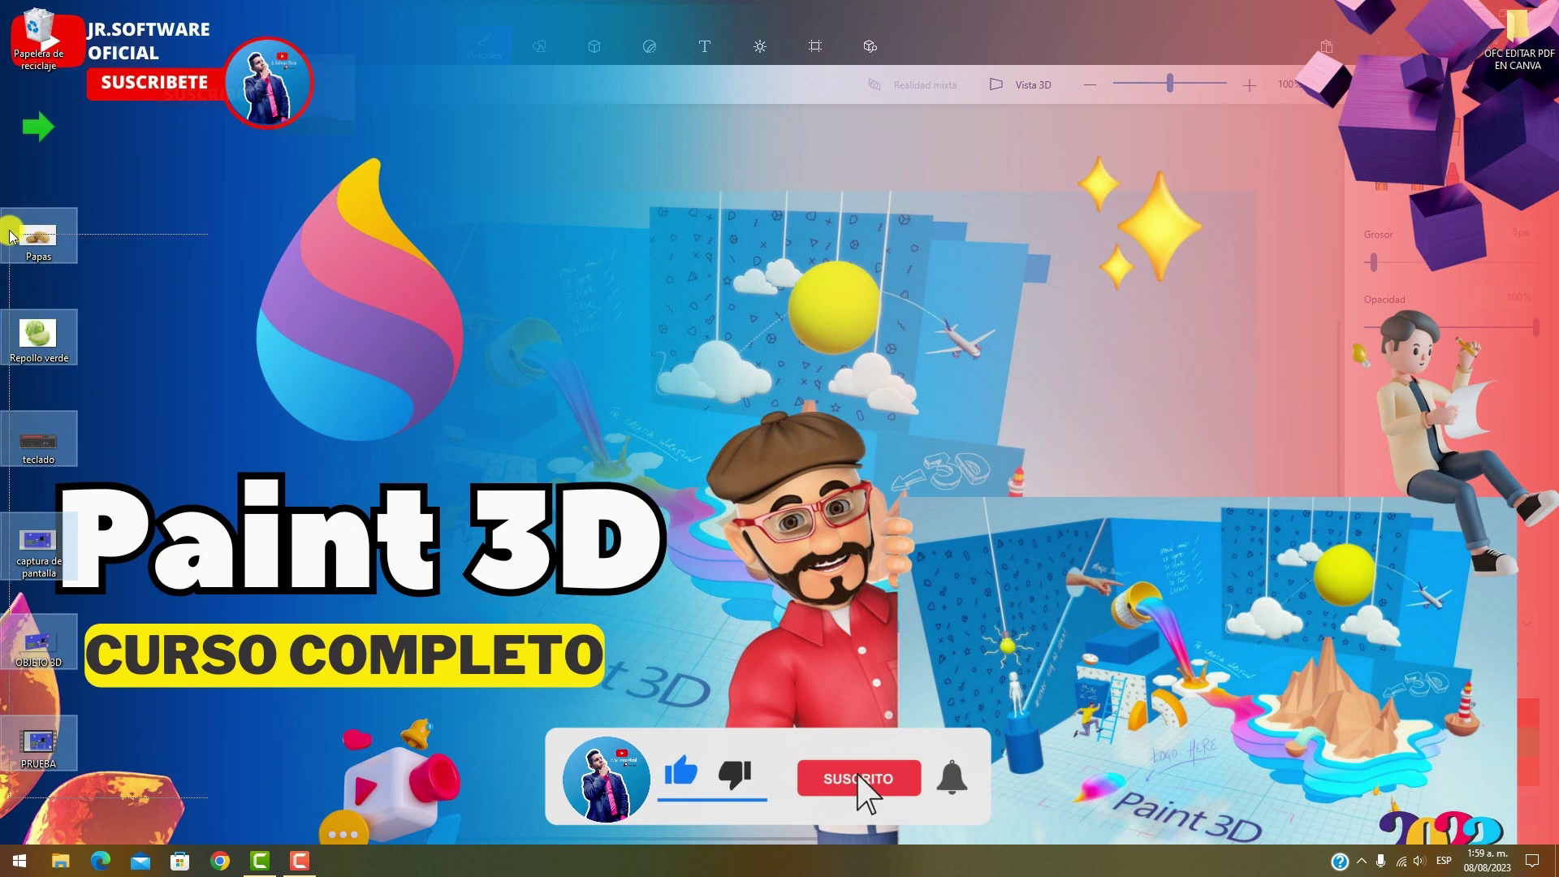